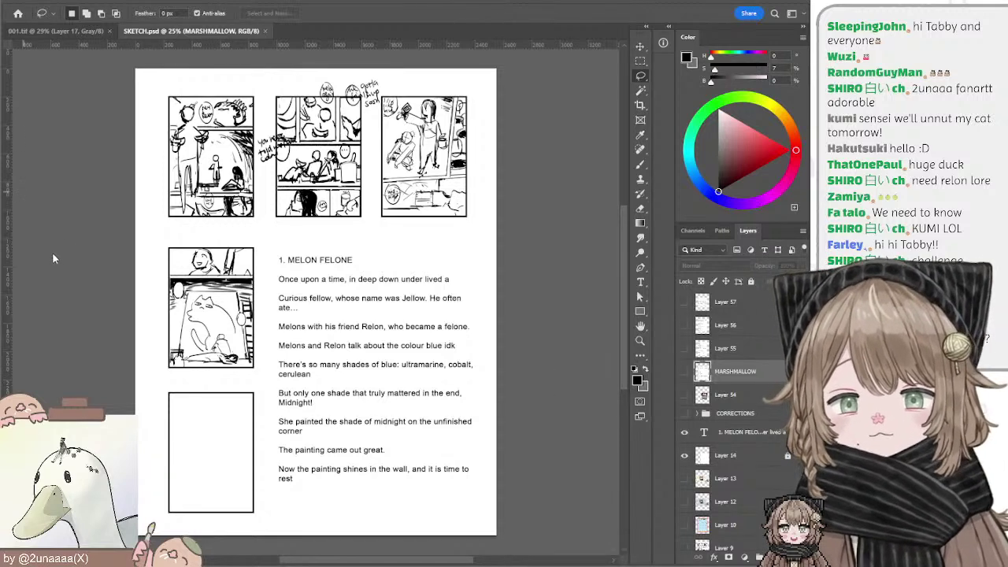
# Step: Examine the small page thumbnails and the MELON FELONE script text in SKETCH.psd
pyautogui.hotkey('ctrl', '+')
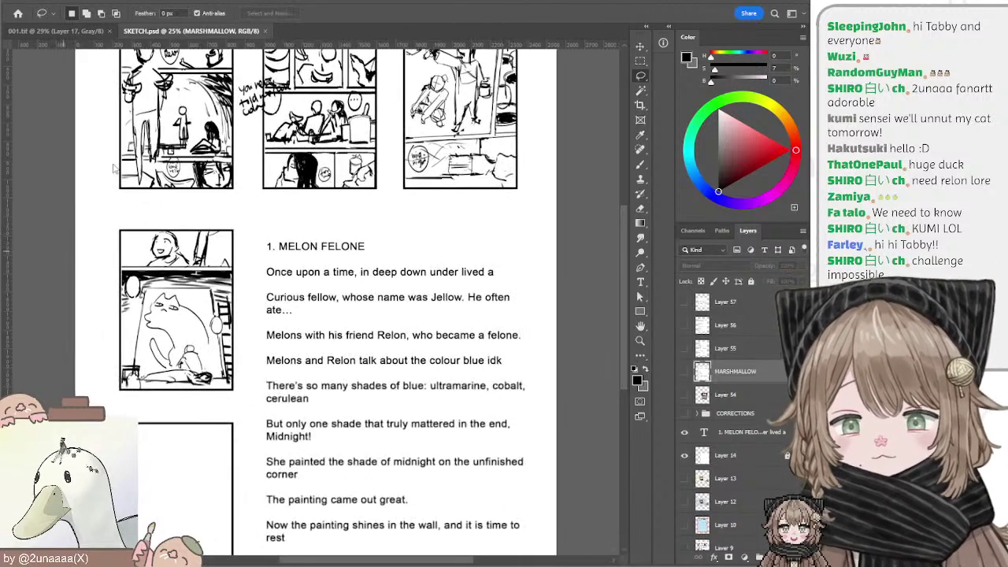
pyautogui.moveTo(156, 71); pyautogui.dragTo(203, 198)
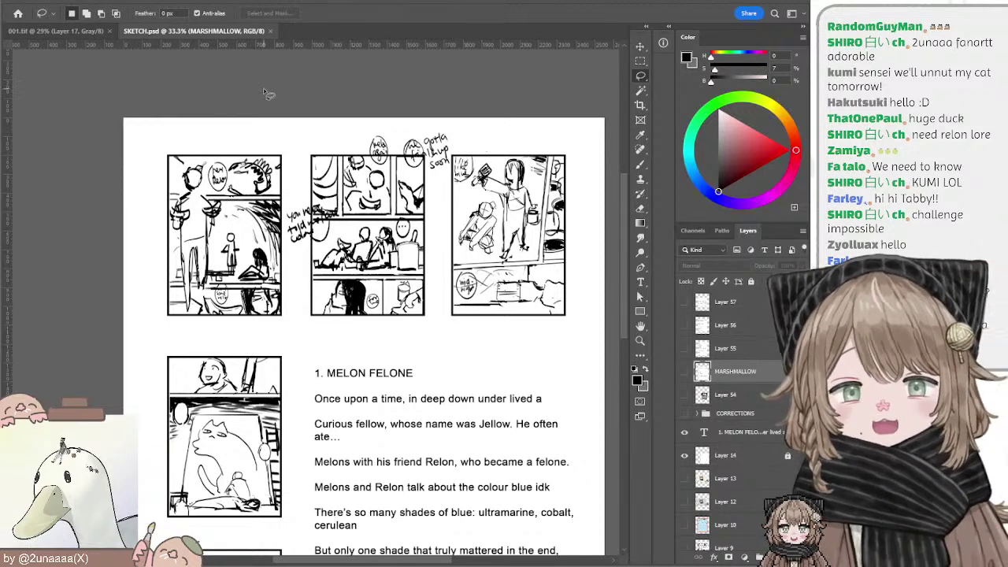
pyautogui.moveTo(291, 125)
pyautogui.mouseDown()
pyautogui.moveTo(244, 102)
pyautogui.moveTo(295, 113)
pyautogui.mouseUp()
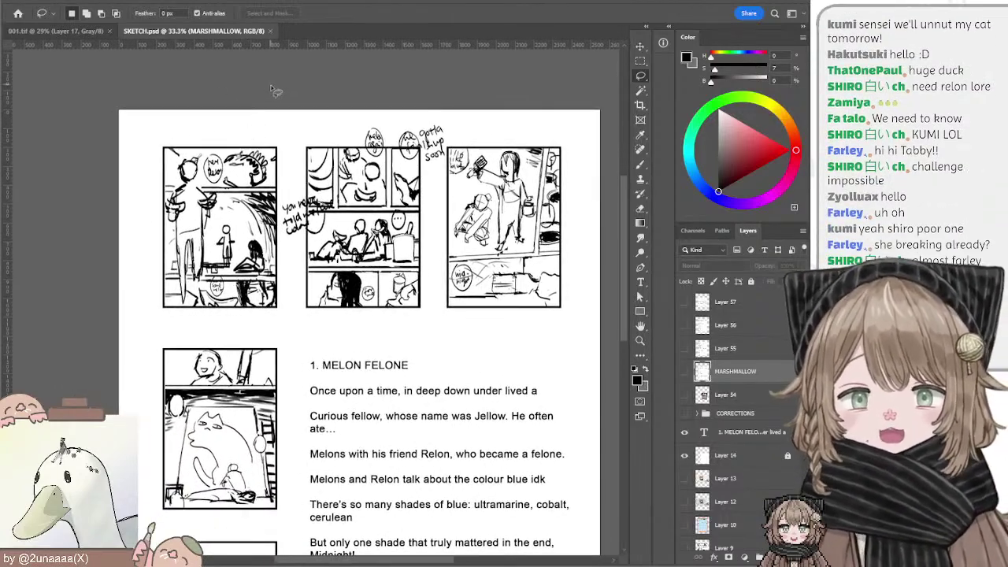
pyautogui.scroll(-5, 315, 197)
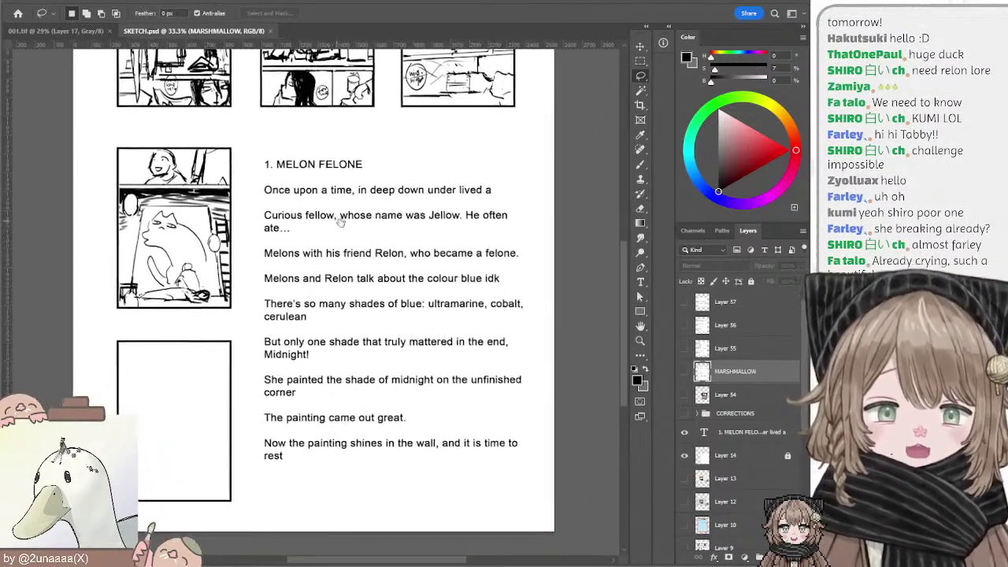
pyautogui.moveTo(340, 221); pyautogui.dragTo(362, 241)
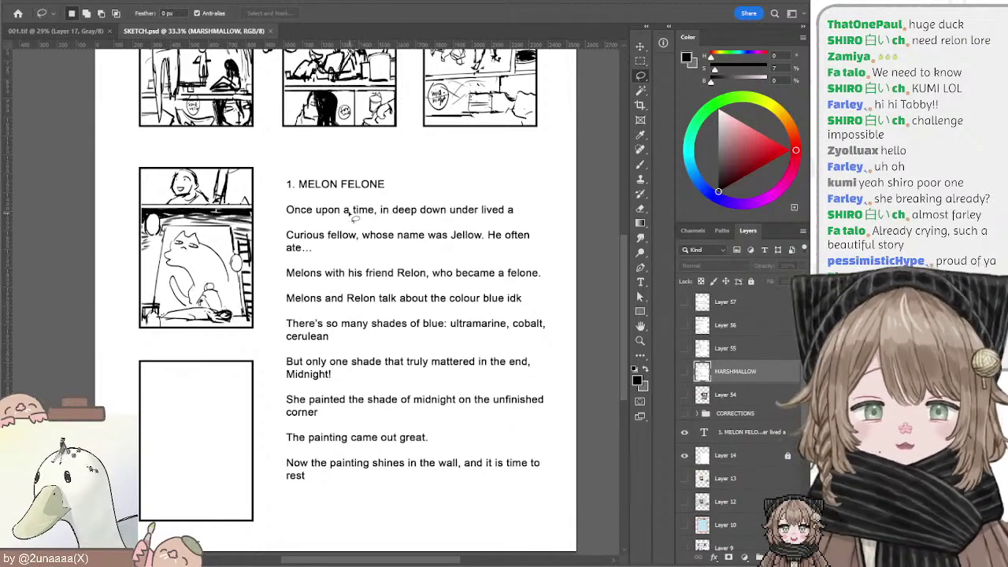
pyautogui.scroll(1, 347, 212)
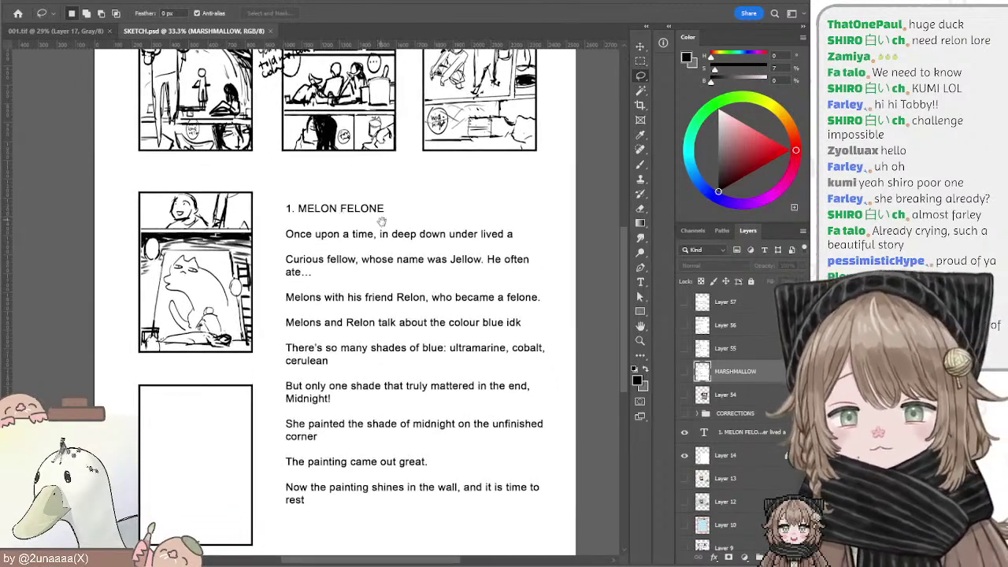
pyautogui.moveTo(381, 221); pyautogui.dragTo(369, 209)
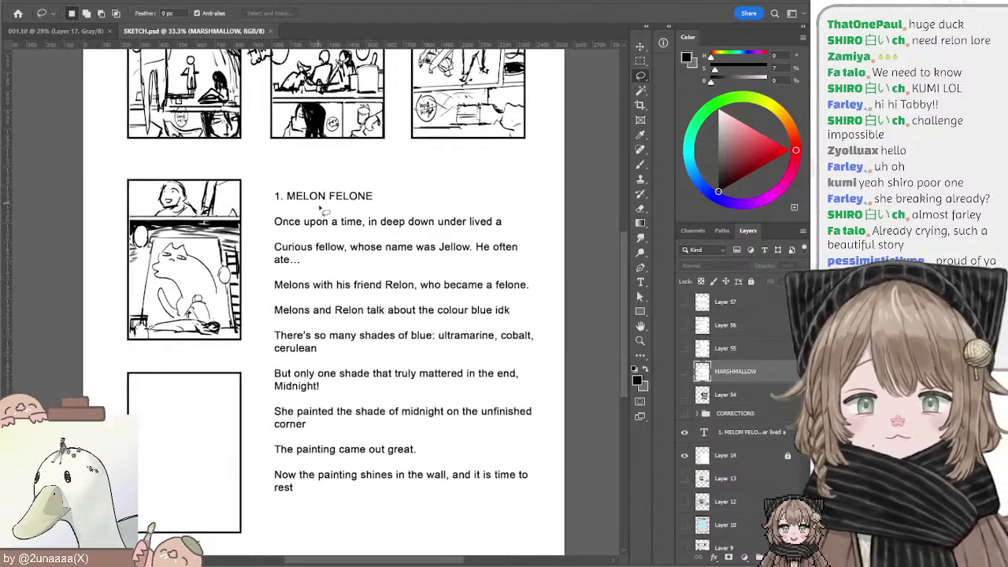
pyautogui.moveTo(288, 196)
pyautogui.mouseDown()
pyautogui.moveTo(350, 250)
pyautogui.moveTo(323, 274)
pyautogui.mouseUp()
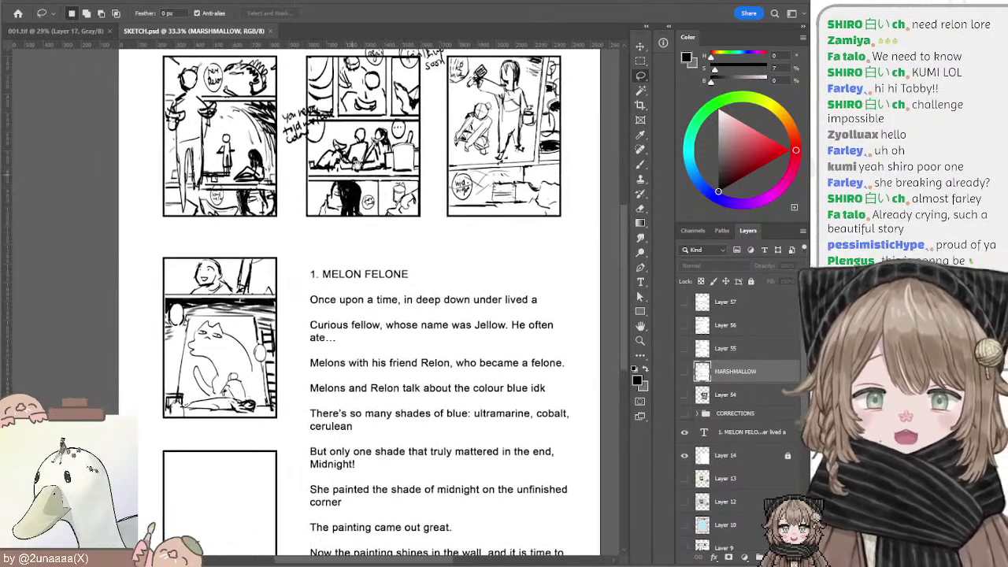
pyautogui.moveTo(363, 168); pyautogui.dragTo(364, 233)
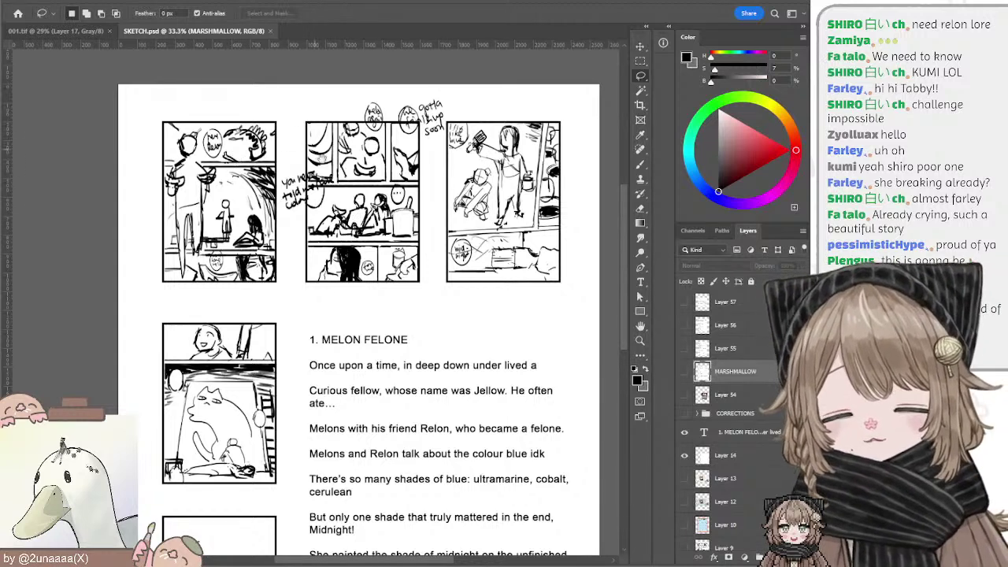
# Step: Select the layer holding the thumbnail drawings and review the top row of page thumbnails alongside the script
pyautogui.keyDown('ctrl'); pyautogui.click(517, 143); pyautogui.keyUp('ctrl')
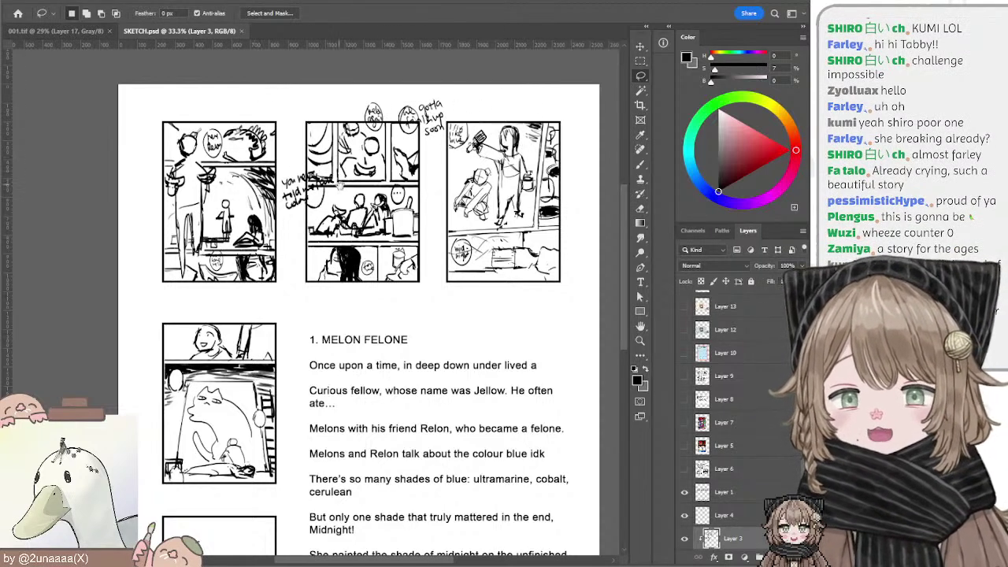
pyautogui.scroll(-2, 361, 199)
pyautogui.scroll(-2, 340, 118)
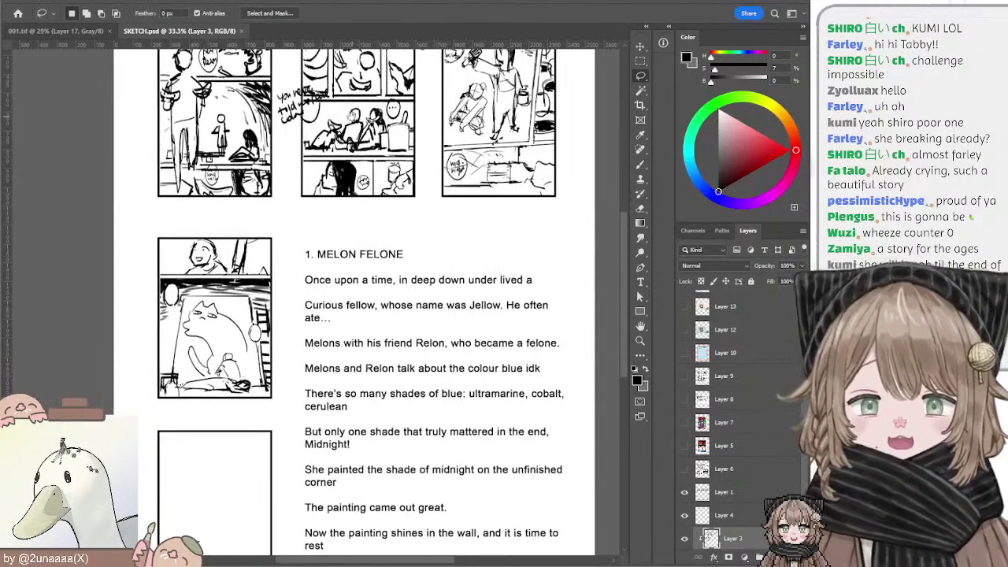
pyautogui.scroll(4, 361, 110)
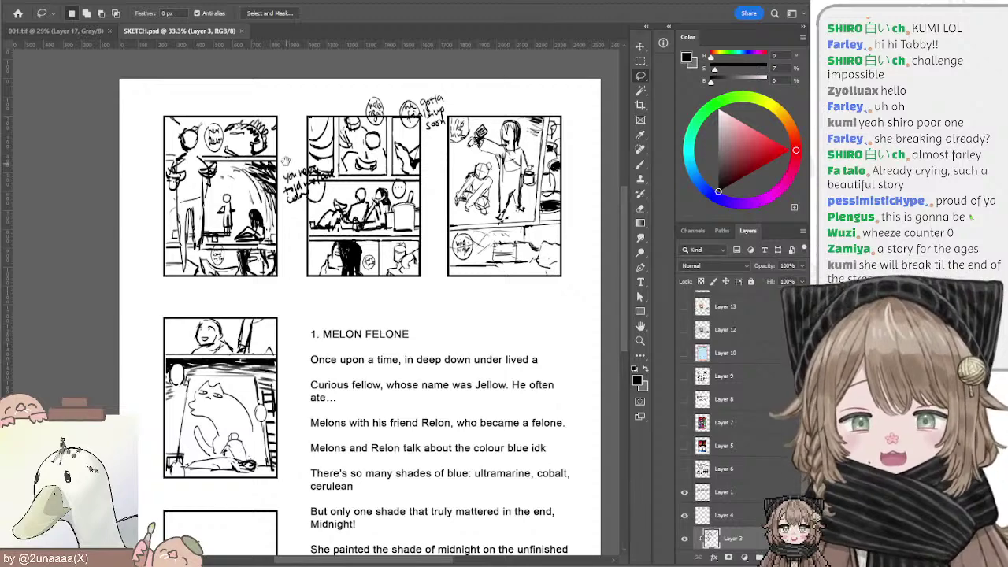
pyautogui.scroll(2, 293, 147)
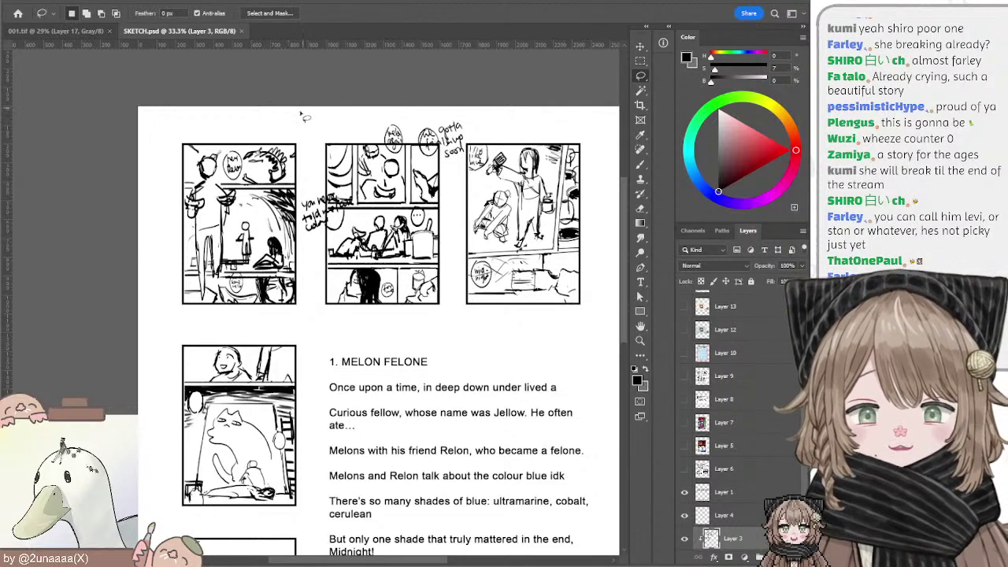
pyautogui.moveTo(260, 155)
pyautogui.mouseDown()
pyautogui.moveTo(296, 195)
pyautogui.moveTo(251, 168)
pyautogui.moveTo(253, 145)
pyautogui.moveTo(281, 164)
pyautogui.mouseUp()
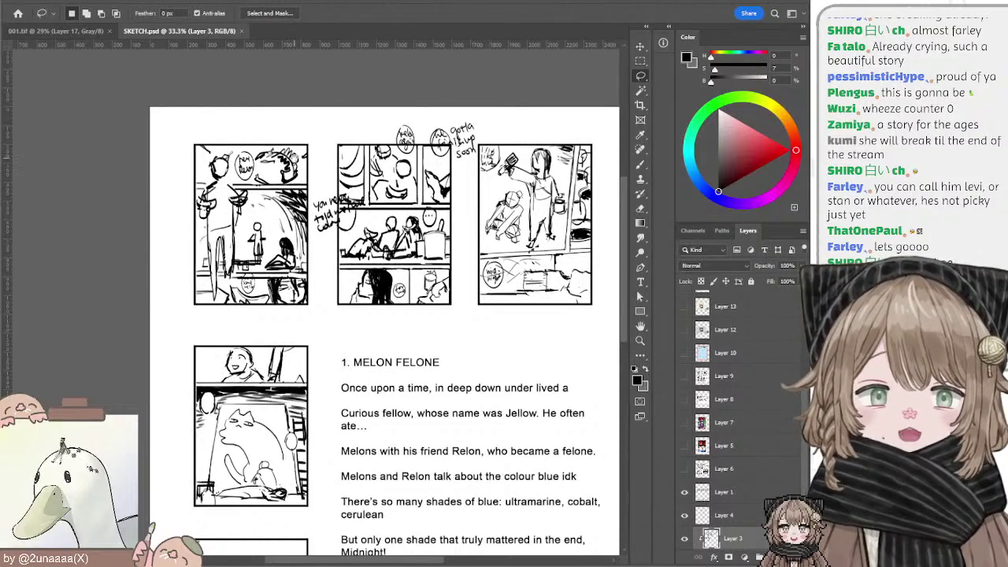
pyautogui.moveTo(293, 158); pyautogui.dragTo(269, 168)
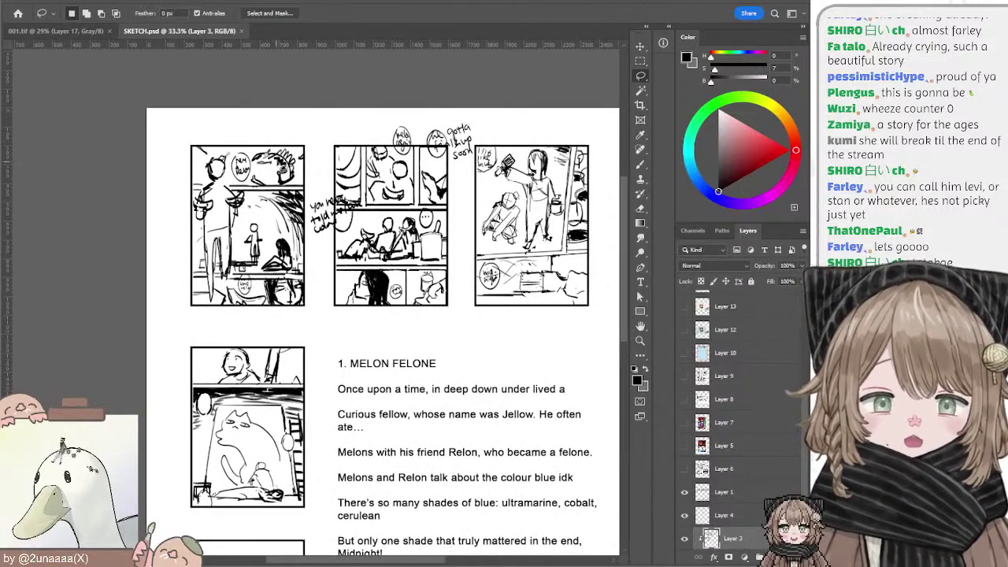
pyautogui.moveTo(281, 167)
pyautogui.mouseDown()
pyautogui.moveTo(271, 162)
pyautogui.moveTo(282, 189)
pyautogui.moveTo(294, 171)
pyautogui.mouseUp()
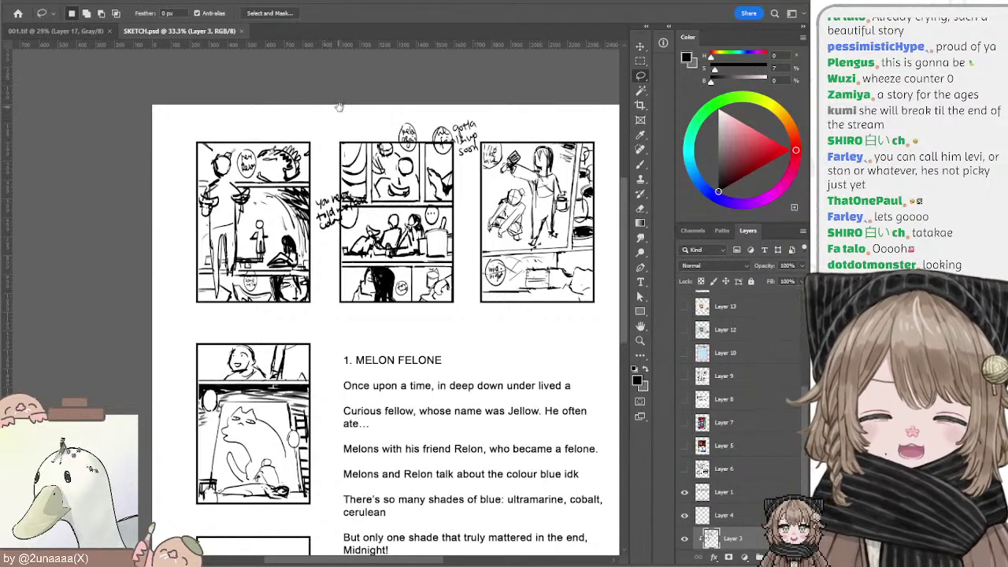
pyautogui.moveTo(338, 106); pyautogui.dragTo(310, 100)
pyautogui.hscroll(1, 310, 99)
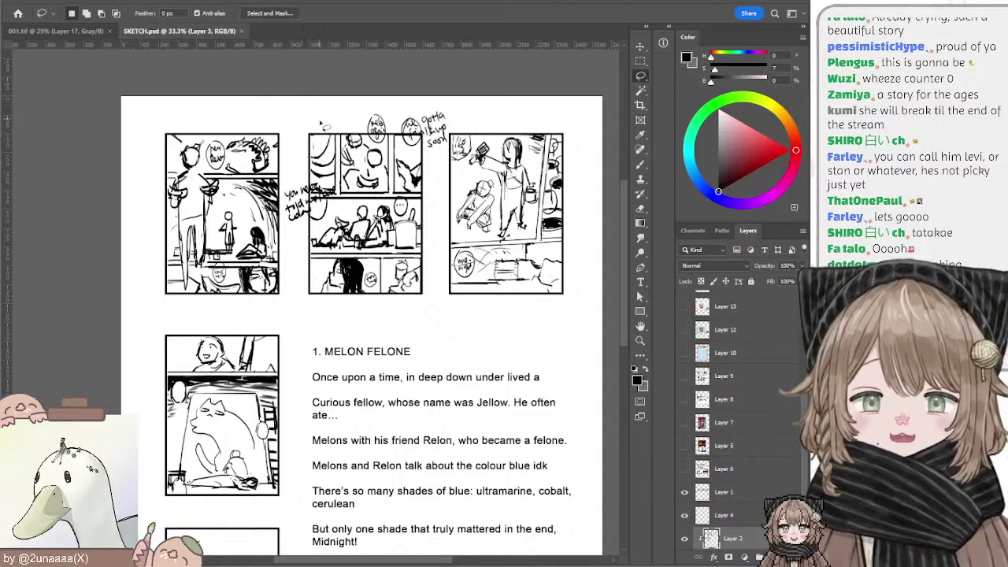
pyautogui.moveTo(285, 123); pyautogui.dragTo(295, 126)
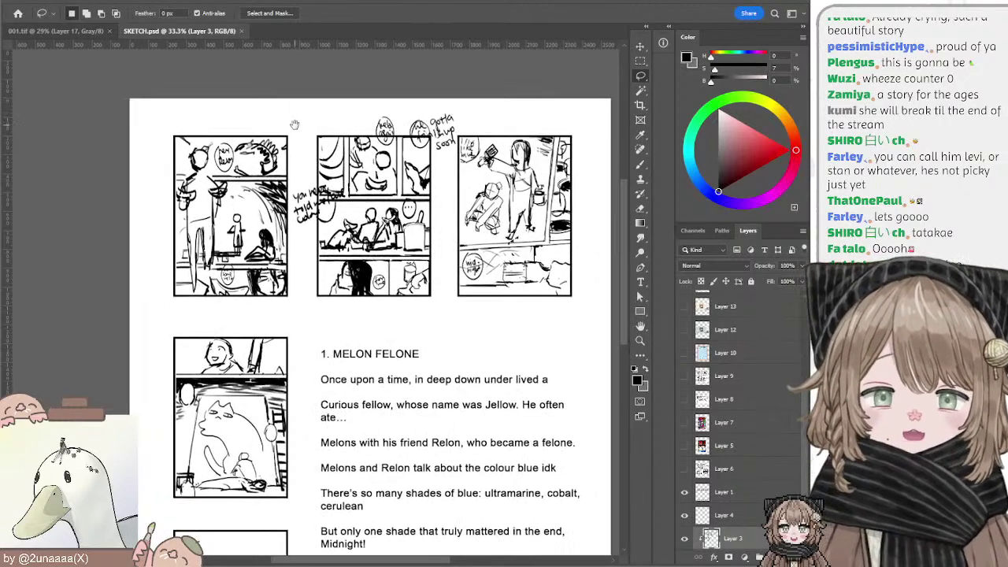
pyautogui.hscroll(2, 305, 132)
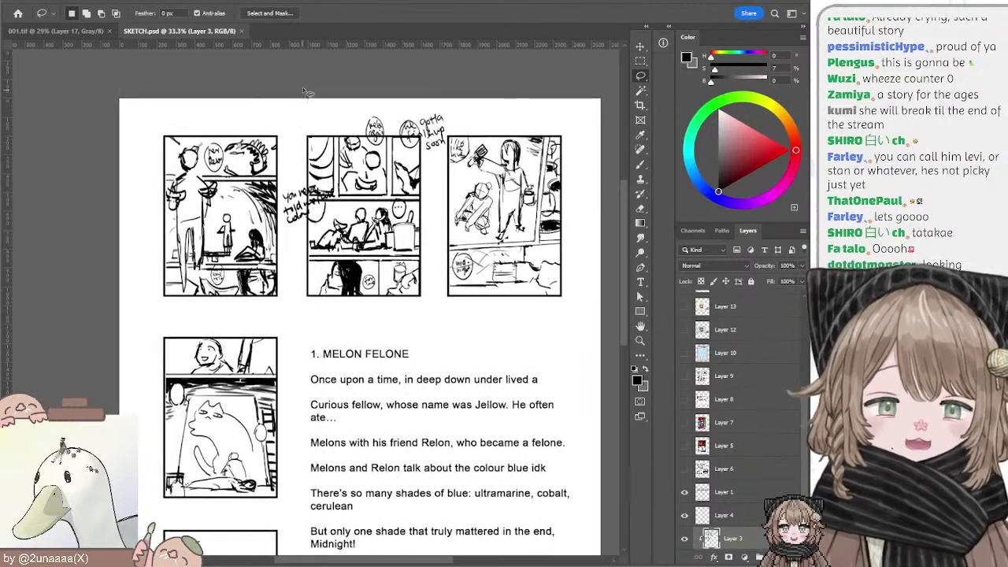
# Step: Try a couple of short brush marks above and inside the first page thumbnail
pyautogui.press('b')
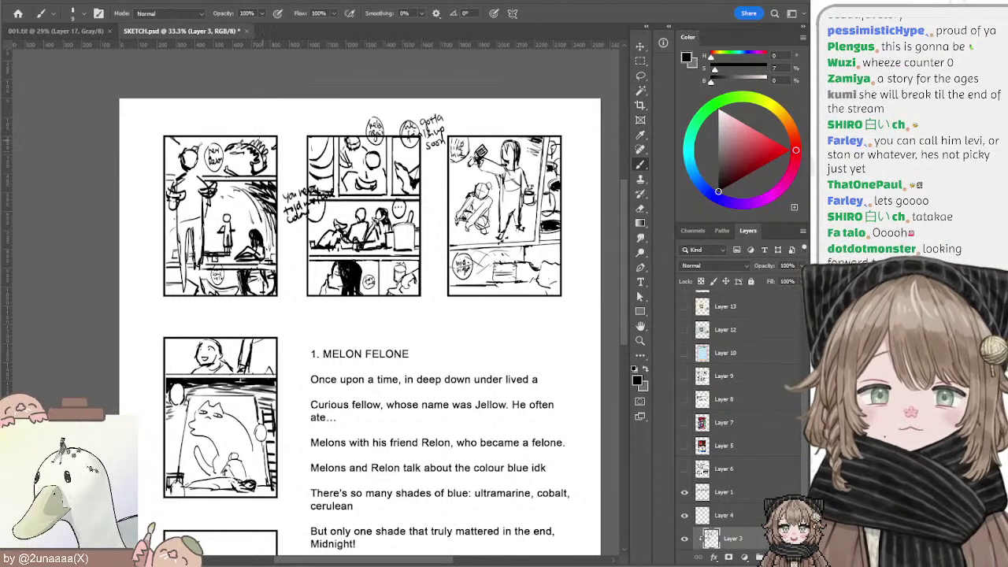
pyautogui.moveTo(237, 109)
pyautogui.mouseDown()
pyautogui.moveTo(248, 121)
pyautogui.moveTo(207, 112)
pyautogui.moveTo(233, 117)
pyautogui.mouseUp()
pyautogui.moveTo(235, 167)
pyautogui.mouseDown()
pyautogui.moveTo(237, 122)
pyautogui.moveTo(243, 152)
pyautogui.mouseUp()
pyautogui.hotkey('ctrl', '-')
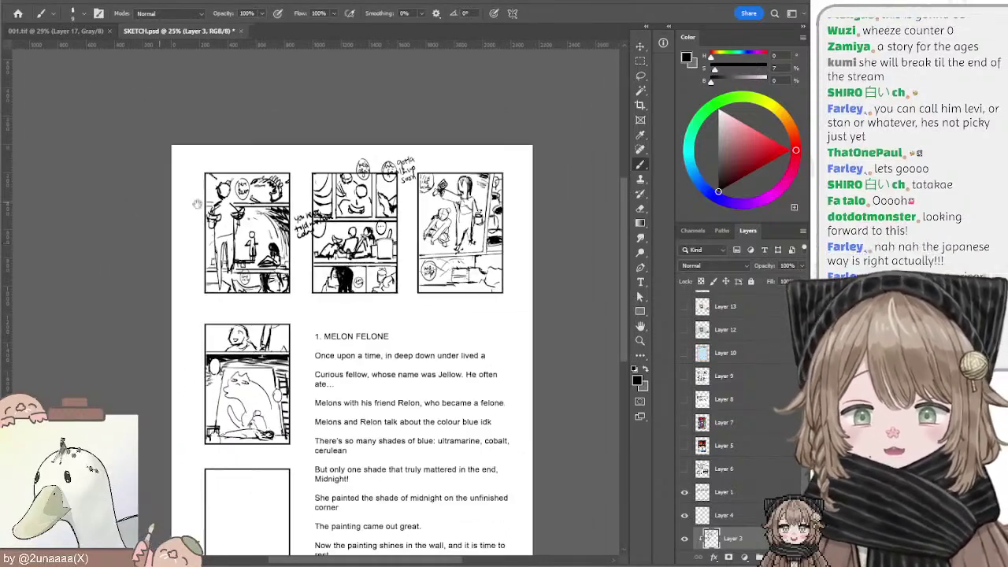
pyautogui.moveTo(224, 206); pyautogui.dragTo(193, 130)
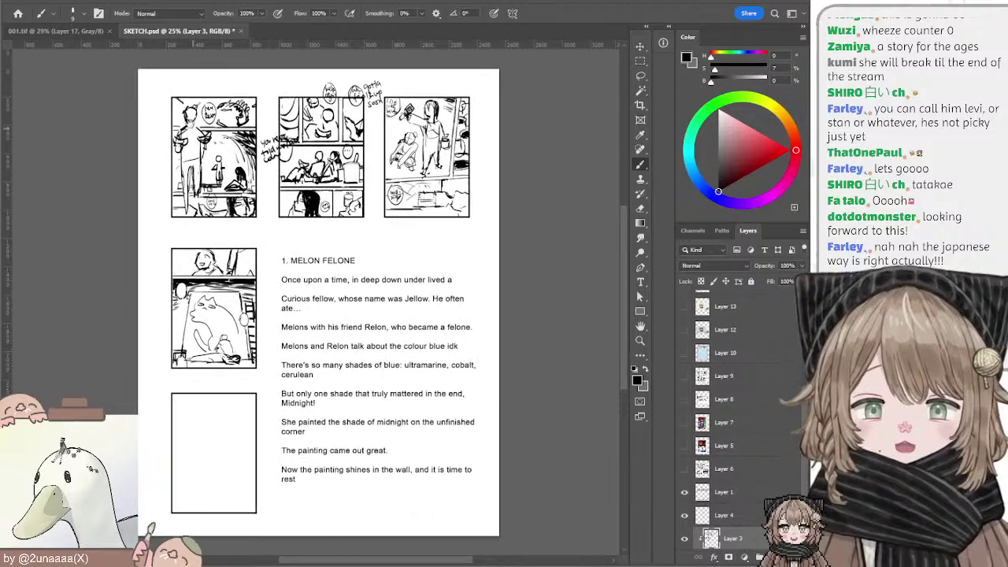
pyautogui.keyDown('ctrl'); pyautogui.click(396, 259); pyautogui.keyUp('ctrl')
pyautogui.scroll(4, 737, 425)
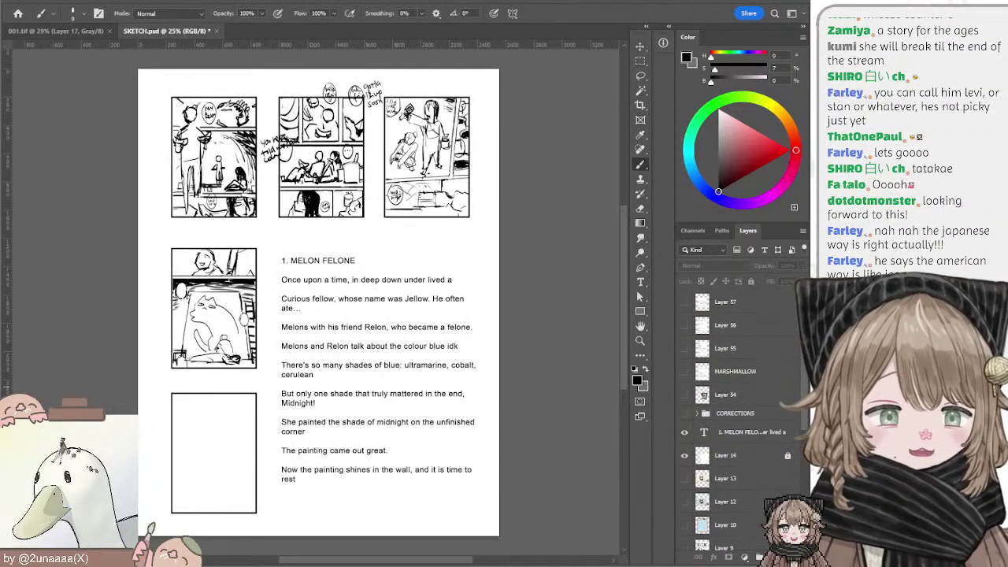
pyautogui.scroll(1, 791, 351)
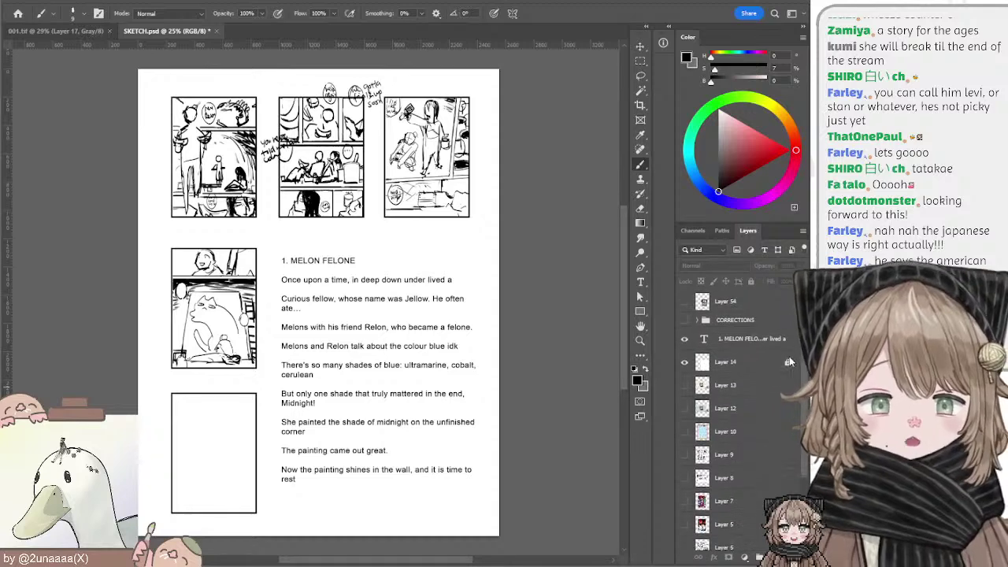
pyautogui.scroll(1, 791, 329)
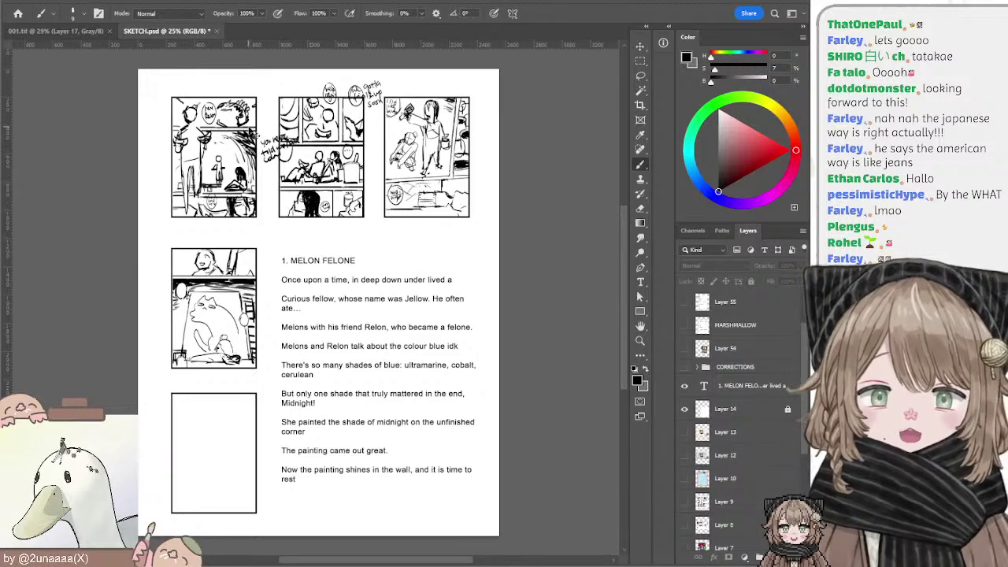
pyautogui.keyDown('ctrl'); pyautogui.click(249, 128); pyautogui.keyUp('ctrl')
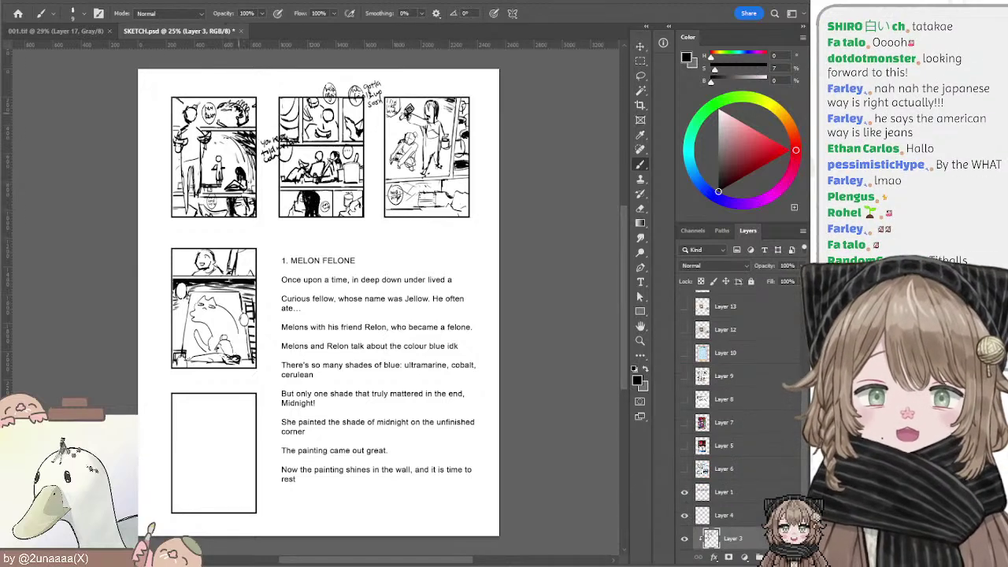
# Step: Switch to the 001.tif document and try a rectangular marquee selection from the upper-left guide intersection of the page
pyautogui.click(73, 31)
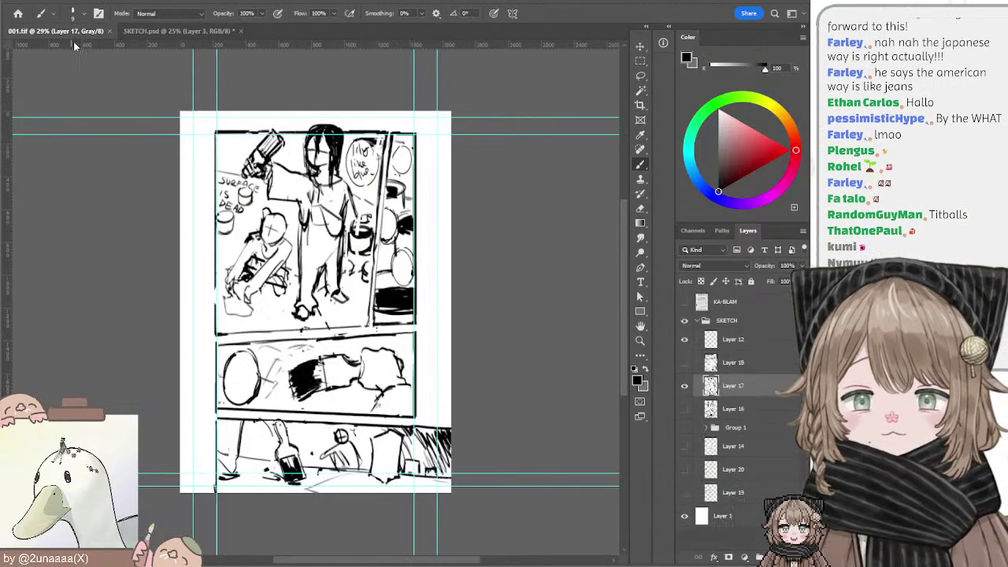
pyautogui.click(641, 61)
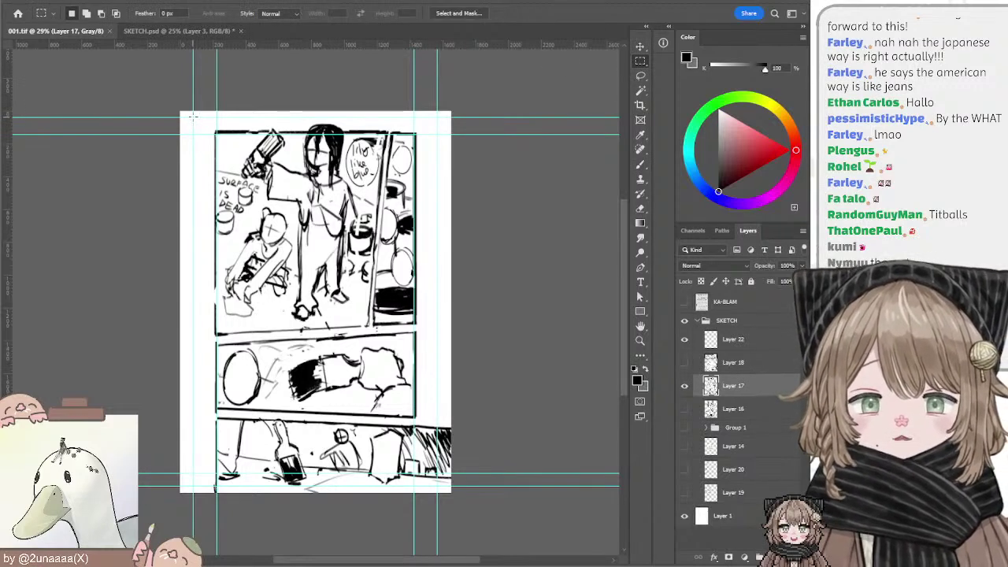
pyautogui.moveTo(193, 117); pyautogui.dragTo(261, 93)
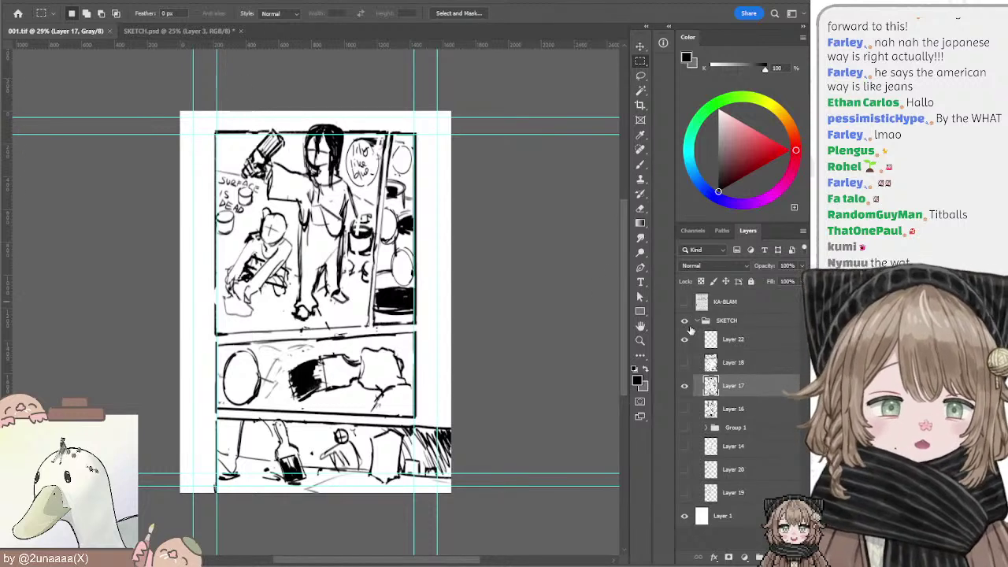
# Step: Hide Layer 17 and show Group 1 inside the SKETCH group, leaving the SKETCH group visible
pyautogui.click(684, 323)
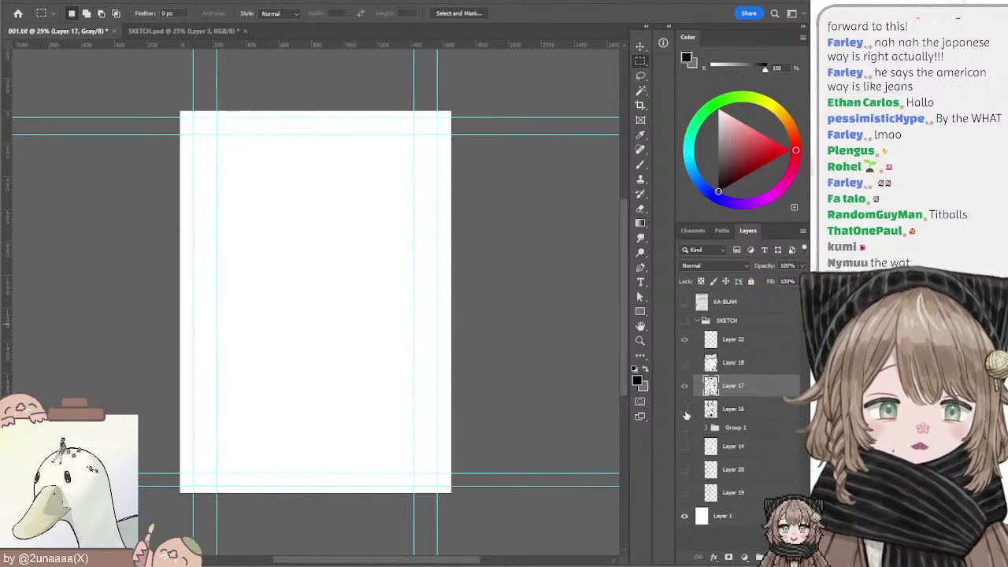
pyautogui.click(684, 411)
pyautogui.click(685, 410)
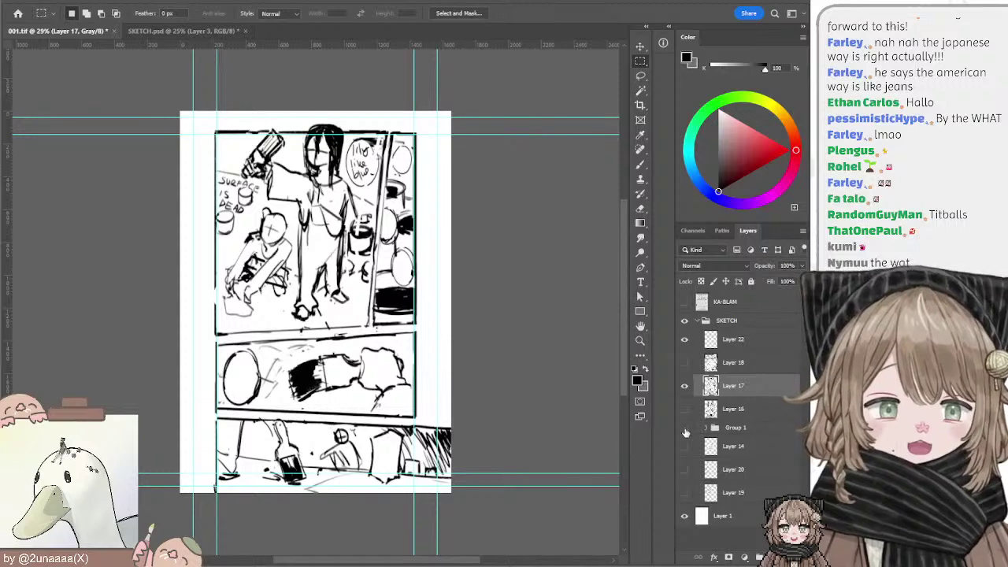
pyautogui.click(685, 428)
pyautogui.click(684, 386)
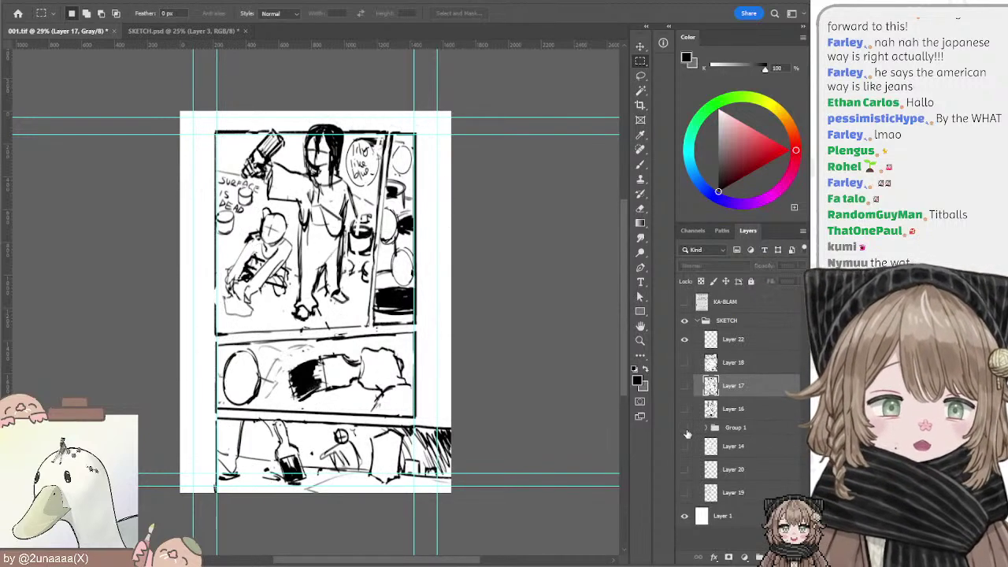
pyautogui.click(684, 428)
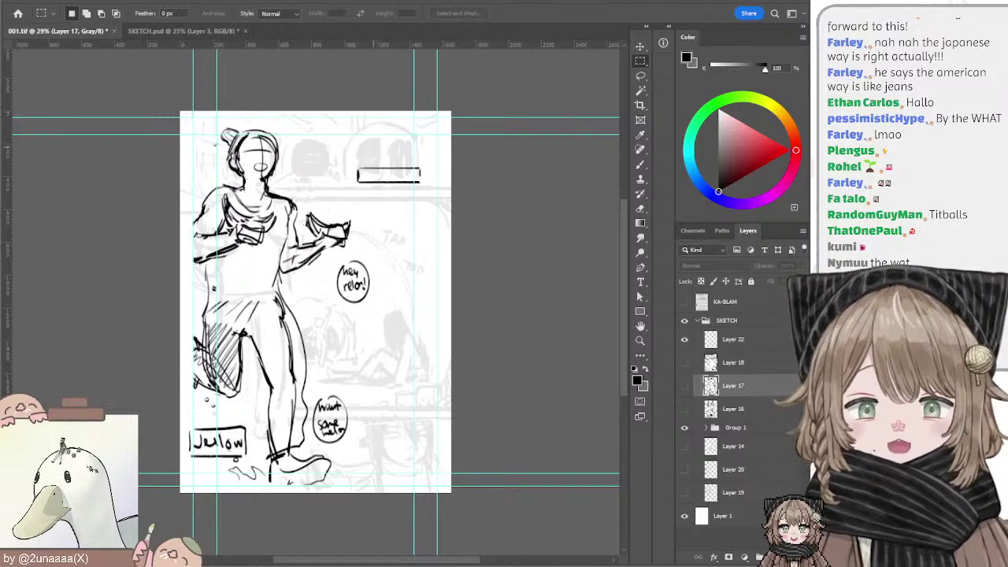
# Step: Add a new layer directly above Group 1 and ready the Brush tool for drawing on it
pyautogui.press('b')
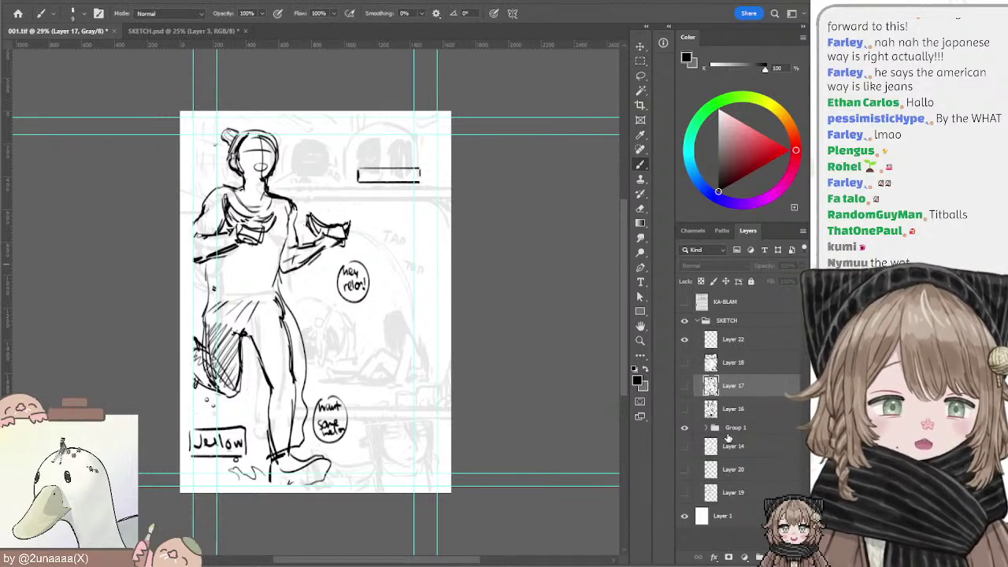
pyautogui.click(728, 434)
pyautogui.click(775, 557)
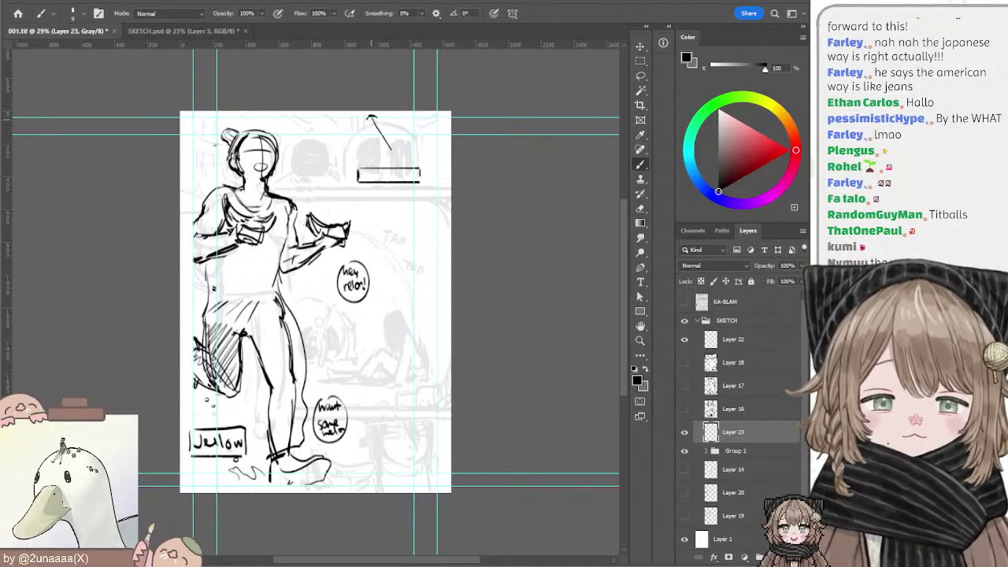
# Step: Undo the test marks and try drawing a straight brush line along the page's uppermost guide
pyautogui.hotkey('ctrl', 'z')
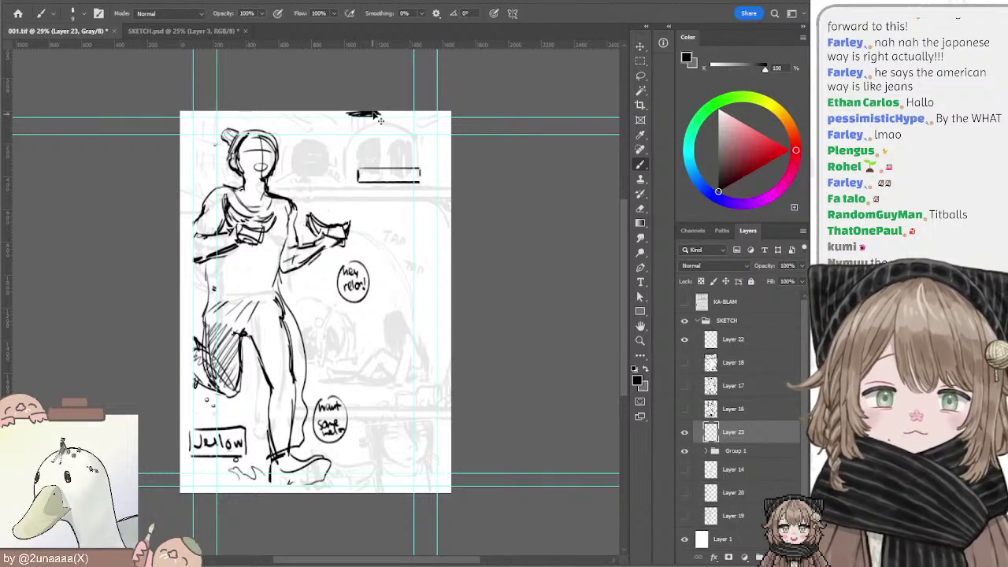
pyautogui.hotkey('ctrl', 'z')
pyautogui.moveTo(437, 118); pyautogui.dragTo(240, 118)
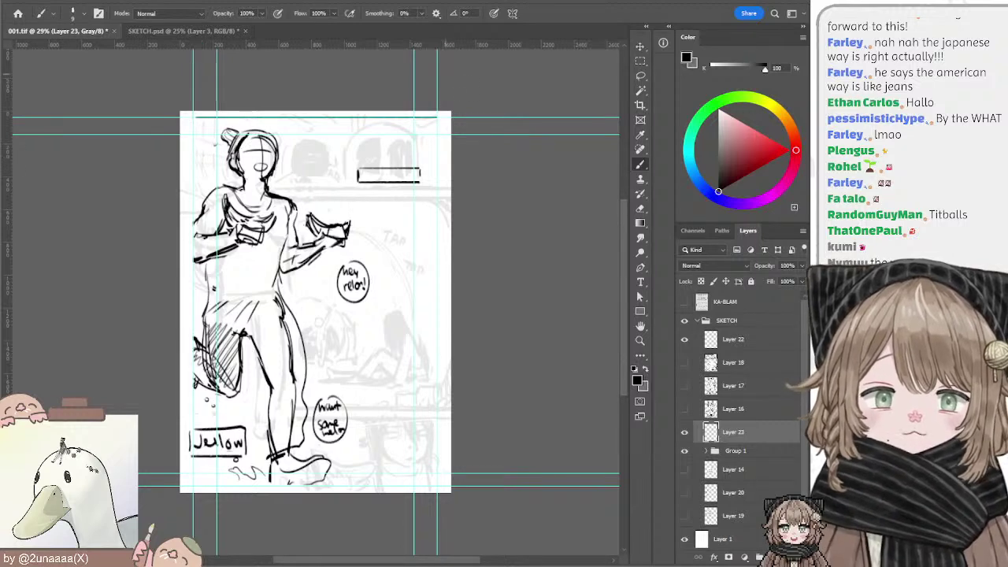
pyautogui.hotkey('ctrl', 'z')
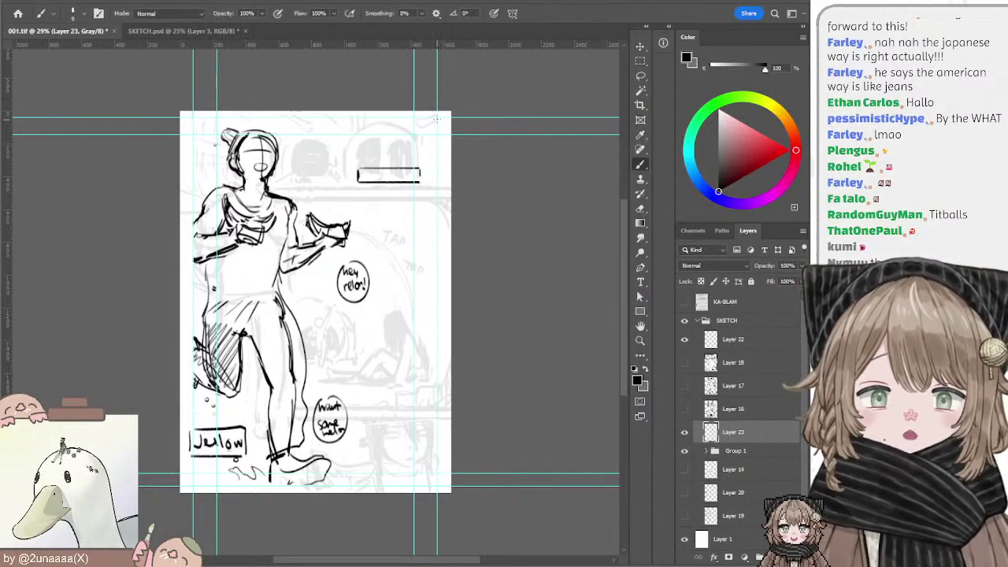
pyautogui.moveTo(437, 118); pyautogui.dragTo(302, 143)
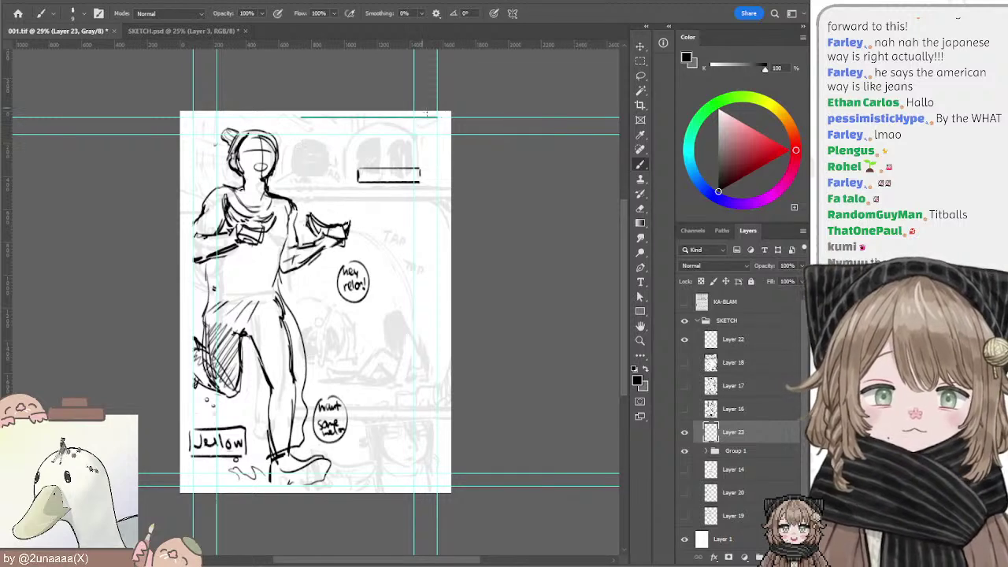
pyautogui.hotkey('ctrl', 'z')
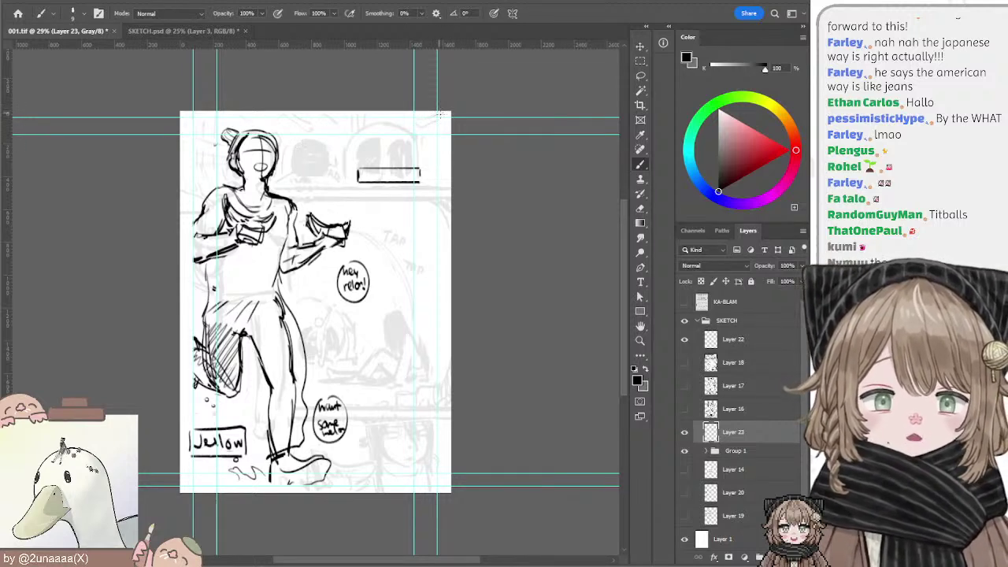
# Step: Select the area enclosed by the outermost guides of the page and outline it with a black stroke on a new layer
pyautogui.press('m')
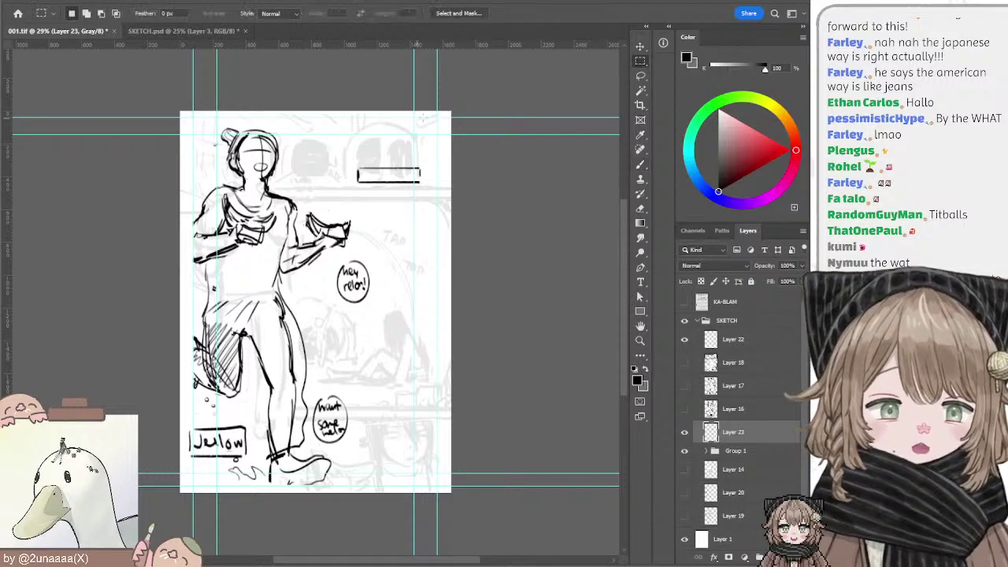
pyautogui.moveTo(435, 118); pyautogui.dragTo(190, 486)
pyautogui.hotkey('ctrl', 'z')
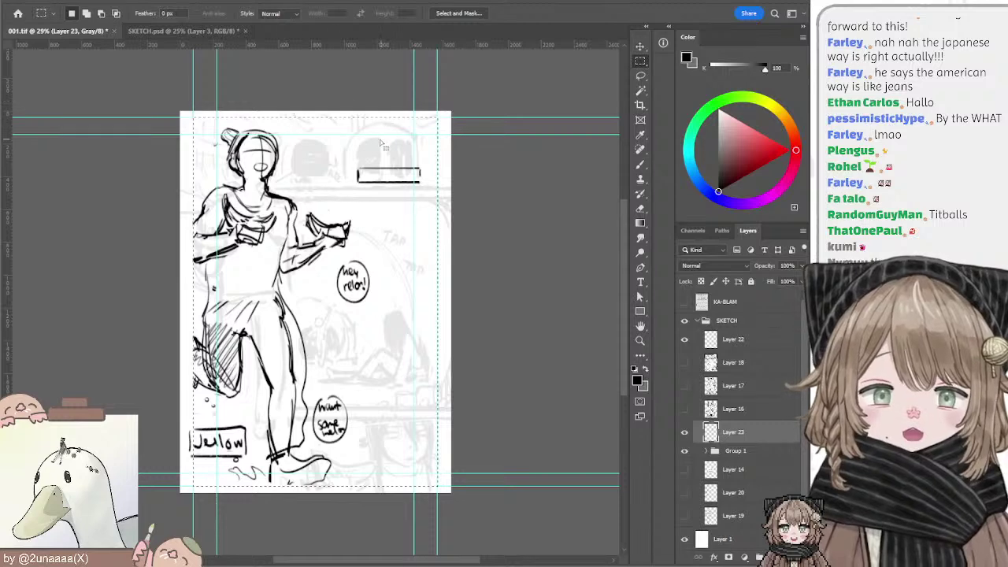
pyautogui.click(775, 557)
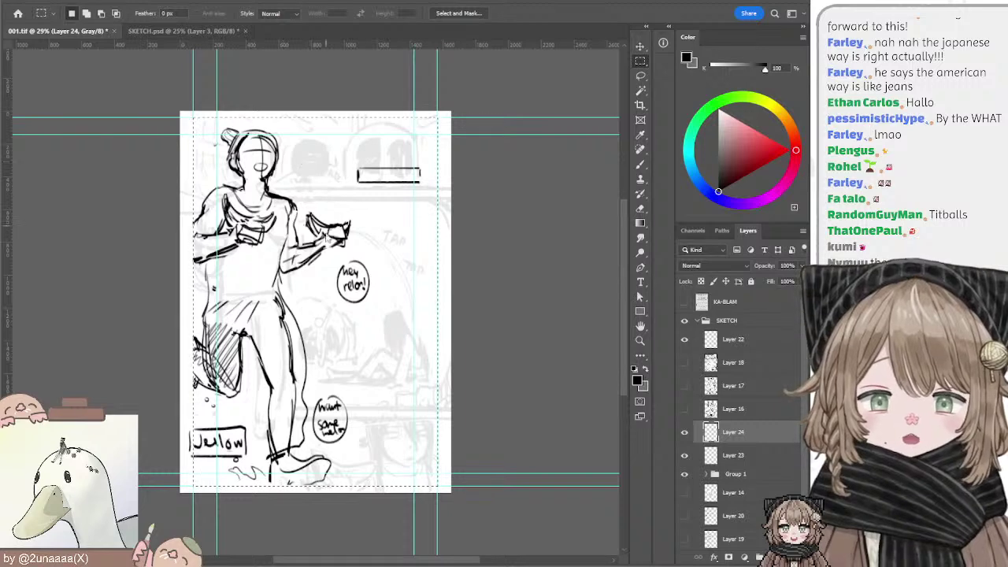
pyautogui.press('i')
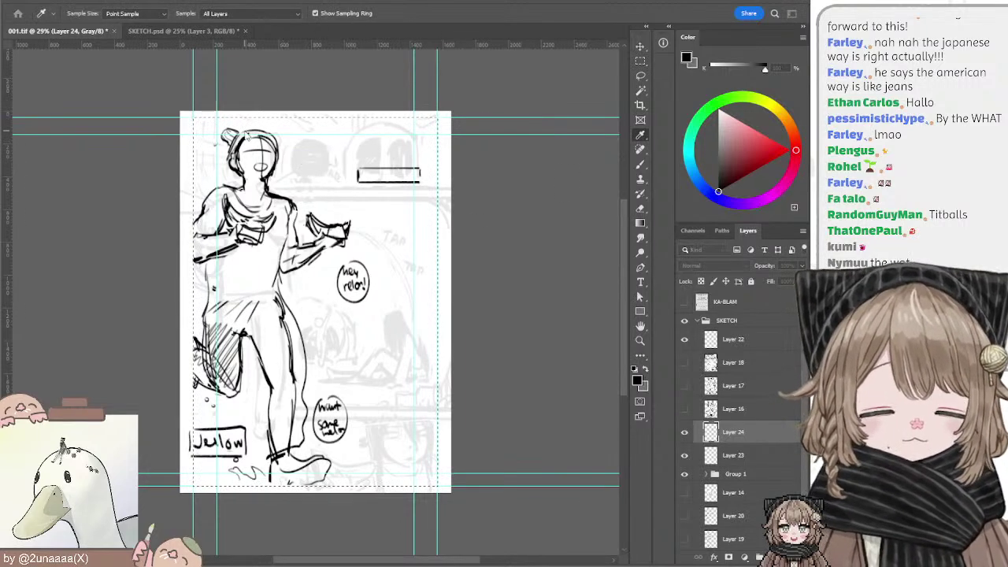
pyautogui.press('m')
pyautogui.press('l')
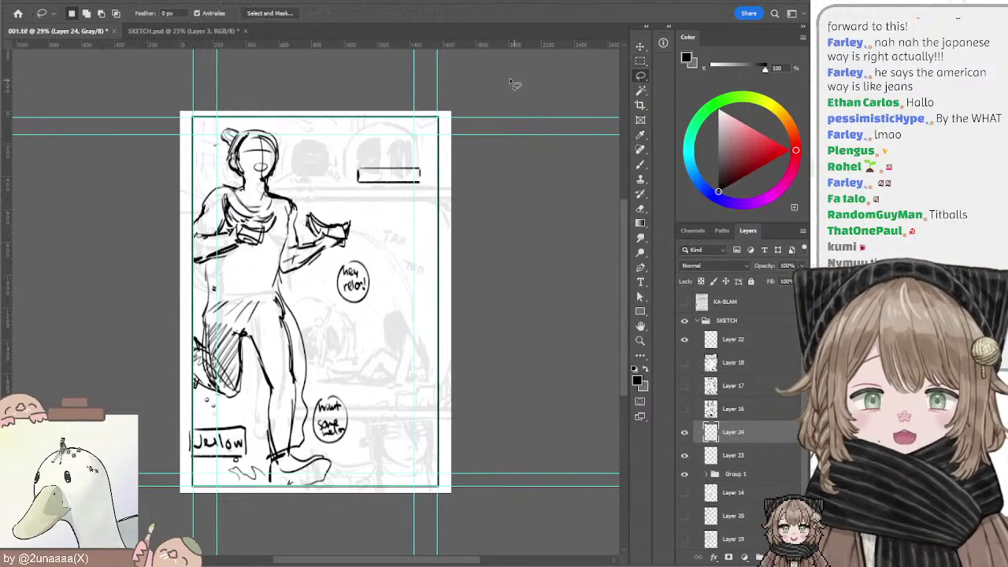
# Step: Copy the black page frame using a selection around the whole canvas and paste it into the SKETCH.psd document
pyautogui.hotkey('ctrl', 'a')
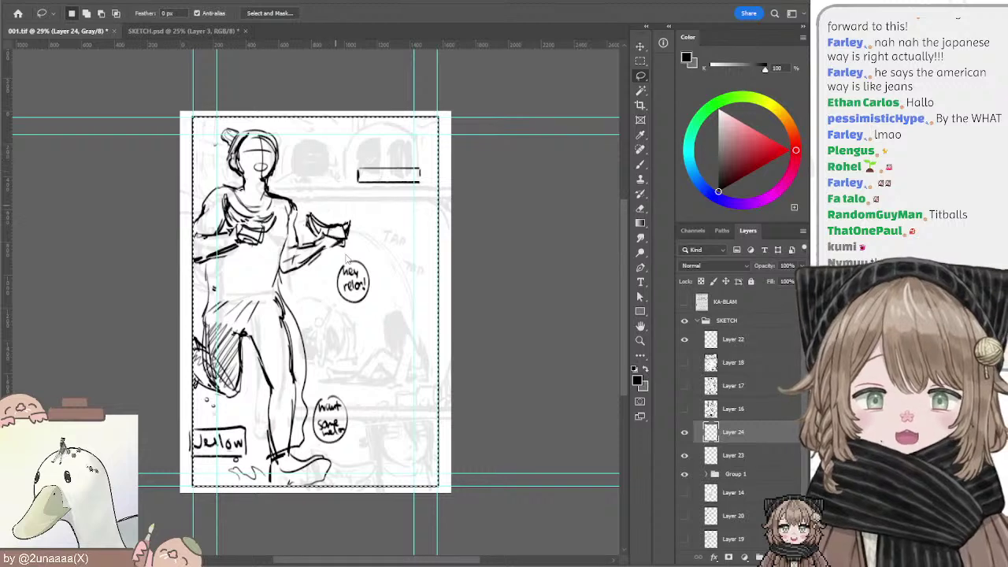
pyautogui.press('i')
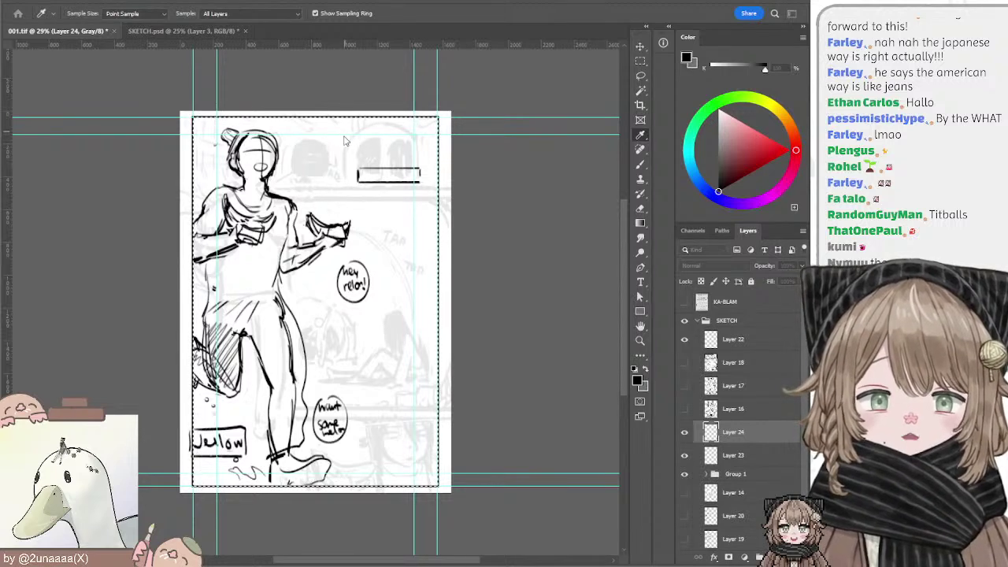
pyautogui.press('l')
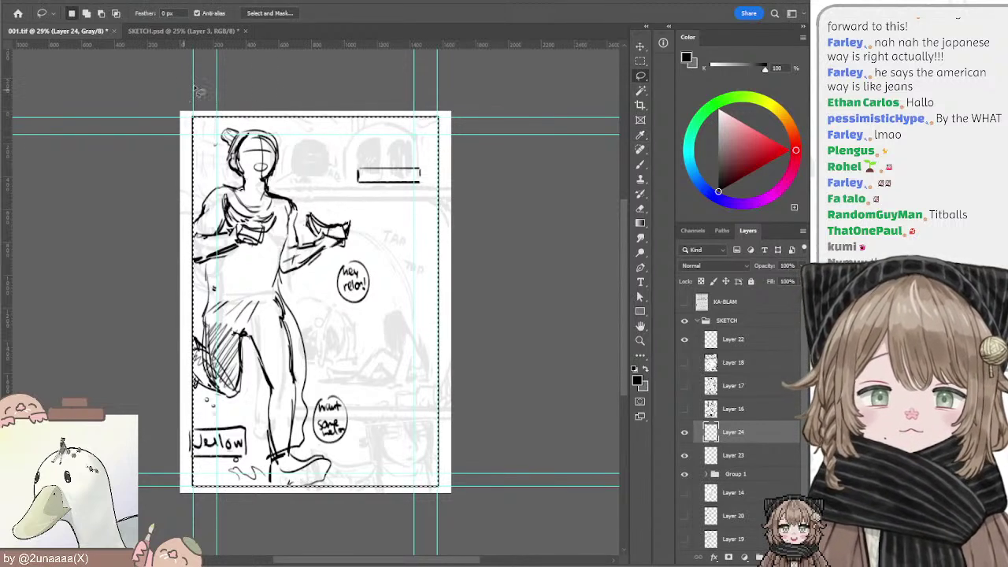
pyautogui.press('m')
pyautogui.moveTo(163, 90); pyautogui.dragTo(468, 486)
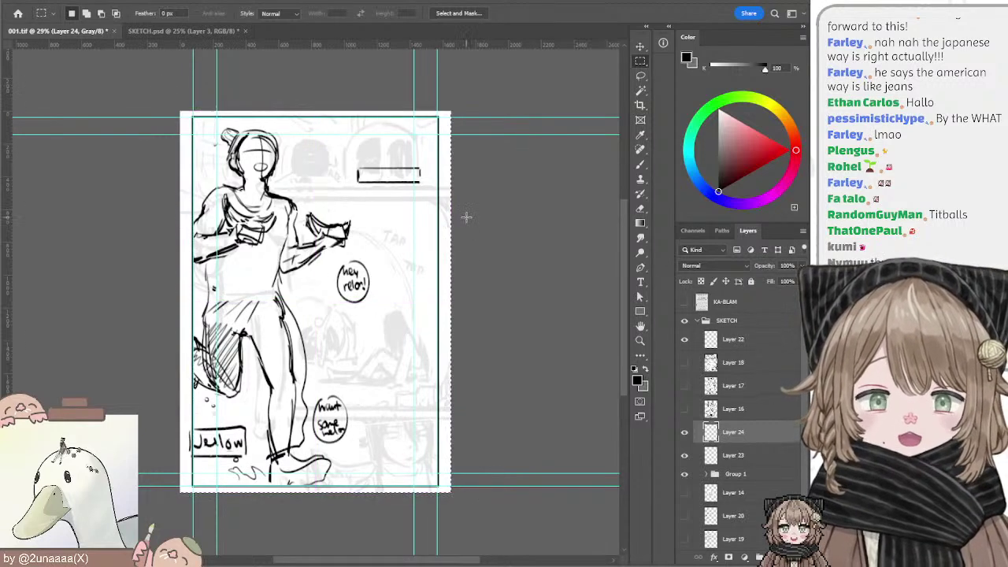
pyautogui.click(473, 175)
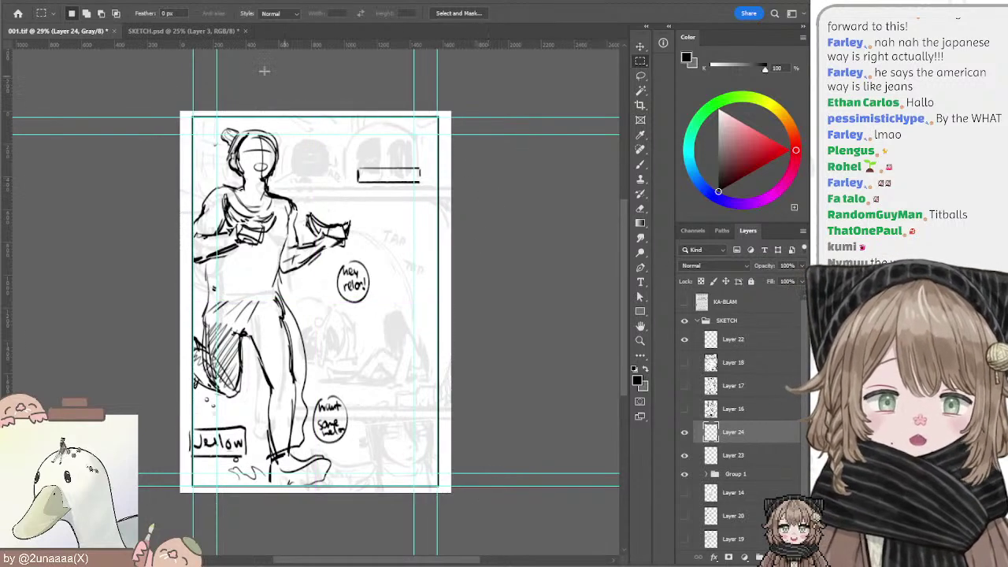
pyautogui.click(202, 31)
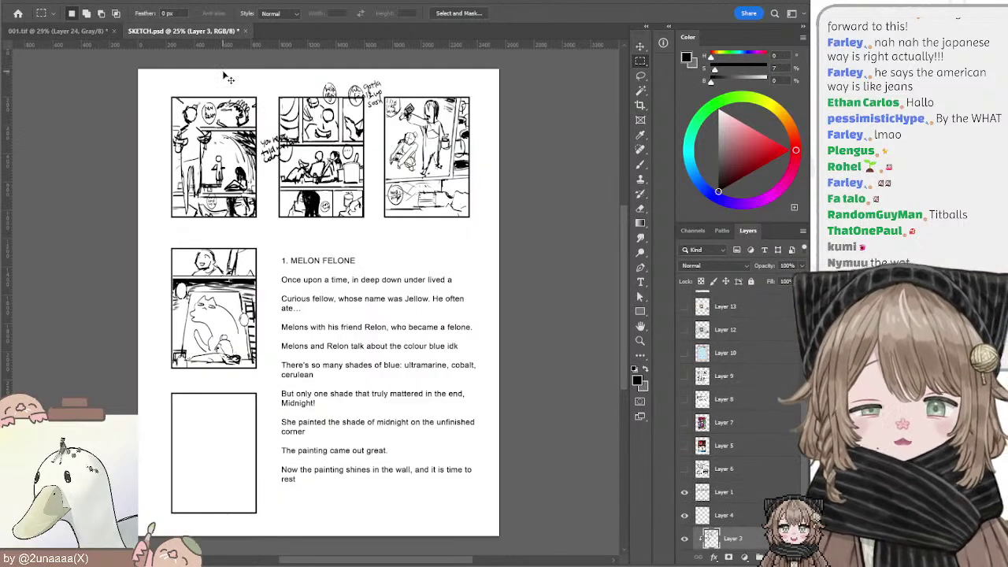
pyautogui.hotkey('ctrl', 'v')
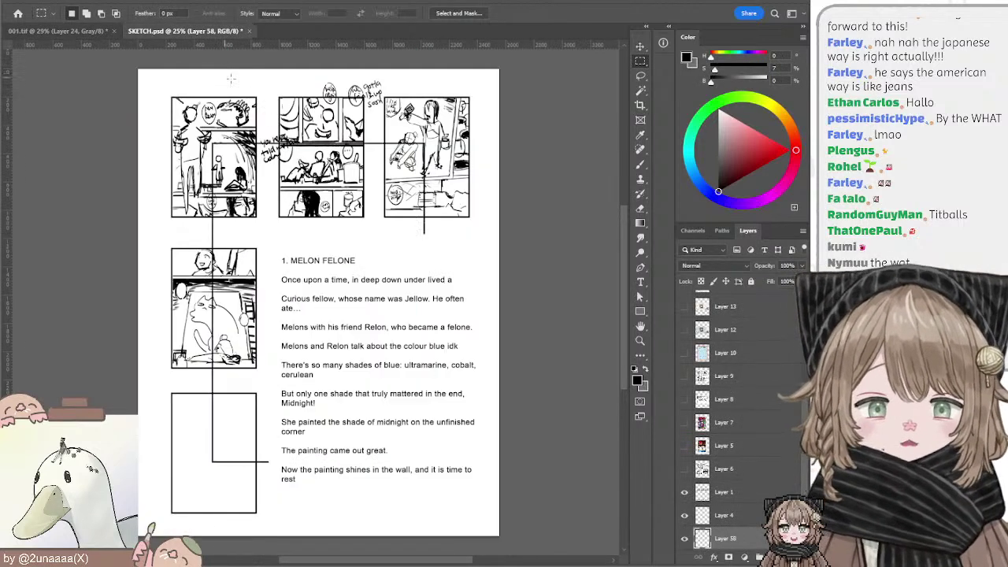
# Step: Move the pasted frame's layer to the very top of the layer stack, above Layer 57
pyautogui.click(641, 48)
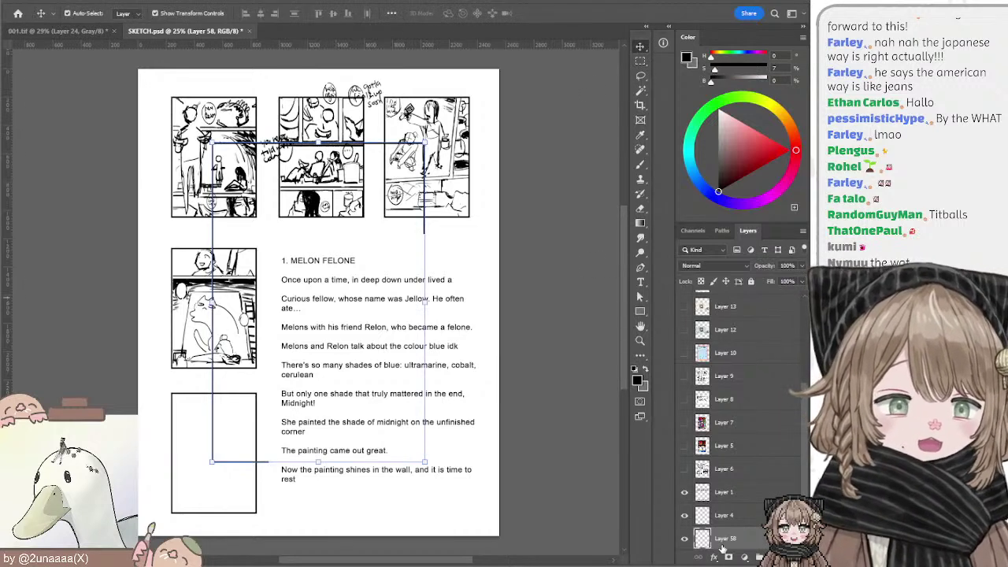
pyautogui.moveTo(729, 535); pyautogui.dragTo(748, 291)
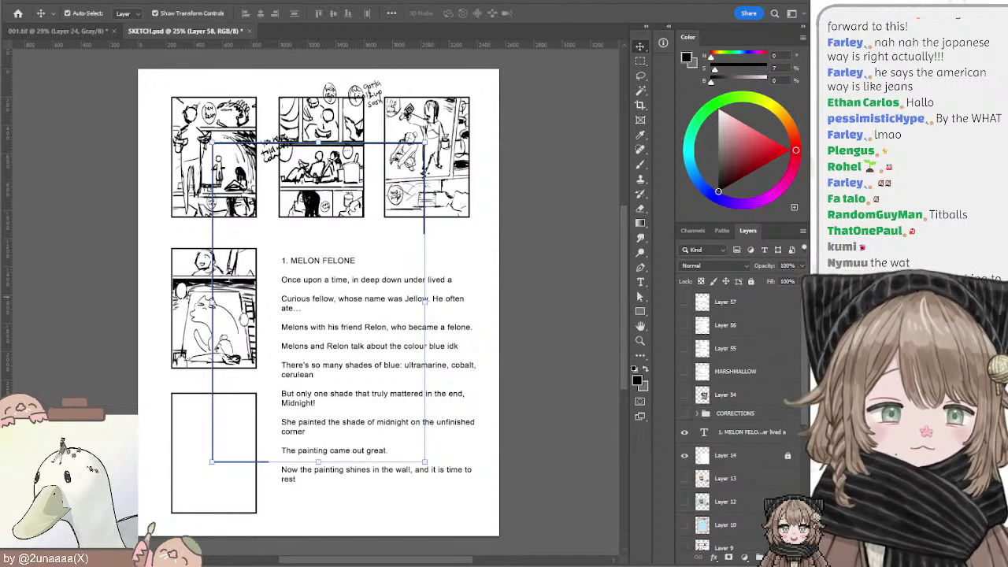
pyautogui.moveTo(805, 358); pyautogui.dragTo(759, 290)
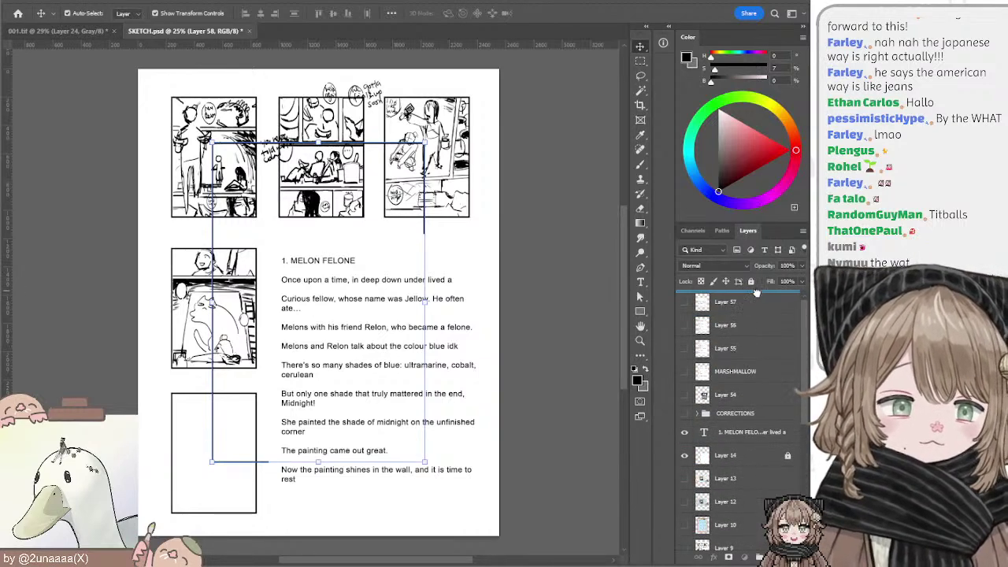
# Step: Add a new layer directly beneath the frame layer and fill it with white
pyautogui.click(728, 326)
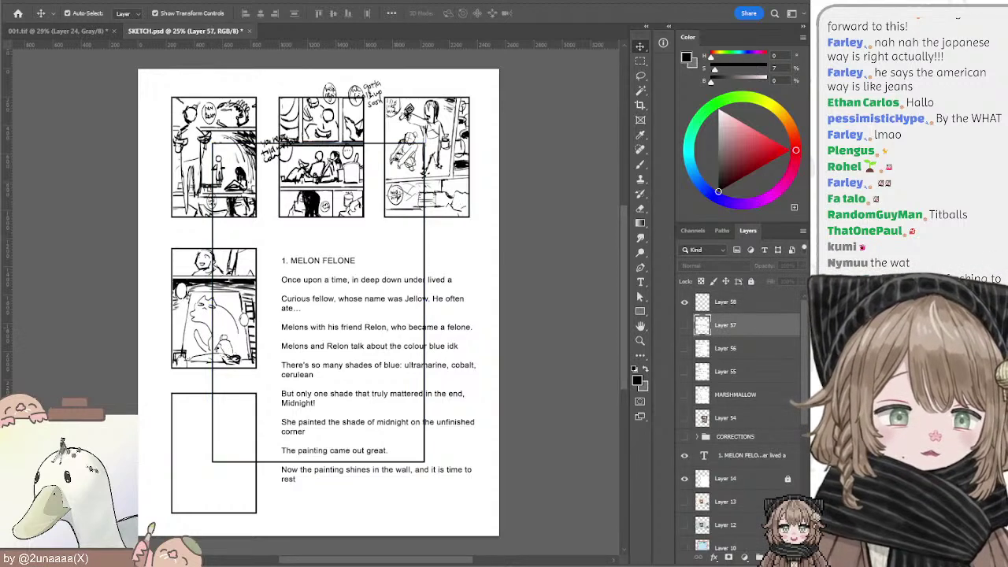
pyautogui.hotkey('ctrl', 'shift', 'alt', 'n')
pyautogui.press('x')
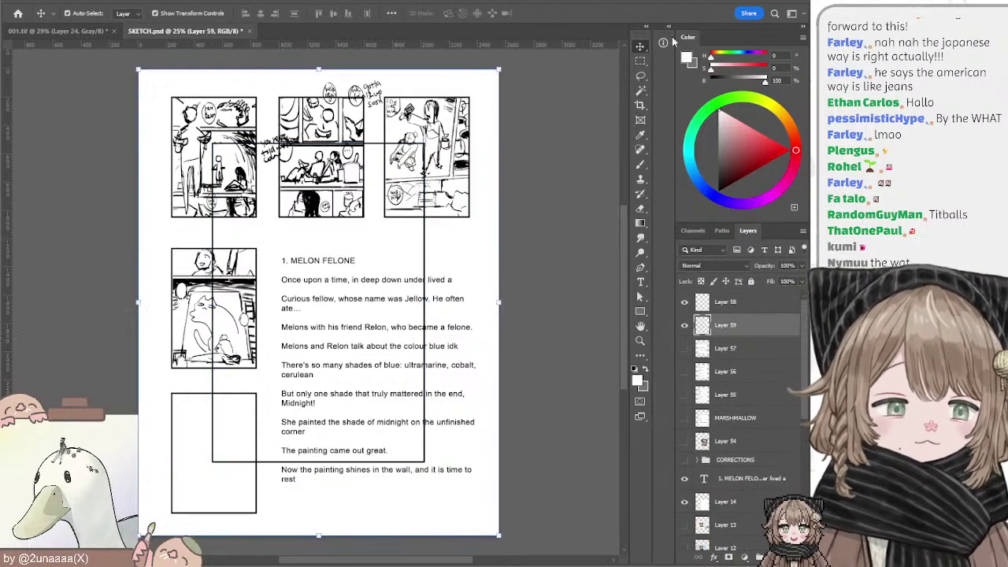
pyautogui.hotkey('alt', 'BackSpace')
pyautogui.press('l')
# Step: Lock the white-filled Layer 59 and make the frame's Layer 58 active again
pyautogui.click(728, 300)
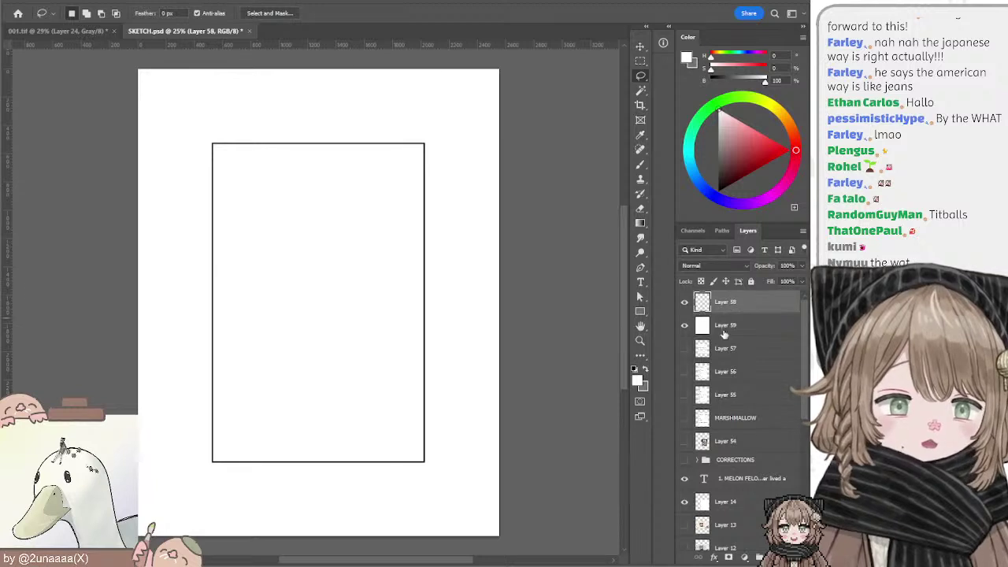
pyautogui.click(723, 331)
pyautogui.click(750, 282)
pyautogui.click(725, 303)
# Step: Scale the frame down proportionally to roughly a third of its size and move it to the upper-left corner of the white page
pyautogui.click(641, 47)
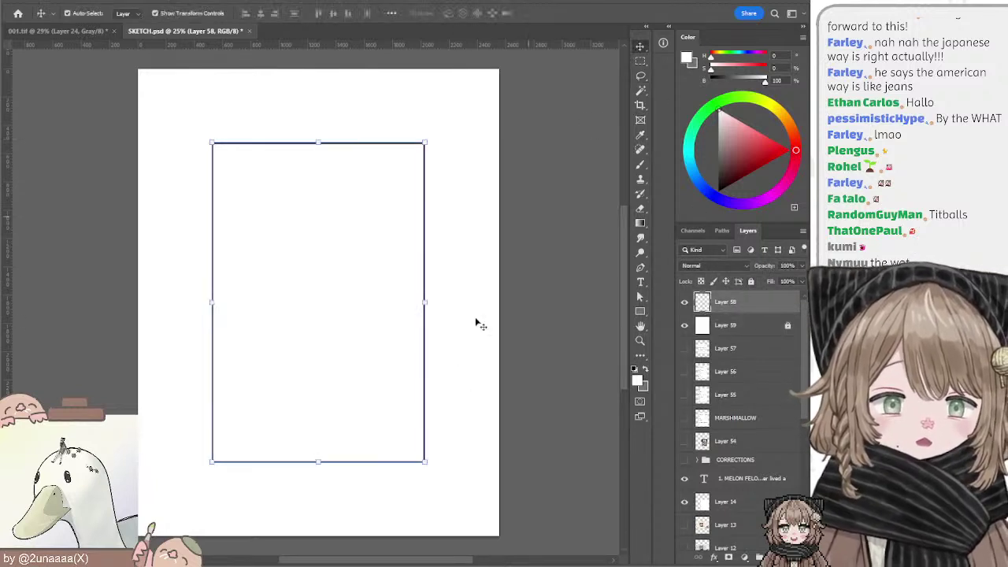
pyautogui.moveTo(424, 462); pyautogui.dragTo(305, 247)
pyautogui.press('Return')
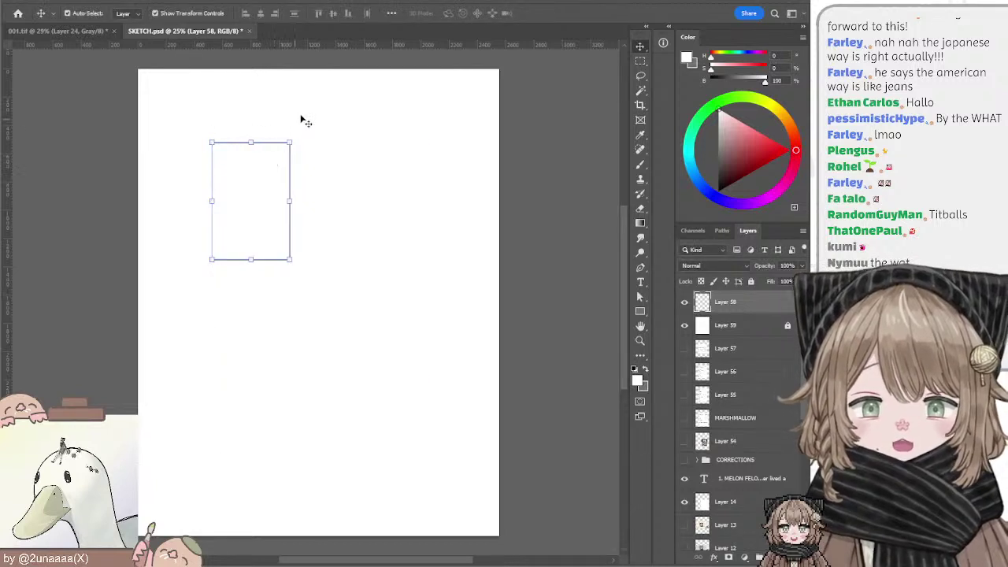
pyautogui.moveTo(302, 122); pyautogui.dragTo(202, 252)
pyautogui.hotkey('ctrl', 'z')
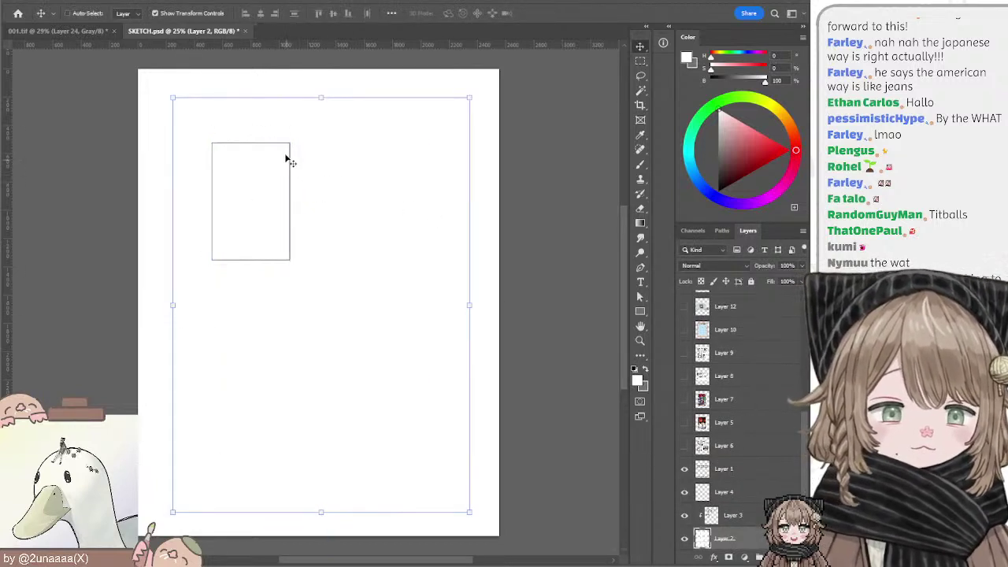
pyautogui.moveTo(288, 145); pyautogui.dragTo(262, 120)
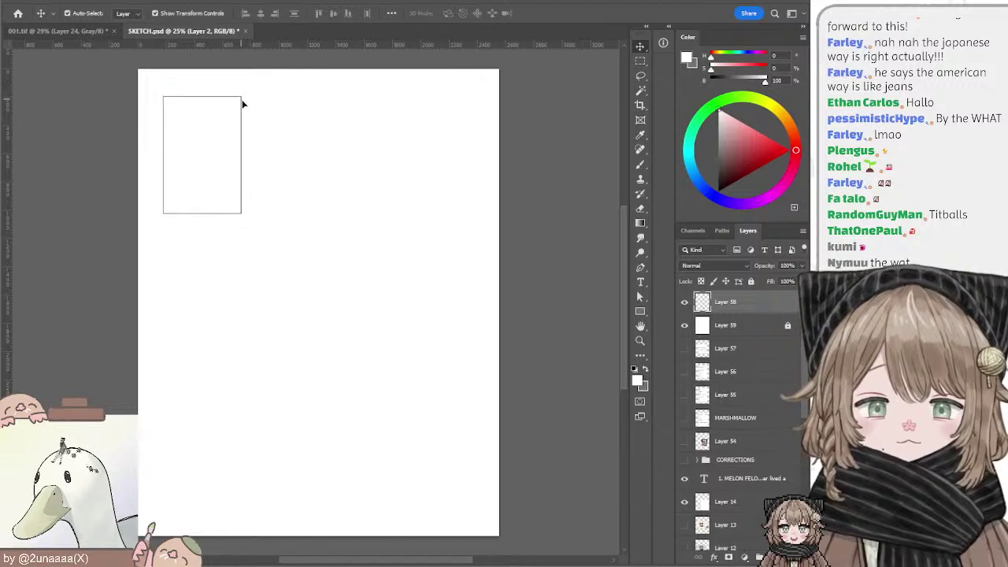
# Step: Try duplicating the small frame twice to the right to form a row of three, and clear the selection
pyautogui.click(640, 61)
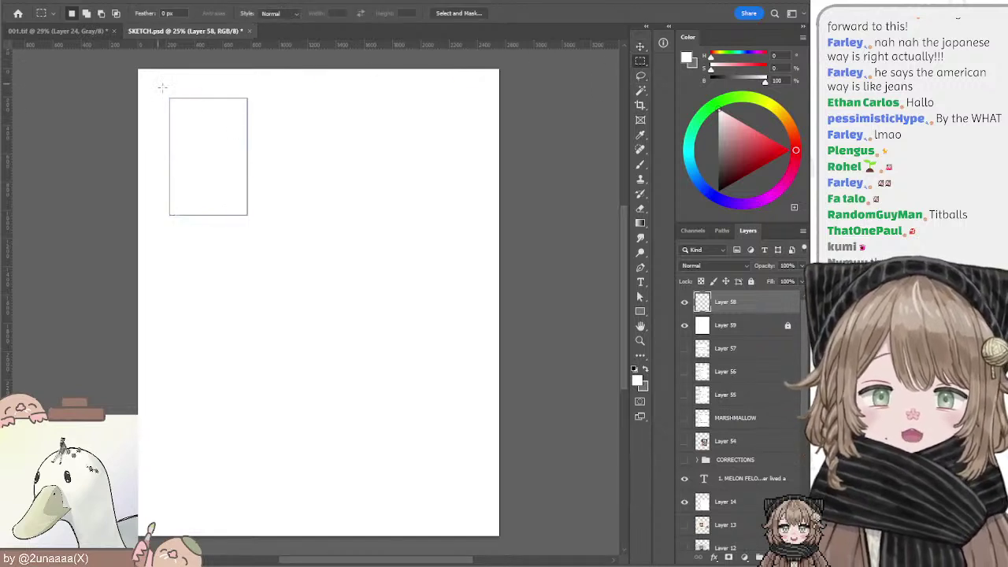
pyautogui.moveTo(244, 186); pyautogui.dragTo(365, 197)
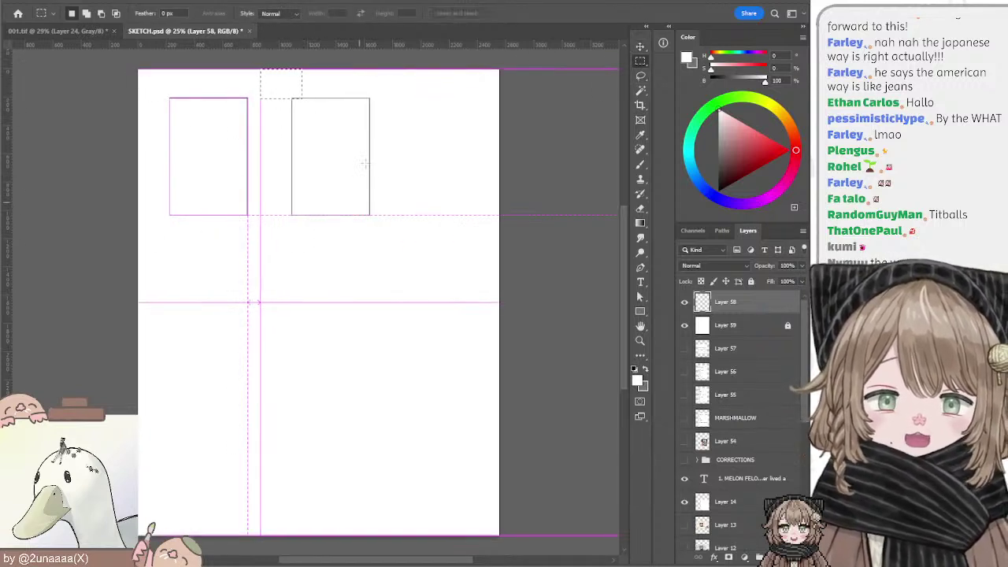
pyautogui.moveTo(261, 70); pyautogui.dragTo(301, 99)
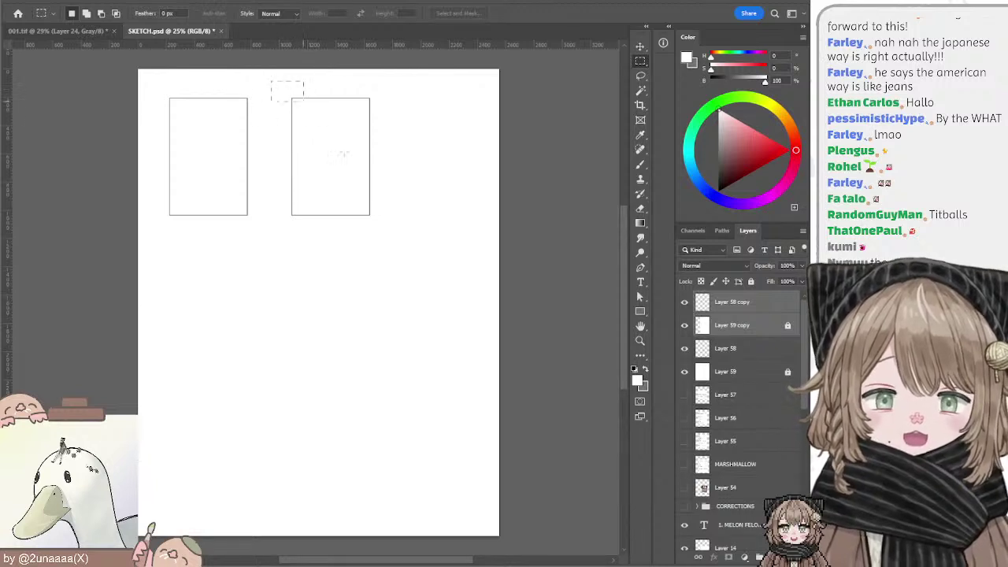
pyautogui.moveTo(352, 182); pyautogui.dragTo(457, 208)
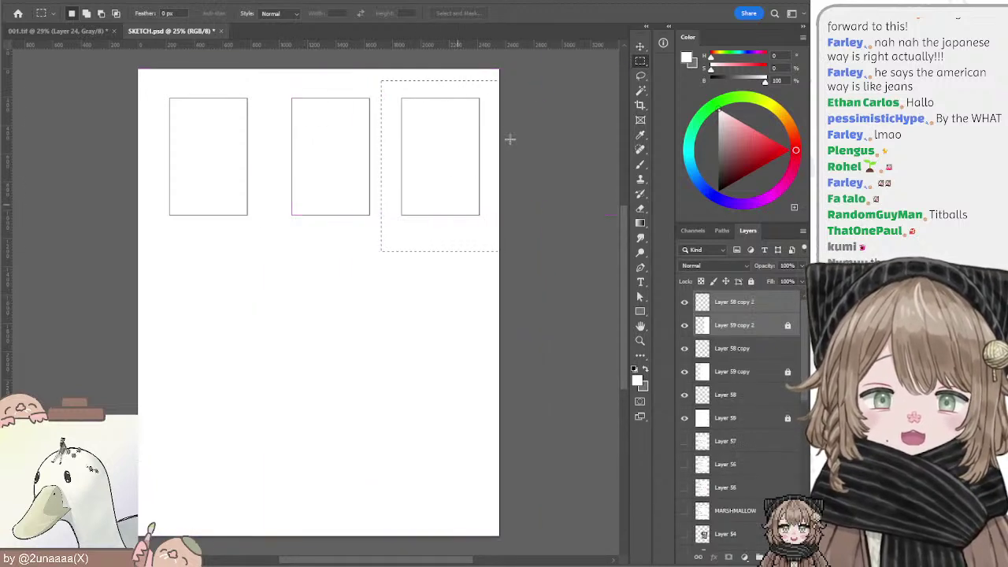
pyautogui.hotkey('ctrl', 'd')
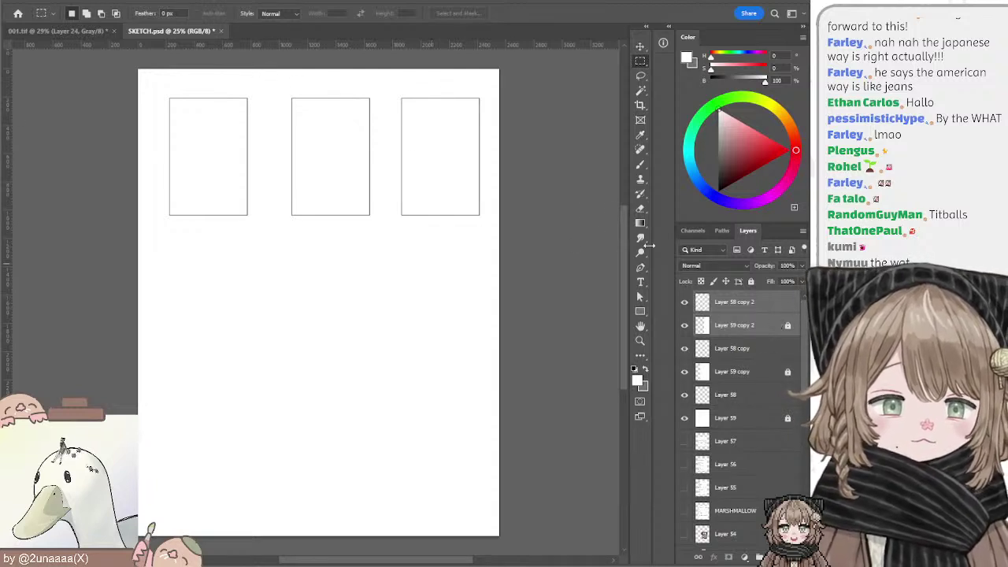
# Step: Try a rectangular selection around the two copied frames with Layer 58 copy 2 active, and undo back through the frame duplications
pyautogui.moveTo(274, 76); pyautogui.dragTo(501, 268)
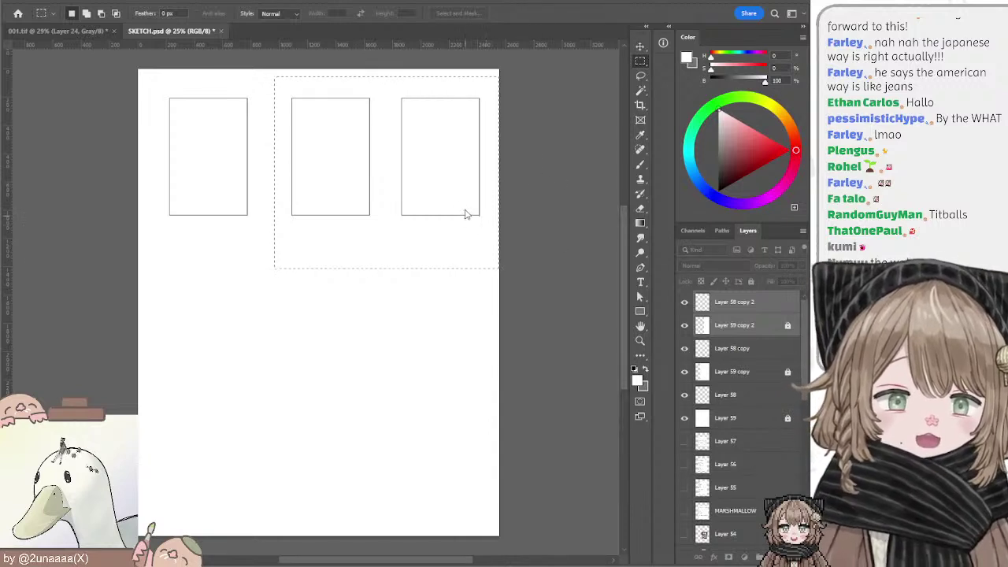
pyautogui.click(713, 304)
pyautogui.click(714, 304)
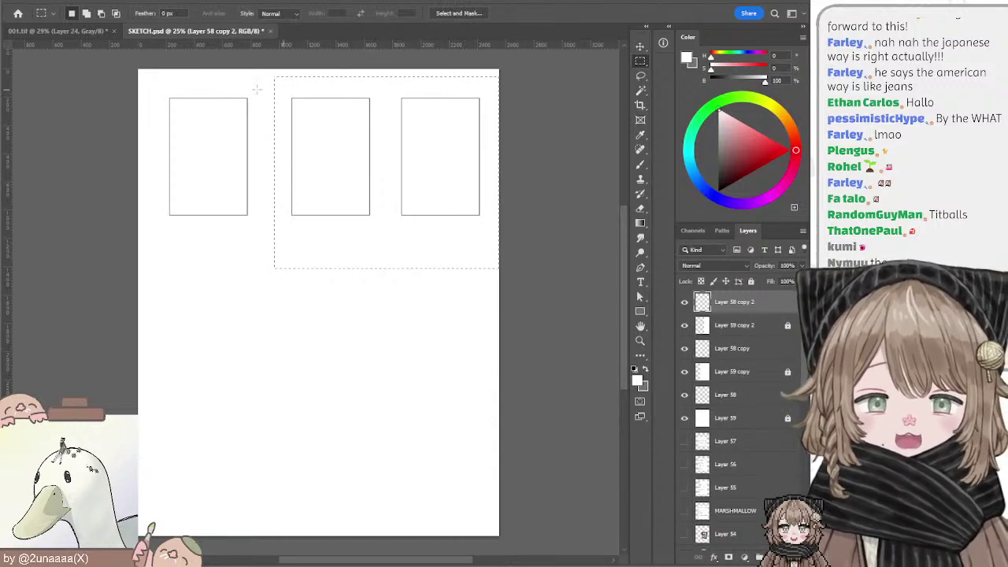
pyautogui.hotkey('ctrl', 'd')
pyautogui.hotkey('ctrl', 'z')
pyautogui.hotkey('ctrl', 'z')
pyautogui.hotkey('ctrl', 'z')
pyautogui.hotkey('ctrl', 'z')
pyautogui.hotkey('ctrl', 'z')
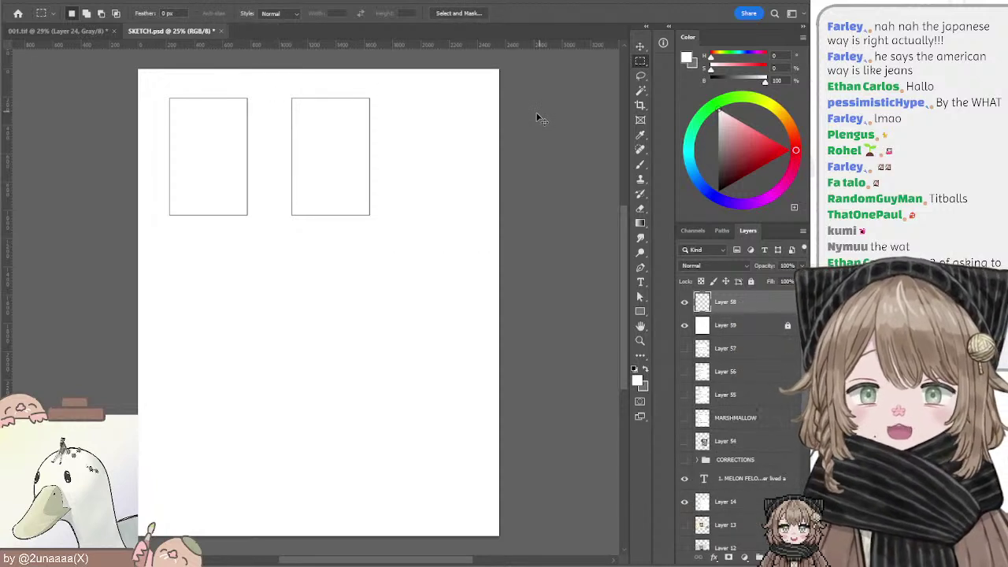
# Step: Undo the new white sheet and page frame edits, back to the original comic thumbnails with Layer 2 active
pyautogui.hotkey('ctrl', 'z')
pyautogui.hotkey('ctrl', 'z')
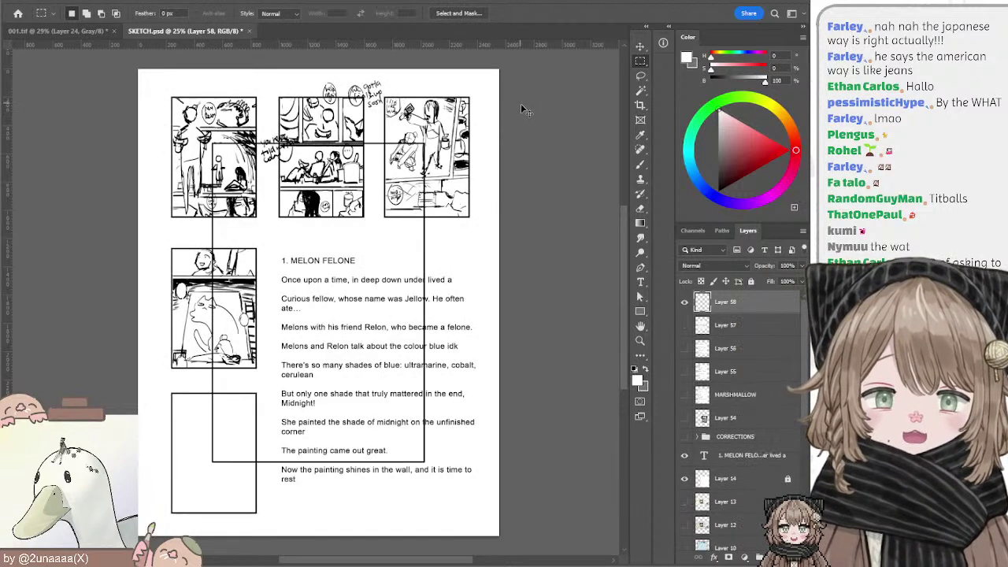
pyautogui.hotkey('ctrl', 'z')
pyautogui.hotkey('ctrl', 'z')
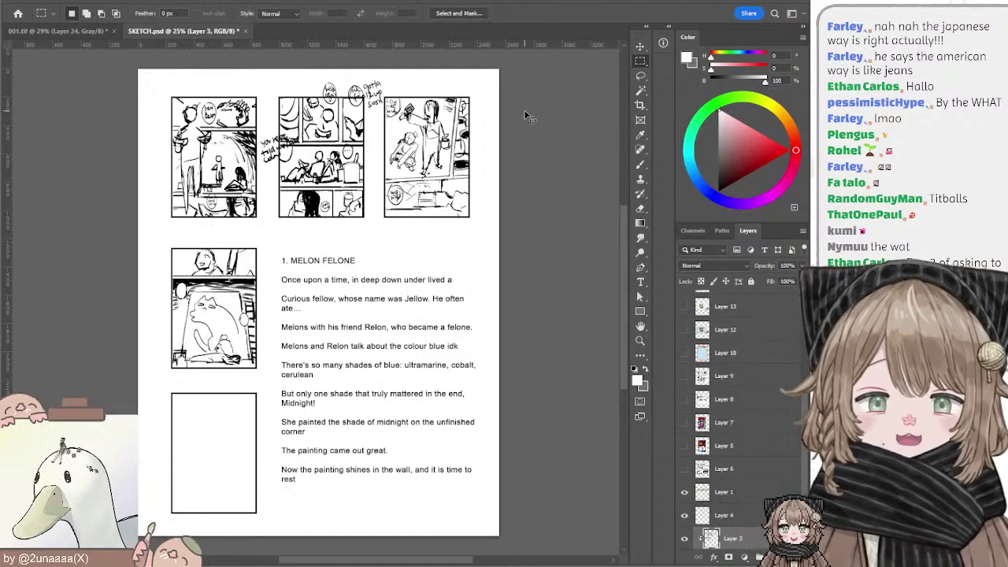
pyautogui.press('l')
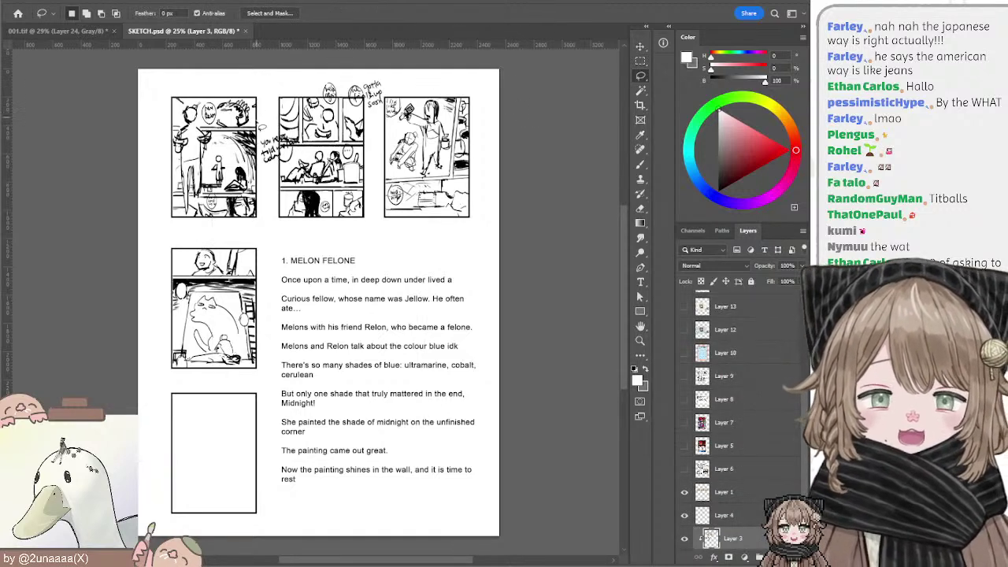
pyautogui.hotkey('ctrl', 'z')
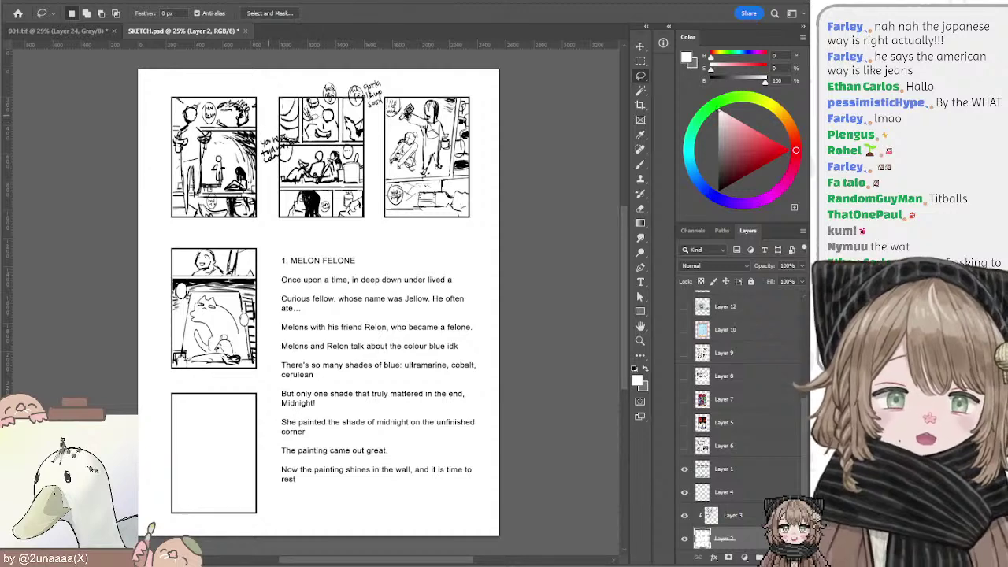
# Step: Try a rectangular selection around the first page thumbnail, and clear it
pyautogui.press('m')
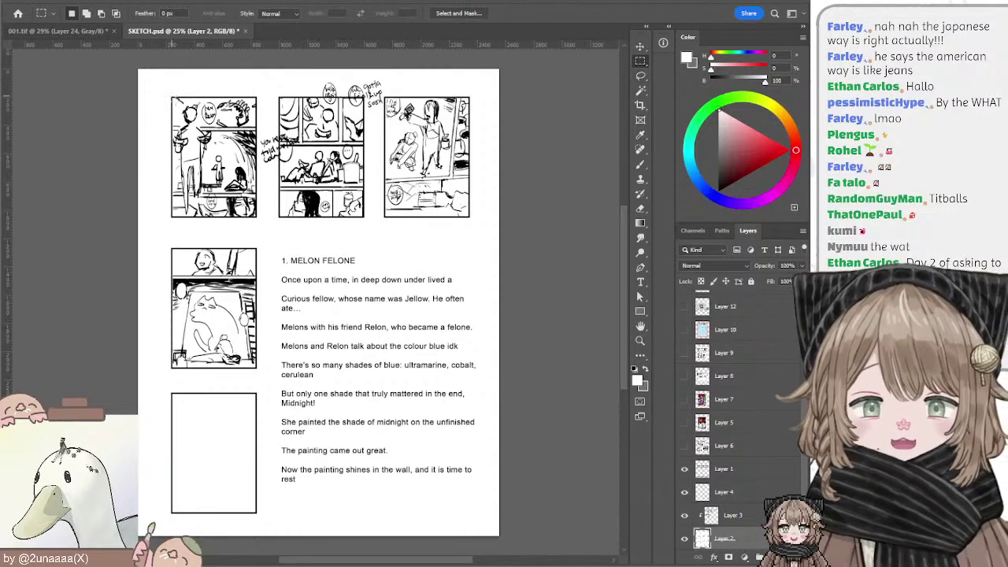
pyautogui.moveTo(173, 96); pyautogui.dragTo(257, 218)
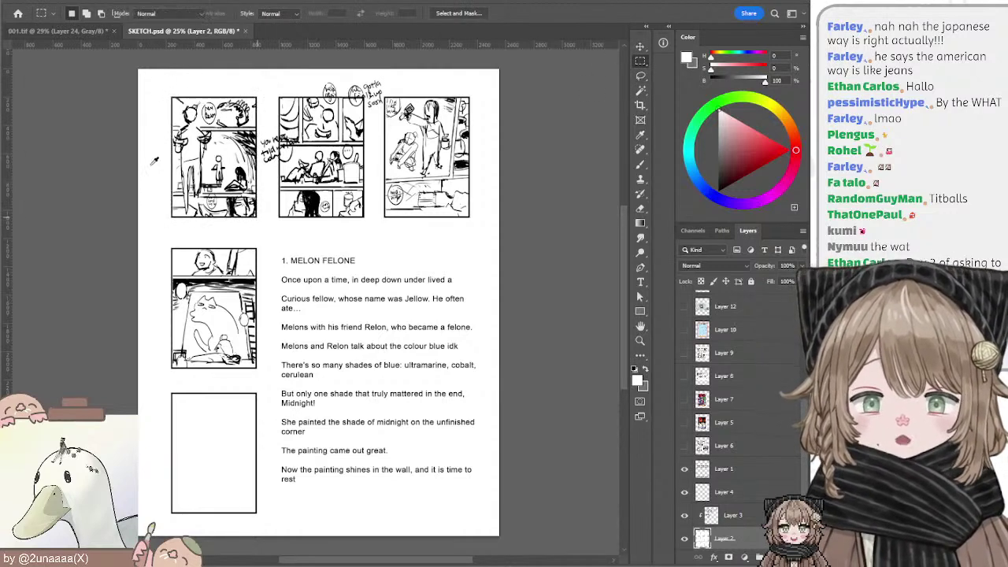
pyautogui.press('b')
pyautogui.press('m')
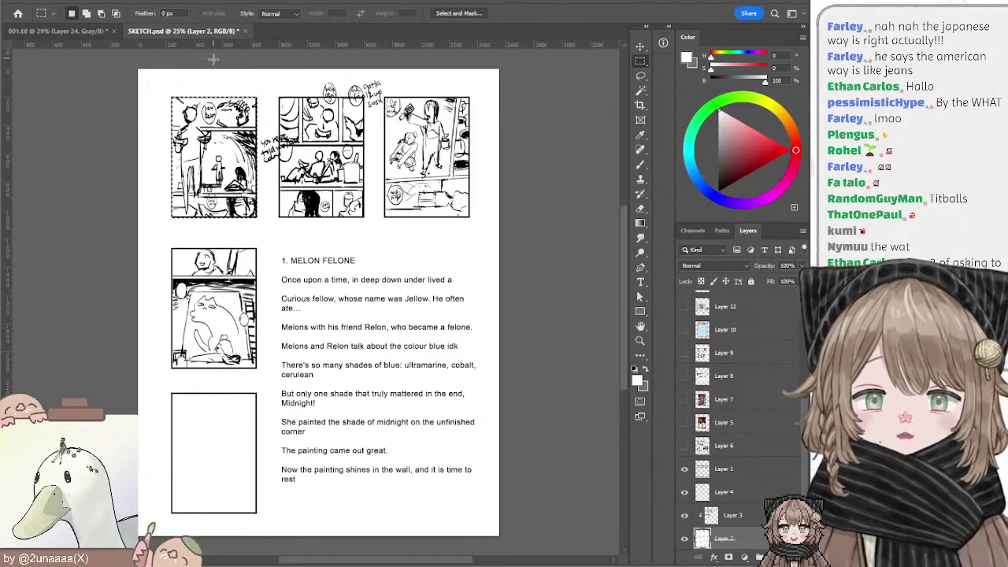
# Step: Toggle the visibility of clipped Layer 3 to check its effect on the page thumbnails
pyautogui.scroll(-1, 800, 443)
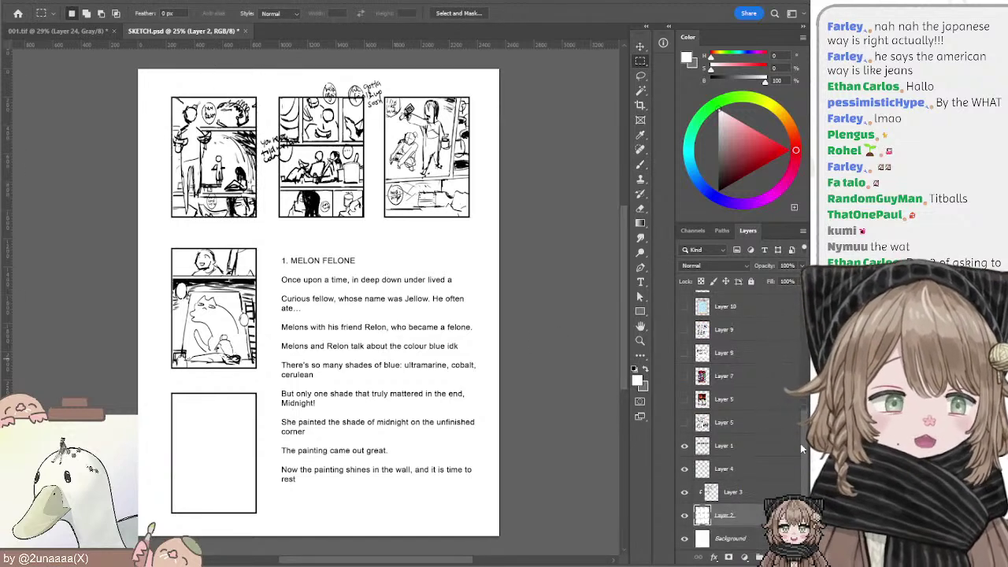
pyautogui.click(684, 494)
pyautogui.click(685, 494)
pyautogui.click(684, 493)
pyautogui.click(685, 494)
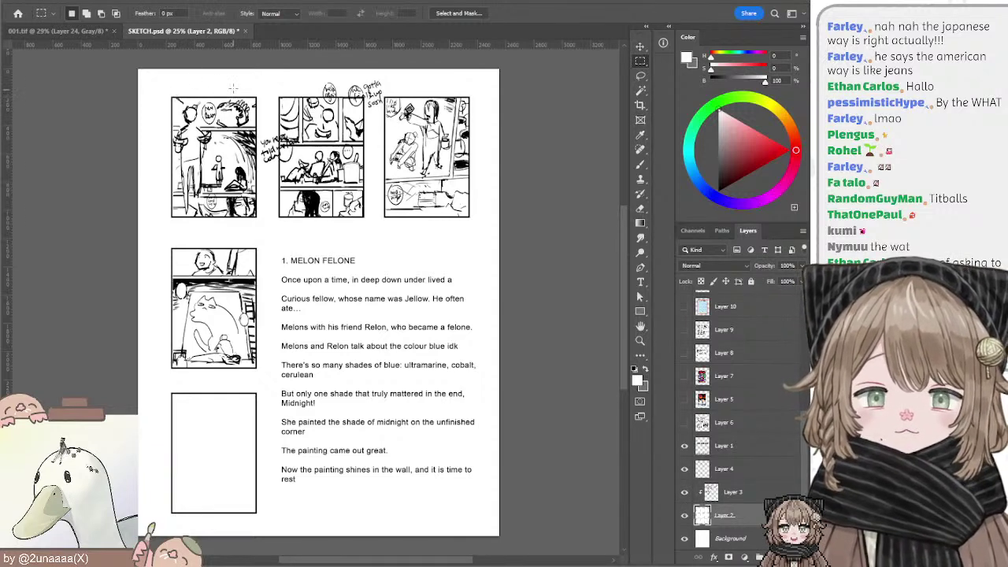
# Step: Make Layer 3 active, switch to the Eraser, and examine the sketched page thumbnails at 33.3% zoom
pyautogui.press('l')
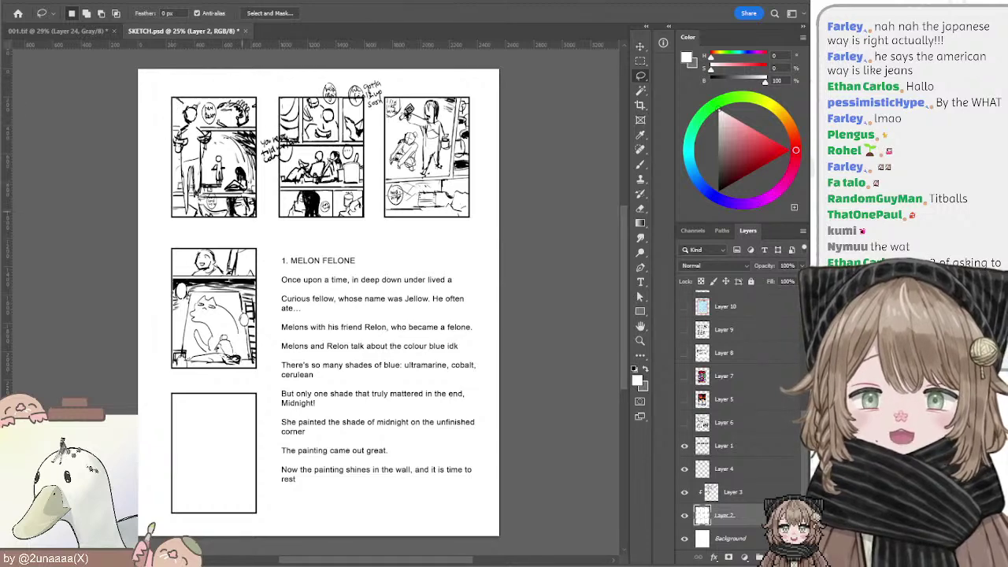
pyautogui.press('b')
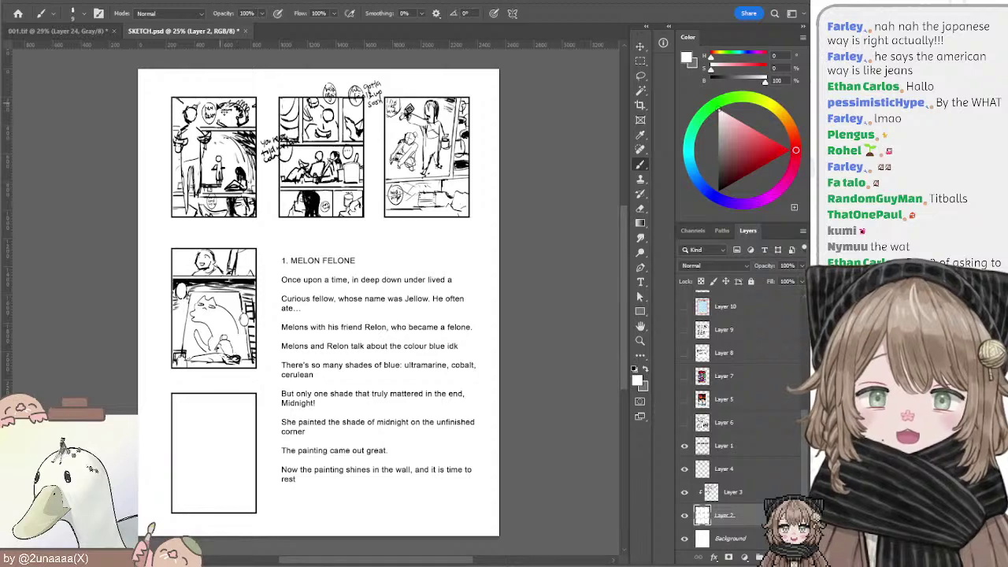
pyautogui.hotkey('alt', ']')
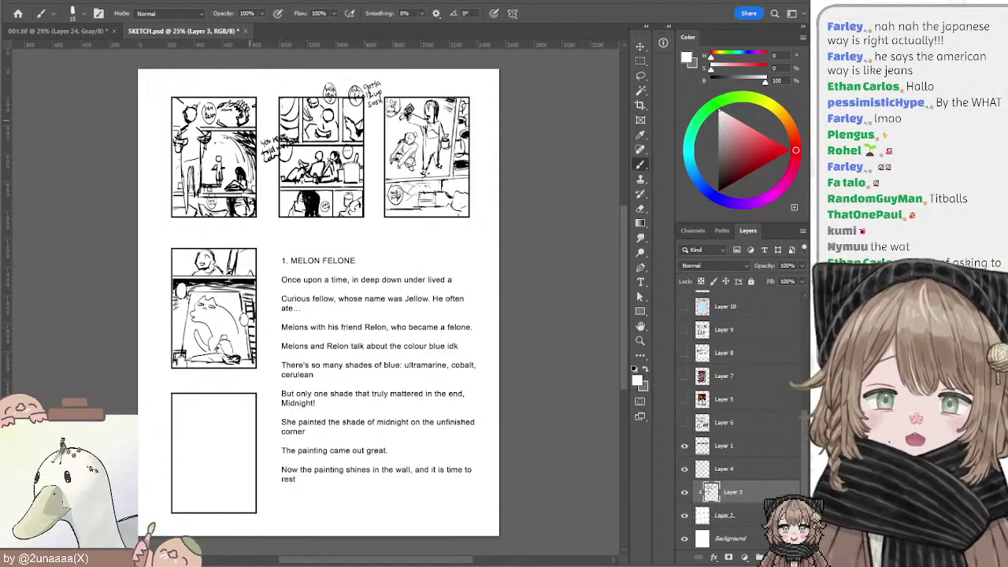
pyautogui.moveTo(252, 78)
pyautogui.mouseDown()
pyautogui.moveTo(265, 94)
pyautogui.moveTo(246, 82)
pyautogui.mouseUp()
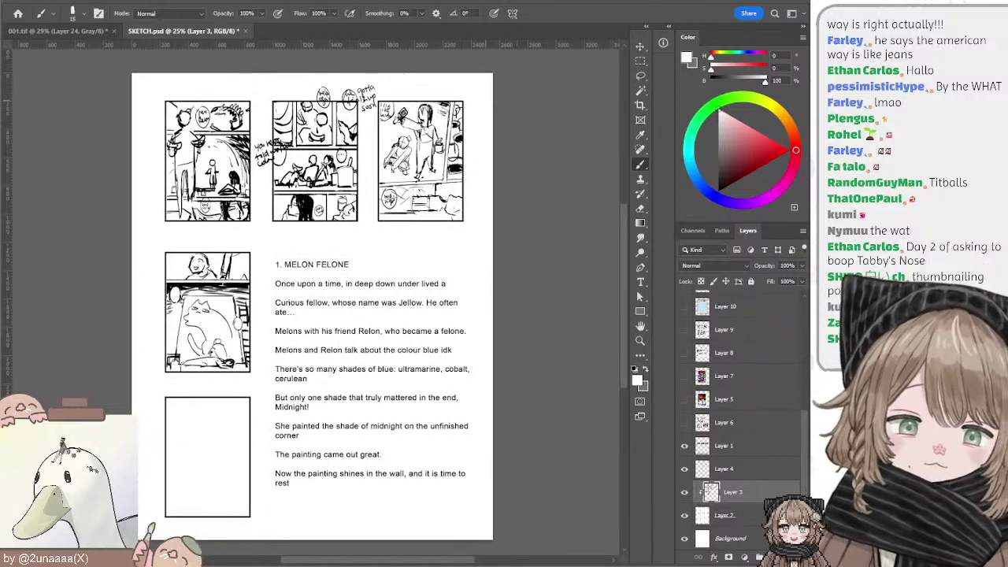
pyautogui.hotkey('ctrl', '+')
pyautogui.moveTo(195, 144); pyautogui.dragTo(221, 227)
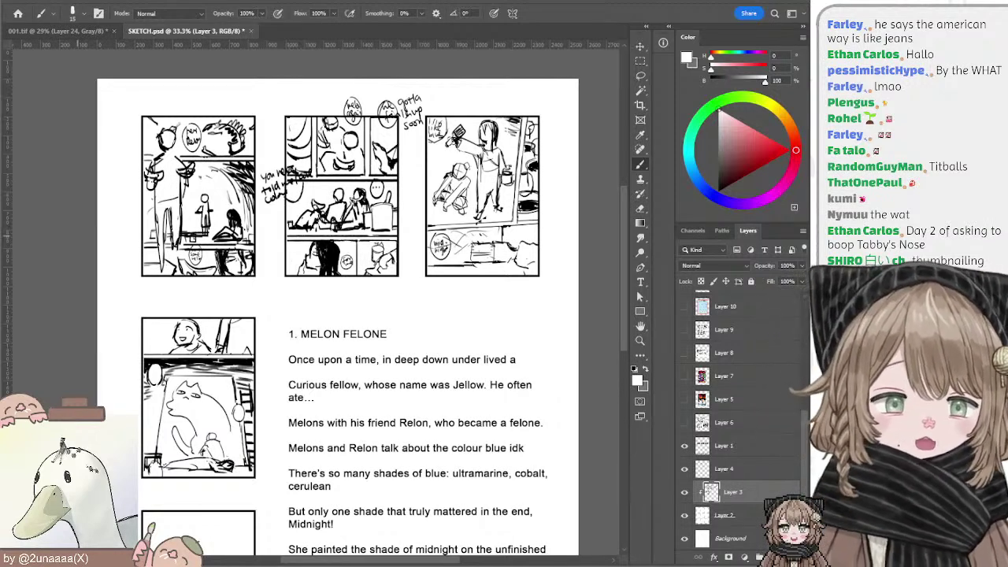
pyautogui.moveTo(268, 72)
pyautogui.mouseDown()
pyautogui.moveTo(308, 73)
pyautogui.moveTo(288, 73)
pyautogui.mouseUp()
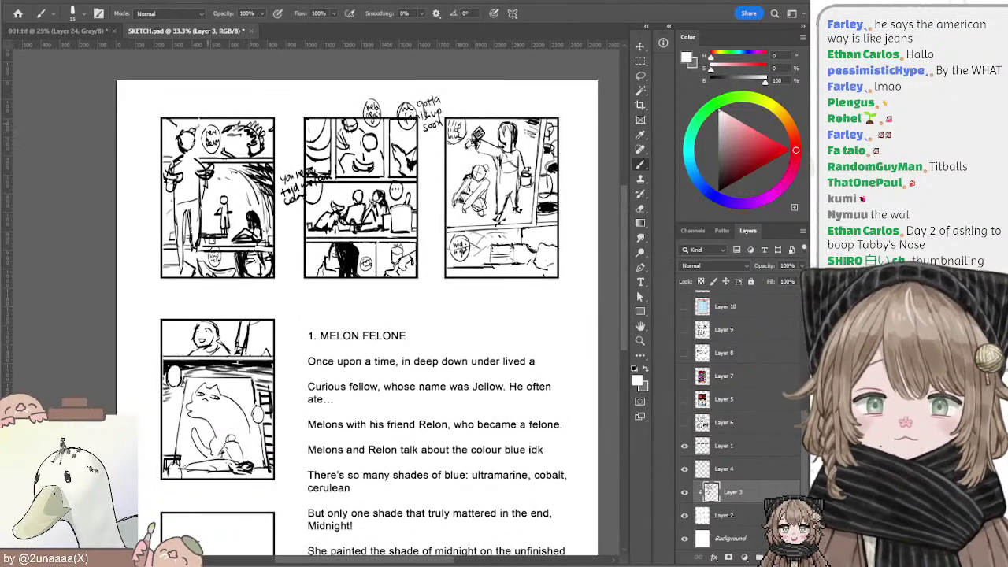
pyautogui.press('e')
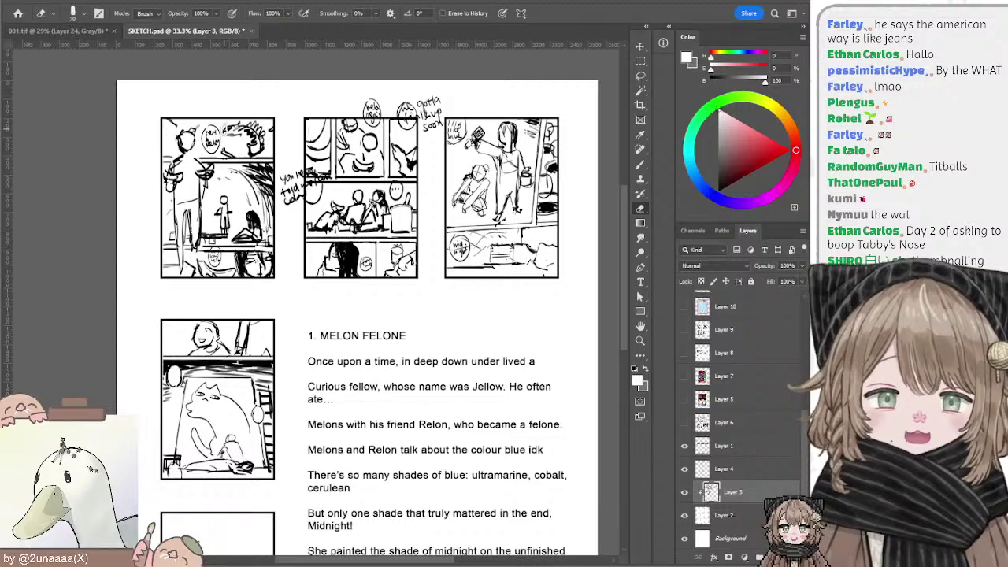
pyautogui.moveTo(236, 120); pyautogui.dragTo(228, 156)
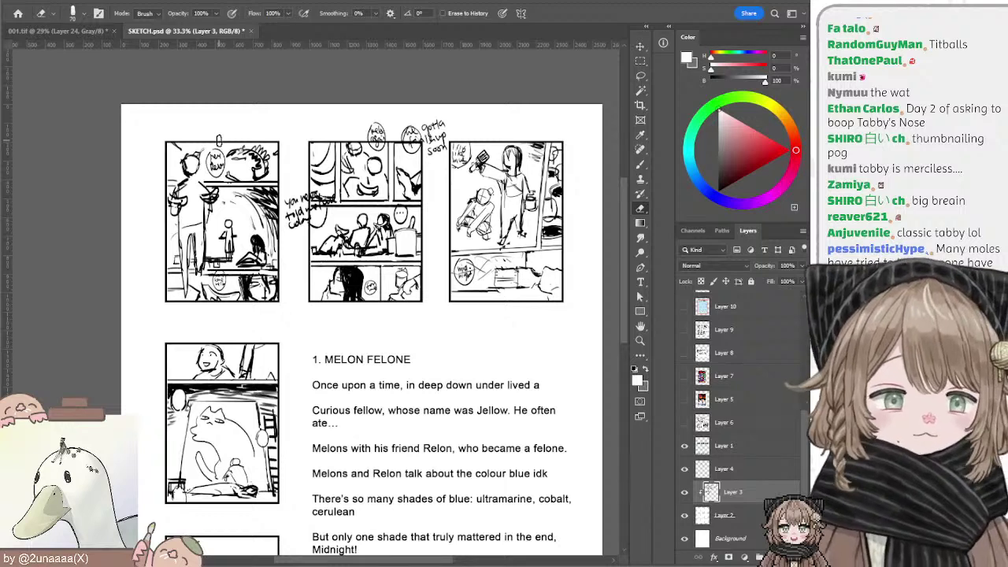
# Step: Show the Understanding Comics cover on Layer 7 and hide the Melon Felone text layer and Layer 14
pyautogui.moveTo(806, 418)
pyautogui.mouseDown()
pyautogui.moveTo(806, 358)
pyautogui.moveTo(806, 398)
pyautogui.mouseUp()
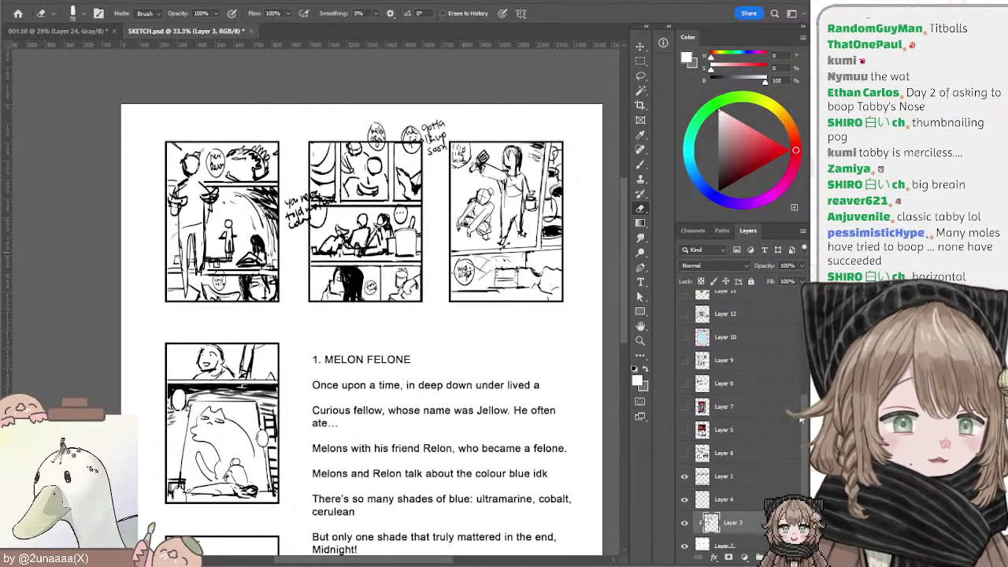
pyautogui.click(685, 407)
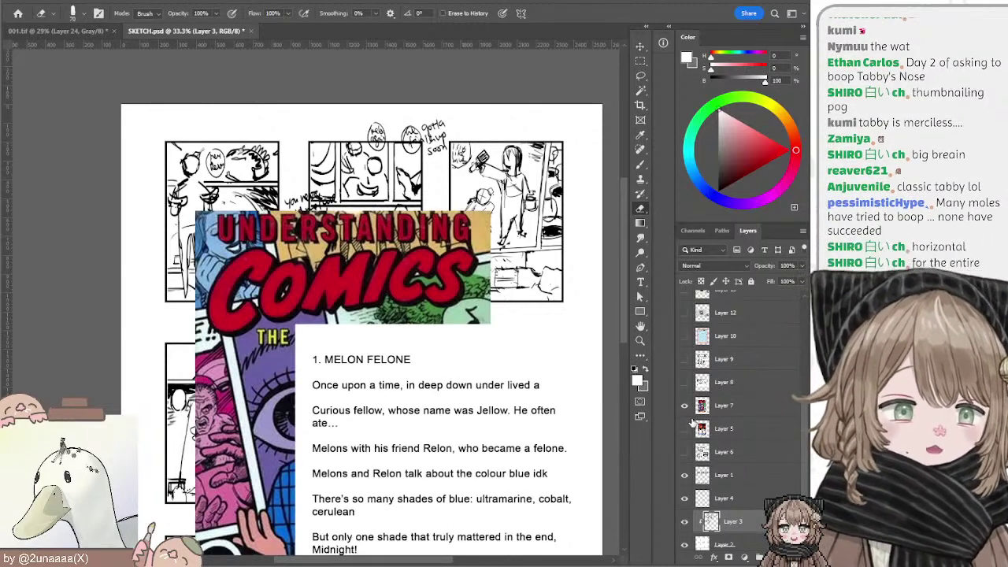
pyautogui.moveTo(565, 435); pyautogui.dragTo(558, 306)
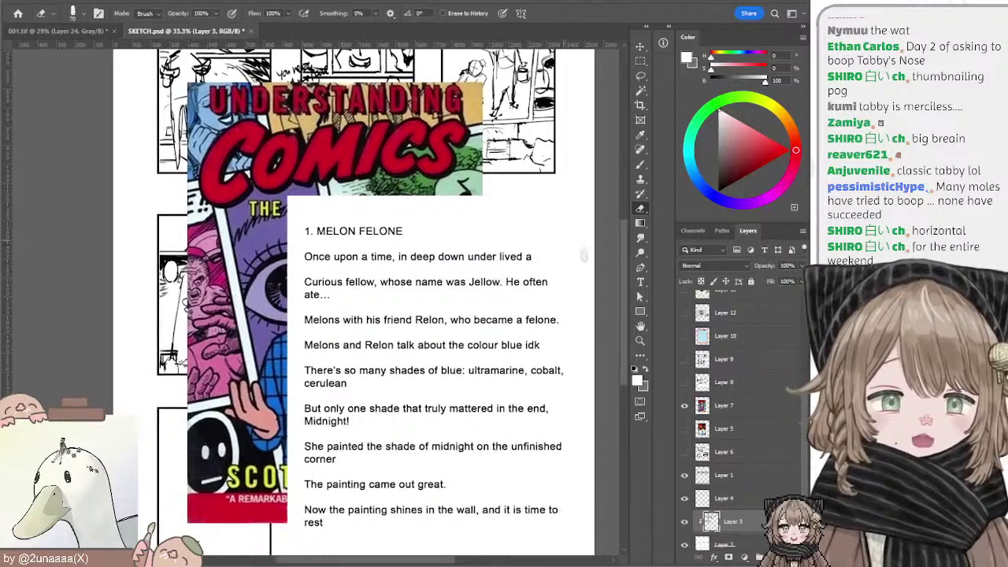
pyautogui.moveTo(802, 438); pyautogui.dragTo(805, 320)
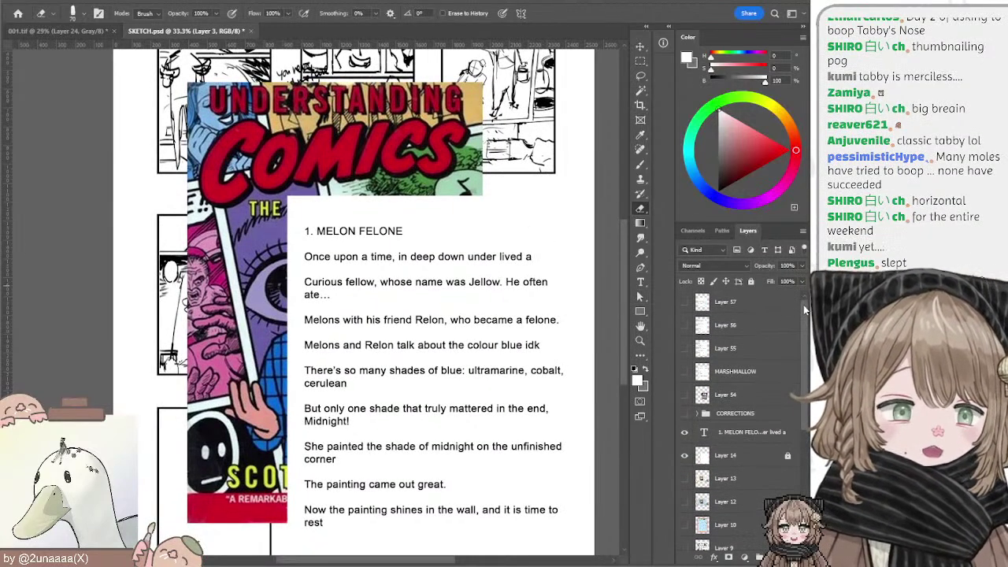
pyautogui.moveTo(685, 432); pyautogui.dragTo(685, 464)
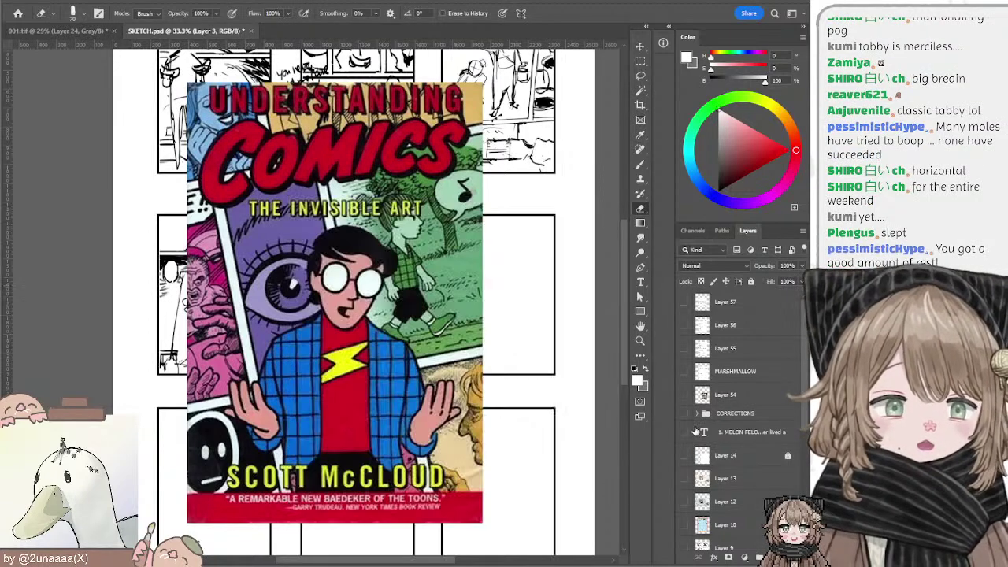
# Step: Shift the Understanding Comics cover slightly right and up, hide it, and show the comic panel on Layer 8
pyautogui.keyDown('ctrl'); pyautogui.moveTo(374, 308); pyautogui.dragTo(394, 304); pyautogui.keyUp('ctrl')
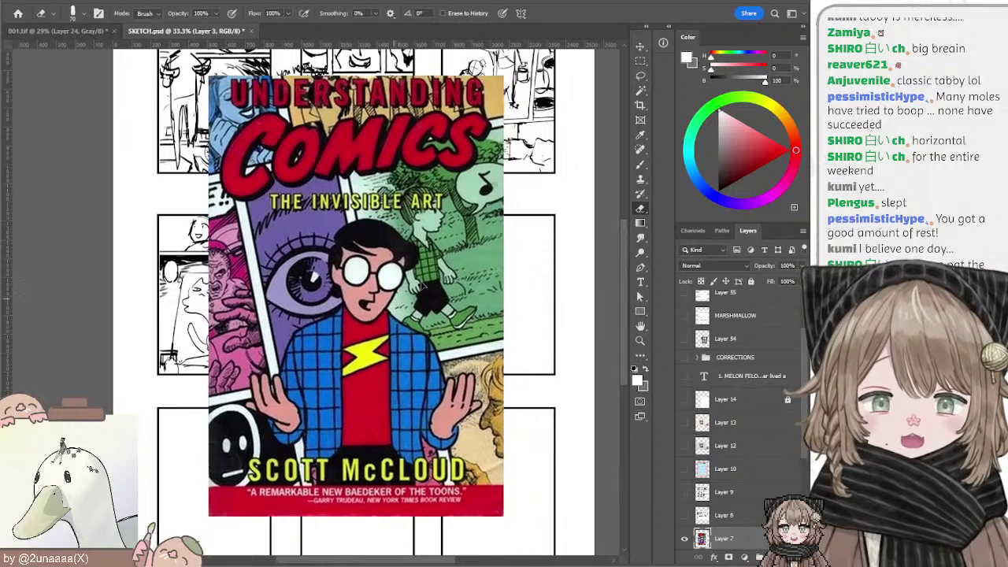
pyautogui.scroll(-3, 474, 324)
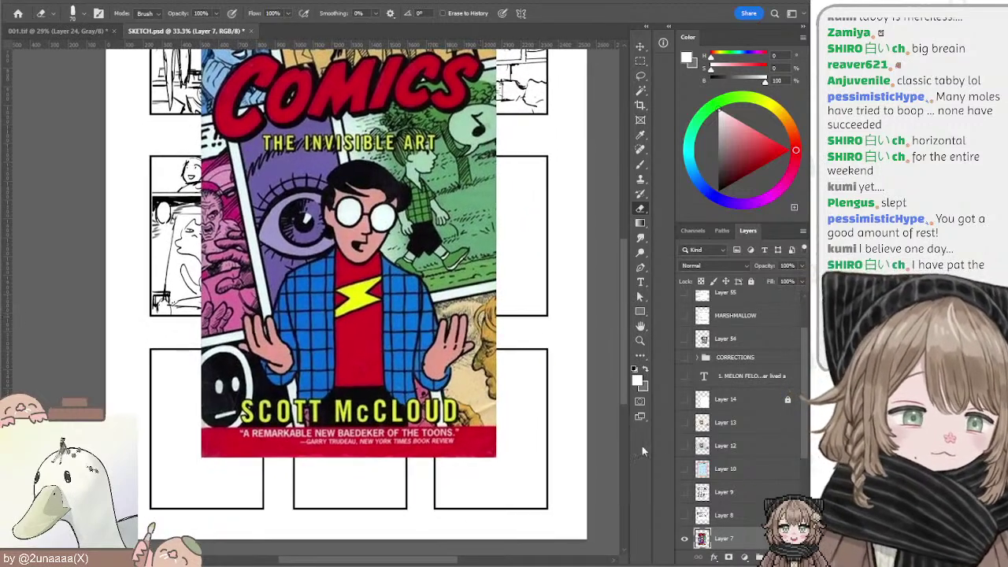
pyautogui.click(684, 538)
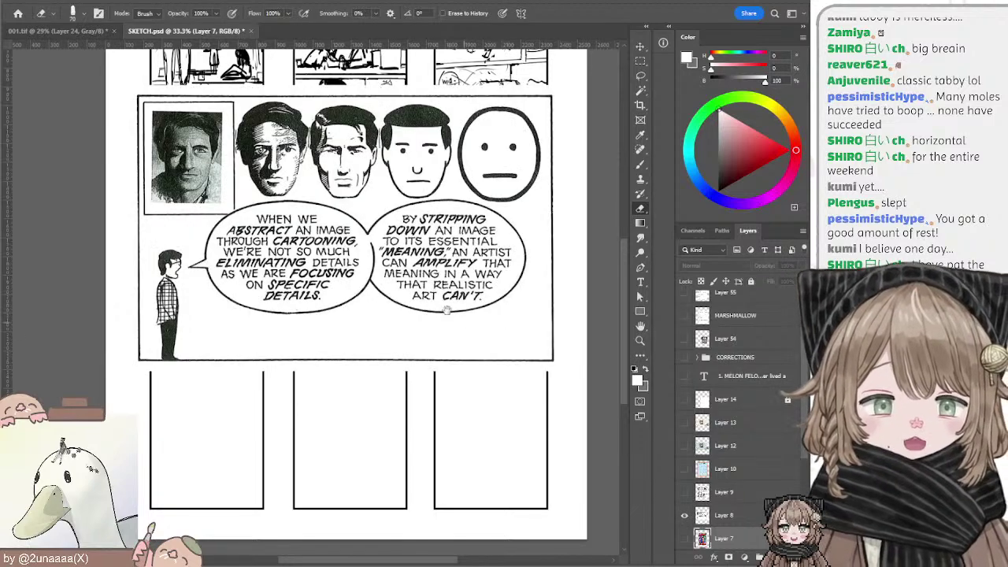
pyautogui.moveTo(462, 322); pyautogui.dragTo(470, 385)
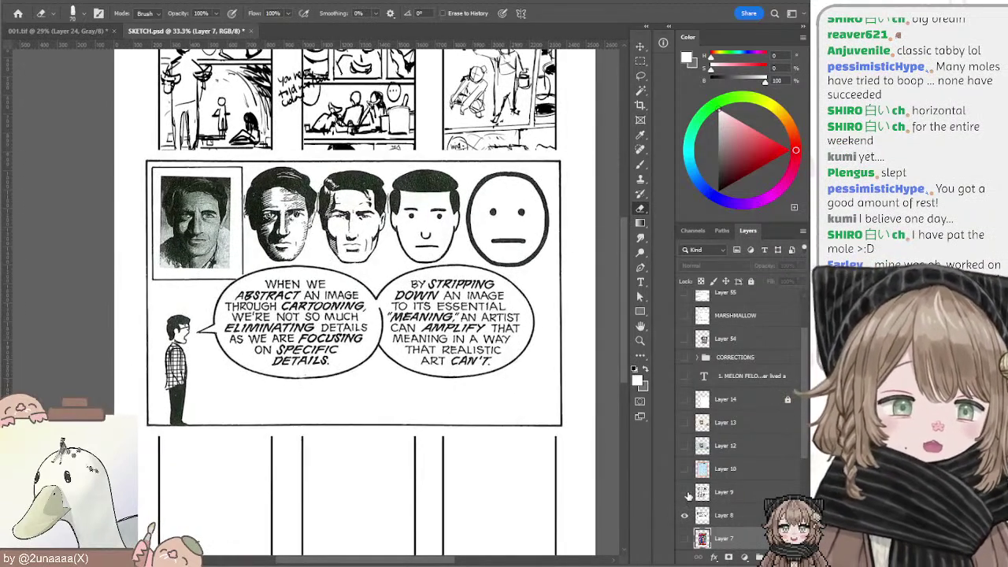
# Step: Show the comic panels on Layer 9 over Layer 8 and look over them with Layer 9 active
pyautogui.click(685, 492)
pyautogui.moveTo(431, 275); pyautogui.dragTo(452, 354)
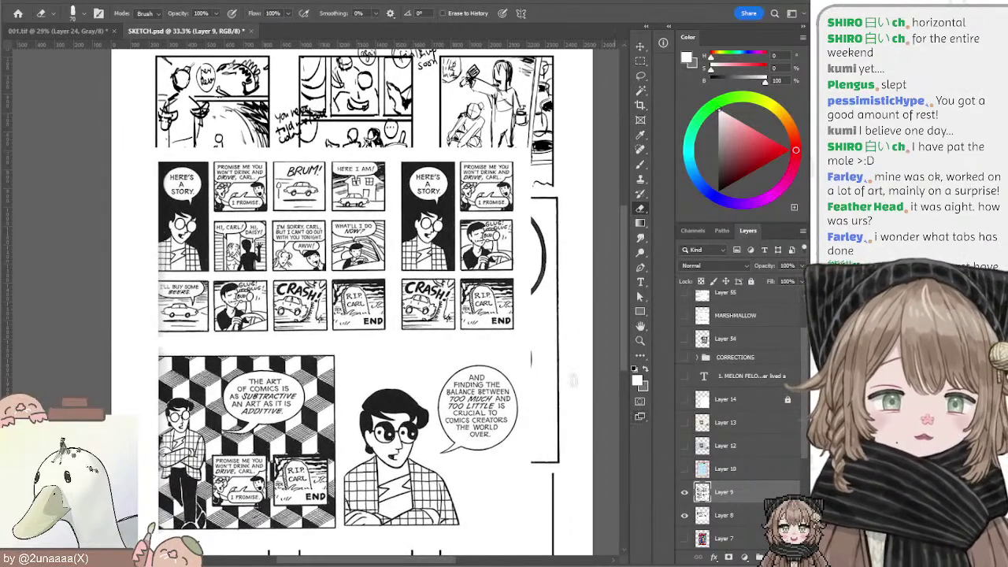
pyautogui.moveTo(520, 380); pyautogui.dragTo(523, 336)
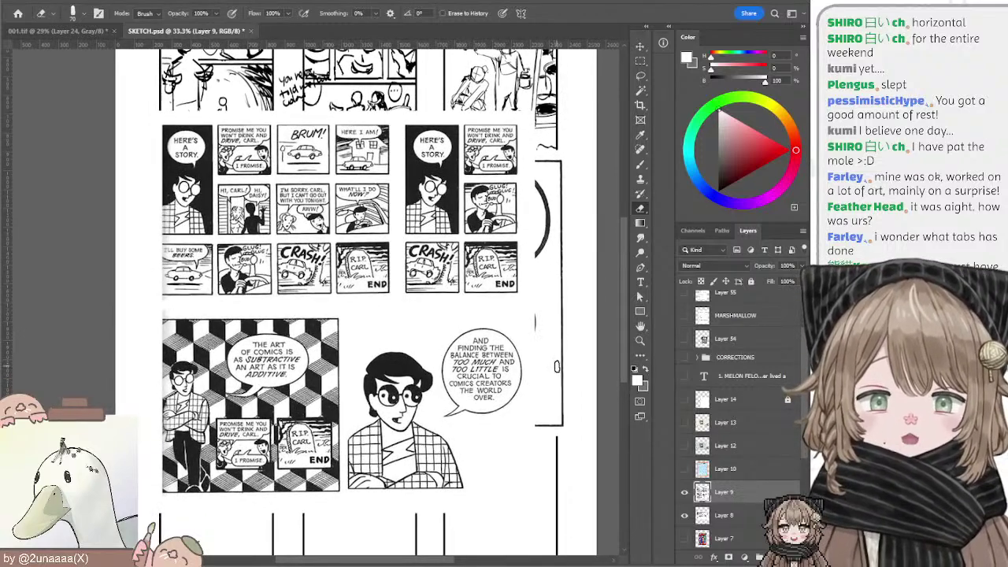
# Step: Toggle Layers 9 and 8 on and off to compare the panel strips with the face-abstraction panel
pyautogui.click(686, 493)
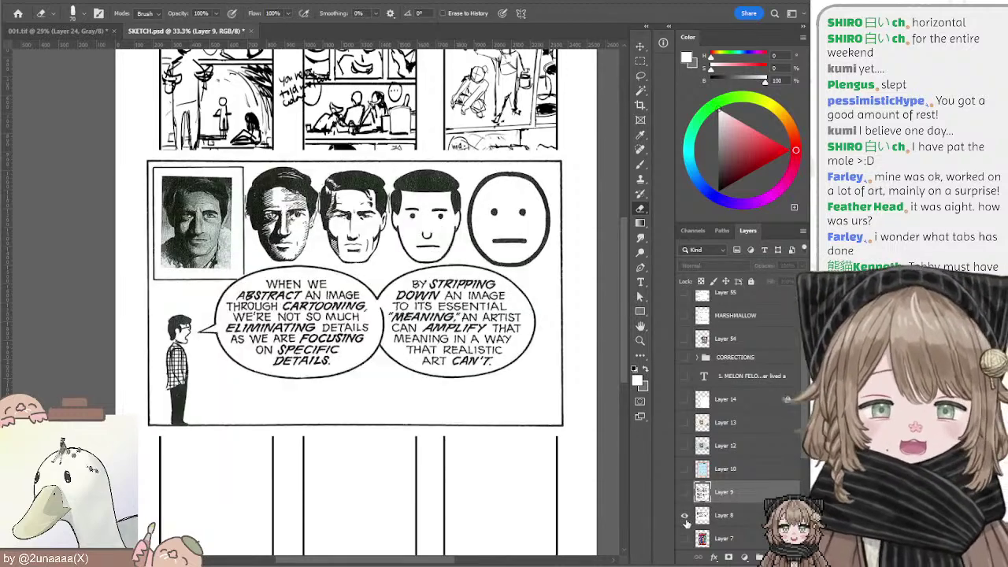
pyautogui.click(686, 516)
pyautogui.click(685, 515)
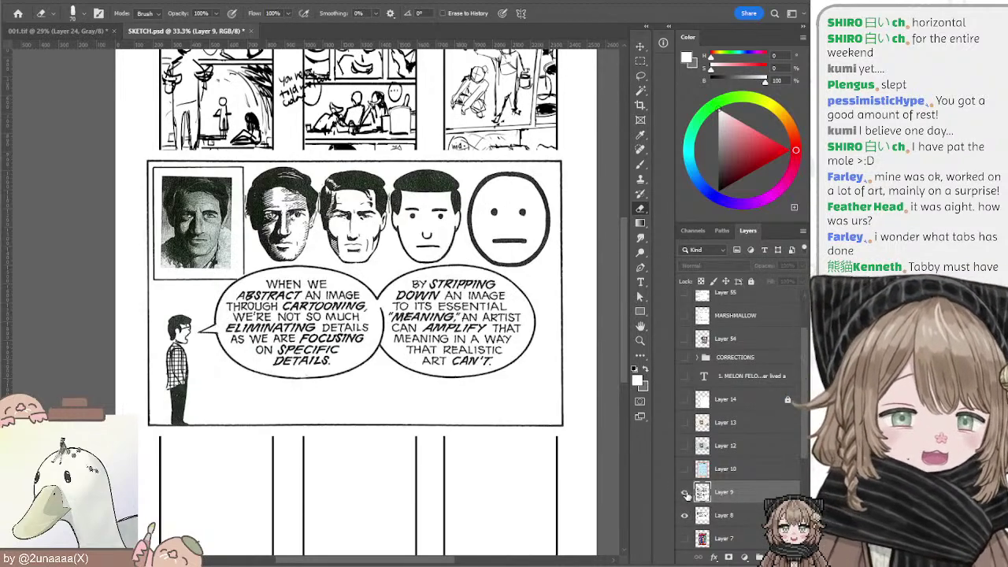
pyautogui.click(684, 492)
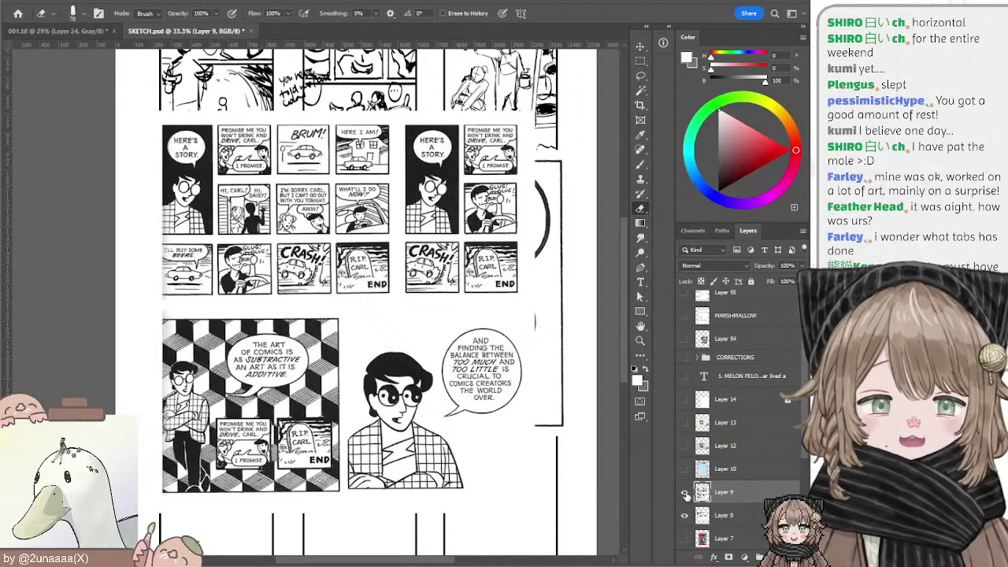
pyautogui.click(684, 492)
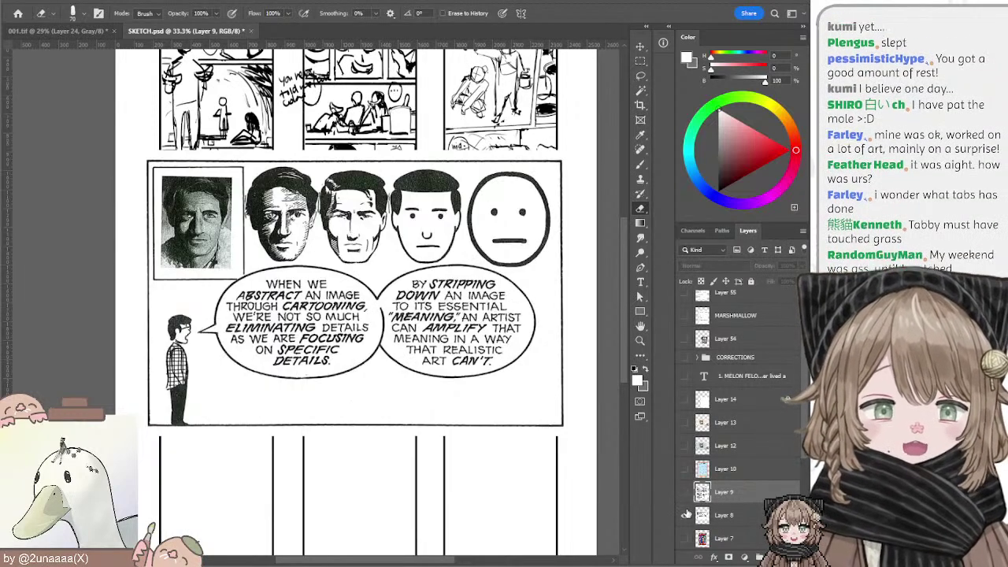
pyautogui.click(684, 492)
pyautogui.click(685, 493)
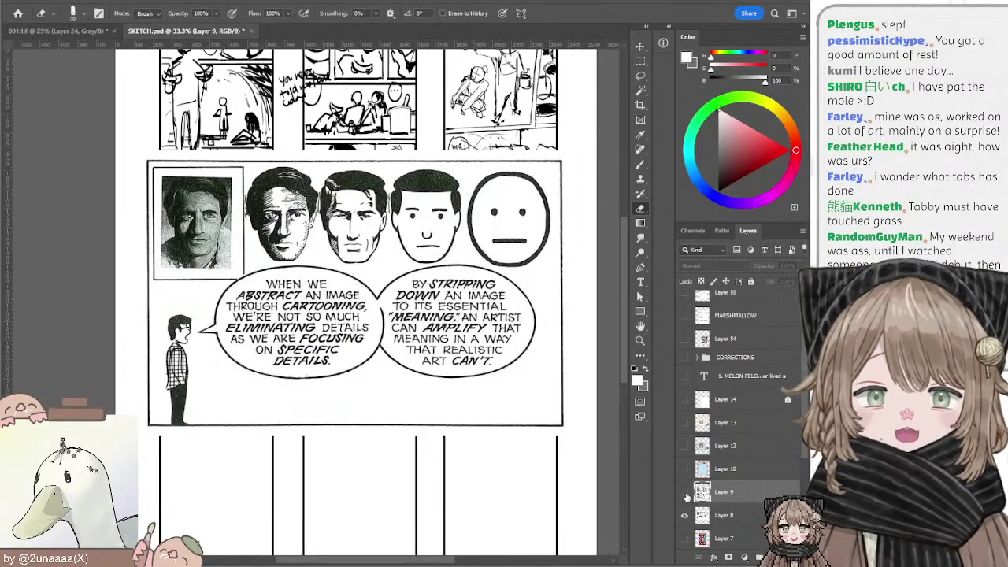
# Step: Check Layer 9 once more, and hide both Layer 9 and Layer 8 to uncover the thumbnail frames
pyautogui.moveTo(541, 357); pyautogui.dragTo(550, 431)
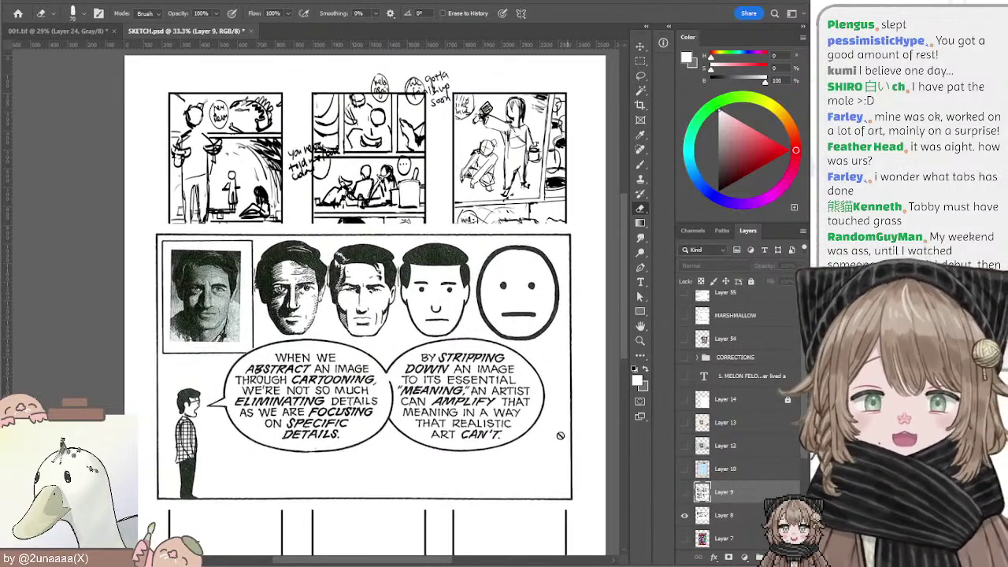
pyautogui.click(685, 492)
pyautogui.click(685, 493)
pyautogui.click(685, 516)
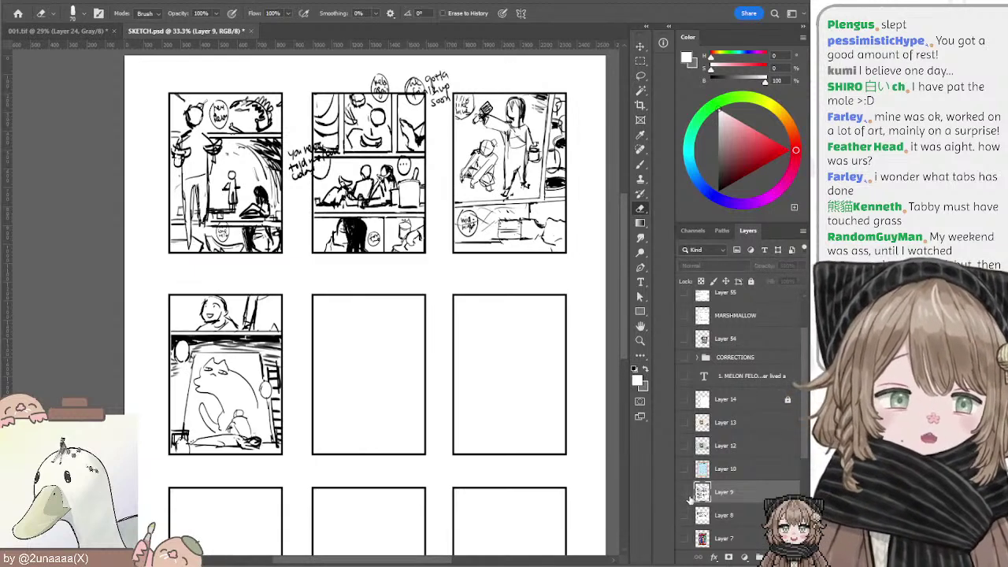
# Step: Show the manga-sized template on Layer 10 and look over its trim lines, margin areas and live area
pyautogui.scroll(-1, 805, 359)
pyautogui.scroll(-2, 805, 358)
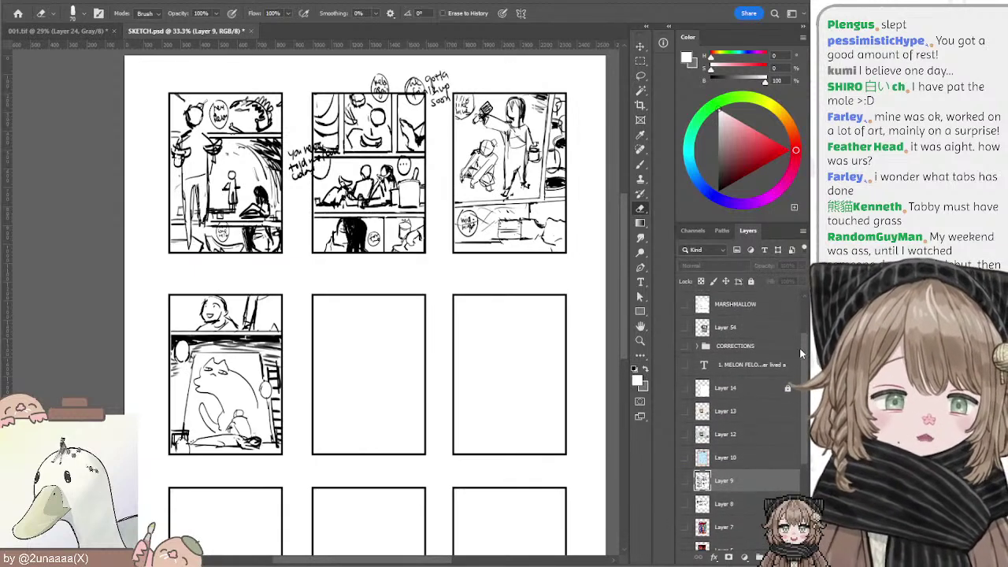
pyautogui.click(704, 419)
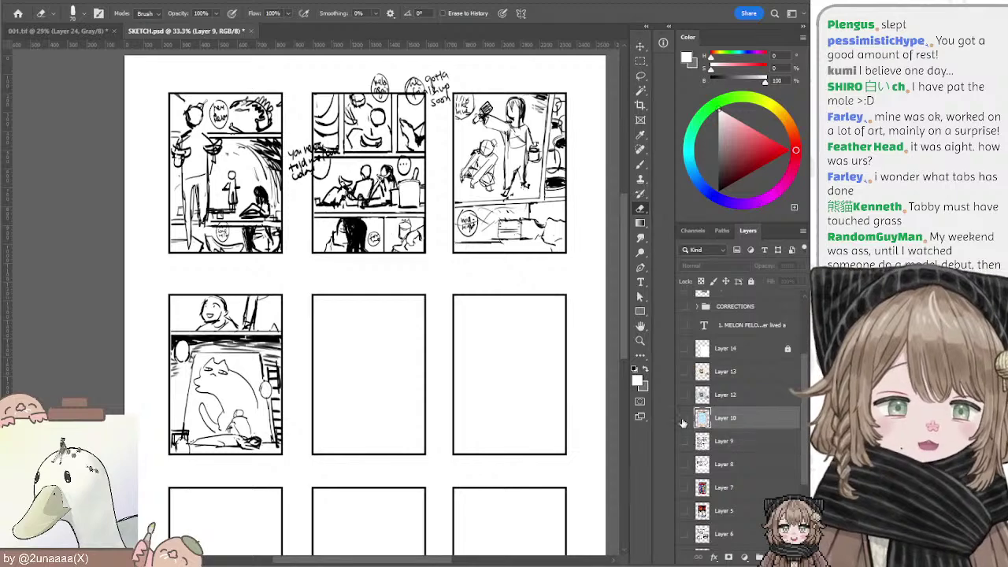
pyautogui.click(685, 419)
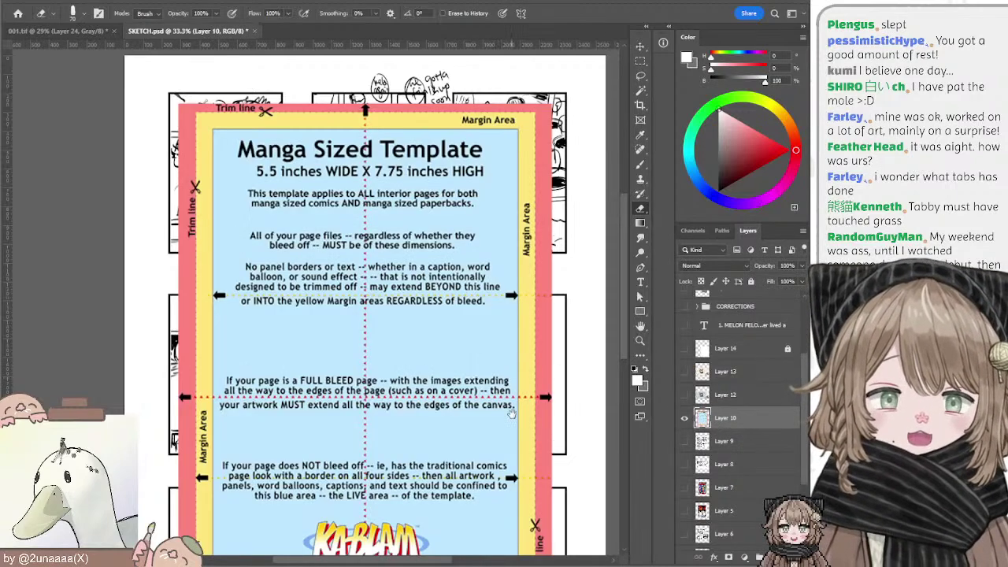
pyautogui.moveTo(513, 412); pyautogui.dragTo(522, 280)
pyautogui.moveTo(455, 354); pyautogui.dragTo(423, 356)
pyautogui.moveTo(448, 325); pyautogui.dragTo(473, 319)
pyautogui.moveTo(411, 302); pyautogui.dragTo(439, 296)
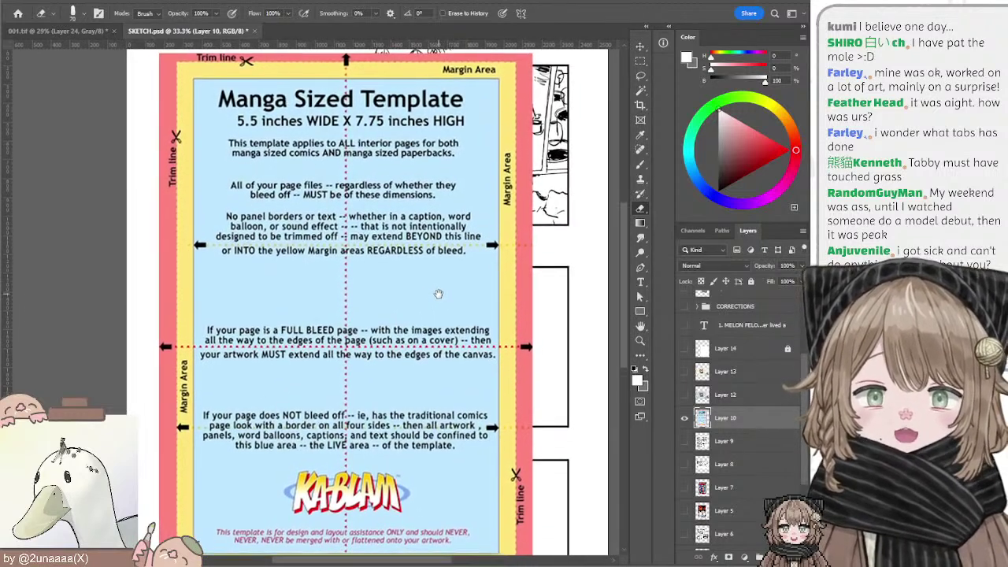
pyautogui.moveTo(445, 338); pyautogui.dragTo(441, 284)
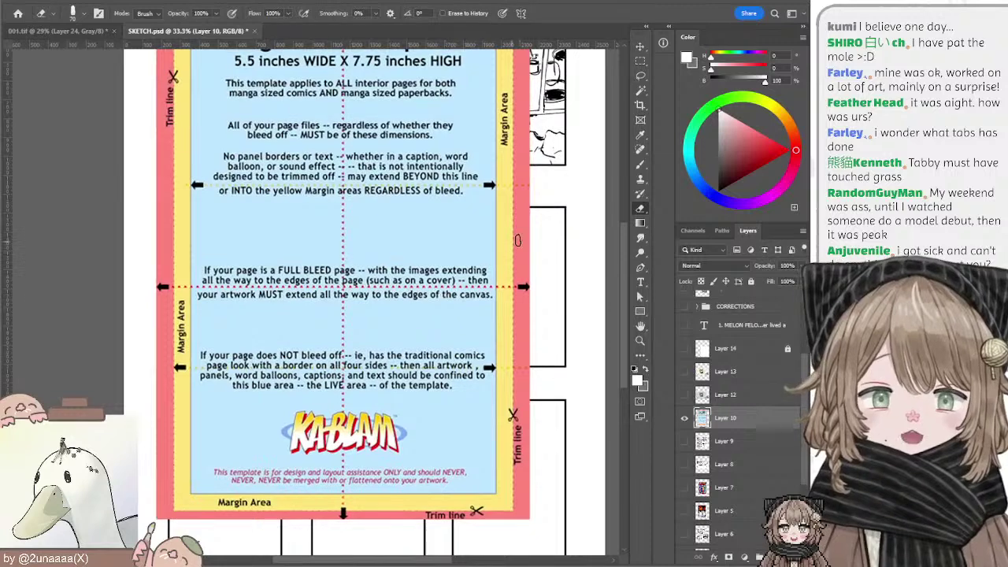
# Step: With a black brush at size 20, try marking artwork crossing the template's margin and a panel outline in the live area
pyautogui.moveTo(506, 227)
pyautogui.mouseDown()
pyautogui.moveTo(493, 294)
pyautogui.moveTo(467, 267)
pyautogui.mouseUp()
pyautogui.press('b')
pyautogui.press(']')
pyautogui.press(']')
pyautogui.press(']')
pyautogui.hotkey('ctrl', 'z')
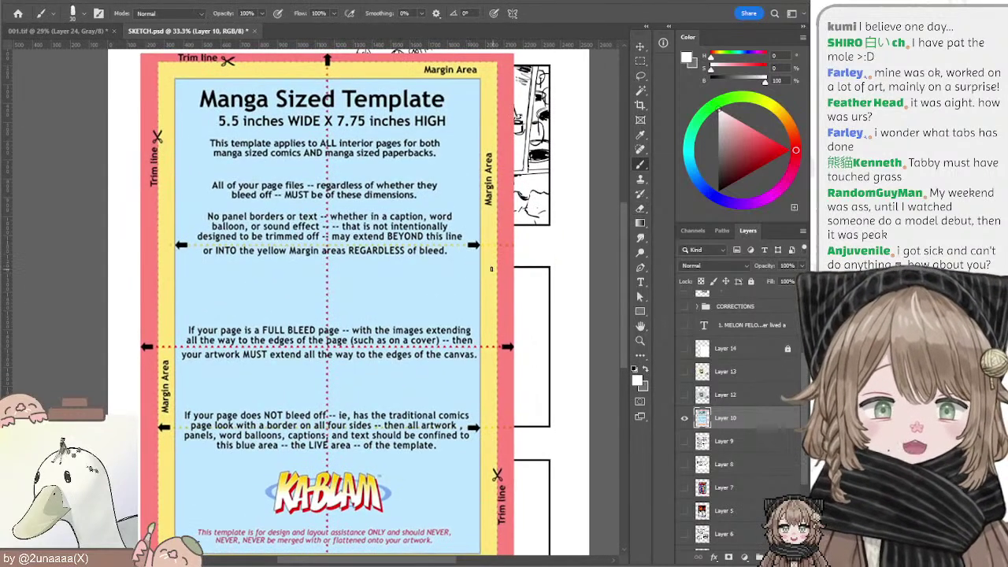
pyautogui.moveTo(707, 166); pyautogui.dragTo(692, 201)
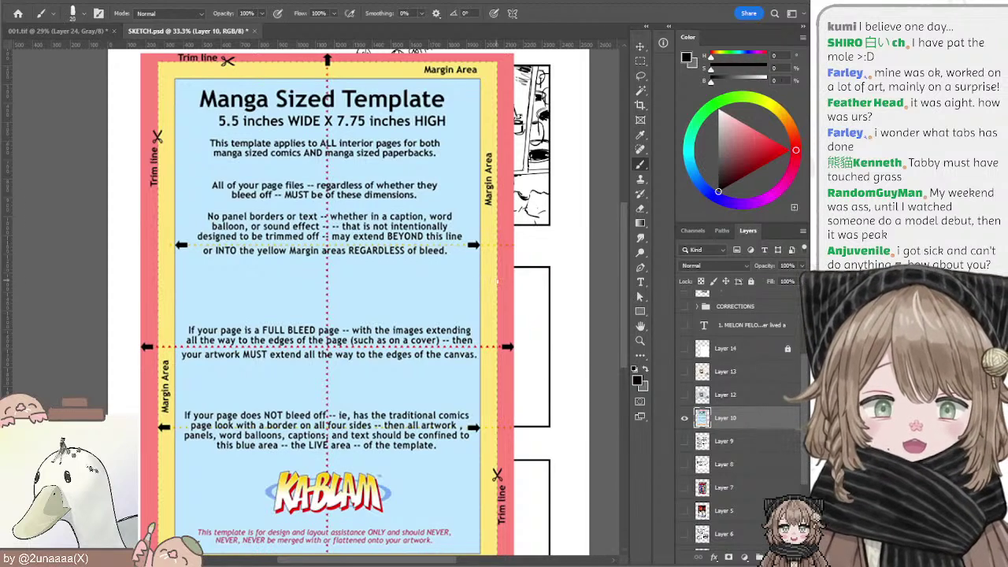
pyautogui.moveTo(497, 282); pyautogui.dragTo(466, 285)
pyautogui.moveTo(468, 264)
pyautogui.mouseDown()
pyautogui.moveTo(466, 293)
pyautogui.moveTo(497, 293)
pyautogui.mouseUp()
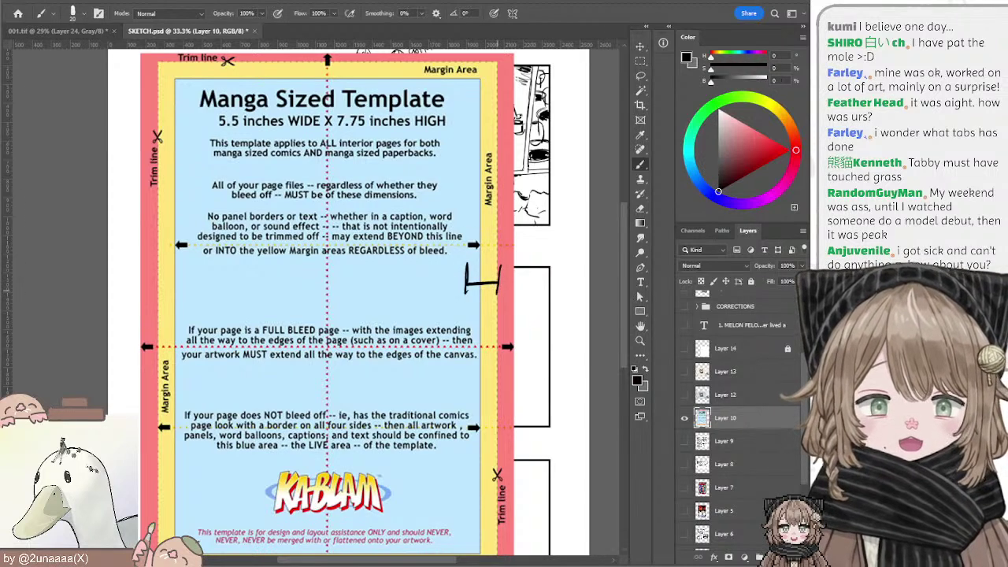
pyautogui.hotkey('ctrl', 'z')
pyautogui.moveTo(459, 100)
pyautogui.mouseDown()
pyautogui.moveTo(459, 212)
pyautogui.moveTo(402, 135)
pyautogui.moveTo(446, 96)
pyautogui.mouseUp()
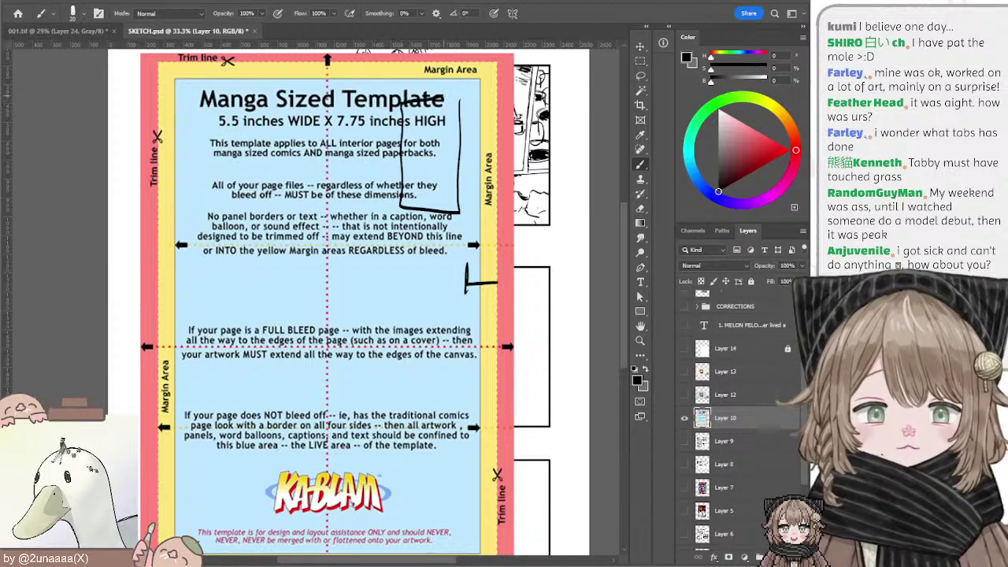
pyautogui.hotkey('ctrl', 'z')
# Step: Sketch a black arrow on the template pointing from the live area into the yellow margin area
pyautogui.moveTo(201, 99)
pyautogui.mouseDown()
pyautogui.moveTo(421, 85)
pyautogui.moveTo(485, 93)
pyautogui.moveTo(494, 98)
pyautogui.moveTo(480, 122)
pyautogui.mouseUp()
pyautogui.hotkey('ctrl', 'z')
pyautogui.hotkey('ctrl', 'z')
pyautogui.moveTo(480, 107)
pyautogui.mouseDown()
pyautogui.moveTo(498, 96)
pyautogui.moveTo(488, 107)
pyautogui.mouseUp()
pyautogui.hotkey('ctrl', 'z')
pyautogui.hotkey('ctrl', 'z')
pyautogui.hotkey('ctrl', 'z')
pyautogui.moveTo(482, 100); pyautogui.dragTo(487, 114)
pyautogui.hotkey('ctrl', 'z')
pyautogui.hotkey('ctrl', 'z')
pyautogui.moveTo(483, 109); pyautogui.dragTo(488, 123)
pyautogui.hotkey('ctrl', 'z')
pyautogui.hotkey('ctrl', 'z')
pyautogui.moveTo(483, 118); pyautogui.dragTo(487, 122)
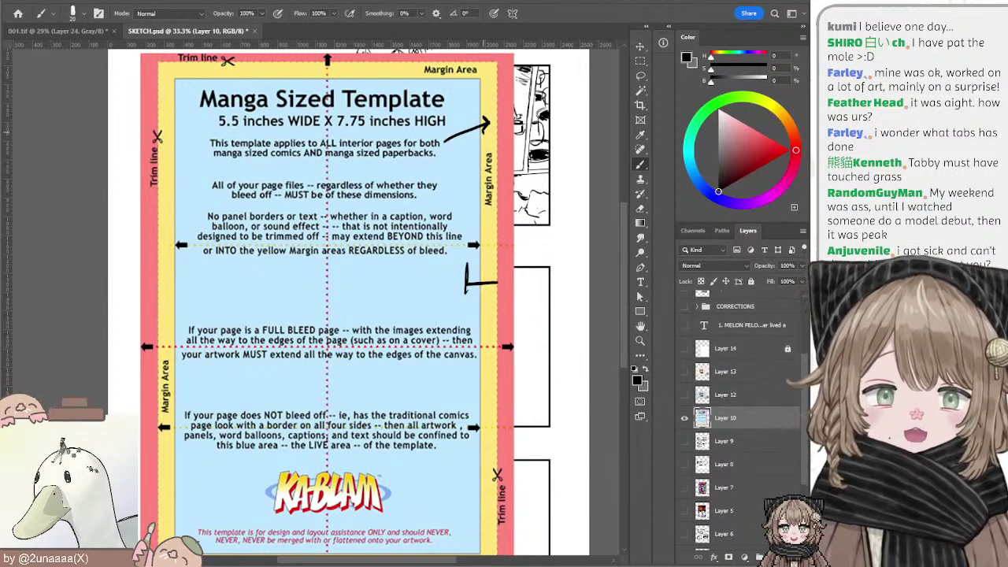
# Step: Undo all the brush marks drawn on the manga template
pyautogui.moveTo(481, 117)
pyautogui.mouseDown()
pyautogui.moveTo(489, 122)
pyautogui.moveTo(495, 106)
pyautogui.moveTo(497, 132)
pyautogui.mouseUp()
pyautogui.hotkey('ctrl', 'z')
pyautogui.hotkey('ctrl', 'z')
pyautogui.hotkey('ctrl', 'z')
pyautogui.hotkey('ctrl', 'z')
pyautogui.hotkey('ctrl', 'z')
pyautogui.hotkey('ctrl', 'z')
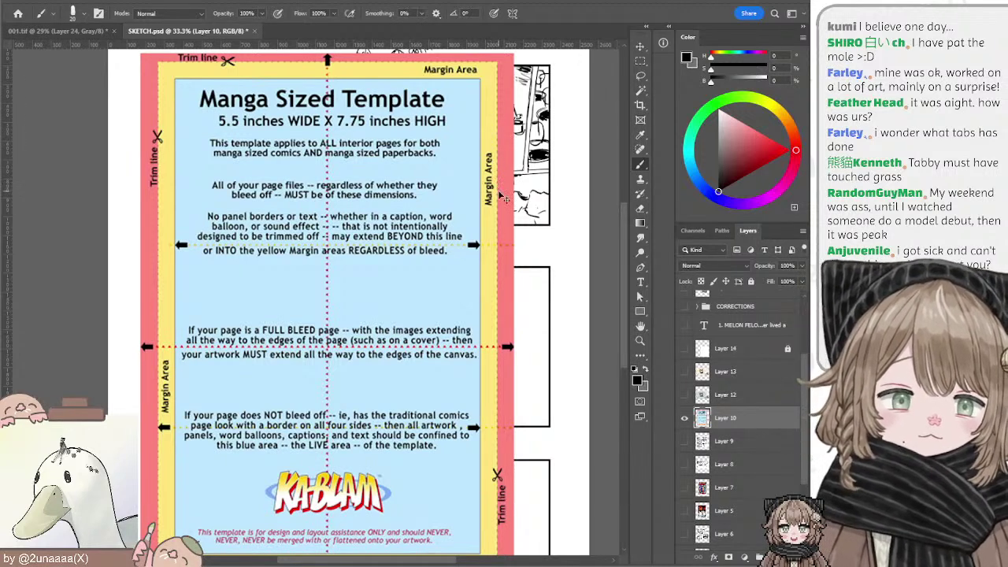
# Step: Hide the Layer 10 template and look over the first page thumbnail up close with Layer 3 active
pyautogui.click(684, 418)
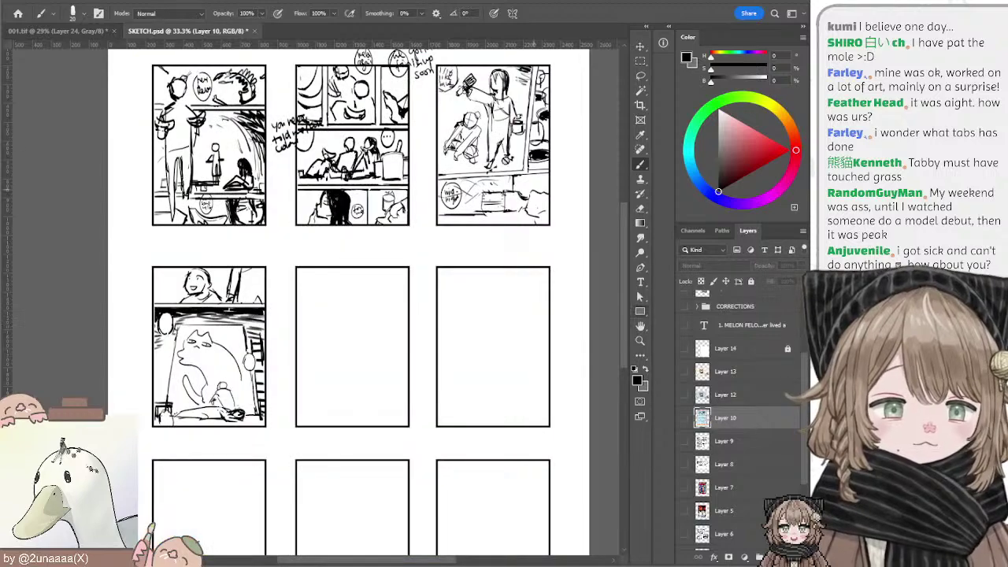
pyautogui.moveTo(249, 187)
pyautogui.mouseDown()
pyautogui.moveTo(287, 257)
pyautogui.moveTo(266, 226)
pyautogui.moveTo(277, 236)
pyautogui.mouseUp()
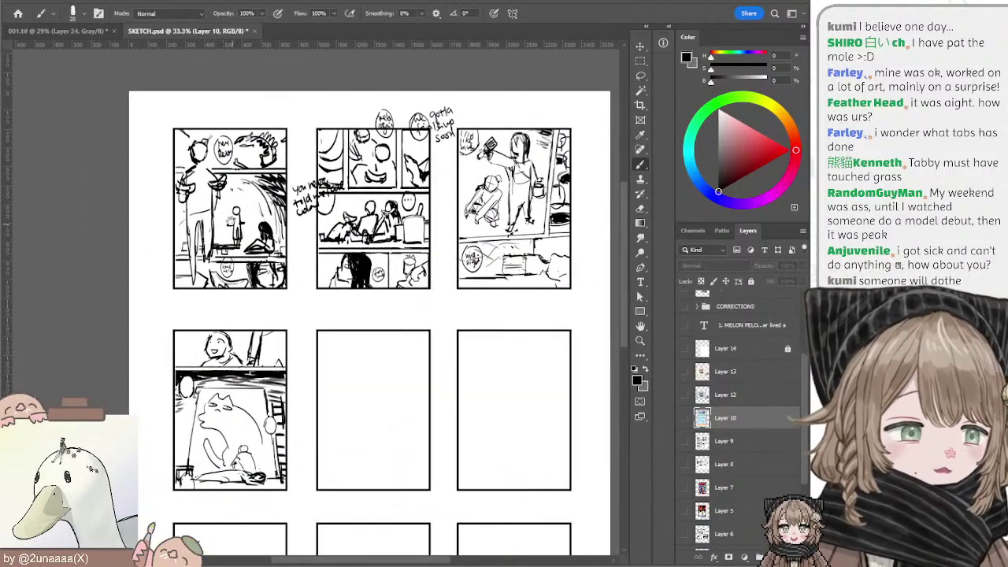
pyautogui.moveTo(246, 225)
pyautogui.mouseDown()
pyautogui.moveTo(221, 195)
pyautogui.moveTo(248, 215)
pyautogui.mouseUp()
pyautogui.moveTo(201, 155); pyautogui.dragTo(234, 173)
pyautogui.hotkey('ctrl', '+')
pyautogui.moveTo(193, 111); pyautogui.dragTo(237, 195)
pyautogui.keyDown('ctrl'); pyautogui.click(217, 162); pyautogui.keyUp('ctrl')
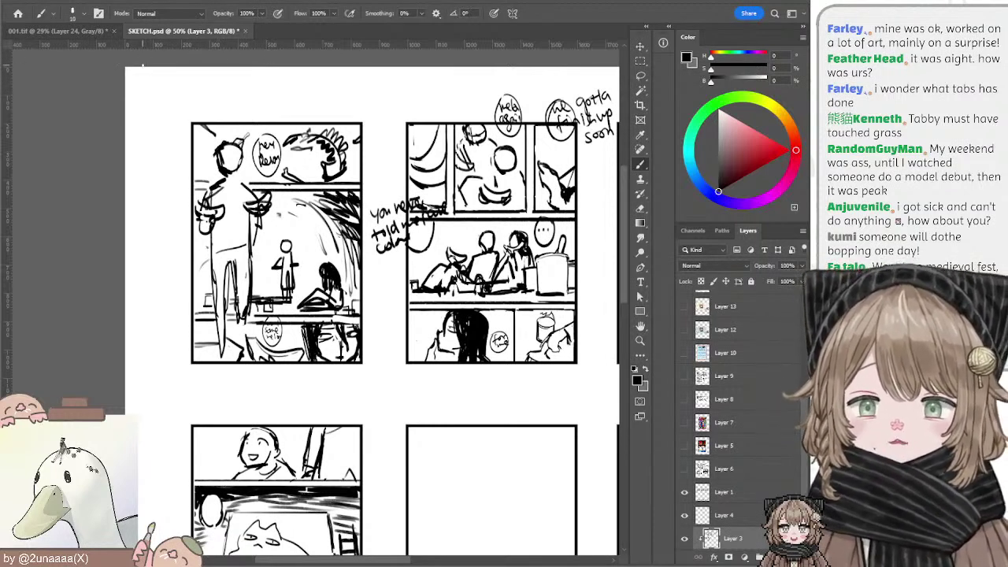
pyautogui.moveTo(246, 107); pyautogui.dragTo(253, 119)
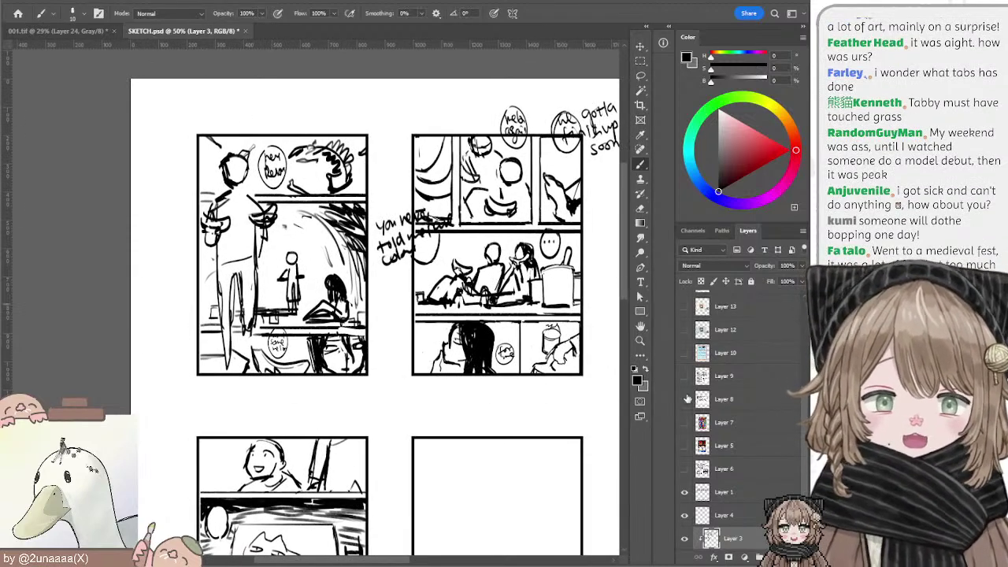
# Step: Add a new layer above Layer 1 and handwrite "- Intrigue" in light pink above the first page thumbnail
pyautogui.click(722, 494)
pyautogui.click(775, 557)
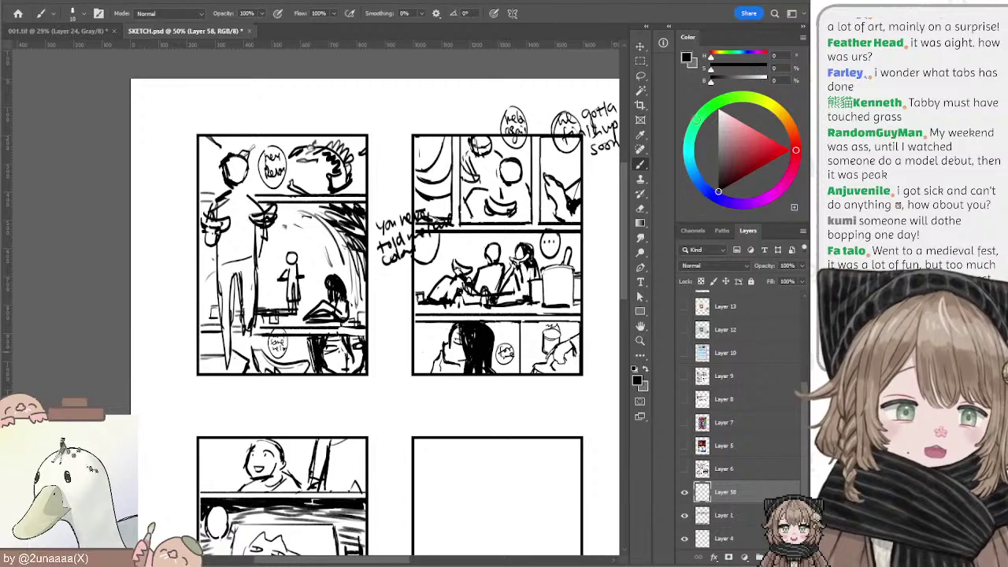
pyautogui.click(739, 120)
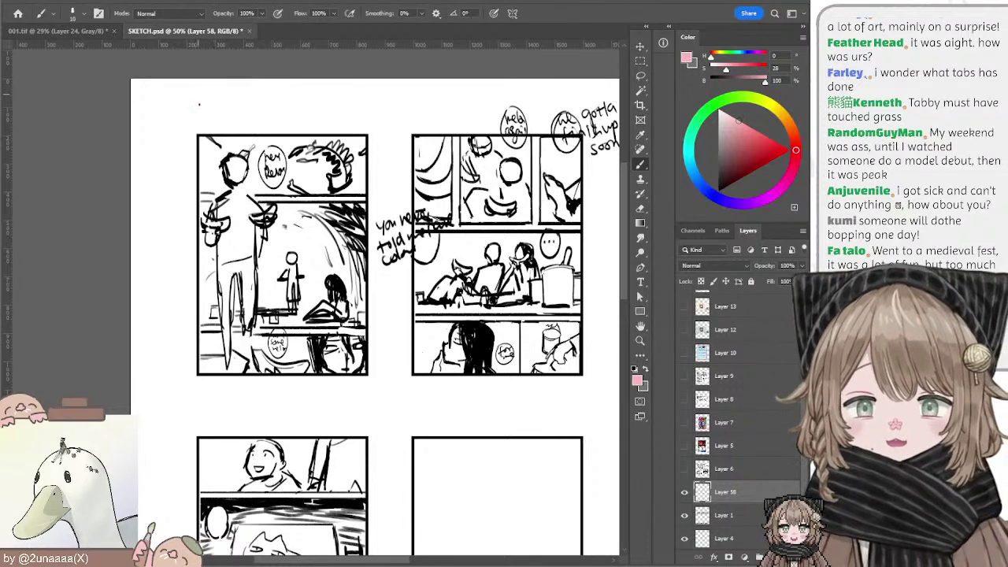
pyautogui.moveTo(199, 95); pyautogui.dragTo(199, 112)
pyautogui.moveTo(205, 111); pyautogui.dragTo(229, 98)
pyautogui.moveTo(230, 109)
pyautogui.mouseDown()
pyautogui.moveTo(241, 96)
pyautogui.moveTo(250, 117)
pyautogui.mouseUp()
pyautogui.moveTo(253, 100)
pyautogui.mouseDown()
pyautogui.moveTo(258, 111)
pyautogui.moveTo(267, 99)
pyautogui.moveTo(273, 107)
pyautogui.mouseUp()
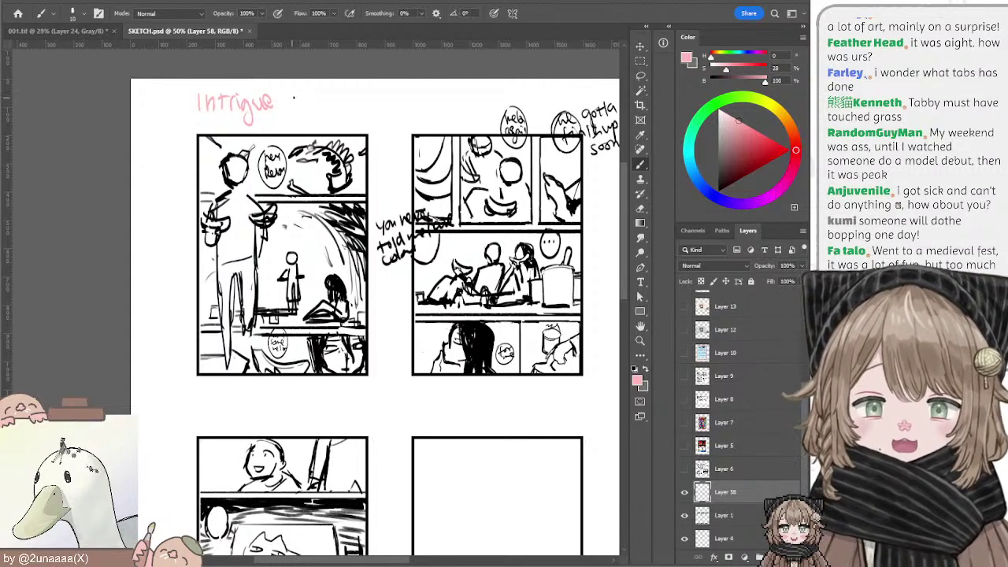
pyautogui.click(186, 102)
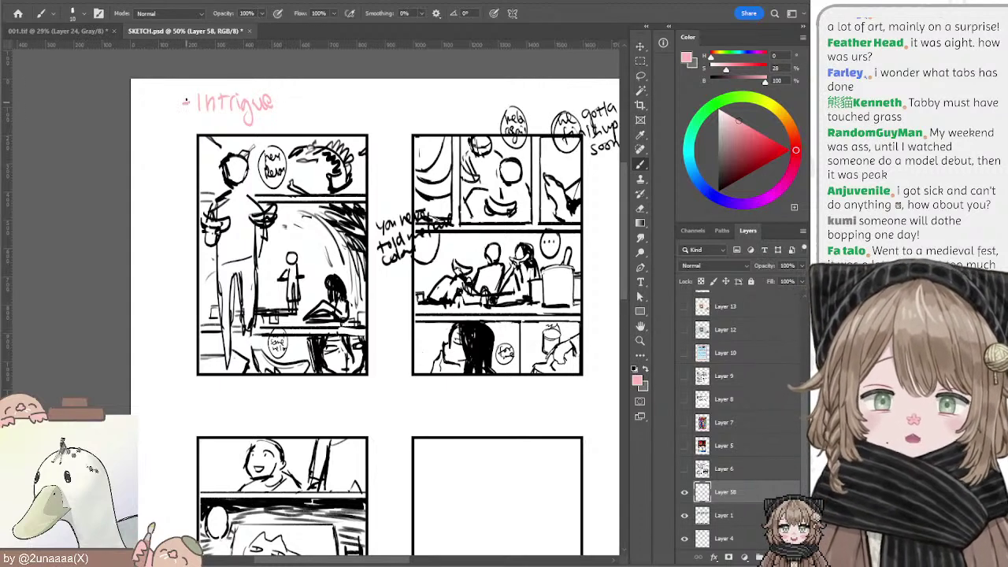
# Step: Handwrite the pink notes "- Show off skills", "- mood" and "- set the scene" above the first page thumbnail
pyautogui.moveTo(308, 93)
pyautogui.mouseDown()
pyautogui.moveTo(300, 109)
pyautogui.moveTo(312, 109)
pyautogui.mouseUp()
pyautogui.moveTo(313, 101); pyautogui.dragTo(321, 109)
pyautogui.moveTo(332, 97); pyautogui.dragTo(404, 105)
pyautogui.moveTo(409, 87); pyautogui.dragTo(410, 104)
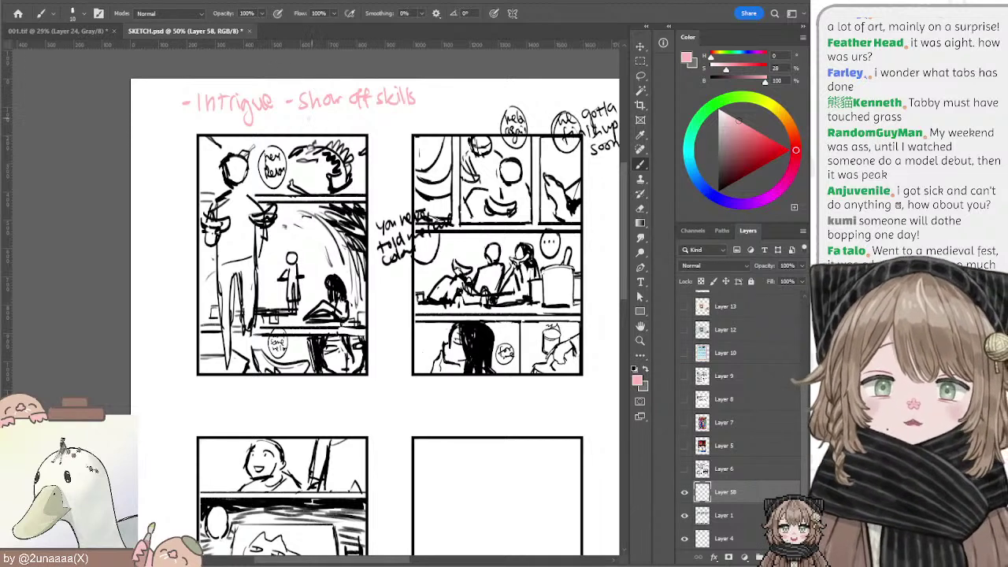
pyautogui.moveTo(284, 124)
pyautogui.mouseDown()
pyautogui.moveTo(287, 134)
pyautogui.moveTo(227, 133)
pyautogui.mouseUp()
pyautogui.moveTo(235, 132); pyautogui.dragTo(241, 134)
pyautogui.moveTo(247, 126)
pyautogui.mouseDown()
pyautogui.moveTo(247, 139)
pyautogui.moveTo(291, 143)
pyautogui.mouseUp()
pyautogui.moveTo(287, 131); pyautogui.dragTo(387, 135)
# Step: Lasso the pink notes on Layer 58, scale them down to the first thumbnail's width, and clear the selection
pyautogui.hotkey('ctrl', 'shift', 'alt', 'n')
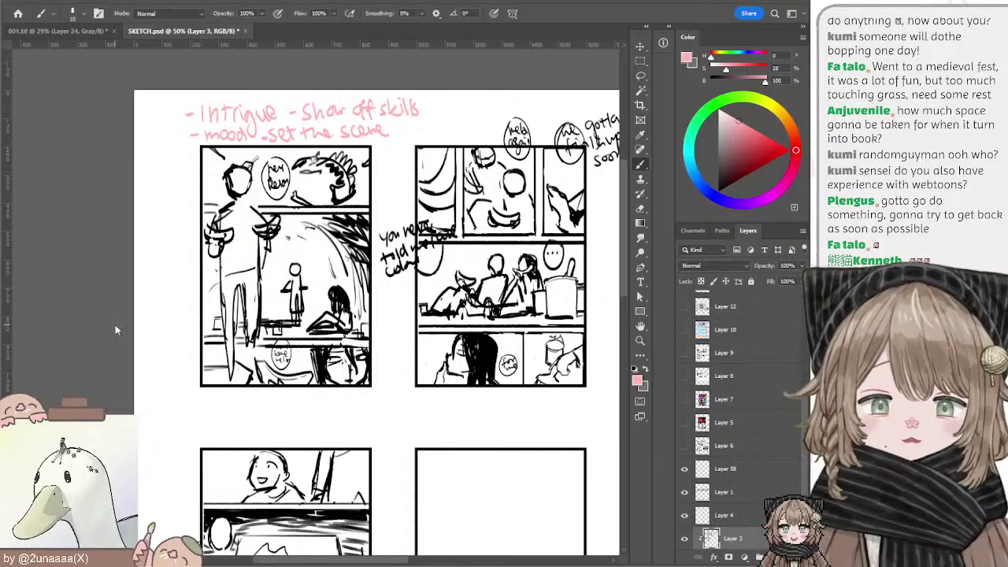
pyautogui.moveTo(412, 156); pyautogui.dragTo(360, 154)
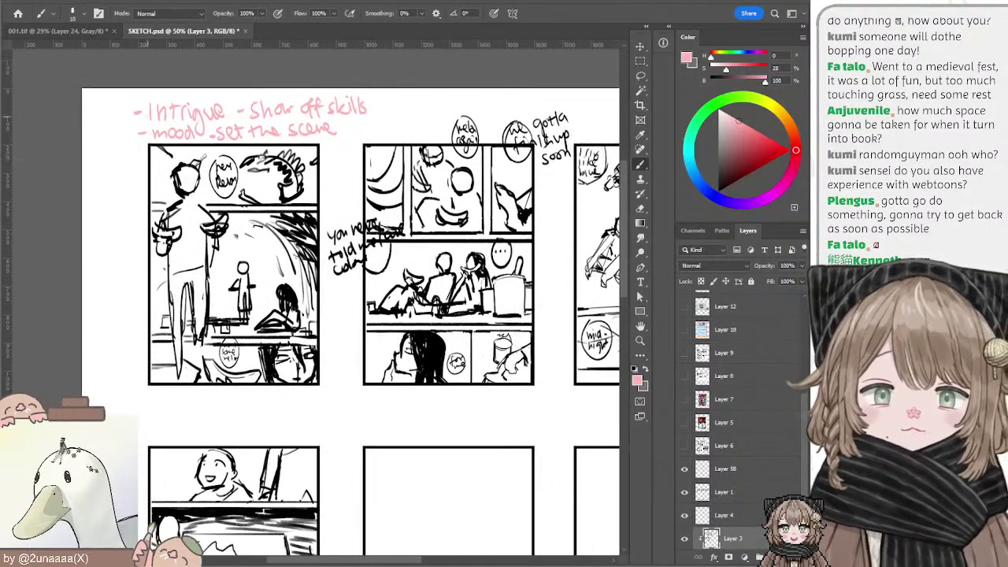
pyautogui.keyDown('ctrl'); pyautogui.click(138, 118); pyautogui.keyUp('ctrl')
pyautogui.press('l')
pyautogui.moveTo(158, 82)
pyautogui.mouseDown()
pyautogui.moveTo(124, 171)
pyautogui.moveTo(370, 63)
pyautogui.mouseUp()
pyautogui.moveTo(350, 111)
pyautogui.mouseDown()
pyautogui.moveTo(311, 110)
pyautogui.moveTo(323, 112)
pyautogui.mouseUp()
pyautogui.press('v')
pyautogui.press('Return')
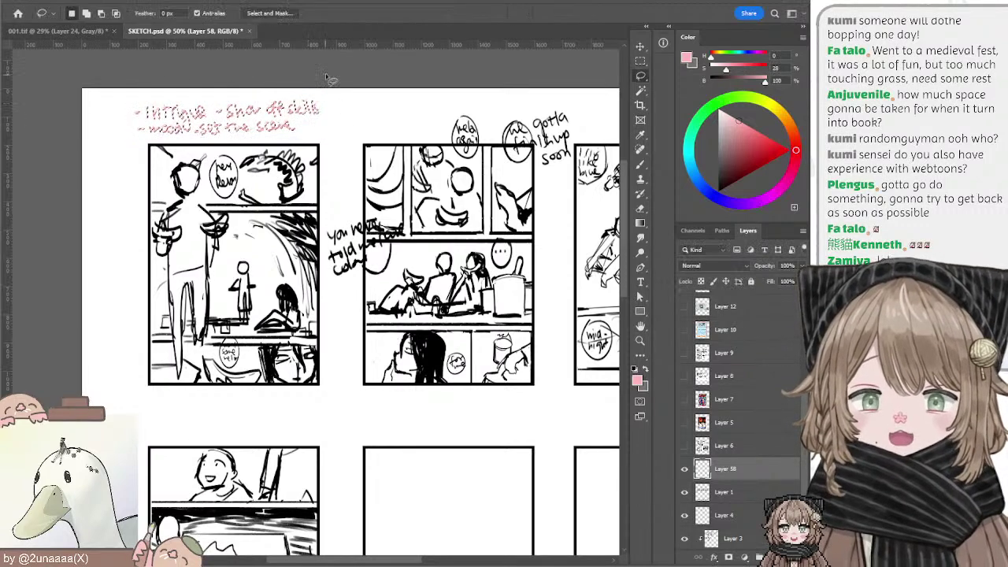
pyautogui.hotkey('ctrl', 'd')
pyautogui.moveTo(382, 91); pyautogui.dragTo(343, 89)
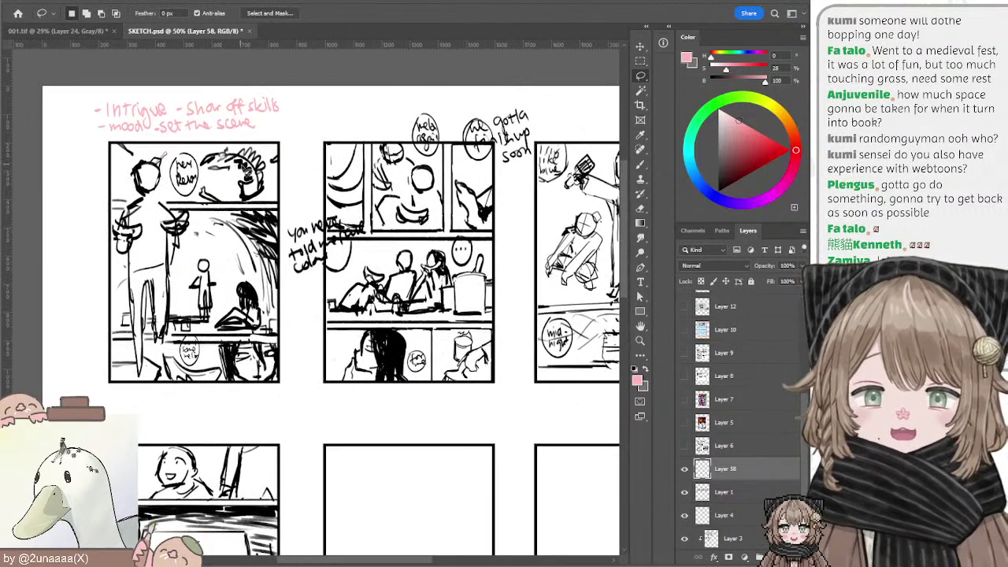
# Step: On Layer 3, erase the spiky-haired figure and hand beside the speech bubble in the first thumbnail's top panel
pyautogui.keyDown('ctrl'); pyautogui.click(243, 167); pyautogui.keyUp('ctrl')
pyautogui.hscroll(-2, 248, 171)
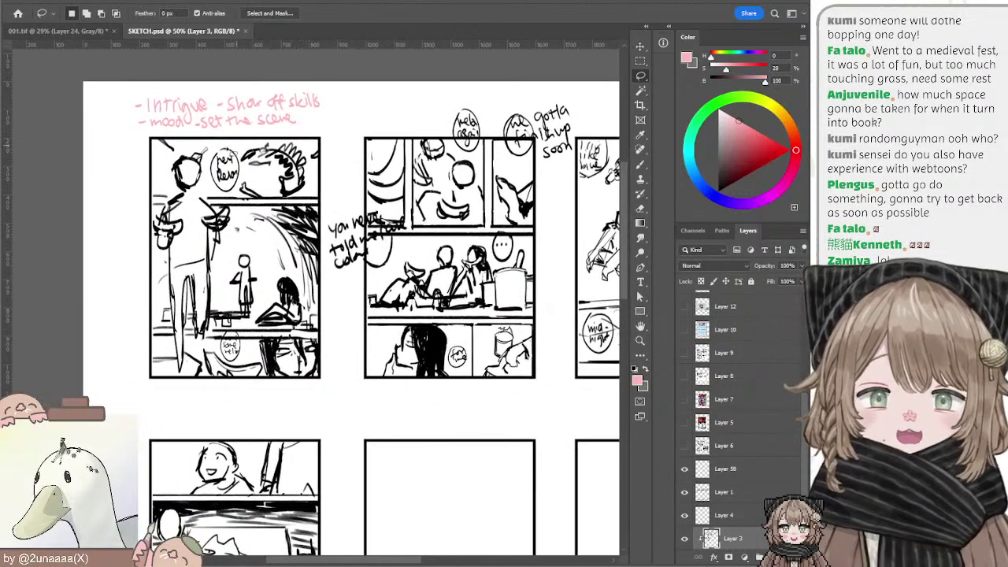
pyautogui.moveTo(232, 204); pyautogui.dragTo(249, 222)
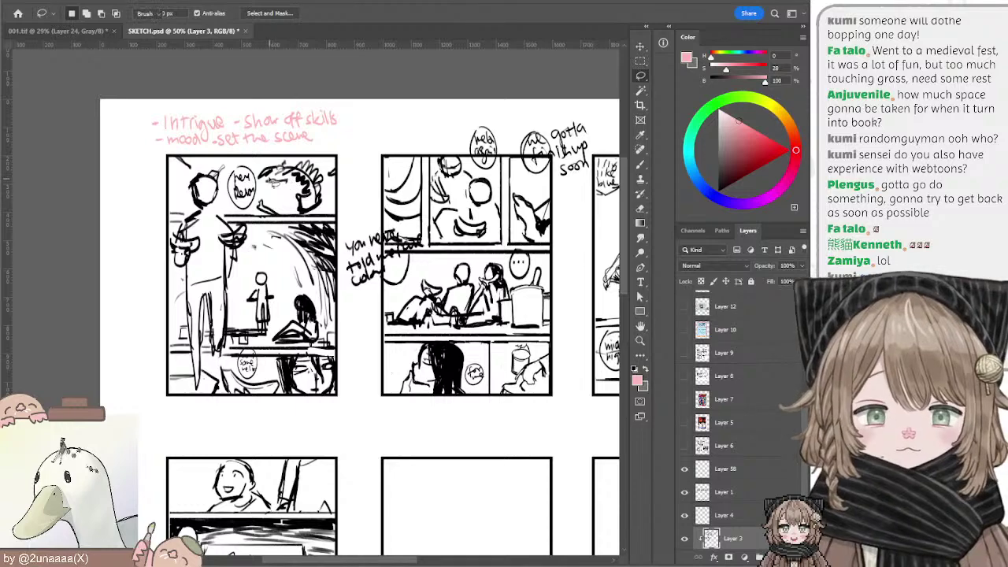
pyautogui.press('e')
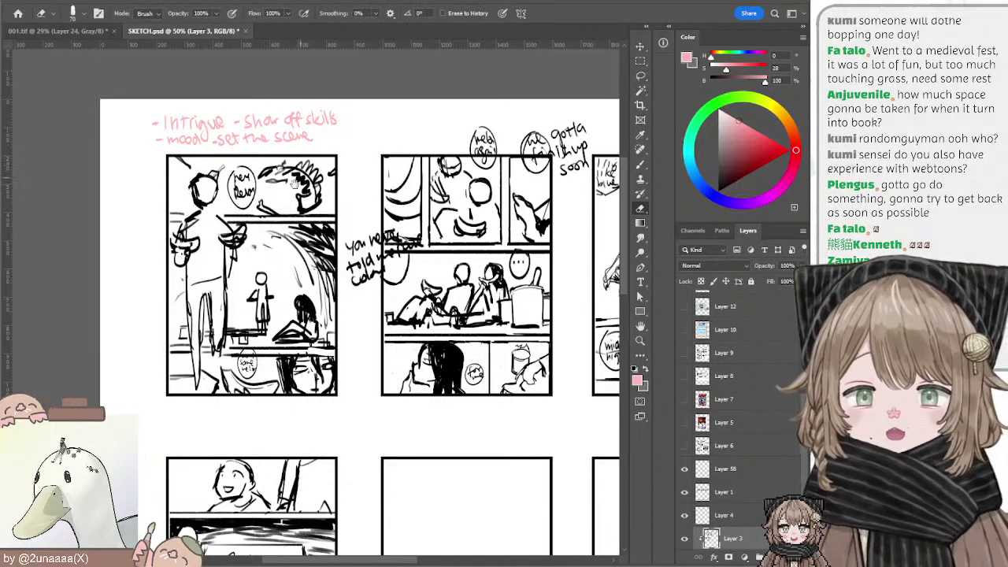
pyautogui.moveTo(295, 184); pyautogui.dragTo(289, 185)
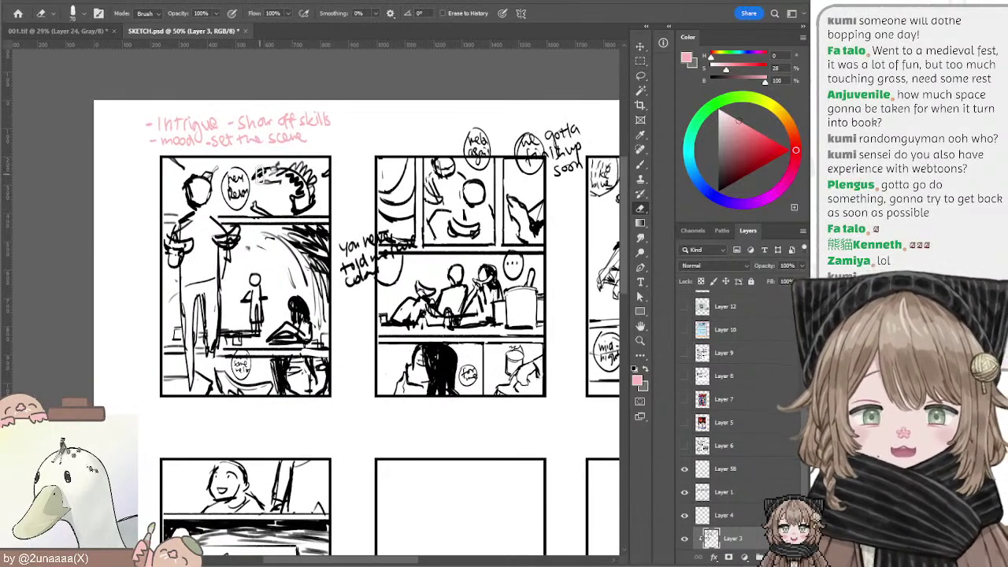
pyautogui.moveTo(262, 173)
pyautogui.mouseDown()
pyautogui.moveTo(346, 182)
pyautogui.moveTo(305, 180)
pyautogui.mouseUp()
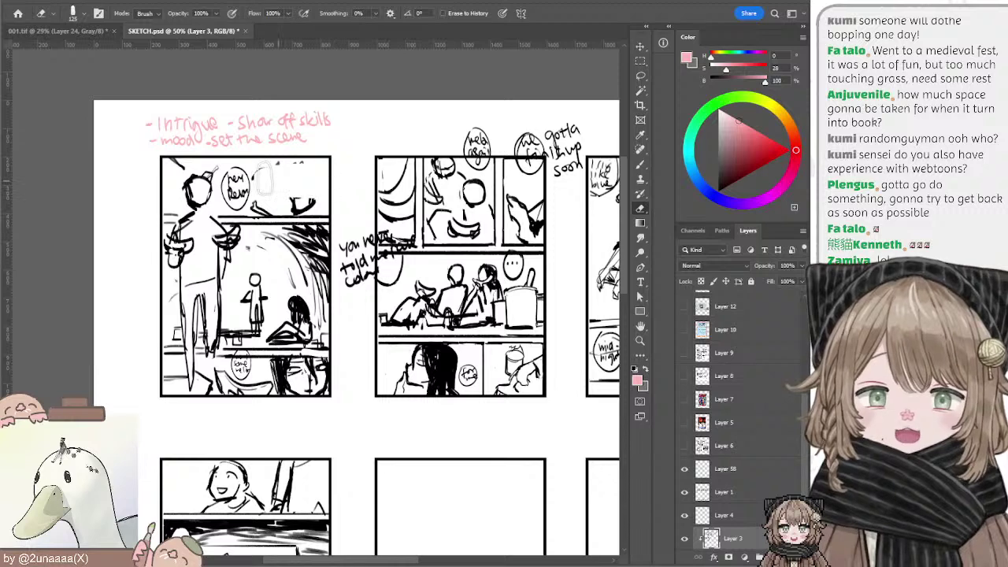
pyautogui.hotkey('ctrl', 'z')
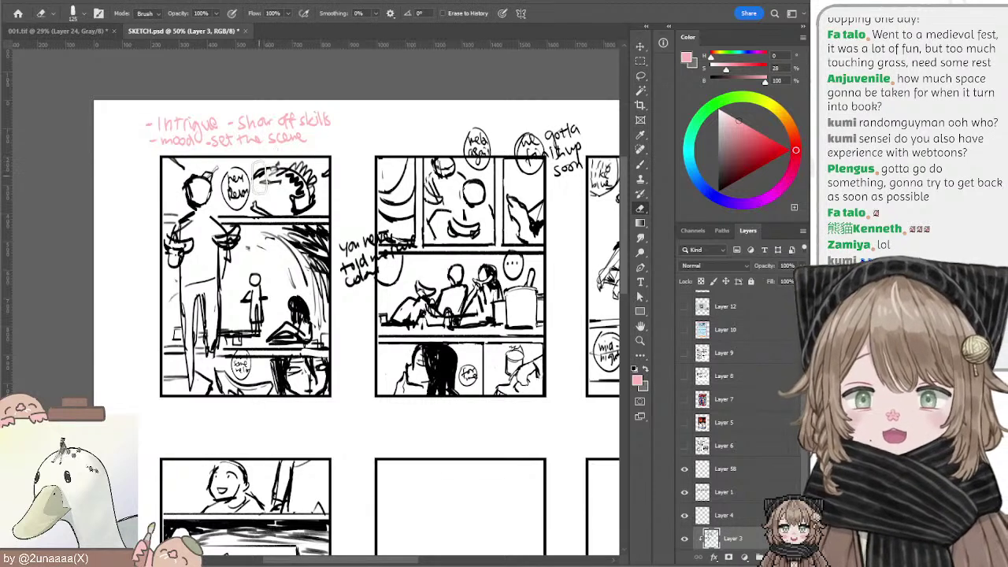
pyautogui.moveTo(252, 175); pyautogui.dragTo(340, 168)
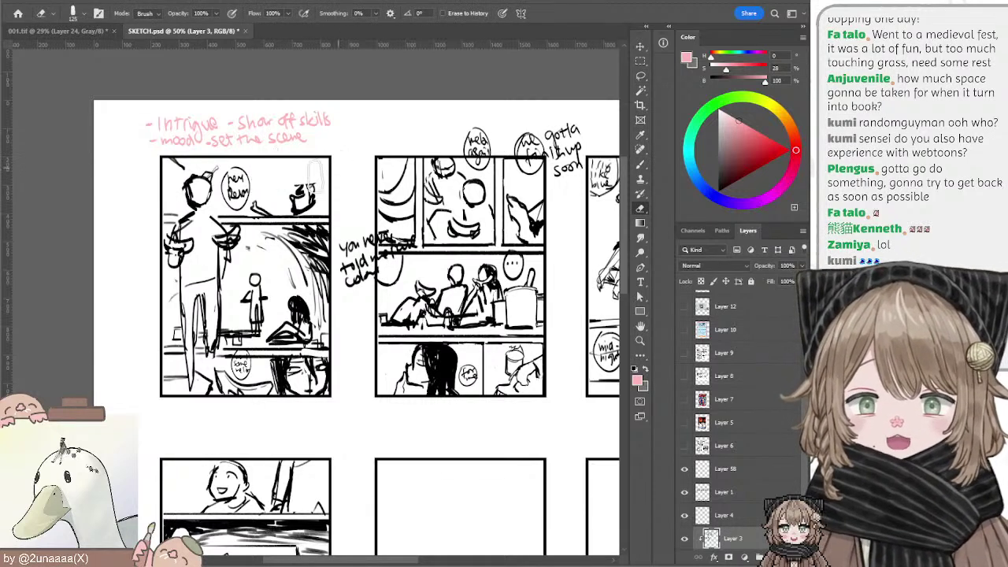
pyautogui.hotkey('ctrl', 'z')
pyautogui.moveTo(250, 172)
pyautogui.mouseDown()
pyautogui.moveTo(340, 175)
pyautogui.moveTo(247, 174)
pyautogui.moveTo(333, 172)
pyautogui.moveTo(265, 193)
pyautogui.moveTo(330, 196)
pyautogui.moveTo(260, 199)
pyautogui.moveTo(296, 197)
pyautogui.moveTo(275, 198)
pyautogui.moveTo(295, 162)
pyautogui.moveTo(257, 178)
pyautogui.moveTo(274, 200)
pyautogui.moveTo(293, 201)
pyautogui.moveTo(266, 201)
pyautogui.moveTo(324, 196)
pyautogui.moveTo(276, 180)
pyautogui.moveTo(311, 167)
pyautogui.mouseUp()
pyautogui.hotkey('ctrl', 'z')
pyautogui.press('z')
pyautogui.hotkey('ctrl', 'z')
pyautogui.press('e')
# Step: Sample the near-black line colour, reduce the brush size, and try a first sketch in the emptied area of the top panel
pyautogui.press('b')
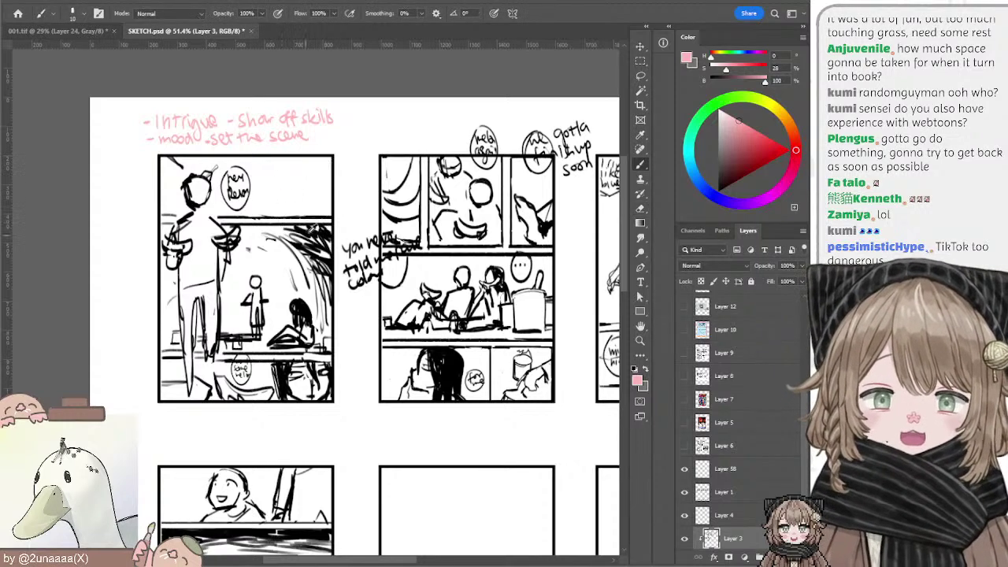
pyautogui.keyDown('alt'); pyautogui.click(309, 231); pyautogui.keyUp('alt')
pyautogui.press('[')
pyautogui.moveTo(282, 178)
pyautogui.mouseDown()
pyautogui.moveTo(310, 188)
pyautogui.moveTo(272, 193)
pyautogui.moveTo(308, 187)
pyautogui.moveTo(311, 203)
pyautogui.moveTo(327, 208)
pyautogui.mouseUp()
pyautogui.press('z')
pyautogui.hotkey('ctrl', 'z')
pyautogui.press('b')
pyautogui.hotkey('ctrl', 'z')
pyautogui.hotkey('ctrl', 'z')
pyautogui.hotkey('ctrl', 'z')
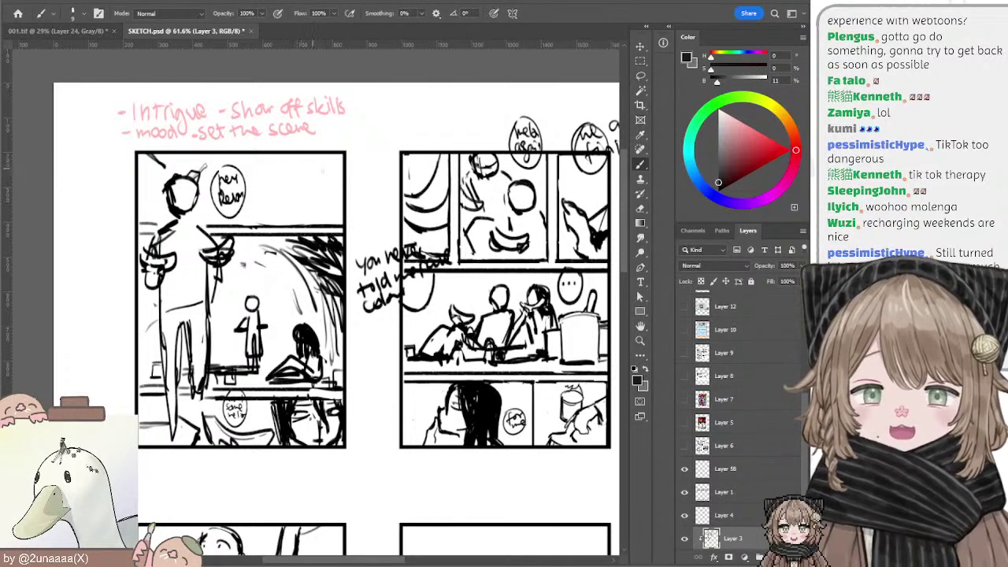
# Step: Draw two dark filled arched windows side by side, right of the speech bubble in the first thumbnail's top panel
pyautogui.moveTo(307, 172)
pyautogui.mouseDown()
pyautogui.moveTo(331, 206)
pyautogui.moveTo(306, 209)
pyautogui.mouseUp()
pyautogui.hotkey('ctrl', 'z')
pyautogui.hotkey('ctrl', 'z')
pyautogui.hotkey('ctrl', 'z')
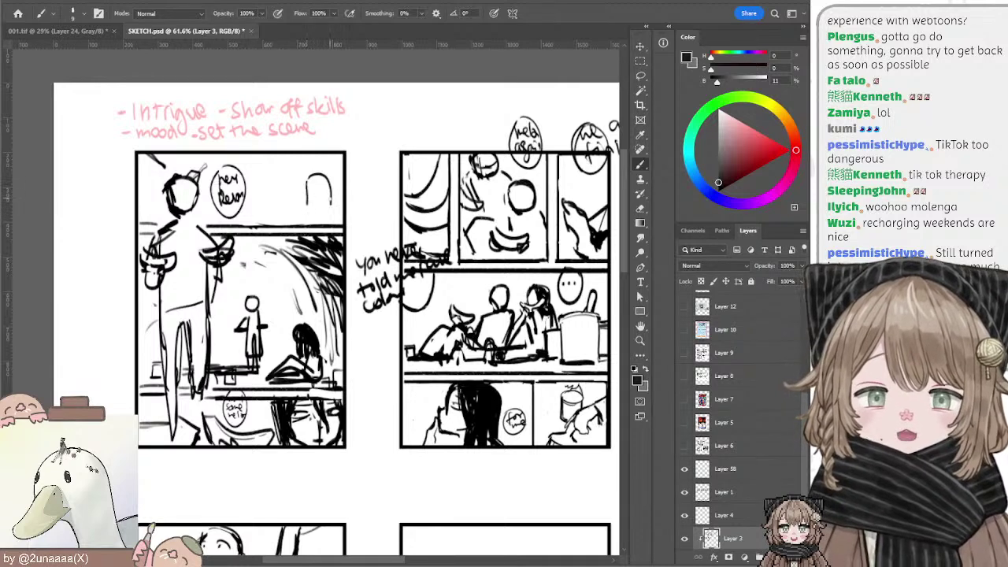
pyautogui.hotkey('ctrl', 'z')
pyautogui.moveTo(291, 175)
pyautogui.mouseDown()
pyautogui.moveTo(308, 201)
pyautogui.moveTo(277, 205)
pyautogui.moveTo(298, 209)
pyautogui.moveTo(281, 191)
pyautogui.moveTo(284, 206)
pyautogui.moveTo(296, 205)
pyautogui.moveTo(306, 187)
pyautogui.mouseUp()
pyautogui.hotkey('ctrl', 'z')
pyautogui.moveTo(333, 176)
pyautogui.mouseDown()
pyautogui.moveTo(340, 186)
pyautogui.moveTo(318, 177)
pyautogui.moveTo(331, 200)
pyautogui.mouseUp()
pyautogui.hotkey('ctrl', 'z')
pyautogui.hotkey('ctrl', 'z')
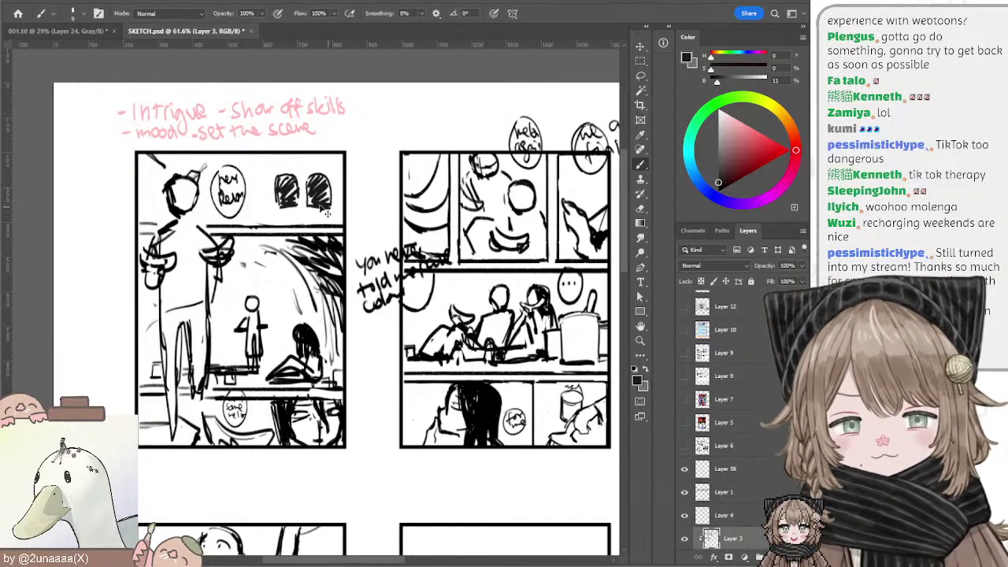
# Step: Add a dark arched window partly hidden behind the speech bubble in the first thumbnail's top panel
pyautogui.moveTo(299, 194); pyautogui.dragTo(297, 205)
pyautogui.hotkey('ctrl', 'z')
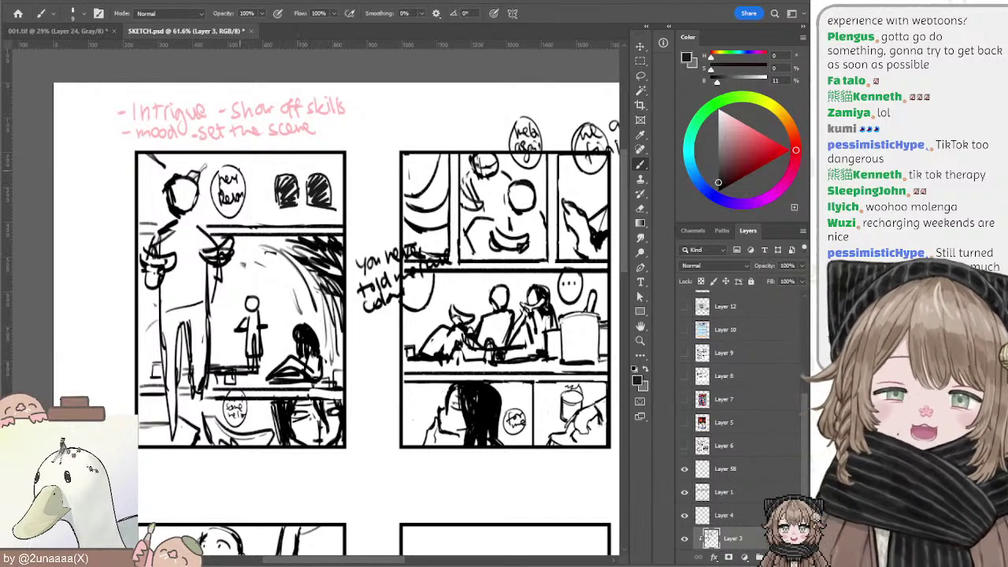
pyautogui.moveTo(245, 167); pyautogui.dragTo(259, 203)
pyautogui.moveTo(249, 173)
pyautogui.mouseDown()
pyautogui.moveTo(257, 203)
pyautogui.moveTo(241, 205)
pyautogui.mouseUp()
pyautogui.hotkey('ctrl', 'z')
pyautogui.hotkey('ctrl', 'z')
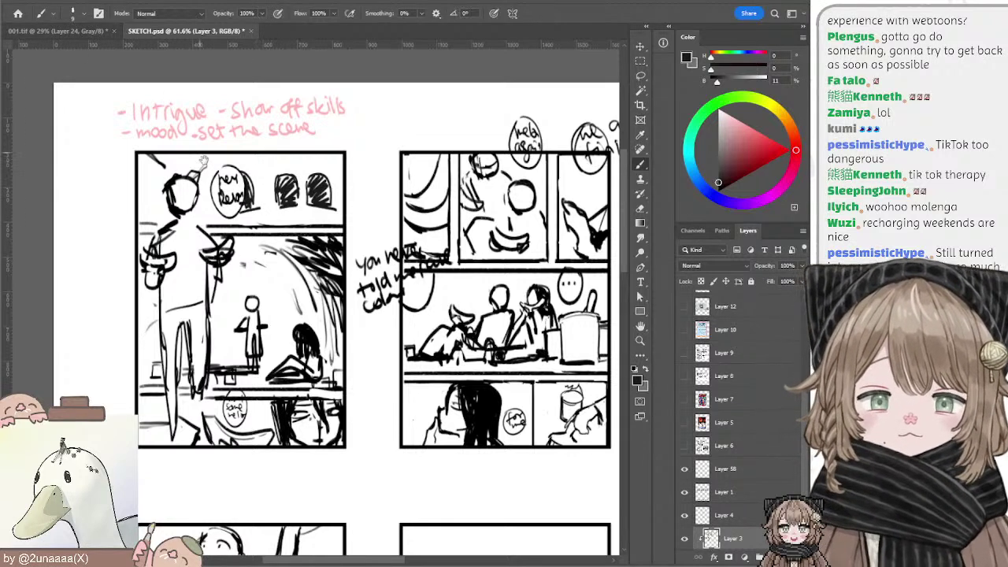
pyautogui.moveTo(223, 180)
pyautogui.mouseDown()
pyautogui.moveTo(223, 137)
pyautogui.moveTo(234, 175)
pyautogui.moveTo(240, 161)
pyautogui.mouseUp()
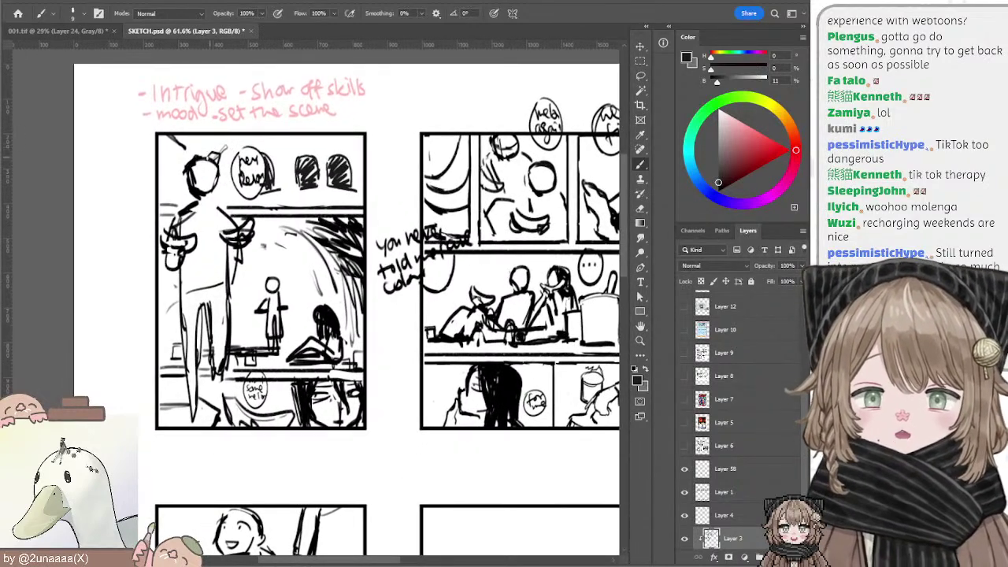
pyautogui.press('l')
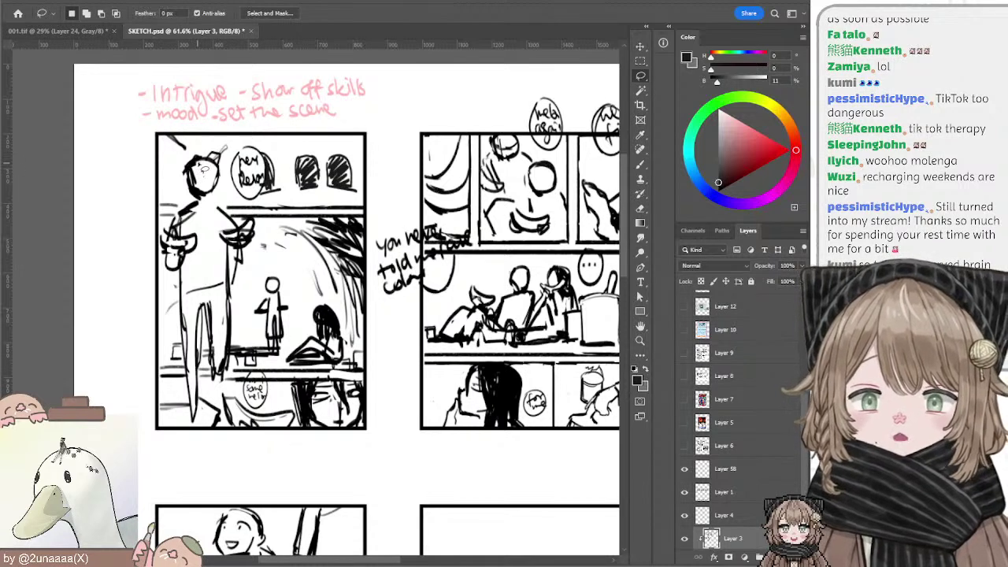
pyautogui.press('b')
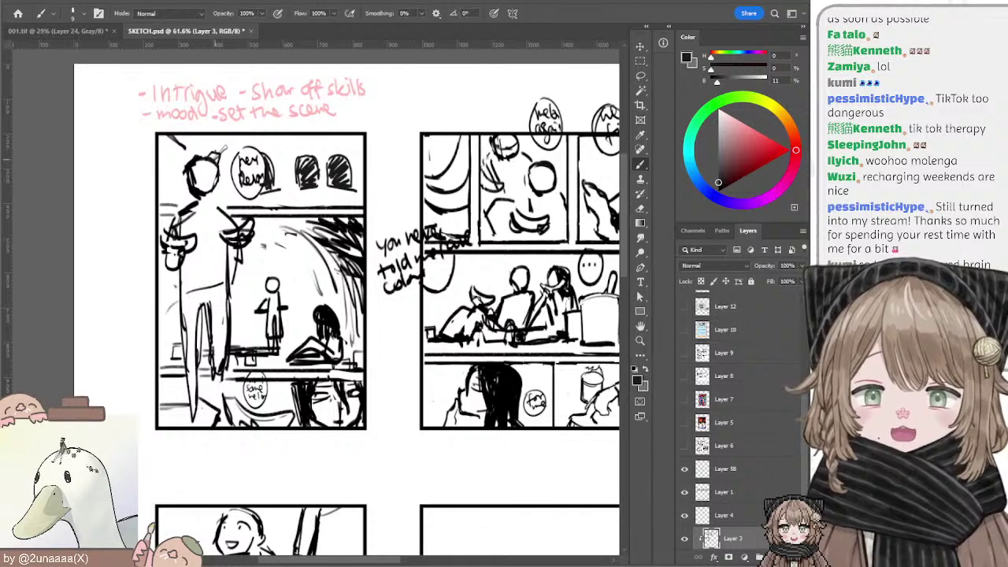
pyautogui.press('l')
pyautogui.moveTo(225, 142)
pyautogui.mouseDown()
pyautogui.moveTo(237, 161)
pyautogui.moveTo(227, 207)
pyautogui.moveTo(241, 226)
pyautogui.moveTo(259, 227)
pyautogui.moveTo(264, 254)
pyautogui.mouseUp()
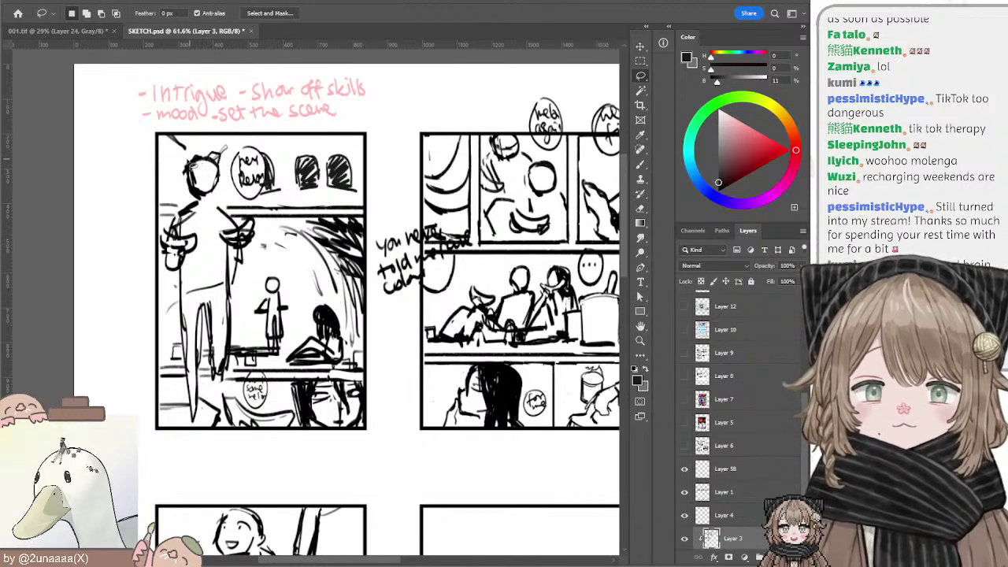
pyautogui.press('b')
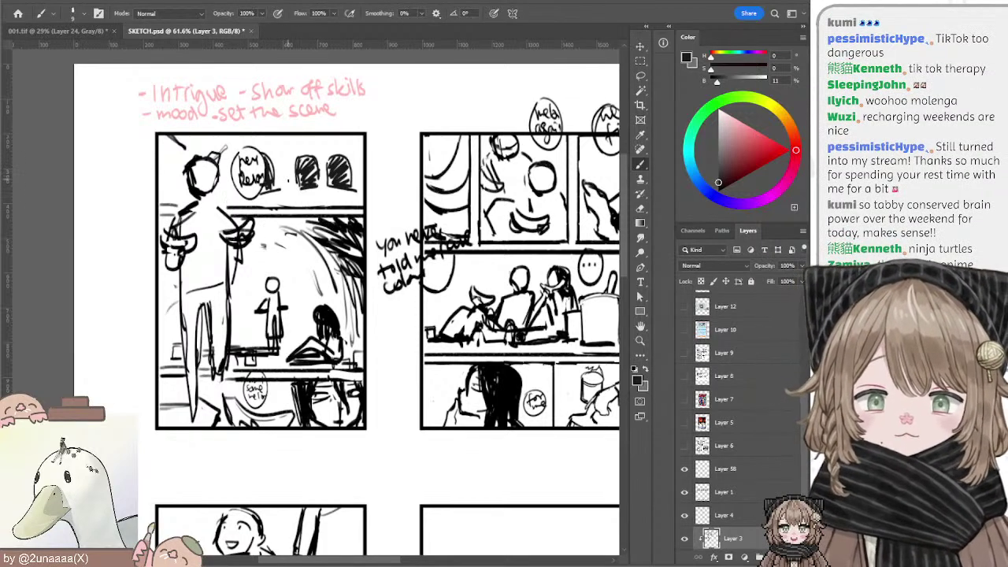
pyautogui.moveTo(223, 194)
pyautogui.mouseDown()
pyautogui.moveTo(234, 210)
pyautogui.moveTo(226, 206)
pyautogui.mouseUp()
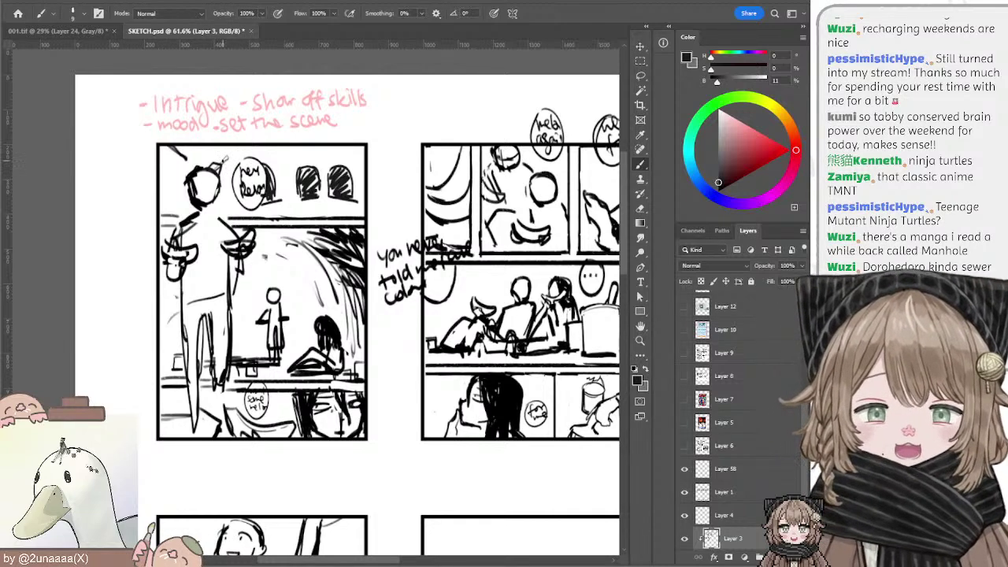
pyautogui.press('e')
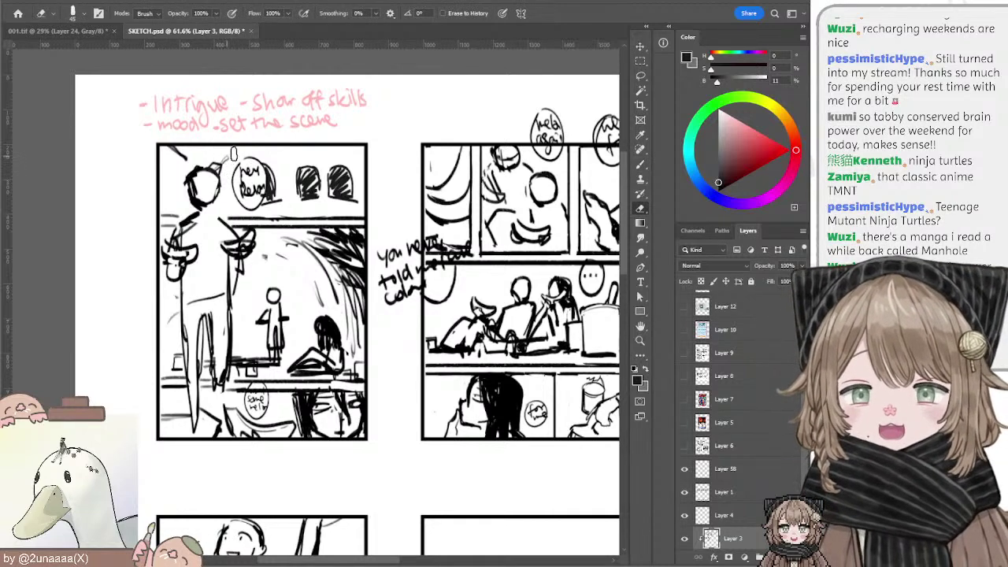
pyautogui.moveTo(270, 203)
pyautogui.mouseDown()
pyautogui.moveTo(263, 183)
pyautogui.moveTo(268, 198)
pyautogui.moveTo(260, 194)
pyautogui.mouseUp()
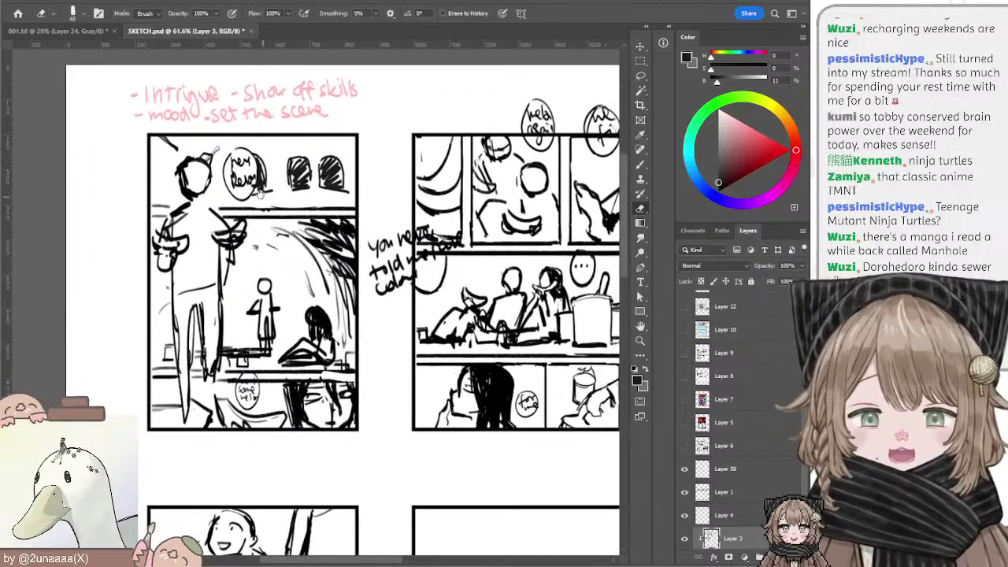
# Step: Sketch concentric curved tunnel lines above and beside the standing figure in the first thumbnail's middle panel
pyautogui.press('b')
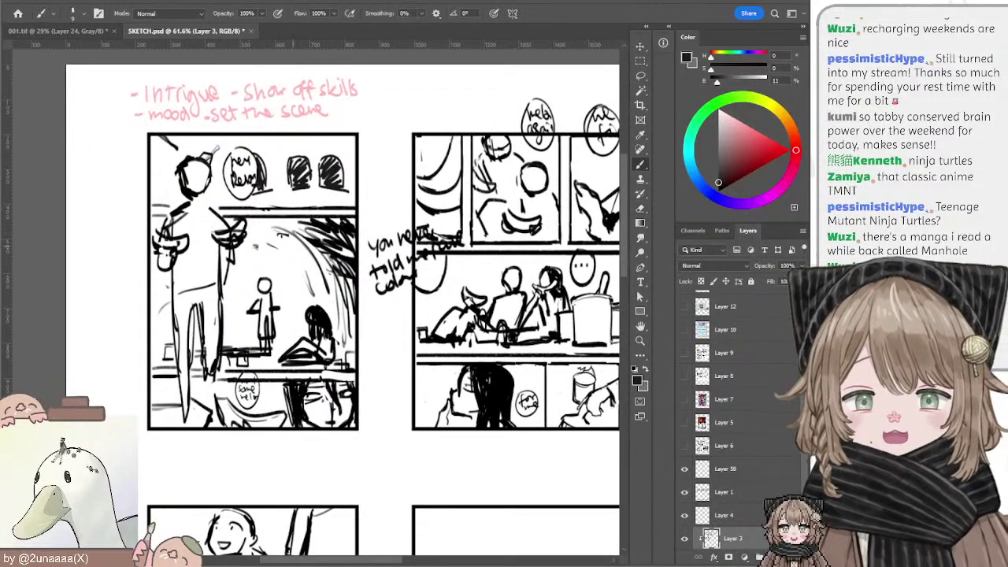
pyautogui.moveTo(287, 217); pyautogui.dragTo(313, 235)
pyautogui.moveTo(247, 246)
pyautogui.mouseDown()
pyautogui.moveTo(289, 249)
pyautogui.moveTo(318, 301)
pyautogui.moveTo(302, 298)
pyautogui.moveTo(303, 310)
pyautogui.mouseUp()
pyautogui.hotkey('ctrl', 'z')
pyautogui.hotkey('ctrl', 'z')
pyautogui.hotkey('ctrl', 'z')
pyautogui.moveTo(242, 255)
pyautogui.mouseDown()
pyautogui.moveTo(305, 307)
pyautogui.moveTo(294, 287)
pyautogui.mouseUp()
pyautogui.hotkey('ctrl', 'z')
pyautogui.hotkey('ctrl', 'z')
pyautogui.moveTo(248, 254); pyautogui.dragTo(300, 304)
pyautogui.hotkey('ctrl', 'z')
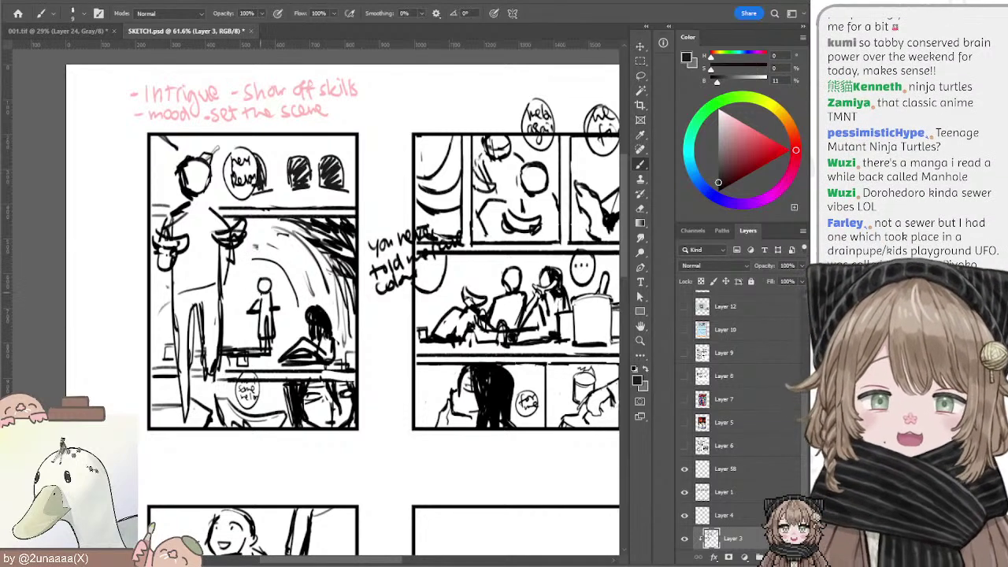
# Step: Touch up the seated figure's dark hair in the first thumbnail's middle panel with the Brush and Eraser
pyautogui.press('l')
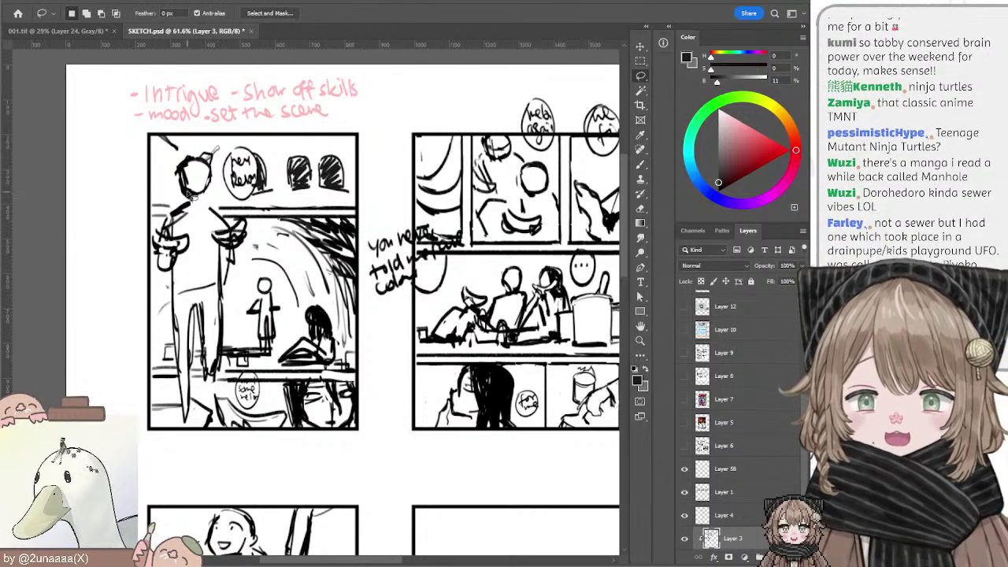
pyautogui.press('b')
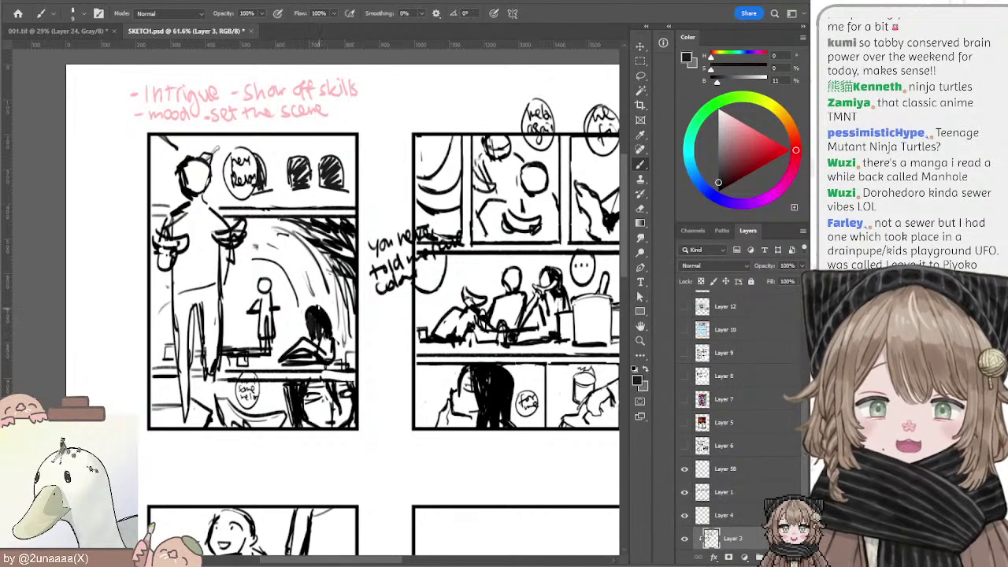
pyautogui.press('e')
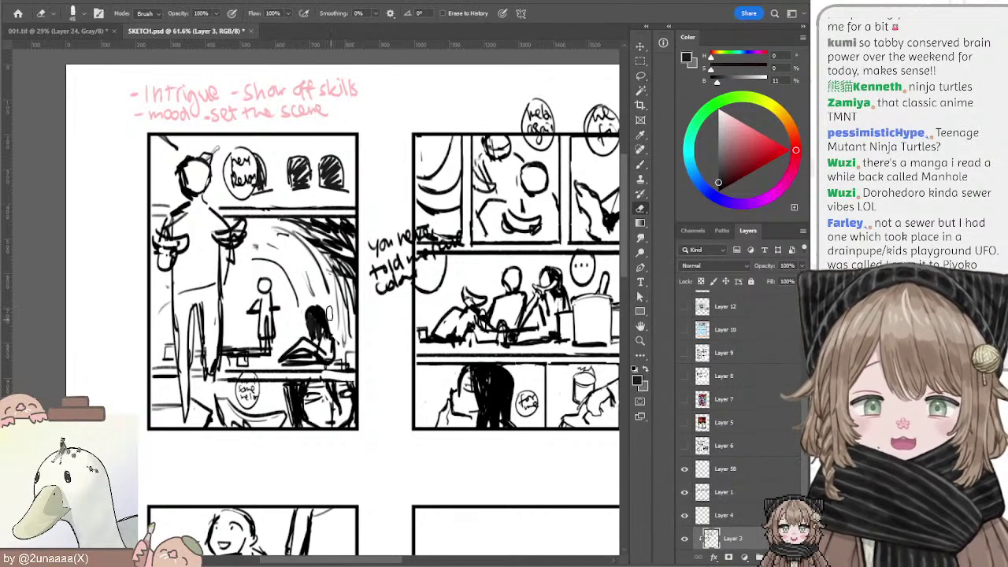
pyautogui.press('b')
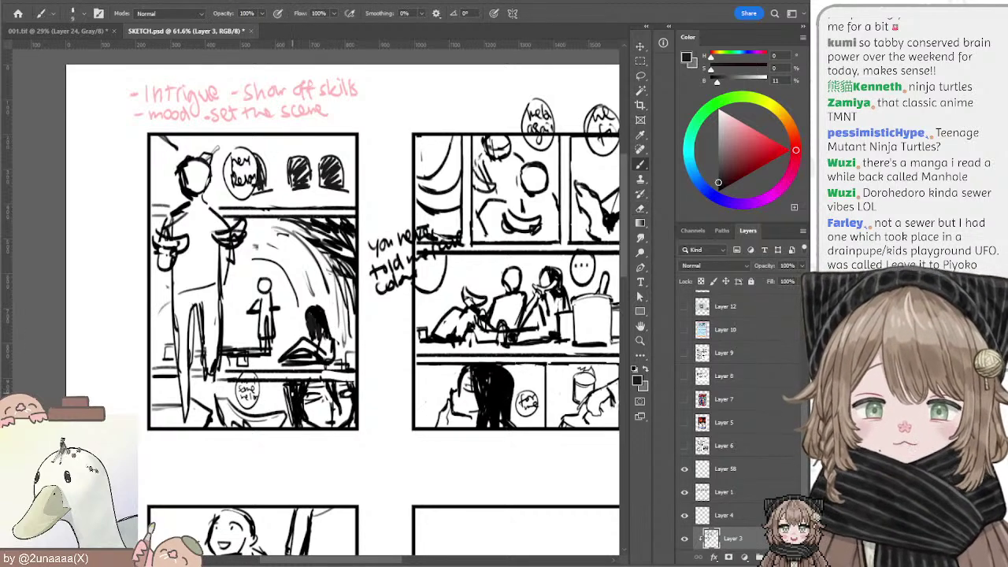
pyautogui.moveTo(302, 384)
pyautogui.mouseDown()
pyautogui.moveTo(281, 369)
pyautogui.moveTo(305, 382)
pyautogui.mouseUp()
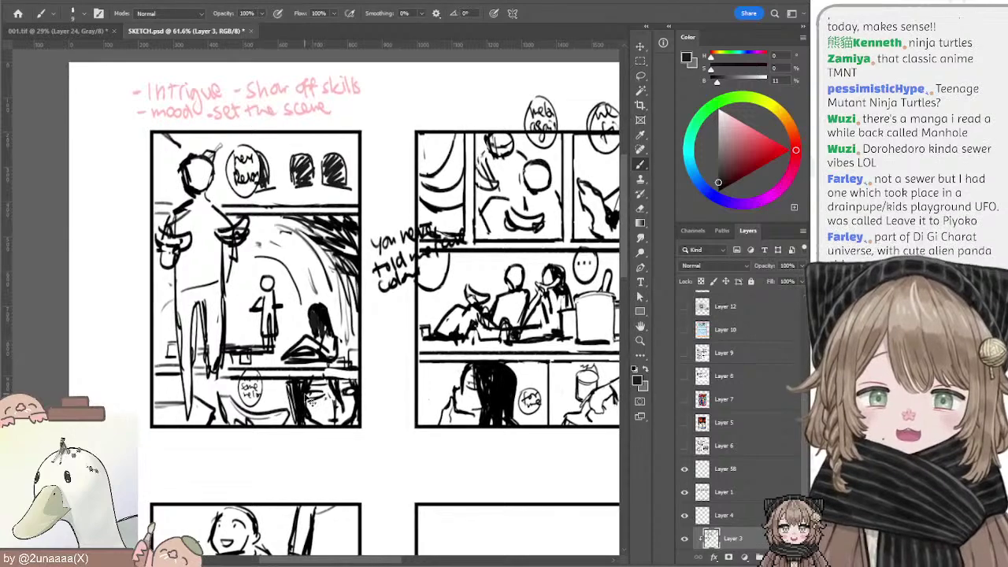
pyautogui.moveTo(358, 361)
pyautogui.mouseDown()
pyautogui.moveTo(337, 357)
pyautogui.moveTo(357, 367)
pyautogui.mouseUp()
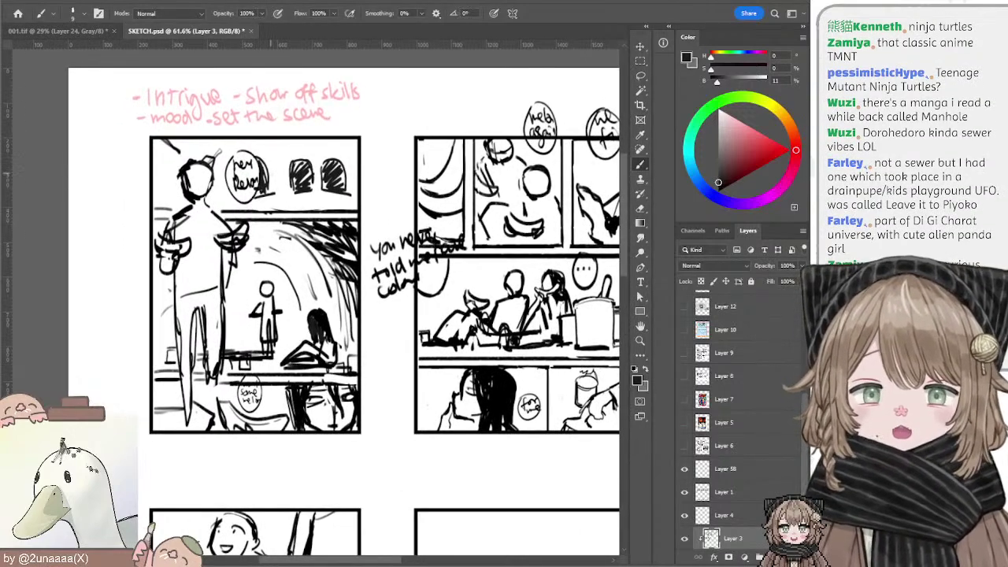
pyautogui.moveTo(283, 231); pyautogui.dragTo(292, 205)
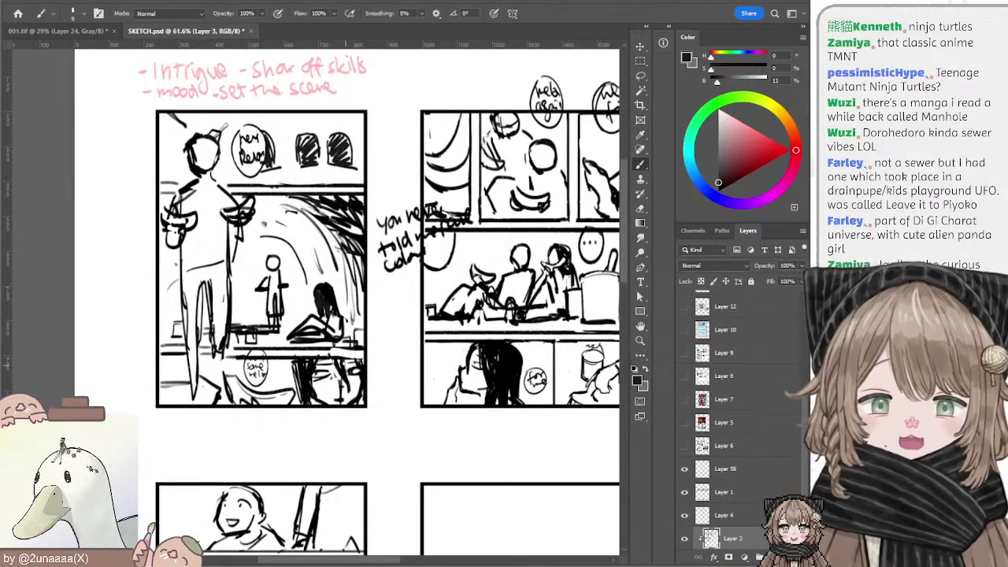
pyautogui.moveTo(340, 360)
pyautogui.mouseDown()
pyautogui.moveTo(341, 368)
pyautogui.moveTo(364, 358)
pyautogui.moveTo(356, 372)
pyautogui.moveTo(364, 358)
pyautogui.mouseUp()
pyautogui.hotkey('ctrl', 'z')
pyautogui.hotkey('ctrl', 'z')
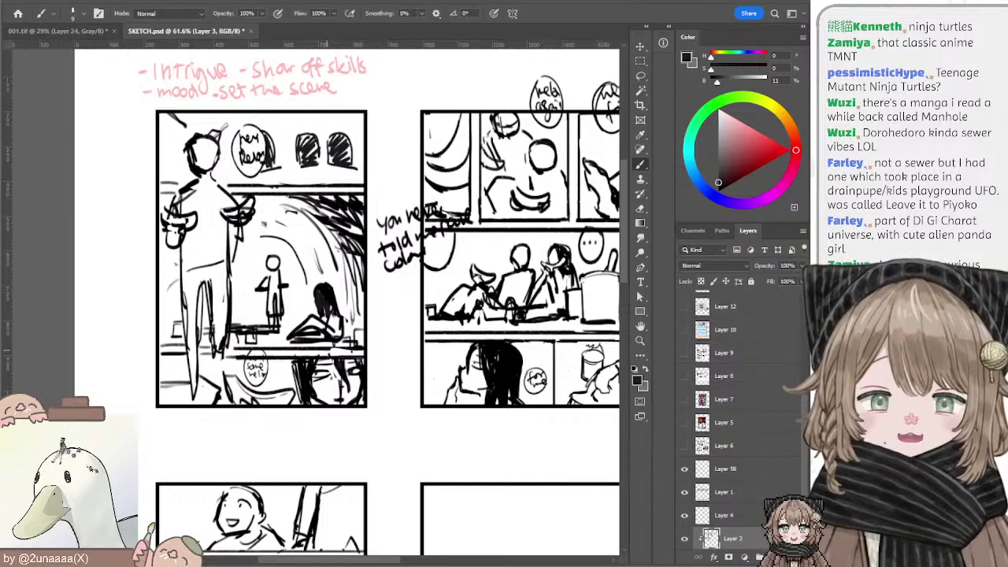
pyautogui.moveTo(456, 311)
pyautogui.mouseDown()
pyautogui.moveTo(316, 342)
pyautogui.moveTo(409, 345)
pyautogui.moveTo(434, 331)
pyautogui.mouseUp()
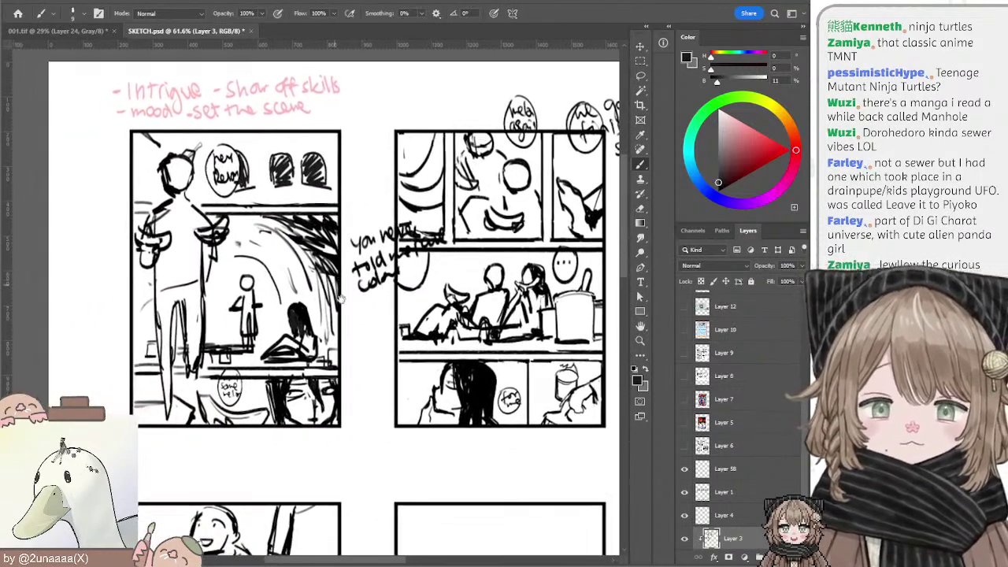
pyautogui.moveTo(339, 298); pyautogui.dragTo(359, 312)
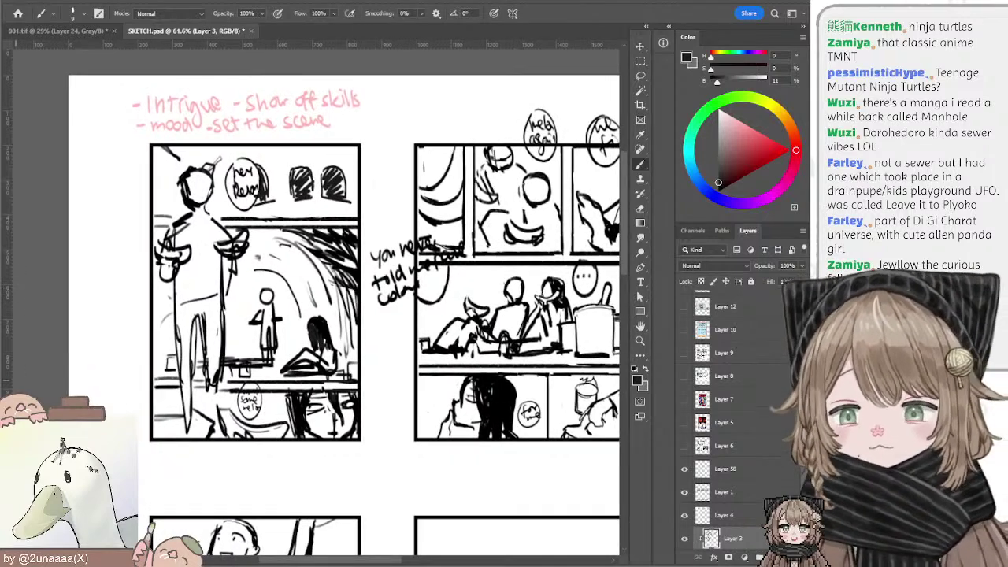
pyautogui.moveTo(470, 302); pyautogui.dragTo(262, 299)
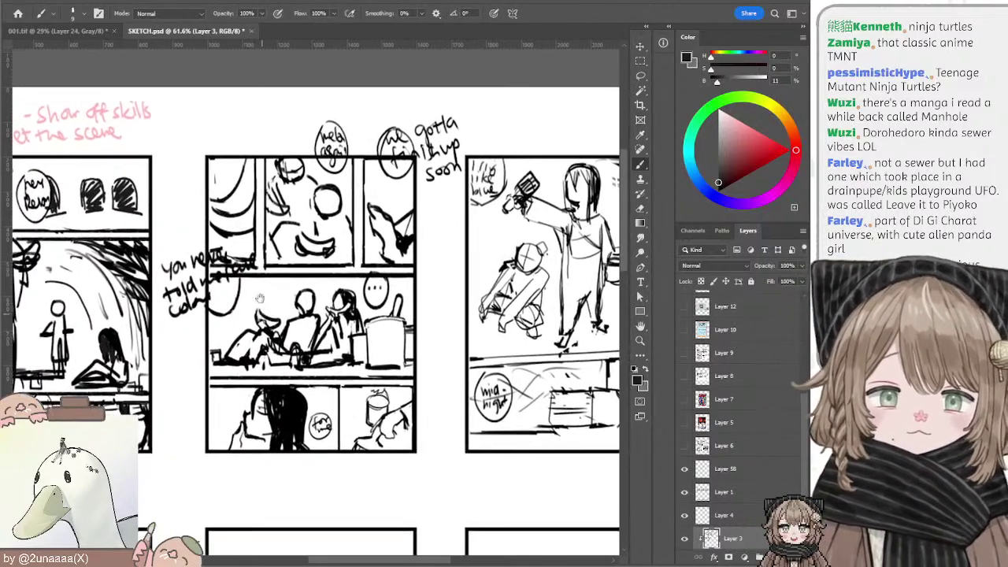
# Step: Switch to the 001.tif document and raise the opacity of Layer 15, the faint rough page sketch, to 40%
pyautogui.click(68, 32)
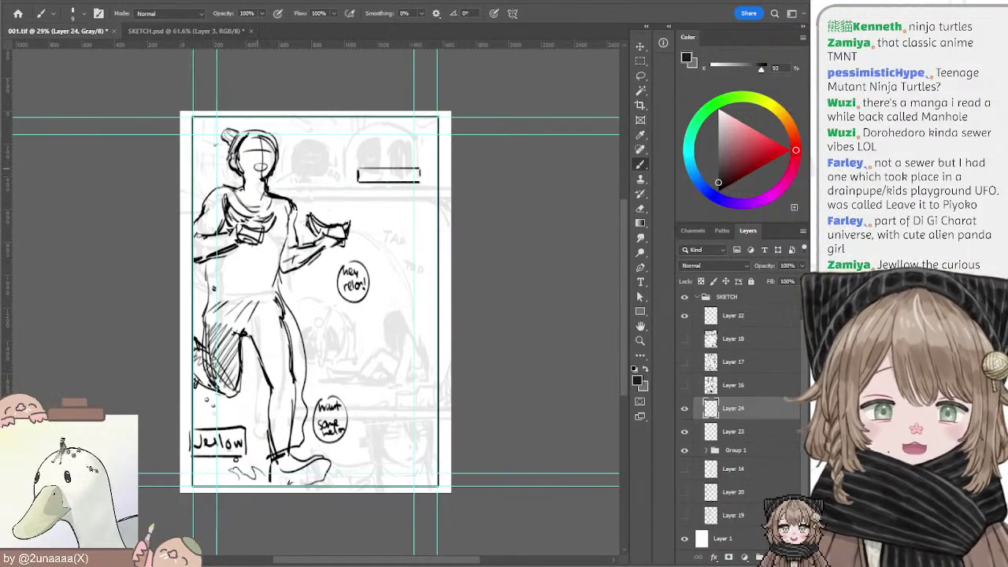
pyautogui.keyDown('ctrl'); pyautogui.click(306, 164); pyautogui.keyUp('ctrl')
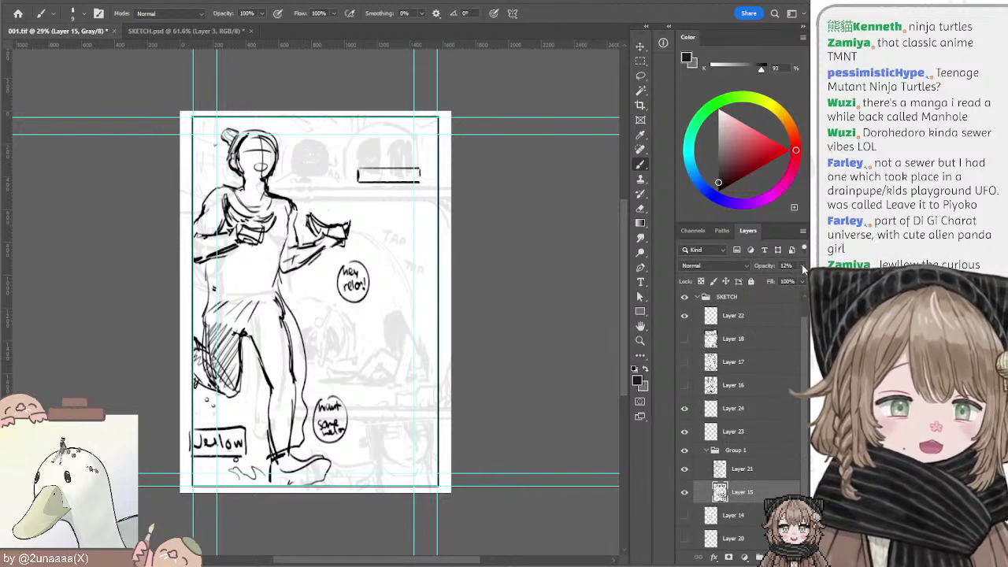
pyautogui.moveTo(759, 267); pyautogui.dragTo(775, 278)
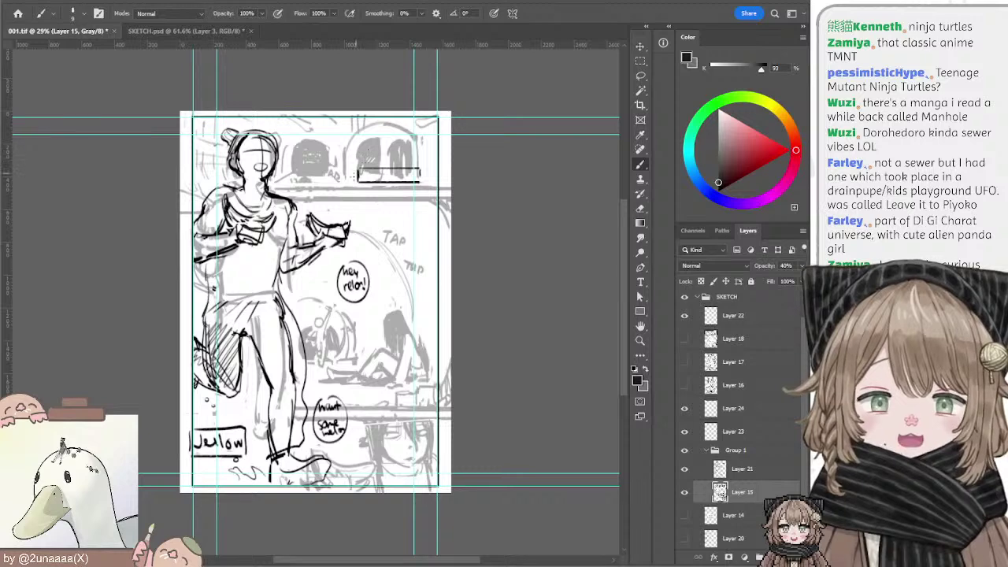
pyautogui.press('e')
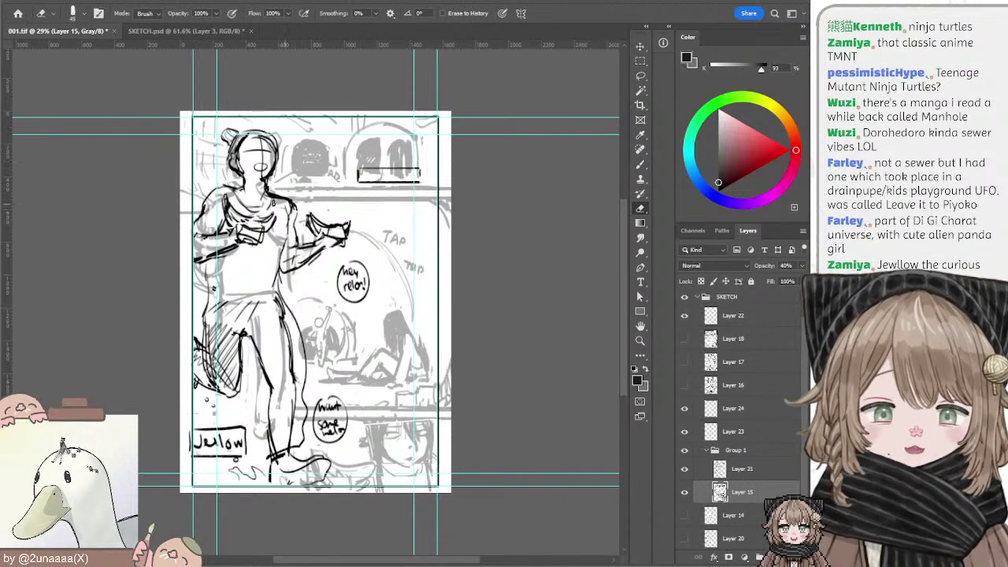
pyautogui.hotkey('alt', ']')
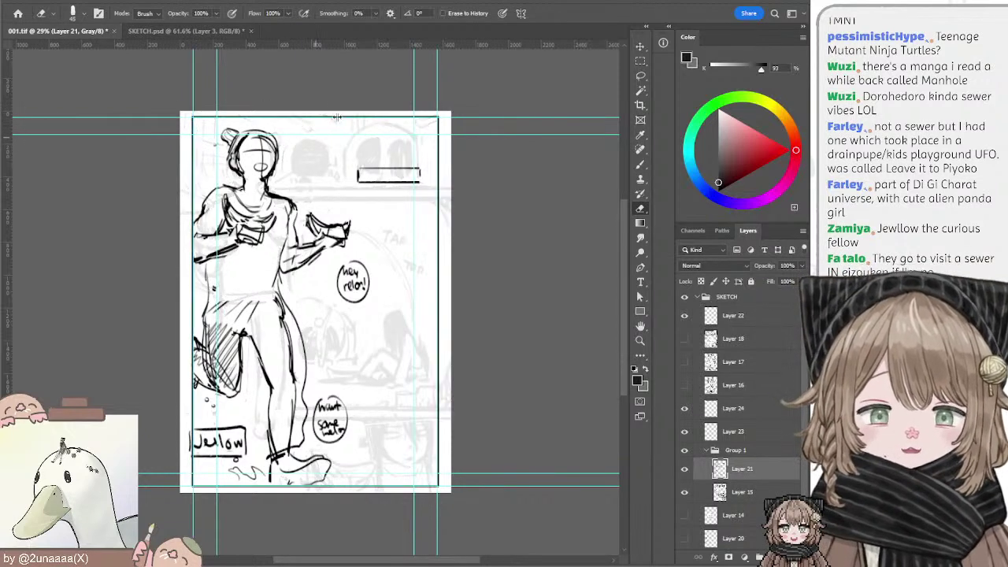
pyautogui.press('l')
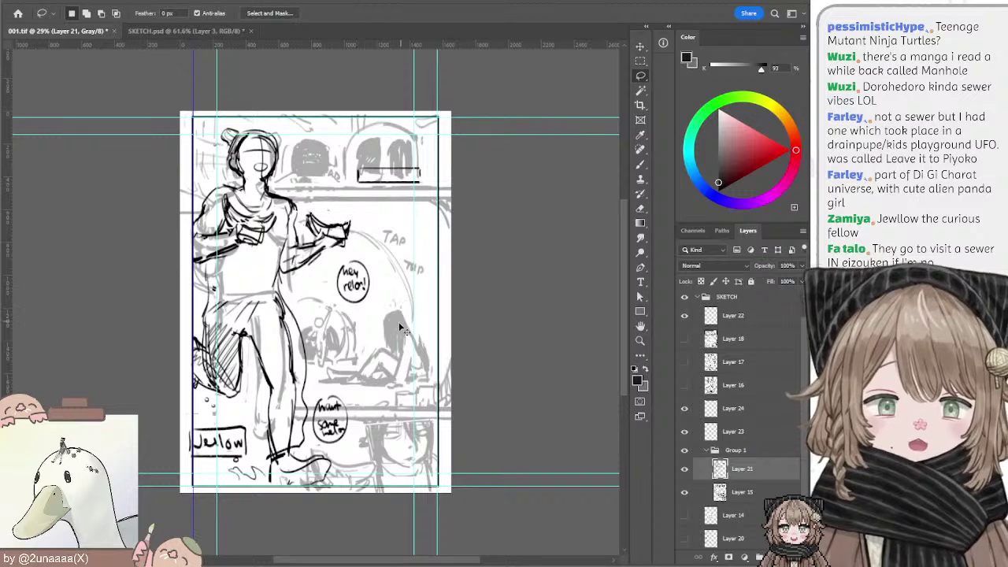
pyautogui.hotkey('alt', '[')
pyautogui.scroll(-2, 398, 398)
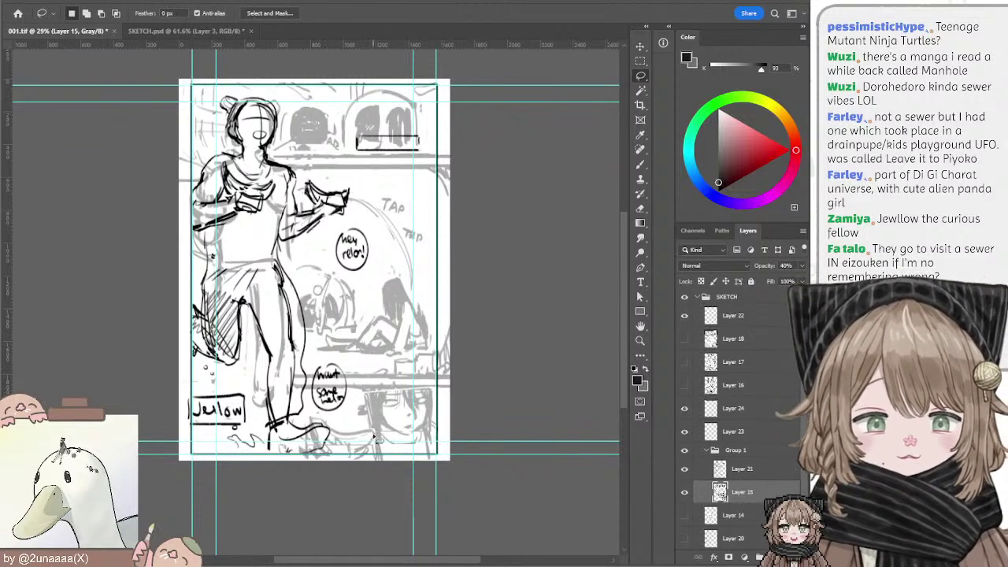
# Step: Collapse and hide Group 1, hide Layer 24, and show and select Layer 16 with the multi-panel page sketch
pyautogui.click(706, 451)
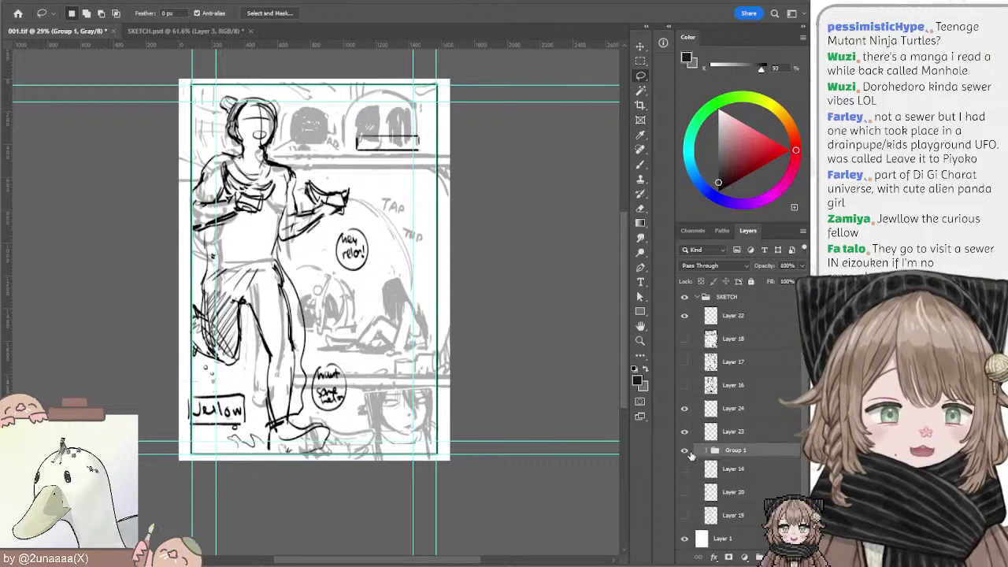
pyautogui.click(684, 451)
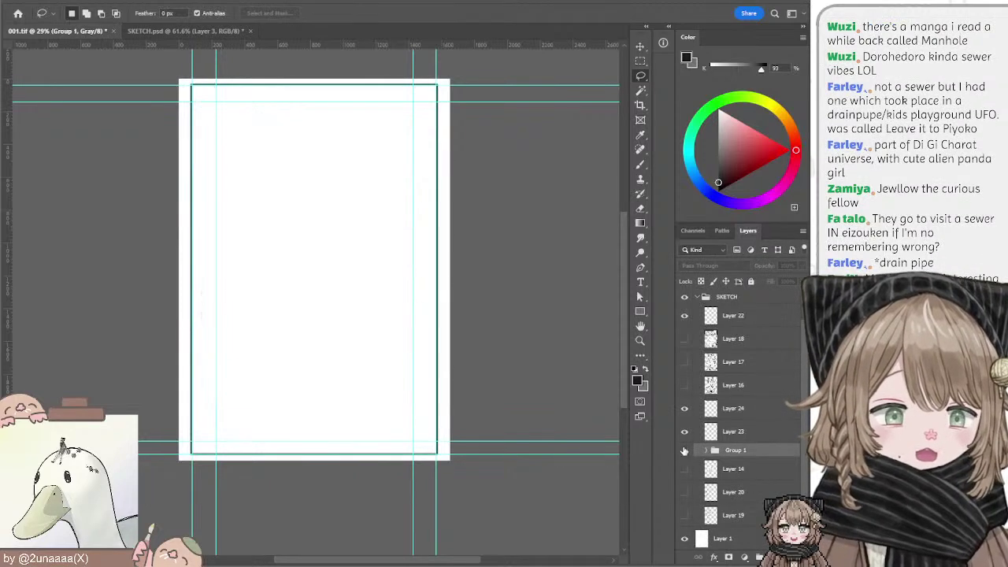
pyautogui.click(685, 386)
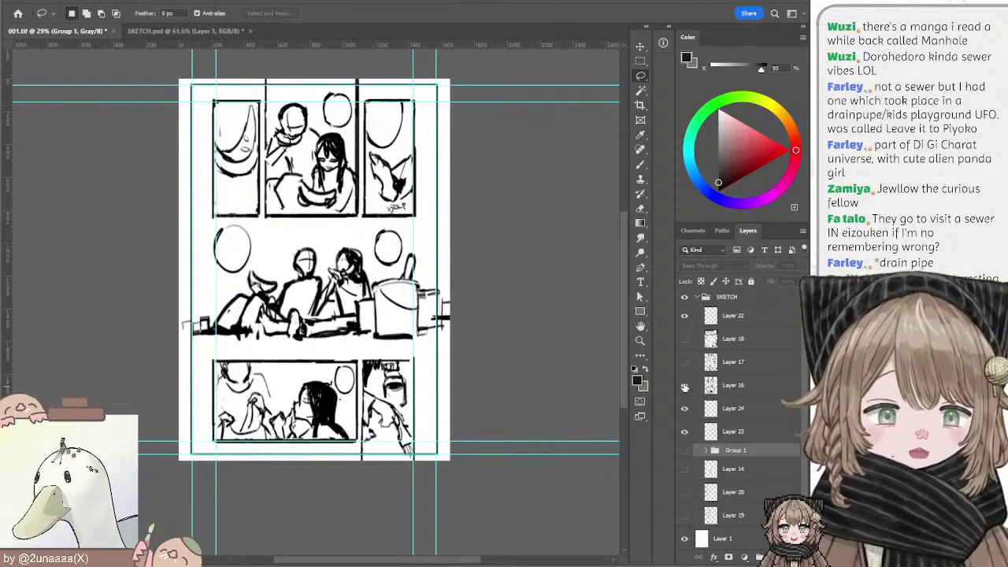
pyautogui.click(685, 386)
pyautogui.click(685, 386)
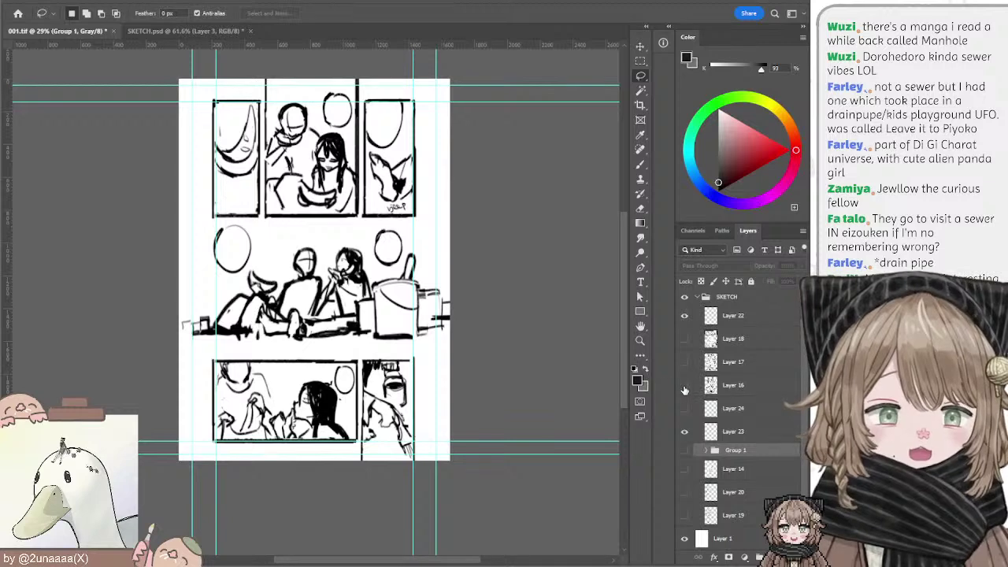
pyautogui.click(713, 386)
pyautogui.moveTo(488, 183); pyautogui.dragTo(491, 245)
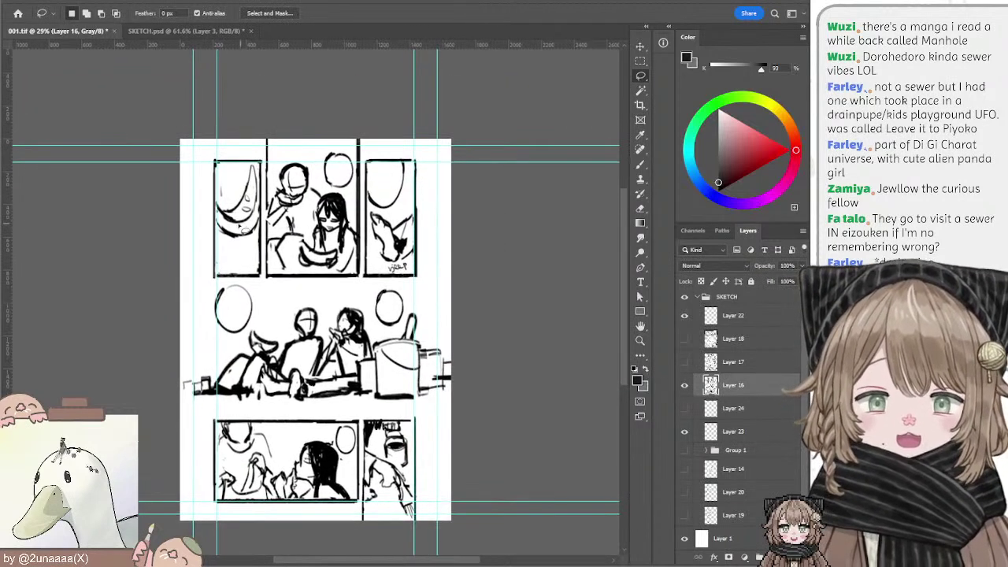
# Step: Lasso the curved crescent shapes in the page's first panel, rotate them about 7° clockwise, and deselect
pyautogui.moveTo(225, 199)
pyautogui.mouseDown()
pyautogui.moveTo(215, 209)
pyautogui.moveTo(246, 240)
pyautogui.moveTo(257, 222)
pyautogui.moveTo(258, 171)
pyautogui.moveTo(249, 167)
pyautogui.mouseUp()
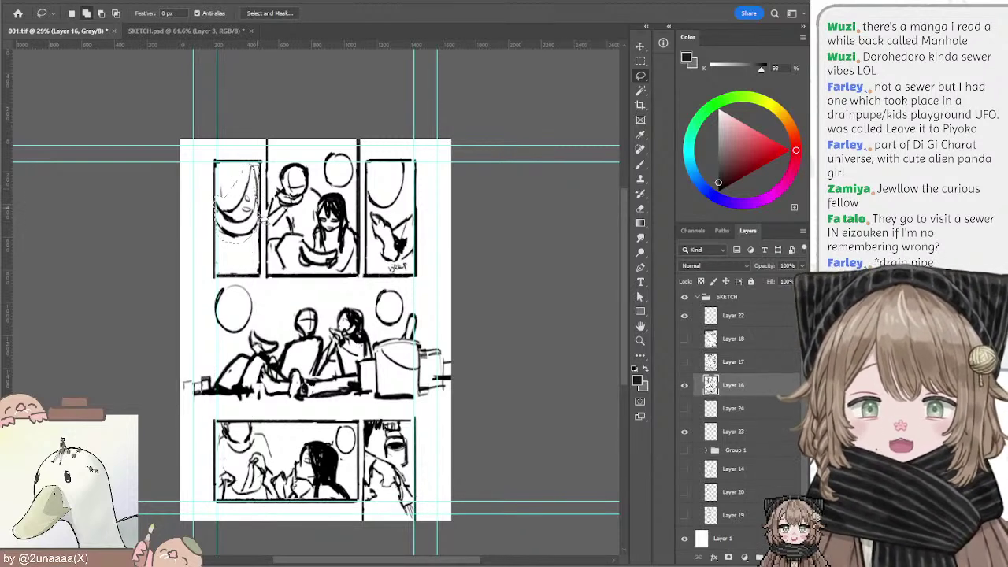
pyautogui.click(640, 47)
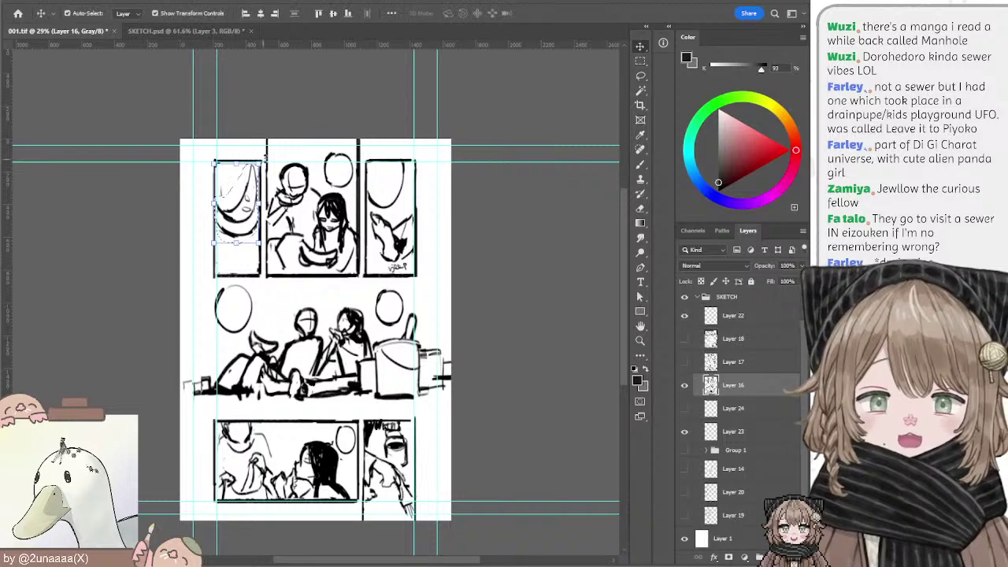
pyautogui.hotkey('ctrl', 't')
pyautogui.moveTo(272, 156); pyautogui.dragTo(278, 152)
pyautogui.press('Return')
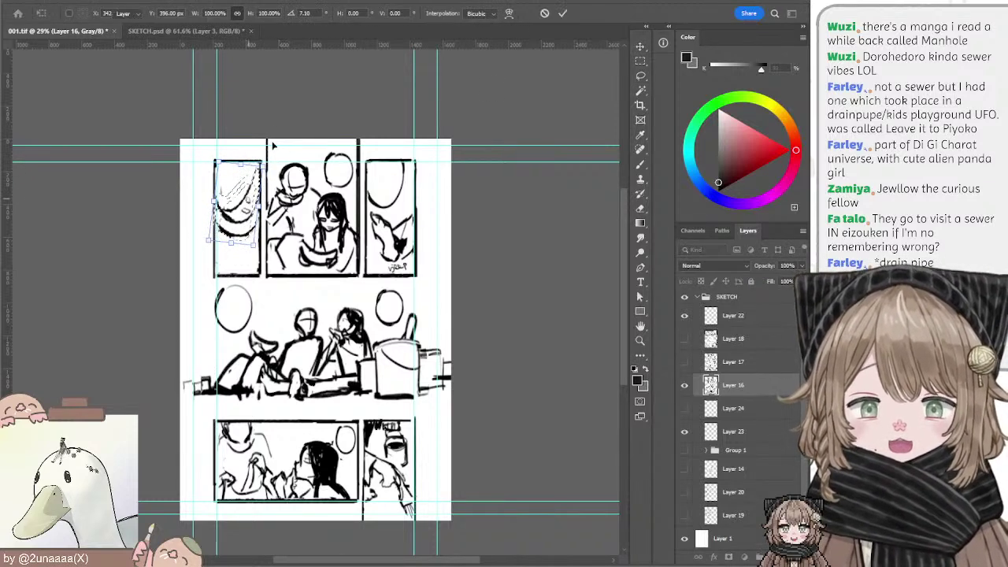
pyautogui.hotkey('ctrl', 'd')
# Step: Touch up the rotated crescent drawing in the first panel with the Brush and Eraser
pyautogui.press('b')
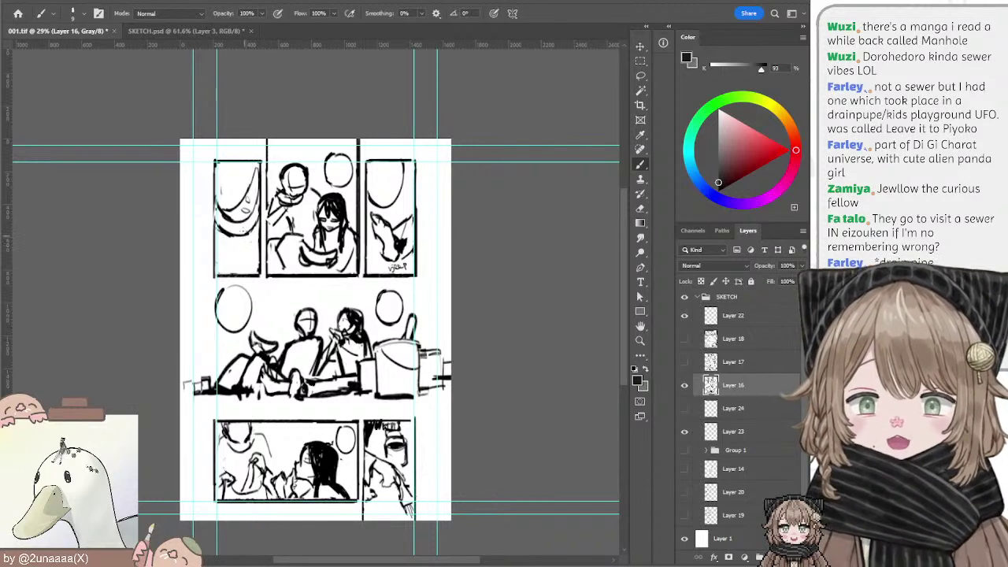
pyautogui.press('e')
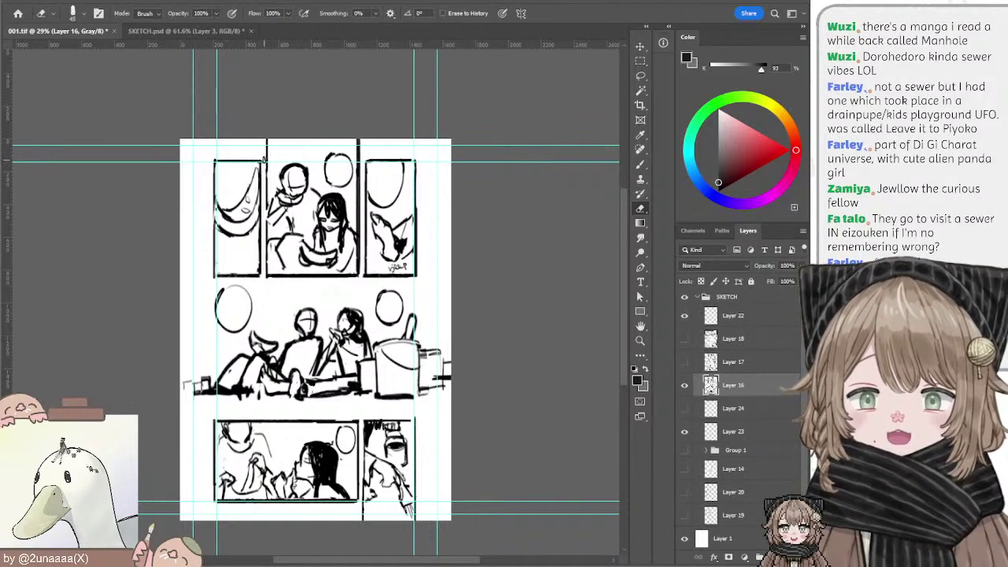
pyautogui.press('b')
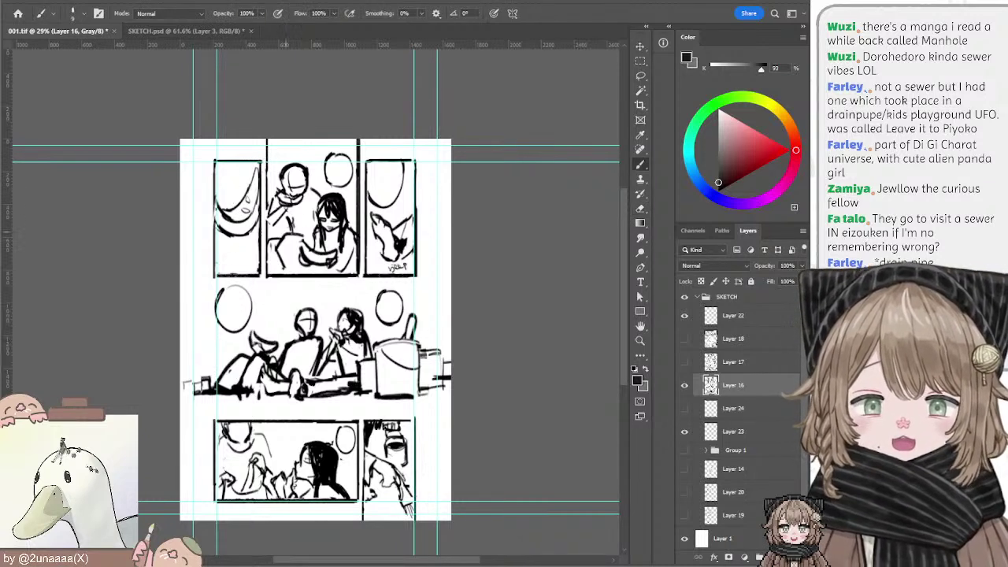
pyautogui.hotkey('ctrl', '=')
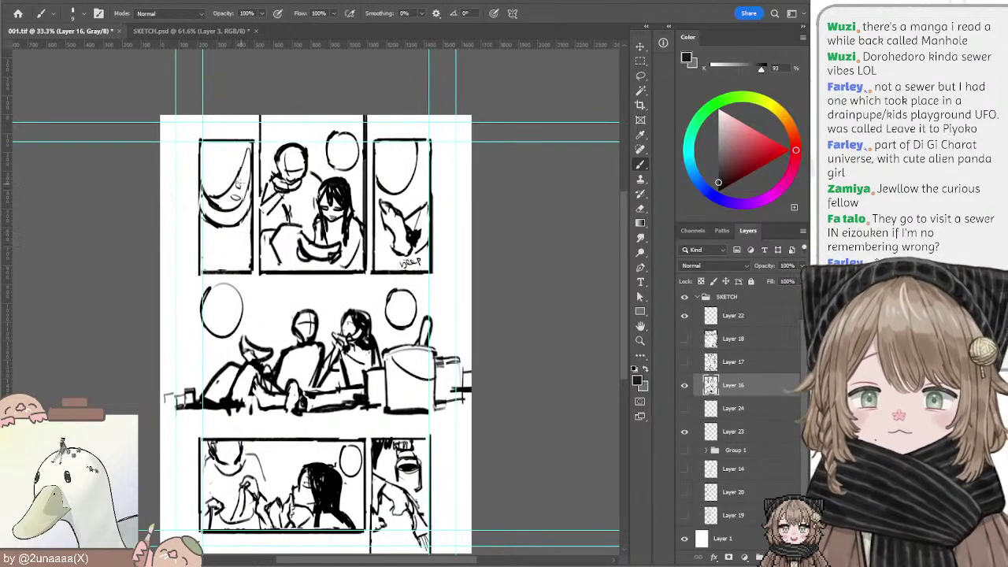
pyautogui.press('e')
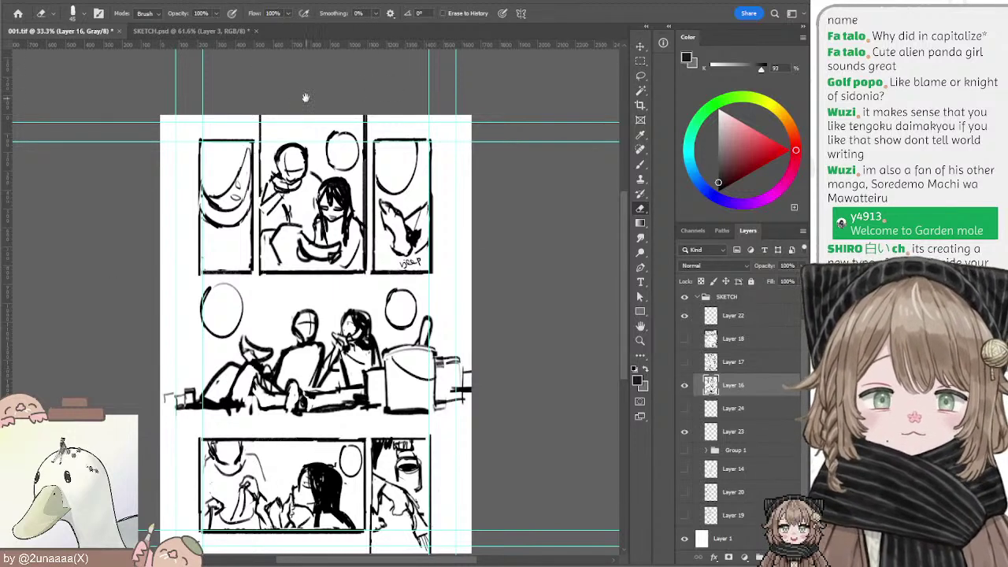
# Step: Draw short horizontal placeholder text lines inside the speech bubble of the top row's middle panel with the Brush
pyautogui.moveTo(309, 101)
pyautogui.mouseDown()
pyautogui.moveTo(297, 80)
pyautogui.moveTo(314, 90)
pyautogui.mouseUp()
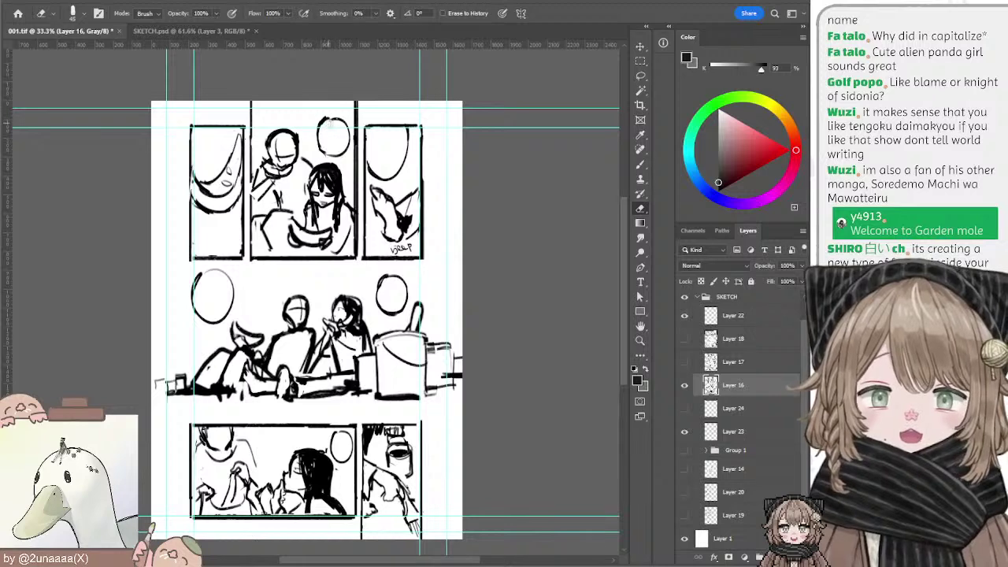
pyautogui.press('b')
pyautogui.press('b')
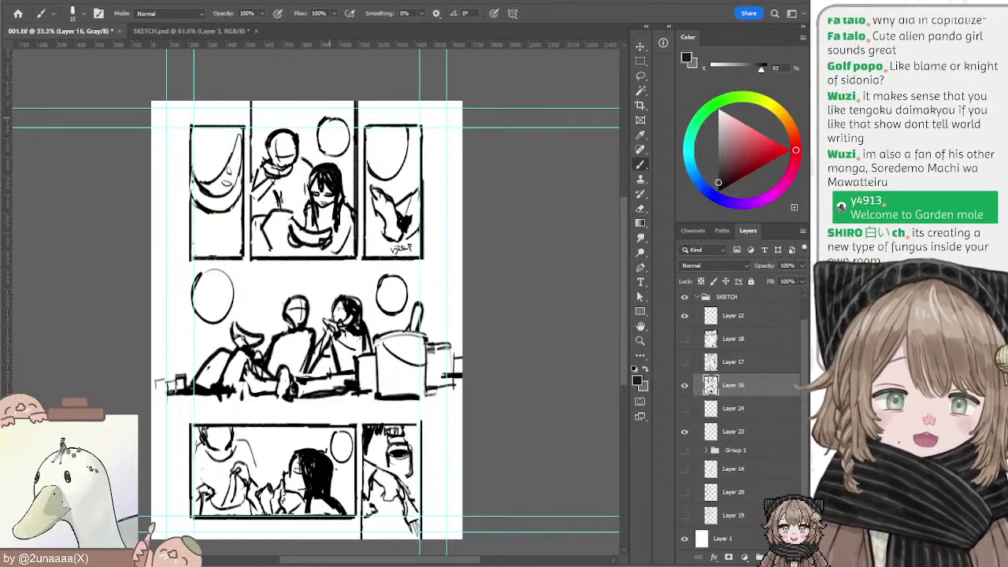
pyautogui.hotkey('ctrl', 'z')
pyautogui.moveTo(329, 117); pyautogui.dragTo(345, 156)
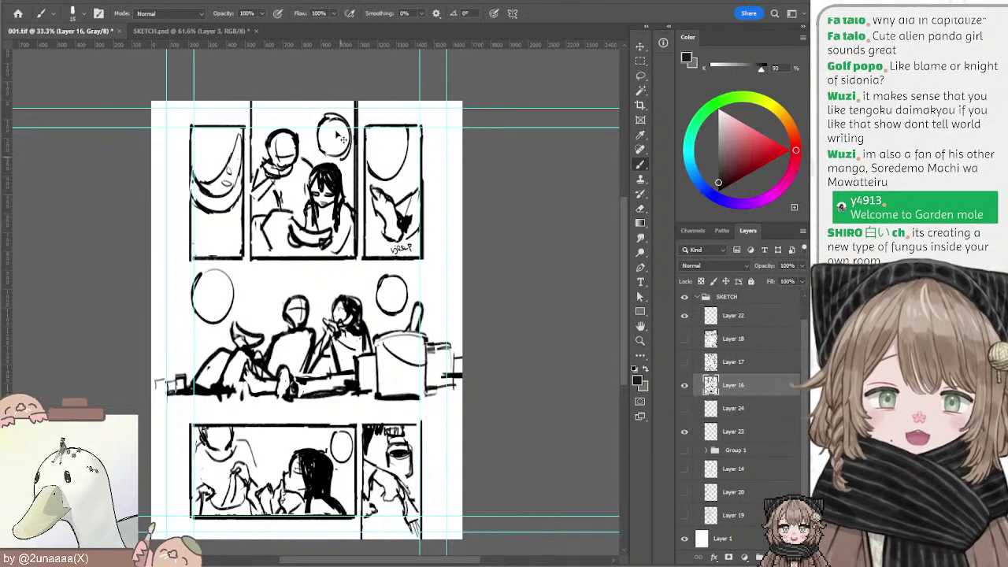
pyautogui.hotkey('ctrl', 'z')
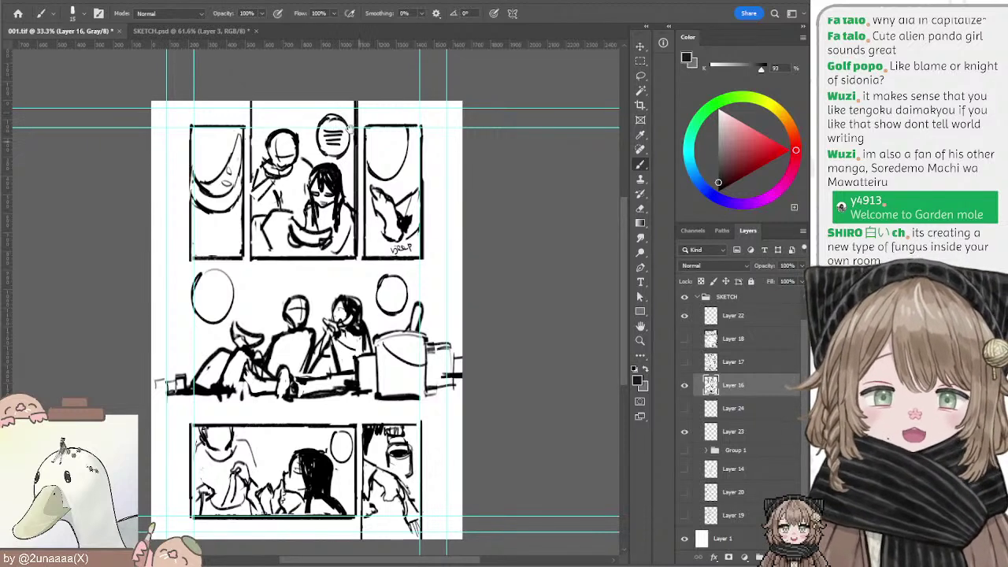
pyautogui.moveTo(351, 128); pyautogui.dragTo(357, 124)
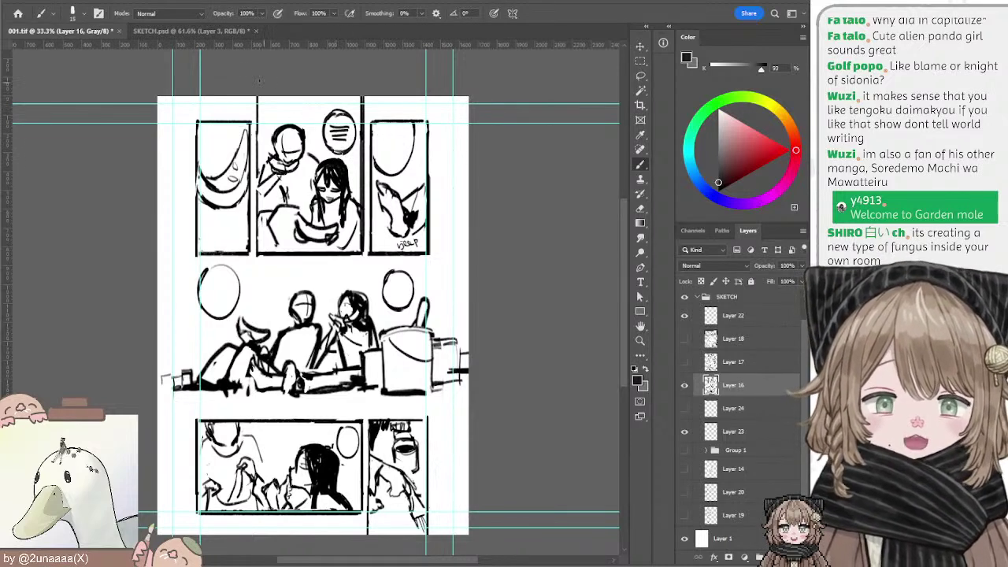
pyautogui.moveTo(290, 161)
pyautogui.mouseDown()
pyautogui.moveTo(320, 156)
pyautogui.moveTo(264, 173)
pyautogui.mouseUp()
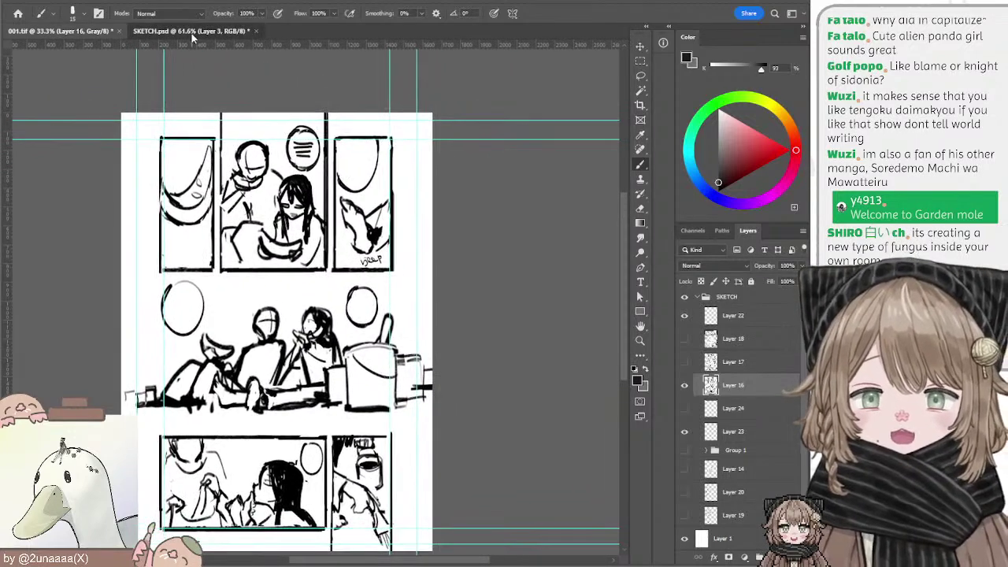
# Step: Switch to the SKETCH.psd document, pick a dark red brush colour, and select Layer 58 with the pink notes
pyautogui.click(191, 31)
pyautogui.hotkey('ctrl', '-')
pyautogui.hotkey('ctrl', '-')
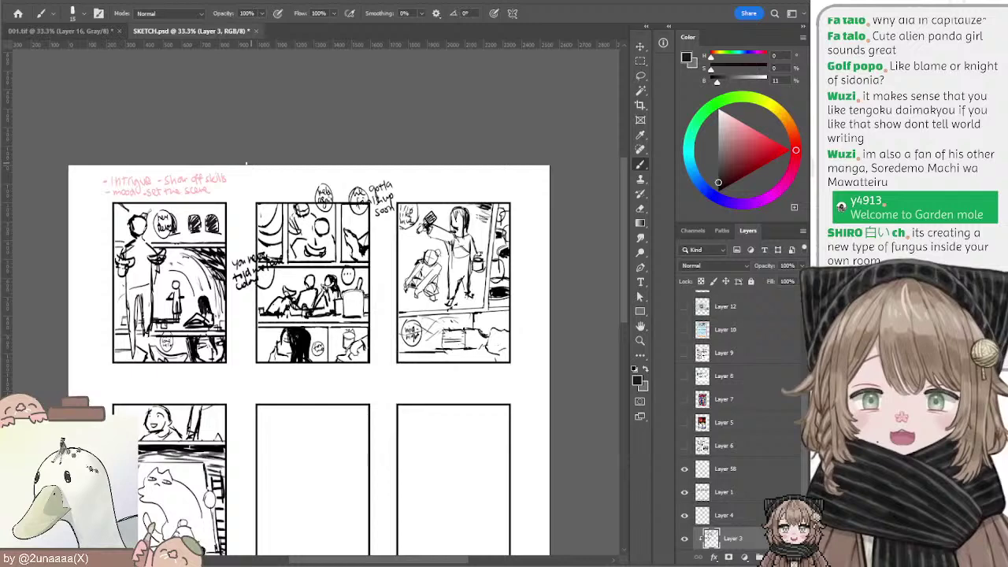
pyautogui.keyDown('ctrl'); pyautogui.click(109, 183); pyautogui.keyUp('ctrl')
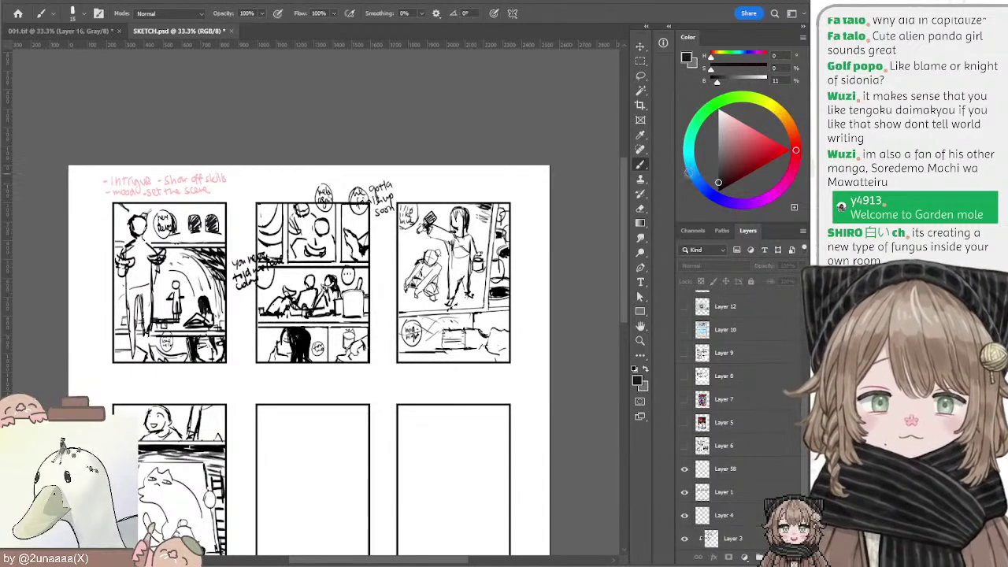
pyautogui.click(757, 162)
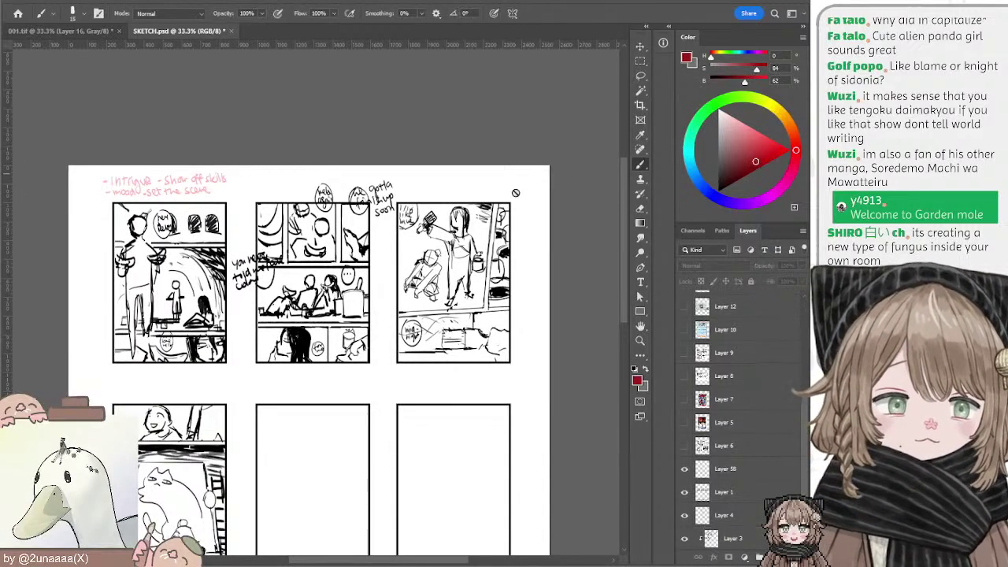
pyautogui.keyDown('ctrl'); pyautogui.click(198, 183); pyautogui.keyUp('ctrl')
# Step: Try a dark red left-pointing arrow above the third thumbnail and undo it
pyautogui.moveTo(494, 182)
pyautogui.mouseDown()
pyautogui.moveTo(428, 178)
pyautogui.moveTo(437, 191)
pyautogui.mouseUp()
pyautogui.hotkey('ctrl', 'z')
pyautogui.hotkey('ctrl', 'z')
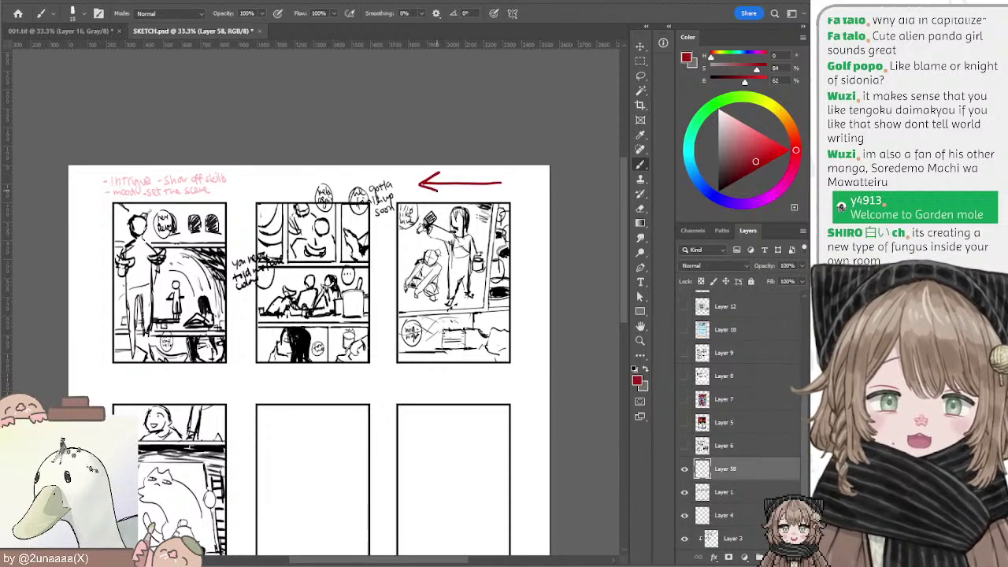
pyautogui.hotkey('ctrl', 'z')
pyautogui.hotkey('ctrl', 'z')
pyautogui.hotkey('ctrl', 'z')
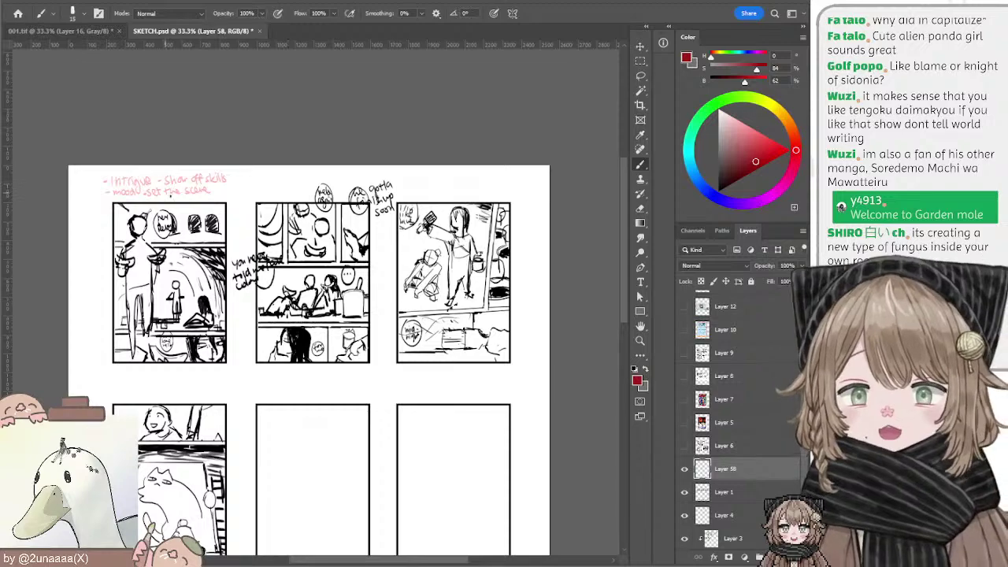
# Step: Draw a dark red right-pointing arrow from the pink notes toward the second thumbnail, reworking its arrowhead strokes
pyautogui.hotkey('ctrl', '+')
pyautogui.moveTo(191, 187)
pyautogui.mouseDown()
pyautogui.moveTo(342, 203)
pyautogui.moveTo(301, 217)
pyautogui.moveTo(365, 206)
pyautogui.mouseUp()
pyautogui.hotkey('ctrl', '-')
pyautogui.moveTo(365, 207)
pyautogui.mouseDown()
pyautogui.moveTo(354, 216)
pyautogui.moveTo(368, 204)
pyautogui.mouseUp()
pyautogui.hotkey('ctrl', 'z')
pyautogui.hotkey('ctrl', 'z')
pyautogui.hotkey('ctrl', 'z')
pyautogui.moveTo(343, 195)
pyautogui.mouseDown()
pyautogui.moveTo(367, 205)
pyautogui.moveTo(360, 212)
pyautogui.moveTo(367, 207)
pyautogui.mouseUp()
pyautogui.hotkey('ctrl', 'z')
pyautogui.hotkey('ctrl', 'z')
pyautogui.hotkey('ctrl', 'z')
pyautogui.moveTo(367, 206)
pyautogui.mouseDown()
pyautogui.moveTo(343, 224)
pyautogui.moveTo(365, 210)
pyautogui.moveTo(353, 218)
pyautogui.mouseUp()
pyautogui.hotkey('ctrl', 'z')
pyautogui.hotkey('ctrl', 'z')
pyautogui.hotkey('ctrl', 'z')
pyautogui.hotkey('ctrl', 'z')
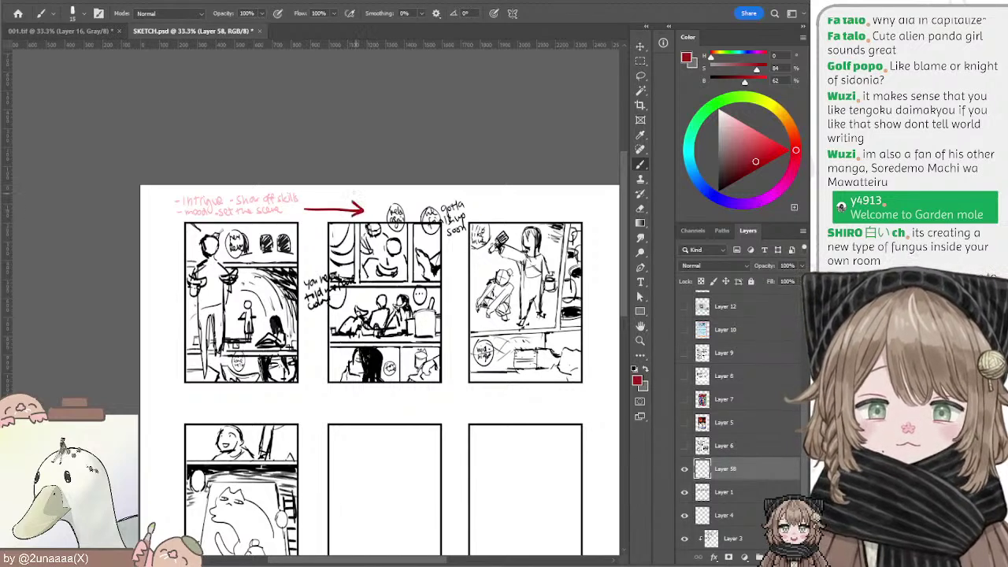
# Step: Remove the red arrow beside the pink notes and return to the Brush
pyautogui.press('l')
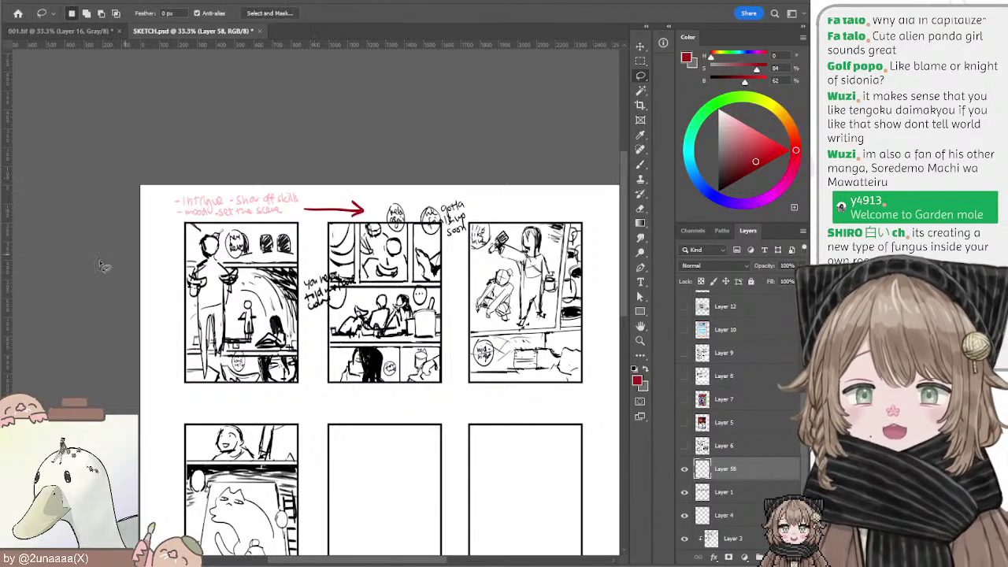
pyautogui.hotkey('ctrl', '+')
pyautogui.press('e')
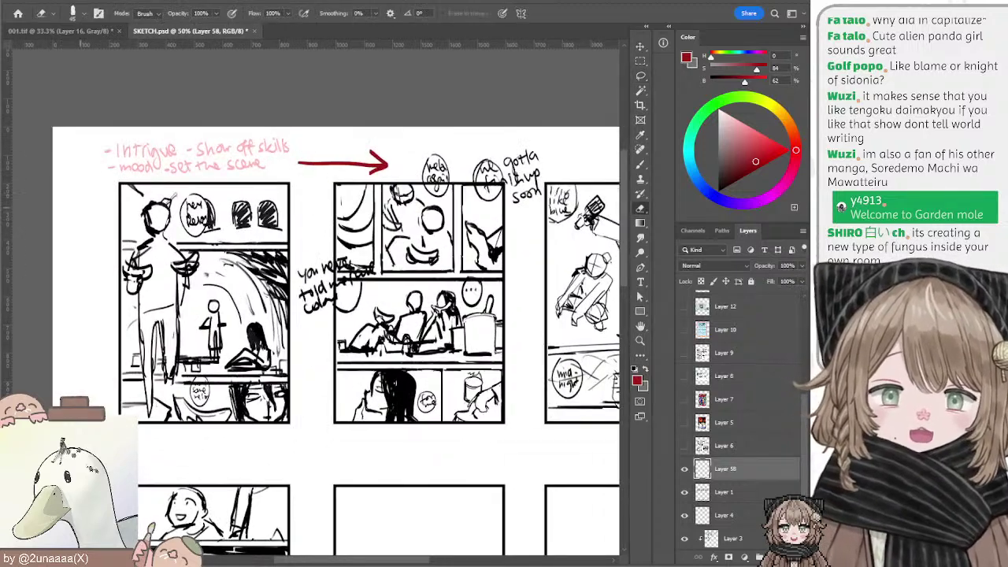
pyautogui.hotkey('ctrl', '-')
pyautogui.moveTo(307, 207); pyautogui.dragTo(375, 204)
pyautogui.hotkey('ctrl', 'z')
pyautogui.press('b')
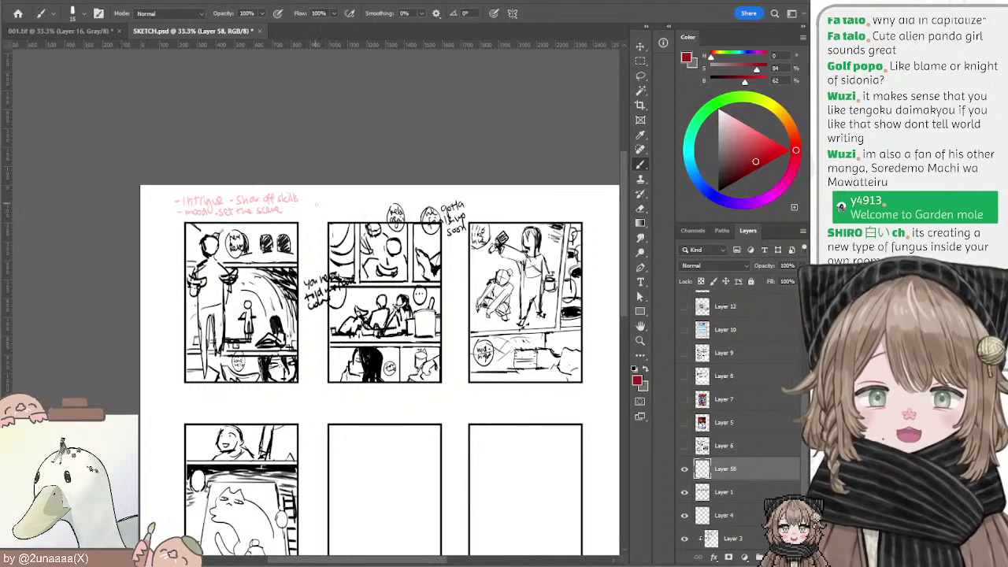
# Step: Redraw a shorter red right-pointing arrow with a solid head beside the pink notes
pyautogui.moveTo(300, 206); pyautogui.dragTo(347, 205)
pyautogui.hotkey('ctrl', 'z')
pyautogui.hotkey('ctrl', 'z')
pyautogui.moveTo(332, 199)
pyautogui.mouseDown()
pyautogui.moveTo(347, 205)
pyautogui.moveTo(336, 212)
pyautogui.moveTo(349, 209)
pyautogui.mouseUp()
pyautogui.hotkey('ctrl', 'z')
pyautogui.hotkey('ctrl', 'z')
pyautogui.hotkey('ctrl', 'z')
pyautogui.moveTo(336, 201)
pyautogui.mouseDown()
pyautogui.moveTo(352, 208)
pyautogui.moveTo(337, 215)
pyautogui.mouseUp()
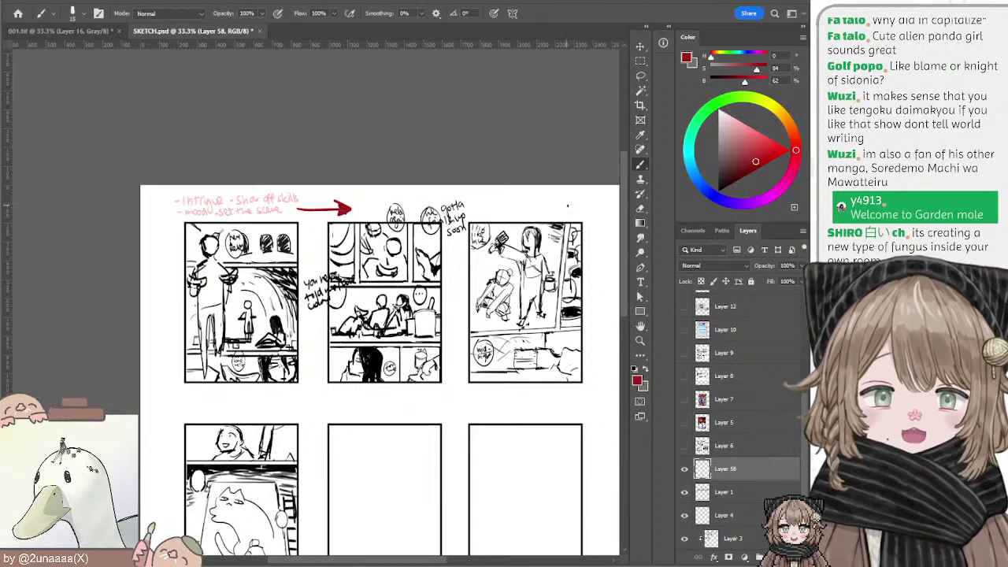
# Step: Try a red left-pointing arrow above the third thumbnail and a line across the first thumbnail's top, undoing both
pyautogui.moveTo(573, 205); pyautogui.dragTo(516, 203)
pyautogui.moveTo(516, 203); pyautogui.dragTo(528, 208)
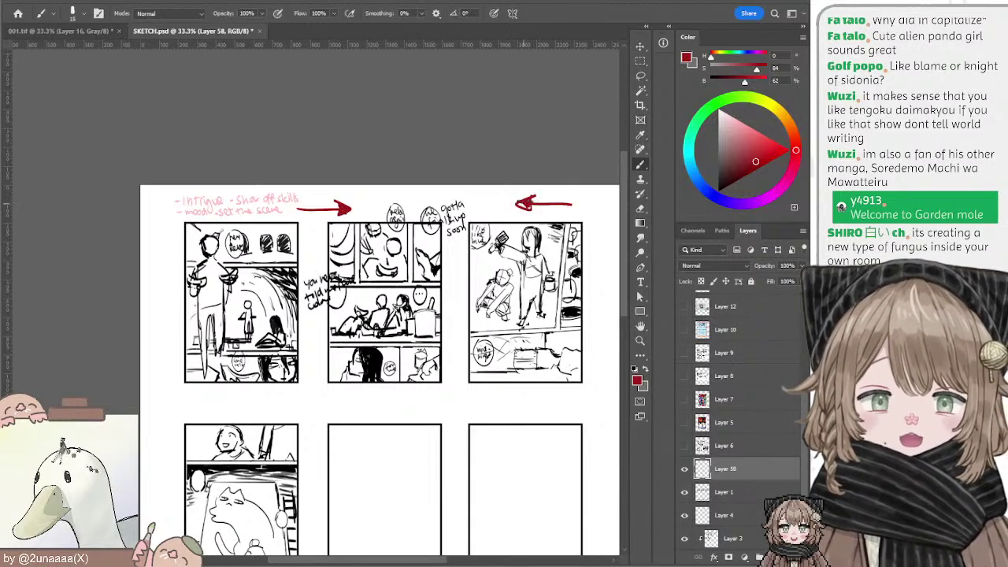
pyautogui.hotkey('ctrl', 'z')
pyautogui.hotkey('ctrl', 'z')
pyautogui.hotkey('ctrl', 'z')
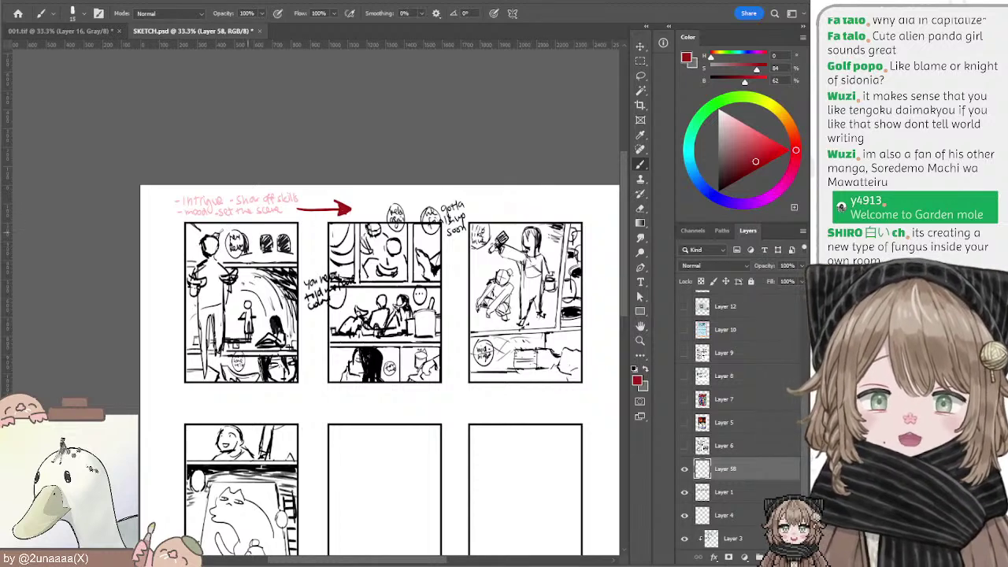
pyautogui.moveTo(240, 230); pyautogui.dragTo(272, 230)
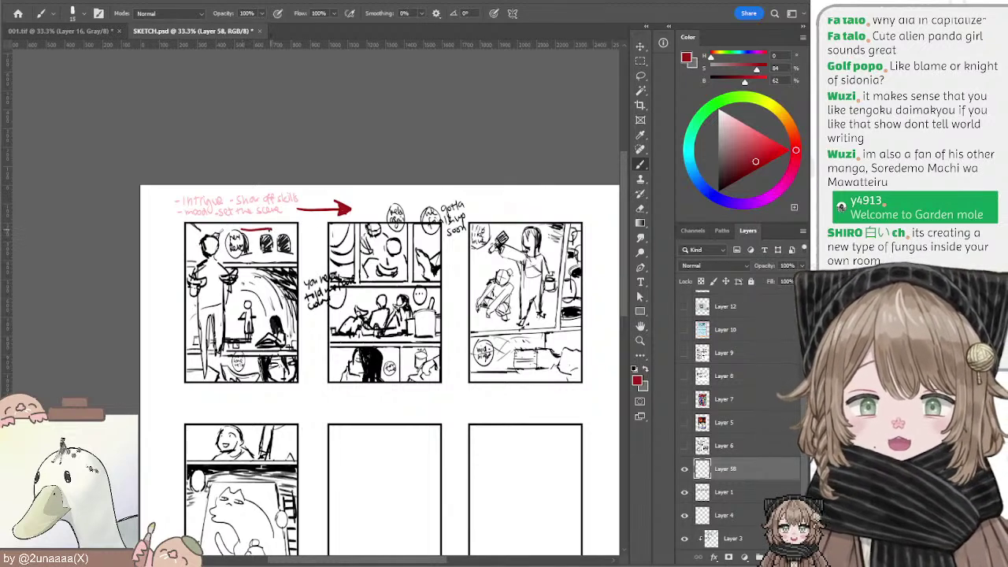
pyautogui.hotkey('ctrl', 'z')
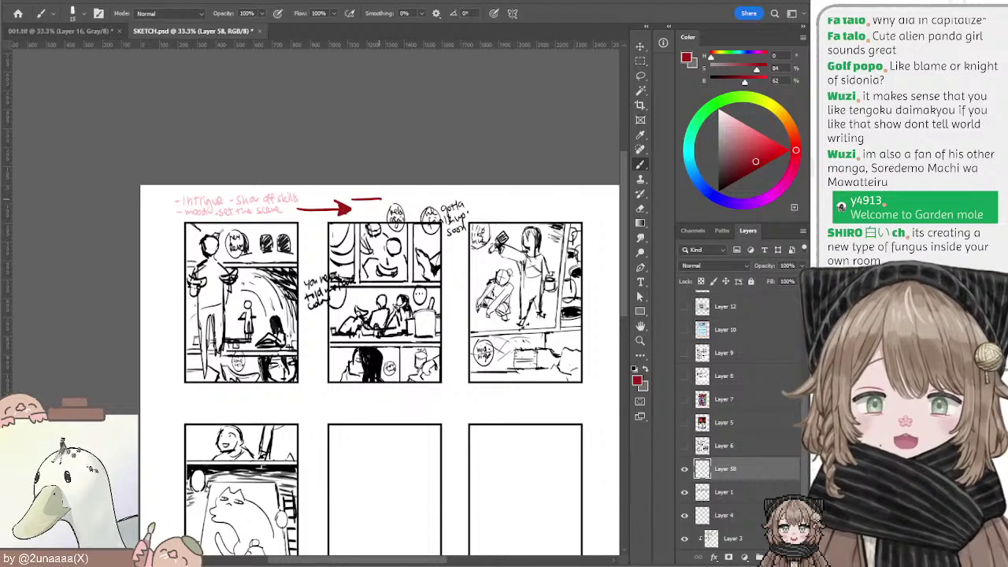
# Step: Draw a red downward arrow in the gap between the second and third thumbnails, undoing and redrawing its strokes
pyautogui.moveTo(458, 249); pyautogui.dragTo(458, 312)
pyautogui.moveTo(447, 289)
pyautogui.mouseDown()
pyautogui.moveTo(457, 311)
pyautogui.moveTo(465, 284)
pyautogui.mouseUp()
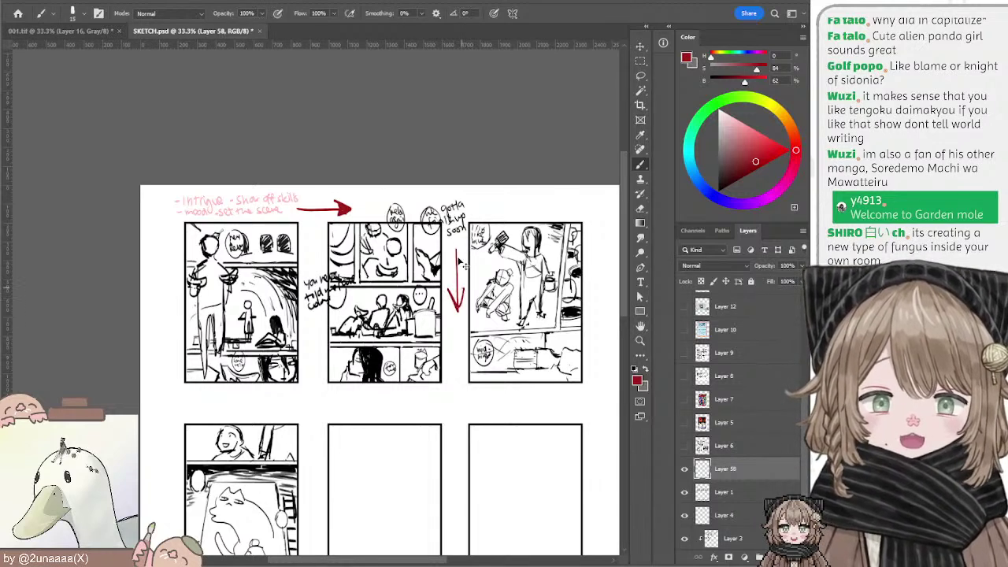
pyautogui.hotkey('ctrl', 'z')
pyautogui.hotkey('ctrl', 'z')
pyautogui.moveTo(459, 248); pyautogui.dragTo(459, 300)
pyautogui.hotkey('ctrl', 'z')
pyautogui.hotkey('ctrl', 'z')
pyautogui.hotkey('ctrl', 'z')
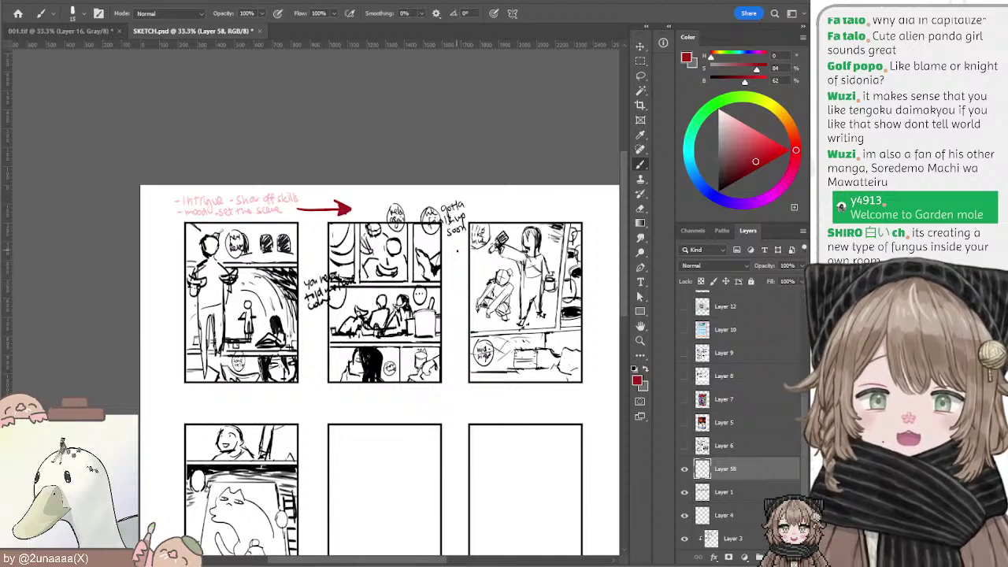
pyautogui.moveTo(457, 244); pyautogui.dragTo(461, 301)
pyautogui.hotkey('ctrl', 'z')
pyautogui.moveTo(459, 245); pyautogui.dragTo(455, 345)
pyautogui.hotkey('ctrl', 'z')
pyautogui.hotkey('ctrl', 'z')
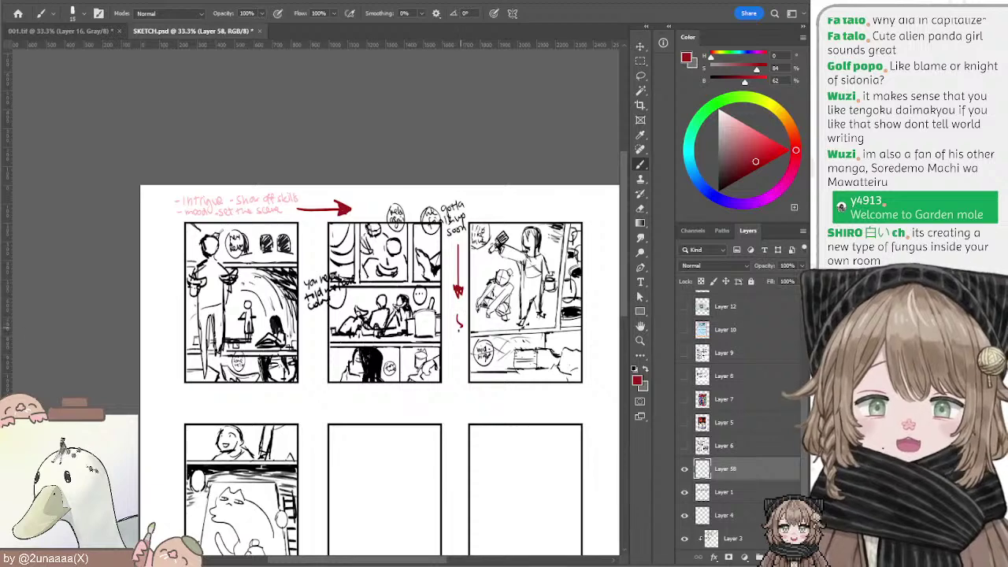
# Step: Add red wavy lines below the downward arrow and under the second thumbnail, plus a right-pointing arrow there
pyautogui.moveTo(459, 316); pyautogui.dragTo(450, 364)
pyautogui.moveTo(384, 397)
pyautogui.mouseDown()
pyautogui.moveTo(435, 395)
pyautogui.moveTo(410, 404)
pyautogui.moveTo(436, 404)
pyautogui.mouseUp()
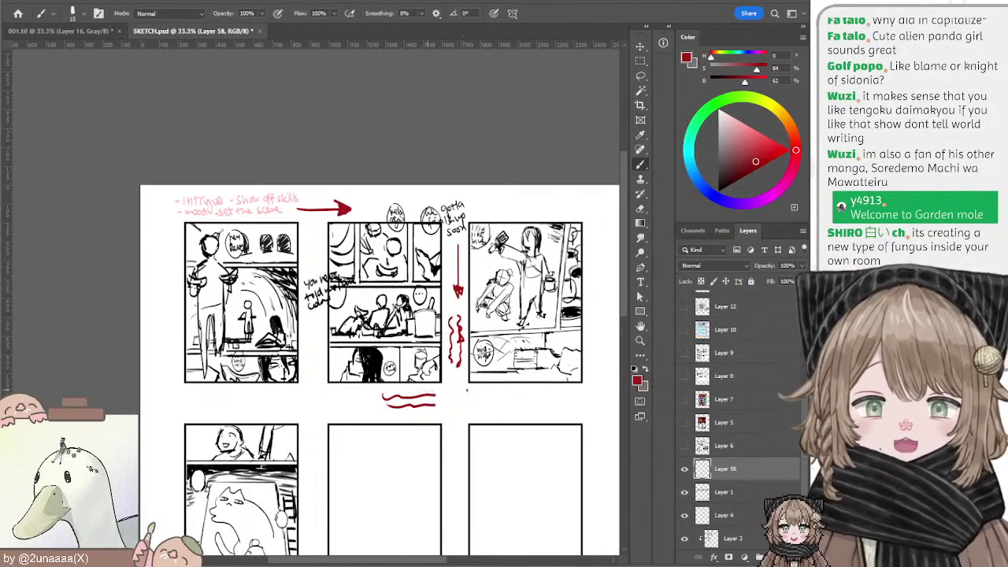
pyautogui.moveTo(417, 391); pyautogui.dragTo(470, 391)
pyautogui.moveTo(459, 383); pyautogui.dragTo(460, 399)
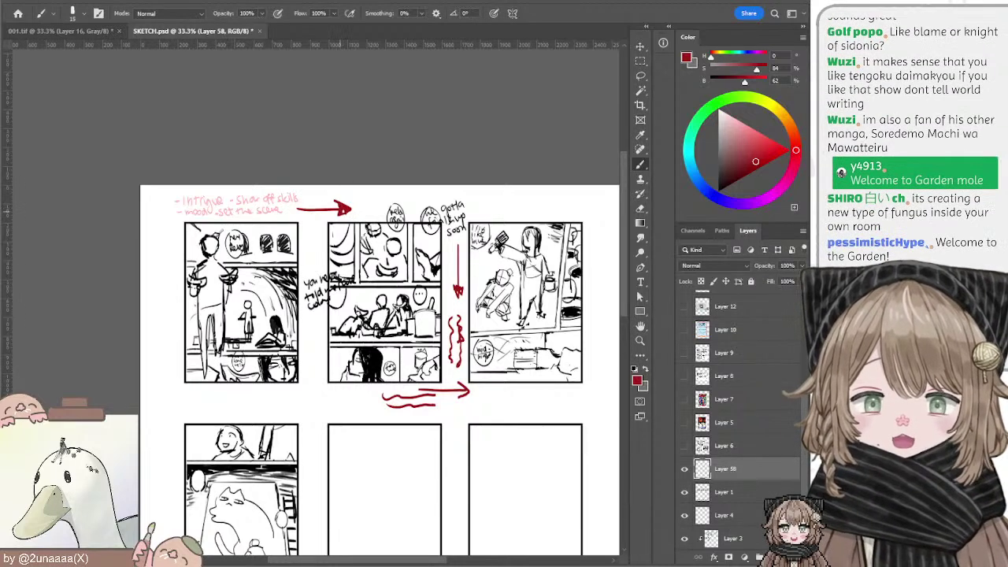
# Step: Erase all the red arrows and wavy lines around the thumbnails on Layer 58
pyautogui.press('e')
pyautogui.moveTo(301, 206)
pyautogui.mouseDown()
pyautogui.moveTo(349, 203)
pyautogui.moveTo(315, 209)
pyautogui.mouseUp()
pyautogui.moveTo(471, 328)
pyautogui.mouseDown()
pyautogui.moveTo(458, 260)
pyautogui.moveTo(460, 369)
pyautogui.moveTo(423, 389)
pyautogui.moveTo(450, 397)
pyautogui.moveTo(401, 405)
pyautogui.mouseUp()
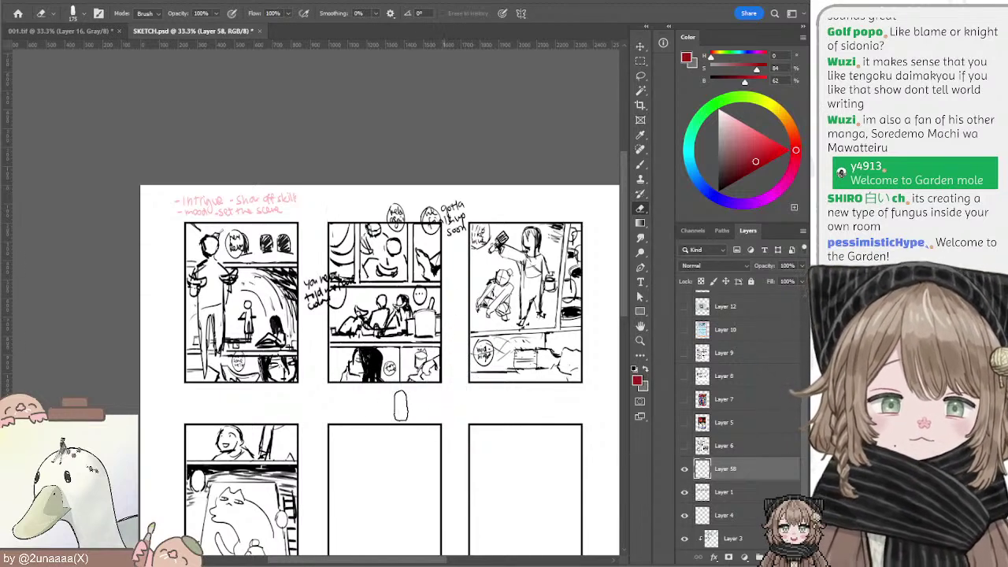
pyautogui.hotkey('ctrl', '+')
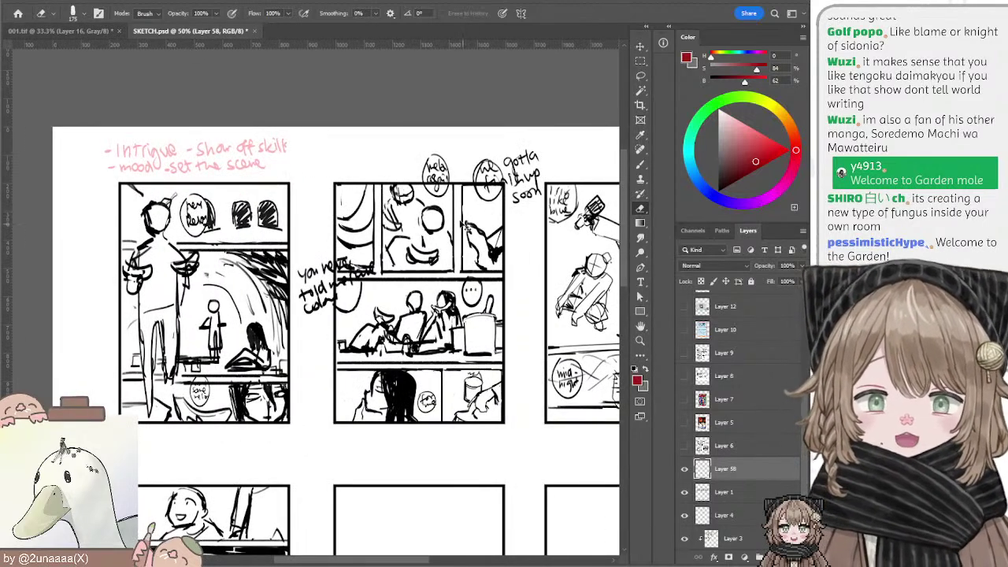
# Step: On Layer 3, thicken the round head outline in the second thumbnail's middle upper panel using the sampled black line colour
pyautogui.keyDown('ctrl'); pyautogui.click(439, 209); pyautogui.keyUp('ctrl')
pyautogui.moveTo(437, 211); pyautogui.dragTo(407, 207)
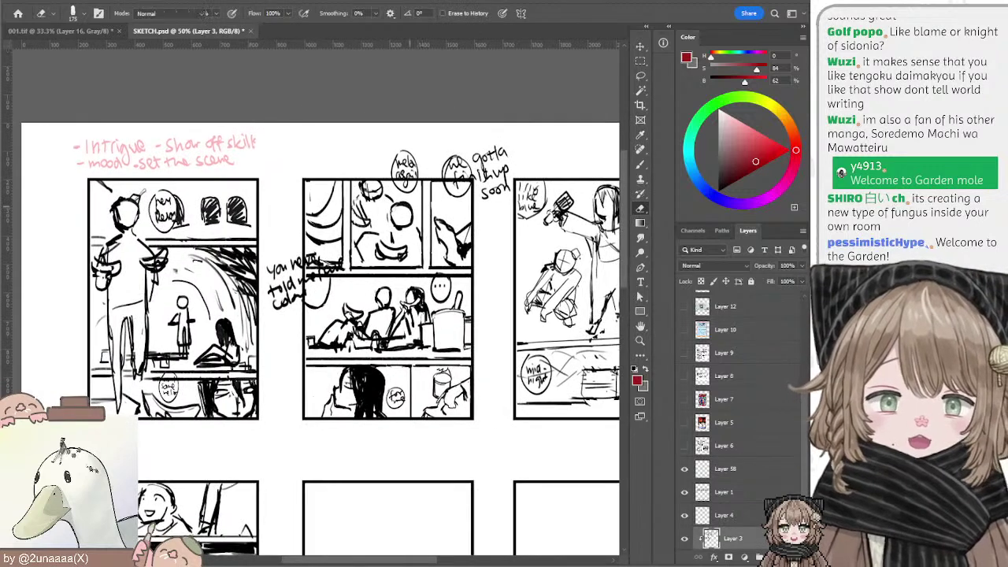
pyautogui.press('b')
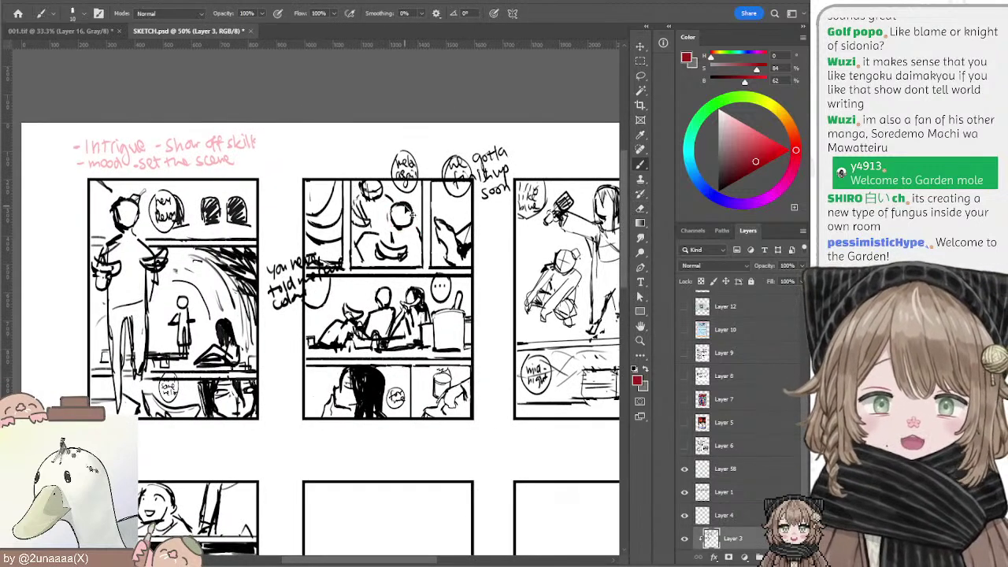
pyautogui.keyDown('alt'); pyautogui.click(405, 203); pyautogui.keyUp('alt')
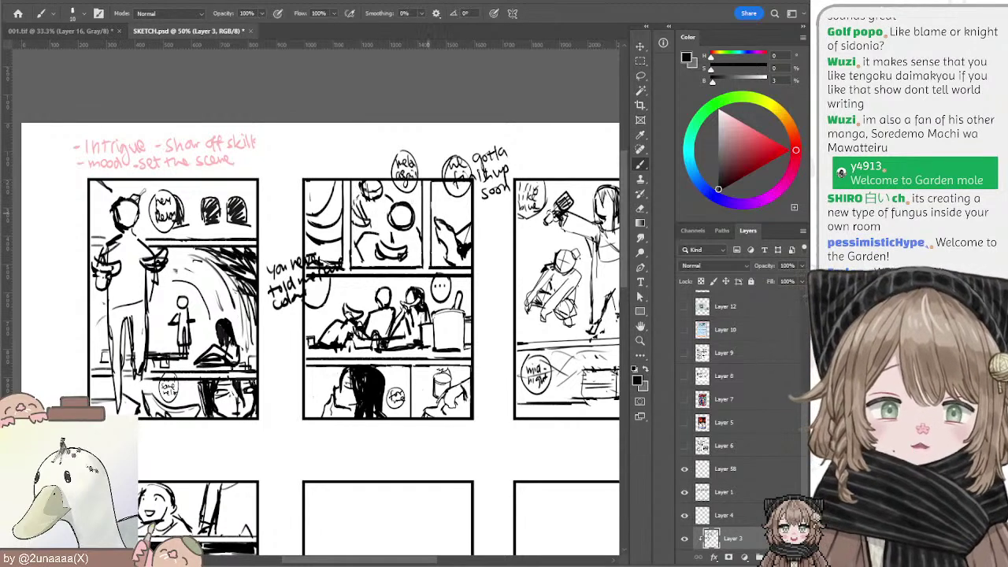
# Step: Divide the empty thumbnail below with a double horizontal gutter and a double vertical gutter splitting its upper strip into two panels
pyautogui.moveTo(436, 236); pyautogui.dragTo(476, 219)
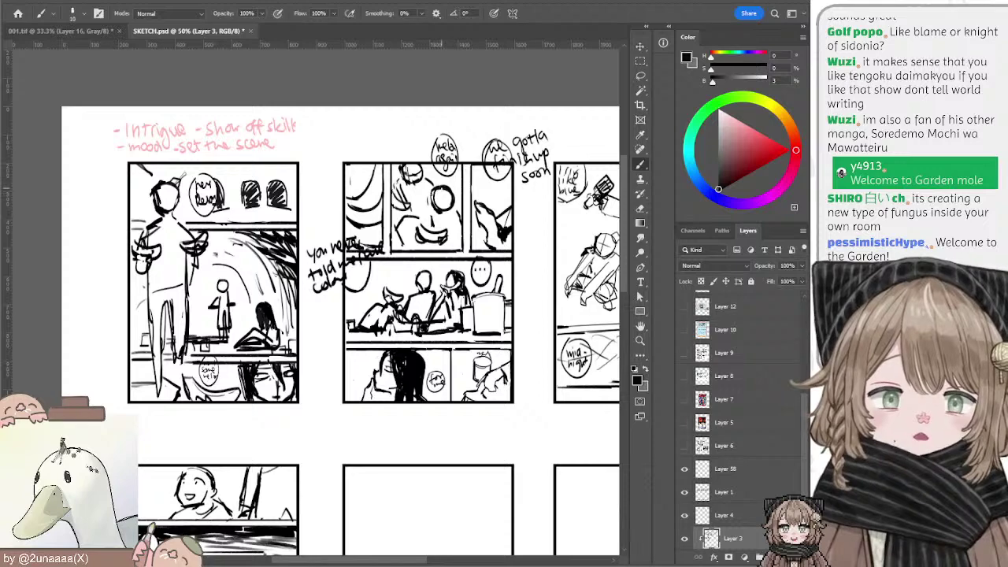
pyautogui.scroll(-6, 442, 197)
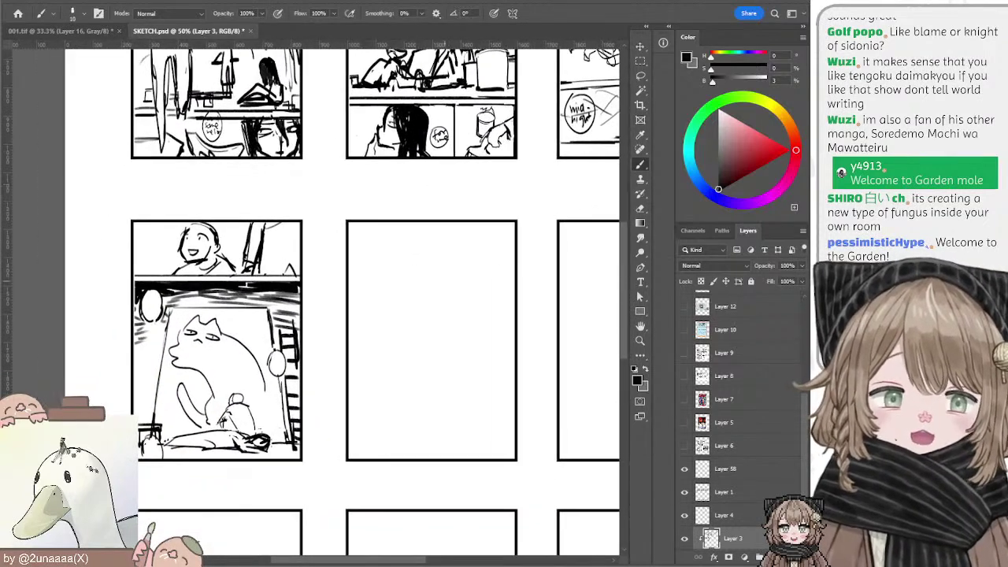
pyautogui.moveTo(347, 299); pyautogui.dragTo(535, 298)
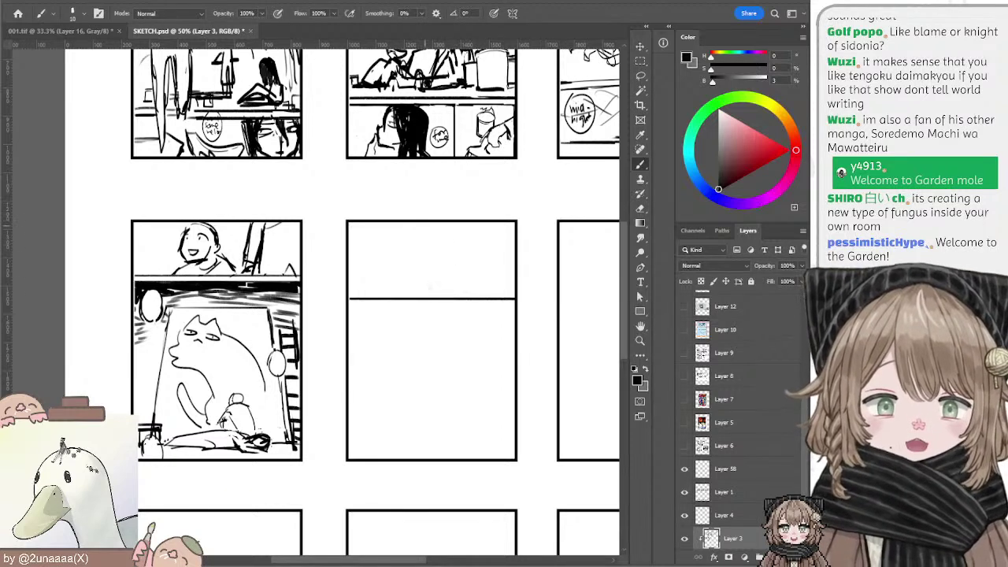
pyautogui.moveTo(425, 222)
pyautogui.mouseDown()
pyautogui.moveTo(426, 297)
pyautogui.moveTo(396, 232)
pyautogui.moveTo(415, 296)
pyautogui.mouseUp()
pyautogui.keyDown('shift'); pyautogui.click(516, 303); pyautogui.keyUp('shift')
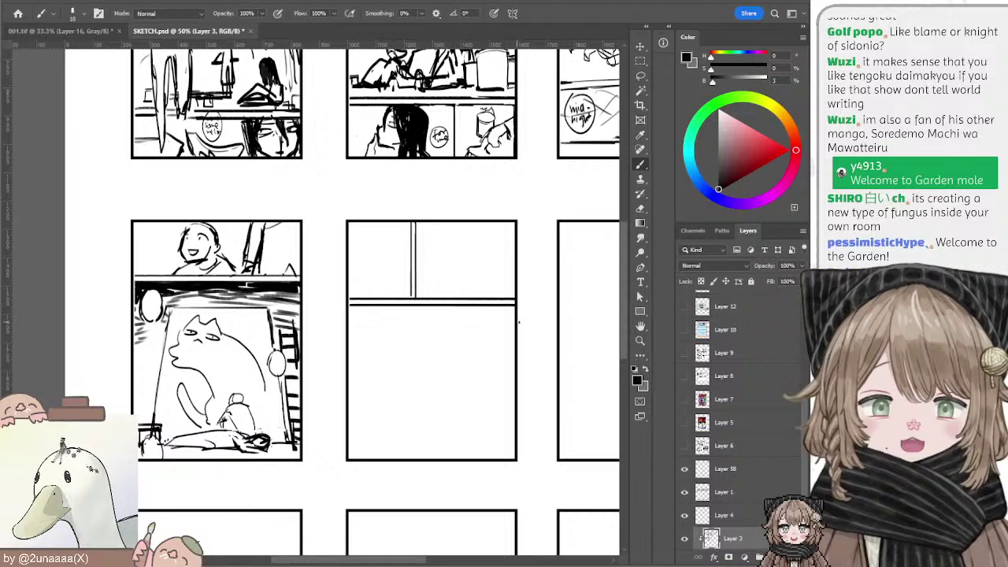
# Step: Sketch two round heads above a table with a central leg in the new wider upper panel, undoing stray strokes
pyautogui.moveTo(453, 232)
pyautogui.mouseDown()
pyautogui.moveTo(439, 246)
pyautogui.moveTo(443, 235)
pyautogui.moveTo(497, 239)
pyautogui.mouseUp()
pyautogui.hotkey('ctrl', 'z')
pyautogui.hotkey('ctrl', 'z')
pyautogui.hotkey('ctrl', 'z')
pyautogui.moveTo(490, 236)
pyautogui.mouseDown()
pyautogui.moveTo(501, 257)
pyautogui.moveTo(489, 235)
pyautogui.mouseUp()
pyautogui.moveTo(432, 279)
pyautogui.mouseDown()
pyautogui.moveTo(504, 279)
pyautogui.moveTo(464, 300)
pyautogui.mouseUp()
pyautogui.hotkey('ctrl', 'z')
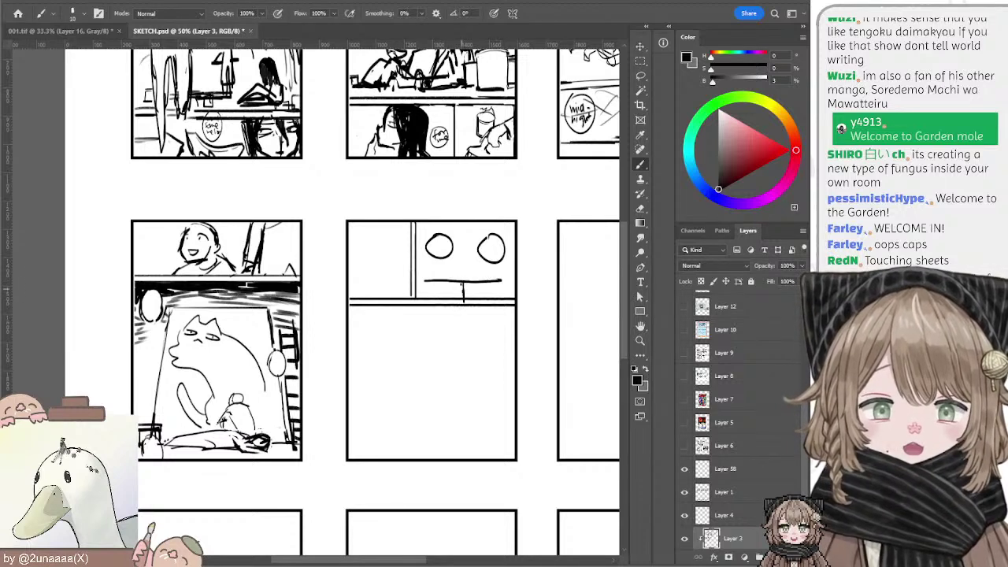
pyautogui.hotkey('ctrl', 'z')
# Step: Add an arm beside the outer head and a third head between the first two, undoing an extra circle below
pyautogui.moveTo(495, 264); pyautogui.dragTo(504, 287)
pyautogui.moveTo(501, 256); pyautogui.dragTo(514, 263)
pyautogui.moveTo(464, 230)
pyautogui.mouseDown()
pyautogui.moveTo(472, 223)
pyautogui.moveTo(457, 253)
pyautogui.mouseUp()
pyautogui.hotkey('ctrl', 'z')
pyautogui.hotkey('ctrl', 'z')
pyautogui.hotkey('ctrl', 'z')
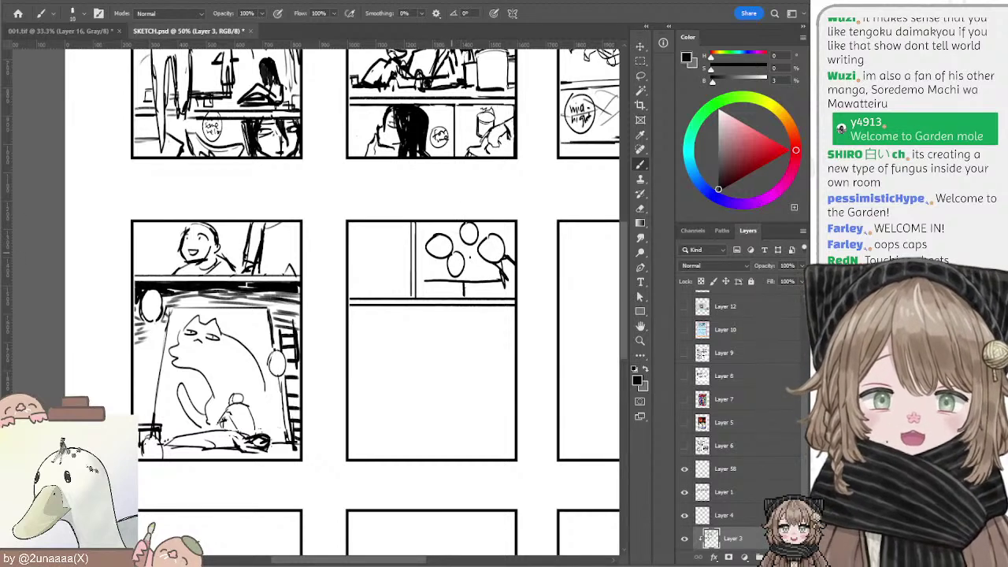
pyautogui.hotkey('ctrl', 'z')
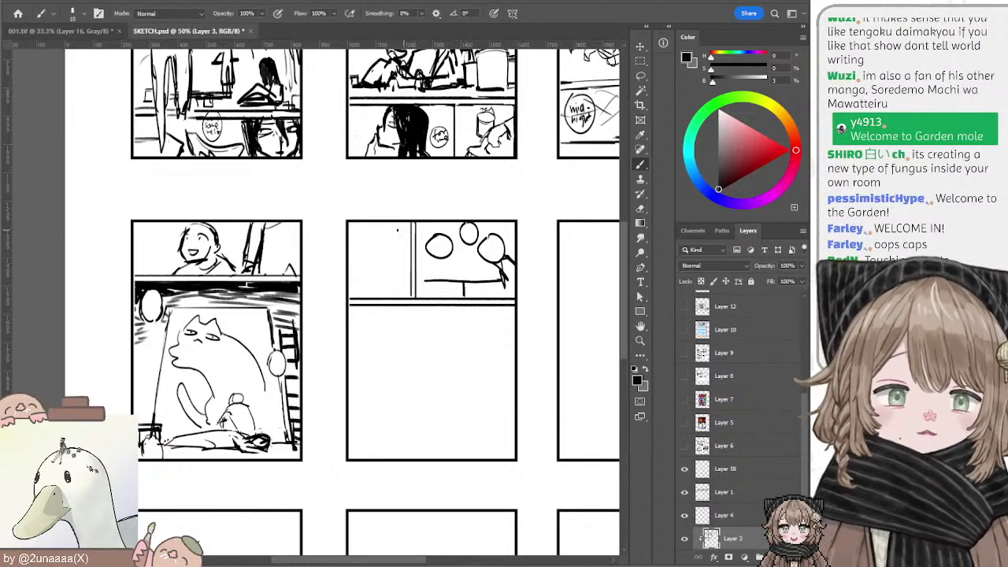
# Step: Erase the bit of horizontal panel line where the vertical gutter meets it, opening the gutters into each other
pyautogui.press('e')
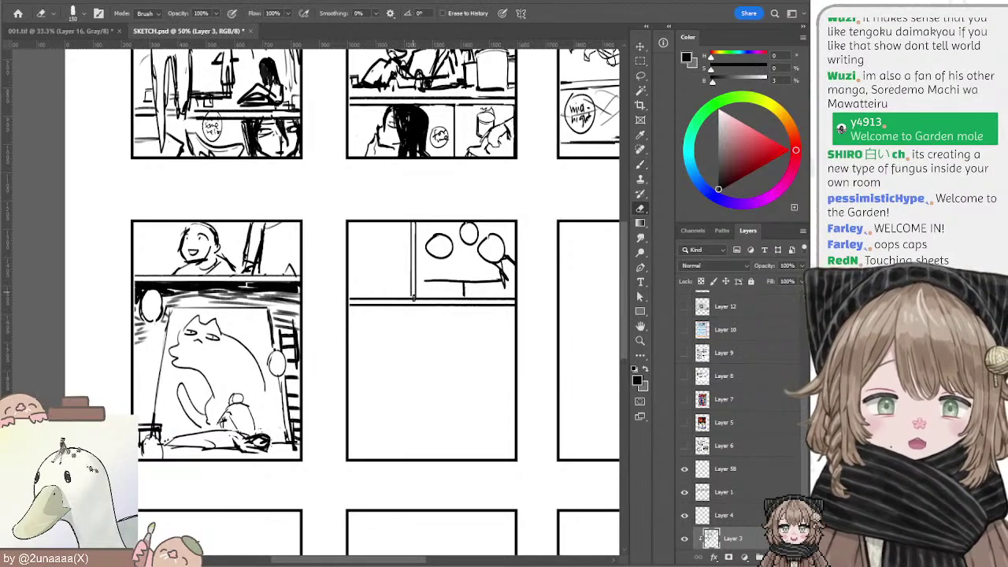
pyautogui.moveTo(404, 198)
pyautogui.mouseDown()
pyautogui.moveTo(415, 367)
pyautogui.moveTo(407, 174)
pyautogui.mouseUp()
pyautogui.press('b')
# Step: Try a slanted double gutter down the thumbnail's empty lower area, redrawing both lines until they run parallel
pyautogui.moveTo(420, 325); pyautogui.dragTo(415, 345)
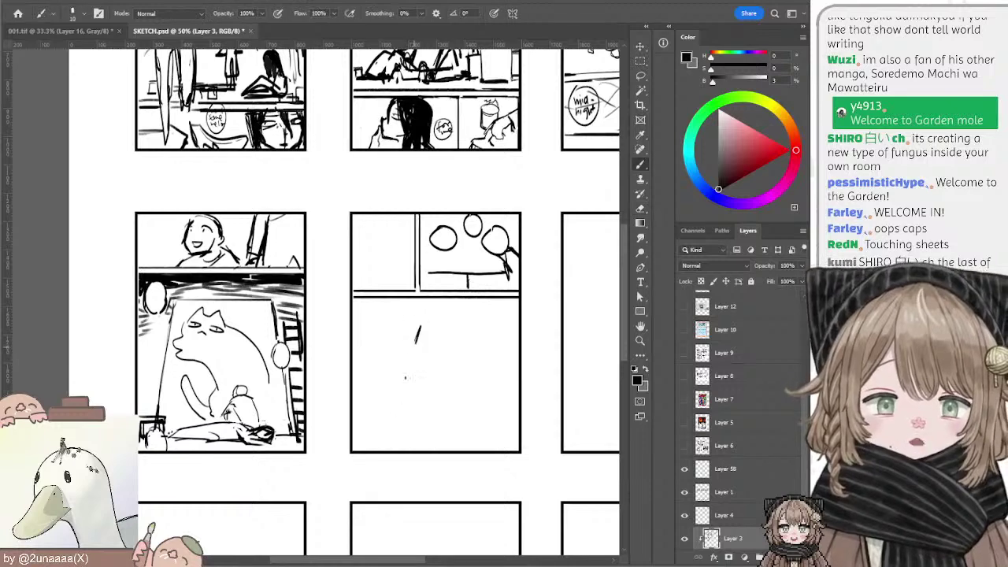
pyautogui.moveTo(405, 378); pyautogui.dragTo(398, 430)
pyautogui.hotkey('ctrl', 'z')
pyautogui.moveTo(426, 319); pyautogui.dragTo(398, 433)
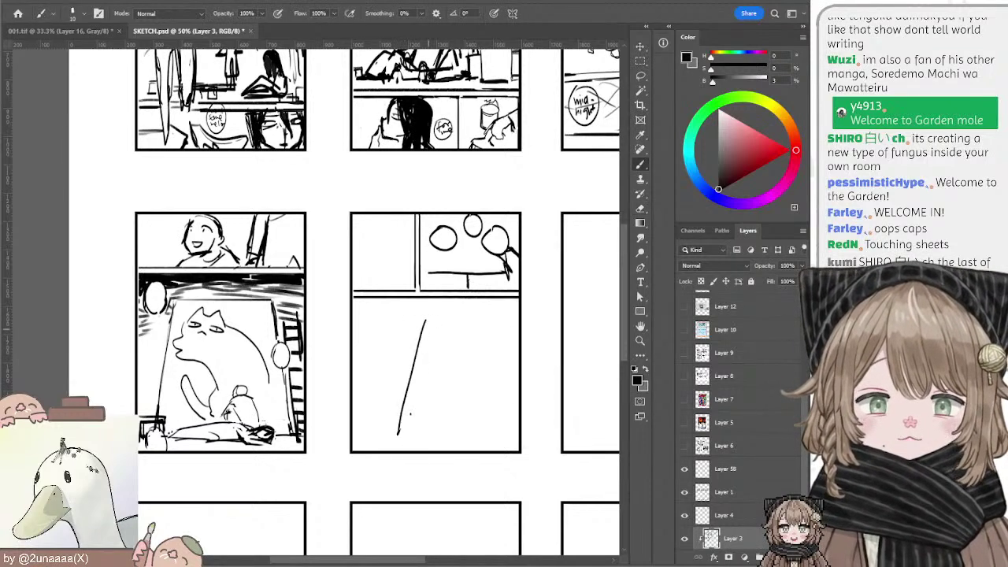
pyautogui.moveTo(430, 322); pyautogui.dragTo(406, 443)
pyautogui.hotkey('ctrl', 'z')
pyautogui.moveTo(430, 322); pyautogui.dragTo(410, 418)
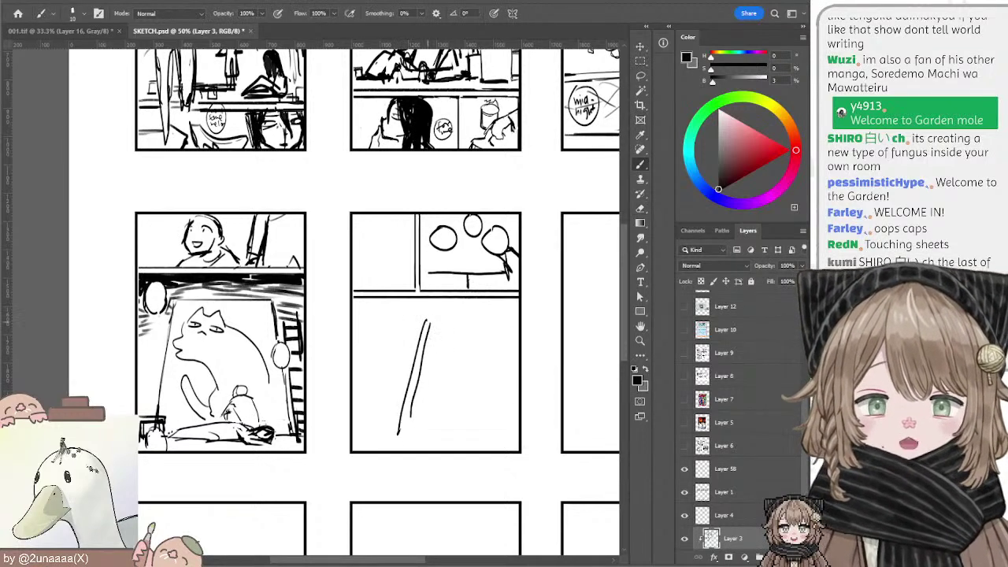
# Step: Try horizontal upper and lower borders on both sides of the slanted gutter, with the two lower edges at staggered heights
pyautogui.moveTo(427, 319); pyautogui.dragTo(353, 319)
pyautogui.moveTo(430, 320); pyautogui.dragTo(513, 321)
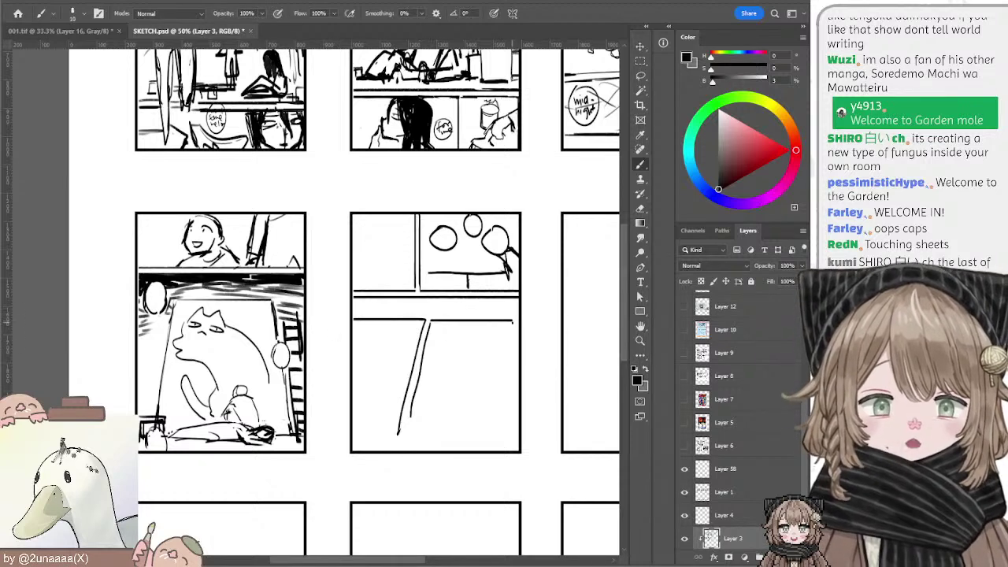
pyautogui.moveTo(410, 423); pyautogui.dragTo(518, 421)
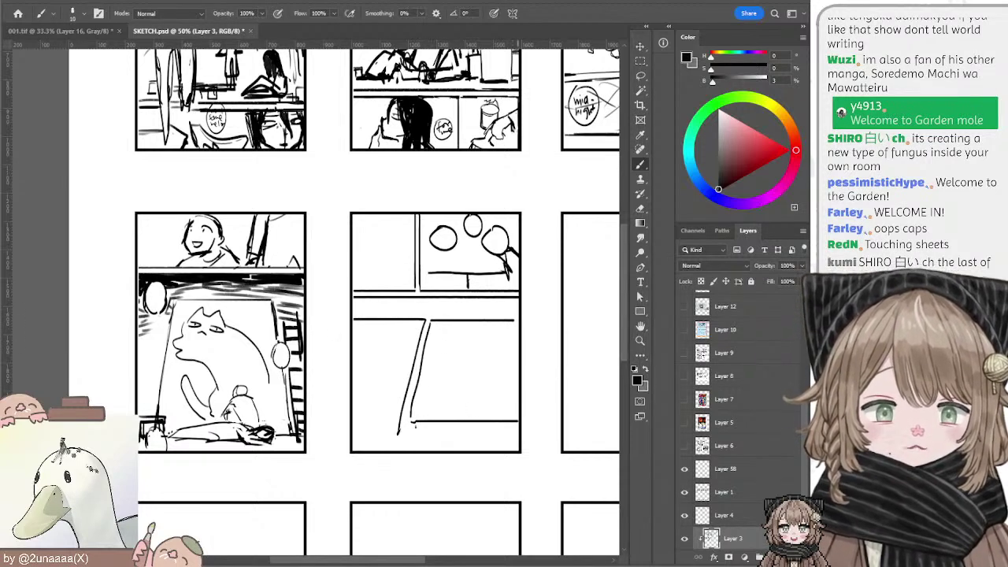
pyautogui.moveTo(400, 434); pyautogui.dragTo(353, 434)
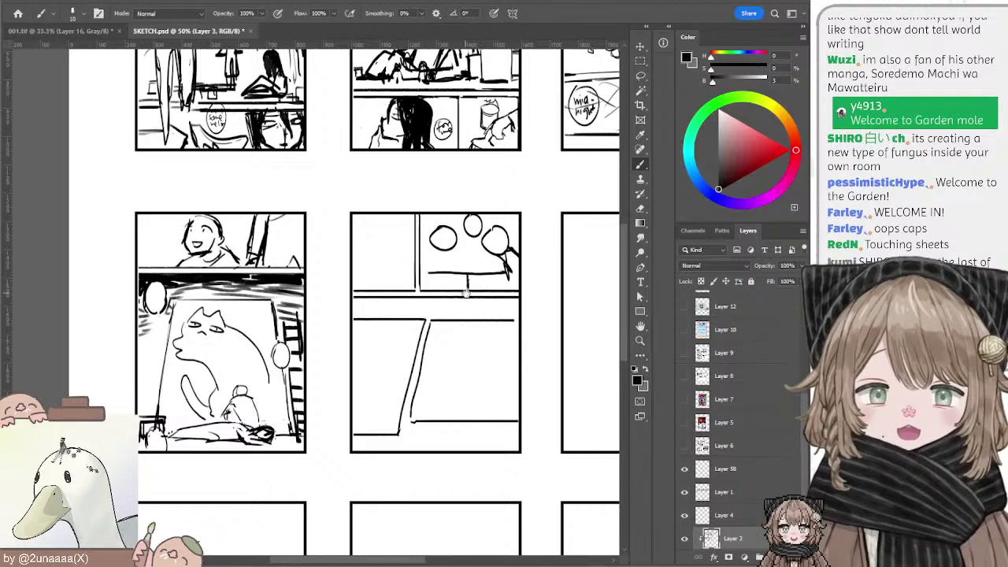
# Step: Erase the slanted gutter and its staggered panel borders from the thumbnail's lower area
pyautogui.moveTo(421, 258); pyautogui.dragTo(442, 326)
pyautogui.press('e')
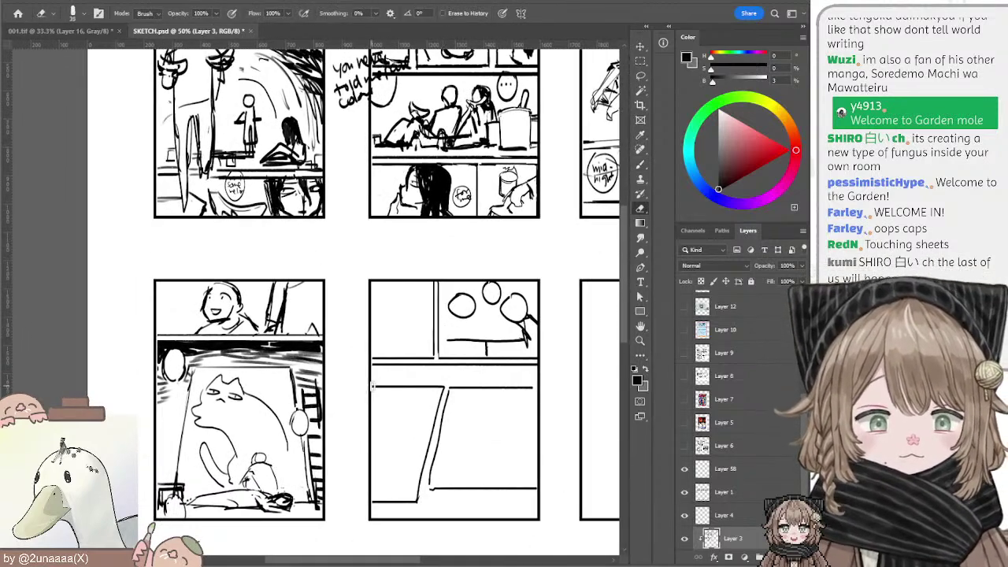
pyautogui.moveTo(372, 386); pyautogui.dragTo(539, 386)
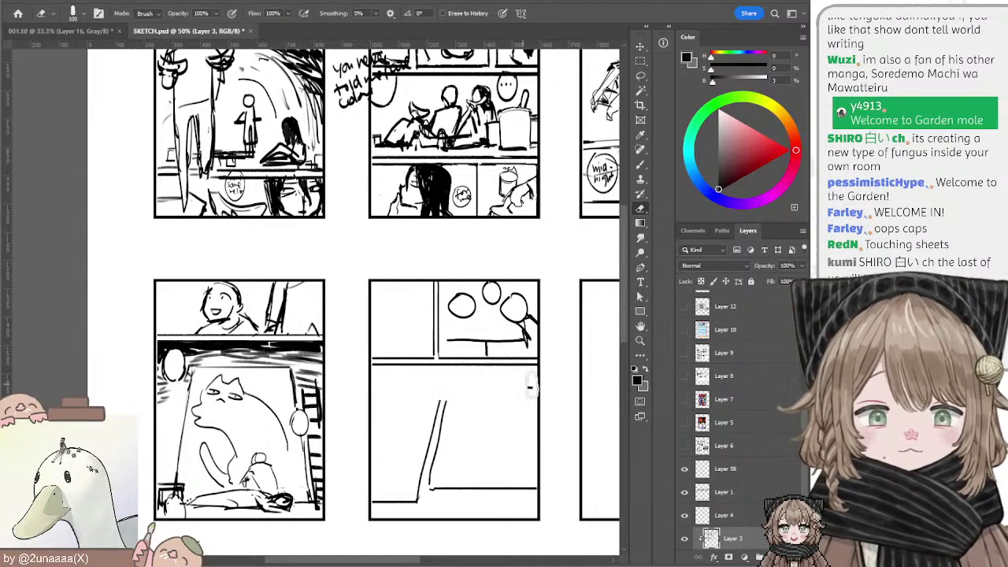
pyautogui.moveTo(447, 392)
pyautogui.mouseDown()
pyautogui.moveTo(542, 391)
pyautogui.moveTo(445, 416)
pyautogui.moveTo(421, 472)
pyautogui.moveTo(394, 494)
pyautogui.moveTo(399, 502)
pyautogui.moveTo(433, 467)
pyautogui.moveTo(477, 490)
pyautogui.moveTo(541, 487)
pyautogui.mouseUp()
# Step: Switch to 001.tif and fill in the long-haired girl's hair in the top middle panel with sampled black on Layer 16
pyautogui.moveTo(290, 165); pyautogui.dragTo(311, 304)
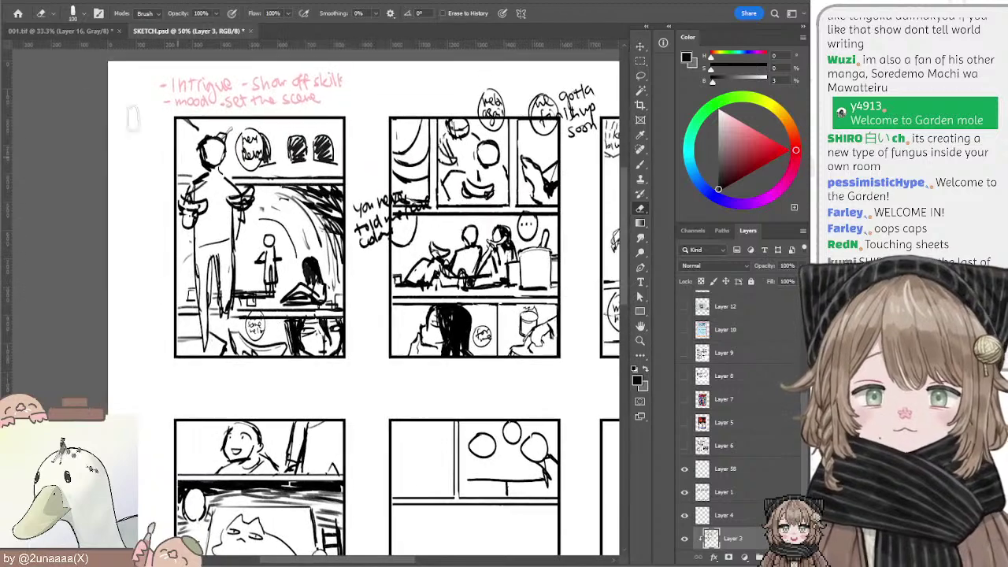
pyautogui.click(74, 31)
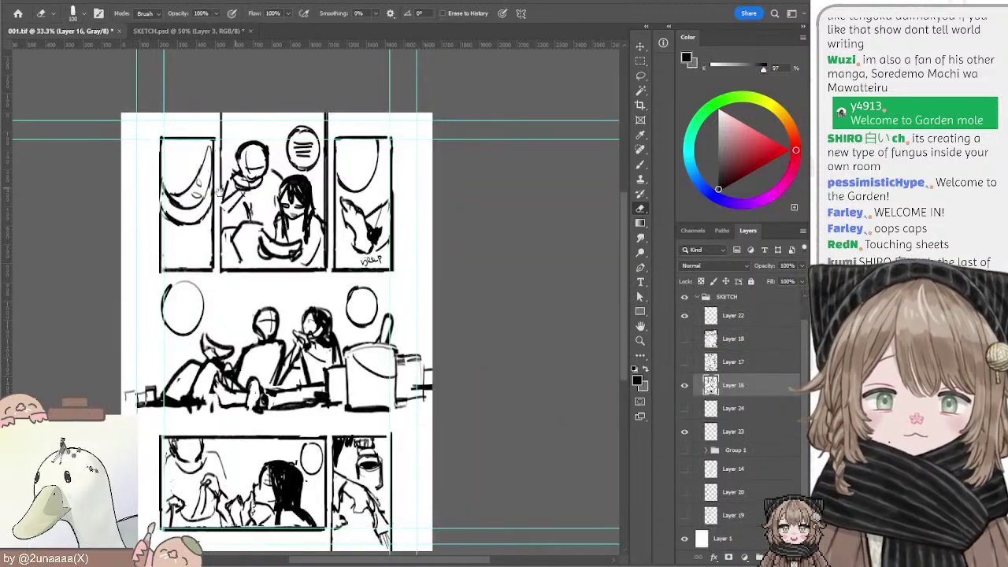
pyautogui.moveTo(219, 193); pyautogui.dragTo(248, 173)
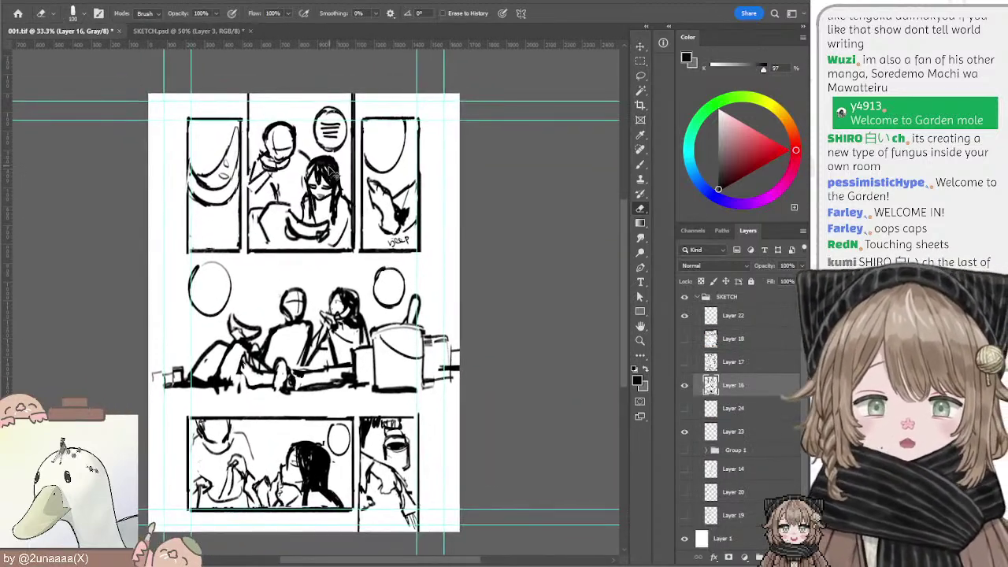
pyautogui.press('b')
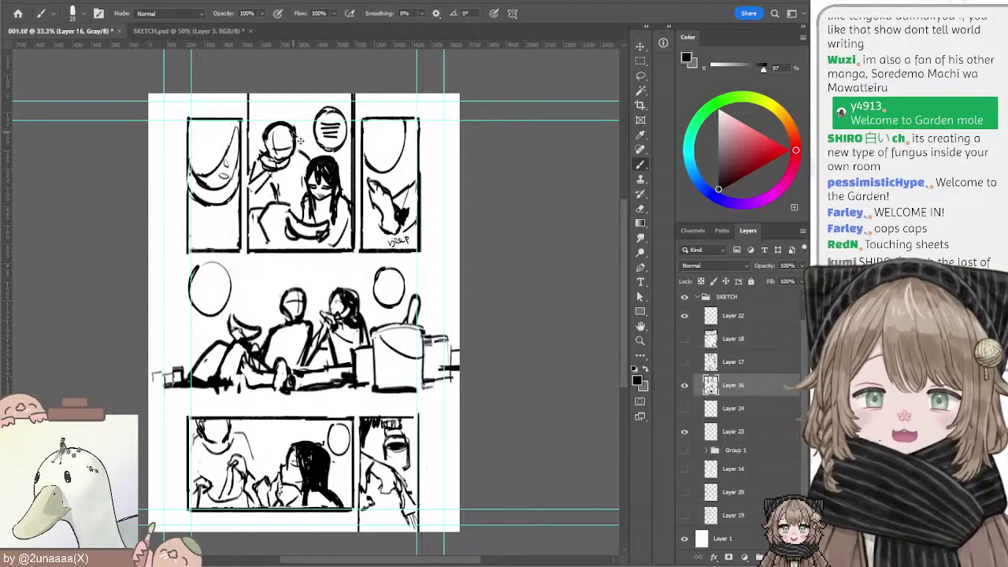
pyautogui.press('e')
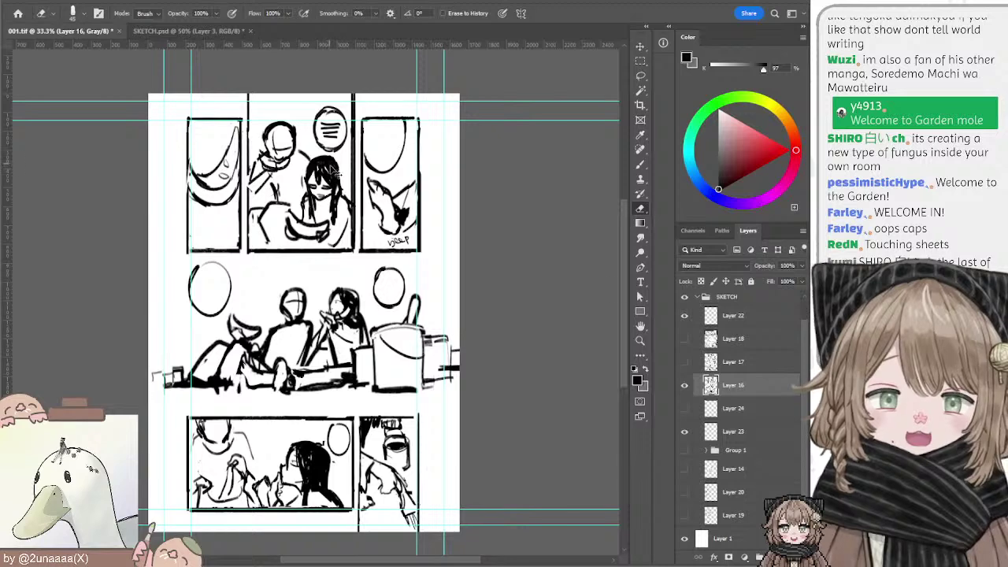
pyautogui.press('b')
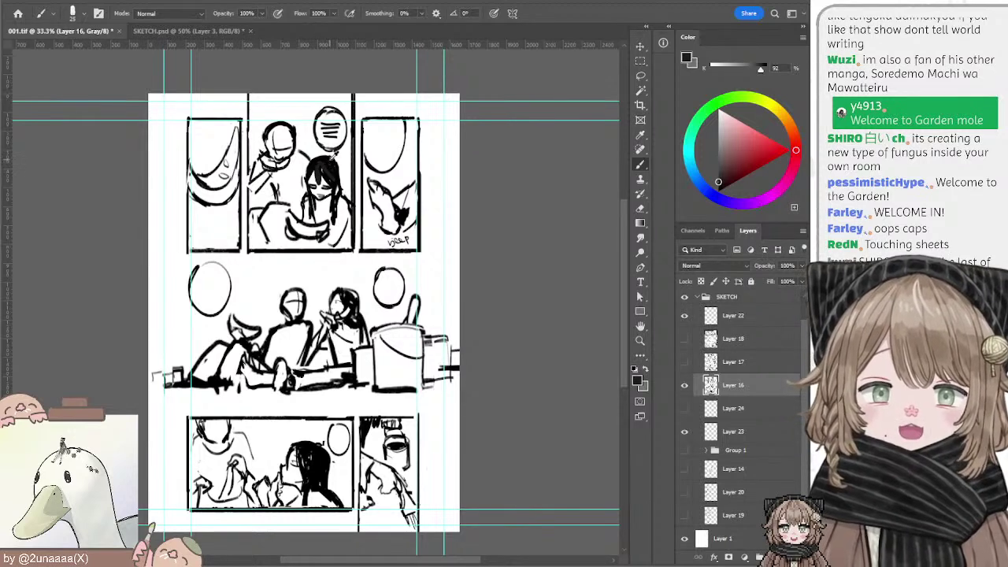
pyautogui.keyDown('alt'); pyautogui.click(330, 160); pyautogui.keyUp('alt')
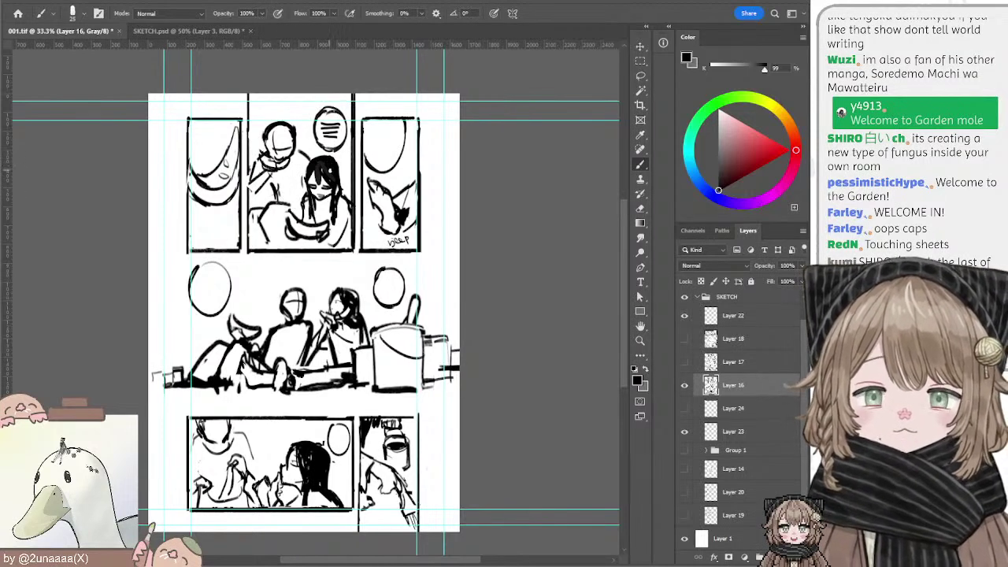
pyautogui.keyDown('alt'); pyautogui.click(325, 166); pyautogui.keyUp('alt')
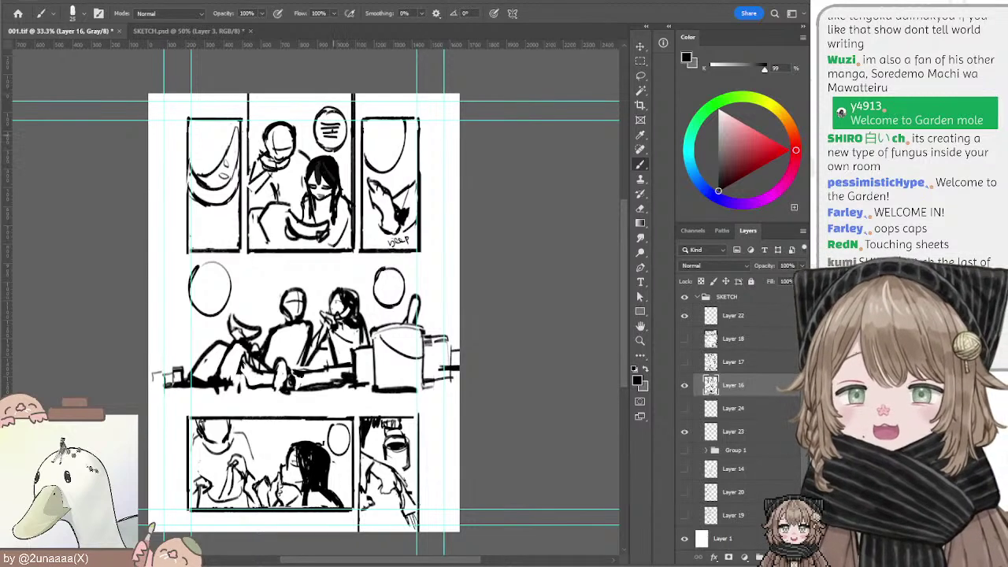
# Step: Select the speech bubble above the long-haired girl with a freehand Lasso outline
pyautogui.press('l')
pyautogui.moveTo(325, 157)
pyautogui.mouseDown()
pyautogui.moveTo(313, 110)
pyautogui.moveTo(338, 100)
pyautogui.moveTo(352, 118)
pyautogui.moveTo(354, 157)
pyautogui.moveTo(324, 160)
pyautogui.mouseUp()
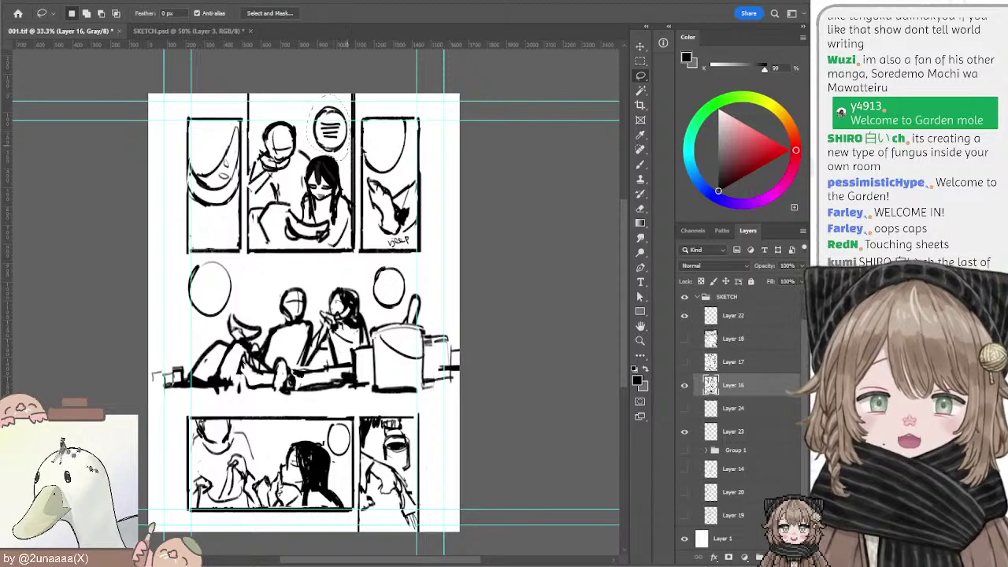
pyautogui.moveTo(406, 186)
pyautogui.mouseDown()
pyautogui.moveTo(377, 183)
pyautogui.moveTo(391, 179)
pyautogui.mouseUp()
# Step: Fill and round out the dark shape beside the hand in the top-row end panel, using sampled black and a 30-pixel brush
pyautogui.press('b')
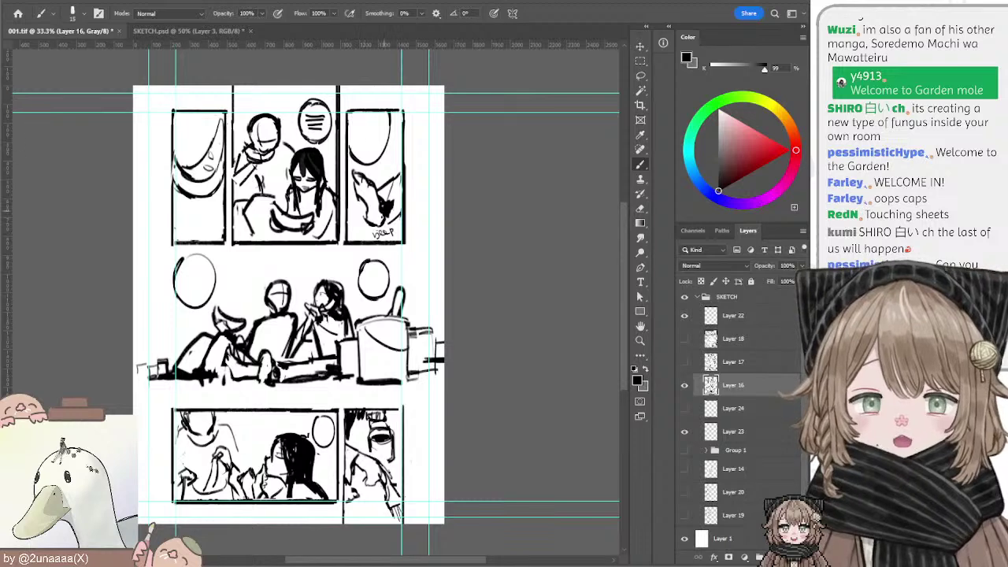
pyautogui.moveTo(384, 212)
pyautogui.mouseDown()
pyautogui.moveTo(369, 200)
pyautogui.moveTo(382, 218)
pyautogui.mouseUp()
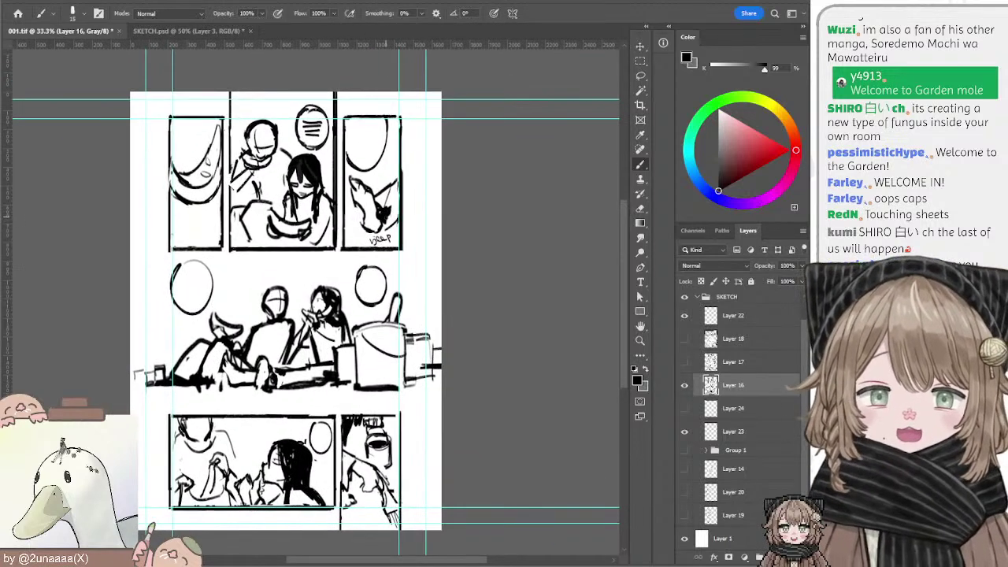
pyautogui.keyDown('alt'); pyautogui.click(383, 213); pyautogui.keyUp('alt')
pyautogui.press(']')
pyautogui.press(']')
pyautogui.press(']')
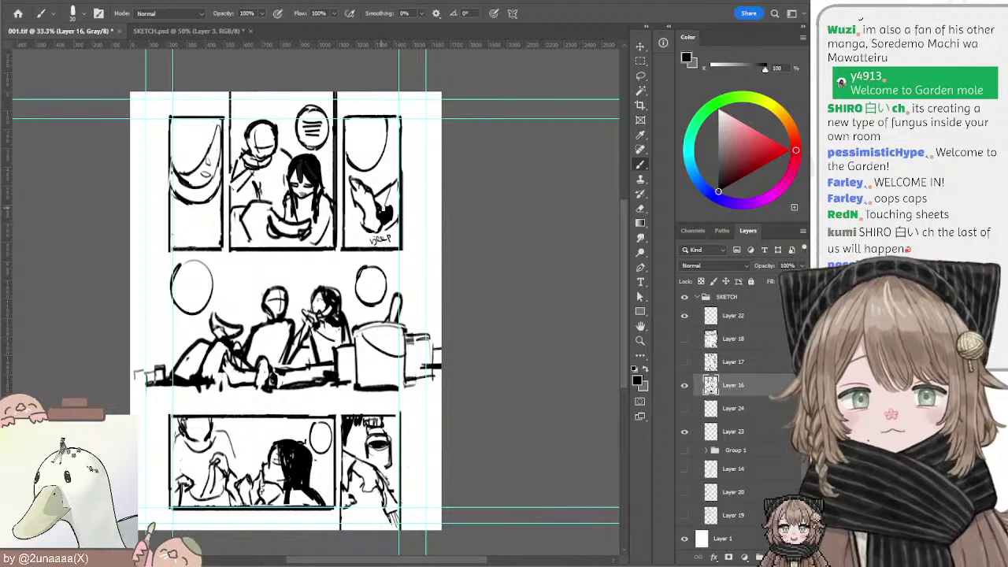
# Step: Refine the hand and the dark shape in the top-row end panel, alternating a 30-pixel eraser with a 15-pixel brush
pyautogui.press('e')
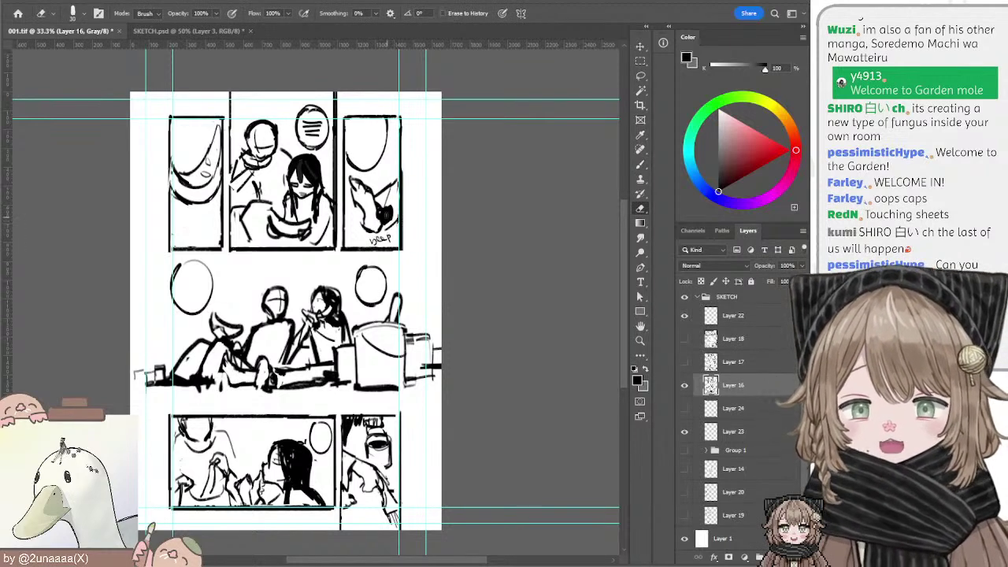
pyautogui.press('b')
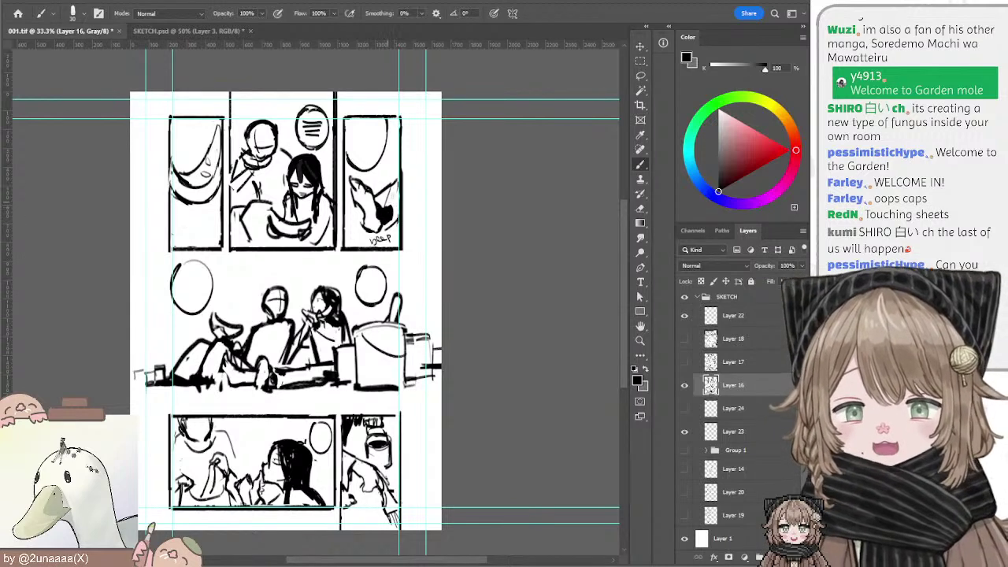
pyautogui.press('e')
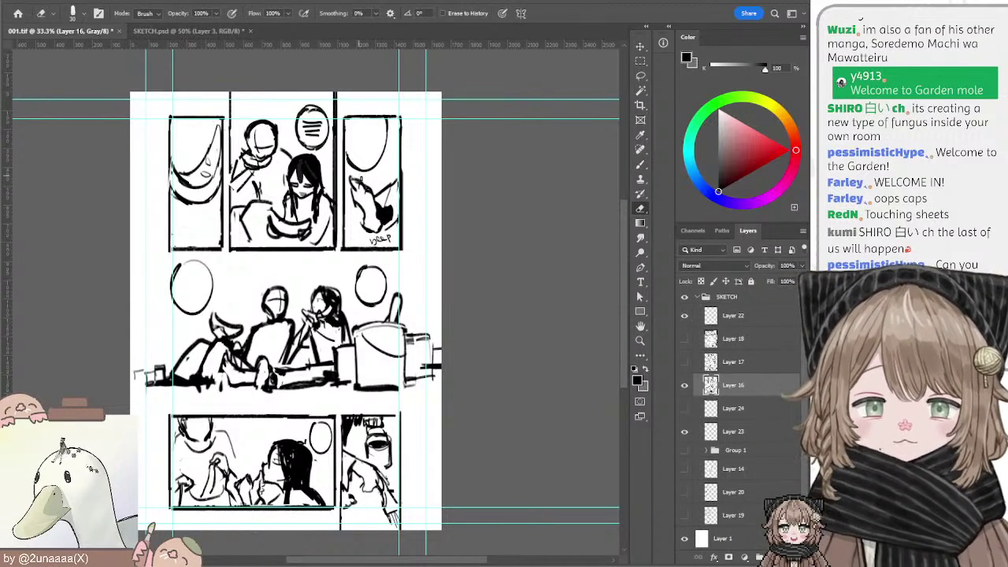
pyautogui.press('b')
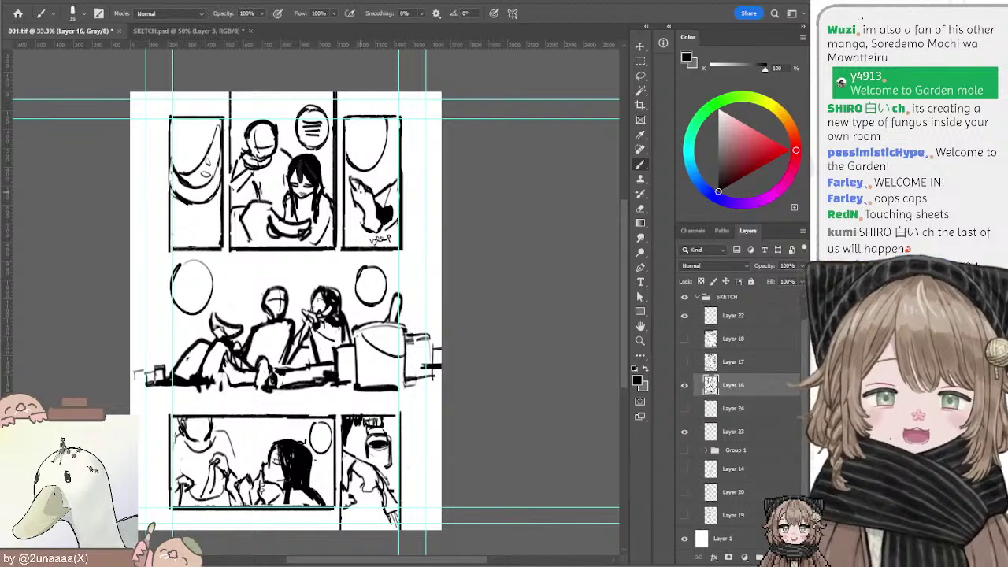
pyautogui.moveTo(384, 193); pyautogui.dragTo(384, 183)
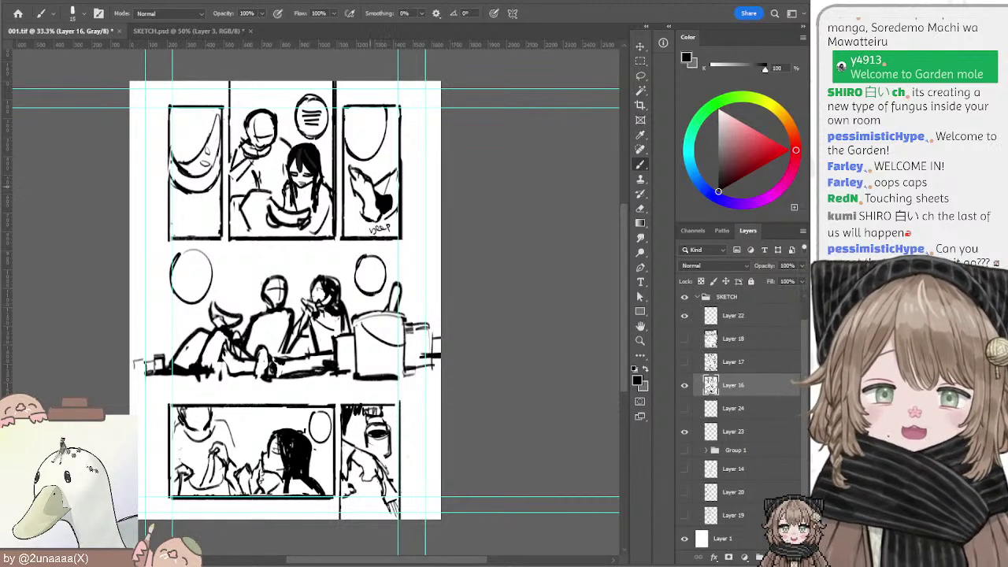
pyautogui.press('e')
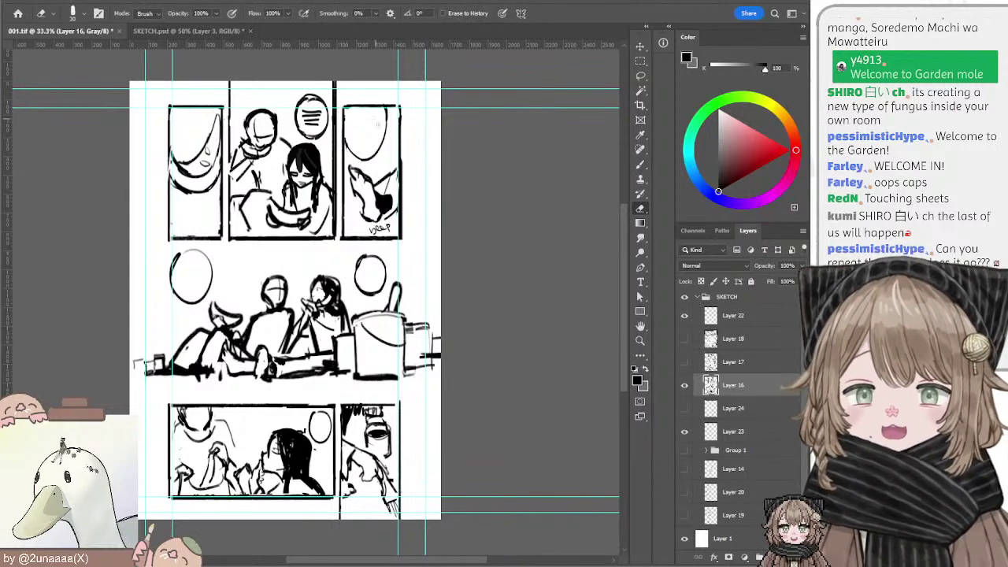
pyautogui.press('b')
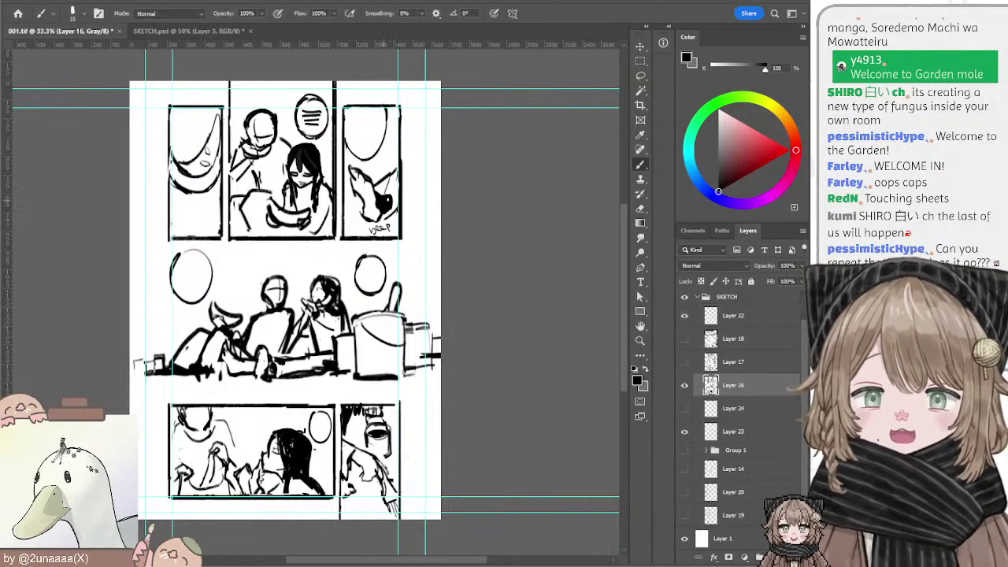
pyautogui.press('e')
pyautogui.moveTo(377, 189); pyautogui.dragTo(386, 207)
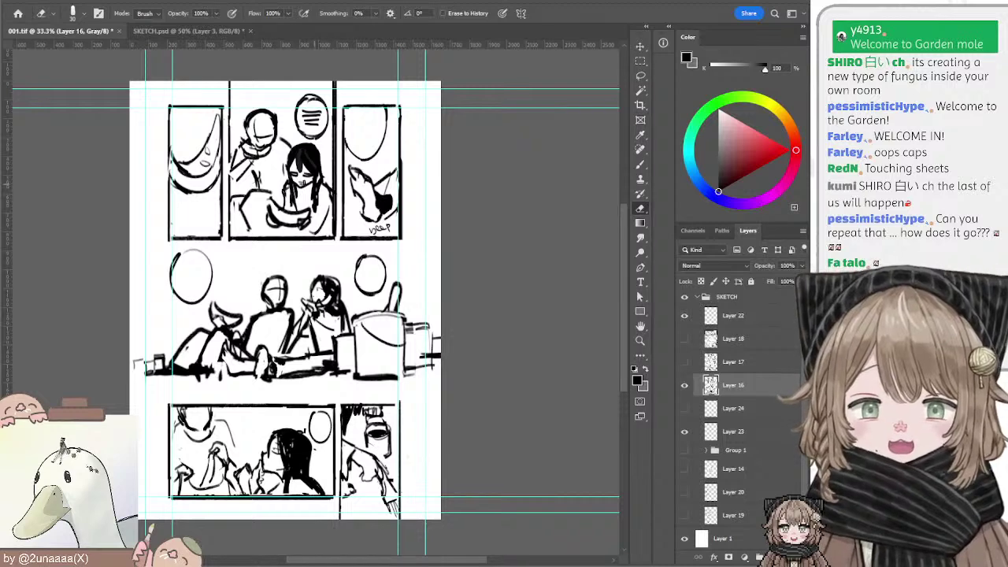
pyautogui.hotkey('ctrl', 'z')
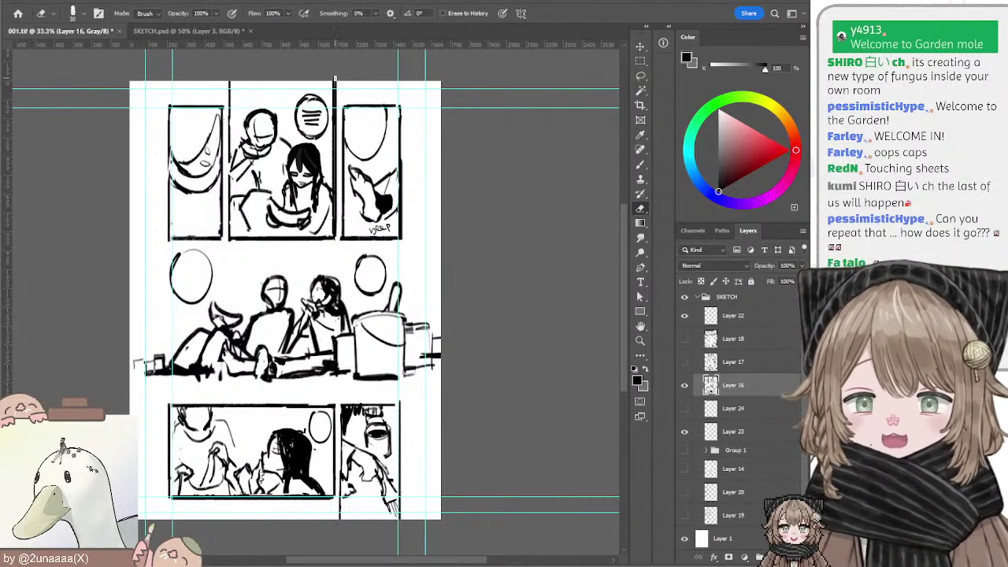
# Step: Thin the thick border line between the top middle panel and the end panel with the eraser
pyautogui.moveTo(334, 79)
pyautogui.mouseDown()
pyautogui.moveTo(333, 217)
pyautogui.moveTo(336, 69)
pyautogui.moveTo(334, 226)
pyautogui.mouseUp()
pyautogui.hotkey('ctrl', 'z')
pyautogui.hotkey('ctrl', 'z')
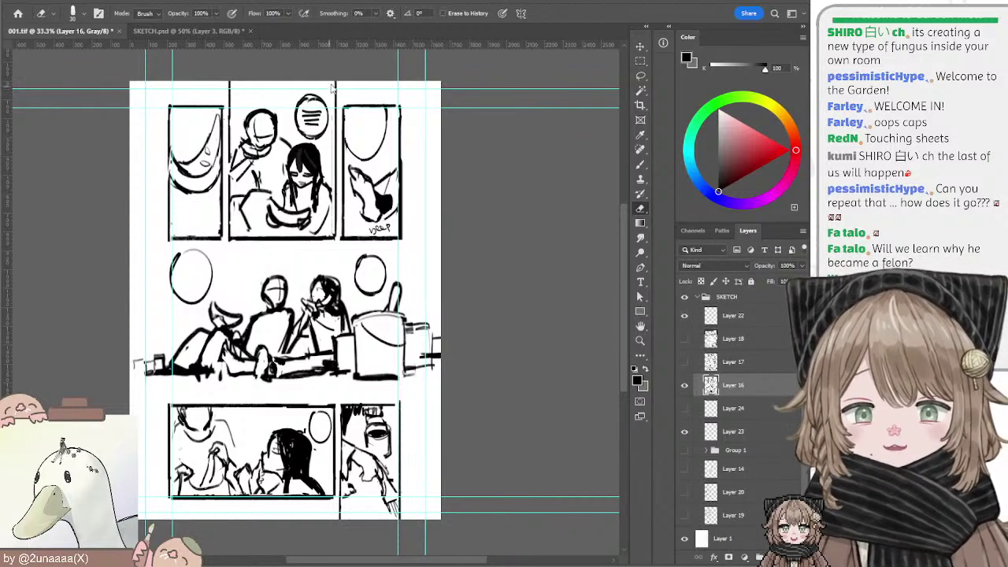
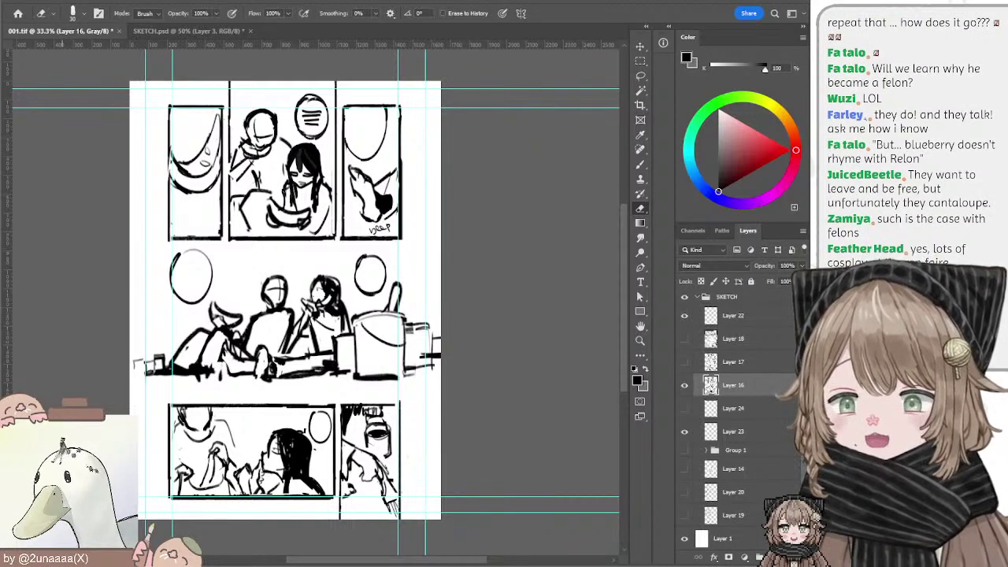
# Step: Switch to SKETCH.psd and show the skeleton panda sea creature photos on Layer 54, nudging them slightly
pyautogui.click(209, 32)
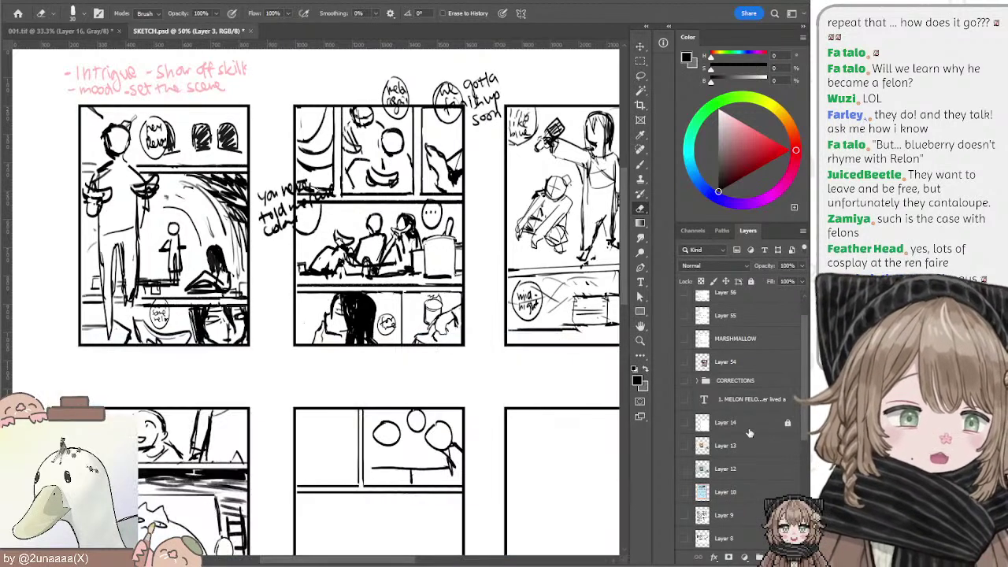
pyautogui.scroll(-4, 752, 432)
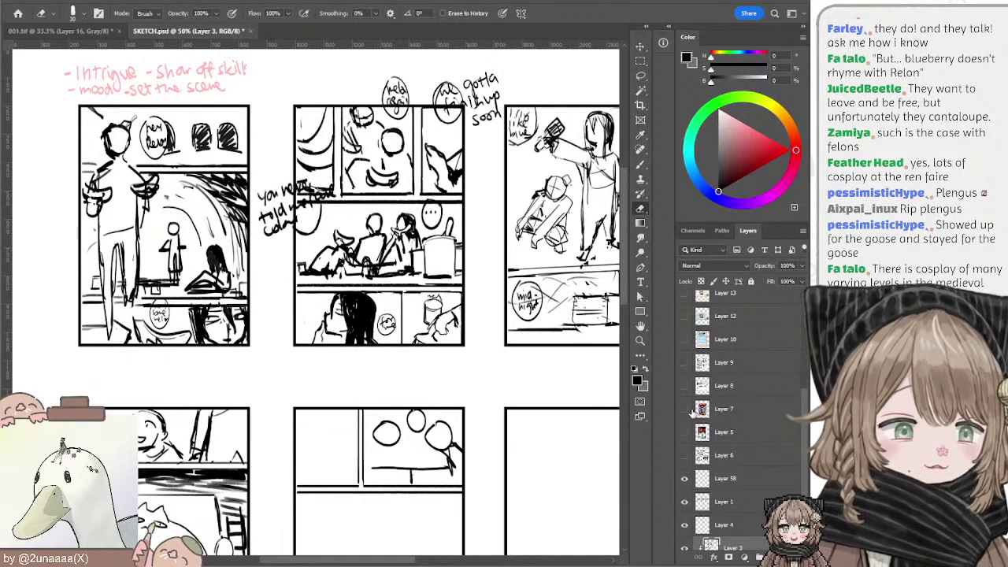
pyautogui.scroll(1, 690, 392)
pyautogui.scroll(2, 691, 392)
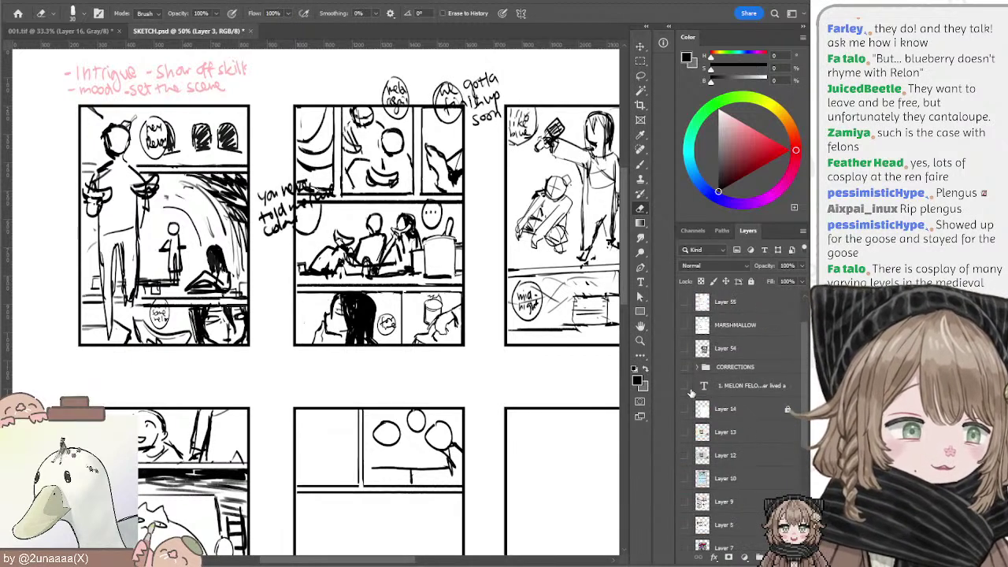
pyautogui.scroll(1, 691, 392)
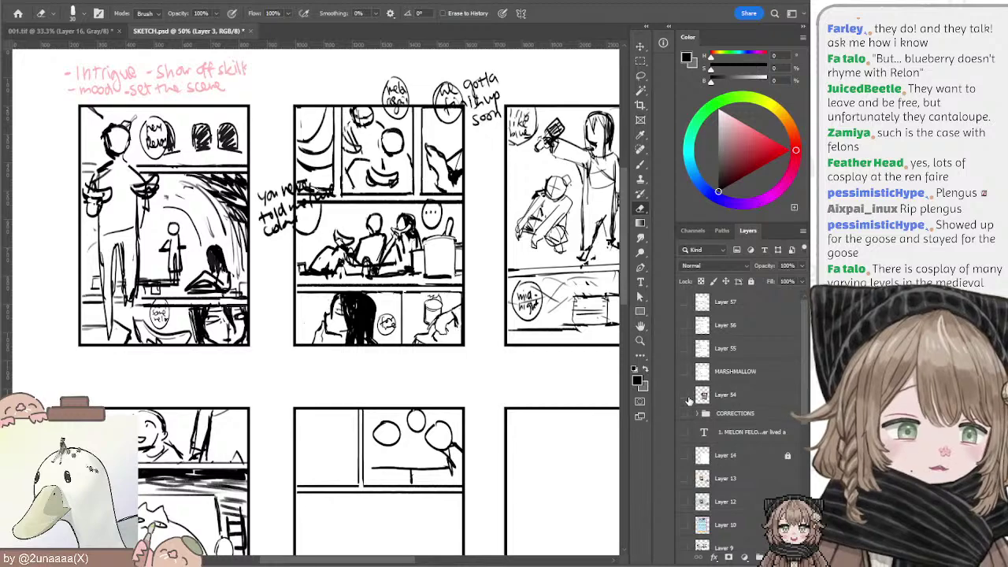
pyautogui.scroll(-3, 406, 271)
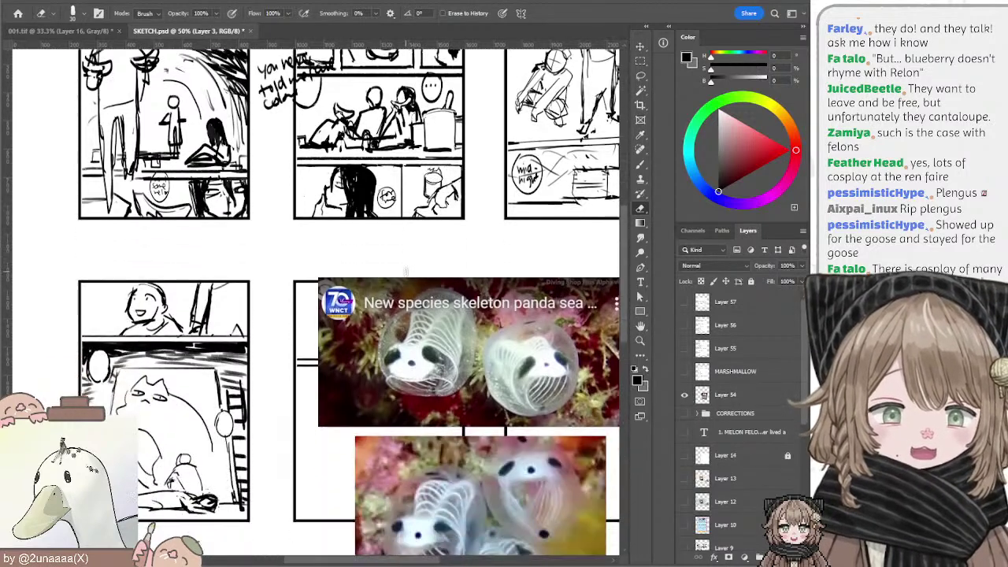
pyautogui.hscroll(-1, 406, 271)
pyautogui.hscroll(7, 406, 272)
pyautogui.scroll(-7, 405, 271)
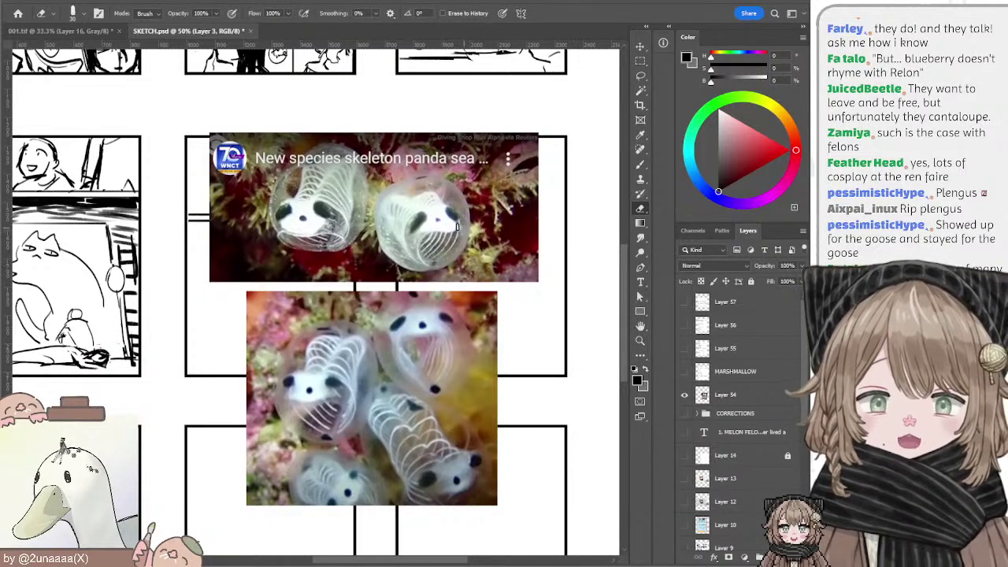
pyautogui.keyDown('ctrl'); pyautogui.click(501, 227); pyautogui.keyUp('ctrl')
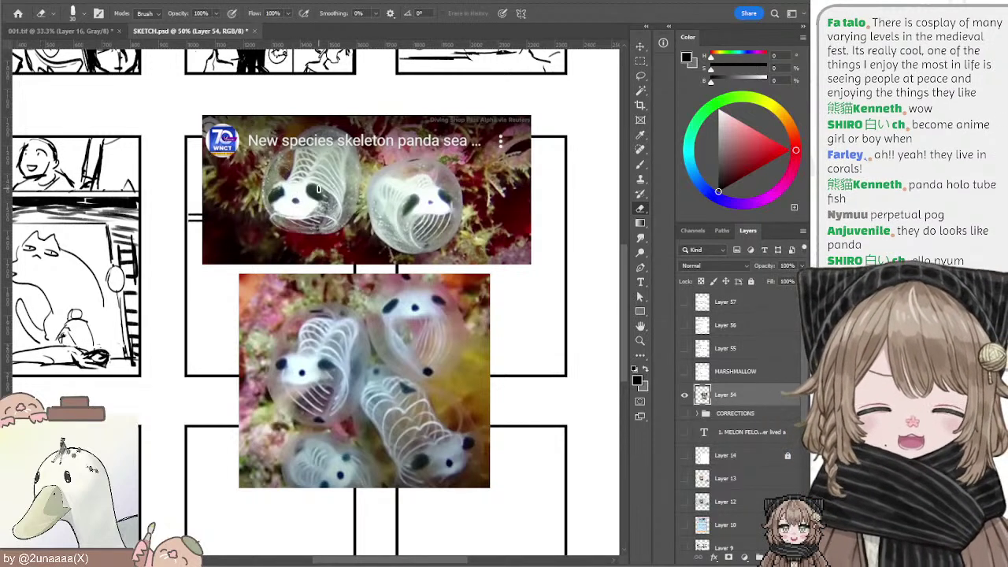
pyautogui.moveTo(284, 176); pyautogui.dragTo(365, 314)
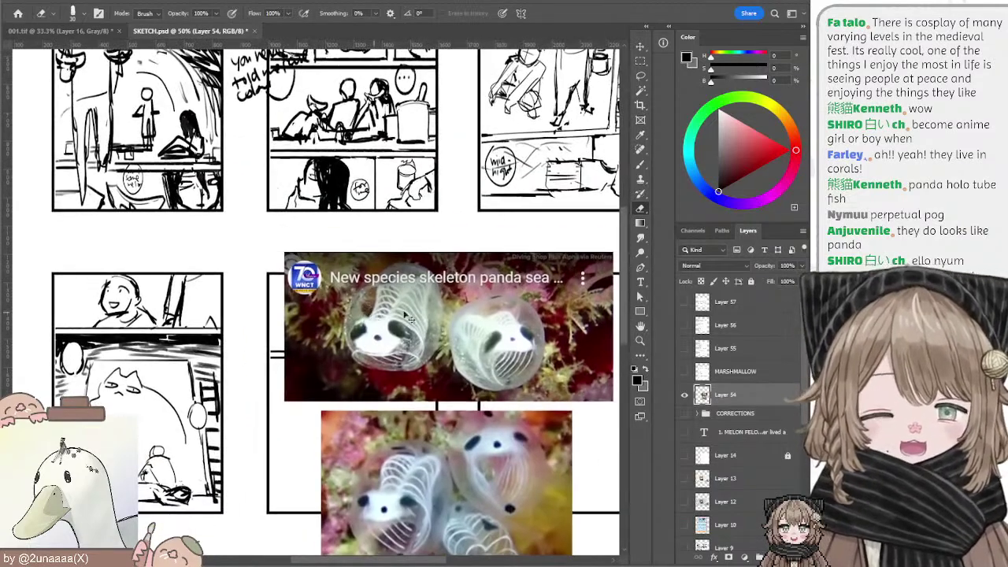
# Step: Hide the reference photos on Layer 54 and return to 001.tif
pyautogui.click(685, 395)
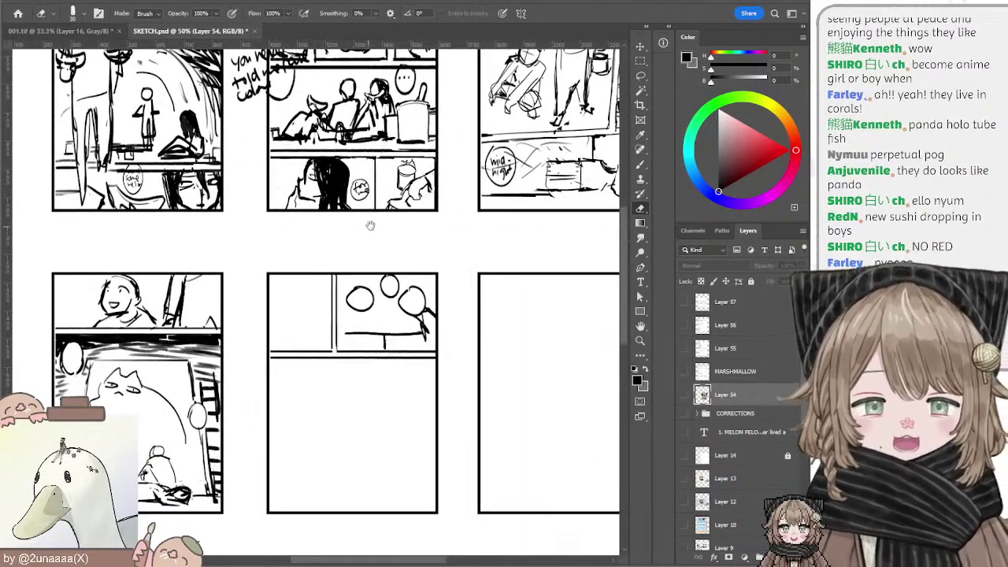
pyautogui.moveTo(370, 226); pyautogui.dragTo(450, 446)
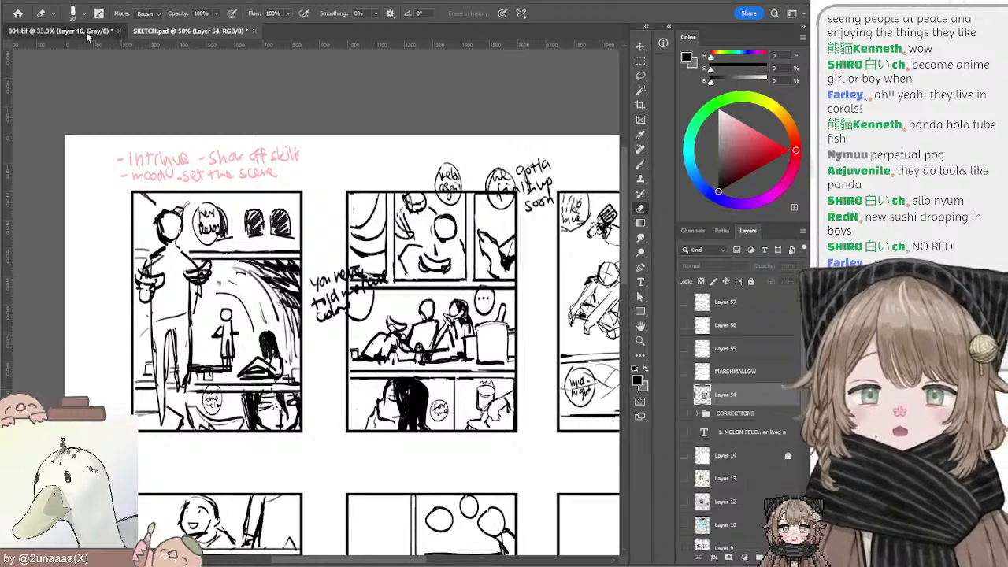
pyautogui.click(86, 32)
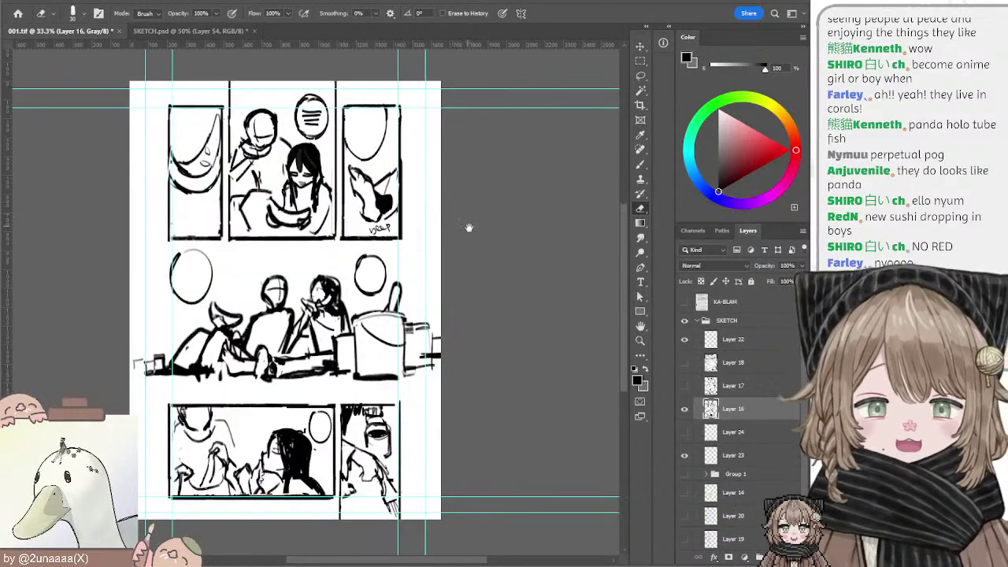
# Step: Round out the bucket's base in the wide middle scene on Layer 16, using sampled black and a 15-pixel brush
pyautogui.moveTo(470, 228)
pyautogui.mouseDown()
pyautogui.moveTo(479, 163)
pyautogui.moveTo(471, 223)
pyautogui.mouseUp()
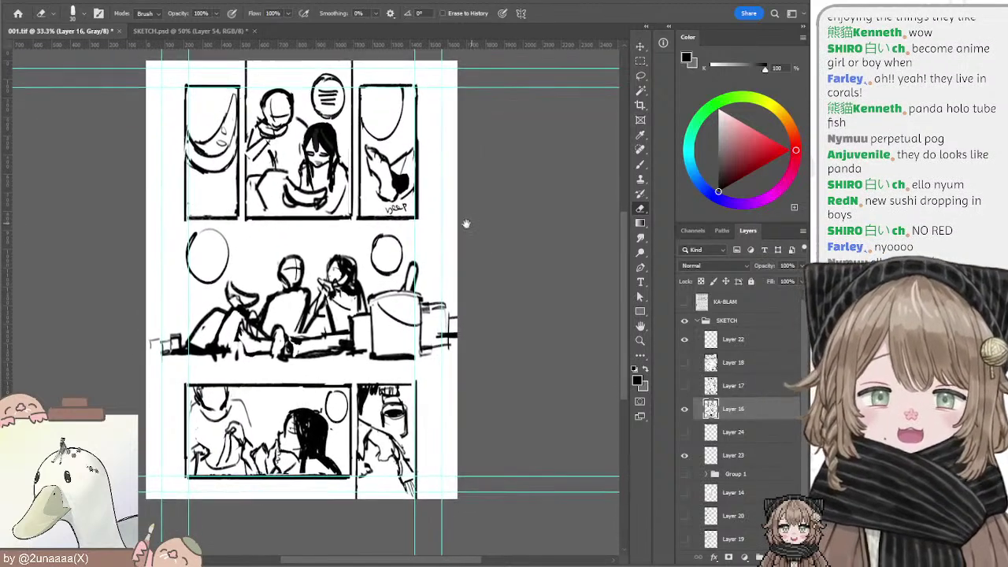
pyautogui.press('b')
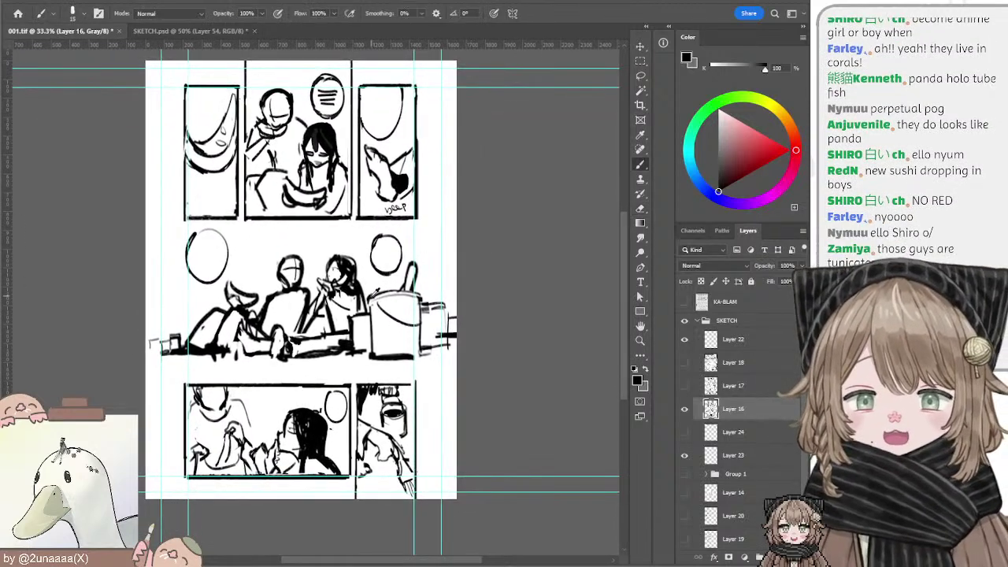
pyautogui.keyDown('alt'); pyautogui.click(373, 296); pyautogui.keyUp('alt')
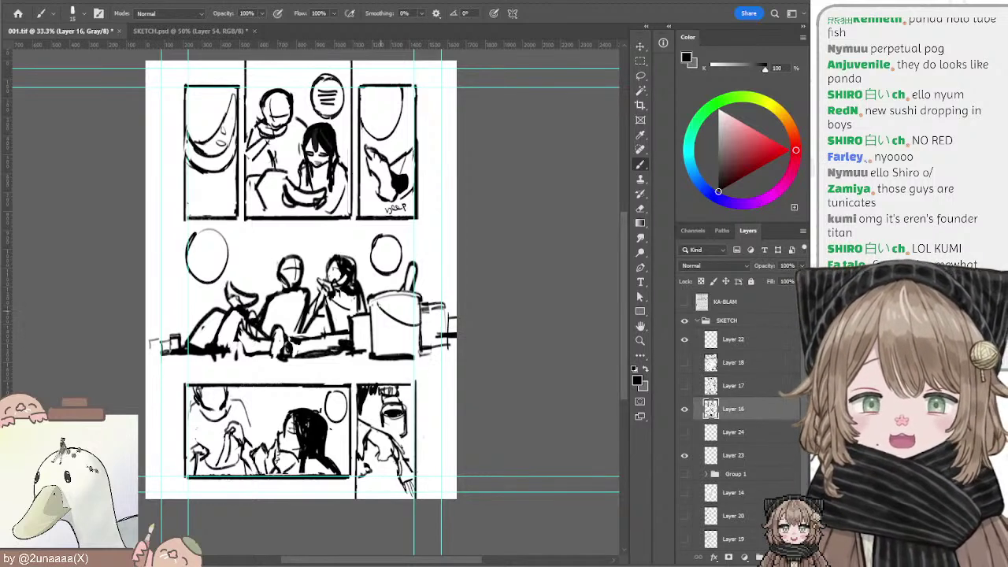
pyautogui.press('e')
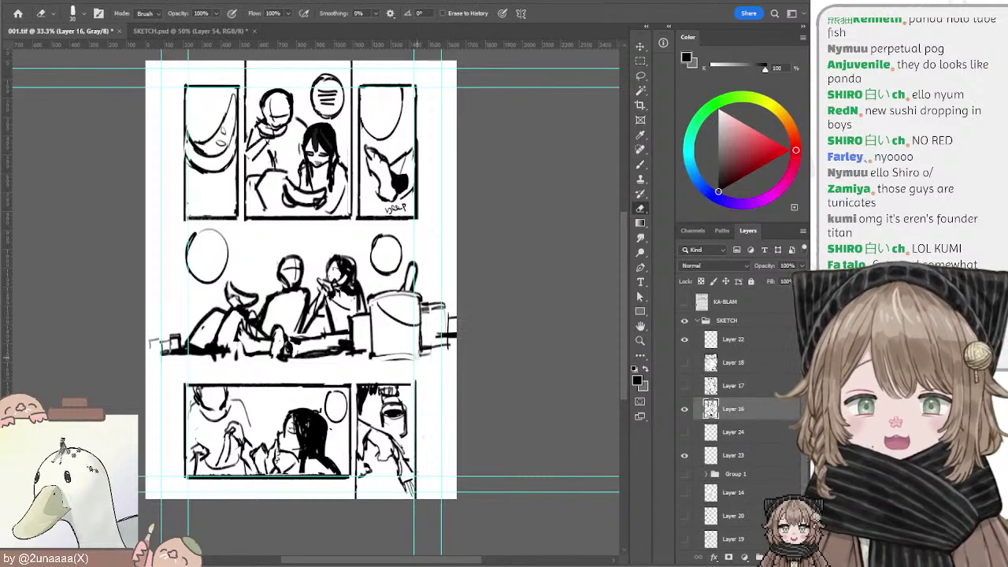
pyautogui.moveTo(386, 358); pyautogui.dragTo(414, 356)
pyautogui.hotkey('ctrl', 'z')
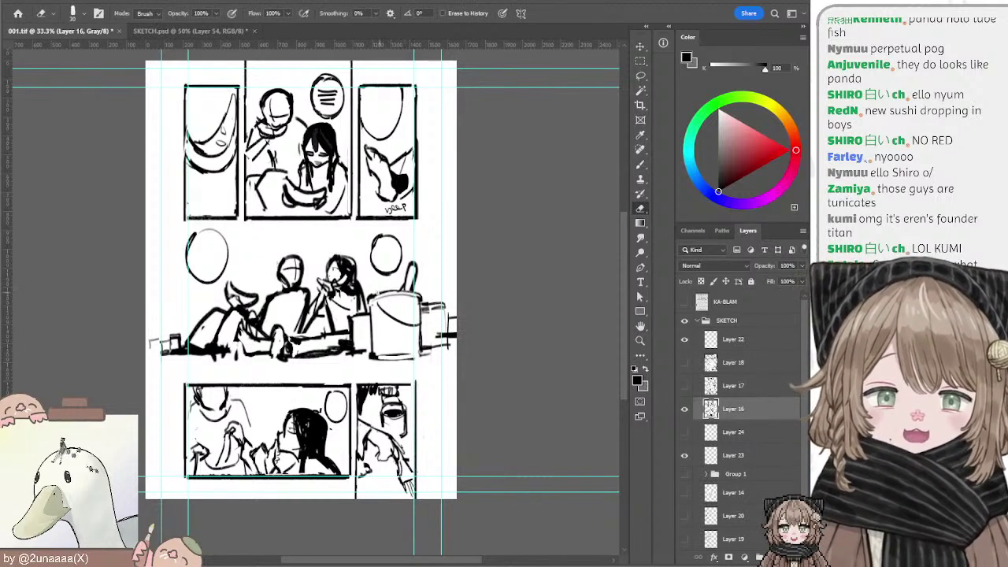
pyautogui.press('b')
pyautogui.press('b')
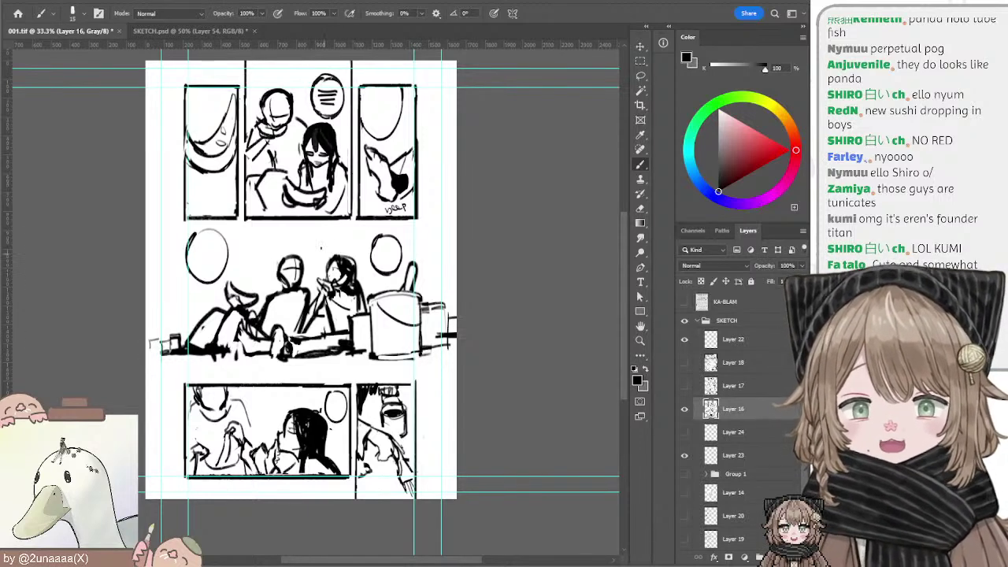
pyautogui.moveTo(389, 294)
pyautogui.mouseDown()
pyautogui.moveTo(362, 316)
pyautogui.moveTo(378, 297)
pyautogui.mouseUp()
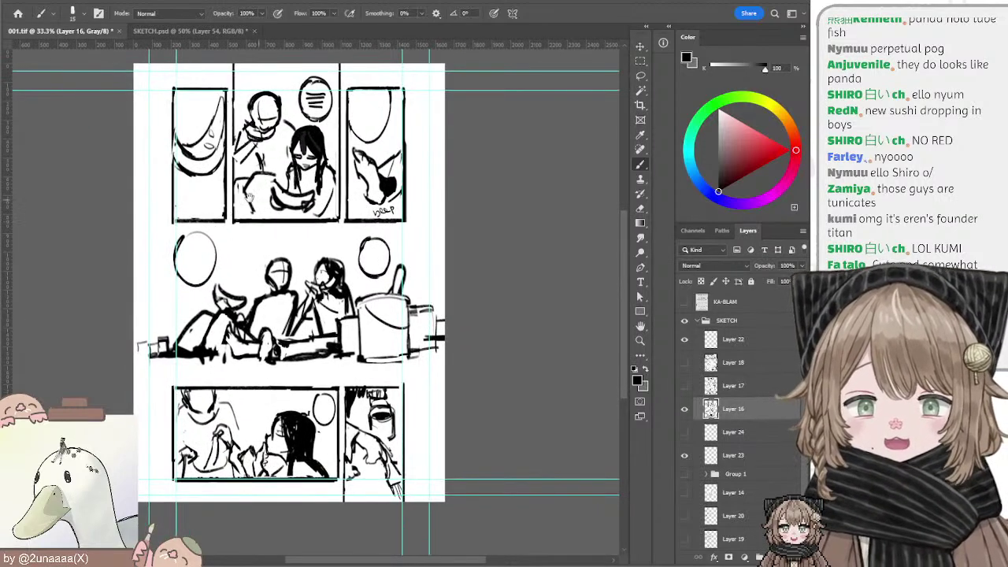
# Step: Trim the speech bubble outline above the long-haired girl and the end panel's outer border with the eraser
pyautogui.moveTo(249, 197); pyautogui.dragTo(255, 219)
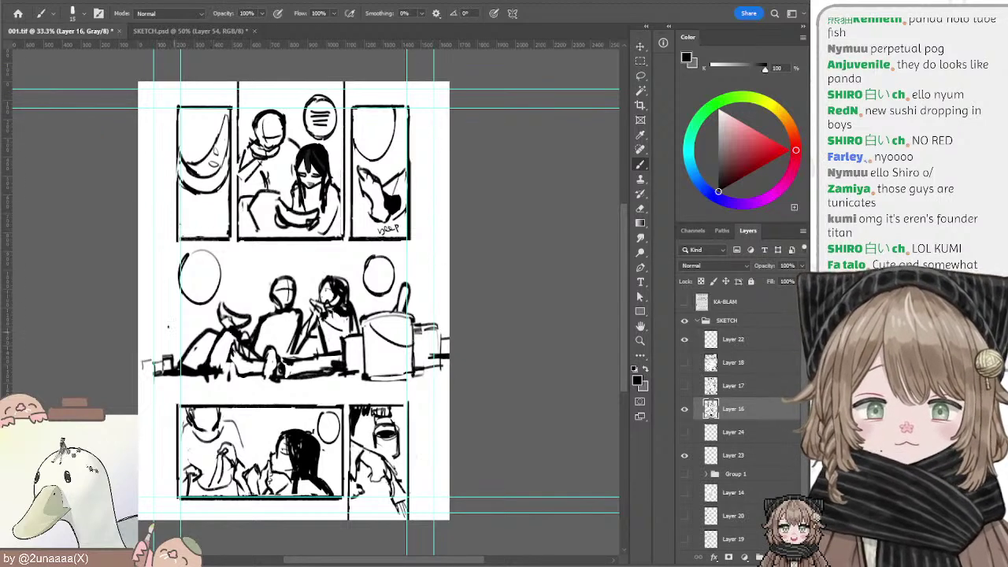
pyautogui.moveTo(448, 251)
pyautogui.mouseDown()
pyautogui.moveTo(450, 215)
pyautogui.moveTo(451, 230)
pyautogui.mouseUp()
pyautogui.press('e')
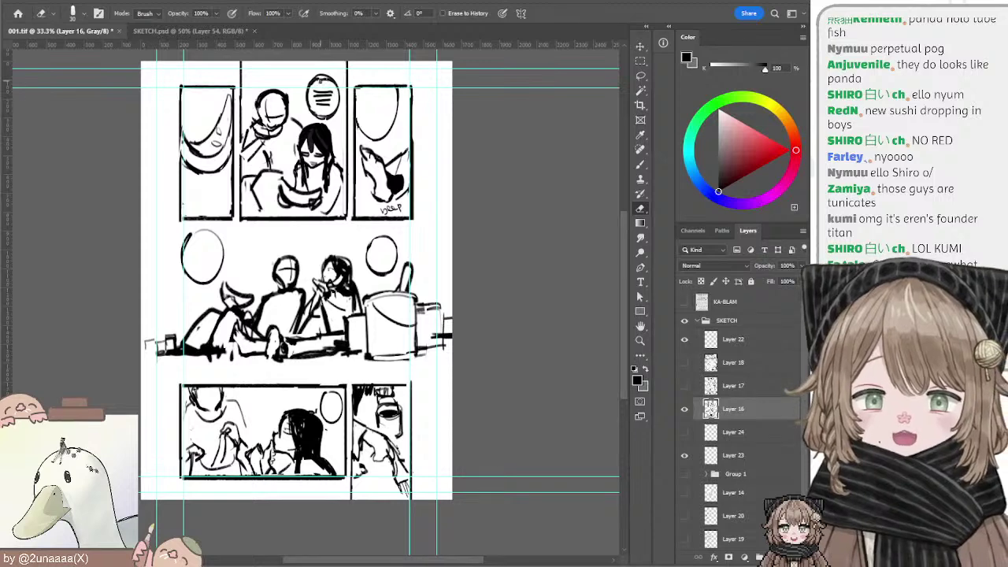
pyautogui.moveTo(321, 80)
pyautogui.mouseDown()
pyautogui.moveTo(308, 85)
pyautogui.moveTo(336, 82)
pyautogui.moveTo(308, 90)
pyautogui.moveTo(307, 101)
pyautogui.mouseUp()
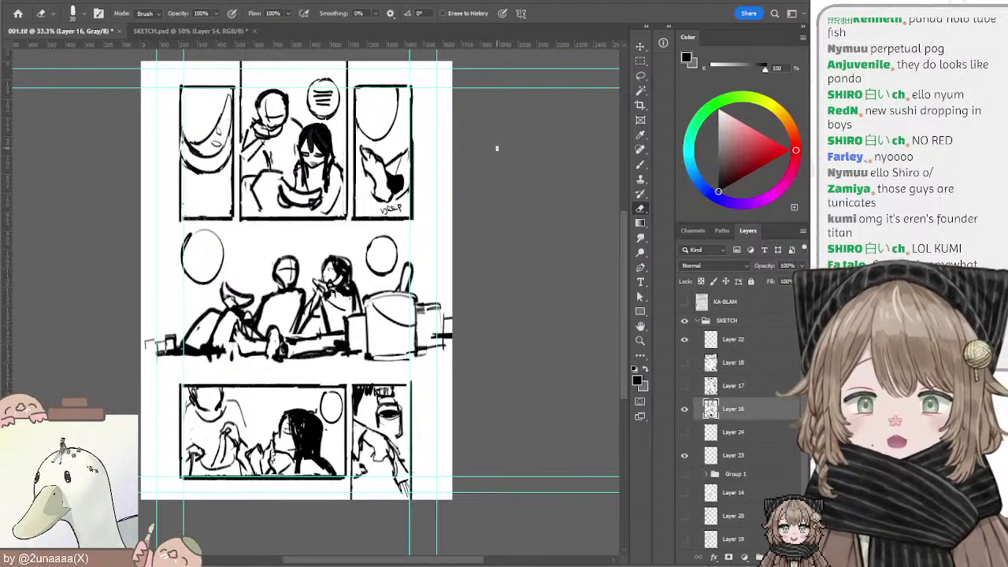
pyautogui.press('l')
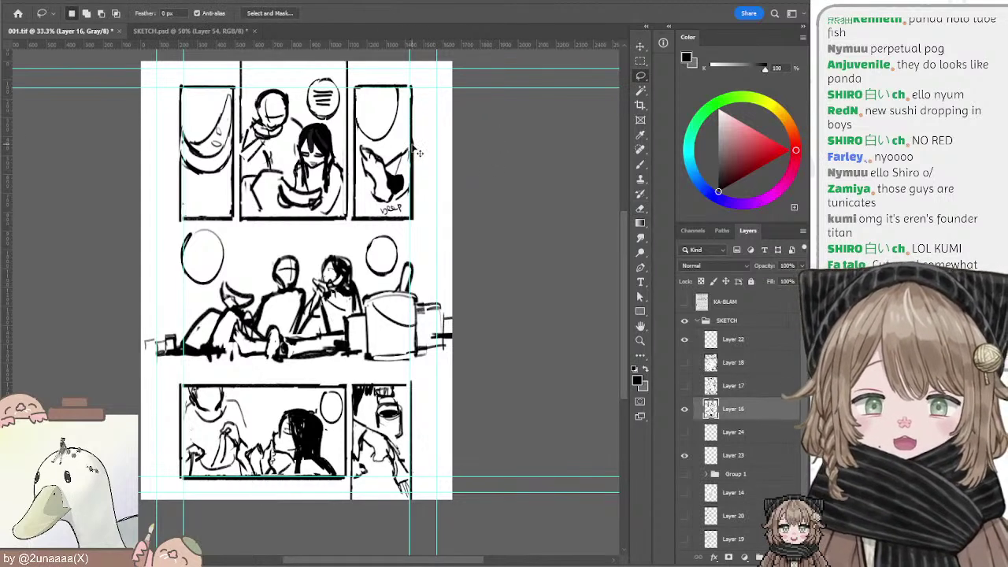
pyautogui.press('e')
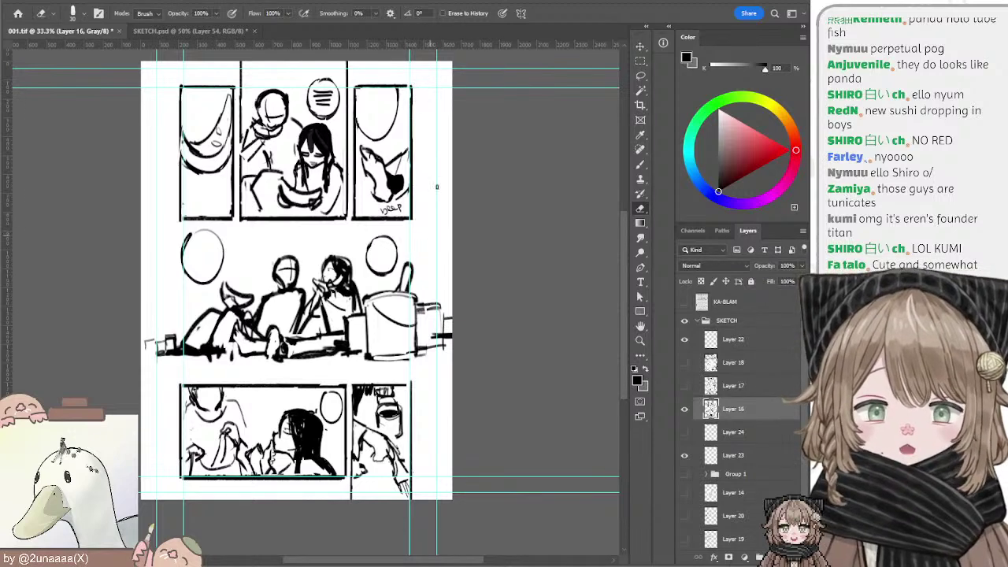
# Step: Redraw the long-haired girl in the wide middle scene on Layer 16, filling her hair black and cleaning up her face, arm and torso
pyautogui.press('l')
pyautogui.scroll(-3, 496, 181)
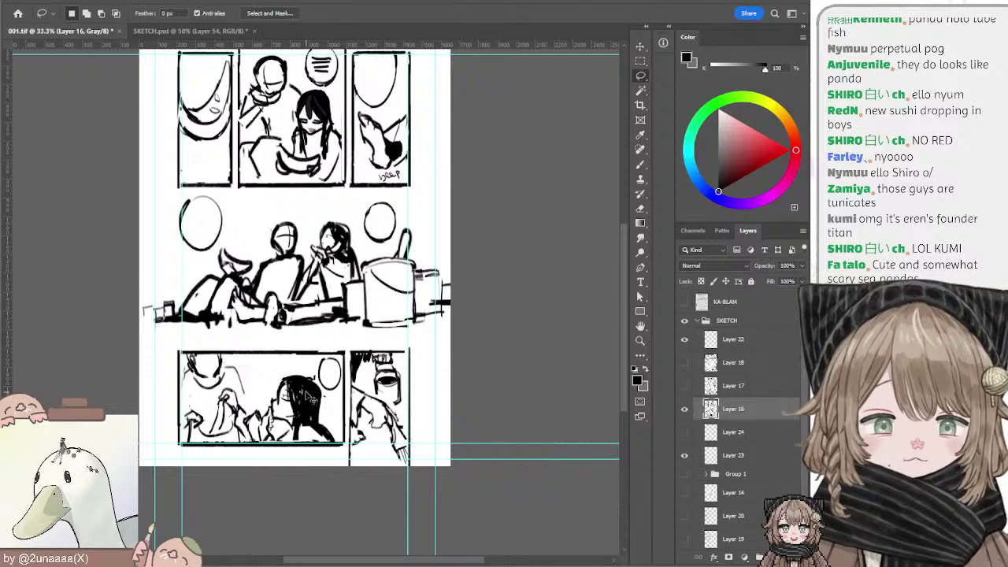
pyautogui.moveTo(333, 299); pyautogui.dragTo(347, 329)
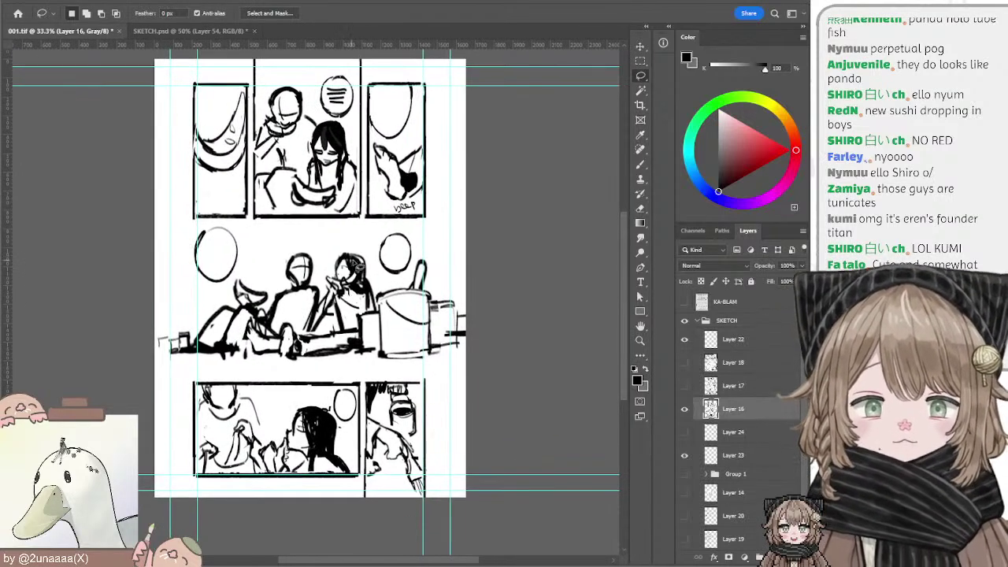
pyautogui.press('b')
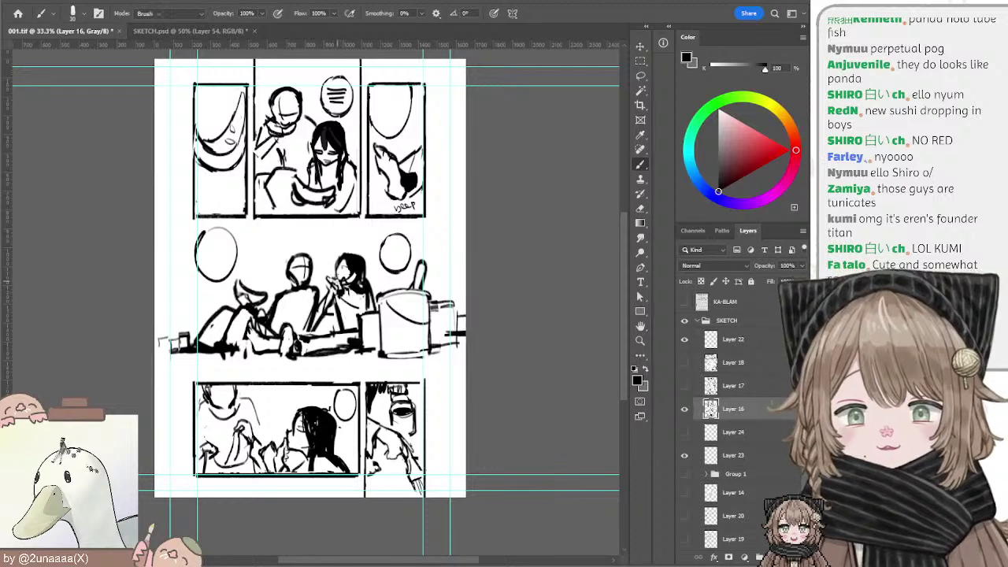
pyautogui.press('e')
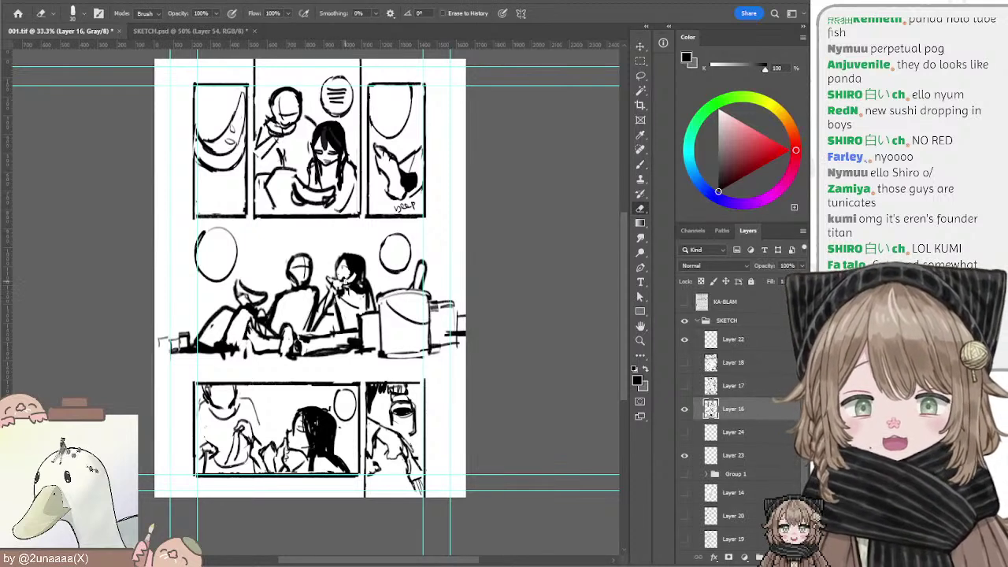
pyautogui.press('b')
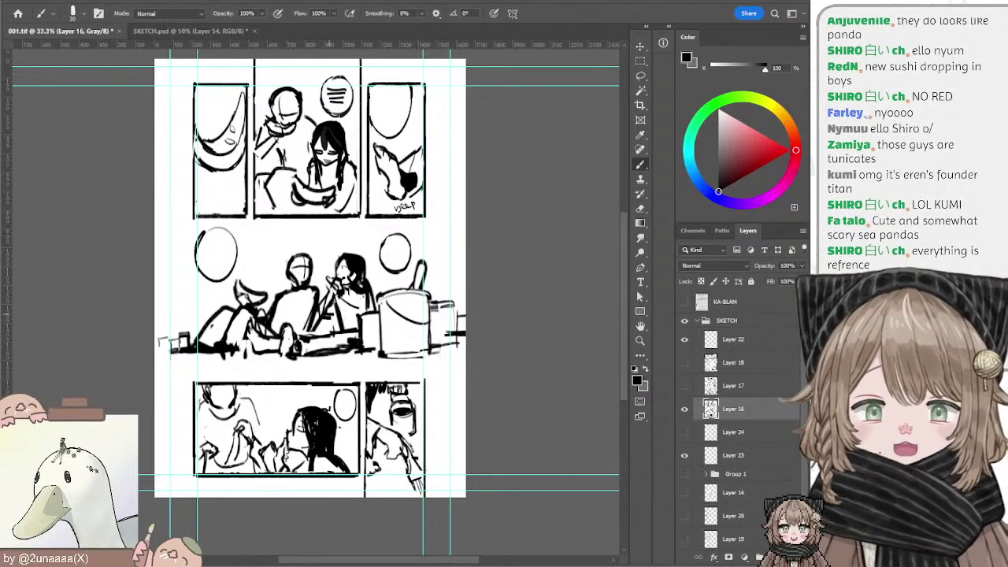
pyautogui.press('e')
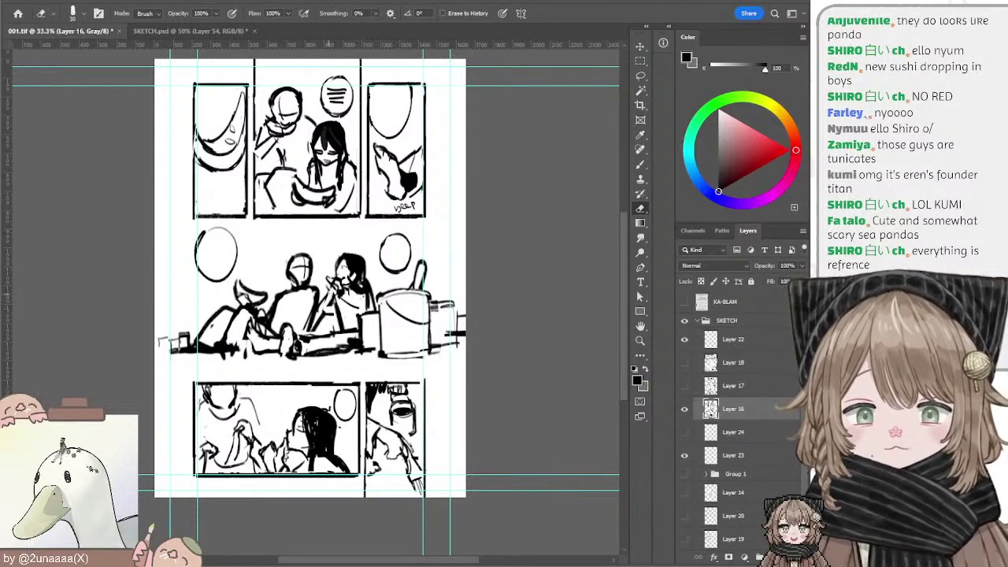
pyautogui.press('b')
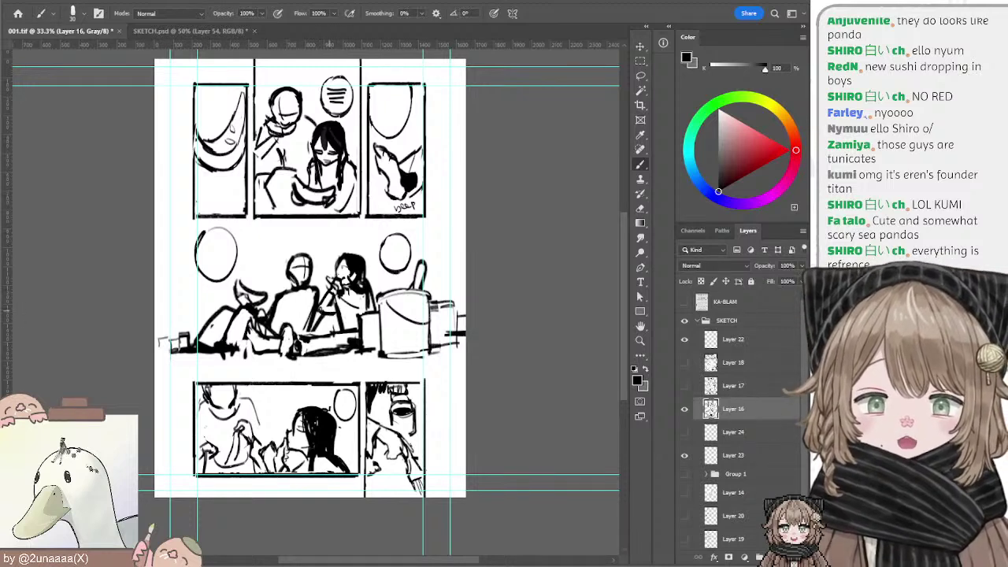
pyautogui.press('e')
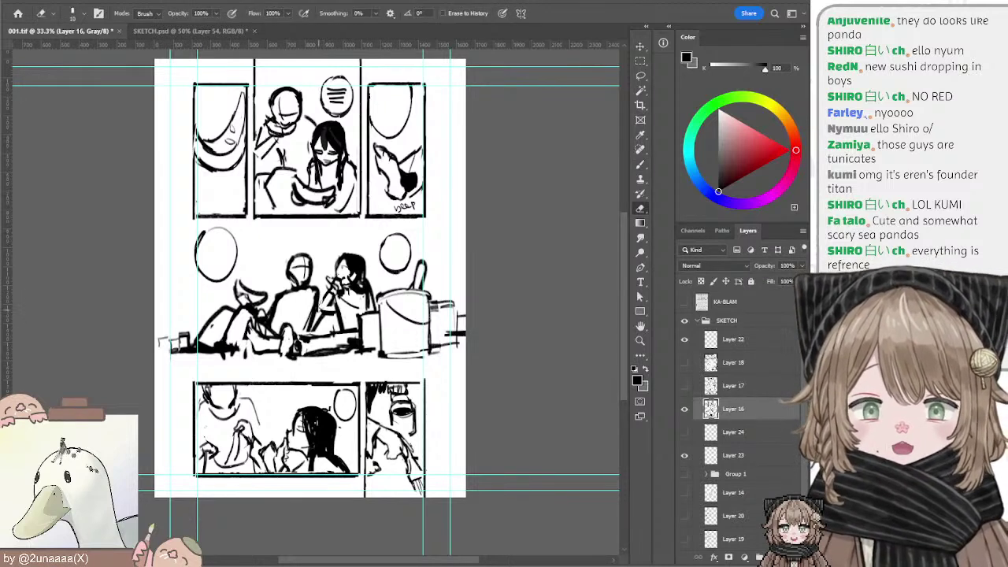
pyautogui.press('b')
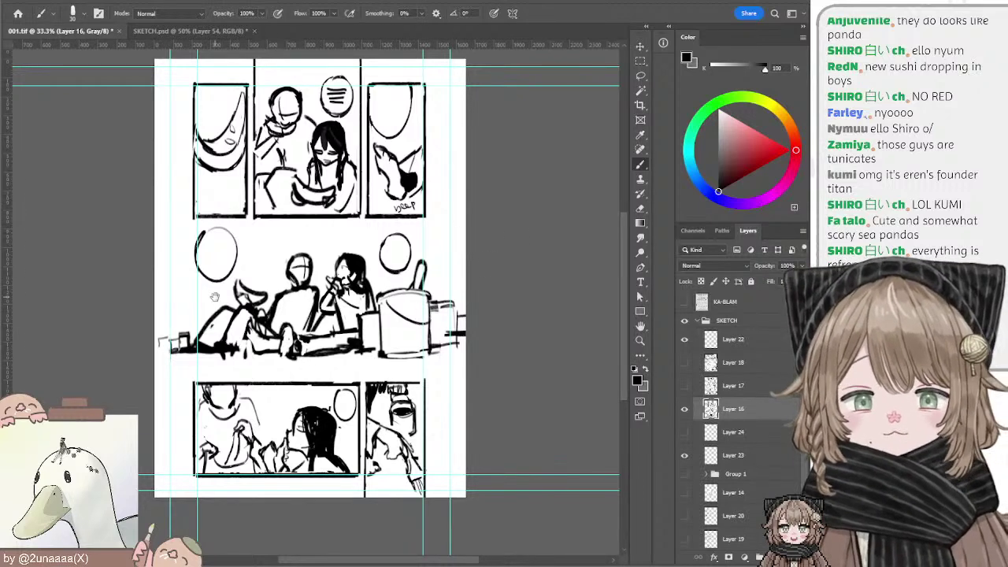
# Step: Reshape the girl's solid black hair in the lower wide panel and redefine the facing figure's head and shoulders with brush and eraser
pyautogui.scroll(-4, 320, 380)
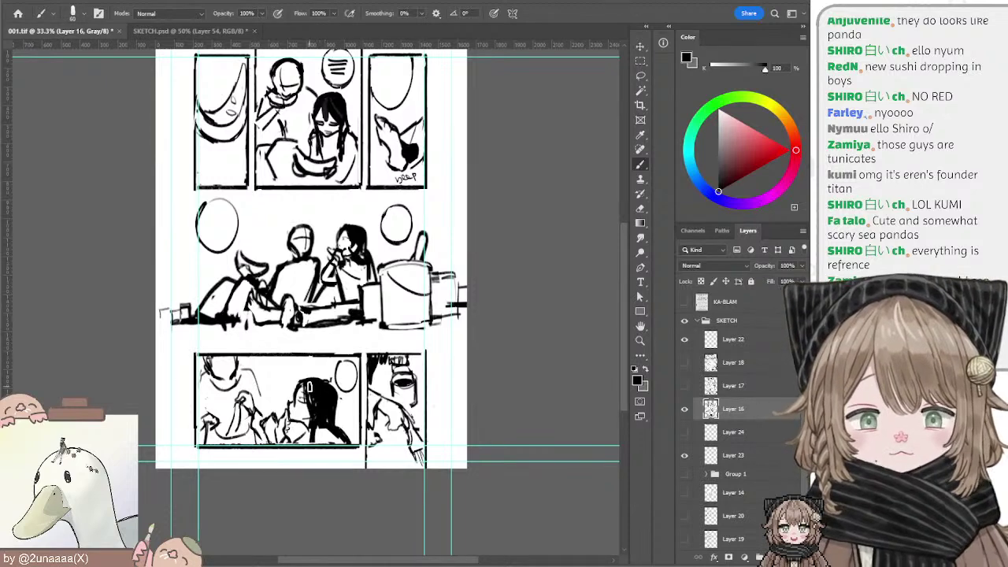
pyautogui.moveTo(333, 400)
pyautogui.mouseDown()
pyautogui.moveTo(326, 380)
pyautogui.moveTo(334, 394)
pyautogui.mouseUp()
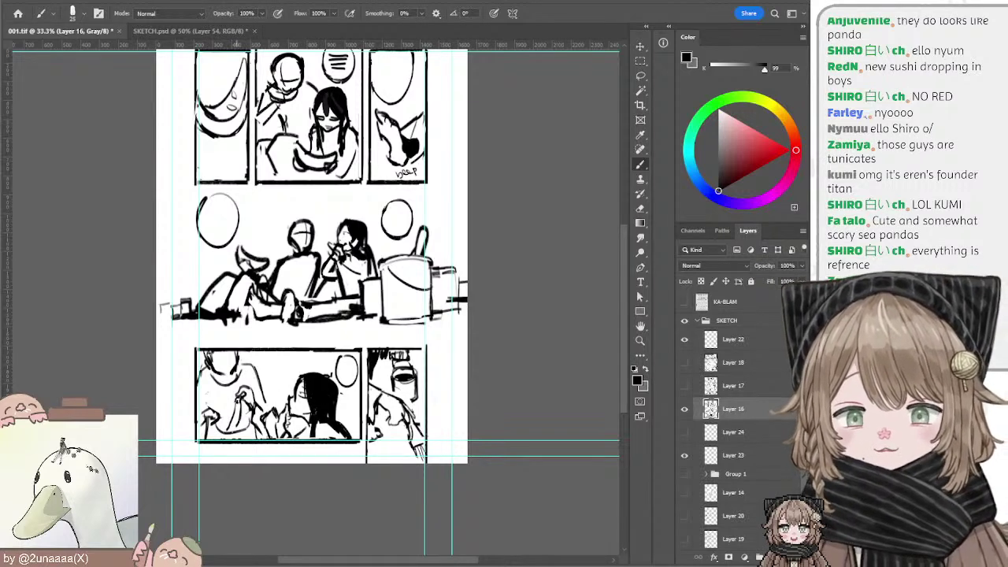
pyautogui.press('e')
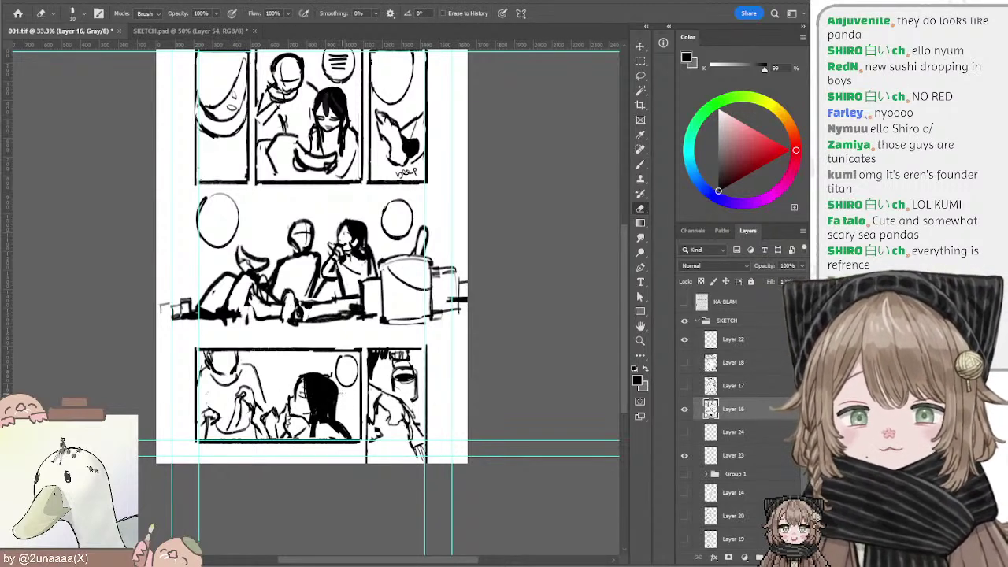
pyautogui.press(']')
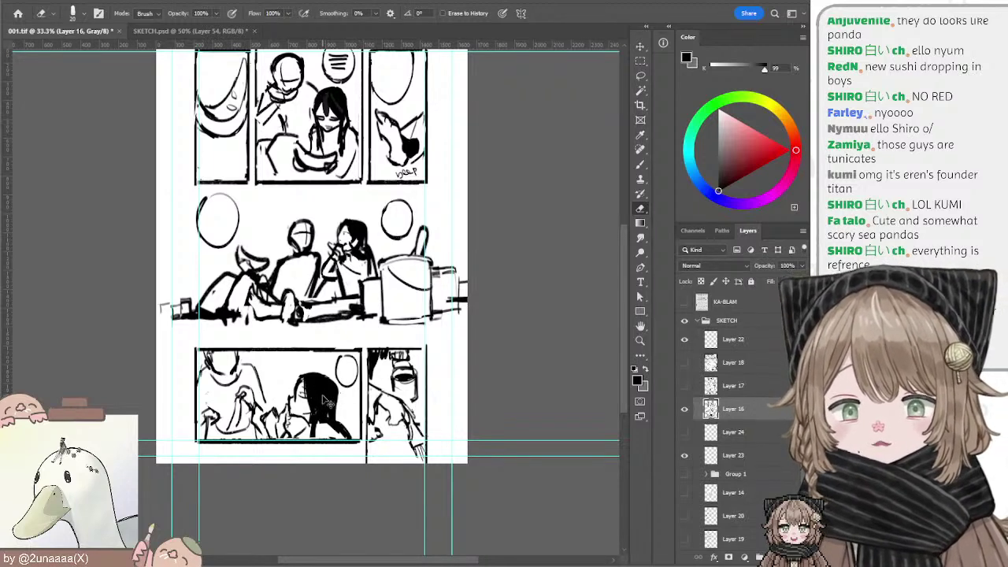
pyautogui.press('b')
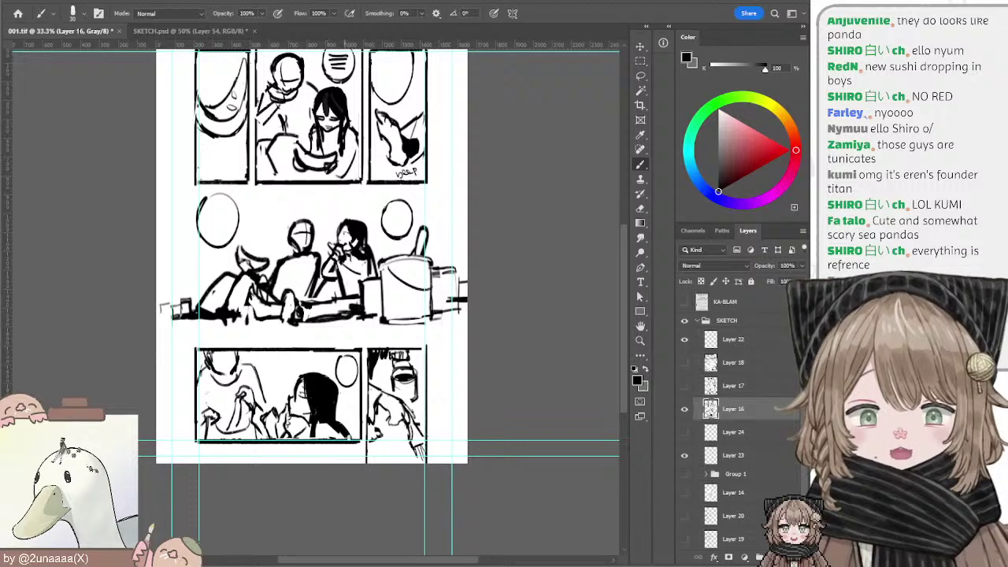
# Step: Sketch a paintbrush lying below the seated figures in the middle scene with a 15-pixel brush, undoing unwanted strokes
pyautogui.moveTo(412, 337); pyautogui.dragTo(375, 397)
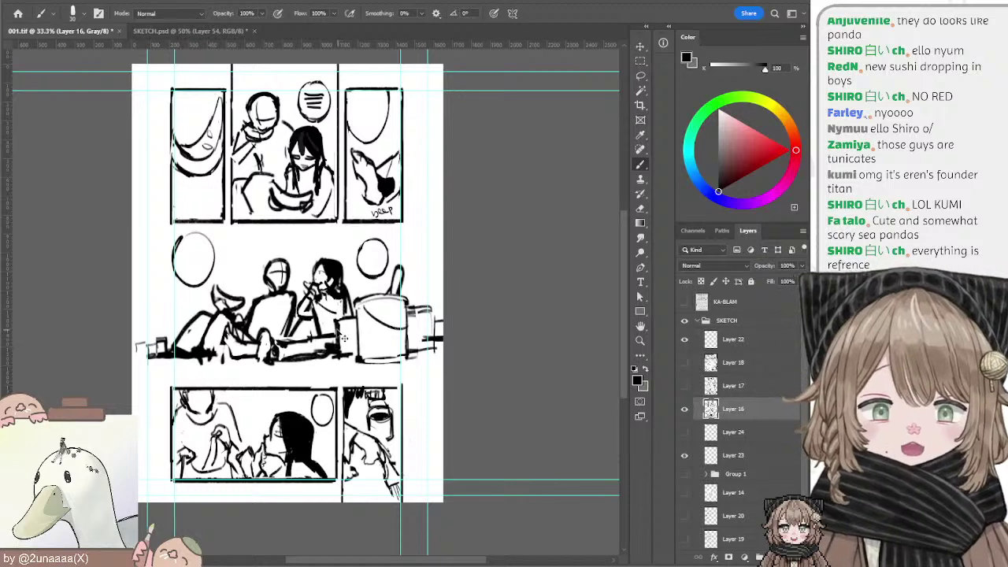
pyautogui.press('[')
pyautogui.press('z')
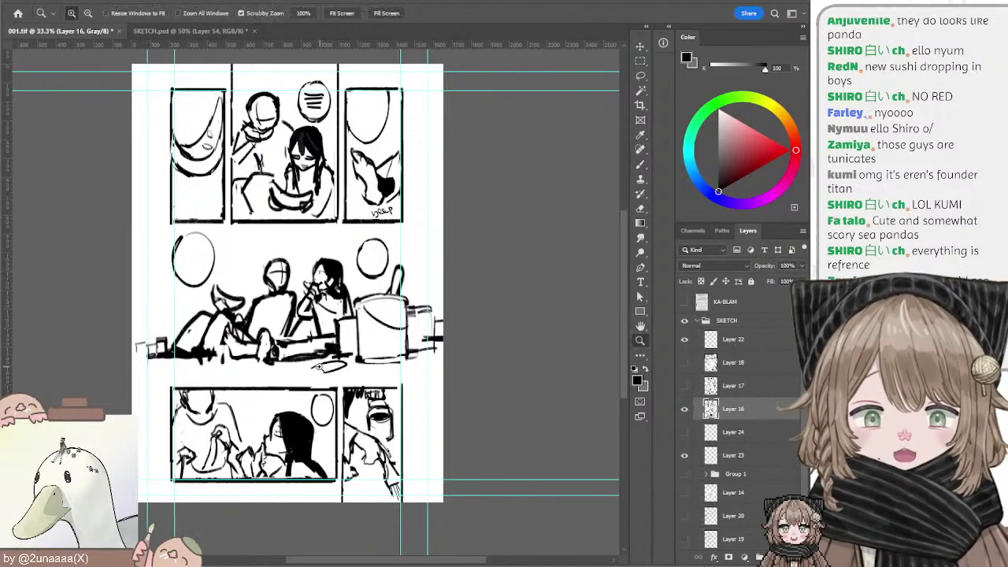
pyautogui.press('b')
pyautogui.moveTo(314, 367)
pyautogui.mouseDown()
pyautogui.moveTo(352, 367)
pyautogui.moveTo(324, 375)
pyautogui.moveTo(335, 361)
pyautogui.moveTo(350, 364)
pyautogui.moveTo(313, 375)
pyautogui.moveTo(287, 368)
pyautogui.moveTo(308, 376)
pyautogui.moveTo(272, 373)
pyautogui.moveTo(321, 371)
pyautogui.moveTo(282, 388)
pyautogui.moveTo(254, 383)
pyautogui.moveTo(285, 386)
pyautogui.mouseUp()
pyautogui.hotkey('ctrl', 'z')
pyautogui.hotkey('ctrl', 'z')
pyautogui.hotkey('ctrl', 'z')
pyautogui.hotkey('ctrl', 'z')
pyautogui.hotkey('ctrl', 'z')
pyautogui.hotkey('ctrl', 'z')
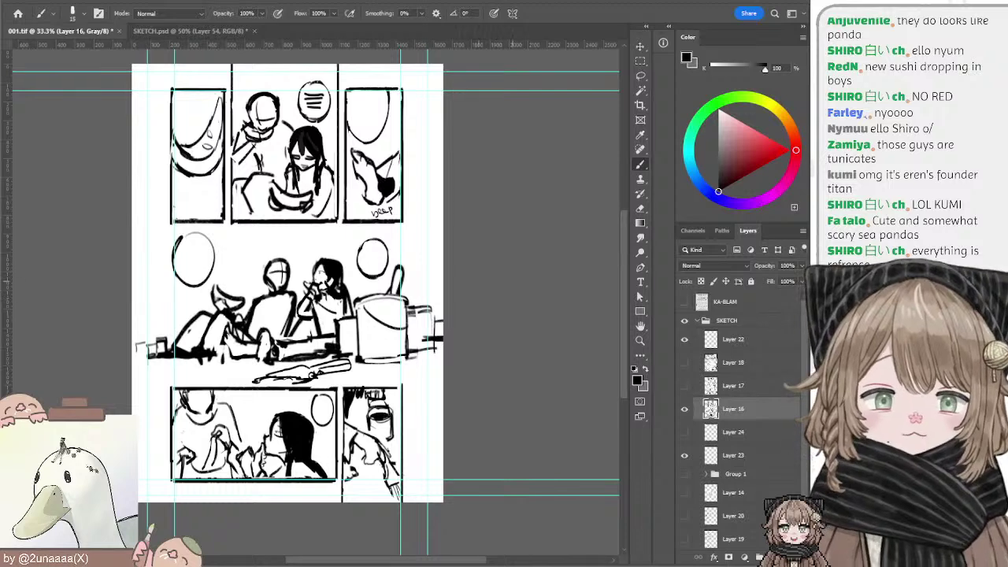
# Step: Look at the page sketch on Layer 17 with Layer 16 hidden
pyautogui.click(685, 409)
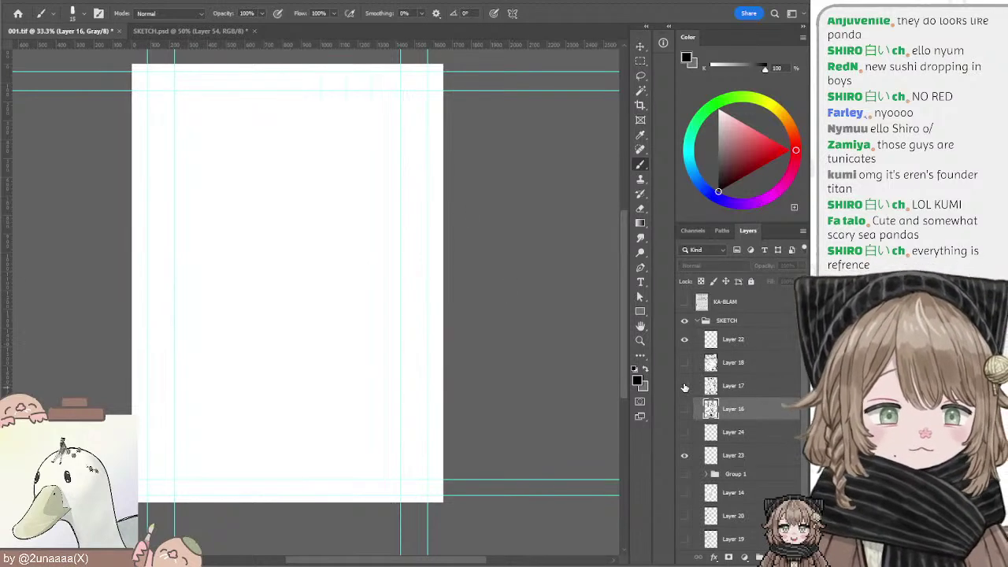
pyautogui.click(684, 385)
pyautogui.click(705, 387)
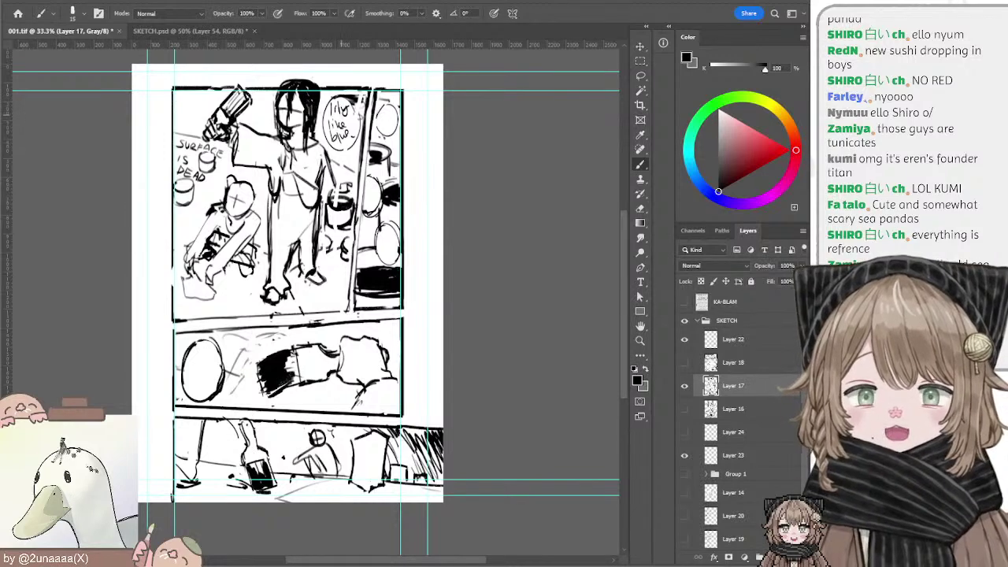
pyautogui.click(684, 385)
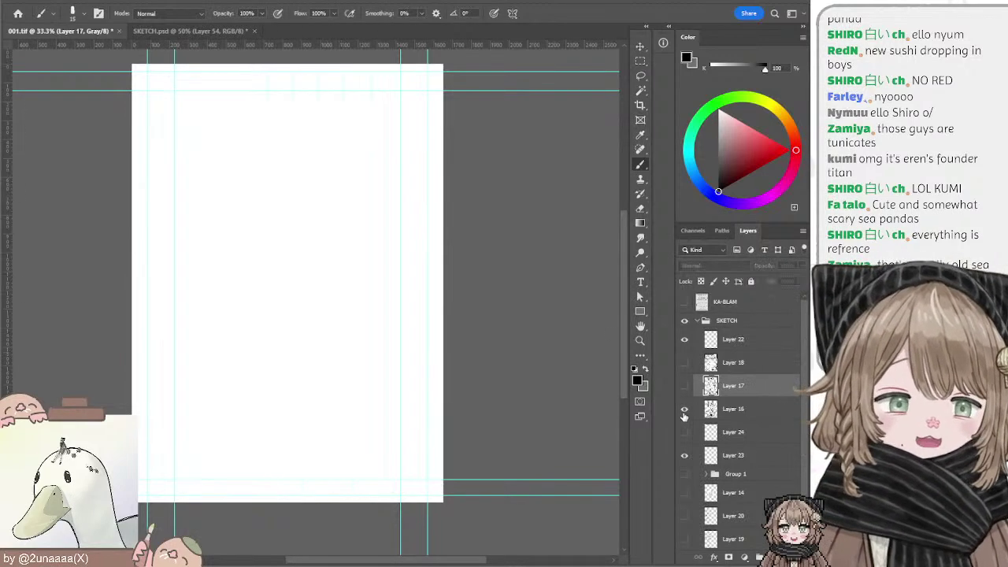
# Step: Return to Layer 16 and letter the speech bubble beside the girl in the lower wide panel
pyautogui.click(684, 409)
pyautogui.hotkey('alt', '[')
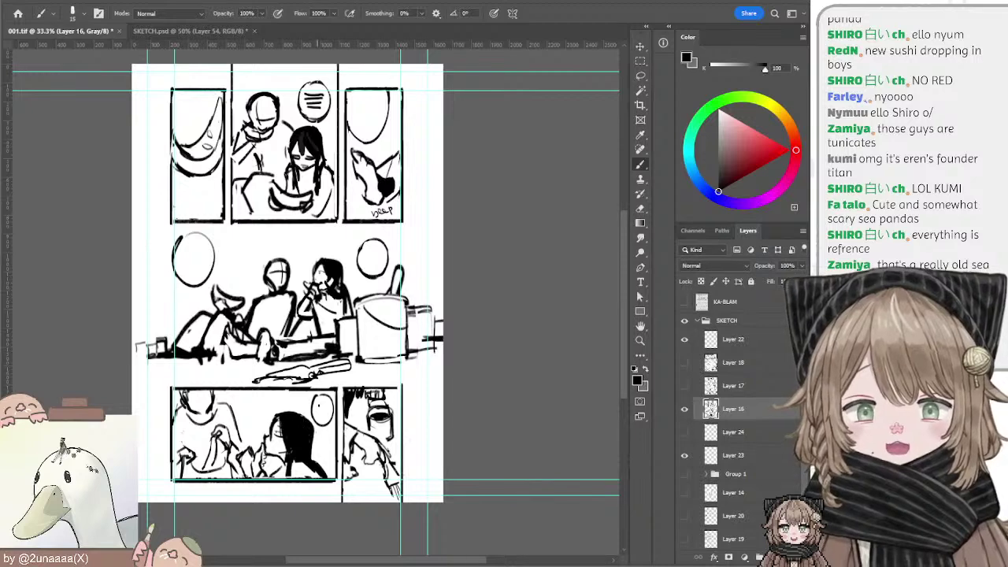
pyautogui.moveTo(329, 401); pyautogui.dragTo(333, 418)
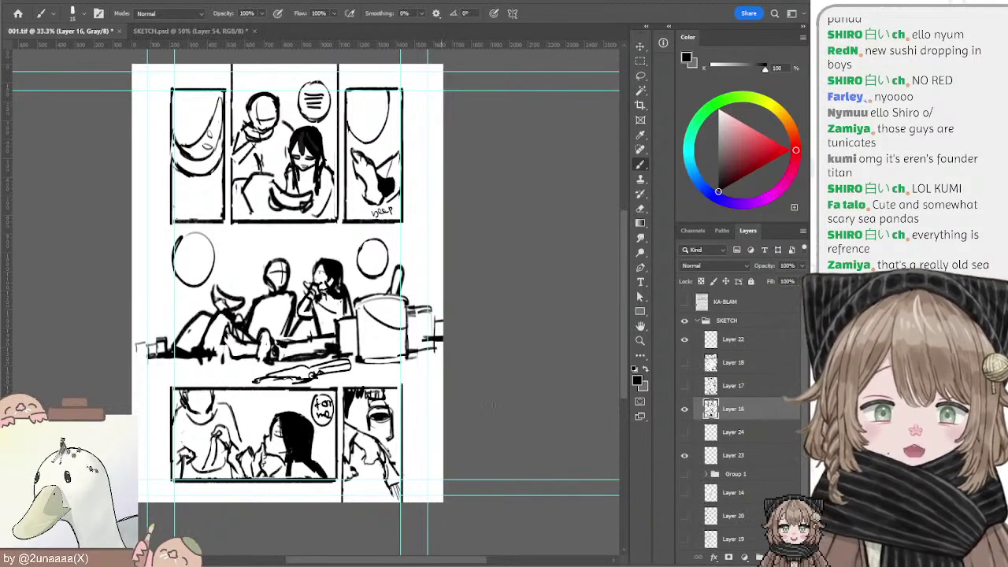
# Step: Switch from Layer 16 to Layer 17 and strengthen the horizontal line above the "SURFACE IS DEAD" lettering with a 25-pixel brush
pyautogui.click(684, 409)
pyautogui.click(684, 385)
pyautogui.click(705, 390)
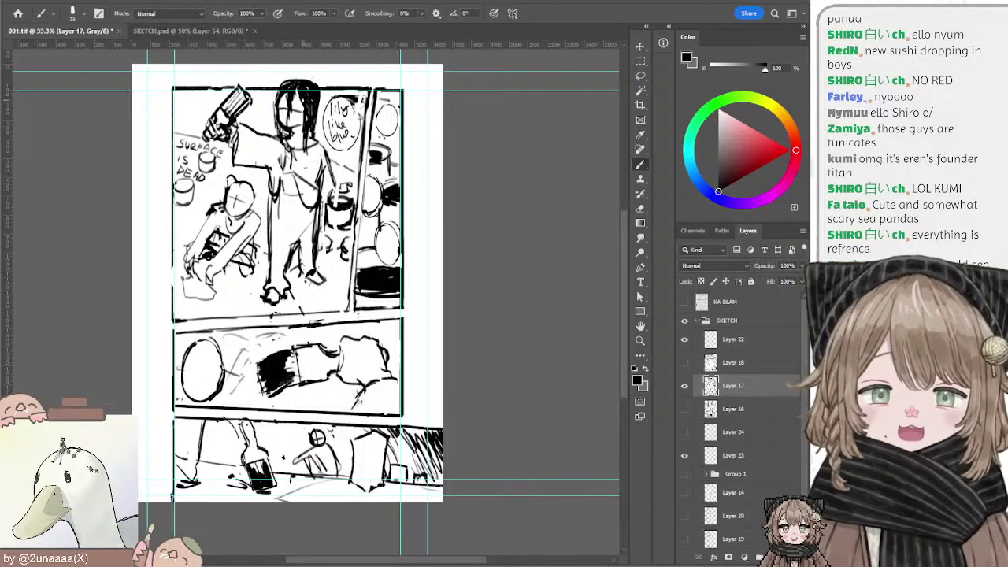
pyautogui.press(']')
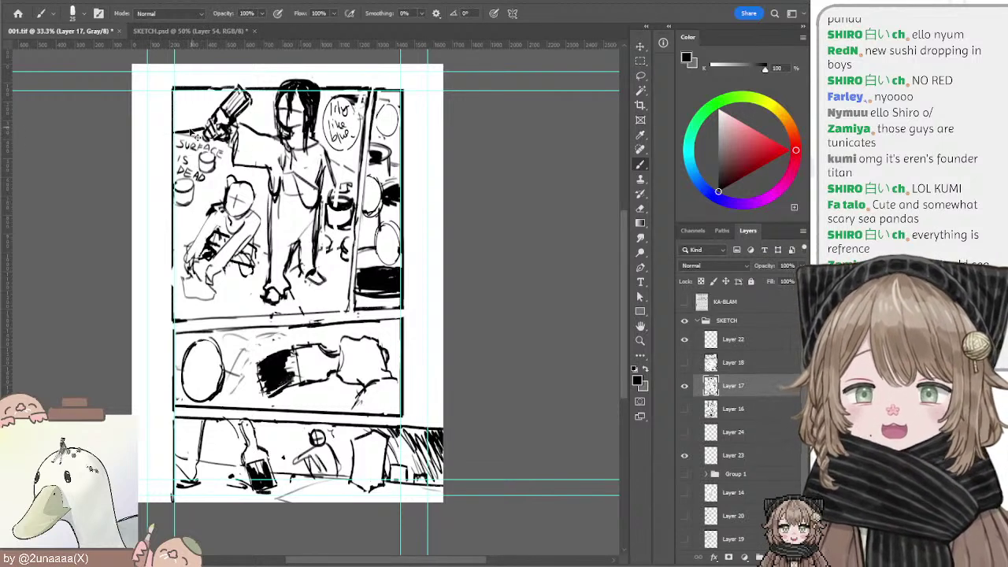
pyautogui.press('[')
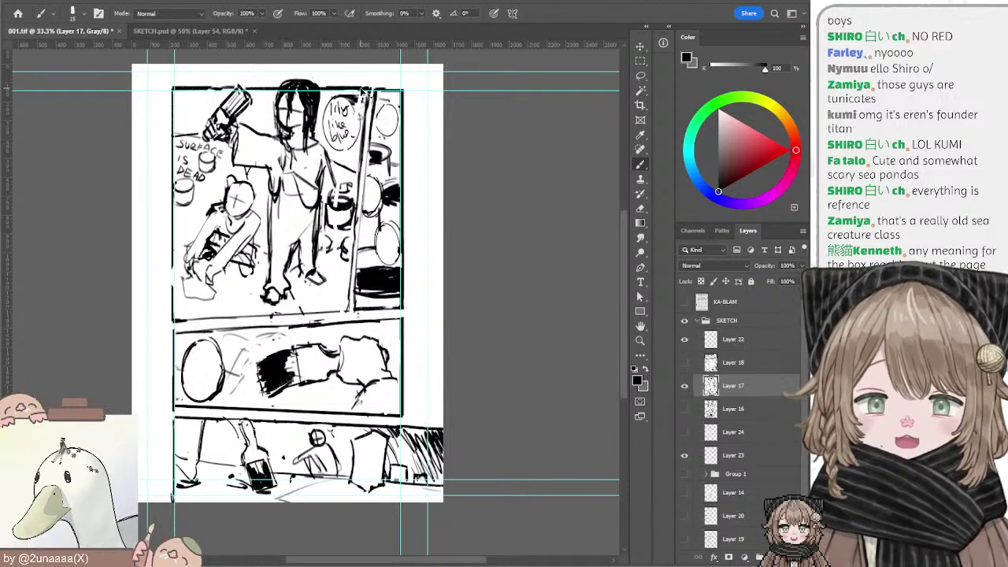
# Step: Trim the top border of the large upper panel on Layer 17 with an enlarged eraser, undoing the stray stroke
pyautogui.press('e')
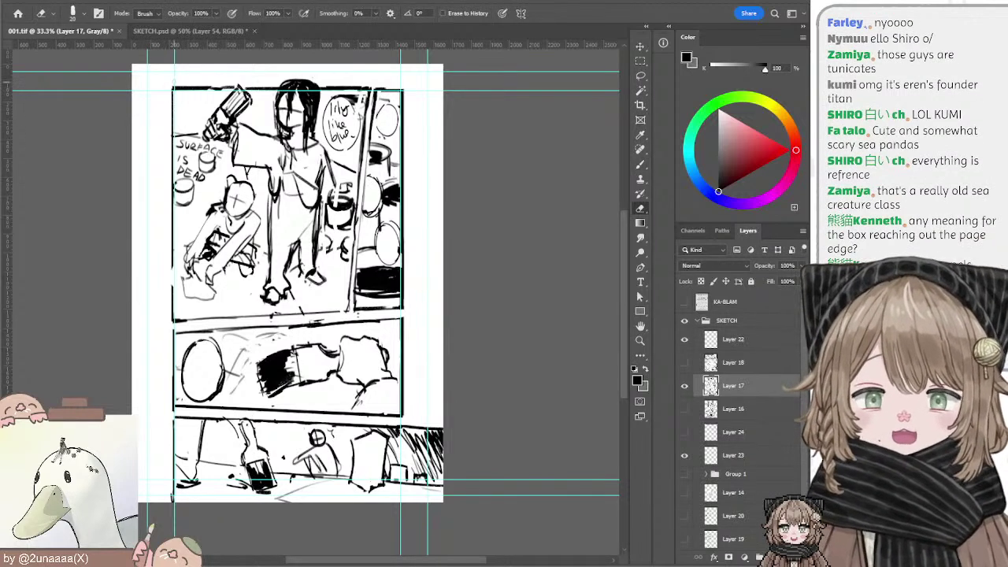
pyautogui.press(']')
pyautogui.press(']')
pyautogui.press(']')
pyautogui.moveTo(173, 83)
pyautogui.mouseDown()
pyautogui.moveTo(234, 91)
pyautogui.moveTo(330, 85)
pyautogui.mouseUp()
pyautogui.hotkey('ctrl', 'z')
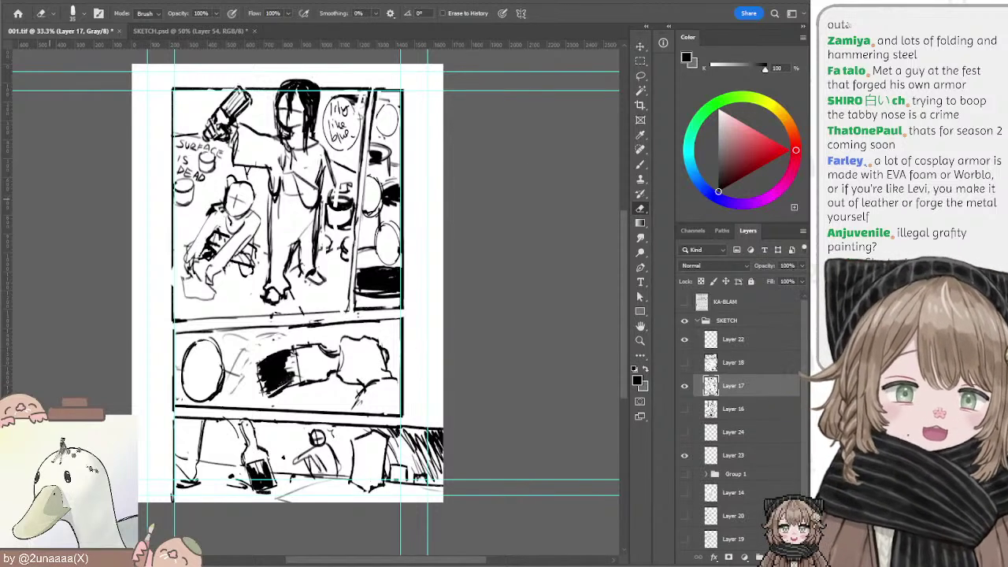
# Step: Switch to SKETCH.psd and show the illustration of the character in bed on Layer 12
pyautogui.click(170, 32)
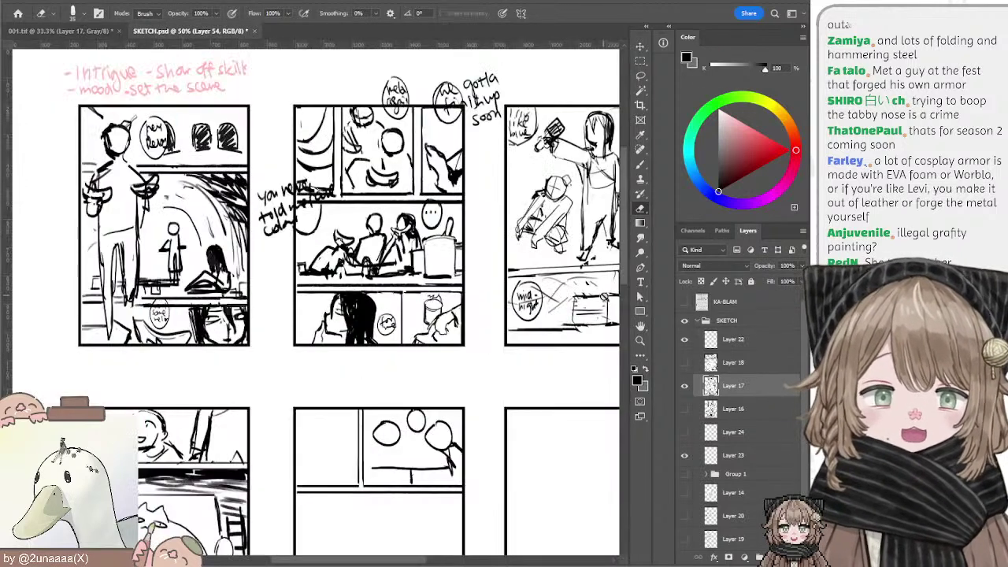
pyautogui.scroll(-5, 740, 358)
pyautogui.scroll(-4, 726, 368)
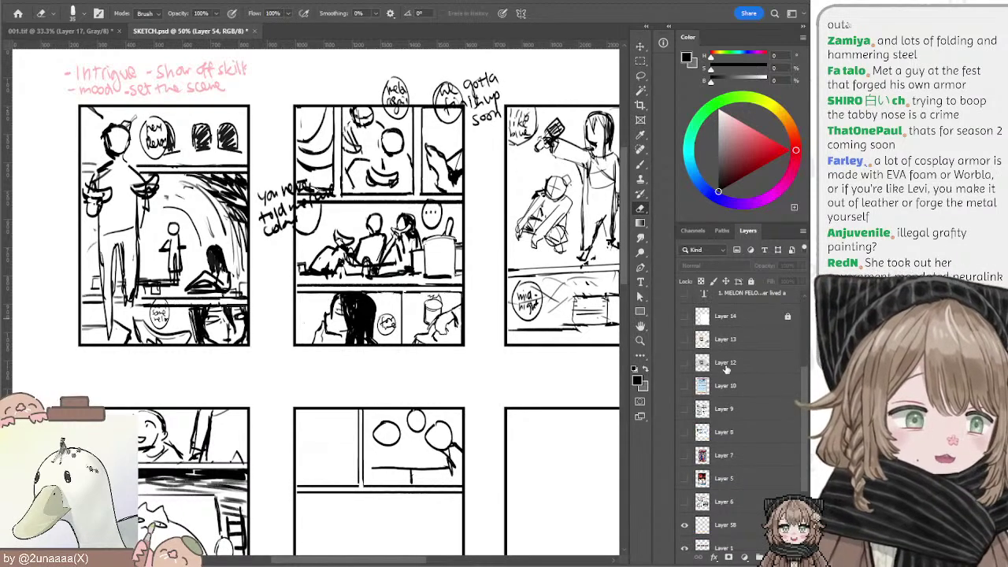
pyautogui.click(684, 364)
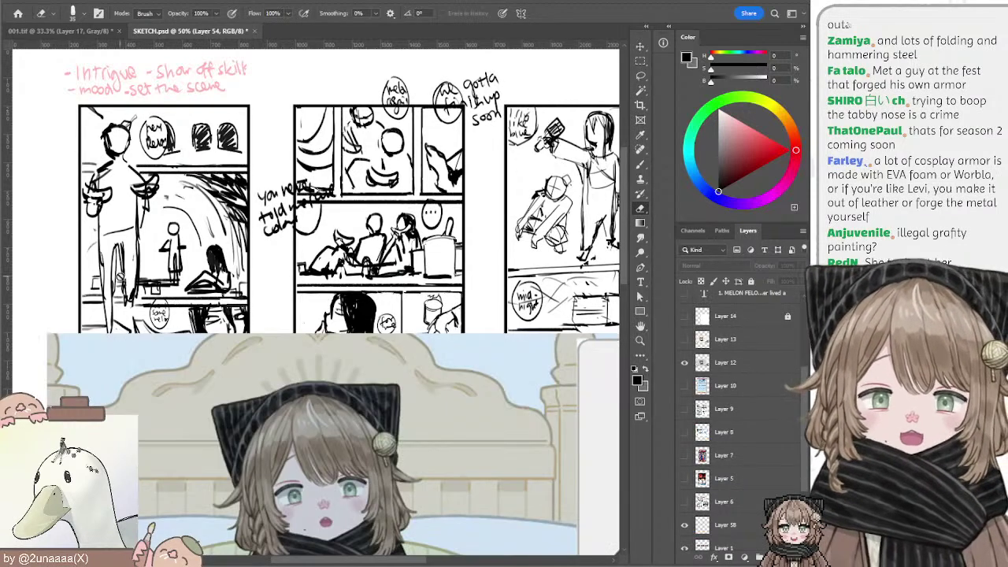
pyautogui.hotkey('ctrl', '-')
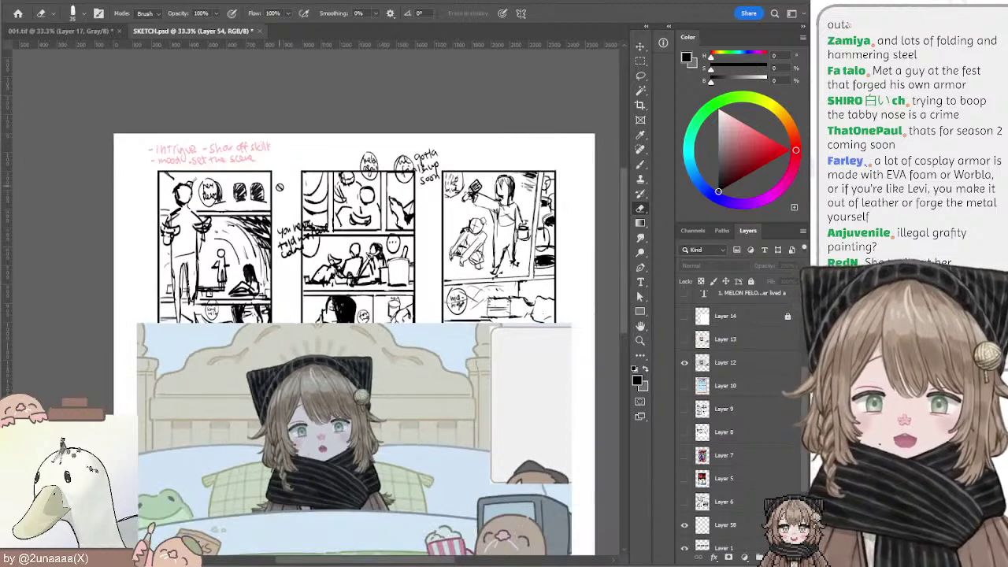
pyautogui.scroll(-5, 326, 264)
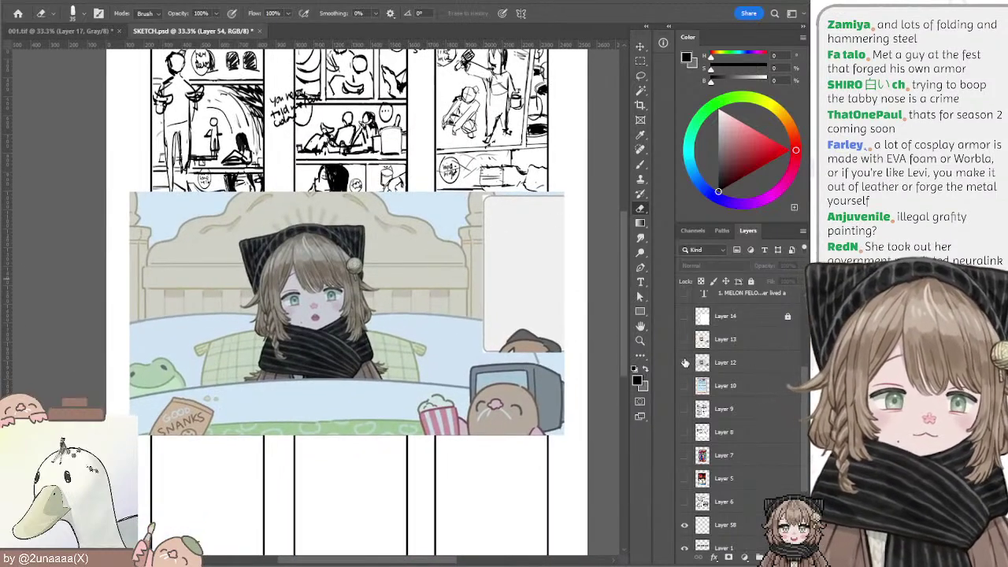
# Step: Toggle Layer 13 over Layer 12 to compare the two color versions of the bed illustration
pyautogui.click(684, 362)
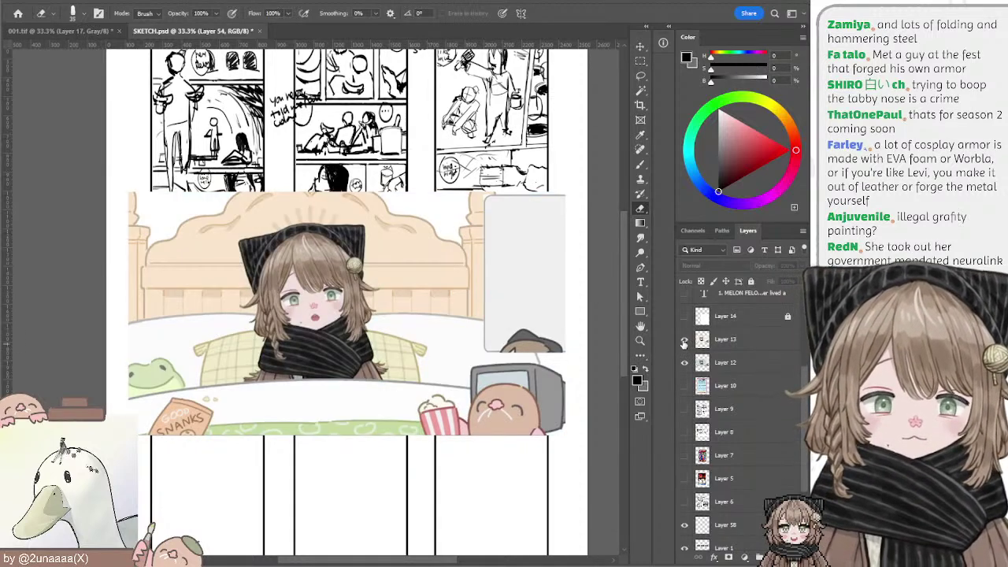
pyautogui.click(685, 341)
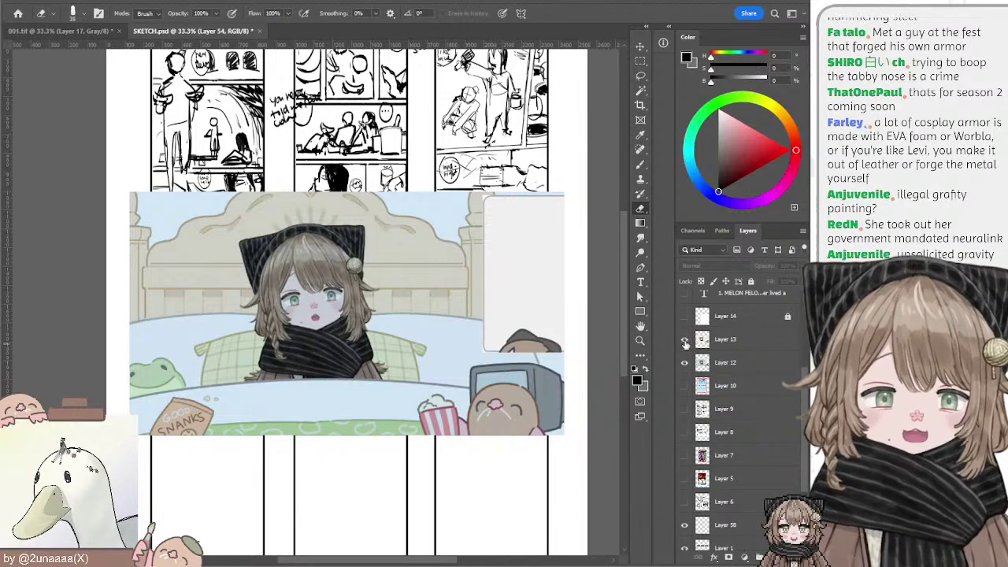
pyautogui.click(684, 340)
pyautogui.click(684, 339)
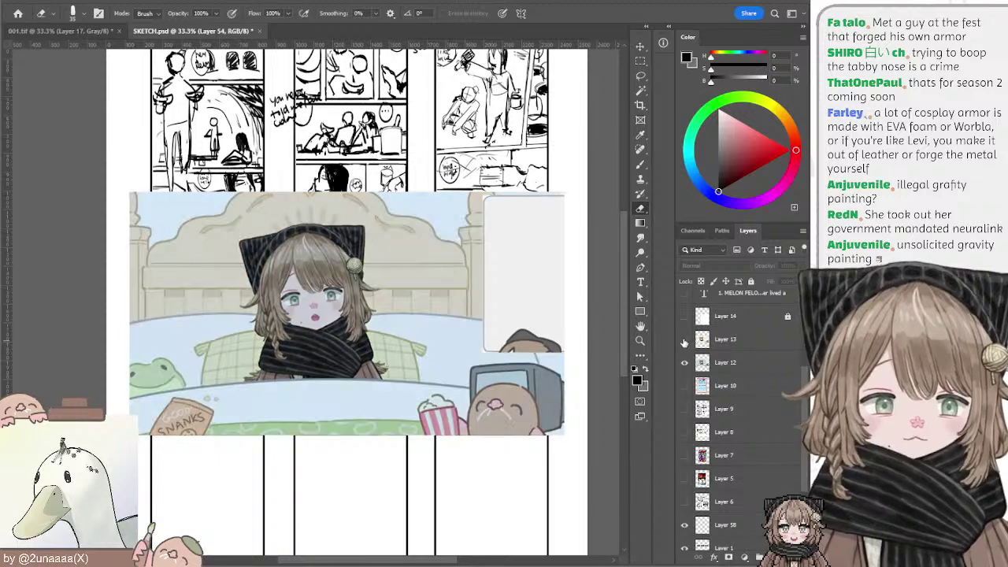
# Step: Compare the bed illustration with its Layer 13 colors in SKETCH.psd, and hide Layers 12 and 13 to reveal the thumbnails
pyautogui.click(685, 340)
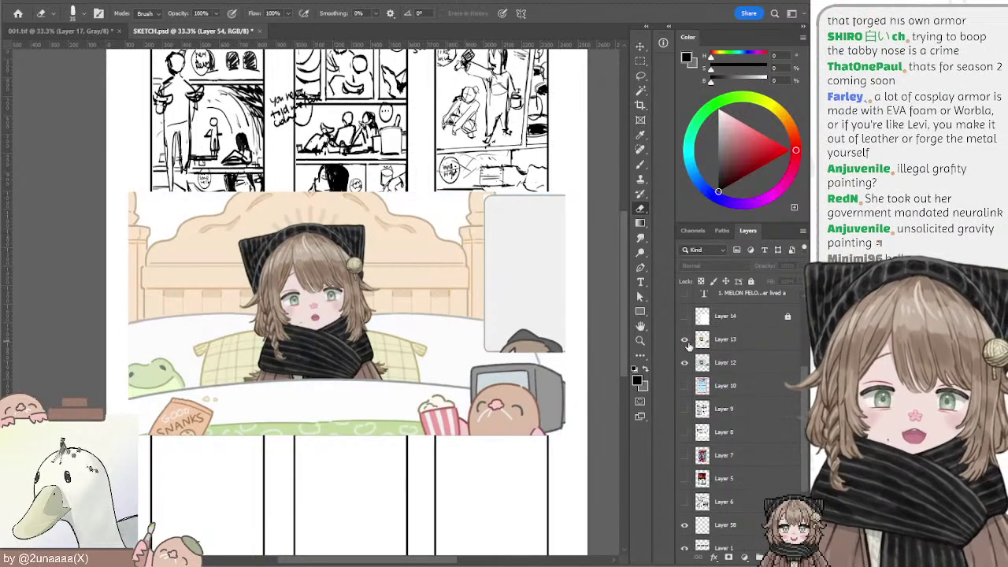
pyautogui.click(684, 363)
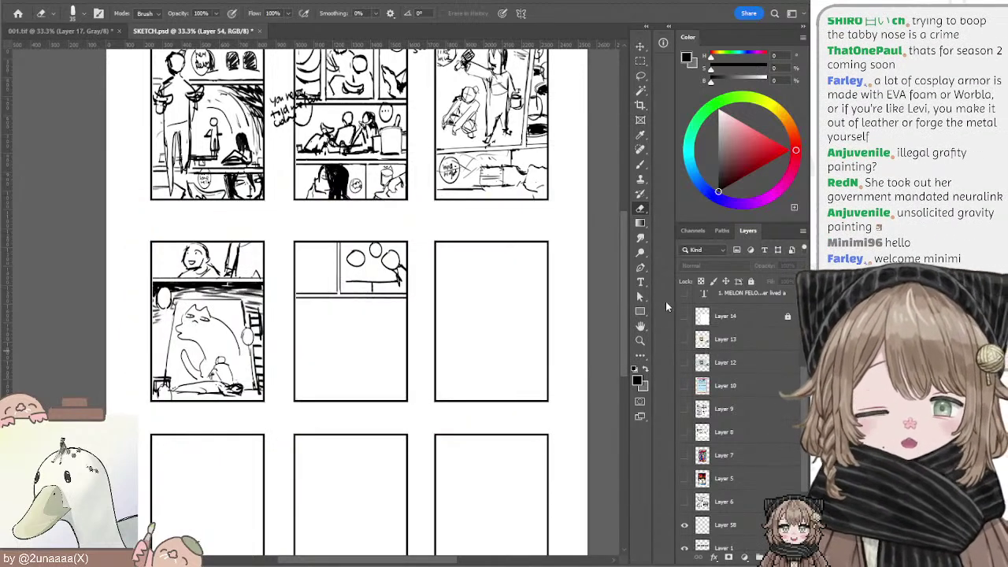
pyautogui.click(685, 340)
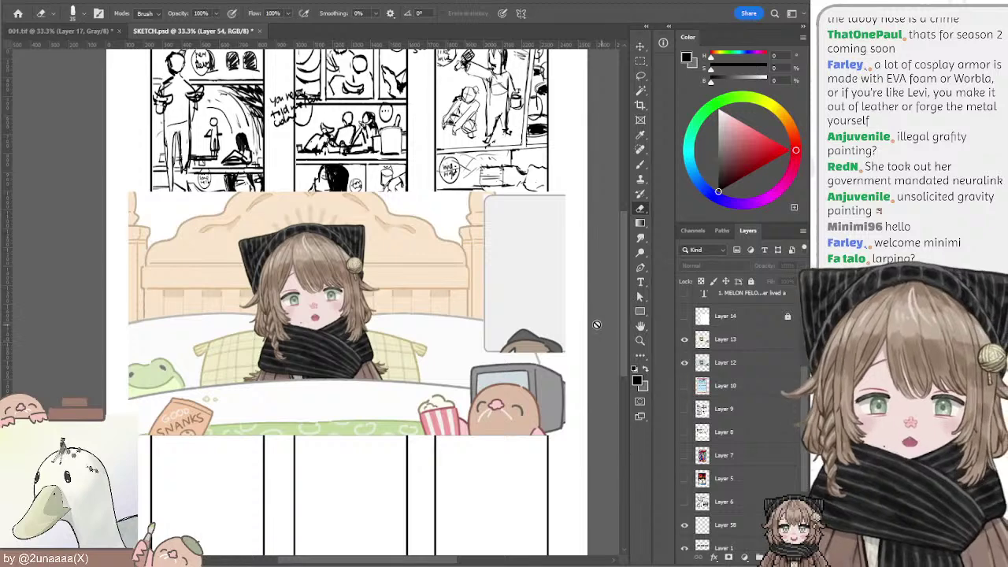
pyautogui.moveTo(584, 327); pyautogui.dragTo(612, 346)
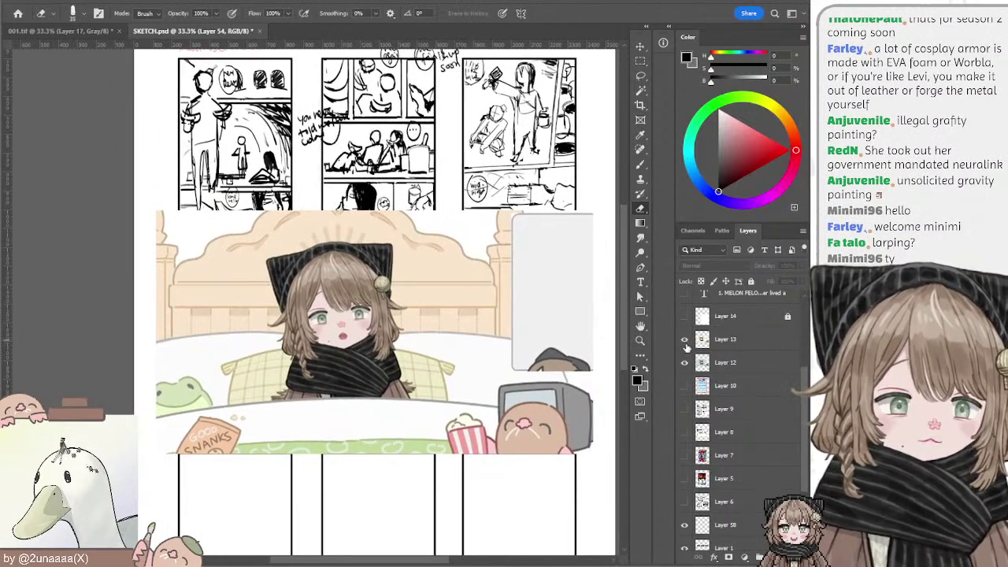
pyautogui.click(684, 364)
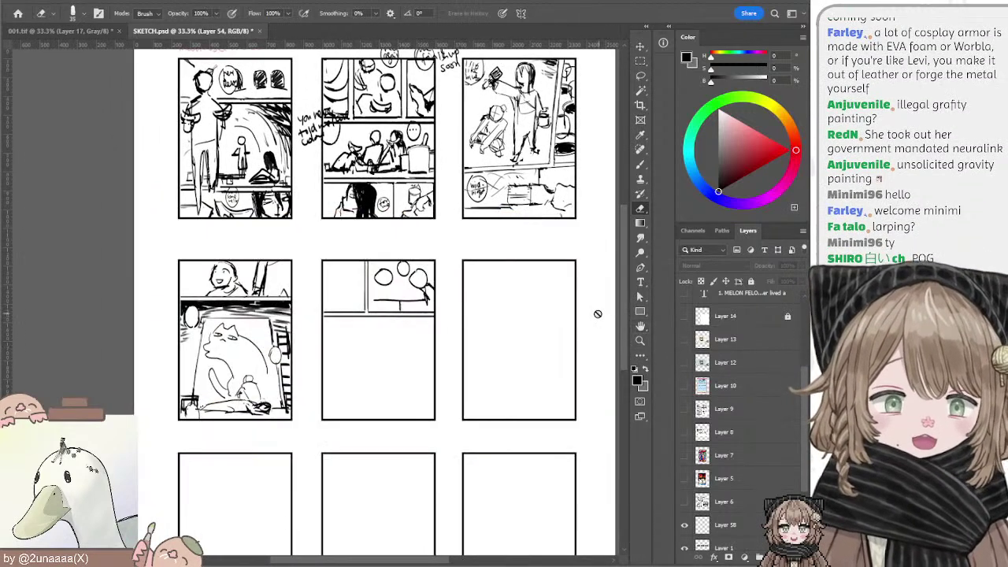
pyautogui.moveTo(596, 313); pyautogui.dragTo(572, 372)
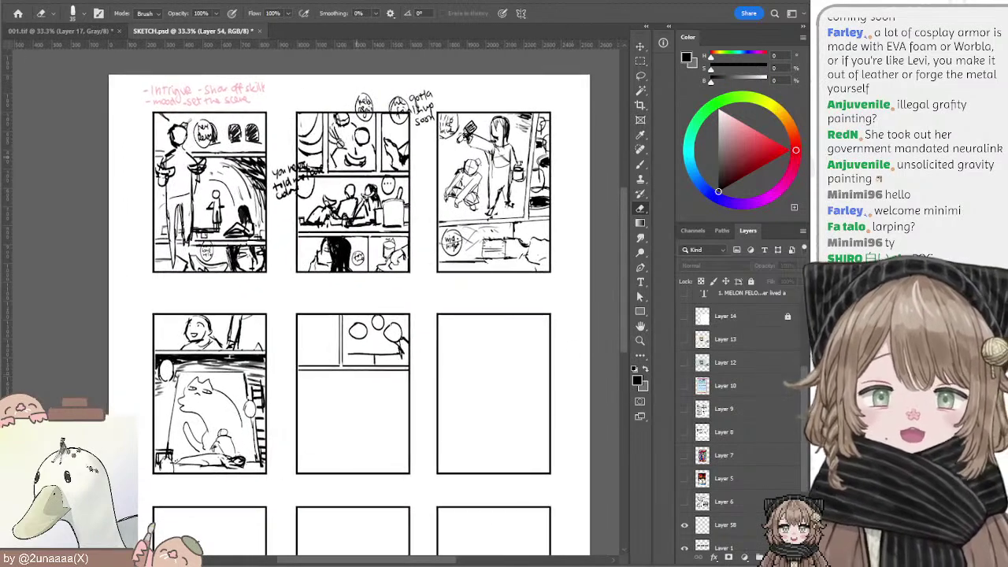
# Step: Compare the 001.tif page with its thumbnail in SKETCH.psd and return to 001.tif
pyautogui.click(64, 35)
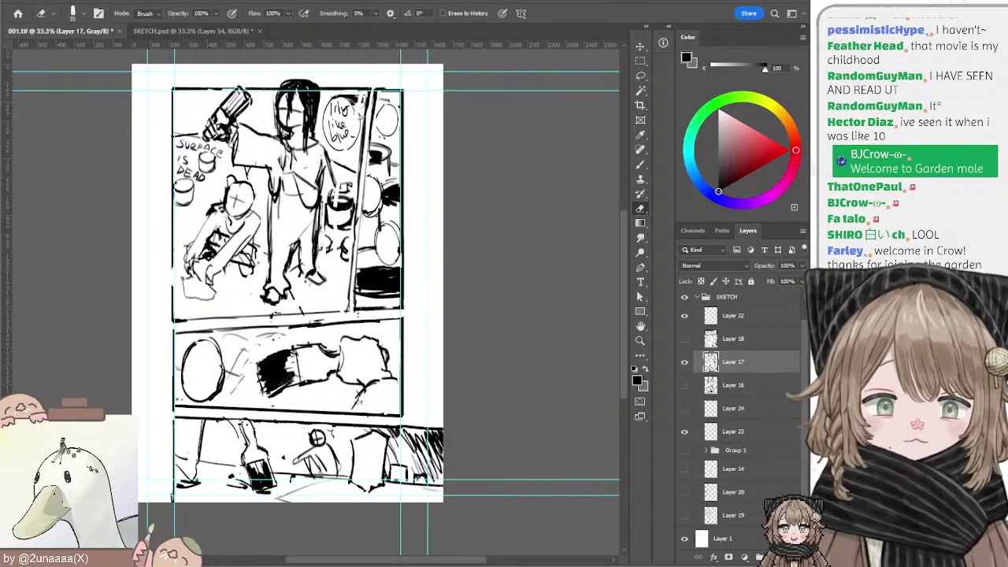
pyautogui.click(182, 32)
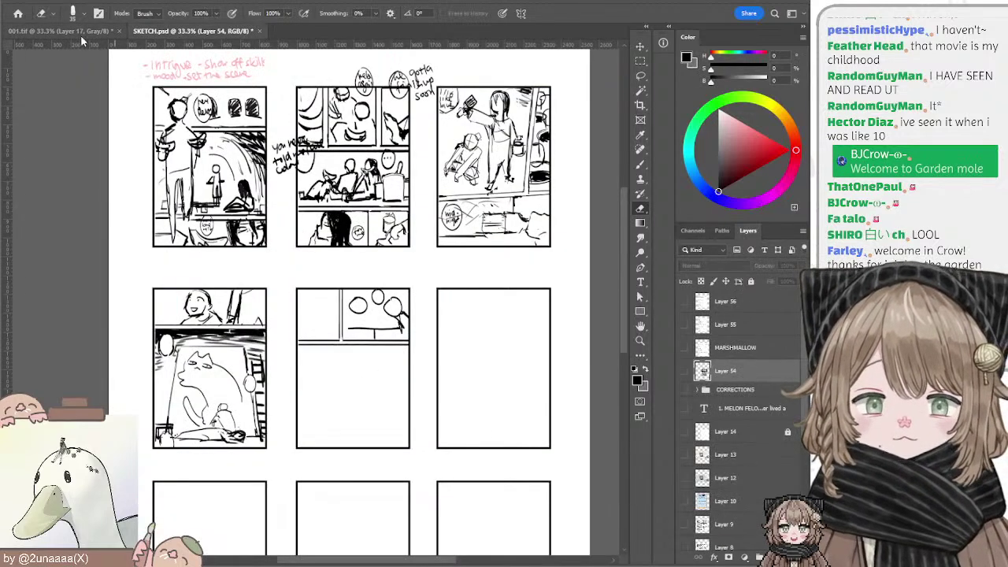
pyautogui.click(80, 33)
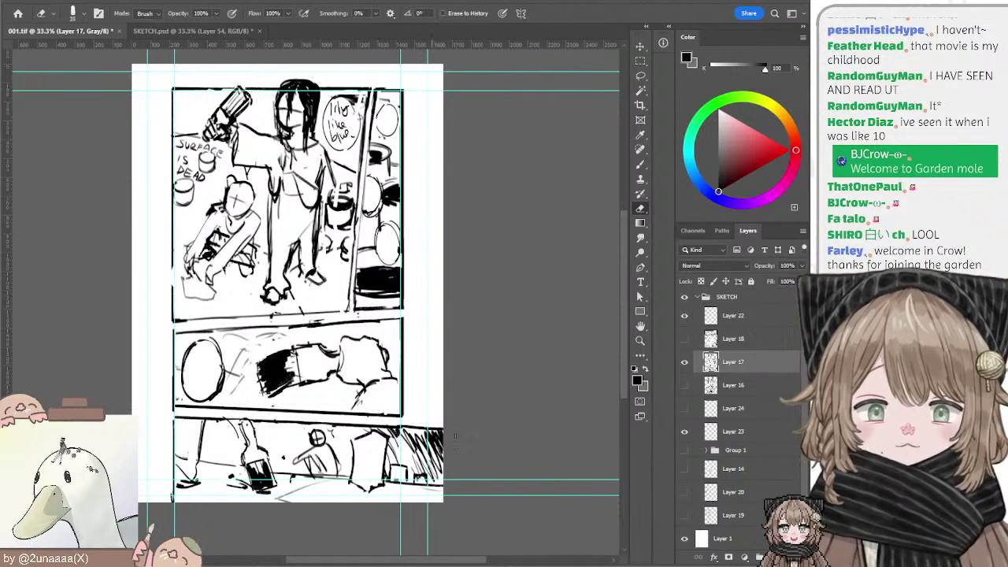
pyautogui.press('b')
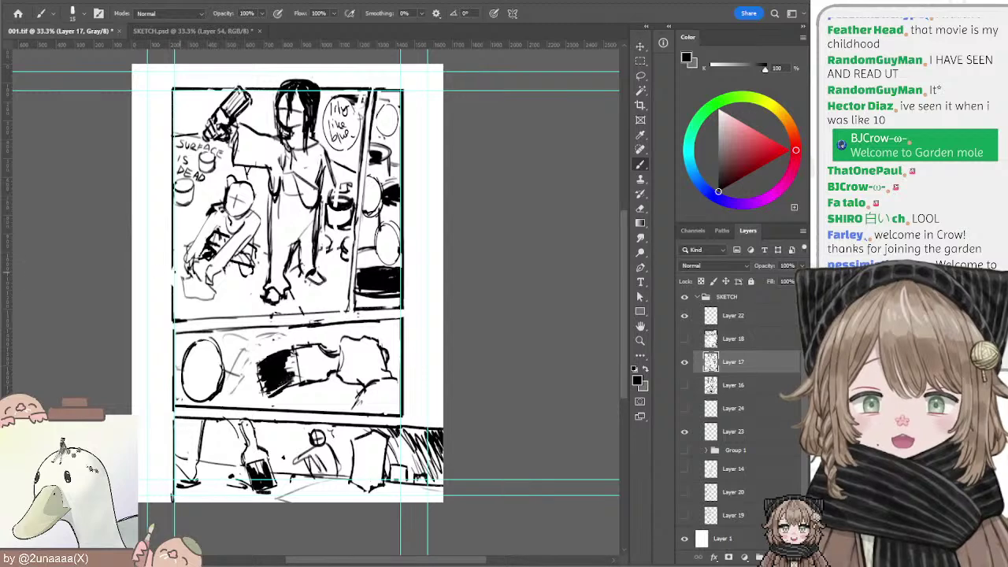
pyautogui.moveTo(162, 280)
pyautogui.mouseDown()
pyautogui.moveTo(264, 304)
pyautogui.moveTo(233, 281)
pyautogui.mouseUp()
pyautogui.moveTo(236, 314); pyautogui.dragTo(282, 340)
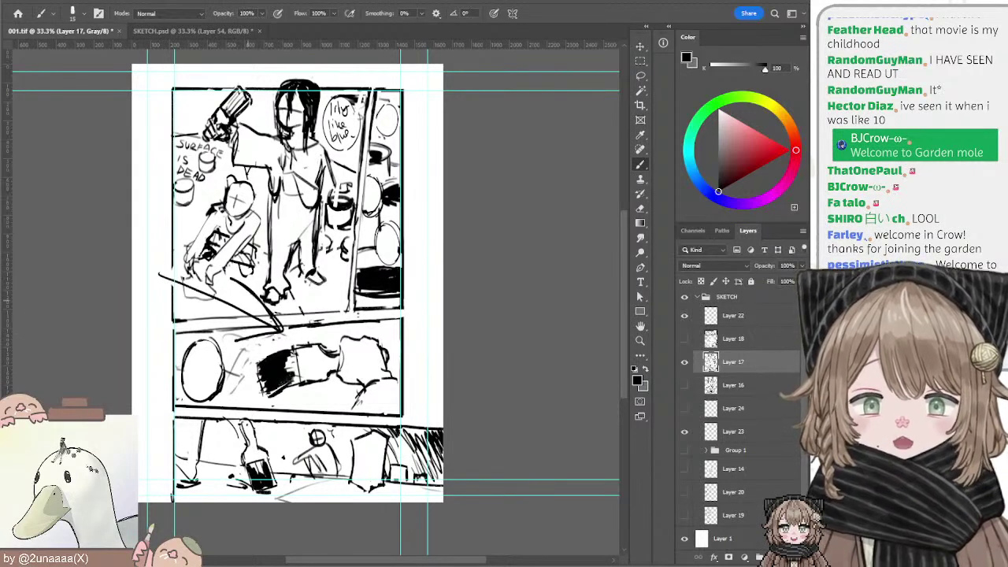
pyautogui.hotkey('ctrl', 'z')
pyautogui.hotkey('ctrl', 'z')
pyautogui.moveTo(162, 282); pyautogui.dragTo(281, 320)
pyautogui.moveTo(280, 320)
pyautogui.mouseDown()
pyautogui.moveTo(235, 281)
pyautogui.moveTo(231, 341)
pyautogui.mouseUp()
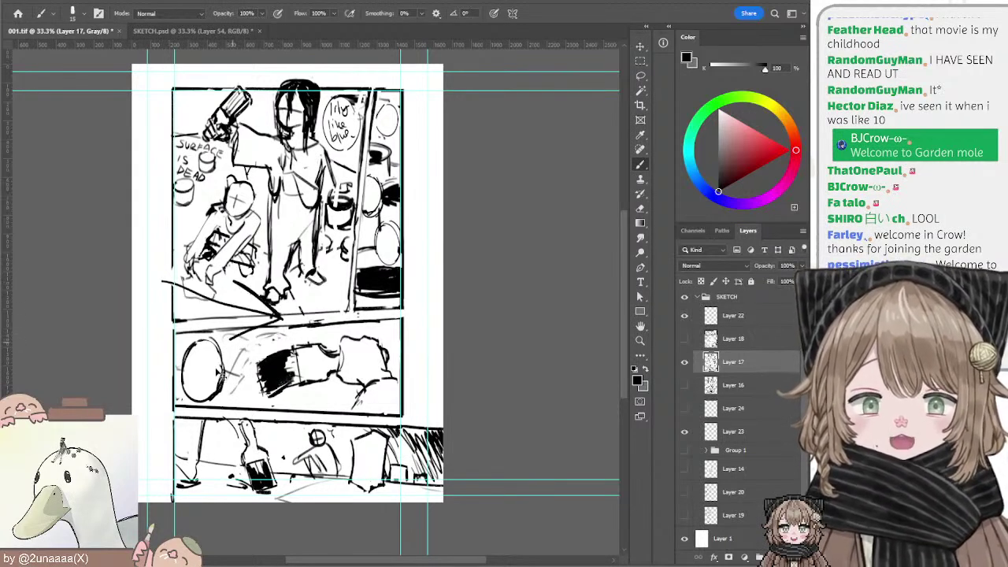
pyautogui.hotkey('ctrl', 'z')
pyautogui.hotkey('ctrl', 'z')
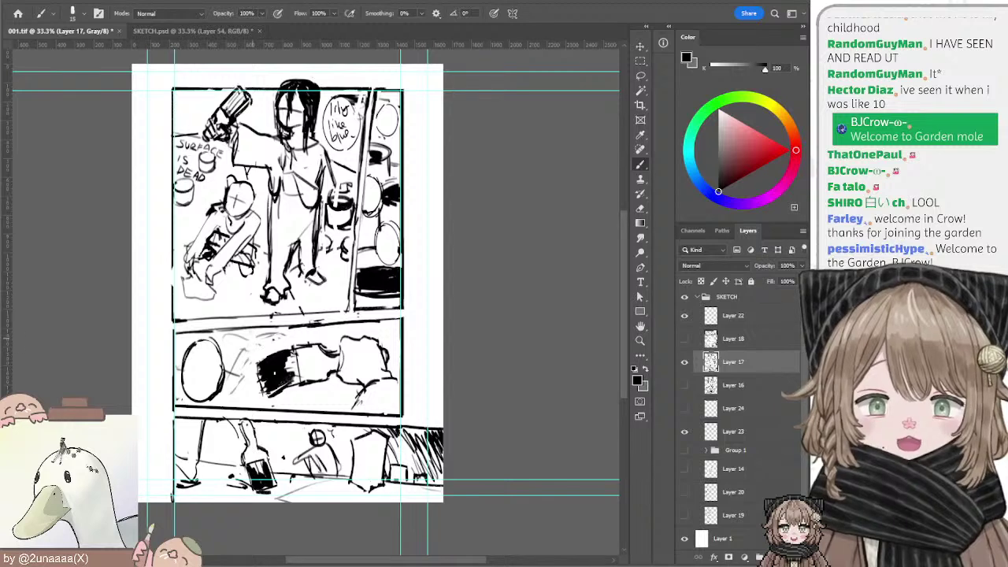
pyautogui.moveTo(251, 333)
pyautogui.mouseDown()
pyautogui.moveTo(412, 446)
pyautogui.moveTo(380, 457)
pyautogui.mouseUp()
pyautogui.hotkey('ctrl', 'z')
pyautogui.hotkey('ctrl', 'z')
pyautogui.hotkey('ctrl', 'z')
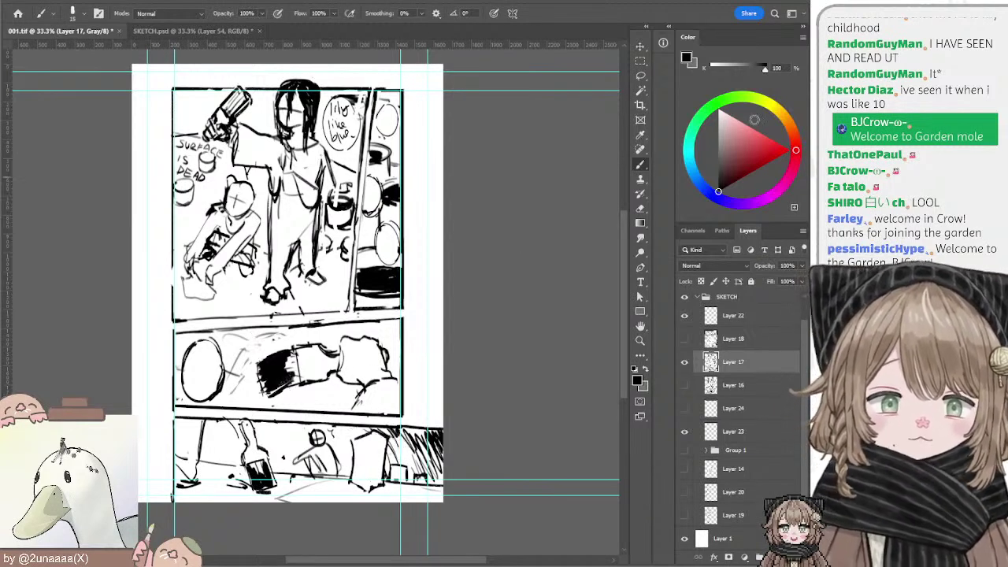
pyautogui.click(741, 138)
pyautogui.moveTo(241, 318)
pyautogui.mouseDown()
pyautogui.moveTo(333, 425)
pyautogui.moveTo(406, 434)
pyautogui.mouseUp()
pyautogui.moveTo(397, 425); pyautogui.dragTo(401, 442)
pyautogui.hotkey('ctrl', 'z')
pyautogui.hotkey('ctrl', 'z')
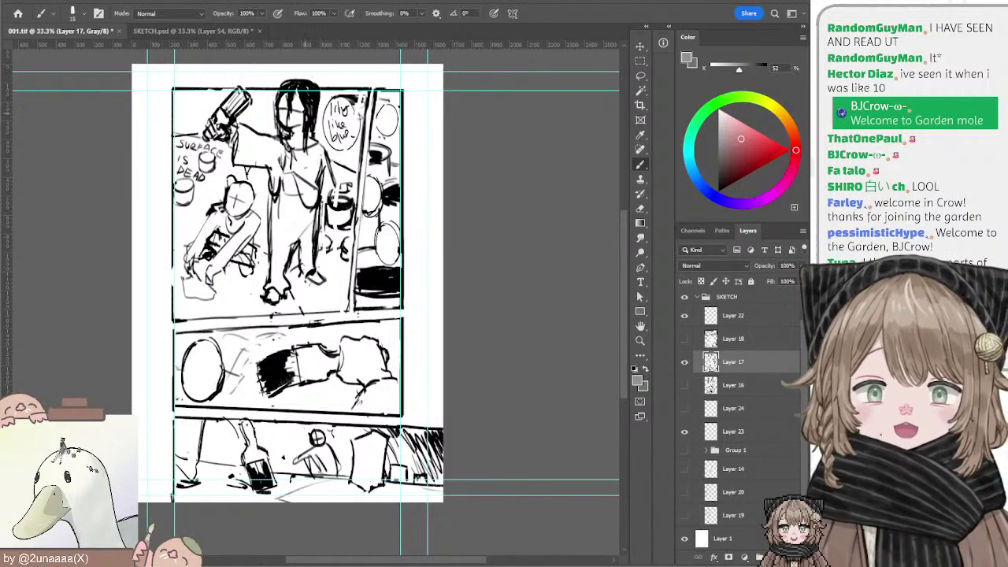
pyautogui.keyDown('alt'); pyautogui.click(315, 92); pyautogui.keyUp('alt')
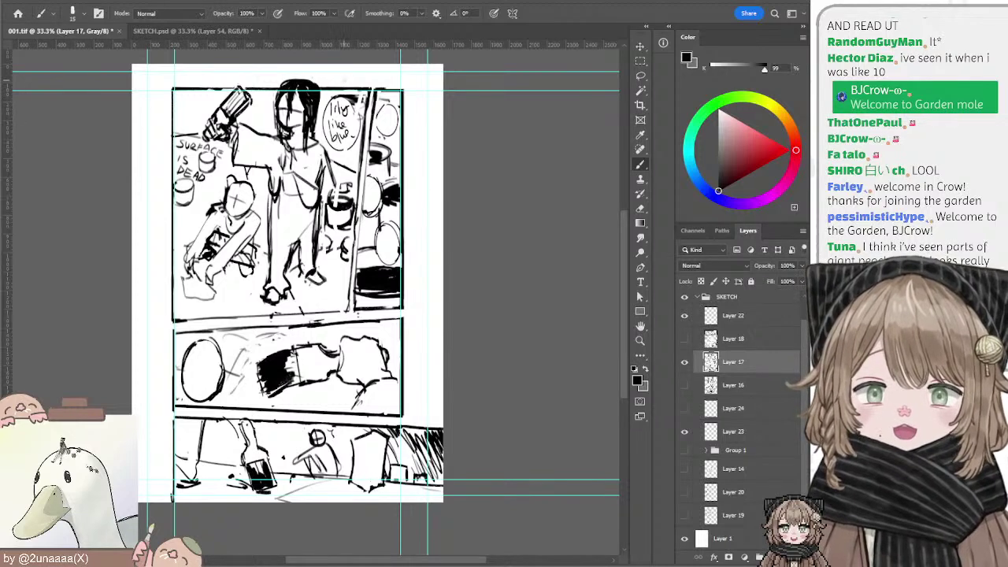
pyautogui.moveTo(330, 87)
pyautogui.mouseDown()
pyautogui.moveTo(350, 80)
pyautogui.moveTo(358, 95)
pyautogui.moveTo(339, 84)
pyautogui.mouseUp()
pyautogui.hotkey('ctrl', 'z')
pyautogui.hotkey('ctrl', 'z')
pyautogui.moveTo(340, 82)
pyautogui.mouseDown()
pyautogui.moveTo(331, 88)
pyautogui.moveTo(340, 96)
pyautogui.moveTo(328, 87)
pyautogui.mouseUp()
pyautogui.hotkey('ctrl', 'z')
pyautogui.hotkey('ctrl', 'z')
pyautogui.hotkey('ctrl', 'z')
pyautogui.hotkey('ctrl', 'z')
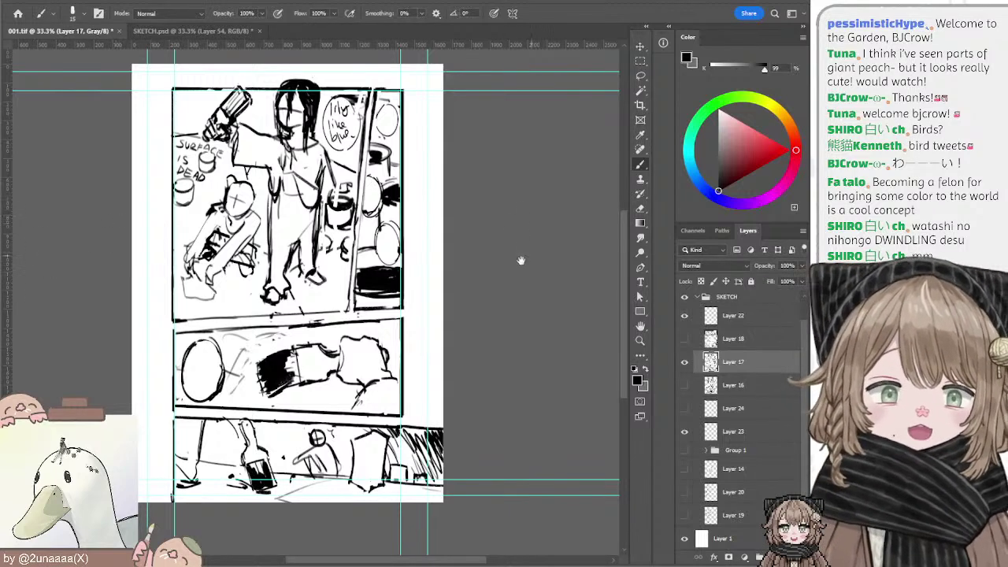
# Step: Show Layer 18 in place of Layer 17 to review the cat painting page, and bring Layer 17 back
pyautogui.moveTo(502, 238)
pyautogui.mouseDown()
pyautogui.moveTo(522, 244)
pyautogui.moveTo(510, 237)
pyautogui.mouseUp()
pyautogui.click(685, 361)
pyautogui.click(685, 340)
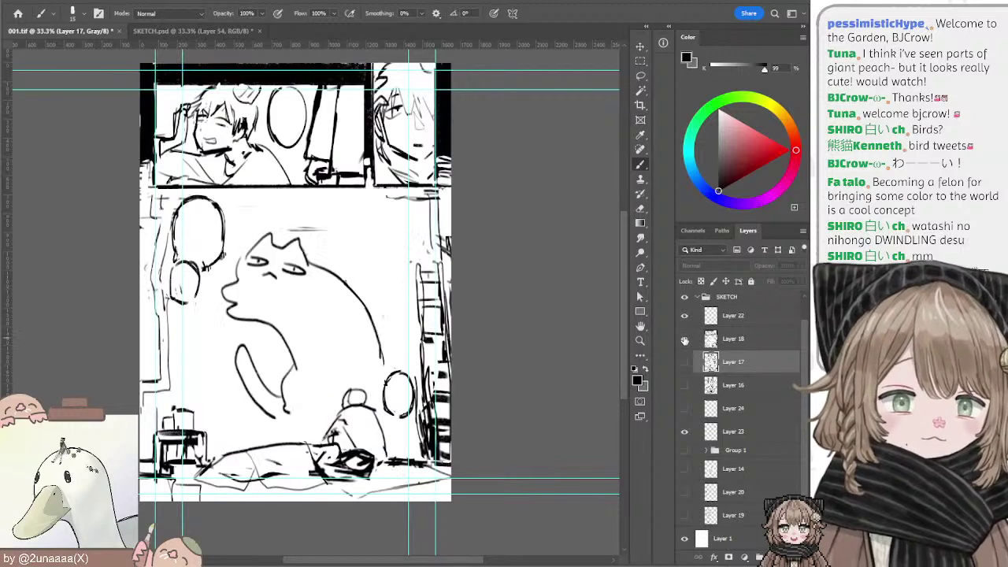
pyautogui.moveTo(545, 233); pyautogui.dragTo(510, 254)
pyautogui.click(685, 339)
pyautogui.click(684, 361)
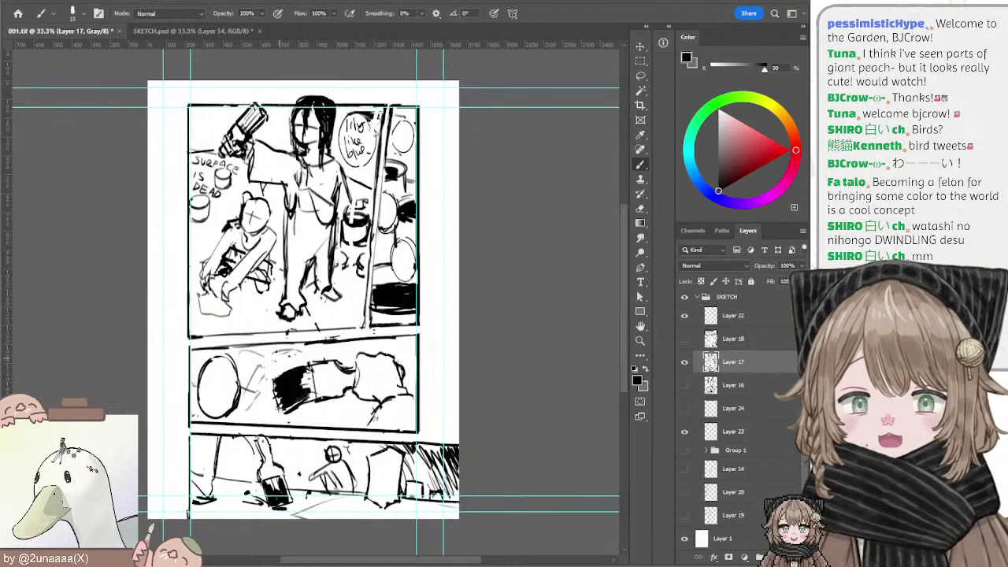
# Step: Switch to SKETCH.psd and show the "1. MELON FELONE" text layer with Layer 14 behind it to read the story script
pyautogui.click(178, 31)
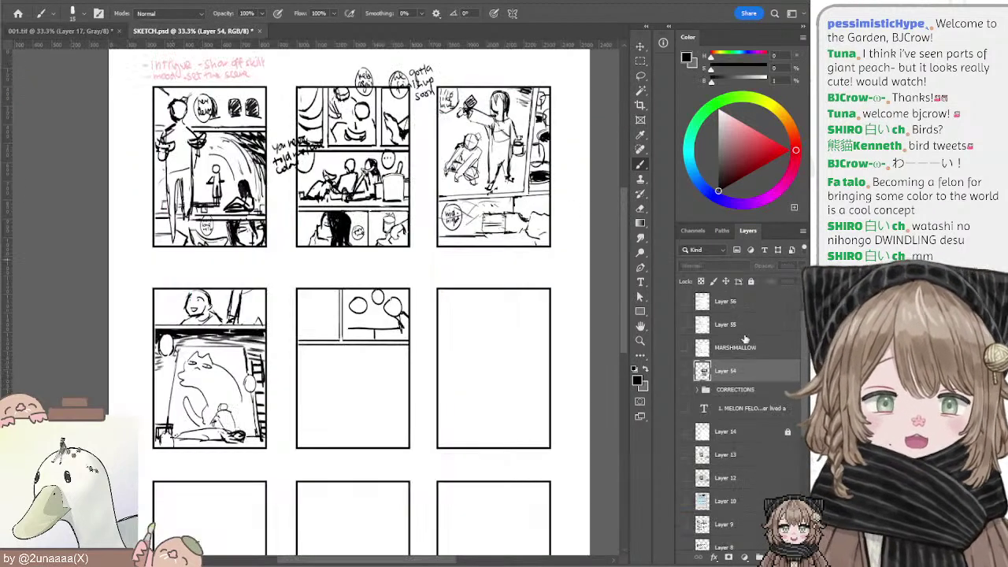
pyautogui.scroll(1, 709, 347)
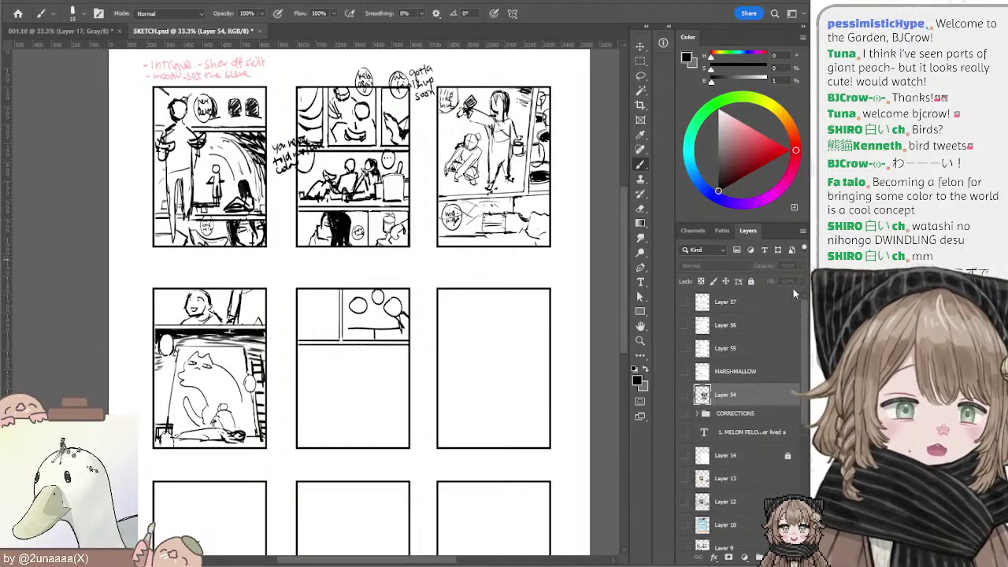
pyautogui.click(687, 350)
pyautogui.click(686, 350)
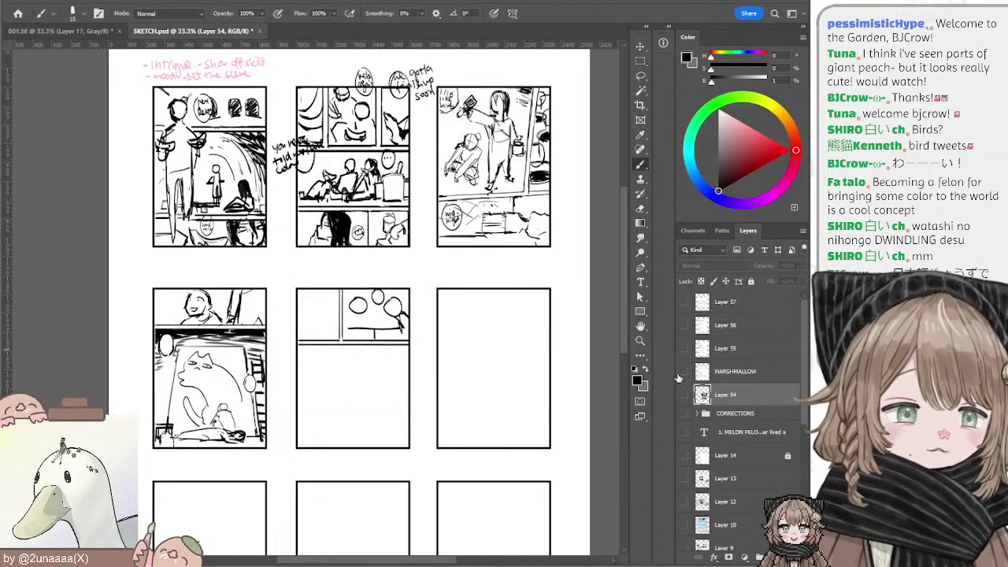
pyautogui.scroll(-5, 801, 381)
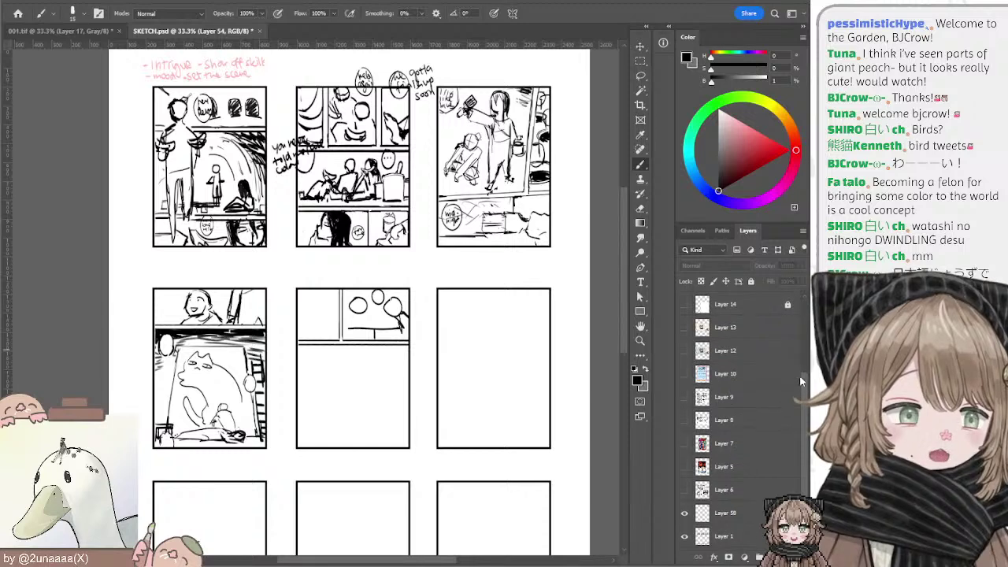
pyautogui.scroll(2, 800, 379)
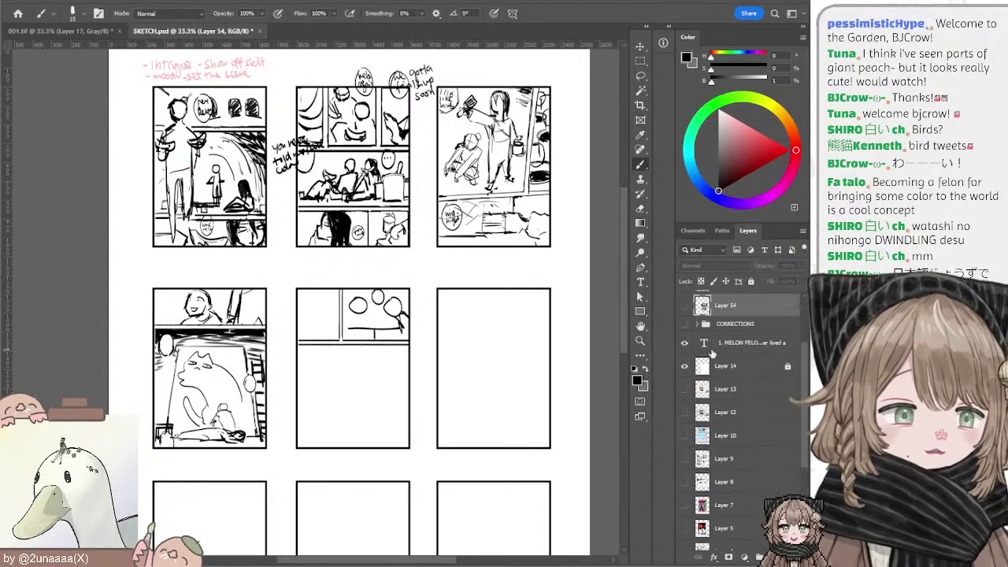
pyautogui.click(725, 344)
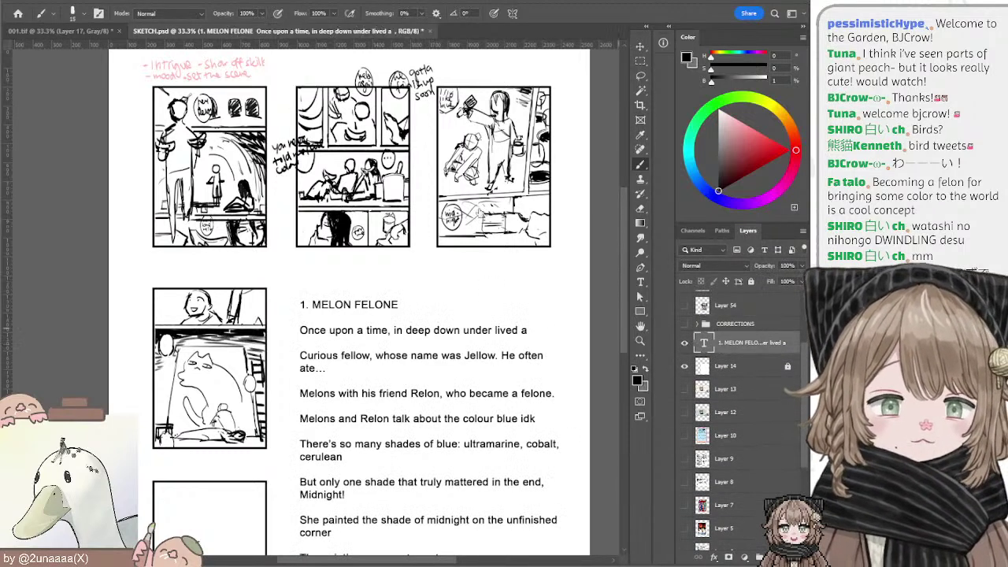
pyautogui.moveTo(523, 288); pyautogui.dragTo(501, 153)
pyautogui.moveTo(511, 232); pyautogui.dragTo(505, 229)
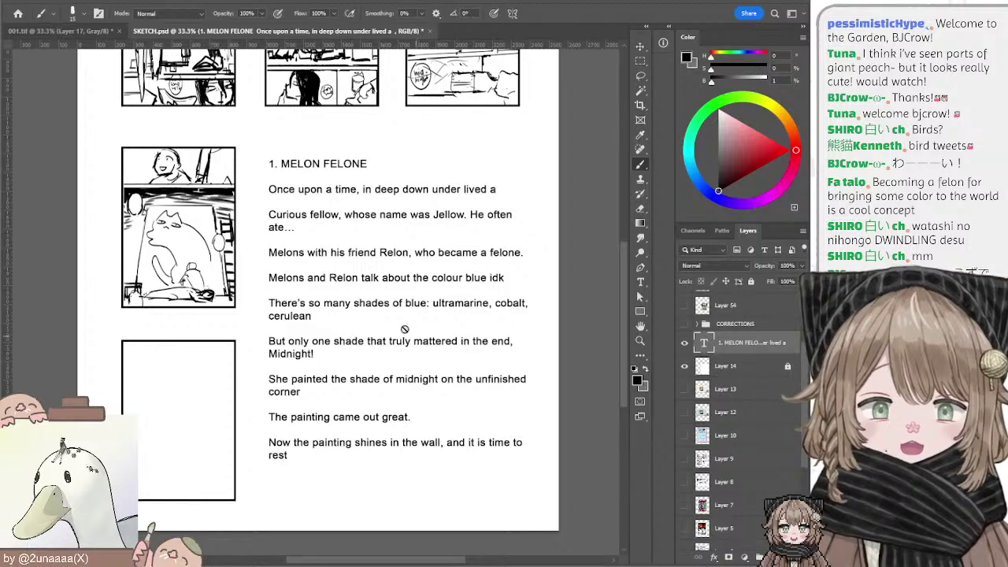
pyautogui.press('l')
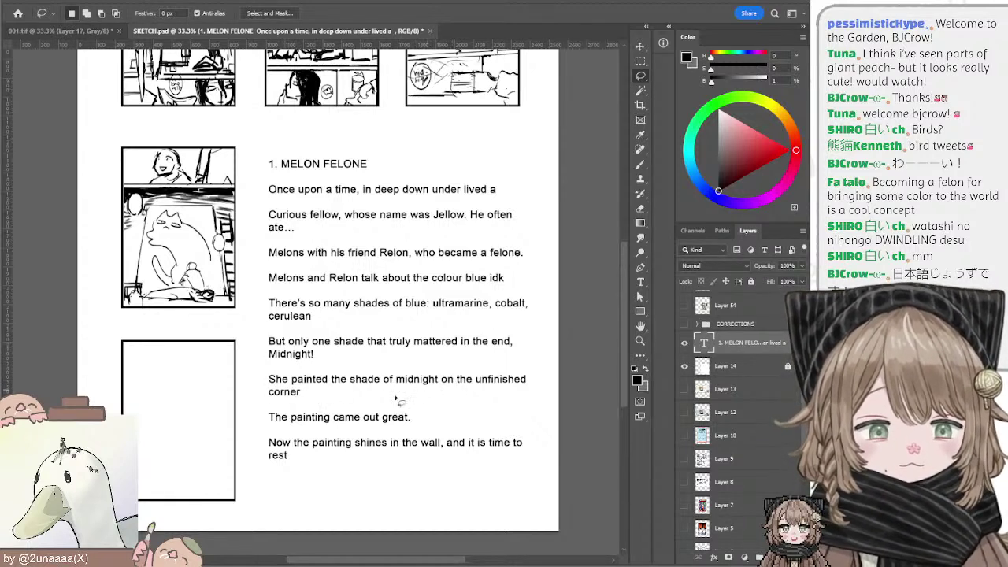
# Step: Return to 001.tif and hand-letter "I hate to clean" with the brush inside the jagged bubble in the bottom panel on Layer 17
pyautogui.click(86, 30)
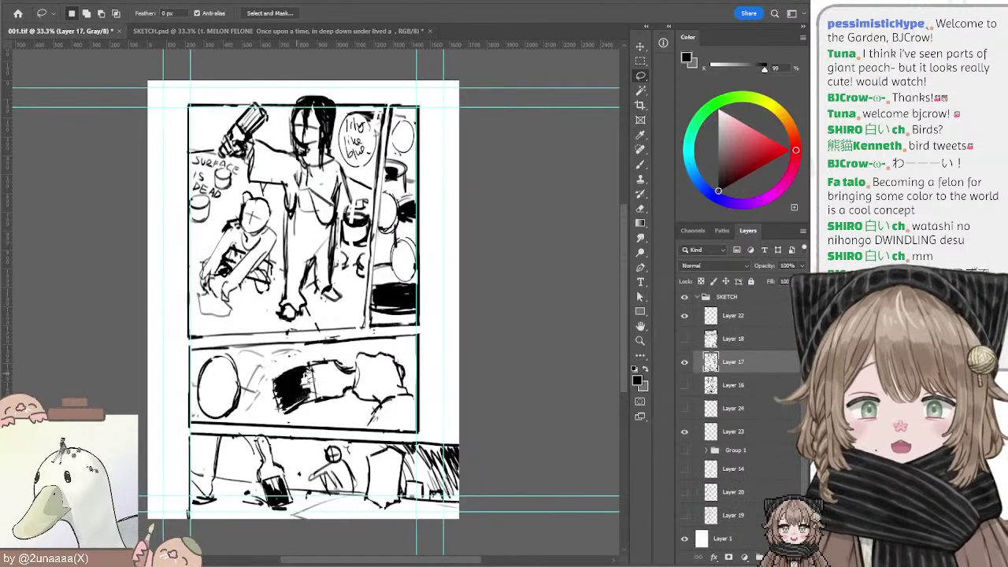
pyautogui.moveTo(307, 414)
pyautogui.mouseDown()
pyautogui.moveTo(326, 376)
pyautogui.moveTo(322, 390)
pyautogui.mouseUp()
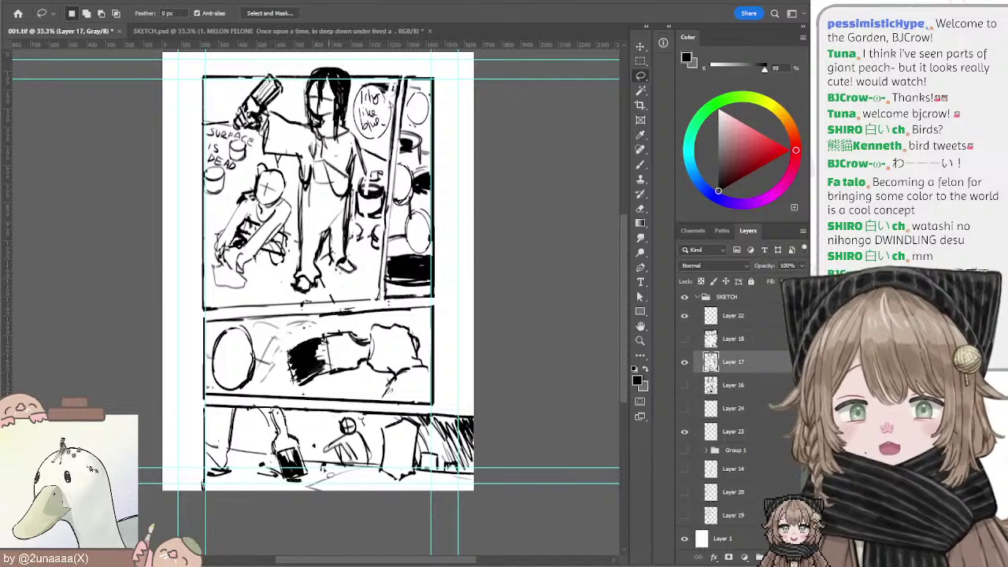
pyautogui.press('b')
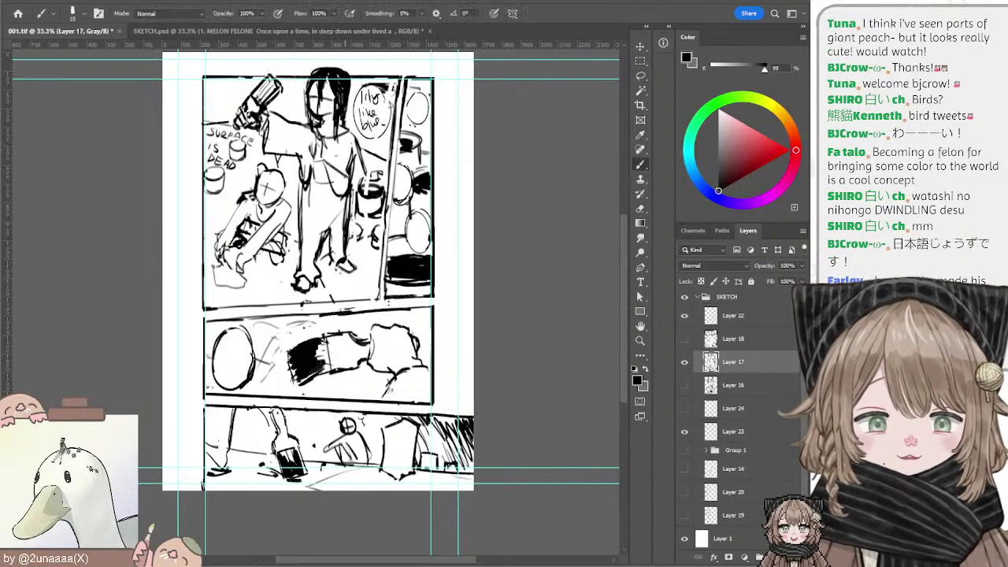
pyautogui.press('e')
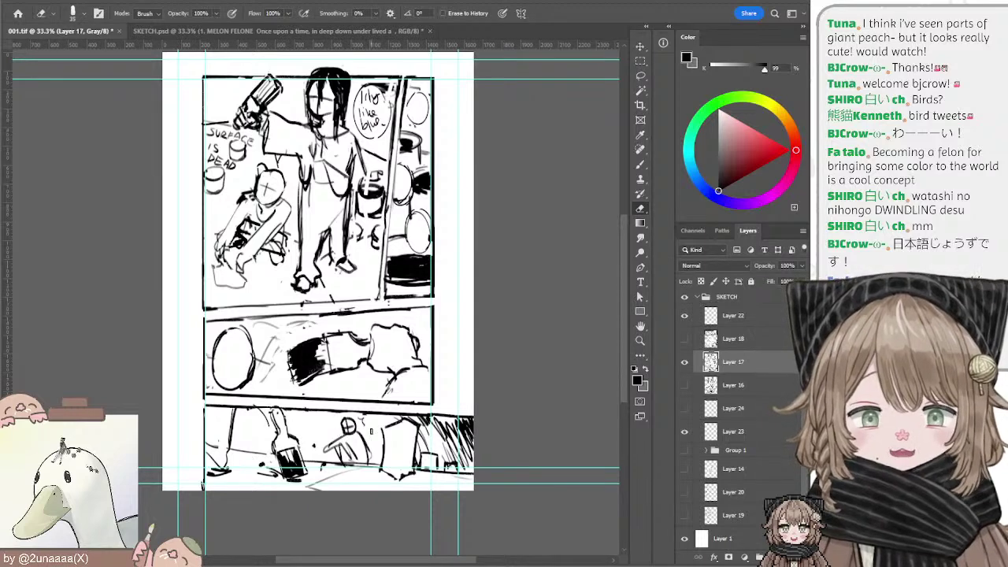
pyautogui.press('b')
pyautogui.moveTo(394, 411); pyautogui.dragTo(382, 369)
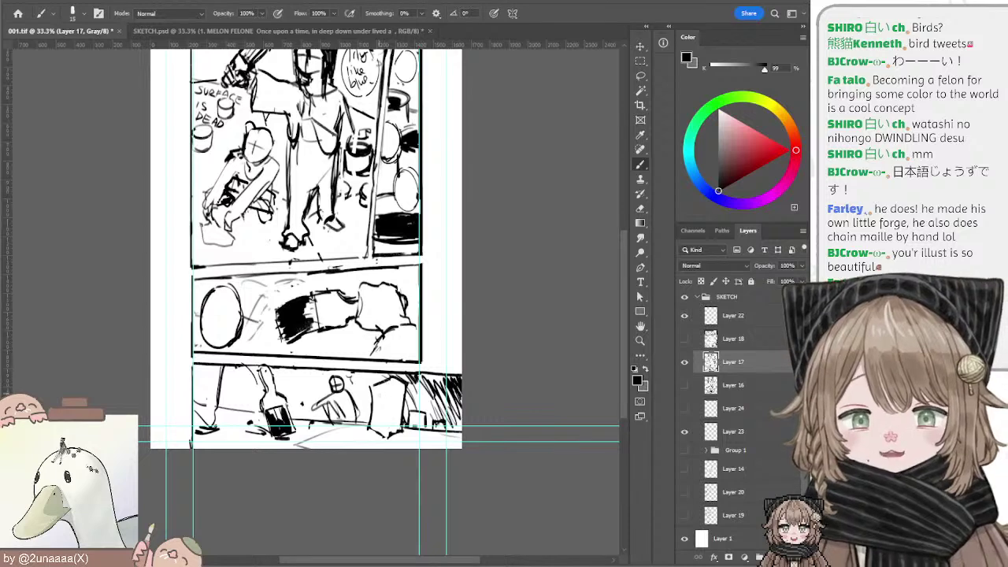
pyautogui.moveTo(384, 392)
pyautogui.mouseDown()
pyautogui.moveTo(400, 393)
pyautogui.moveTo(382, 409)
pyautogui.mouseUp()
pyautogui.moveTo(377, 405); pyautogui.dragTo(385, 404)
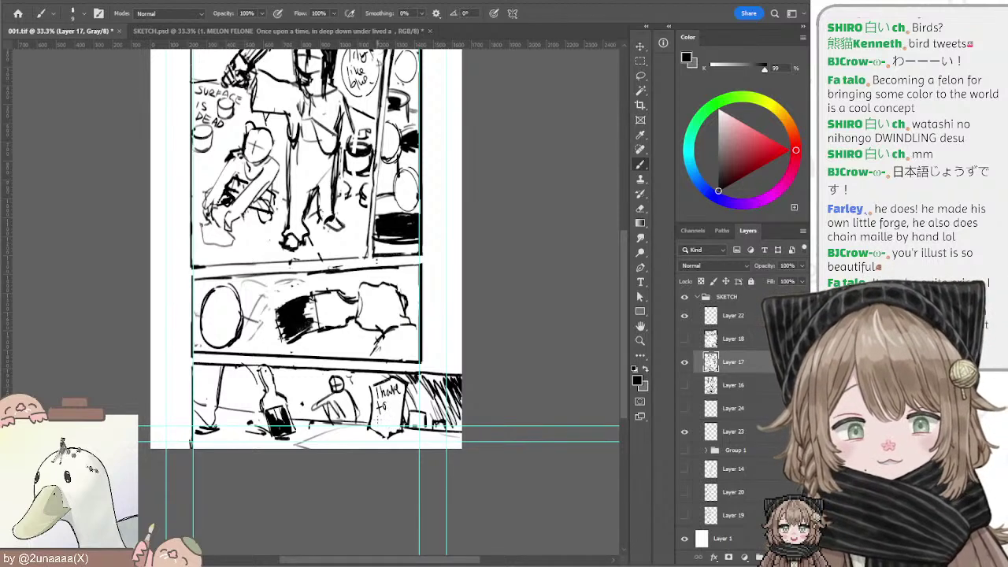
pyautogui.moveTo(380, 414)
pyautogui.mouseDown()
pyautogui.moveTo(375, 425)
pyautogui.moveTo(402, 427)
pyautogui.mouseUp()
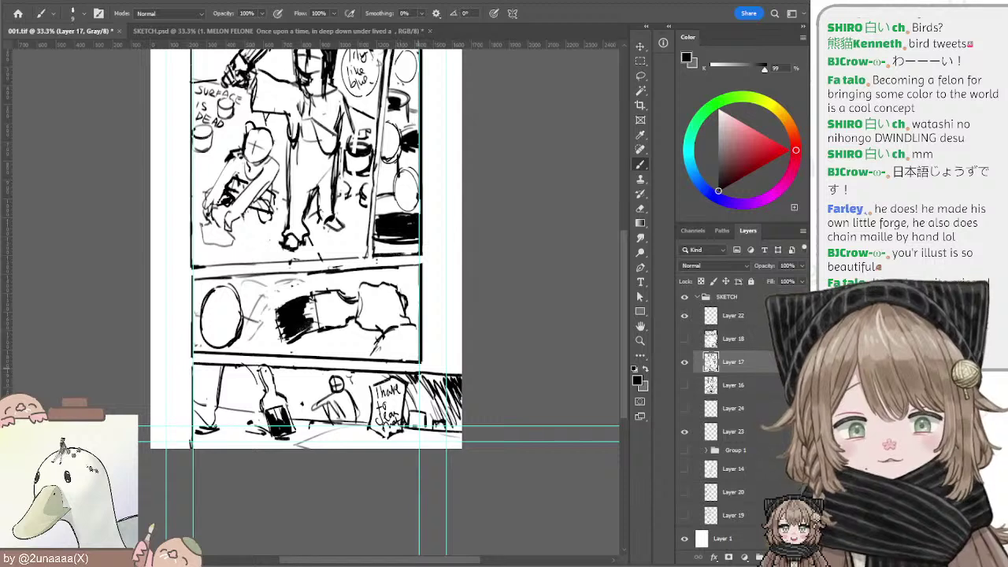
pyautogui.moveTo(378, 329); pyautogui.dragTo(386, 352)
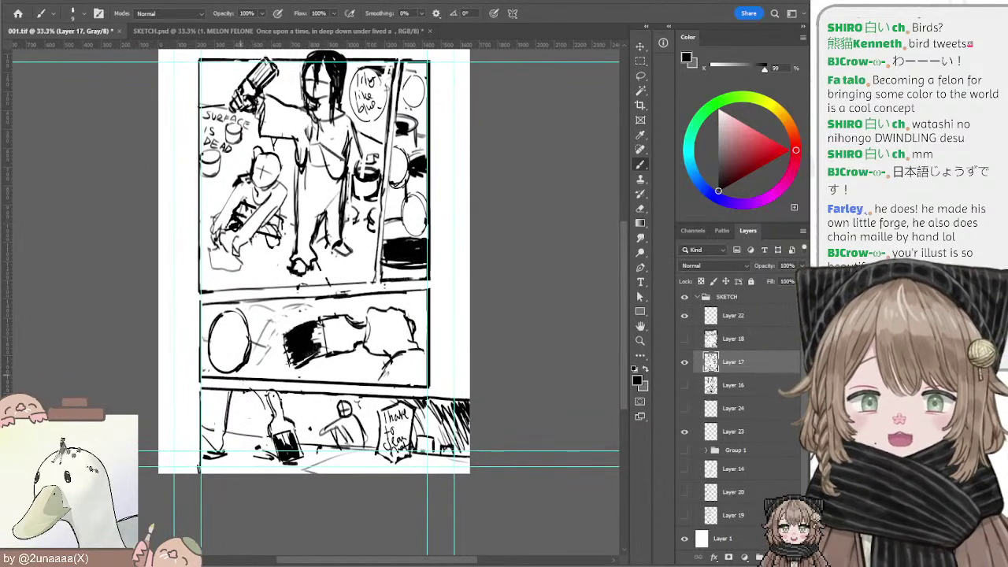
# Step: Hide Layer 17, then show and select Layer 18 with the cat painting page
pyautogui.moveTo(521, 291); pyautogui.dragTo(533, 331)
pyautogui.click(685, 365)
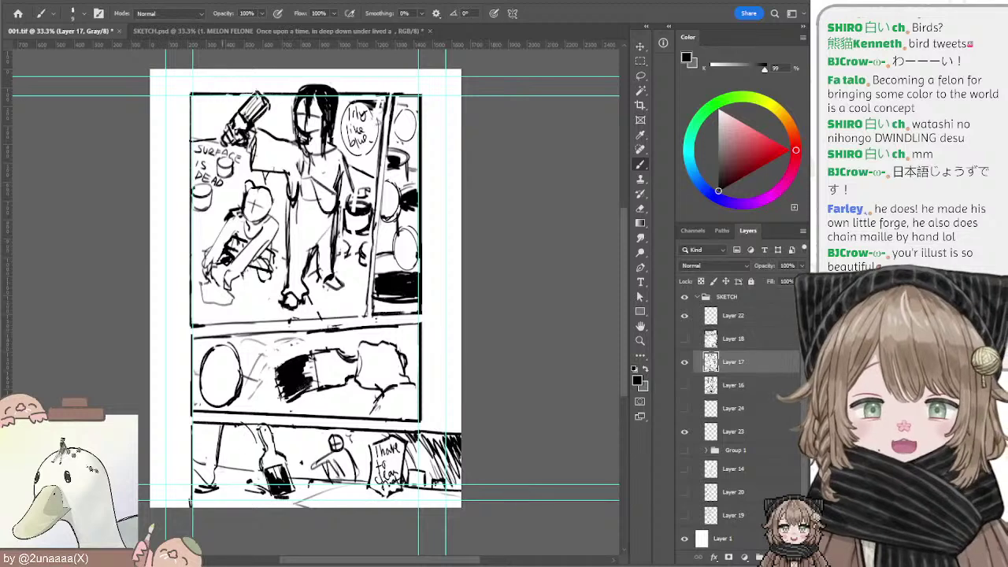
pyautogui.click(684, 362)
pyautogui.click(685, 339)
pyautogui.click(693, 340)
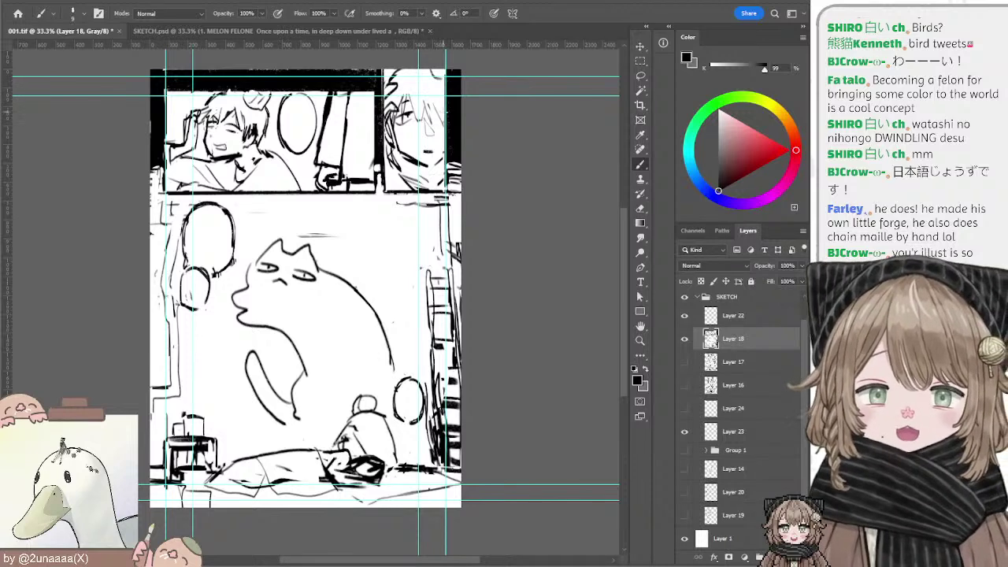
# Step: Clean up the two speech bubble outlines beside the cat on Layer 18, alternating eraser and brush
pyautogui.moveTo(275, 234)
pyautogui.mouseDown()
pyautogui.moveTo(262, 215)
pyautogui.moveTo(266, 224)
pyautogui.mouseUp()
pyautogui.press('e')
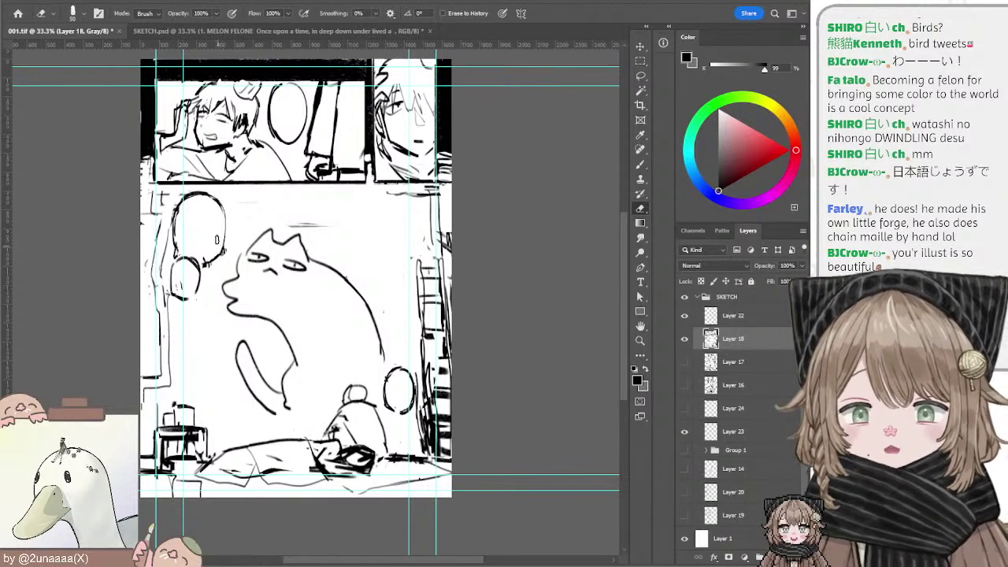
pyautogui.press('b')
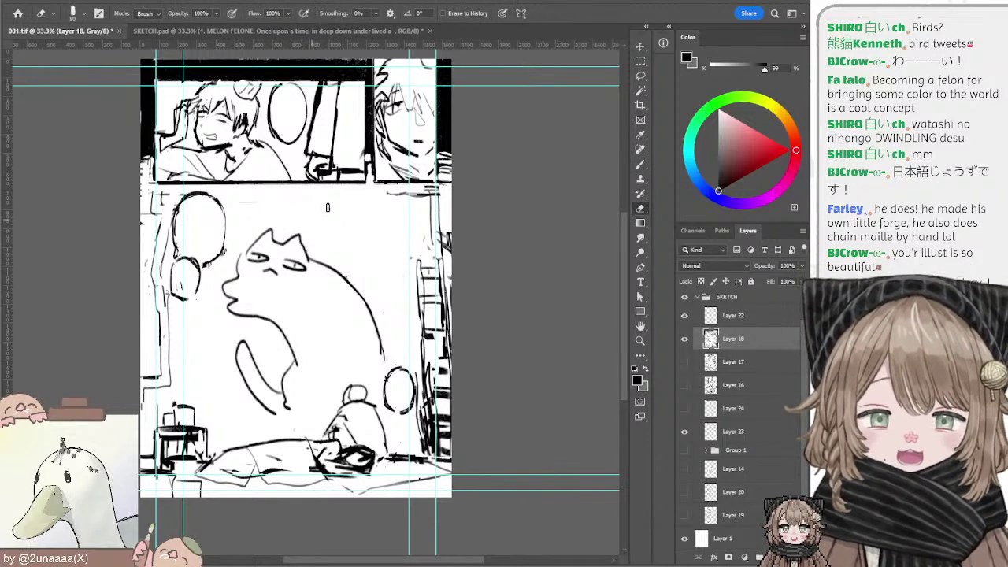
pyautogui.press('e')
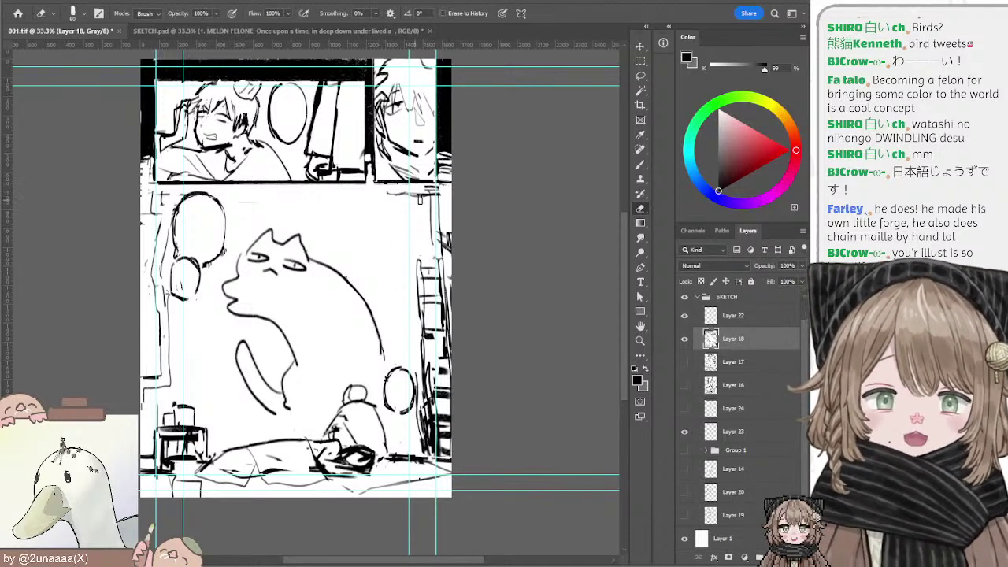
pyautogui.press('b')
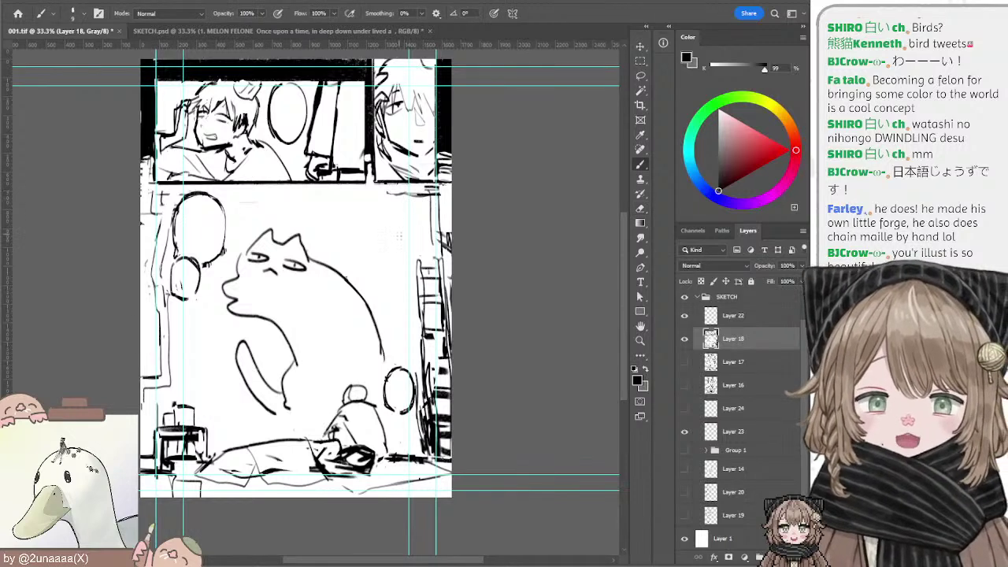
pyautogui.moveTo(400, 236); pyautogui.dragTo(399, 217)
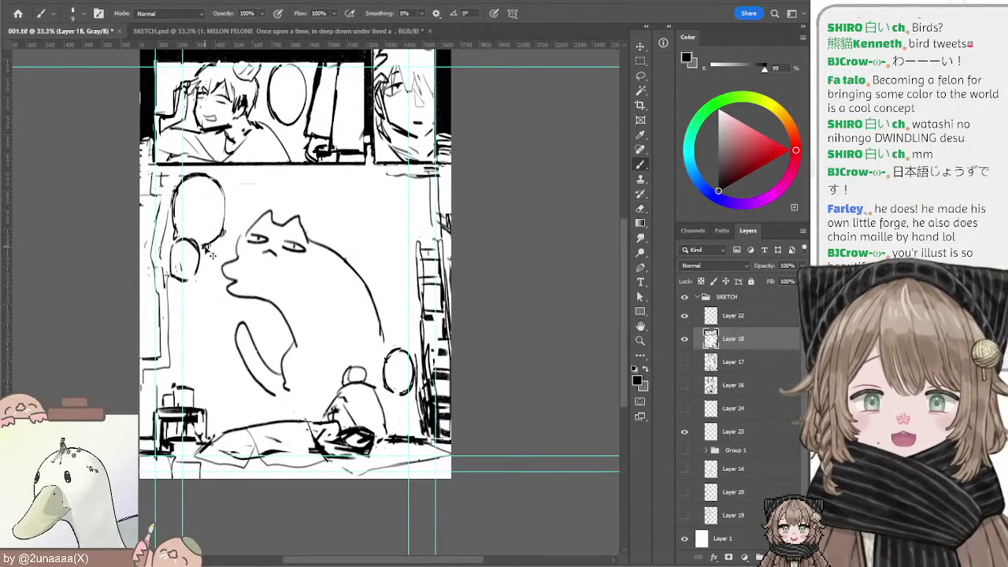
pyautogui.moveTo(245, 396)
pyautogui.mouseDown()
pyautogui.moveTo(255, 419)
pyautogui.moveTo(267, 407)
pyautogui.moveTo(245, 411)
pyautogui.moveTo(256, 404)
pyautogui.moveTo(253, 417)
pyautogui.mouseUp()
pyautogui.hotkey('ctrl', 'z')
pyautogui.hotkey('ctrl', 'z')
pyautogui.hotkey('ctrl', 'z')
pyautogui.hotkey('ctrl', 'z')
pyautogui.moveTo(243, 419); pyautogui.dragTo(257, 414)
pyautogui.hotkey('ctrl', 'z')
pyautogui.hotkey('ctrl', 'z')
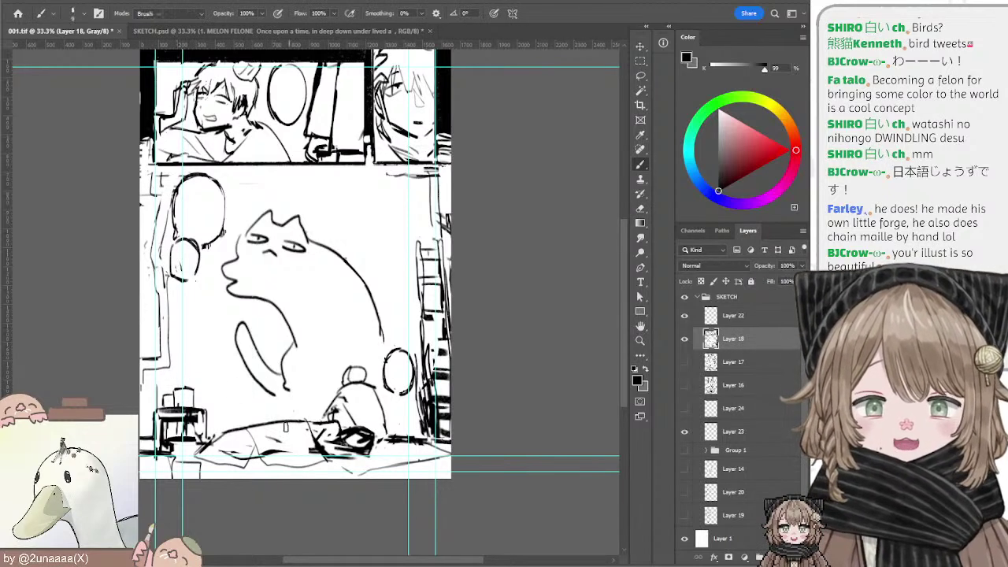
# Step: Tidy stray sketch lines across the cat painting page on Layer 18 with the eraser and brush
pyautogui.press('e')
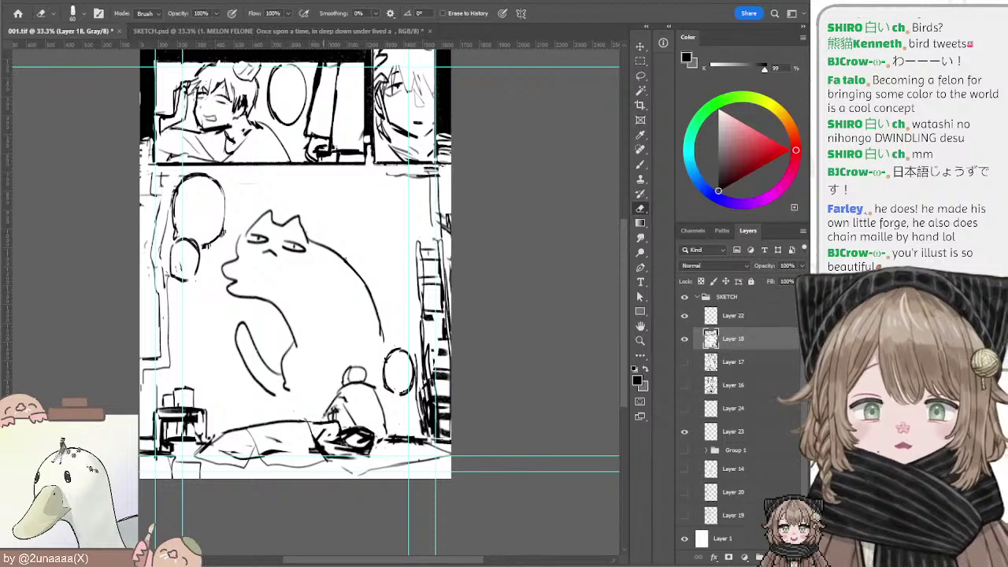
pyautogui.press('b')
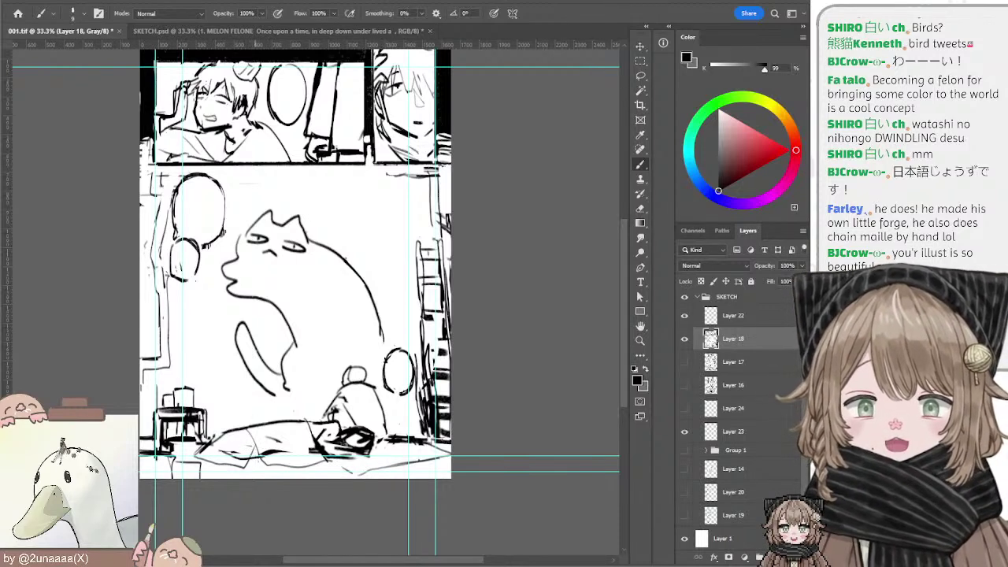
pyautogui.press('e')
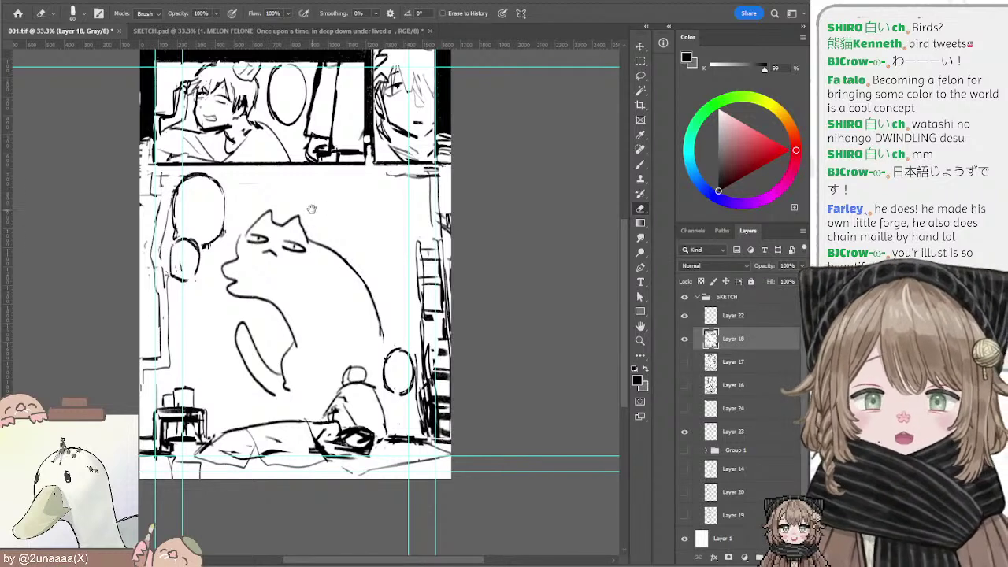
pyautogui.moveTo(311, 210); pyautogui.dragTo(340, 248)
pyautogui.press('b')
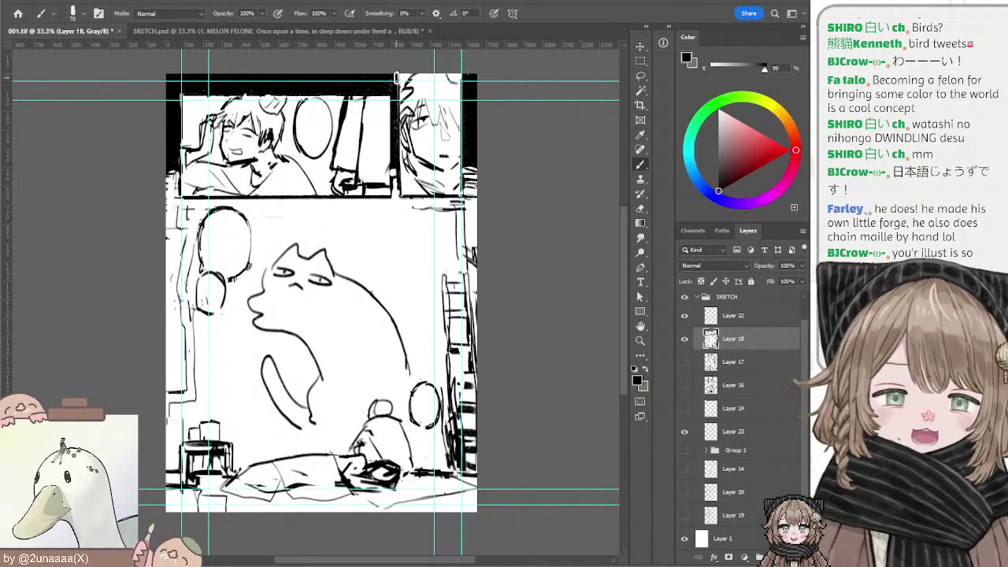
# Step: Hide Layers 18 and 22, check Layers 24 and 16, and show Group 1 with the standing figure page
pyautogui.click(686, 339)
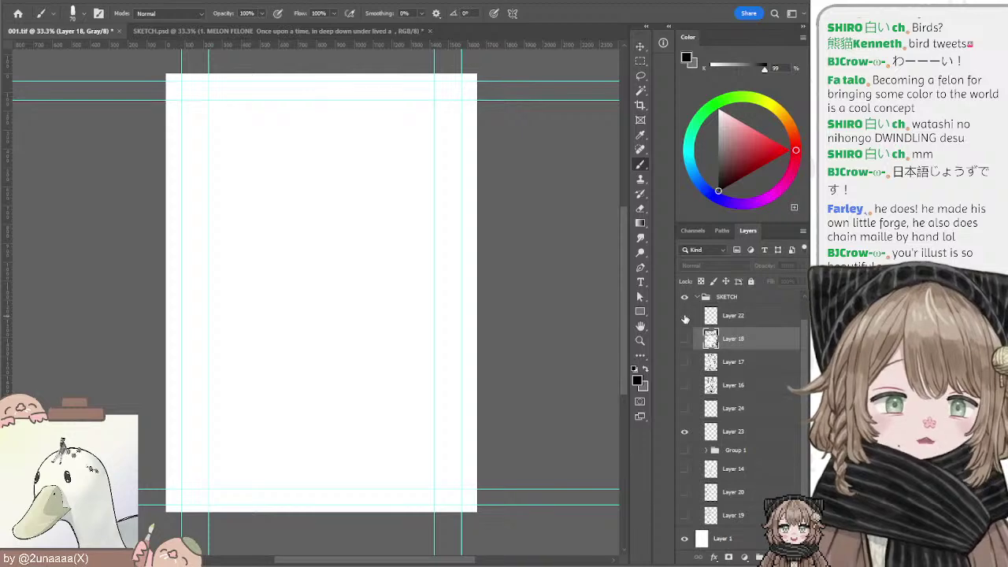
pyautogui.click(684, 409)
pyautogui.click(685, 409)
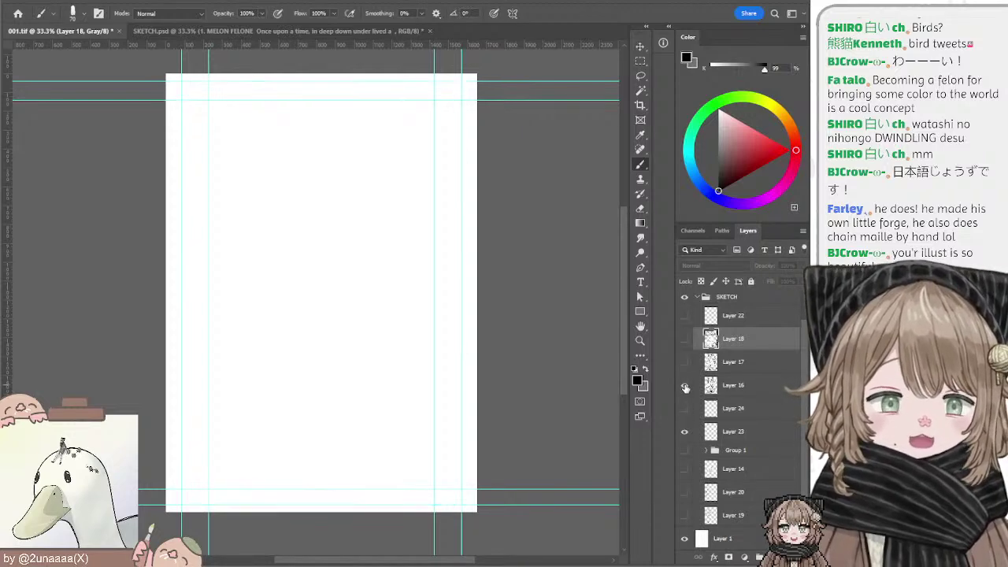
pyautogui.click(684, 385)
pyautogui.click(685, 385)
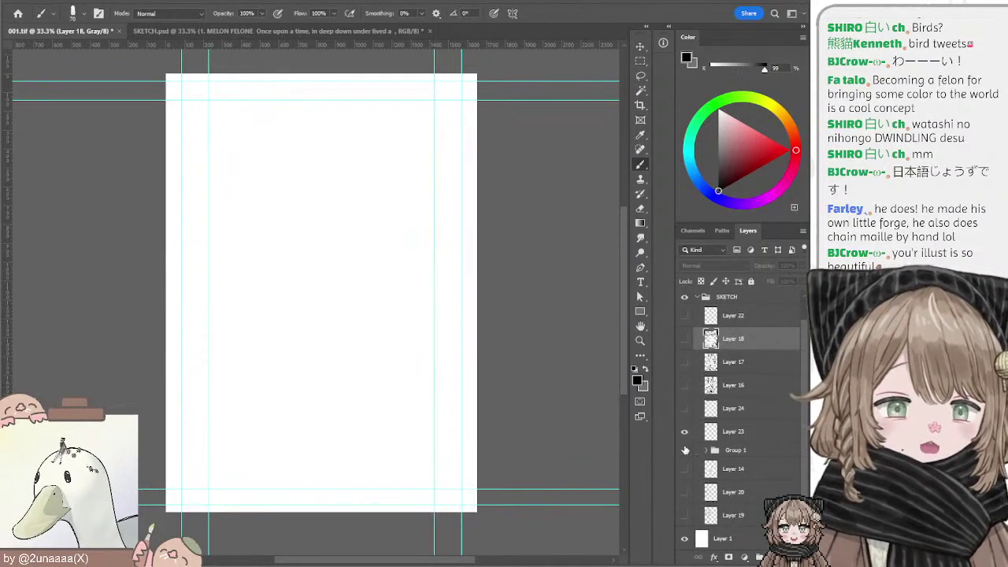
pyautogui.click(685, 450)
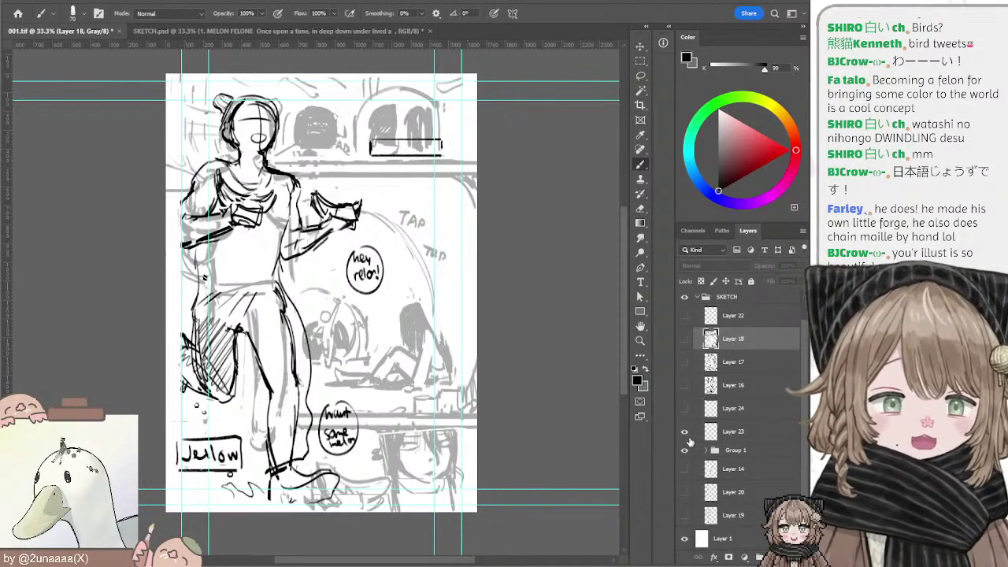
# Step: Expand Group 1, check Layer 15's content, select Layer 21 for drawing, and hide the guides
pyautogui.click(706, 450)
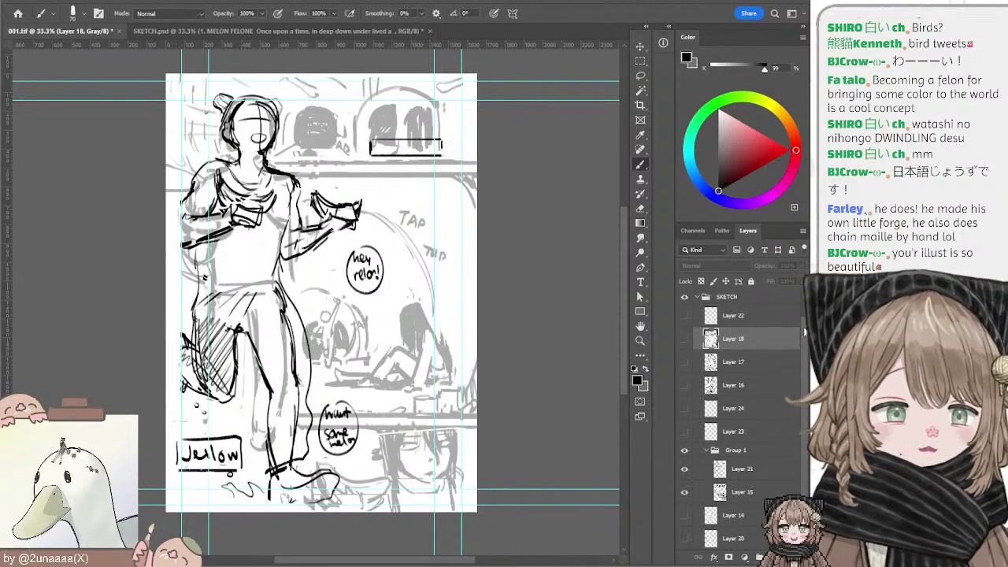
pyautogui.scroll(-2, 804, 332)
pyautogui.click(685, 446)
pyautogui.click(685, 446)
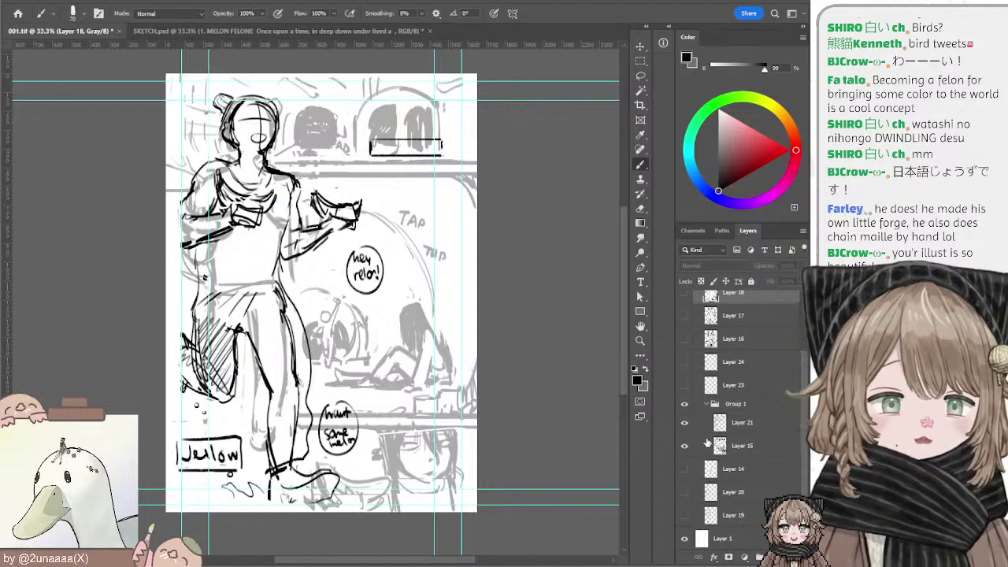
pyautogui.click(713, 429)
pyautogui.hotkey('ctrl', ';')
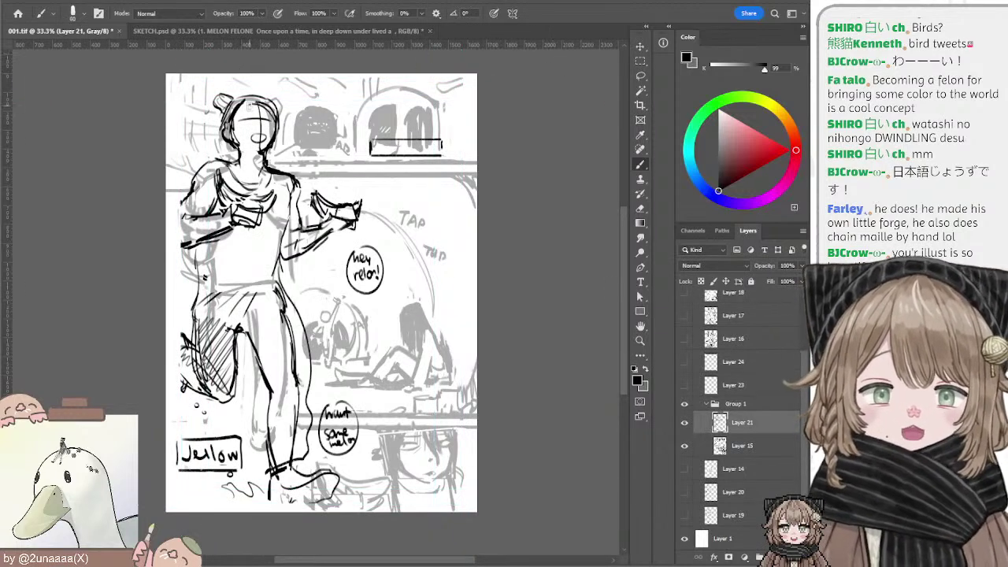
# Step: Reduce the brush size and sketch loose hair strokes over the top of the standing figure's head on Layer 21
pyautogui.press('[')
pyautogui.press('[')
pyautogui.press('[')
pyautogui.press('[')
pyautogui.press('[')
pyautogui.press('[')
pyautogui.press('[')
pyautogui.press('[')
pyautogui.press('[')
pyautogui.press('[')
pyautogui.moveTo(249, 99)
pyautogui.mouseDown()
pyautogui.moveTo(269, 117)
pyautogui.moveTo(259, 116)
pyautogui.mouseUp()
pyautogui.hotkey('ctrl', 'z')
pyautogui.hotkey('ctrl', 'z')
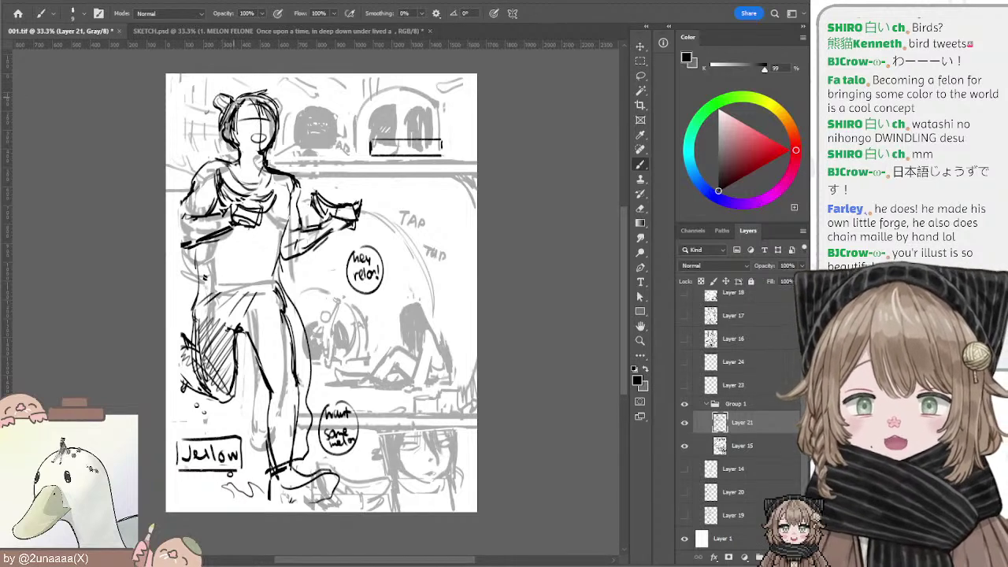
# Step: Erase and redraw the small hair tuft at the side of the standing figure's head
pyautogui.press('e')
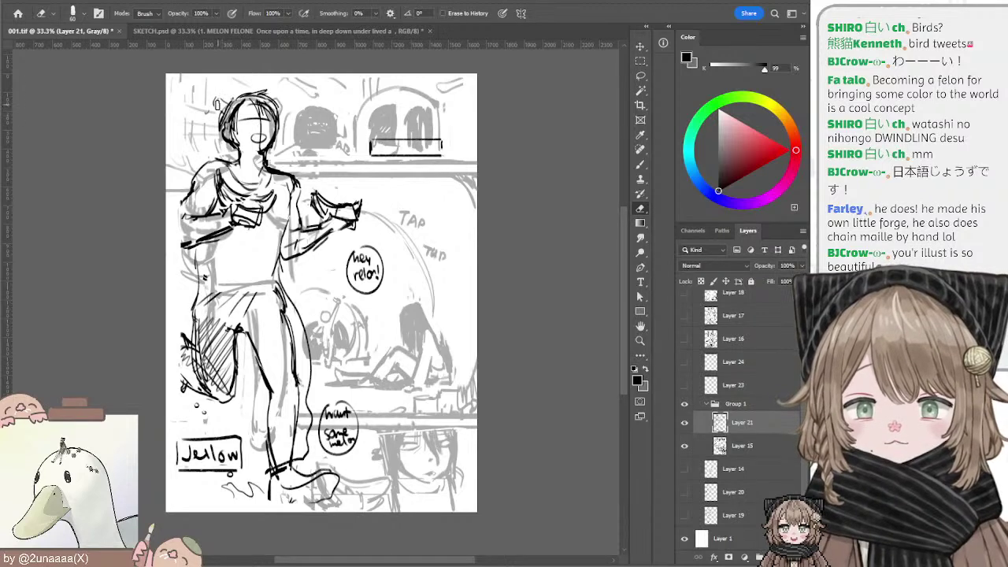
pyautogui.press('b')
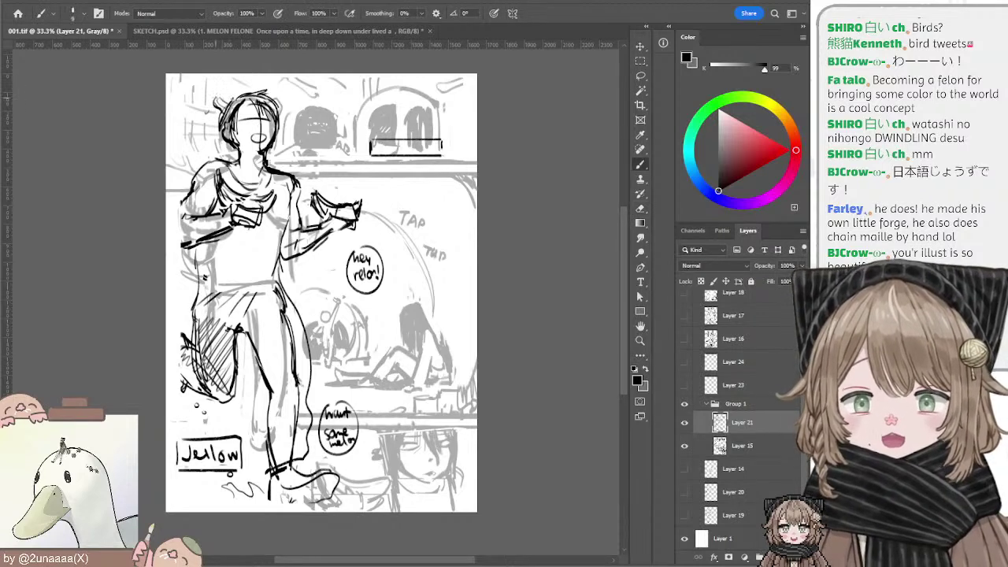
pyautogui.moveTo(218, 97)
pyautogui.mouseDown()
pyautogui.moveTo(225, 108)
pyautogui.moveTo(236, 97)
pyautogui.mouseUp()
pyautogui.hotkey('ctrl', 'z')
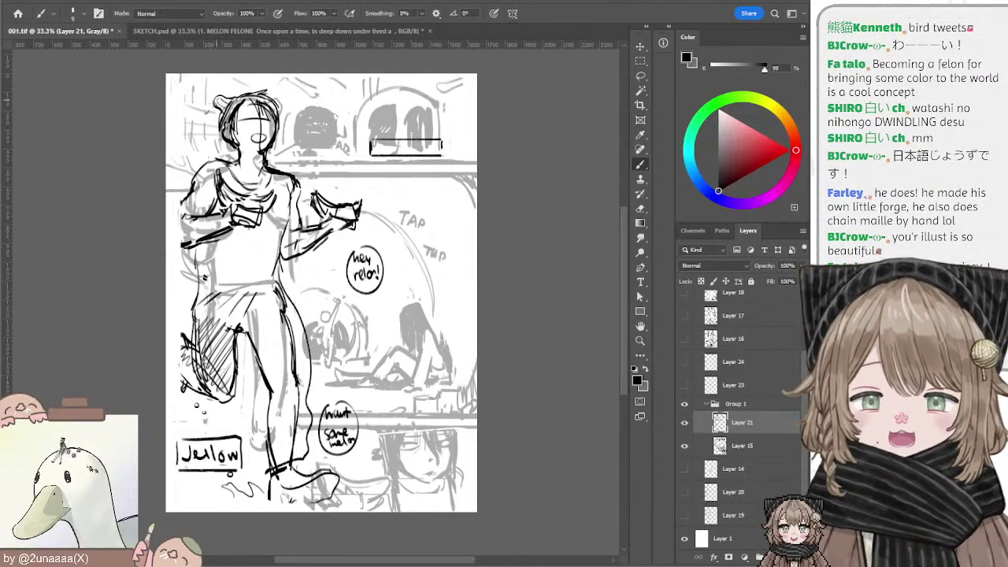
pyautogui.press('e')
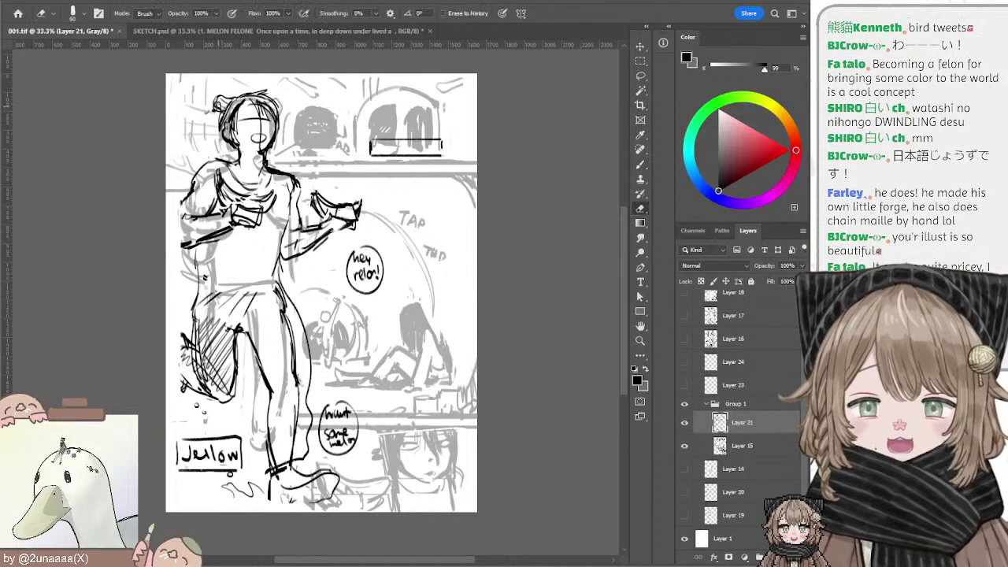
pyautogui.press('b')
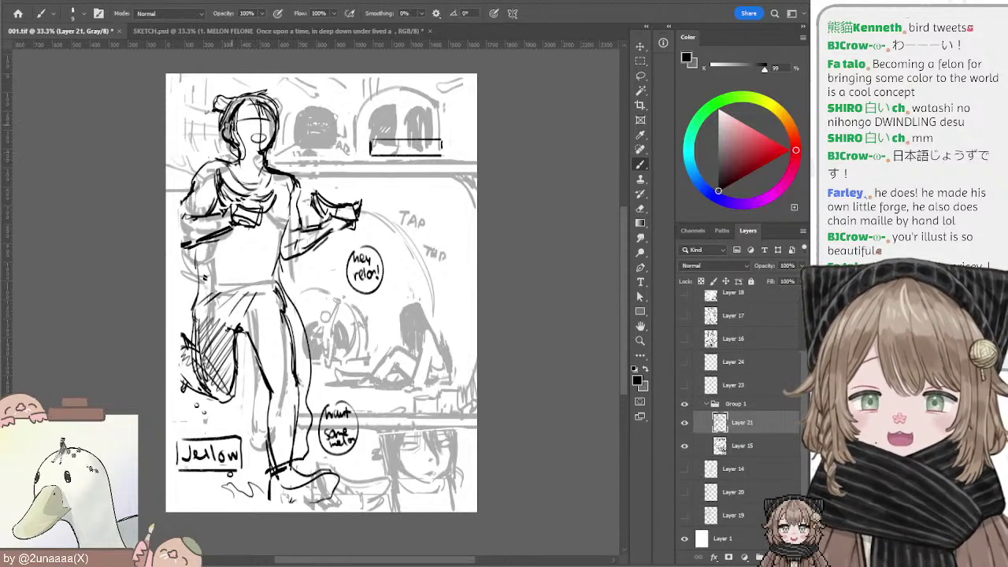
# Step: Undo the trial strokes beside the face and extend the round bag's outline behind the figure to the page edge
pyautogui.moveTo(281, 138)
pyautogui.mouseDown()
pyautogui.moveTo(290, 149)
pyautogui.moveTo(276, 144)
pyautogui.mouseUp()
pyautogui.hotkey('ctrl', 'z')
pyautogui.hotkey('ctrl', 'z')
pyautogui.hotkey('ctrl', 'z')
pyautogui.hotkey('ctrl', 'z')
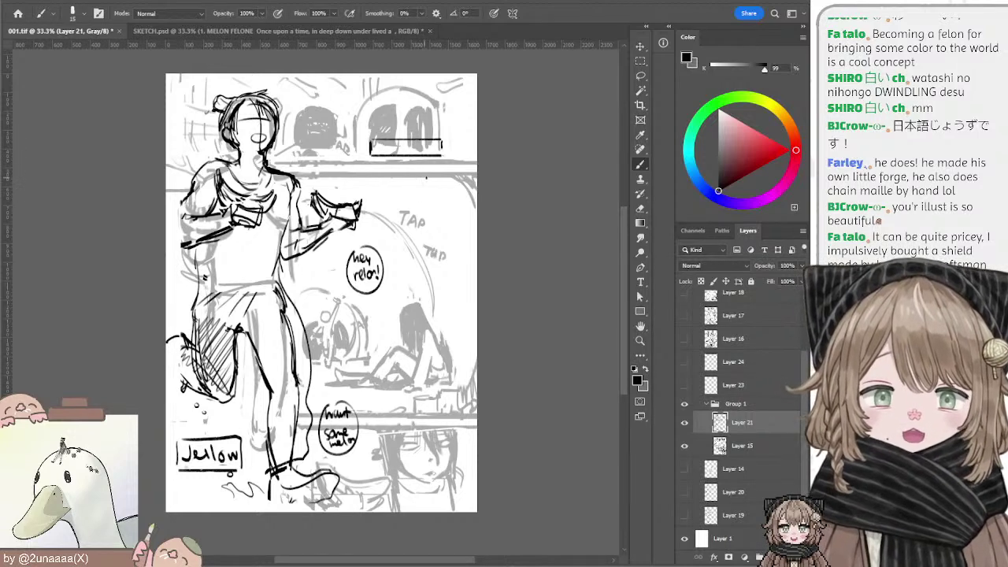
pyautogui.moveTo(420, 167)
pyautogui.mouseDown()
pyautogui.moveTo(451, 206)
pyautogui.moveTo(419, 164)
pyautogui.moveTo(405, 180)
pyautogui.mouseUp()
pyautogui.hotkey('ctrl', 'z')
pyautogui.hotkey('ctrl', 'z')
pyautogui.hotkey('ctrl', 'z')
pyautogui.moveTo(409, 232)
pyautogui.mouseDown()
pyautogui.moveTo(386, 236)
pyautogui.moveTo(412, 283)
pyautogui.moveTo(424, 261)
pyautogui.moveTo(430, 276)
pyautogui.moveTo(445, 244)
pyautogui.mouseUp()
pyautogui.hotkey('ctrl', 'z')
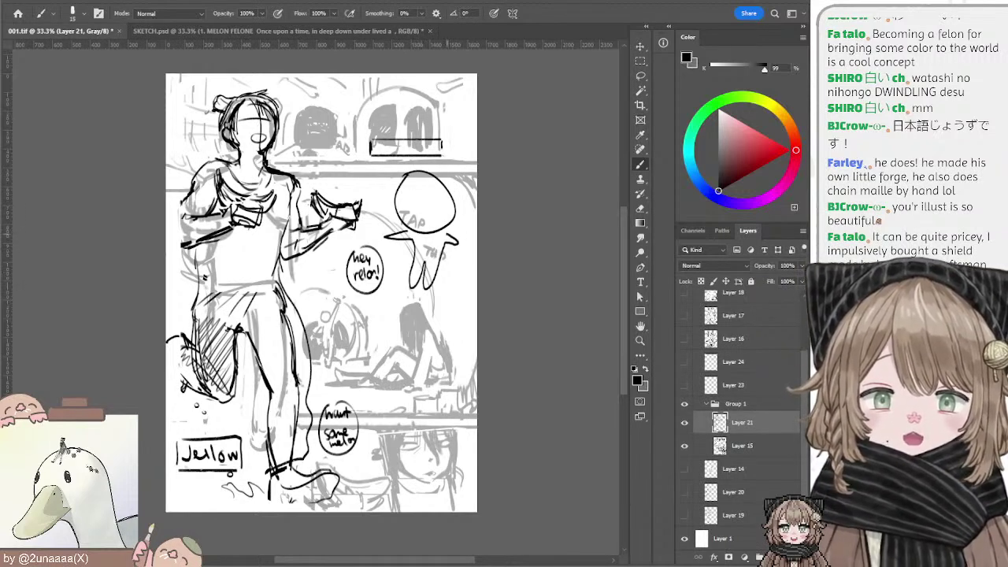
pyautogui.hotkey('ctrl', 'z')
pyautogui.hotkey('ctrl', 'z')
pyautogui.hotkey('ctrl', 'z')
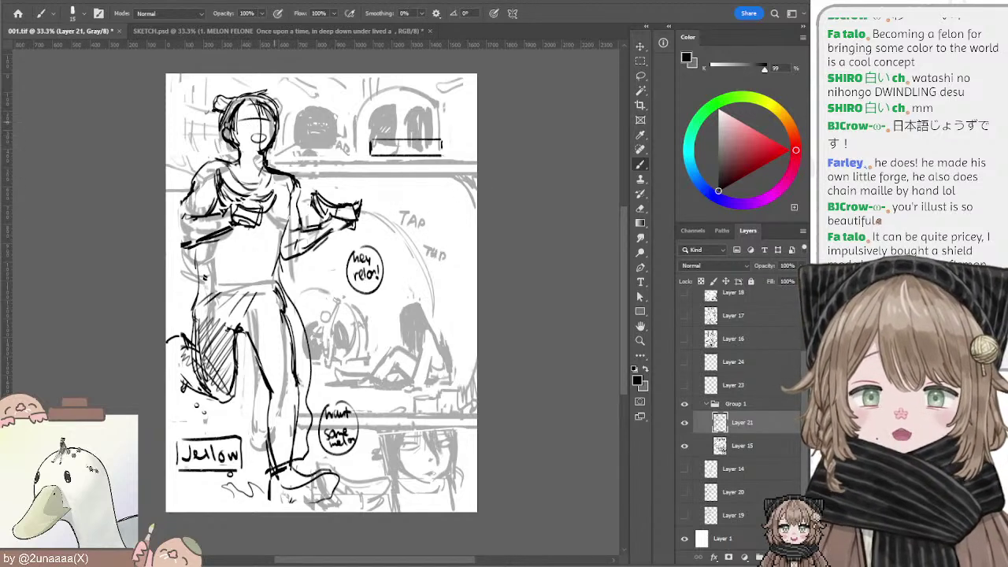
# Step: Redraw the standing figure's bent arm with the elbow pushed outward toward the page edge, using a size 10 brush
pyautogui.press('e')
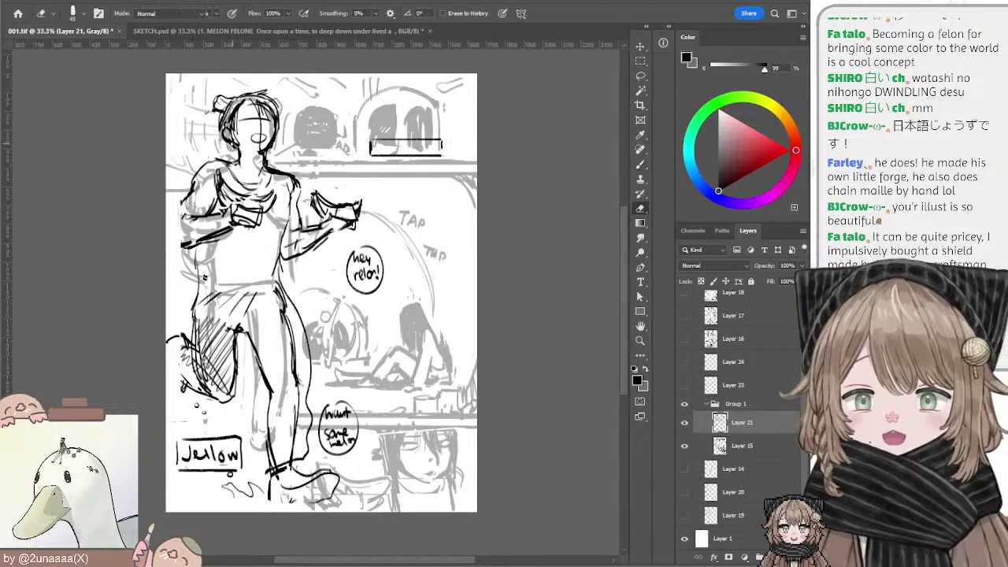
pyautogui.press('b')
pyautogui.press('[')
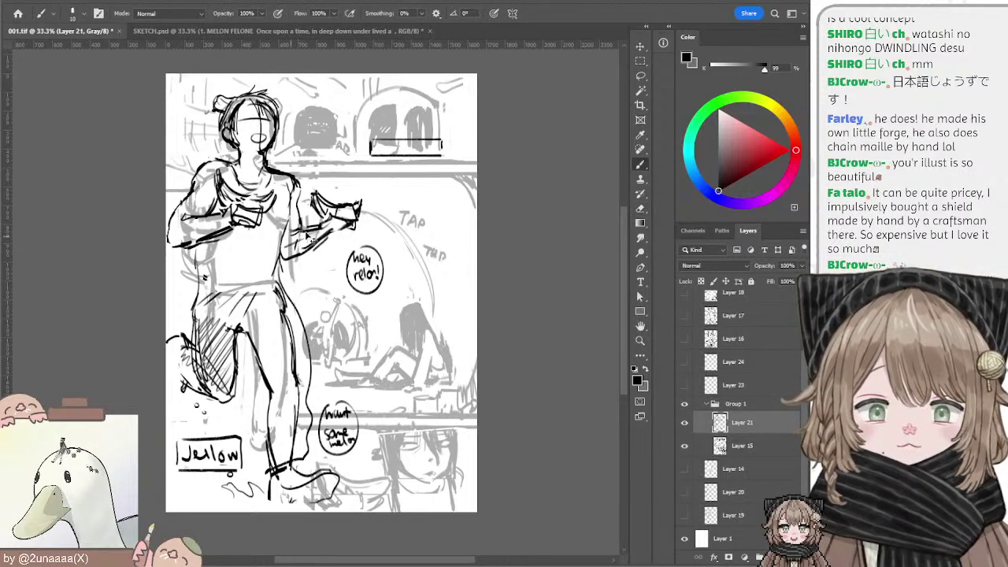
# Step: Clean up the melon slice in the outstretched hand, darken its rind with a size 25 brush, and refine the scarf folds
pyautogui.press('e')
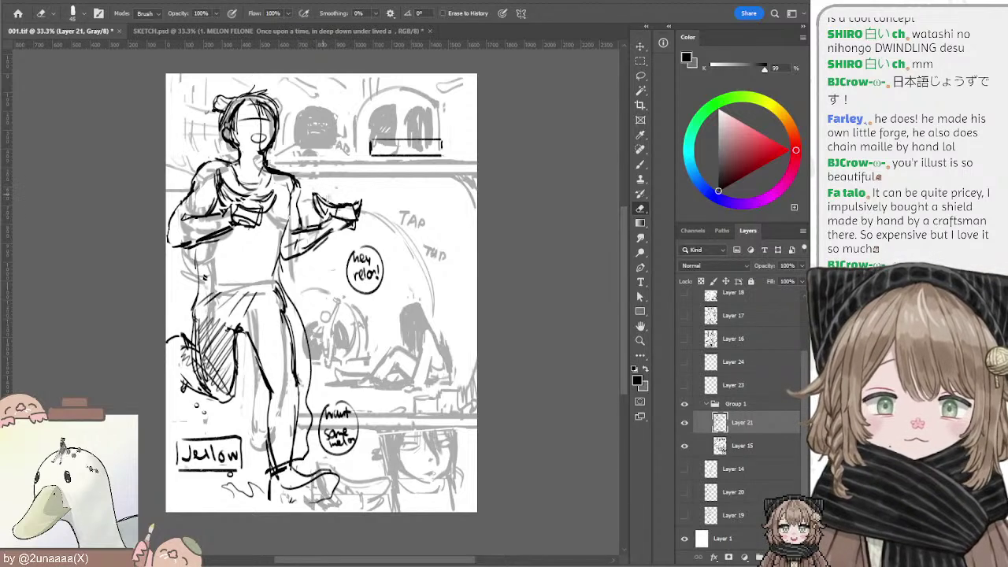
pyautogui.press('b')
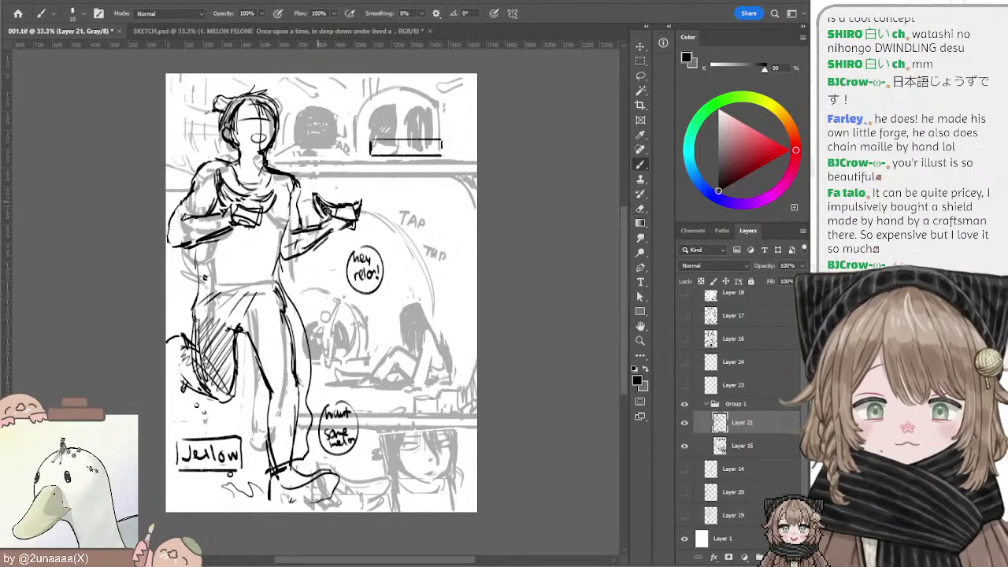
pyautogui.press(']')
pyautogui.moveTo(315, 197); pyautogui.dragTo(329, 218)
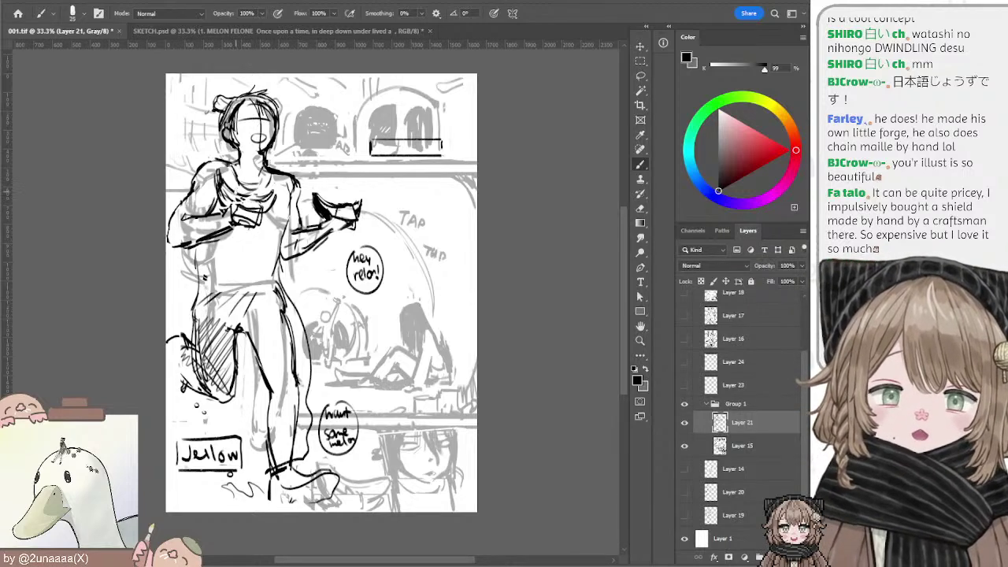
pyautogui.press('[')
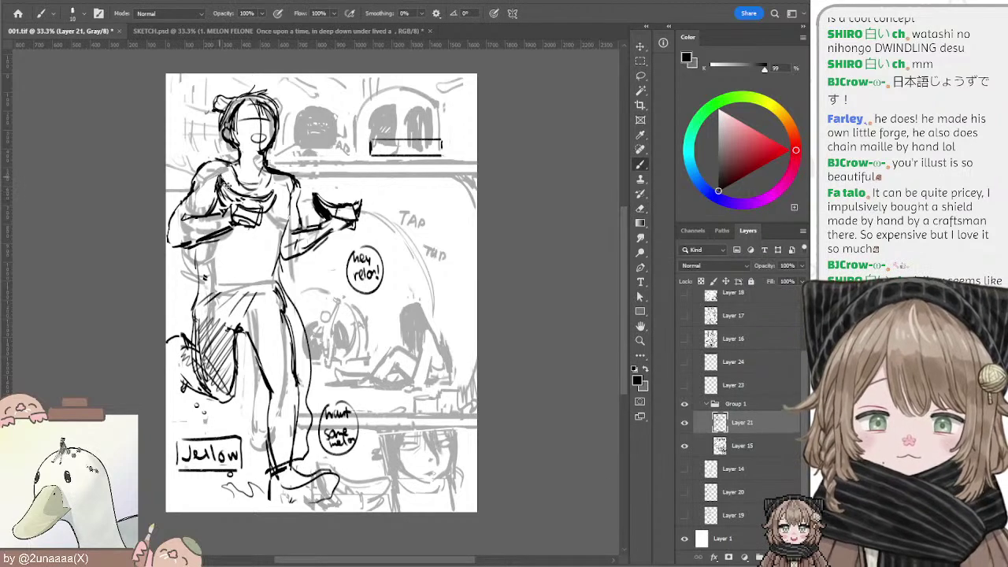
pyautogui.press('e')
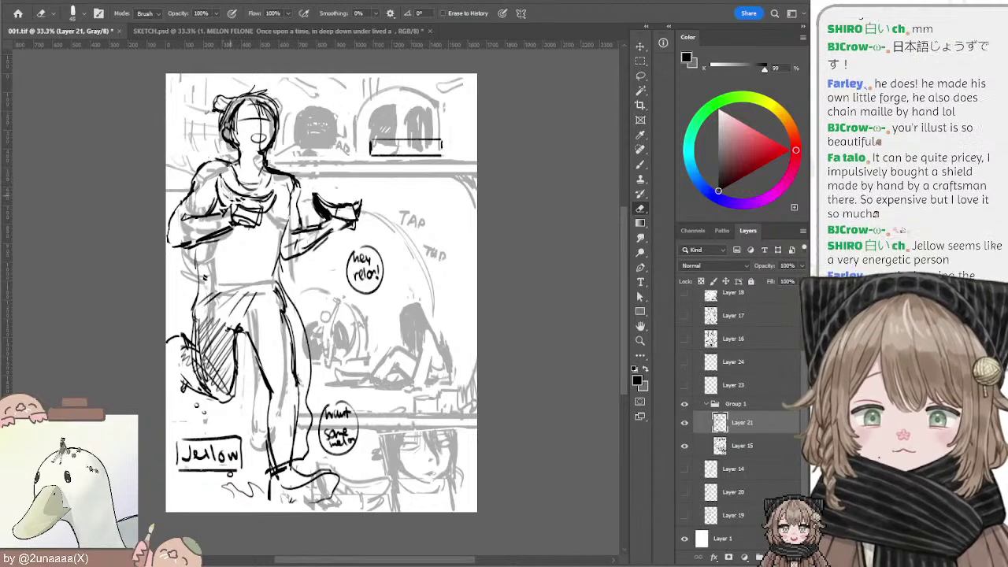
# Step: Erase the boxy object held at the standing figure's chest and rework the outline of the hand around it
pyautogui.press('b')
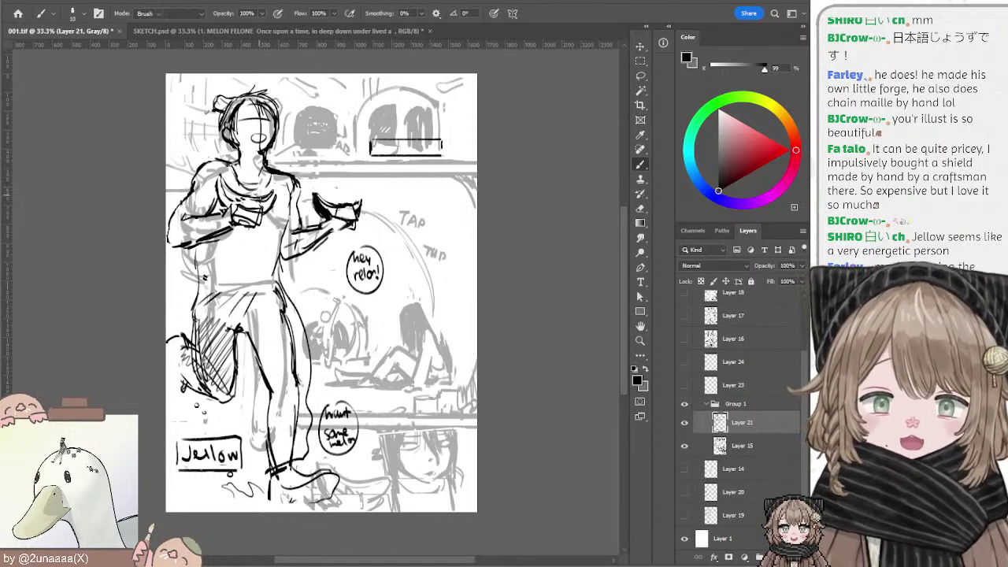
pyautogui.press('e')
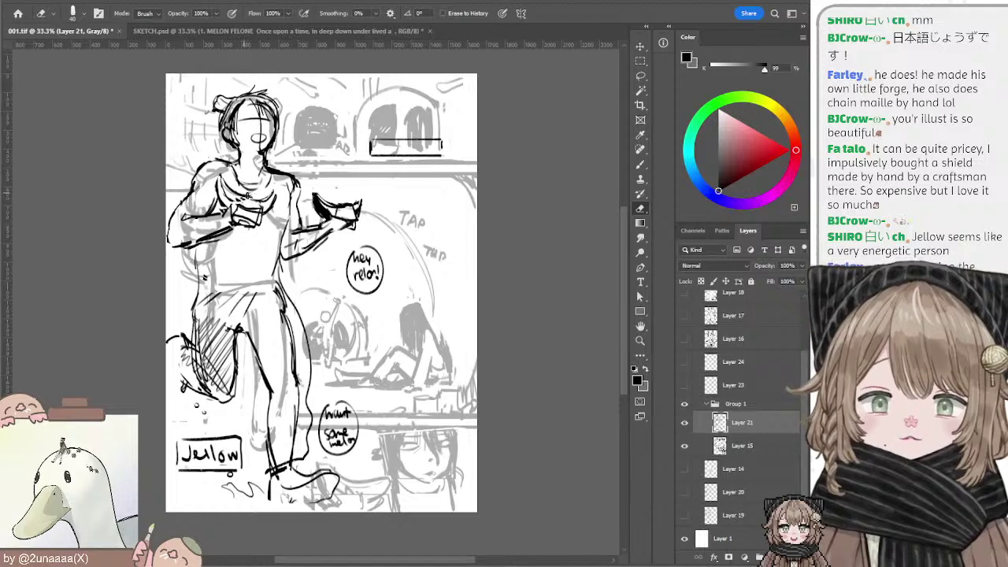
pyautogui.press('b')
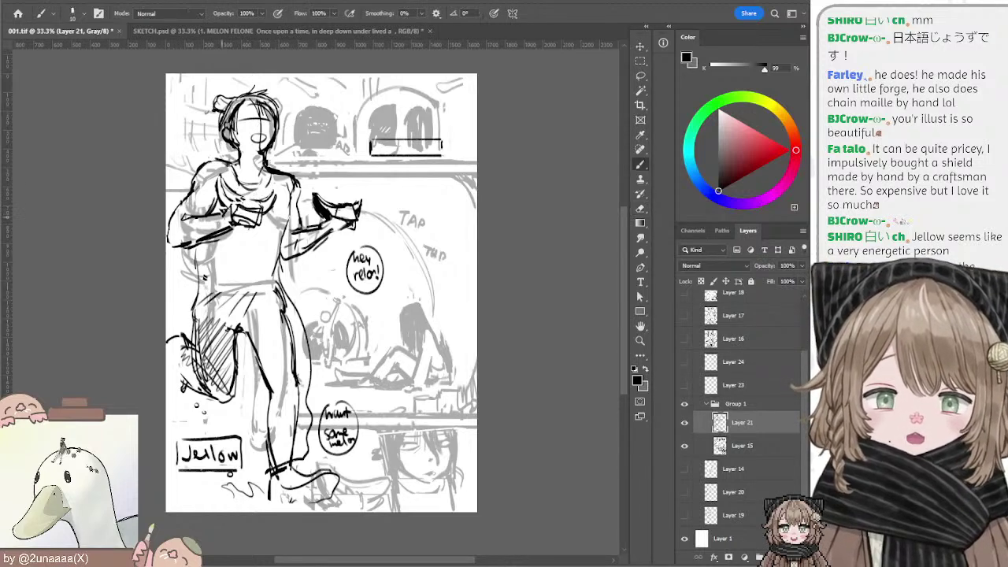
pyautogui.press('e')
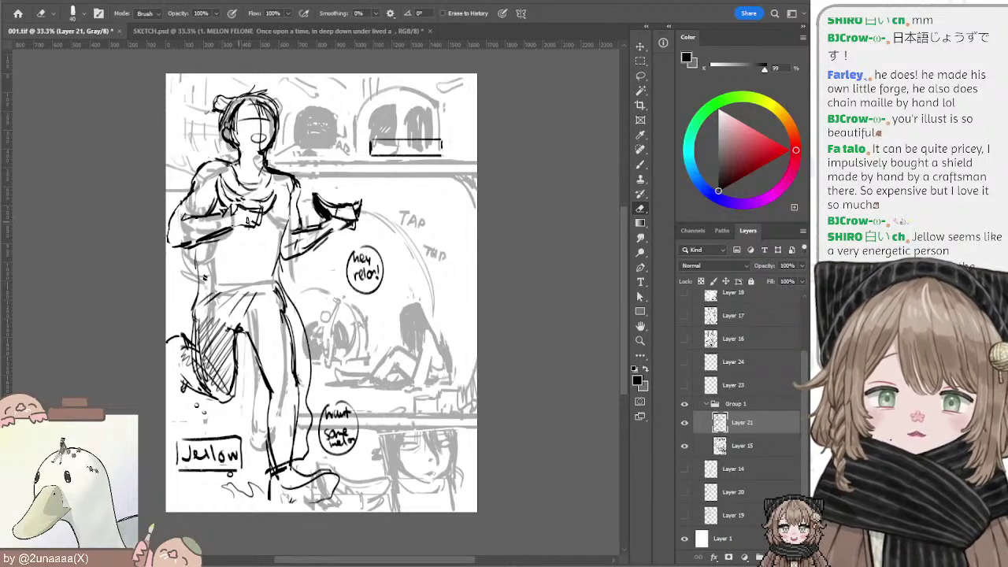
pyautogui.press('b')
pyautogui.moveTo(236, 211)
pyautogui.mouseDown()
pyautogui.moveTo(263, 206)
pyautogui.moveTo(243, 208)
pyautogui.mouseUp()
pyautogui.hotkey('ctrl', 'z')
pyautogui.press('e')
pyautogui.press('b')
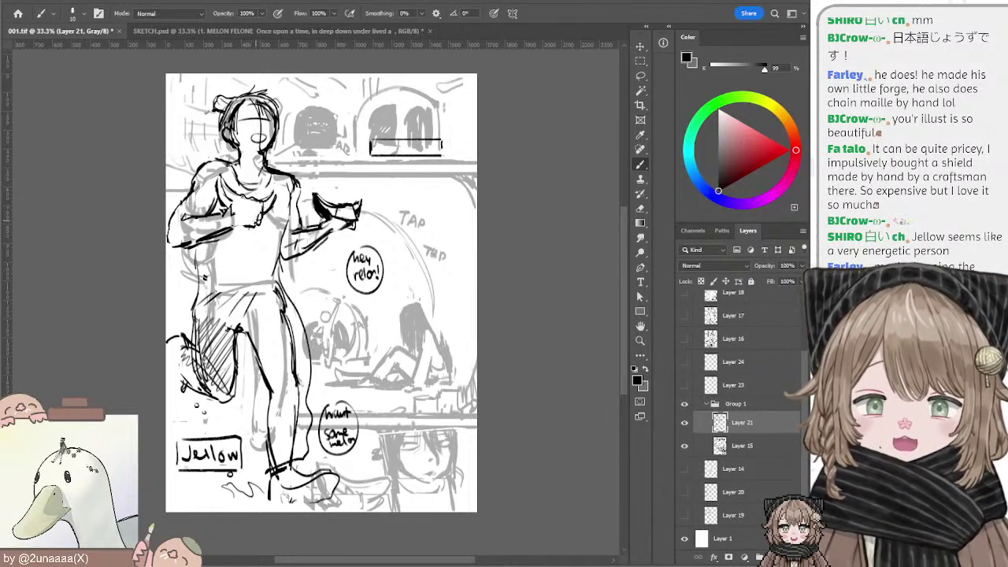
# Step: Erase and redraw the bent arm's forearm and the palm at the chest, undoing the unwanted trial strokes
pyautogui.press('e')
pyautogui.moveTo(208, 247)
pyautogui.mouseDown()
pyautogui.moveTo(235, 237)
pyautogui.moveTo(227, 220)
pyautogui.moveTo(239, 221)
pyautogui.moveTo(218, 216)
pyautogui.mouseUp()
pyautogui.press('b')
pyautogui.hotkey('ctrl', 'z')
pyautogui.hotkey('ctrl', 'z')
pyautogui.hotkey('ctrl', 'z')
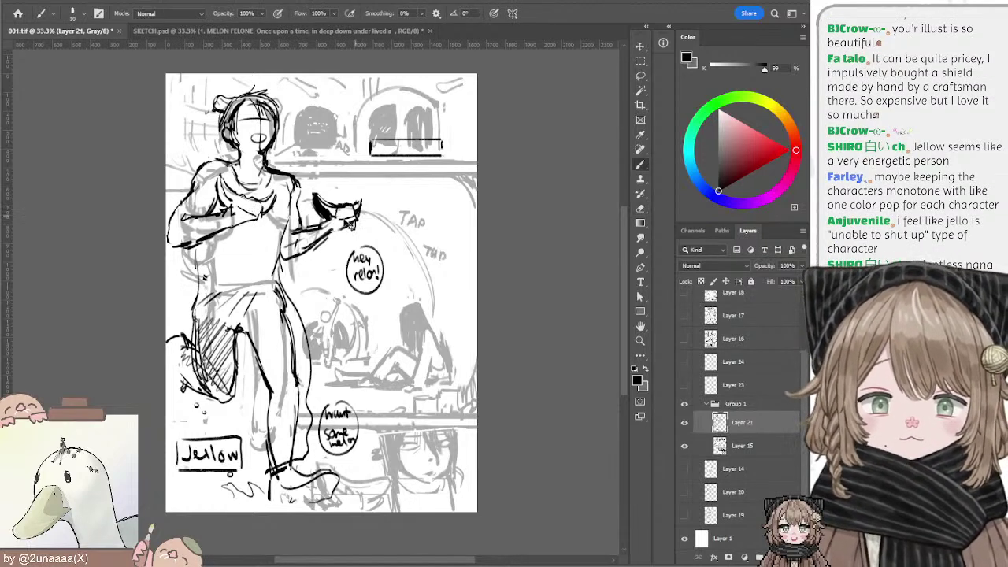
# Step: Trim the dark melon rind in the outstretched hand with a smaller eraser and redraw the slice and fingers
pyautogui.press('e')
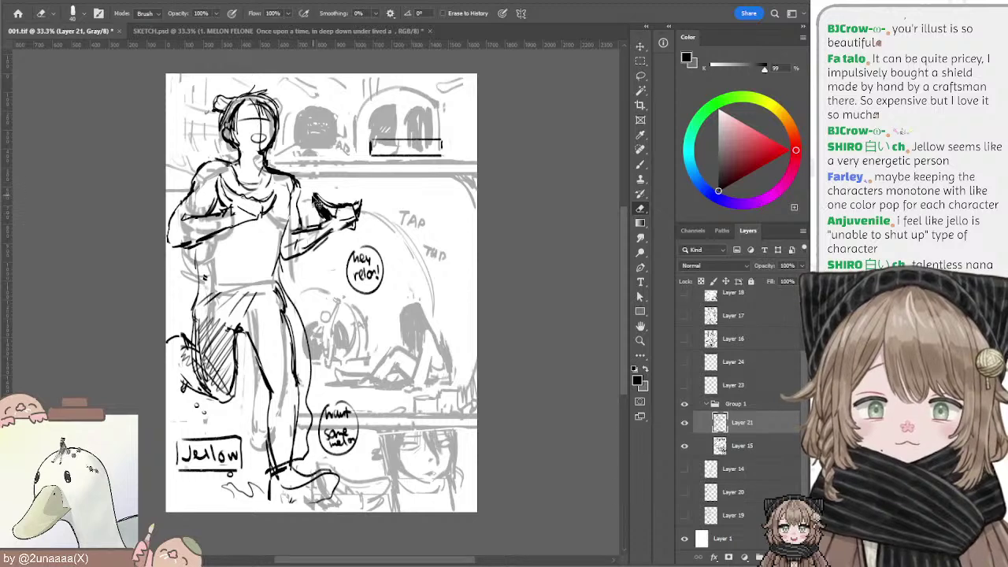
pyautogui.press('[')
pyautogui.moveTo(323, 201); pyautogui.dragTo(331, 209)
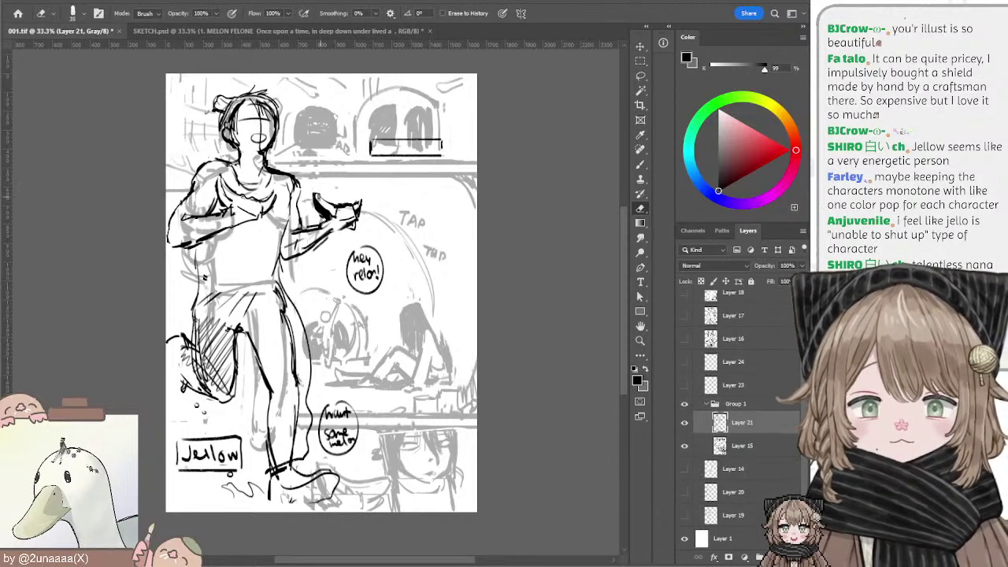
pyautogui.press('b')
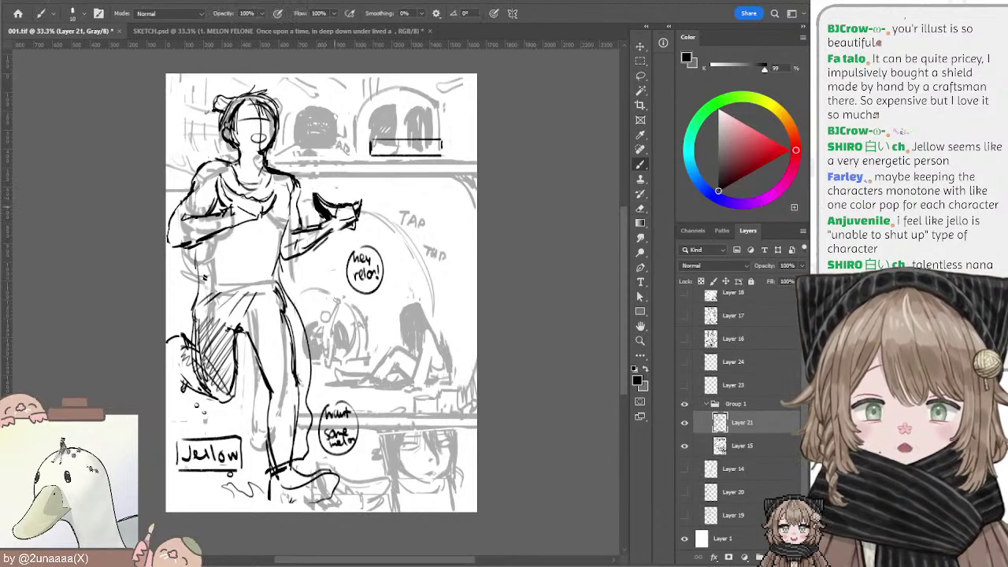
pyautogui.press('e')
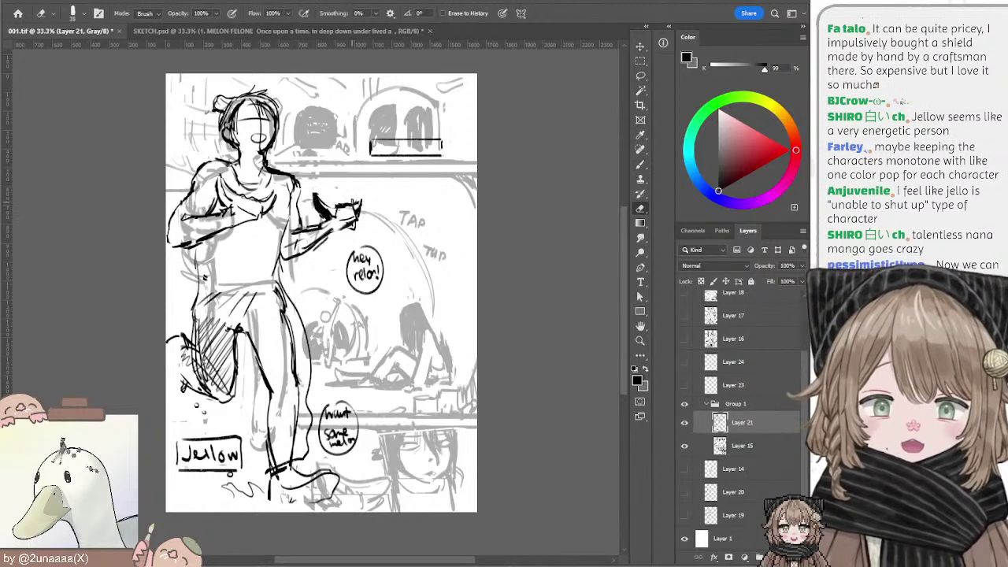
pyautogui.press('b')
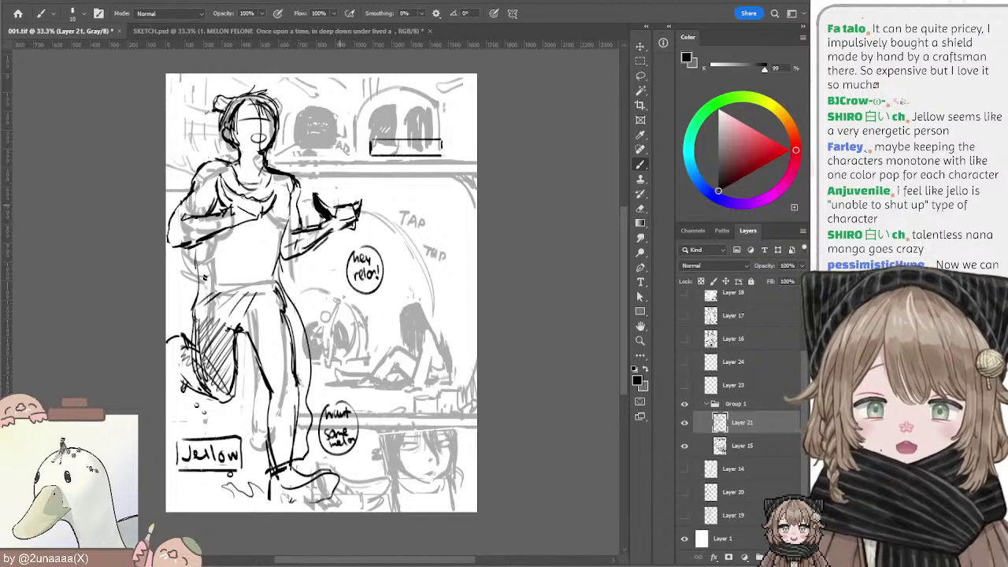
# Step: Draw the curled fingers of the hand at the chest and clean up the lines around the scarf and forearm
pyautogui.press('e')
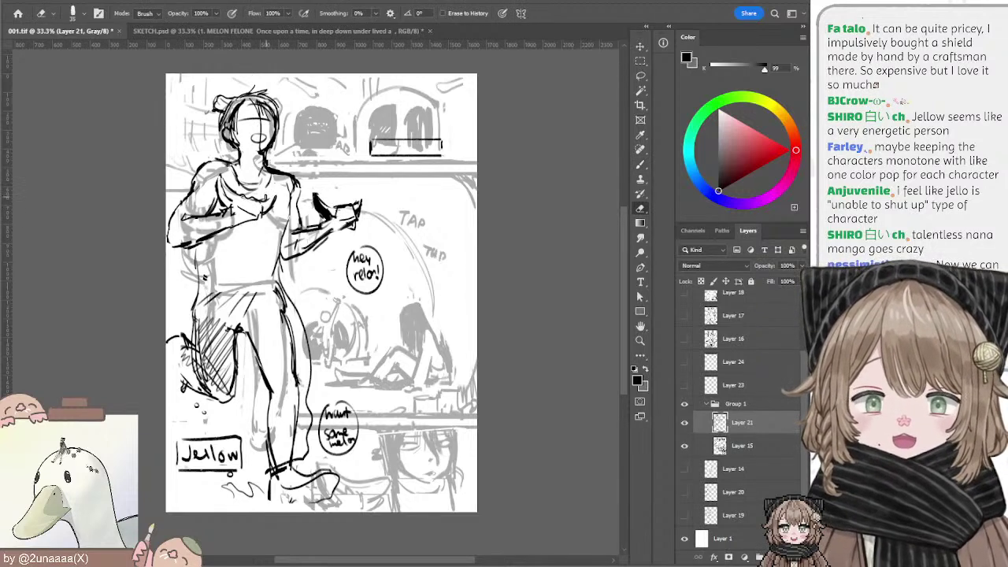
pyautogui.press('b')
pyautogui.press('e')
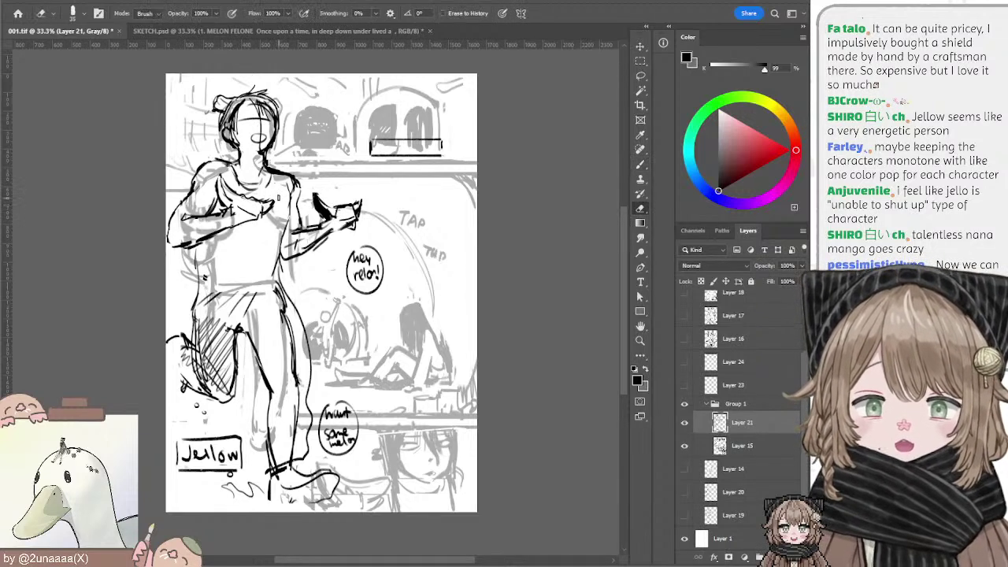
pyautogui.press('b')
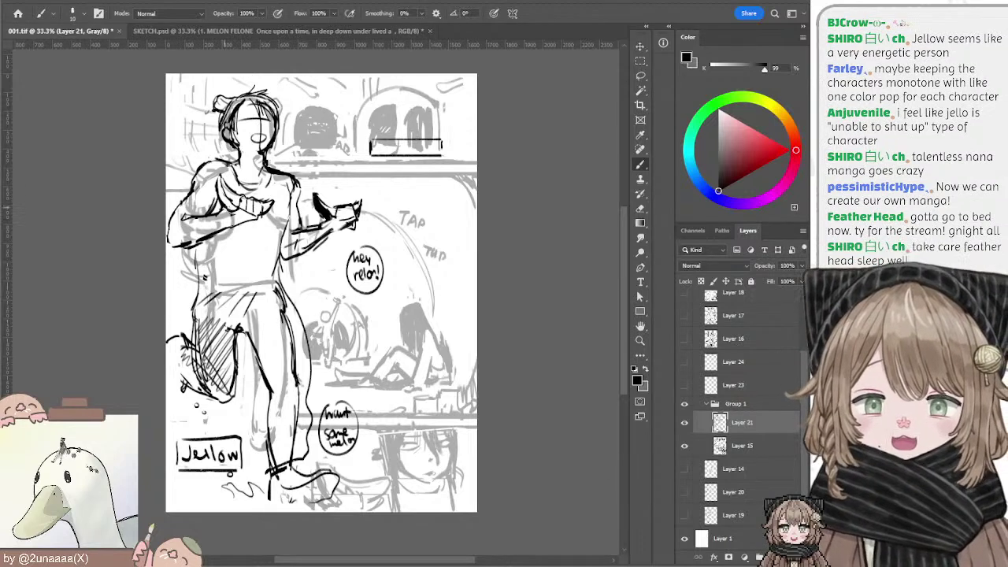
pyautogui.press('e')
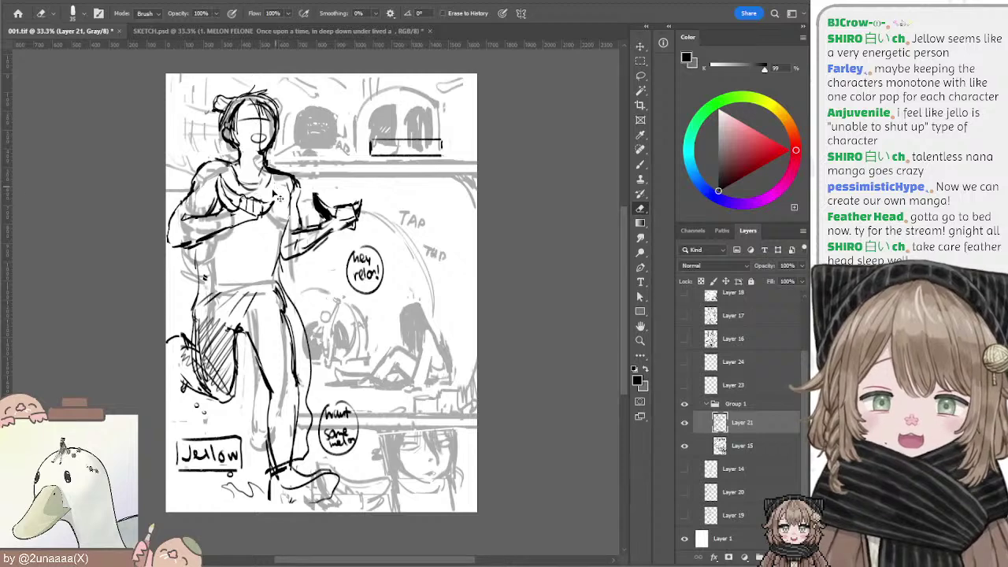
pyautogui.press('b')
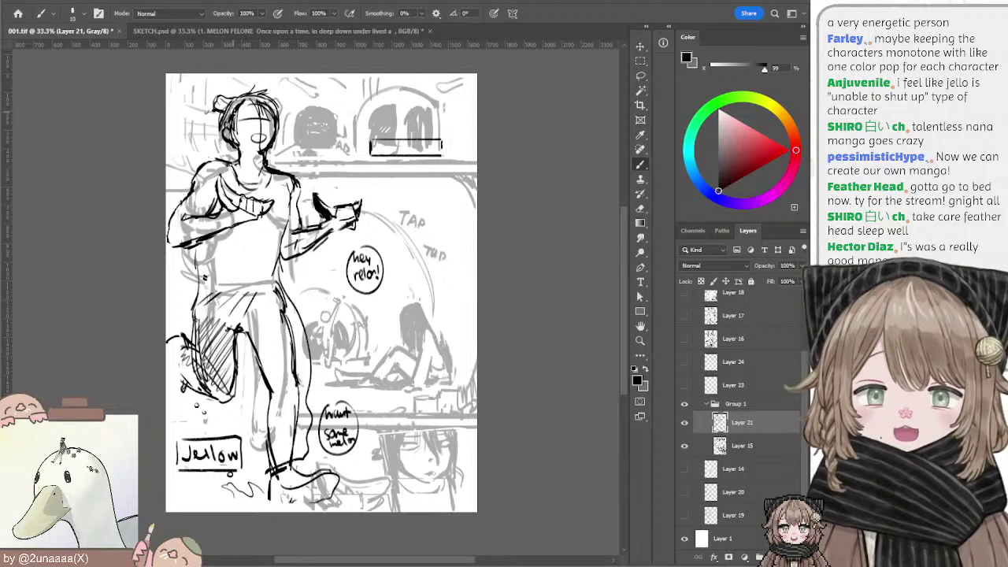
pyautogui.press('e')
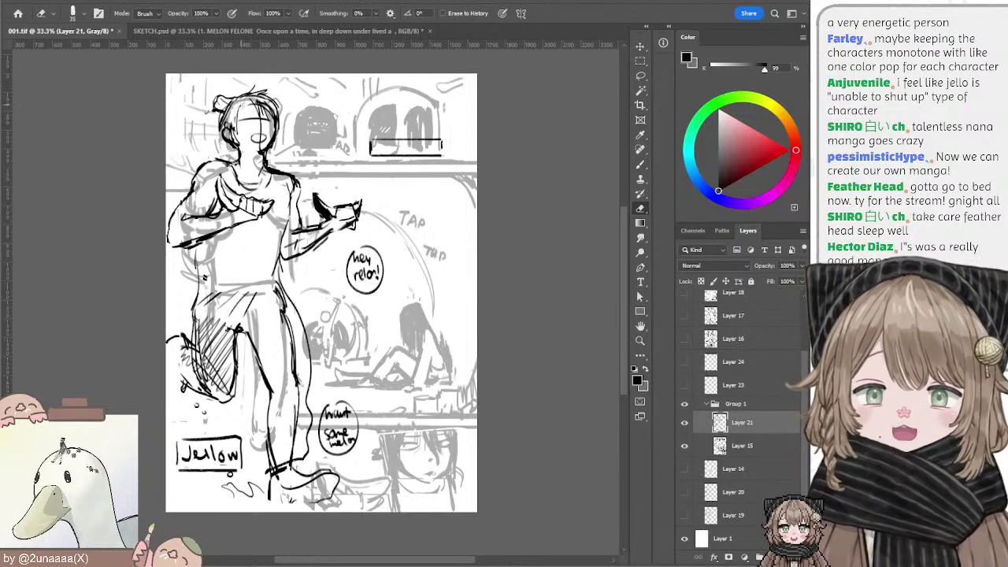
# Step: Refine the standing character's fringe and forehead lines on Layer 21, drawing new strokes and erasing rough ones
pyautogui.press('b')
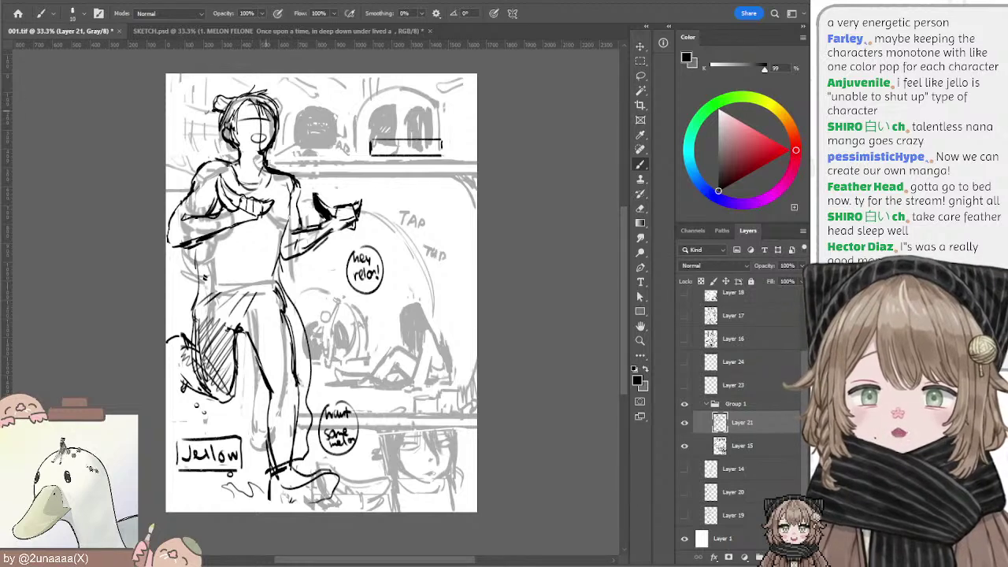
pyautogui.press('e')
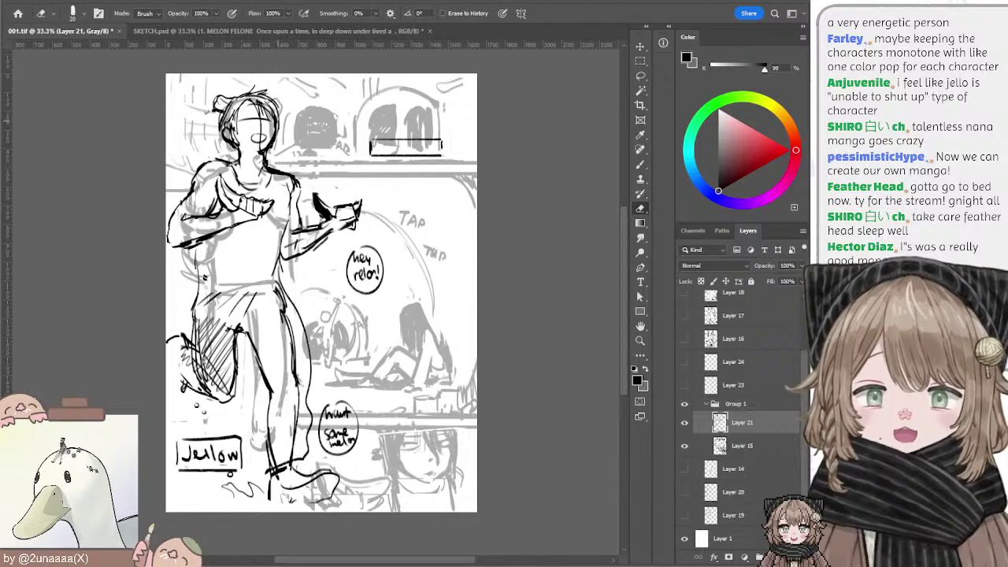
pyautogui.press('b')
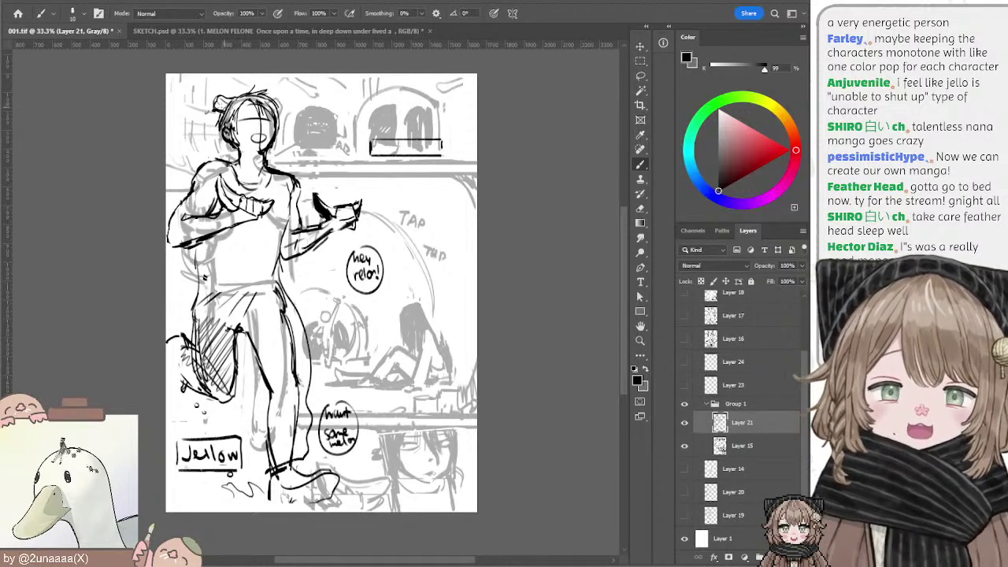
pyautogui.press('e')
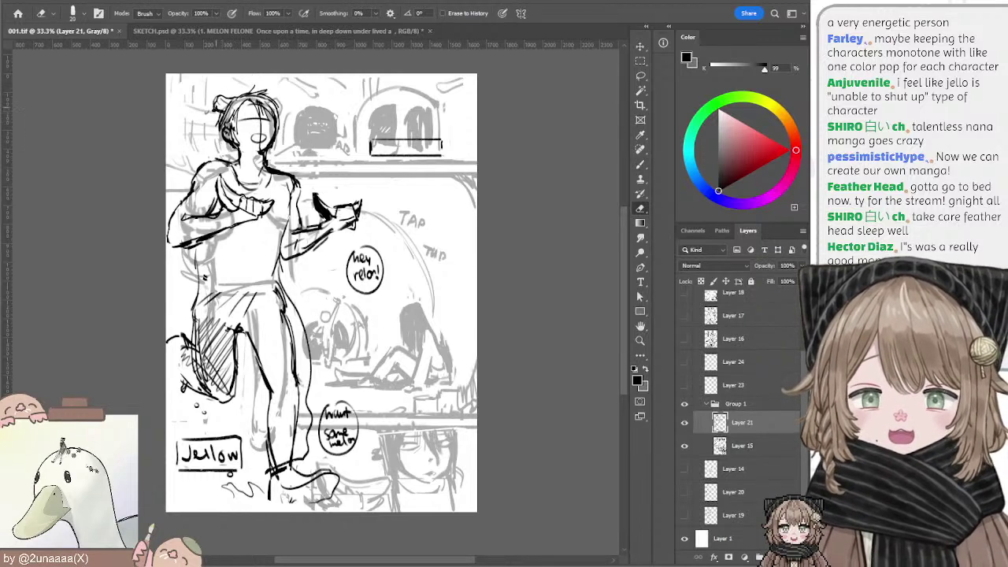
pyautogui.press('b')
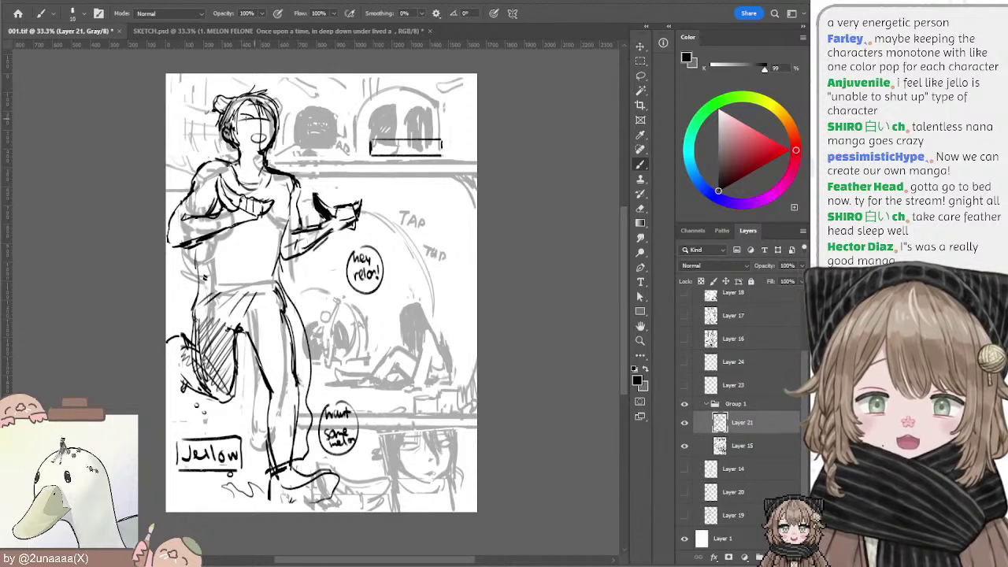
# Step: Erase the construction lines across the standing character's face, sketch slanted eyes and brows, and clean up the open mouth
pyautogui.press('e')
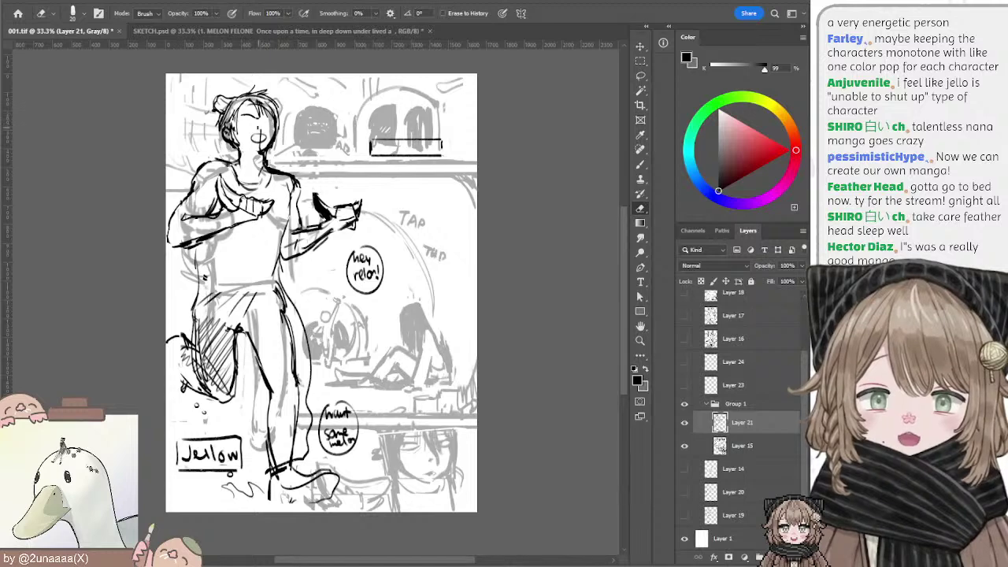
pyautogui.press('b')
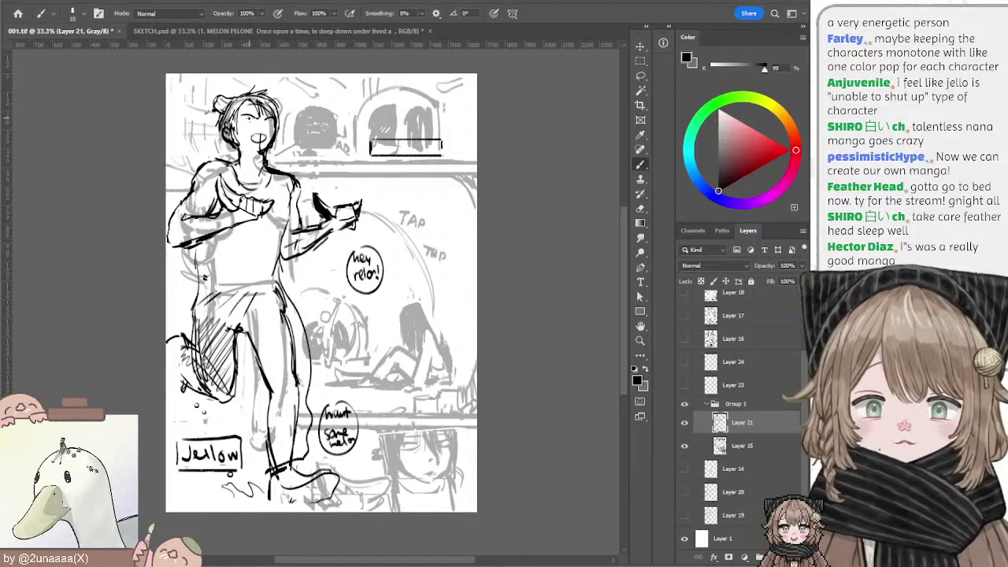
pyautogui.press('e')
pyautogui.press('b')
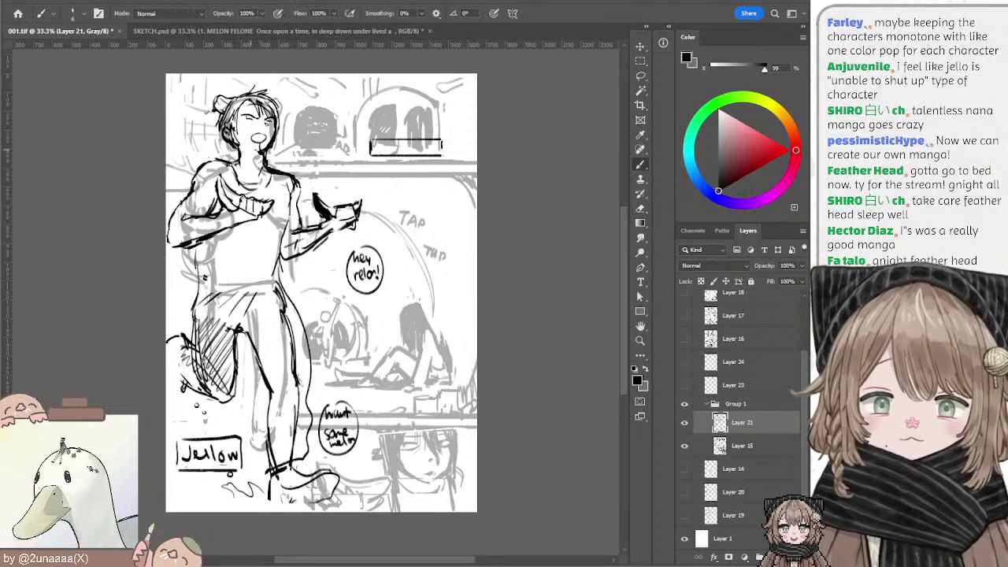
pyautogui.press('e')
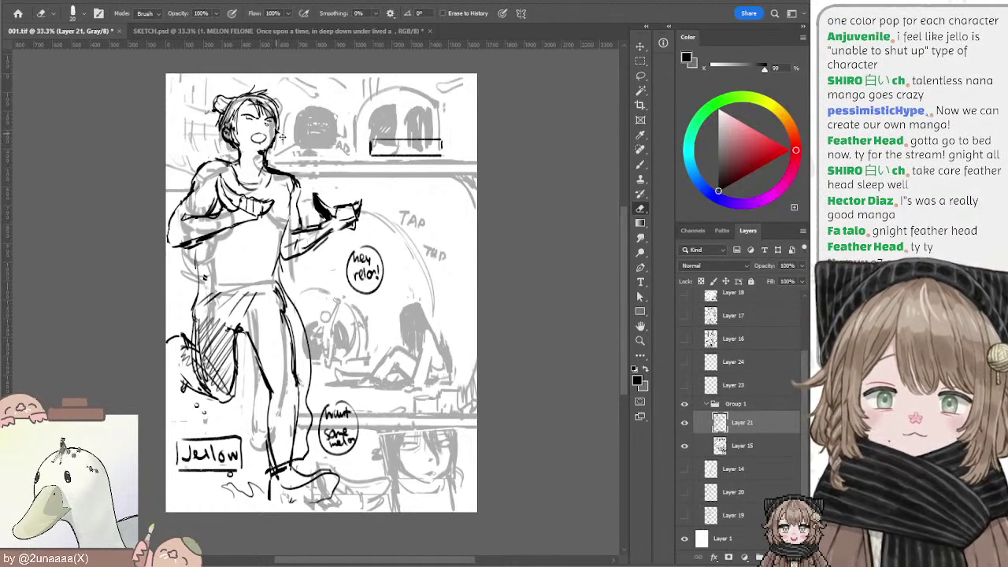
# Step: Lasso a small area near the character's brow and toggle the visibility of the selection outline
pyautogui.press('l')
pyautogui.moveTo(243, 114)
pyautogui.mouseDown()
pyautogui.moveTo(260, 113)
pyautogui.moveTo(264, 129)
pyautogui.moveTo(242, 108)
pyautogui.mouseUp()
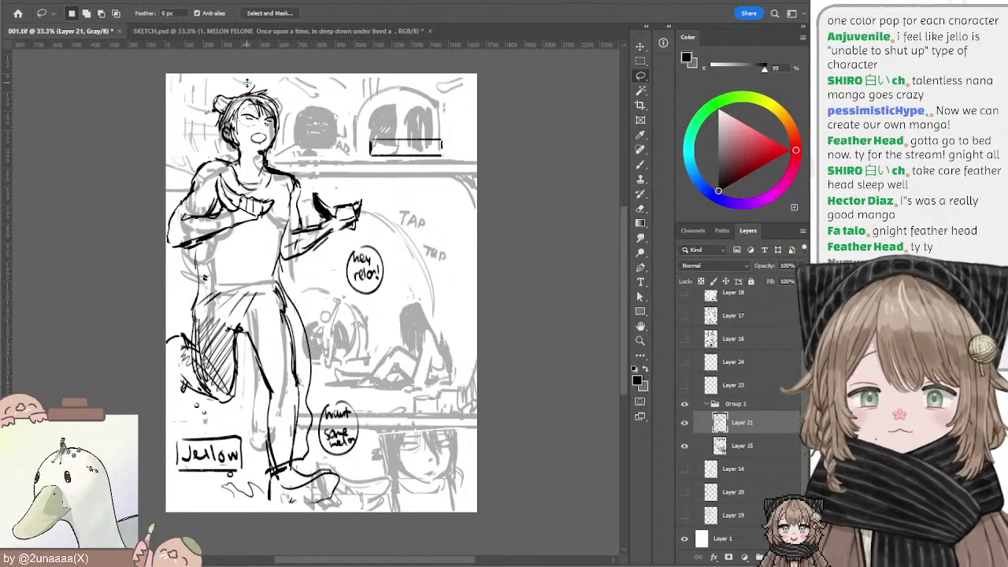
pyautogui.hotkey('ctrl', 'h')
pyautogui.hotkey('ctrl', 'h')
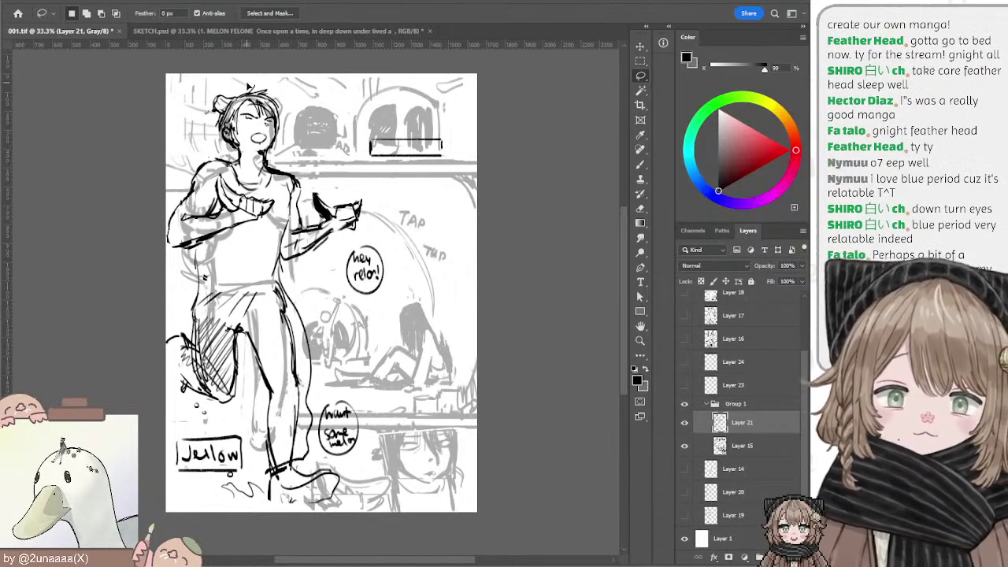
# Step: Sketch cloth wrapped around the character's waist and flowing off the page's left edge, then erase the overlapping lines at the hip
pyautogui.press('b')
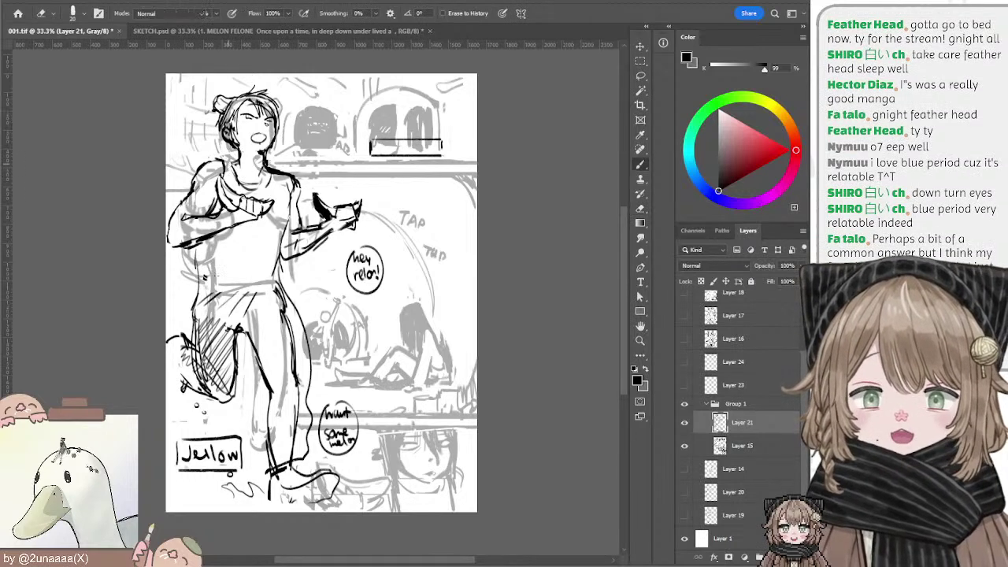
pyautogui.moveTo(188, 276)
pyautogui.mouseDown()
pyautogui.moveTo(257, 276)
pyautogui.moveTo(208, 271)
pyautogui.moveTo(252, 280)
pyautogui.moveTo(222, 290)
pyautogui.moveTo(192, 276)
pyautogui.moveTo(166, 293)
pyautogui.mouseUp()
pyautogui.hotkey('ctrl', 'z')
pyautogui.hotkey('ctrl', 'z')
pyautogui.hotkey('ctrl', 'z')
pyautogui.hotkey('ctrl', 'z')
pyautogui.press(']')
pyautogui.hotkey('ctrl', 'z')
pyautogui.hotkey('ctrl', 'z')
pyautogui.press('e')
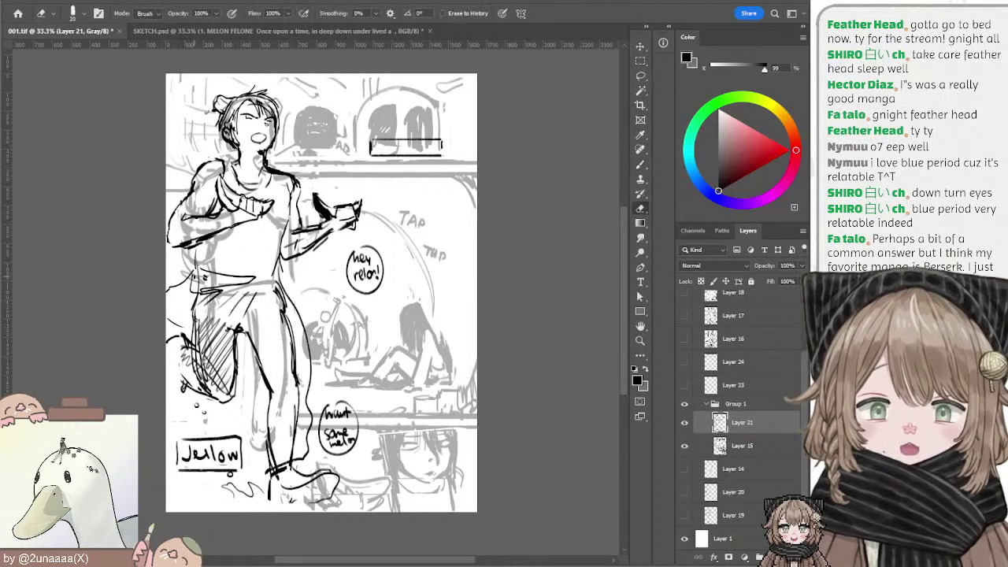
pyautogui.moveTo(197, 276); pyautogui.dragTo(213, 285)
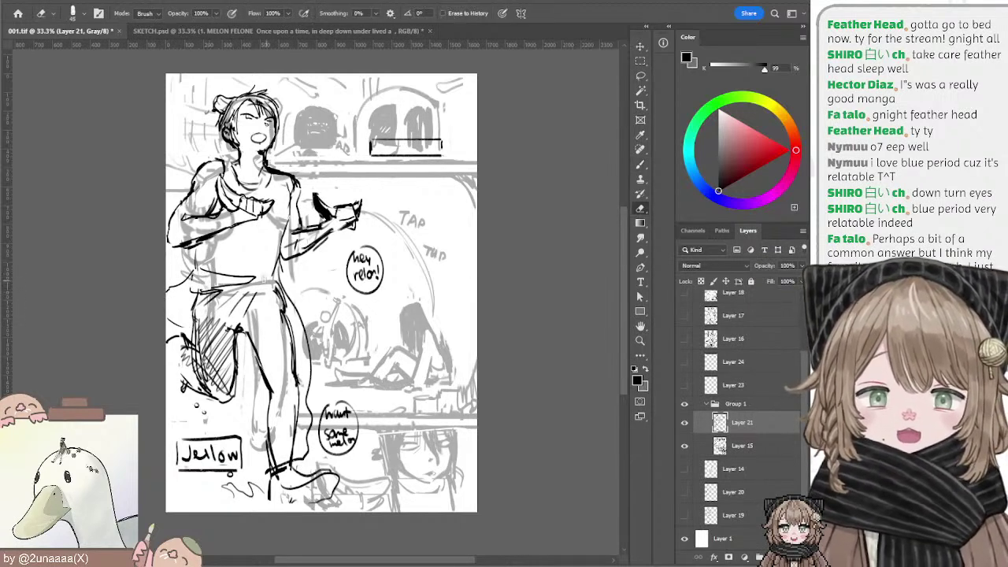
# Step: Sketch the knot and hanging ends of the waist cloth over the front thigh, erasing the lines they overlap
pyautogui.press('b')
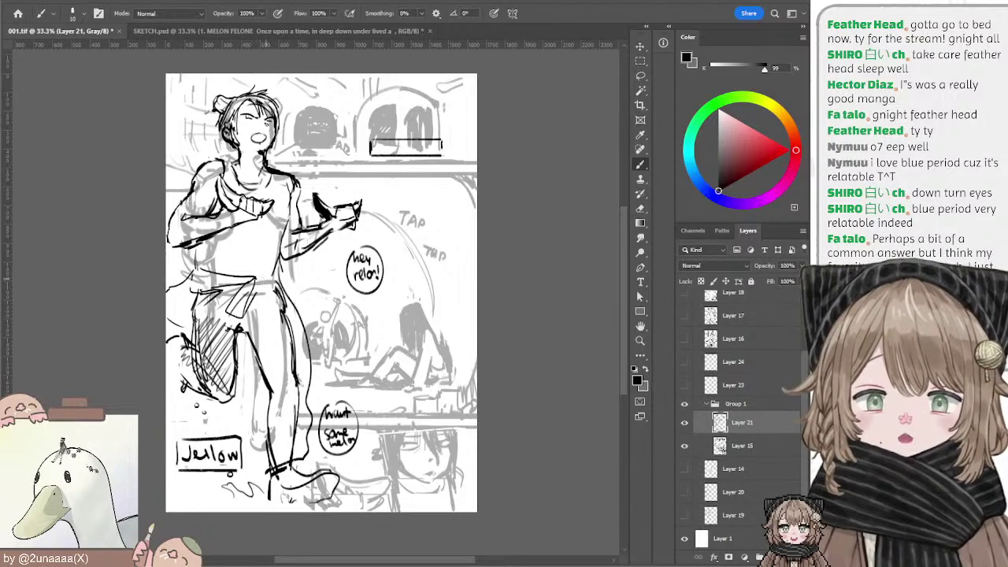
pyautogui.press('e')
pyautogui.press('b')
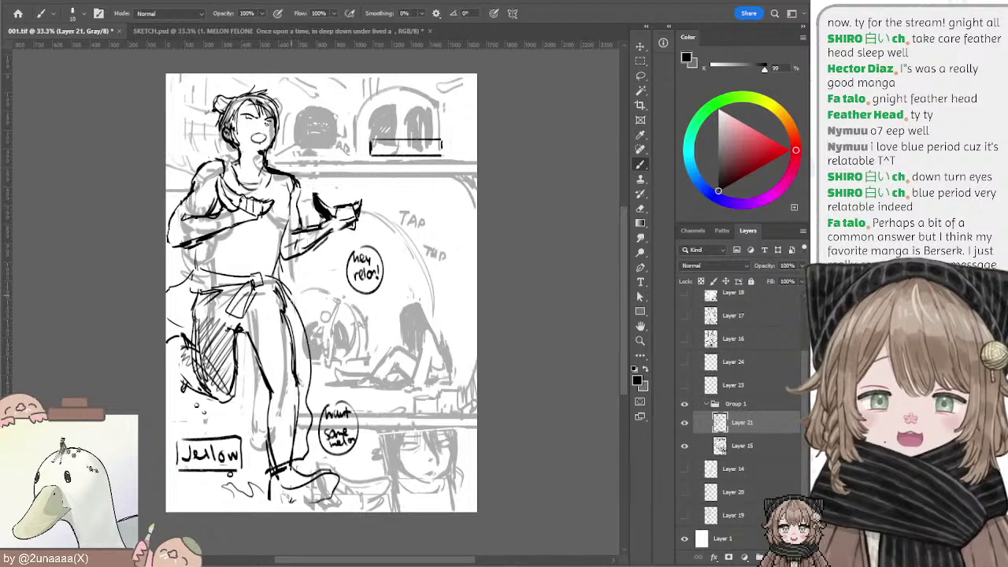
pyautogui.moveTo(291, 323)
pyautogui.mouseDown()
pyautogui.moveTo(263, 298)
pyautogui.moveTo(282, 288)
pyautogui.moveTo(244, 295)
pyautogui.moveTo(239, 312)
pyautogui.moveTo(241, 288)
pyautogui.moveTo(224, 312)
pyautogui.mouseUp()
pyautogui.press('e')
pyautogui.press('b')
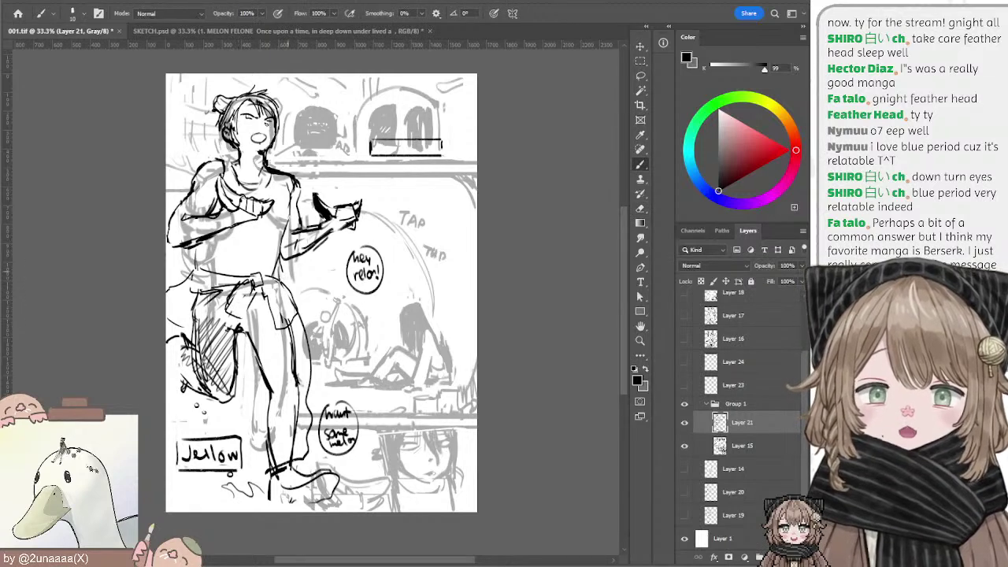
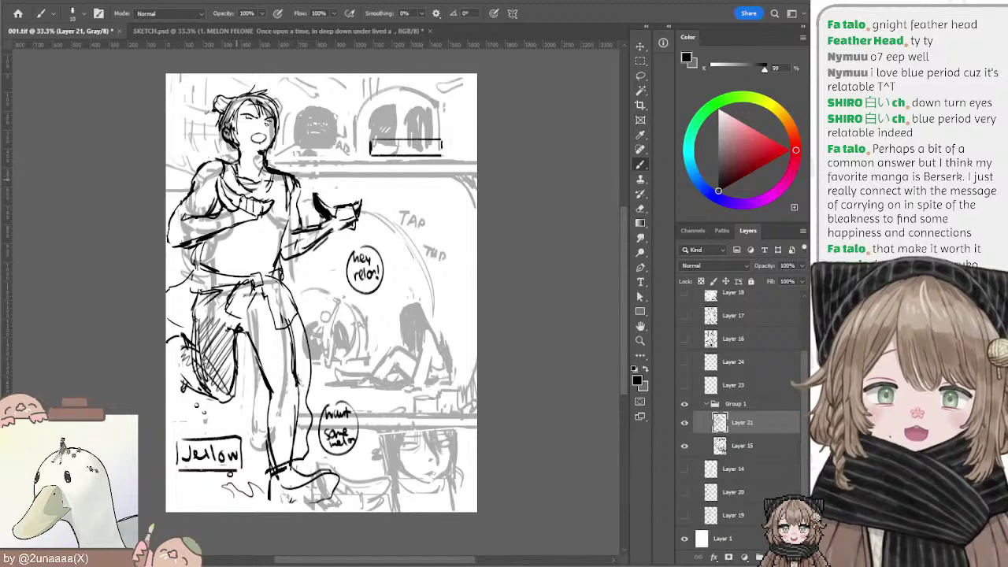
# Step: Fill the band around the character's neckline with solid black, enlarging the brush for broader coverage
pyautogui.press('e')
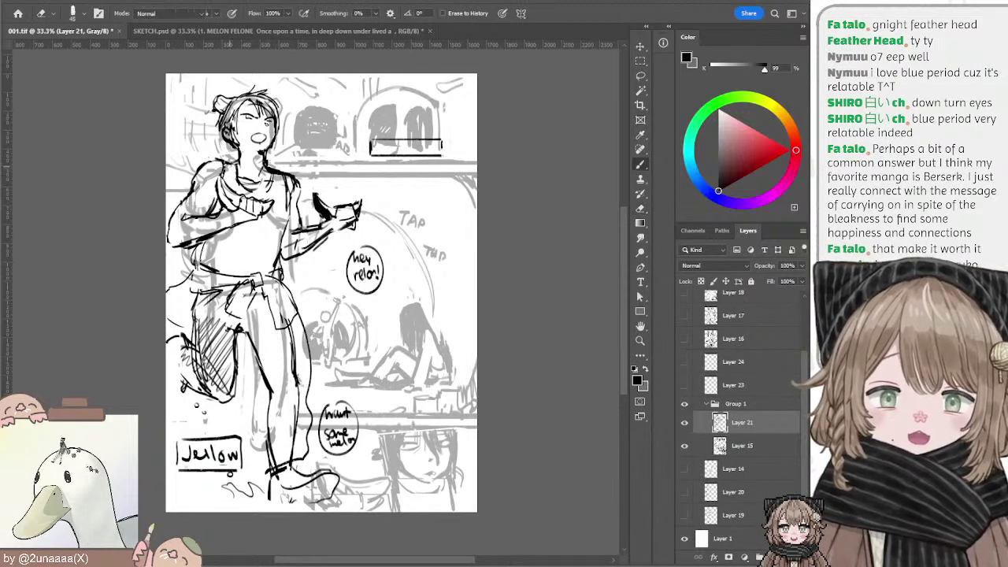
pyautogui.press('b')
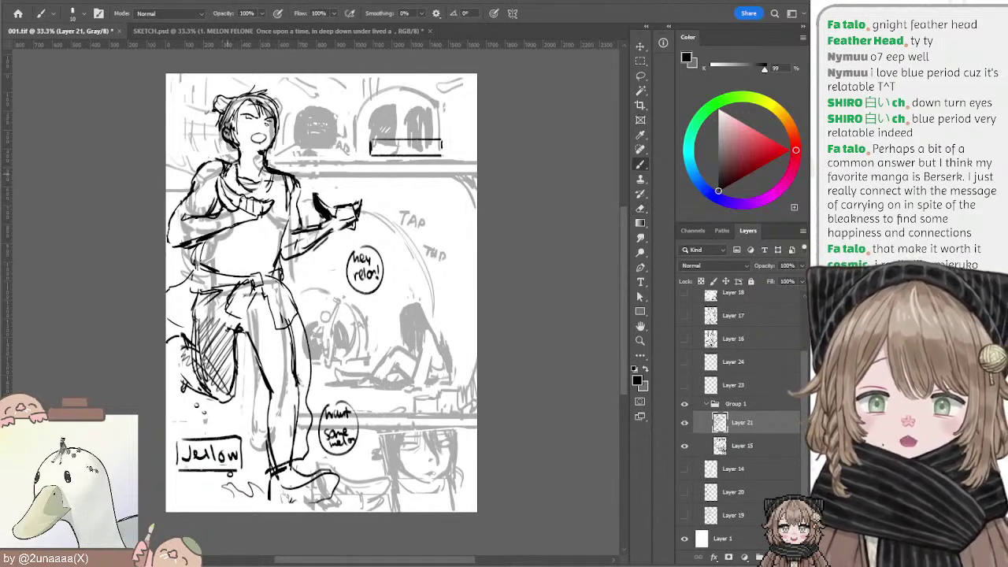
pyautogui.moveTo(230, 167)
pyautogui.mouseDown()
pyautogui.moveTo(237, 194)
pyautogui.moveTo(264, 194)
pyautogui.moveTo(275, 182)
pyautogui.moveTo(271, 195)
pyautogui.moveTo(284, 199)
pyautogui.moveTo(235, 191)
pyautogui.moveTo(263, 196)
pyautogui.mouseUp()
pyautogui.press(']')
pyautogui.press(']')
pyautogui.press(']')
pyautogui.hotkey('ctrl', 'z')
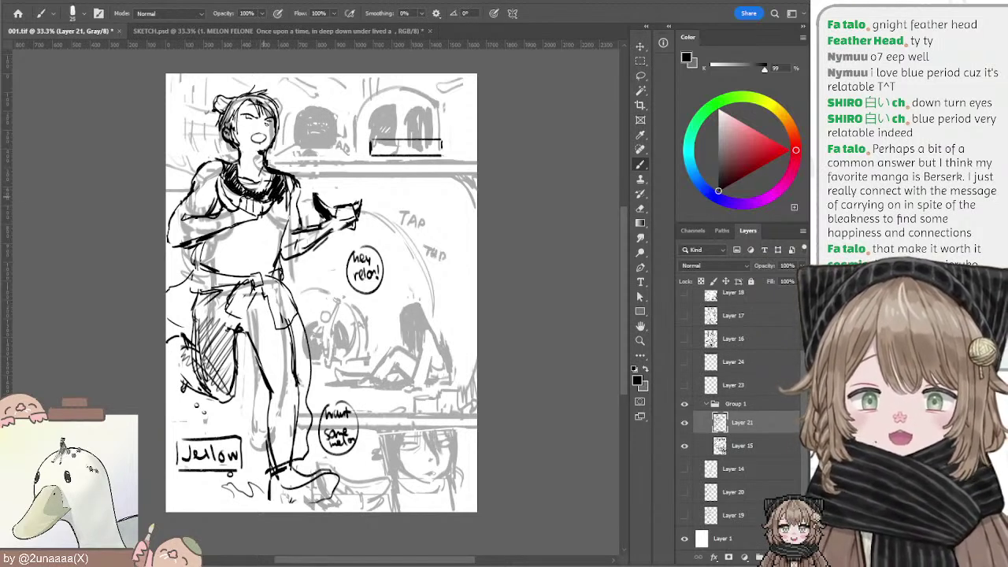
pyautogui.press(']')
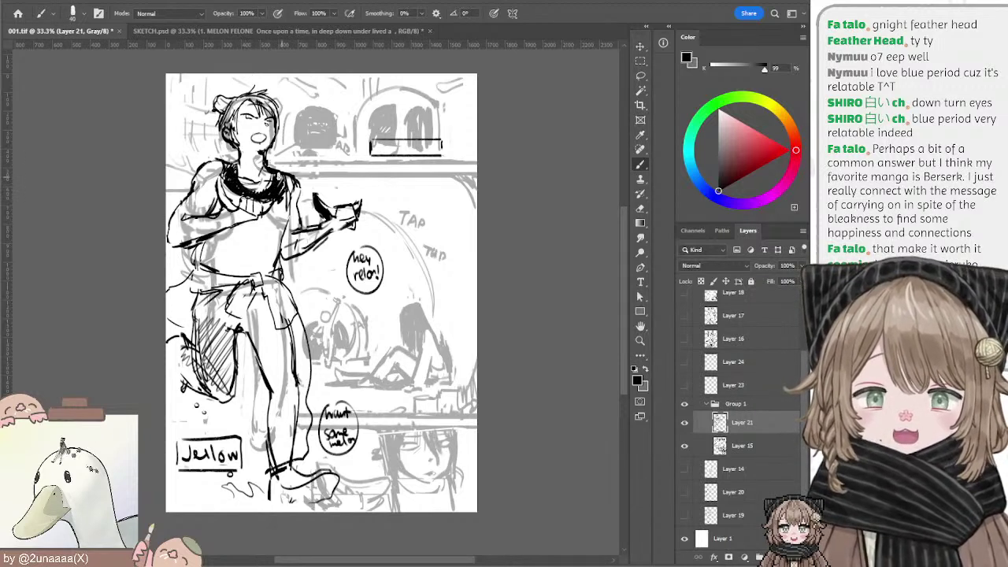
# Step: Paint the front of the character's top solid black from the chest down to the waist
pyautogui.press('[')
pyautogui.press('[')
pyautogui.press('[')
pyautogui.press('[')
pyautogui.press('[')
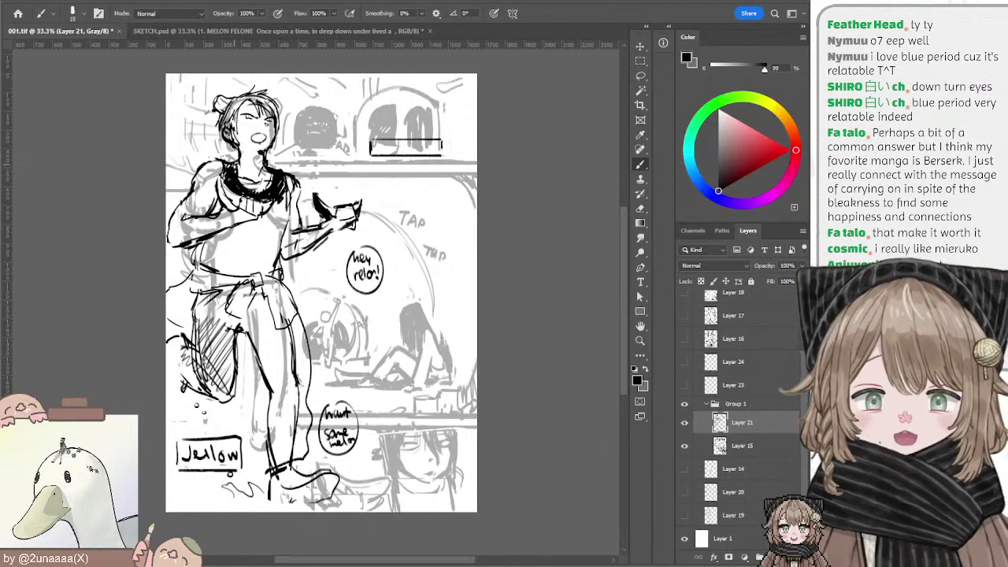
pyautogui.press(']')
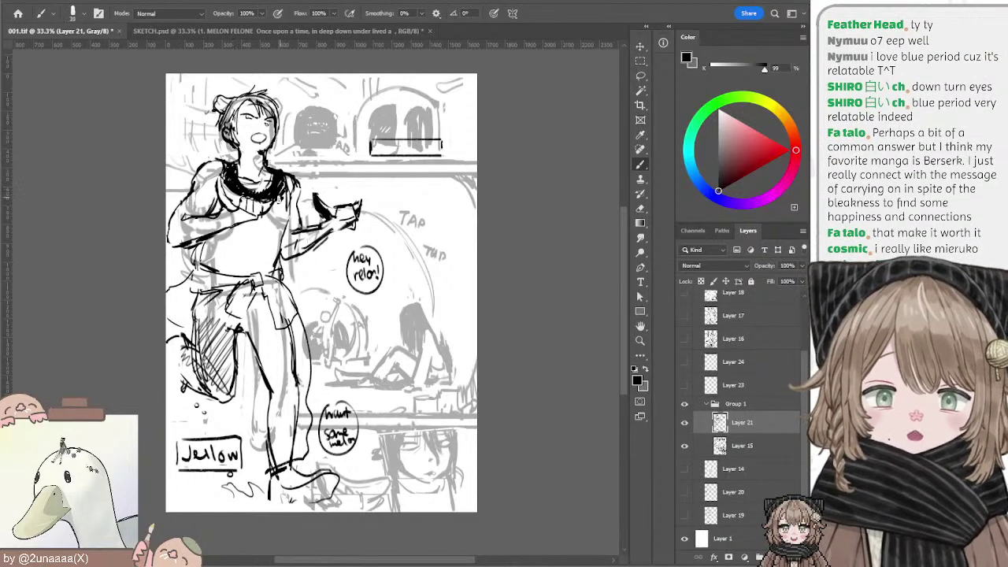
pyautogui.moveTo(282, 190)
pyautogui.mouseDown()
pyautogui.moveTo(258, 221)
pyautogui.moveTo(248, 197)
pyautogui.moveTo(237, 228)
pyautogui.moveTo(256, 224)
pyautogui.moveTo(229, 217)
pyautogui.moveTo(245, 200)
pyautogui.moveTo(232, 225)
pyautogui.moveTo(208, 229)
pyautogui.moveTo(240, 213)
pyautogui.moveTo(203, 268)
pyautogui.moveTo(201, 236)
pyautogui.moveTo(206, 256)
pyautogui.moveTo(208, 240)
pyautogui.moveTo(206, 252)
pyautogui.moveTo(244, 270)
pyautogui.moveTo(246, 236)
pyautogui.moveTo(237, 236)
pyautogui.moveTo(244, 252)
pyautogui.moveTo(246, 241)
pyautogui.moveTo(278, 230)
pyautogui.moveTo(261, 256)
pyautogui.moveTo(279, 234)
pyautogui.moveTo(273, 253)
pyautogui.moveTo(237, 270)
pyautogui.moveTo(278, 258)
pyautogui.mouseUp()
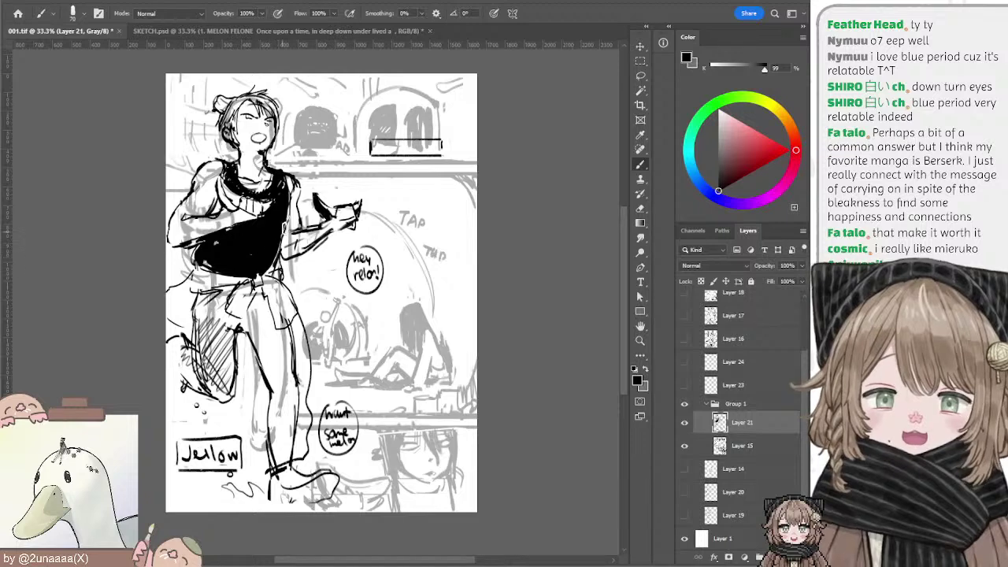
# Step: Clean up the neckline and chest edges with the eraser and extend the top's black fill over both shoulders
pyautogui.press('[')
pyautogui.press('[')
pyautogui.press('[')
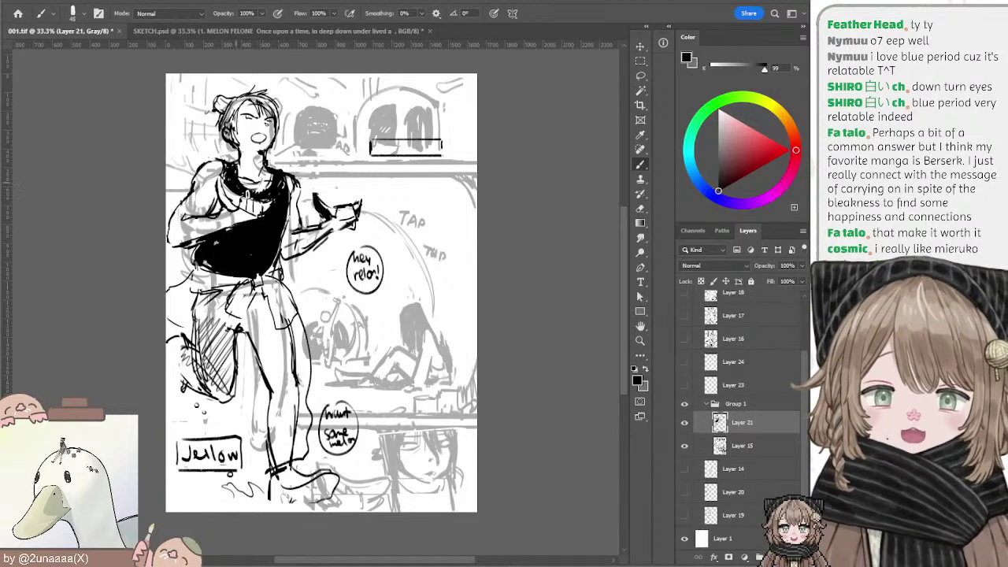
pyautogui.press('e')
pyautogui.moveTo(263, 187)
pyautogui.mouseDown()
pyautogui.moveTo(247, 197)
pyautogui.moveTo(274, 195)
pyautogui.mouseUp()
pyautogui.press('b')
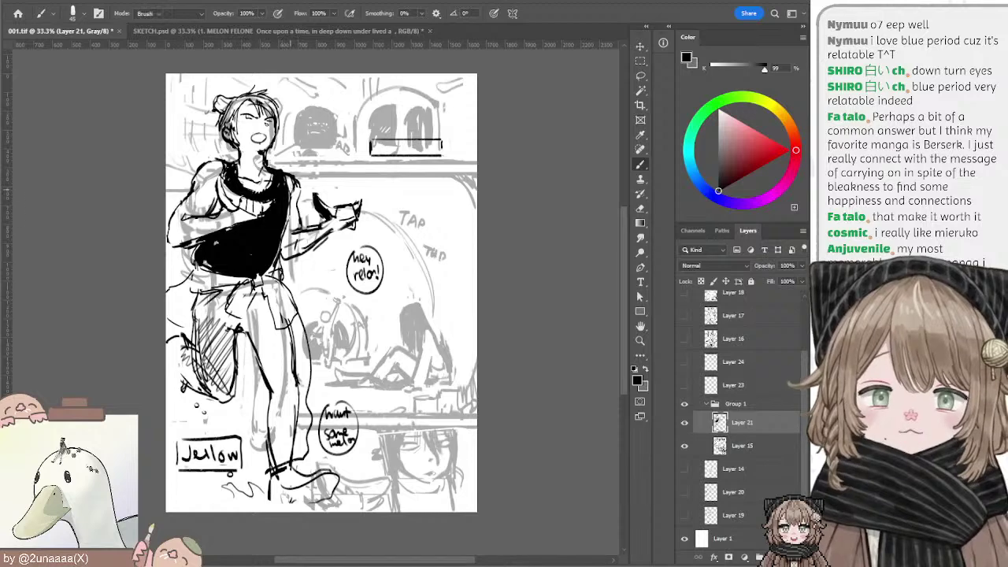
pyautogui.press('e')
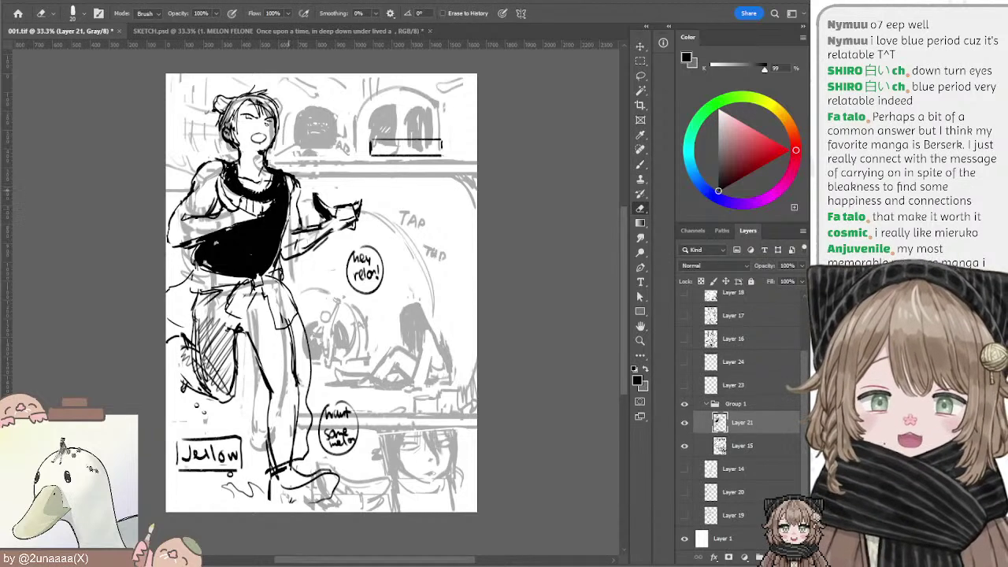
pyautogui.press('b')
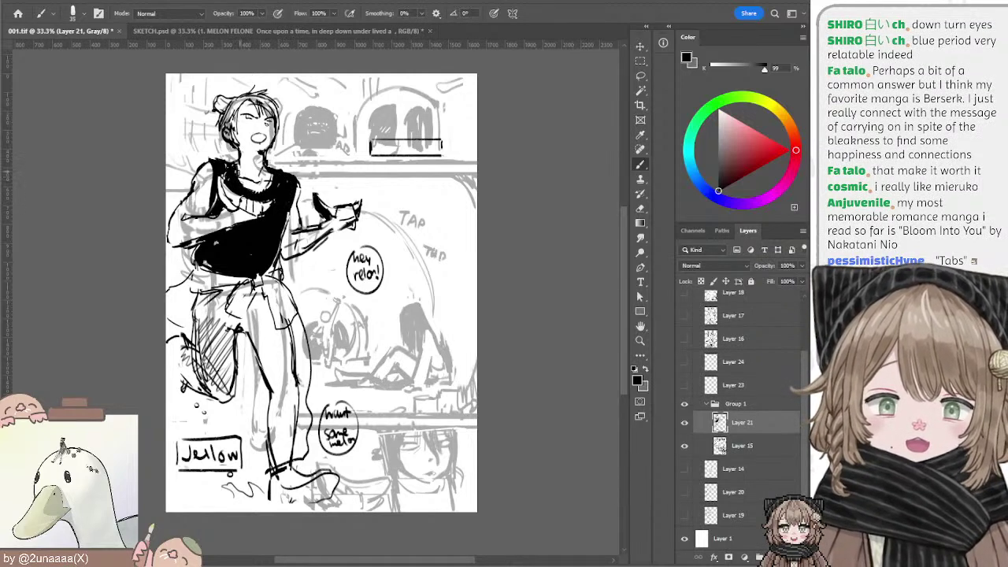
pyautogui.press('e')
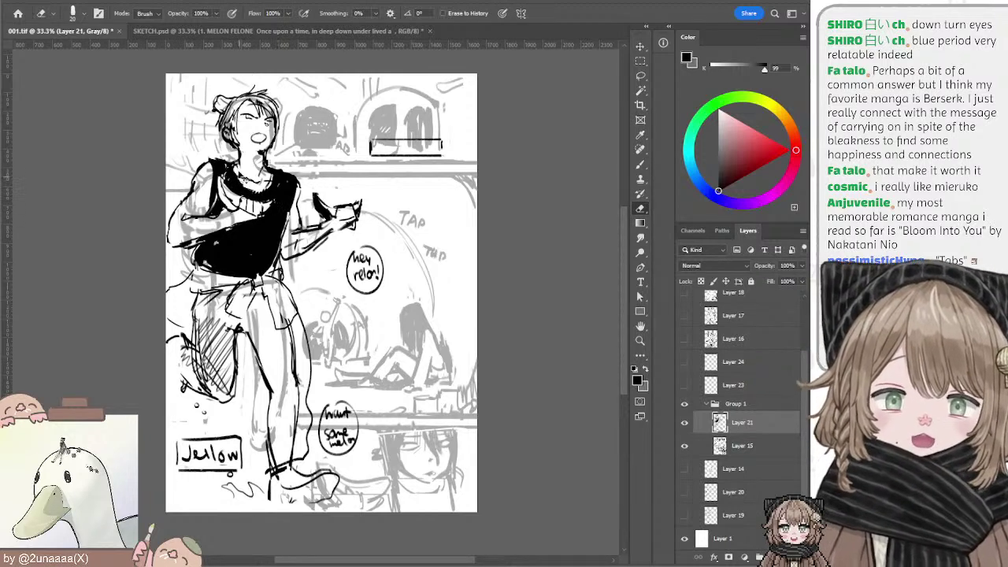
# Step: Add thin fold lines with a smaller brush to the waist cloth flowing off the page's left edge
pyautogui.press('b')
pyautogui.press('[')
pyautogui.press('[')
pyautogui.press('[')
pyautogui.press('[')
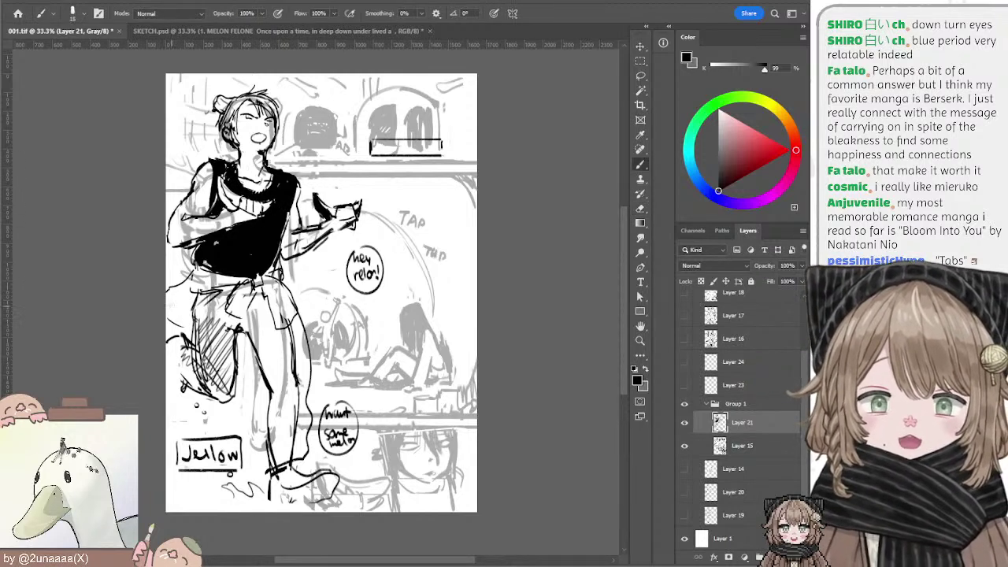
pyautogui.moveTo(166, 306)
pyautogui.mouseDown()
pyautogui.moveTo(196, 312)
pyautogui.moveTo(186, 318)
pyautogui.mouseUp()
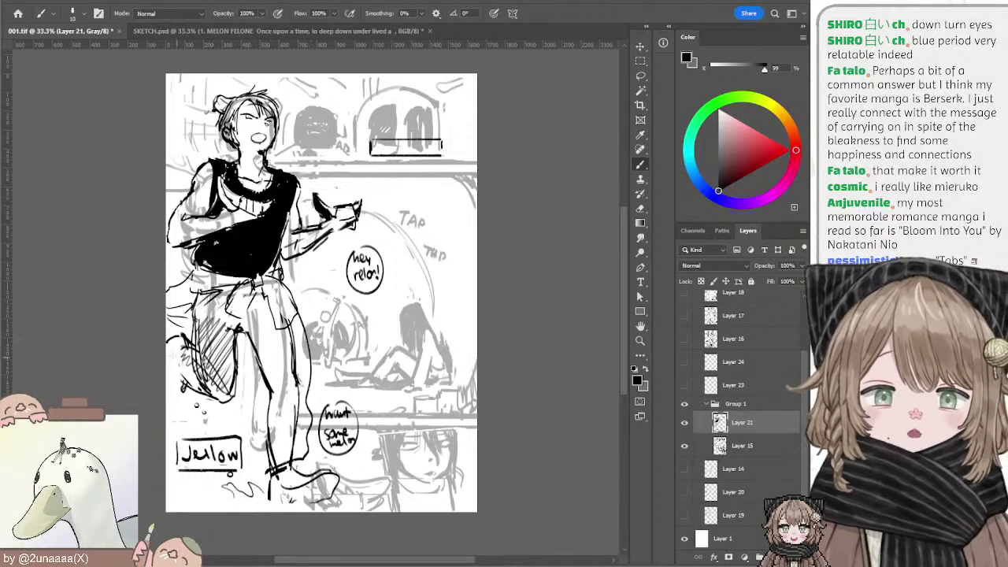
# Step: Sketch curved contour and detail lines on the rounded form beside the bent leg, adjusting the brush size between strokes
pyautogui.press(']')
pyautogui.press(']')
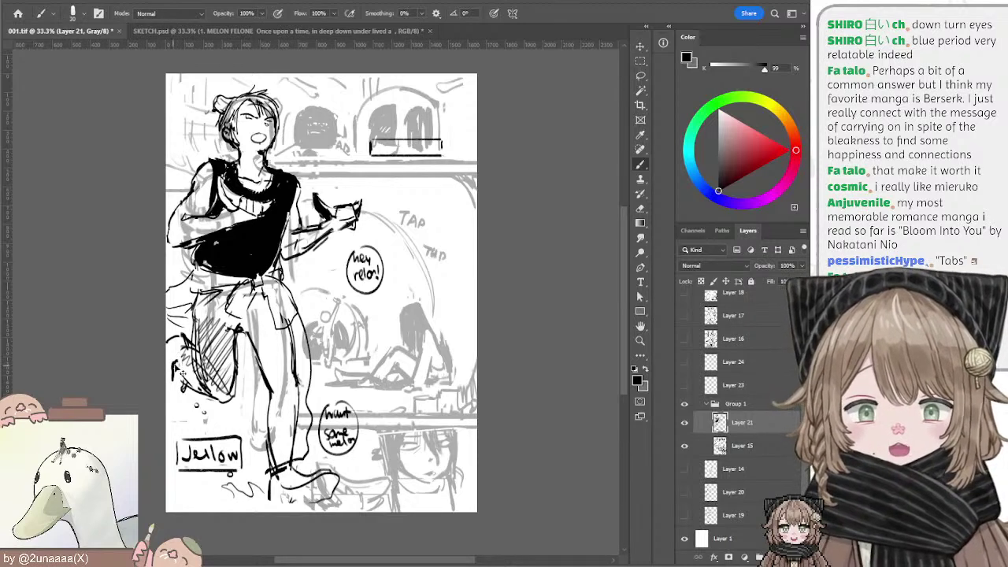
pyautogui.press('[')
pyautogui.press('[')
pyautogui.moveTo(172, 376); pyautogui.dragTo(195, 392)
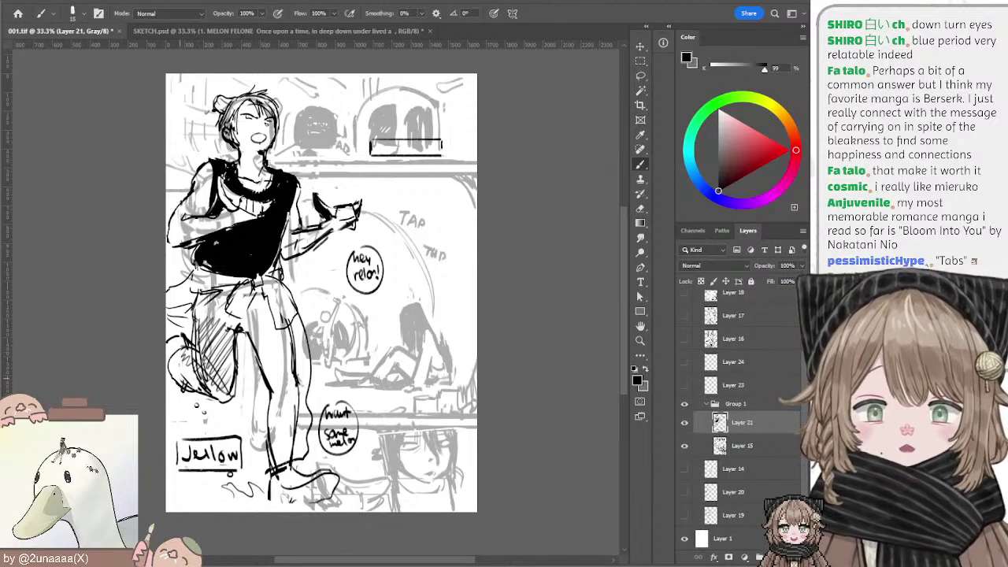
pyautogui.press('[')
pyautogui.press('[')
pyautogui.moveTo(181, 358); pyautogui.dragTo(195, 383)
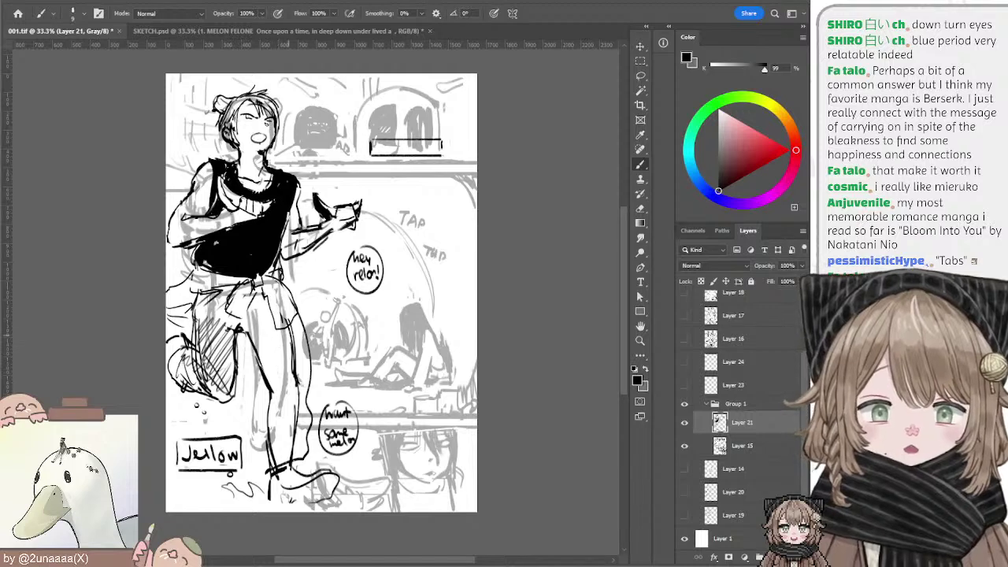
# Step: Erase the doubled outer line of the standing leg and strengthen its inner contour with a smaller brush
pyautogui.press('e')
pyautogui.moveTo(292, 334); pyautogui.dragTo(293, 441)
pyautogui.press('b')
pyautogui.moveTo(265, 319); pyautogui.dragTo(265, 356)
pyautogui.hotkey('ctrl', 'z')
pyautogui.press('[')
pyautogui.press('[')
pyautogui.moveTo(228, 325); pyautogui.dragTo(273, 347)
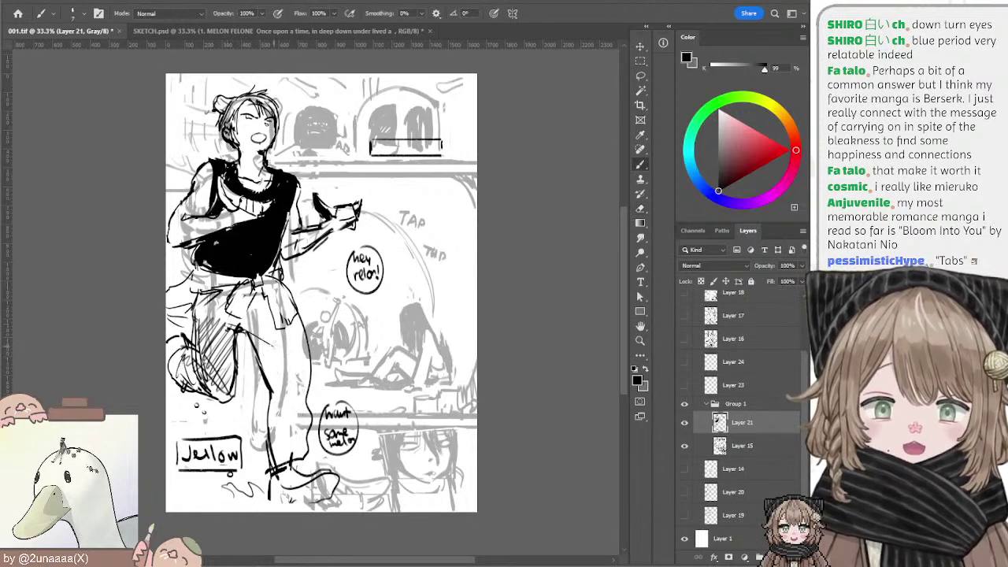
pyautogui.hotkey('ctrl', 'z')
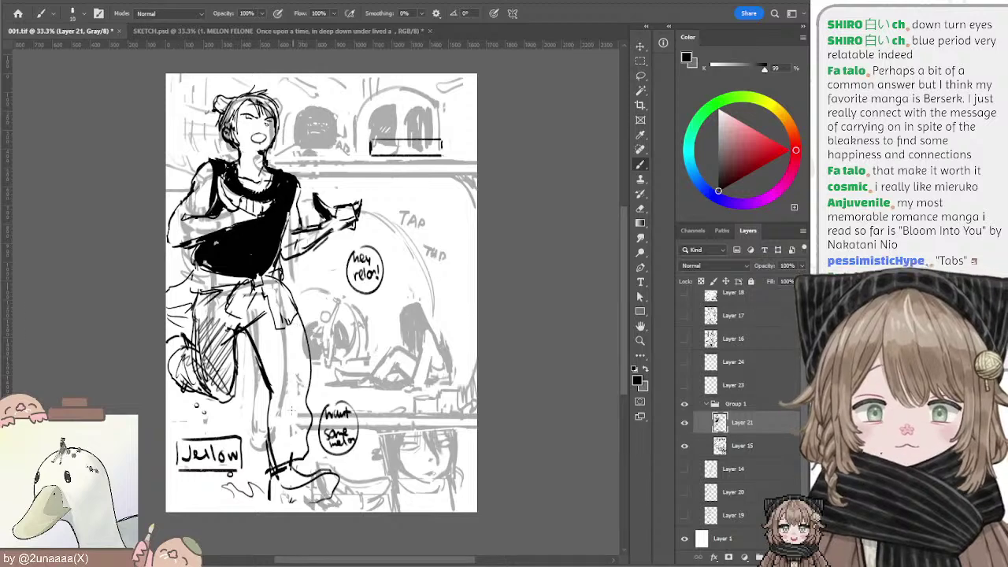
pyautogui.moveTo(365, 307)
pyautogui.mouseDown()
pyautogui.moveTo(313, 340)
pyautogui.moveTo(352, 342)
pyautogui.mouseUp()
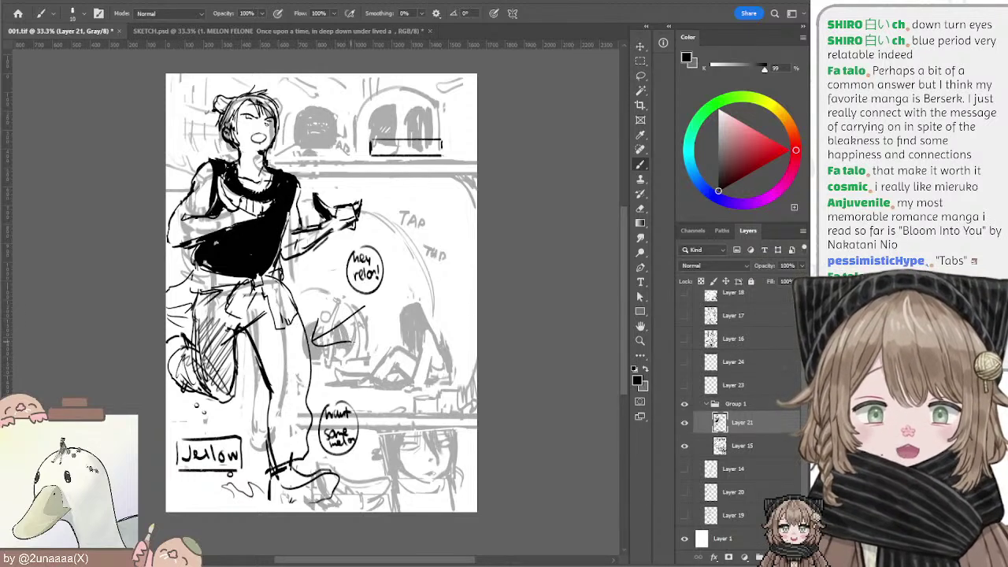
pyautogui.hotkey('ctrl', 'z')
pyautogui.hotkey('ctrl', 'z')
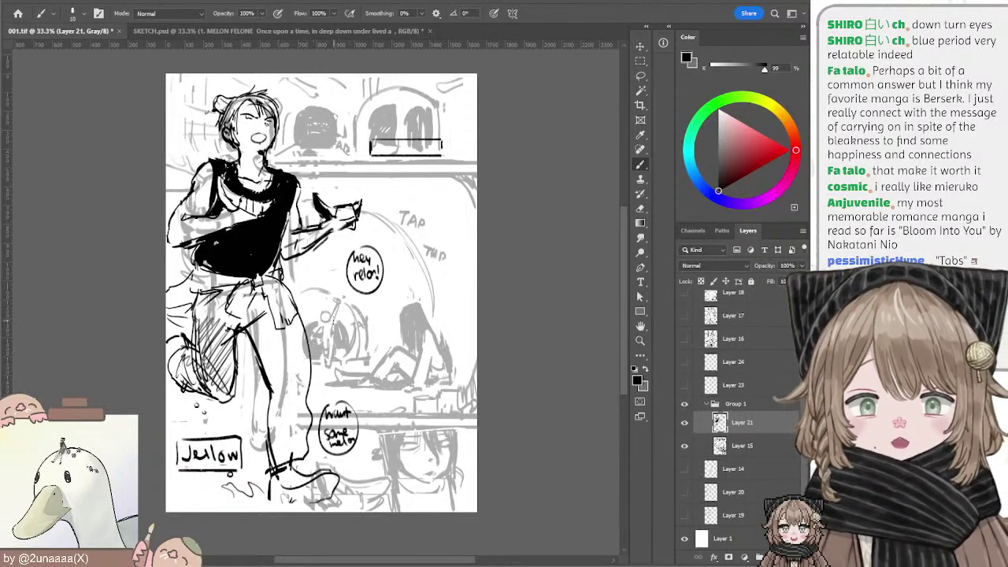
pyautogui.moveTo(375, 299)
pyautogui.mouseDown()
pyautogui.moveTo(327, 328)
pyautogui.moveTo(346, 339)
pyautogui.mouseUp()
pyautogui.hotkey('ctrl', 'z')
pyautogui.hotkey('ctrl', 'z')
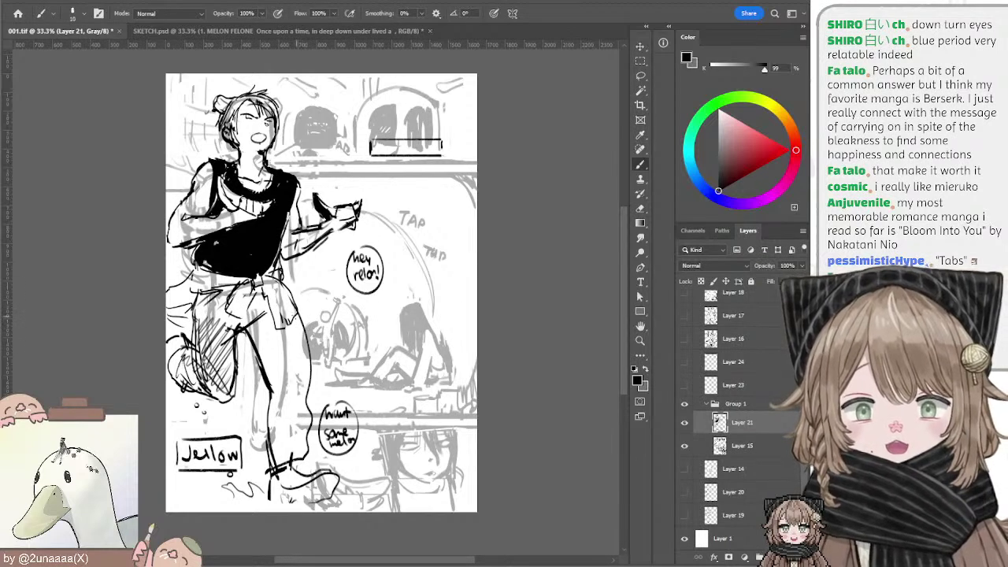
pyautogui.moveTo(300, 311)
pyautogui.mouseDown()
pyautogui.moveTo(321, 370)
pyautogui.moveTo(323, 421)
pyautogui.mouseUp()
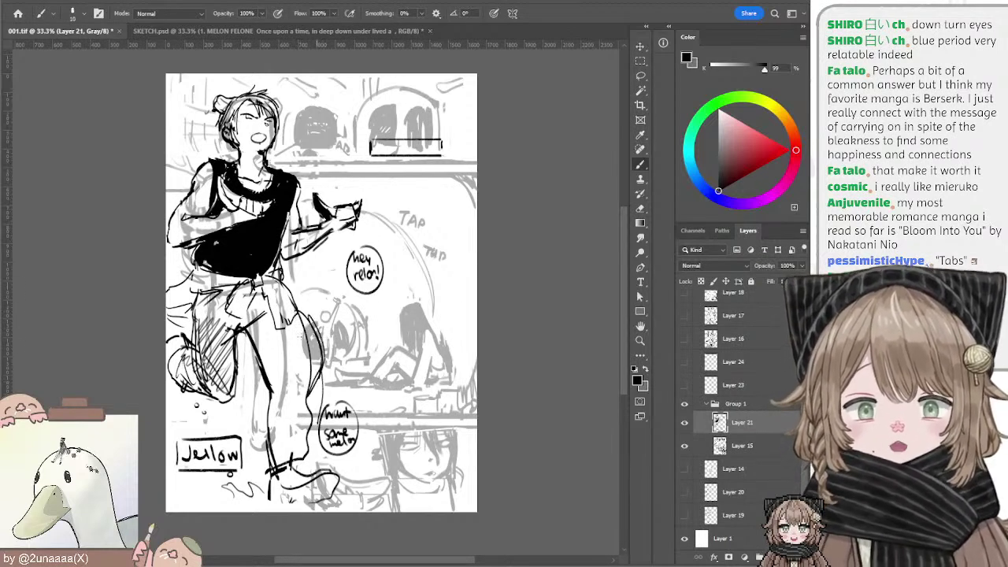
pyautogui.hotkey('ctrl', 'z')
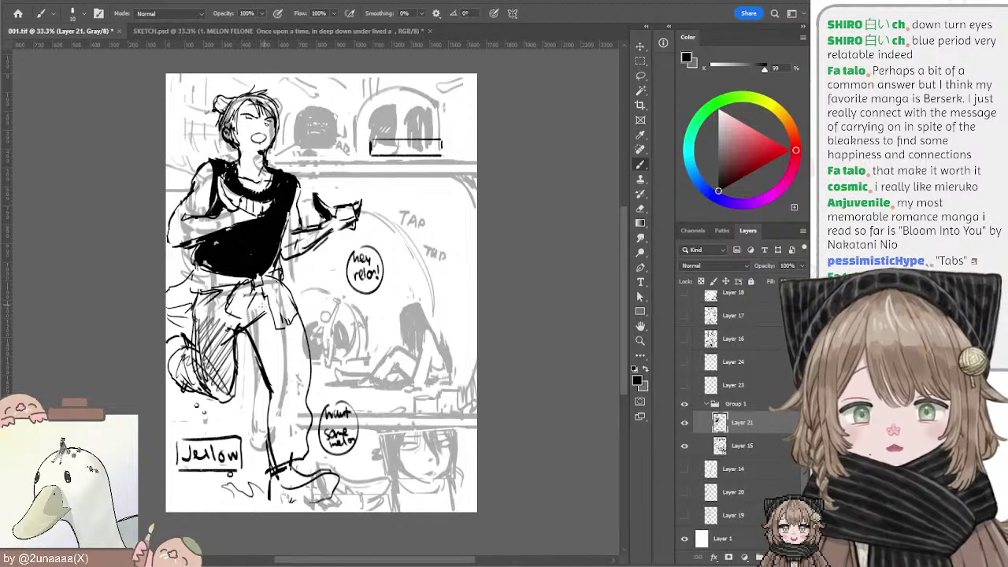
# Step: Reshape the knot of the waist cloth, alternating between a larger brush and the eraser
pyautogui.press(']')
pyautogui.press(']')
pyautogui.press(']')
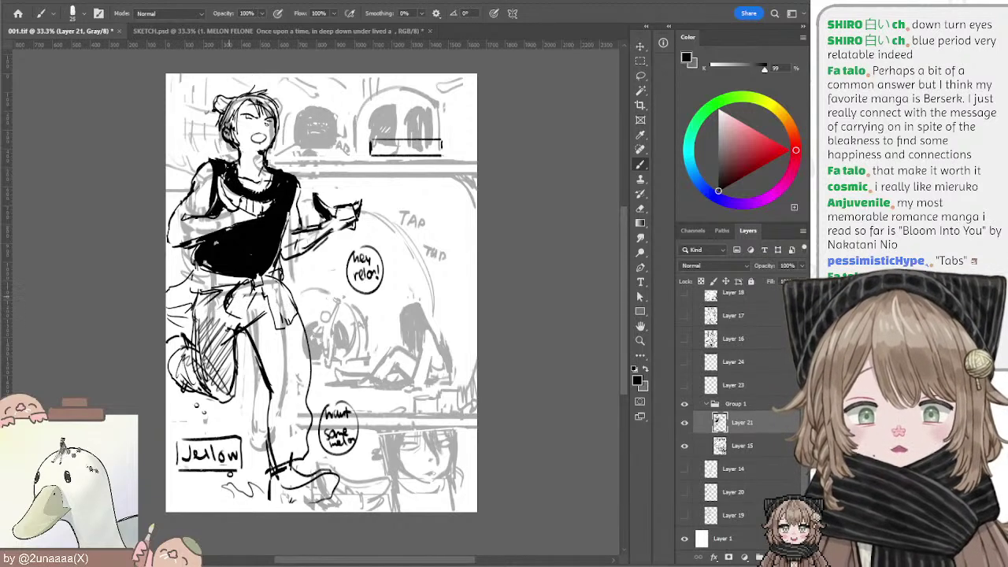
pyautogui.press('e')
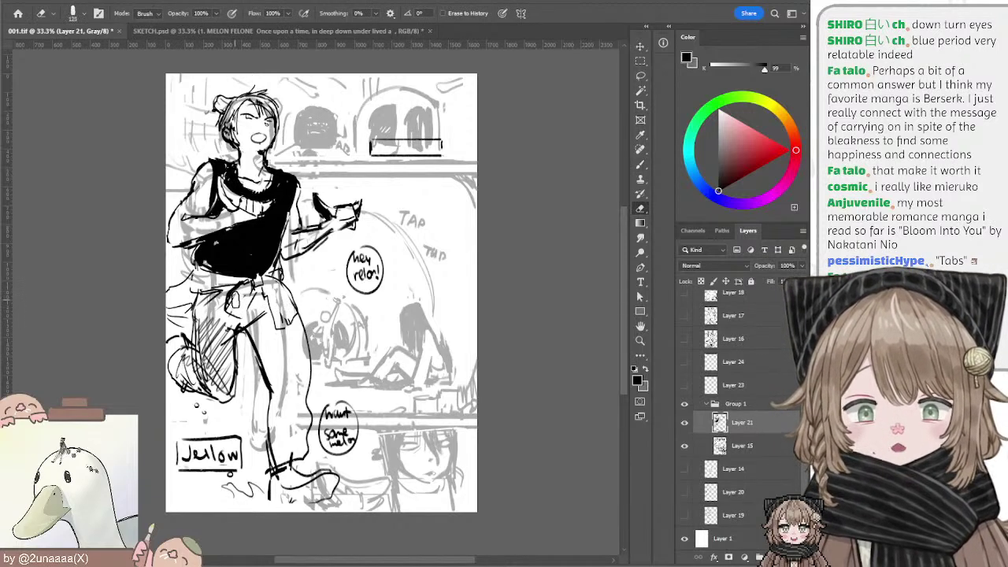
pyautogui.press('b')
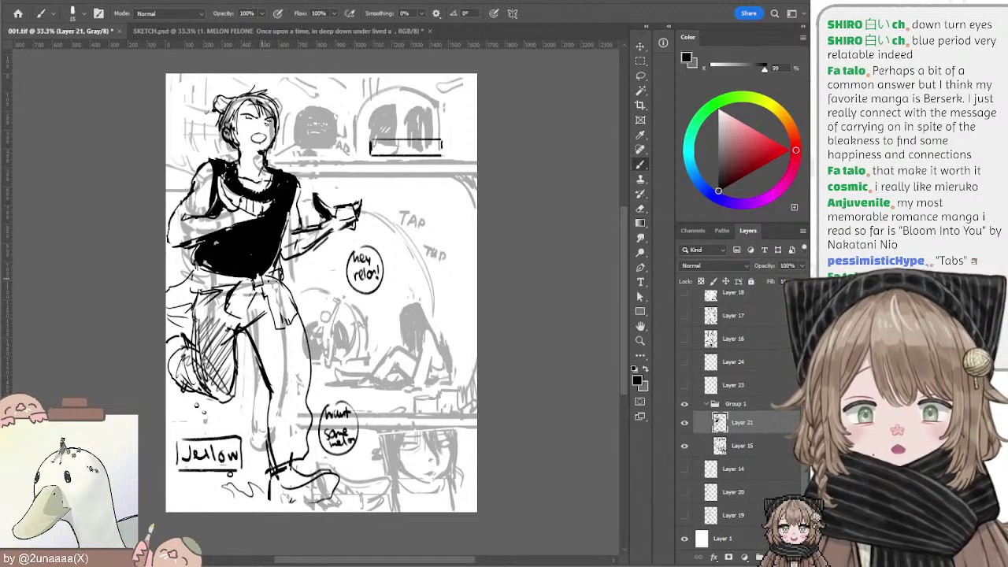
pyautogui.press('e')
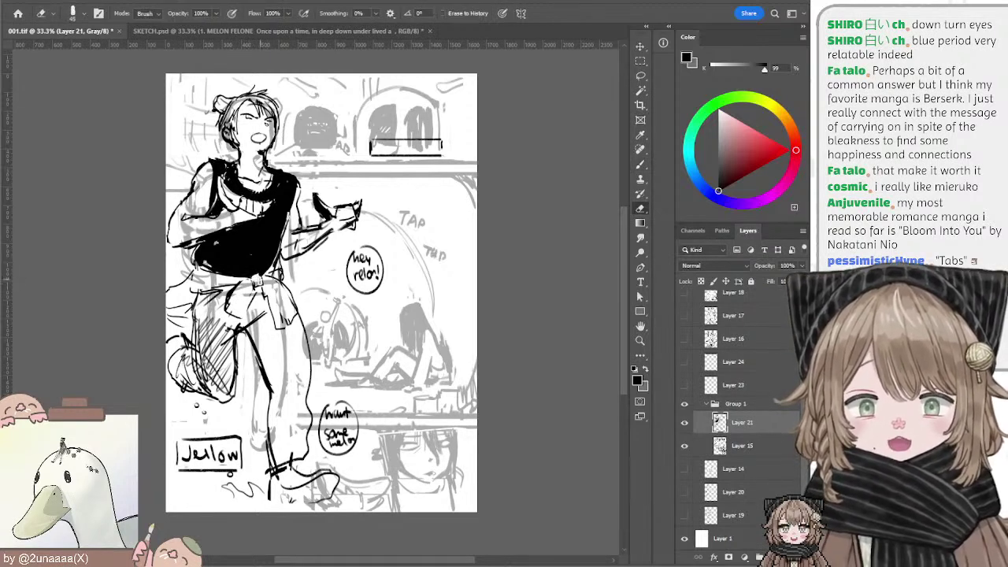
pyautogui.press('b')
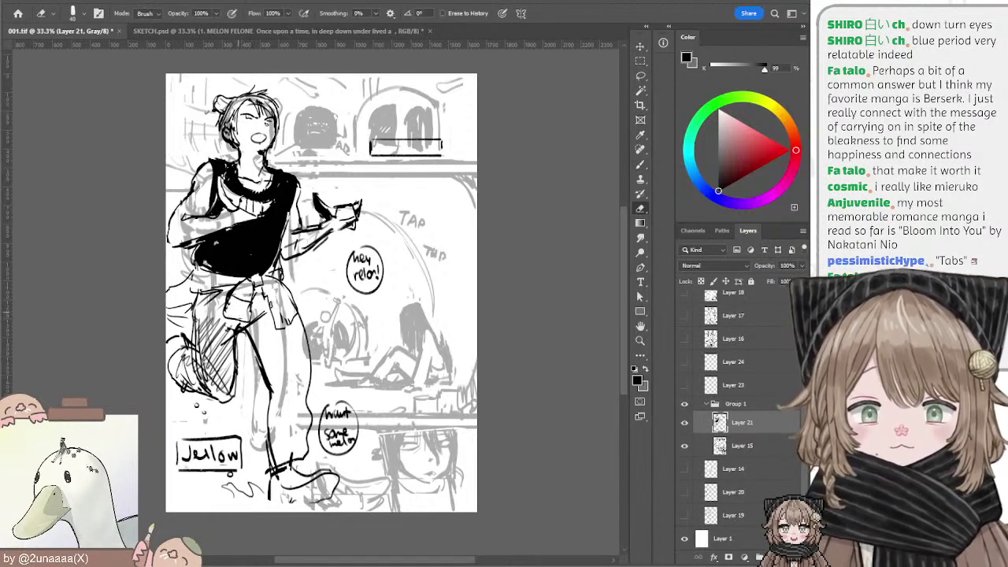
# Step: Draw the waist cloth's knot and add fold lines to its hanging ends with a smaller brush
pyautogui.hotkey('ctrl', 'z')
pyautogui.moveTo(282, 293)
pyautogui.mouseDown()
pyautogui.moveTo(299, 309)
pyautogui.moveTo(290, 320)
pyautogui.moveTo(273, 319)
pyautogui.moveTo(276, 295)
pyautogui.moveTo(274, 306)
pyautogui.moveTo(245, 297)
pyautogui.moveTo(256, 299)
pyautogui.moveTo(231, 319)
pyautogui.mouseUp()
pyautogui.hotkey('ctrl', 'z')
pyautogui.hotkey('ctrl', 'z')
pyautogui.hotkey('ctrl', 'z')
pyautogui.press('[')
pyautogui.hotkey('ctrl', 'z')
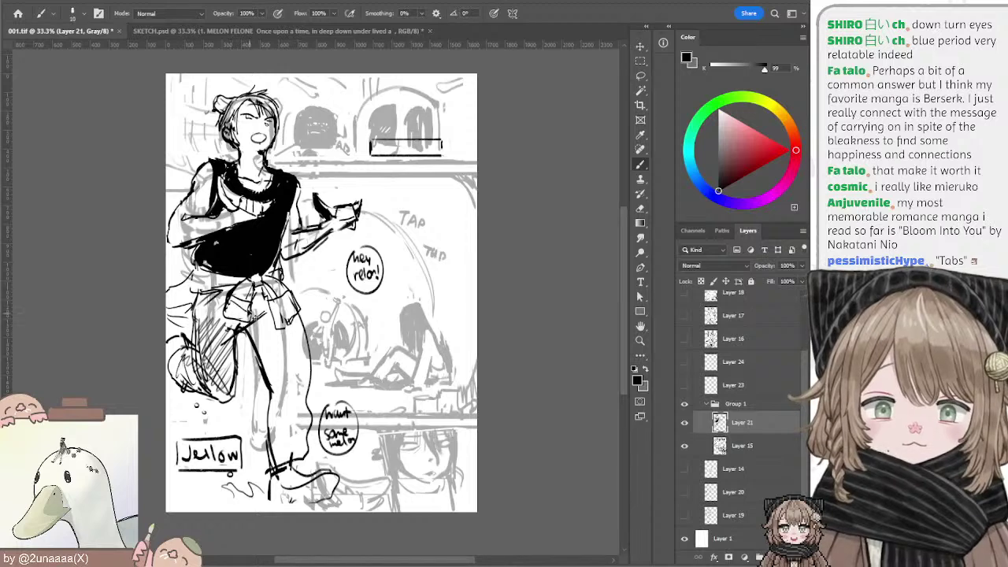
pyautogui.hotkey('ctrl', 'z')
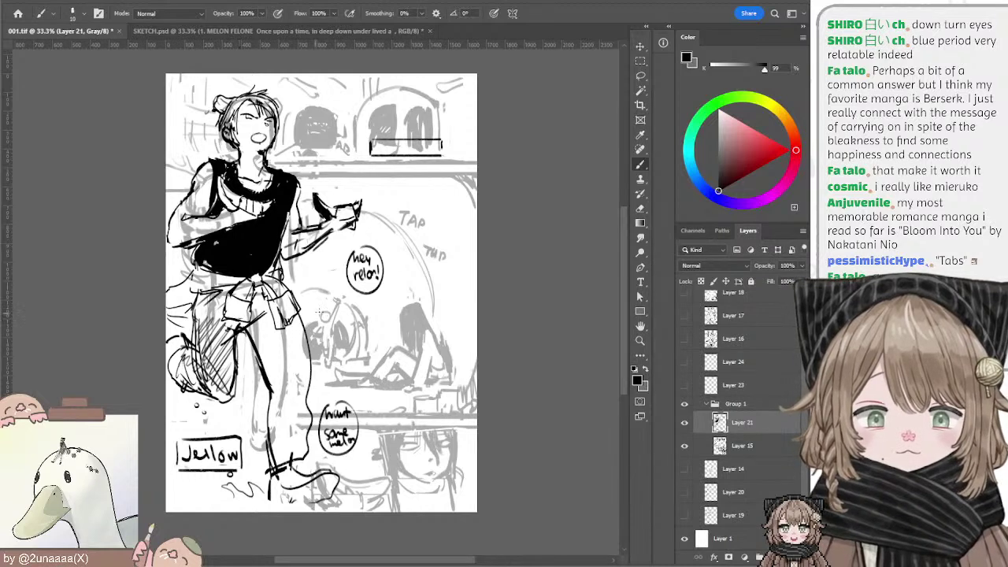
# Step: Sketch thin fabric folds across the thigh and knee of the standing leg
pyautogui.press('[')
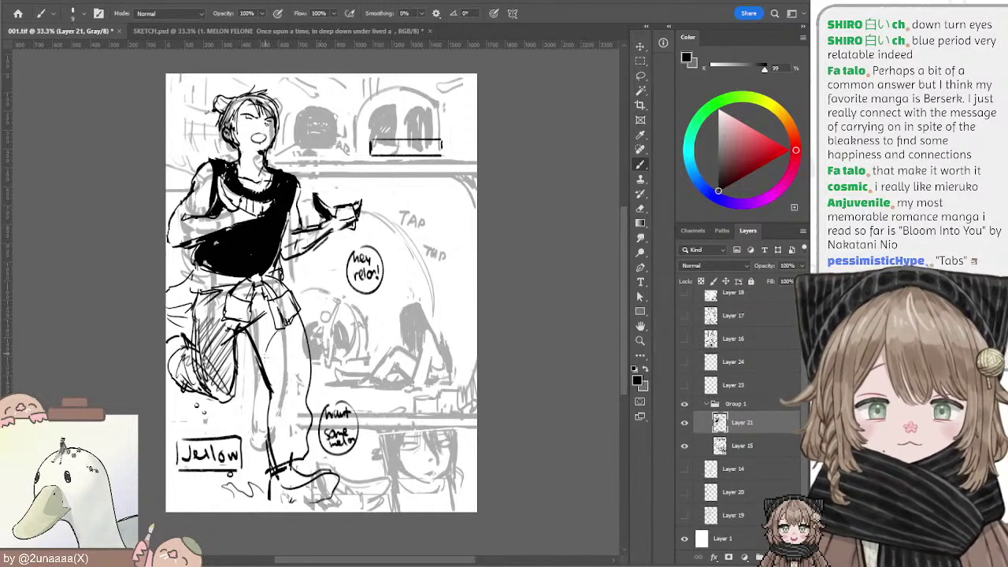
pyautogui.moveTo(265, 358)
pyautogui.mouseDown()
pyautogui.moveTo(305, 334)
pyautogui.moveTo(292, 365)
pyautogui.moveTo(299, 342)
pyautogui.moveTo(301, 370)
pyautogui.moveTo(280, 378)
pyautogui.mouseUp()
pyautogui.hotkey('ctrl', 'z')
pyautogui.hotkey('ctrl', 'z')
pyautogui.hotkey('ctrl', 'z')
pyautogui.hotkey('ctrl', 'z')
pyautogui.hotkey('ctrl', 'z')
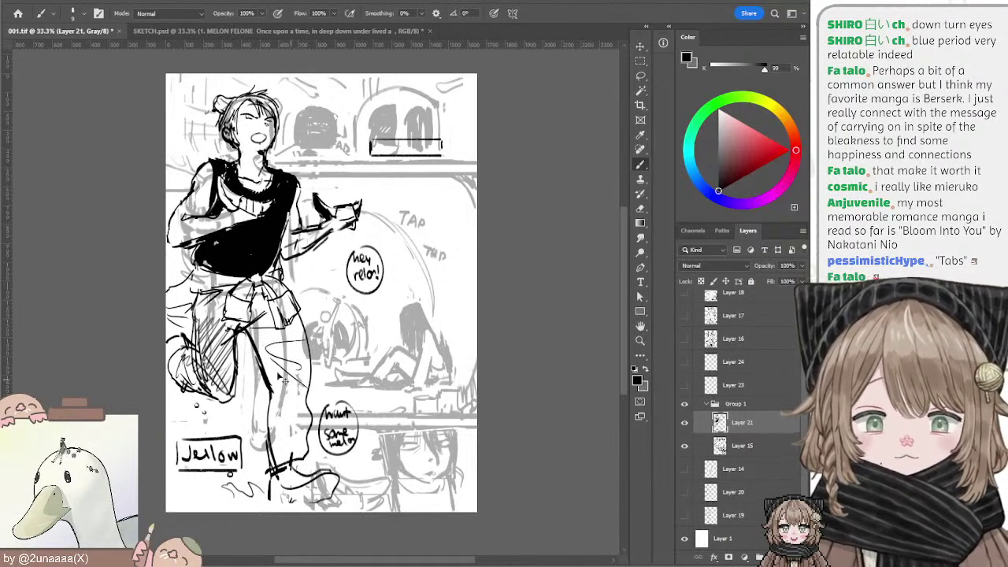
pyautogui.hotkey('ctrl', 'z')
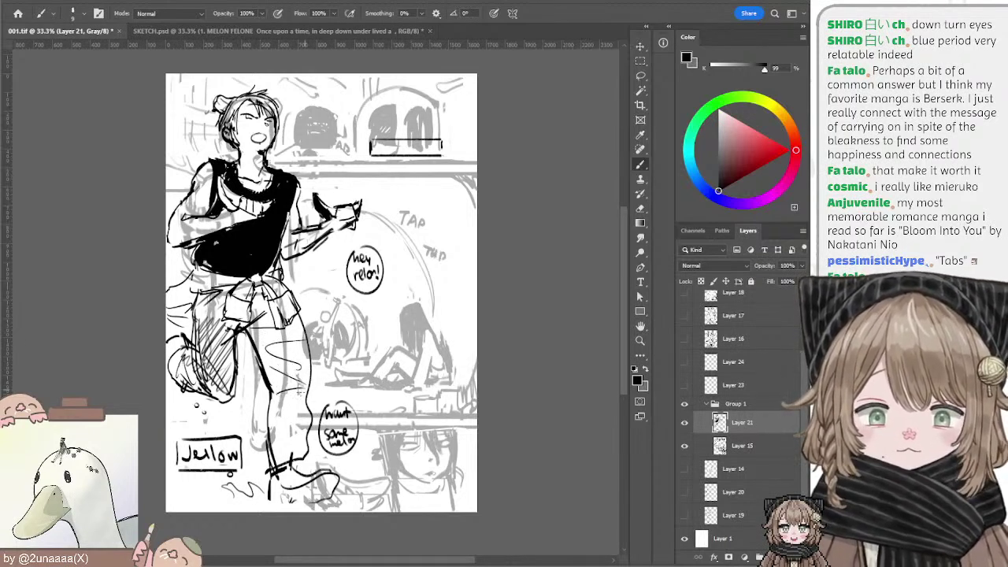
# Step: Fill the trouser cuff at the standing leg's ankle with solid black using a larger brush
pyautogui.press(']')
pyautogui.press(']')
pyautogui.press(']')
pyautogui.press(']')
pyautogui.press(']')
pyautogui.press(']')
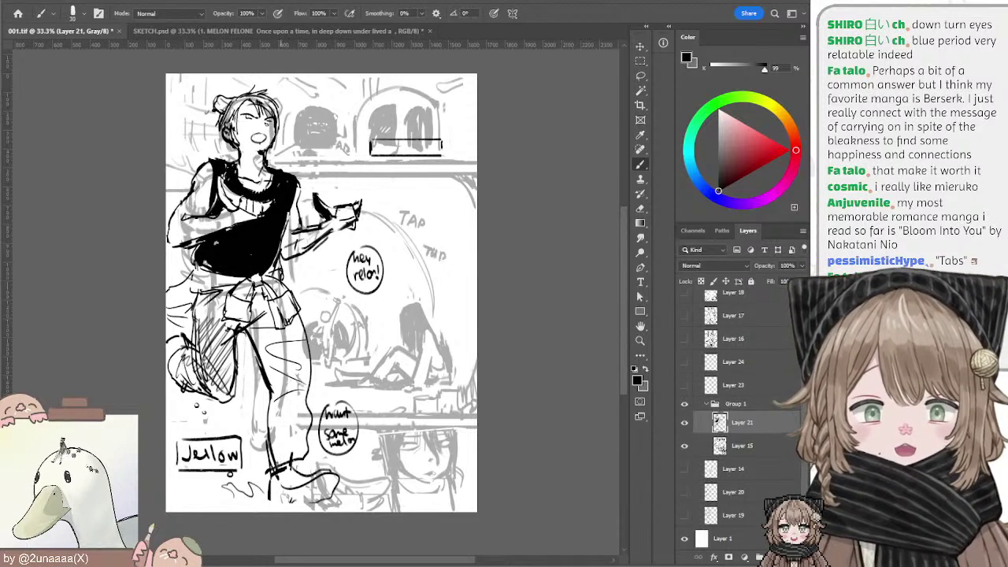
pyautogui.moveTo(277, 467); pyautogui.dragTo(297, 460)
pyautogui.hotkey('ctrl', 'z')
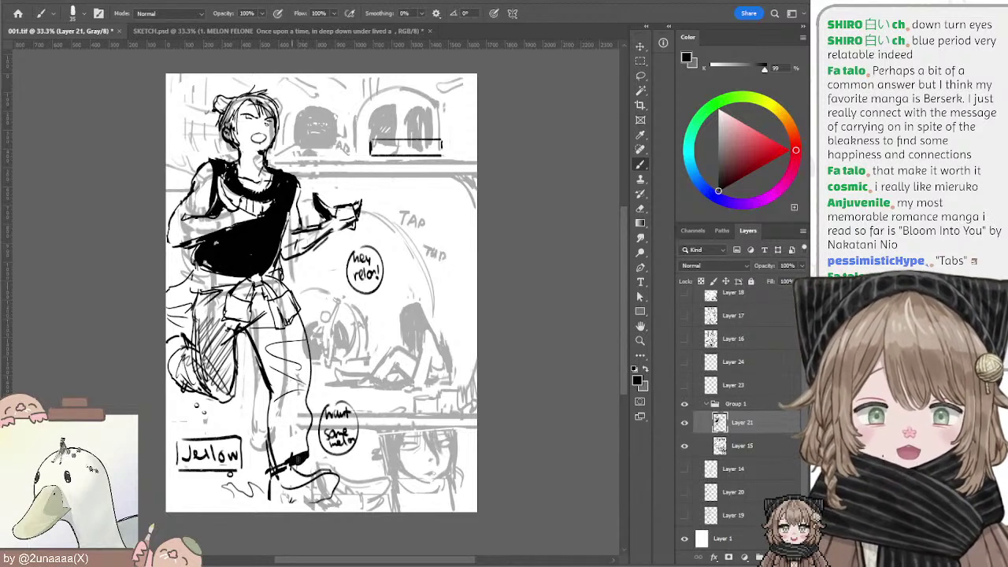
# Step: Thicken the inner contour of the standing leg's shin from the knee down to the ankle
pyautogui.moveTo(270, 393); pyautogui.dragTo(275, 461)
pyautogui.hotkey('ctrl', 'z')
pyautogui.hotkey('ctrl', 'z')
pyautogui.moveTo(269, 399); pyautogui.dragTo(272, 468)
# Step: Erase the rough fold lines on the standing leg's thigh and sketch new ones with a small brush
pyautogui.press('[')
pyautogui.hotkey('ctrl', 'z')
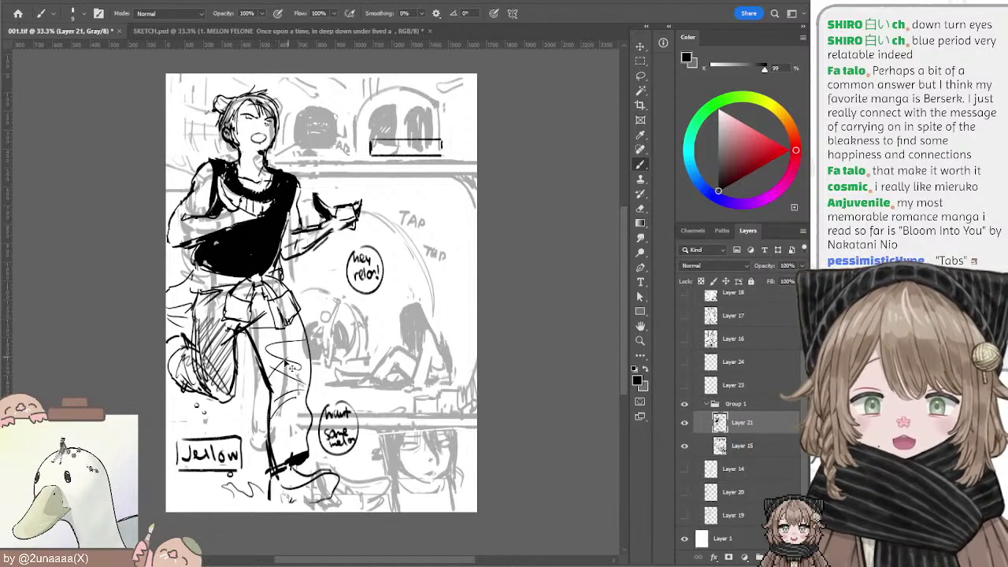
pyautogui.press('e')
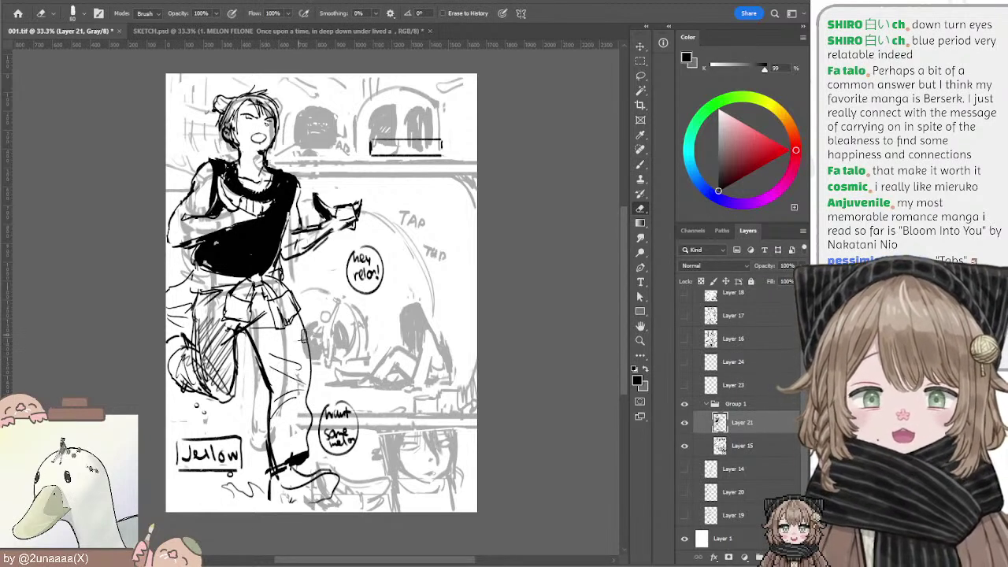
pyautogui.press('b')
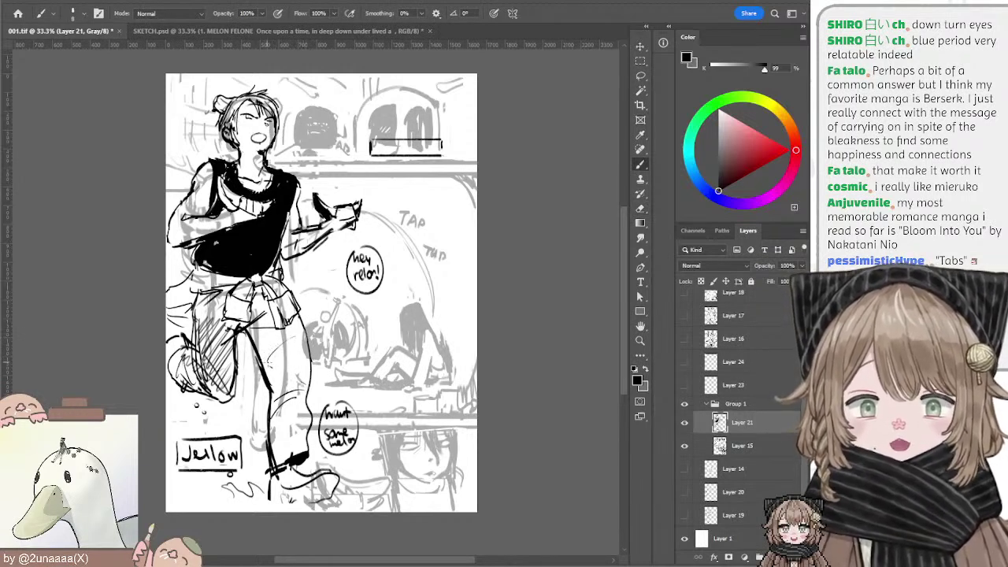
pyautogui.moveTo(285, 345); pyautogui.dragTo(299, 348)
pyautogui.moveTo(266, 370); pyautogui.dragTo(298, 366)
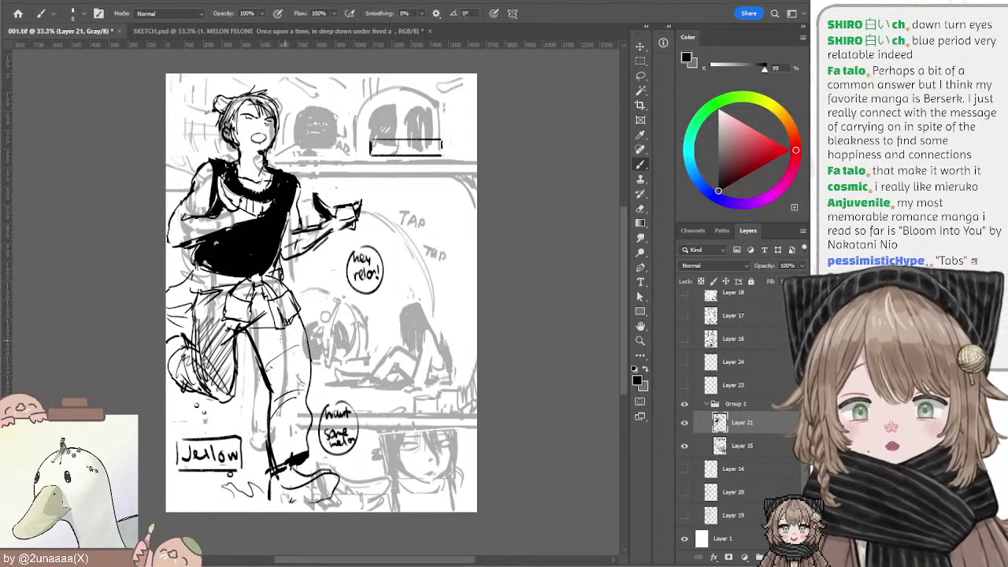
# Step: Redraw the long fold running down the standing leg's thigh to the knee, undoing unsatisfactory strokes
pyautogui.hotkey('ctrl', 'z')
pyautogui.moveTo(294, 332); pyautogui.dragTo(275, 369)
pyautogui.hotkey('ctrl', 'z')
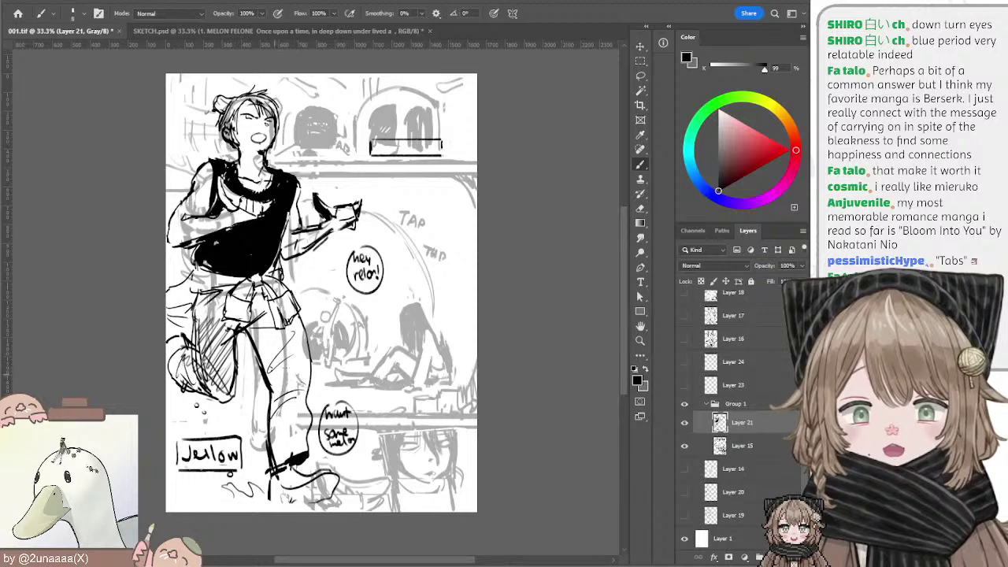
pyautogui.hotkey('ctrl', 'z')
pyautogui.moveTo(293, 334)
pyautogui.mouseDown()
pyautogui.moveTo(274, 381)
pyautogui.moveTo(298, 379)
pyautogui.mouseUp()
pyautogui.hotkey('ctrl', 'z')
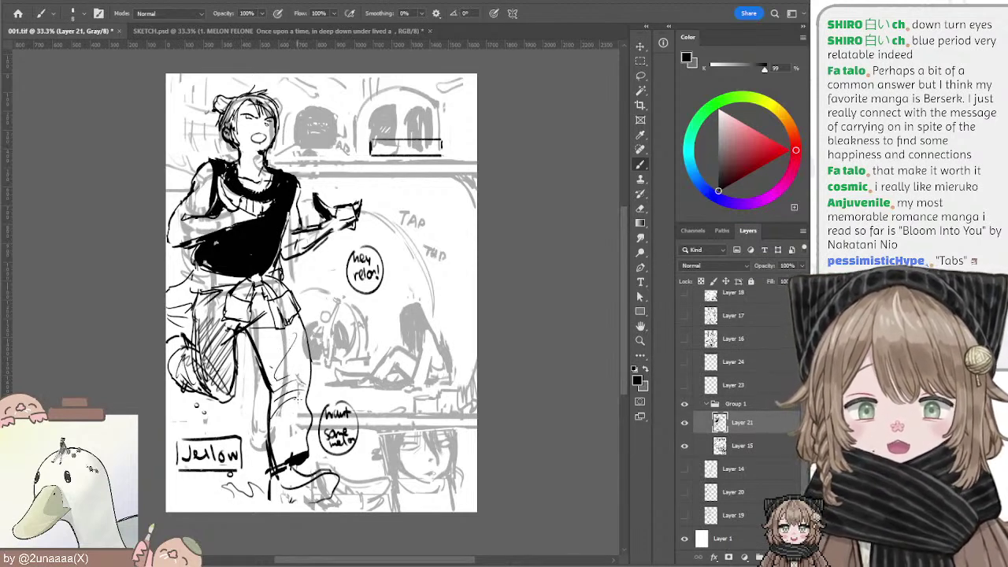
pyautogui.hotkey('ctrl', 'z')
pyautogui.moveTo(288, 335); pyautogui.dragTo(272, 376)
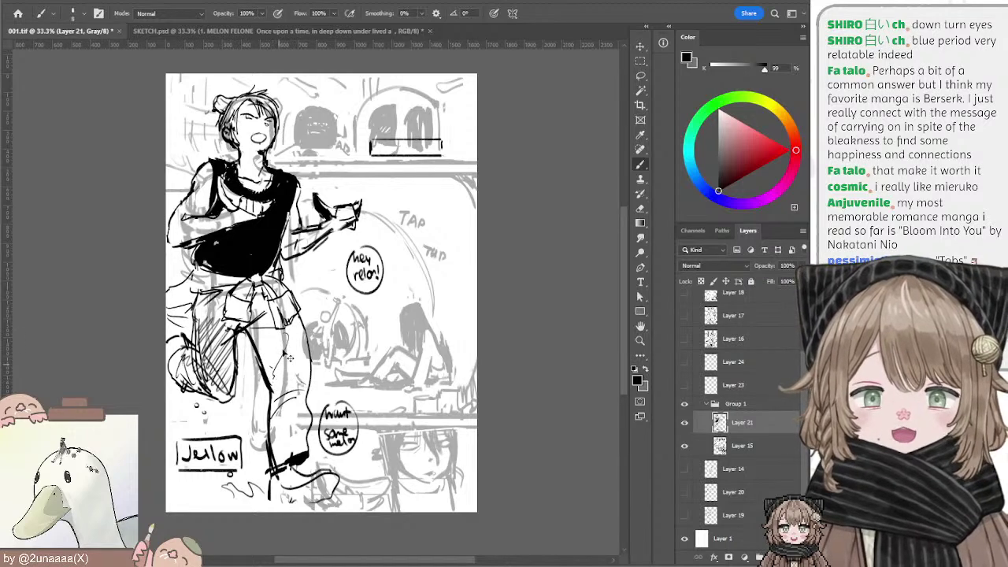
pyautogui.hotkey('ctrl', 'z')
pyautogui.moveTo(287, 333); pyautogui.dragTo(274, 377)
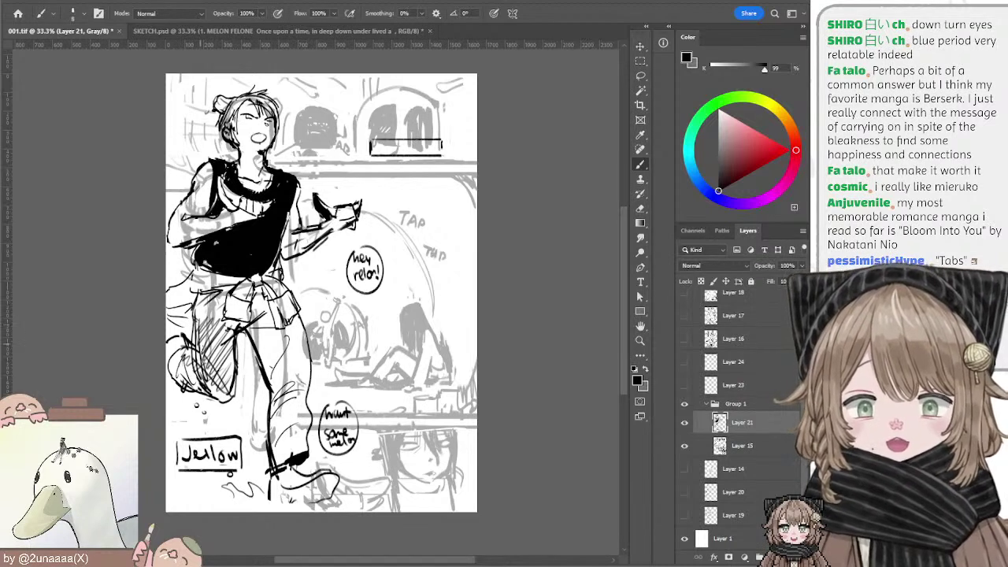
# Step: Erase the hatching from the bent leg and clean up the lines around the rounded form beside it
pyautogui.press('e')
pyautogui.moveTo(204, 315)
pyautogui.mouseDown()
pyautogui.moveTo(213, 370)
pyautogui.moveTo(206, 331)
pyautogui.moveTo(221, 356)
pyautogui.moveTo(224, 346)
pyautogui.moveTo(209, 327)
pyautogui.moveTo(218, 378)
pyautogui.moveTo(214, 330)
pyautogui.moveTo(225, 353)
pyautogui.moveTo(211, 359)
pyautogui.moveTo(246, 341)
pyautogui.moveTo(211, 335)
pyautogui.moveTo(217, 379)
pyautogui.moveTo(193, 364)
pyautogui.moveTo(181, 383)
pyautogui.moveTo(167, 363)
pyautogui.moveTo(184, 341)
pyautogui.moveTo(194, 353)
pyautogui.moveTo(166, 345)
pyautogui.mouseUp()
pyautogui.hotkey('ctrl', 'z')
pyautogui.press('b')
pyautogui.hotkey('ctrl', 'z')
pyautogui.hotkey('ctrl', 'z')
pyautogui.hotkey('ctrl', 'z')
pyautogui.hotkey('ctrl', 'z')
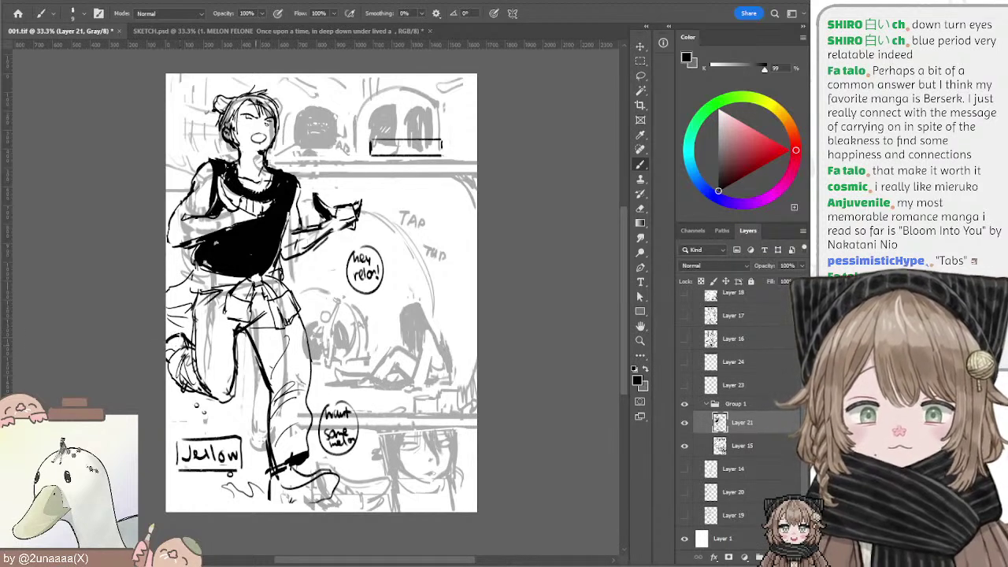
# Step: Draw a bolder outline around the toe of the standing leg's shoe with a larger brush
pyautogui.press(']')
pyautogui.press(']')
pyautogui.moveTo(279, 482)
pyautogui.mouseDown()
pyautogui.moveTo(299, 495)
pyautogui.moveTo(340, 474)
pyautogui.moveTo(337, 498)
pyautogui.mouseUp()
pyautogui.hotkey('ctrl', 'z')
pyautogui.hotkey('ctrl', 'z')
pyautogui.hotkey('ctrl', 'z')
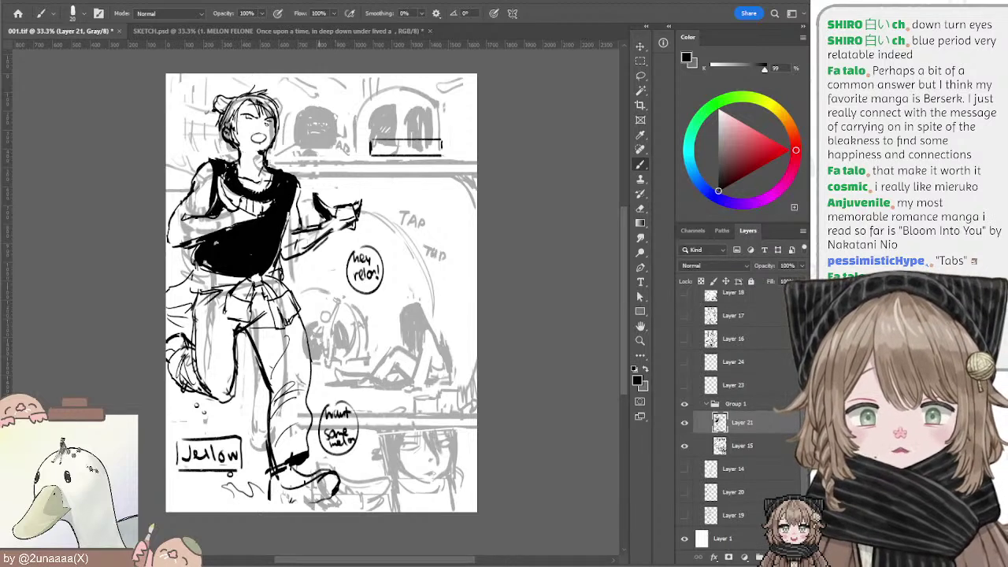
# Step: Erase the shoe's rough inner lines and redraw its upper and sole
pyautogui.press('e')
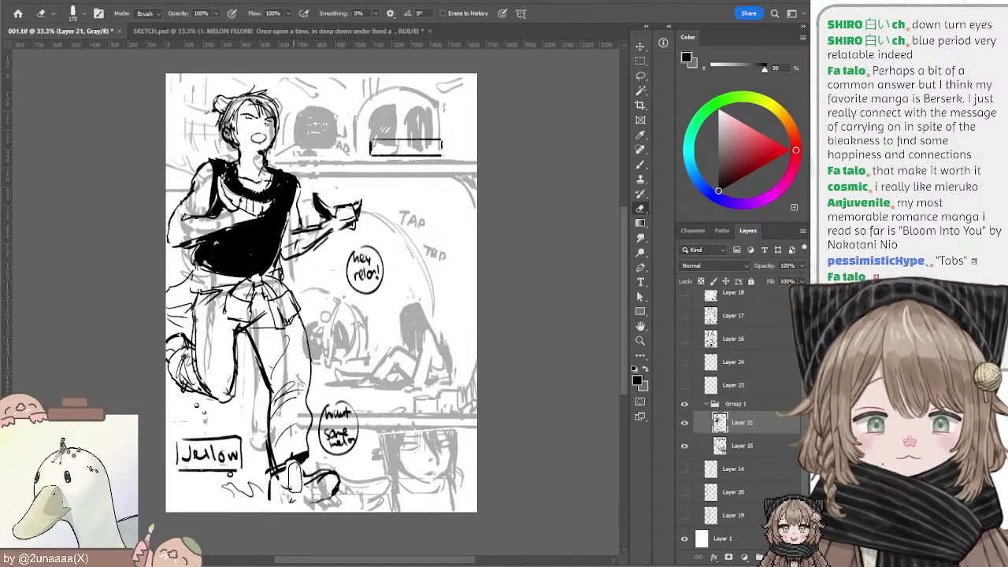
pyautogui.moveTo(291, 473)
pyautogui.mouseDown()
pyautogui.moveTo(314, 491)
pyautogui.moveTo(269, 500)
pyautogui.moveTo(281, 514)
pyautogui.moveTo(275, 507)
pyautogui.moveTo(326, 501)
pyautogui.mouseUp()
pyautogui.press('b')
pyautogui.hotkey('ctrl', 'z')
pyautogui.hotkey('ctrl', 'z')
pyautogui.hotkey('ctrl', 'z')
pyautogui.hotkey('ctrl', 'z')
pyautogui.hotkey('ctrl', 'z')
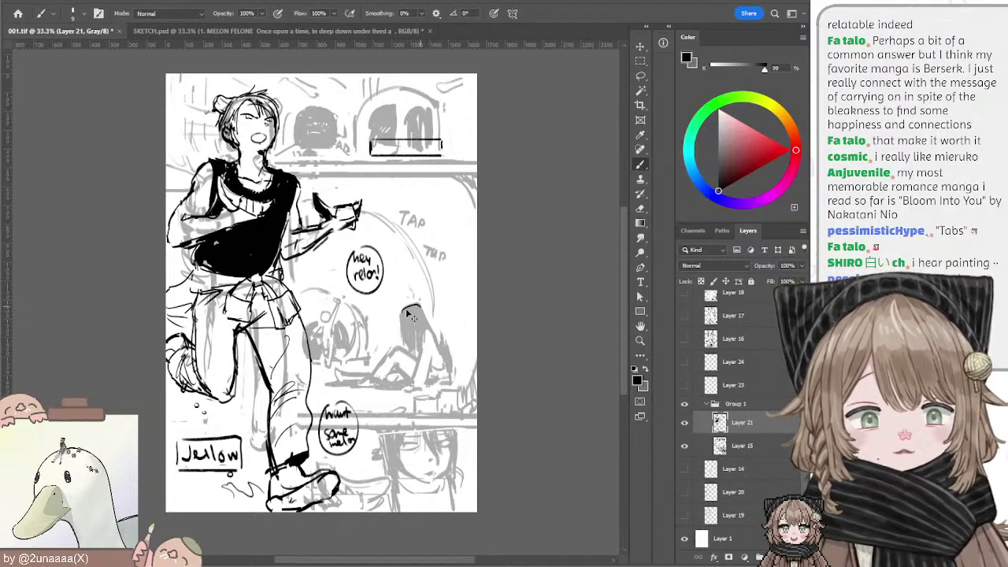
# Step: Outline the top of the small seated background figure's hair
pyautogui.hotkey('ctrl', 'z')
pyautogui.moveTo(410, 308); pyautogui.dragTo(430, 327)
pyautogui.hotkey('ctrl', 'z')
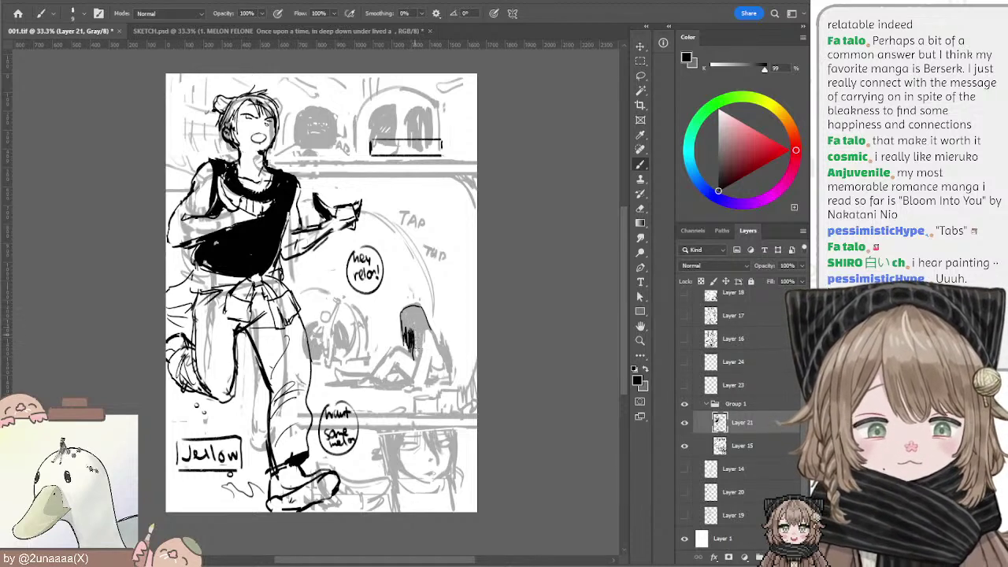
# Step: Fill the seated background figure's long hair with solid black, enlarging the brush along the way
pyautogui.press(']')
pyautogui.press(']')
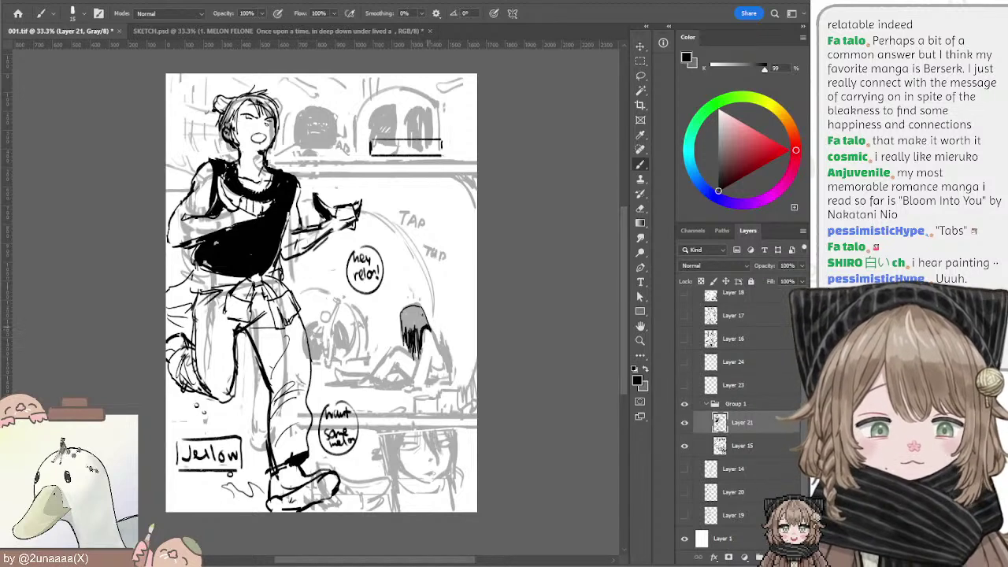
pyautogui.press(']')
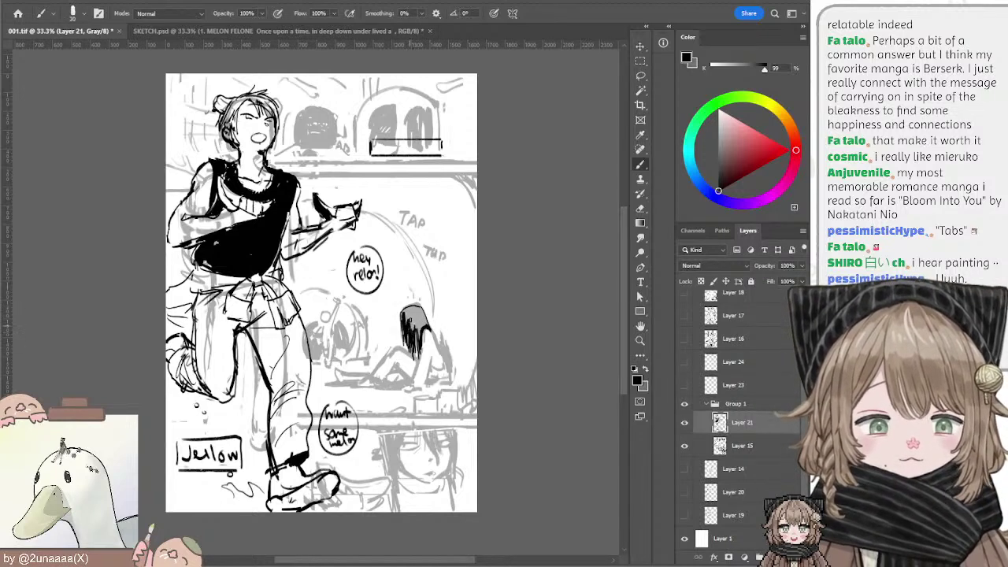
pyautogui.press(']')
pyautogui.moveTo(409, 320); pyautogui.dragTo(404, 331)
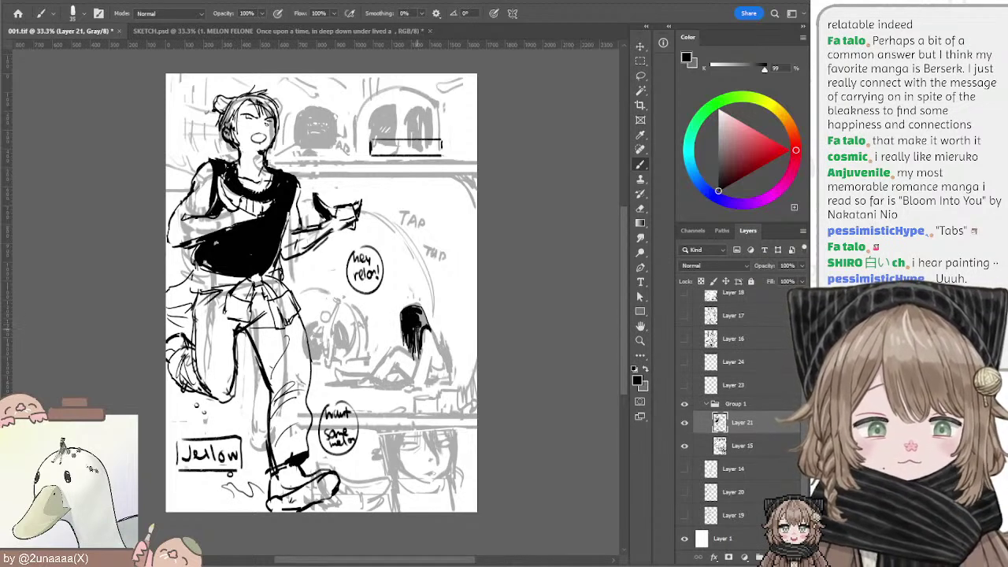
# Step: Thicken the lower strands of the seated background figure's black hair with a larger brush
pyautogui.press(']')
pyautogui.moveTo(419, 314)
pyautogui.mouseDown()
pyautogui.moveTo(422, 324)
pyautogui.moveTo(404, 331)
pyautogui.moveTo(407, 351)
pyautogui.mouseUp()
pyautogui.press('e')
pyautogui.press('b')
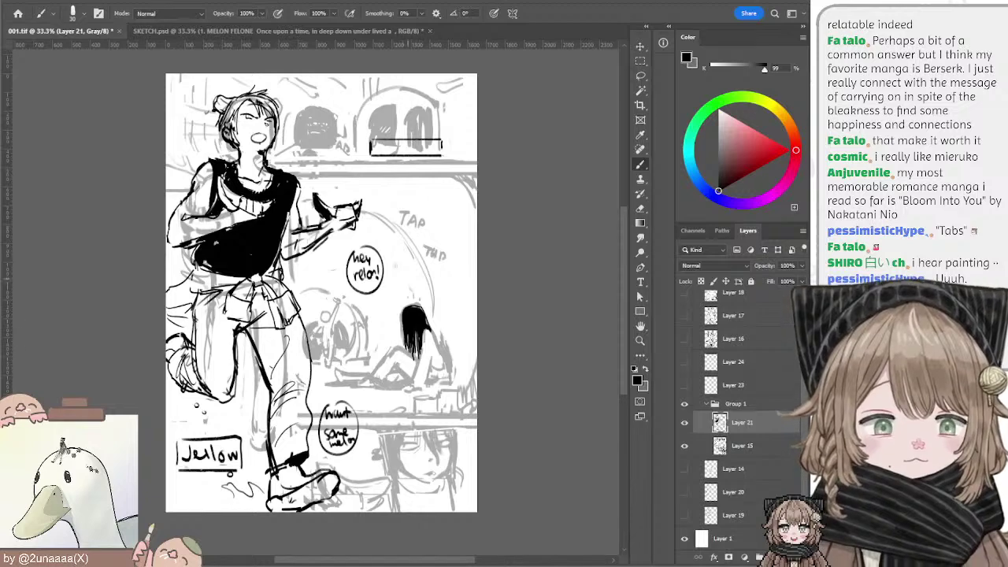
# Step: Outline the seated background figure's supporting arm, back and hip with a finer brush
pyautogui.press('[')
pyautogui.press('[')
pyautogui.press('[')
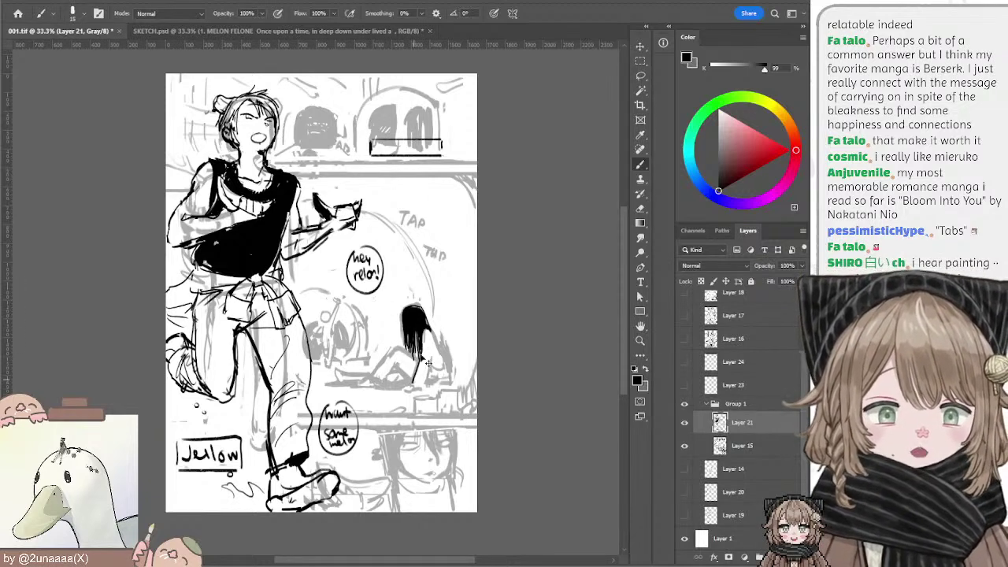
pyautogui.press(']')
pyautogui.press(']')
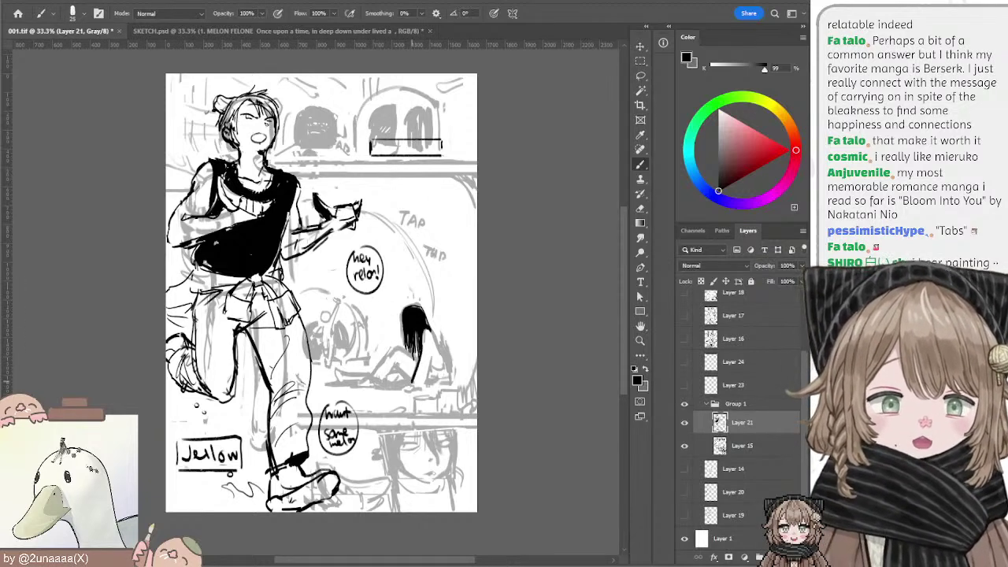
pyautogui.press('[')
pyautogui.press('[')
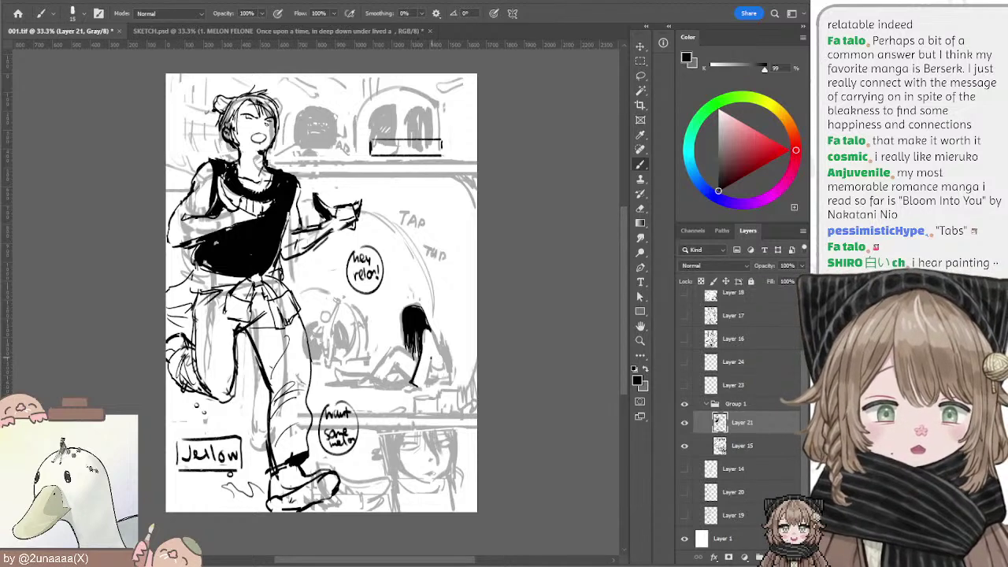
pyautogui.moveTo(432, 329); pyautogui.dragTo(441, 364)
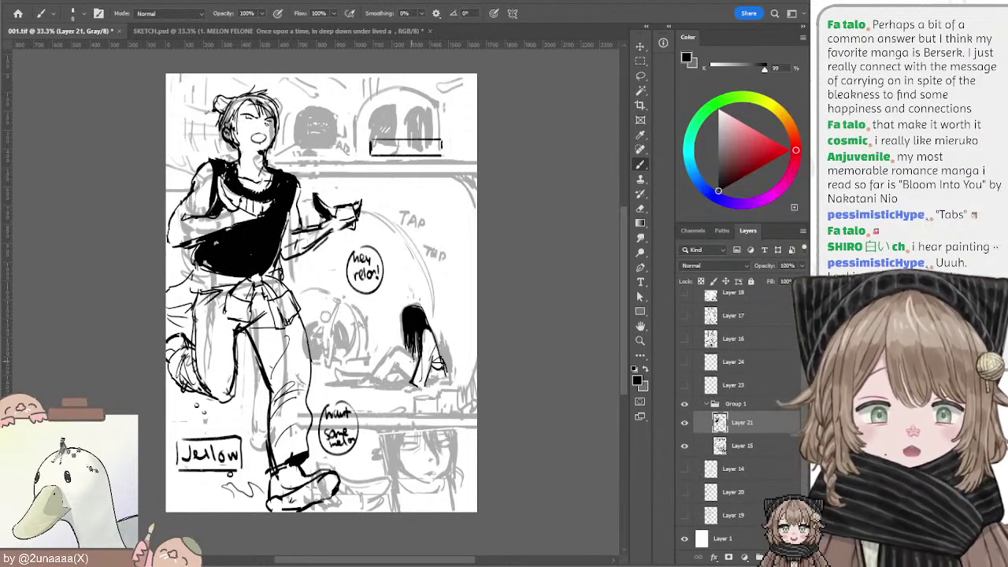
# Step: Outline the seated figure's raised knee and bent leg, undoing and redrawing unsatisfactory strokes
pyautogui.press(']')
pyautogui.press(']')
pyautogui.hotkey('ctrl', 'z')
pyautogui.moveTo(398, 349); pyautogui.dragTo(419, 362)
pyautogui.moveTo(397, 348)
pyautogui.mouseDown()
pyautogui.moveTo(414, 357)
pyautogui.moveTo(373, 374)
pyautogui.mouseUp()
pyautogui.hotkey('ctrl', 'z')
pyautogui.hotkey('ctrl', 'z')
pyautogui.press(']')
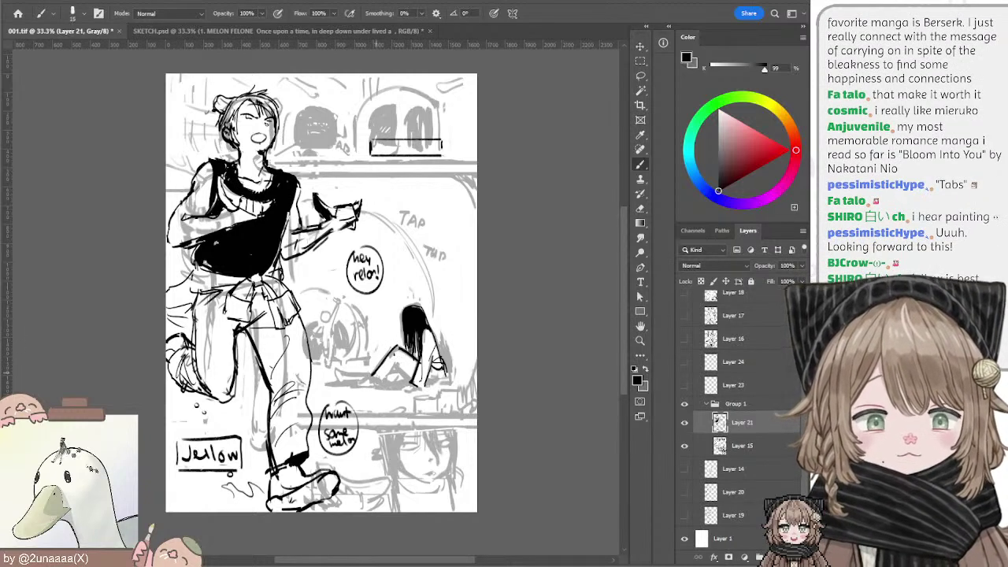
pyautogui.hotkey('ctrl', 'z')
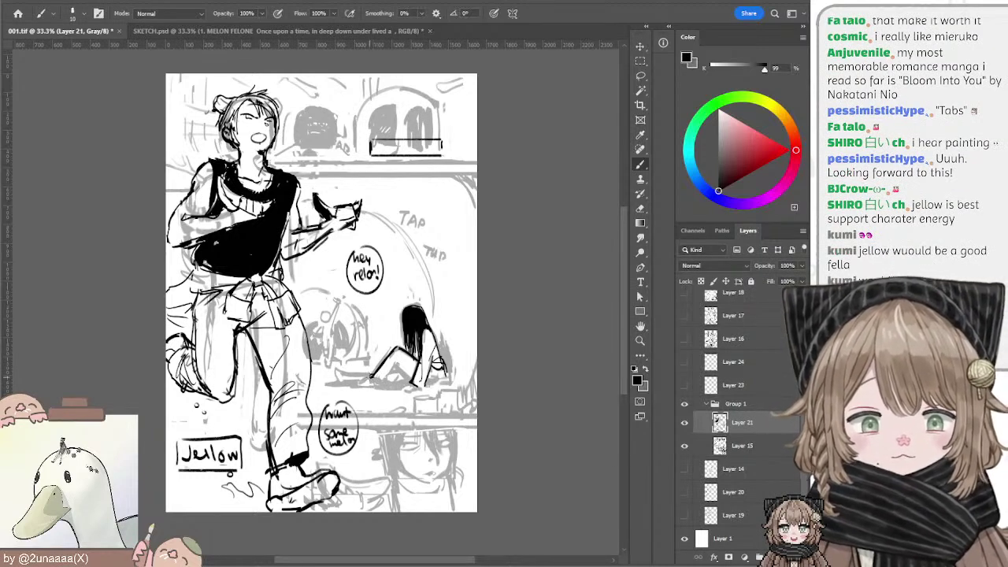
# Step: Draw the underside of the seated figure's bent leg, the outstretched lower leg and the bare feet
pyautogui.press('e')
pyautogui.press('b')
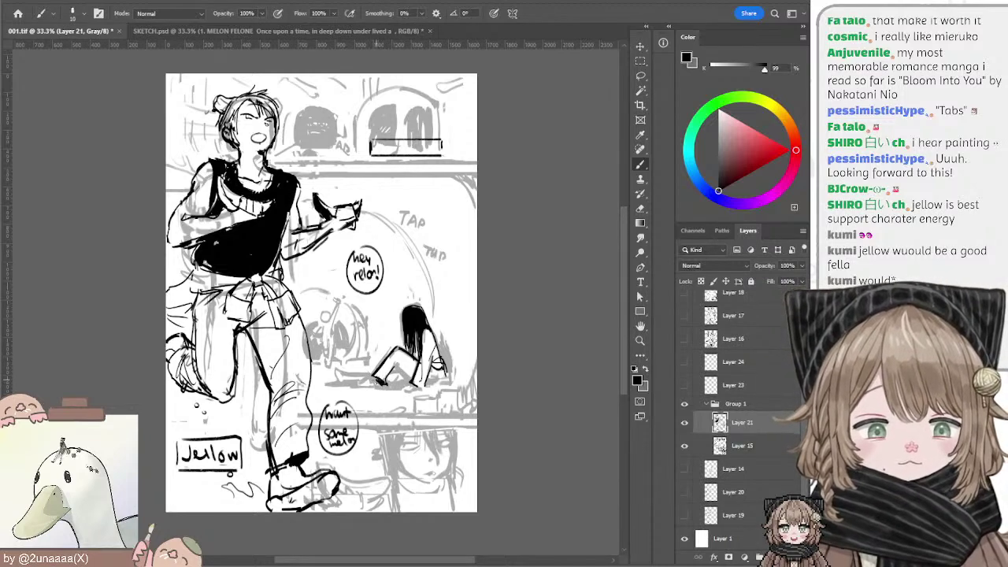
pyautogui.moveTo(380, 383)
pyautogui.mouseDown()
pyautogui.moveTo(361, 385)
pyautogui.moveTo(403, 369)
pyautogui.moveTo(414, 380)
pyautogui.mouseUp()
pyautogui.hotkey('ctrl', 'z')
pyautogui.hotkey('ctrl', 'z')
pyautogui.hotkey('ctrl', 'z')
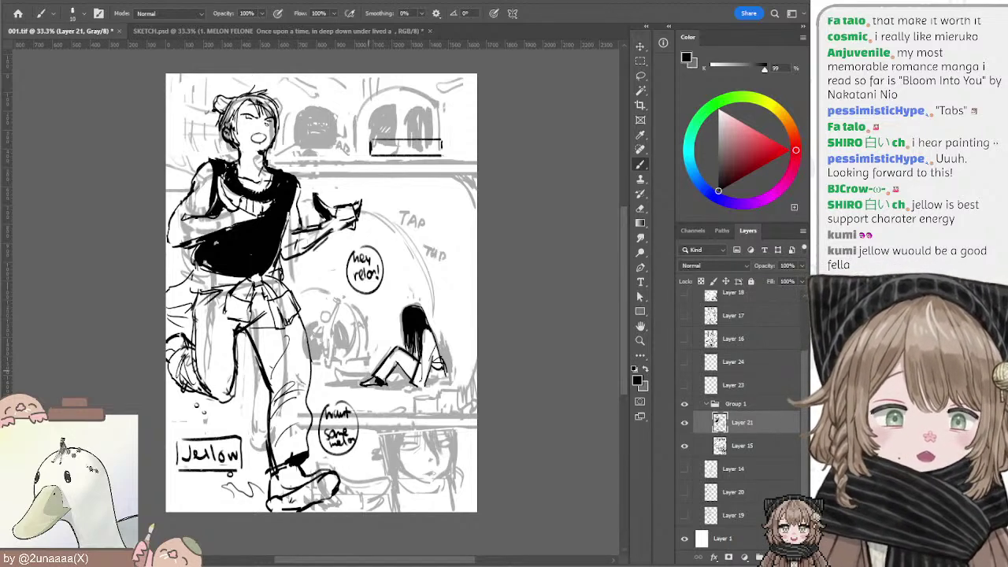
pyautogui.moveTo(378, 380); pyautogui.dragTo(355, 372)
pyautogui.hotkey('ctrl', 'z')
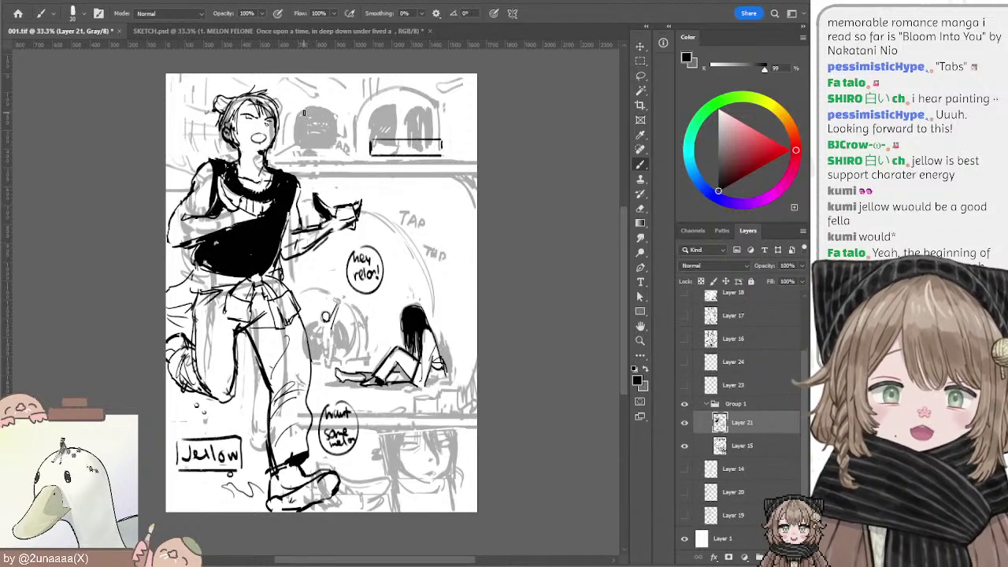
# Step: Fill the three arched windows in the upper background with solid black and tidy their edges
pyautogui.moveTo(300, 124)
pyautogui.mouseDown()
pyautogui.moveTo(338, 119)
pyautogui.moveTo(323, 110)
pyautogui.moveTo(316, 118)
pyautogui.moveTo(324, 126)
pyautogui.moveTo(300, 139)
pyautogui.moveTo(318, 141)
pyautogui.moveTo(305, 140)
pyautogui.moveTo(323, 135)
pyautogui.moveTo(325, 114)
pyautogui.moveTo(334, 142)
pyautogui.mouseUp()
pyautogui.moveTo(393, 108)
pyautogui.mouseDown()
pyautogui.moveTo(372, 123)
pyautogui.moveTo(392, 112)
pyautogui.moveTo(375, 120)
pyautogui.moveTo(390, 114)
pyautogui.moveTo(374, 124)
pyautogui.moveTo(390, 119)
pyautogui.moveTo(379, 122)
pyautogui.moveTo(380, 136)
pyautogui.moveTo(424, 122)
pyautogui.moveTo(411, 123)
pyautogui.moveTo(415, 109)
pyautogui.moveTo(409, 122)
pyautogui.moveTo(413, 112)
pyautogui.moveTo(437, 104)
pyautogui.mouseUp()
pyautogui.hotkey('ctrl', 'z')
pyautogui.hotkey('ctrl', 'z')
pyautogui.hotkey('ctrl', 'z')
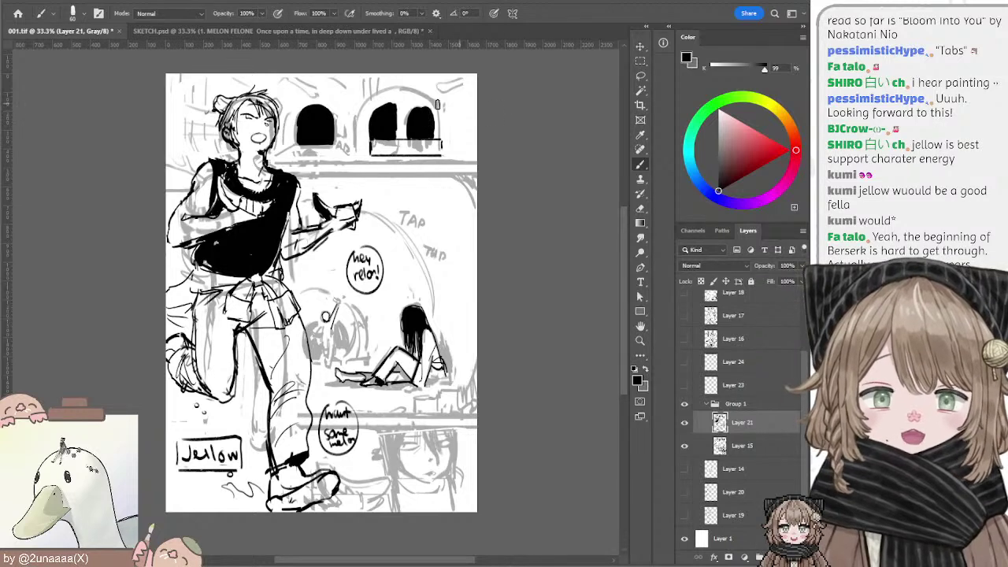
pyautogui.moveTo(377, 138)
pyautogui.mouseDown()
pyautogui.moveTo(377, 121)
pyautogui.moveTo(370, 145)
pyautogui.moveTo(369, 118)
pyautogui.moveTo(370, 138)
pyautogui.mouseUp()
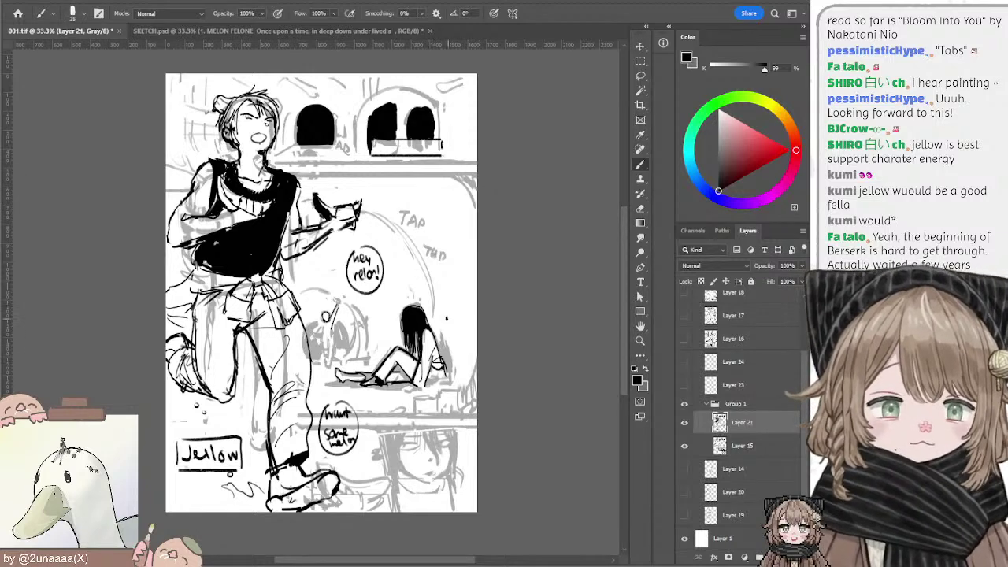
# Step: Outline the box below the seated figure and start the tiny standing figure's raised arm with a finer brush
pyautogui.moveTo(422, 397)
pyautogui.mouseDown()
pyautogui.moveTo(416, 354)
pyautogui.moveTo(433, 353)
pyautogui.moveTo(325, 358)
pyautogui.moveTo(339, 365)
pyautogui.mouseUp()
pyautogui.press('[')
pyautogui.press('[')
pyautogui.press('[')
pyautogui.press('[')
pyautogui.press('z')
pyautogui.click(415, 354)
pyautogui.press('b')
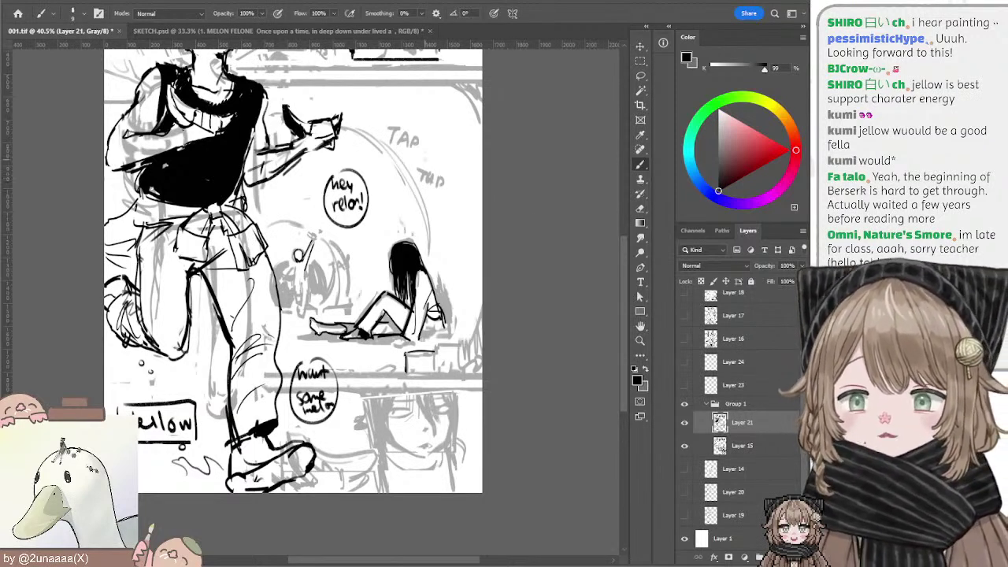
# Step: Switch to SKETCH.psd, paste the Mieruko-chan cover image and enlarge it over the script text
pyautogui.hotkey('ctrl', 'Tab')
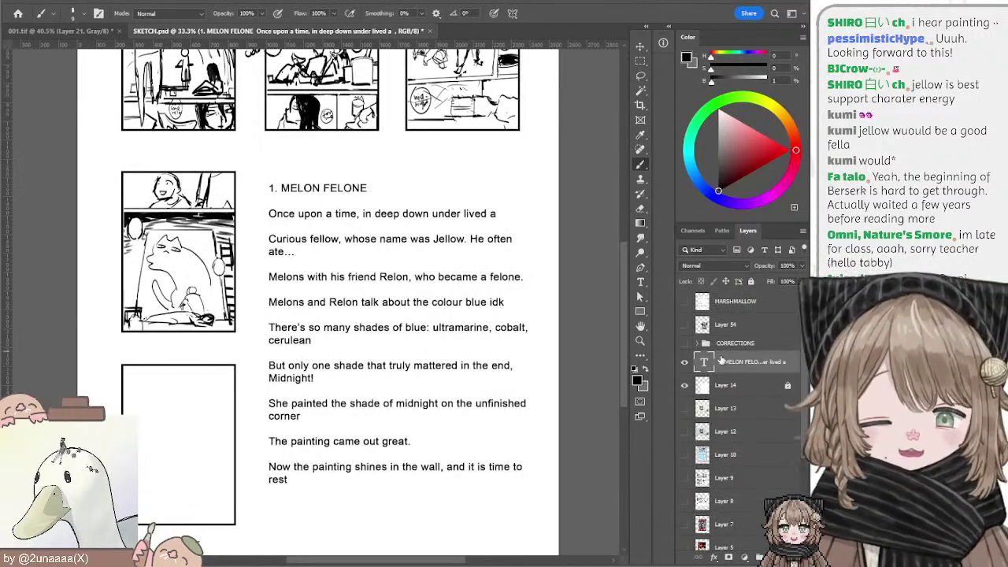
pyautogui.hotkey('ctrl', 'v')
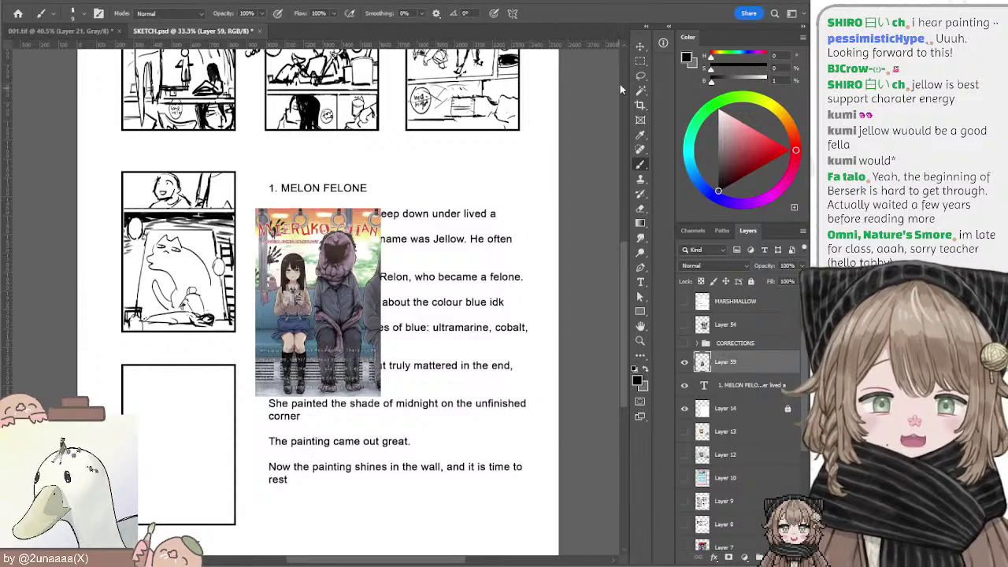
pyautogui.click(640, 48)
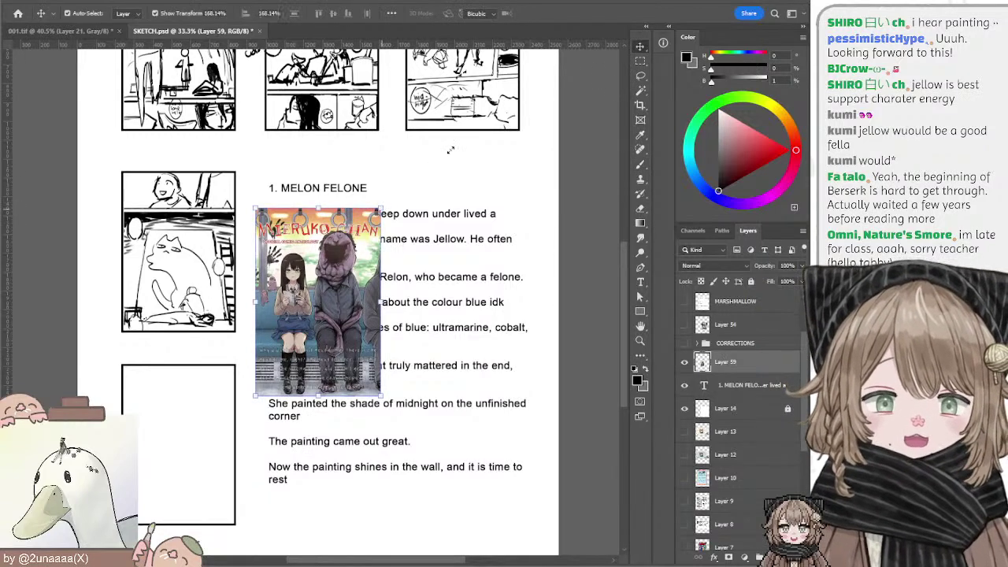
pyautogui.moveTo(381, 208); pyautogui.dragTo(376, 232)
pyautogui.press('Return')
pyautogui.scroll(-1, 376, 233)
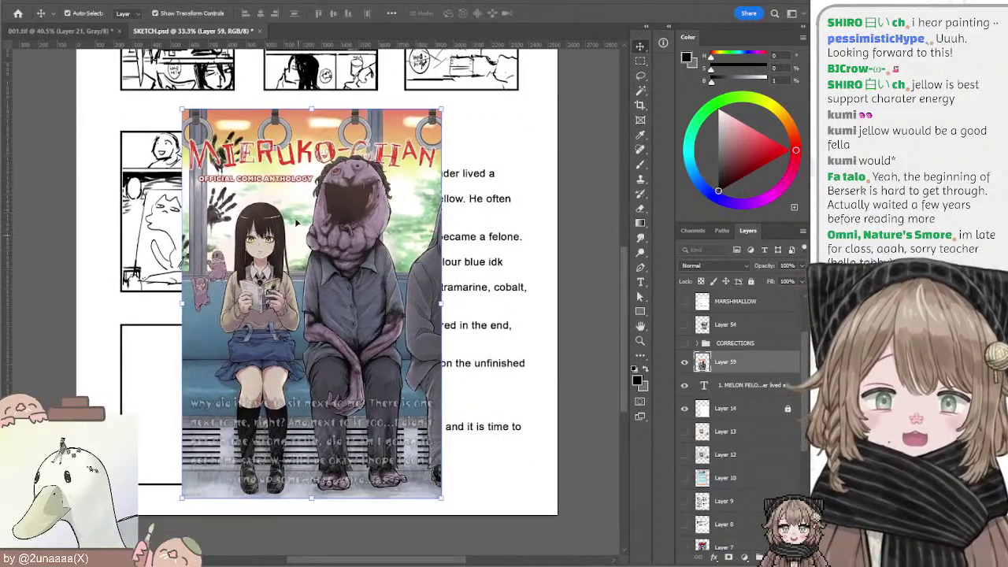
pyautogui.moveTo(446, 203); pyautogui.dragTo(474, 227)
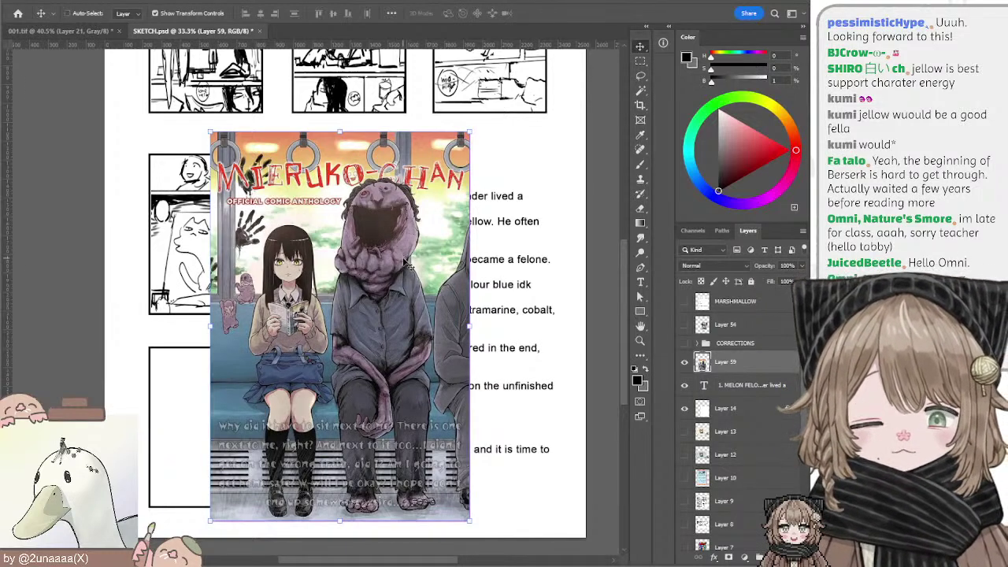
# Step: Paste the 無能なナナ cover image, enlarge it and position it over the Mieruko-chan cover
pyautogui.hotkey('ctrl', 'v')
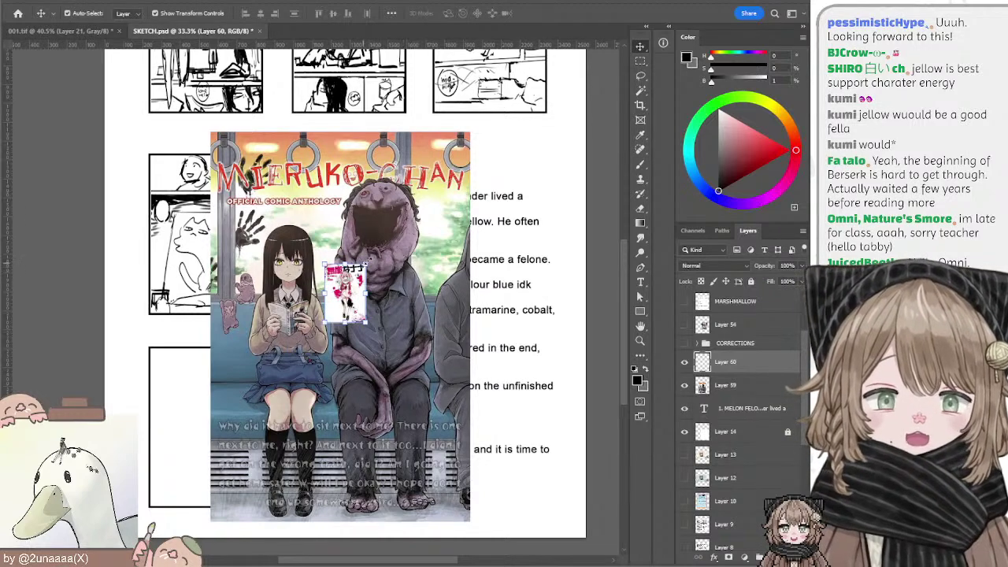
pyautogui.moveTo(365, 265); pyautogui.dragTo(516, 102)
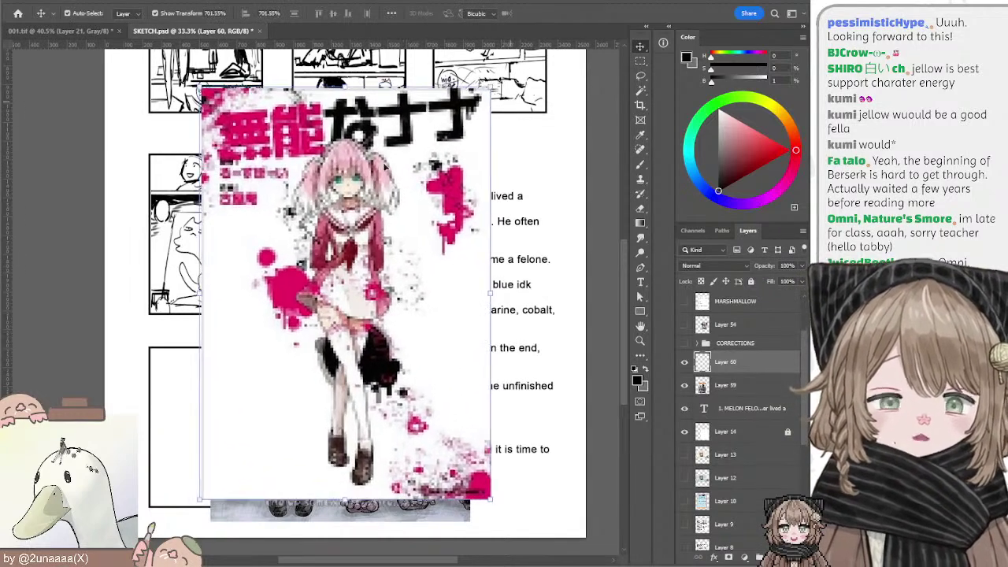
pyautogui.moveTo(382, 180); pyautogui.dragTo(385, 208)
pyautogui.press('Return')
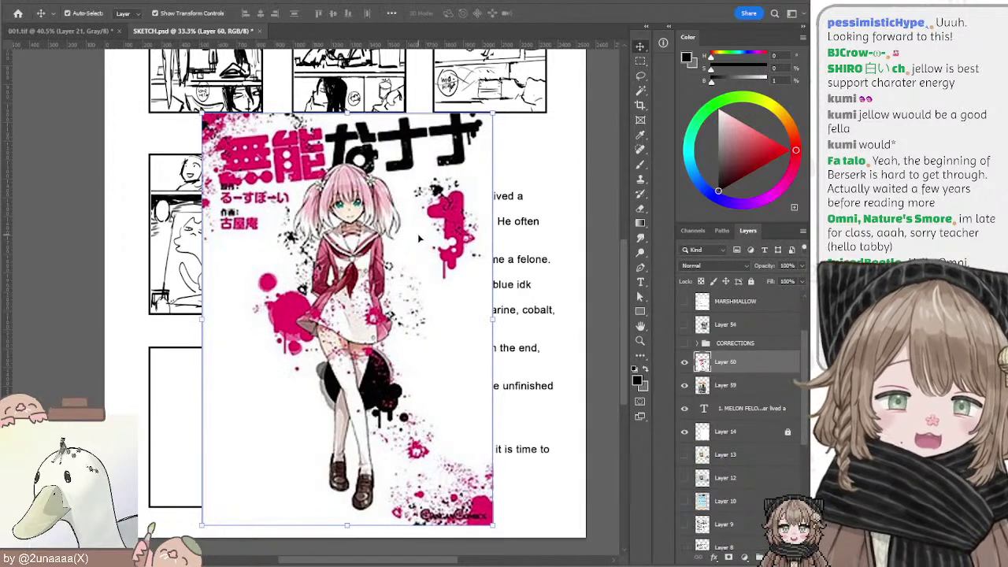
pyautogui.moveTo(427, 245); pyautogui.dragTo(424, 242)
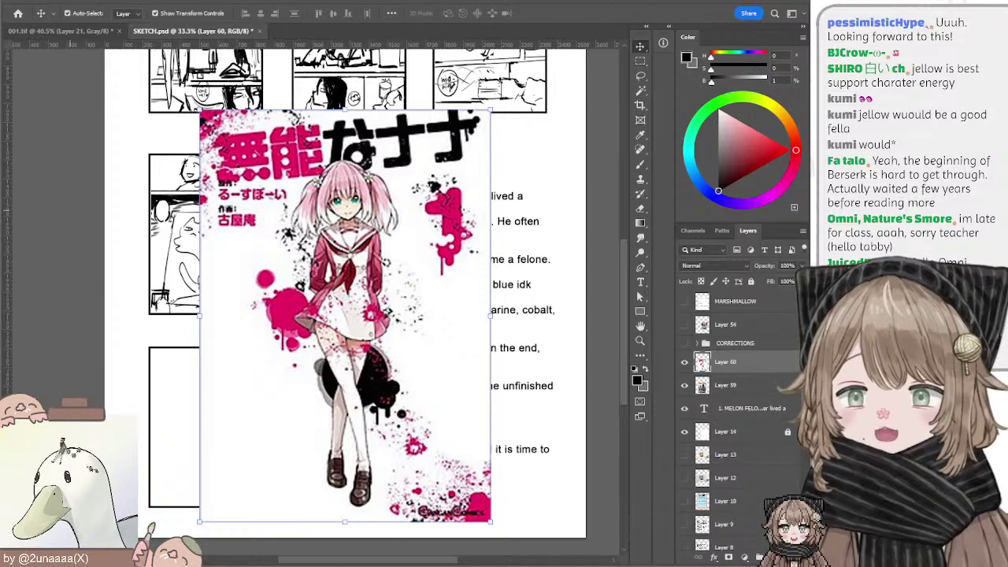
# Step: Hide both pasted cover images and return to the 001.tif page
pyautogui.click(684, 364)
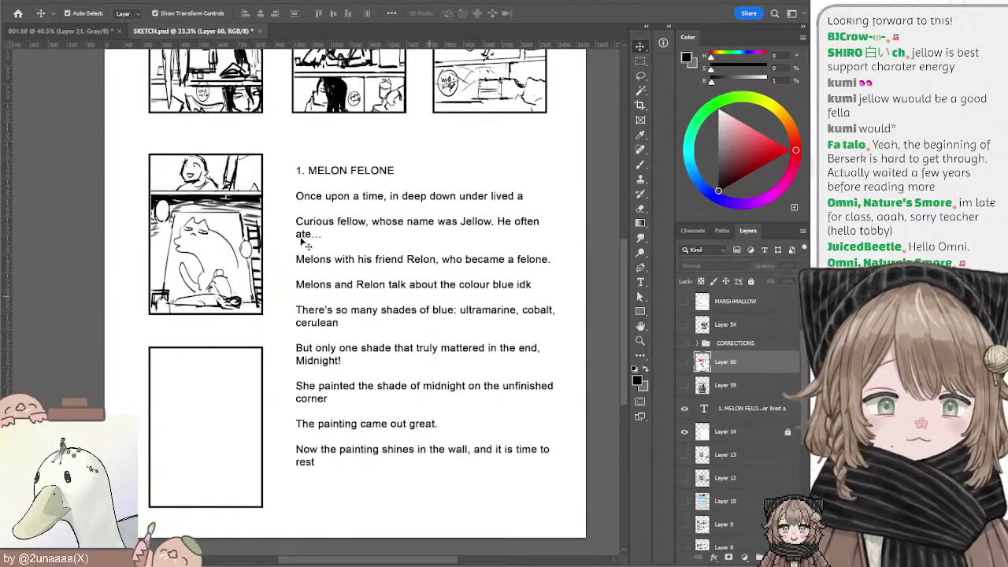
pyautogui.click(84, 33)
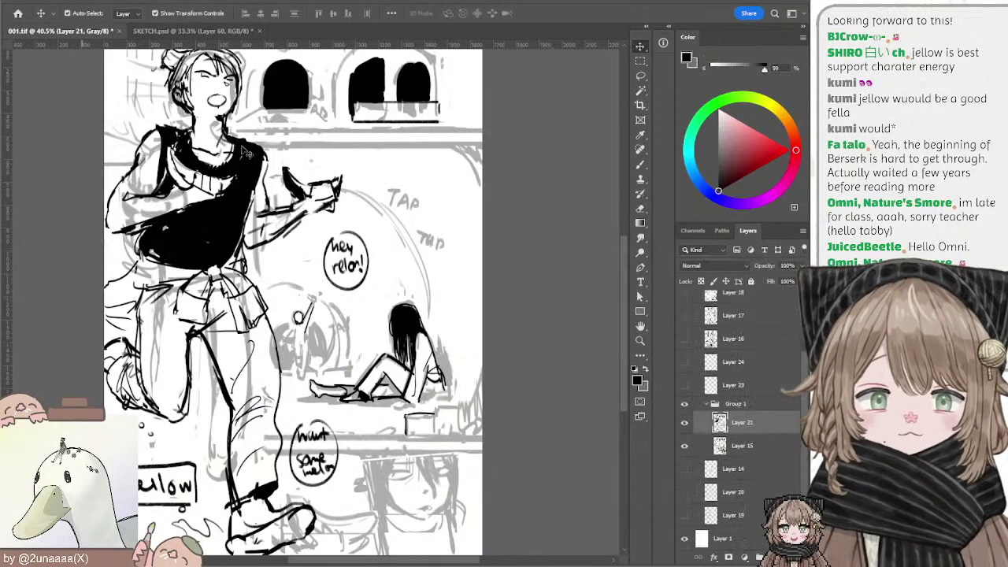
pyautogui.moveTo(280, 164); pyautogui.dragTo(295, 127)
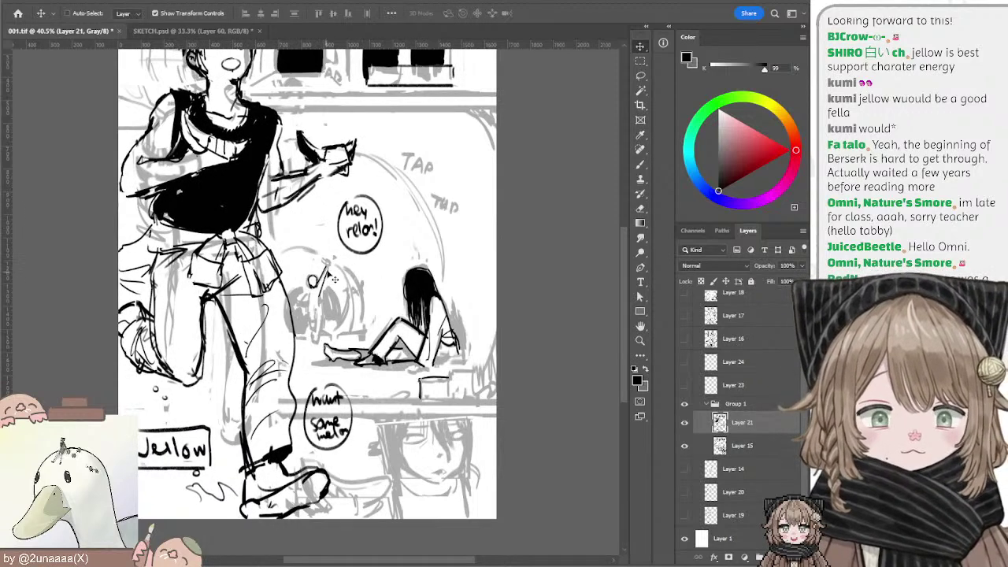
# Step: Ink the tiny standing background figure with a raised hand, hair, black shirt and legs, cleaning the lines with the eraser
pyautogui.press('b')
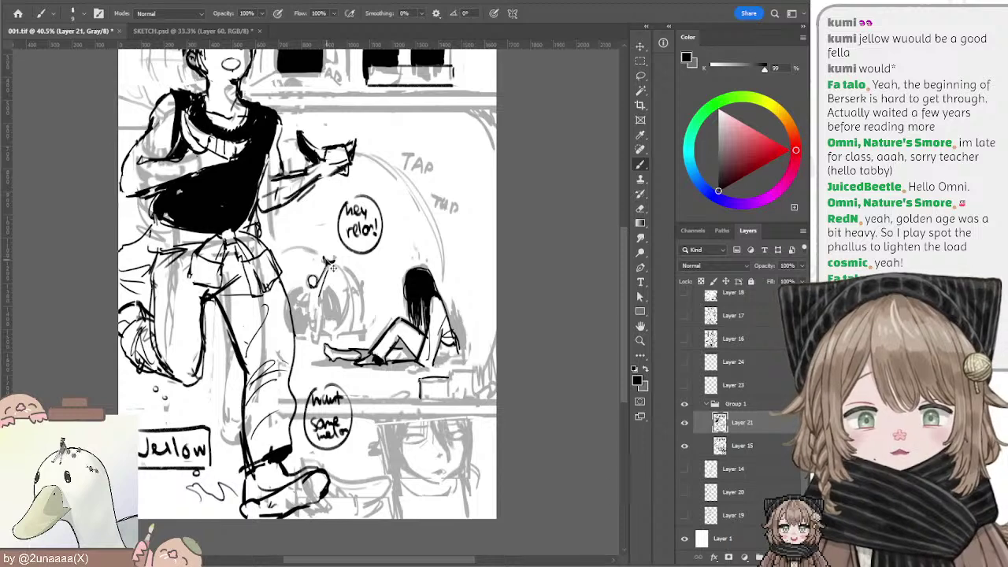
pyautogui.press('e')
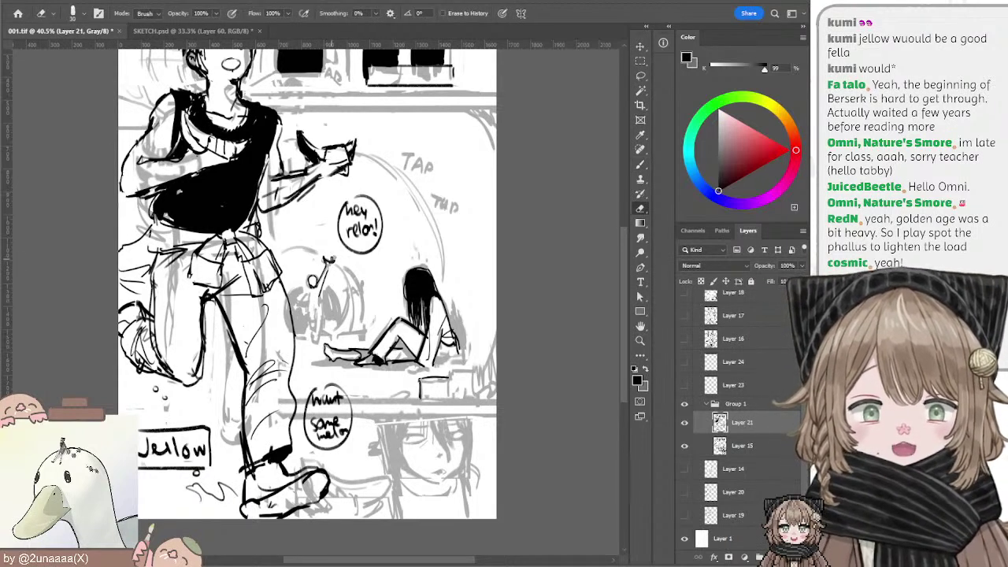
pyautogui.press('b')
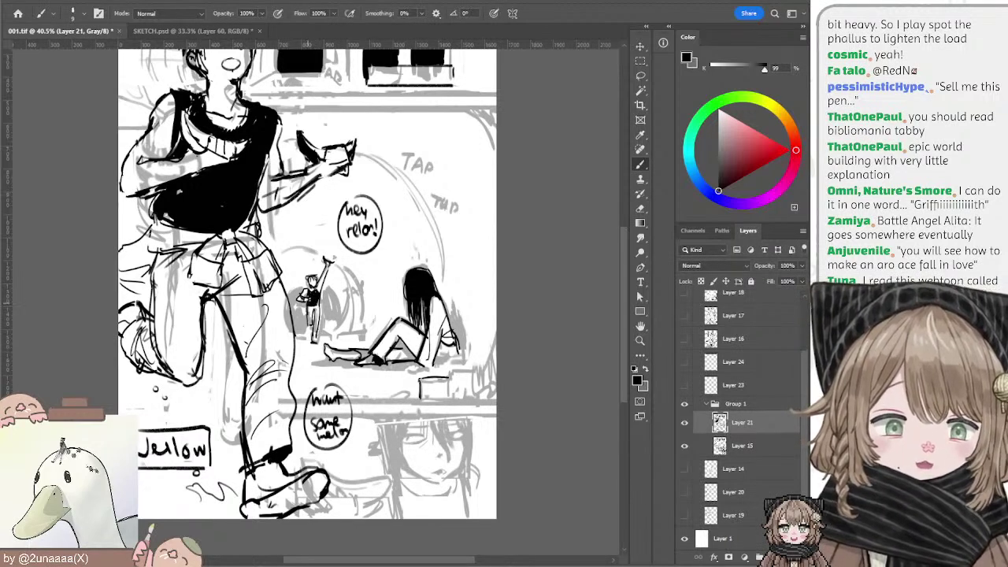
pyautogui.press('e')
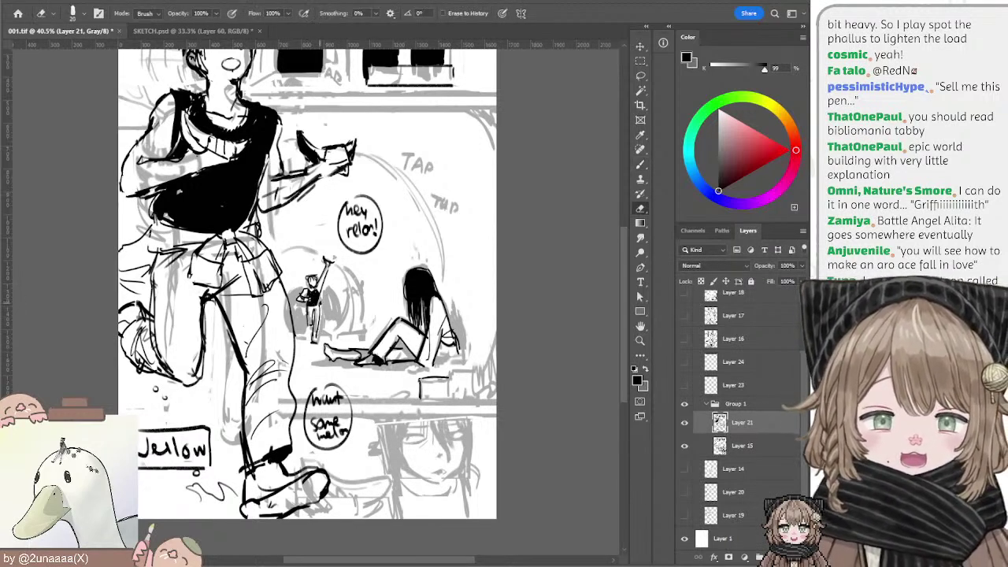
pyautogui.press('b')
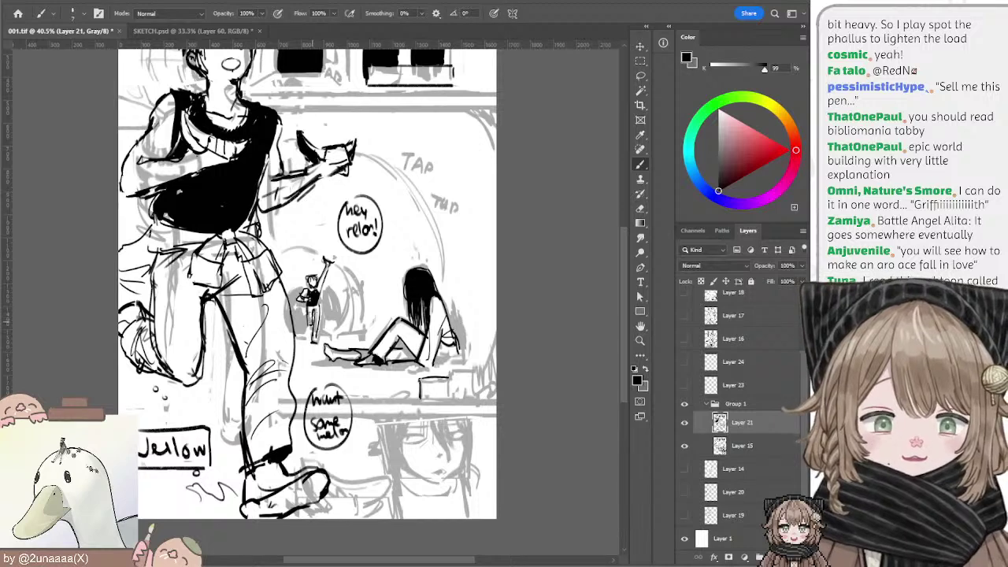
pyautogui.press('e')
pyautogui.press('b')
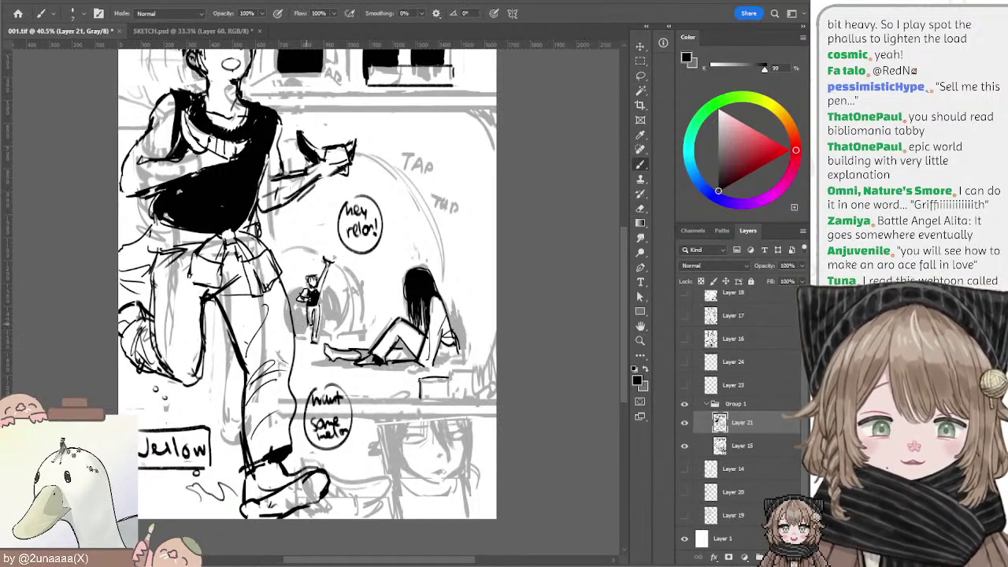
# Step: Outline the jaw and chin of the large face in the lower panel with a slightly larger brush
pyautogui.moveTo(409, 261)
pyautogui.mouseDown()
pyautogui.moveTo(426, 281)
pyautogui.moveTo(409, 236)
pyautogui.moveTo(407, 343)
pyautogui.moveTo(430, 209)
pyautogui.moveTo(426, 297)
pyautogui.moveTo(422, 248)
pyautogui.mouseUp()
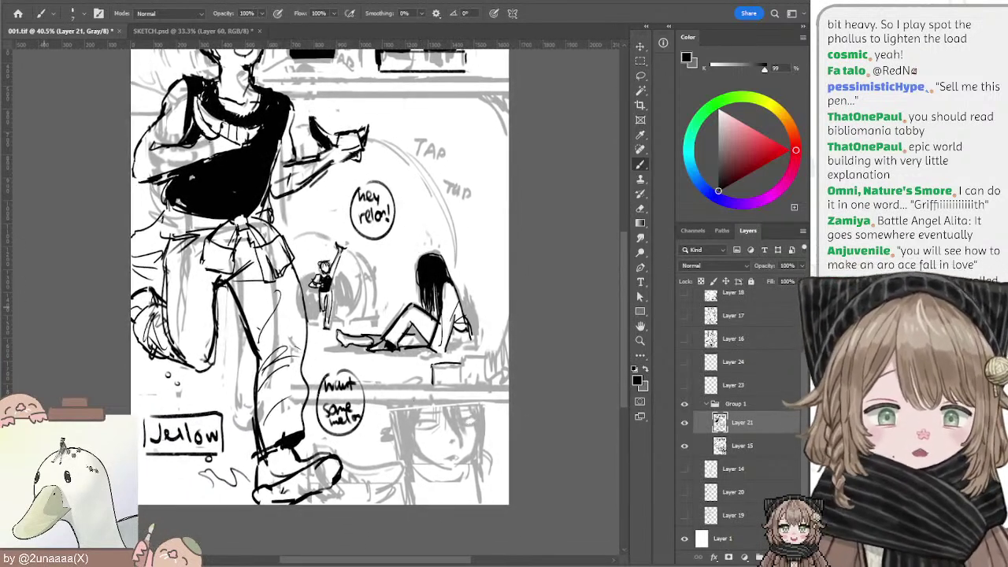
pyautogui.hotkey('ctrl', '-')
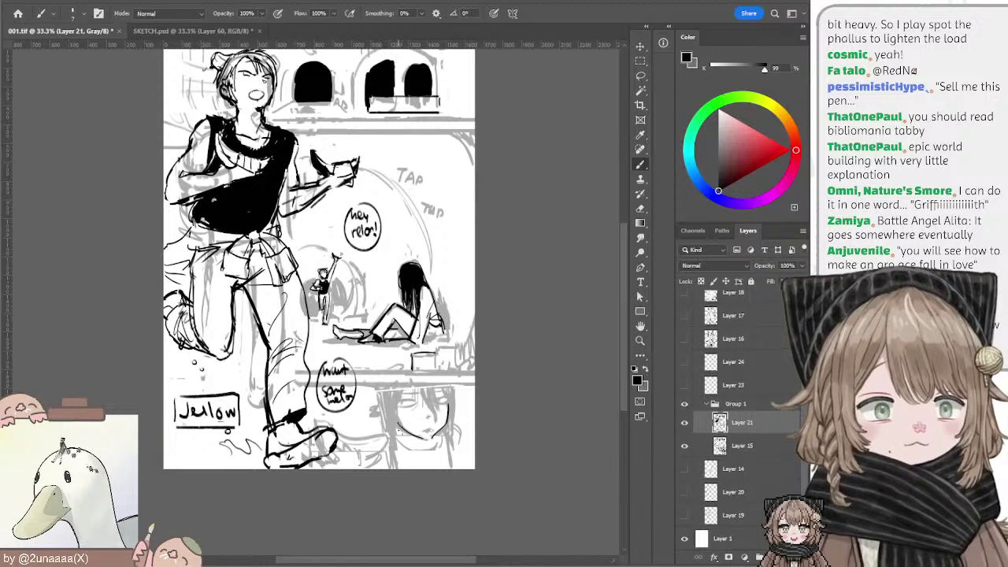
pyautogui.press(']')
pyautogui.moveTo(399, 422); pyautogui.dragTo(424, 439)
pyautogui.hotkey('ctrl', 'z')
pyautogui.hotkey('ctrl', 'z')
pyautogui.hotkey('ctrl', 'z')
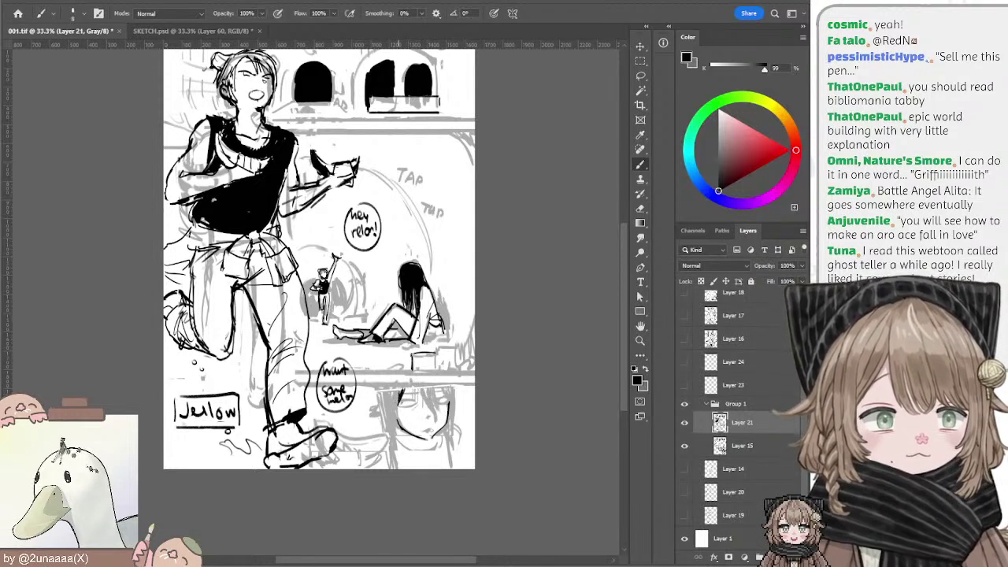
# Step: Ink the bangs and the right-side hair edge of the large face in the lower panel with a 15 px brush
pyautogui.moveTo(401, 389)
pyautogui.mouseDown()
pyautogui.moveTo(398, 418)
pyautogui.moveTo(398, 385)
pyautogui.moveTo(436, 421)
pyautogui.mouseUp()
pyautogui.press(']')
pyautogui.press(']')
pyautogui.press(']')
pyautogui.hotkey('ctrl', 'z')
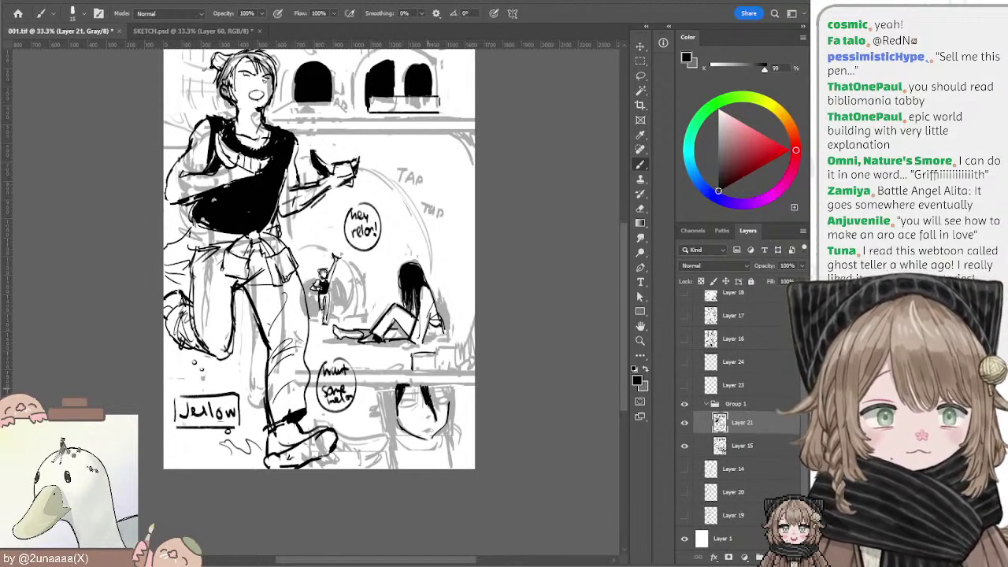
pyautogui.moveTo(422, 382)
pyautogui.mouseDown()
pyautogui.moveTo(438, 407)
pyautogui.moveTo(443, 383)
pyautogui.moveTo(451, 427)
pyautogui.mouseUp()
pyautogui.hotkey('ctrl', 'z')
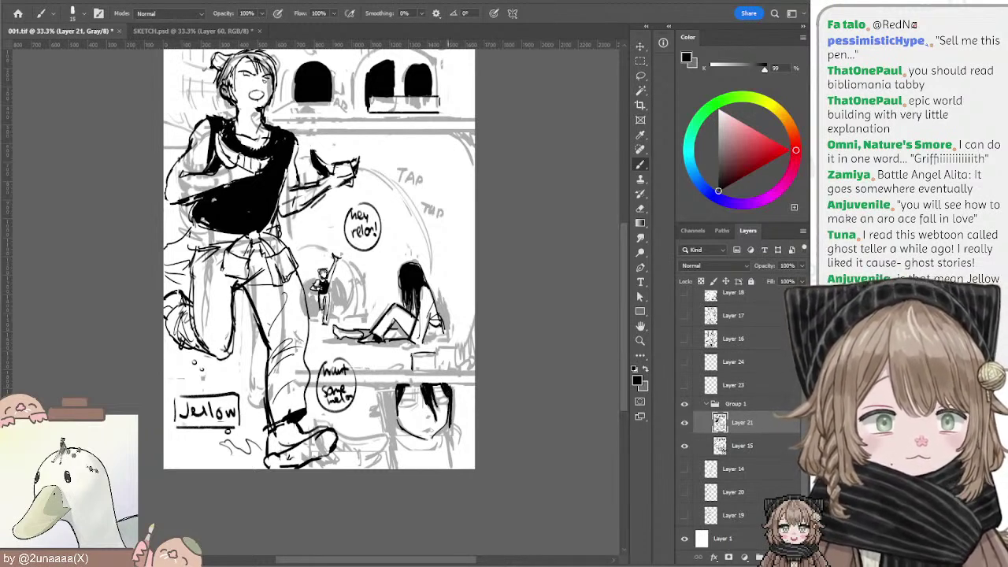
pyautogui.moveTo(451, 386); pyautogui.dragTo(453, 433)
pyautogui.hotkey('ctrl', 'z')
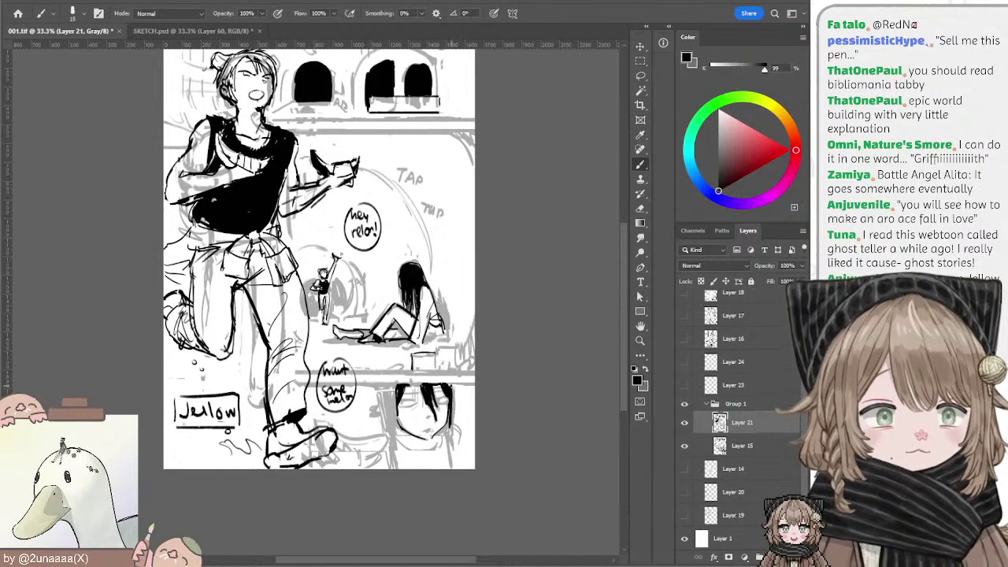
pyautogui.moveTo(451, 385); pyautogui.dragTo(453, 420)
pyautogui.moveTo(452, 390); pyautogui.dragTo(452, 420)
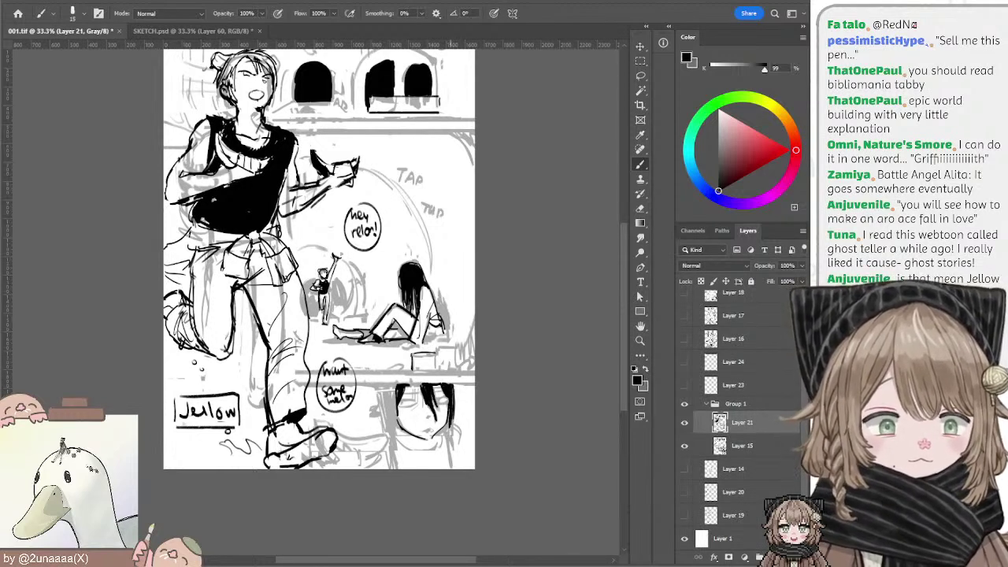
# Step: Ink the inner edge of the hair along the left side of the lower panel's face and enlarge the brush to 35 px
pyautogui.moveTo(395, 386)
pyautogui.mouseDown()
pyautogui.moveTo(395, 426)
pyautogui.moveTo(406, 430)
pyautogui.moveTo(396, 423)
pyautogui.mouseUp()
pyautogui.hotkey('ctrl', 'z')
pyautogui.hotkey('ctrl', 'z')
pyautogui.hotkey('ctrl', 'z')
pyautogui.moveTo(395, 386); pyautogui.dragTo(395, 427)
pyautogui.moveTo(392, 387); pyautogui.dragTo(388, 426)
pyautogui.press(']')
pyautogui.press(']')
pyautogui.hotkey('ctrl', 'z')
pyautogui.hotkey('ctrl', 'z')
pyautogui.press(']')
pyautogui.press(']')
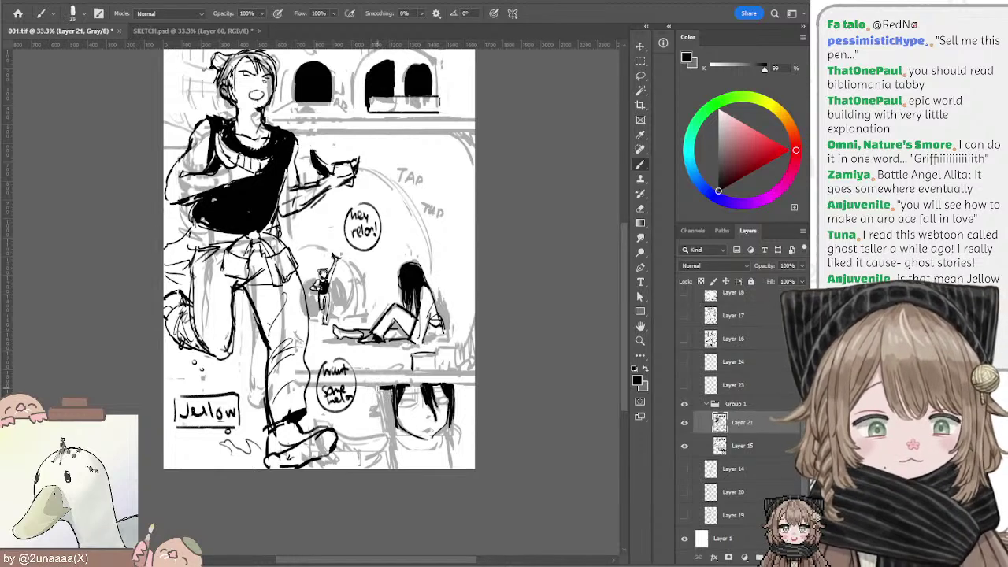
# Step: Fill the long hair strand left of the face in solid black down to the page's lower edge
pyautogui.moveTo(381, 388); pyautogui.dragTo(385, 430)
pyautogui.moveTo(385, 390); pyautogui.dragTo(388, 431)
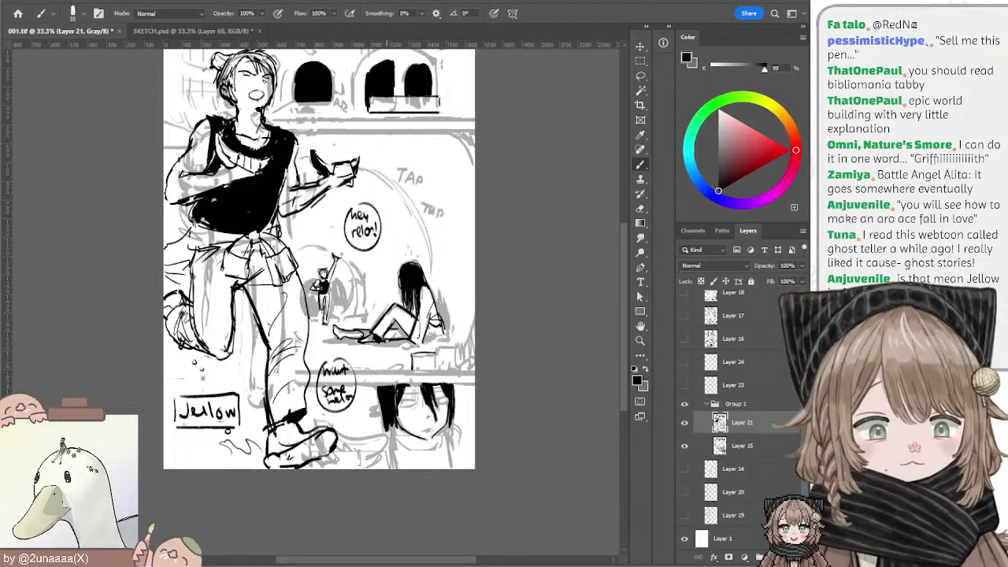
pyautogui.moveTo(381, 393); pyautogui.dragTo(386, 429)
pyautogui.hotkey('ctrl', 'z')
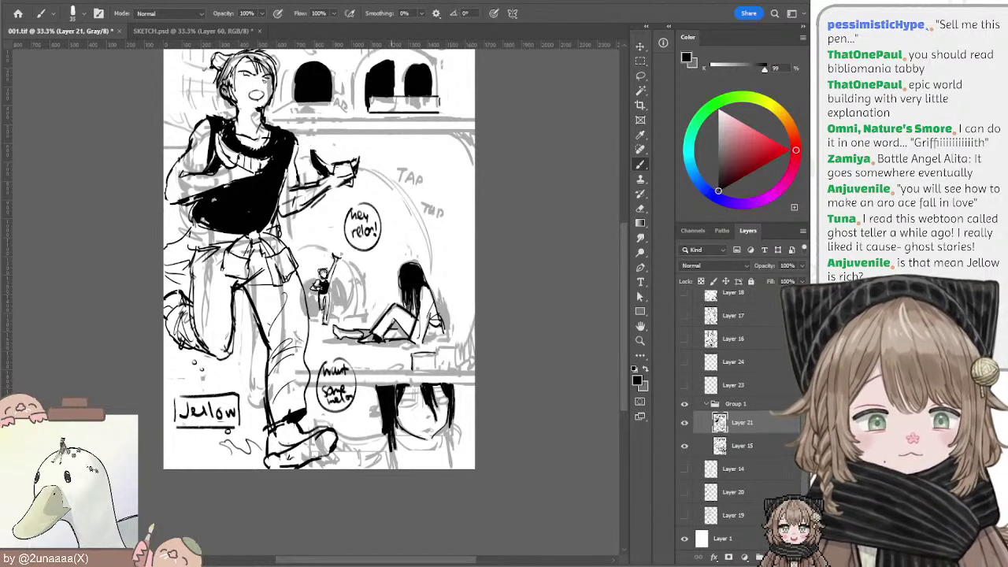
pyautogui.moveTo(388, 447); pyautogui.dragTo(392, 468)
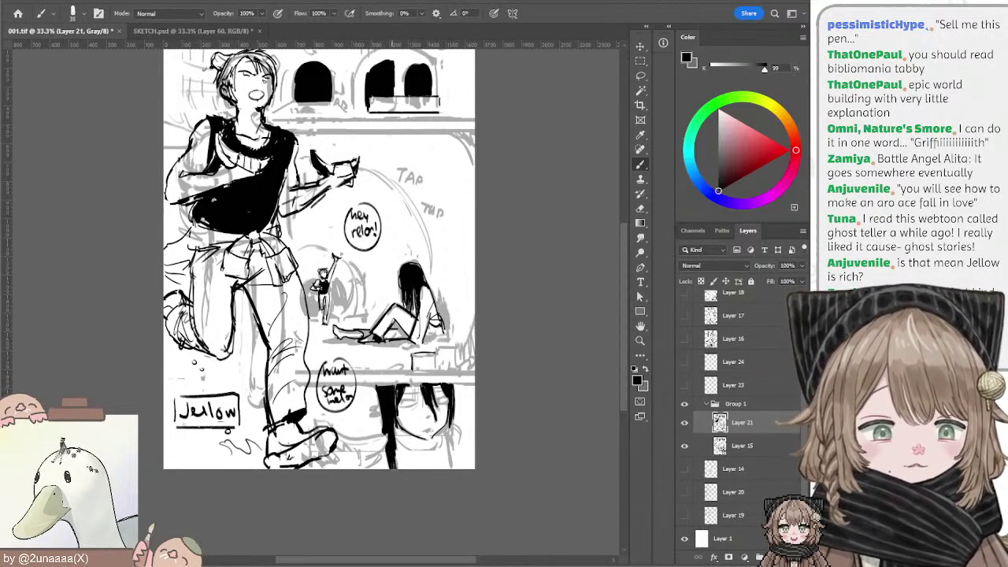
pyautogui.moveTo(393, 455); pyautogui.dragTo(392, 464)
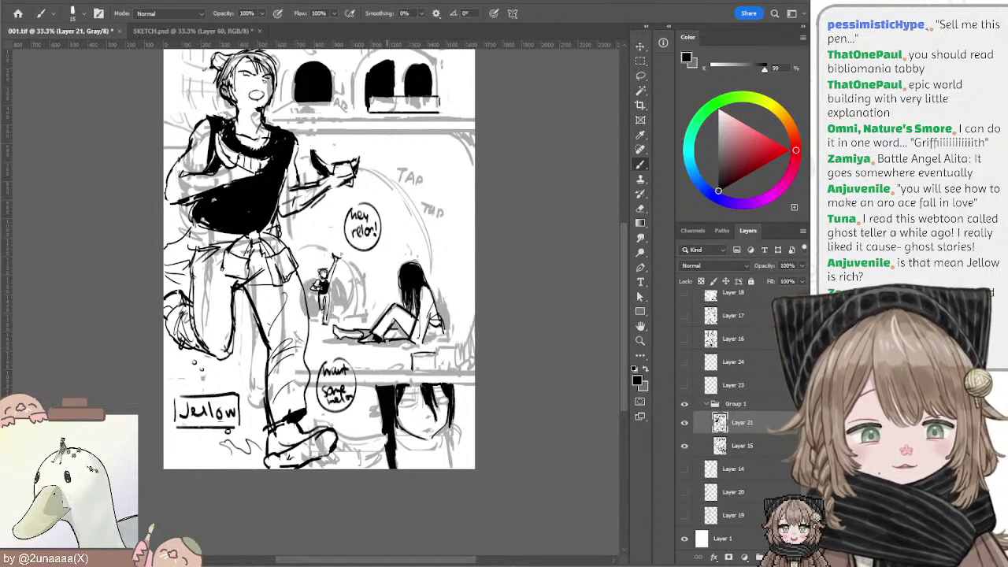
pyautogui.moveTo(397, 454); pyautogui.dragTo(398, 468)
pyautogui.hotkey('ctrl', 'z')
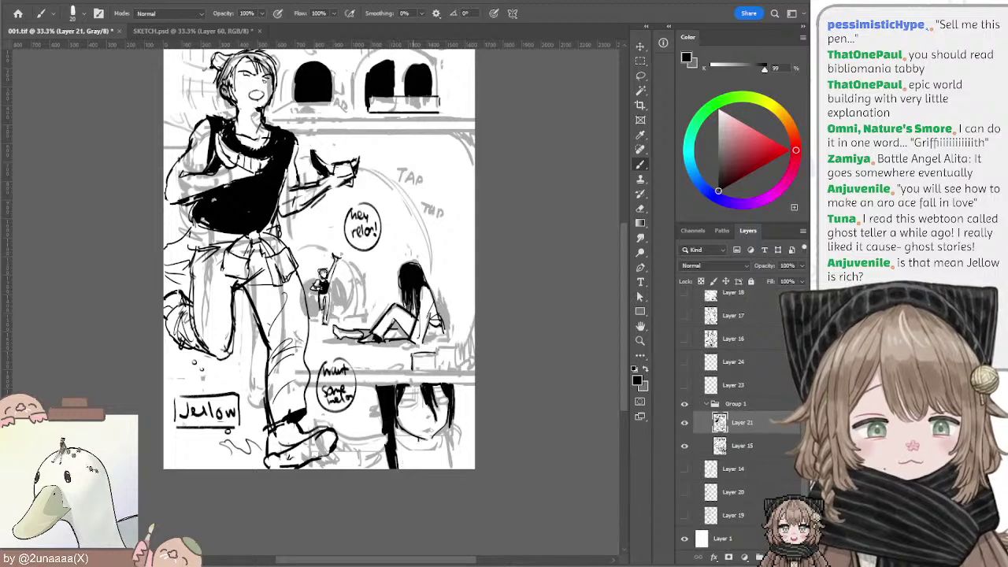
# Step: Ink the long hair strand right of the face down to the page's lower edge with a 20 px brush
pyautogui.press(']')
pyautogui.press(']')
pyautogui.hotkey('ctrl', 'z')
pyautogui.moveTo(452, 410); pyautogui.dragTo(449, 429)
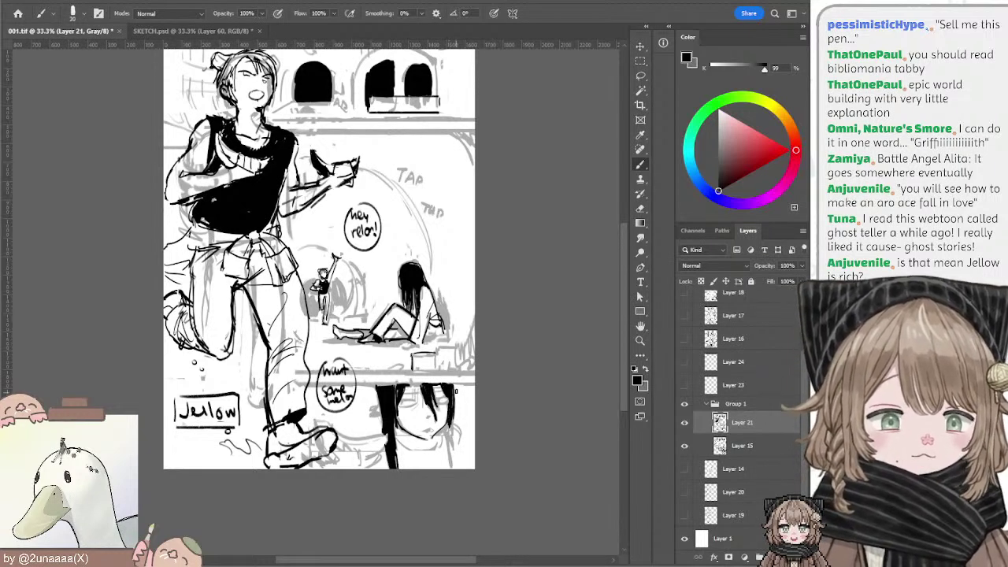
pyautogui.moveTo(454, 384)
pyautogui.mouseDown()
pyautogui.moveTo(455, 407)
pyautogui.moveTo(456, 398)
pyautogui.mouseUp()
pyautogui.hotkey('ctrl', 'z')
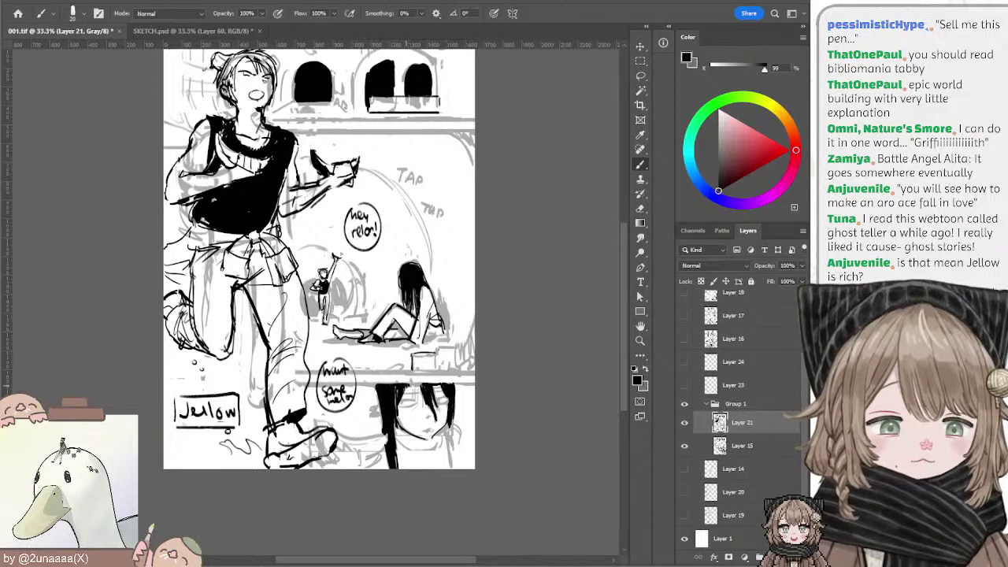
pyautogui.press('e')
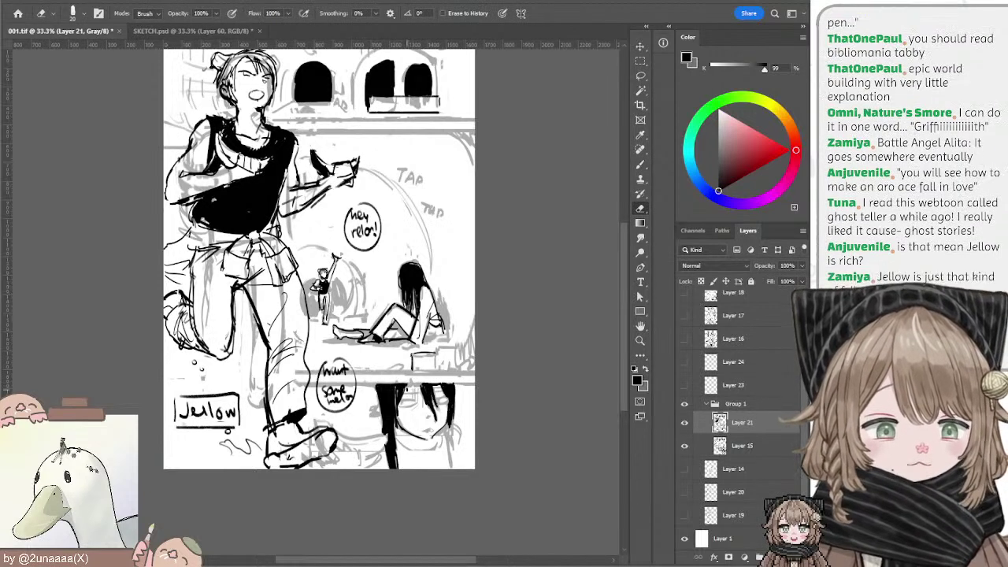
pyautogui.press('b')
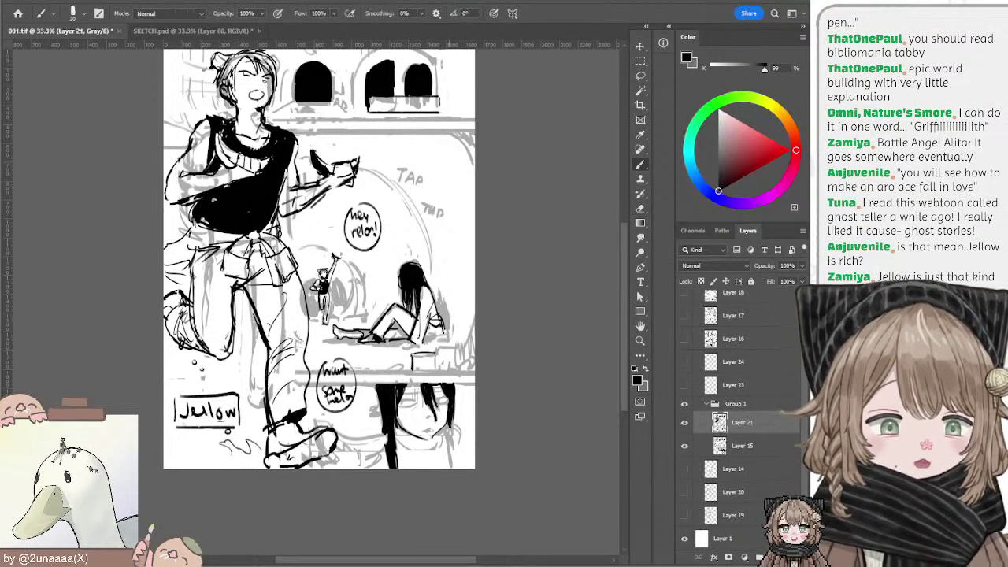
pyautogui.moveTo(446, 424); pyautogui.dragTo(454, 465)
pyautogui.hotkey('ctrl', 'z')
pyautogui.hotkey('ctrl', 'z')
pyautogui.moveTo(453, 444); pyautogui.dragTo(455, 466)
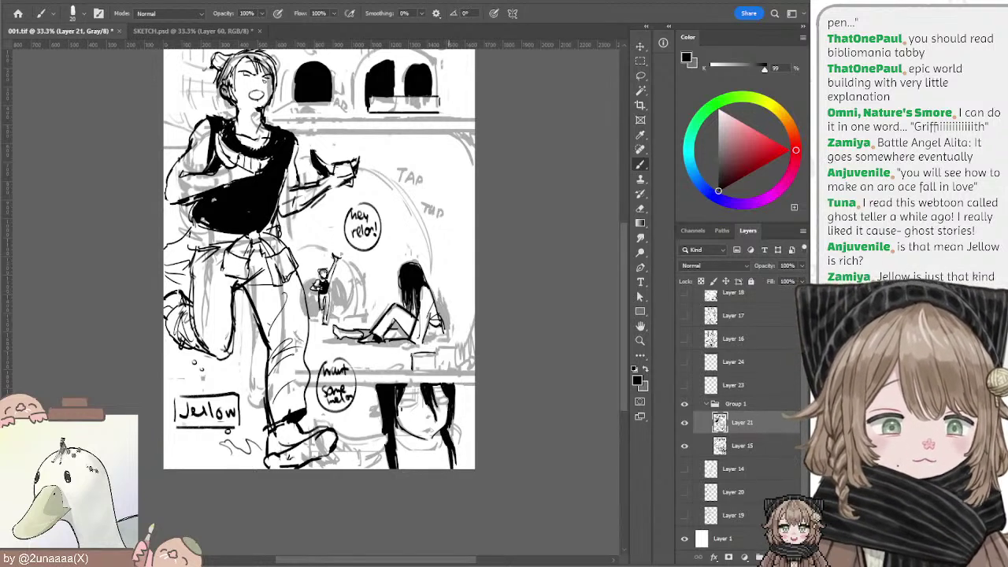
# Step: Fill in the hair left of the face with a smaller brush and ink the forearm and hand beside the large shoe
pyautogui.press('[')
pyautogui.moveTo(397, 386); pyautogui.dragTo(395, 404)
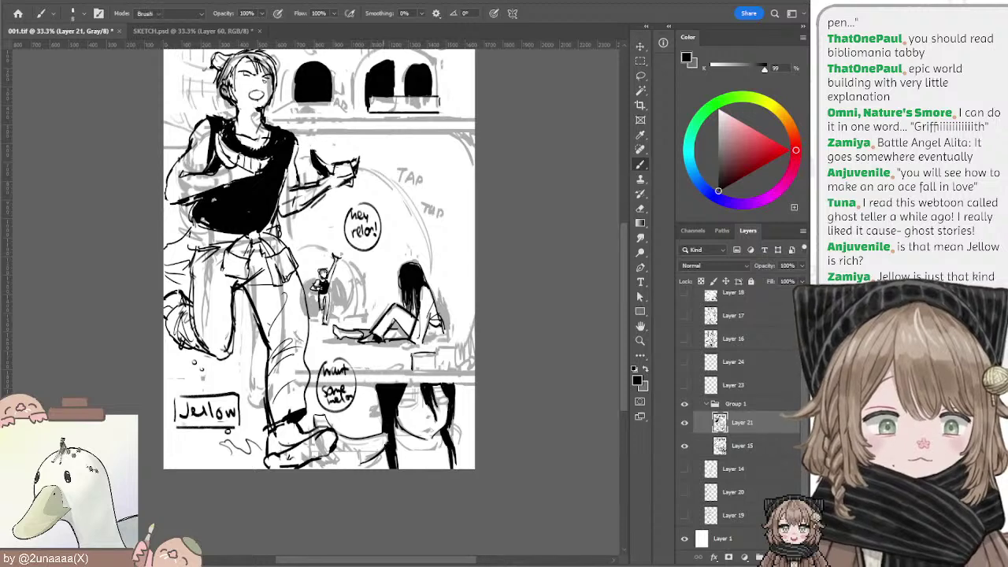
pyautogui.press('e')
pyautogui.press('b')
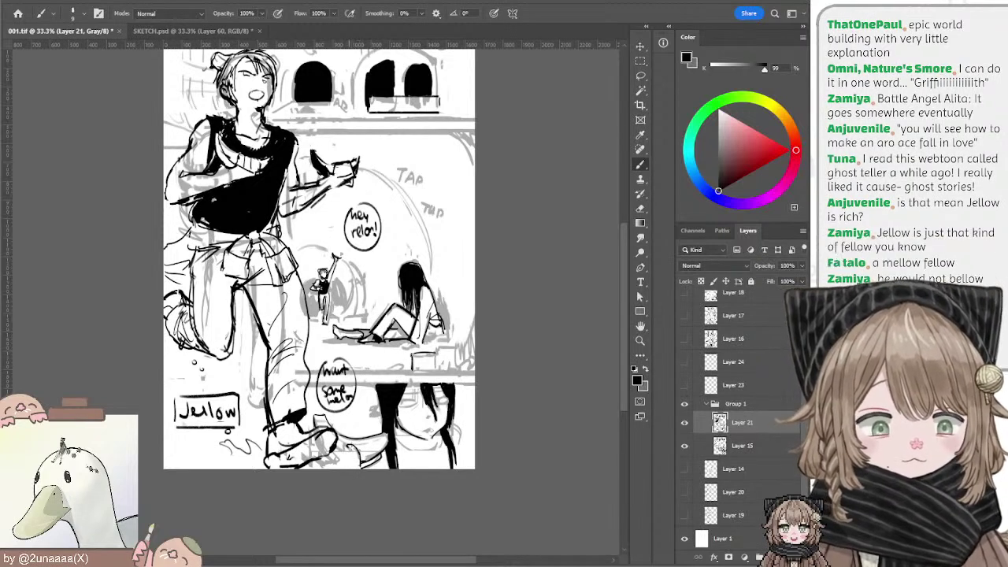
pyautogui.press(']')
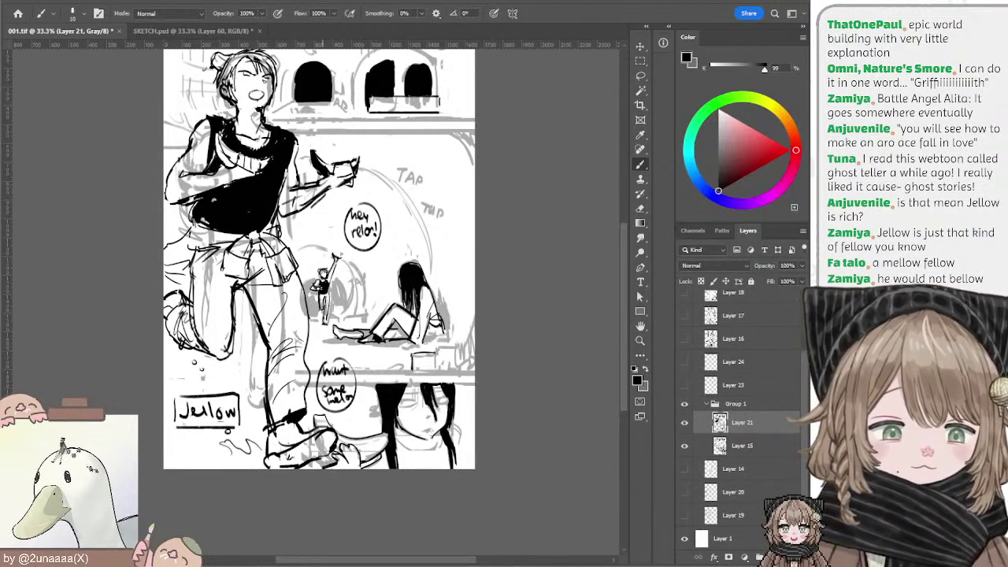
pyautogui.press('e')
pyautogui.press('b')
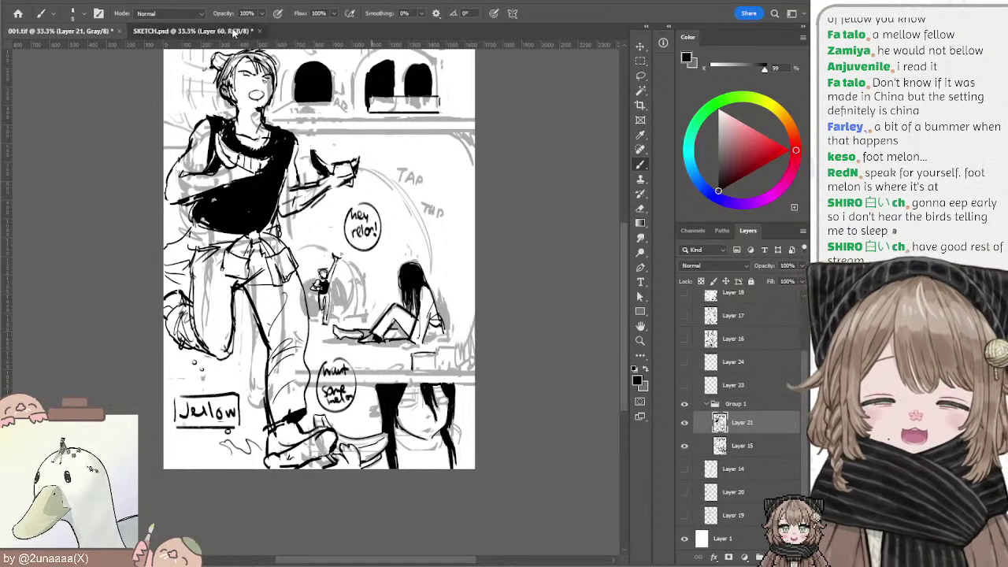
# Step: Paste the Bibliomania artwork into SKETCH.psd, enlarge it over the script text and return to the 001.tif page
pyautogui.click(189, 30)
pyautogui.hotkey('ctrl', 'v')
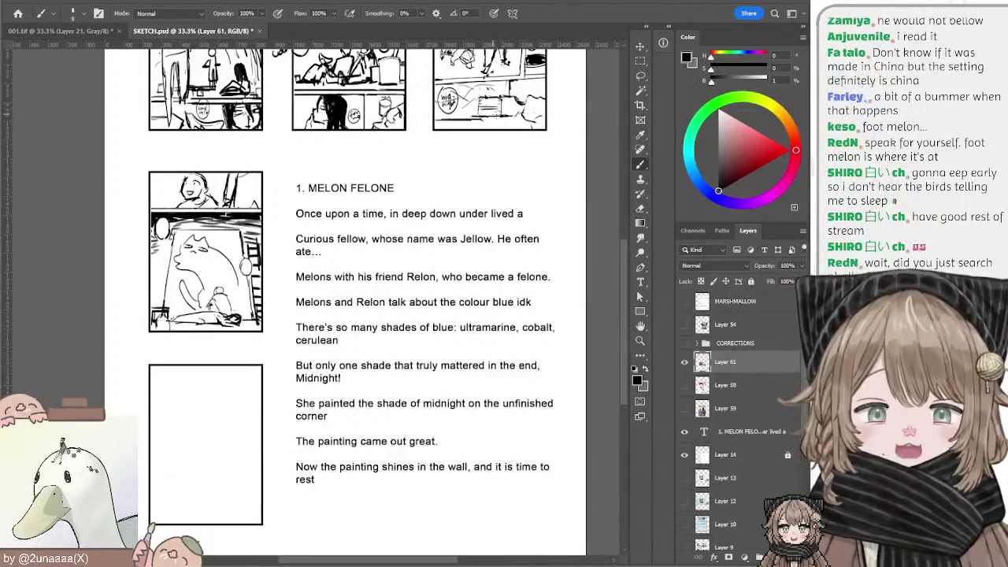
pyautogui.press('v')
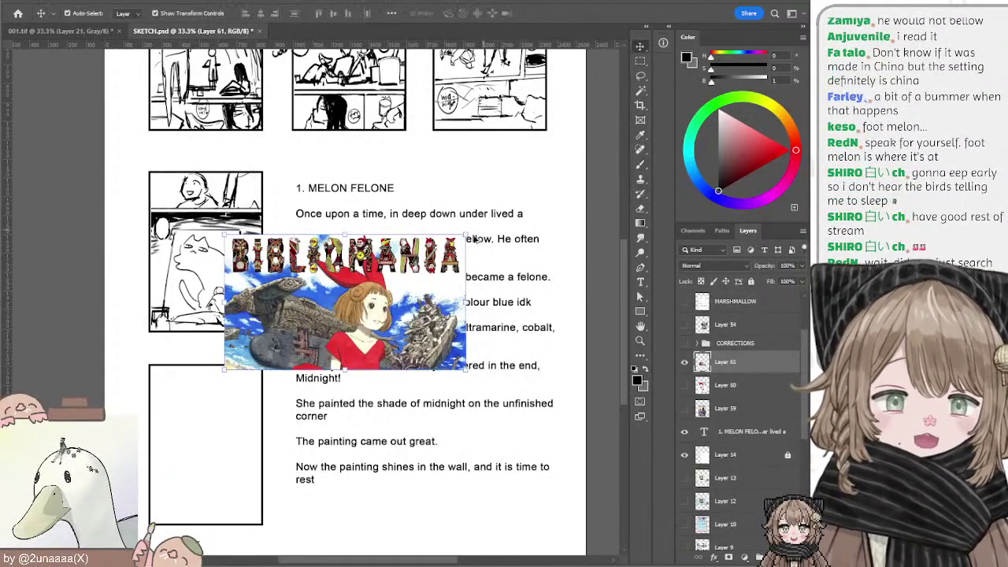
pyautogui.moveTo(551, 151); pyautogui.dragTo(549, 156)
pyautogui.press('Return')
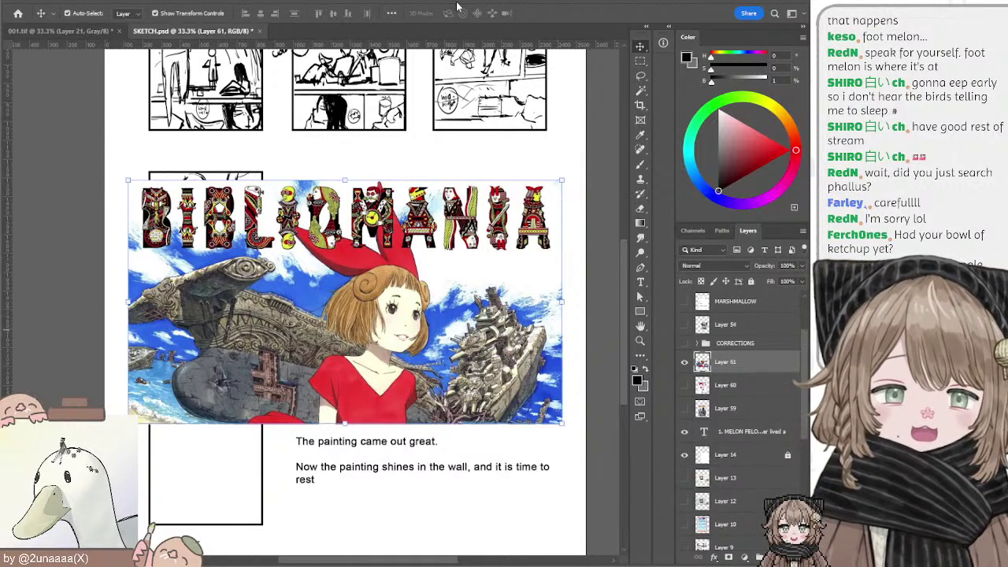
pyautogui.click(84, 33)
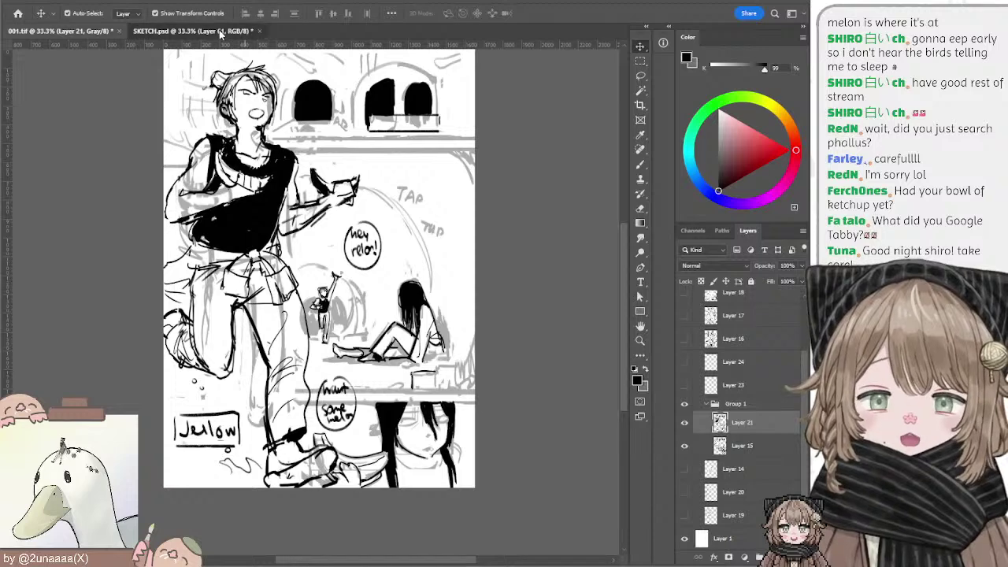
# Step: Add the Battle Angel Alita cover on top of the Bibliomania artwork in SKETCH.psd and go back to 001.tif
pyautogui.click(219, 30)
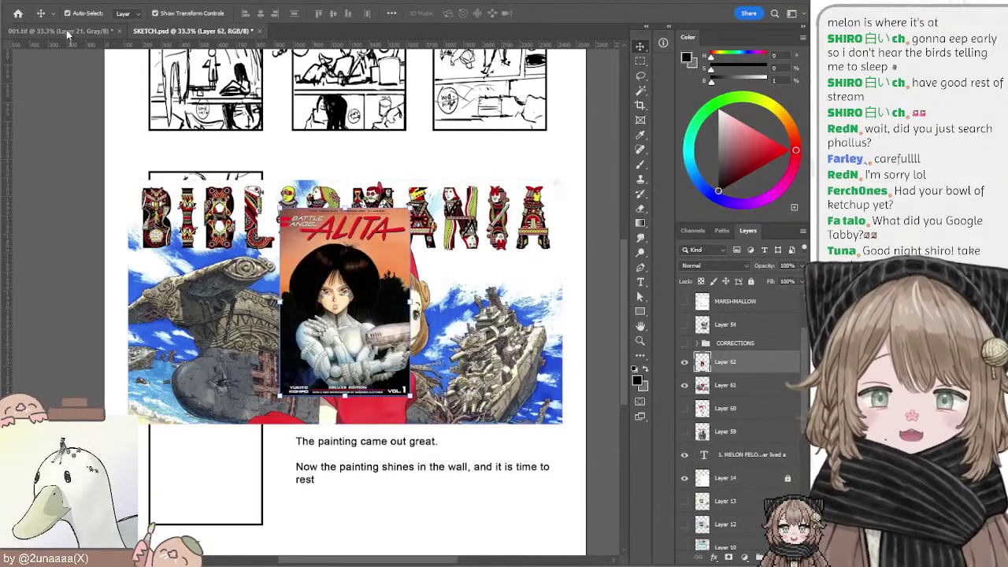
pyautogui.click(66, 30)
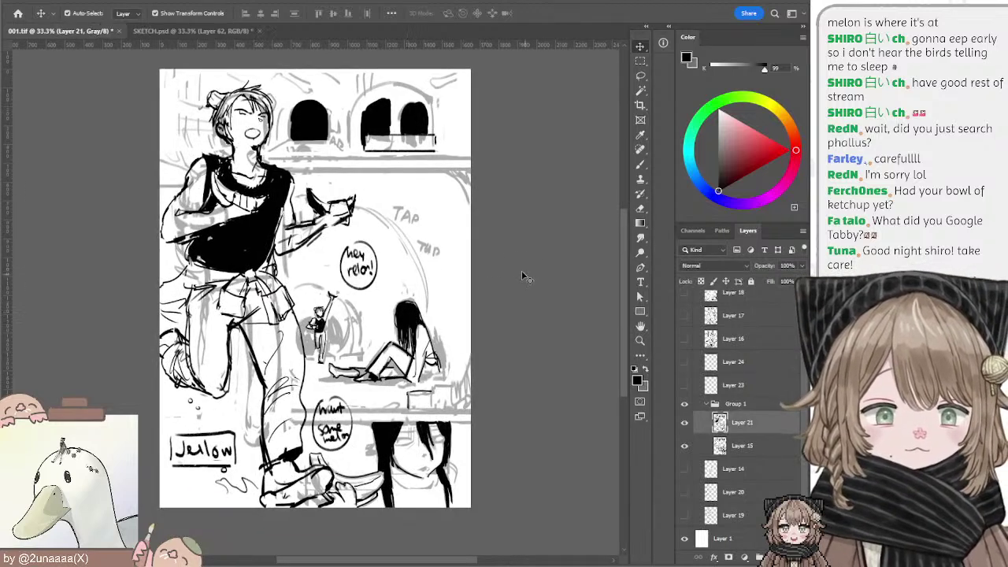
# Step: Ink the eyes, nose, mouth and forehead strands of the lower panel's face, cleaning the lines with the eraser
pyautogui.moveTo(538, 262); pyautogui.dragTo(538, 200)
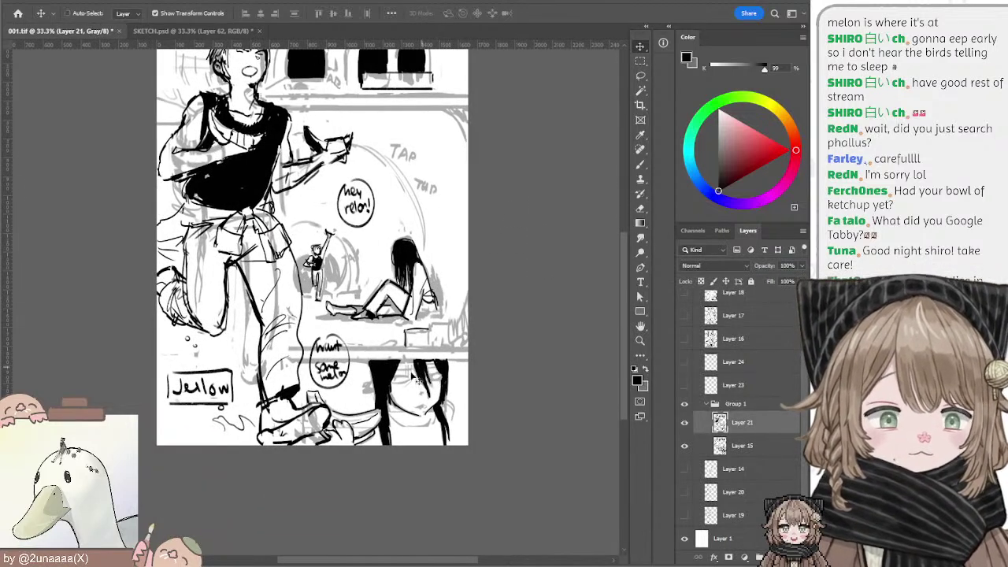
pyautogui.press('b')
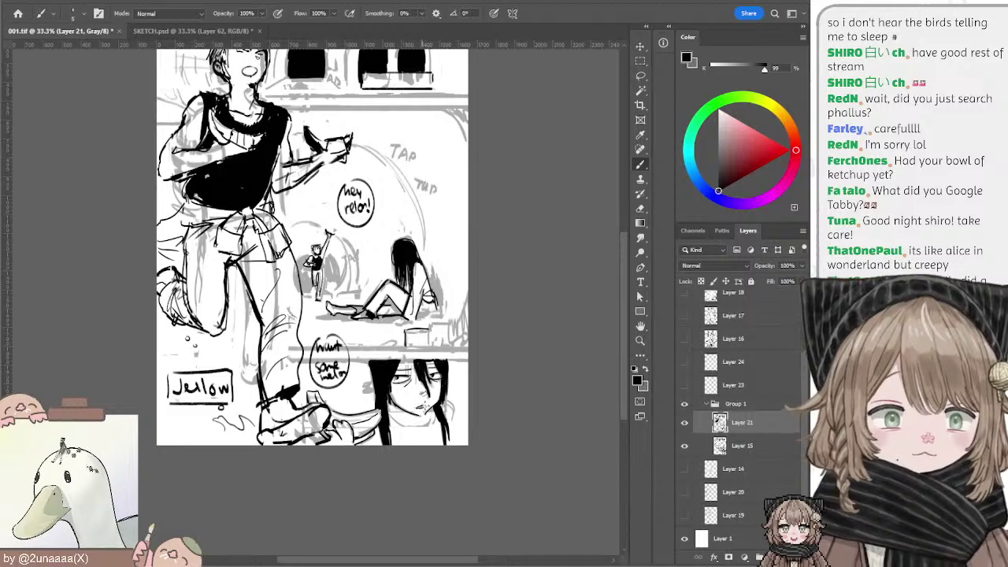
pyautogui.press('e')
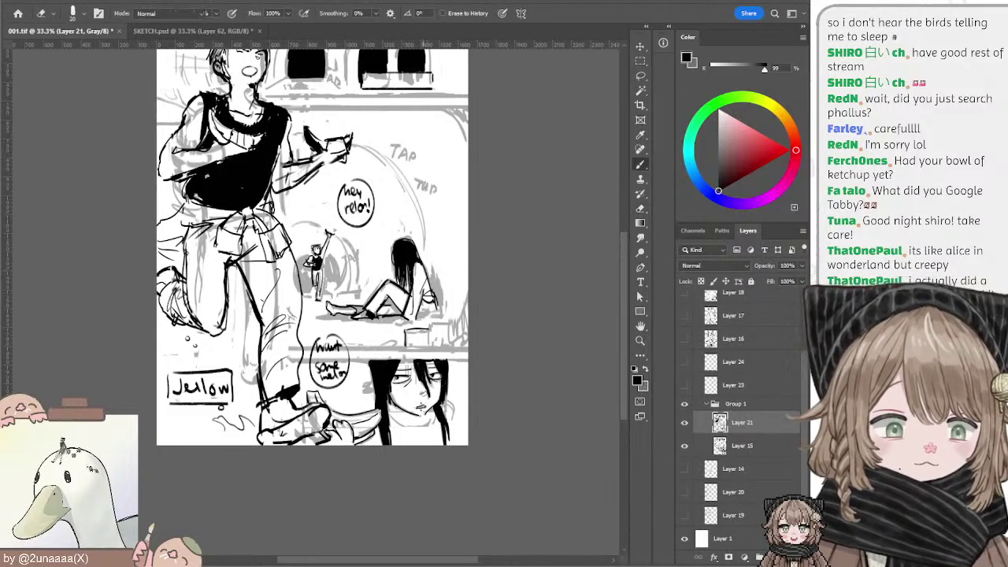
pyautogui.press('b')
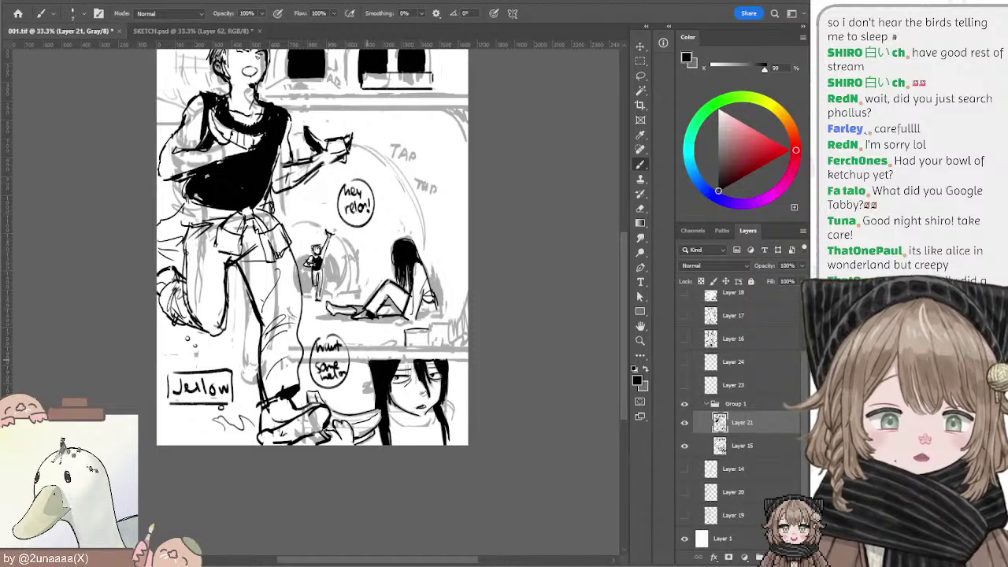
pyautogui.press('e')
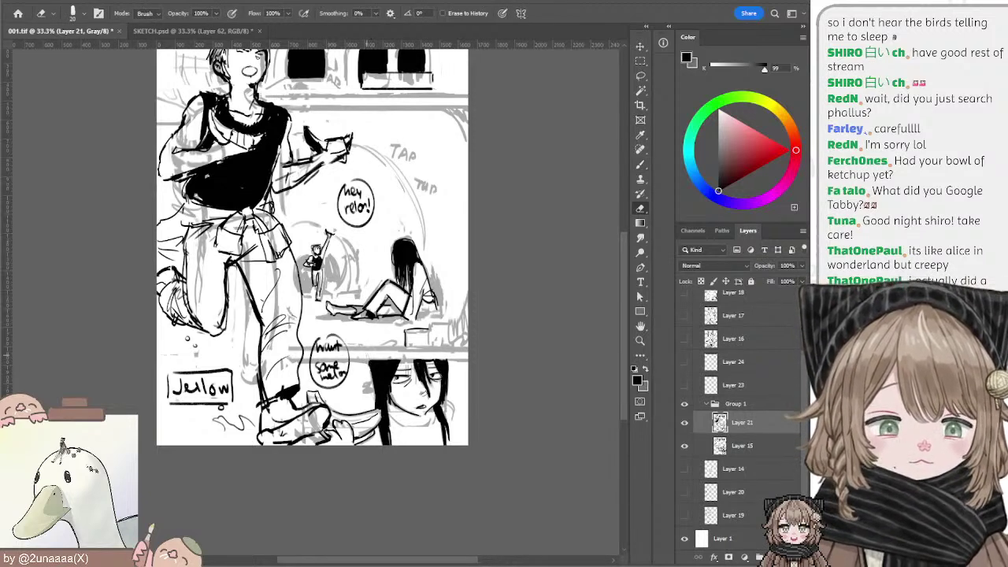
pyautogui.press('b')
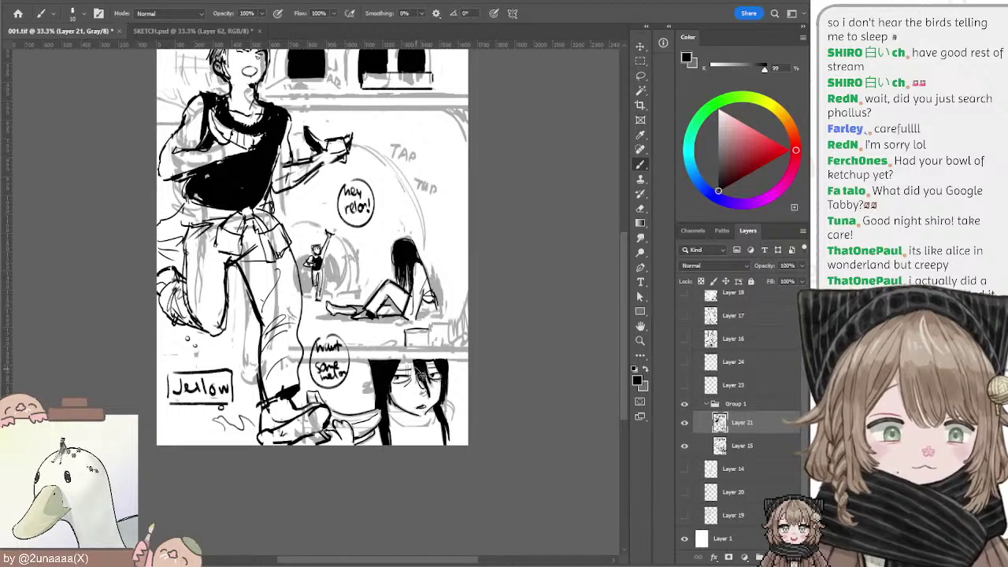
pyautogui.hotkey('ctrl', 'z')
pyautogui.moveTo(415, 361); pyautogui.dragTo(425, 389)
pyautogui.hotkey('ctrl', 'z')
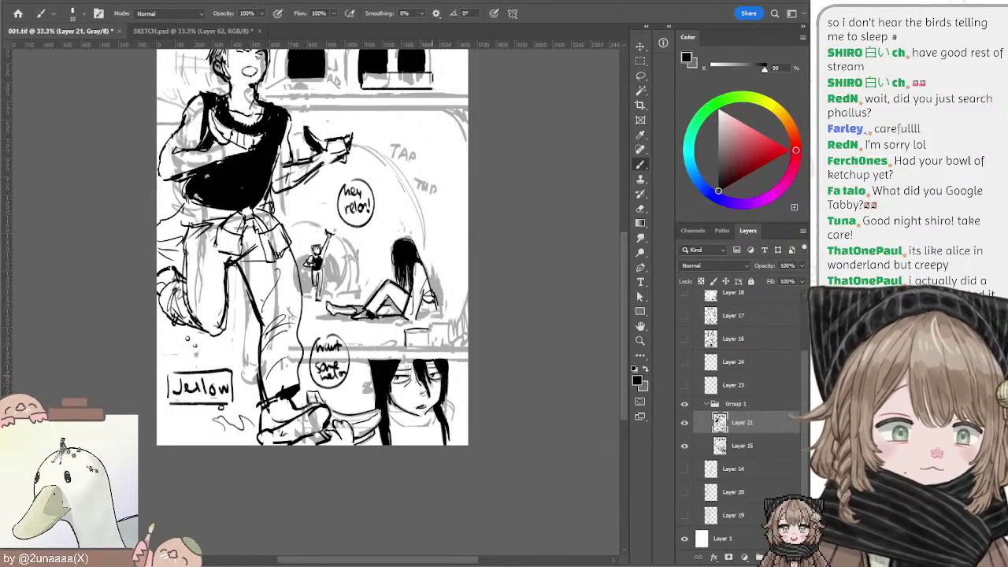
# Step: Ink the collar and shoulder lines around the lower figure's neck and try touch-up strokes along the outer hair edges
pyautogui.moveTo(391, 419)
pyautogui.mouseDown()
pyautogui.moveTo(424, 427)
pyautogui.moveTo(440, 416)
pyautogui.moveTo(453, 433)
pyautogui.mouseUp()
pyautogui.hotkey('ctrl', 'z')
pyautogui.hotkey('ctrl', 'z')
pyautogui.hotkey('ctrl', 'z')
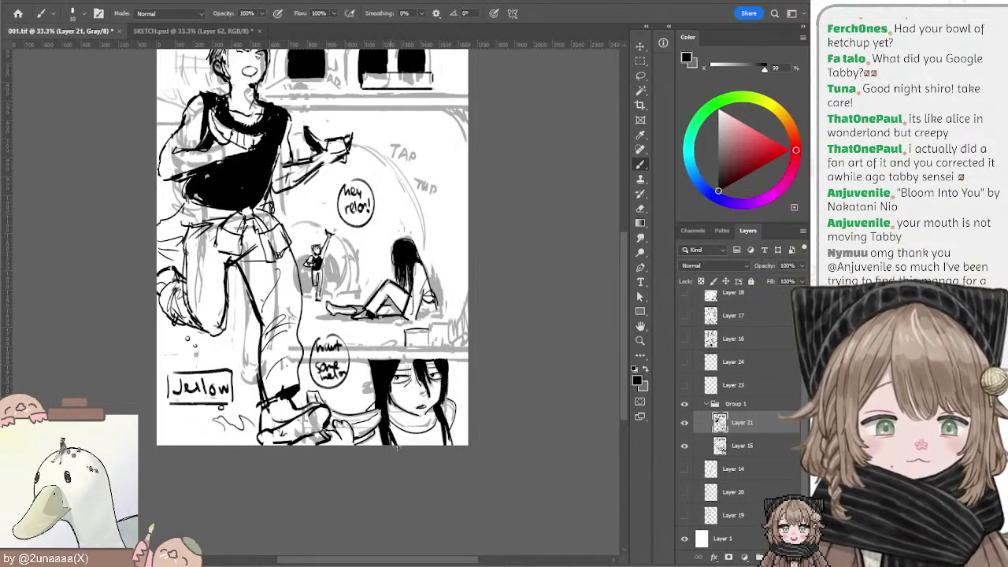
pyautogui.moveTo(372, 375); pyautogui.dragTo(376, 408)
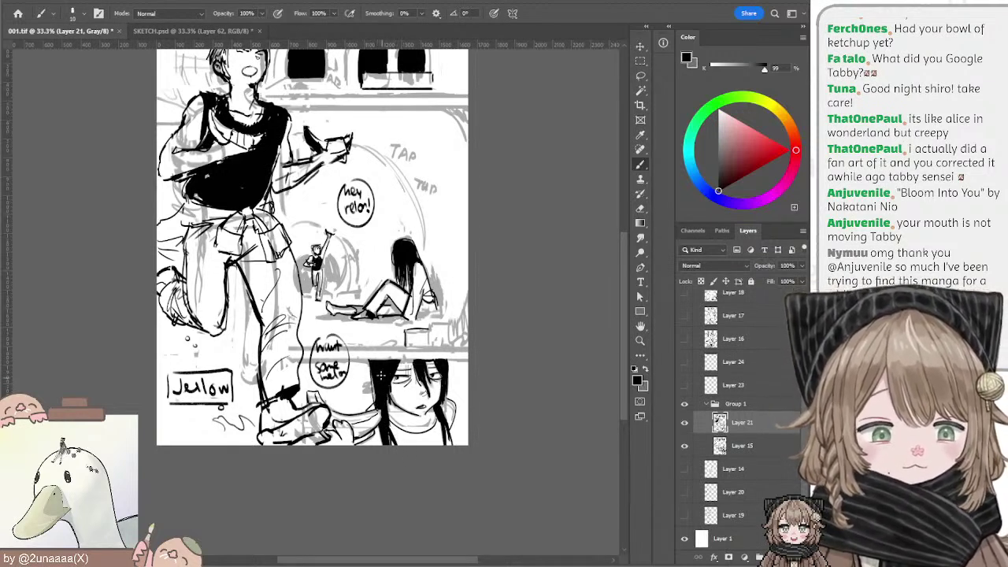
pyautogui.moveTo(446, 364)
pyautogui.mouseDown()
pyautogui.moveTo(441, 417)
pyautogui.moveTo(446, 368)
pyautogui.mouseUp()
pyautogui.hotkey('ctrl', 'z')
pyautogui.hotkey('ctrl', 'z')
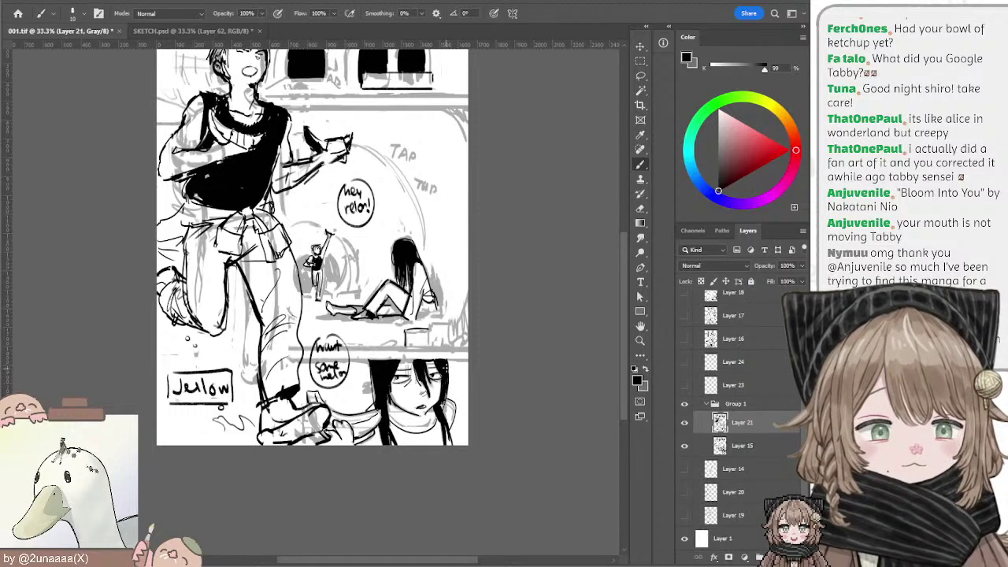
# Step: Clean up the large running figure's black vest along its lower edge, alternating between erasing and inking
pyautogui.moveTo(513, 179); pyautogui.dragTo(507, 216)
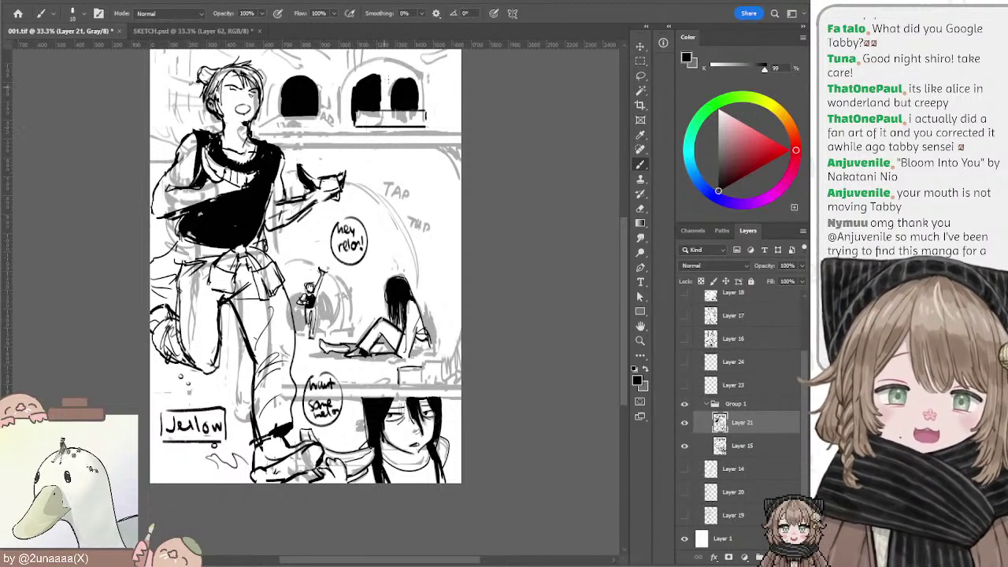
pyautogui.press('e')
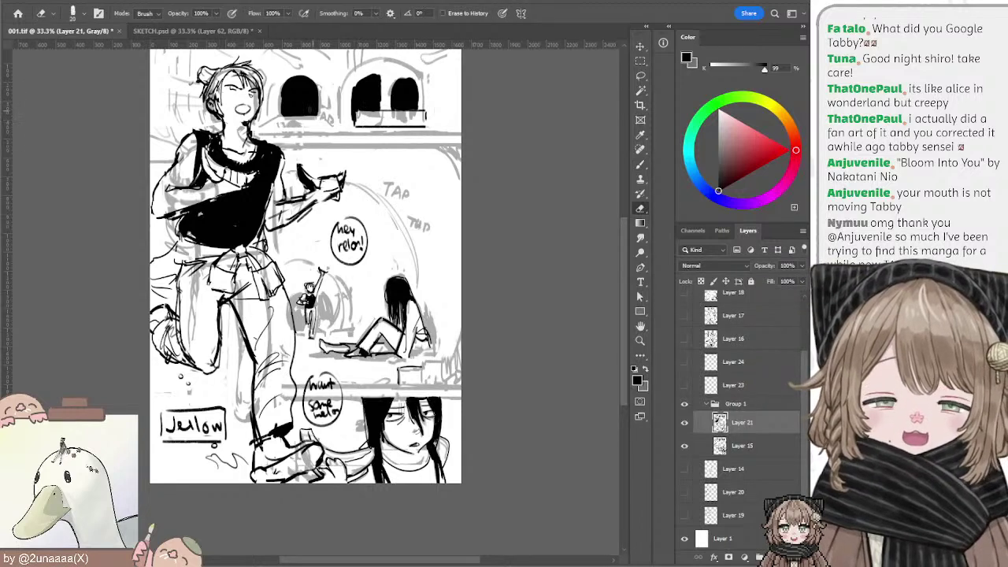
pyautogui.moveTo(337, 144)
pyautogui.mouseDown()
pyautogui.moveTo(338, 126)
pyautogui.moveTo(352, 142)
pyautogui.mouseUp()
pyautogui.press('b')
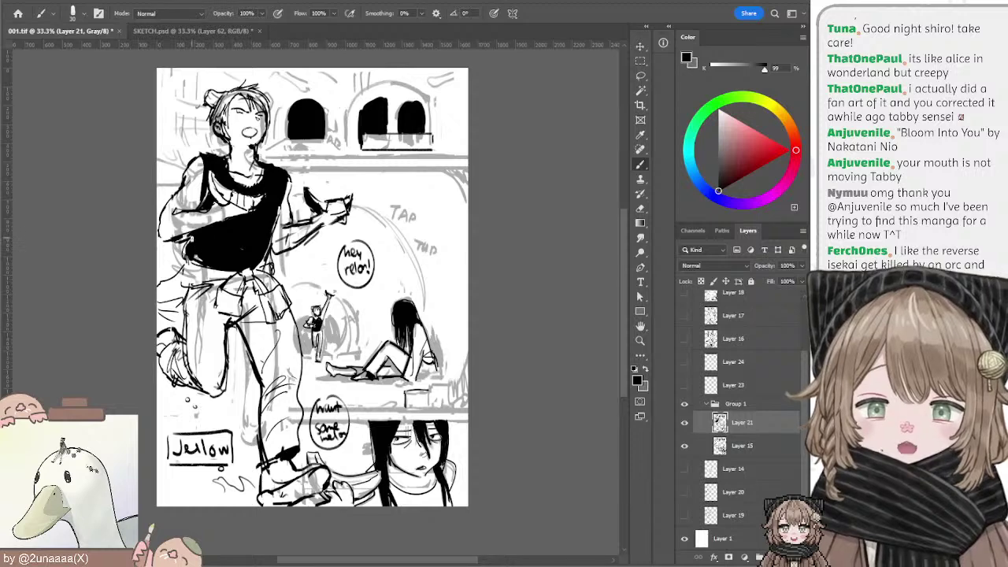
pyautogui.press('e')
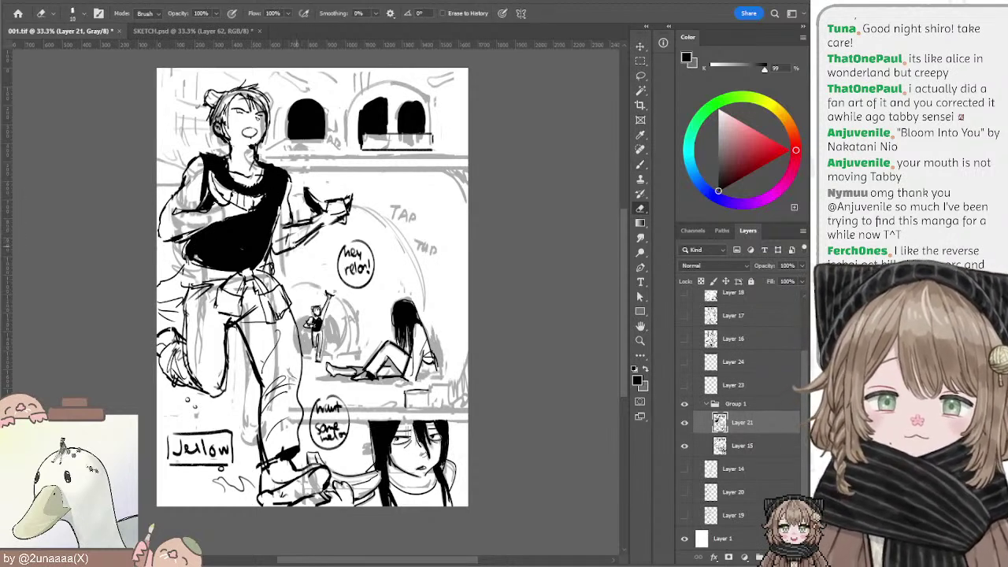
pyautogui.press('b')
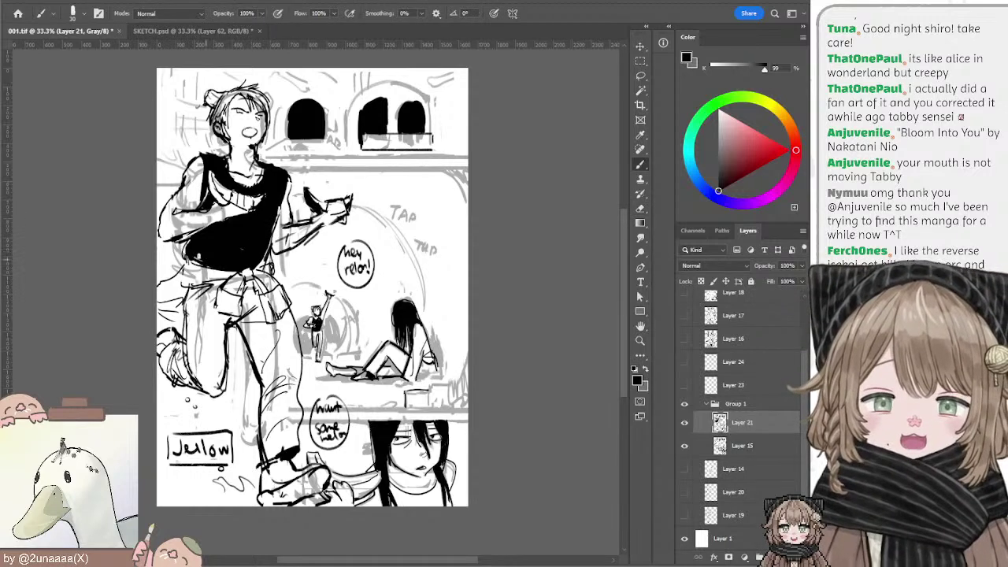
pyautogui.press('e')
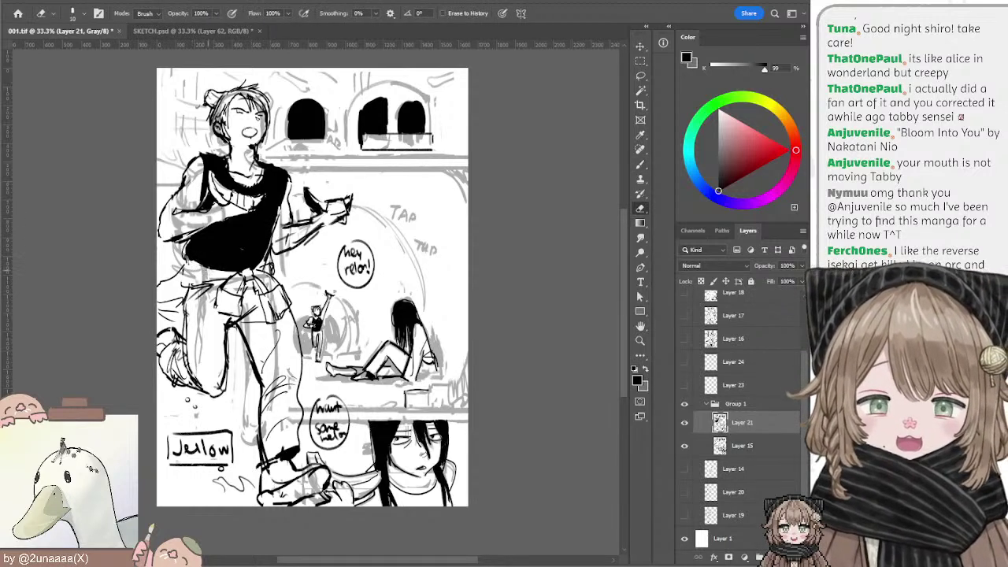
pyautogui.press(']')
pyautogui.press(']')
pyautogui.press(']')
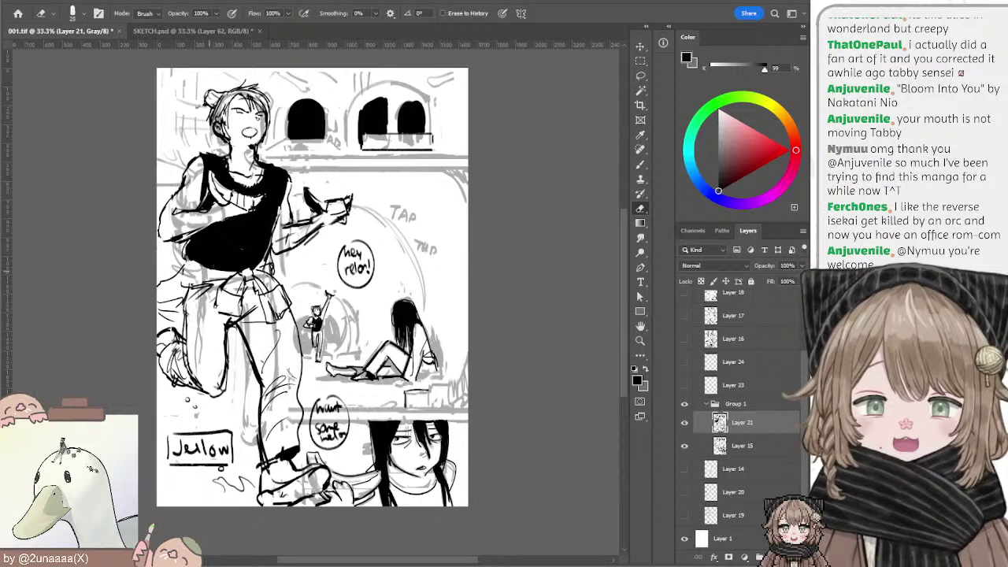
# Step: Ink a thick line trailing outward from the vest hem at the running figure's rear hip with a size 20 brush
pyautogui.press('b')
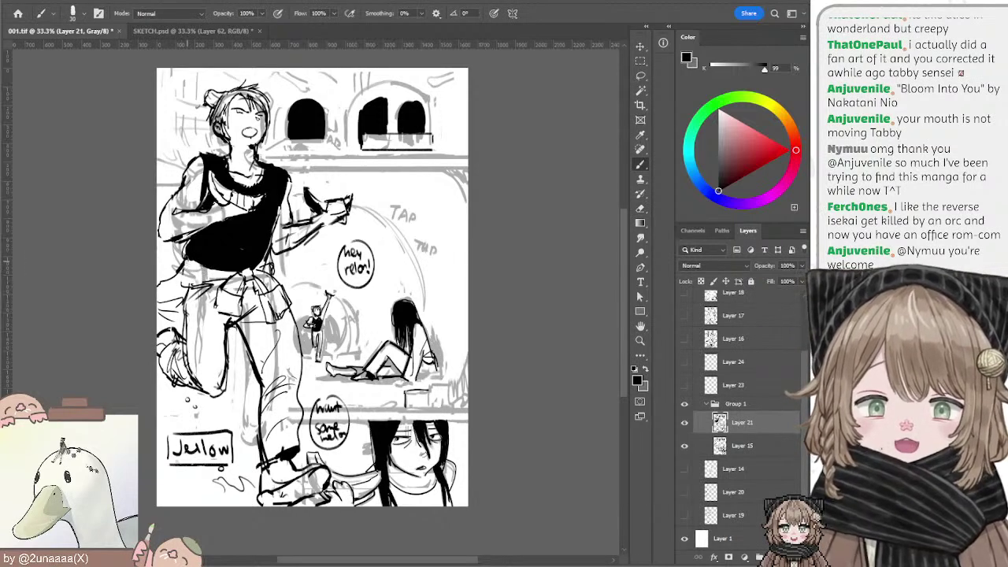
pyautogui.press('[')
pyautogui.moveTo(182, 274); pyautogui.dragTo(160, 281)
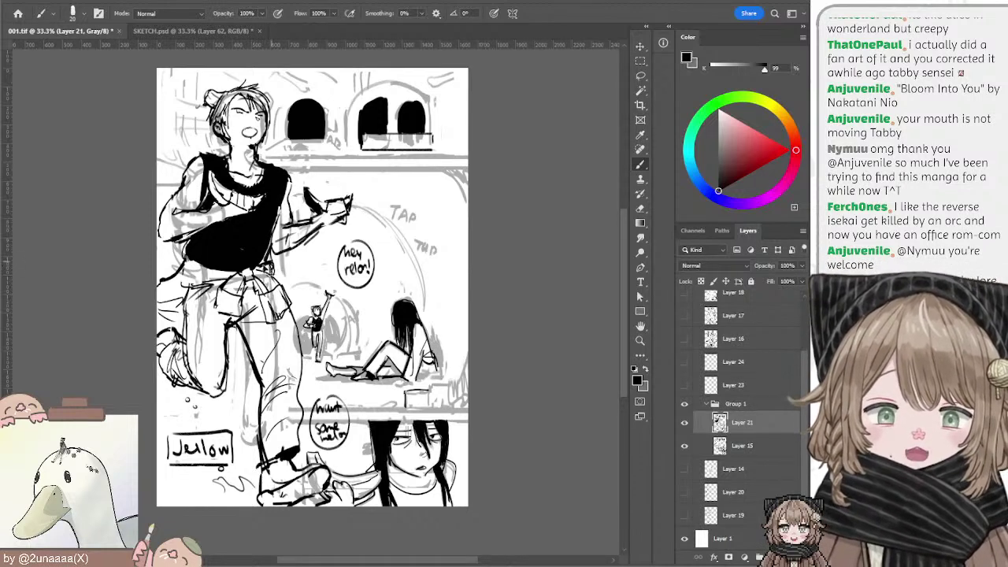
# Step: Touch up the running figure's belt area and fill gaps in the vest's solid black, varying the brush size
pyautogui.press('[')
pyautogui.press('[')
pyautogui.press('[')
pyautogui.press('[')
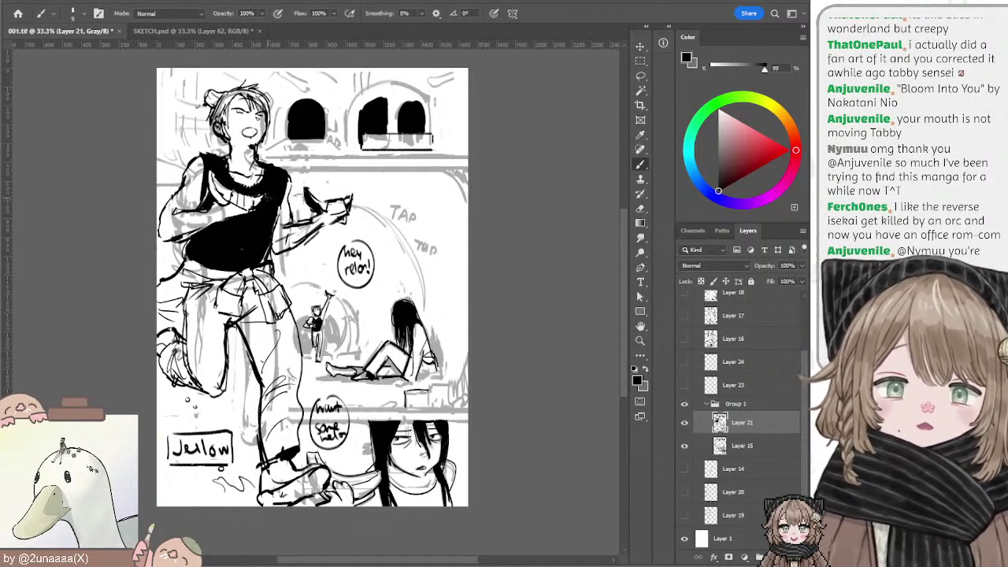
pyautogui.press(']')
pyautogui.press(']')
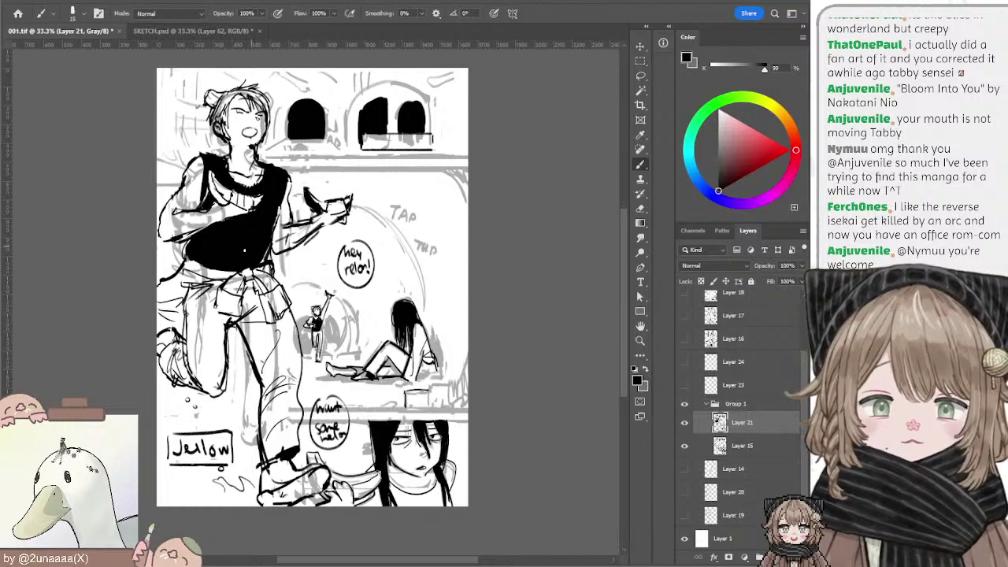
pyautogui.press(']')
pyautogui.press(']')
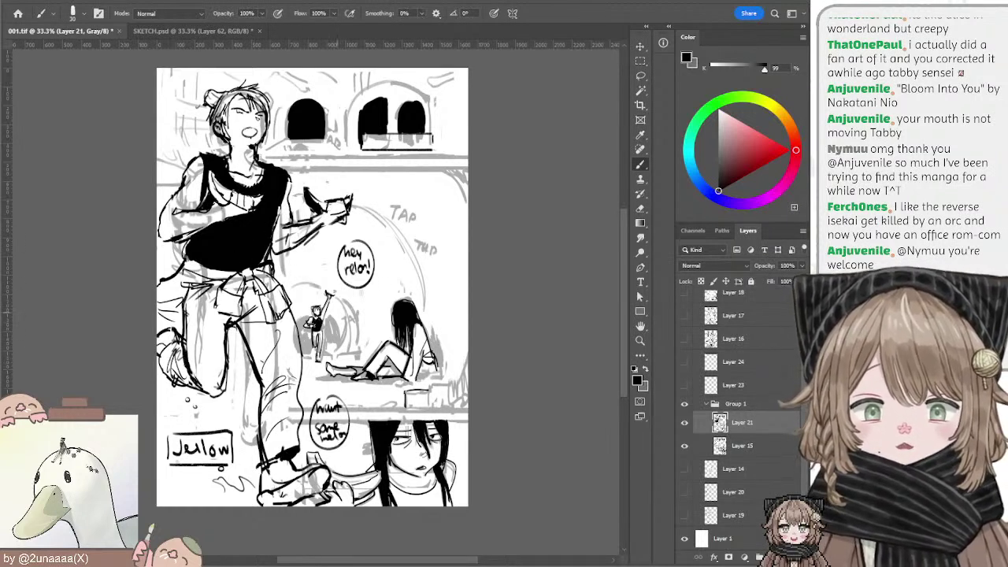
# Step: Ink the small containers on the ledge below the seated long-haired figure, redoing the first rim stroke with a finer brush
pyautogui.moveTo(520, 257)
pyautogui.mouseDown()
pyautogui.moveTo(525, 219)
pyautogui.moveTo(520, 259)
pyautogui.mouseUp()
pyautogui.moveTo(405, 391); pyautogui.dragTo(426, 391)
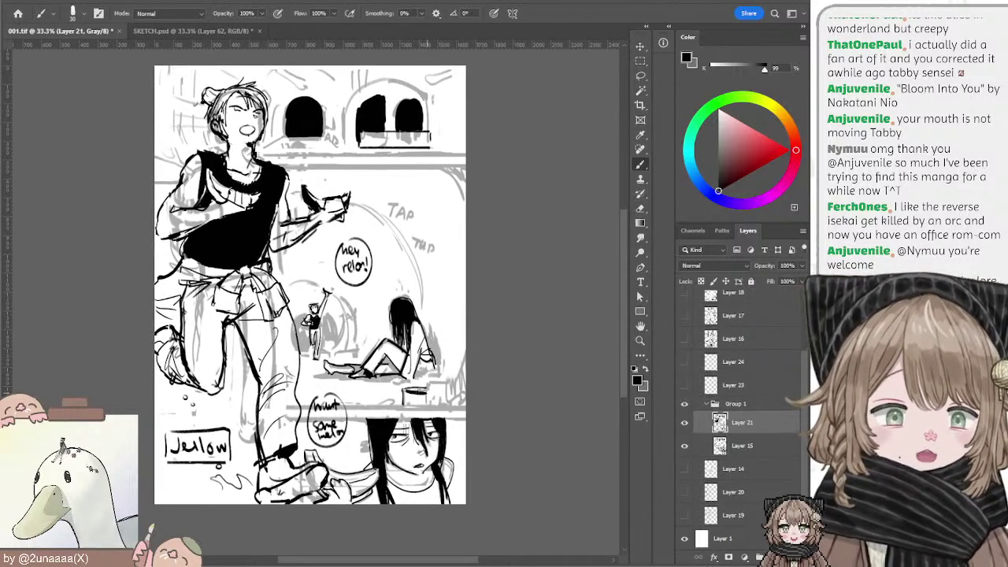
pyautogui.hotkey('ctrl', 'z')
pyautogui.press('[')
pyautogui.press('[')
pyautogui.press('[')
pyautogui.press('[')
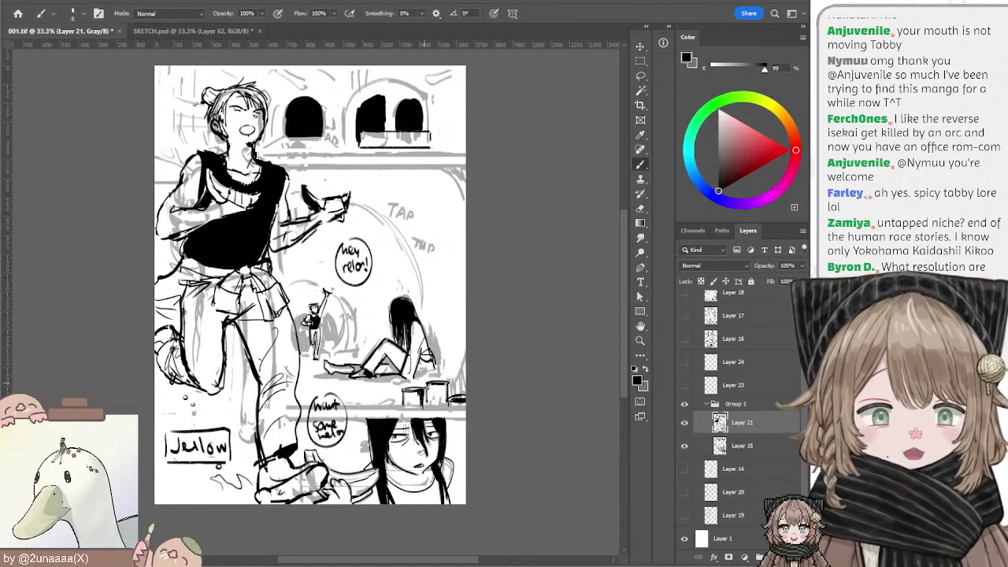
pyautogui.keyDown('ctrl'); pyautogui.click(427, 388); pyautogui.keyUp('ctrl')
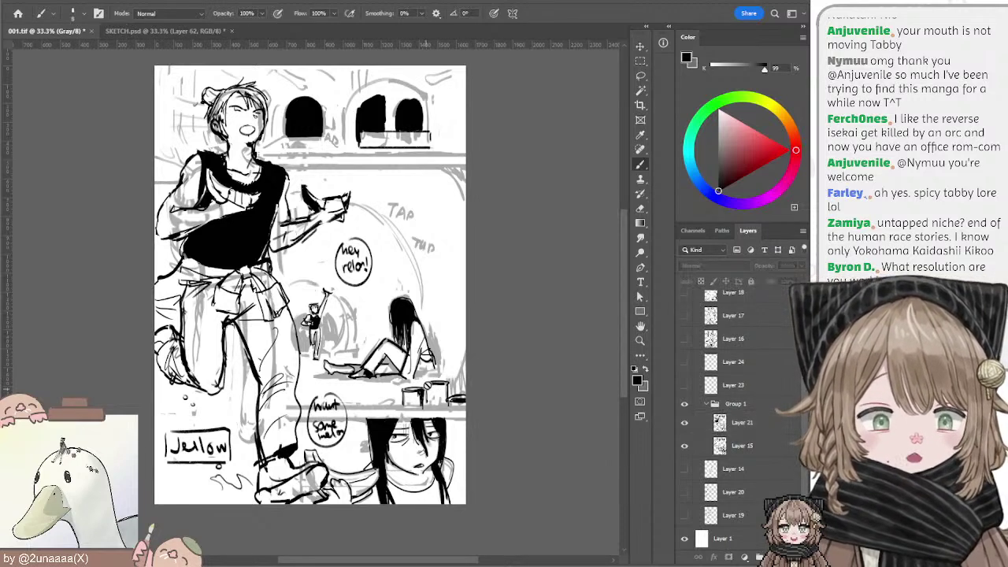
pyautogui.keyDown('ctrl'); pyautogui.click(461, 401); pyautogui.keyUp('ctrl')
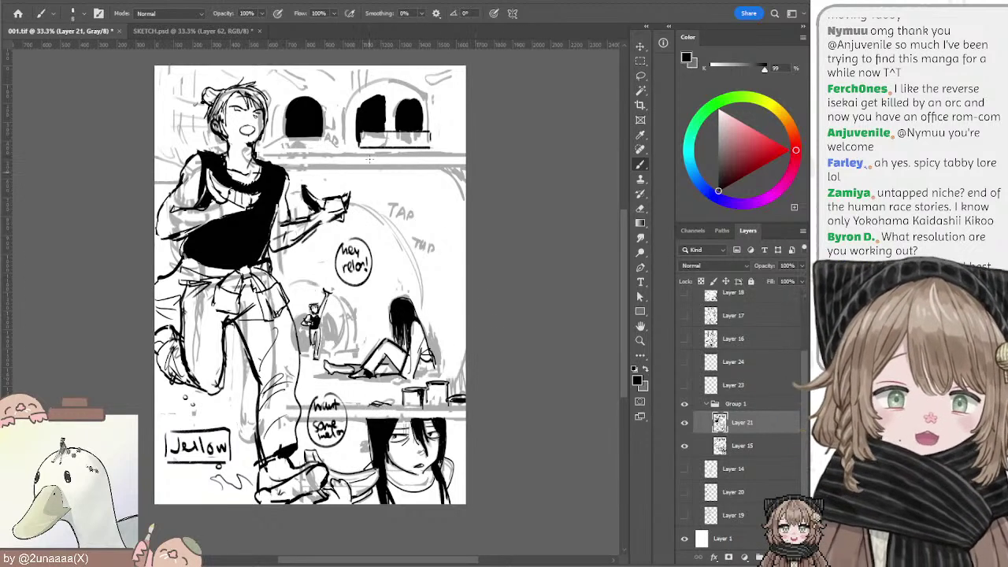
# Step: Erase the stray ink inside the rectangular box beneath the arched windows in the upper panel
pyautogui.moveTo(500, 127); pyautogui.dragTo(494, 141)
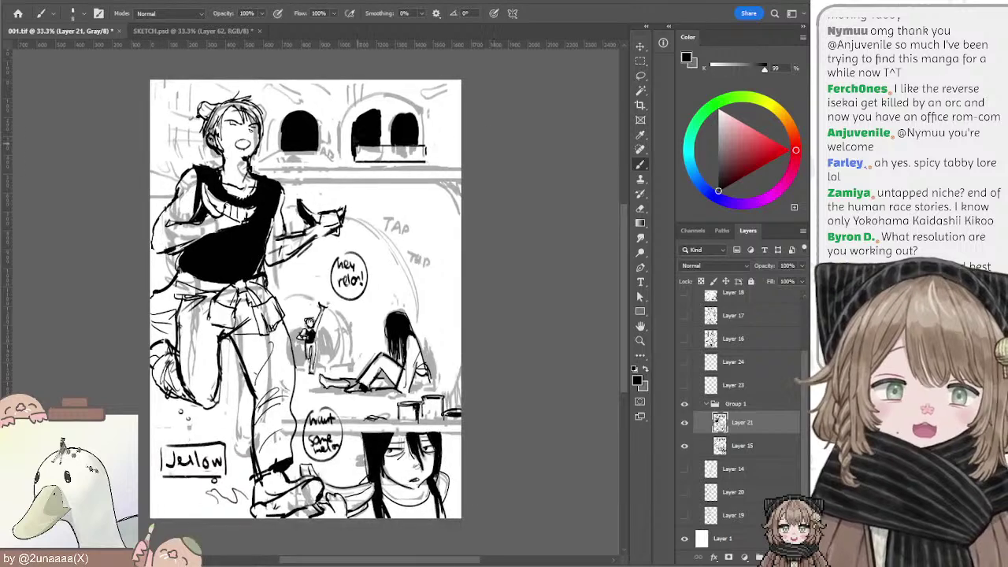
pyautogui.press('e')
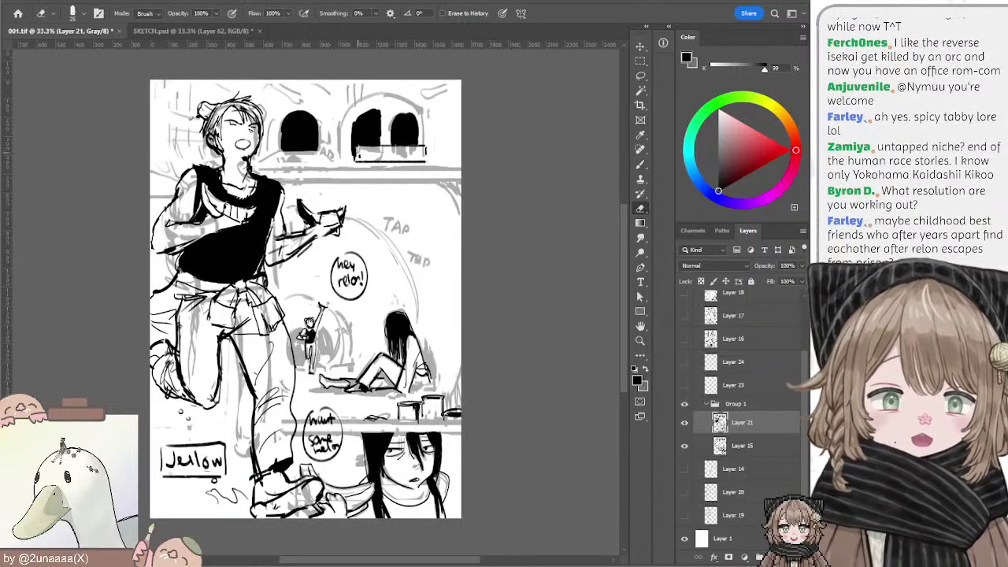
pyautogui.press('b')
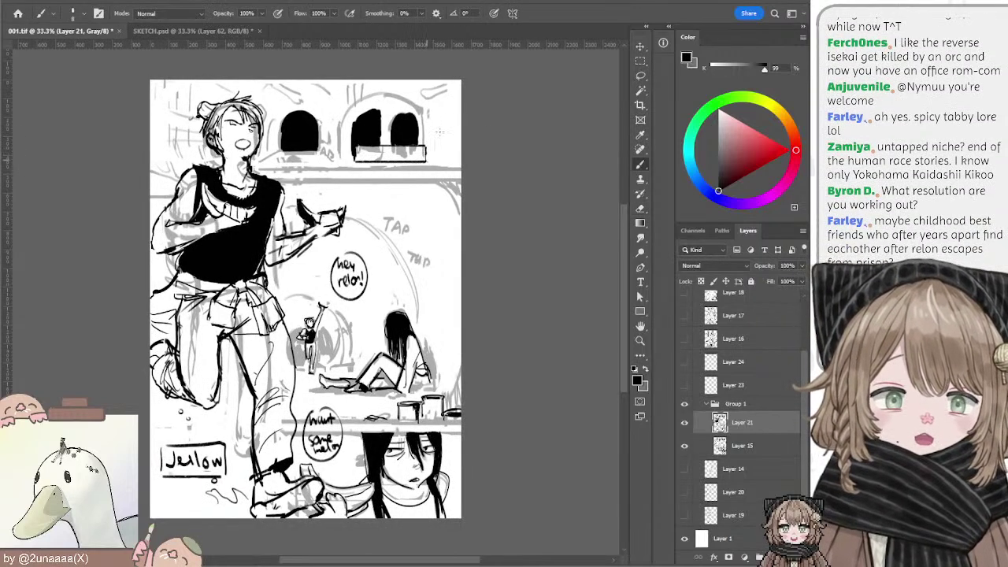
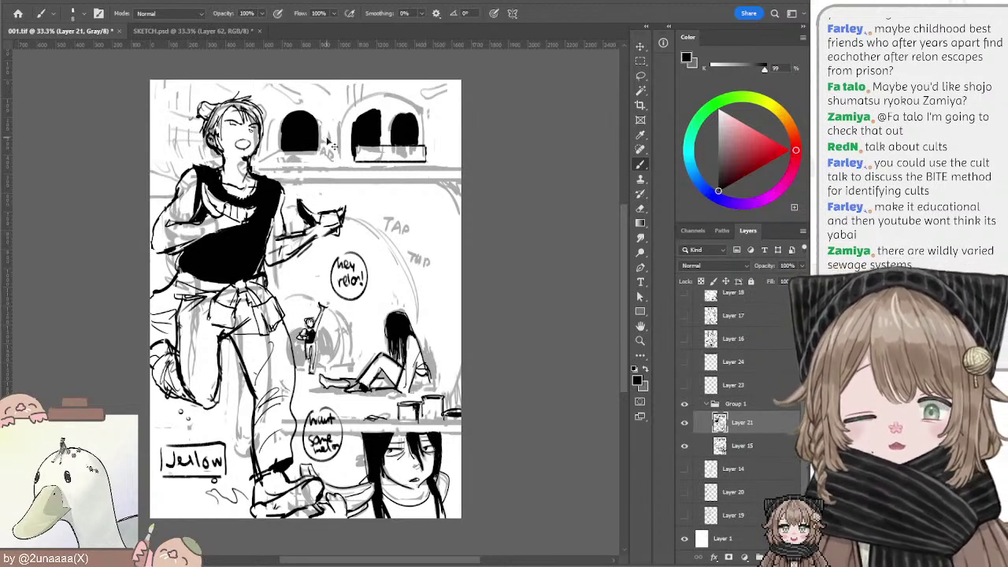
# Step: Paste the brick sewer tunnel photo into the page and move its layer out of Group 1 to sit above it
pyautogui.hotkey('ctrl', 'v')
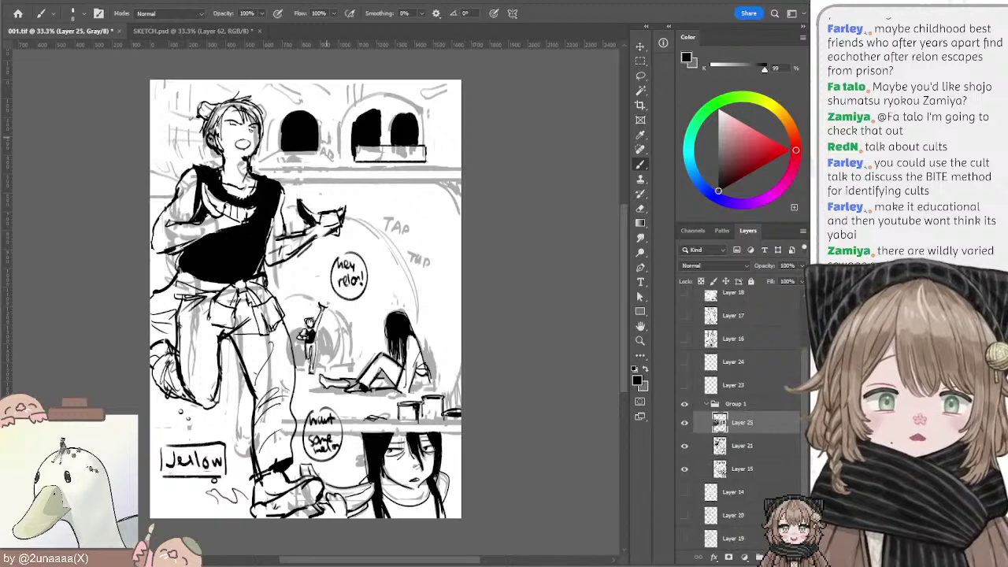
pyautogui.moveTo(738, 428); pyautogui.dragTo(711, 408)
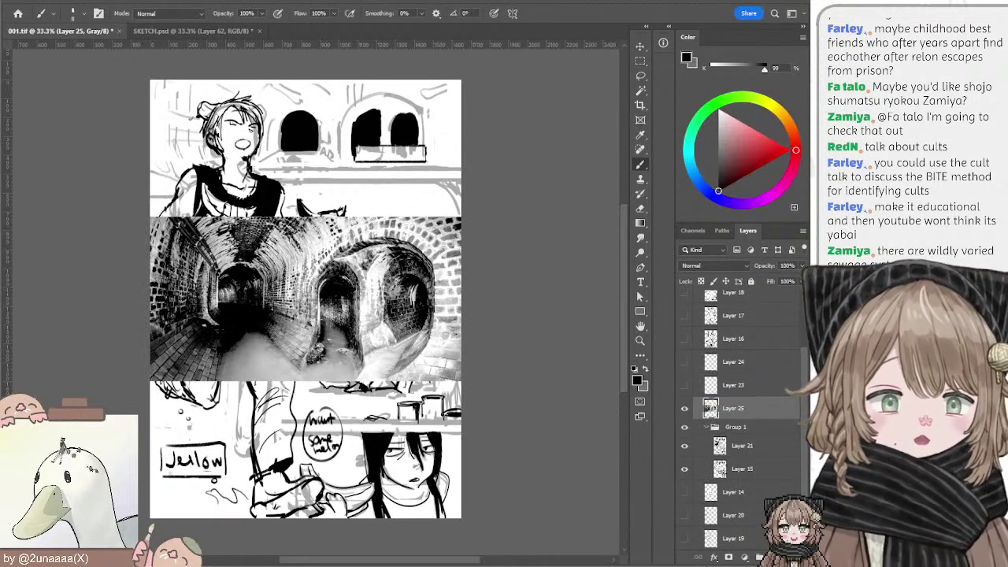
pyautogui.press('space')
pyautogui.moveTo(343, 226); pyautogui.dragTo(350, 169)
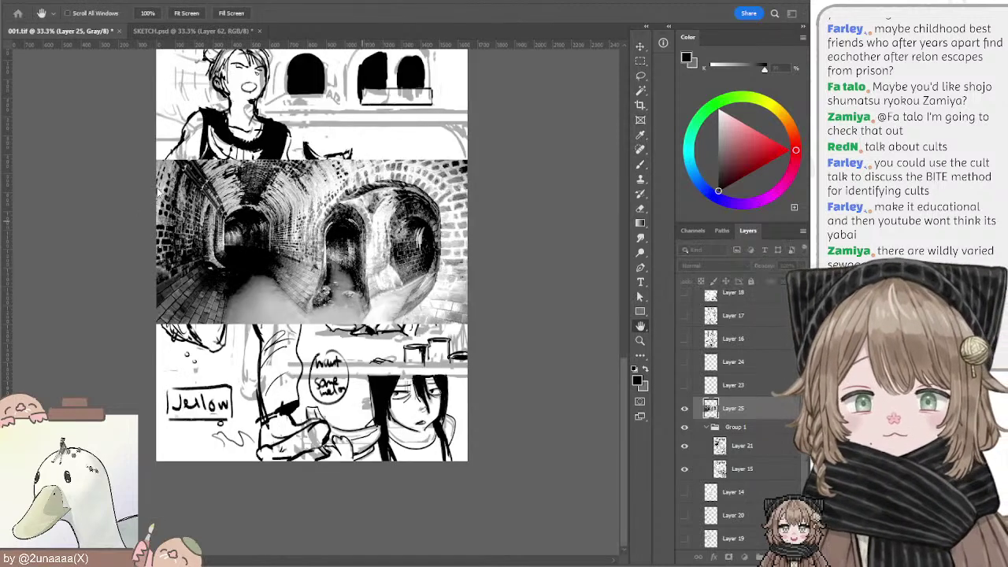
pyautogui.press('b')
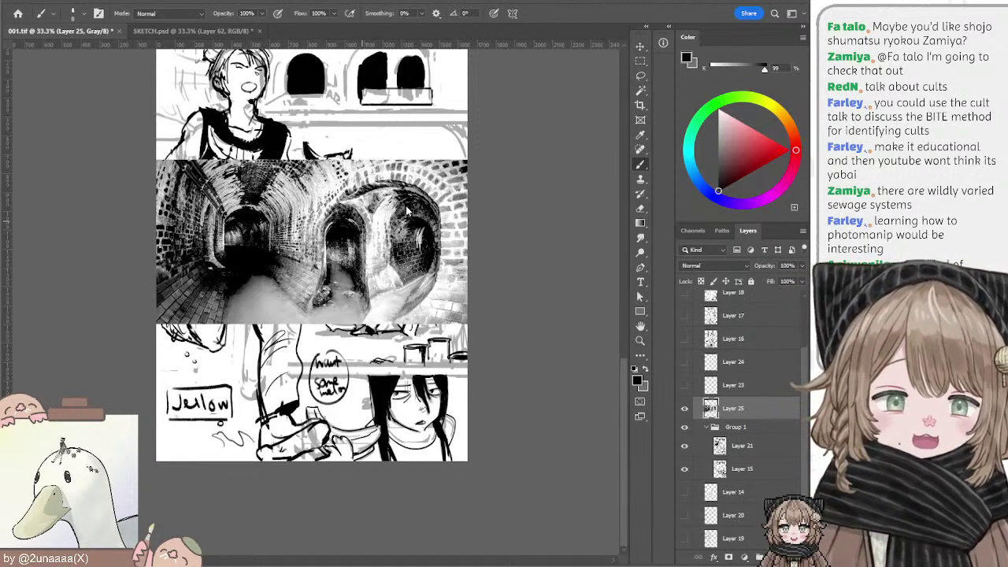
# Step: Toggle the tunnel photo layer's visibility to check the page, look at SKETCH.psd and return to 001.tif
pyautogui.click(729, 389)
pyautogui.click(730, 410)
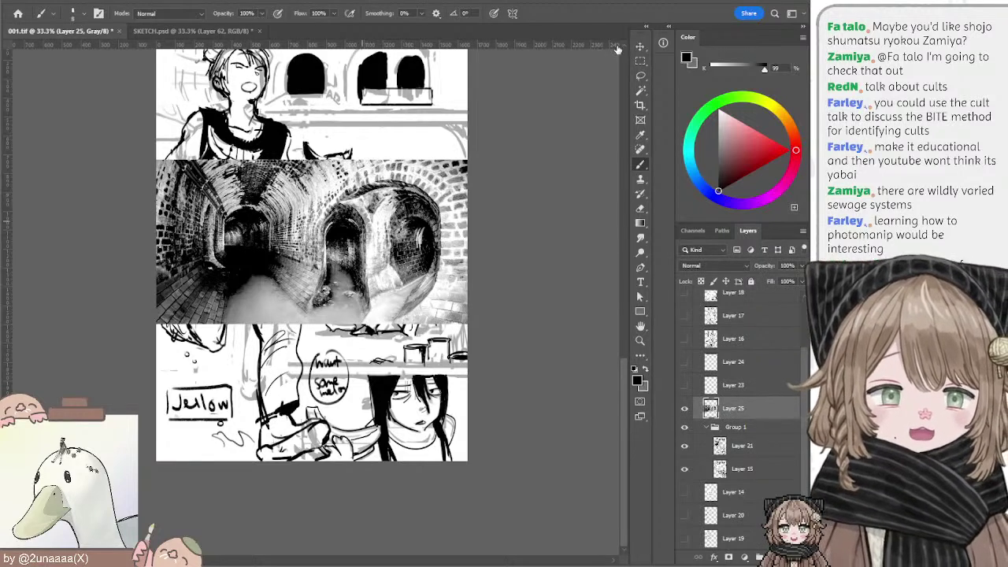
pyautogui.click(641, 46)
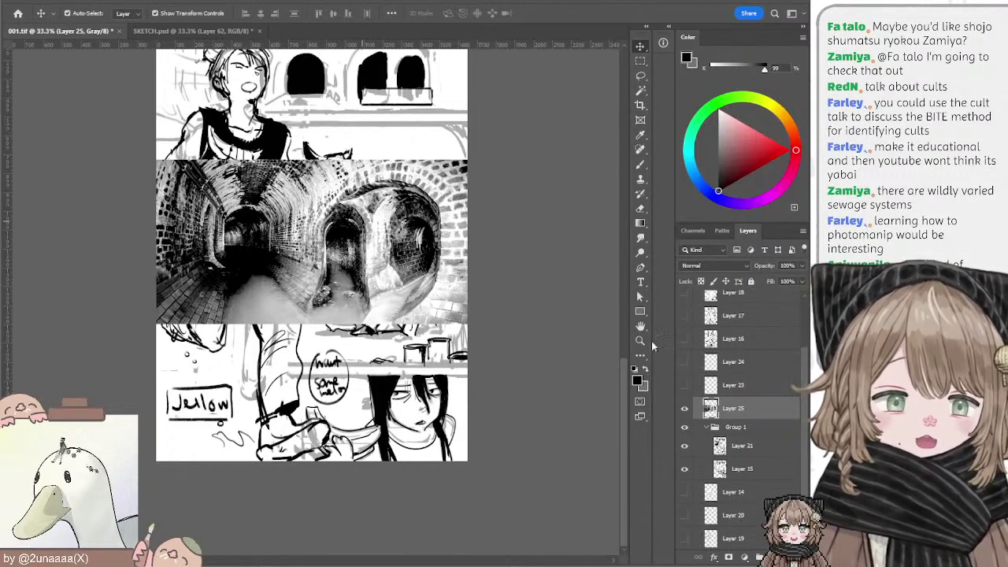
pyautogui.click(686, 410)
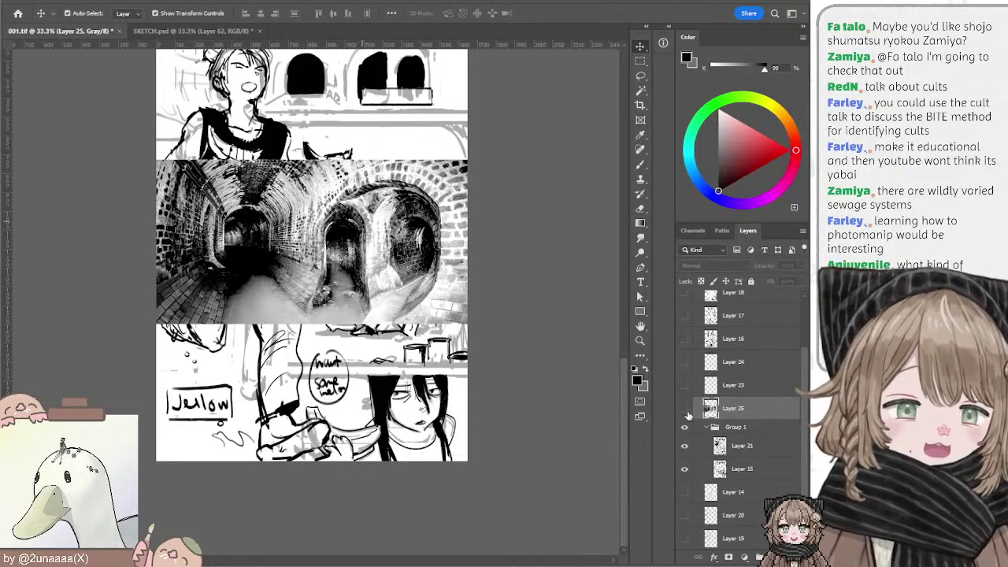
pyautogui.click(686, 410)
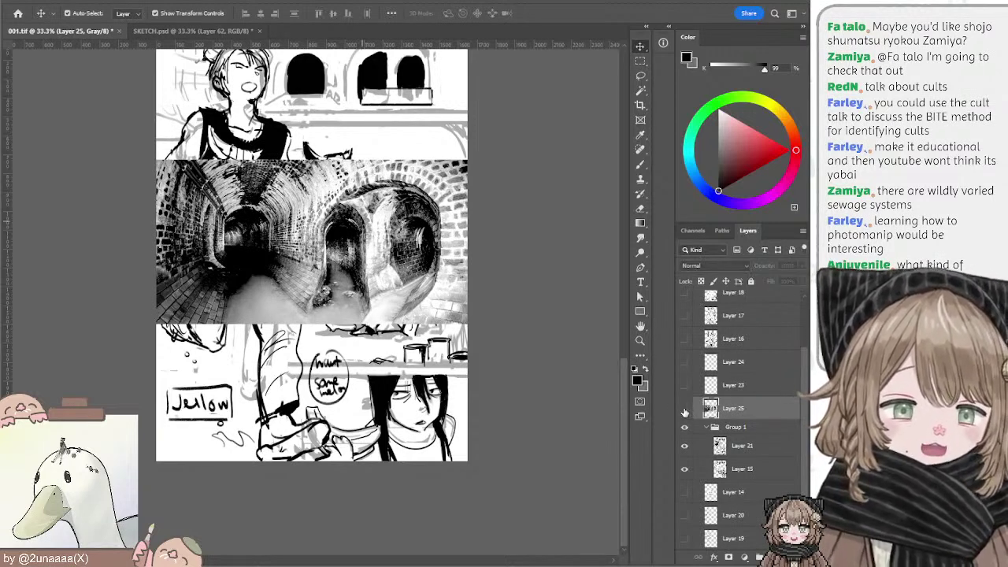
pyautogui.click(686, 409)
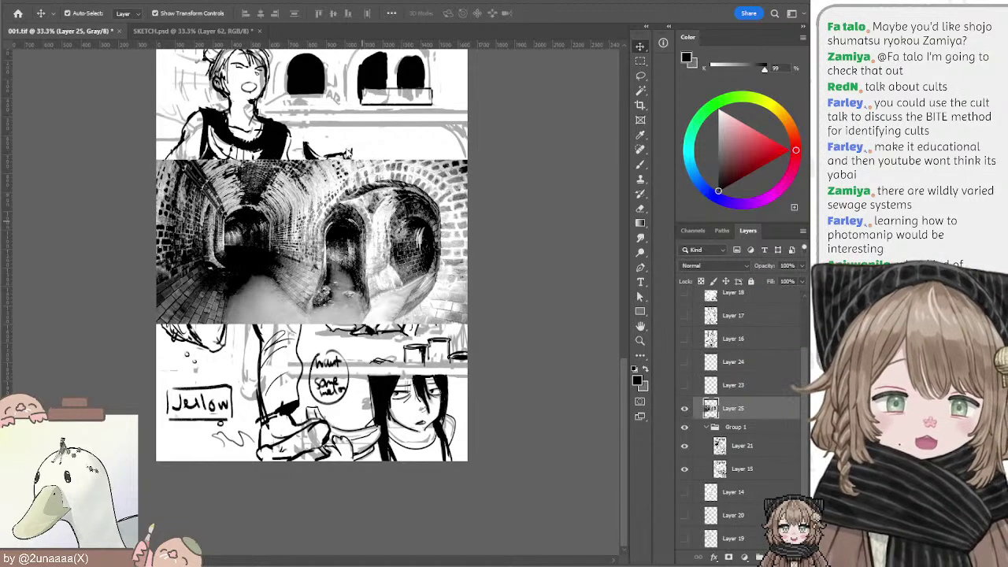
pyautogui.click(169, 31)
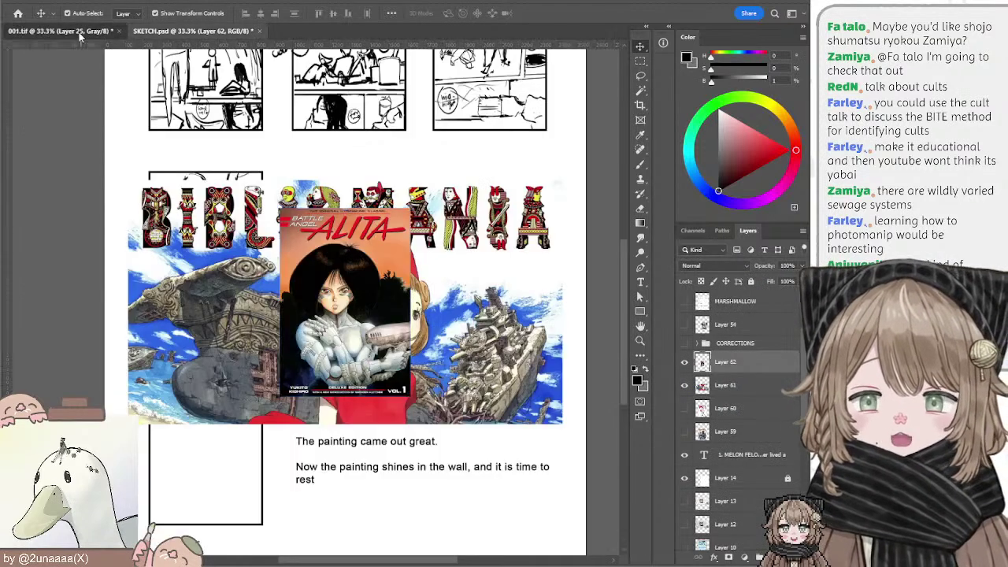
pyautogui.click(82, 33)
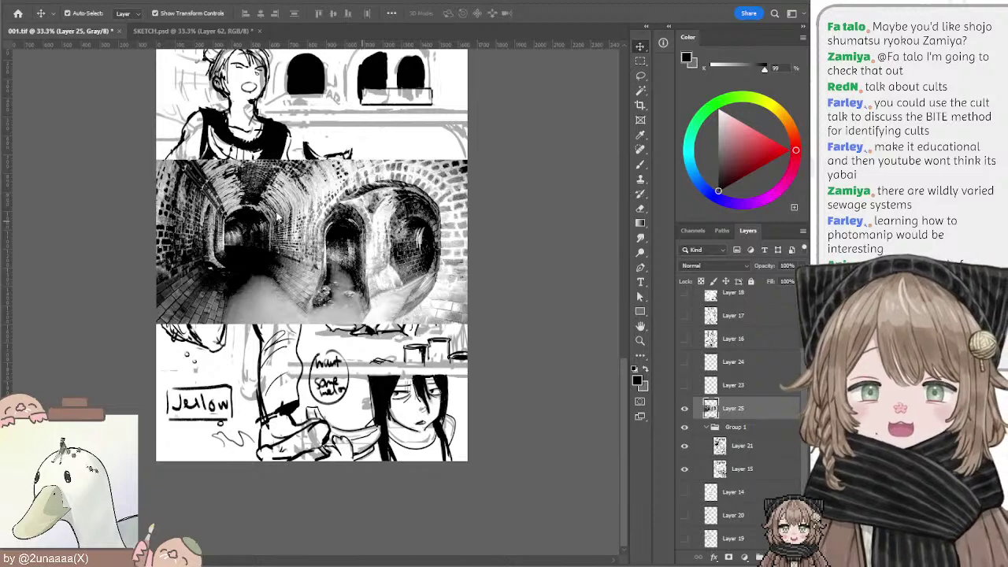
# Step: Delete the tunnel photo layer and make Layer 21 in Group 1 active again
pyautogui.click(641, 65)
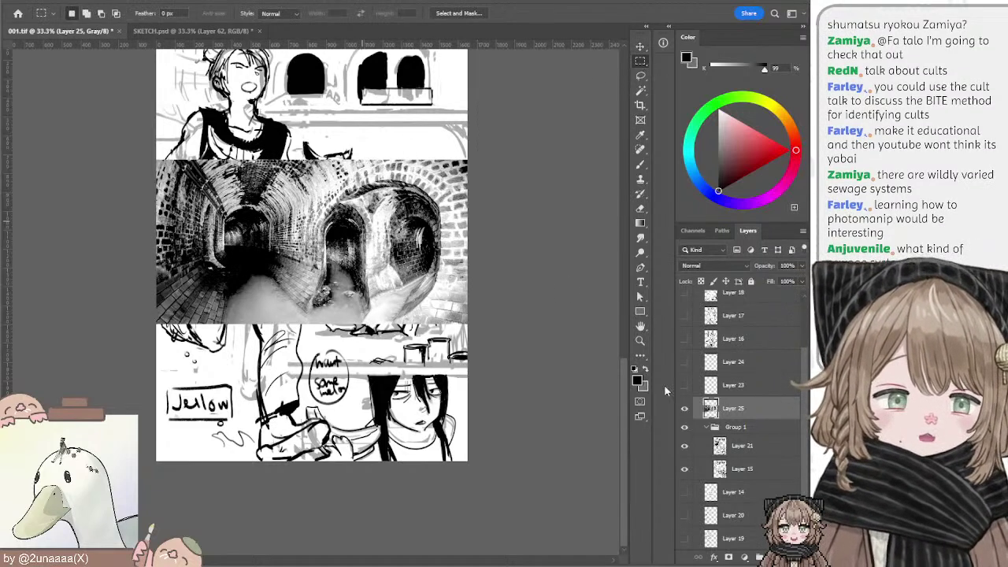
pyautogui.moveTo(718, 412); pyautogui.dragTo(791, 557)
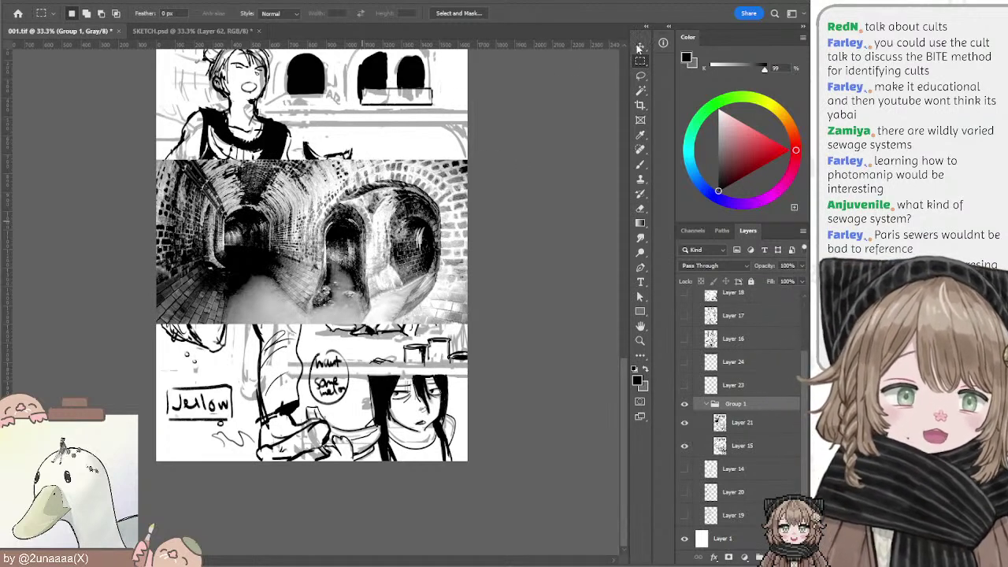
pyautogui.press('v')
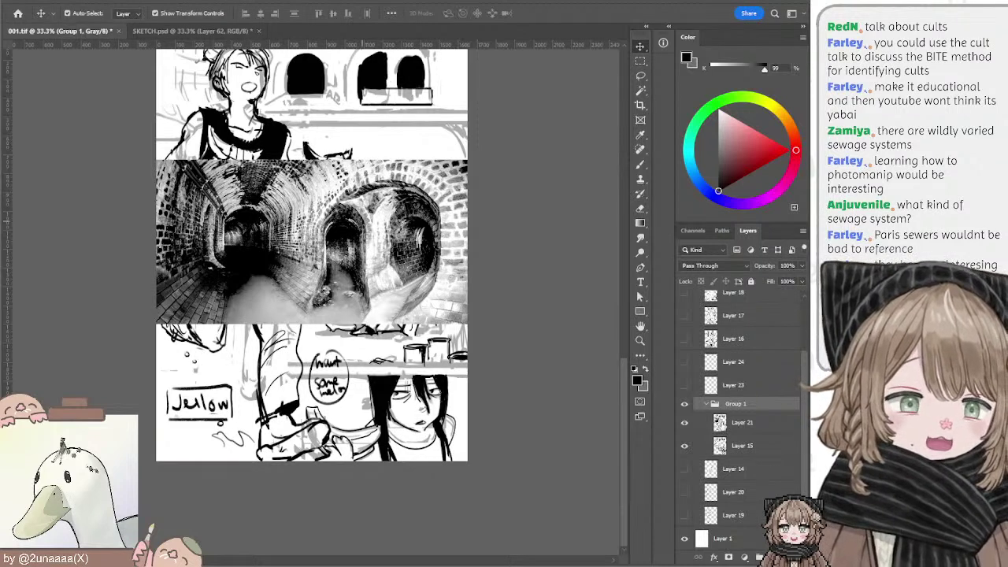
pyautogui.click(720, 423)
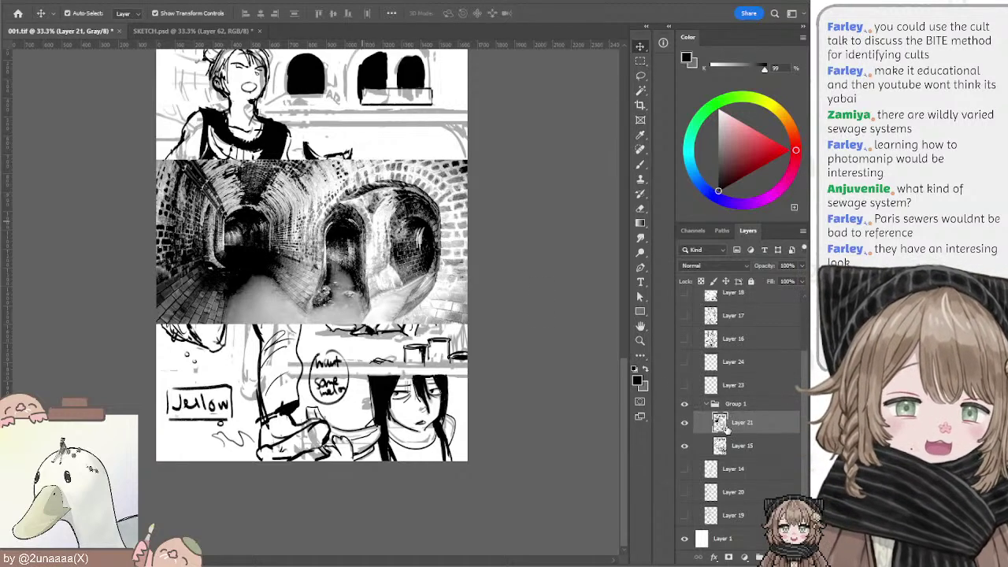
# Step: Switch to SKETCH.psd, paste the yuri manga volume 1 cover and enlarge it to 311.35% over the Battle Angel Alita cover
pyautogui.click(729, 407)
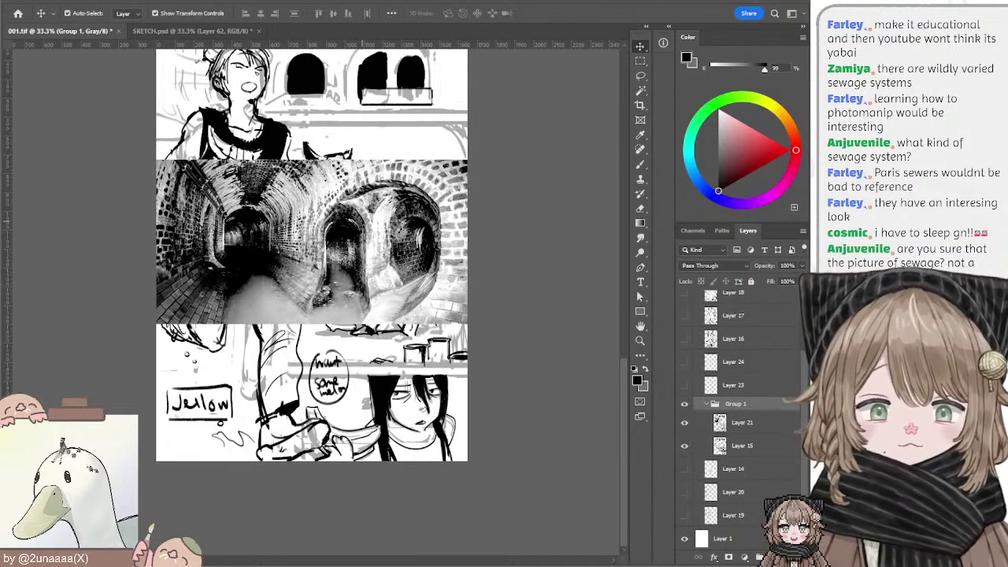
pyautogui.click(182, 30)
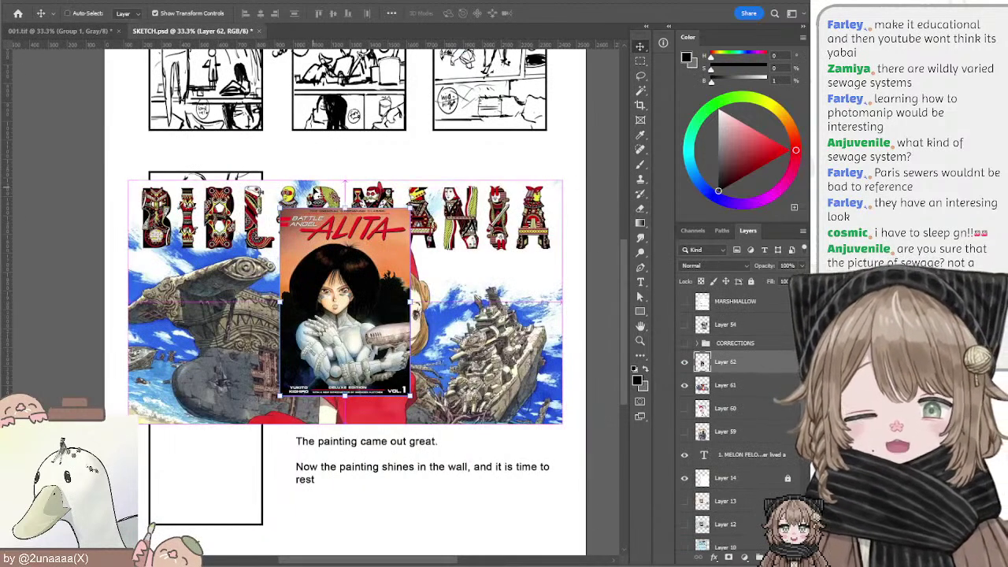
pyautogui.hotkey('ctrl', 'v')
pyautogui.moveTo(367, 275); pyautogui.dragTo(432, 226)
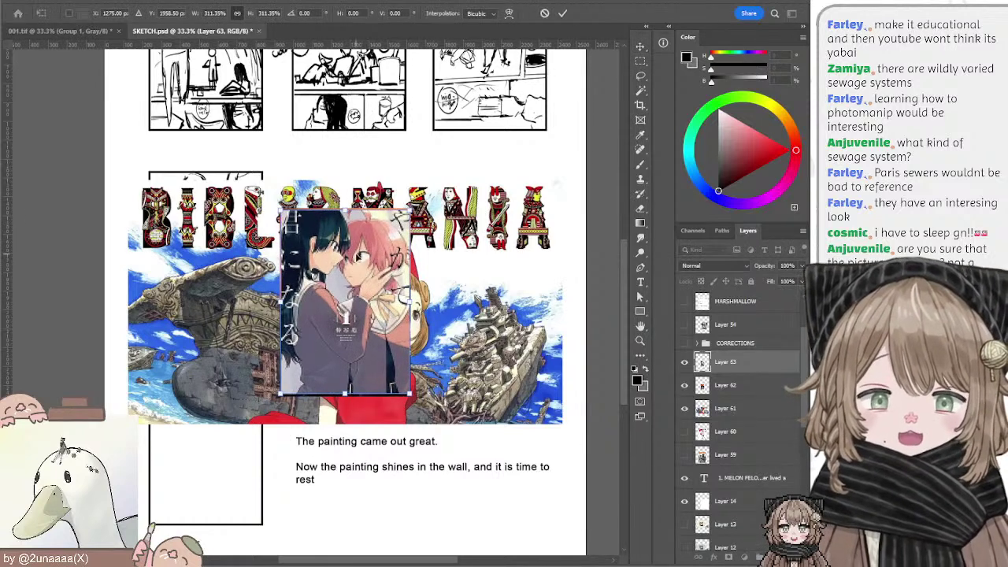
pyautogui.press('Return')
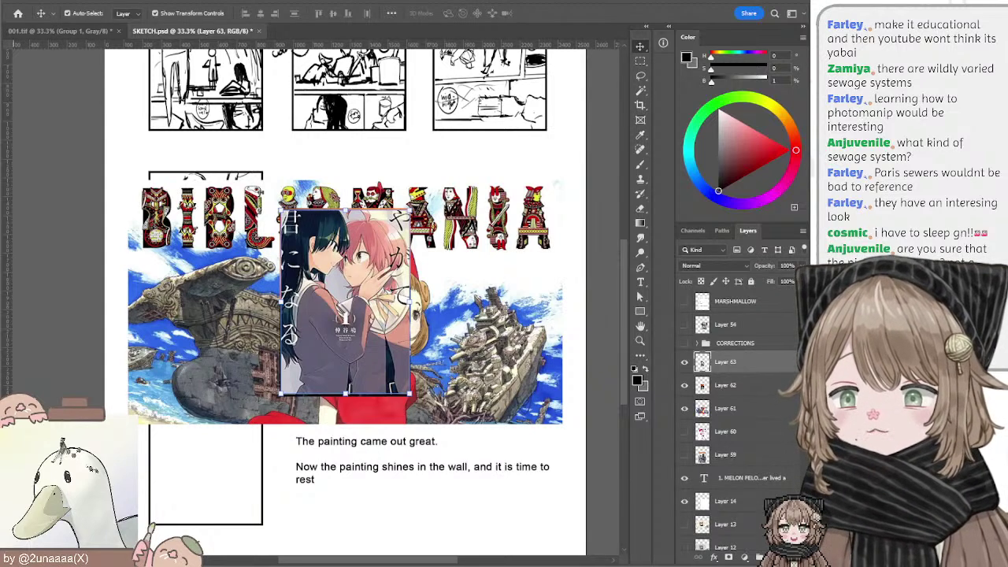
# Step: Return to 001.tif and save the page
pyautogui.click(90, 32)
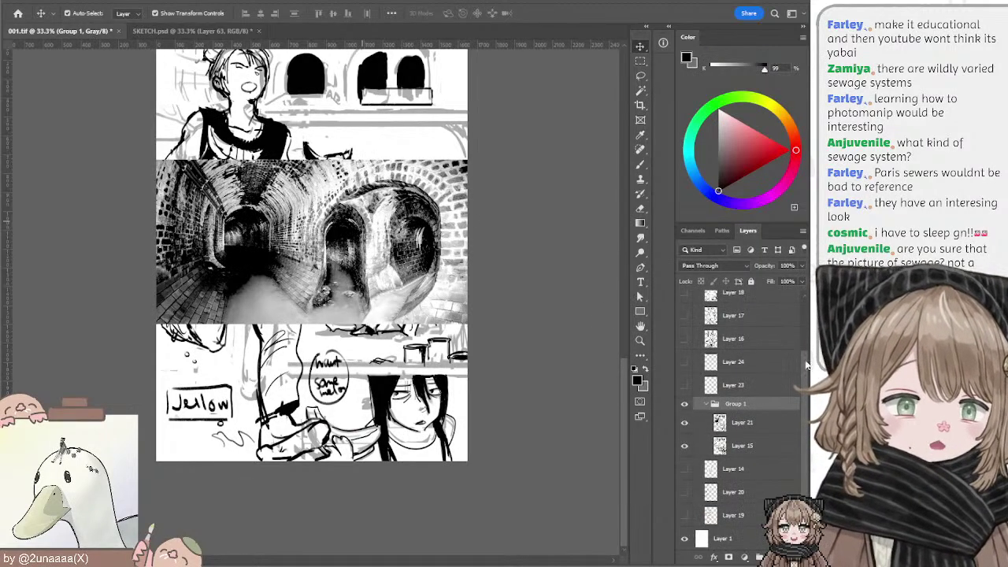
pyautogui.scroll(2, 807, 325)
pyautogui.scroll(1, 807, 307)
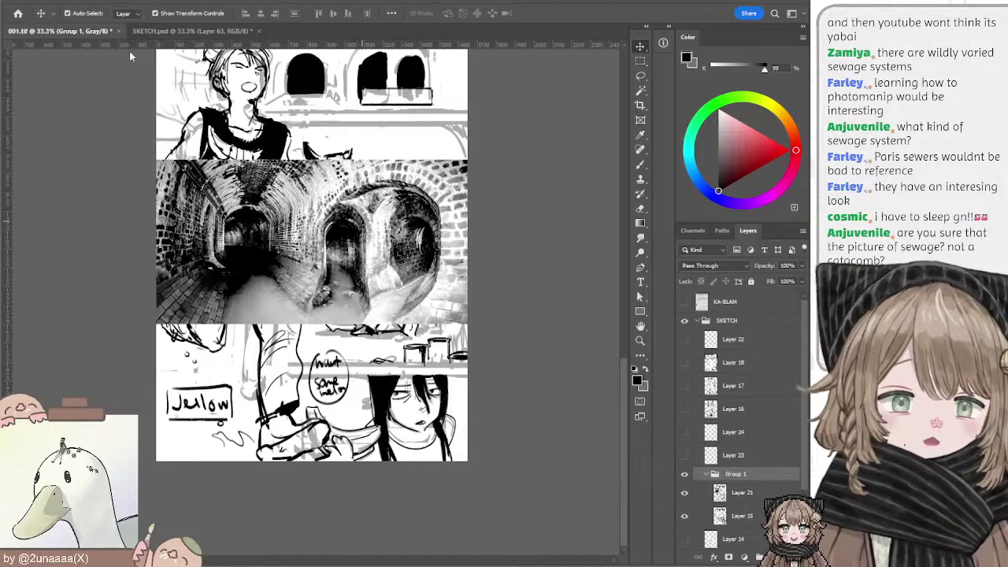
pyautogui.hotkey('ctrl', 's')
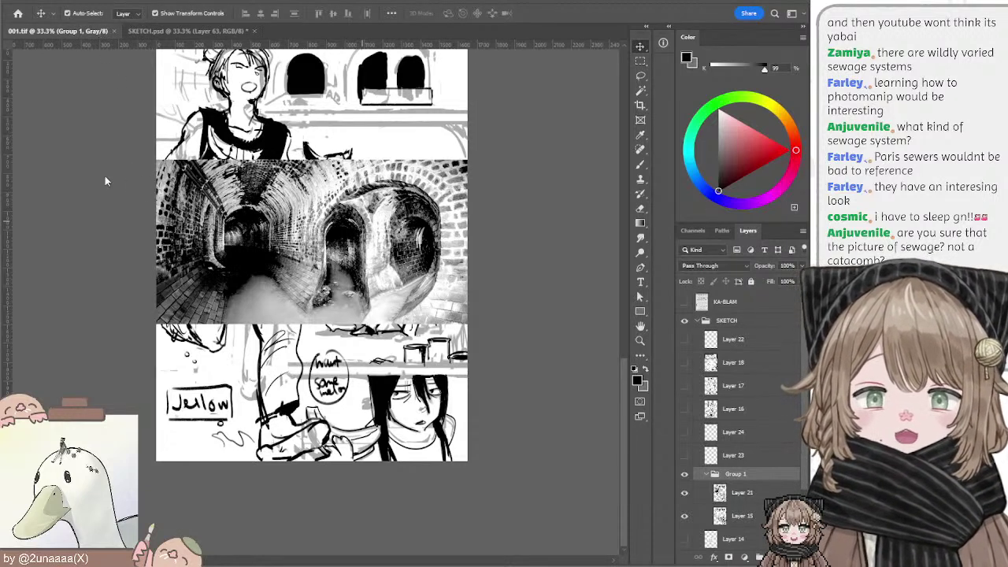
# Step: Close 001.tif, reopen it and place its document ahead of SKETCH.psd
pyautogui.hotkey('ctrl', '+')
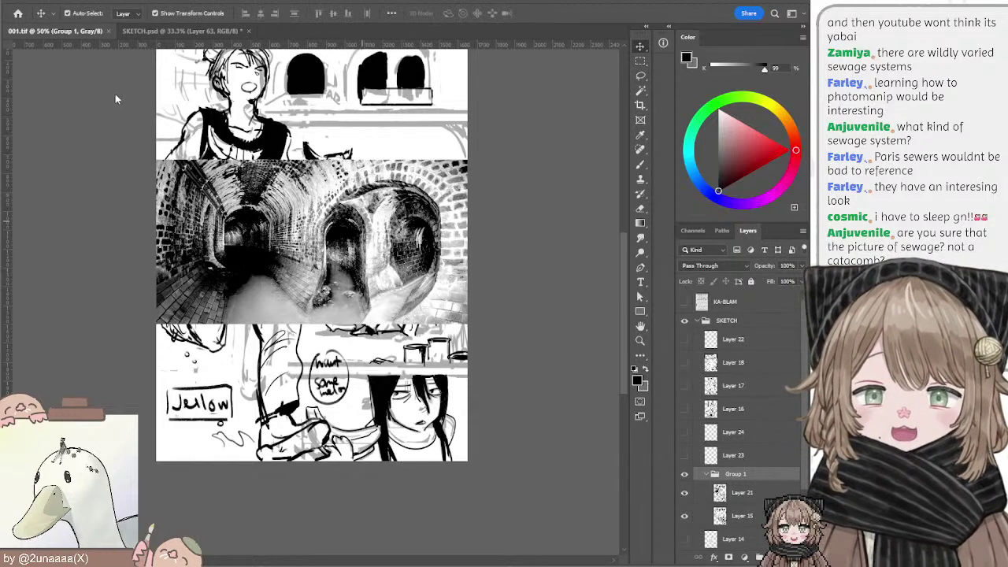
pyautogui.press('l')
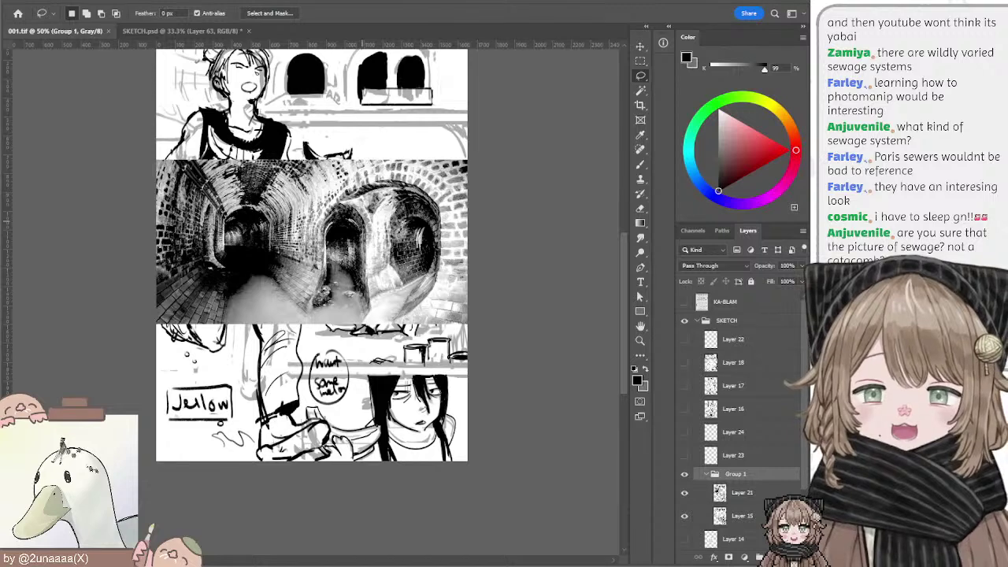
pyautogui.hotkey('ctrl', '-')
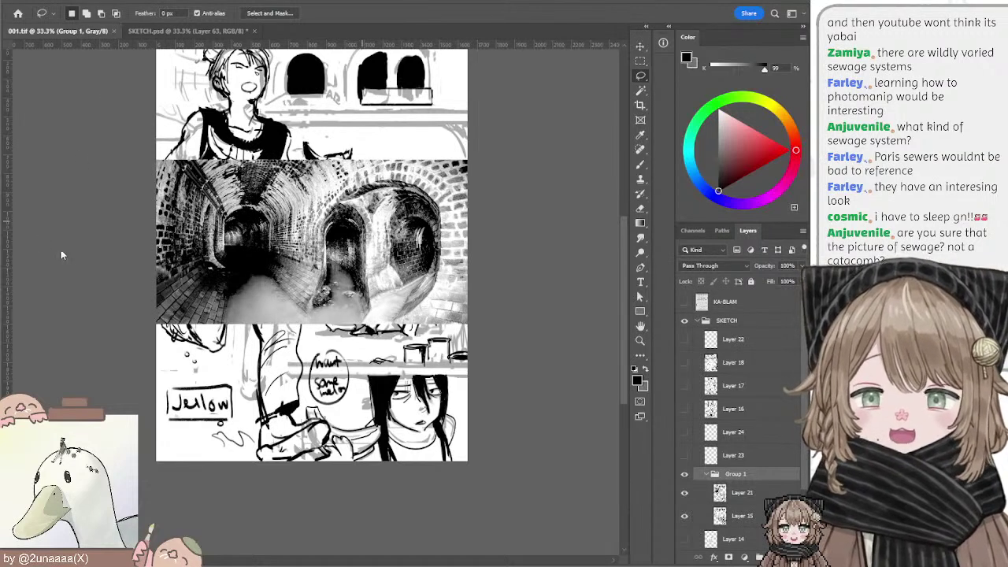
pyautogui.click(158, 31)
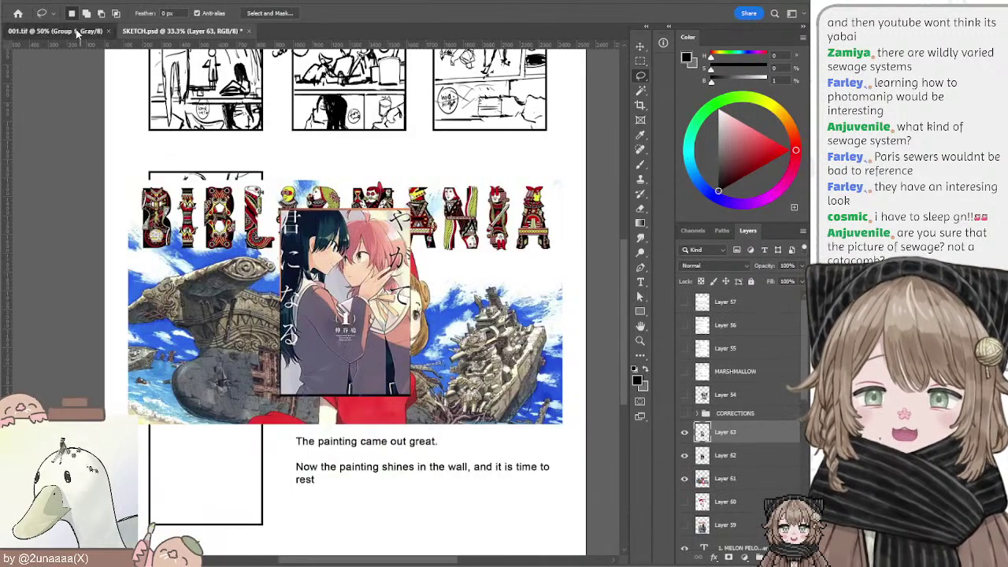
pyautogui.click(102, 31)
pyautogui.click(109, 32)
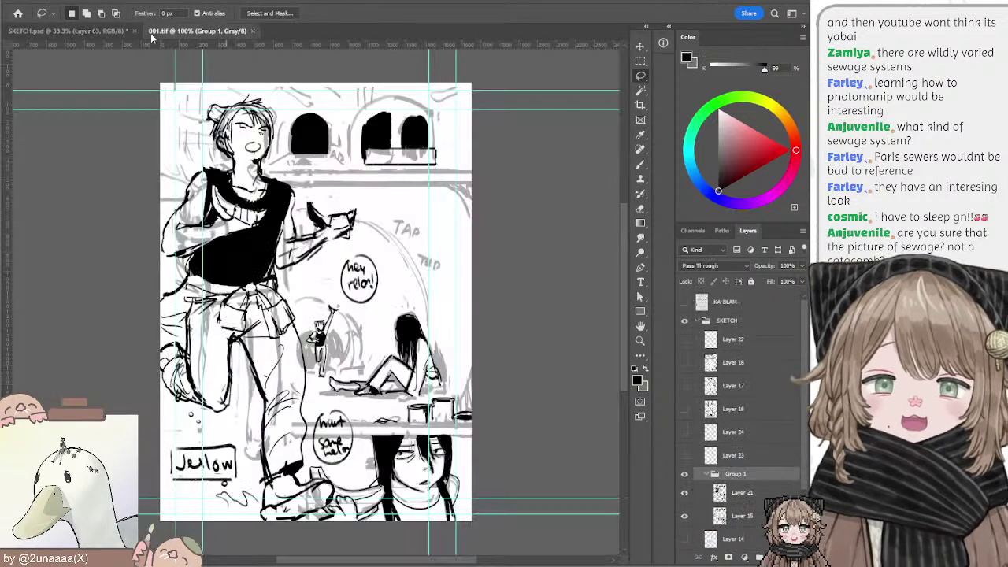
pyautogui.moveTo(158, 32); pyautogui.dragTo(16, 27)
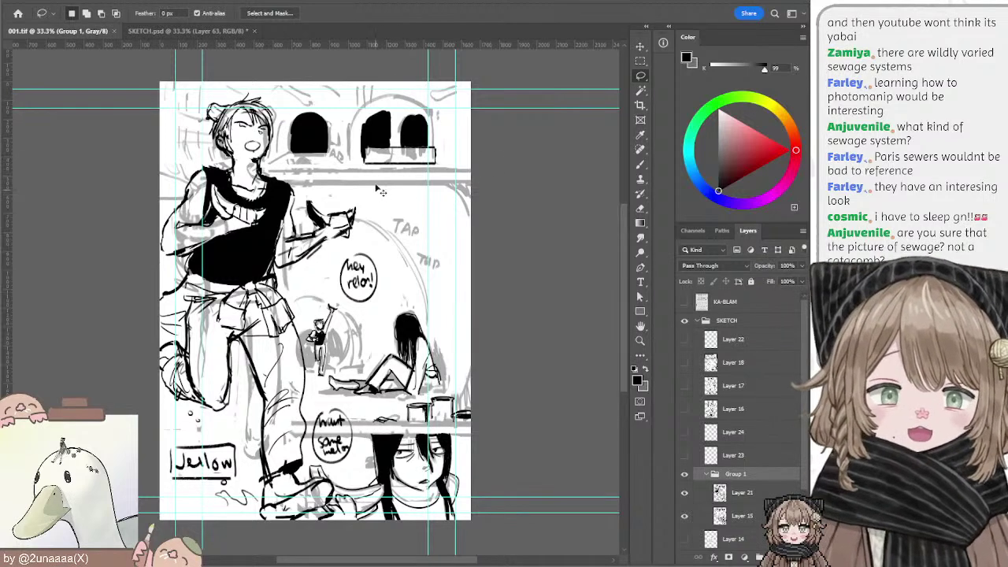
# Step: Paste the brick tunnel photo above Layer 21 and enlarge it to 478.73% across the middle of the page
pyautogui.hotkey('ctrl', 'v')
pyautogui.click(640, 46)
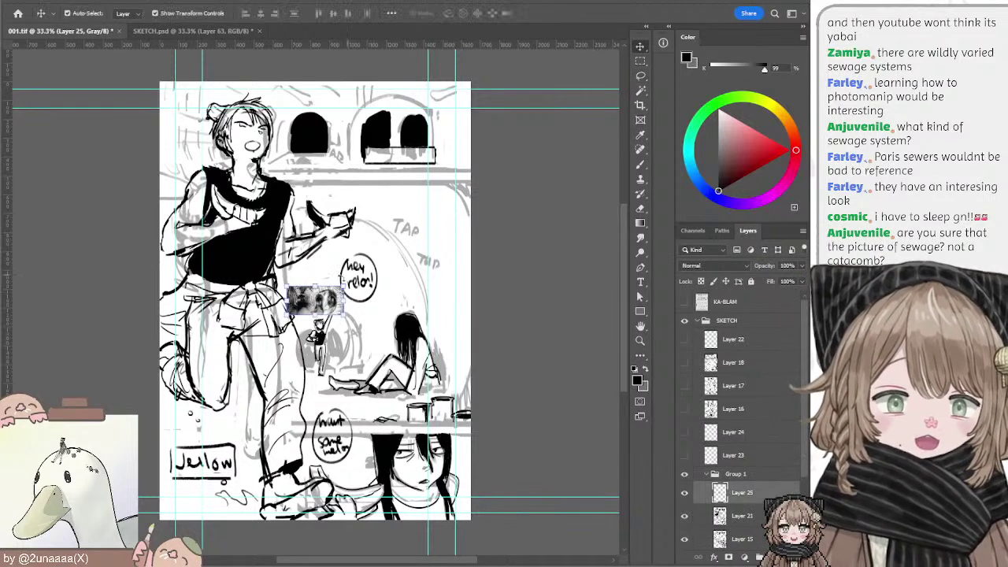
pyautogui.moveTo(344, 287); pyautogui.dragTo(452, 229)
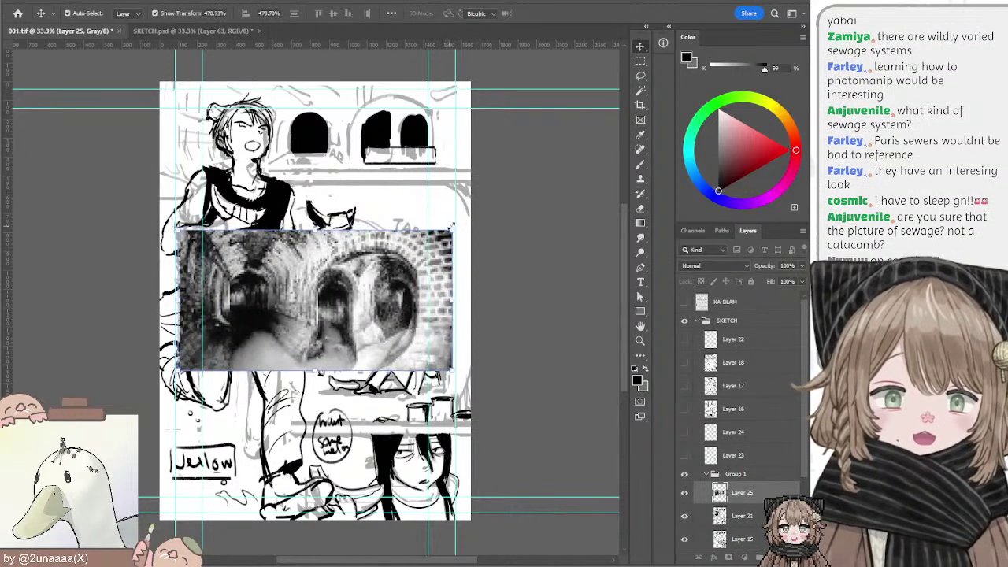
pyautogui.press('Return')
# Step: Reduce the tunnel photo to pure black and white and add two empty layers above it in Group 1
pyautogui.press('i')
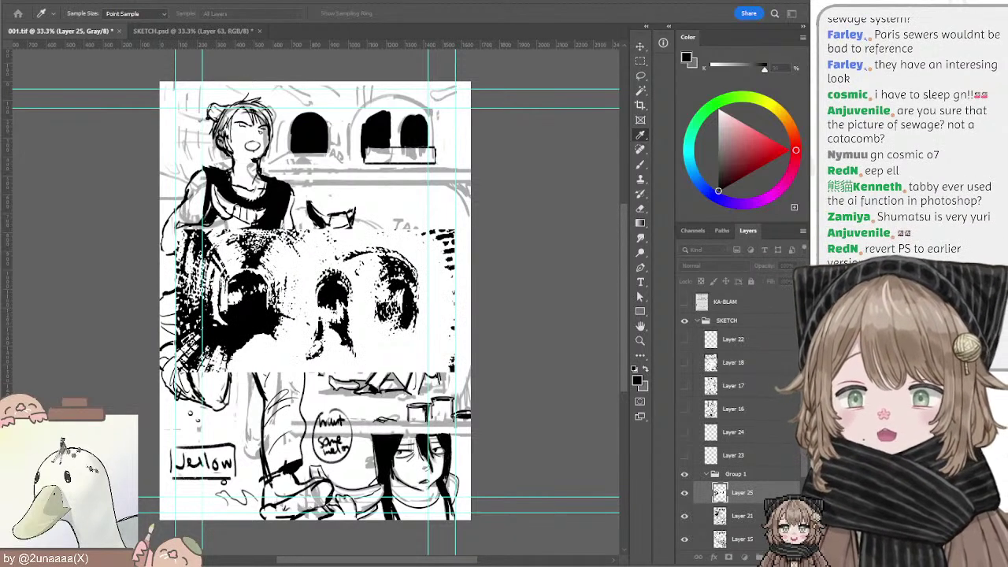
pyautogui.press('Return')
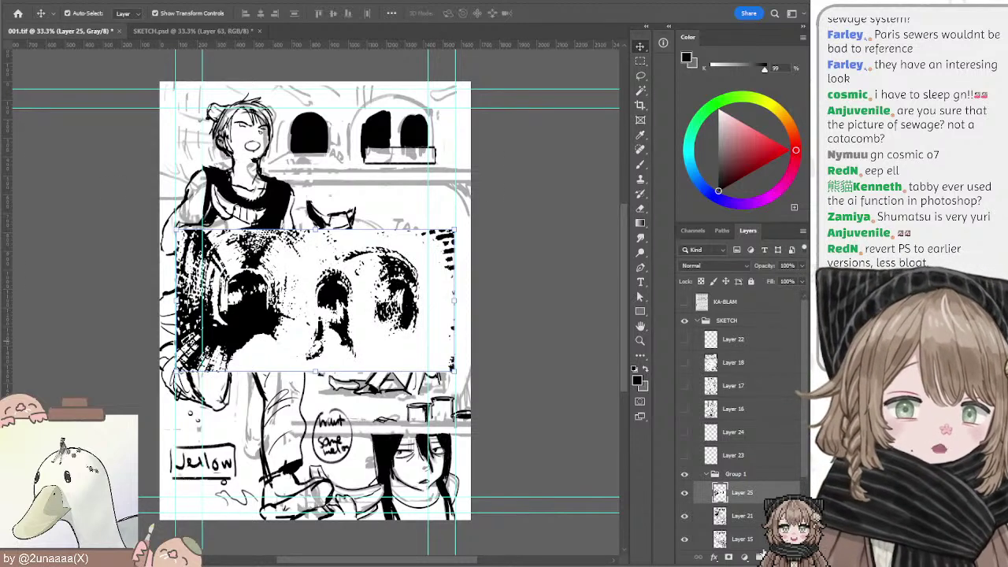
pyautogui.click(774, 557)
pyautogui.press('b')
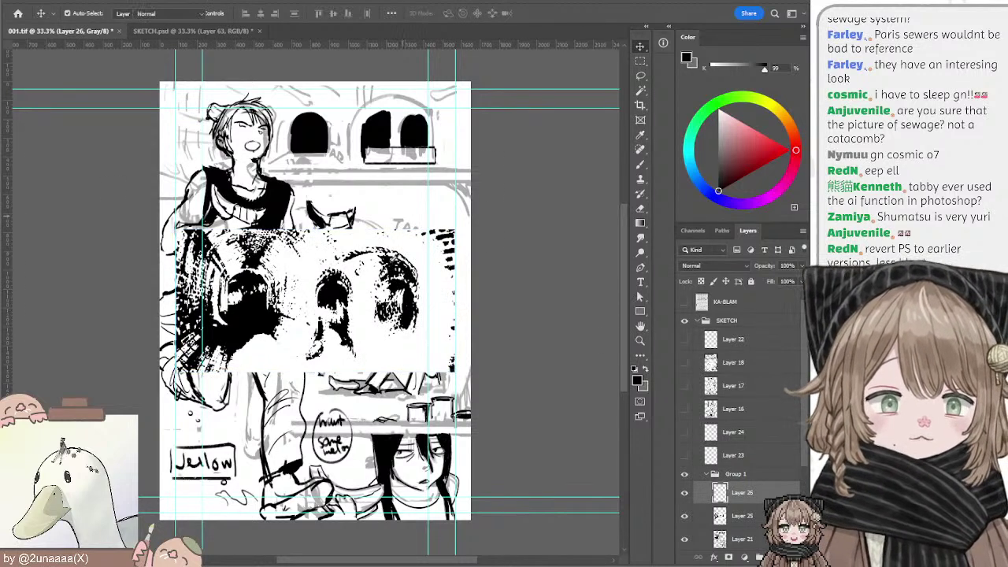
pyautogui.press('b')
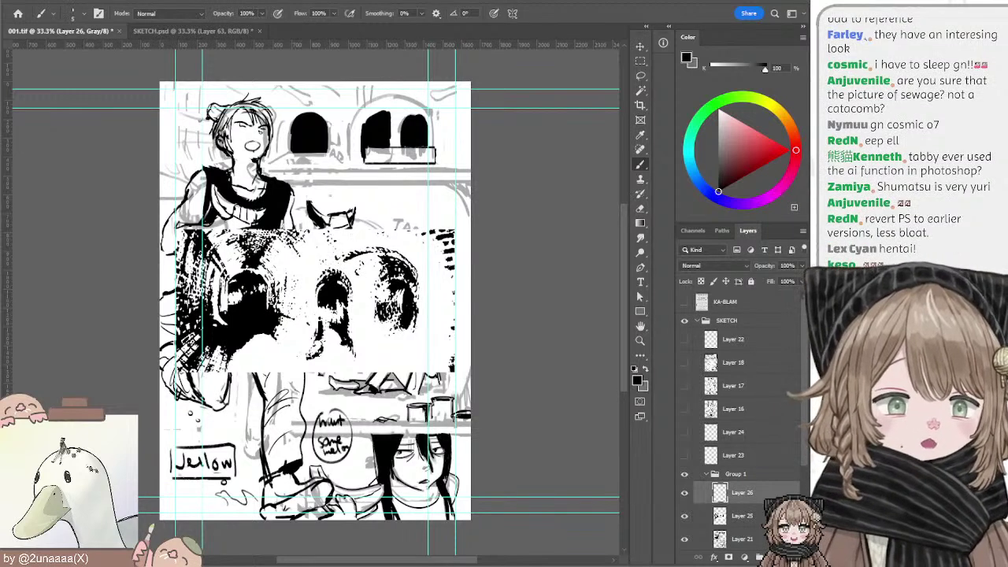
pyautogui.hotkey('ctrl', 'shift', 'alt', 'n')
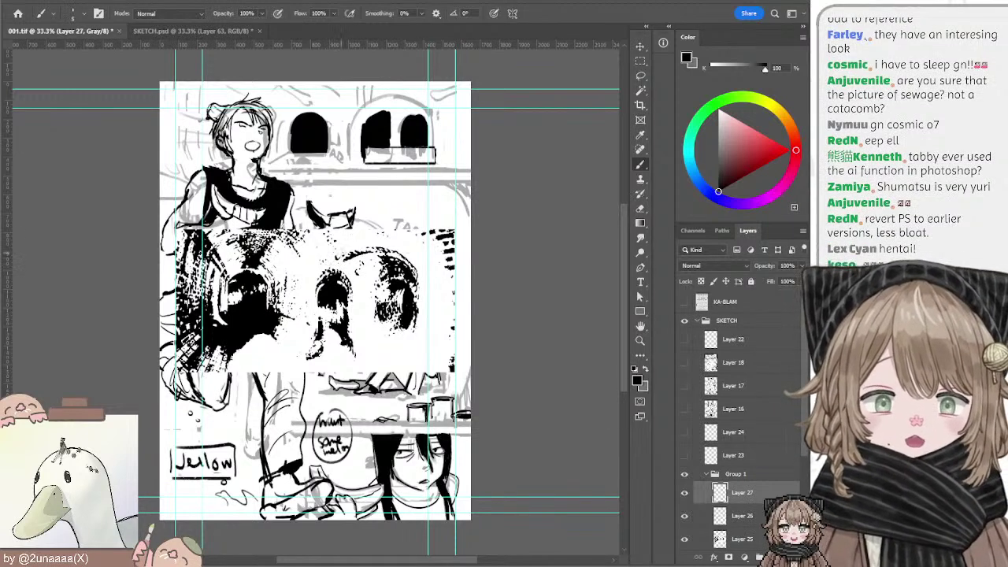
# Step: Ink the outline of the large right-hand tunnel arch and the floor edge beside it in black on Layer 27
pyautogui.moveTo(343, 254)
pyautogui.mouseDown()
pyautogui.moveTo(320, 274)
pyautogui.moveTo(351, 251)
pyautogui.mouseUp()
pyautogui.hotkey('ctrl', 'z')
pyautogui.press(']')
pyautogui.press(']')
pyautogui.press('[')
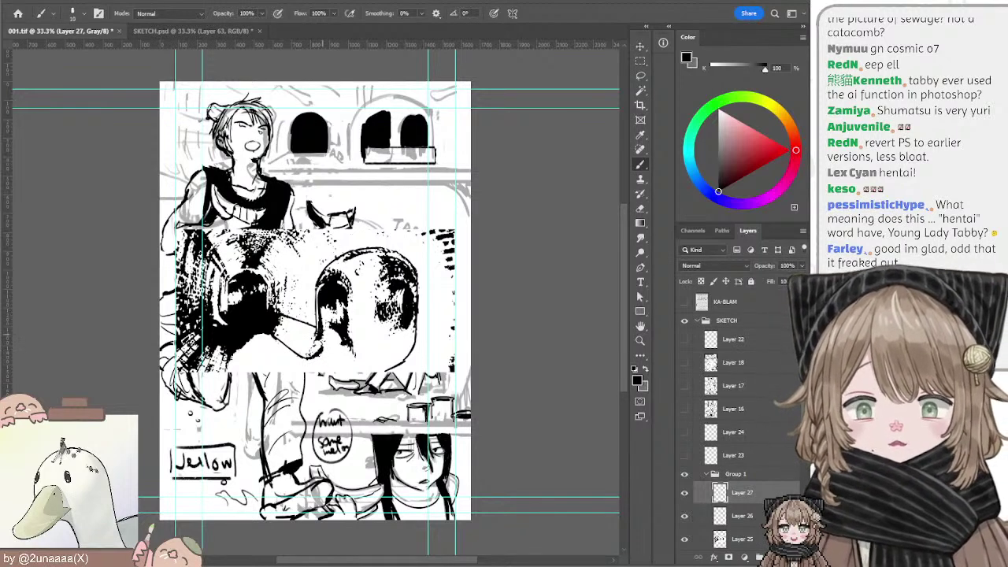
pyautogui.press(']')
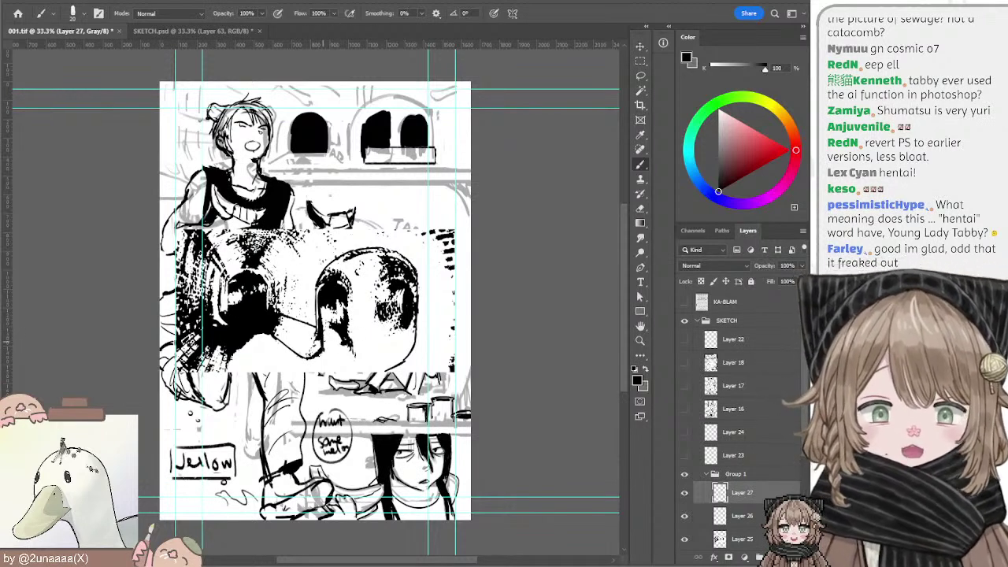
pyautogui.press('e')
pyautogui.keyDown('ctrl'); pyautogui.click(322, 362); pyautogui.keyUp('ctrl')
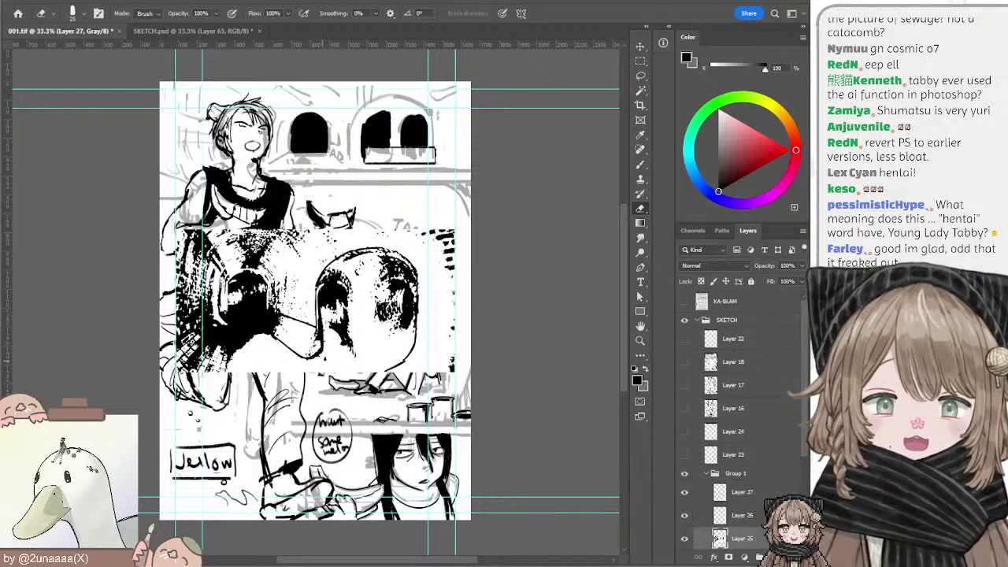
pyautogui.press('b')
pyautogui.press('x')
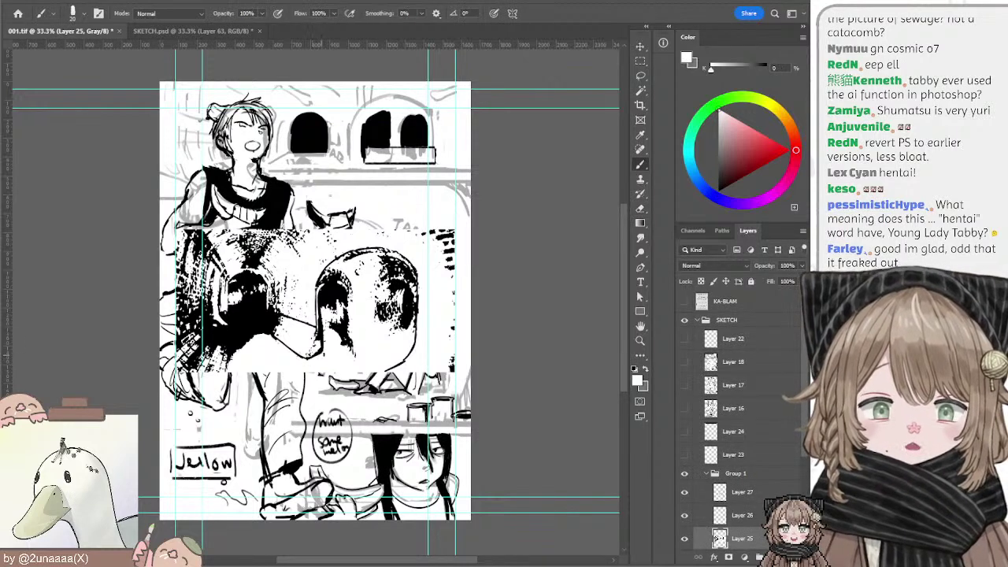
pyautogui.hotkey('alt', ']')
pyautogui.hotkey('alt', ']')
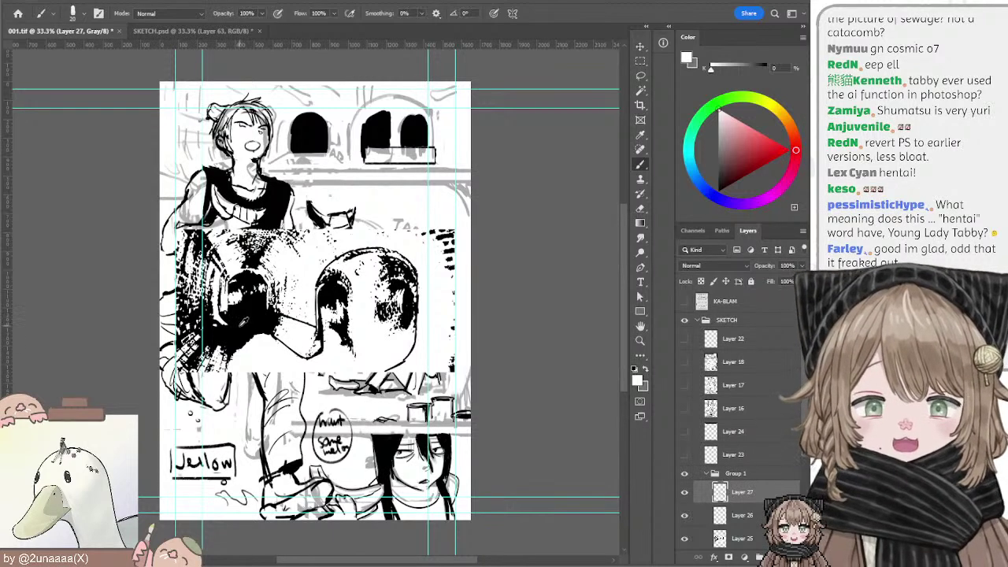
pyautogui.press('x')
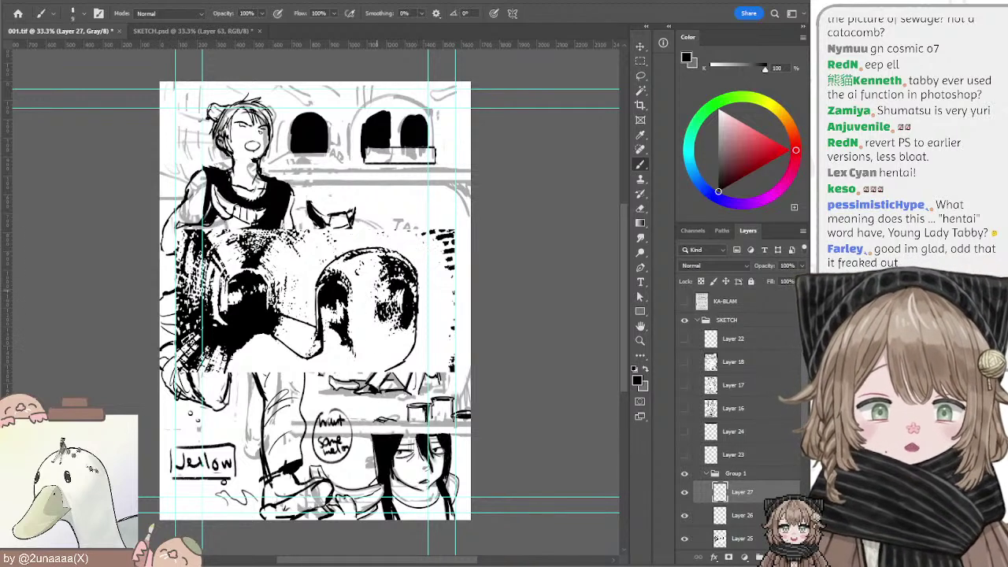
# Step: Ink the vertical corner line separating the two right-hand tunnel openings with a thicker black brush
pyautogui.moveTo(378, 284); pyautogui.dragTo(375, 331)
pyautogui.hotkey('ctrl', 'z')
pyautogui.press(']')
pyautogui.press(']')
pyautogui.moveTo(386, 269); pyautogui.dragTo(377, 302)
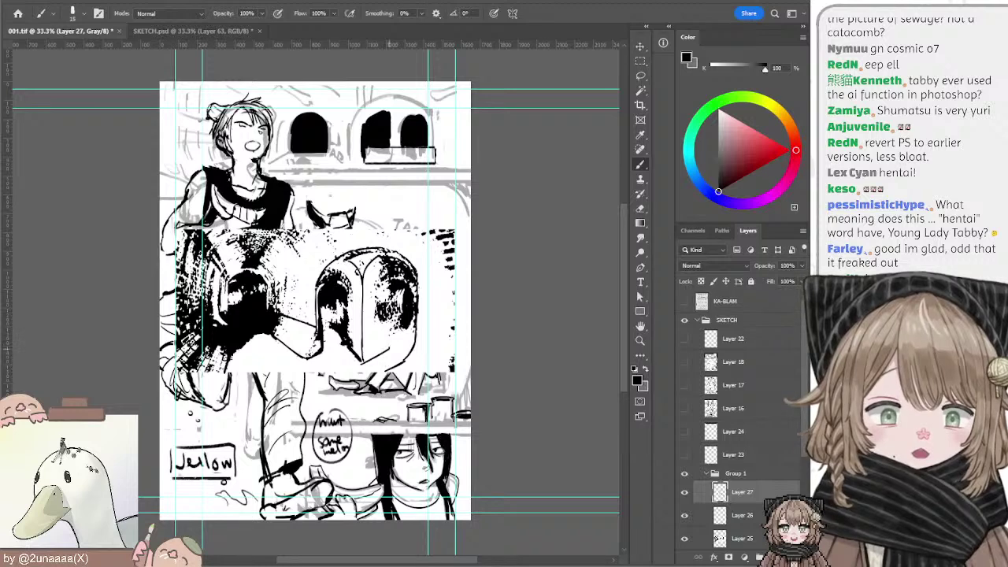
# Step: Darken the shadow inside the rightmost tunnel opening with a larger black brush
pyautogui.press(']')
pyautogui.press(']')
pyautogui.press(']')
pyautogui.press(']')
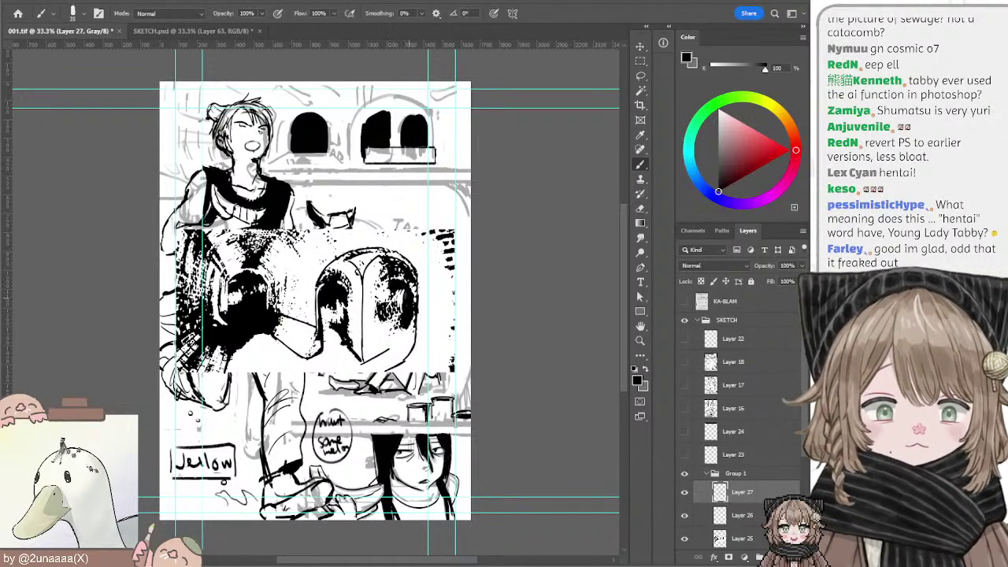
pyautogui.moveTo(401, 290); pyautogui.dragTo(408, 300)
pyautogui.press('[')
pyautogui.press('[')
pyautogui.press('[')
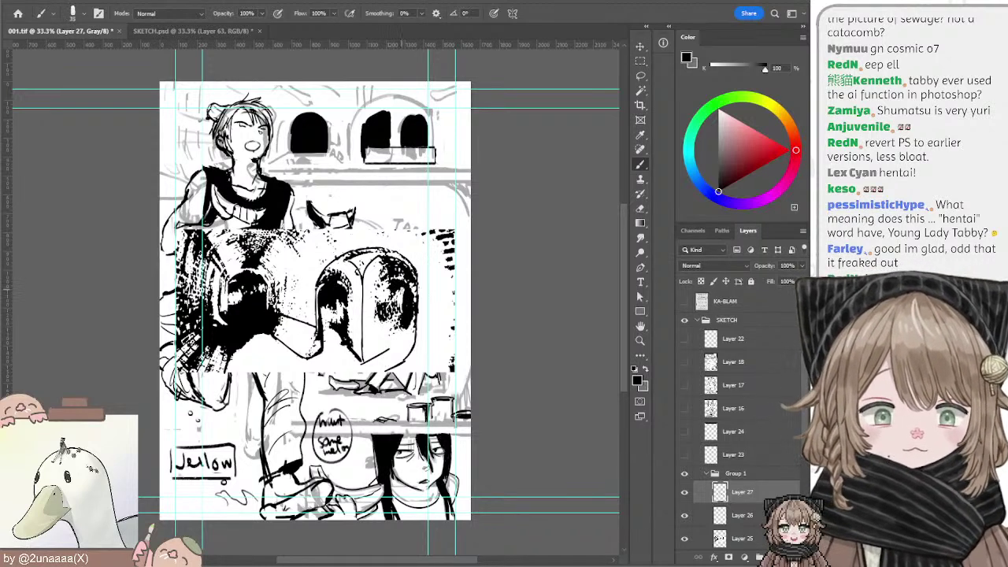
pyautogui.press('[')
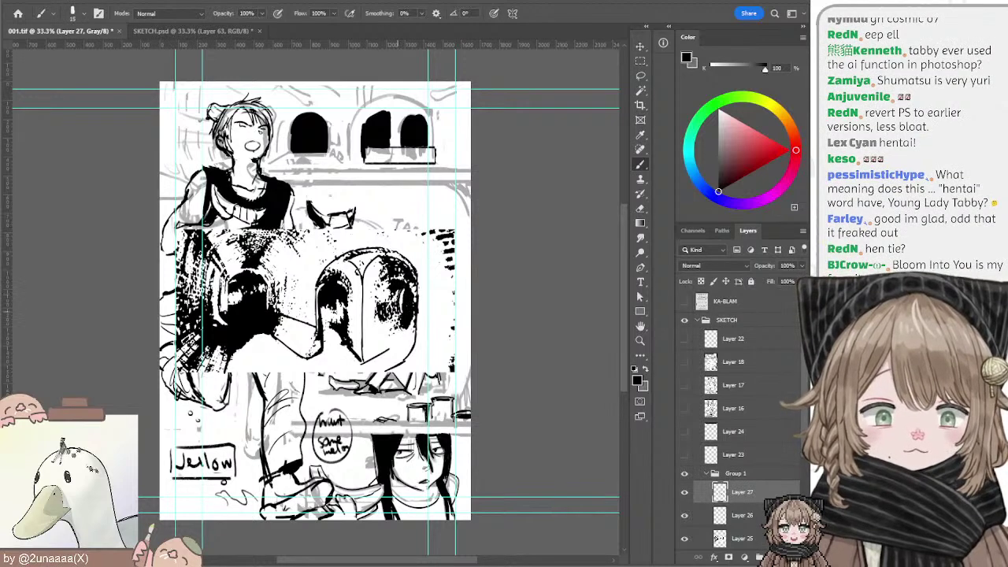
# Step: Ink a second line inside the lower right edge of the large arch with a 10 px brush
pyautogui.press(']')
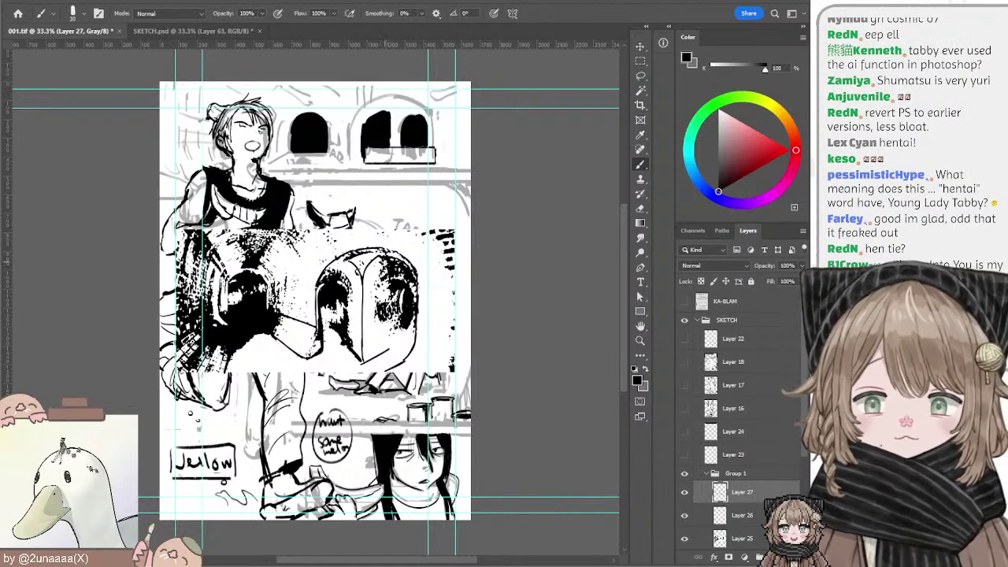
pyautogui.press('[')
pyautogui.press('[')
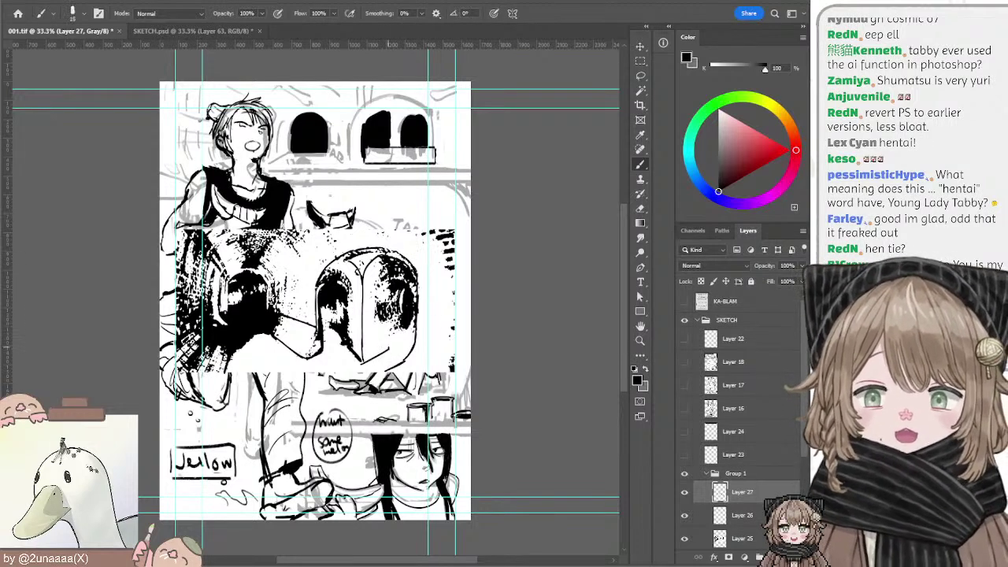
pyautogui.press('[')
pyautogui.moveTo(386, 350); pyautogui.dragTo(401, 342)
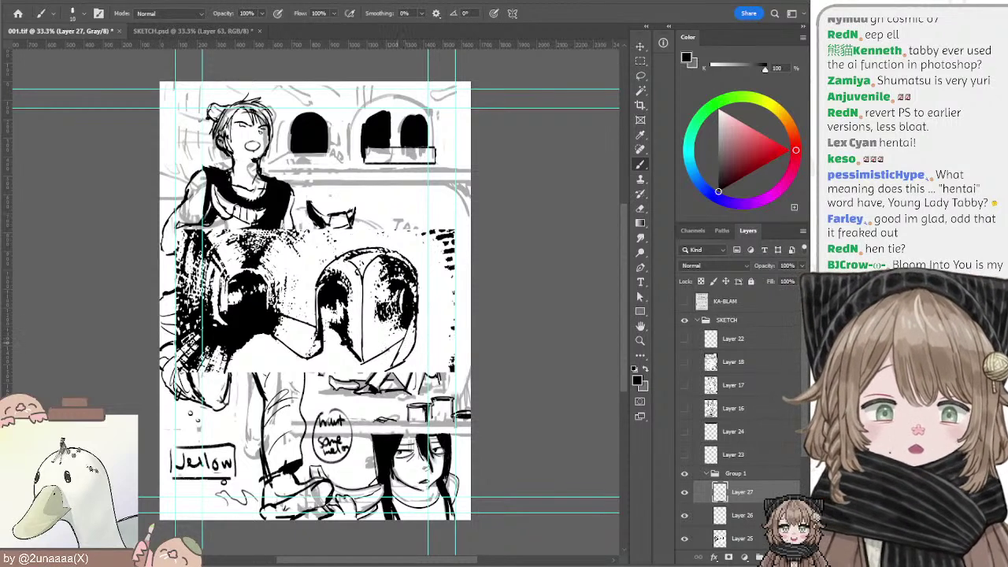
# Step: Thicken the left edge of the rightmost tunnel opening with a larger black brush
pyautogui.press(']')
pyautogui.press(']')
pyautogui.press(']')
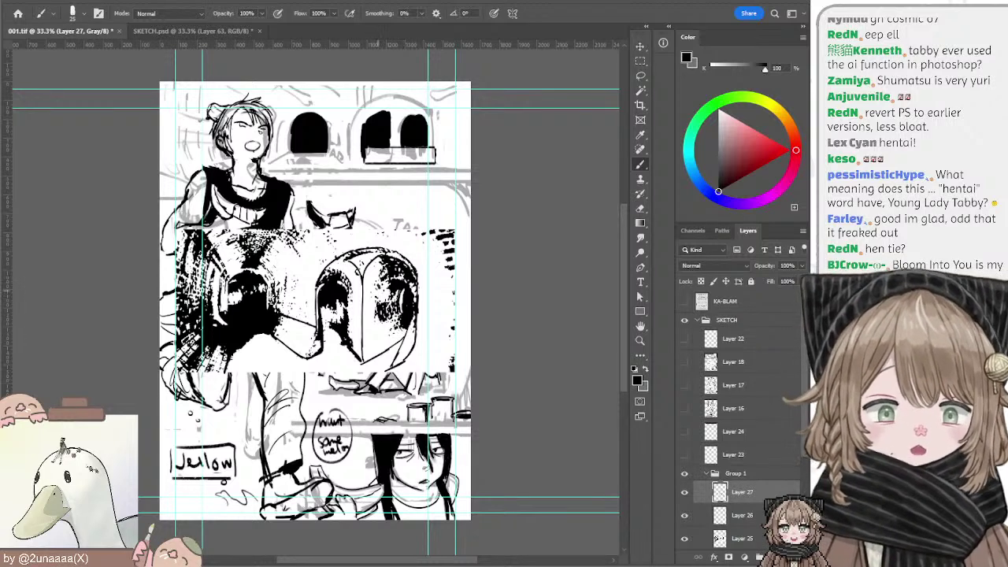
pyautogui.moveTo(380, 288)
pyautogui.mouseDown()
pyautogui.moveTo(378, 319)
pyautogui.moveTo(383, 285)
pyautogui.mouseUp()
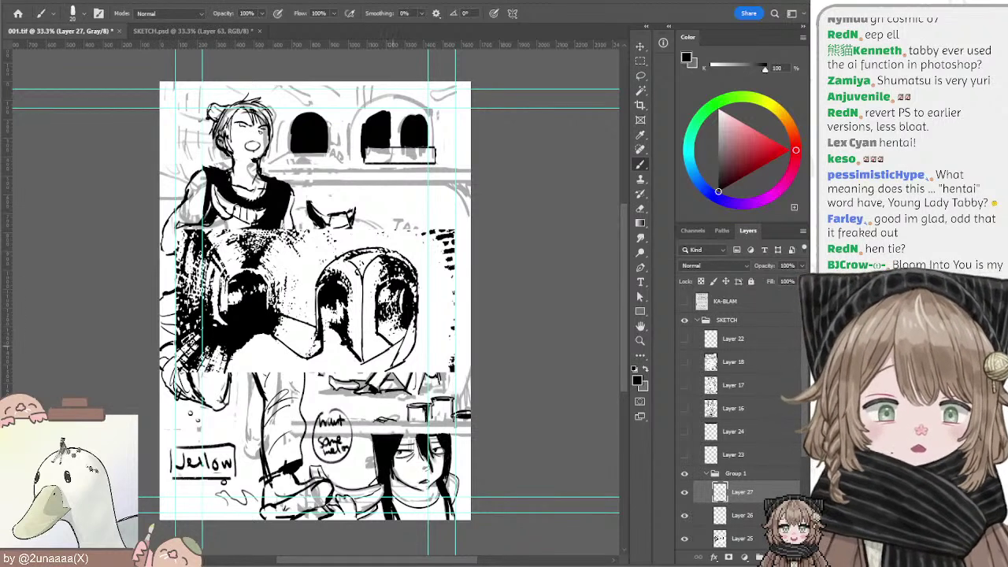
# Step: Touch up the ink around the two right-hand tunnel openings, varying the black brush size up to 25 px
pyautogui.press('[')
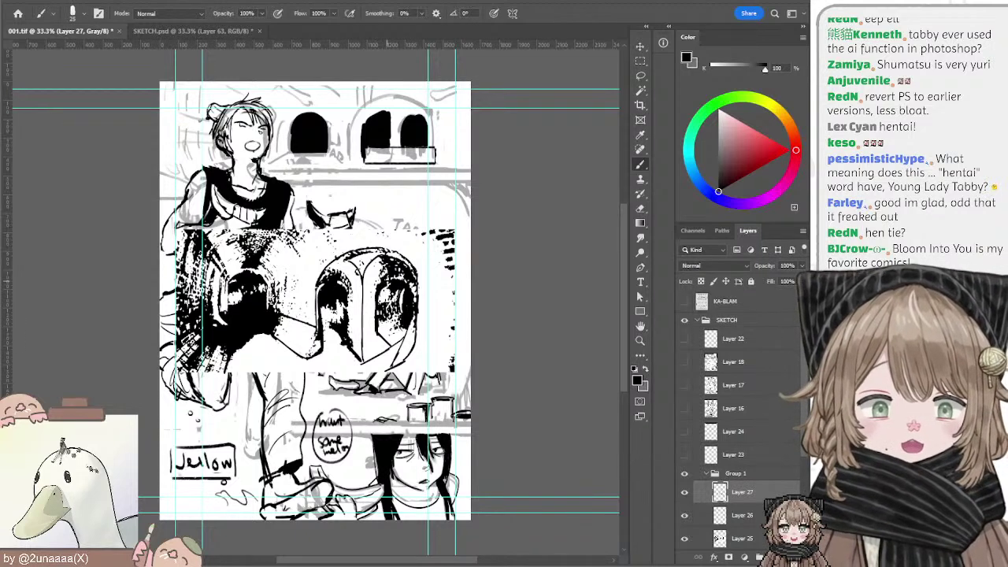
pyautogui.press('[')
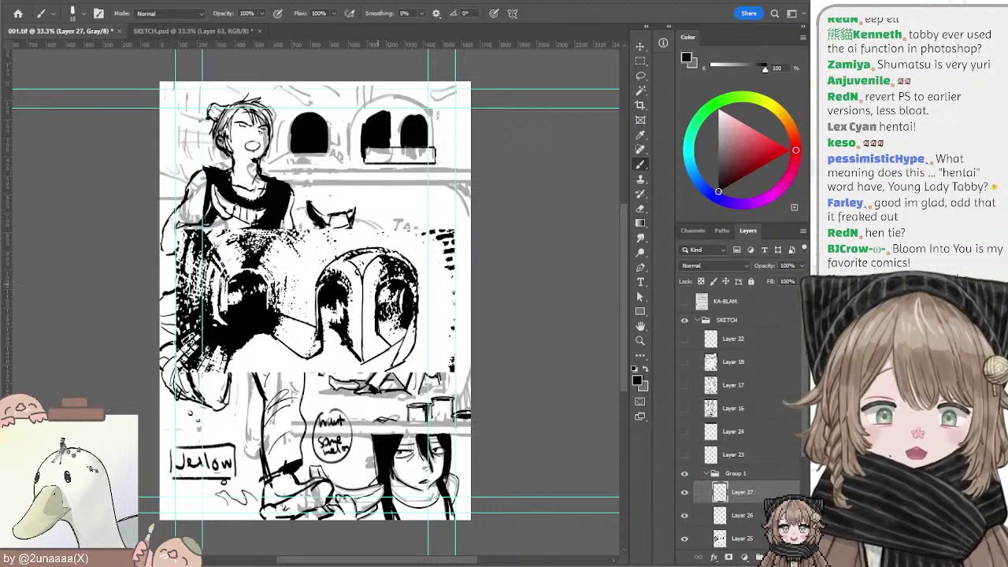
pyautogui.press(']')
pyautogui.press('[')
pyautogui.press('[')
pyautogui.press('[')
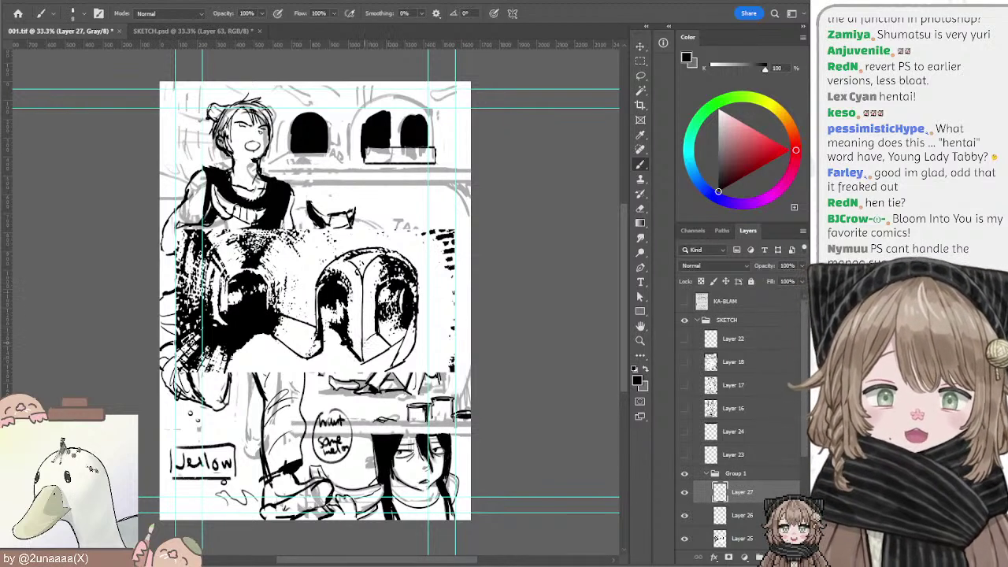
pyautogui.press(']')
pyautogui.press(']')
pyautogui.press(']')
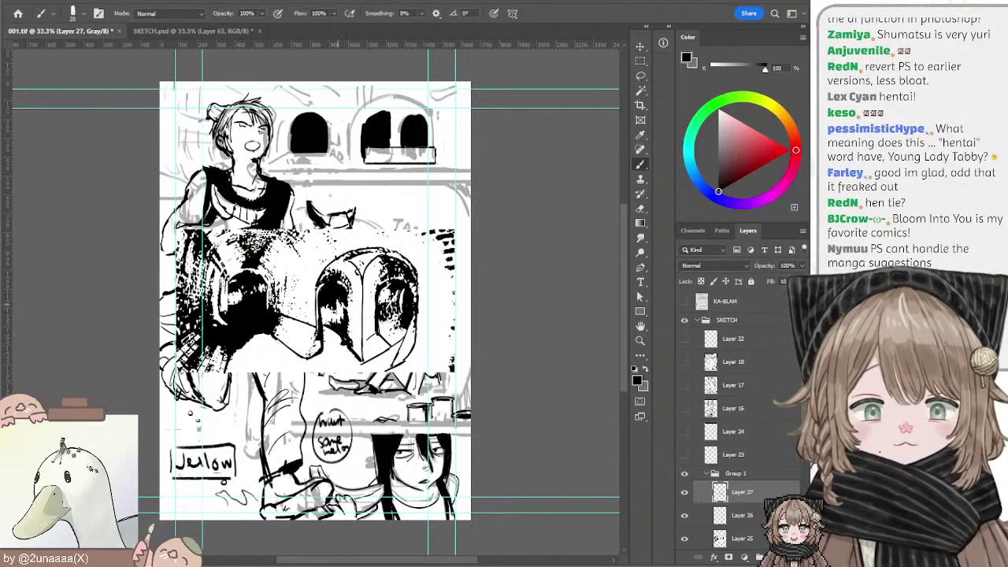
# Step: Switch to Layer 25 and fill the pale patches inside the left tunnel opening with a larger black brush
pyautogui.press('e')
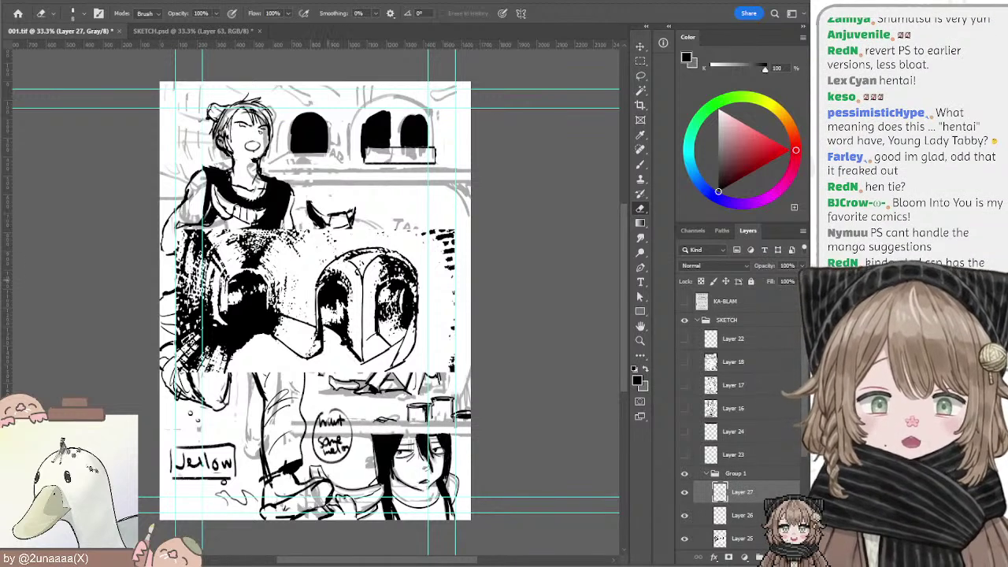
pyautogui.hotkey('alt', '[')
pyautogui.hotkey('alt', '[')
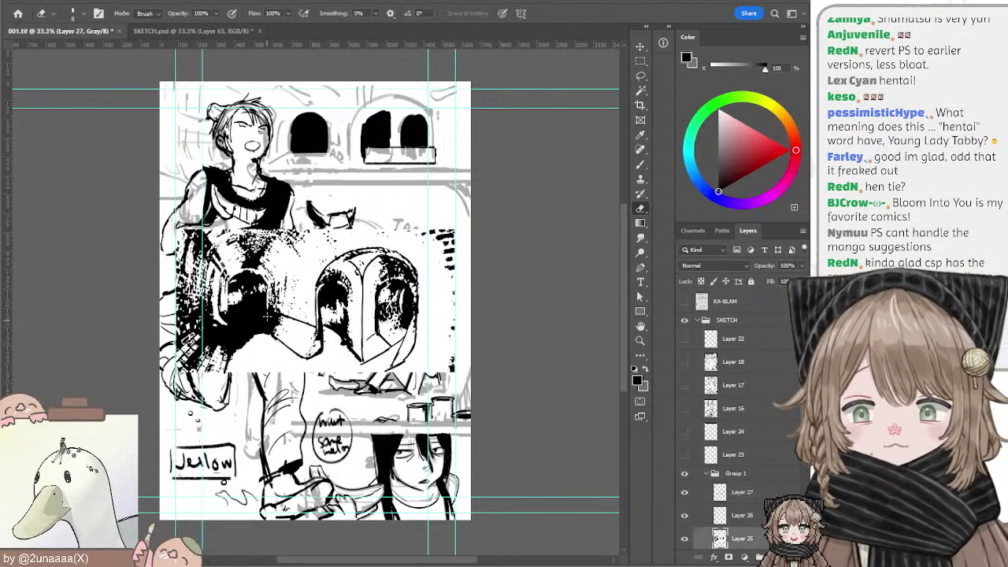
pyautogui.press('b')
pyautogui.press(']')
pyautogui.press(']')
pyautogui.press(']')
pyautogui.press(']')
pyautogui.moveTo(250, 273)
pyautogui.mouseDown()
pyautogui.moveTo(237, 276)
pyautogui.moveTo(239, 306)
pyautogui.moveTo(233, 295)
pyautogui.moveTo(252, 286)
pyautogui.mouseUp()
pyautogui.press(']')
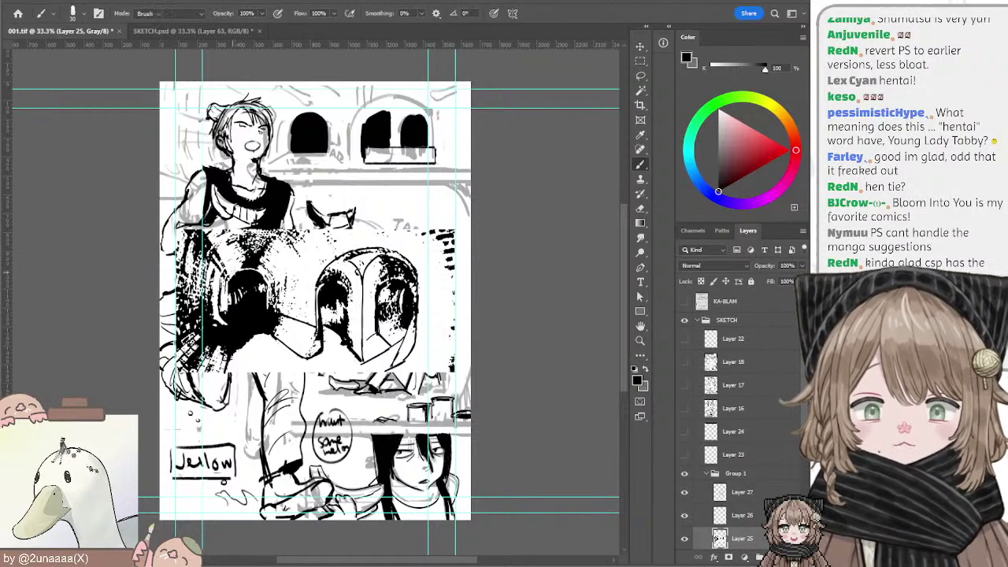
# Step: Refine the shadows and floor edges at the base of the middle and right tunnel openings with 10 to 20 px black brushes
pyautogui.press('e')
pyautogui.press('b')
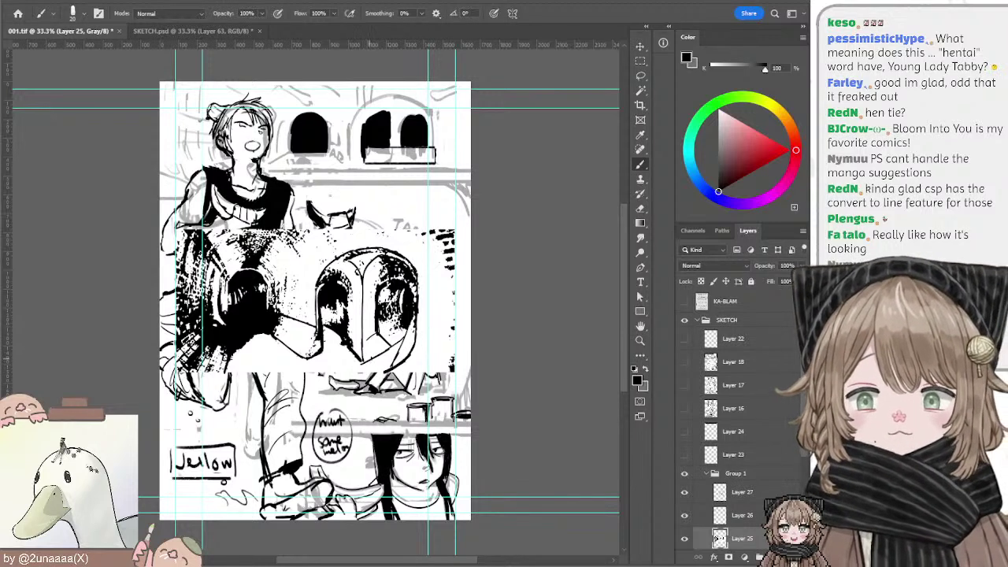
pyautogui.press('[')
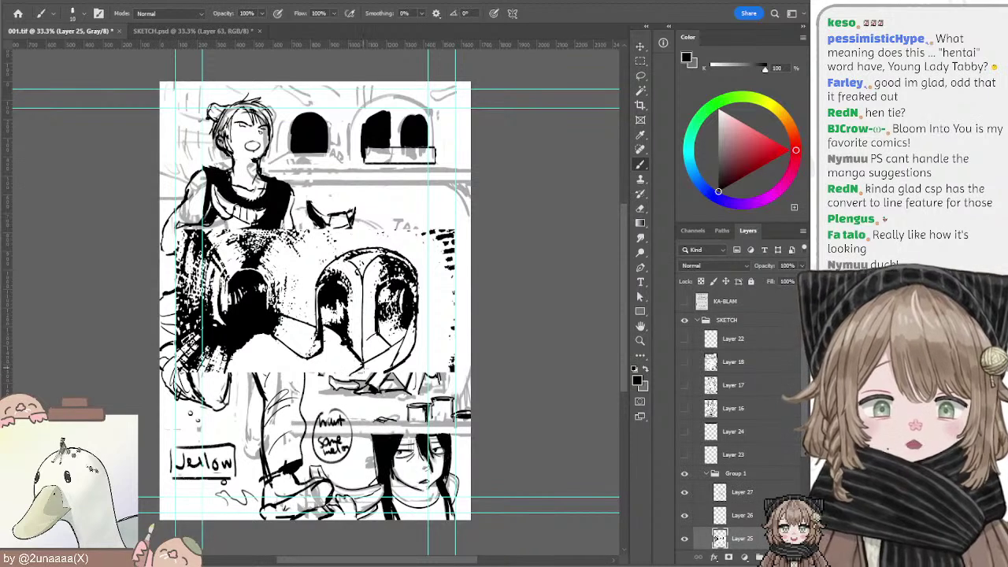
pyautogui.press('e')
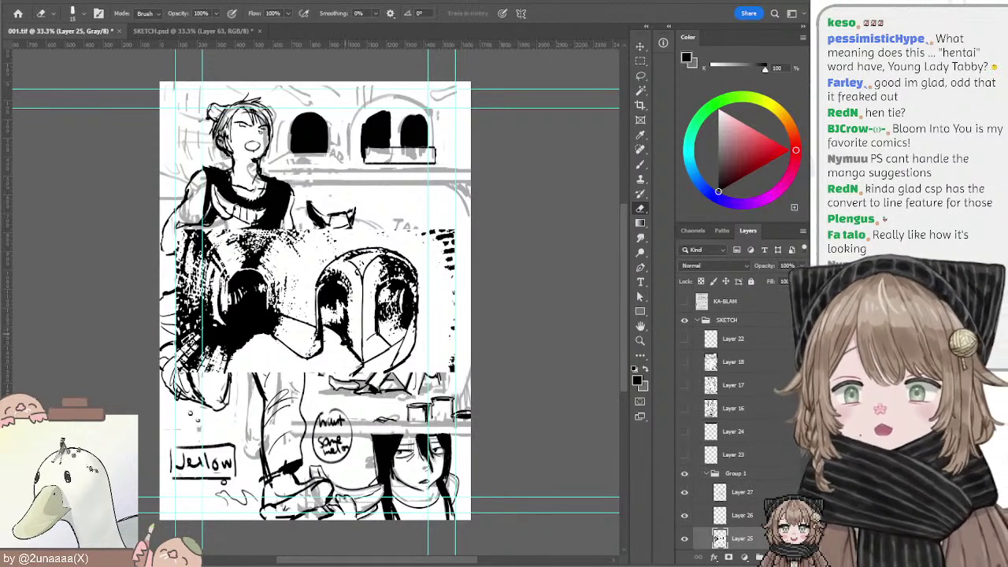
pyautogui.press('b')
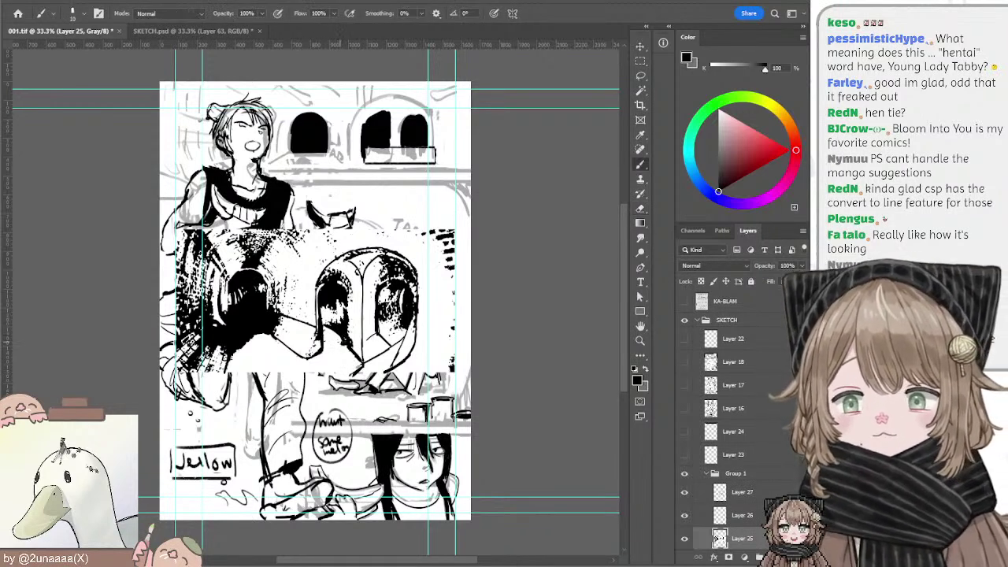
pyautogui.press(']')
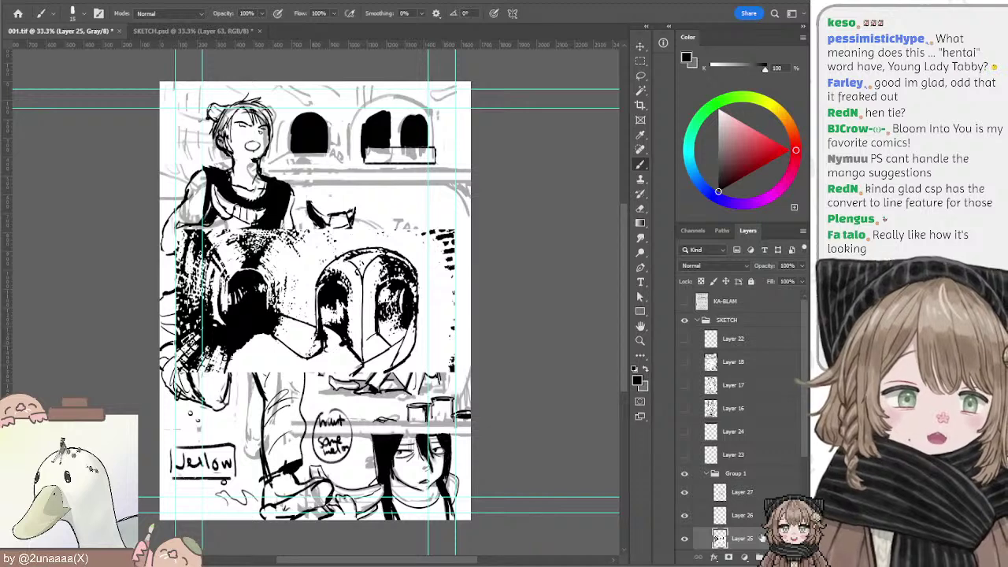
# Step: Add a new layer and sketch a small round-headed standing figure between the left and middle tunnel openings
pyautogui.hotkey('ctrl', 'shift', 'alt', 'n')
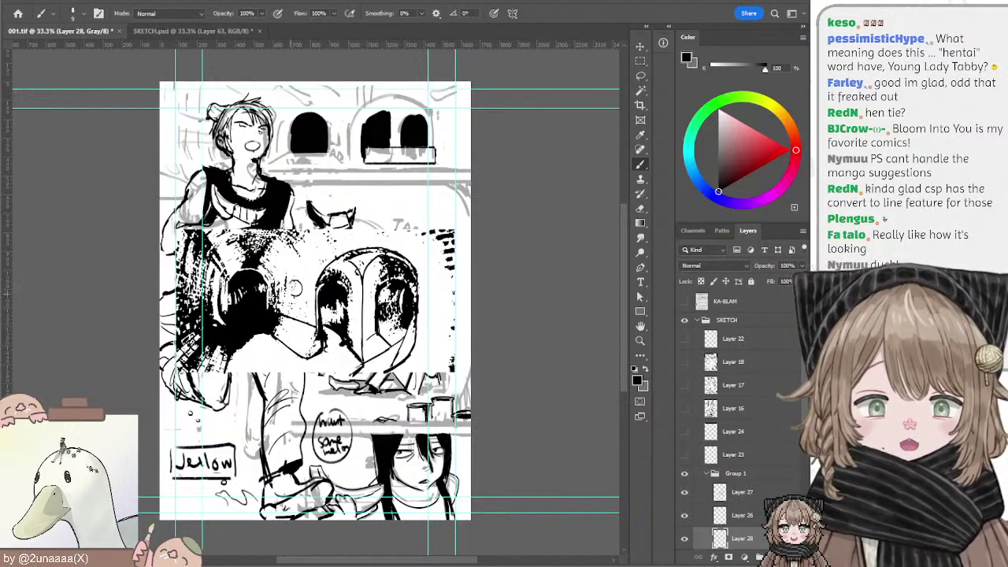
pyautogui.moveTo(285, 339)
pyautogui.mouseDown()
pyautogui.moveTo(299, 312)
pyautogui.moveTo(307, 342)
pyautogui.moveTo(299, 329)
pyautogui.mouseUp()
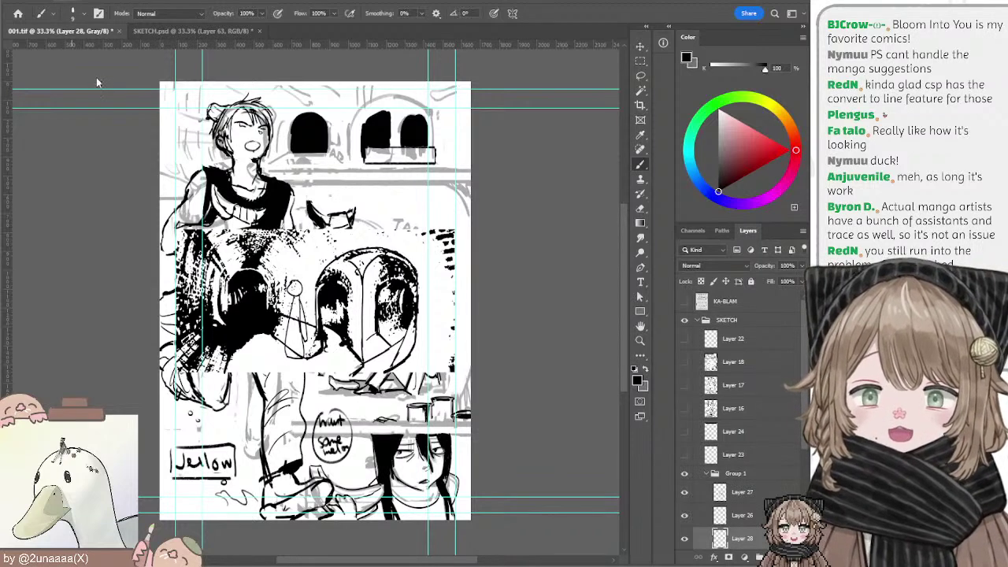
pyautogui.press('h')
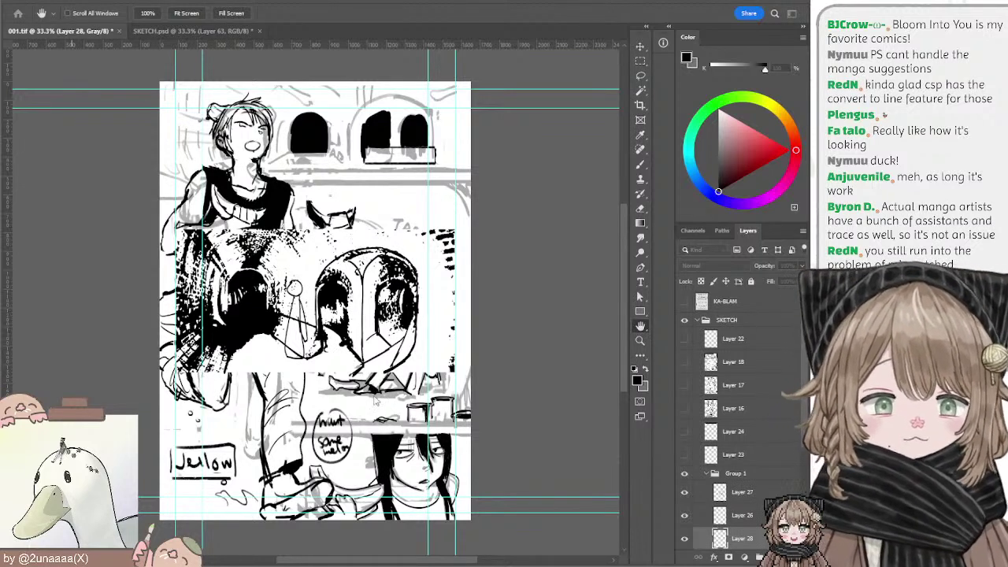
pyautogui.press('b')
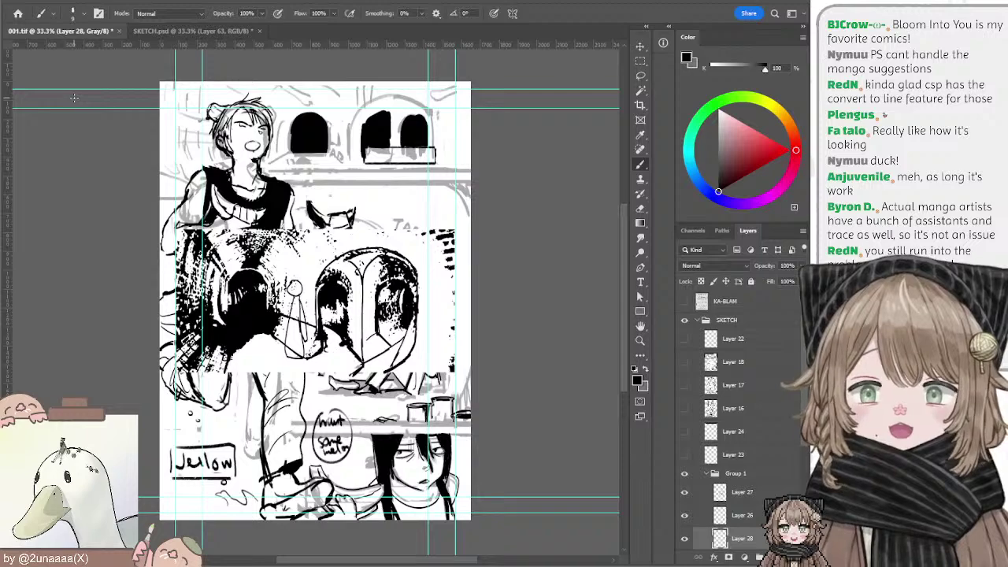
# Step: Select the layer holding the upper panel's black arched windows and sample its black as the brush color
pyautogui.moveTo(295, 196); pyautogui.dragTo(315, 212)
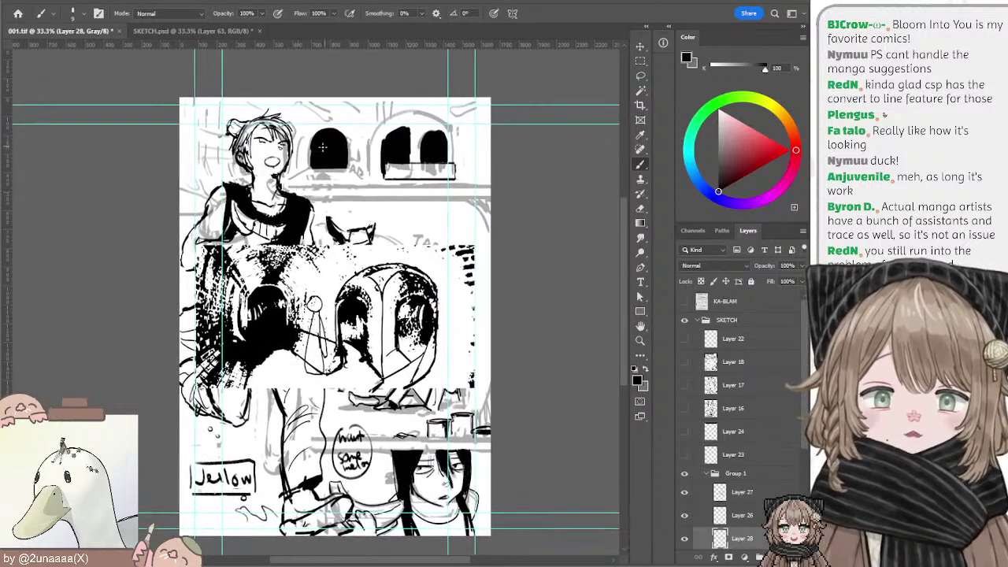
pyautogui.keyDown('ctrl'); pyautogui.click(322, 148); pyautogui.keyUp('ctrl')
pyautogui.keyDown('alt'); pyautogui.click(321, 150); pyautogui.keyUp('alt')
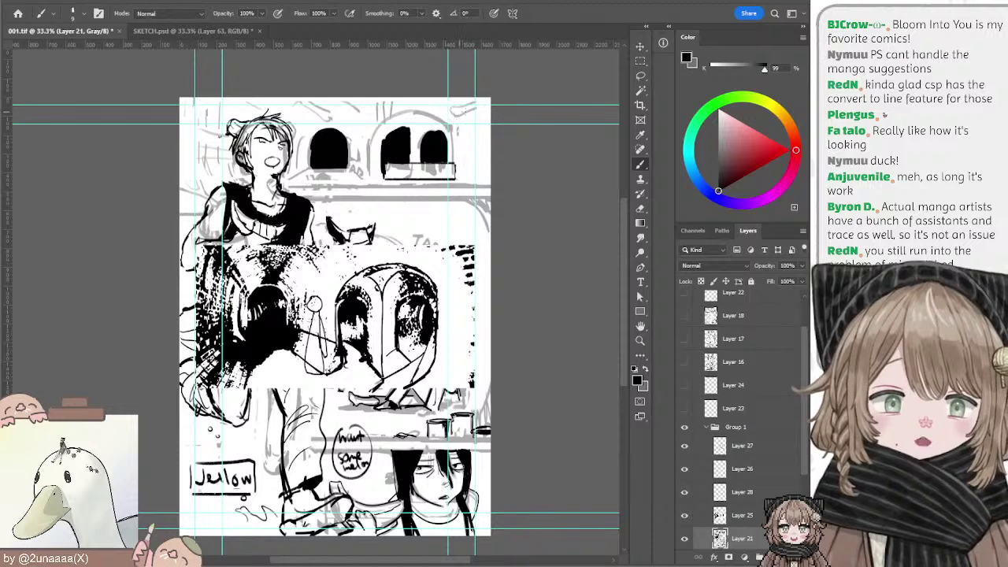
pyautogui.moveTo(414, 131); pyautogui.dragTo(401, 122)
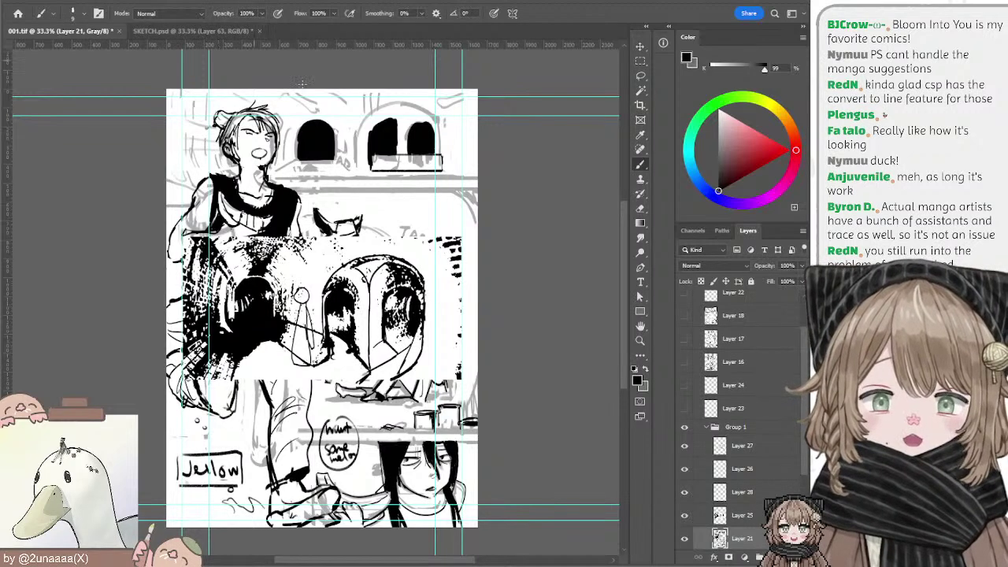
# Step: Look through the layers around Layer 63 in SKETCH.psd and return to 001.tif
pyautogui.click(231, 33)
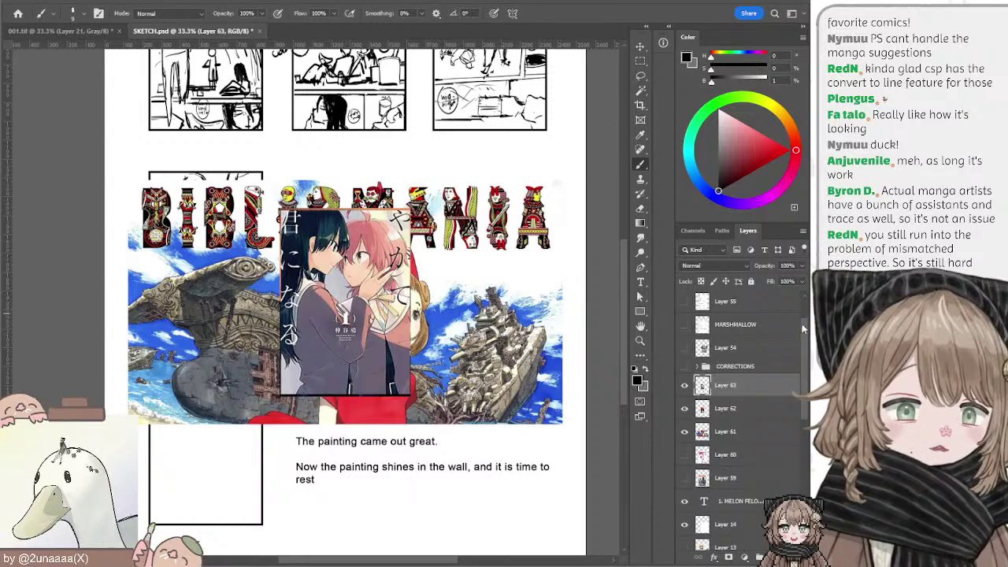
pyautogui.moveTo(803, 336)
pyautogui.mouseDown()
pyautogui.moveTo(804, 316)
pyautogui.moveTo(805, 329)
pyautogui.mouseUp()
pyautogui.scroll(-4, 805, 339)
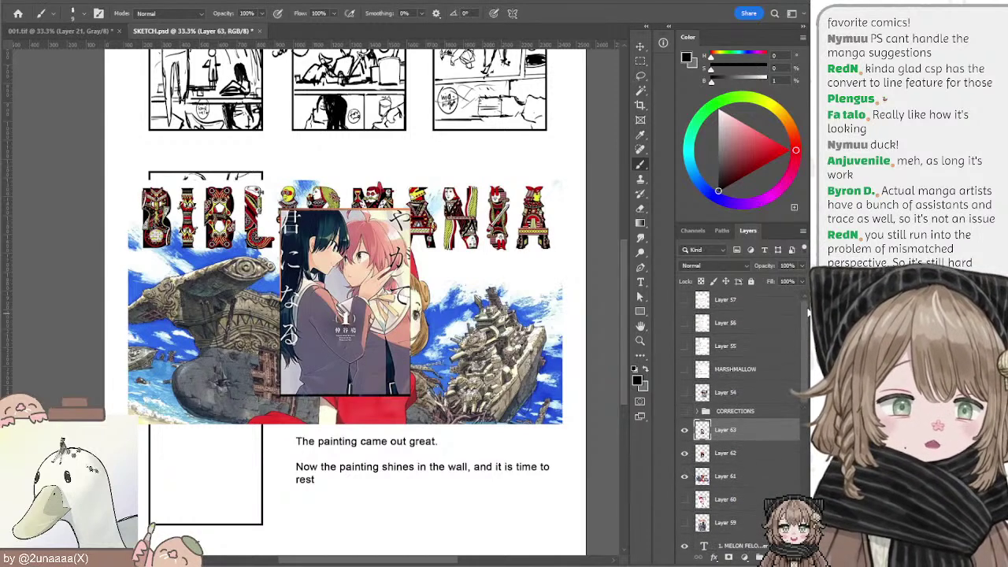
pyautogui.scroll(3, 805, 346)
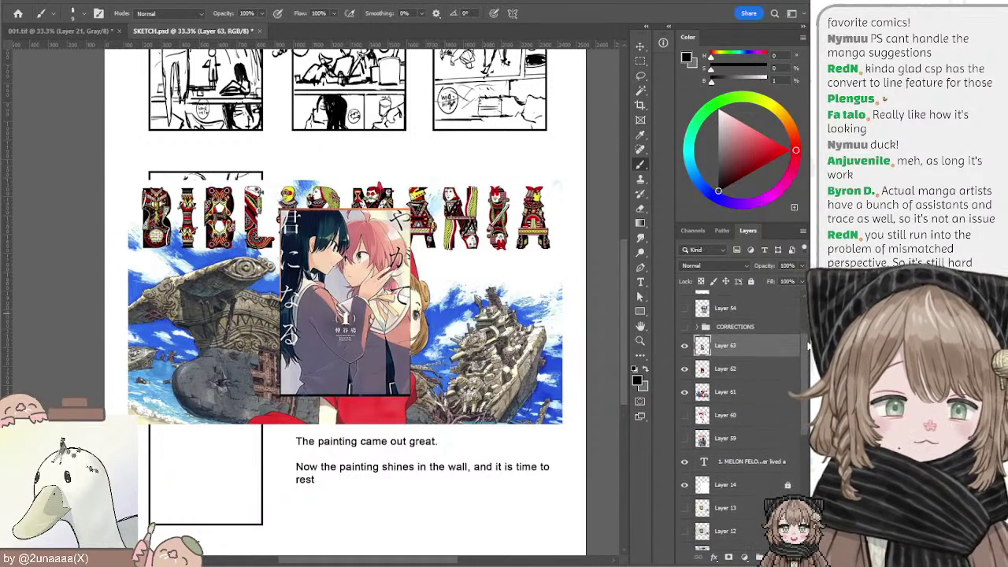
pyautogui.click(91, 31)
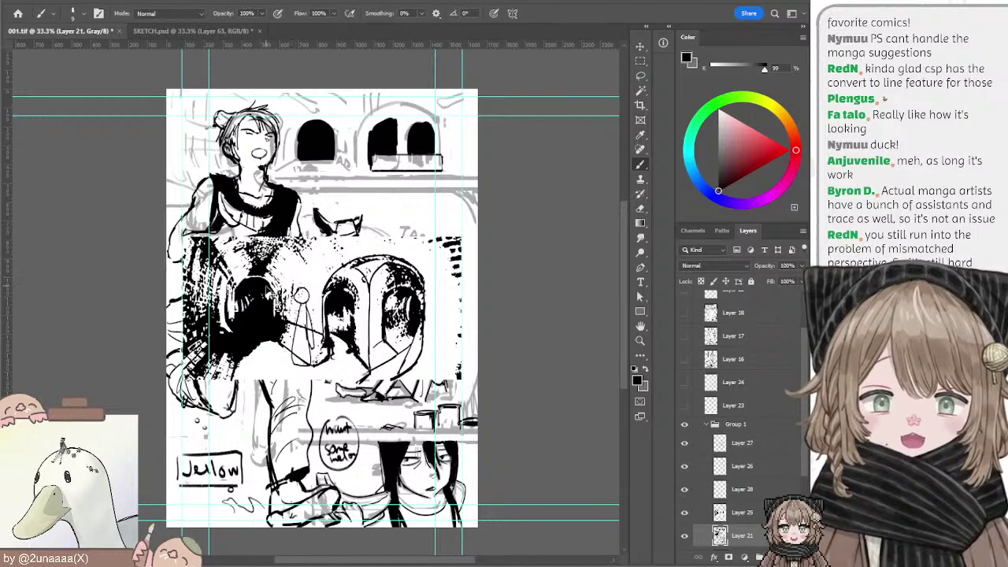
# Step: Select Layer 25 and enlarge the eraser to 175 px over the small standing figure
pyautogui.hotkey('alt', ']')
pyautogui.hotkey('ctrl', 'shift', 'alt', 'n')
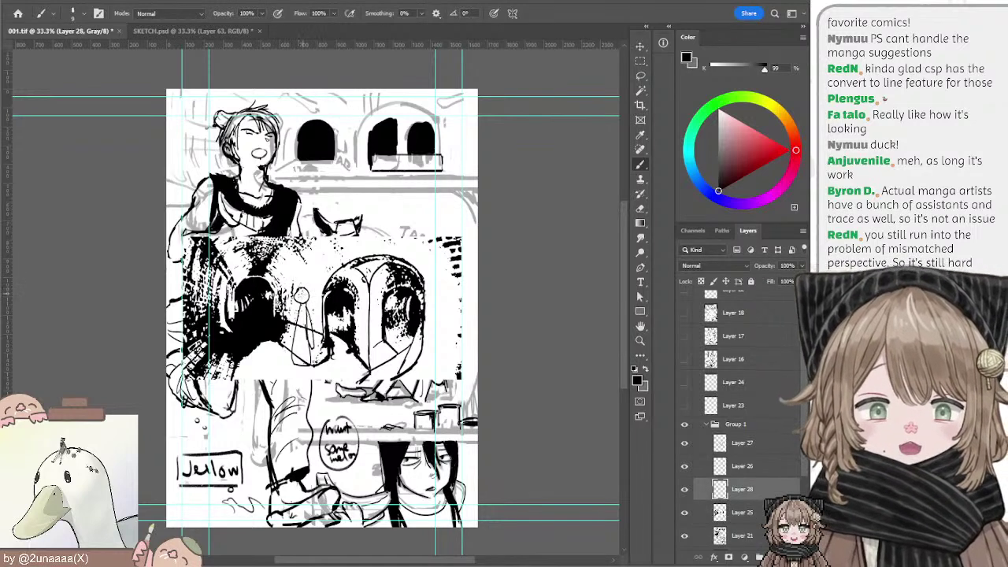
pyautogui.press('e')
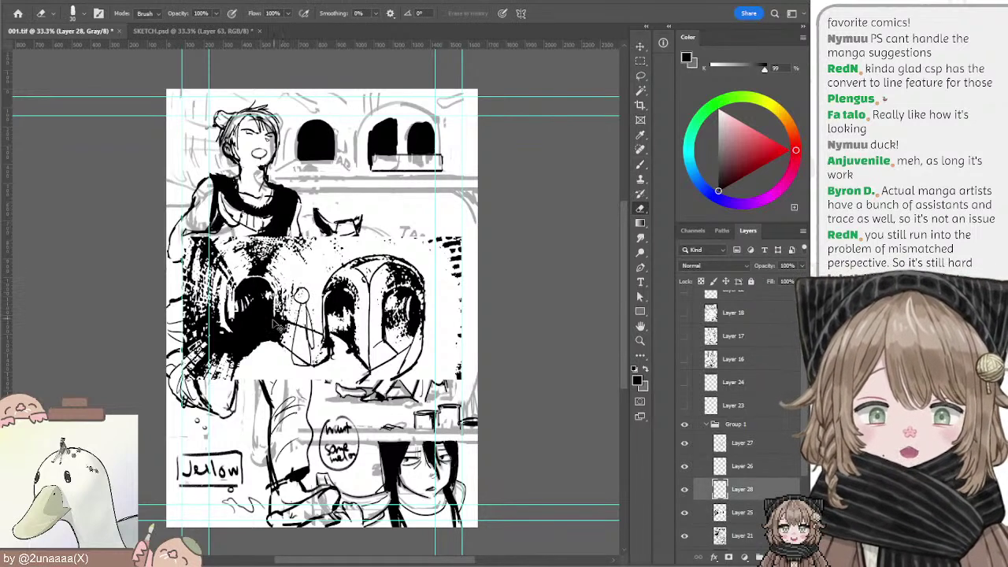
pyautogui.hotkey('alt', '[')
pyautogui.press(']')
pyautogui.press(']')
pyautogui.press(']')
pyautogui.press(']')
pyautogui.press(']')
pyautogui.press(']')
pyautogui.press(']')
pyautogui.press(']')
pyautogui.press(']')
pyautogui.press(']')
pyautogui.press(']')
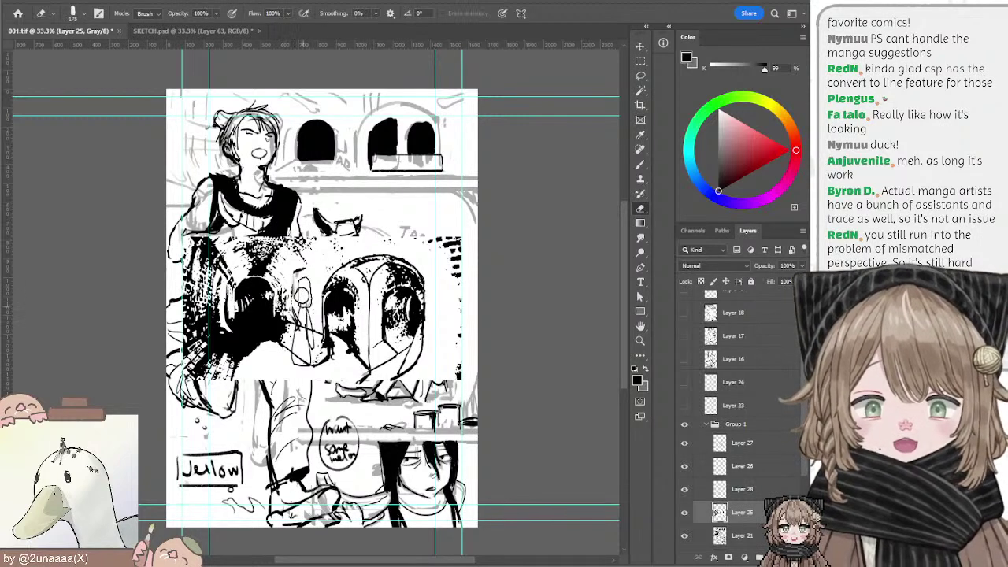
# Step: Switch to a white brush and enlarge it to 250 px for the tunnel image on Layer 25
pyautogui.press('b')
pyautogui.press('x')
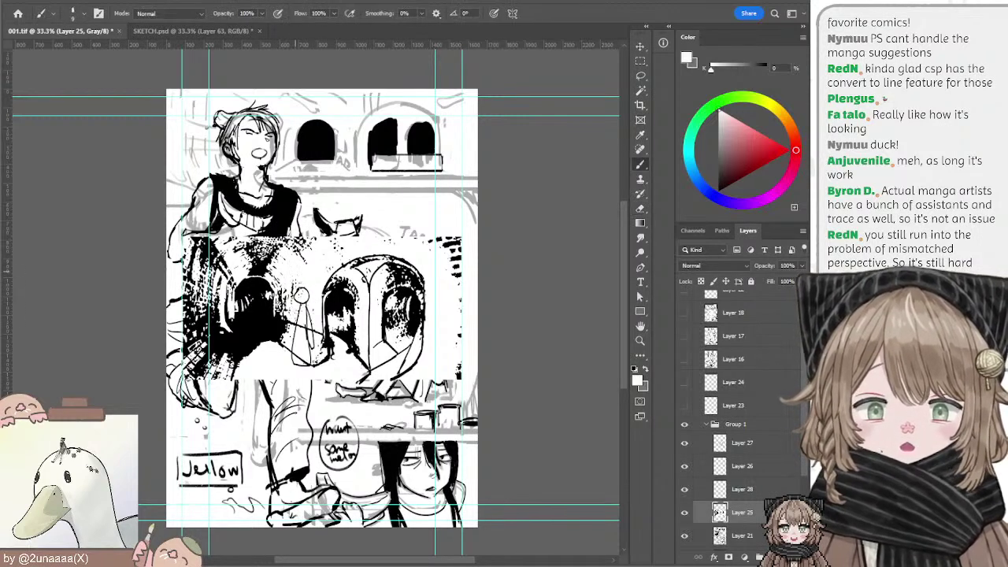
pyautogui.press(']')
pyautogui.press(']')
pyautogui.press(']')
pyautogui.press(']')
pyautogui.press(']')
pyautogui.press(']')
pyautogui.press(']')
pyautogui.press(']')
pyautogui.press(']')
pyautogui.press(']')
pyautogui.press(']')
pyautogui.press(']')
pyautogui.press(']')
pyautogui.press(']')
pyautogui.press(']')
pyautogui.press(']')
pyautogui.press(']')
pyautogui.press(']')
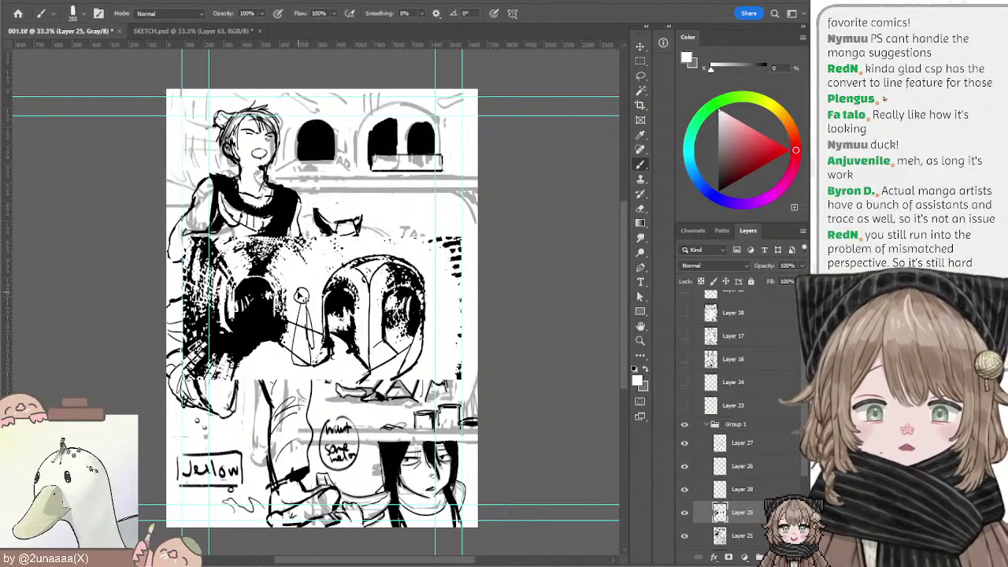
pyautogui.hotkey('alt', ']')
pyautogui.hotkey('alt', '[')
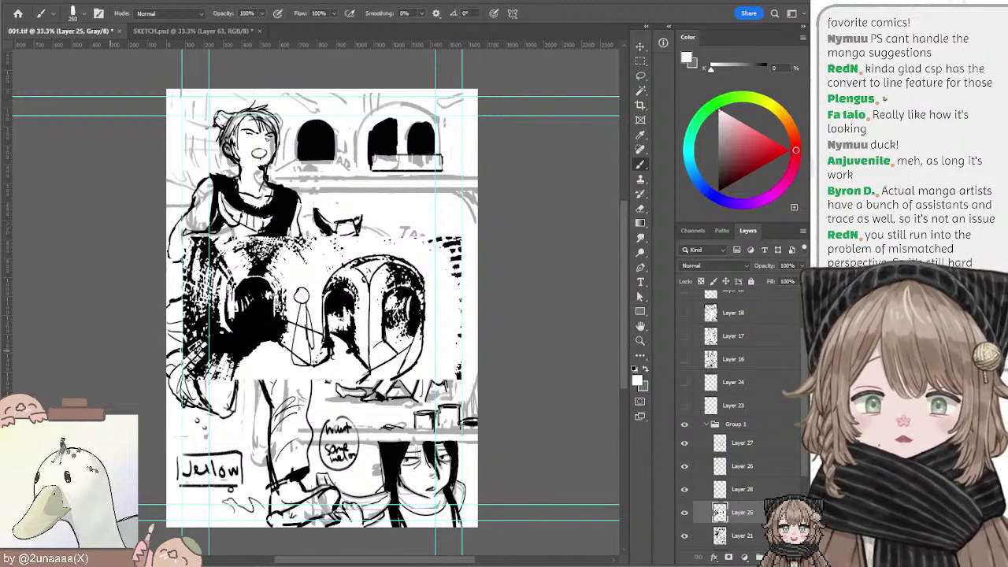
# Step: Paste the Yokohama Kaidashi Kikou cover into SKETCH.psd, enlarge it to about 178%, and move it up over the other references
pyautogui.click(196, 31)
pyautogui.hotkey('ctrl', 'v')
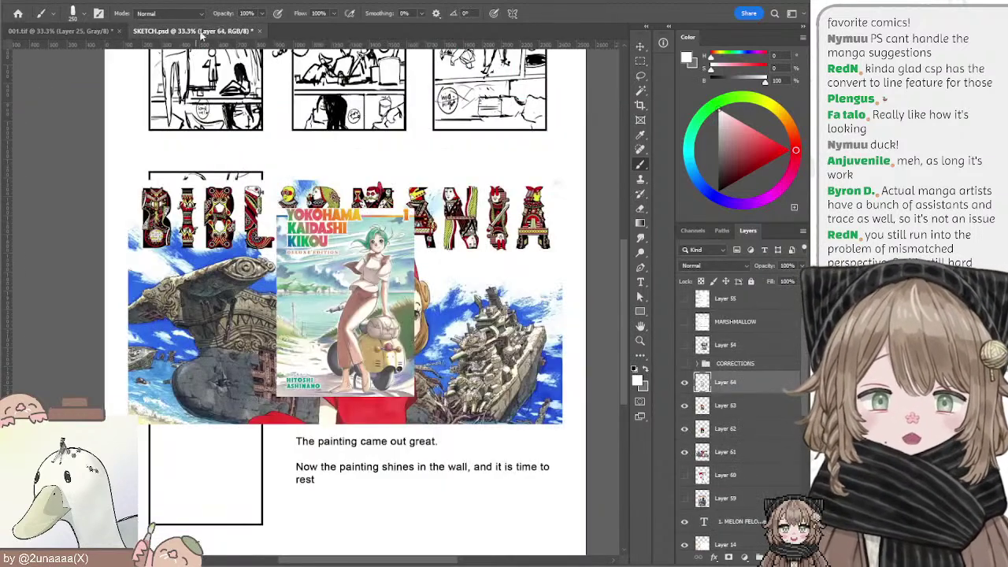
pyautogui.click(641, 46)
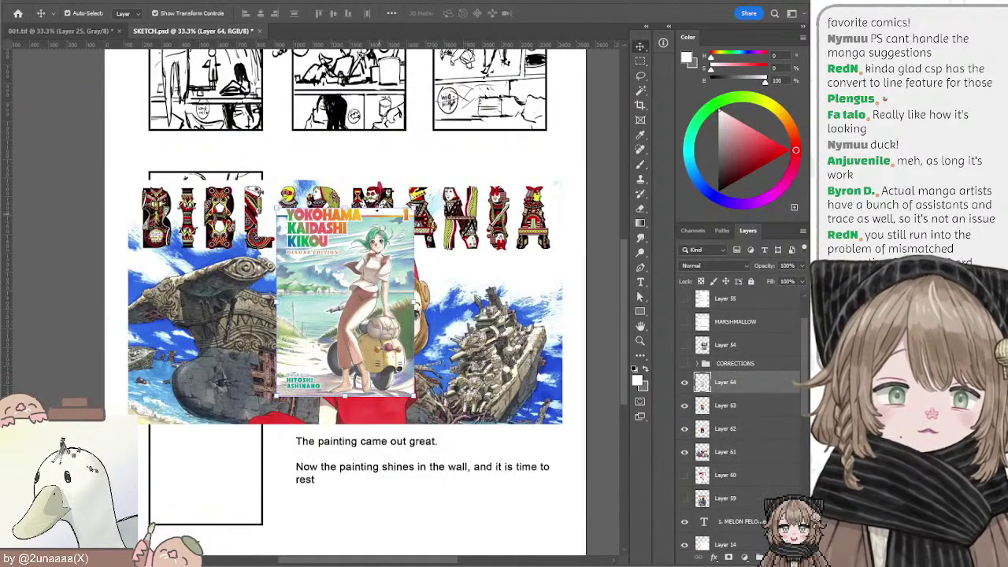
pyautogui.moveTo(347, 207); pyautogui.dragTo(362, 128)
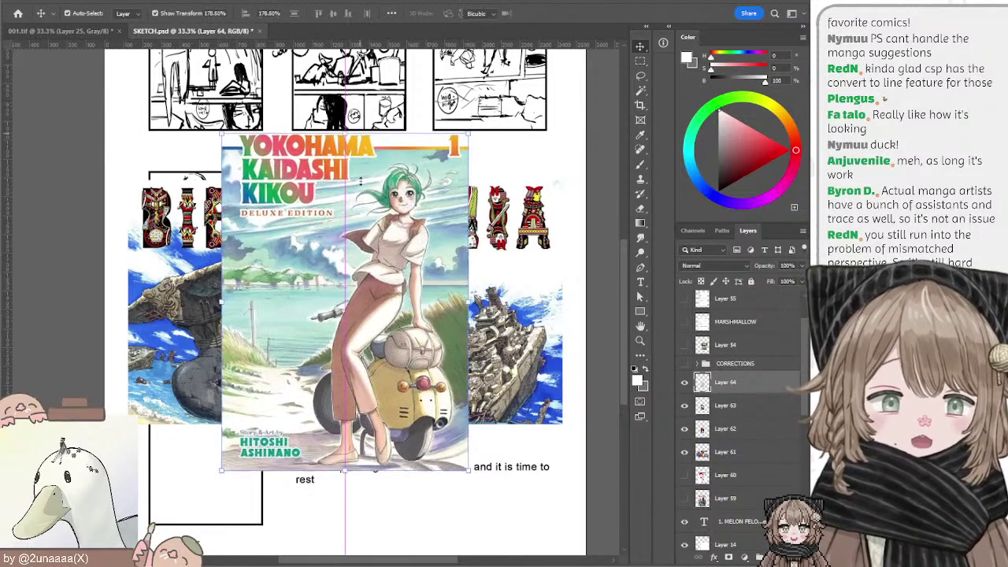
pyautogui.moveTo(363, 199); pyautogui.dragTo(353, 164)
pyautogui.press('Return')
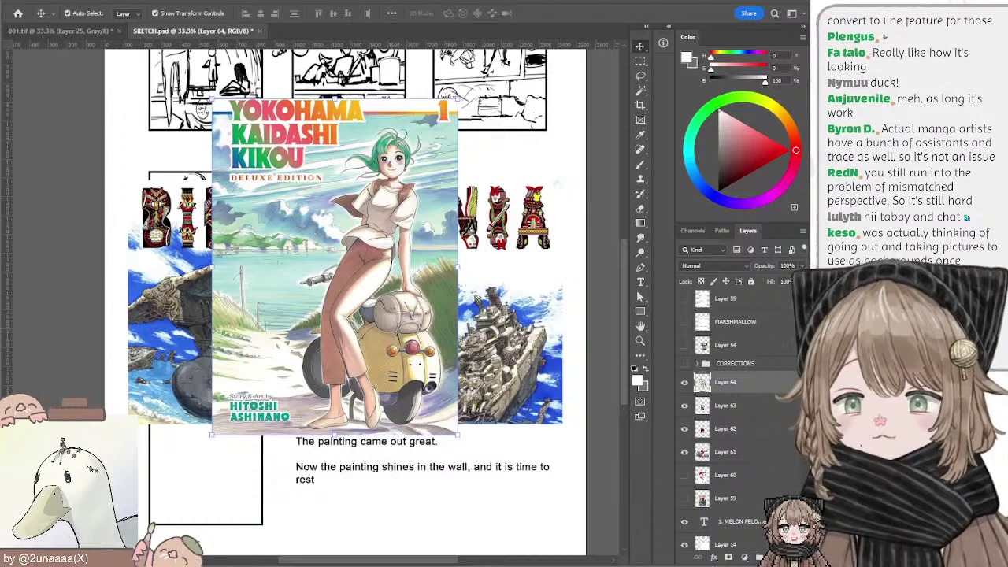
# Step: View the tunnel page in 001.tif and return to the references in SKETCH.psd
pyautogui.click(93, 32)
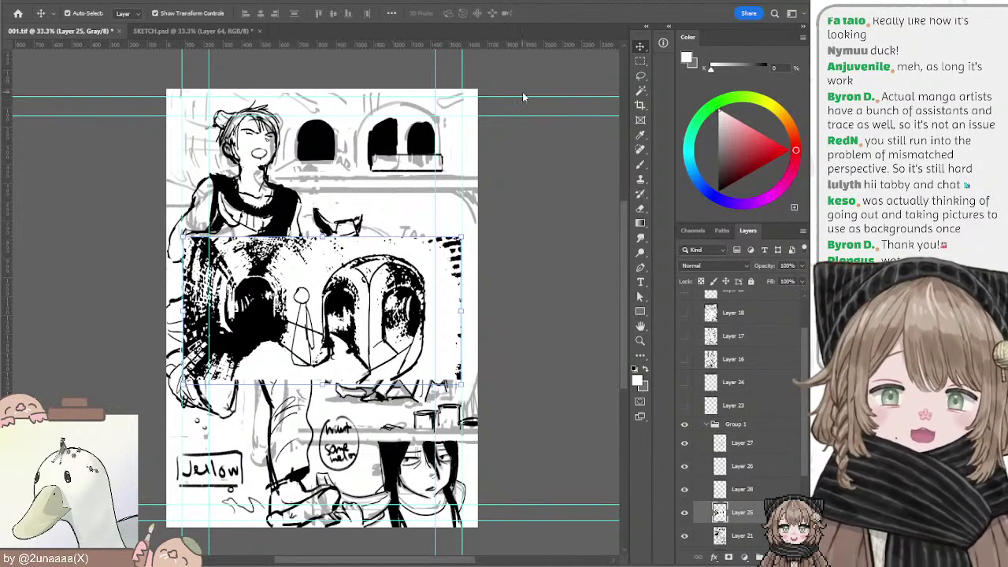
pyautogui.click(243, 31)
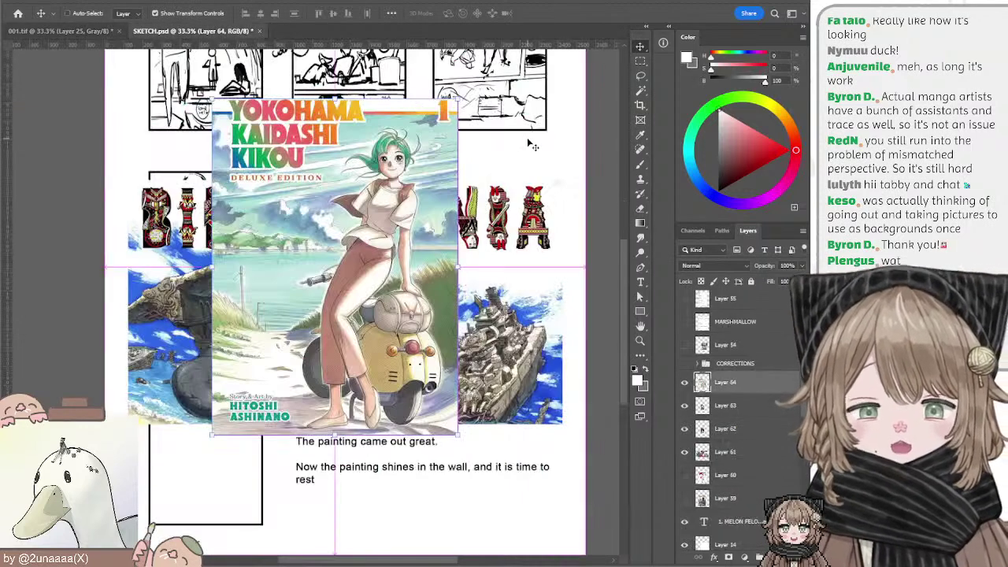
# Step: Paste the photo of two orange-suited workers in a concrete tunnel into SKETCH.psd, enlarge it, and position it over the other references
pyautogui.hotkey('ctrl', 'v')
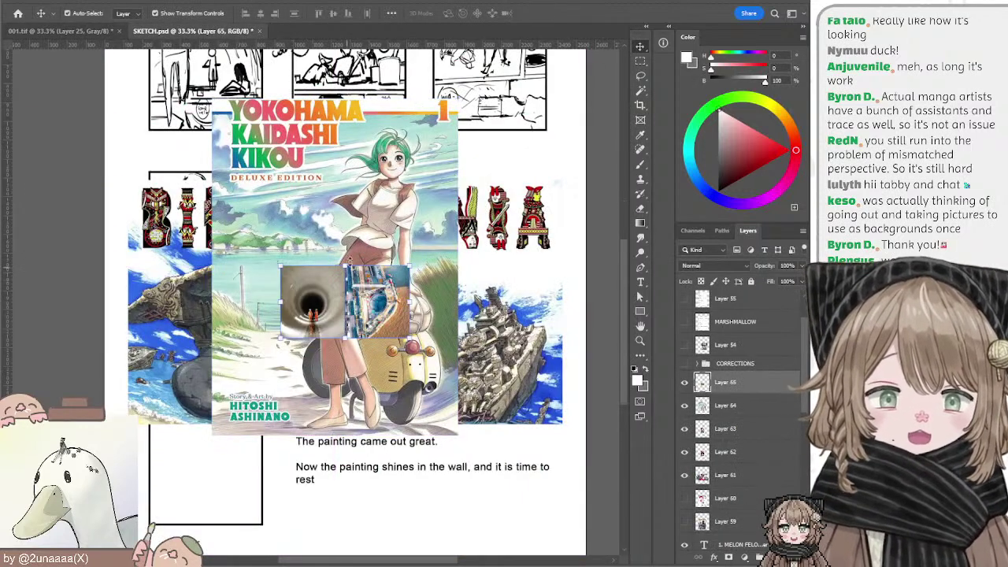
pyautogui.moveTo(345, 265); pyautogui.dragTo(345, 130)
pyautogui.moveTo(319, 190); pyautogui.dragTo(401, 194)
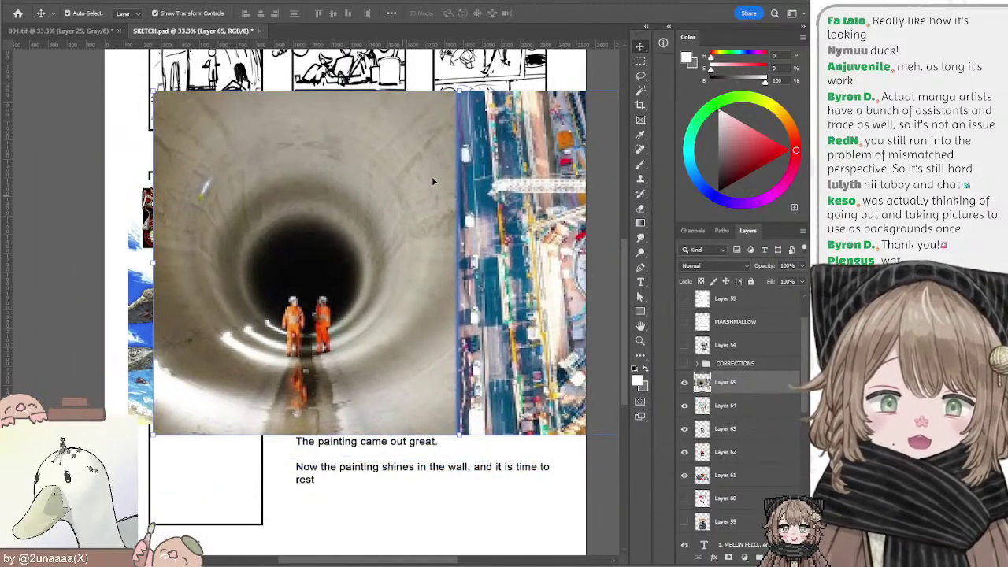
pyautogui.press('Return')
pyautogui.moveTo(372, 205); pyautogui.dragTo(375, 211)
pyautogui.hotkey('shift', 'Up')
pyautogui.hotkey('shift', 'Up')
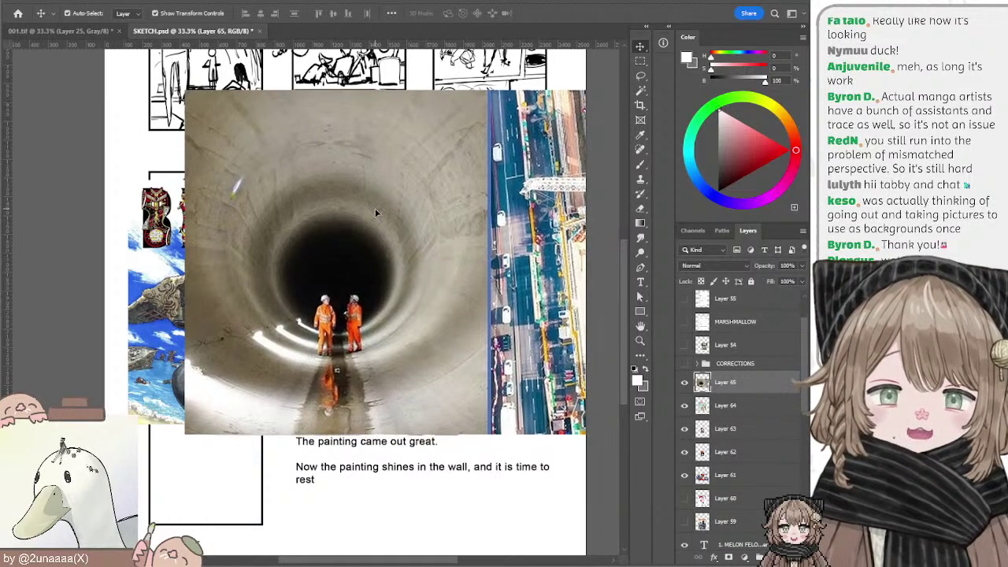
pyautogui.moveTo(383, 239); pyautogui.dragTo(381, 234)
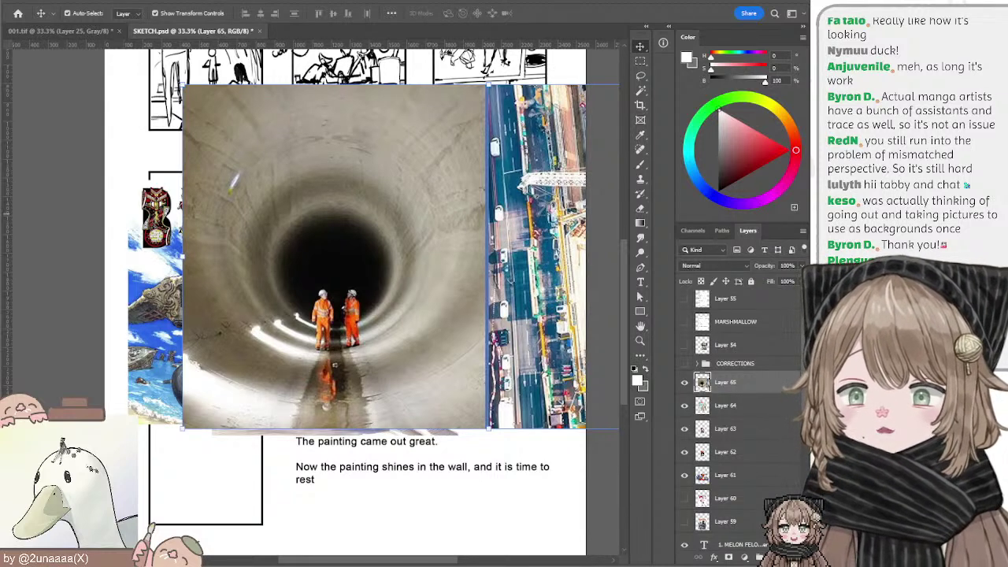
# Step: Return to 001.tif, select Layer 21, and lasso around the single black arched window beside the man's head
pyautogui.click(77, 32)
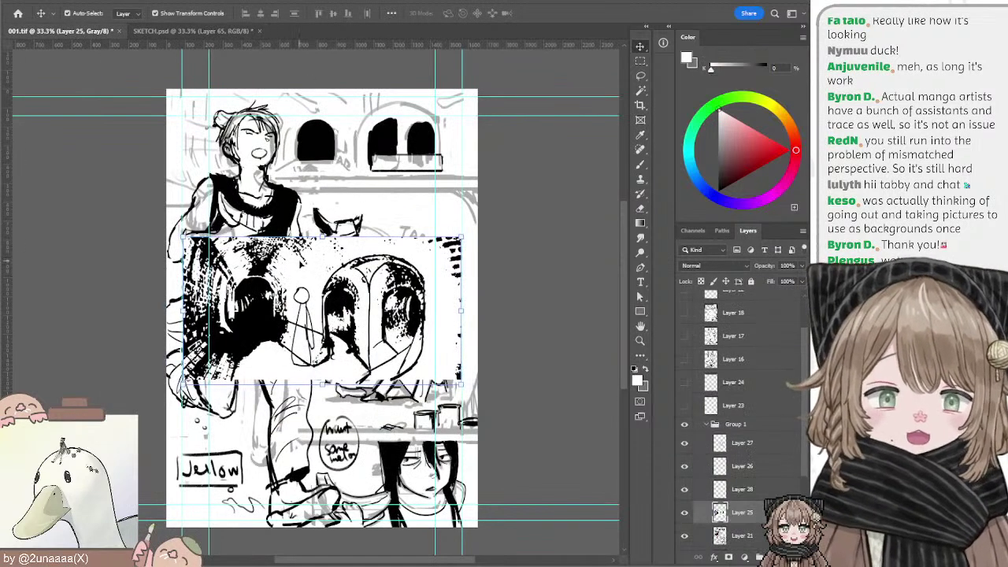
pyautogui.click(539, 155)
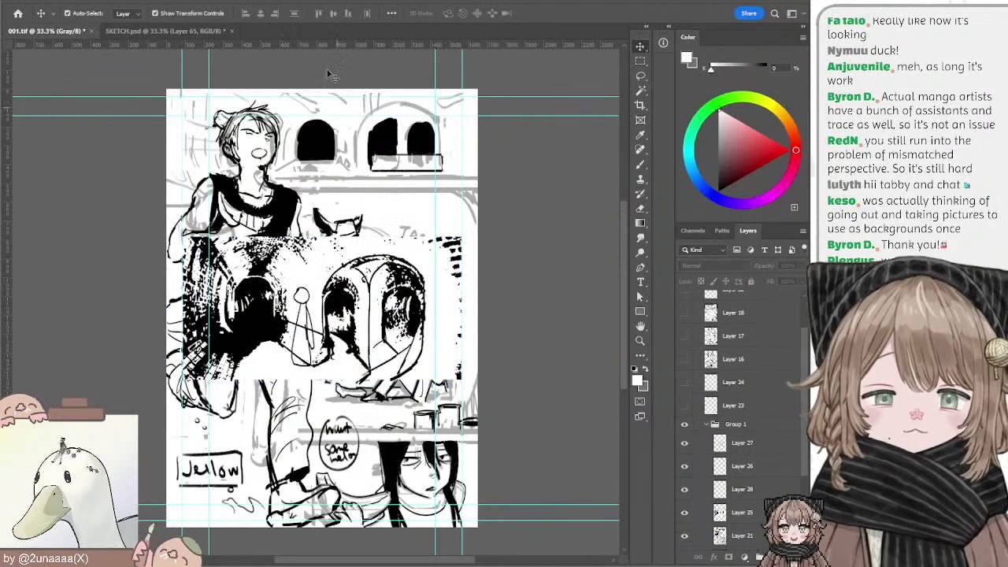
pyautogui.click(641, 77)
pyautogui.moveTo(326, 142)
pyautogui.mouseDown()
pyautogui.moveTo(388, 135)
pyautogui.moveTo(330, 139)
pyautogui.mouseUp()
pyautogui.hotkey('ctrl', 'd')
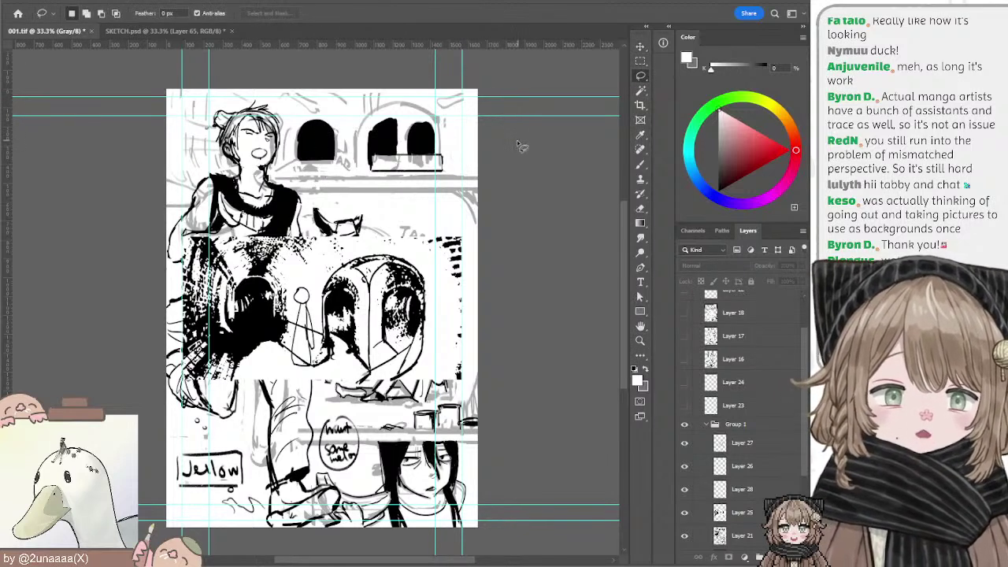
pyautogui.keyDown('ctrl'); pyautogui.click(313, 134); pyautogui.keyUp('ctrl')
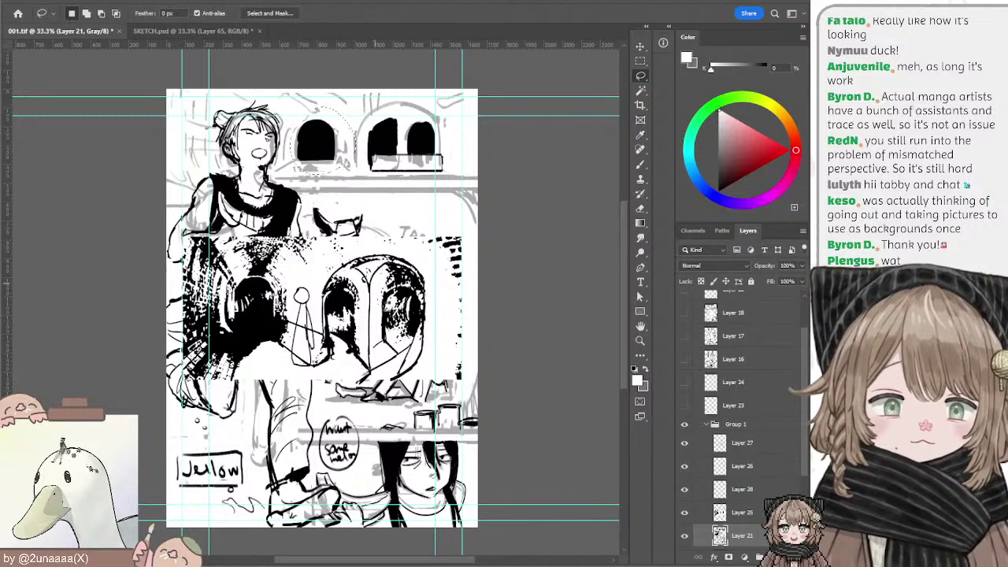
# Step: Try Content-Aware Fill on the lassoed window with the man's head excluded from sampling and output to a new layer, and undo it
pyautogui.click(379, 293)
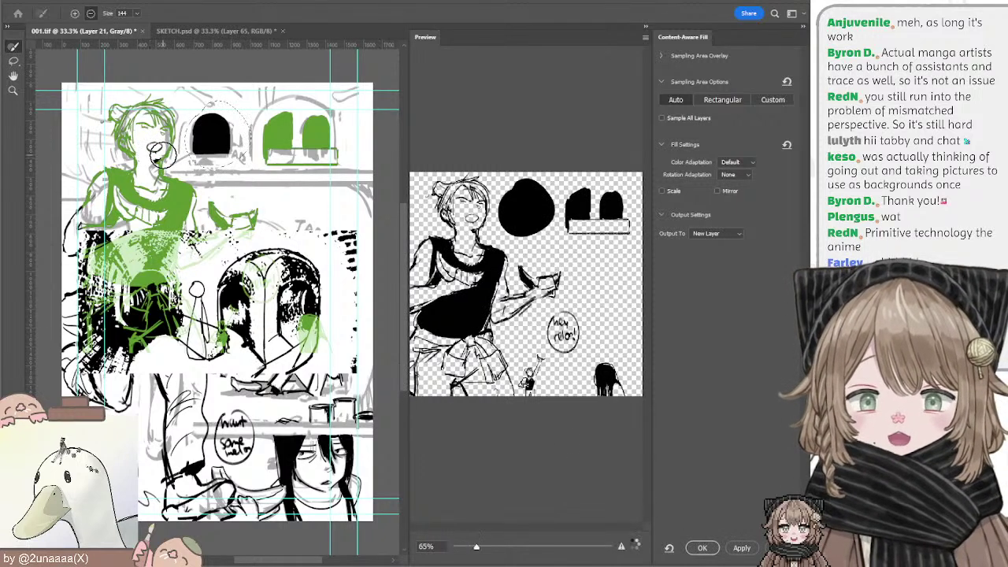
pyautogui.moveTo(161, 155)
pyautogui.mouseDown()
pyautogui.moveTo(161, 104)
pyautogui.moveTo(142, 110)
pyautogui.mouseUp()
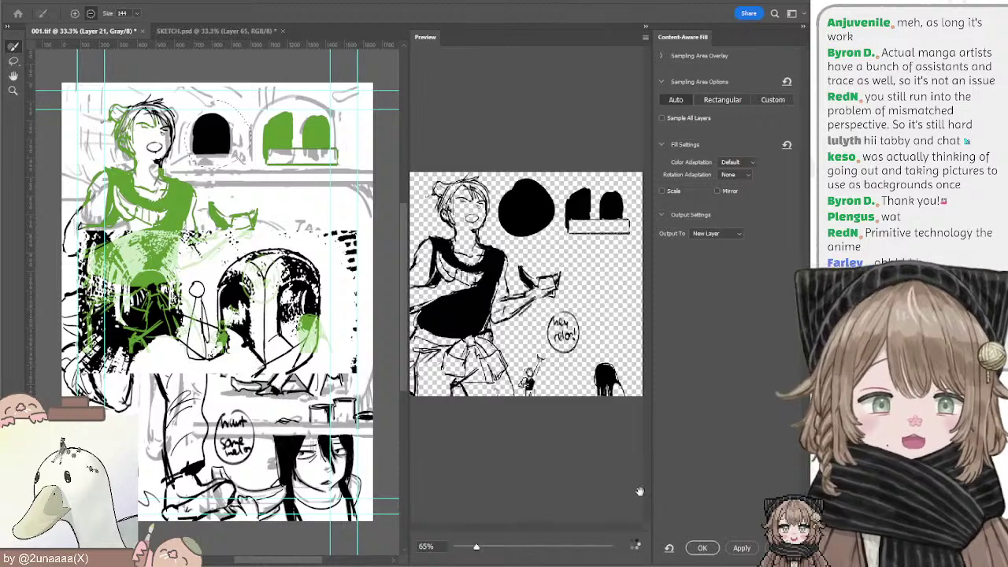
pyautogui.click(703, 550)
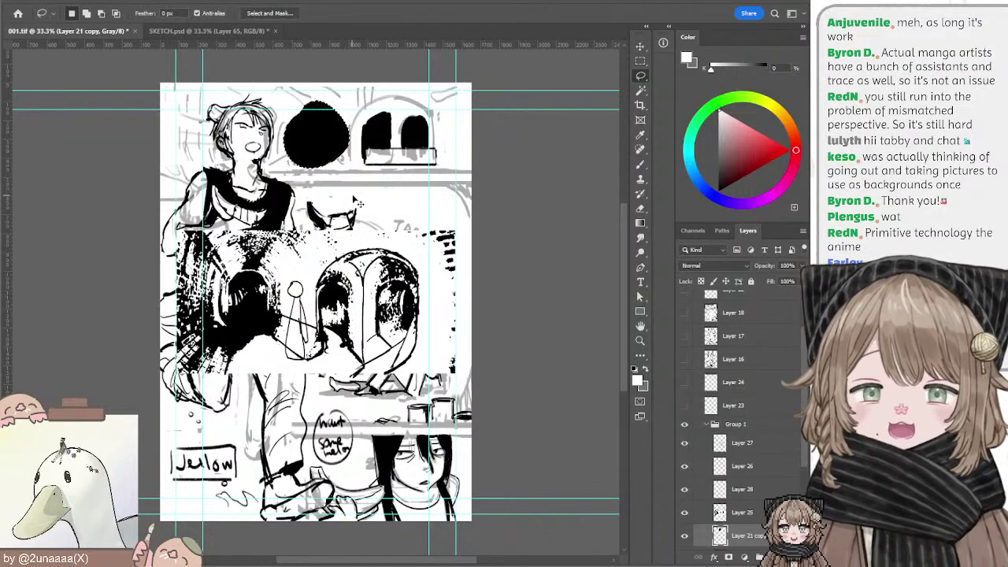
pyautogui.hotkey('ctrl', 'z')
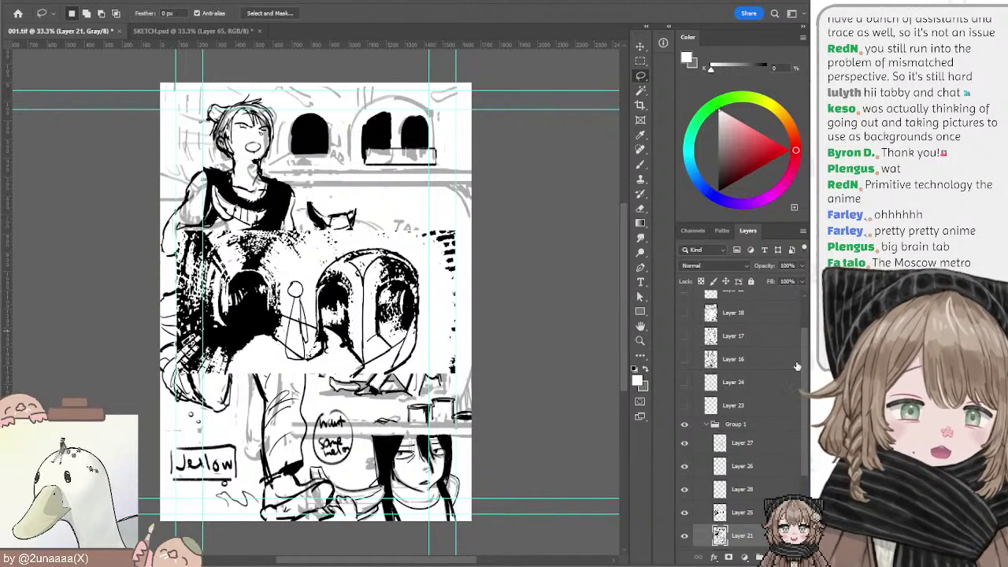
# Step: Toggle the visibility of Layers 21, 25 and 28 in Group 1 to check which part of the sketch each one holds
pyautogui.scroll(2, 797, 366)
pyautogui.scroll(-7, 768, 364)
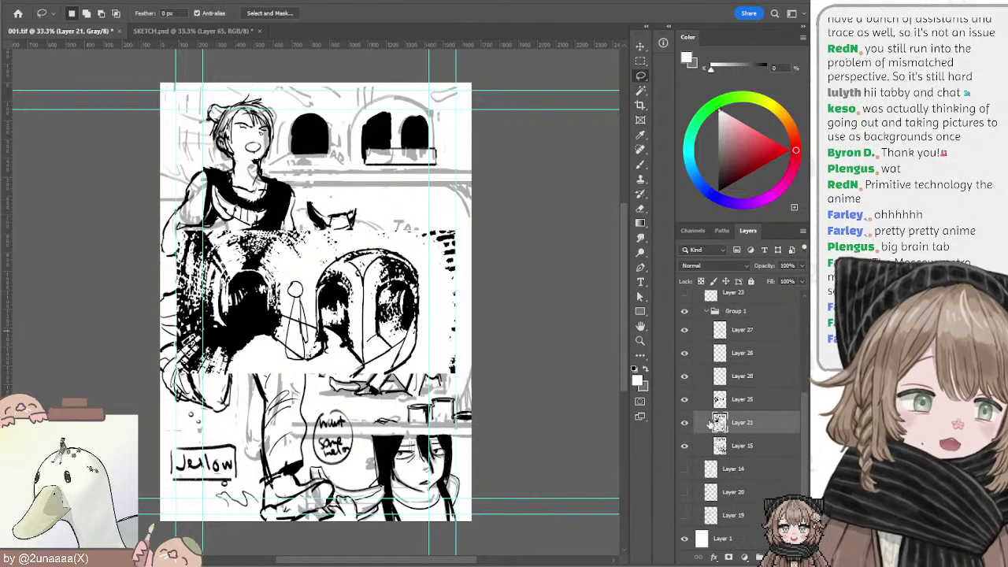
pyautogui.click(685, 423)
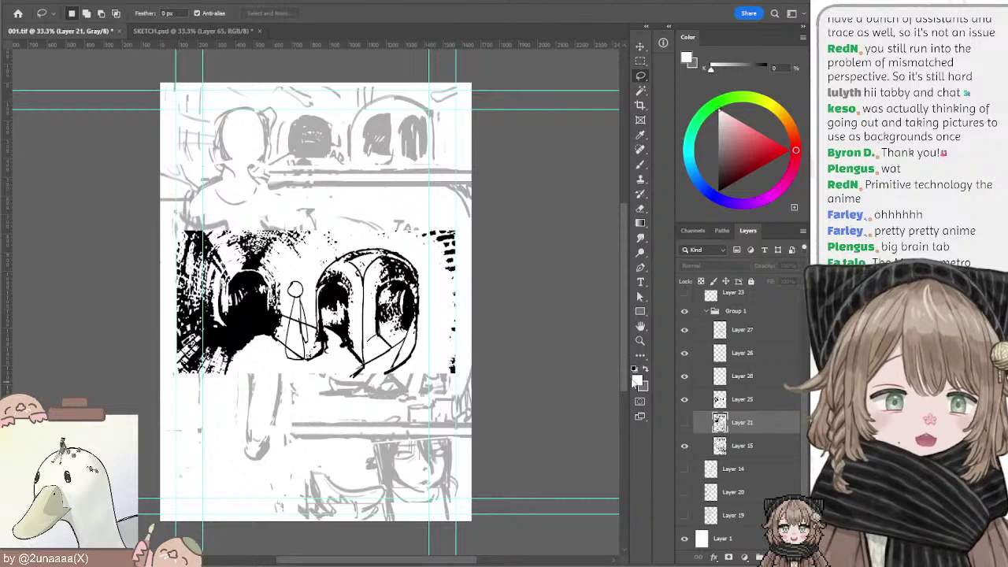
pyautogui.click(685, 424)
pyautogui.click(684, 400)
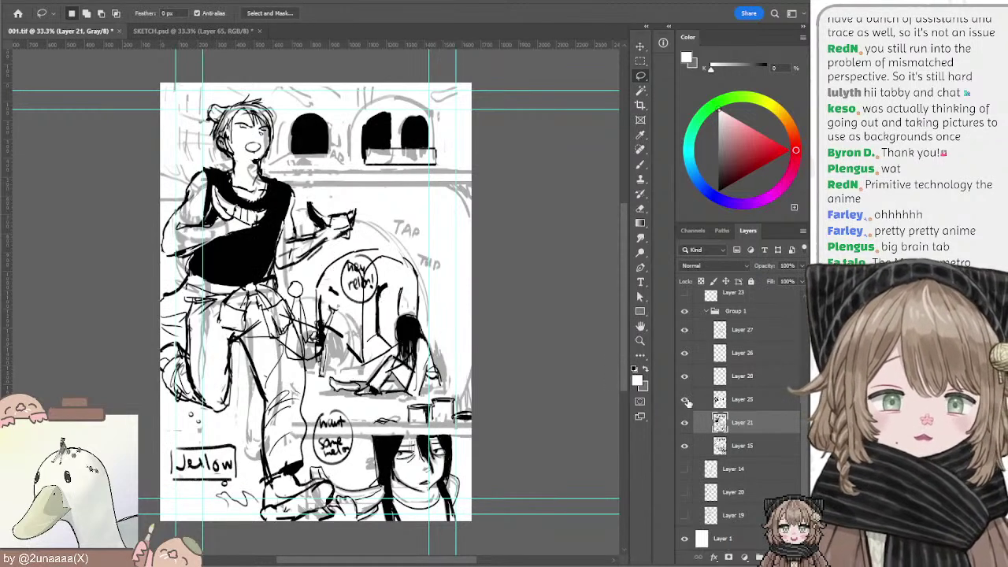
pyautogui.click(685, 400)
pyautogui.click(684, 399)
pyautogui.click(684, 375)
pyautogui.click(684, 376)
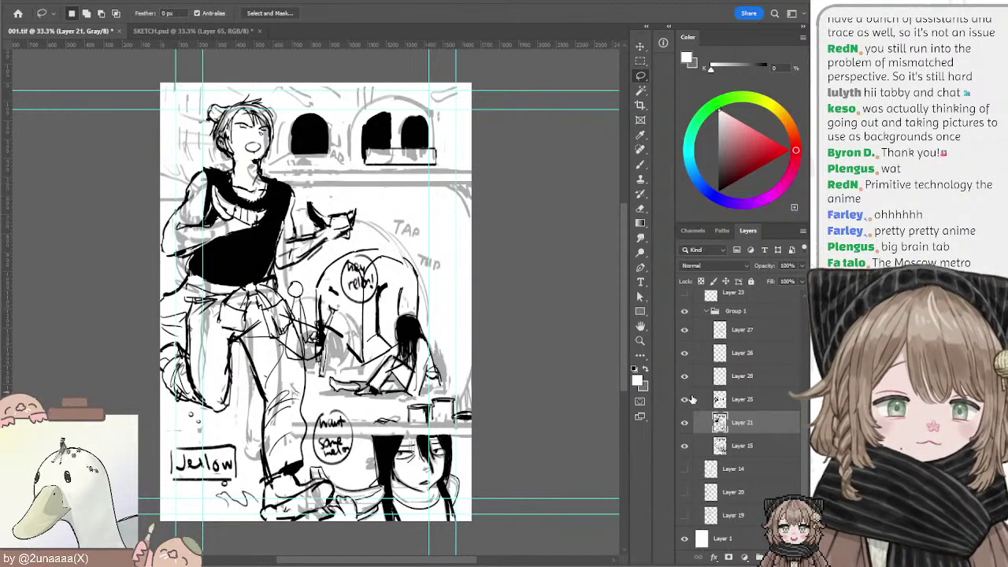
pyautogui.click(685, 399)
pyautogui.click(730, 397)
pyautogui.click(731, 381)
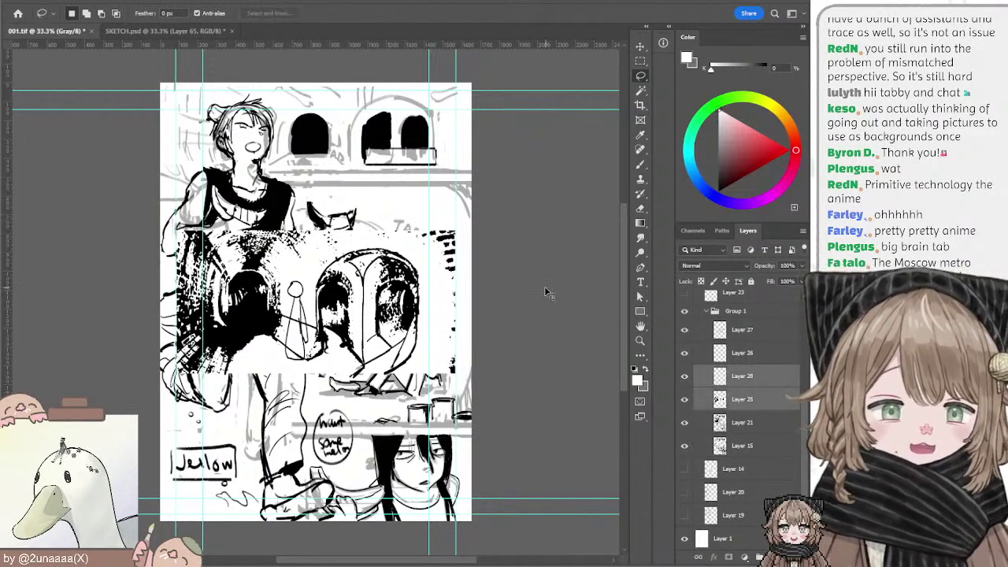
# Step: Select Layer 27 with the traced arch lines and switch to a black brush
pyautogui.keyDown('ctrl'); pyautogui.click(364, 285); pyautogui.keyUp('ctrl')
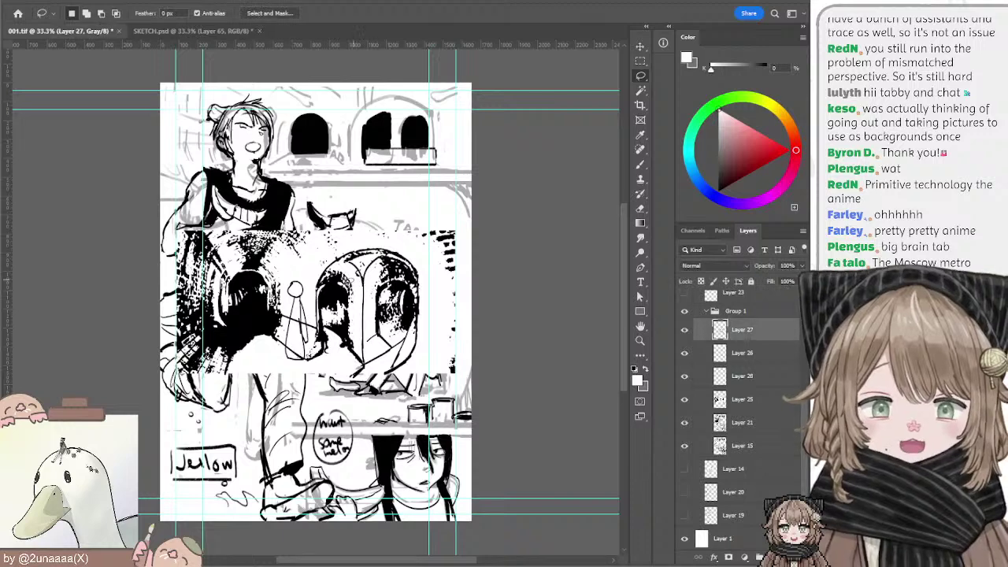
pyautogui.press('b')
pyautogui.press('x')
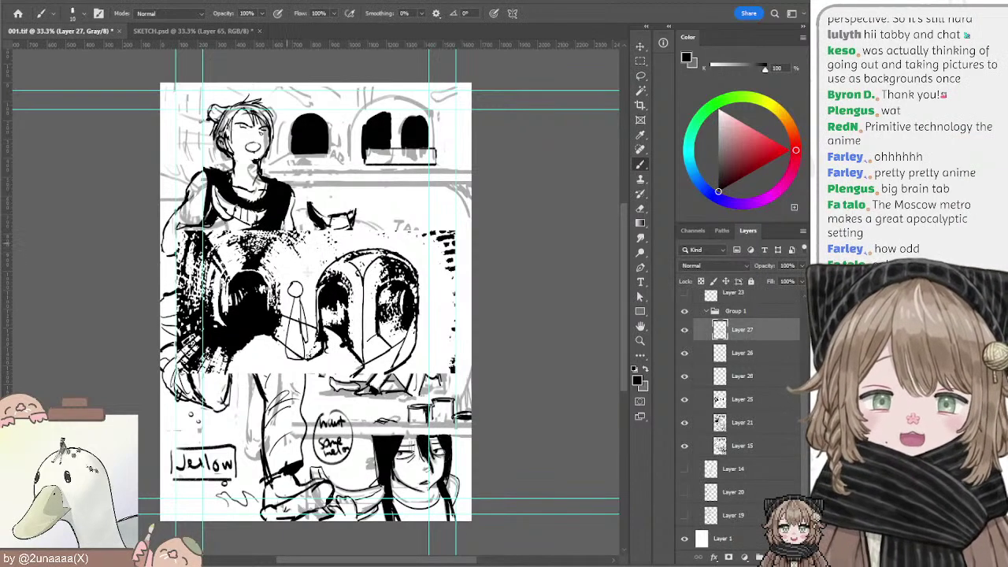
pyautogui.hotkey('ctrl', 'z')
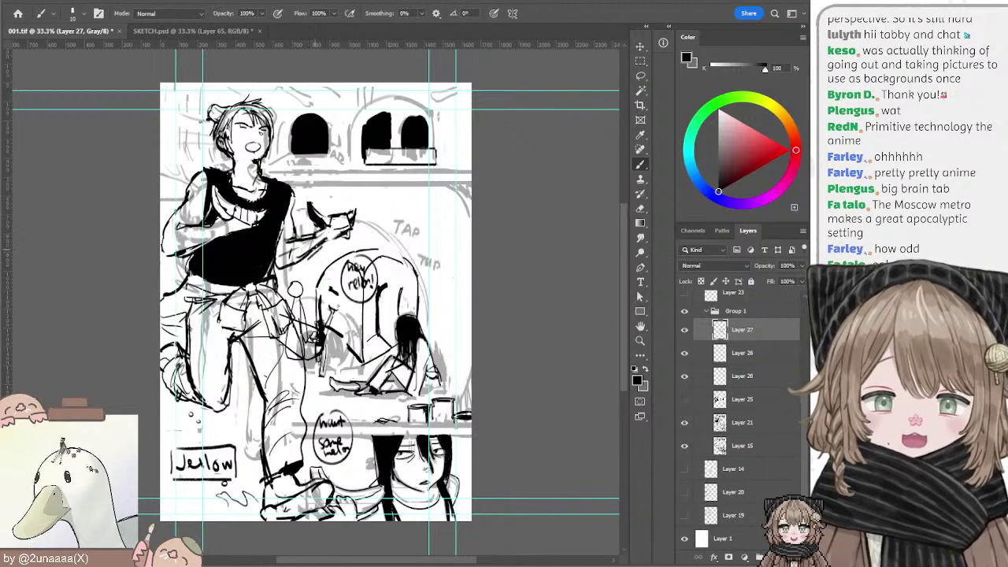
pyautogui.hotkey('ctrl', 'shift', 'z')
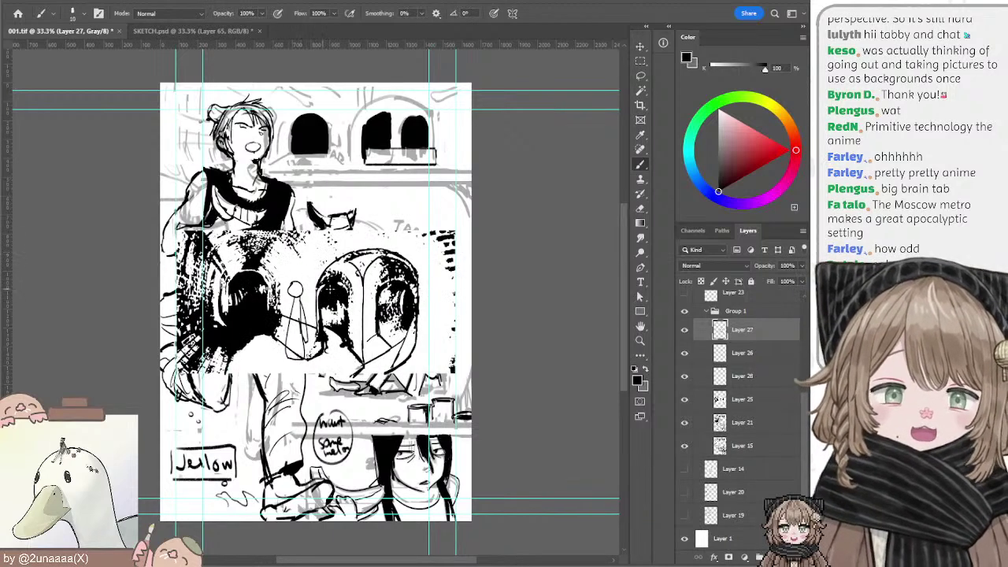
# Step: Toggle Layers 25 to 28 to identify the tunnel, figure and arch drawings, and delete Layer 26
pyautogui.click(684, 377)
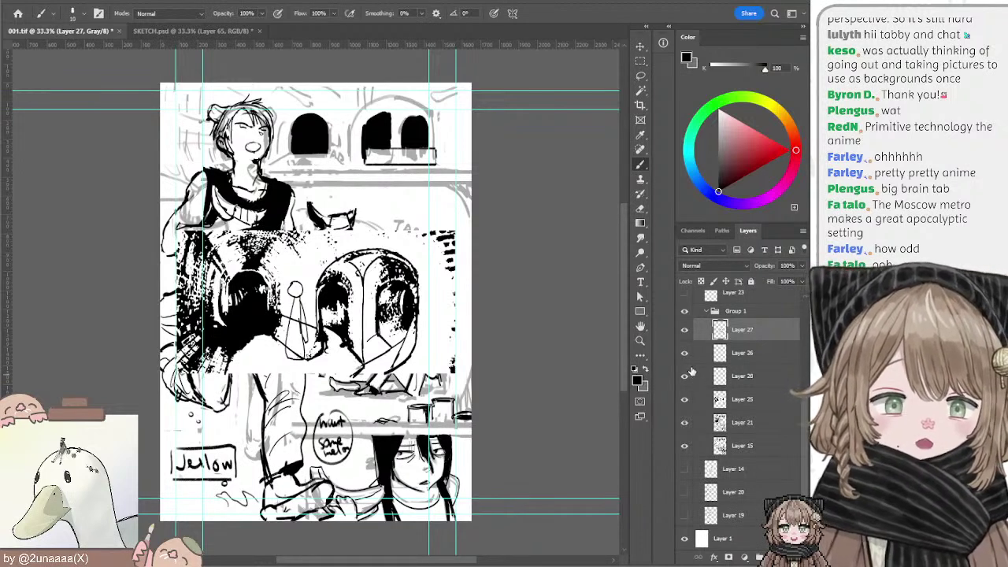
pyautogui.click(685, 353)
pyautogui.click(684, 353)
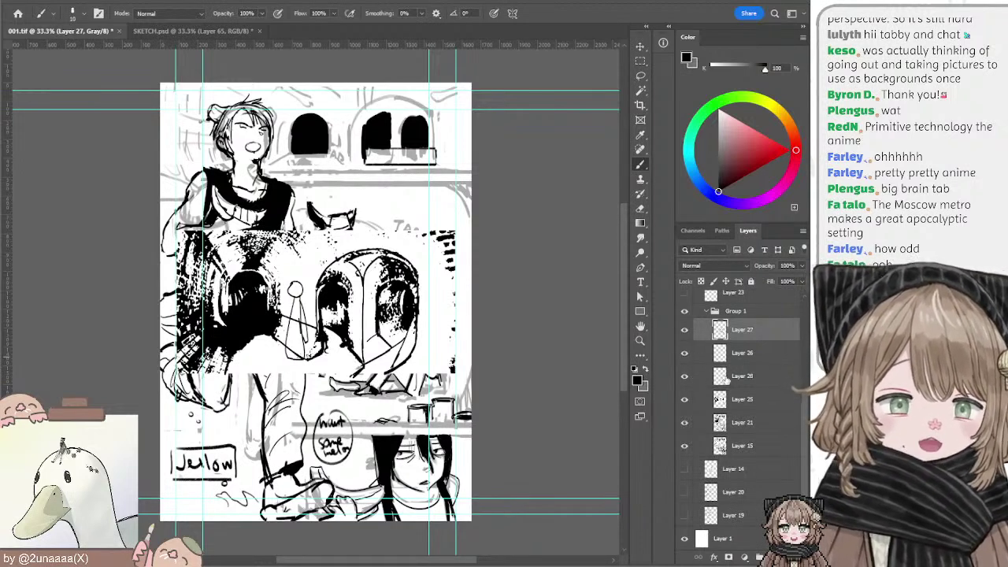
pyautogui.keyDown('shift'); pyautogui.click(722, 377); pyautogui.keyUp('shift')
pyautogui.click(685, 401)
pyautogui.click(685, 401)
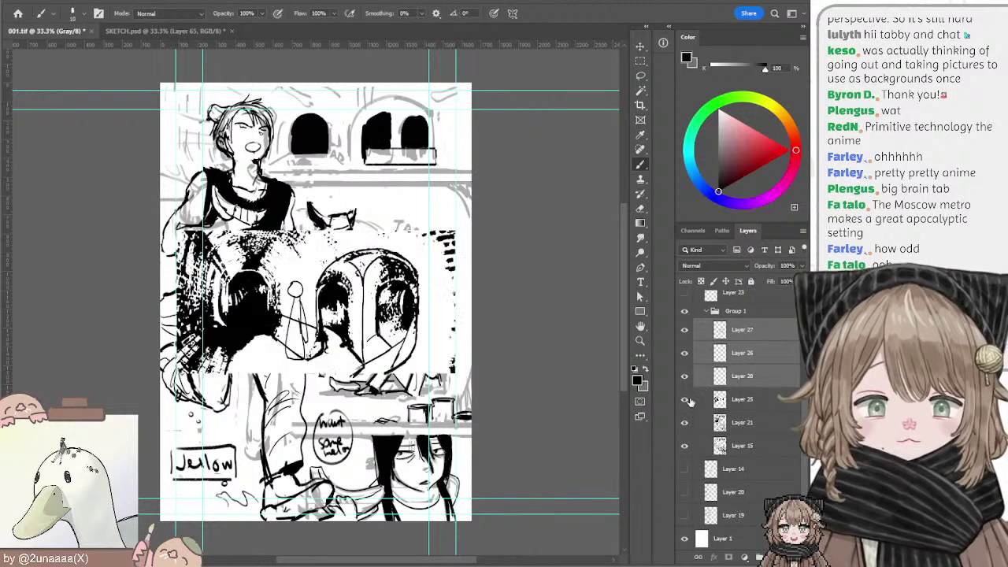
pyautogui.click(729, 402)
pyautogui.click(685, 330)
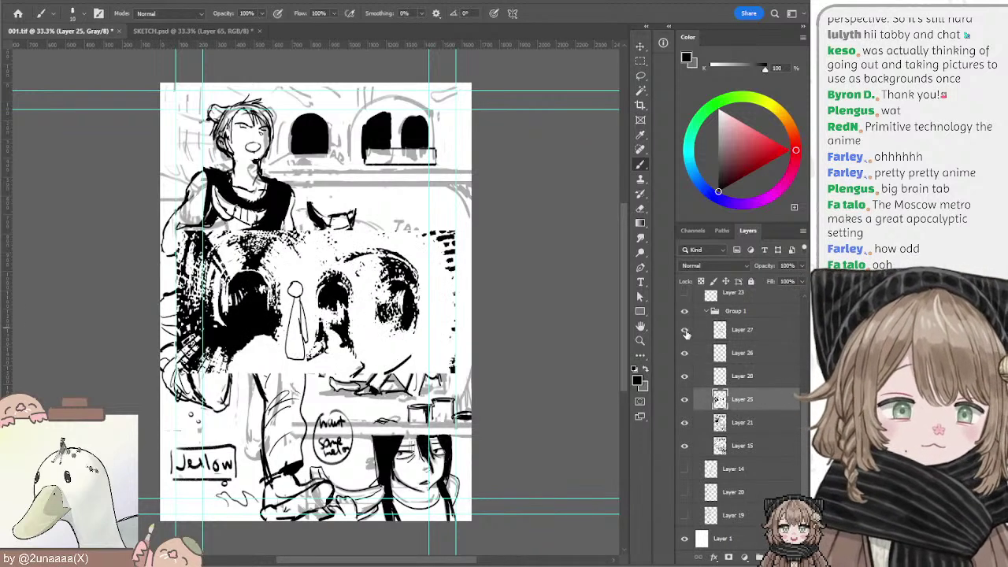
pyautogui.click(685, 330)
pyautogui.click(731, 331)
pyautogui.click(684, 376)
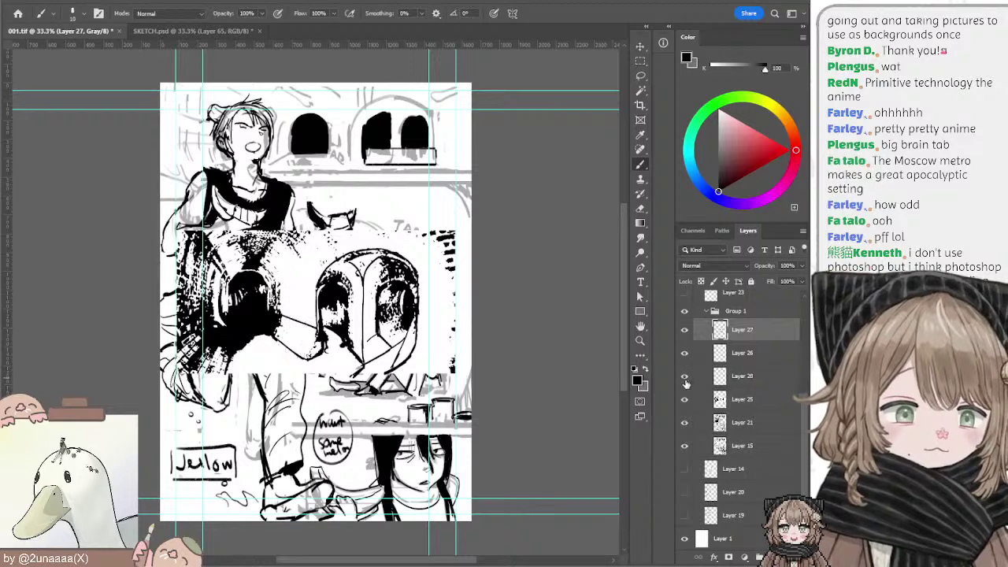
pyautogui.click(685, 377)
pyautogui.moveTo(728, 356); pyautogui.dragTo(790, 557)
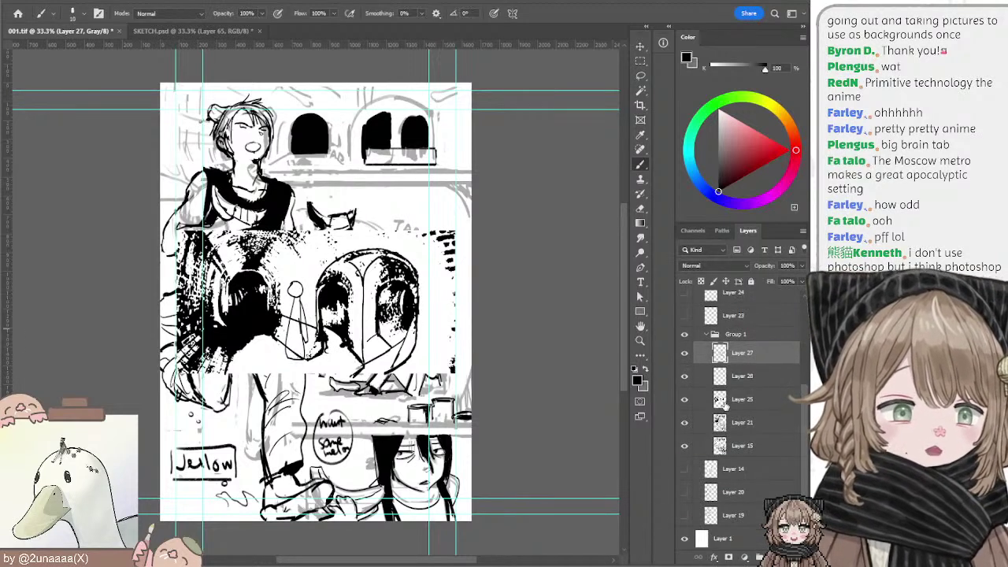
# Step: Merge Layers 27, 28 and 25 into a single tunnel layer
pyautogui.keyDown('shift'); pyautogui.click(725, 400); pyautogui.keyUp('shift')
pyautogui.click(685, 399)
pyautogui.click(684, 400)
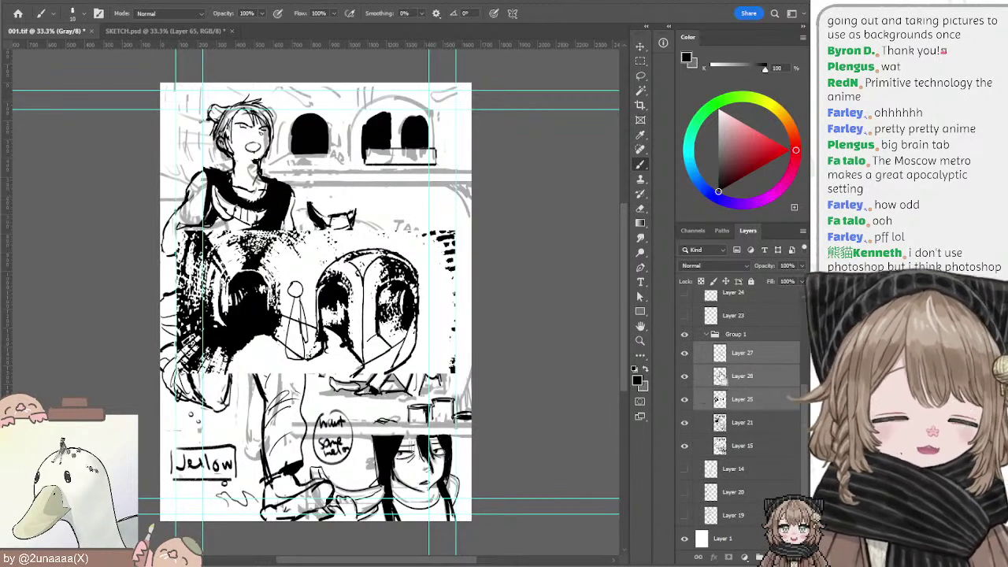
pyautogui.hotkey('ctrl', 'e')
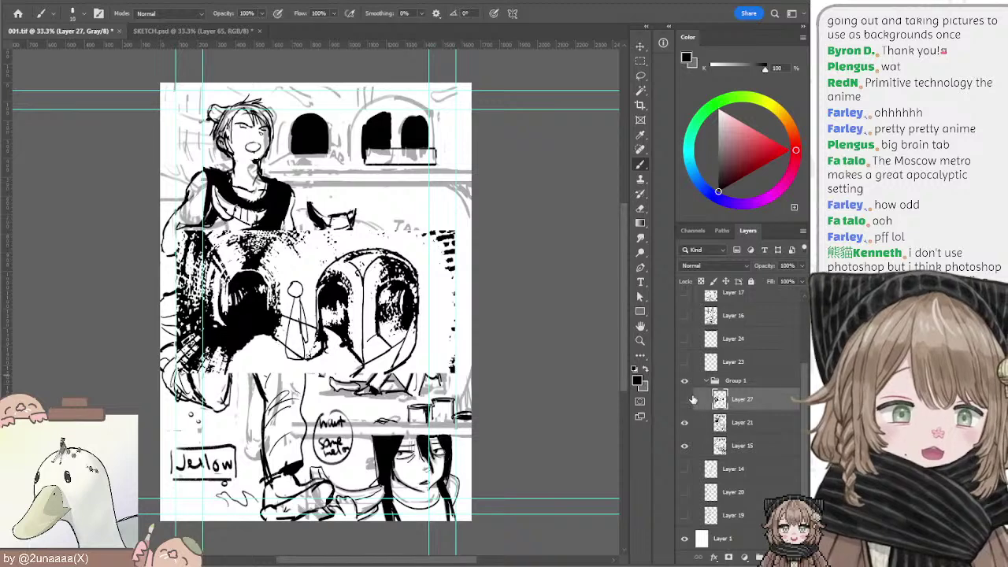
# Step: Hide the merged tunnel layer, select Layer 21, and sample the black of the arched window as the brush colour
pyautogui.click(685, 399)
pyautogui.click(722, 420)
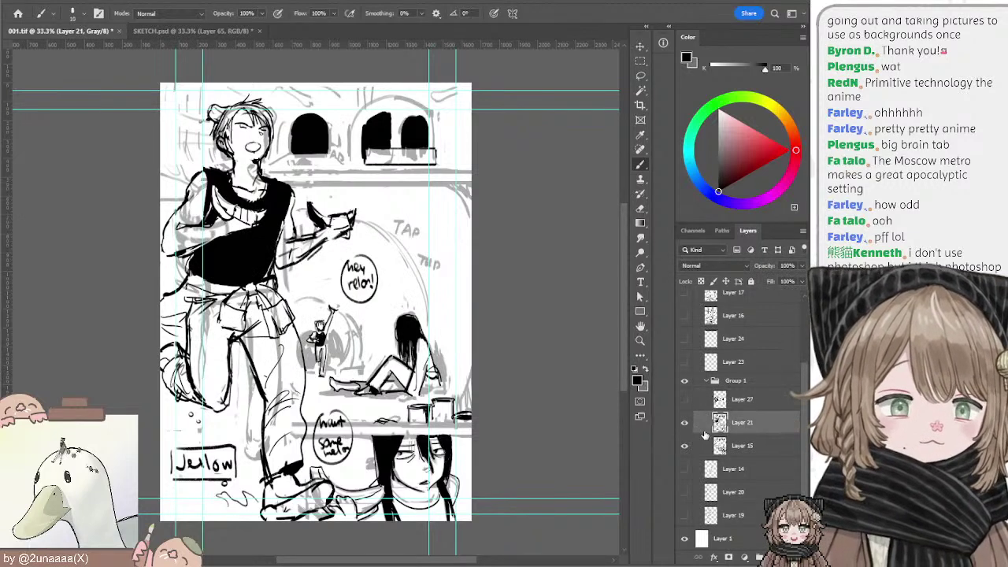
pyautogui.click(684, 423)
pyautogui.click(685, 423)
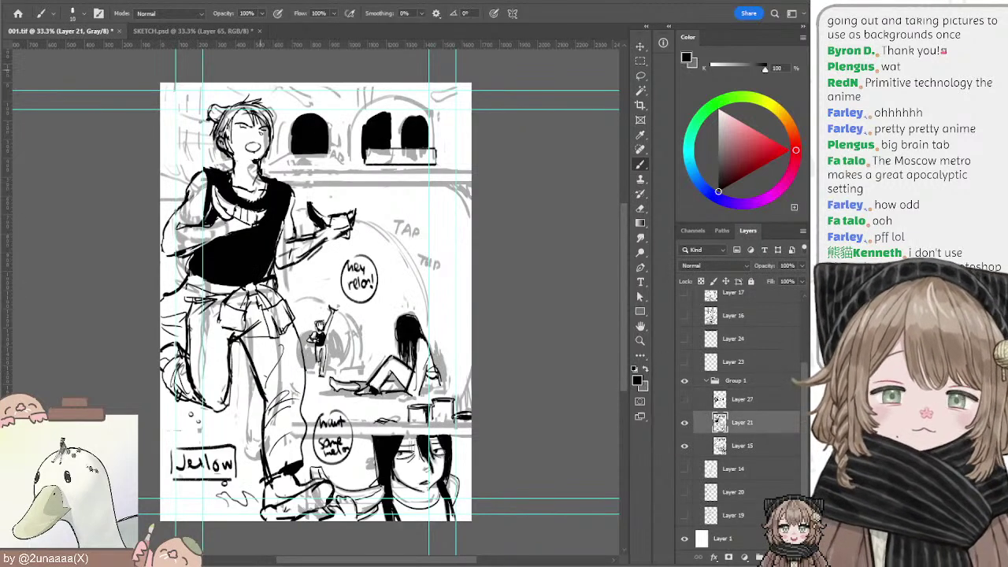
pyautogui.keyDown('alt'); pyautogui.click(305, 134); pyautogui.keyUp('alt')
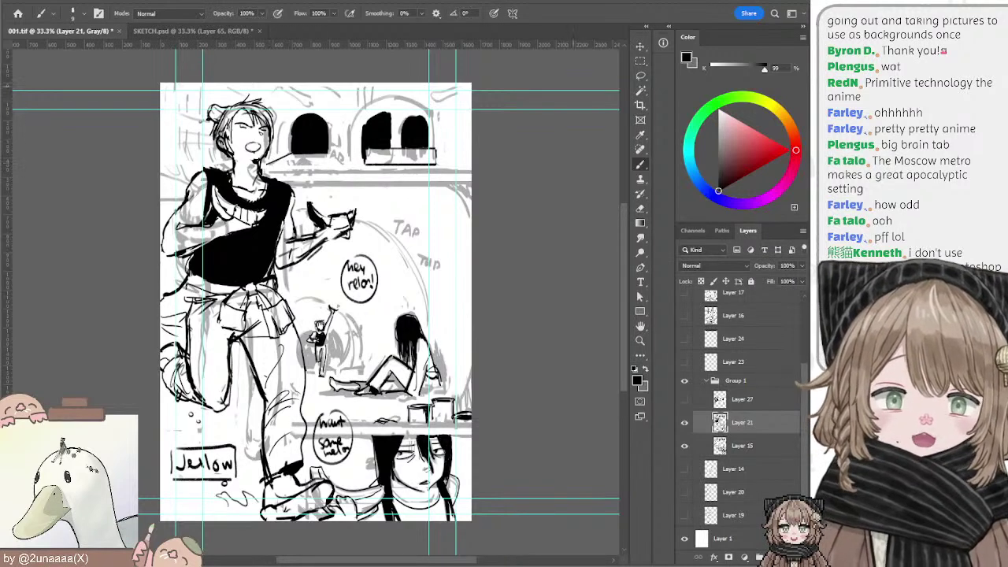
# Step: Lower the opacity of the rough sketch on Layer 15 to 15% and reselect Layer 21
pyautogui.hotkey('alt', '[')
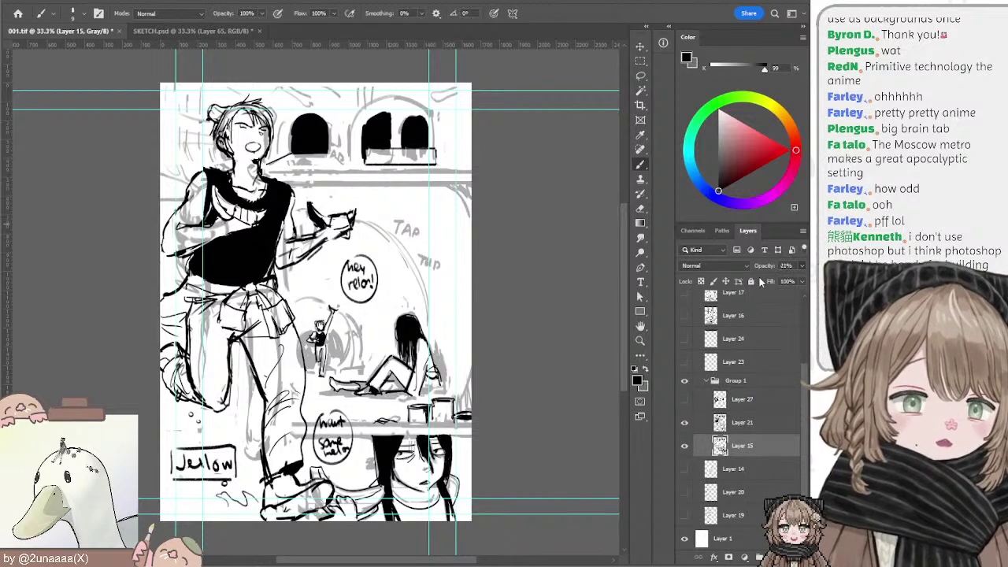
pyautogui.moveTo(761, 281); pyautogui.dragTo(759, 282)
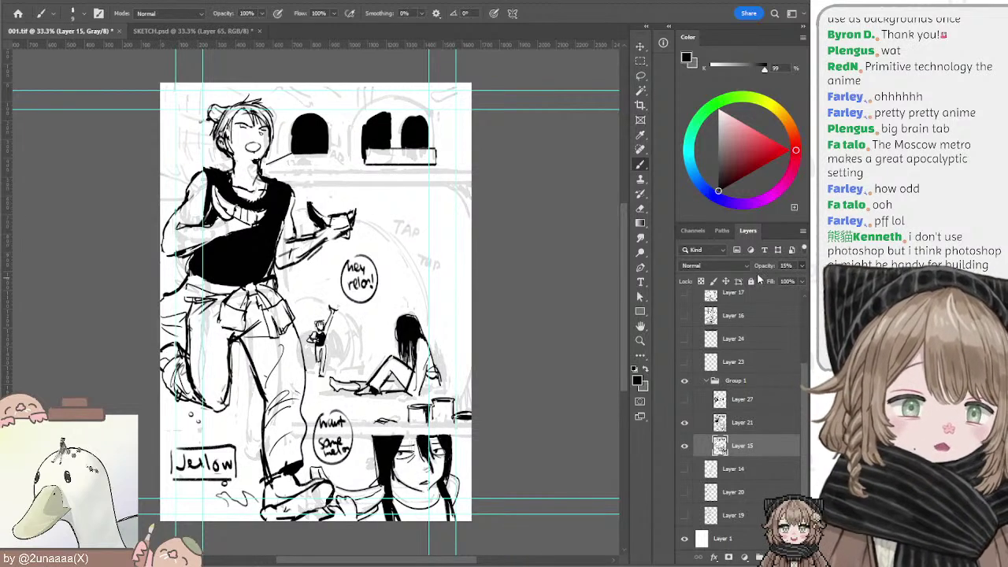
pyautogui.hotkey('alt', ']')
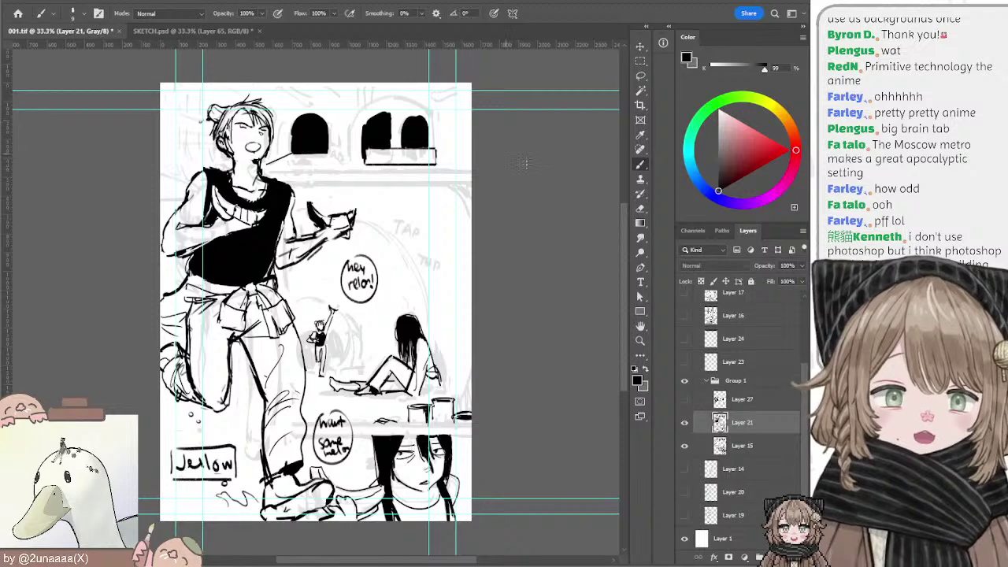
# Step: Create a new layer above Layer 27 in Group 1 and select the whole page with a rectangular marquee selection
pyautogui.click(640, 61)
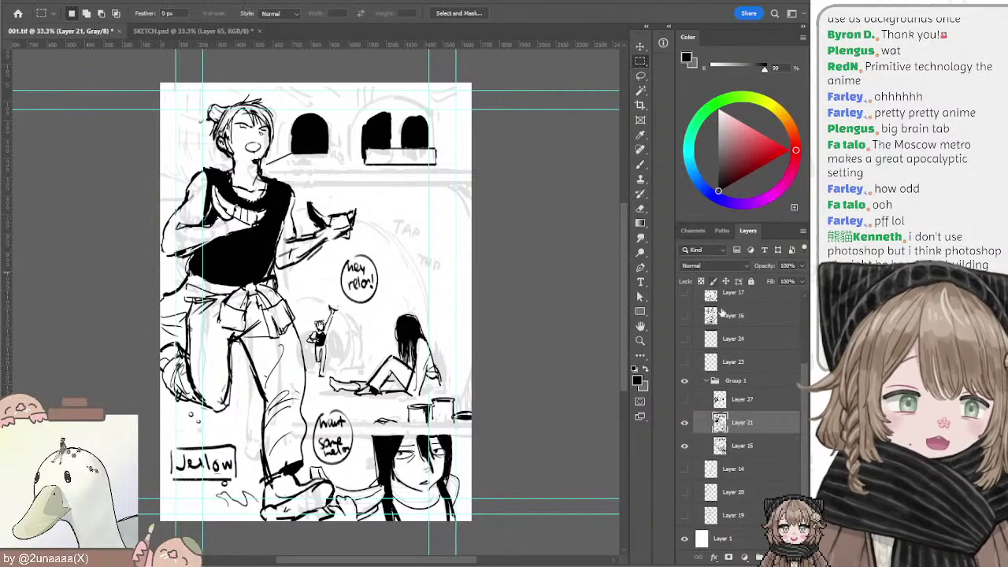
pyautogui.click(741, 400)
pyautogui.hotkey('ctrl', 'shift', 'alt', 'n')
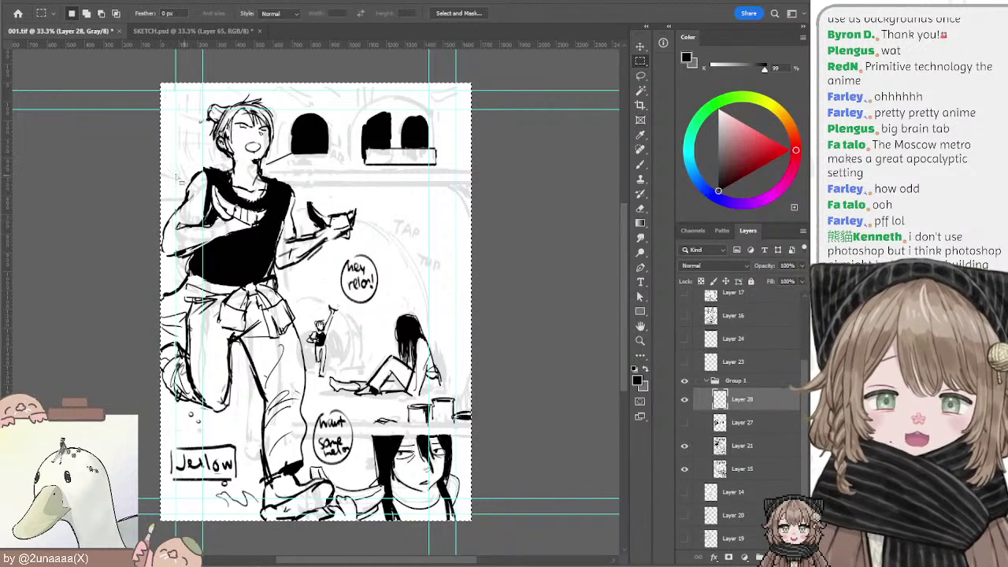
pyautogui.hotkey('ctrl', 'a')
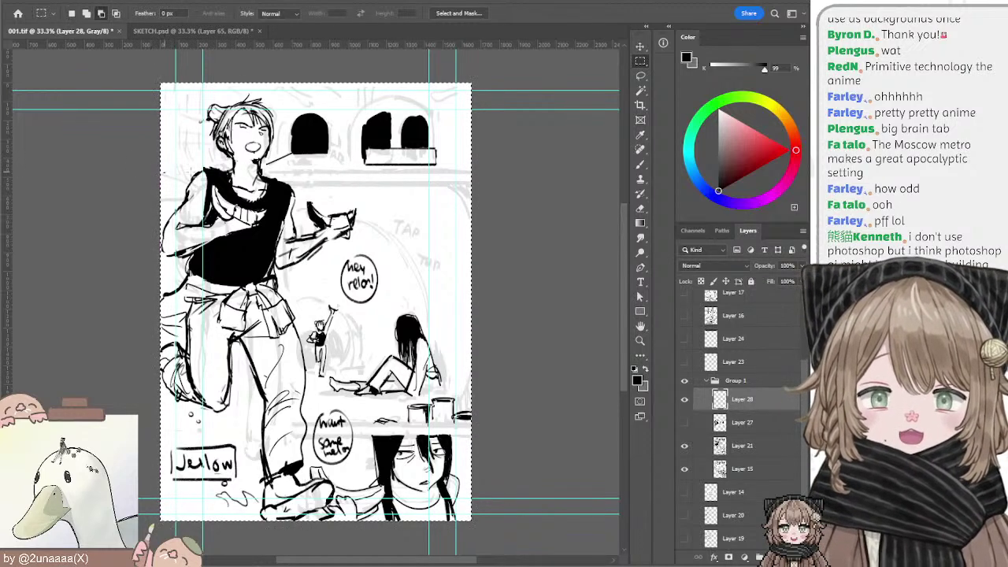
# Step: Subtract the horizontal gutters and the standing figure's column from the selection, keeping the top panel and the two panels beside the figure
pyautogui.moveTo(151, 175); pyautogui.dragTo(127, 180)
pyautogui.hotkey('ctrl', 'z')
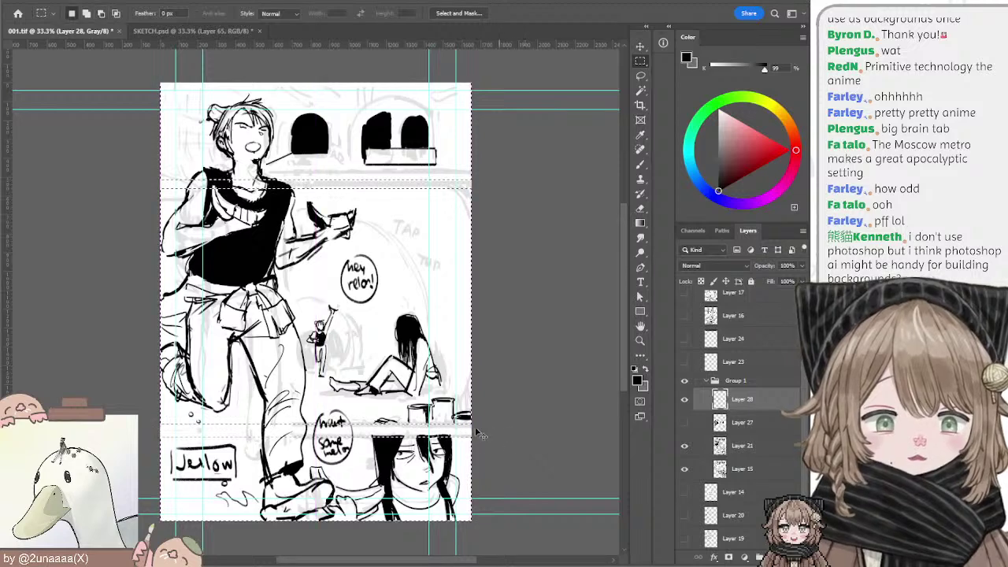
pyautogui.moveTo(476, 426); pyautogui.dragTo(130, 436)
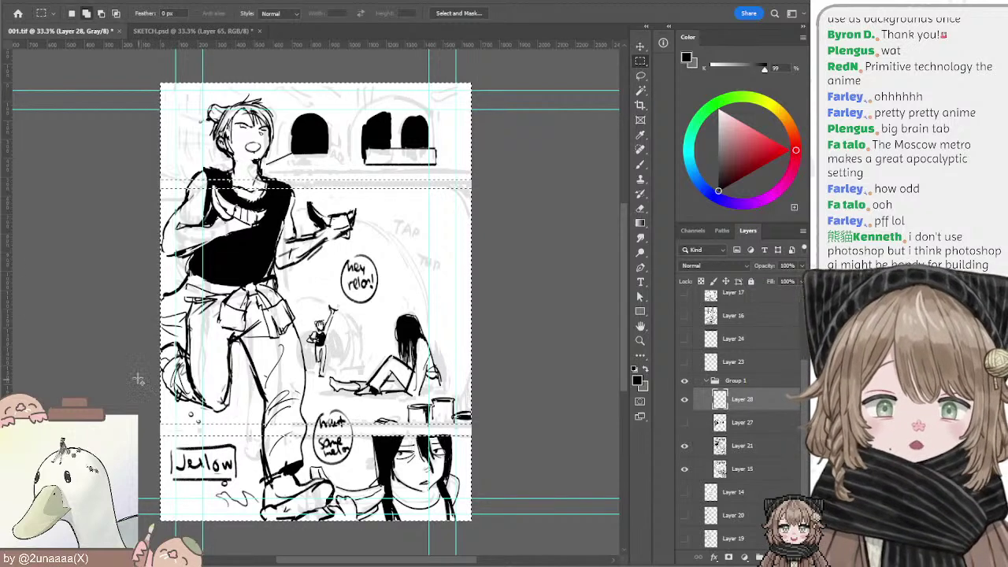
pyautogui.moveTo(138, 379); pyautogui.dragTo(504, 422)
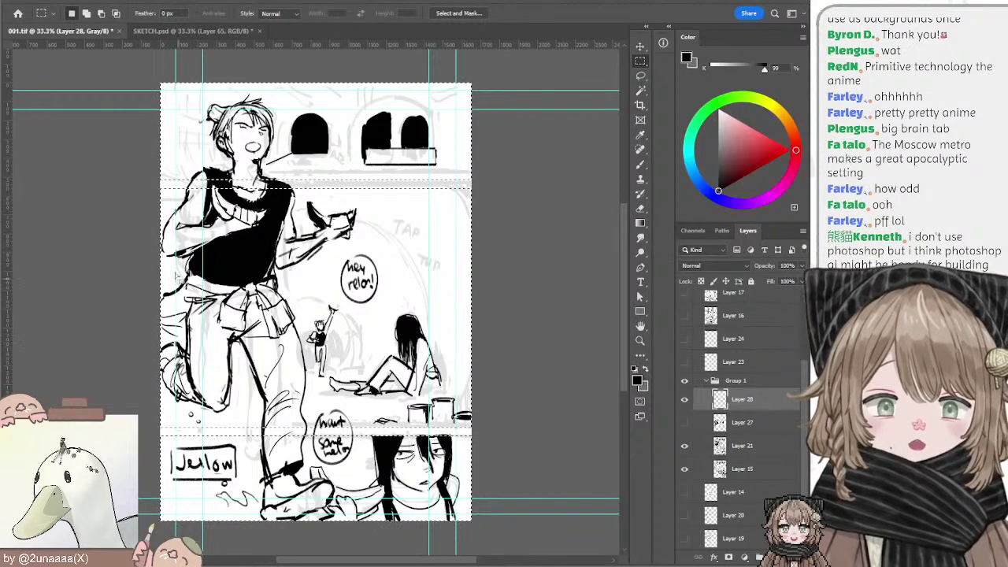
pyautogui.scroll(-3, 260, 524)
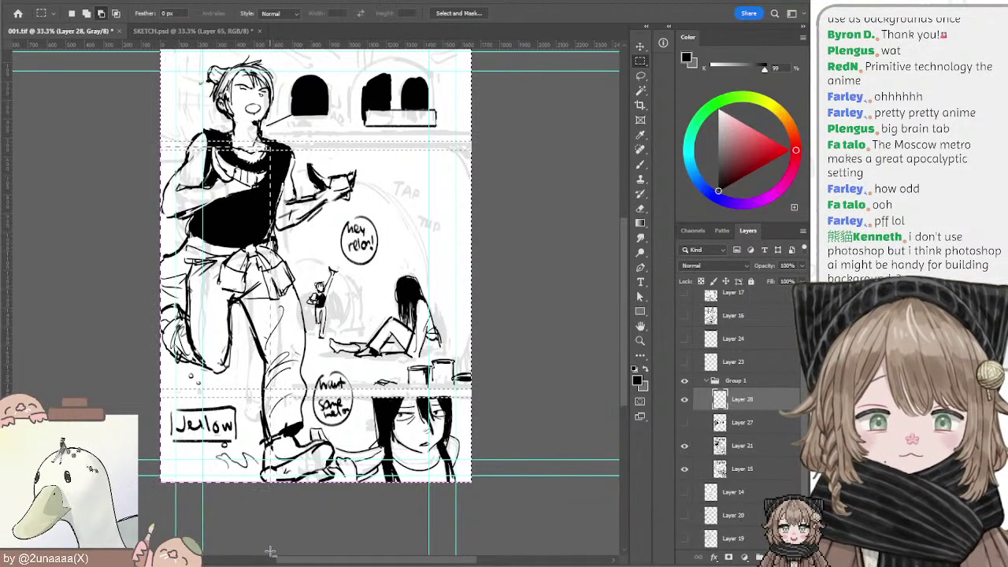
pyautogui.moveTo(271, 534); pyautogui.dragTo(156, 146)
pyautogui.moveTo(431, 205); pyautogui.dragTo(435, 242)
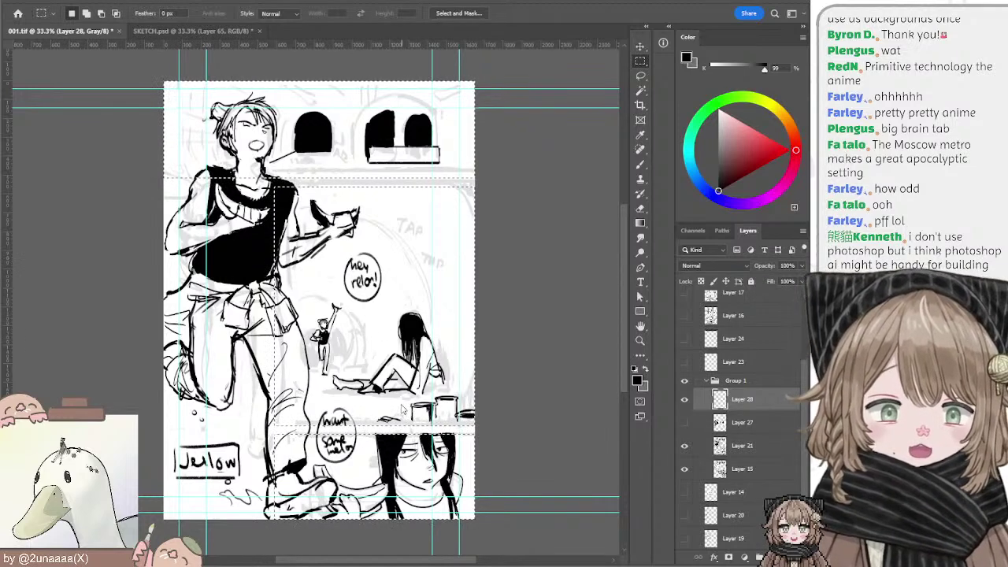
# Step: Stroke the panel selection with black borders on the new layer and deselect
pyautogui.press('i')
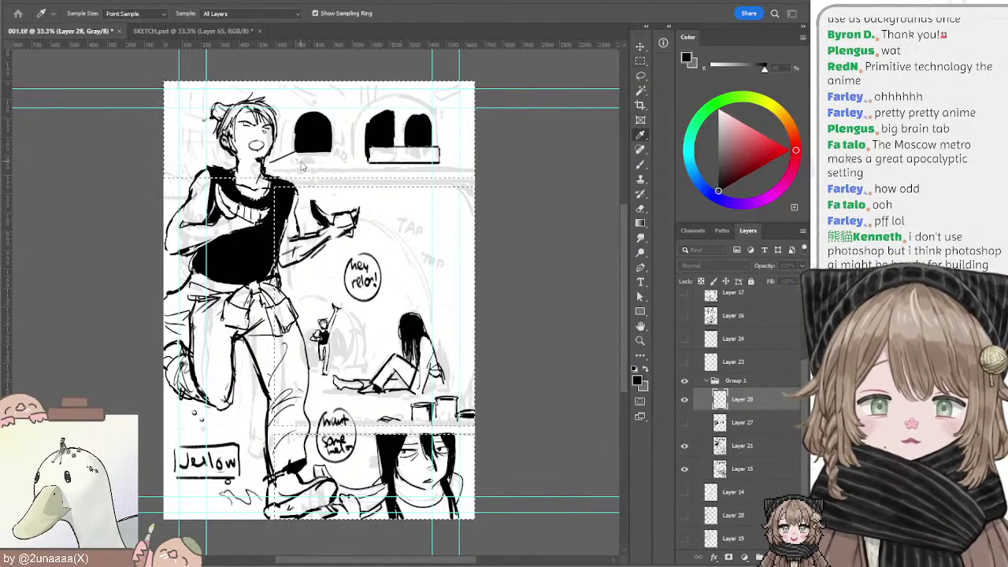
pyautogui.press('m')
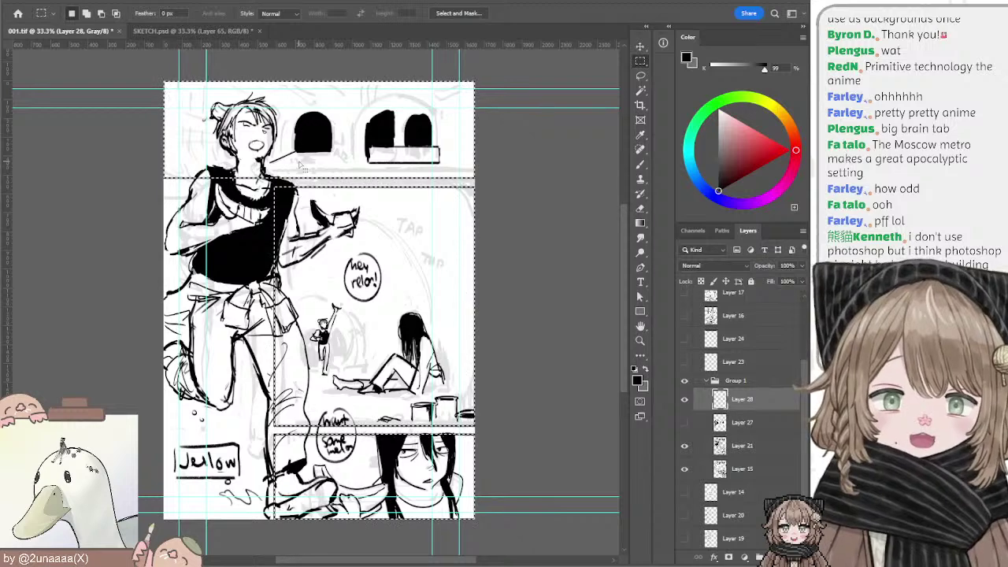
pyautogui.hotkey('ctrl', 'd')
pyautogui.press('l')
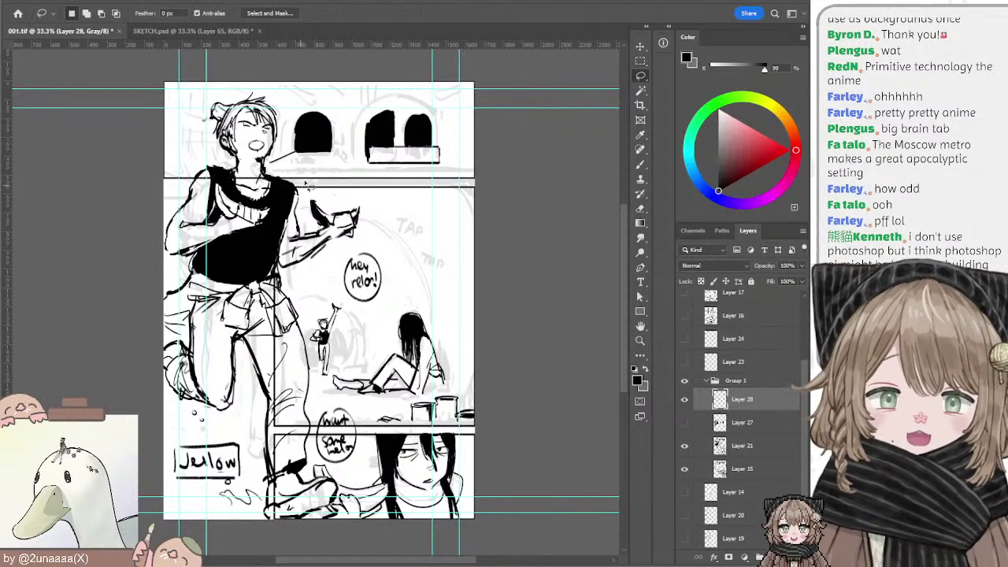
# Step: Erase the panel borders that cross the standing figure's body and legs, using a 150 px eraser
pyautogui.press('e')
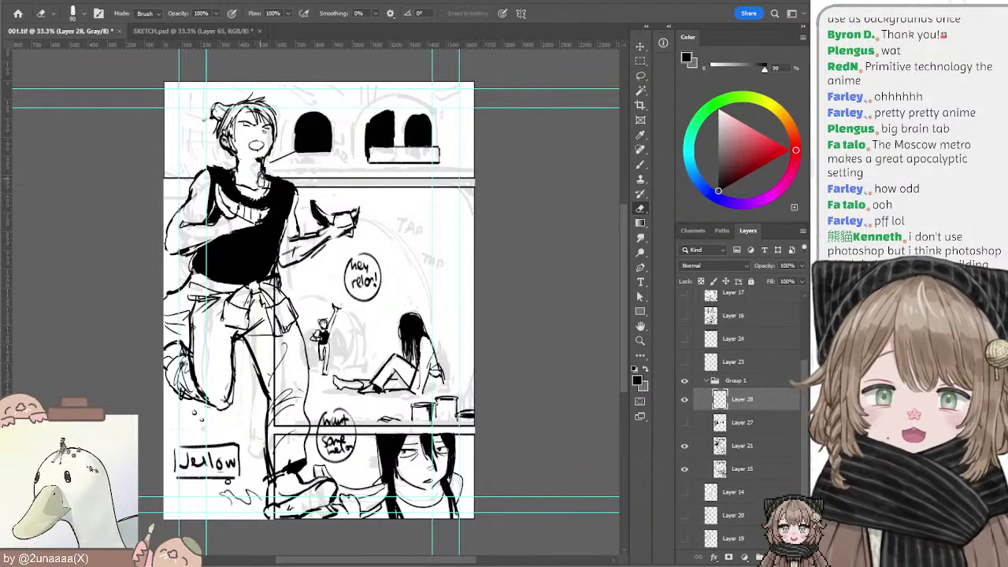
pyautogui.press(']')
pyautogui.press(']')
pyautogui.press(']')
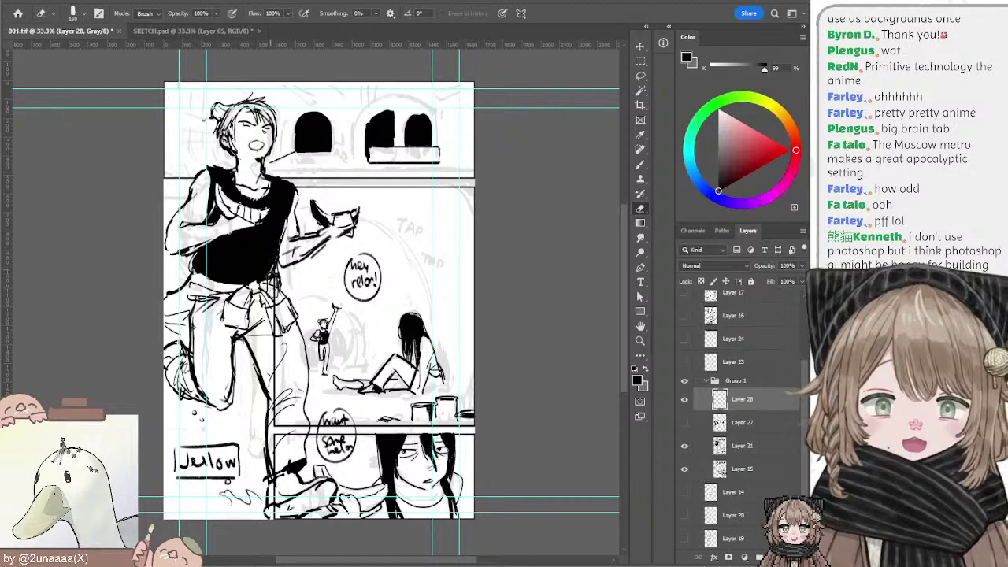
pyautogui.moveTo(272, 280); pyautogui.dragTo(275, 318)
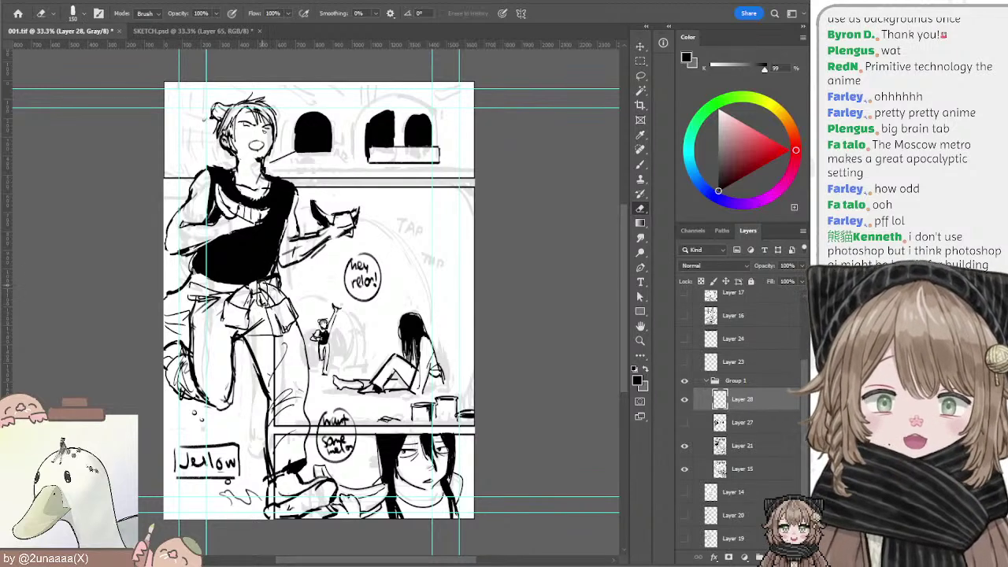
pyautogui.moveTo(297, 420)
pyautogui.mouseDown()
pyautogui.moveTo(278, 447)
pyautogui.moveTo(271, 517)
pyautogui.mouseUp()
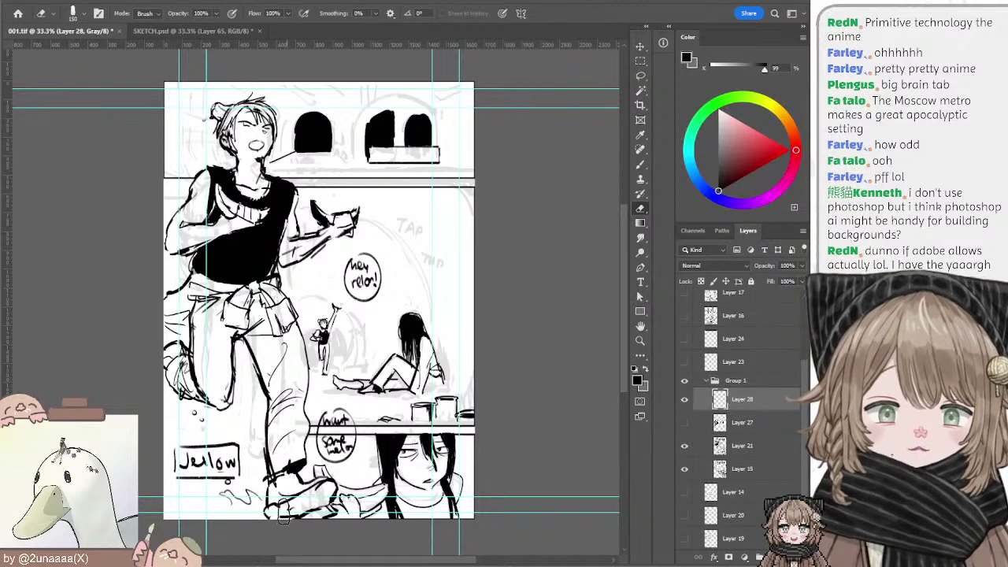
pyautogui.moveTo(388, 265); pyautogui.dragTo(394, 275)
# Step: Select Layer 21 and touch up the seated figure and the small waving figure with the brush and eraser
pyautogui.press('b')
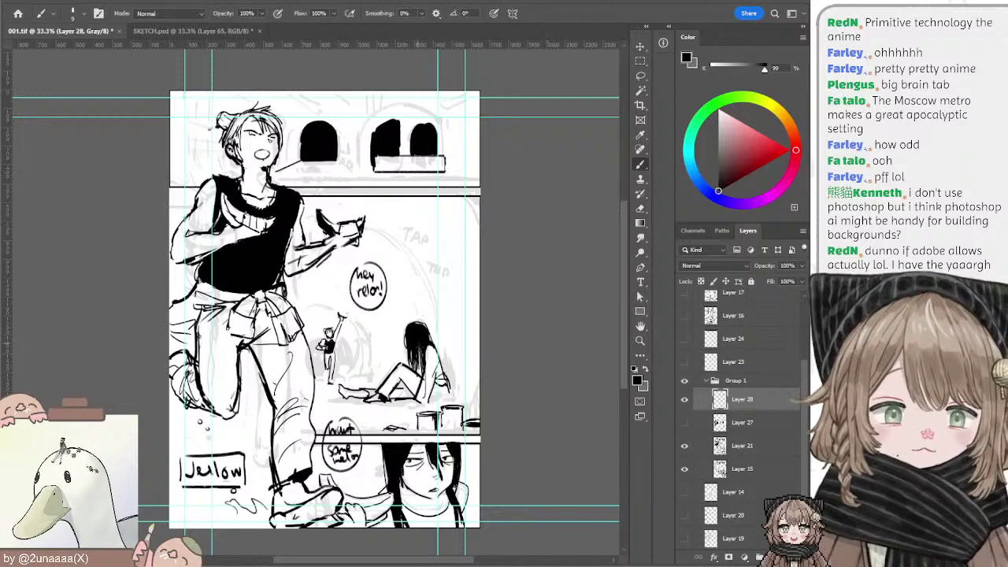
pyautogui.keyDown('ctrl'); pyautogui.click(415, 334); pyautogui.keyUp('ctrl')
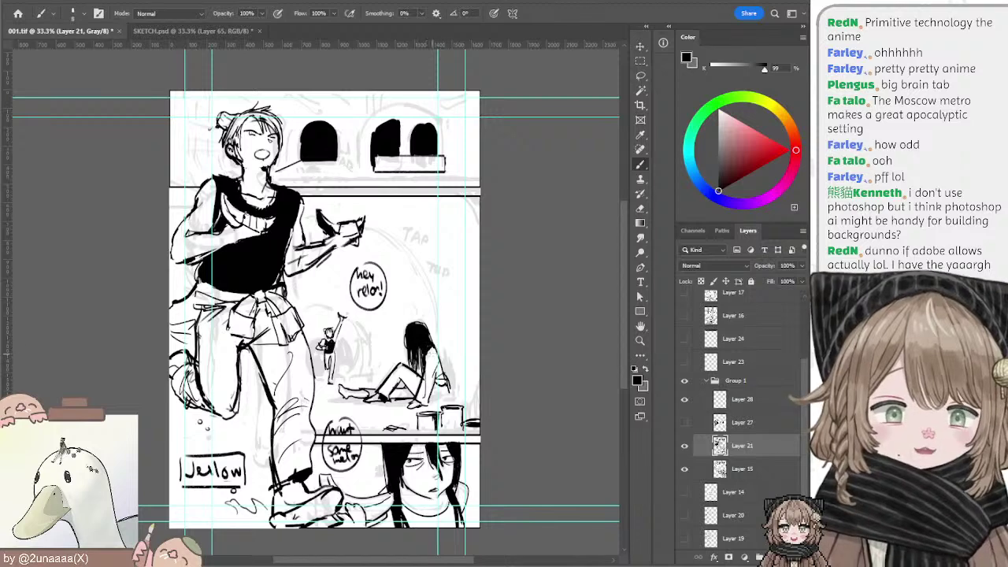
pyautogui.press('e')
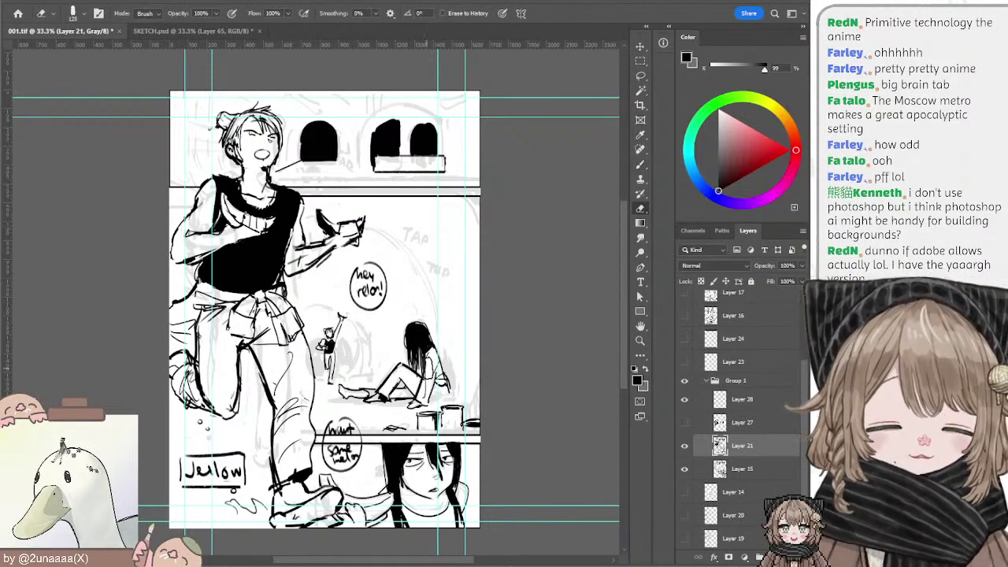
pyautogui.press('[')
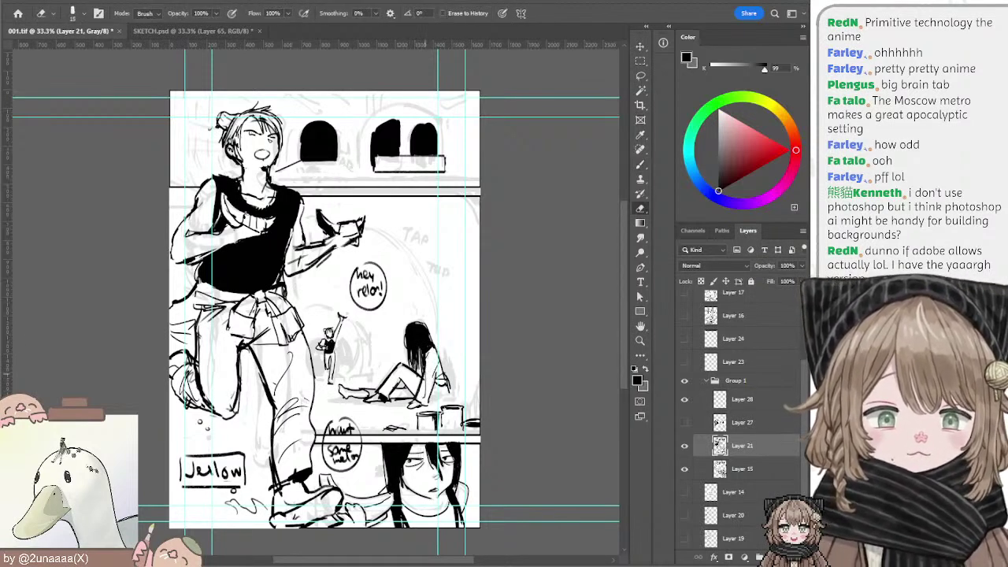
pyautogui.press('b')
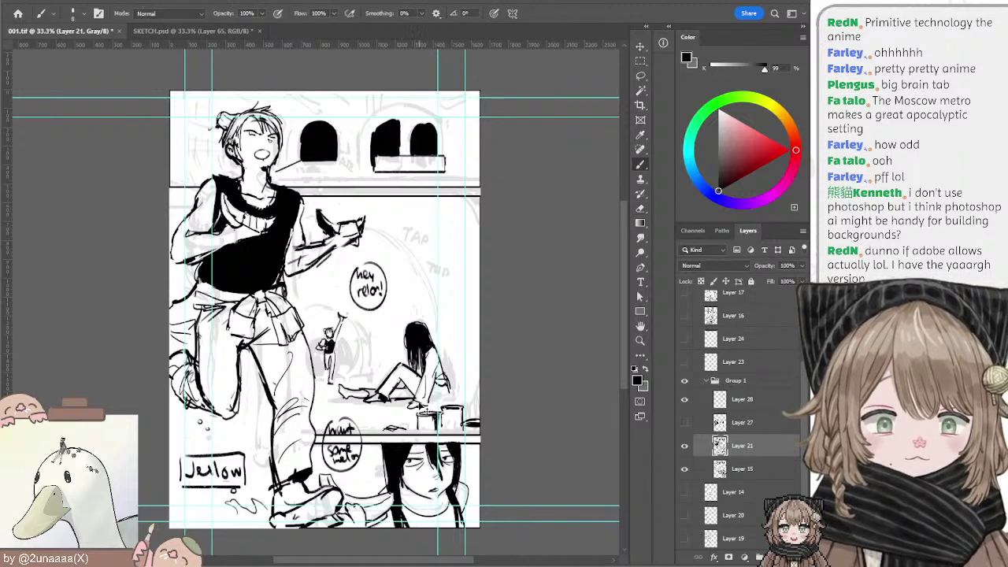
pyautogui.moveTo(432, 402); pyautogui.dragTo(446, 410)
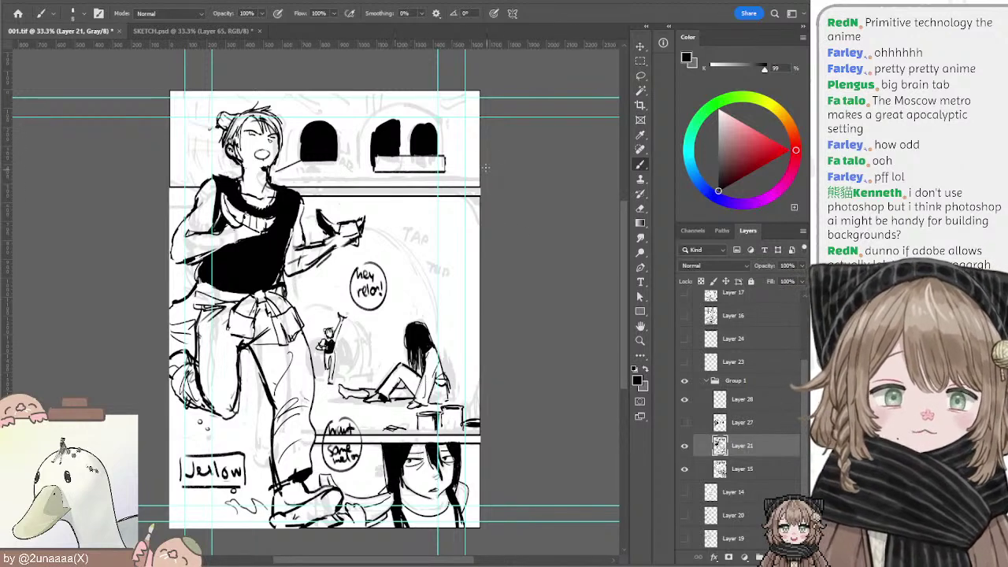
pyautogui.scroll(-1, 520, 170)
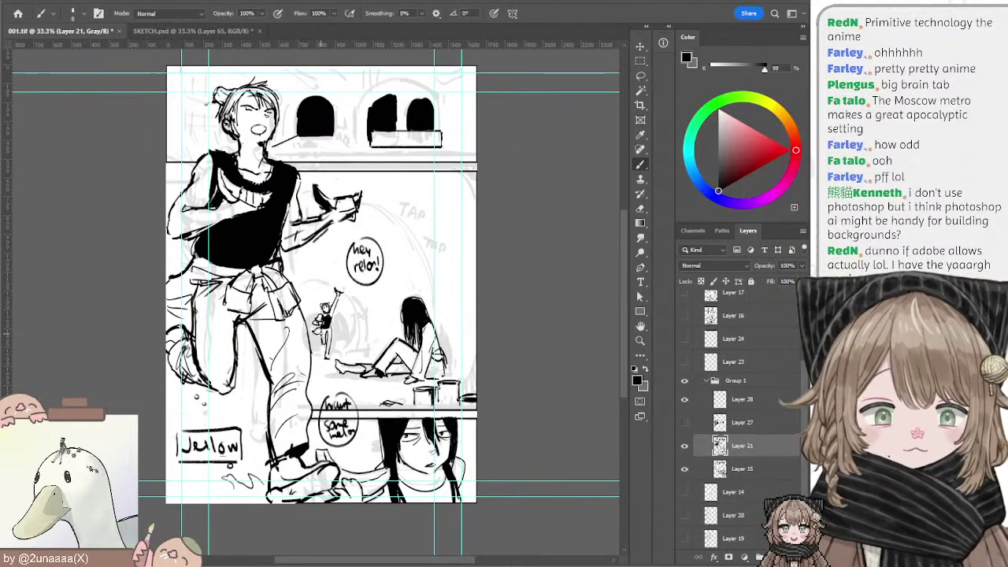
pyautogui.press('e')
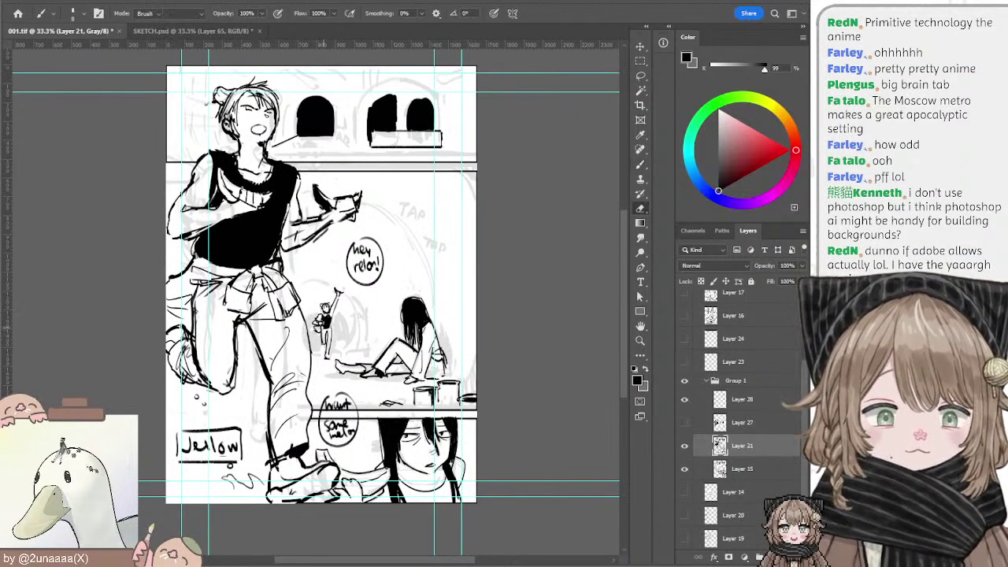
pyautogui.press('b')
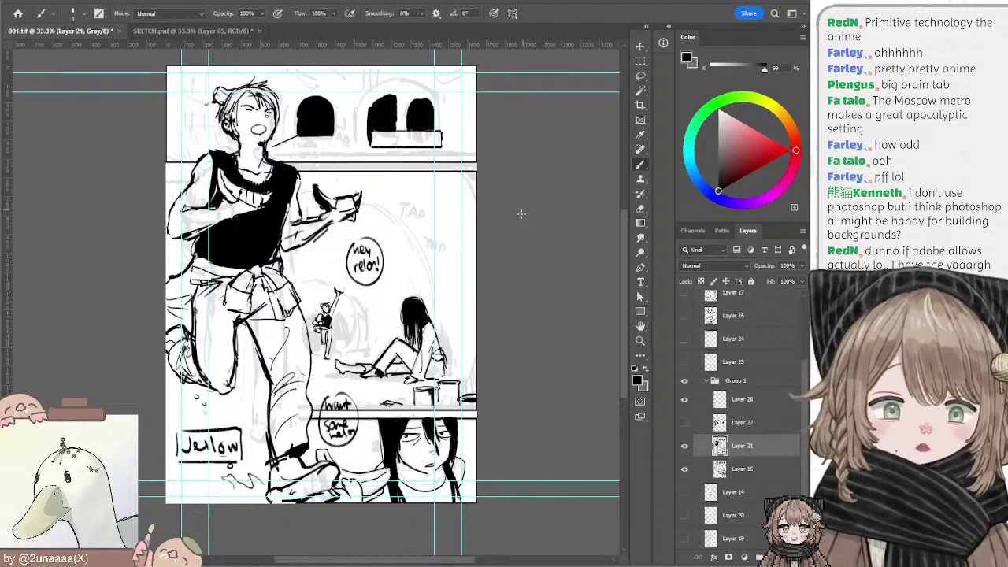
pyautogui.press('e')
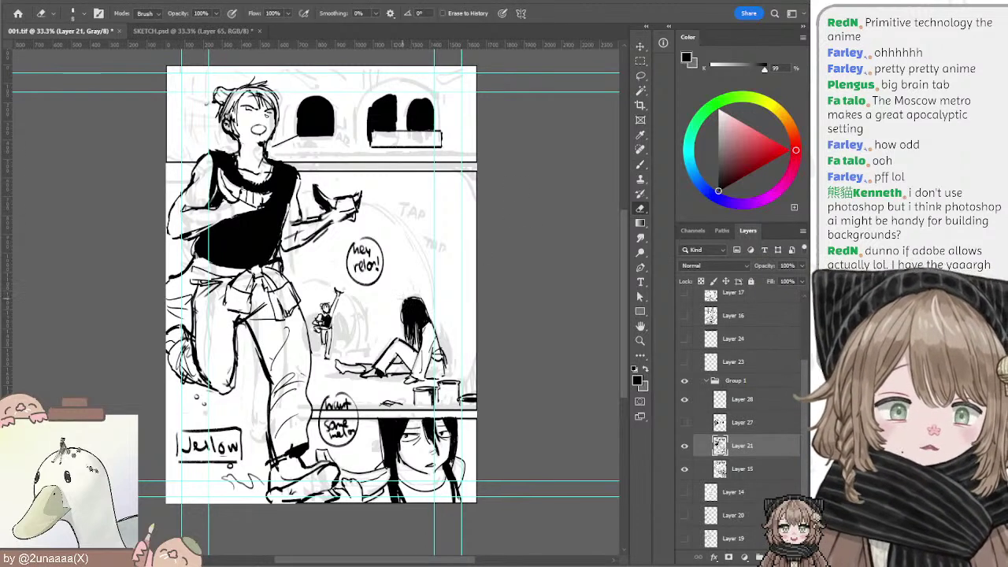
pyautogui.press('b')
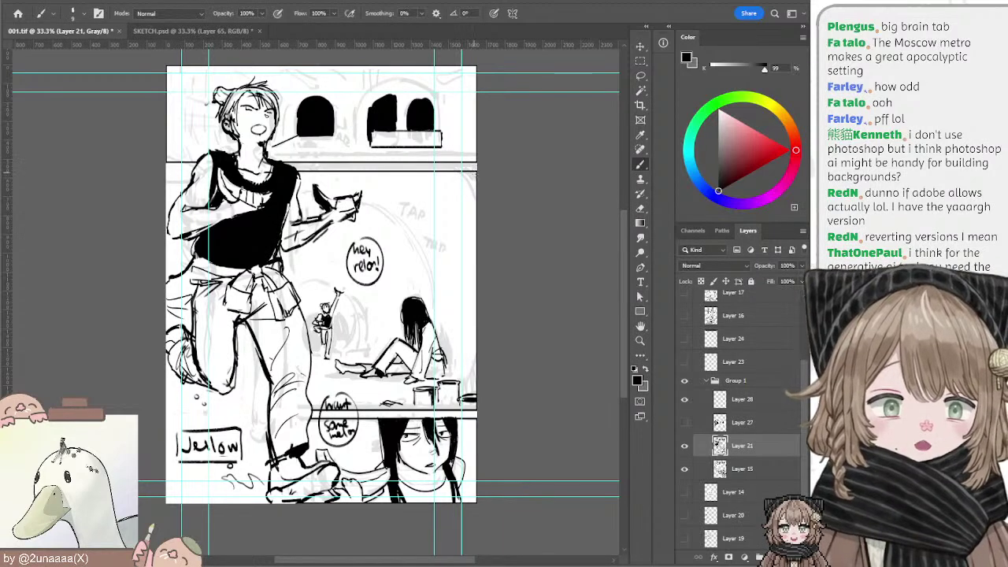
# Step: Shade the upper right corner of the middle panel in black above the tunnel curve, undoing the unwanted strokes
pyautogui.moveTo(473, 172)
pyautogui.mouseDown()
pyautogui.moveTo(459, 174)
pyautogui.moveTo(466, 185)
pyautogui.mouseUp()
pyautogui.hotkey('ctrl', 'z')
pyautogui.hotkey('ctrl', 'z')
pyautogui.hotkey('ctrl', 'z')
pyautogui.moveTo(450, 175)
pyautogui.mouseDown()
pyautogui.moveTo(476, 196)
pyautogui.moveTo(474, 177)
pyautogui.mouseUp()
pyautogui.hotkey('ctrl', 'z')
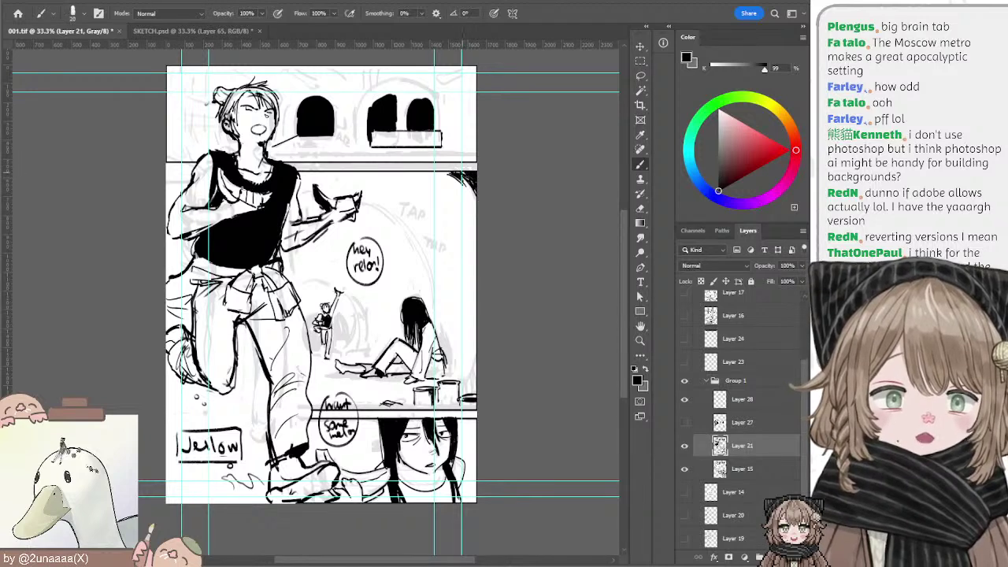
pyautogui.hotkey('ctrl', 'z')
pyautogui.moveTo(461, 173); pyautogui.dragTo(476, 189)
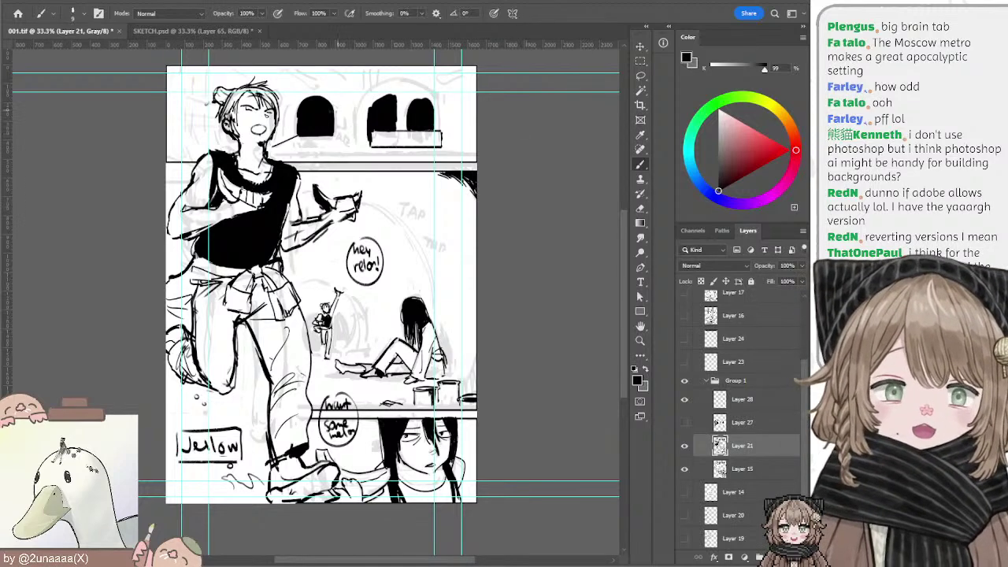
# Step: Ink the right edge of the single arched opening in the top panel and add a short diagonal line from its base
pyautogui.moveTo(423, 162); pyautogui.dragTo(419, 182)
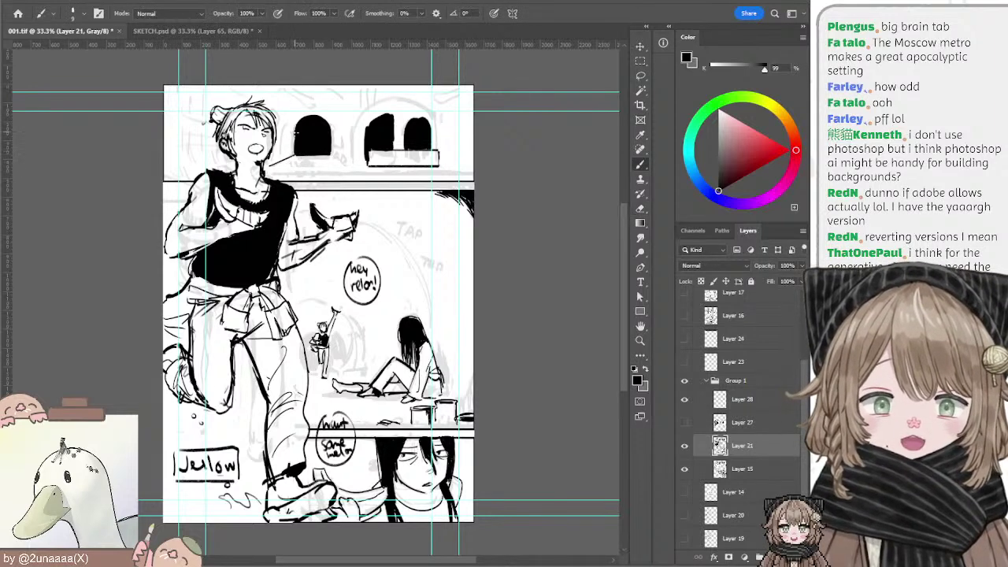
pyautogui.moveTo(332, 126); pyautogui.dragTo(331, 156)
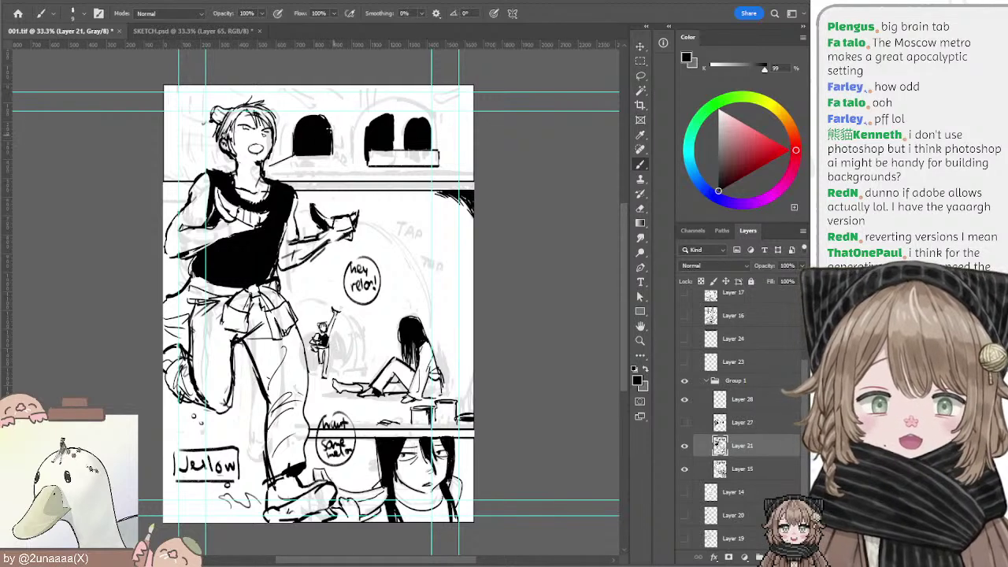
pyautogui.moveTo(332, 156); pyautogui.dragTo(345, 165)
pyautogui.hotkey('ctrl', 'z')
pyautogui.hotkey('ctrl', 'z')
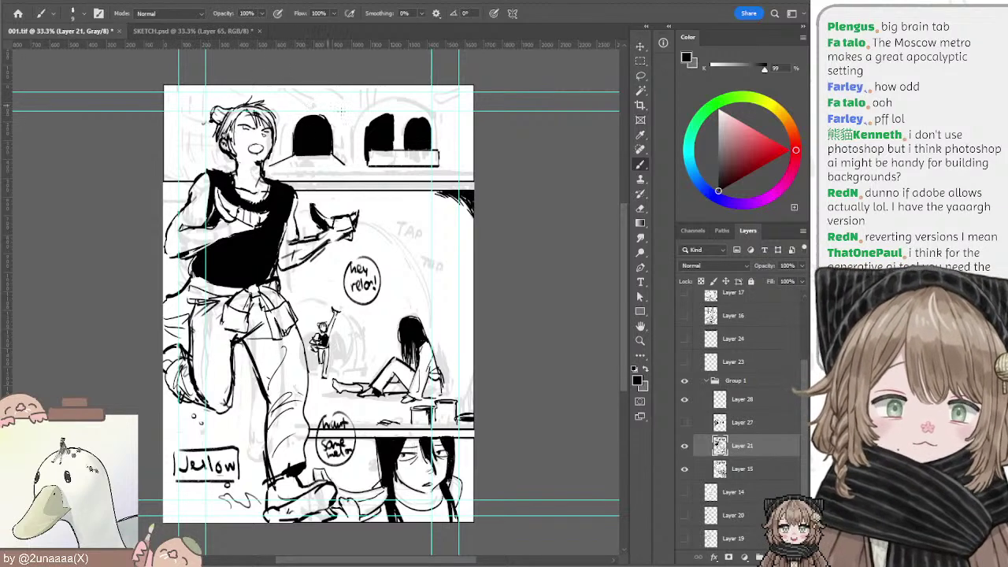
# Step: Draw a thin tunnel arch around the small waving figure in the middle panel, undoing and redrawing the curve until it fits
pyautogui.moveTo(493, 225); pyautogui.dragTo(484, 208)
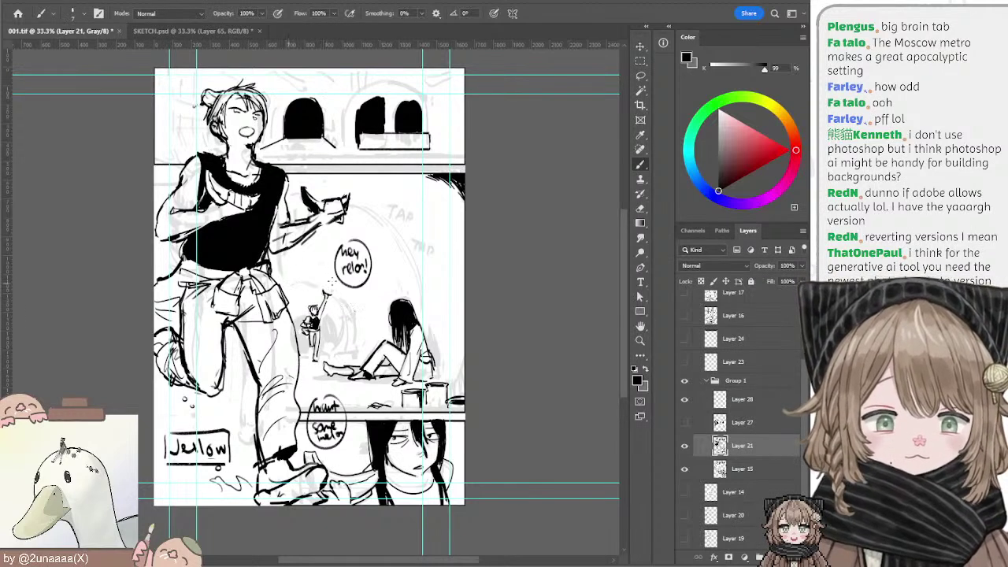
pyautogui.moveTo(288, 287)
pyautogui.mouseDown()
pyautogui.moveTo(334, 285)
pyautogui.moveTo(356, 340)
pyautogui.mouseUp()
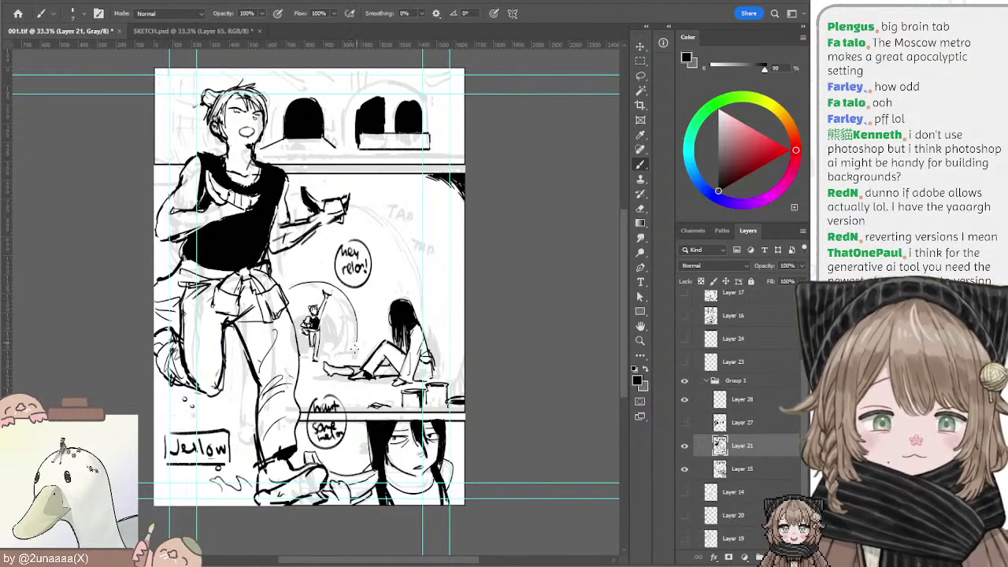
pyautogui.hotkey('ctrl', 'z')
pyautogui.moveTo(339, 288); pyautogui.dragTo(358, 352)
pyautogui.hotkey('ctrl', 'z')
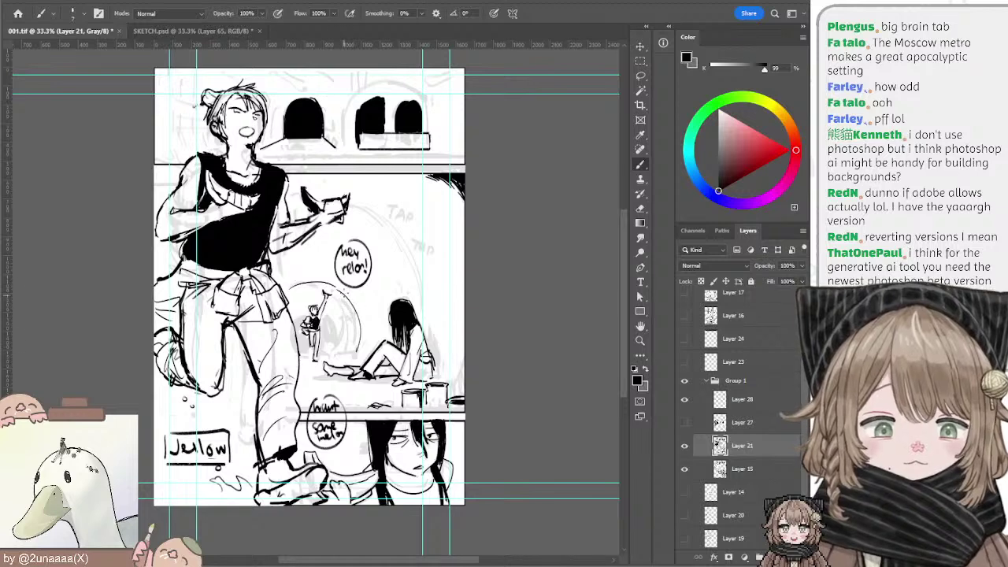
pyautogui.moveTo(339, 290); pyautogui.dragTo(359, 355)
pyautogui.hotkey('ctrl', 'z')
pyautogui.hotkey('ctrl', 'z')
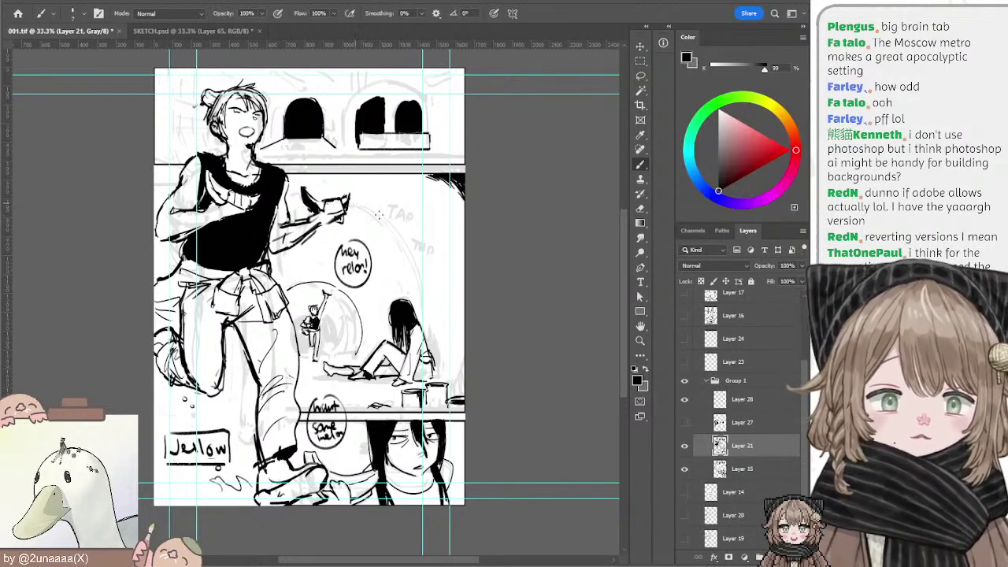
pyautogui.moveTo(352, 204)
pyautogui.mouseDown()
pyautogui.moveTo(421, 285)
pyautogui.moveTo(424, 276)
pyautogui.mouseUp()
pyautogui.hotkey('ctrl', 'z')
pyautogui.hotkey('ctrl', 'z')
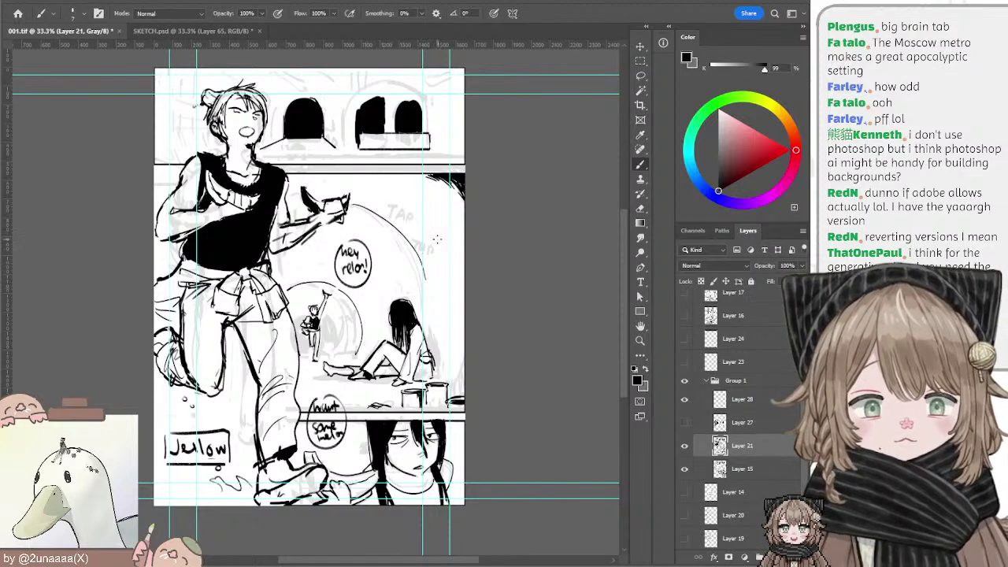
pyautogui.hotkey('ctrl', ';')
pyautogui.hotkey('ctrl', 'z')
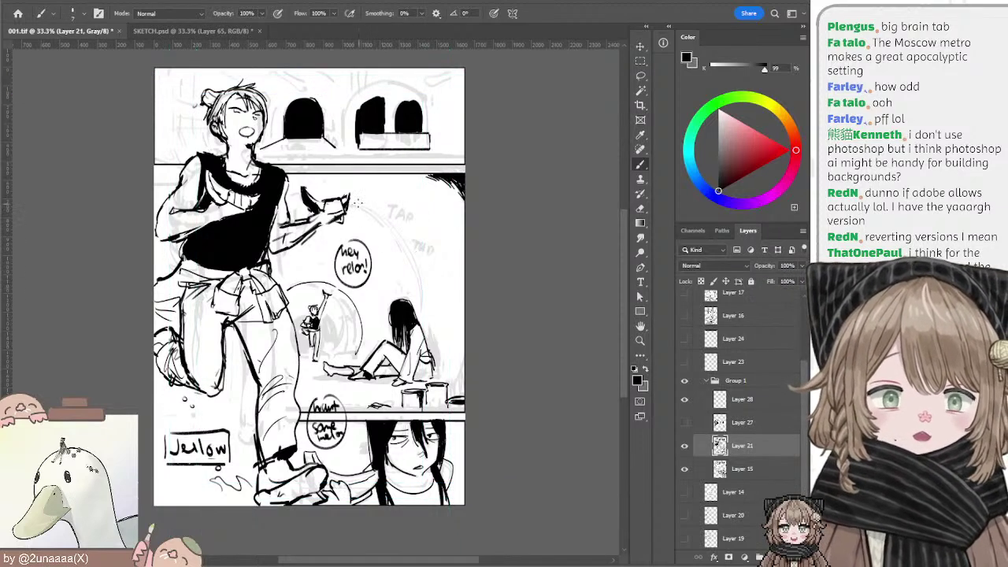
pyautogui.moveTo(353, 201); pyautogui.dragTo(424, 270)
pyautogui.hotkey('ctrl', 'z')
pyautogui.moveTo(346, 181)
pyautogui.mouseDown()
pyautogui.moveTo(419, 253)
pyautogui.moveTo(367, 183)
pyautogui.moveTo(434, 278)
pyautogui.mouseUp()
pyautogui.hotkey('ctrl', 'z')
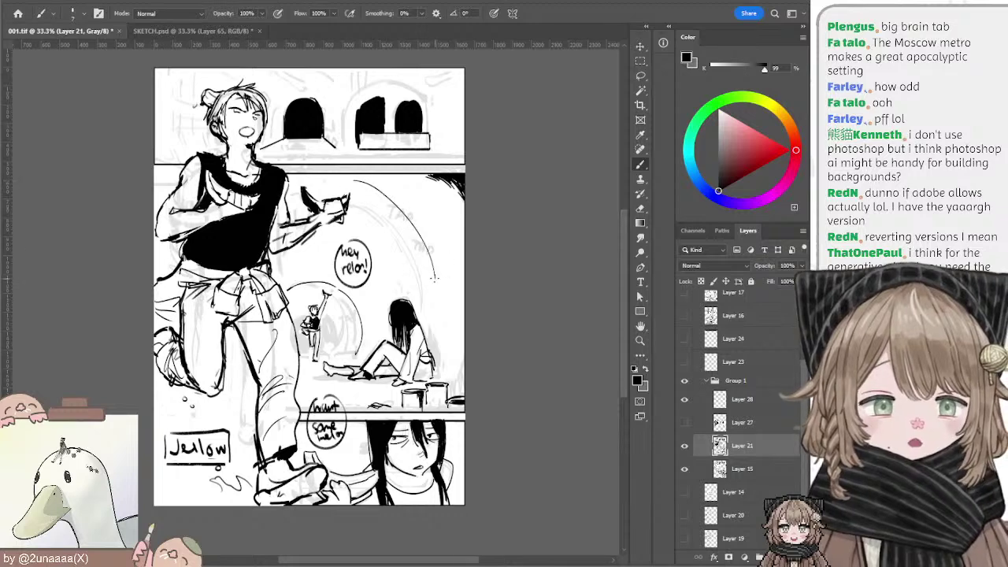
pyautogui.hotkey('ctrl', 'z')
# Step: Ink the large tunnel arch in the middle panel, curving from near the upper border down behind the seated figure, and undo the misplaced strokes
pyautogui.moveTo(359, 181)
pyautogui.mouseDown()
pyautogui.moveTo(437, 249)
pyautogui.moveTo(436, 343)
pyautogui.mouseUp()
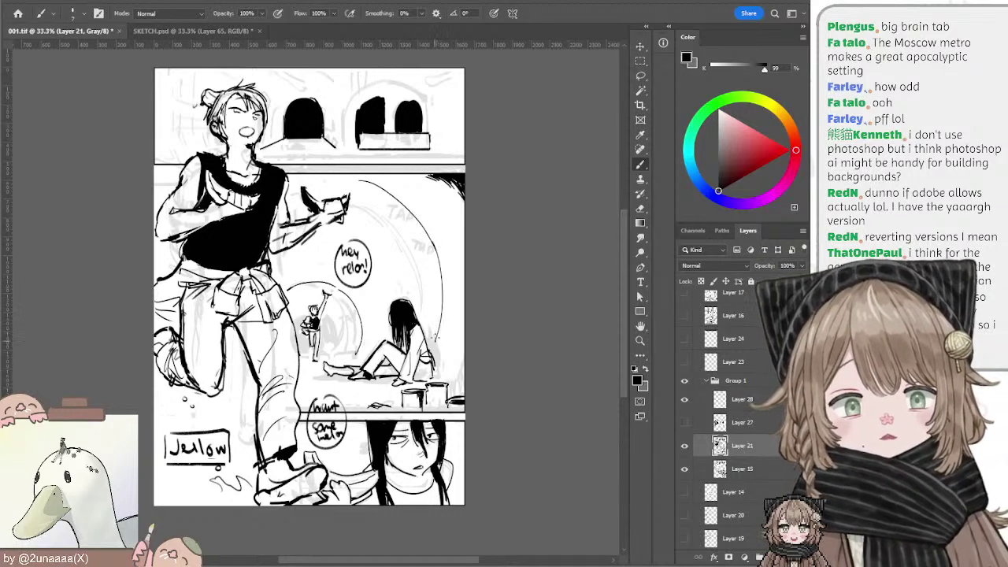
pyautogui.hotkey('ctrl', 'z')
pyautogui.moveTo(434, 250); pyautogui.dragTo(433, 341)
pyautogui.hotkey('ctrl', 'z')
pyautogui.hotkey('ctrl', 'z')
pyautogui.hotkey('ctrl', 'z')
pyautogui.hotkey('ctrl', 'z')
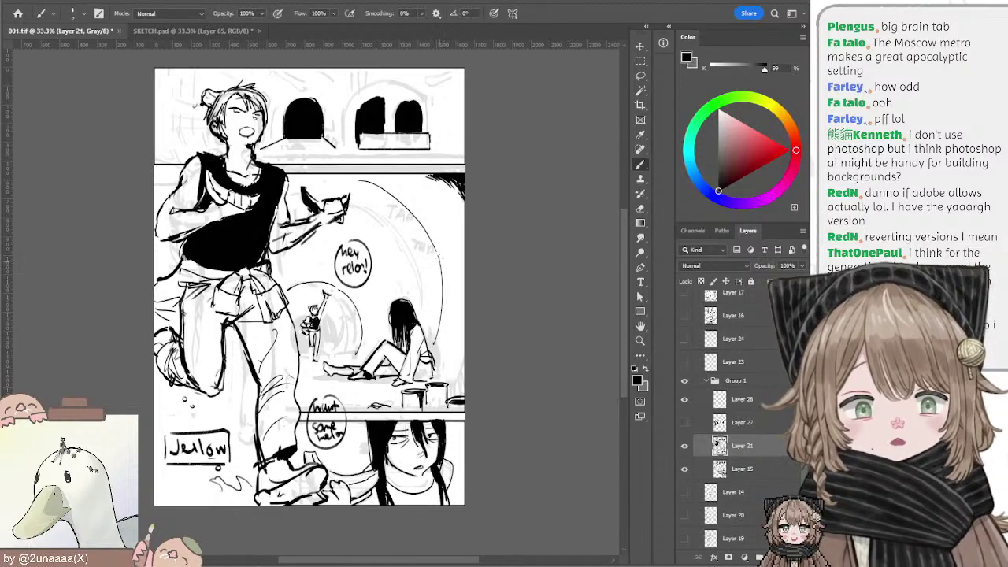
pyautogui.moveTo(438, 257); pyautogui.dragTo(434, 343)
pyautogui.hotkey('ctrl', 'z')
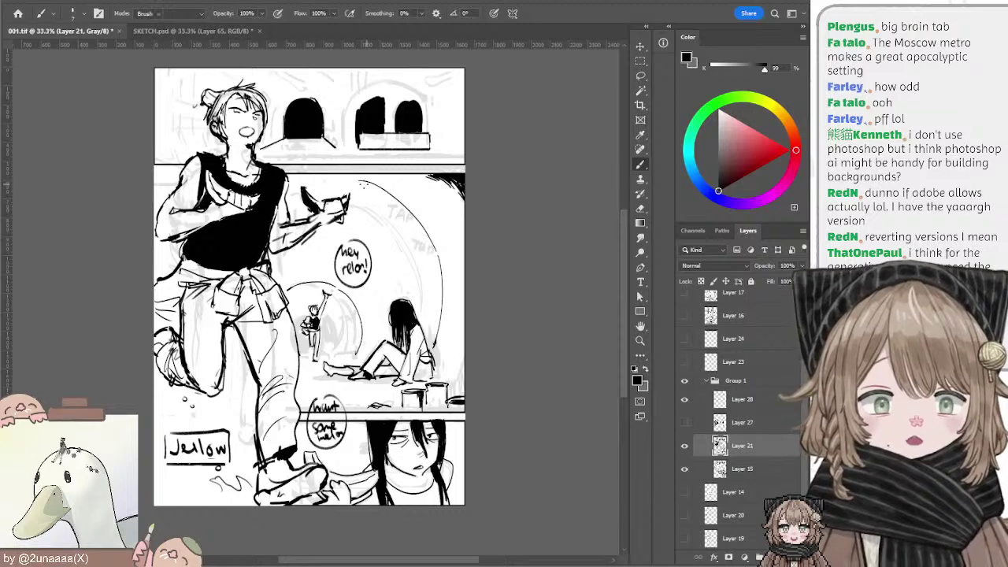
# Step: Thin the upper part of the large arch line with the eraser and extend the arch over the running figure's outstretched hand
pyautogui.press('e')
pyautogui.press(']')
pyautogui.press(']')
pyautogui.press(']')
pyautogui.press(']')
pyautogui.press(']')
pyautogui.press(']')
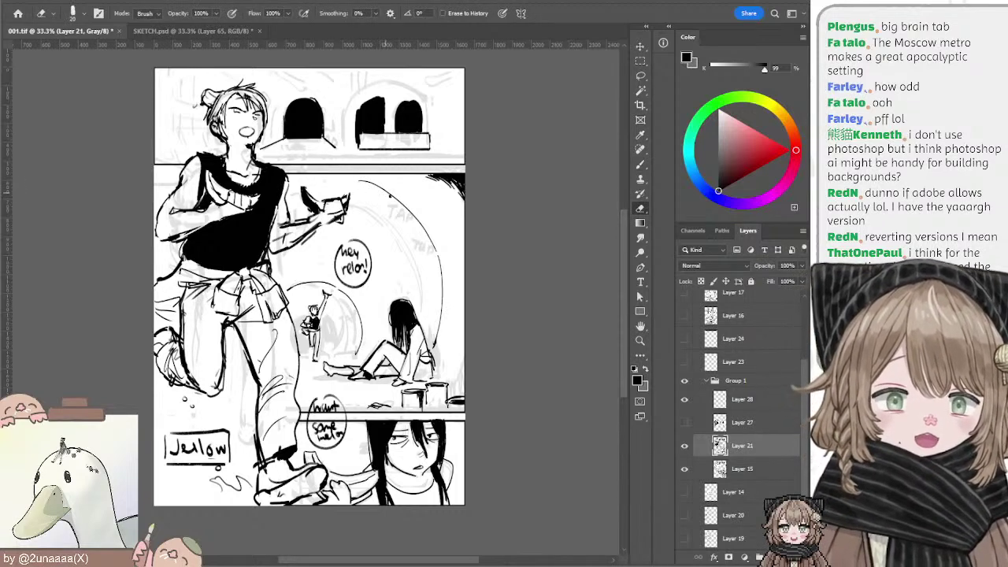
pyautogui.moveTo(385, 191); pyautogui.dragTo(406, 212)
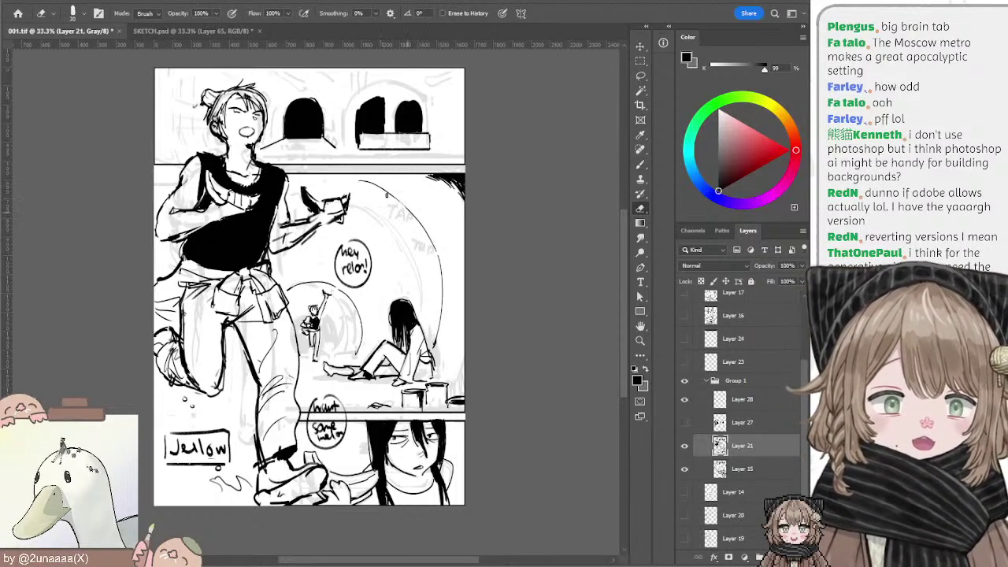
pyautogui.press('b')
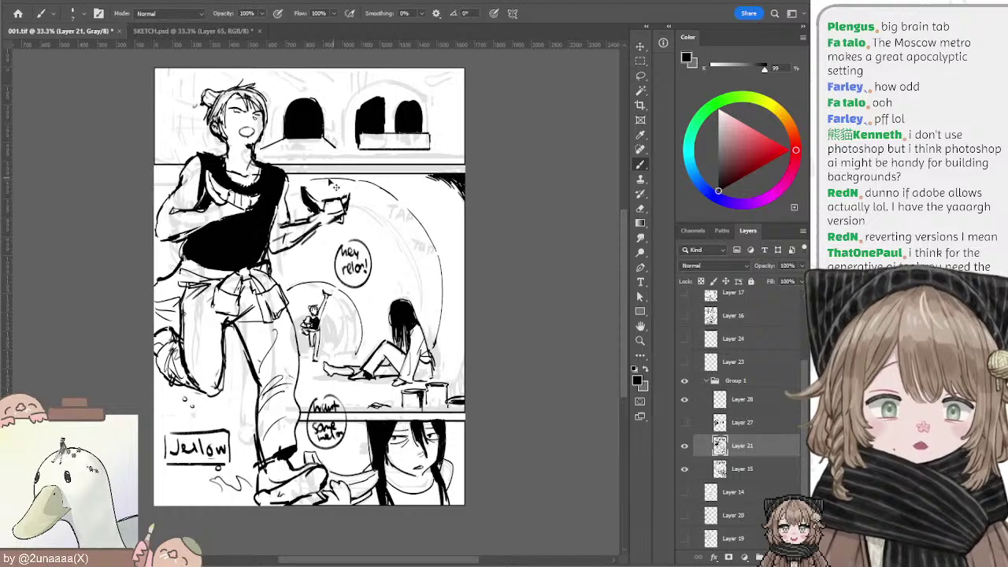
pyautogui.moveTo(347, 178); pyautogui.dragTo(360, 180)
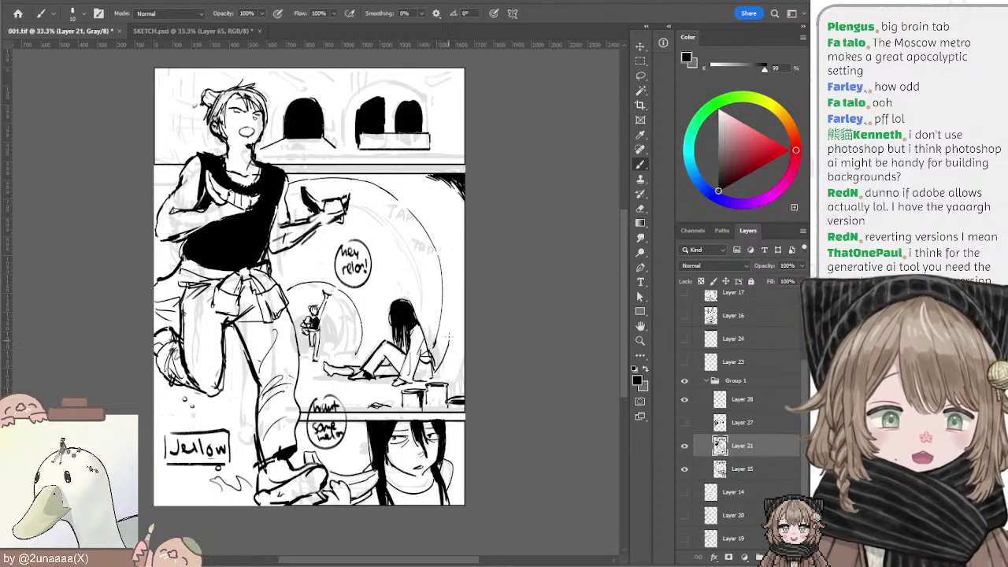
# Step: Erase the seated figure's long black hair and head in the middle panel with an enlarged eraser
pyautogui.moveTo(446, 337)
pyautogui.mouseDown()
pyautogui.moveTo(429, 340)
pyautogui.moveTo(437, 323)
pyautogui.moveTo(424, 323)
pyautogui.moveTo(435, 319)
pyautogui.moveTo(424, 329)
pyautogui.moveTo(404, 303)
pyautogui.moveTo(403, 345)
pyautogui.moveTo(421, 319)
pyautogui.mouseUp()
pyautogui.press('e')
pyautogui.press(']')
pyautogui.press(']')
pyautogui.press(']')
pyautogui.press(']')
pyautogui.press(']')
pyautogui.press(']')
pyautogui.press(']')
pyautogui.press(']')
pyautogui.press(']')
pyautogui.press(']')
pyautogui.press(']')
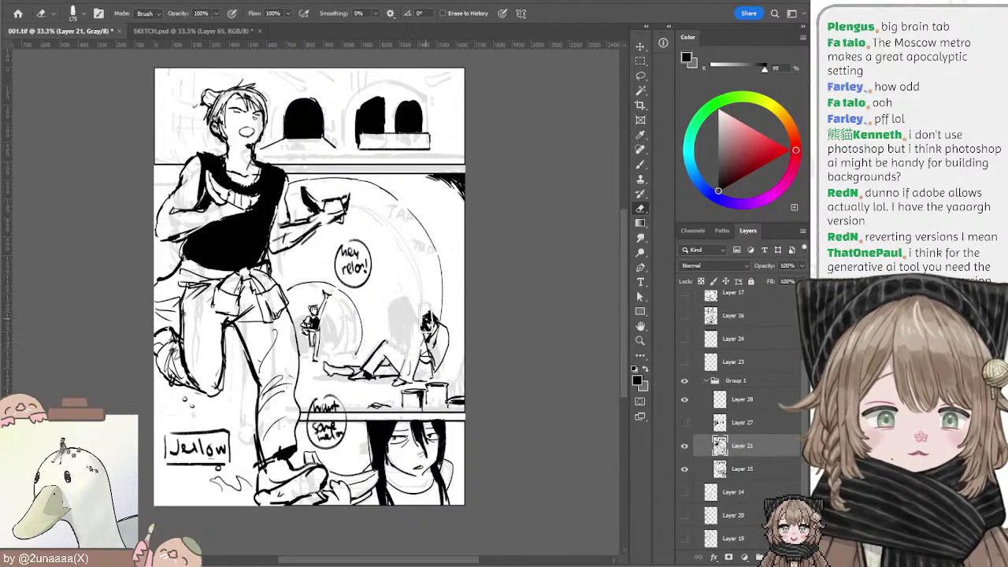
# Step: Repaint the seated figure's head with a smaller mass of black hair, trimming its edge with a smaller eraser
pyautogui.press('b')
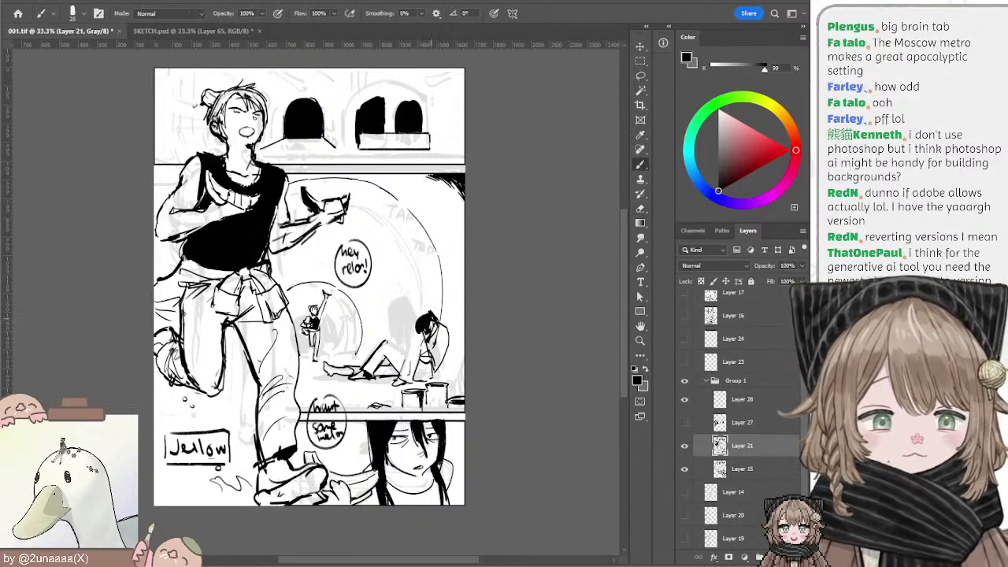
pyautogui.moveTo(433, 323); pyautogui.dragTo(429, 316)
pyautogui.press('[')
pyautogui.press('[')
pyautogui.press('[')
pyautogui.press('[')
pyautogui.press('[')
pyautogui.press('[')
pyautogui.press('[')
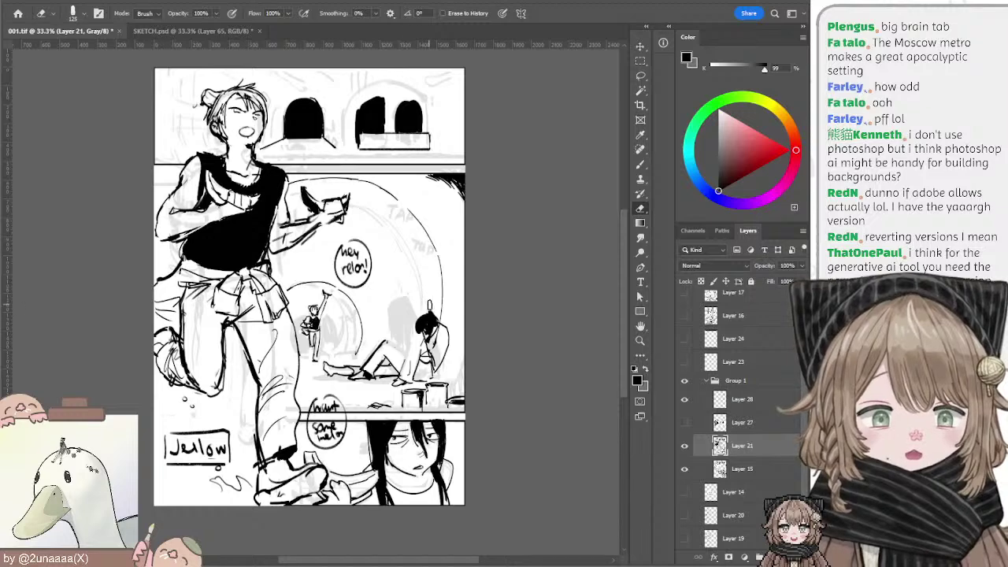
pyautogui.press('b')
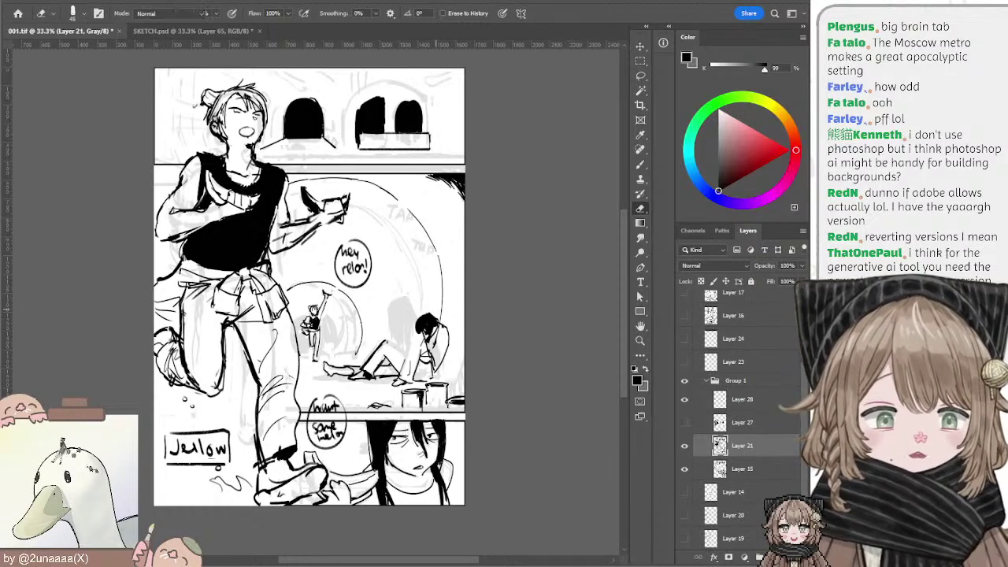
# Step: Clean up the seated figure's torso and legs with the eraser and redraw the back and arm with a thin brush
pyautogui.keyDown('ctrl'); pyautogui.click(434, 246); pyautogui.keyUp('ctrl')
pyautogui.press('e')
pyautogui.moveTo(436, 322)
pyautogui.mouseDown()
pyautogui.moveTo(444, 332)
pyautogui.moveTo(434, 339)
pyautogui.mouseUp()
pyautogui.hotkey('ctrl', 'z')
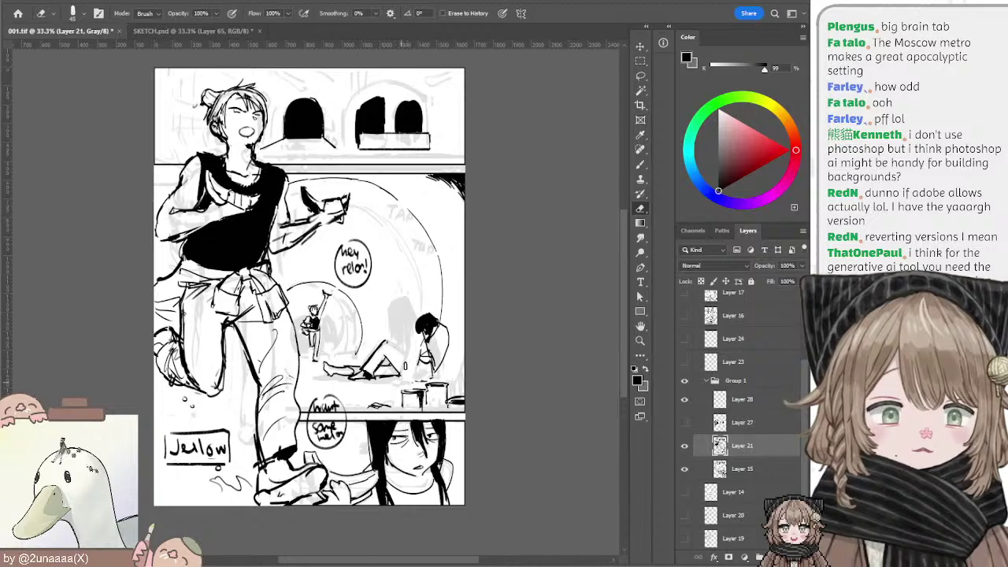
pyautogui.press('b')
pyautogui.press('[')
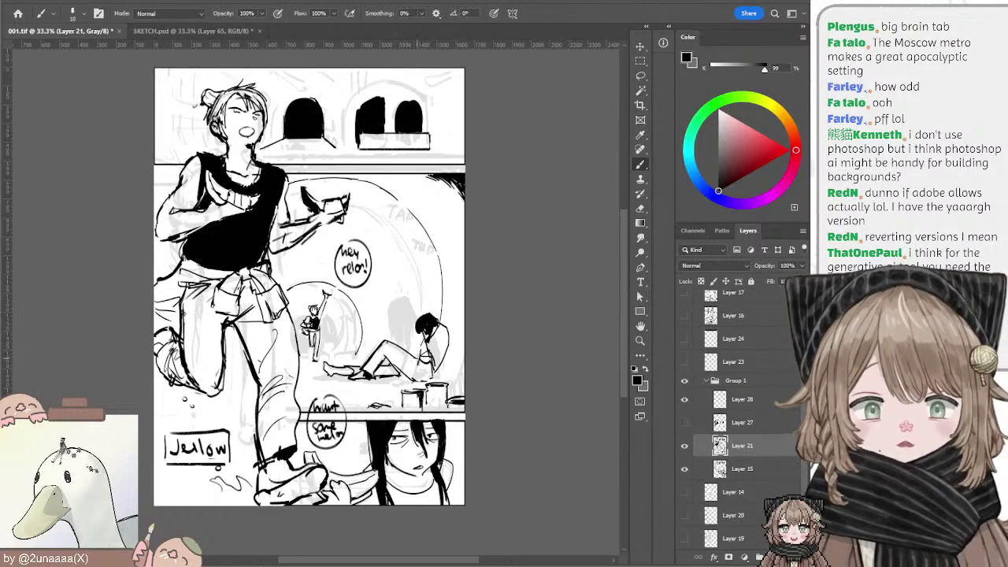
pyautogui.press('e')
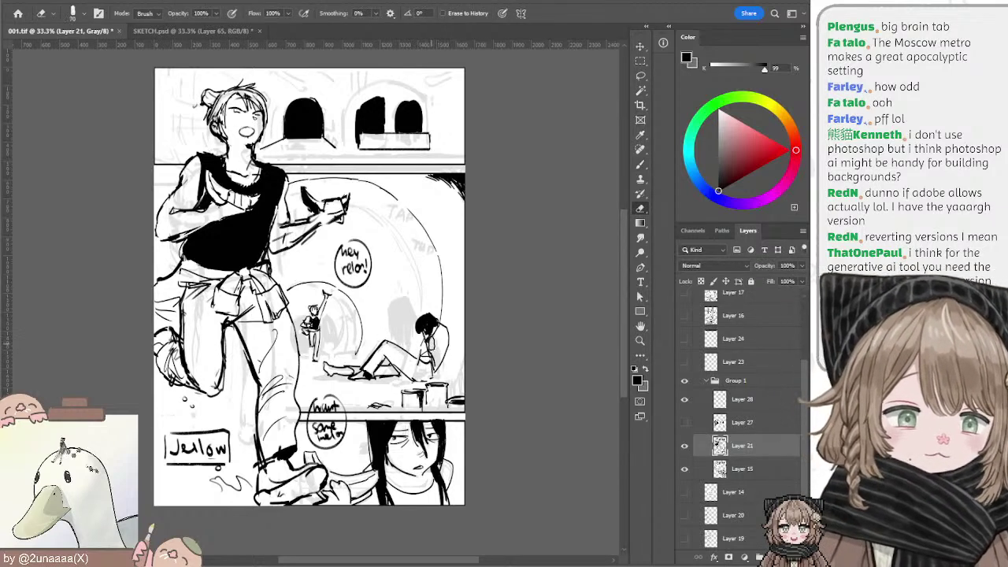
pyautogui.press('b')
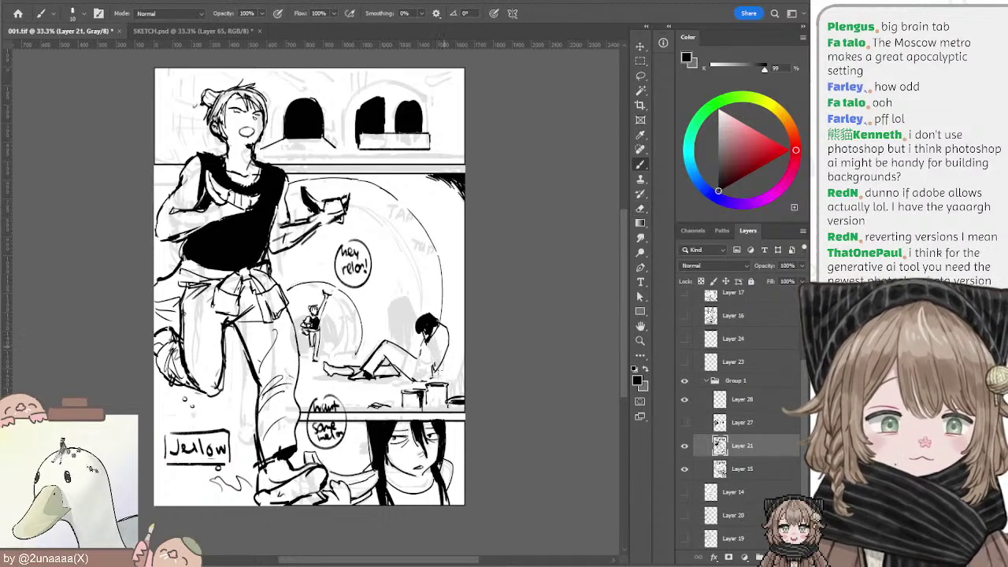
pyautogui.moveTo(441, 326); pyautogui.dragTo(443, 356)
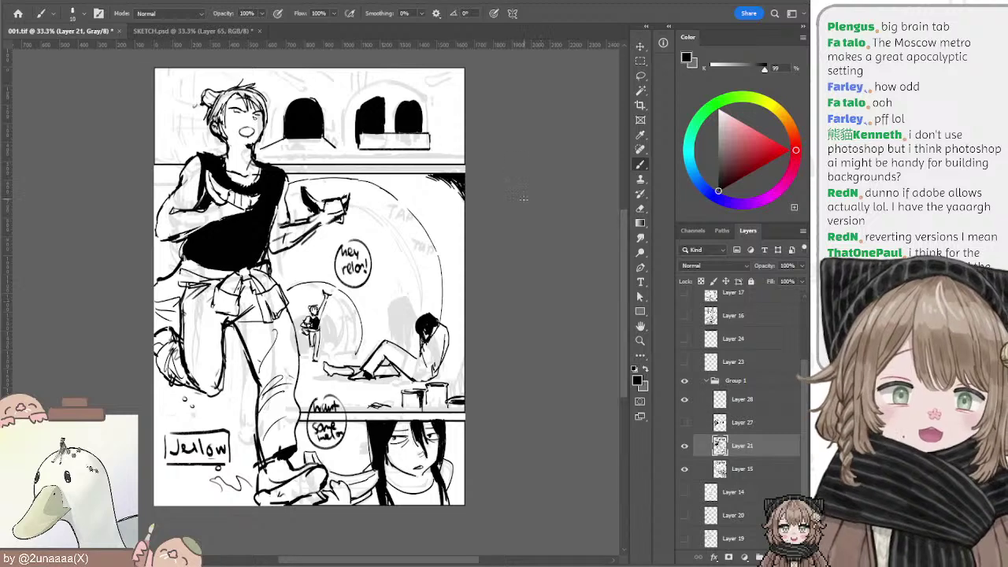
# Step: Show the guides and try to alter a lassoed part of the close-up face in the bottom panel
pyautogui.moveTo(373, 336); pyautogui.dragTo(363, 305)
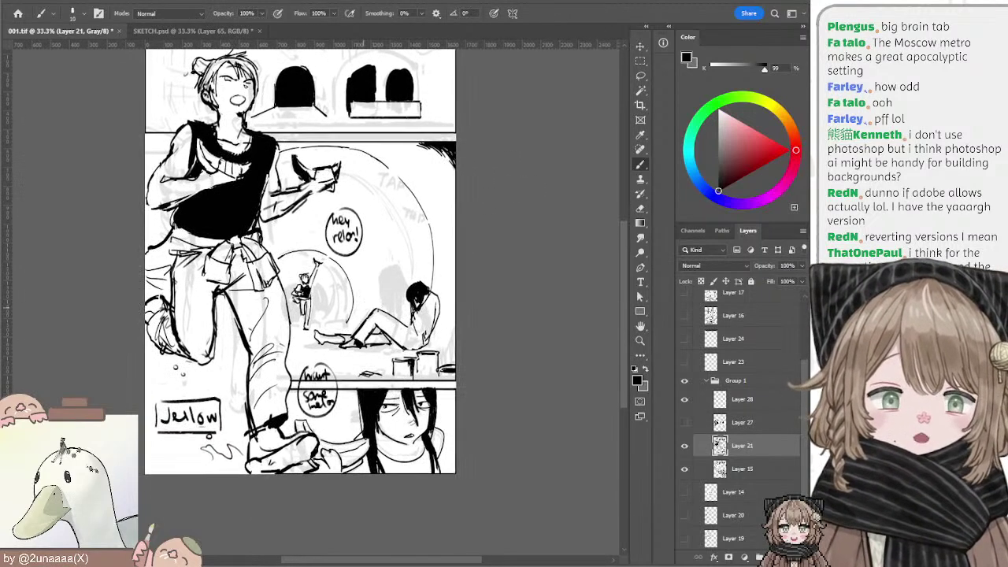
pyautogui.press('l')
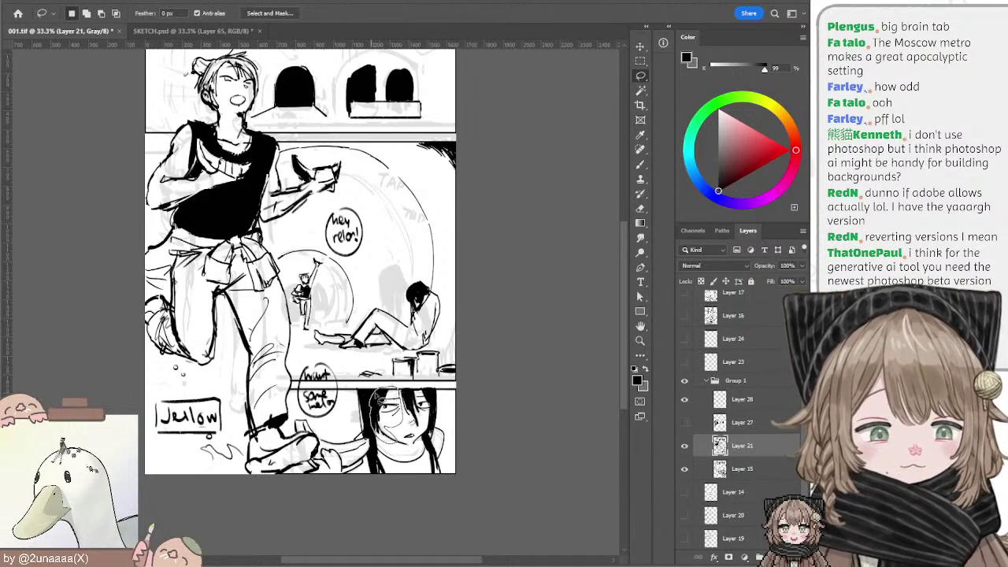
pyautogui.hotkey('ctrl', ';')
pyautogui.press('Delete')
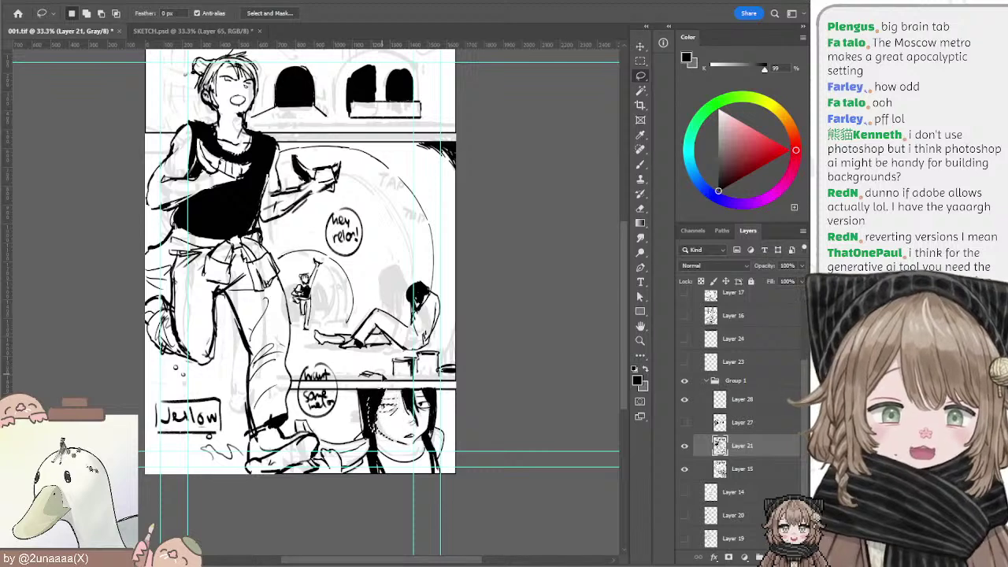
pyautogui.hotkey('ctrl', 'z')
pyautogui.hotkey('ctrl', 'shift', 'z')
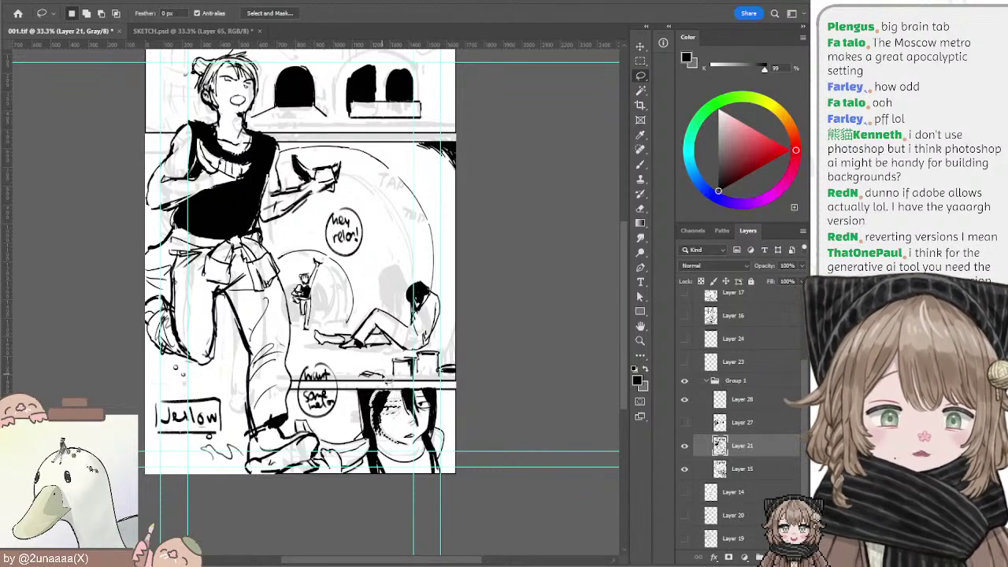
# Step: Check the page with Layer 21 hidden, show it again and add small thin strokes at the seated figure's arm
pyautogui.press('b')
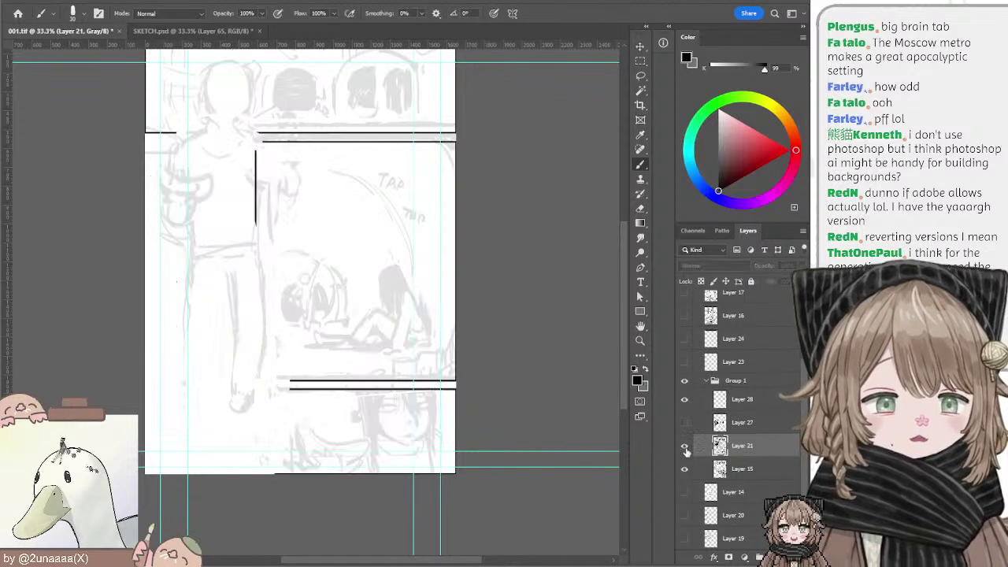
pyautogui.press('l')
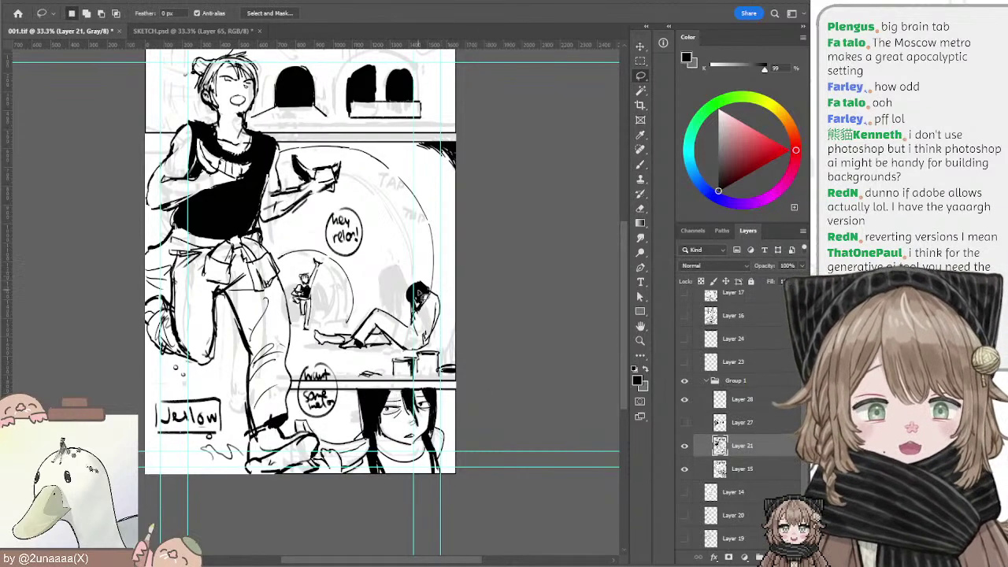
pyautogui.press('b')
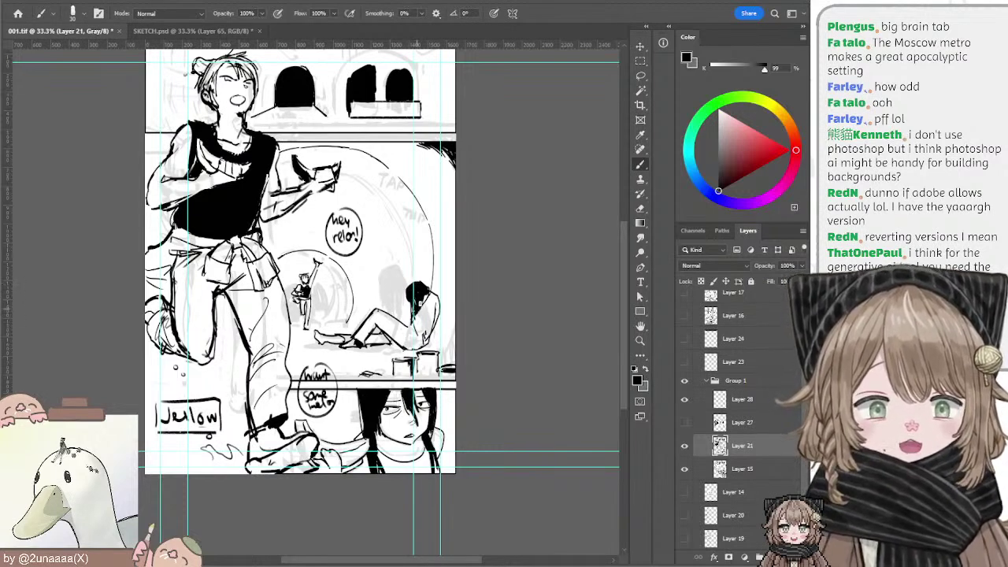
pyautogui.press('[')
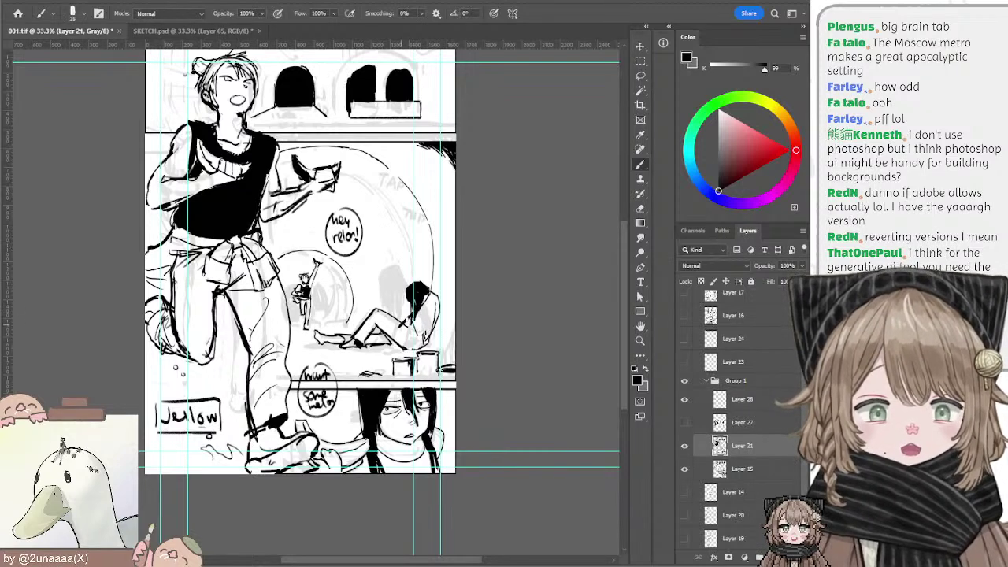
pyautogui.press('[')
pyautogui.press('[')
pyautogui.press('[')
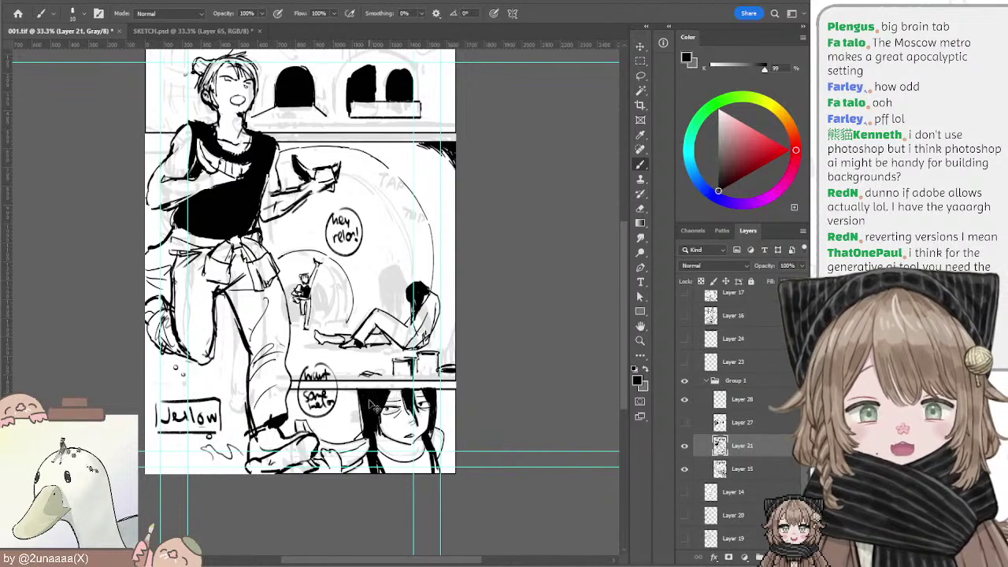
# Step: Lasso the close-up face in the bottom panel, separate it onto its own layer and hide that layer
pyautogui.press('l')
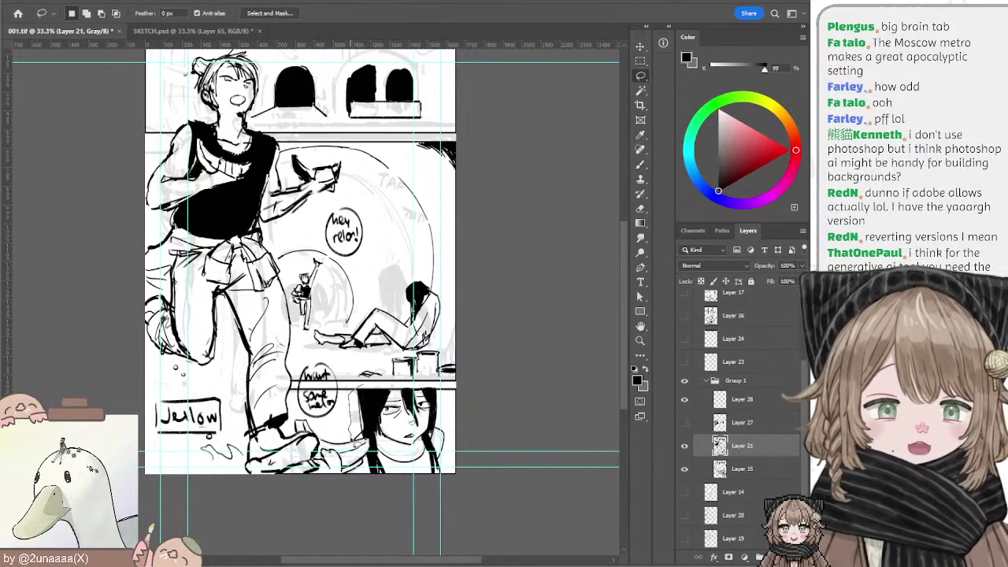
pyautogui.moveTo(374, 455)
pyautogui.mouseDown()
pyautogui.moveTo(373, 468)
pyautogui.moveTo(462, 474)
pyautogui.moveTo(446, 397)
pyautogui.moveTo(427, 383)
pyautogui.moveTo(379, 414)
pyautogui.mouseUp()
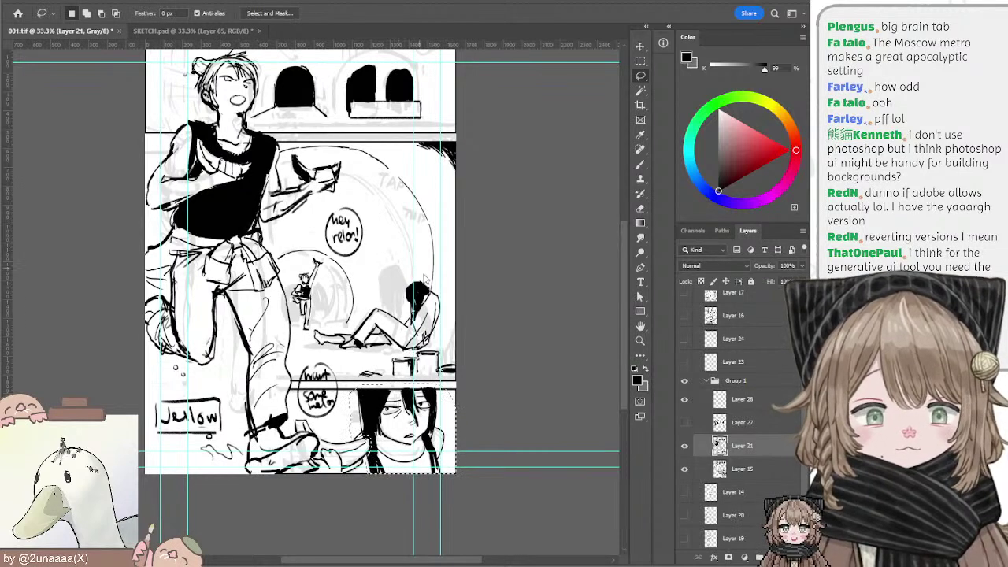
pyautogui.hotkey('ctrl', 'j')
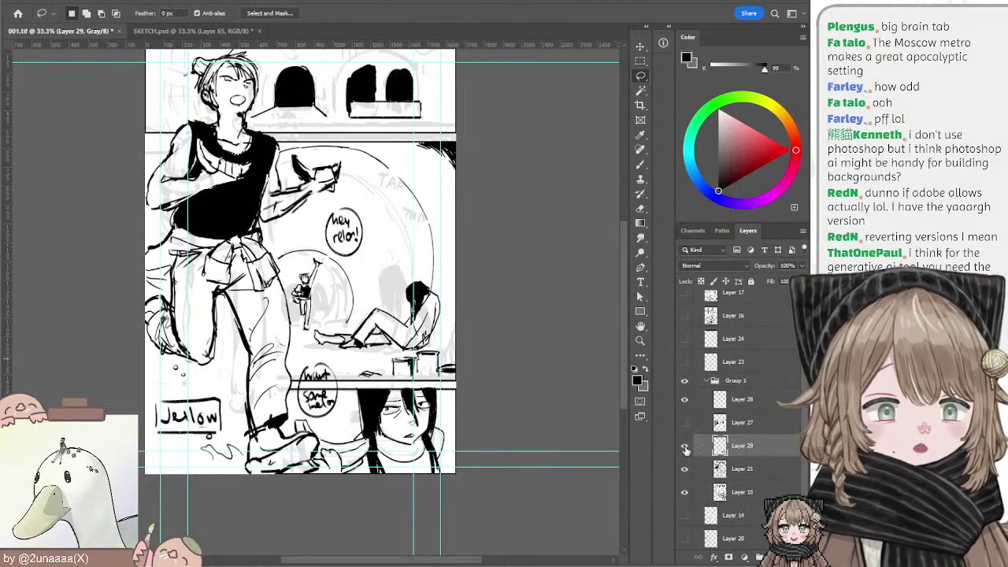
pyautogui.click(685, 446)
pyautogui.click(685, 446)
pyautogui.click(685, 448)
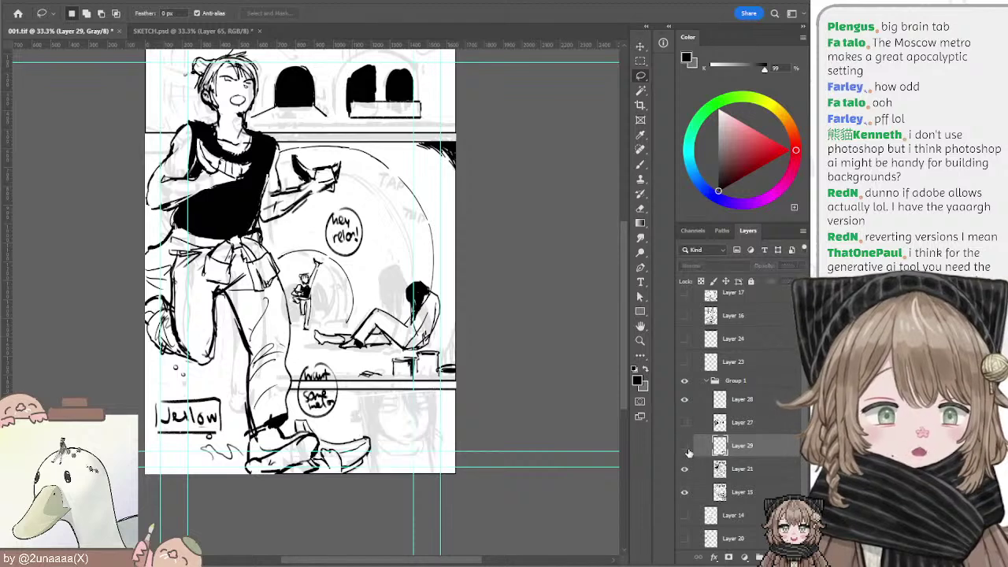
# Step: Add a new layer above Layer 21 and sketch the close-up face's jaw outline in the bottom panel
pyautogui.click(731, 472)
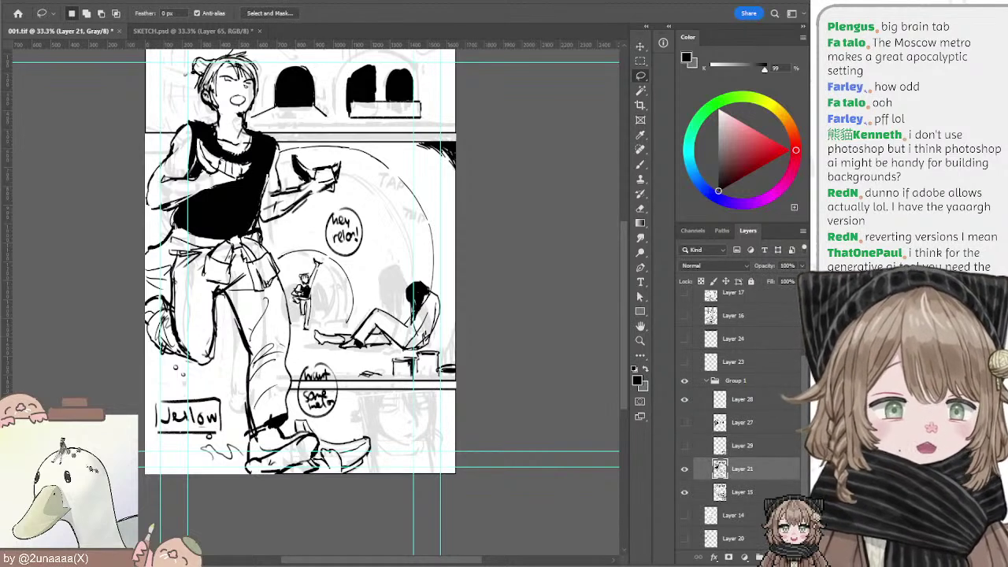
pyautogui.hotkey('ctrl', 'shift', 'alt', 'n')
pyautogui.press('b')
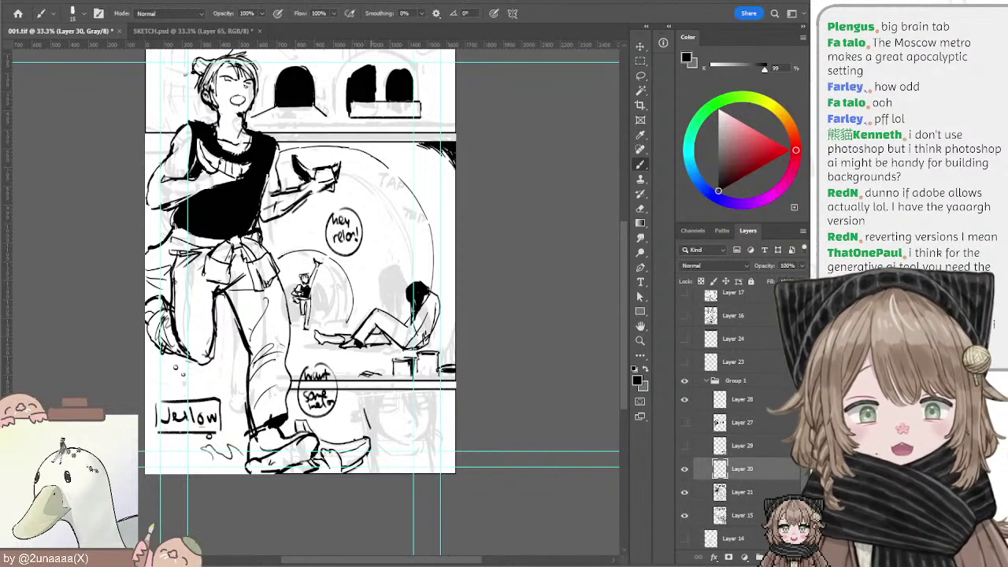
pyautogui.hotkey('ctrl', 'z')
pyautogui.moveTo(370, 430); pyautogui.dragTo(382, 444)
pyautogui.hotkey('ctrl', 'z')
pyautogui.hotkey('ctrl', 'z')
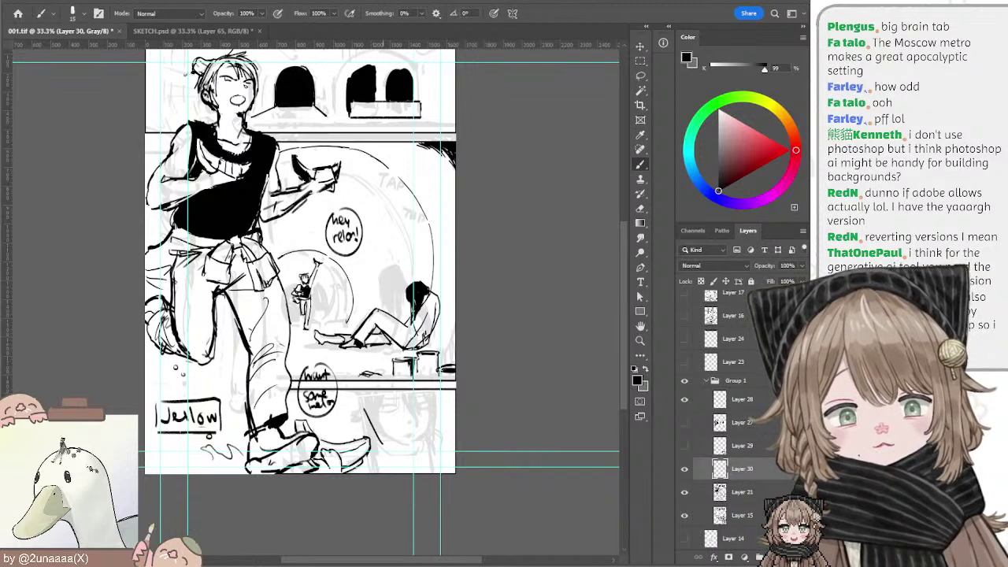
pyautogui.hotkey('ctrl', 'z')
pyautogui.moveTo(367, 409)
pyautogui.mouseDown()
pyautogui.moveTo(382, 440)
pyautogui.moveTo(411, 456)
pyautogui.moveTo(427, 431)
pyautogui.moveTo(430, 451)
pyautogui.moveTo(435, 408)
pyautogui.moveTo(444, 410)
pyautogui.moveTo(435, 405)
pyautogui.mouseUp()
pyautogui.hotkey('ctrl', 'z')
pyautogui.hotkey('ctrl', 'z')
pyautogui.hotkey('ctrl', 'z')
pyautogui.hotkey('ctrl', 'z')
pyautogui.hotkey('ctrl', 'z')
pyautogui.hotkey('ctrl', 'z')
pyautogui.hotkey('ctrl', 'z')
pyautogui.hotkey('ctrl', 'z')
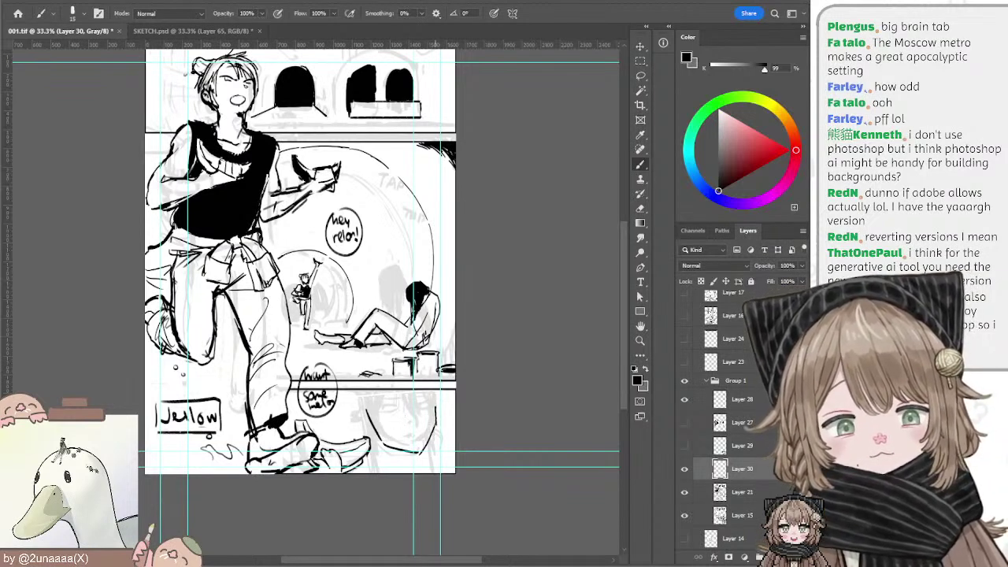
pyautogui.moveTo(366, 409)
pyautogui.mouseDown()
pyautogui.moveTo(382, 441)
pyautogui.moveTo(382, 429)
pyautogui.moveTo(359, 433)
pyautogui.mouseUp()
pyautogui.hotkey('ctrl', 'z')
pyautogui.hotkey('ctrl', 'z')
pyautogui.hotkey('ctrl', 'z')
pyautogui.hotkey('ctrl', 'z')
pyautogui.hotkey('ctrl', 'z')
pyautogui.moveTo(351, 393); pyautogui.dragTo(362, 433)
pyautogui.hotkey('ctrl', 'z')
# Step: Enlarge the brush and paint thick black hair strands framing the close-up face in the bottom panel
pyautogui.moveTo(359, 406)
pyautogui.mouseDown()
pyautogui.moveTo(361, 428)
pyautogui.moveTo(374, 433)
pyautogui.mouseUp()
pyautogui.press(']')
pyautogui.press(']')
pyautogui.press(']')
pyautogui.moveTo(367, 395); pyautogui.dragTo(370, 430)
pyautogui.moveTo(362, 394)
pyautogui.mouseDown()
pyautogui.moveTo(364, 409)
pyautogui.moveTo(399, 428)
pyautogui.mouseUp()
pyautogui.hotkey('ctrl', 'z')
pyautogui.press('[')
pyautogui.moveTo(398, 392); pyautogui.dragTo(402, 446)
pyautogui.moveTo(402, 402); pyautogui.dragTo(403, 441)
pyautogui.moveTo(406, 392)
pyautogui.mouseDown()
pyautogui.moveTo(406, 432)
pyautogui.moveTo(408, 416)
pyautogui.moveTo(434, 415)
pyautogui.moveTo(446, 433)
pyautogui.moveTo(428, 392)
pyautogui.mouseUp()
pyautogui.hotkey('ctrl', 'z')
pyautogui.press(']')
pyautogui.hotkey('ctrl', 'z')
pyautogui.hotkey('ctrl', 'z')
pyautogui.hotkey('ctrl', 'z')
pyautogui.hotkey('ctrl', 'z')
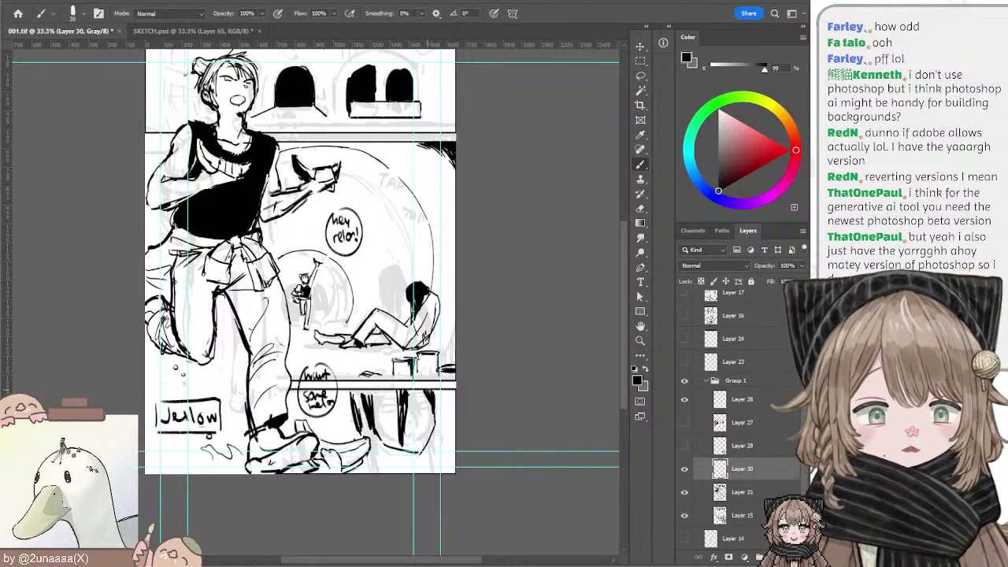
# Step: Fill in the dark hair mass beside the close-up face and refine the strands with a smaller brush
pyautogui.moveTo(356, 396)
pyautogui.mouseDown()
pyautogui.moveTo(366, 404)
pyautogui.moveTo(364, 394)
pyautogui.moveTo(365, 432)
pyautogui.moveTo(373, 417)
pyautogui.mouseUp()
pyautogui.press('[')
pyautogui.press('[')
pyautogui.press('[')
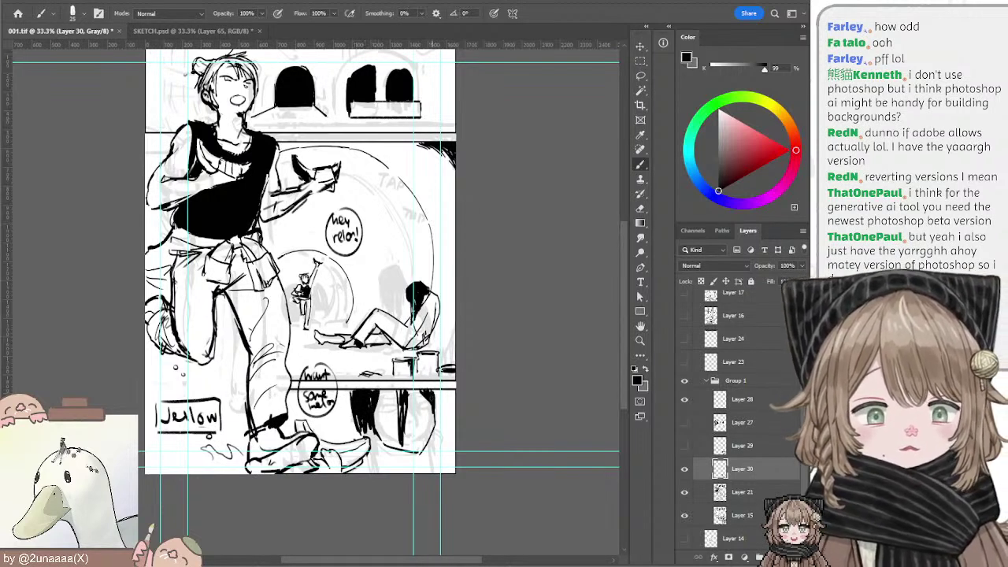
pyautogui.hotkey('ctrl', 'z')
pyautogui.moveTo(419, 391)
pyautogui.mouseDown()
pyautogui.moveTo(419, 415)
pyautogui.moveTo(414, 390)
pyautogui.moveTo(434, 406)
pyautogui.moveTo(393, 420)
pyautogui.moveTo(428, 414)
pyautogui.mouseUp()
pyautogui.hotkey('ctrl', 'z')
pyautogui.hotkey('ctrl', 'z')
pyautogui.hotkey('ctrl', 'z')
pyautogui.hotkey('ctrl', 'z')
pyautogui.hotkey('ctrl', 'z')
pyautogui.hotkey('ctrl', 'z')
pyautogui.hotkey('ctrl', 'z')
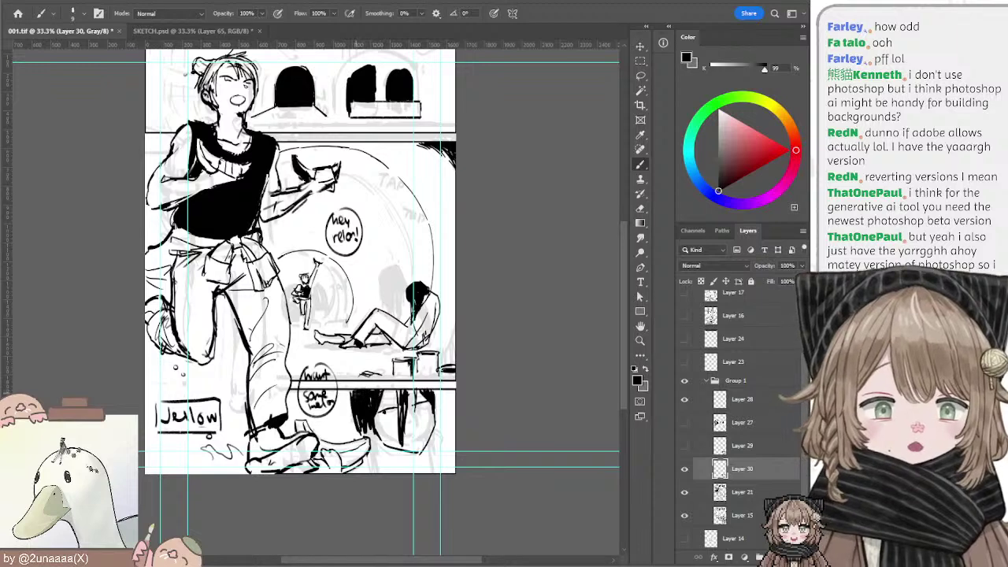
# Step: Add a fine line inside the close-up face and hide the guides
pyautogui.moveTo(395, 428)
pyautogui.mouseDown()
pyautogui.moveTo(407, 447)
pyautogui.moveTo(398, 455)
pyautogui.moveTo(426, 442)
pyautogui.moveTo(437, 408)
pyautogui.moveTo(425, 392)
pyautogui.moveTo(387, 389)
pyautogui.moveTo(384, 402)
pyautogui.mouseUp()
pyautogui.press('l')
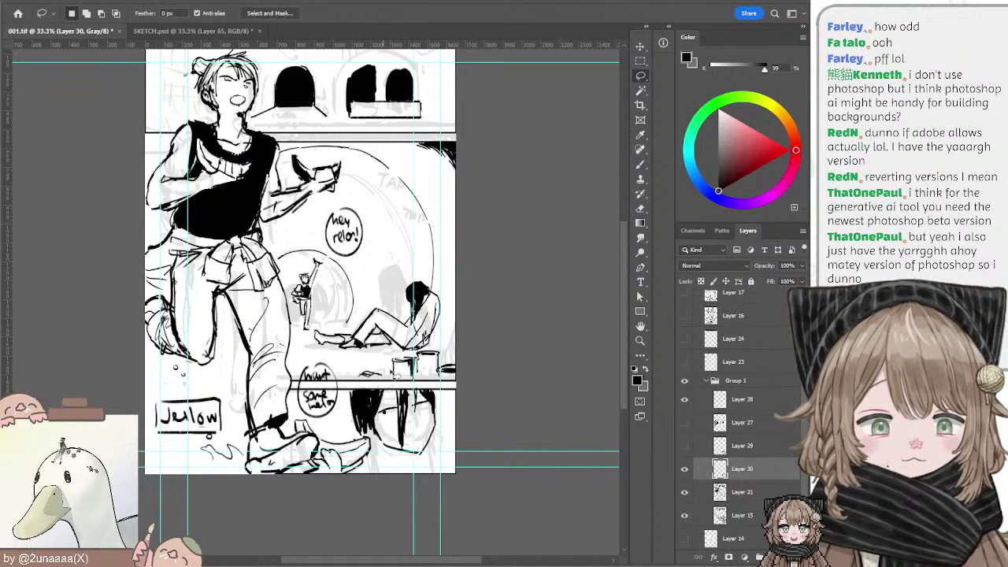
pyautogui.hotkey('ctrl', ';')
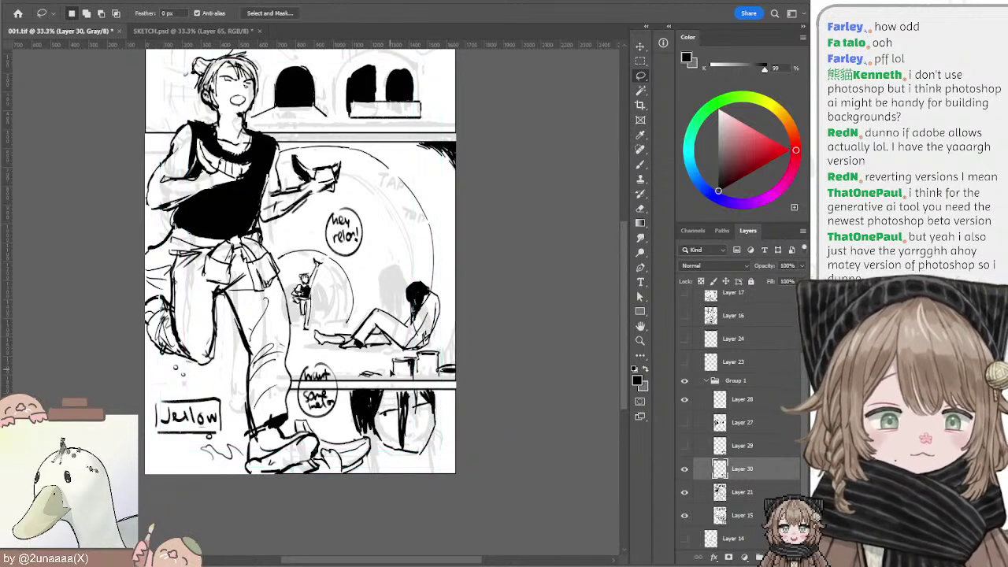
pyautogui.hotkey('ctrl', 'Left')
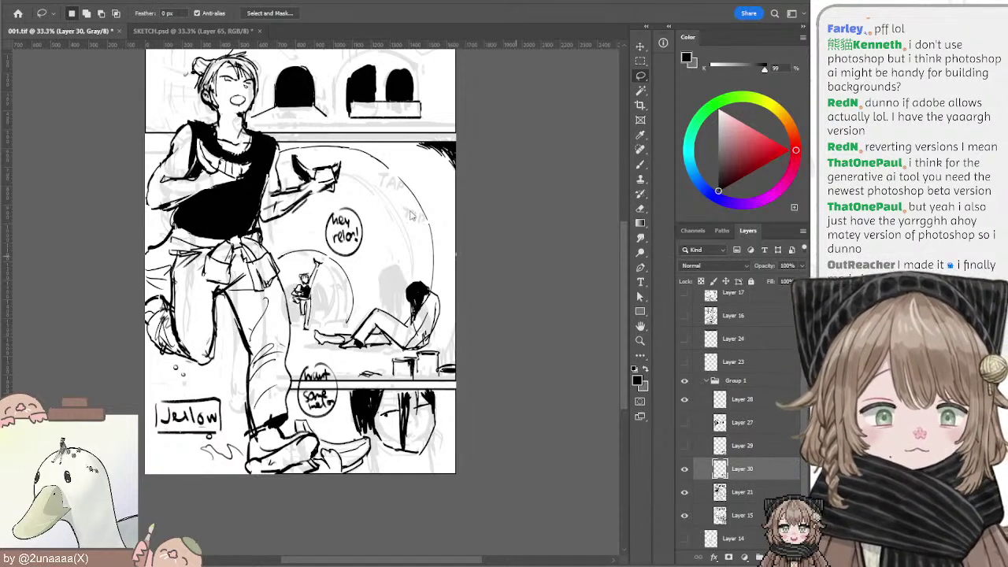
# Step: Extend the hair down both sides of the close-up face with broad strokes of a 20 px brush
pyautogui.press('b')
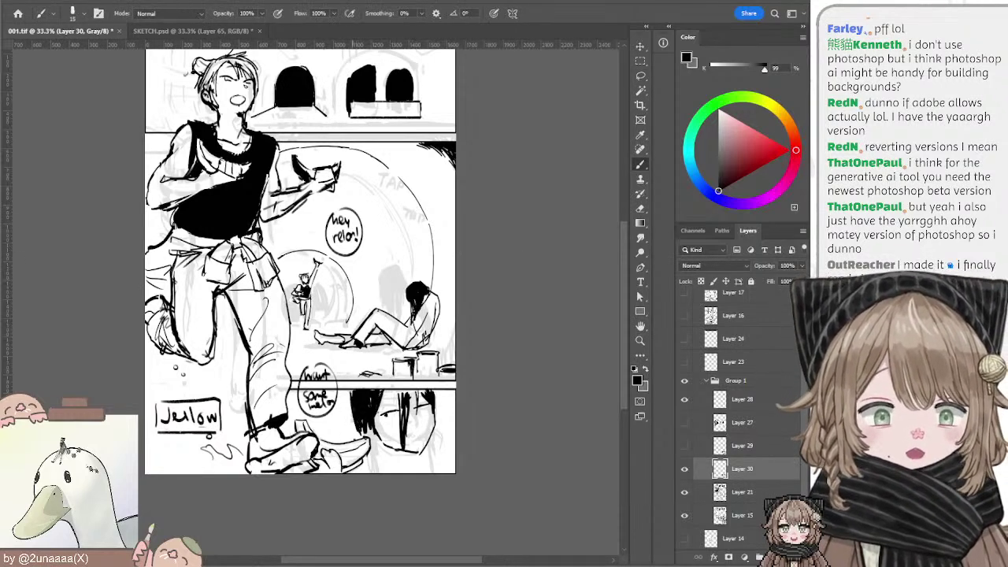
pyautogui.press(']')
pyautogui.press('[')
pyautogui.moveTo(358, 394)
pyautogui.mouseDown()
pyautogui.moveTo(353, 436)
pyautogui.moveTo(375, 453)
pyautogui.mouseUp()
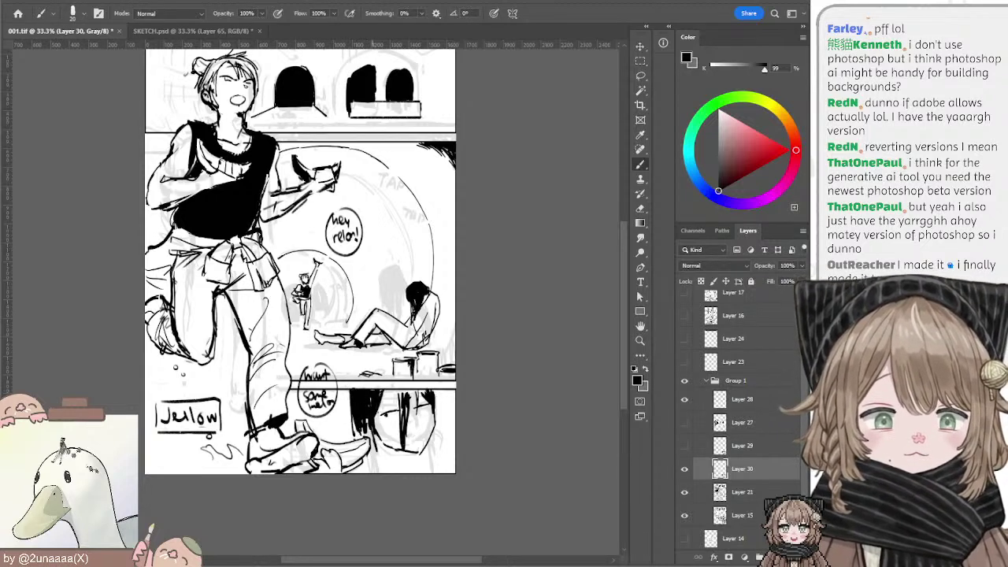
pyautogui.moveTo(367, 419)
pyautogui.mouseDown()
pyautogui.moveTo(374, 457)
pyautogui.moveTo(386, 455)
pyautogui.mouseUp()
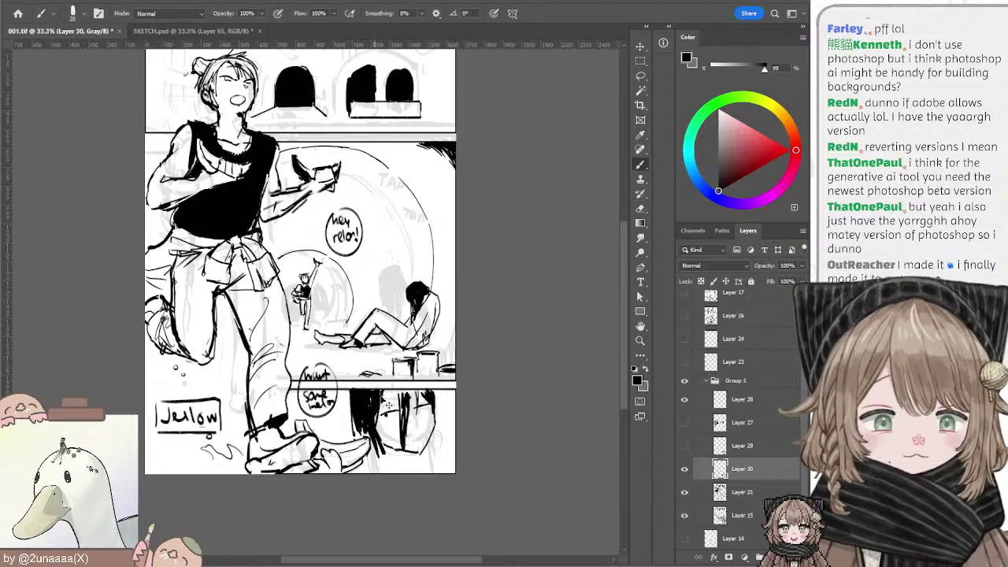
pyautogui.moveTo(424, 389); pyautogui.dragTo(431, 416)
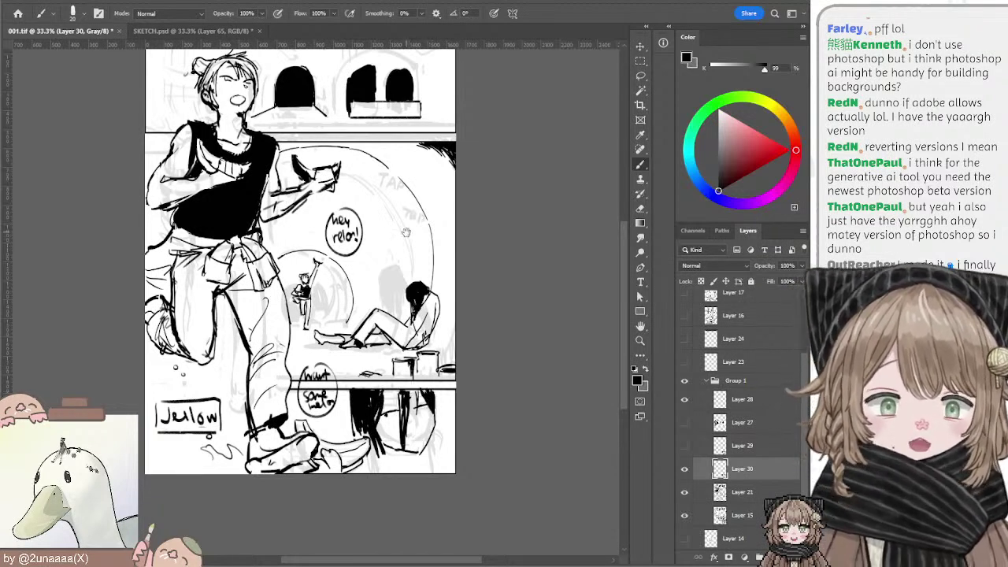
# Step: Doodle a simple figure with a round head and tapered body beside the speech bubble in the middle panel
pyautogui.moveTo(404, 233); pyautogui.dragTo(423, 341)
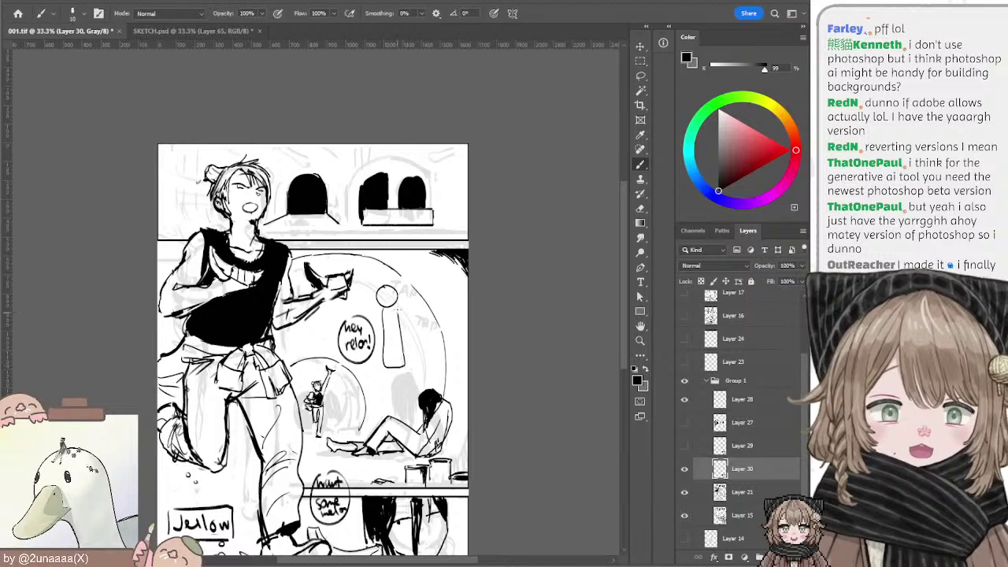
pyautogui.moveTo(384, 308)
pyautogui.mouseDown()
pyautogui.moveTo(400, 310)
pyautogui.moveTo(405, 350)
pyautogui.moveTo(397, 306)
pyautogui.mouseUp()
pyautogui.hotkey('ctrl', 'z')
pyautogui.moveTo(388, 356)
pyautogui.mouseDown()
pyautogui.moveTo(387, 375)
pyautogui.moveTo(410, 392)
pyautogui.moveTo(408, 381)
pyautogui.mouseUp()
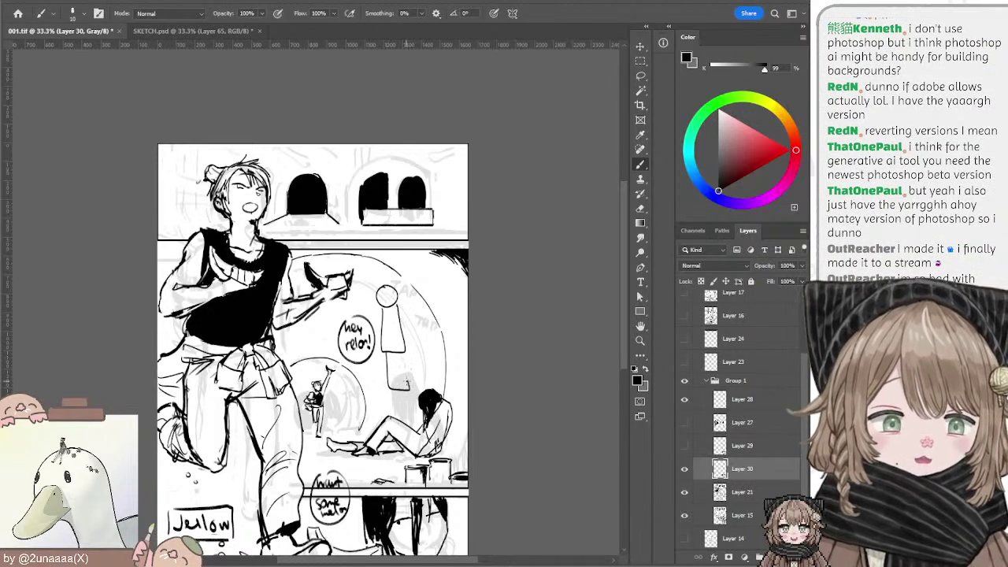
pyautogui.hotkey('ctrl', 'z')
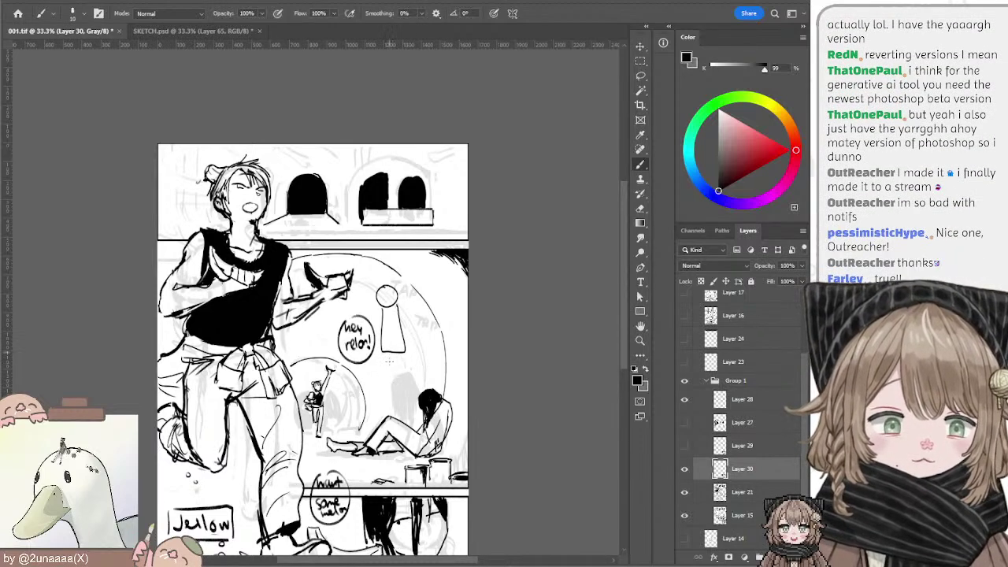
# Step: Doodle a second round-headed figure beside the first and add feet and arms reaching between the two
pyautogui.moveTo(416, 285)
pyautogui.mouseDown()
pyautogui.moveTo(426, 293)
pyautogui.moveTo(422, 285)
pyautogui.moveTo(416, 352)
pyautogui.mouseUp()
pyautogui.hotkey('ctrl', 'z')
pyautogui.hotkey('ctrl', 'z')
pyautogui.hotkey('ctrl', 'z')
pyautogui.moveTo(418, 305)
pyautogui.mouseDown()
pyautogui.moveTo(421, 354)
pyautogui.moveTo(430, 353)
pyautogui.moveTo(429, 304)
pyautogui.mouseUp()
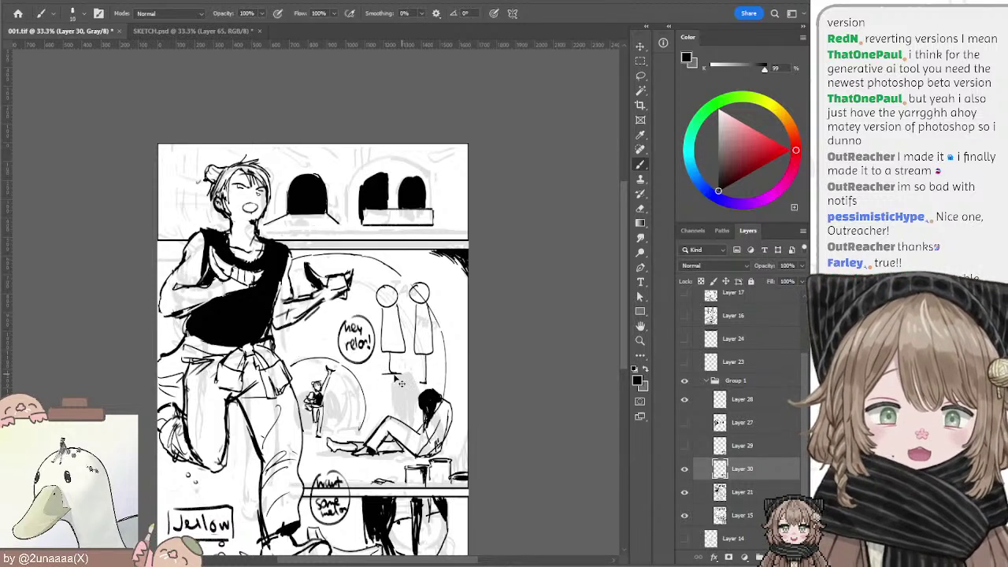
pyautogui.moveTo(400, 374); pyautogui.dragTo(402, 383)
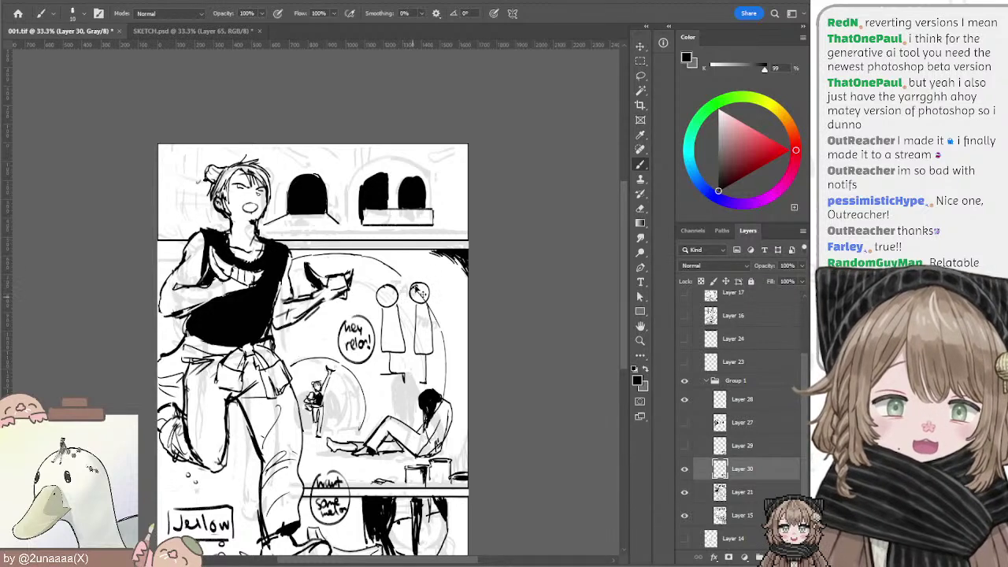
pyautogui.moveTo(384, 313)
pyautogui.mouseDown()
pyautogui.moveTo(430, 321)
pyautogui.moveTo(428, 312)
pyautogui.mouseUp()
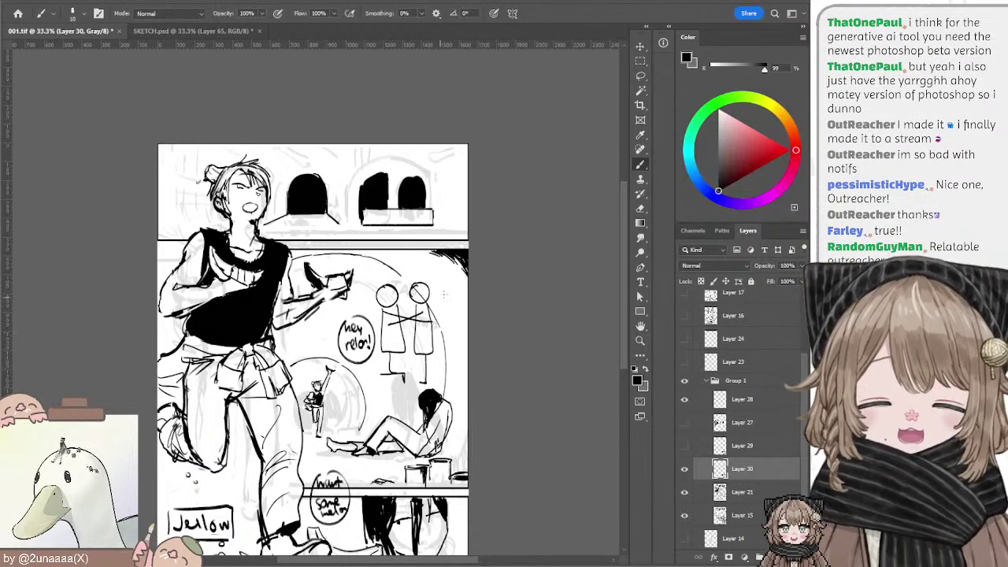
pyautogui.press('e')
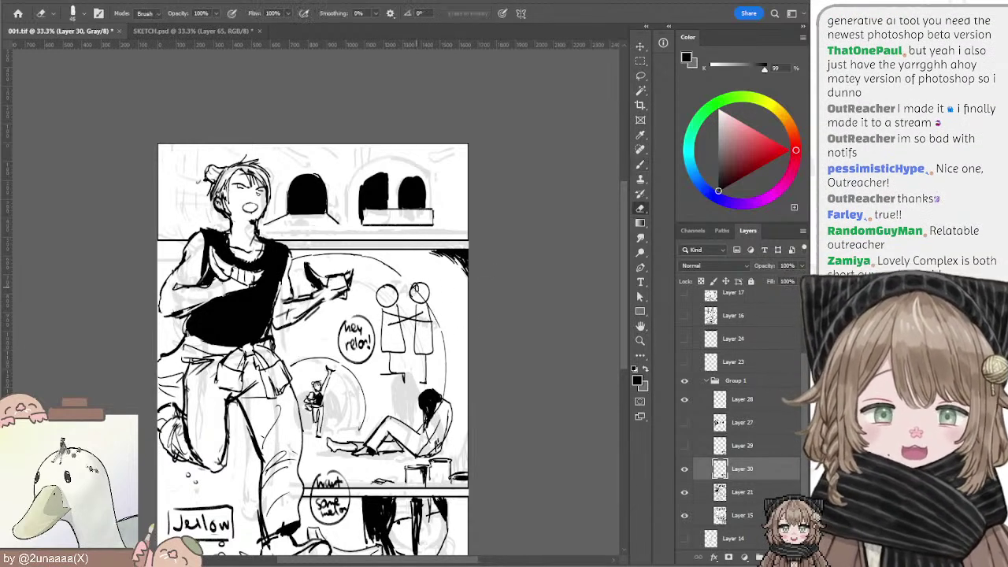
pyautogui.scroll(-2, 509, 283)
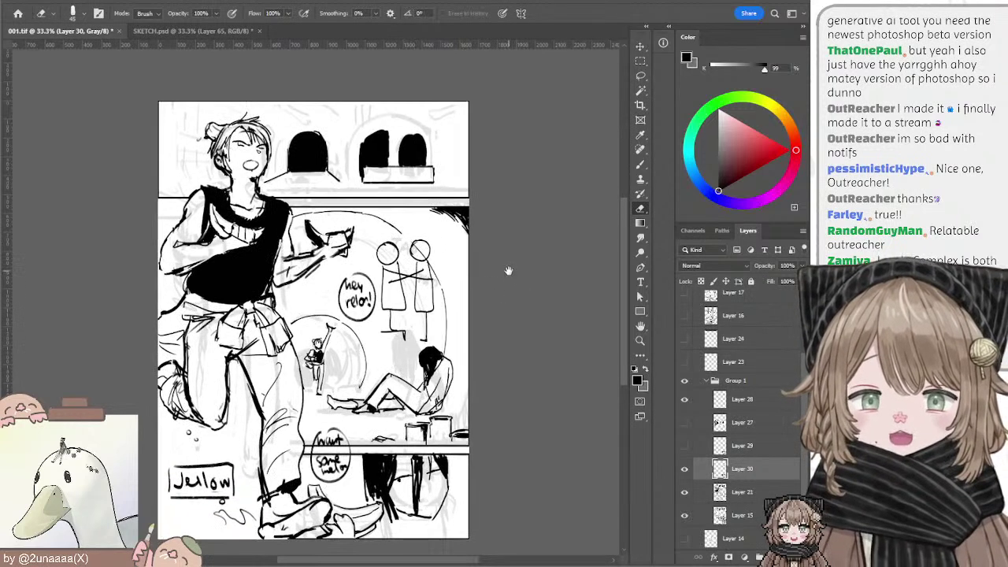
pyautogui.press('b')
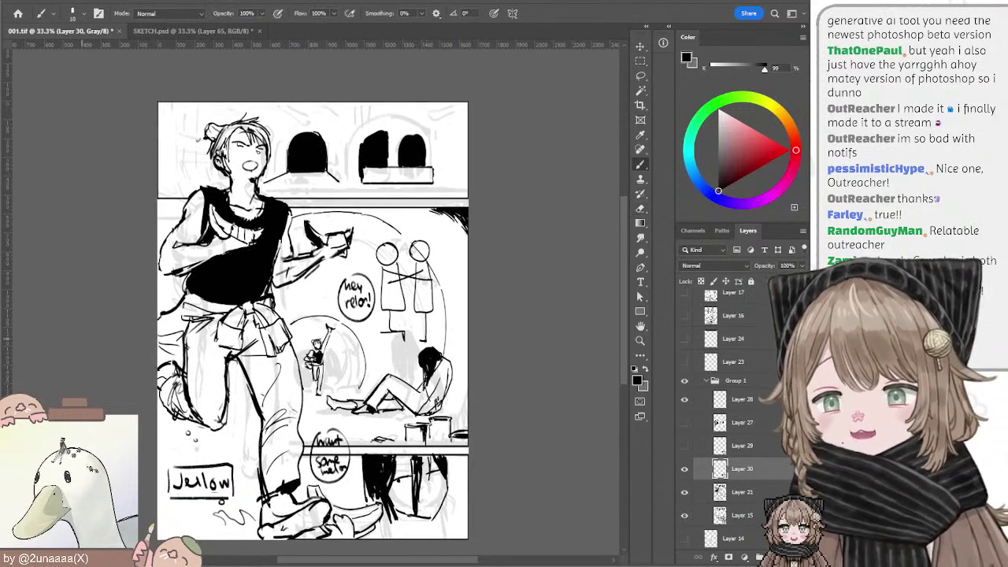
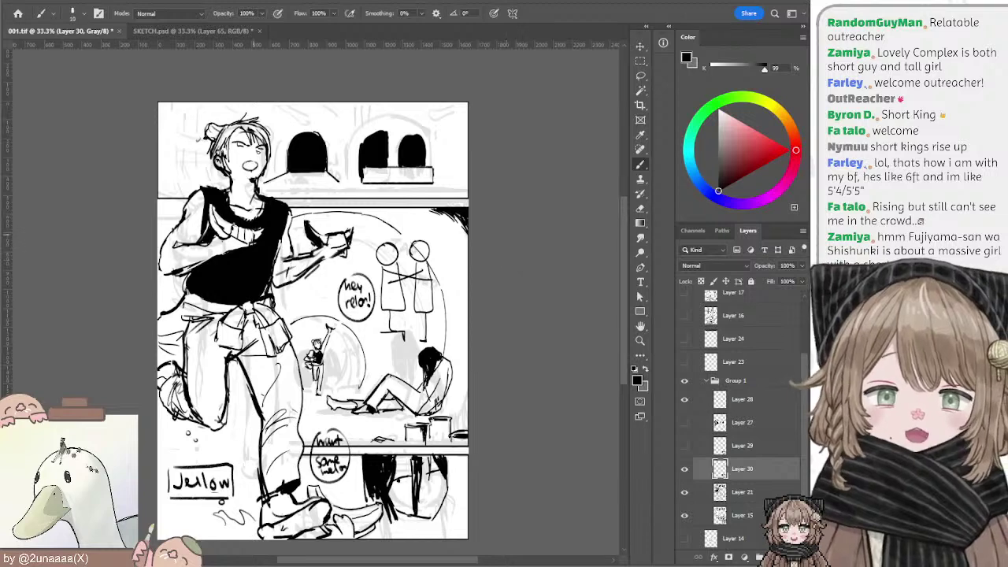
# Step: Switch to Layer 21 and touch up the large running figure's dark vest with a 15 px brush
pyautogui.hotkey('alt', '[')
pyautogui.press('e')
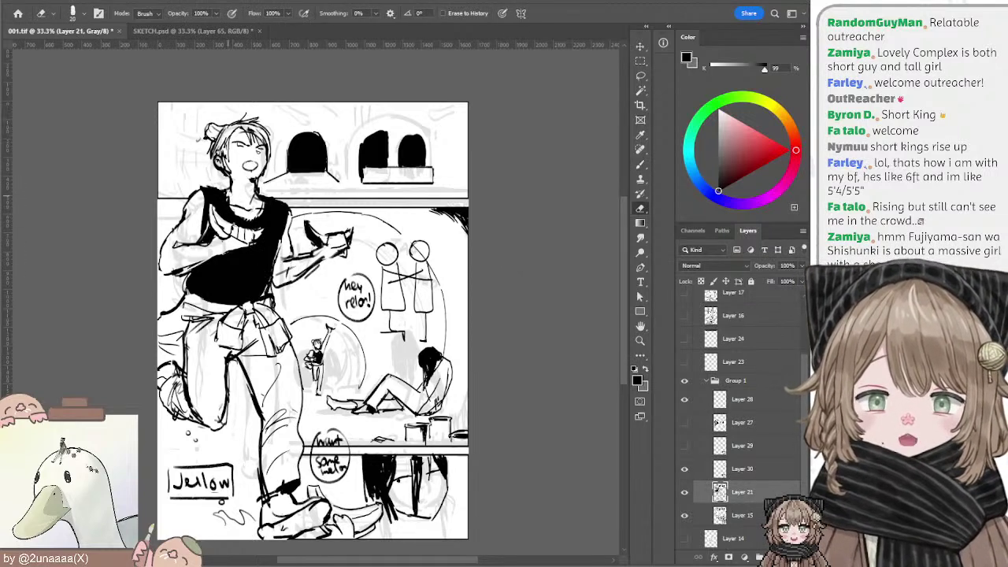
pyautogui.press('b')
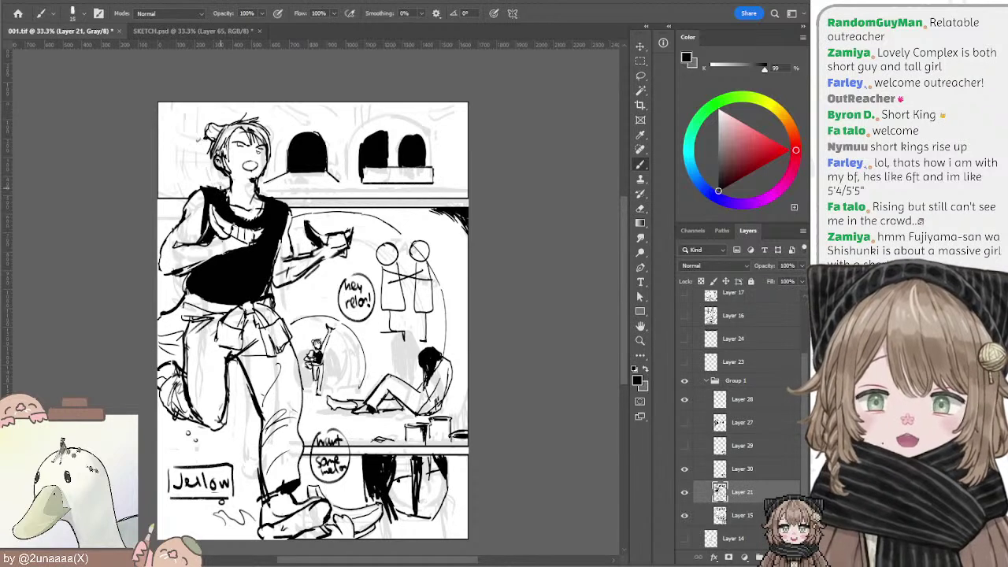
pyautogui.press(']')
pyautogui.press(']')
pyautogui.press(']')
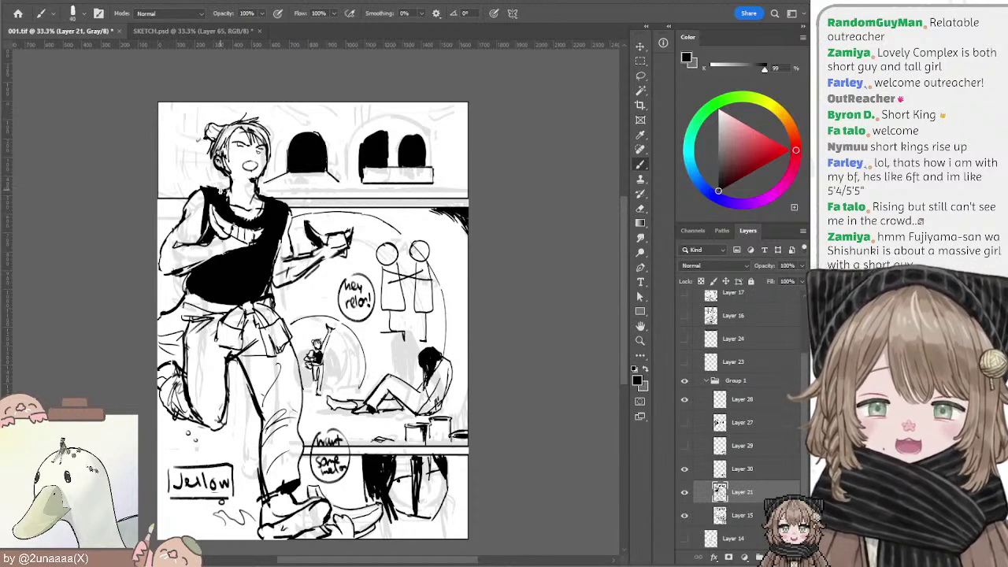
pyautogui.press('[')
pyautogui.press('[')
pyautogui.press('[')
pyautogui.press('[')
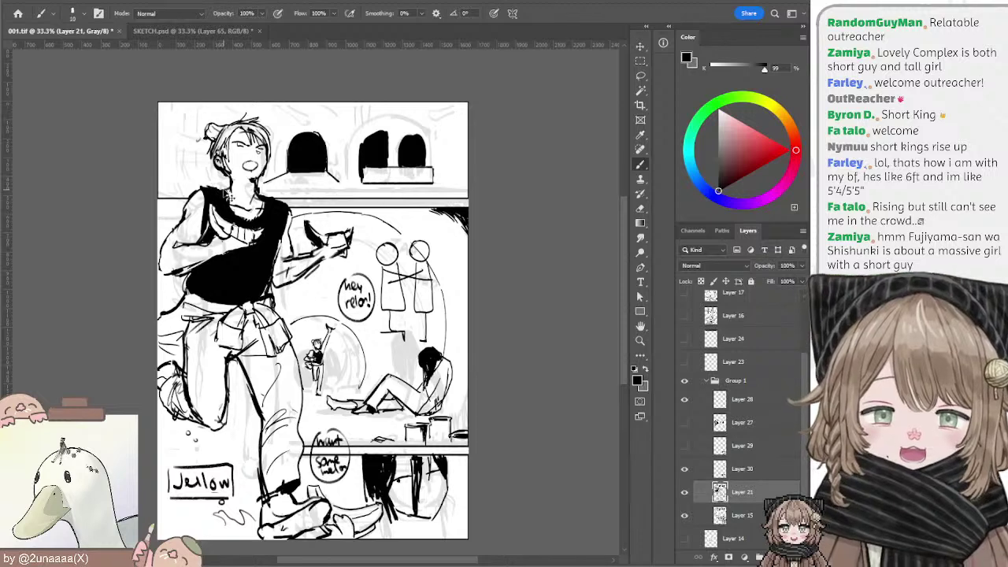
pyautogui.press(']')
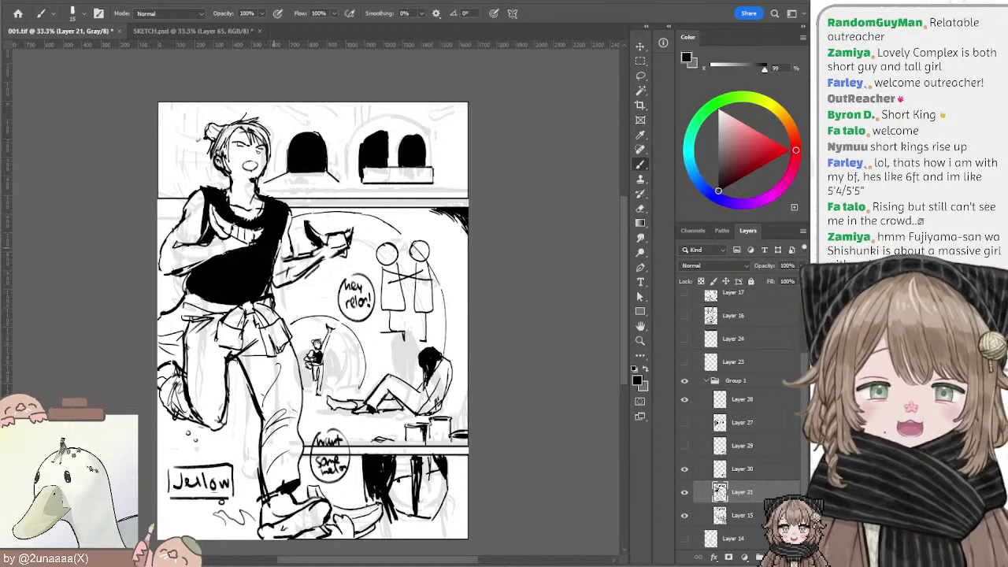
# Step: Clean up the running figure's lower trouser leg and shoe on Layer 21, alternating a 15 px brush with the eraser
pyautogui.scroll(-1, 262, 273)
pyautogui.moveTo(261, 275); pyautogui.dragTo(259, 280)
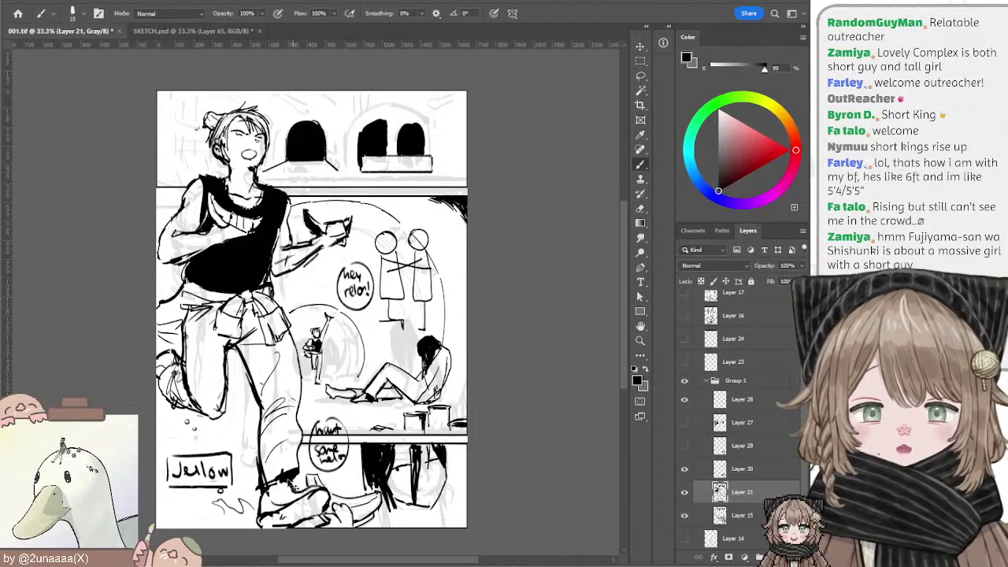
pyautogui.press('e')
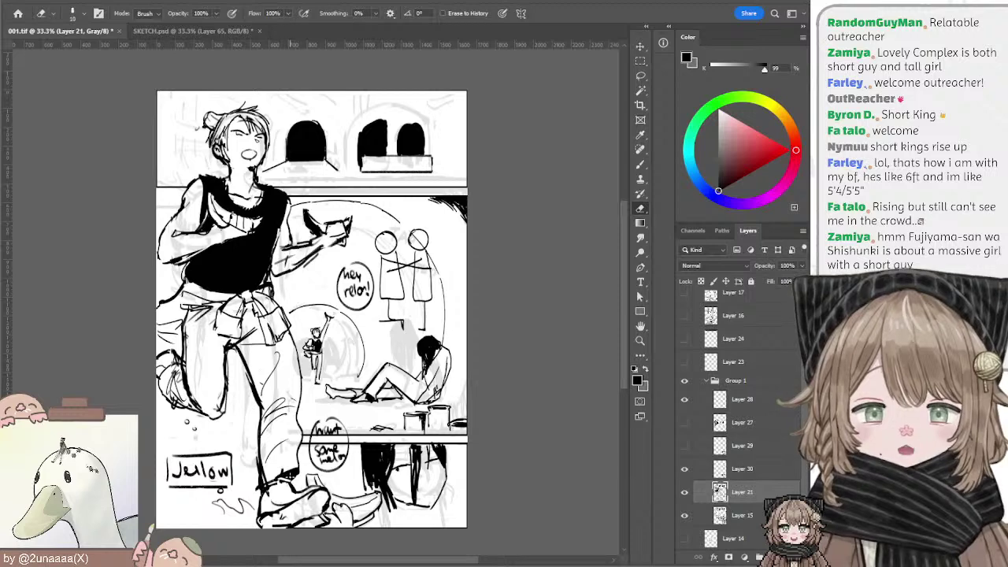
pyautogui.press('b')
pyautogui.press('e')
pyautogui.press('b')
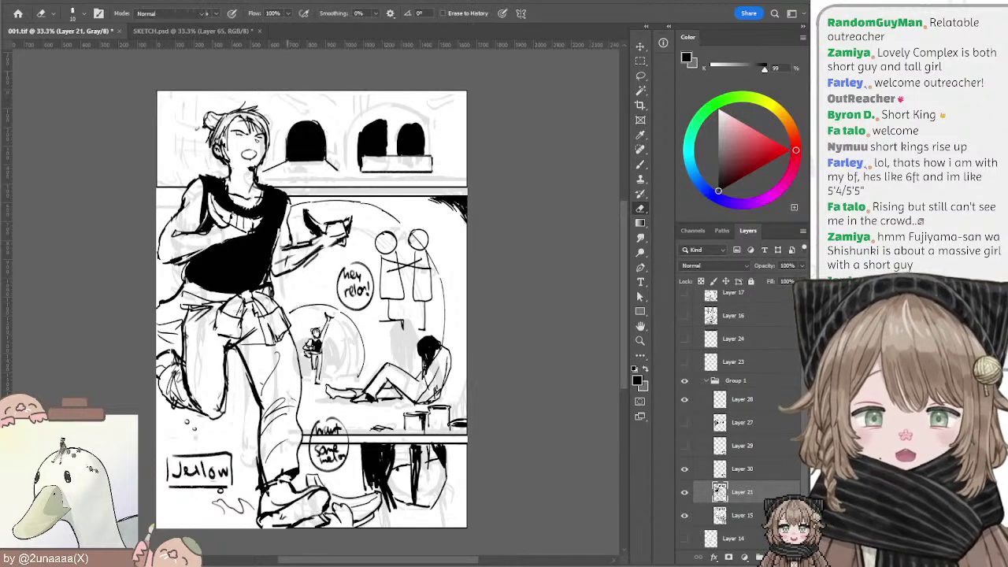
pyautogui.press('b')
pyautogui.press('e')
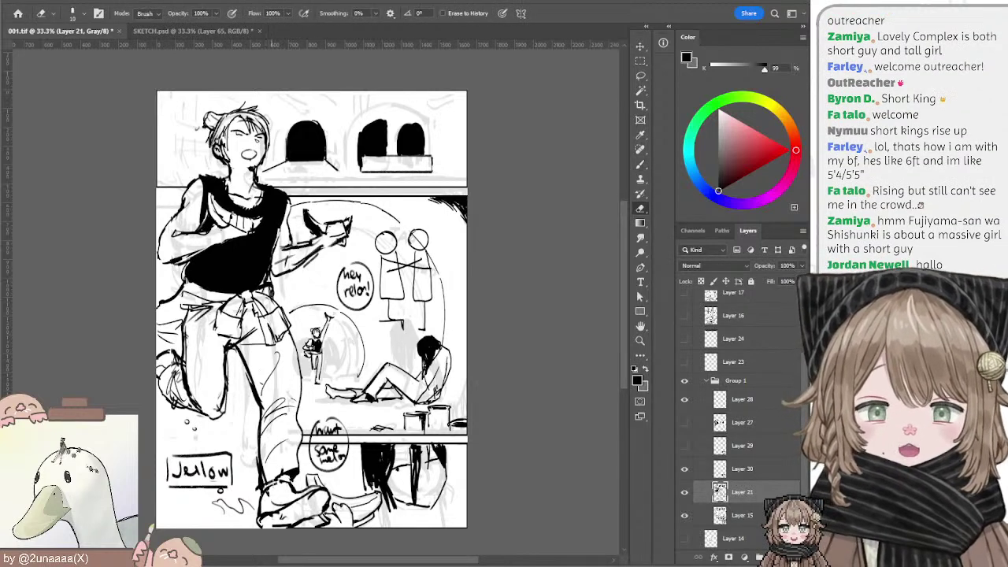
pyautogui.press('b')
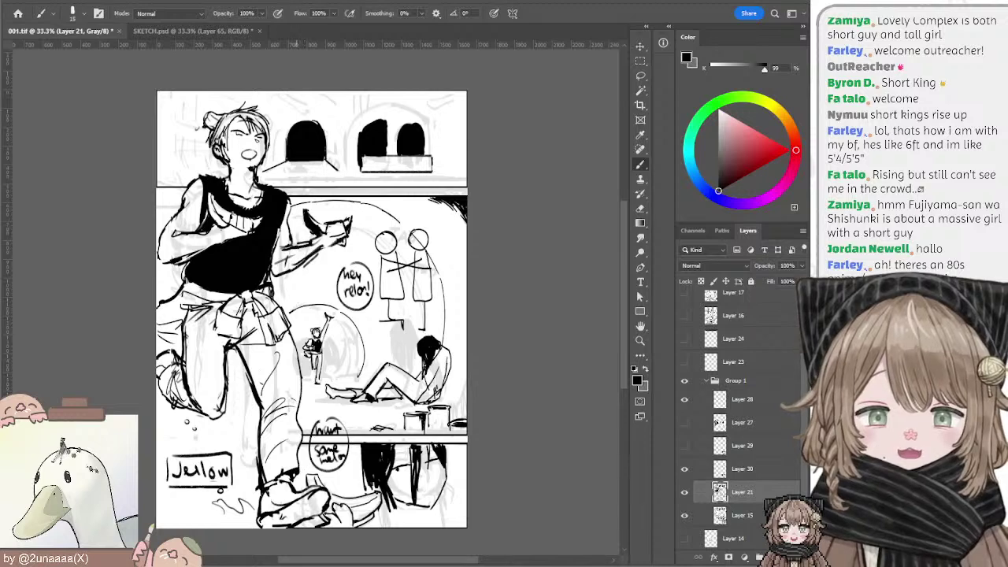
pyautogui.press('e')
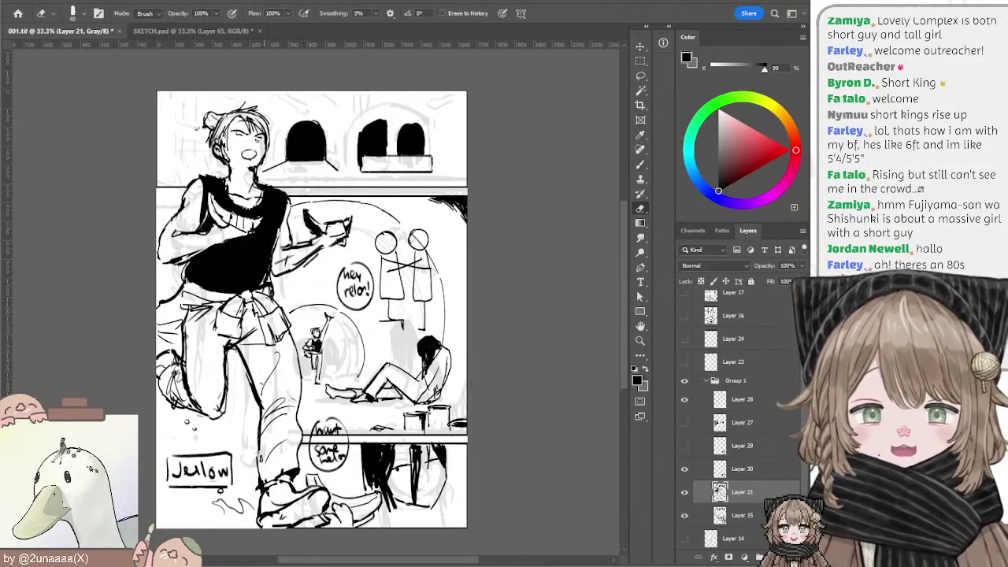
pyautogui.press('b')
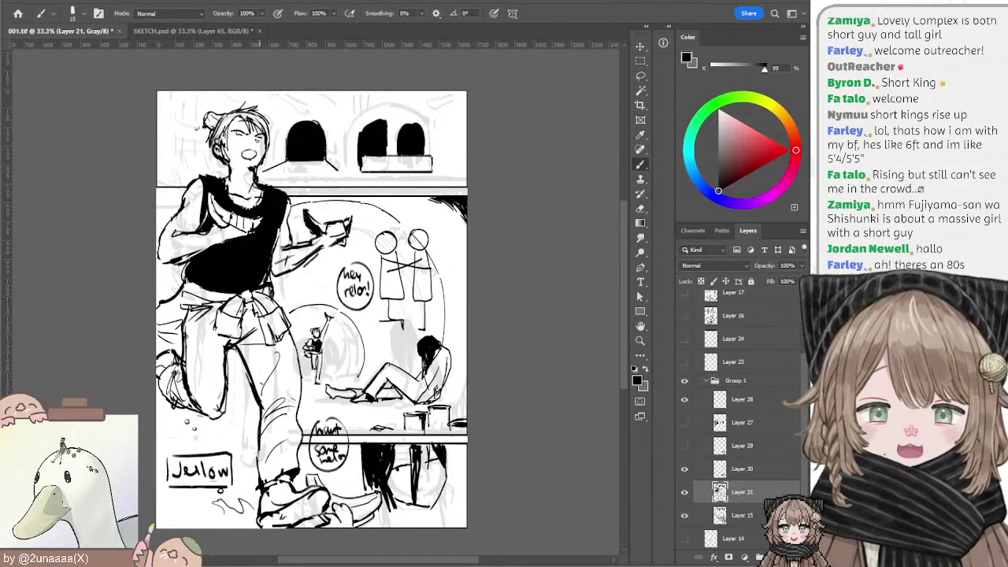
pyautogui.press('e')
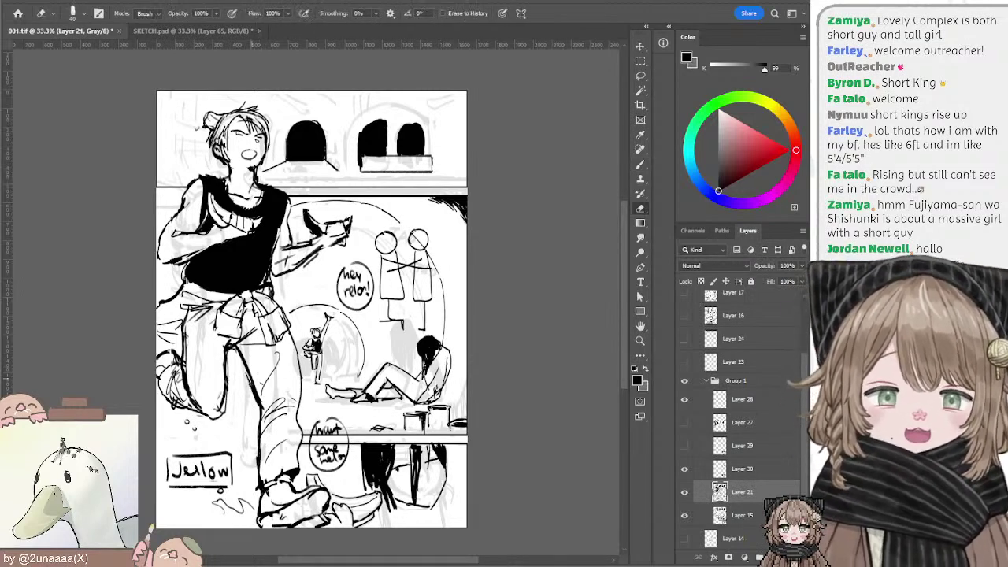
pyautogui.press('b')
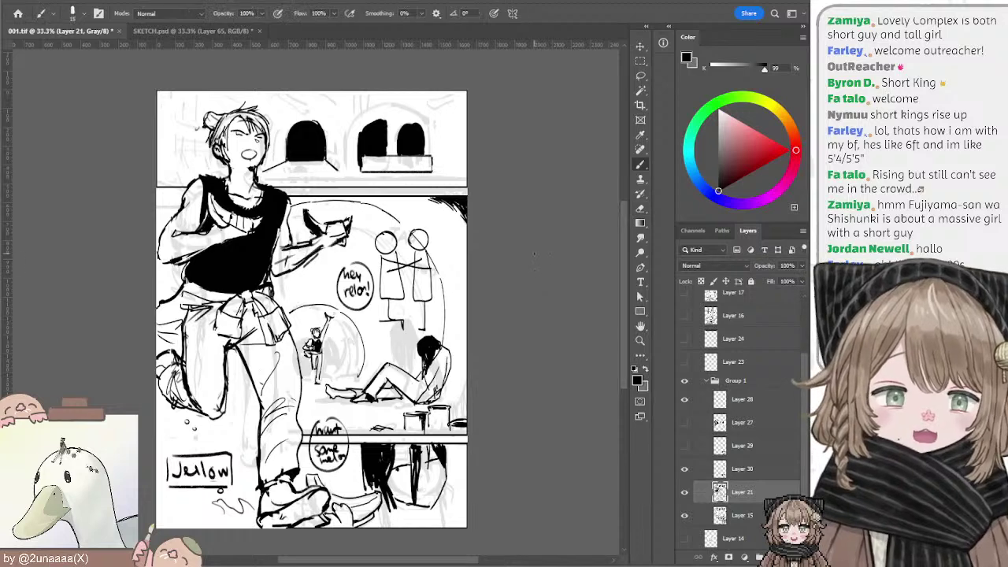
# Step: Erase the two doodled round-headed figures from Layer 30 with a 200 px eraser and return to Layer 21
pyautogui.press('e')
pyautogui.press(']')
pyautogui.press(']')
pyautogui.press(']')
pyautogui.press(']')
pyautogui.press(']')
pyautogui.press(']')
pyautogui.press(']')
pyautogui.press(']')
pyautogui.press(']')
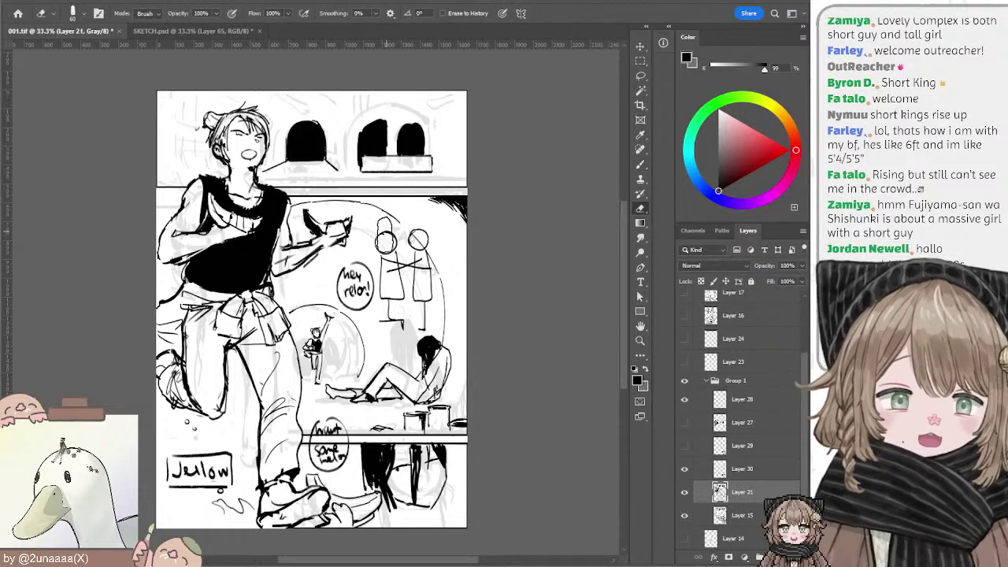
pyautogui.keyDown('ctrl'); pyautogui.click(391, 233); pyautogui.keyUp('ctrl')
pyautogui.moveTo(386, 229)
pyautogui.mouseDown()
pyautogui.moveTo(390, 272)
pyautogui.moveTo(414, 284)
pyautogui.moveTo(390, 307)
pyautogui.moveTo(422, 299)
pyautogui.moveTo(402, 320)
pyautogui.moveTo(426, 295)
pyautogui.mouseUp()
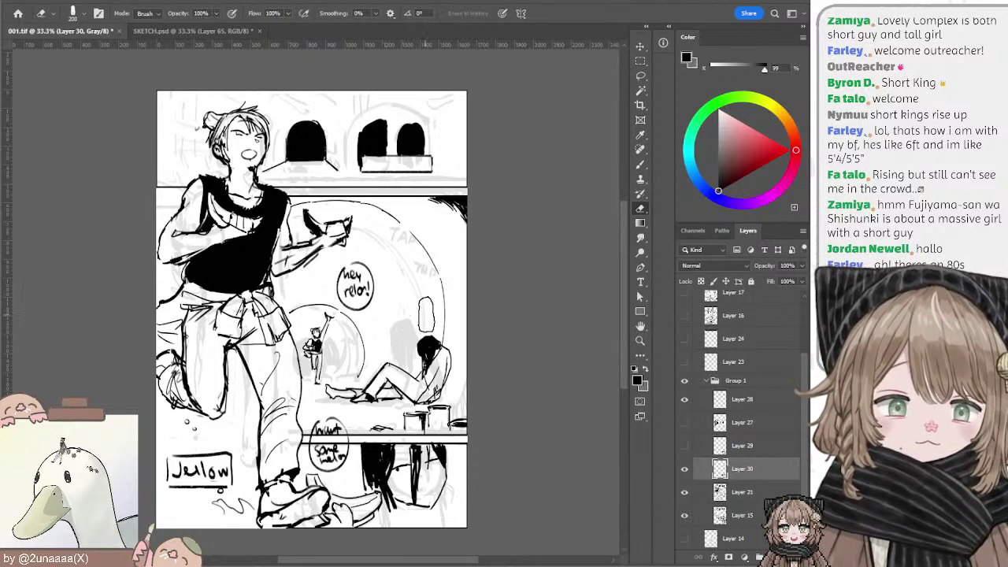
pyautogui.hotkey('alt', '[')
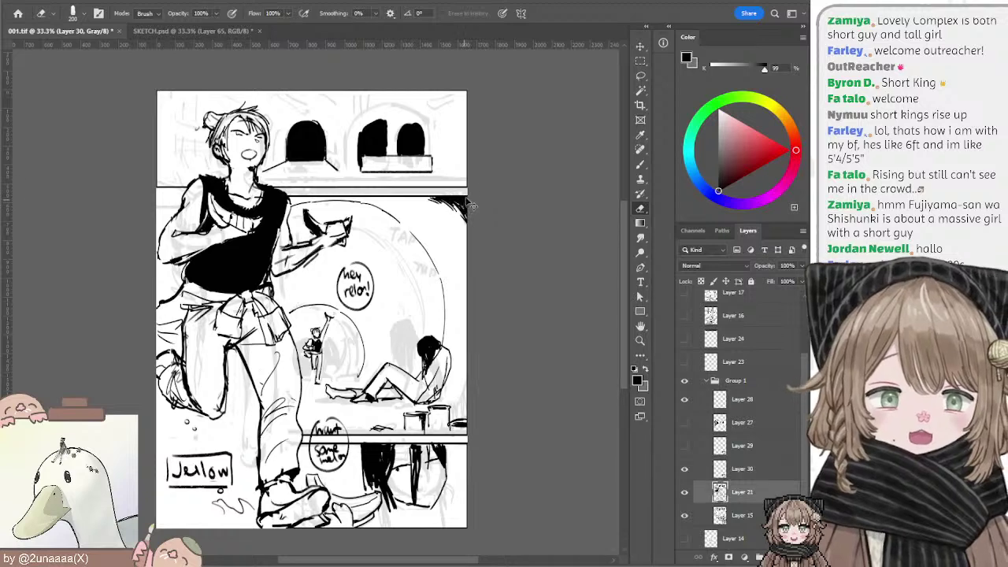
pyautogui.press('b')
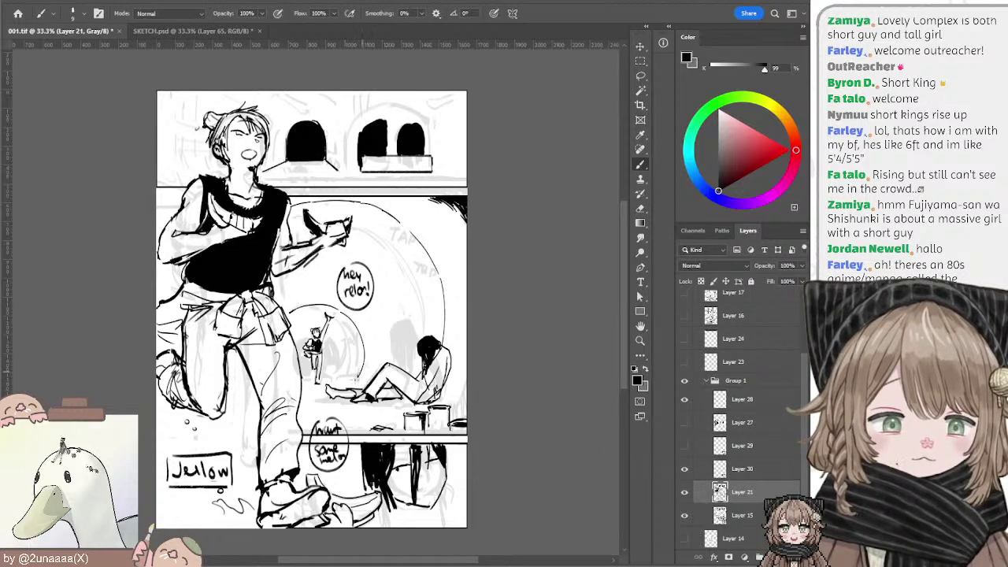
pyautogui.press('e')
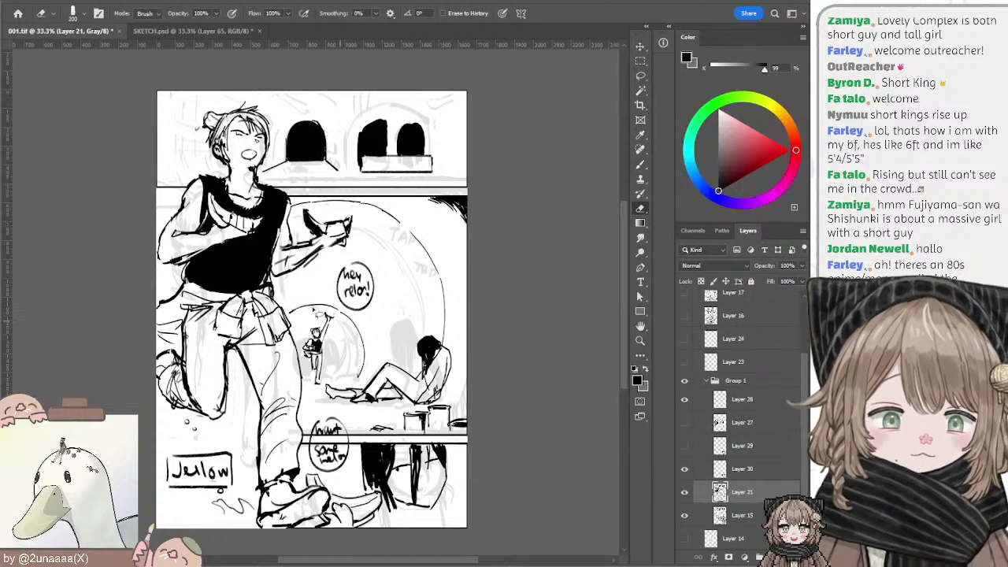
pyautogui.press('l')
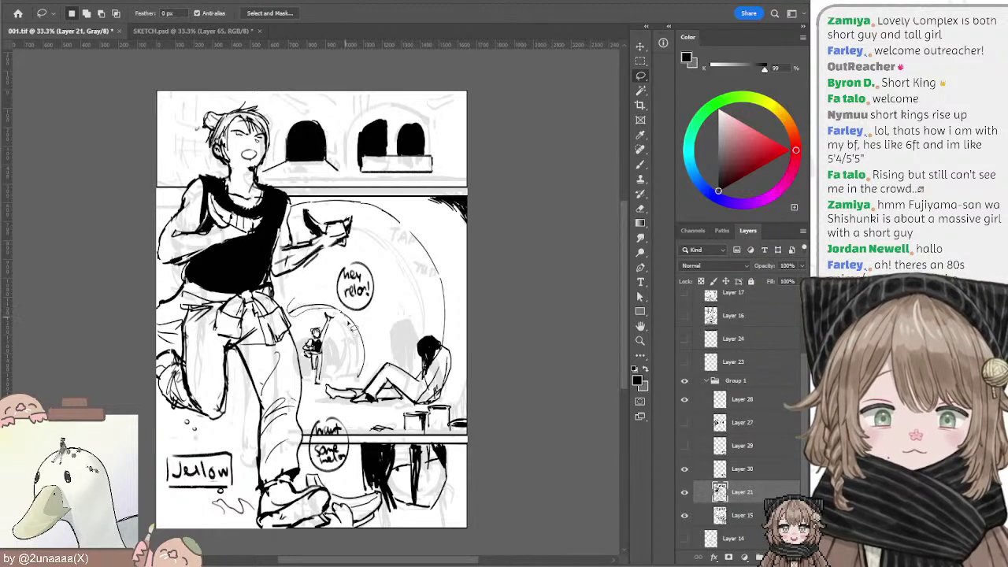
pyautogui.moveTo(346, 318)
pyautogui.mouseDown()
pyautogui.moveTo(359, 370)
pyautogui.moveTo(379, 344)
pyautogui.moveTo(330, 307)
pyautogui.moveTo(293, 317)
pyautogui.mouseUp()
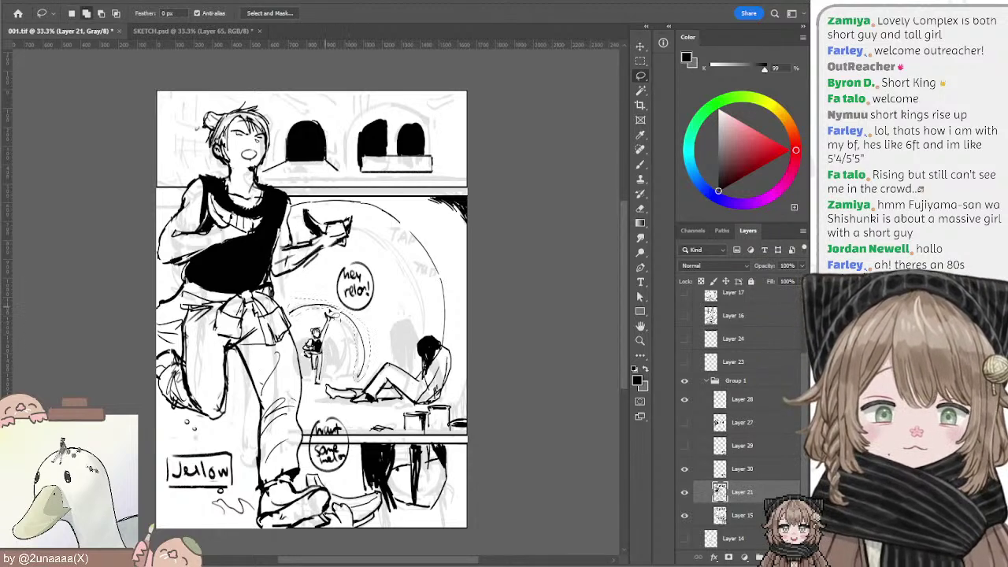
pyautogui.hotkey('alt', '[')
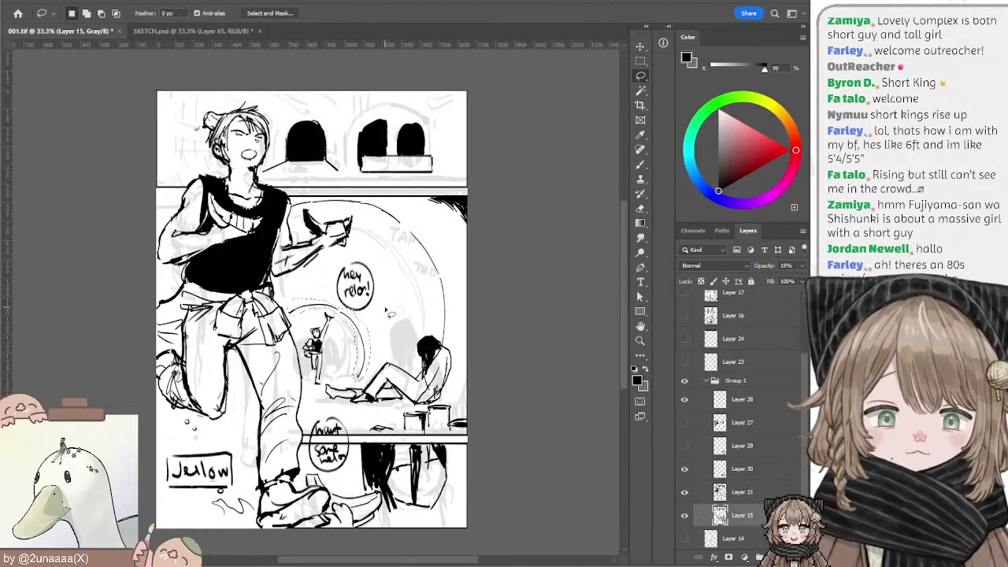
pyautogui.hotkey('alt', ']')
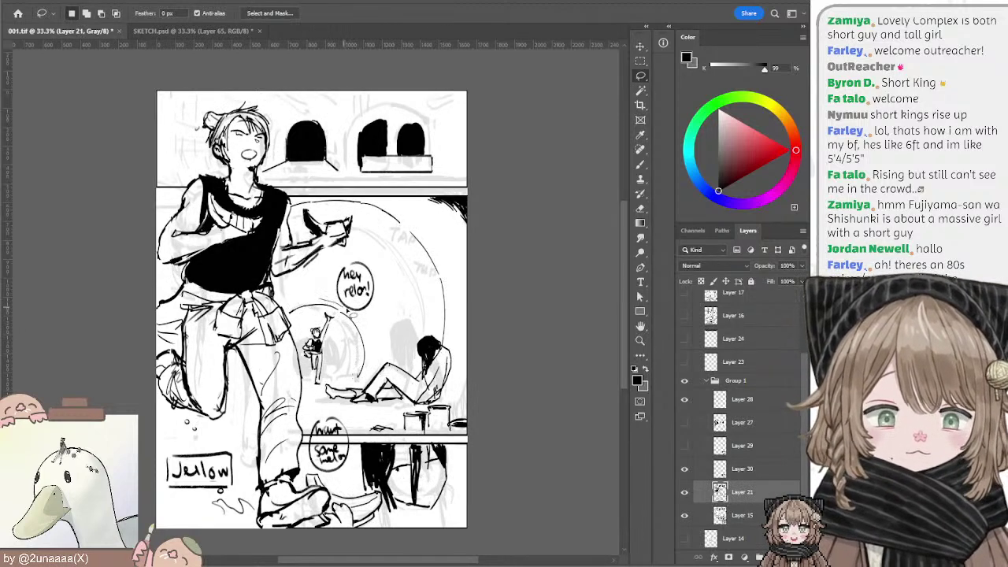
pyautogui.moveTo(347, 314)
pyautogui.mouseDown()
pyautogui.moveTo(371, 357)
pyautogui.moveTo(354, 380)
pyautogui.moveTo(353, 348)
pyautogui.moveTo(328, 313)
pyautogui.moveTo(294, 319)
pyautogui.mouseUp()
pyautogui.hotkey('ctrl', 'd')
# Step: Move the "hey relo!" speech bubble up and right toward the large arc, and raise the small arc above the distant figure
pyautogui.press('e')
pyautogui.moveTo(346, 283)
pyautogui.mouseDown()
pyautogui.moveTo(365, 283)
pyautogui.moveTo(340, 303)
pyautogui.moveTo(390, 269)
pyautogui.moveTo(351, 258)
pyautogui.mouseUp()
pyautogui.hotkey('ctrl', 'z')
pyautogui.press('l')
pyautogui.moveTo(363, 285); pyautogui.dragTo(401, 261)
pyautogui.hotkey('ctrl', 'd')
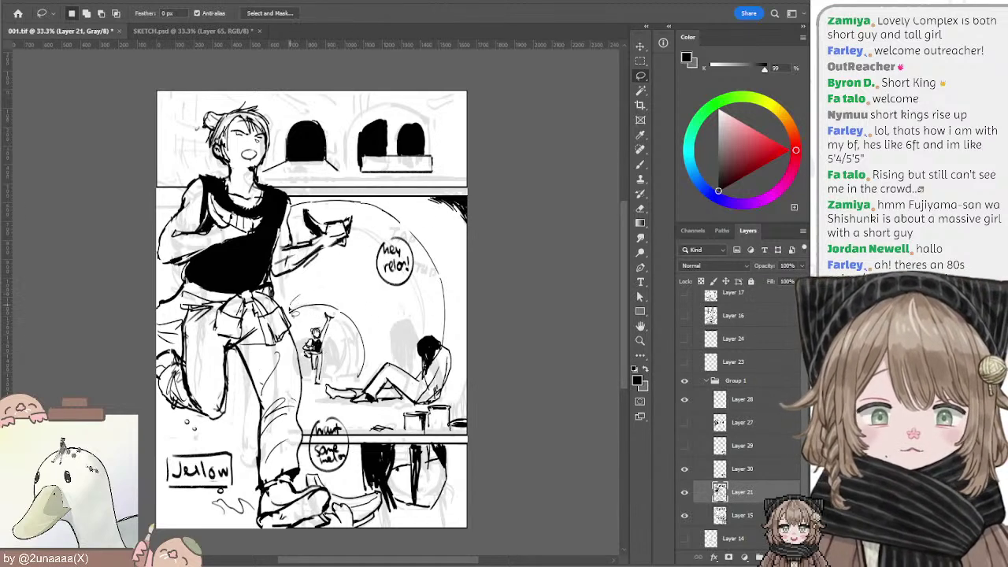
pyautogui.moveTo(293, 314)
pyautogui.mouseDown()
pyautogui.moveTo(334, 315)
pyautogui.moveTo(354, 330)
pyautogui.moveTo(359, 366)
pyautogui.moveTo(319, 298)
pyautogui.mouseUp()
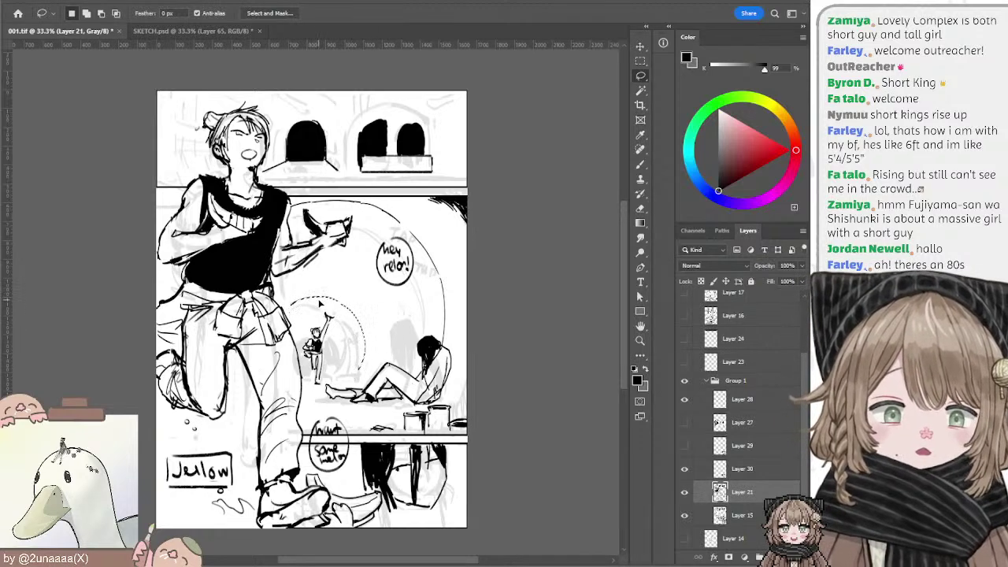
# Step: Draw a tall arched frame around the paired dark windows in the top panel with the brush, undoing and redrawing unsatisfactory strokes
pyautogui.press('b')
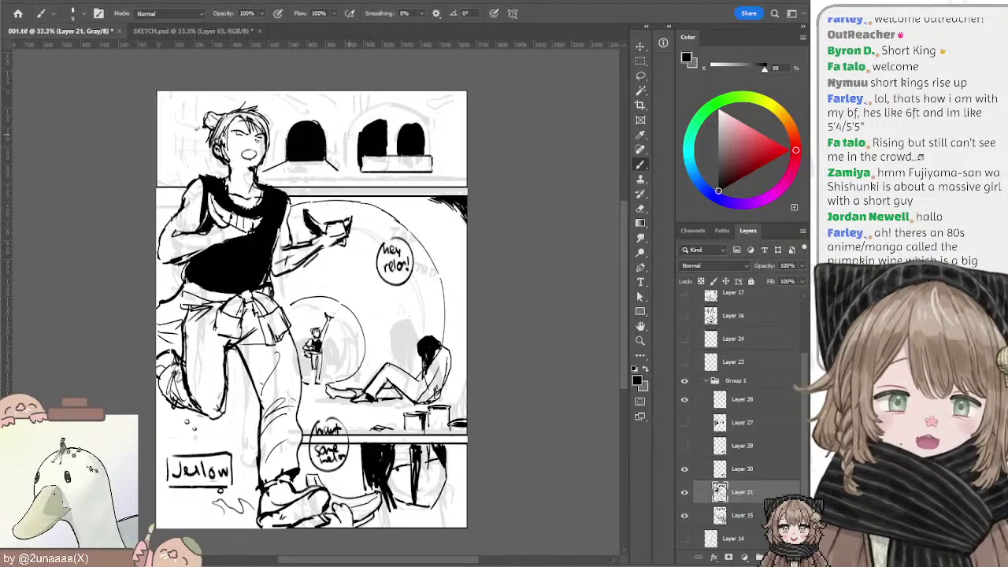
pyautogui.moveTo(349, 133); pyautogui.dragTo(347, 172)
pyautogui.hotkey('ctrl', 'z')
pyautogui.hotkey('ctrl', 'z')
pyautogui.hotkey('ctrl', 'z')
pyautogui.hotkey('ctrl', 'z')
pyautogui.hotkey('ctrl', 'z')
pyautogui.hotkey('ctrl', 'z')
pyautogui.hotkey('ctrl', 'z')
pyautogui.moveTo(347, 133); pyautogui.dragTo(348, 172)
pyautogui.hotkey('ctrl', 'z')
pyautogui.hotkey('ctrl', 'z')
pyautogui.moveTo(347, 133)
pyautogui.mouseDown()
pyautogui.moveTo(389, 103)
pyautogui.moveTo(425, 125)
pyautogui.moveTo(422, 116)
pyautogui.moveTo(430, 155)
pyautogui.mouseUp()
pyautogui.hotkey('ctrl', 'z')
pyautogui.hotkey('ctrl', 'z')
pyautogui.hotkey('ctrl', 'z')
pyautogui.hotkey('ctrl', 'z')
pyautogui.hotkey('ctrl', 'z')
pyautogui.hotkey('ctrl', 'z')
pyautogui.hotkey('ctrl', 'z')
pyautogui.hotkey('ctrl', 'z')
pyautogui.hotkey('ctrl', 'z')
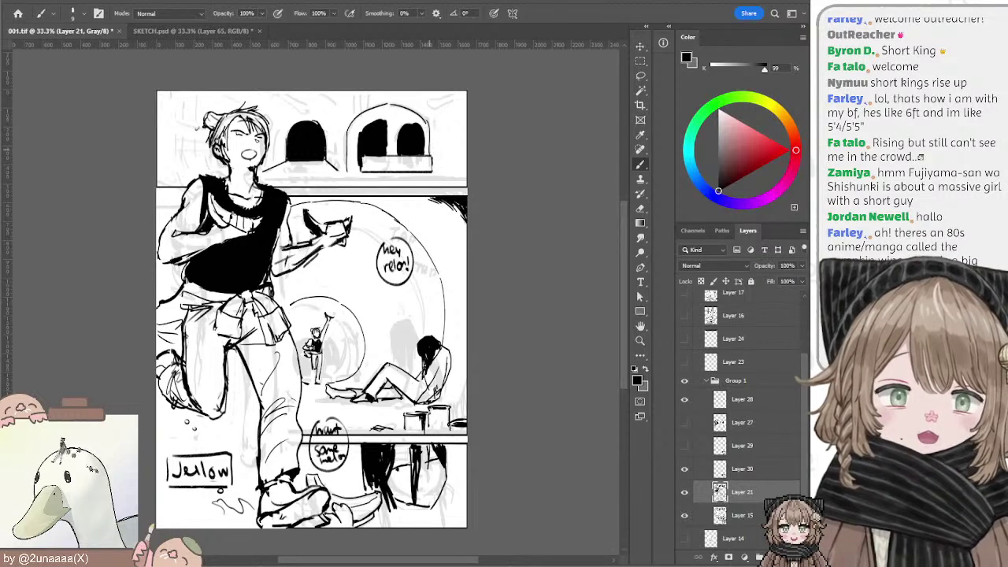
pyautogui.hotkey('ctrl', 'z')
pyautogui.moveTo(424, 120); pyautogui.dragTo(430, 150)
pyautogui.hotkey('ctrl', 'z')
pyautogui.hotkey('ctrl', 'z')
pyautogui.hotkey('ctrl', 'z')
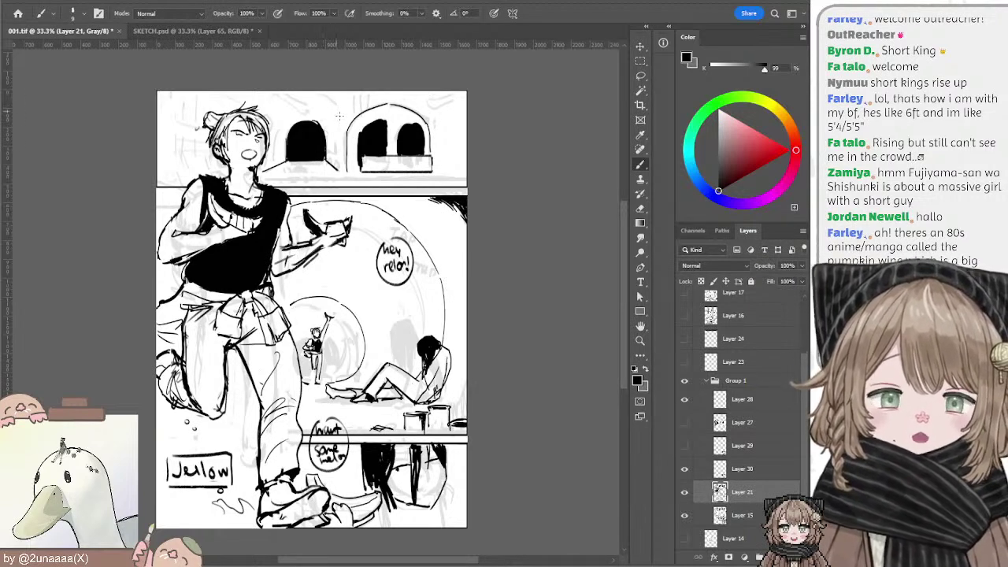
pyautogui.moveTo(326, 97); pyautogui.dragTo(342, 152)
pyautogui.hotkey('ctrl', 'z')
pyautogui.hotkey('ctrl', 'z')
pyautogui.hotkey('ctrl', 'z')
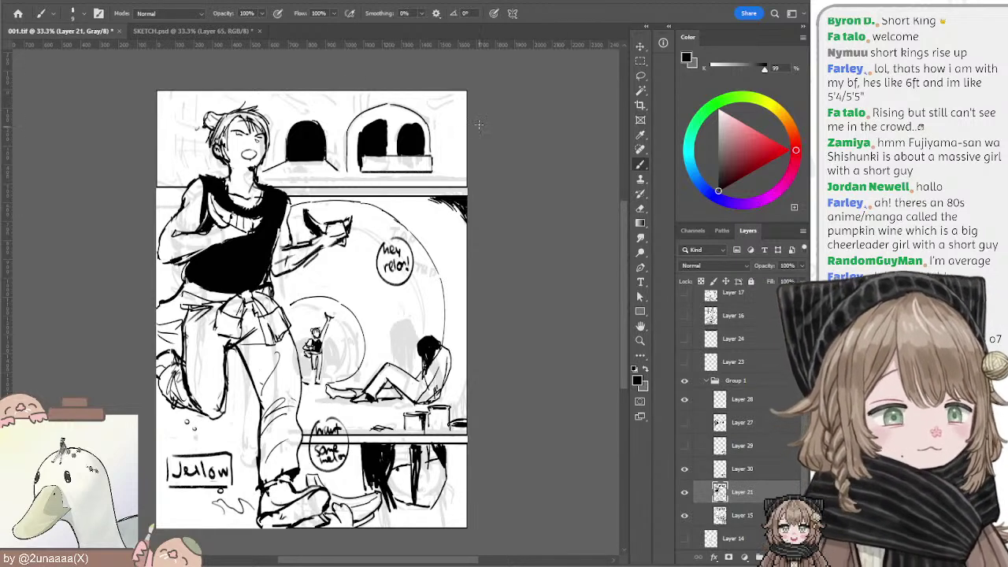
pyautogui.press(']')
pyautogui.press(']')
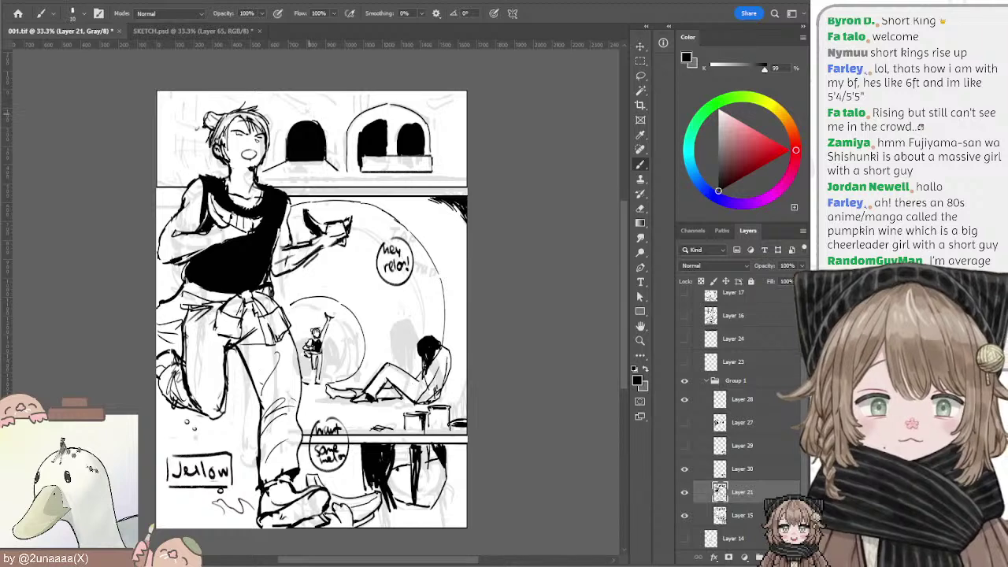
pyautogui.moveTo(312, 117)
pyautogui.mouseDown()
pyautogui.moveTo(325, 138)
pyautogui.moveTo(293, 129)
pyautogui.mouseUp()
pyautogui.hotkey('ctrl', 'z')
pyautogui.press('[')
pyautogui.press('[')
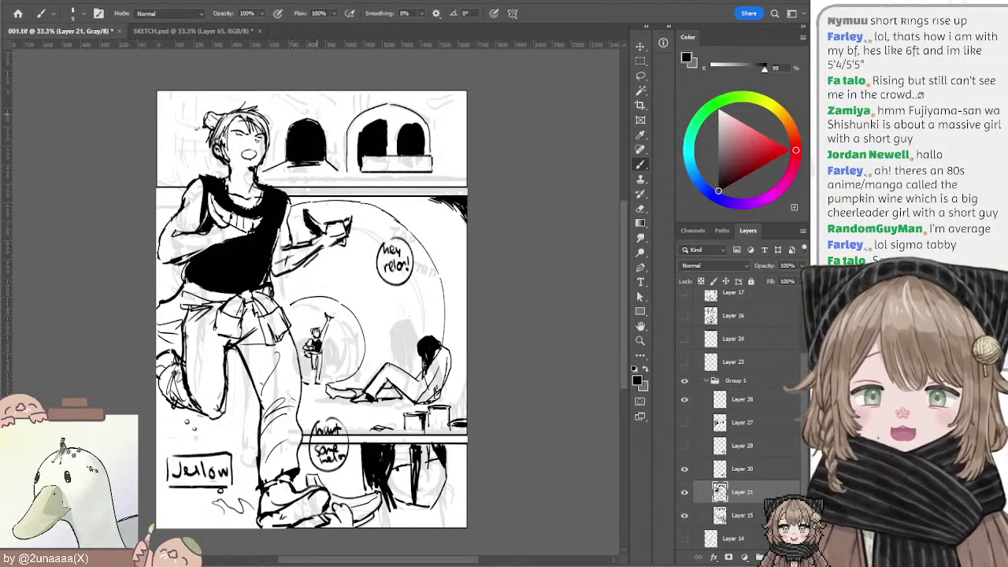
# Step: Lasso the single arched window in the top panel, scale it down to about 74%, and deselect it
pyautogui.press('e')
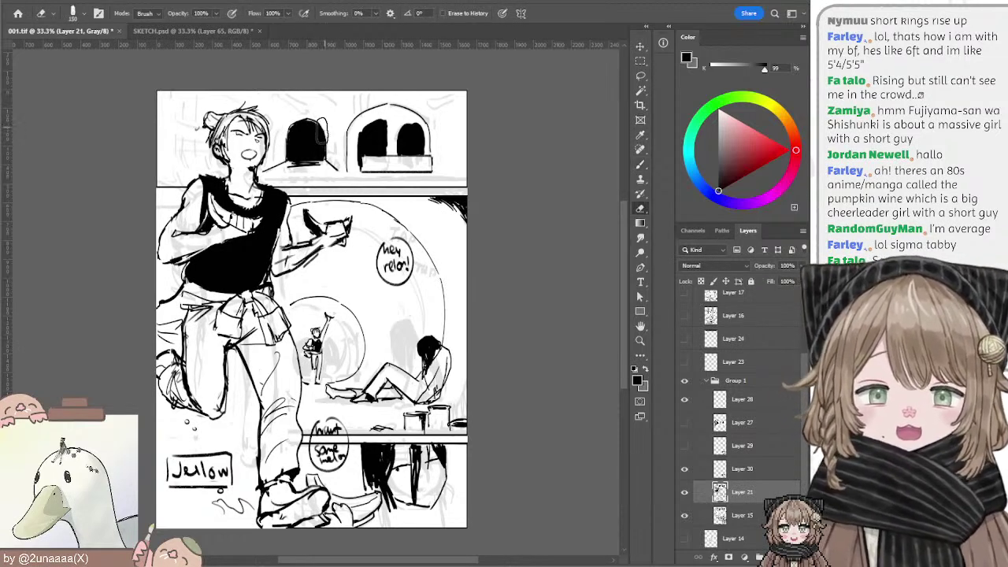
pyautogui.press('l')
pyautogui.moveTo(296, 118)
pyautogui.mouseDown()
pyautogui.moveTo(267, 177)
pyautogui.moveTo(345, 180)
pyautogui.moveTo(331, 122)
pyautogui.moveTo(304, 111)
pyautogui.mouseUp()
pyautogui.press('v')
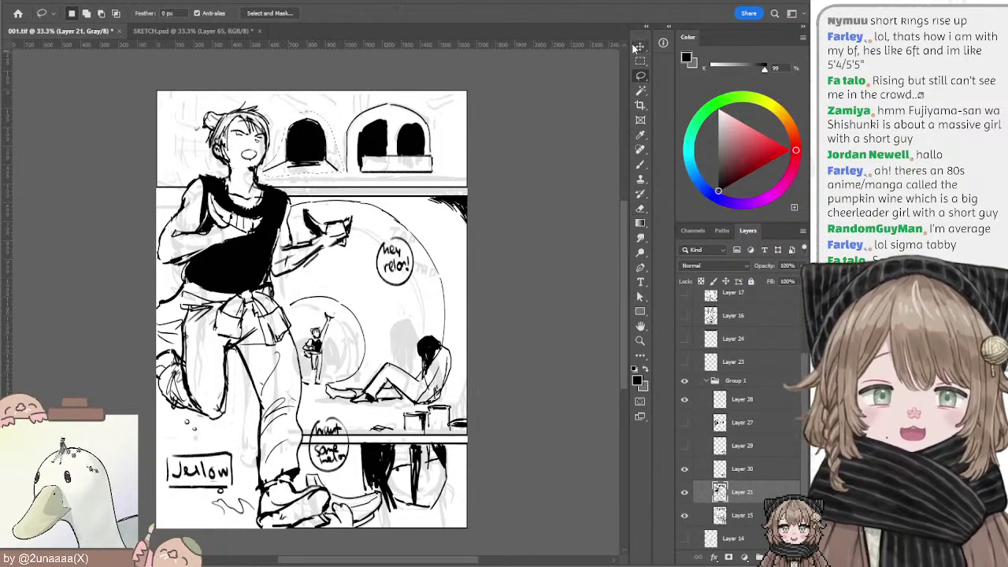
pyautogui.hotkey('ctrl', 'h')
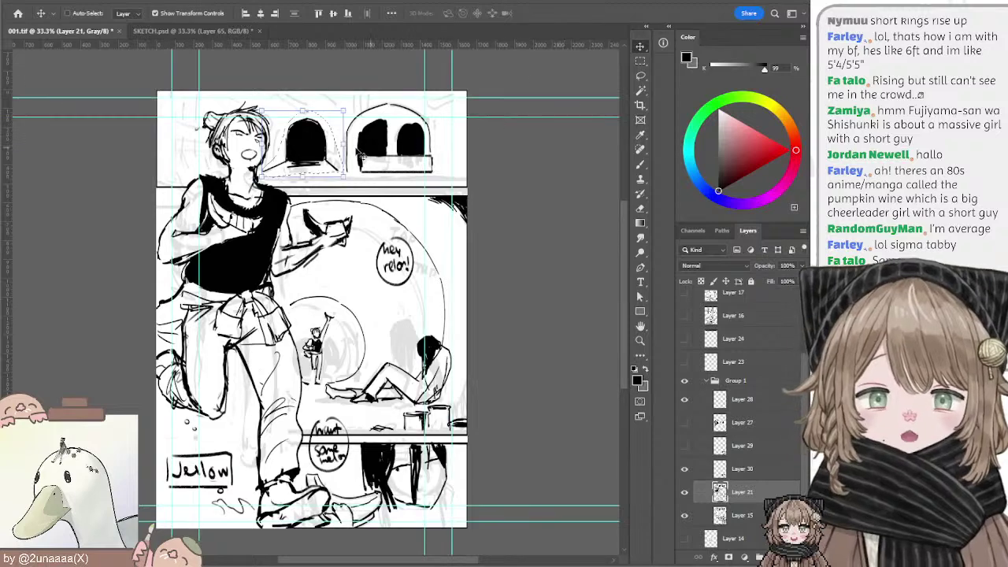
pyautogui.hotkey('ctrl', 't')
pyautogui.moveTo(341, 147); pyautogui.dragTo(298, 151)
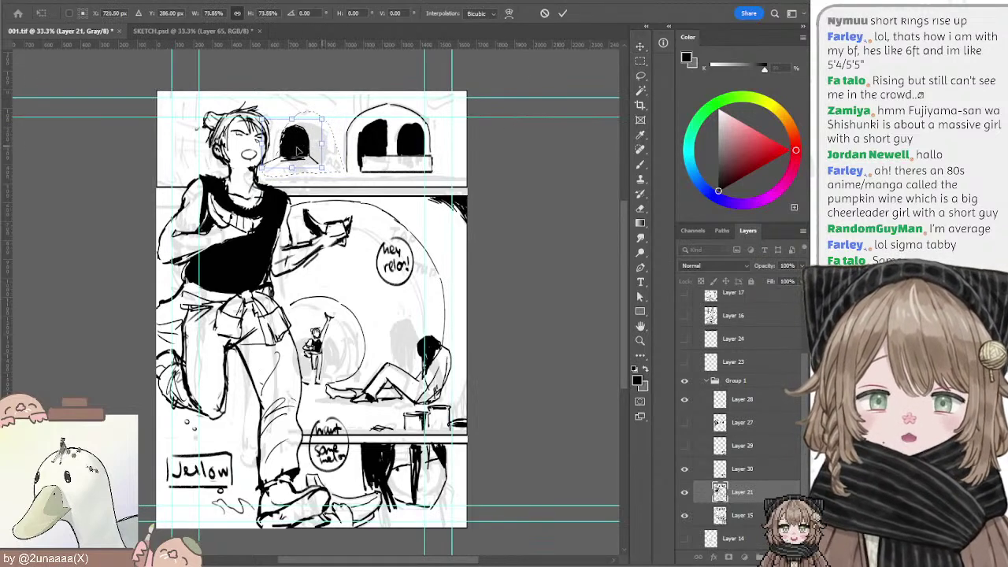
pyautogui.press('Return')
pyautogui.hotkey('ctrl', 'd')
# Step: Erase the base line beside the shrunken arched window and redraw it as a ledge line running toward the double window
pyautogui.press('e')
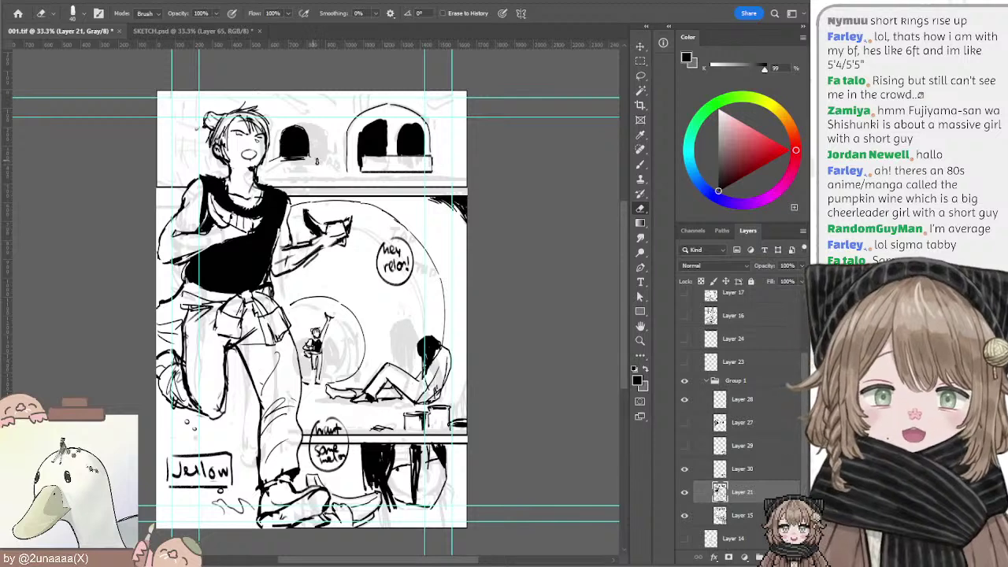
pyautogui.press('b')
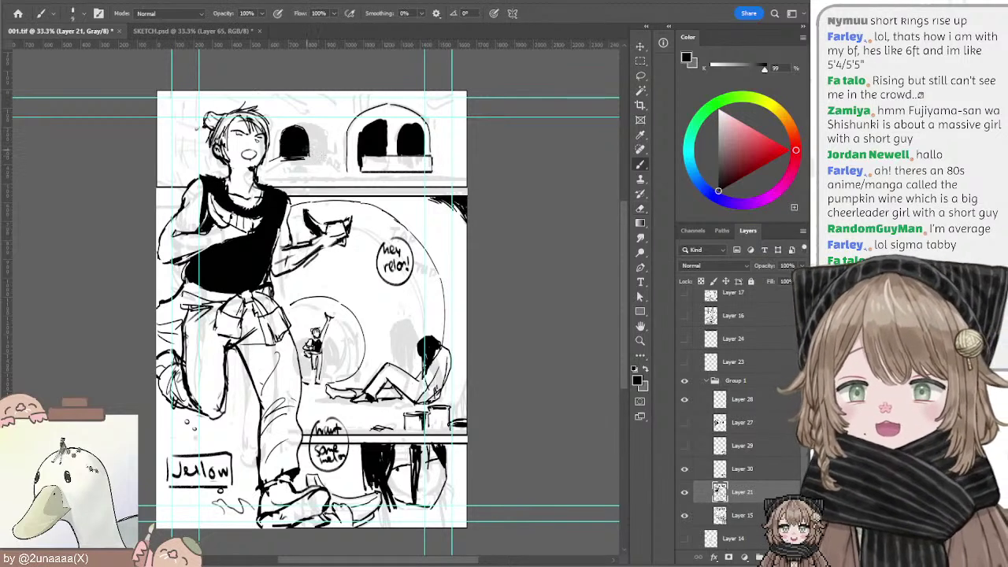
pyautogui.moveTo(304, 147); pyautogui.dragTo(346, 162)
pyautogui.hotkey('ctrl', 'z')
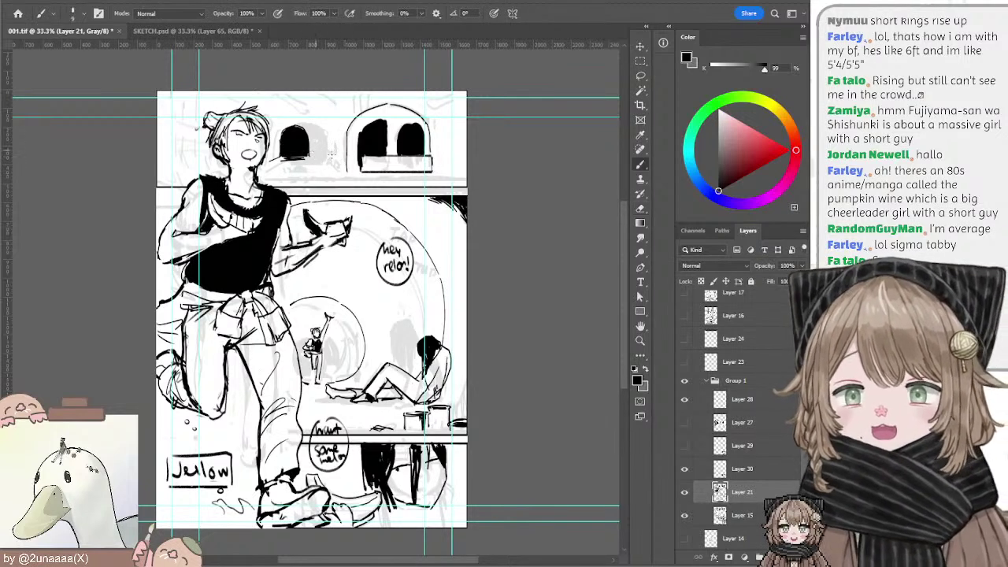
pyautogui.hotkey('ctrl', 'z')
pyautogui.moveTo(310, 151); pyautogui.dragTo(341, 154)
pyautogui.hotkey('ctrl', 'z')
pyautogui.hotkey('ctrl', 'z')
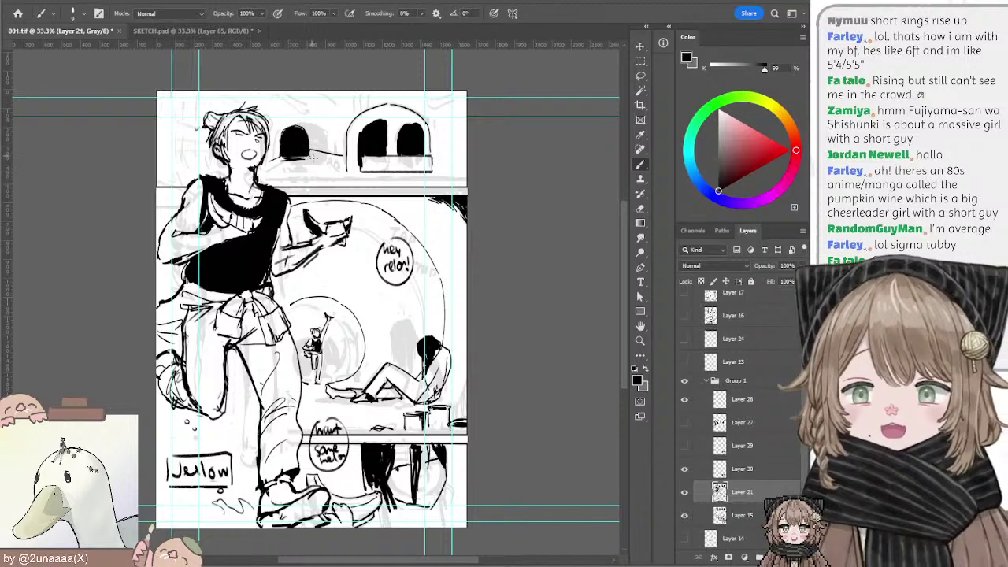
pyautogui.moveTo(308, 157); pyautogui.dragTo(335, 176)
pyautogui.hotkey('ctrl', 'z')
pyautogui.hotkey('ctrl', 'z')
pyautogui.hotkey('ctrl', 'z')
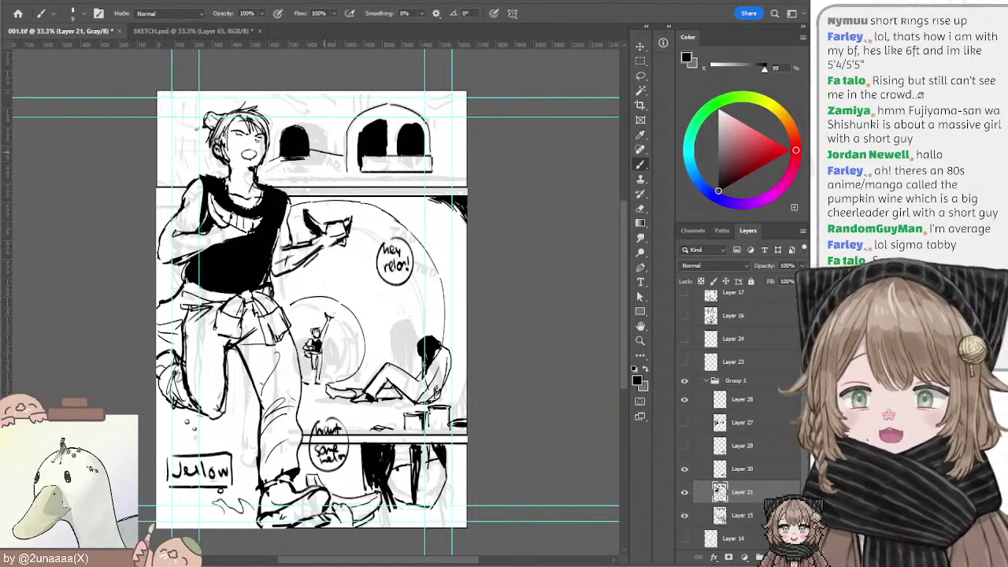
# Step: Trim the black openings of the double window into cleaner arches and erase the boxed sill beneath them
pyautogui.press('e')
pyautogui.press('b')
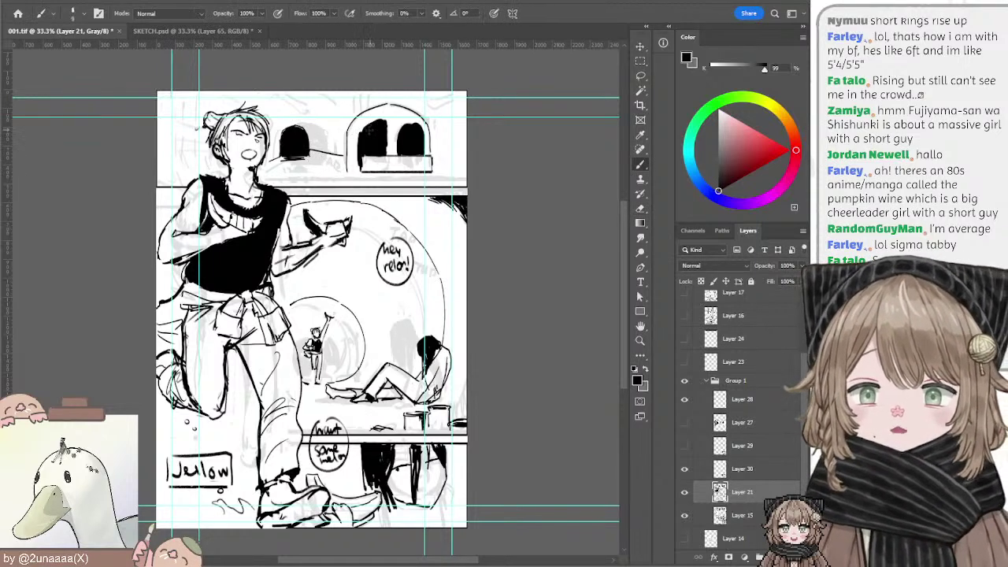
pyautogui.press('e')
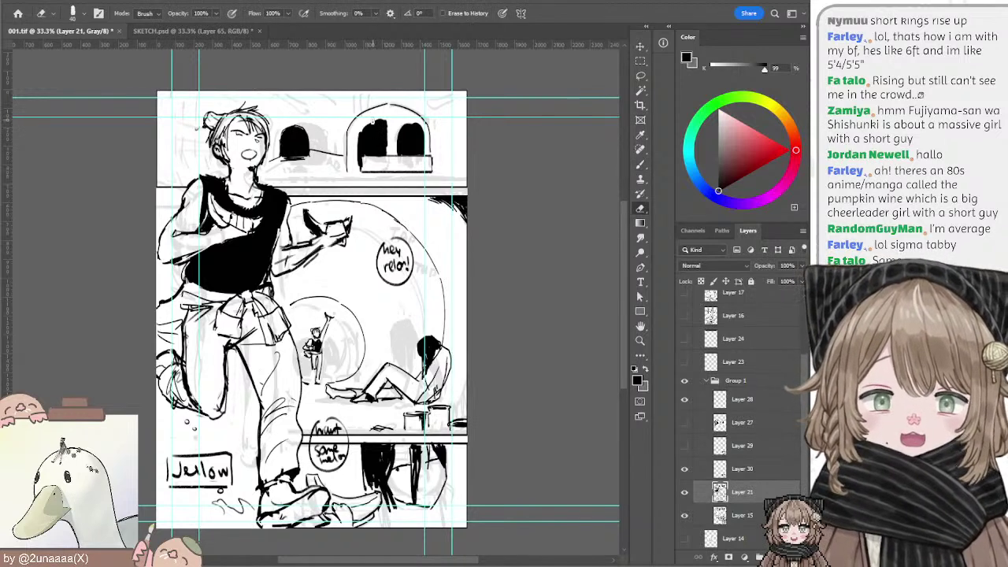
pyautogui.moveTo(371, 122); pyautogui.dragTo(387, 135)
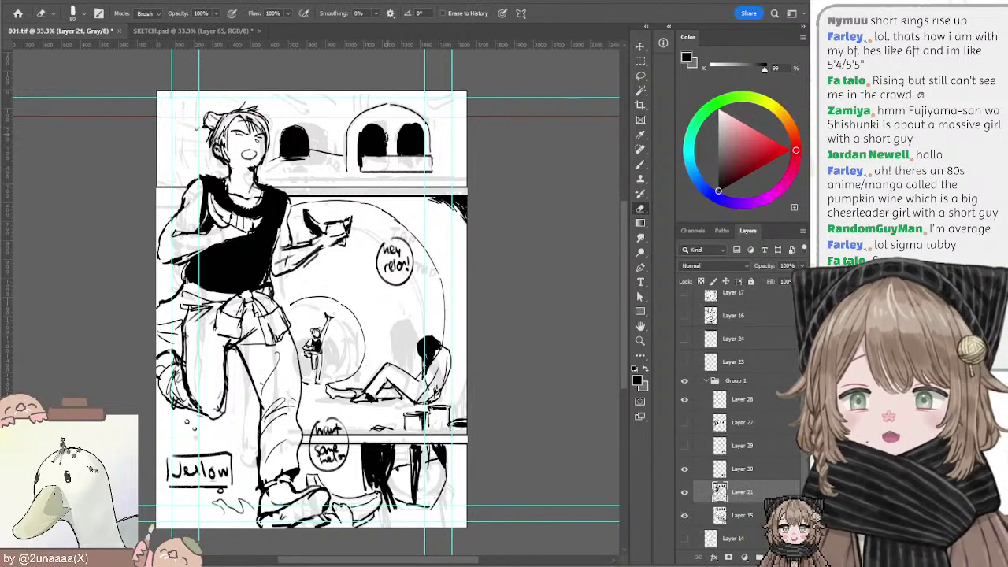
pyautogui.press('b')
pyautogui.press('e')
pyautogui.moveTo(361, 170); pyautogui.dragTo(435, 161)
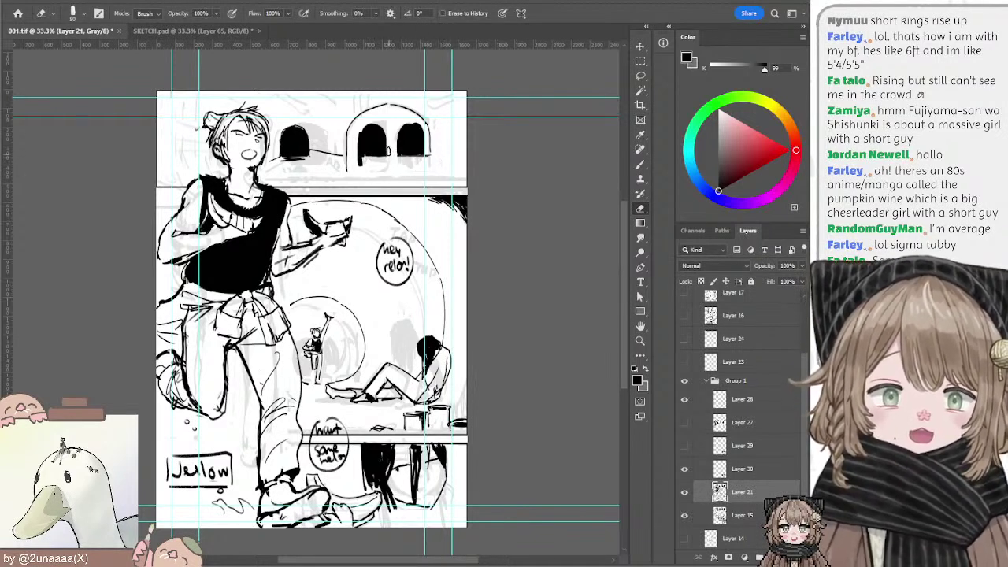
# Step: Fill in the lower ends of both black openings in the double window and tidy their bottom edges
pyautogui.press('b')
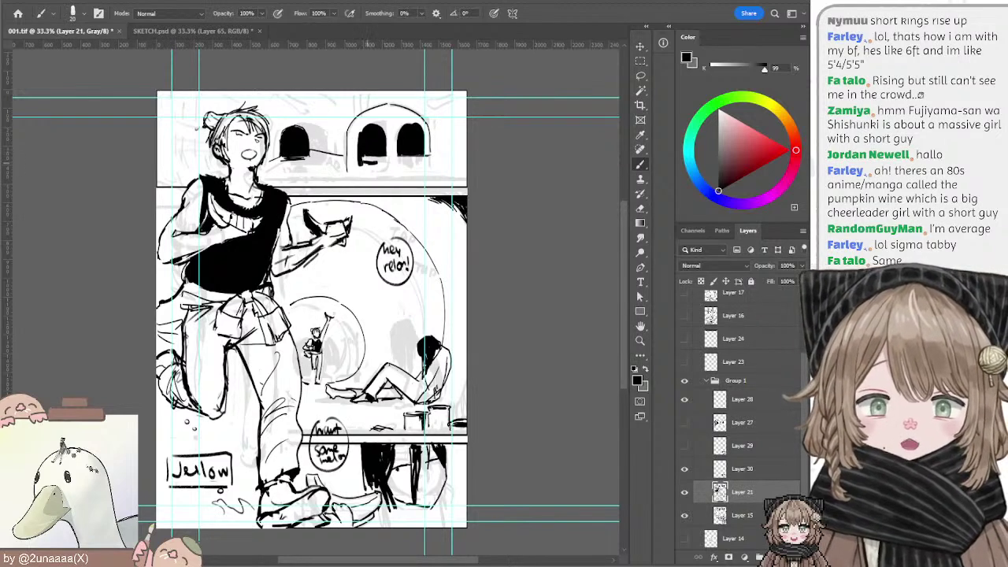
pyautogui.moveTo(367, 162); pyautogui.dragTo(386, 163)
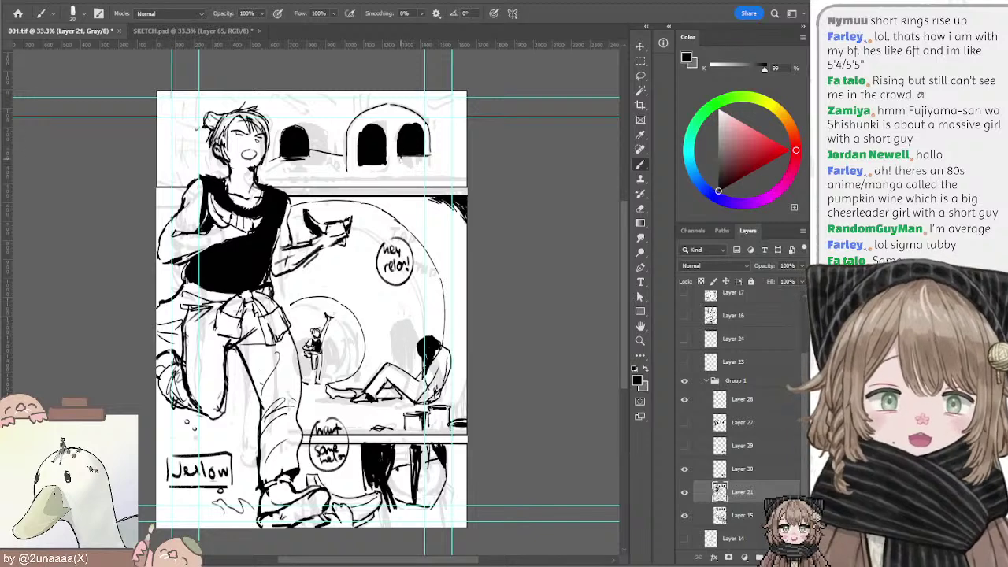
pyautogui.moveTo(400, 154); pyautogui.dragTo(424, 156)
pyautogui.press('e')
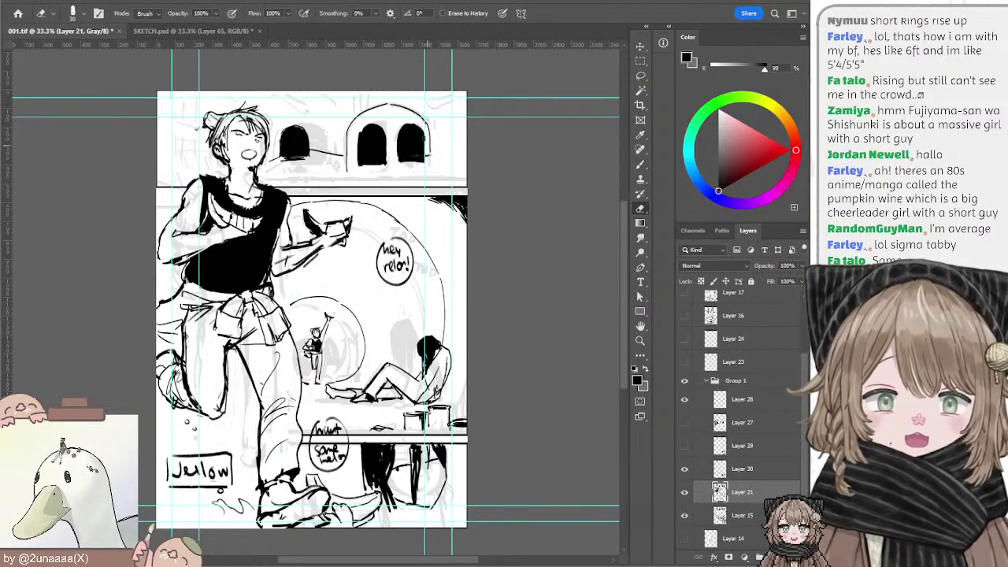
pyautogui.press('b')
# Step: Paint a flat, solid black oval plate just below the round speech bubble in the middle panel
pyautogui.scroll(-2, 371, 255)
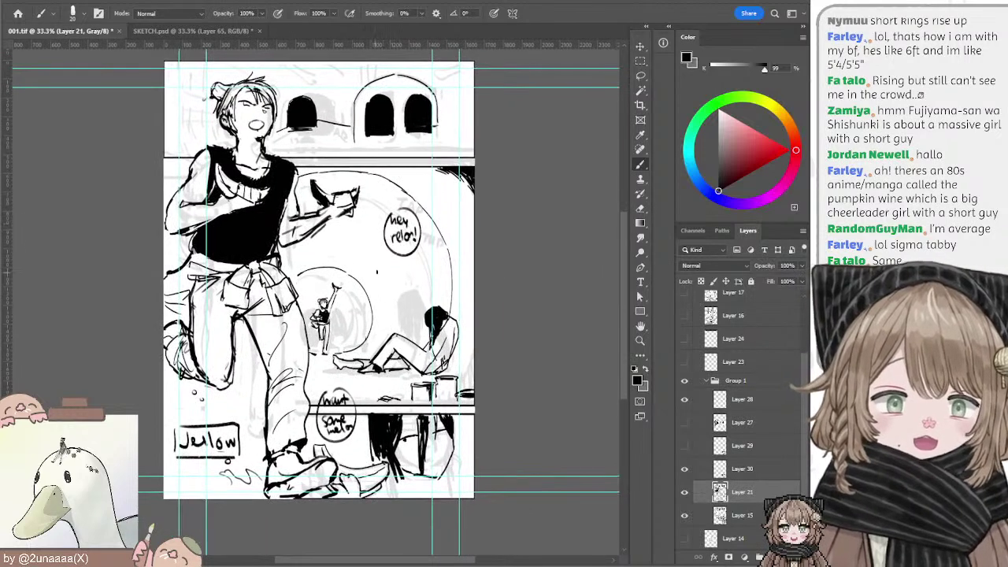
pyautogui.moveTo(378, 272)
pyautogui.mouseDown()
pyautogui.moveTo(425, 272)
pyautogui.moveTo(386, 275)
pyautogui.mouseUp()
pyautogui.hotkey('ctrl', 'z')
pyautogui.hotkey('ctrl', 'z')
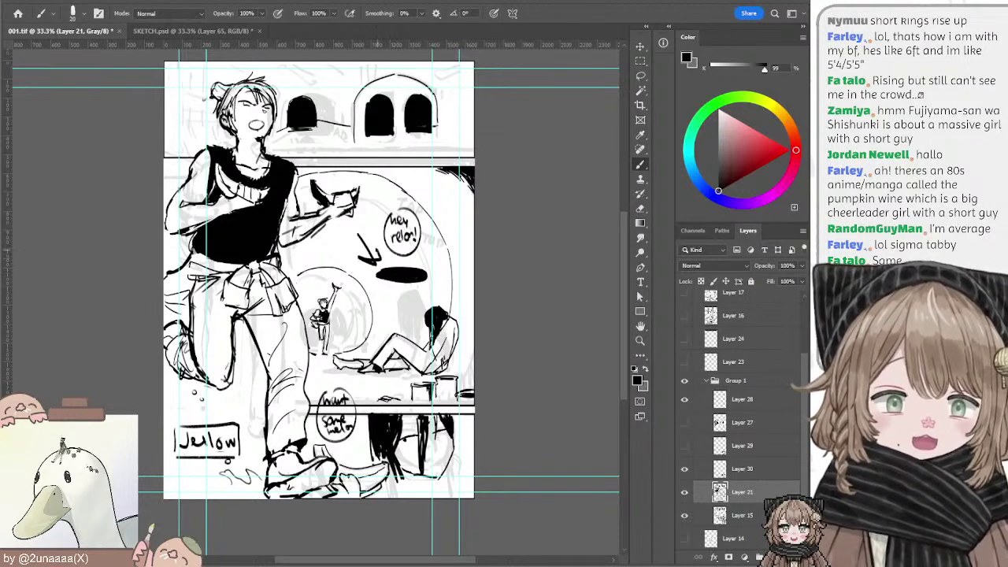
pyautogui.moveTo(362, 232)
pyautogui.mouseDown()
pyautogui.moveTo(372, 270)
pyautogui.moveTo(380, 257)
pyautogui.mouseUp()
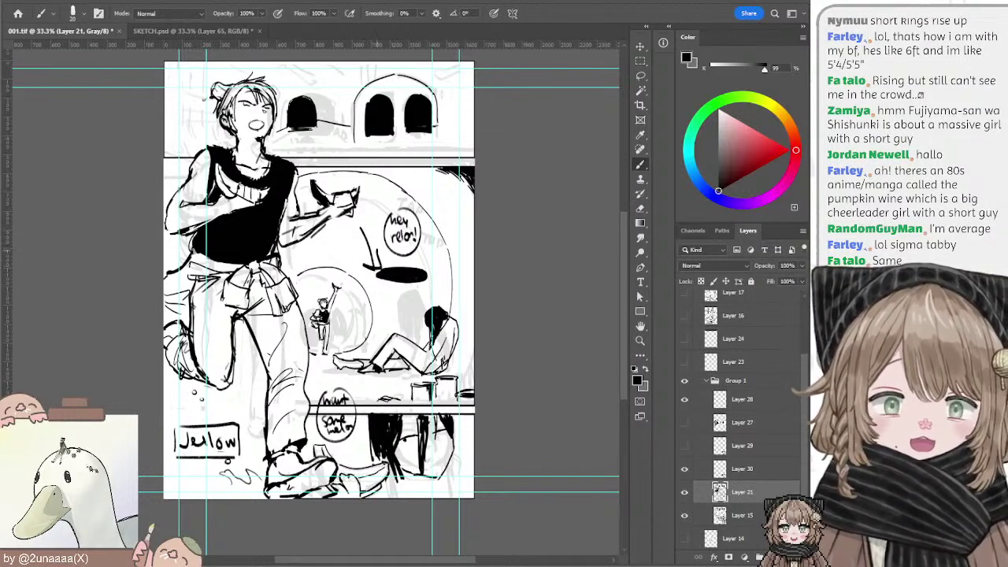
pyautogui.hotkey('ctrl', 'z')
pyautogui.hotkey('ctrl', 'z')
pyautogui.moveTo(357, 221); pyautogui.dragTo(371, 260)
pyautogui.moveTo(361, 255); pyautogui.dragTo(377, 257)
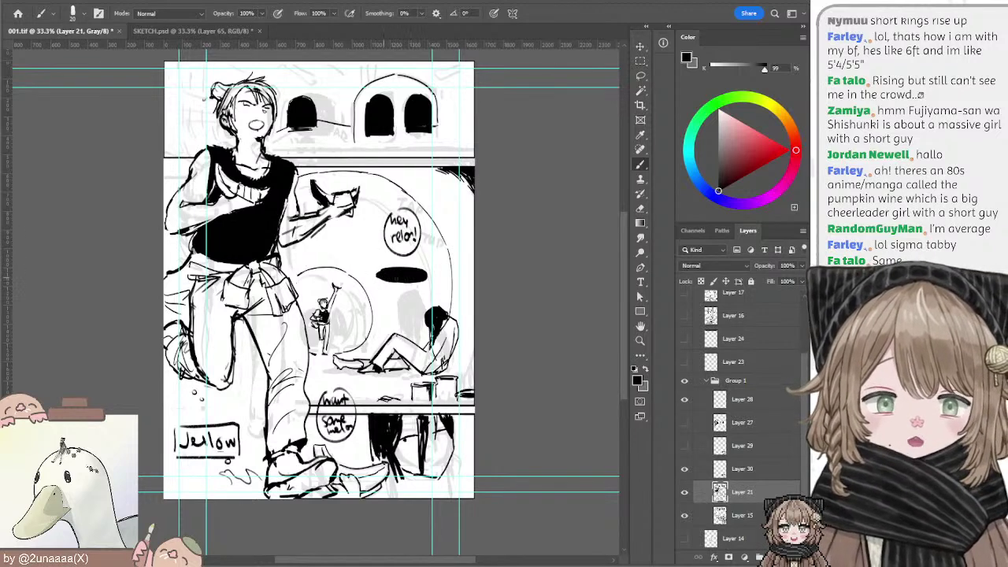
# Step: Erase a small white block shape out of the top edge of the black oval
pyautogui.press('e')
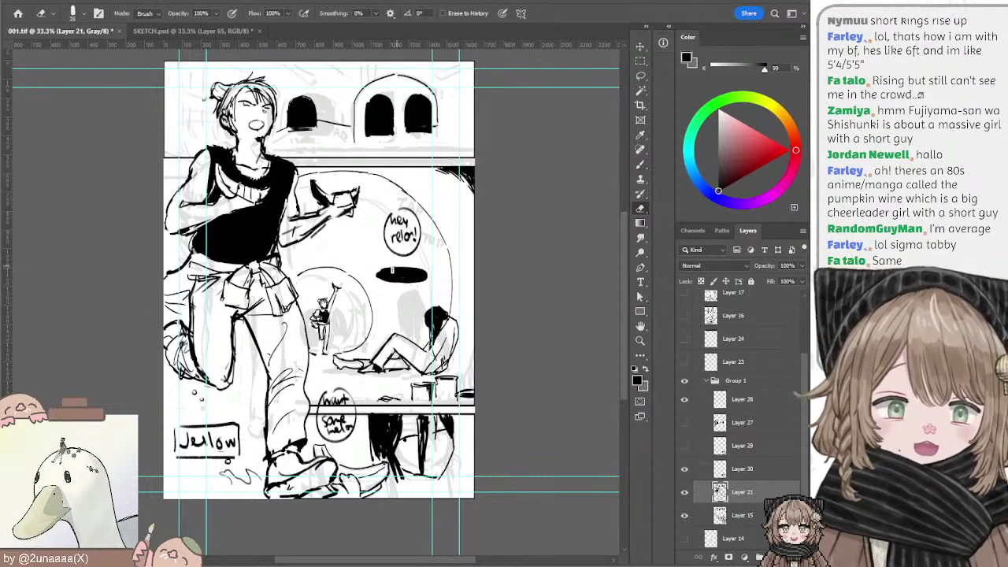
pyautogui.press('b')
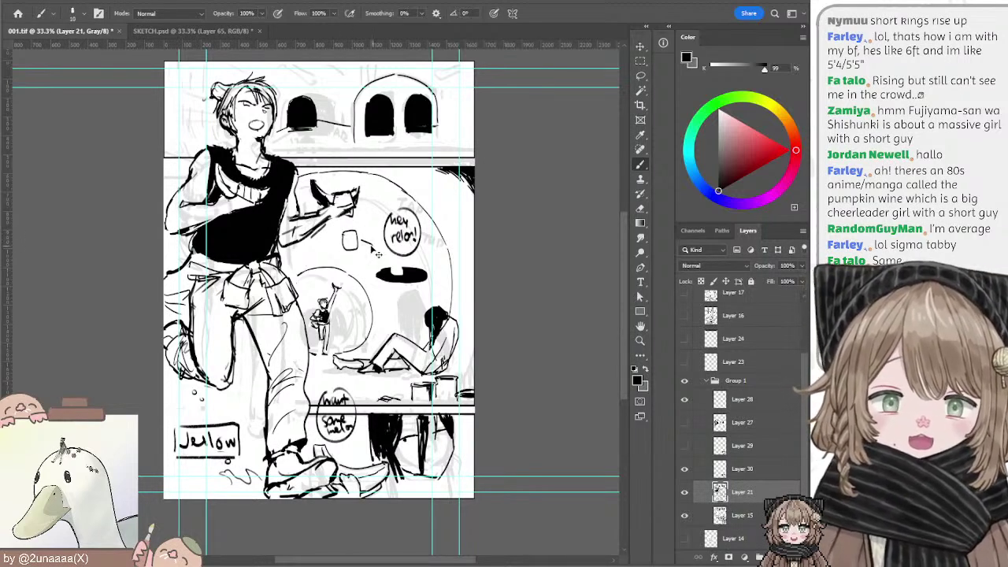
pyautogui.moveTo(364, 244); pyautogui.dragTo(369, 260)
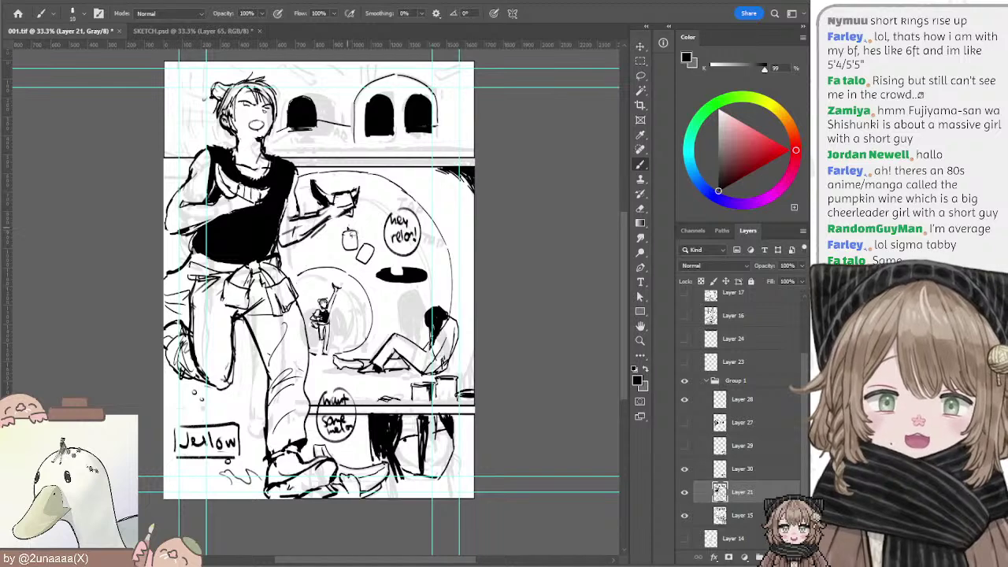
pyautogui.press('l')
pyautogui.moveTo(347, 227)
pyautogui.mouseDown()
pyautogui.moveTo(372, 241)
pyautogui.moveTo(383, 259)
pyautogui.moveTo(375, 273)
pyautogui.moveTo(359, 252)
pyautogui.mouseUp()
pyautogui.hotkey('ctrl', 'd')
pyautogui.press('b')
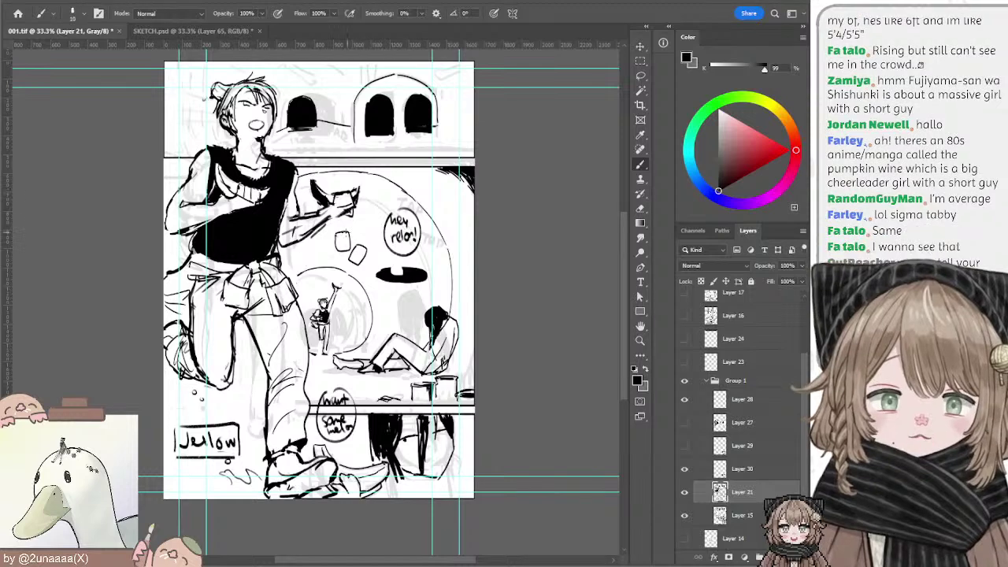
pyautogui.press('e')
pyautogui.moveTo(339, 235); pyautogui.dragTo(367, 251)
pyautogui.press('b')
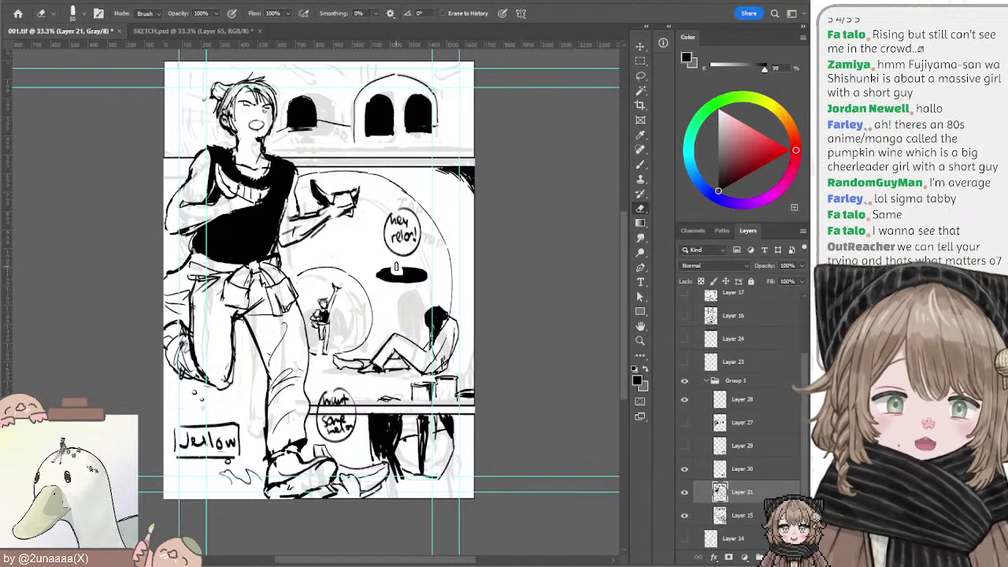
# Step: Add more white blocks to the pile on the black plate, then lasso the plate and shift it slightly down
pyautogui.press('e')
pyautogui.moveTo(405, 265); pyautogui.dragTo(413, 275)
pyautogui.press('b')
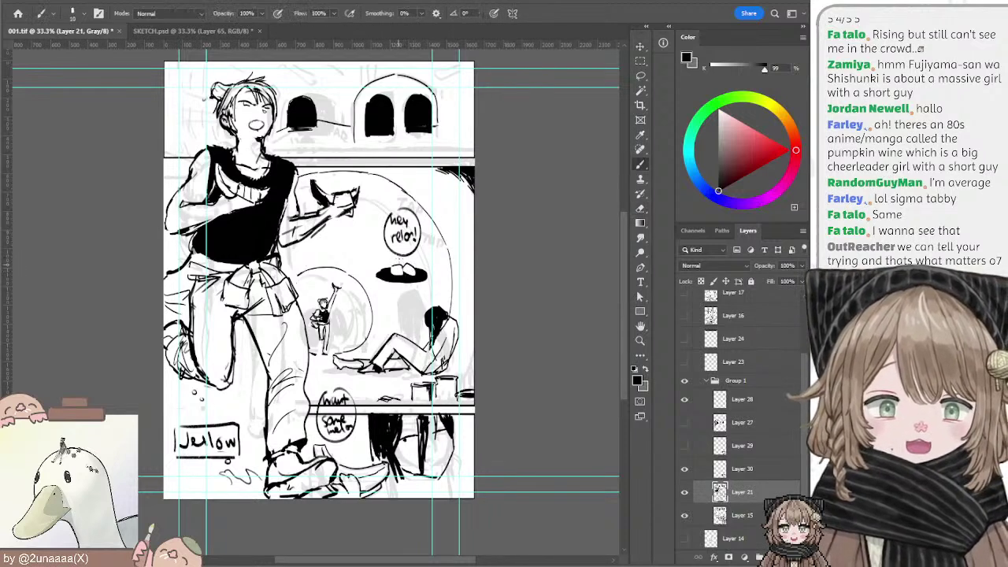
pyautogui.press('l')
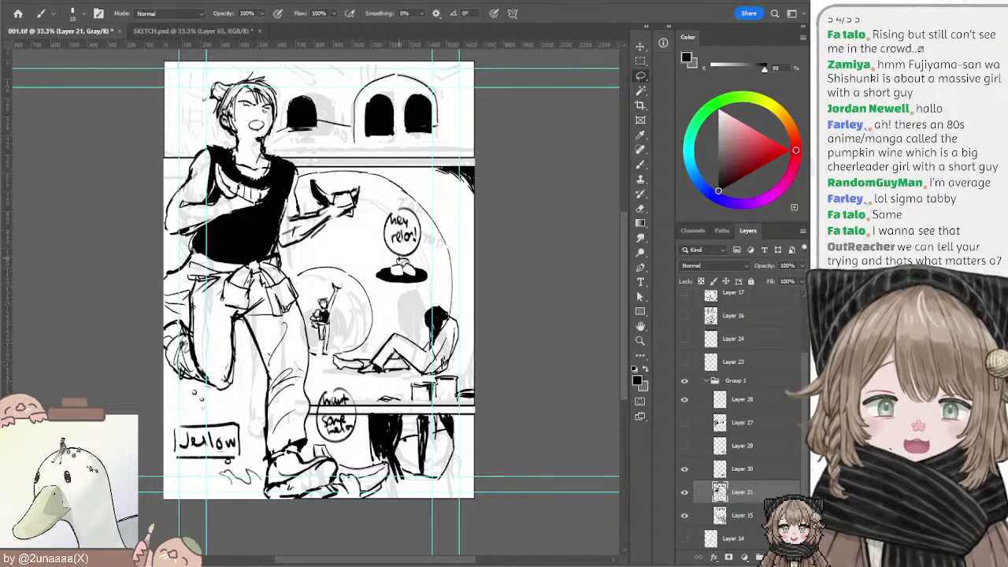
pyautogui.moveTo(382, 271)
pyautogui.mouseDown()
pyautogui.moveTo(406, 294)
pyautogui.moveTo(425, 283)
pyautogui.moveTo(422, 260)
pyautogui.moveTo(388, 290)
pyautogui.moveTo(409, 270)
pyautogui.moveTo(369, 276)
pyautogui.moveTo(412, 269)
pyautogui.mouseUp()
pyautogui.hotkey('ctrl', 'd')
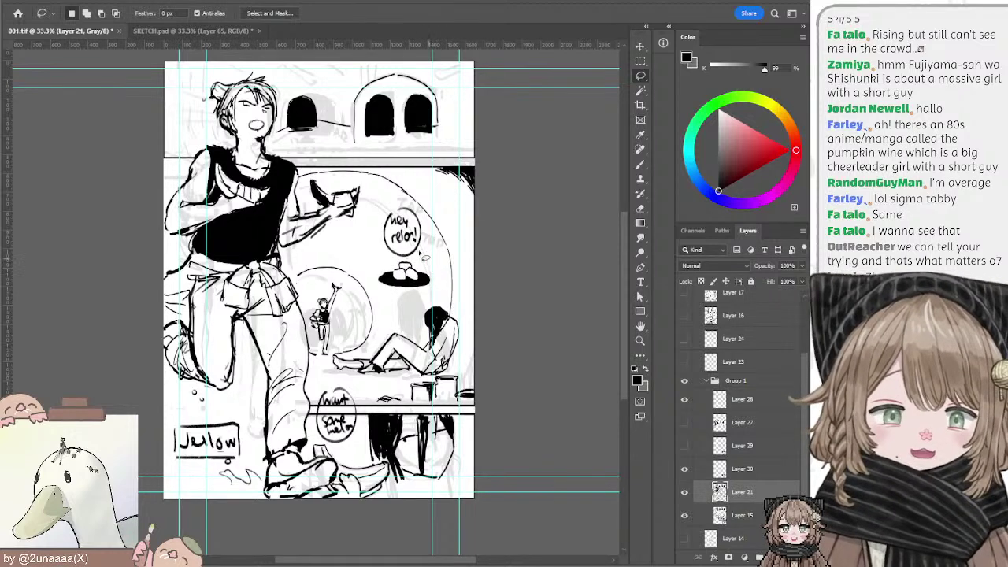
# Step: Draw a small, slightly tilted square packet with an inner frame between the standing character's hand and the black plate
pyautogui.press('b')
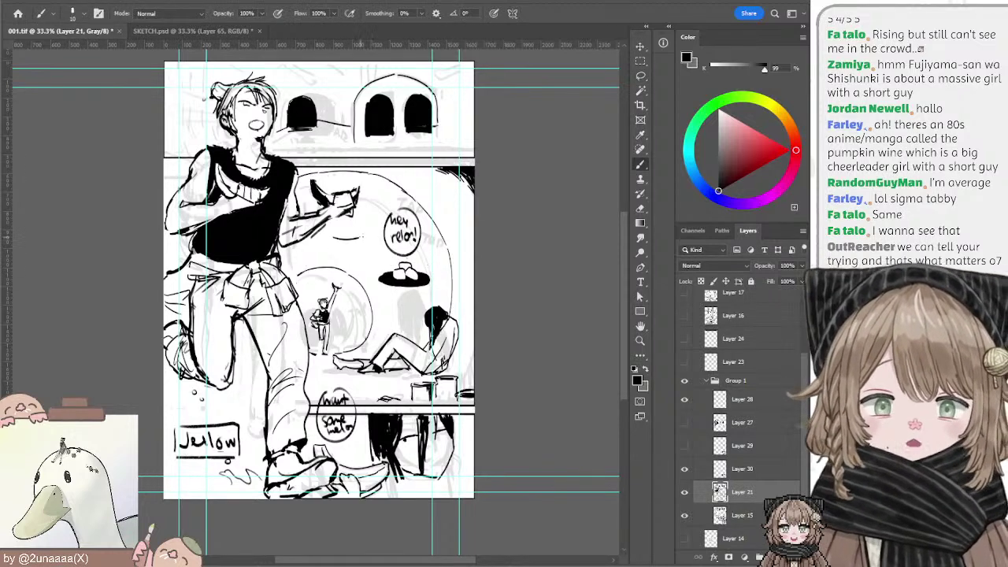
pyautogui.moveTo(338, 238)
pyautogui.mouseDown()
pyautogui.moveTo(364, 238)
pyautogui.moveTo(368, 263)
pyautogui.moveTo(333, 256)
pyautogui.mouseUp()
pyautogui.hotkey('ctrl', 'z')
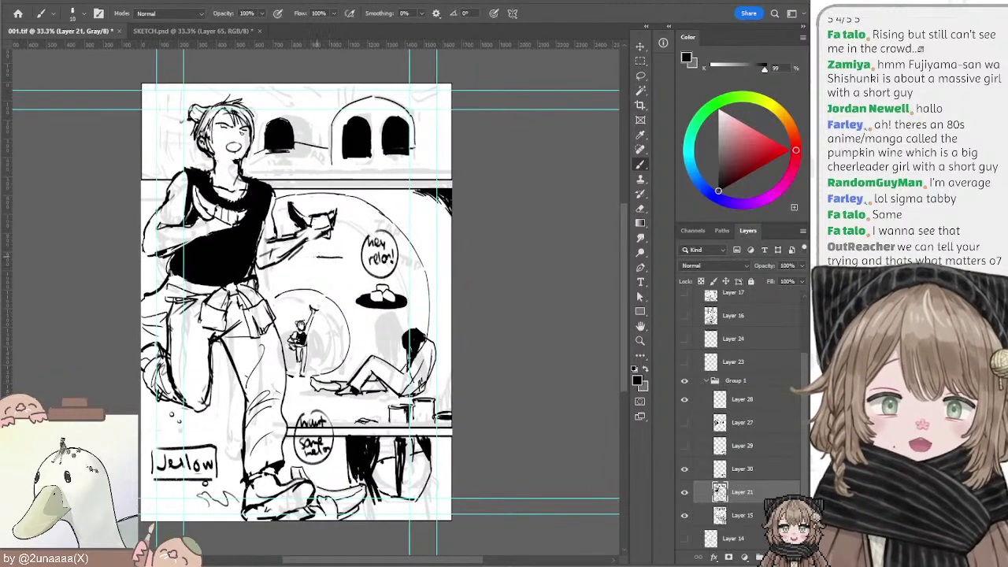
pyautogui.moveTo(314, 256)
pyautogui.mouseDown()
pyautogui.moveTo(345, 285)
pyautogui.moveTo(323, 258)
pyautogui.moveTo(343, 283)
pyautogui.moveTo(343, 259)
pyautogui.moveTo(317, 286)
pyautogui.mouseUp()
pyautogui.hotkey('ctrl', 'z')
pyautogui.hotkey('ctrl', 'z')
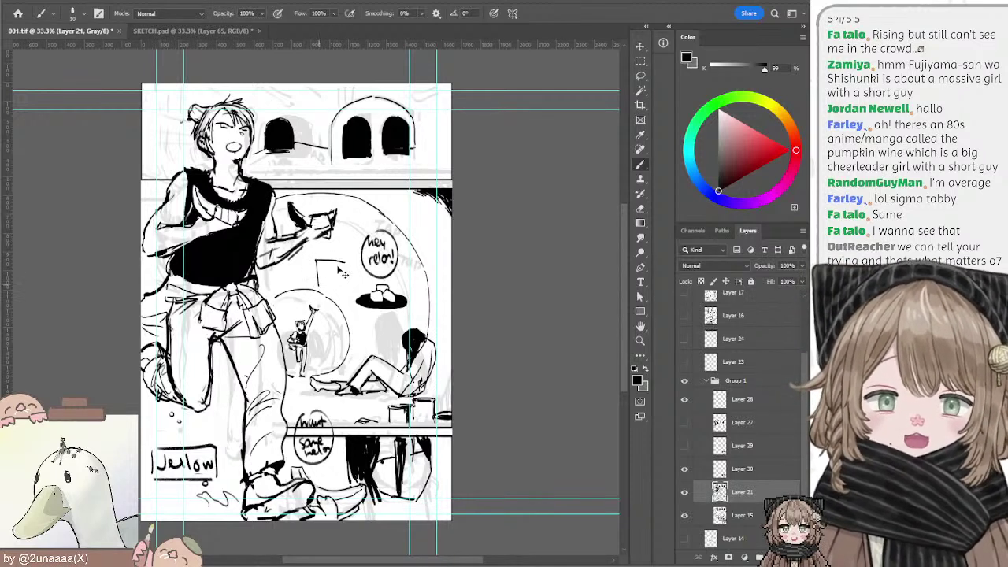
pyautogui.hotkey('ctrl', 'z')
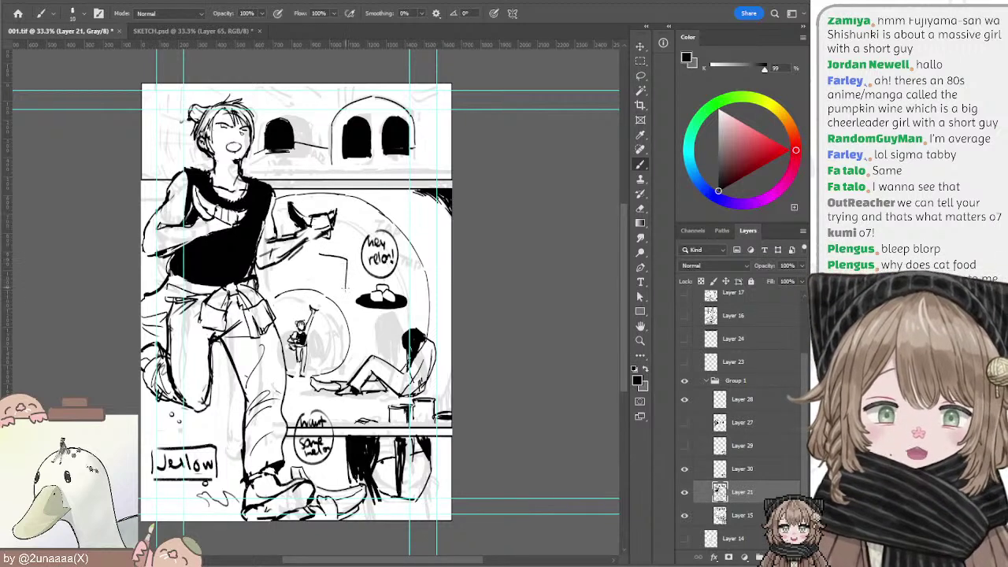
pyautogui.hotkey('ctrl', 'z')
pyautogui.moveTo(346, 290); pyautogui.dragTo(318, 257)
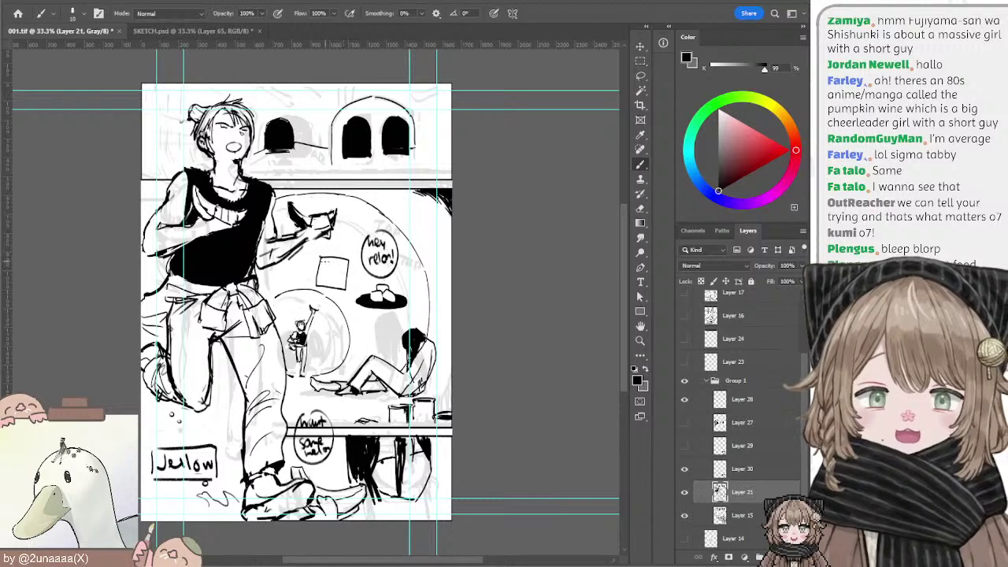
pyautogui.moveTo(347, 286); pyautogui.dragTo(318, 285)
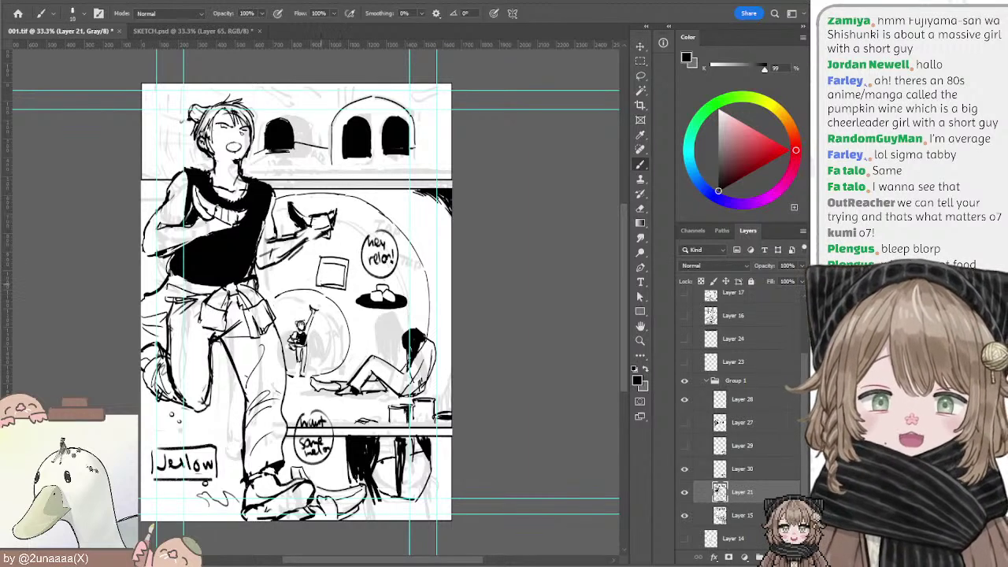
pyautogui.hotkey('ctrl', 'z')
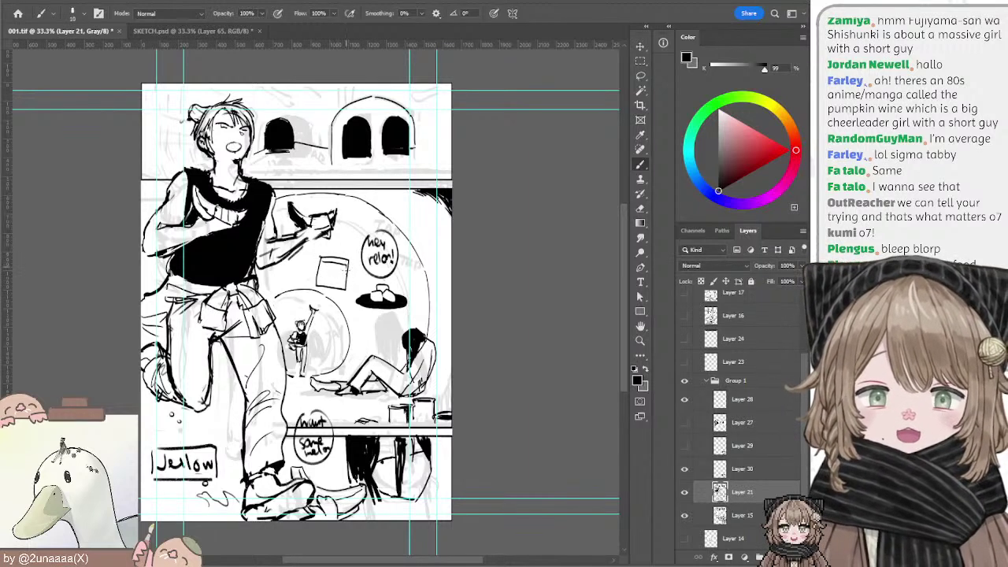
pyautogui.moveTo(322, 264); pyautogui.dragTo(326, 282)
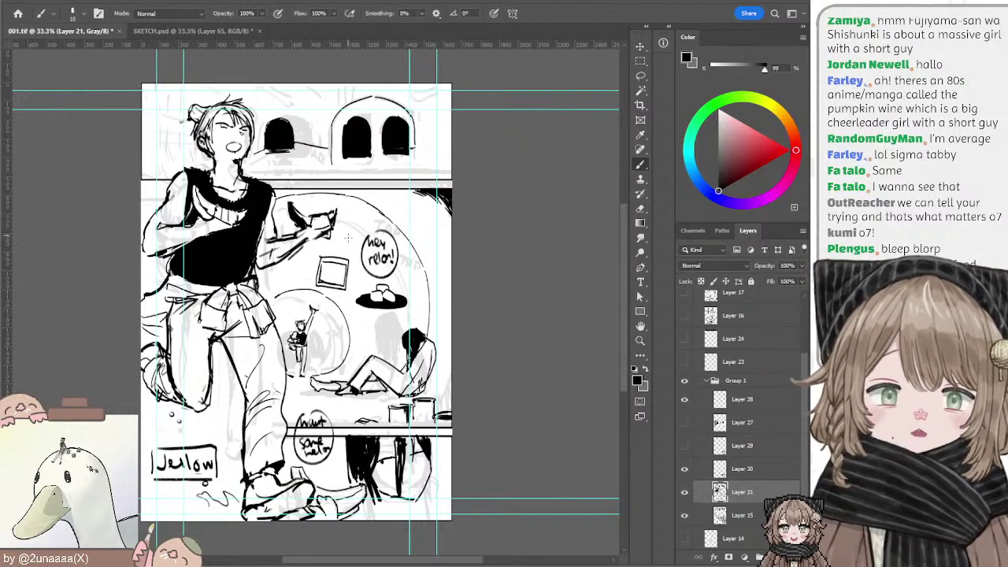
# Step: Lasso the round "hey relax!" speech bubble above the black plate and delete it
pyautogui.press('l')
pyautogui.moveTo(367, 226)
pyautogui.mouseDown()
pyautogui.moveTo(372, 288)
pyautogui.moveTo(411, 230)
pyautogui.moveTo(375, 224)
pyautogui.mouseUp()
pyautogui.press('Delete')
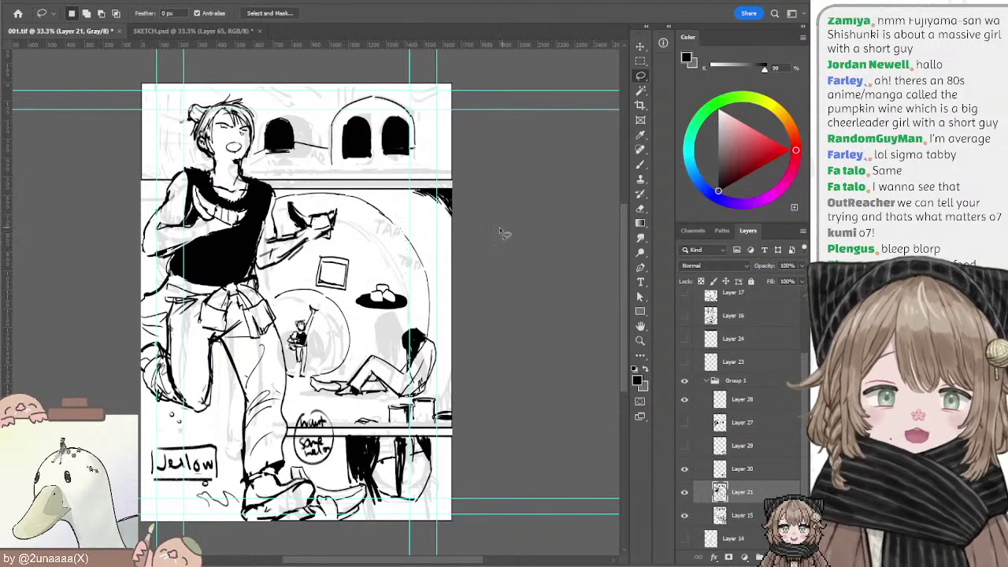
# Step: Hatch the packet's inner frame in black and carve a small white picture shape with details into it
pyautogui.press('b')
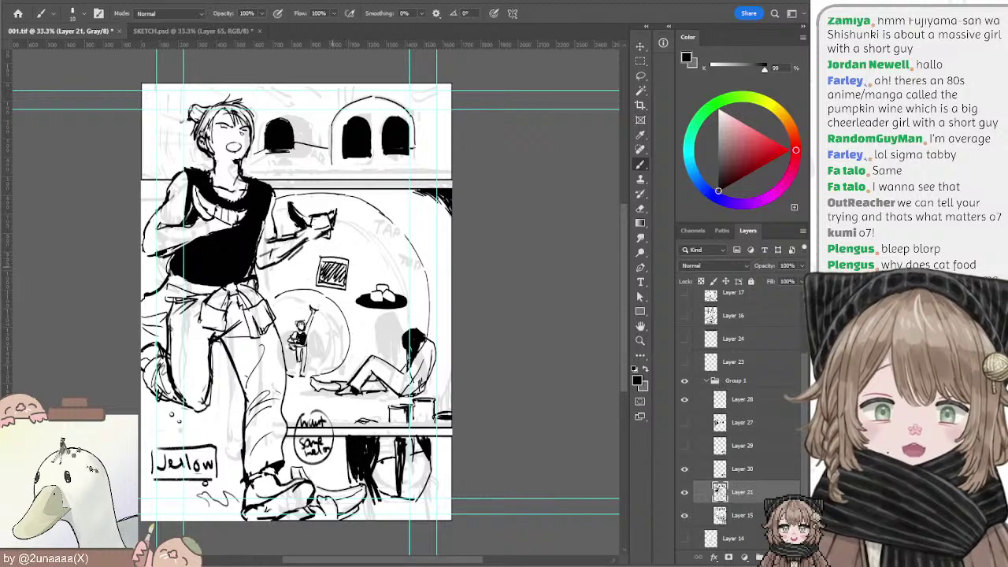
pyautogui.press('e')
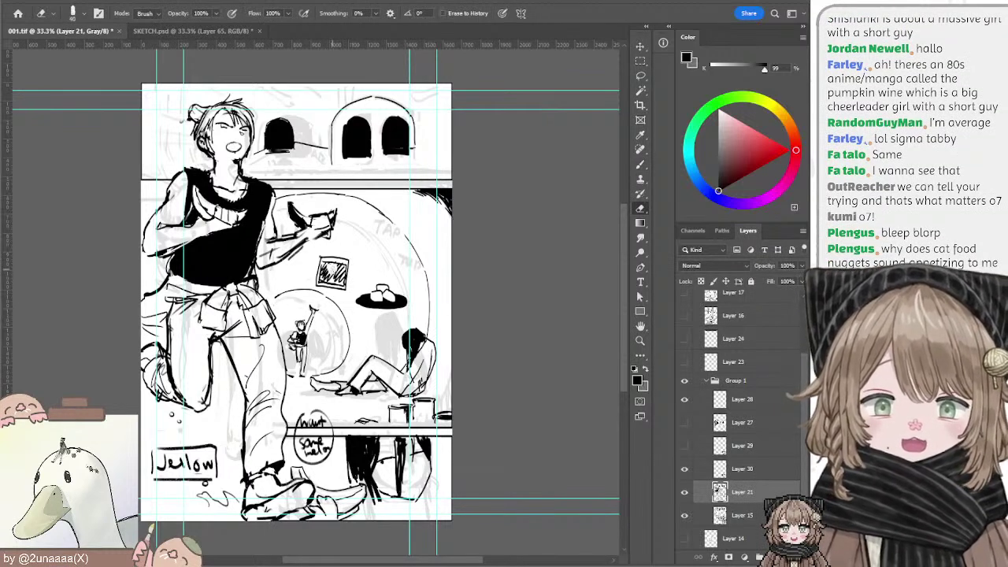
pyautogui.press('b')
pyautogui.press('e')
pyautogui.moveTo(330, 273)
pyautogui.mouseDown()
pyautogui.moveTo(342, 278)
pyautogui.moveTo(335, 275)
pyautogui.mouseUp()
pyautogui.press('b')
pyautogui.hotkey('ctrl', 'z')
pyautogui.press('e')
# Step: Draw a small outlined mug with a handle above the black plate
pyautogui.press('b')
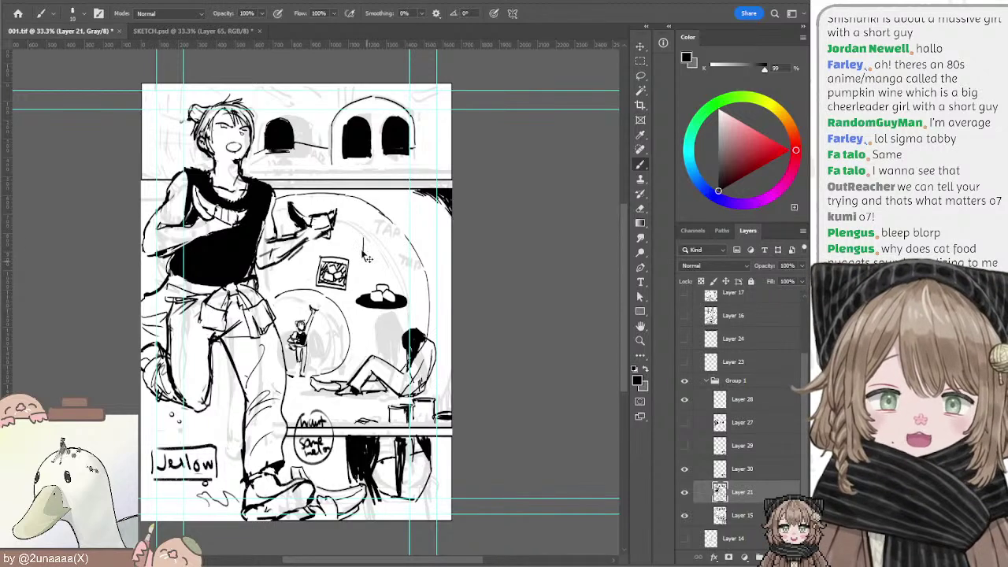
pyautogui.hotkey('ctrl', 'z')
pyautogui.moveTo(360, 241)
pyautogui.mouseDown()
pyautogui.moveTo(379, 259)
pyautogui.moveTo(383, 236)
pyautogui.moveTo(384, 250)
pyautogui.mouseUp()
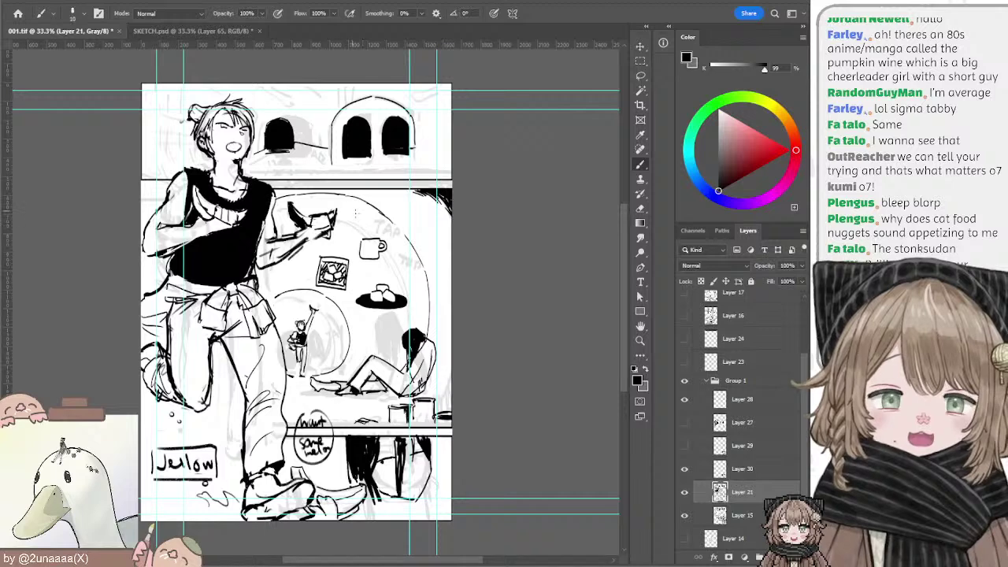
# Step: Draw a tilted open packet above the small mug, with dark powder pouring into it and small round pieces beside it
pyautogui.moveTo(357, 214)
pyautogui.mouseDown()
pyautogui.moveTo(373, 235)
pyautogui.moveTo(373, 226)
pyautogui.moveTo(351, 227)
pyautogui.moveTo(374, 219)
pyautogui.moveTo(365, 238)
pyautogui.mouseUp()
pyautogui.hotkey('ctrl', 'z')
pyautogui.hotkey('ctrl', 'z')
pyautogui.moveTo(357, 227); pyautogui.dragTo(383, 233)
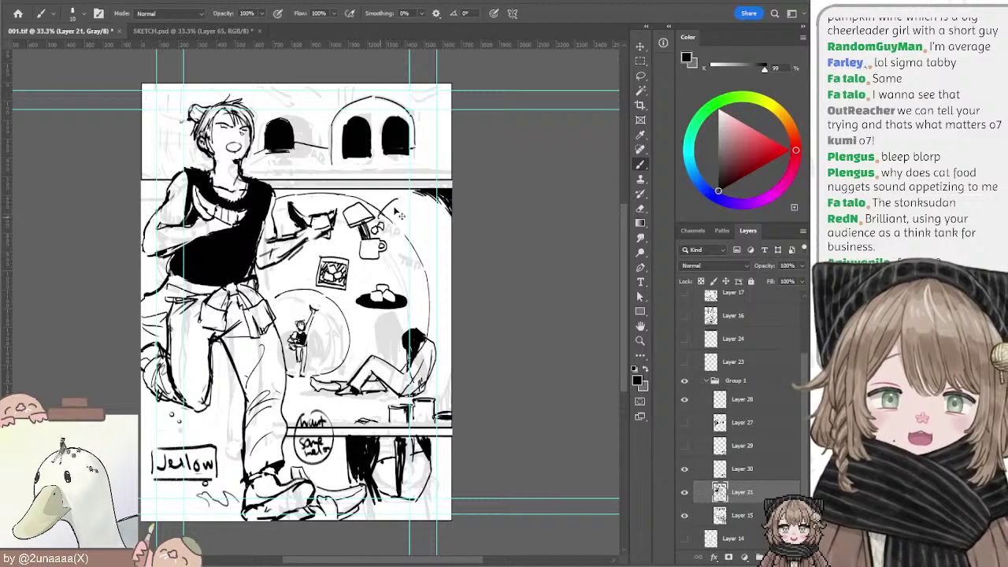
pyautogui.moveTo(385, 214)
pyautogui.mouseDown()
pyautogui.moveTo(400, 201)
pyautogui.moveTo(416, 218)
pyautogui.moveTo(411, 203)
pyautogui.mouseUp()
pyautogui.hotkey('ctrl', 'z')
pyautogui.hotkey('ctrl', 'z')
pyautogui.hotkey('ctrl', 'z')
pyautogui.moveTo(384, 221)
pyautogui.mouseDown()
pyautogui.moveTo(414, 213)
pyautogui.moveTo(386, 213)
pyautogui.mouseUp()
pyautogui.hotkey('ctrl', 'z')
pyautogui.hotkey('ctrl', 'z')
pyautogui.hotkey('ctrl', 'z')
pyautogui.hotkey('ctrl', 'z')
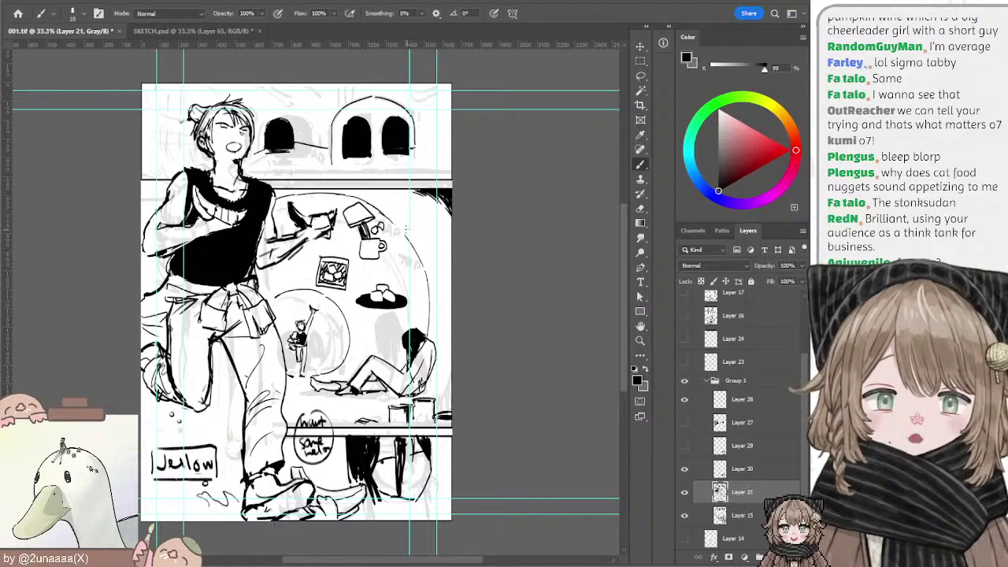
# Step: Draw a larger mug with a handle and pieces floating at its rim beside the small mug, plus an arrow pointing up at the square packet
pyautogui.moveTo(400, 251)
pyautogui.mouseDown()
pyautogui.moveTo(425, 247)
pyautogui.moveTo(424, 267)
pyautogui.moveTo(428, 257)
pyautogui.moveTo(412, 264)
pyautogui.moveTo(420, 250)
pyautogui.moveTo(403, 259)
pyautogui.moveTo(416, 253)
pyautogui.moveTo(426, 267)
pyautogui.moveTo(424, 246)
pyautogui.mouseUp()
pyautogui.hotkey('ctrl', 'z')
pyautogui.hotkey('ctrl', 'z')
pyautogui.hotkey('ctrl', 'z')
pyautogui.hotkey('ctrl', 'z')
pyautogui.hotkey('ctrl', 'z')
pyautogui.hotkey('ctrl', 'z')
pyautogui.hotkey('ctrl', 'z')
pyautogui.hotkey('ctrl', 'z')
pyautogui.hotkey('ctrl', 'z')
pyautogui.moveTo(432, 254)
pyautogui.mouseDown()
pyautogui.moveTo(423, 280)
pyautogui.moveTo(400, 282)
pyautogui.moveTo(408, 242)
pyautogui.moveTo(419, 246)
pyautogui.moveTo(399, 254)
pyautogui.moveTo(402, 275)
pyautogui.mouseUp()
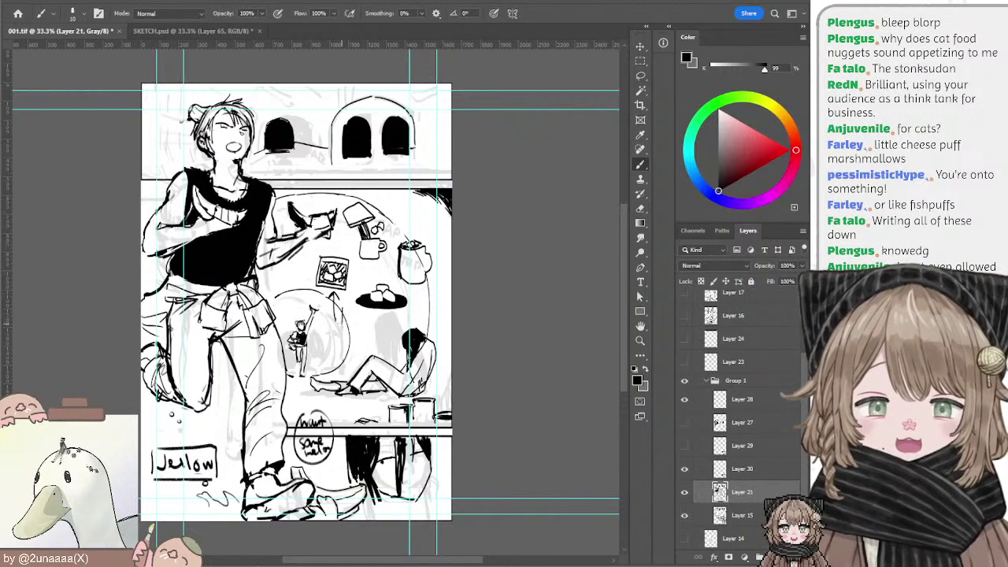
# Step: Handwrite the label "beef liver powder" on two lines beside the arrow, below the black plate
pyautogui.moveTo(339, 323); pyautogui.dragTo(390, 323)
pyautogui.moveTo(396, 317)
pyautogui.mouseDown()
pyautogui.moveTo(352, 347)
pyautogui.moveTo(354, 339)
pyautogui.mouseUp()
pyautogui.hotkey('ctrl', 'z')
pyautogui.moveTo(358, 334)
pyautogui.mouseDown()
pyautogui.moveTo(394, 340)
pyautogui.moveTo(386, 338)
pyautogui.mouseUp()
pyautogui.hotkey('ctrl', 'z')
pyautogui.hotkey('ctrl', 'z')
pyautogui.hotkey('ctrl', 'z')
pyautogui.hotkey('ctrl', 'z')
pyautogui.moveTo(386, 332); pyautogui.dragTo(393, 337)
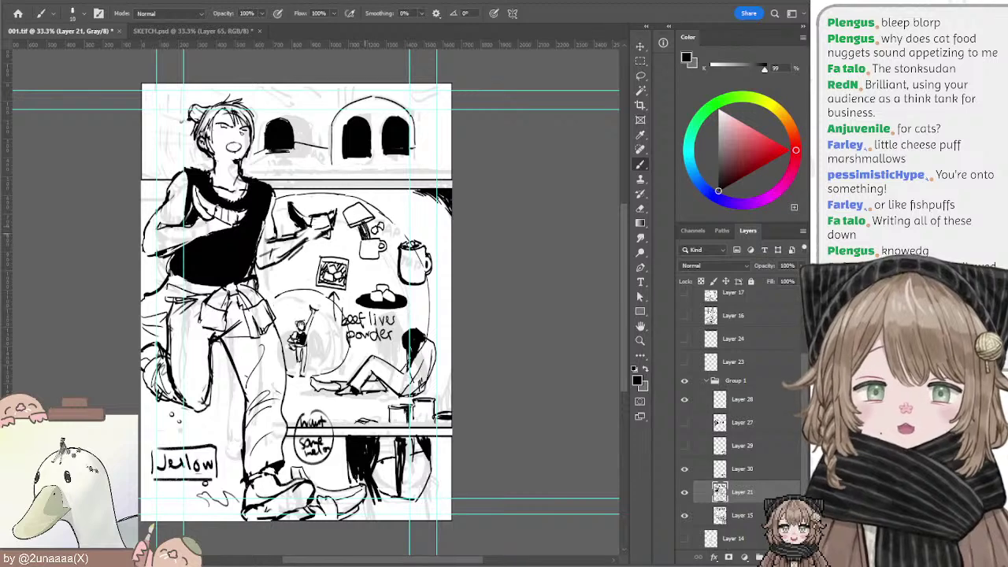
# Step: Sketch a tilted pouring vessel above the larger mug, near the panel's upper corner
pyautogui.moveTo(388, 203)
pyautogui.mouseDown()
pyautogui.moveTo(405, 211)
pyautogui.moveTo(411, 201)
pyautogui.moveTo(394, 208)
pyautogui.moveTo(401, 217)
pyautogui.moveTo(412, 201)
pyautogui.moveTo(422, 216)
pyautogui.mouseUp()
pyautogui.hotkey('ctrl', 'z')
pyautogui.hotkey('ctrl', 'z')
pyautogui.hotkey('ctrl', 'z')
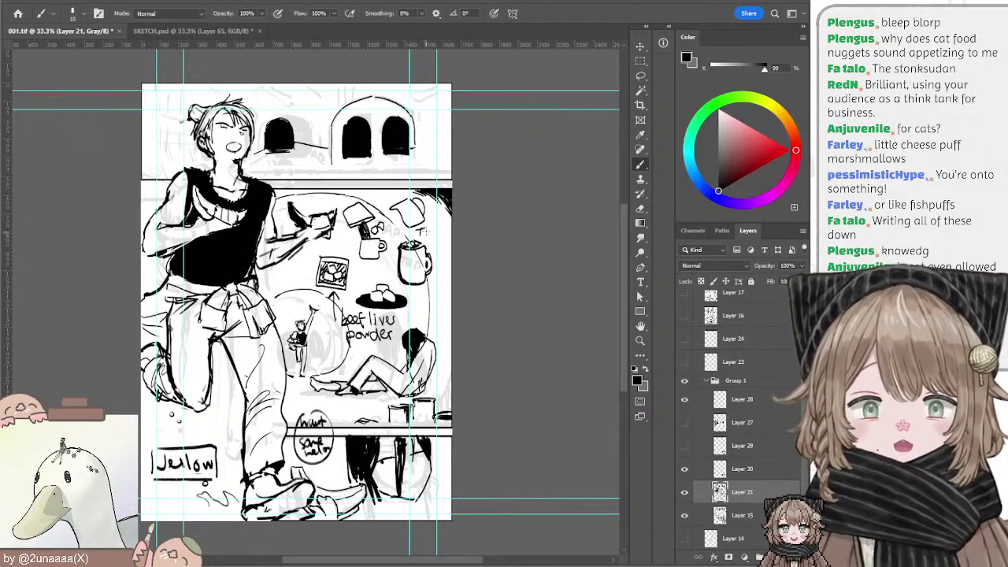
# Step: Handwrite "Tepid water" under the tilted vessel and add a curved pour line running down from it
pyautogui.moveTo(417, 230)
pyautogui.mouseDown()
pyautogui.moveTo(425, 240)
pyautogui.moveTo(422, 227)
pyautogui.moveTo(418, 234)
pyautogui.mouseUp()
pyautogui.hotkey('ctrl', 'z')
pyautogui.moveTo(422, 231); pyautogui.dragTo(428, 236)
pyautogui.moveTo(429, 228)
pyautogui.mouseDown()
pyautogui.moveTo(440, 234)
pyautogui.moveTo(435, 249)
pyautogui.moveTo(448, 241)
pyautogui.mouseUp()
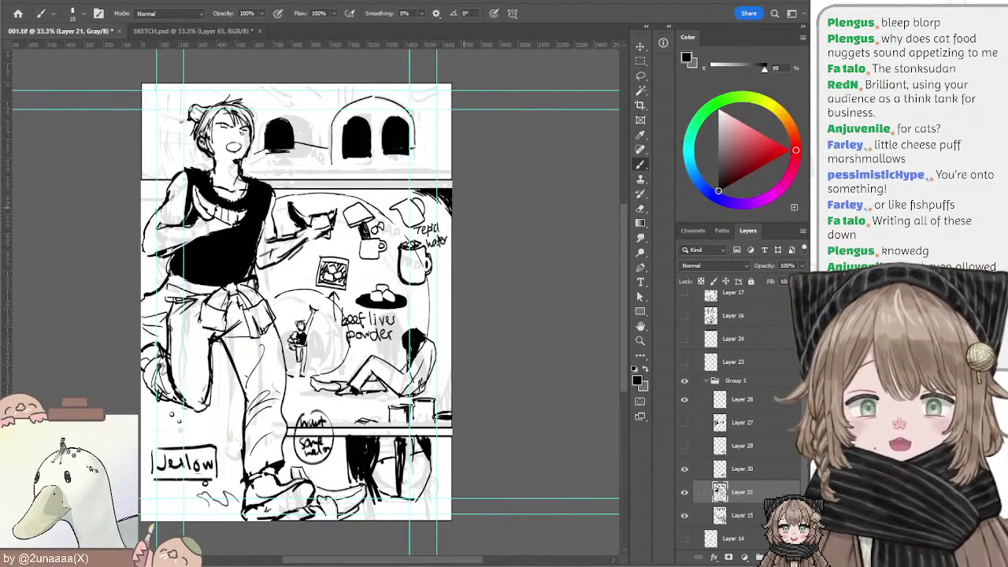
pyautogui.moveTo(392, 209); pyautogui.dragTo(387, 227)
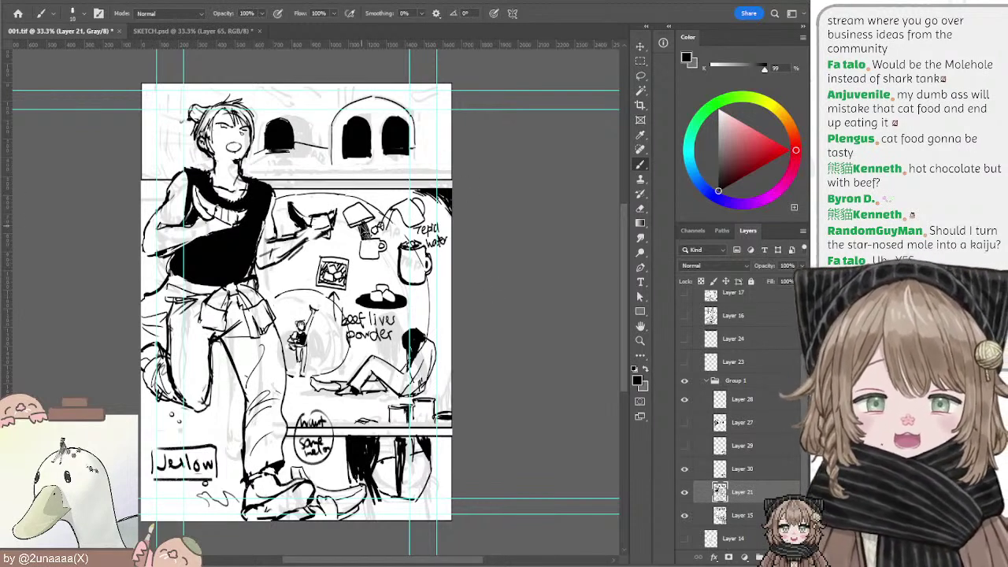
# Step: Lasso all the new props and labels in the middle panel, toggling Layer 21's visibility to check what it contains
pyautogui.press('l')
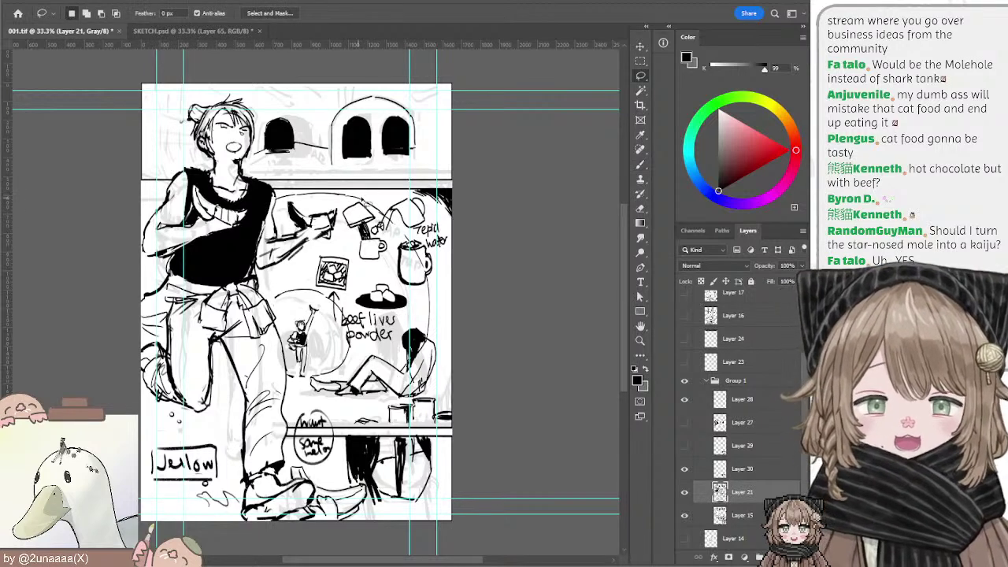
pyautogui.moveTo(345, 205)
pyautogui.mouseDown()
pyautogui.moveTo(339, 238)
pyautogui.moveTo(314, 264)
pyautogui.moveTo(318, 291)
pyautogui.moveTo(361, 359)
pyautogui.moveTo(394, 358)
pyautogui.moveTo(472, 235)
pyautogui.moveTo(417, 189)
pyautogui.moveTo(382, 191)
pyautogui.moveTo(424, 177)
pyautogui.moveTo(384, 194)
pyautogui.mouseUp()
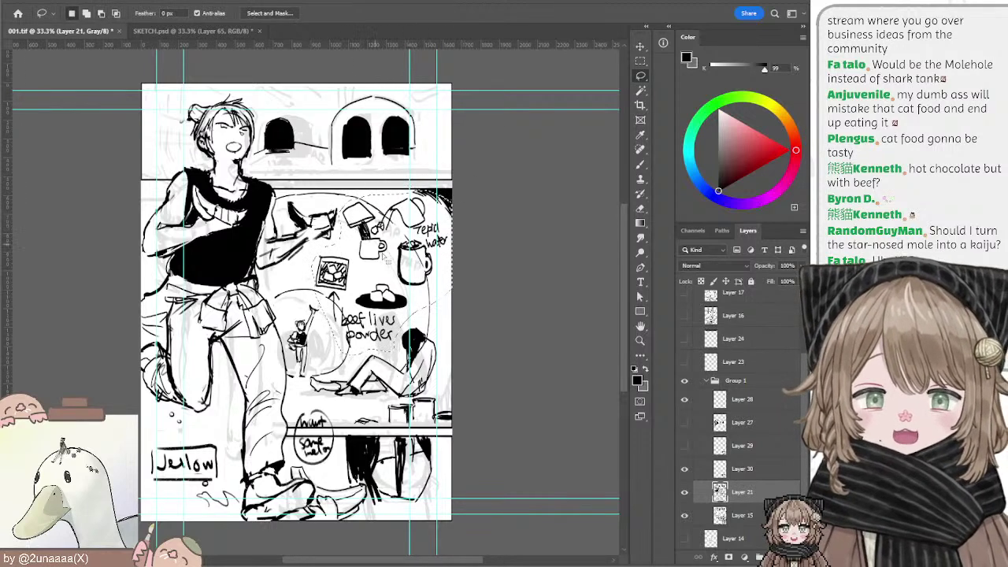
pyautogui.click(685, 493)
pyautogui.click(684, 494)
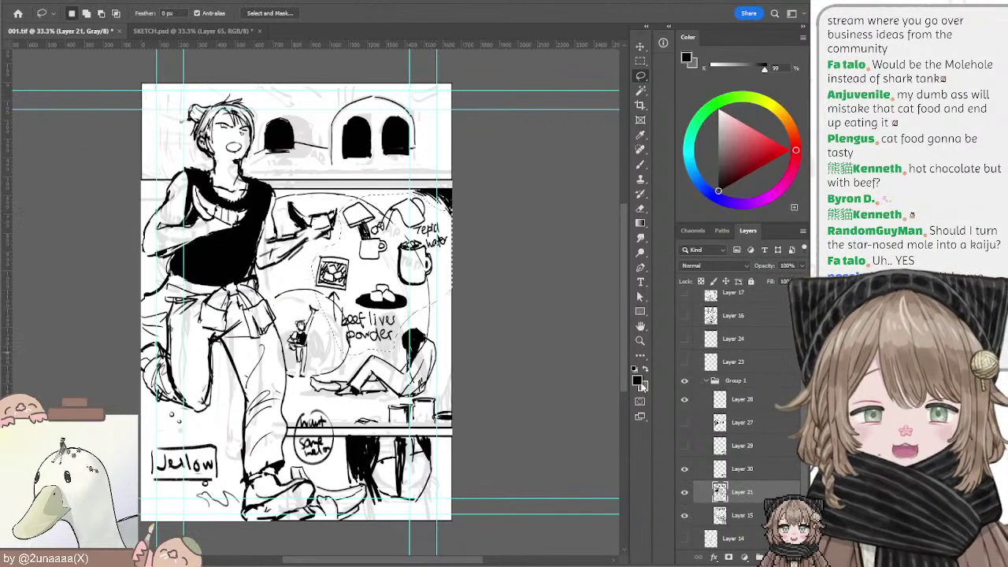
pyautogui.click(685, 493)
pyautogui.click(685, 493)
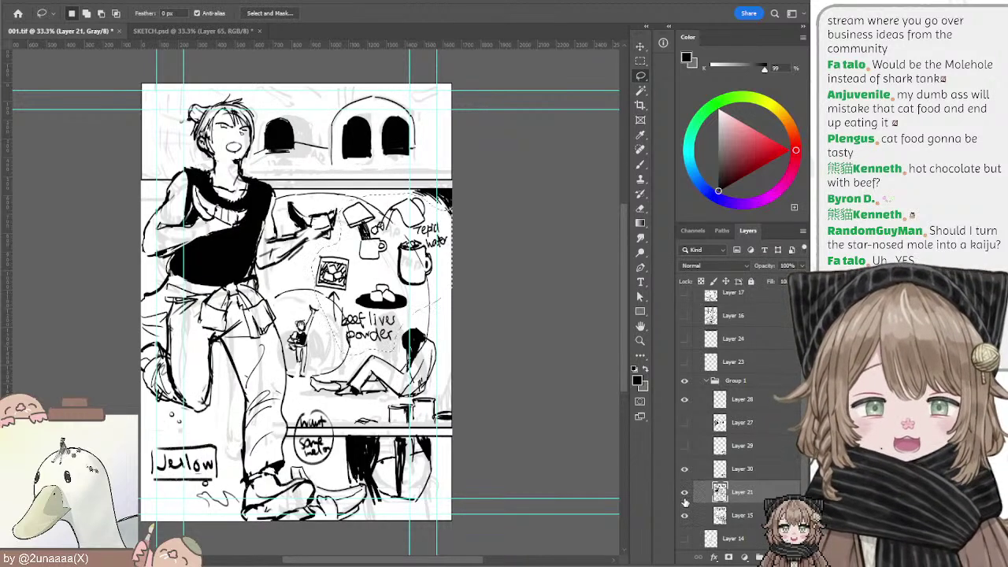
pyautogui.click(684, 493)
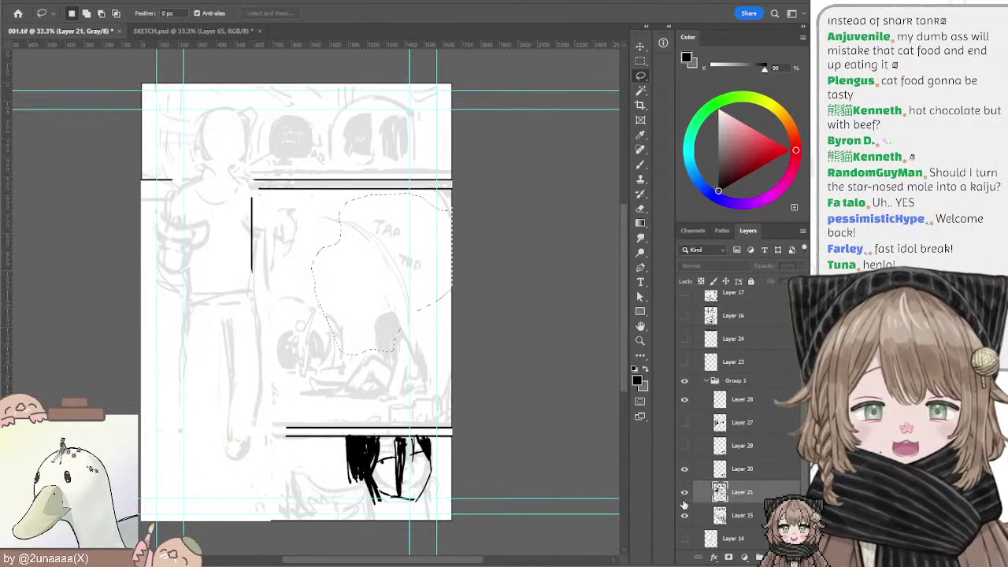
pyautogui.click(685, 493)
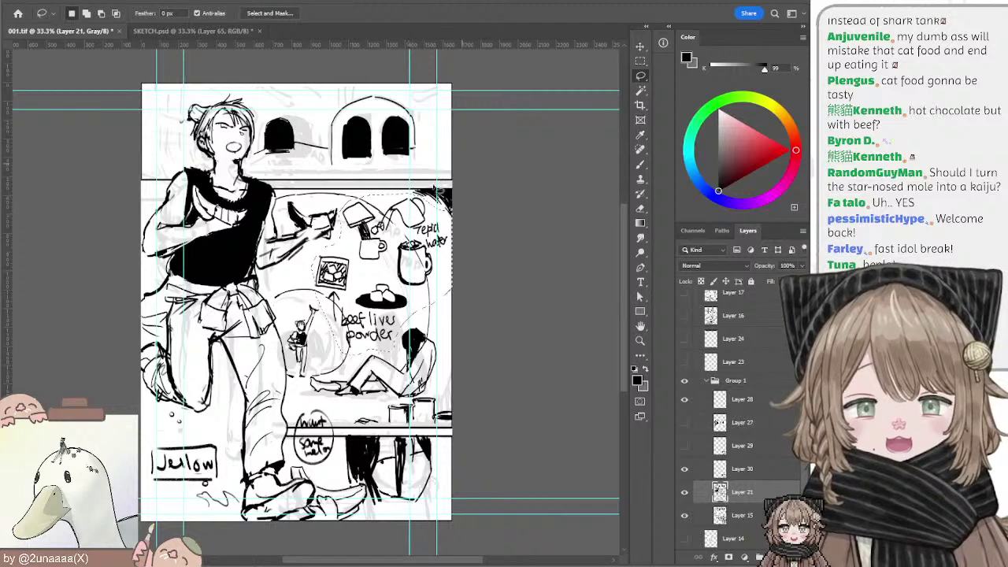
# Step: Refine the selection around the props and labels, cut them onto their own layer and hide that layer
pyautogui.press('alt')
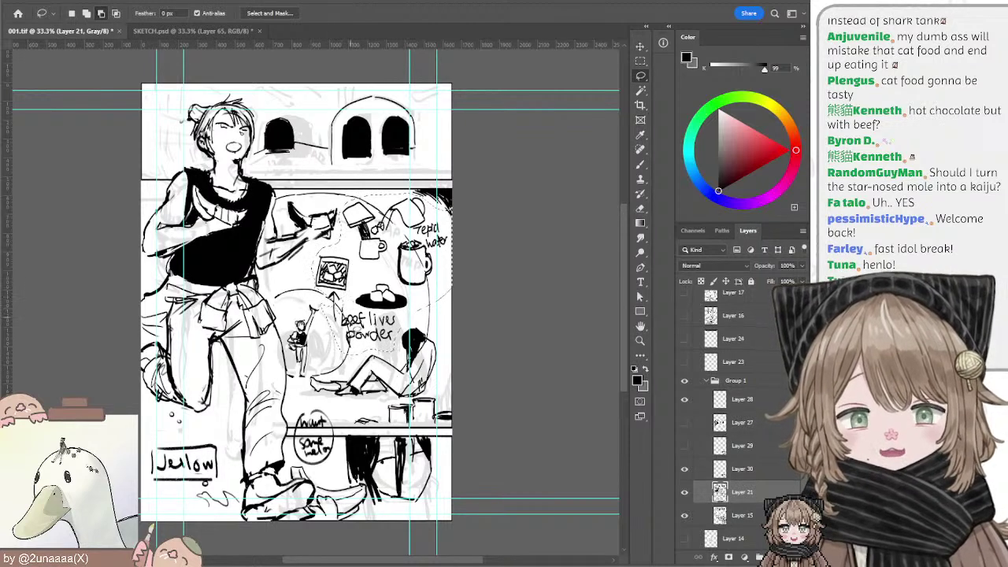
pyautogui.press('shift')
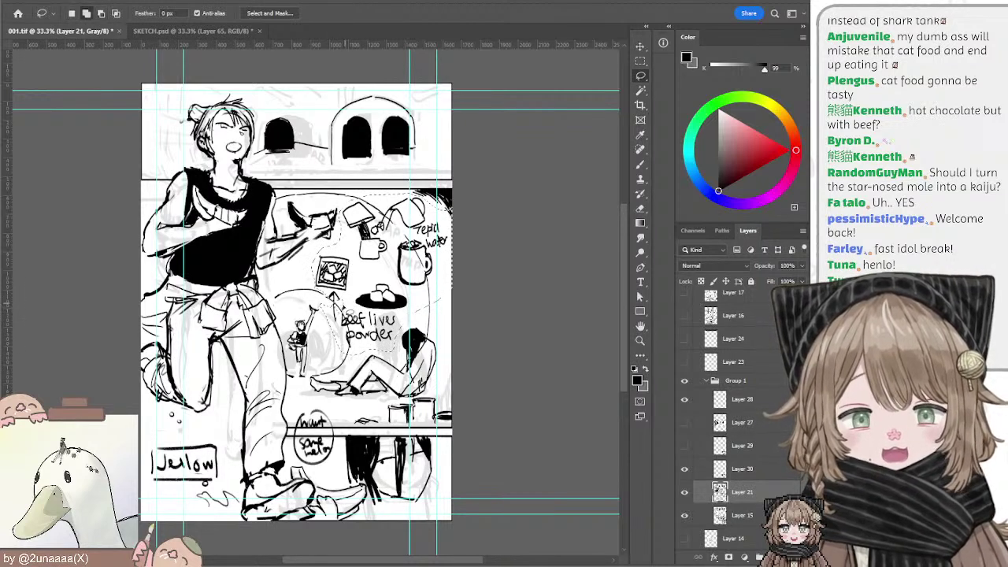
pyautogui.press('alt')
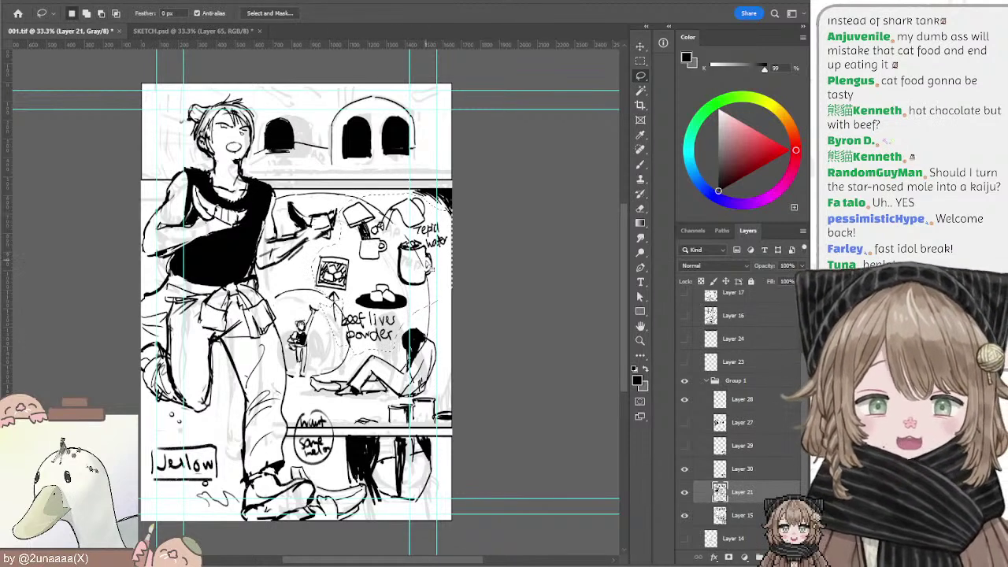
pyautogui.press('alt')
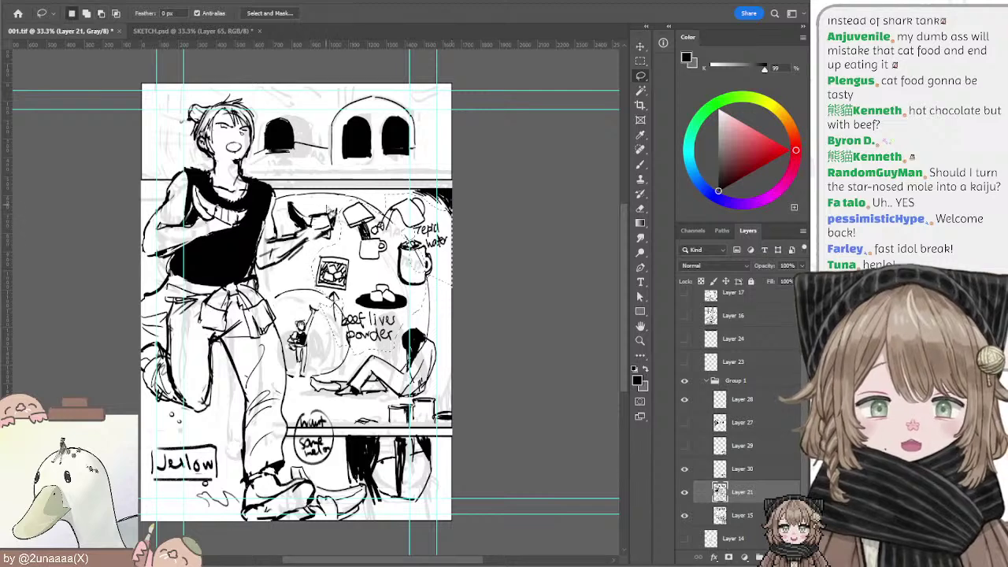
pyautogui.hotkey('ctrl', 'j')
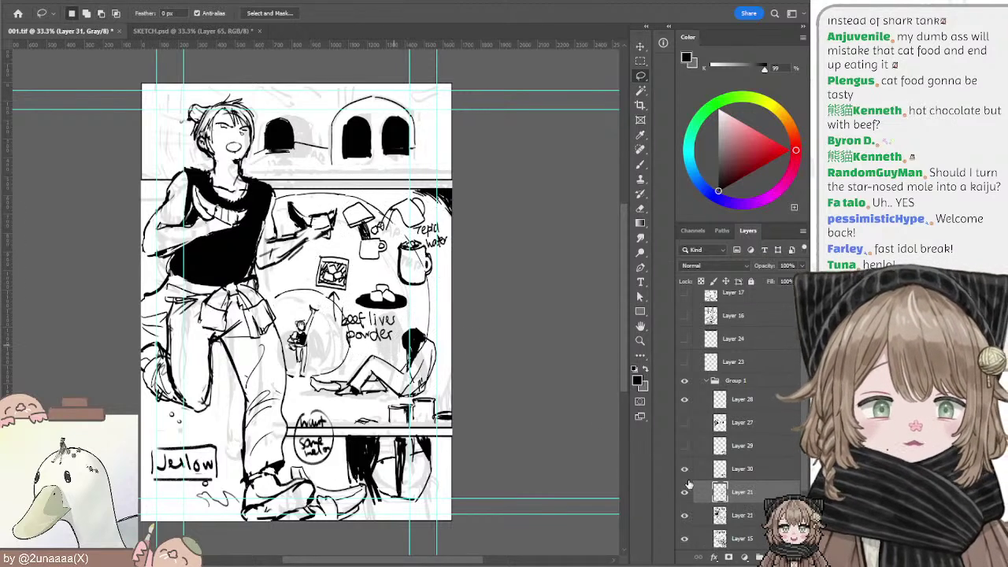
pyautogui.click(683, 492)
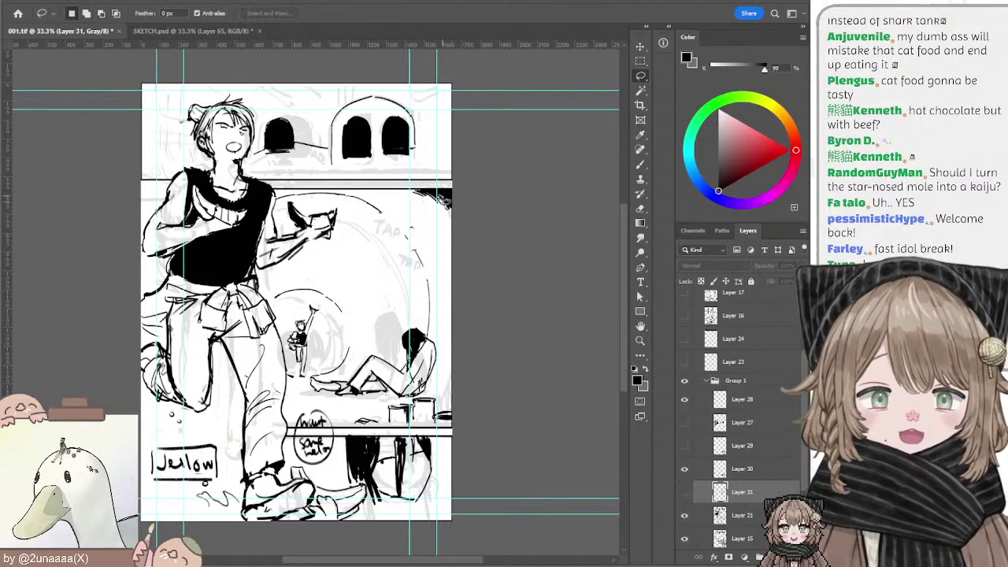
# Step: Clean up and redraw the large arch outline in the middle panel's background on Layer 21, closing the gaps in its curve
pyautogui.hotkey('alt', '[')
pyautogui.press('e')
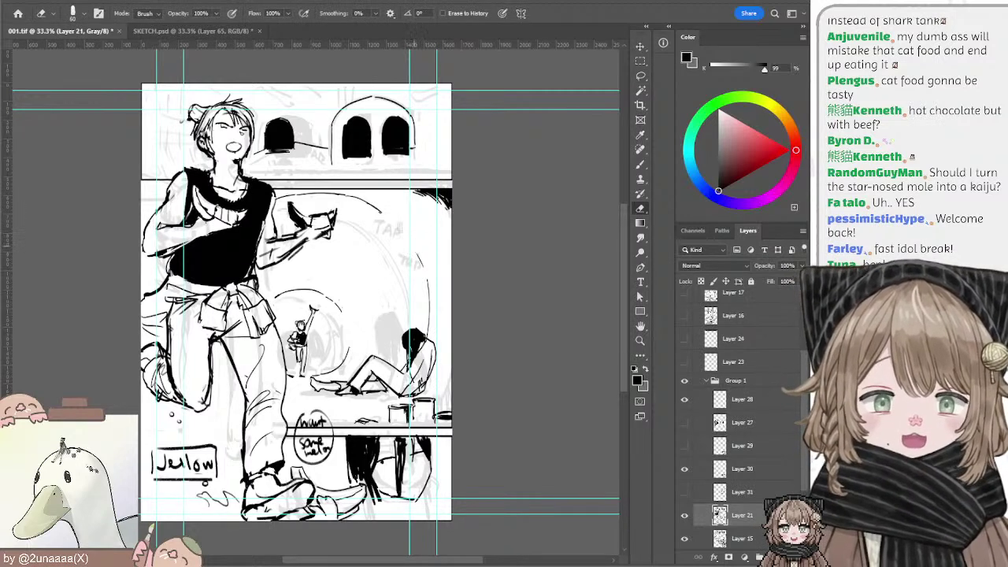
pyautogui.press('b')
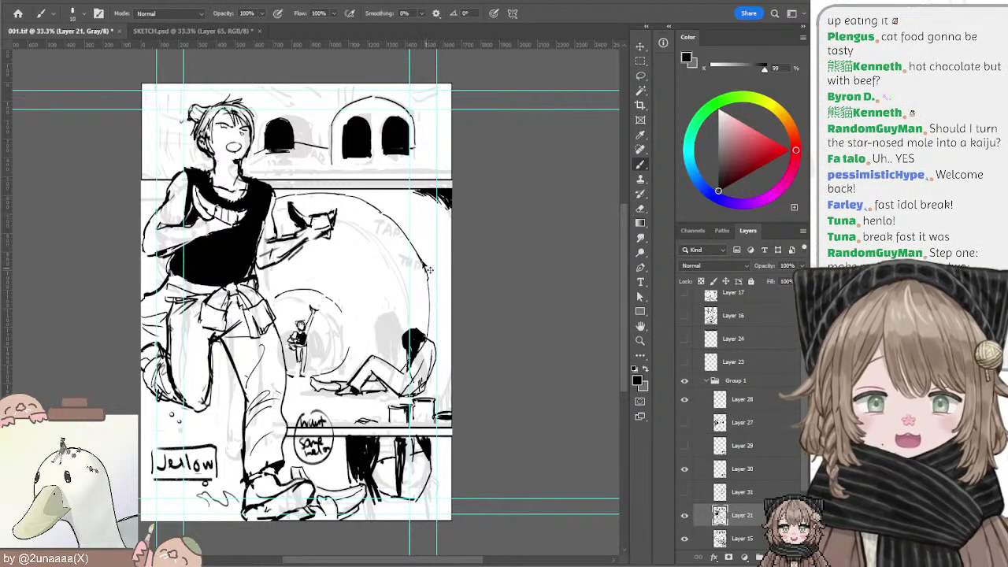
pyautogui.press('e')
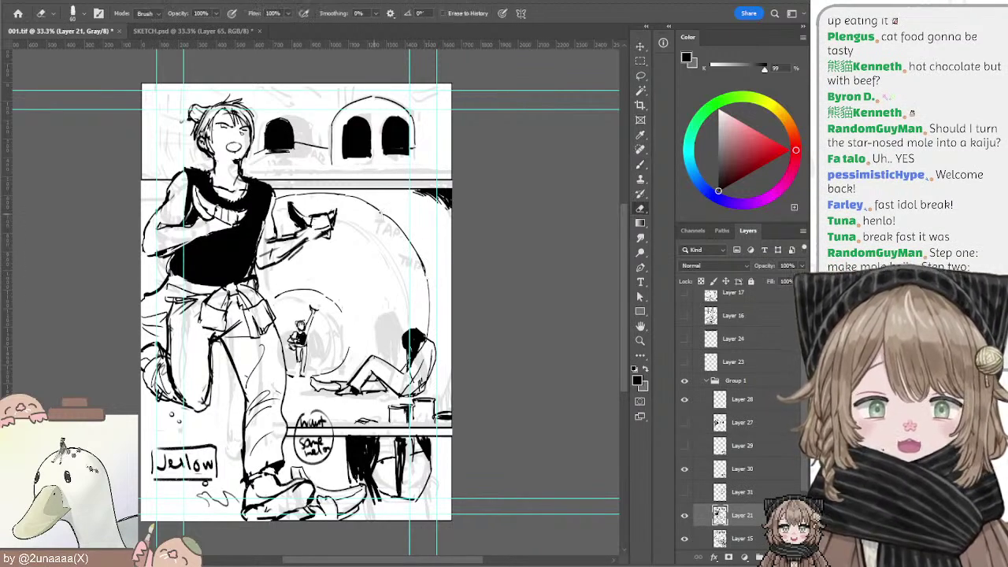
pyautogui.press('b')
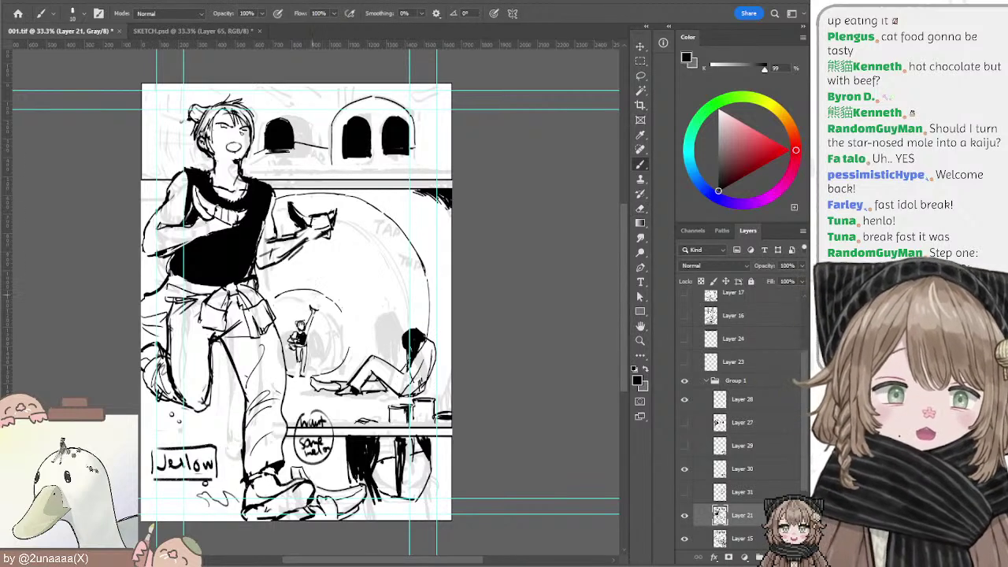
# Step: Complete the small round arch around the tiny standing figure and tidy its outline
pyautogui.press('e')
pyautogui.press('b')
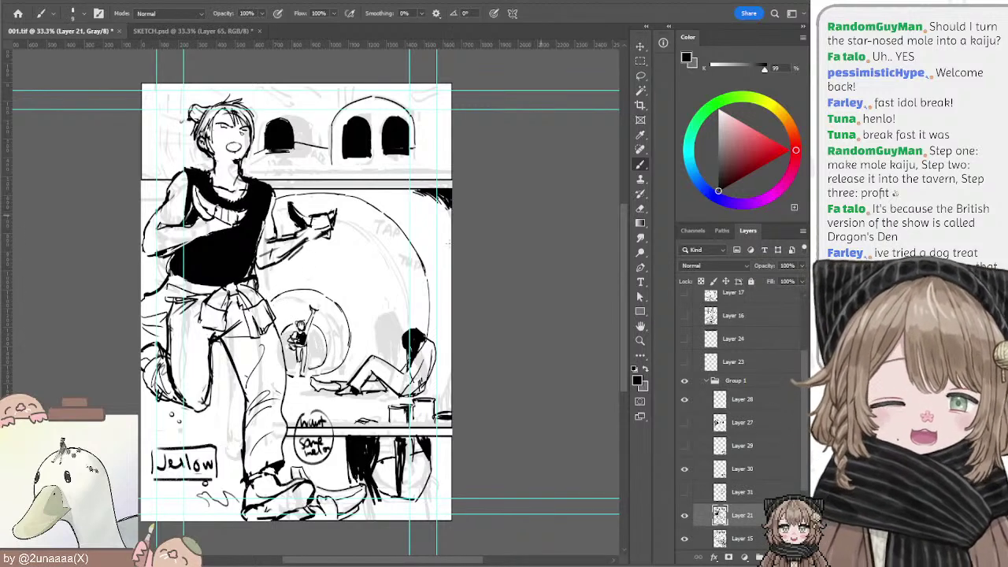
pyautogui.press('e')
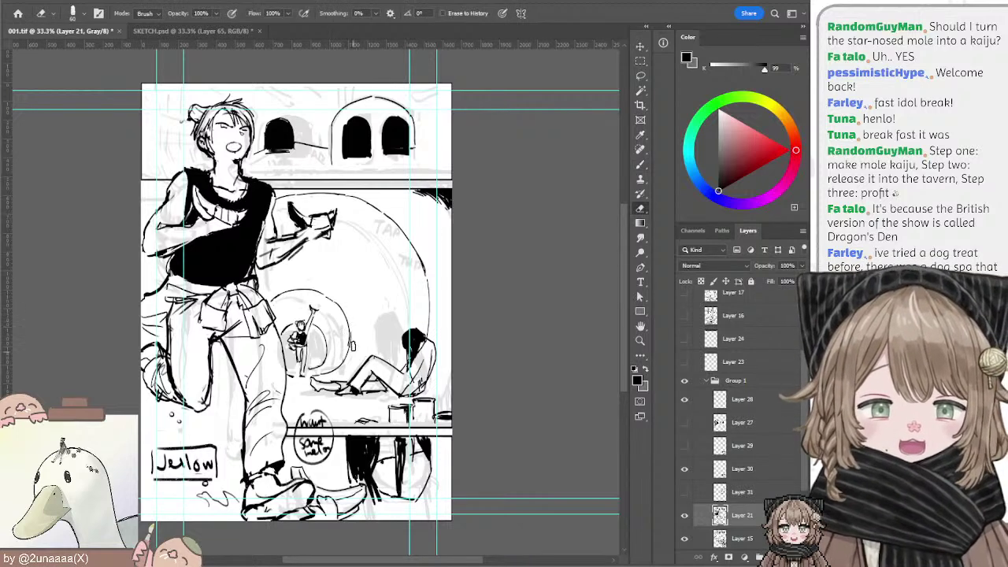
pyautogui.press('b')
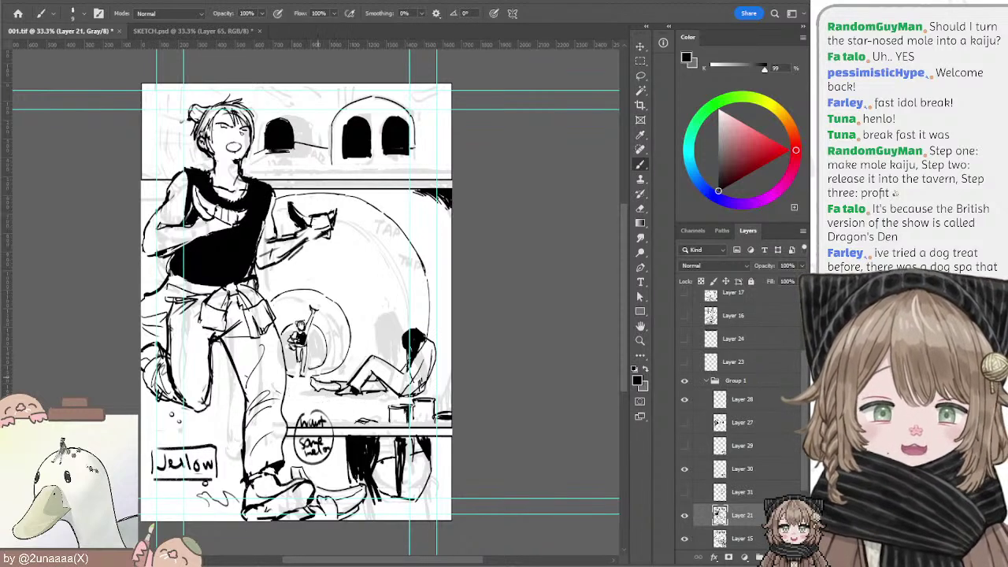
# Step: Select the reclining figure's legs, shift them slightly down toward the ledge and deselect
pyautogui.press('l')
pyautogui.moveTo(310, 375)
pyautogui.mouseDown()
pyautogui.moveTo(334, 413)
pyautogui.moveTo(397, 410)
pyautogui.moveTo(410, 383)
pyautogui.moveTo(381, 345)
pyautogui.mouseUp()
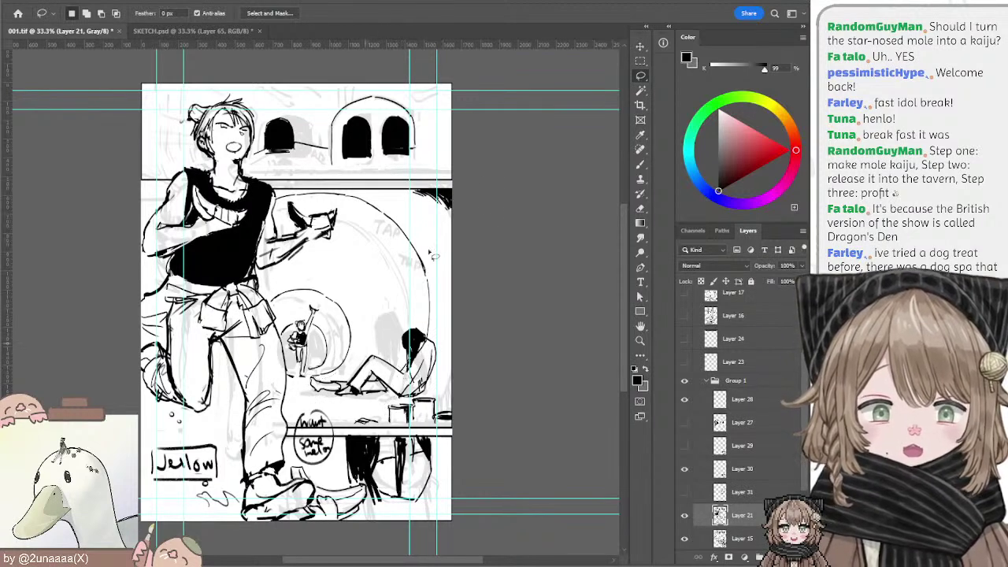
pyautogui.press('v')
pyautogui.moveTo(307, 374); pyautogui.dragTo(312, 386)
pyautogui.press('Return')
pyautogui.press('b')
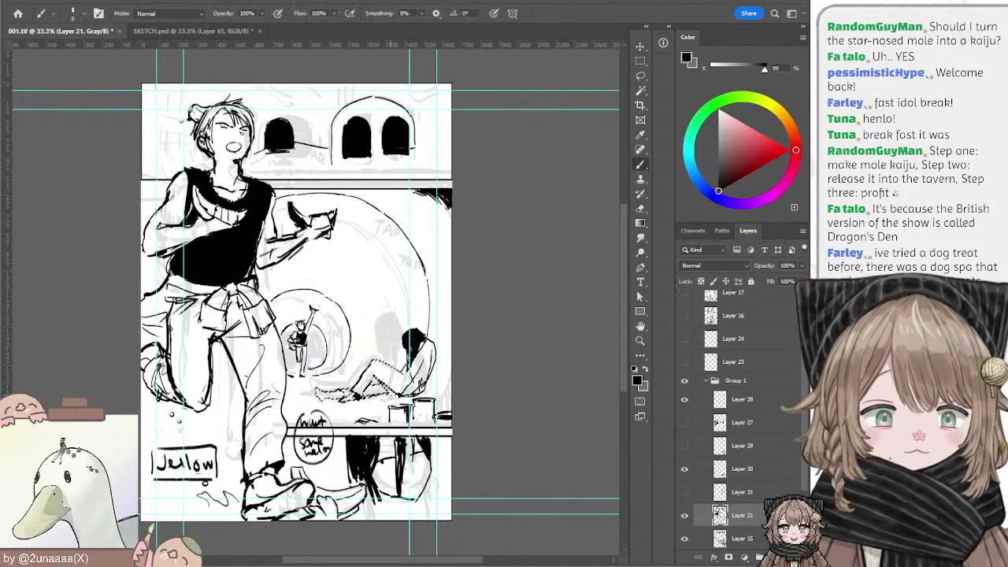
pyautogui.press('l')
pyautogui.click(392, 402)
pyautogui.press('b')
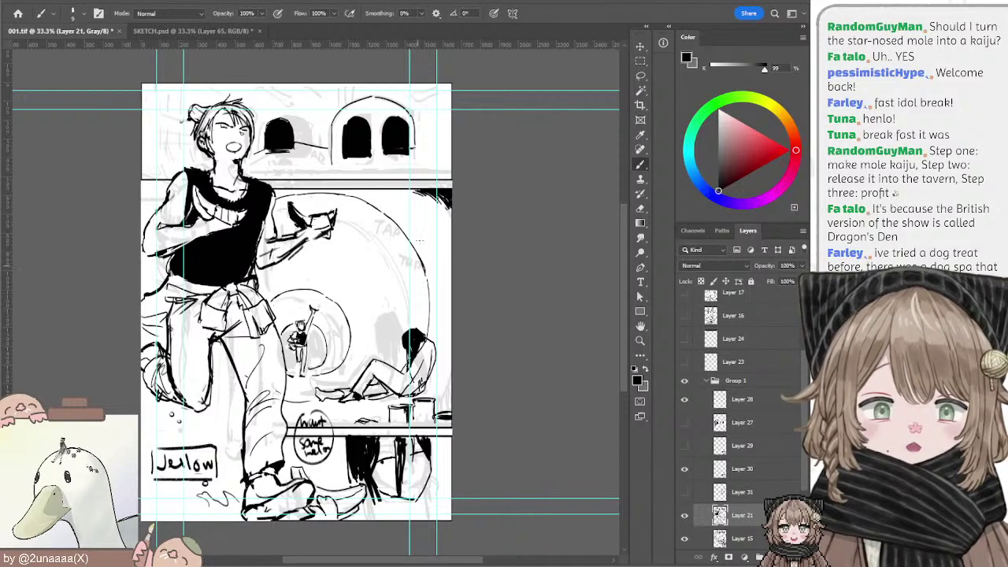
# Step: Erase the large arch outline and redraw it as a wider curve running down close to the panel's outer edge
pyautogui.press('e')
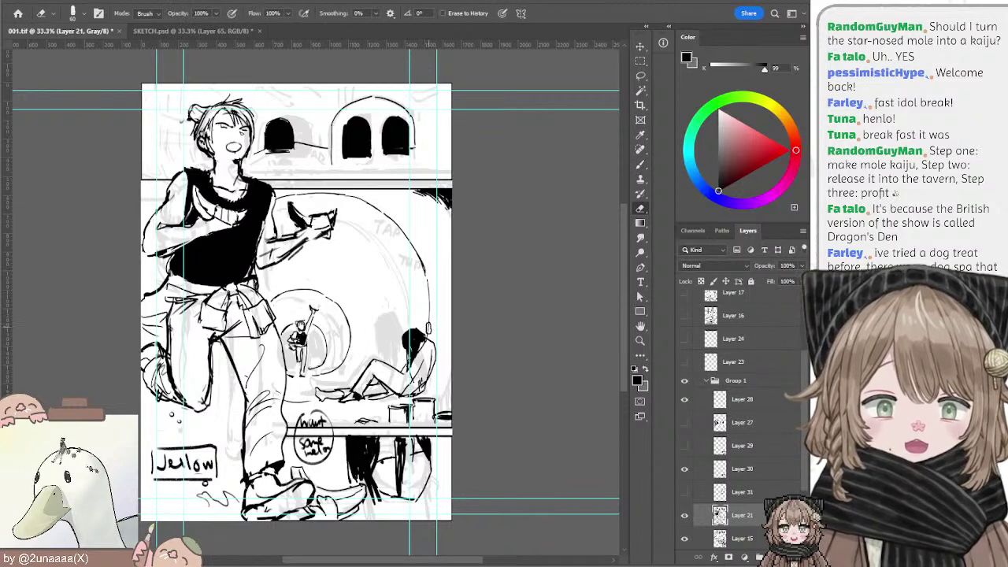
pyautogui.moveTo(428, 328)
pyautogui.mouseDown()
pyautogui.moveTo(429, 291)
pyautogui.moveTo(384, 223)
pyautogui.moveTo(366, 206)
pyautogui.moveTo(315, 197)
pyautogui.moveTo(325, 195)
pyautogui.mouseUp()
pyautogui.press('b')
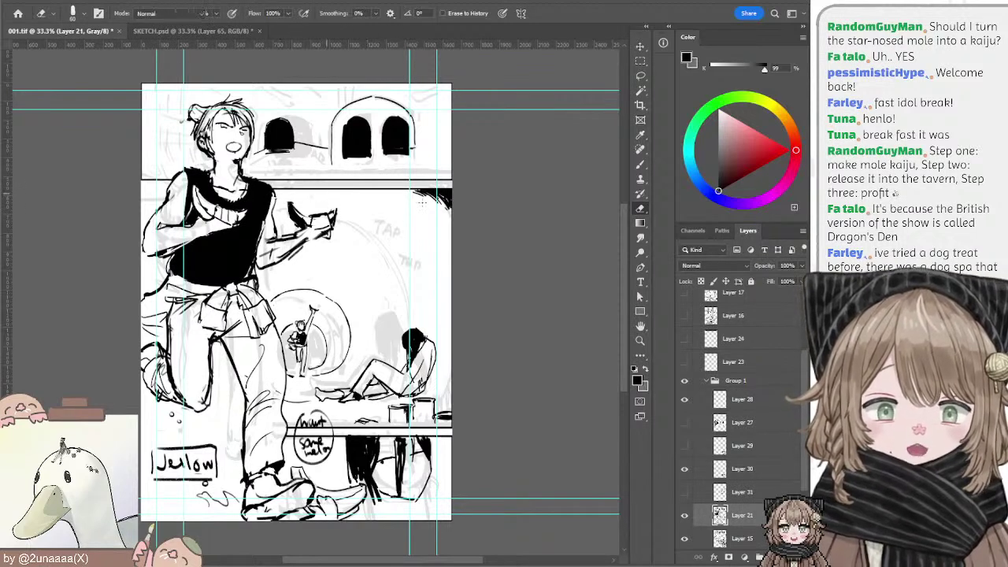
pyautogui.moveTo(403, 190); pyautogui.dragTo(439, 334)
pyautogui.hotkey('ctrl', 'z')
pyautogui.moveTo(413, 189); pyautogui.dragTo(438, 346)
pyautogui.hotkey('ctrl', 'z')
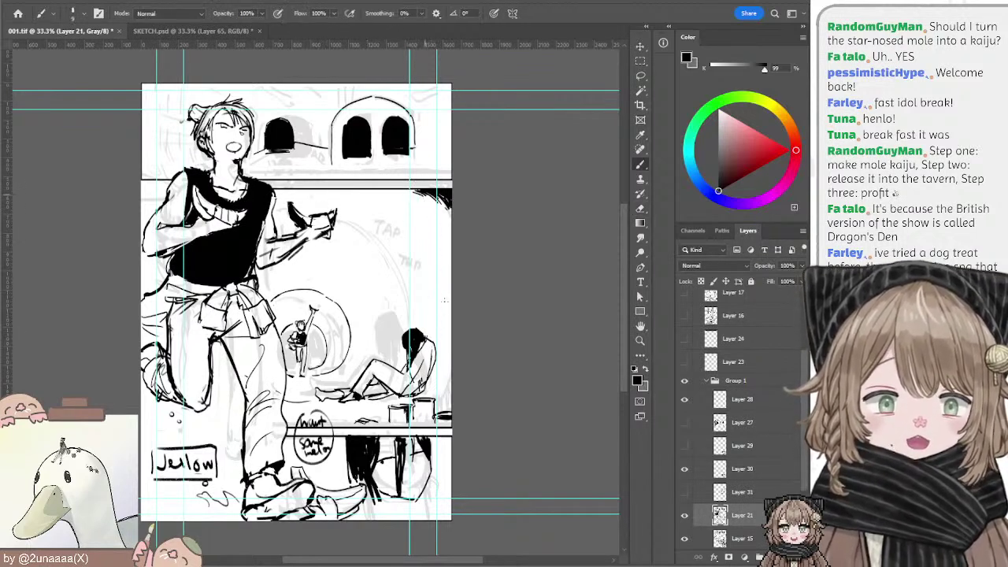
pyautogui.moveTo(418, 191); pyautogui.dragTo(437, 340)
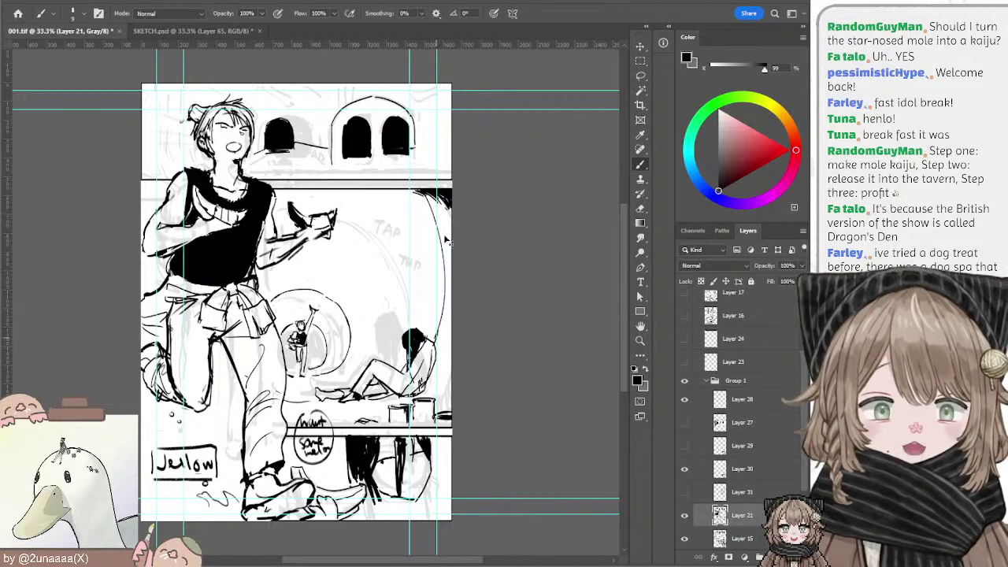
pyautogui.moveTo(435, 219); pyautogui.dragTo(439, 315)
pyautogui.hotkey('ctrl', 'z')
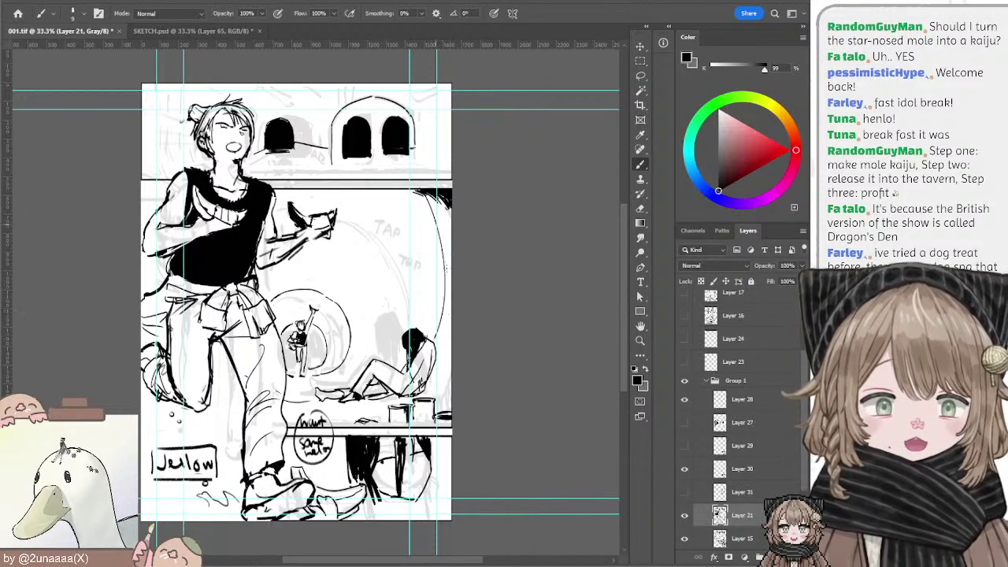
pyautogui.moveTo(430, 213)
pyautogui.mouseDown()
pyautogui.moveTo(443, 318)
pyautogui.moveTo(445, 295)
pyautogui.mouseUp()
pyautogui.hotkey('ctrl', 'z')
pyautogui.hotkey('ctrl', 'z')
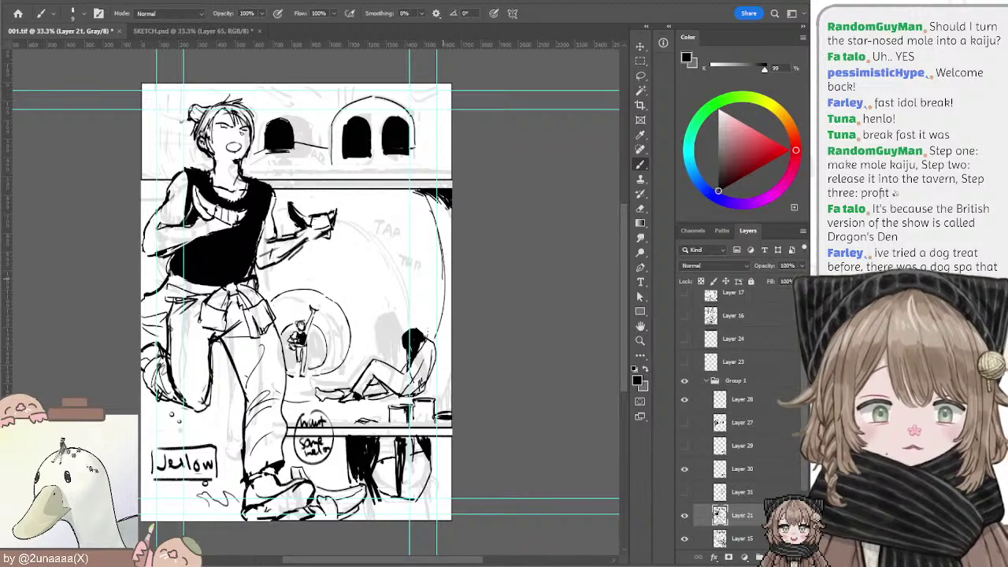
# Step: Extend the ledge line under the reclining figure toward the large standing character and touch up the surrounding lines
pyautogui.press('e')
pyautogui.press('b')
pyautogui.moveTo(284, 403); pyautogui.dragTo(315, 401)
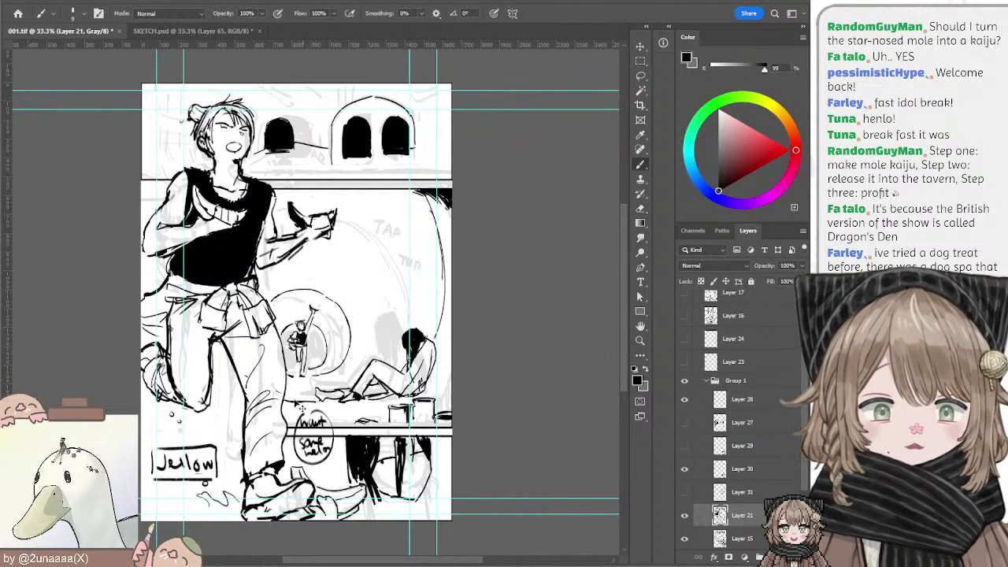
pyautogui.press('e')
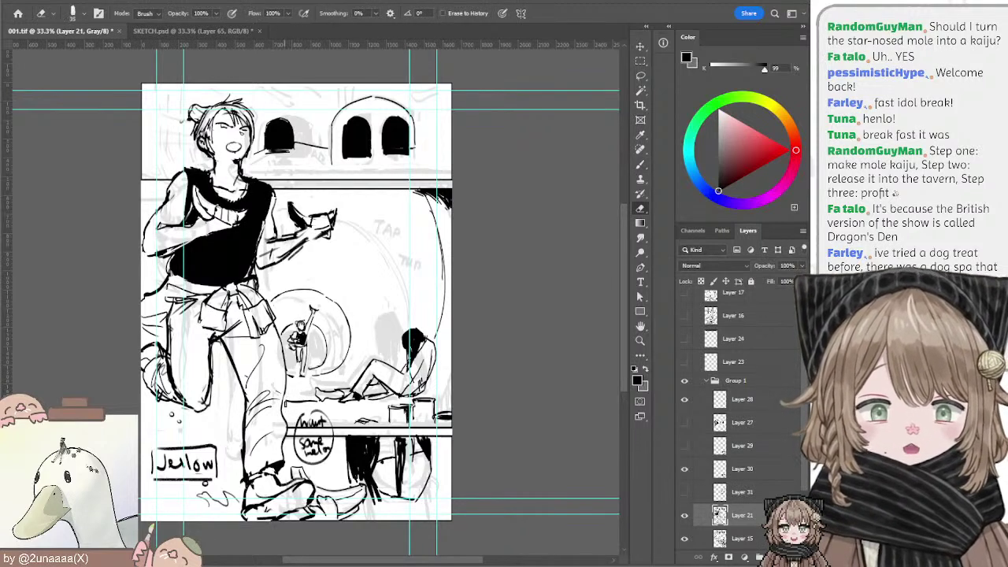
pyautogui.press('b')
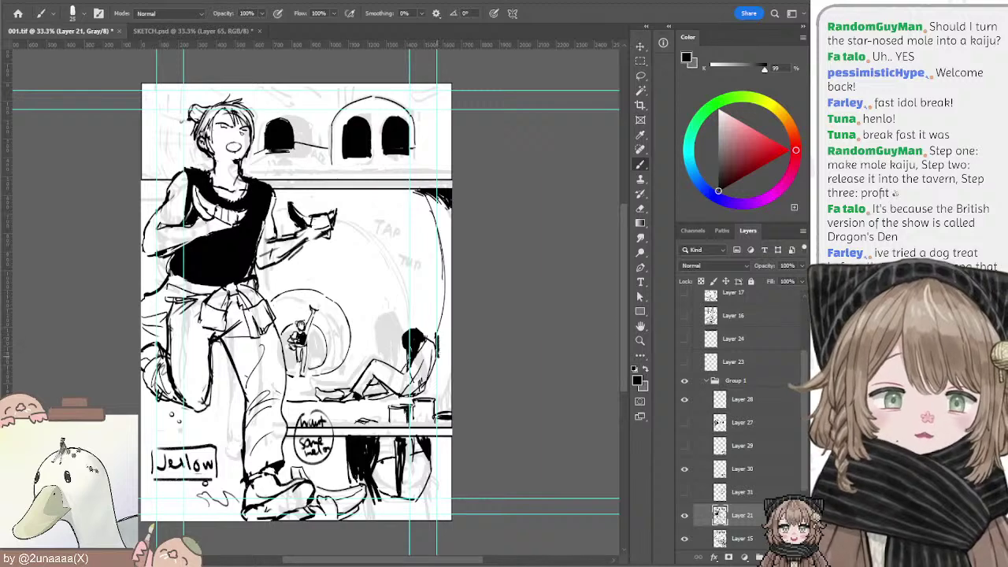
# Step: Lasso the reclining figure together with the large arch curve, shift them slightly toward the panel's centre and deselect
pyautogui.press('l')
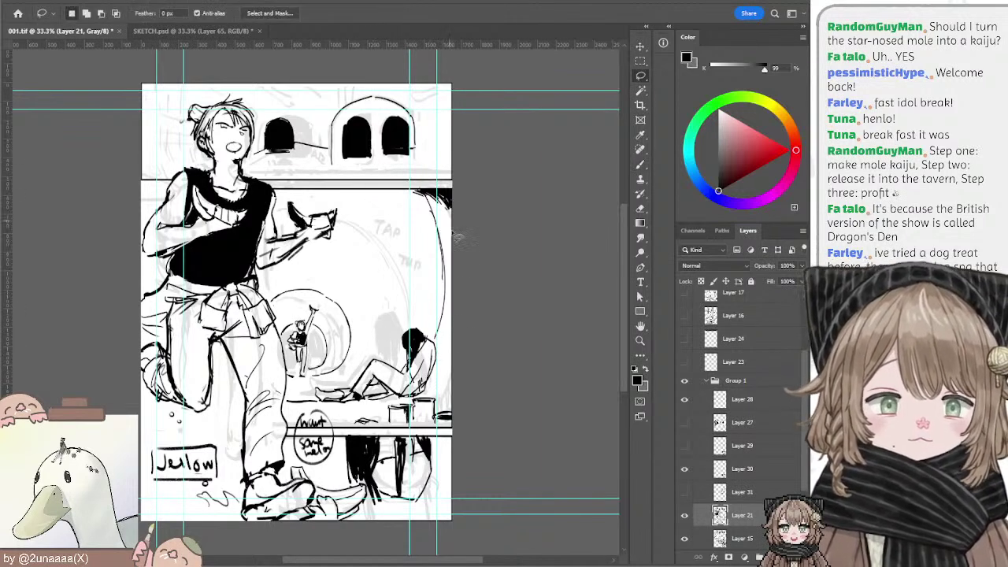
pyautogui.moveTo(406, 319)
pyautogui.mouseDown()
pyautogui.moveTo(384, 345)
pyautogui.moveTo(315, 388)
pyautogui.moveTo(307, 378)
pyautogui.moveTo(349, 413)
pyautogui.moveTo(440, 387)
pyautogui.moveTo(461, 289)
pyautogui.moveTo(453, 220)
pyautogui.moveTo(399, 200)
pyautogui.mouseUp()
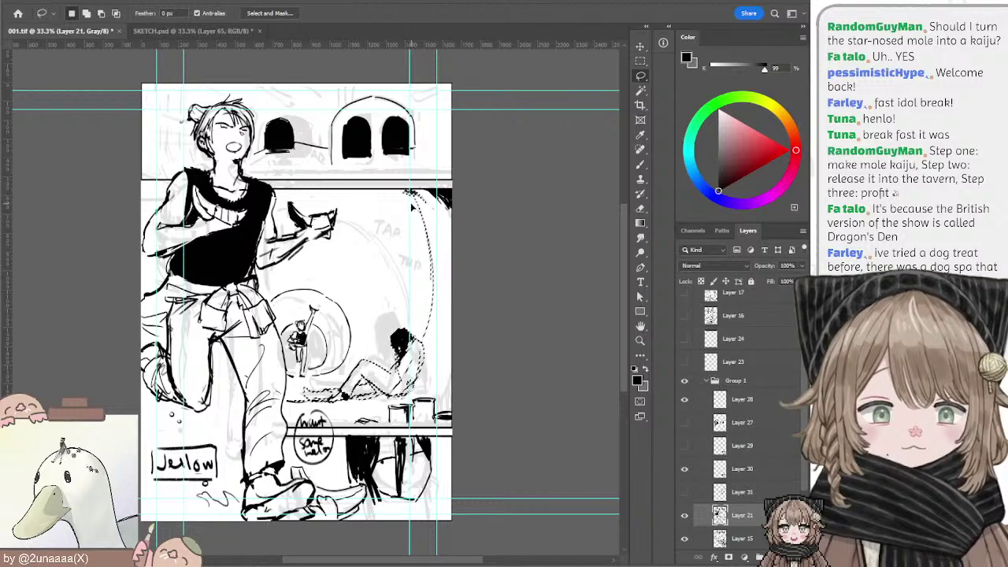
pyautogui.hotkey('ctrl', 'd')
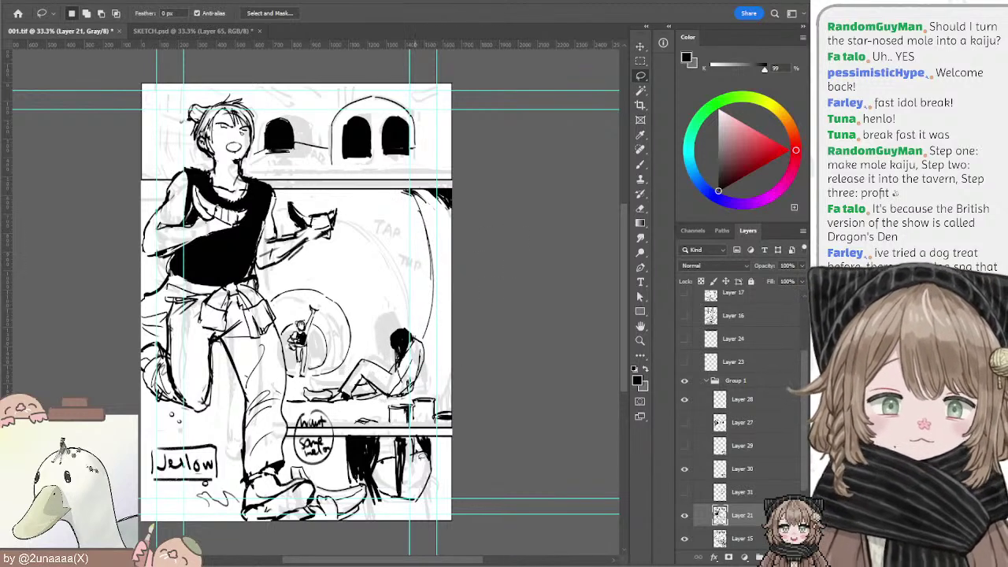
pyautogui.press('b')
# Step: Check Layer 21's contents, move Layer 30 down next to it and merge the two layers
pyautogui.click(691, 471)
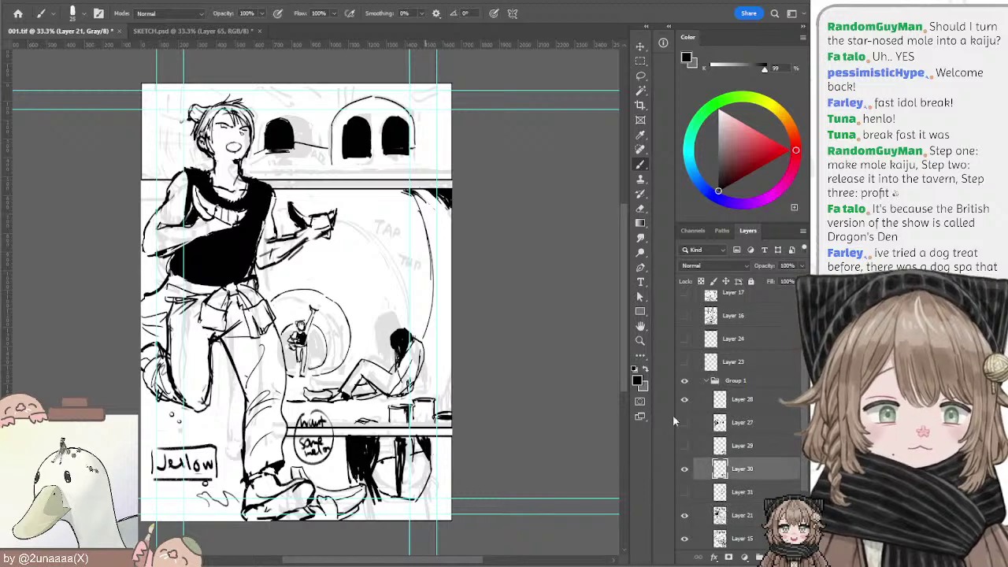
pyautogui.click(684, 470)
pyautogui.scroll(-2, 682, 468)
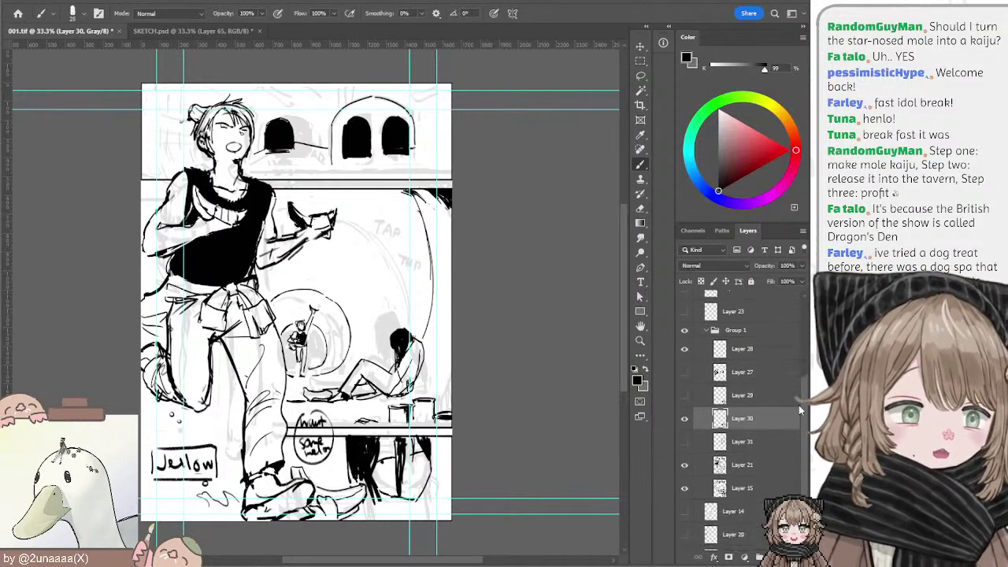
pyautogui.click(684, 461)
pyautogui.click(684, 461)
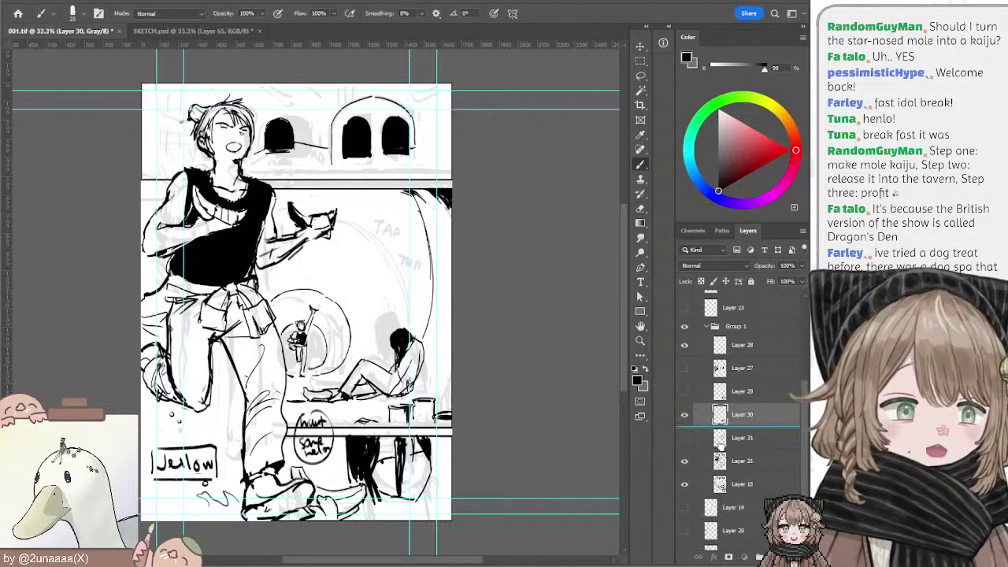
pyautogui.moveTo(737, 415); pyautogui.dragTo(733, 465)
pyautogui.keyDown('shift'); pyautogui.click(731, 462); pyautogui.keyUp('shift')
pyautogui.hotkey('ctrl', 'e')
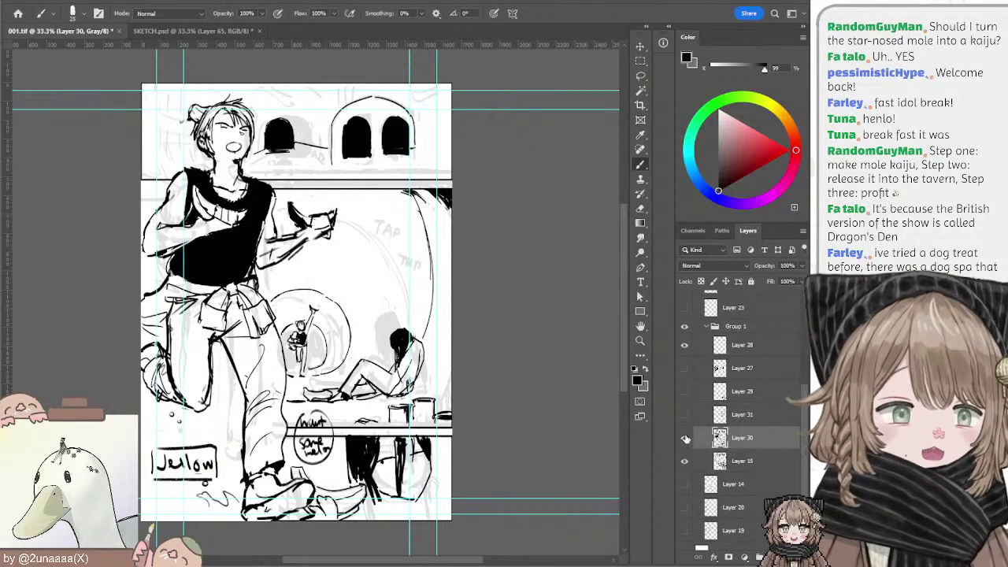
# Step: Toggle the visibility of Layers 30, 31 and 29 in turn to check what each contains
pyautogui.click(684, 438)
pyautogui.click(685, 438)
pyautogui.click(685, 415)
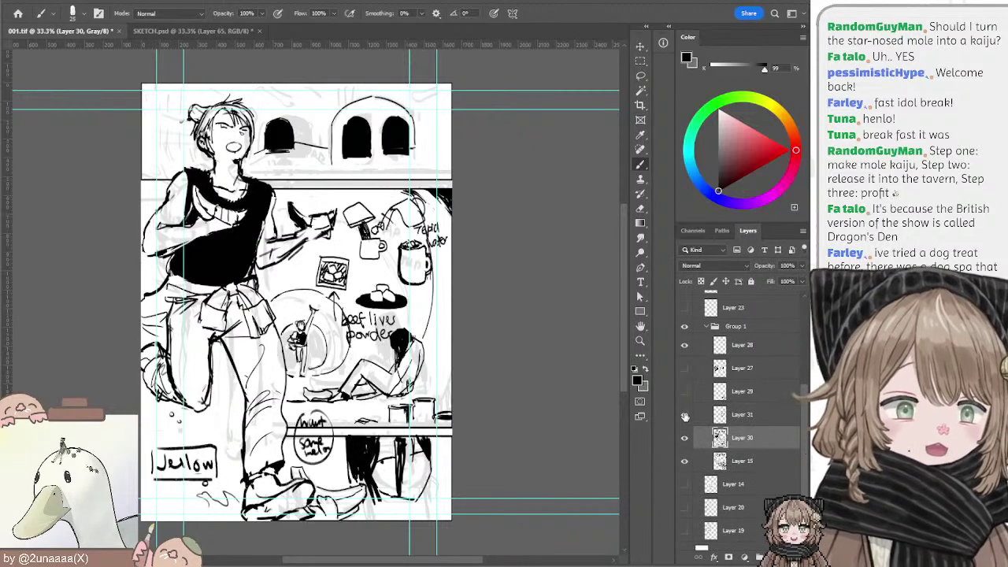
pyautogui.click(685, 415)
pyautogui.click(684, 391)
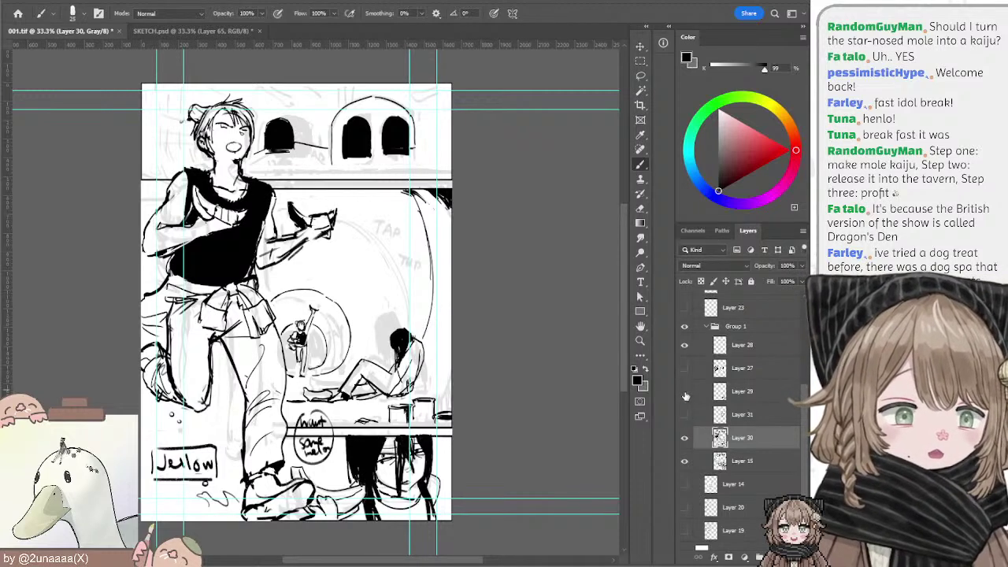
pyautogui.click(685, 392)
# Step: Move Layer 28 directly above Layer 30 in Group 1 and hide Layers 28, 30 and 15
pyautogui.scroll(5, 800, 297)
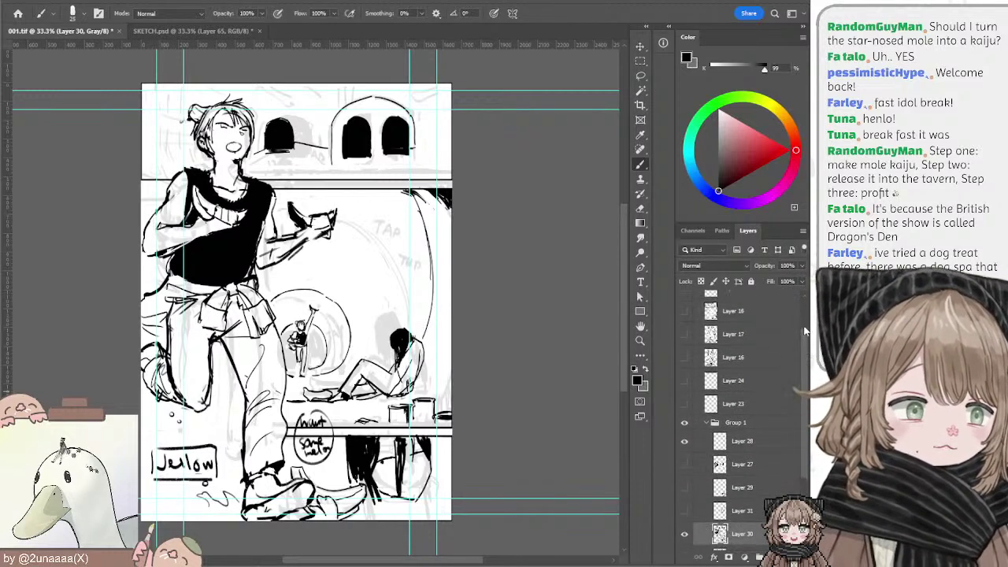
pyautogui.scroll(-5, 796, 384)
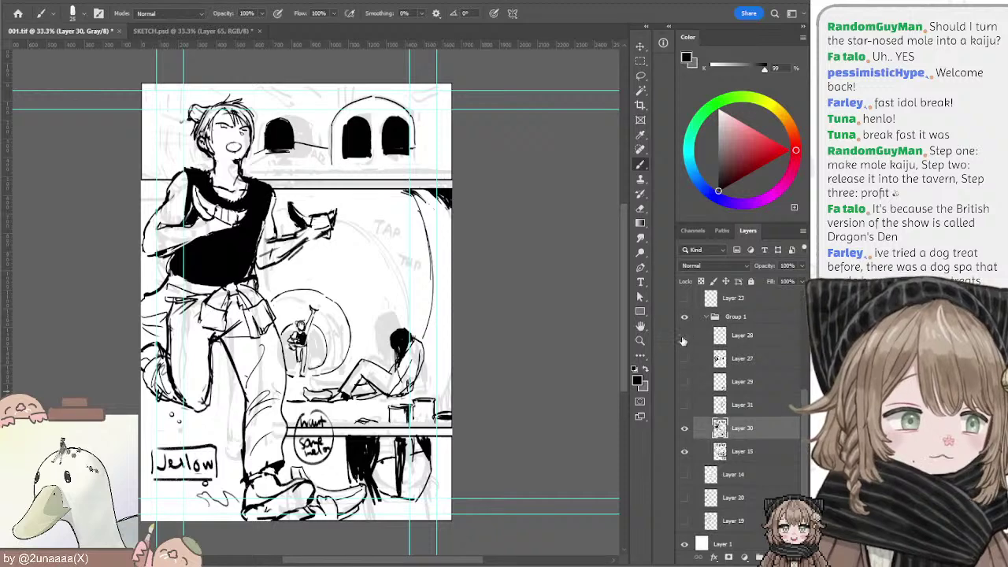
pyautogui.click(683, 340)
pyautogui.click(684, 339)
pyautogui.moveTo(741, 335)
pyautogui.mouseDown()
pyautogui.moveTo(741, 417)
pyautogui.moveTo(693, 434)
pyautogui.moveTo(684, 451)
pyautogui.mouseUp()
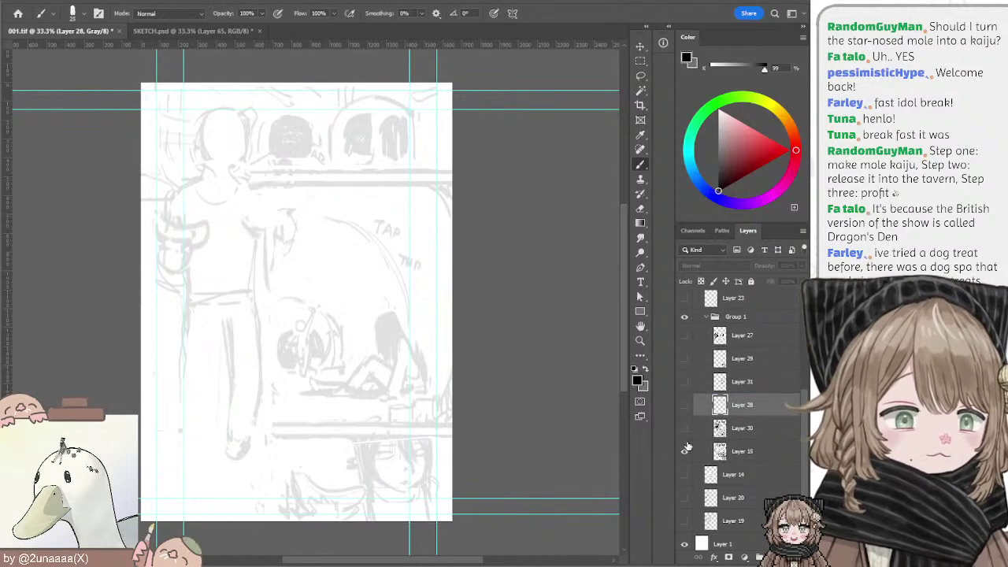
# Step: Briefly show Layers 31, 29 and 27 one at a time to review the drawings they hold
pyautogui.click(685, 382)
pyautogui.click(685, 382)
pyautogui.click(685, 336)
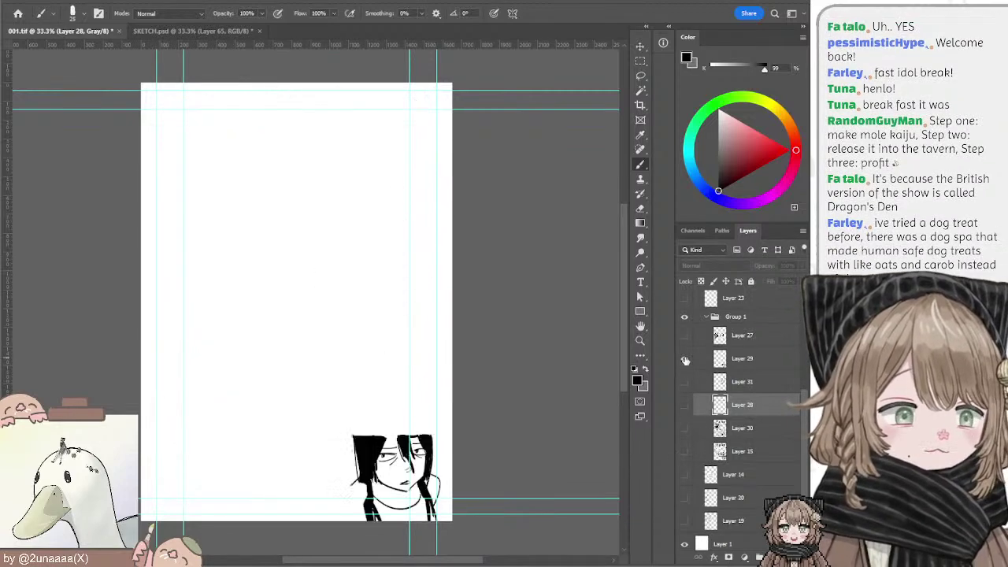
pyautogui.click(685, 337)
pyautogui.click(686, 336)
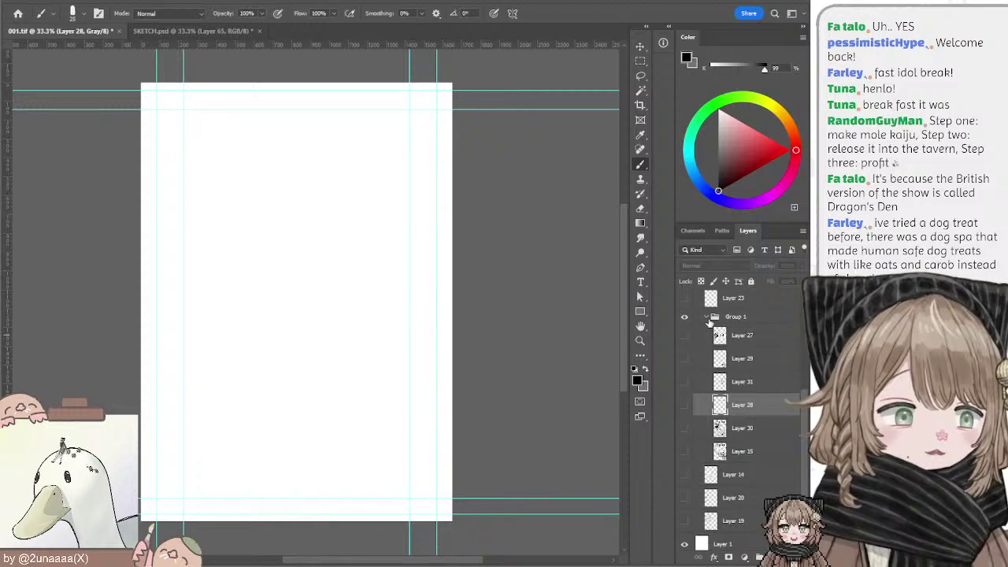
# Step: Collapse and hide Group 1, preview Layer 24 and show the page sketch on Layer 16
pyautogui.click(705, 317)
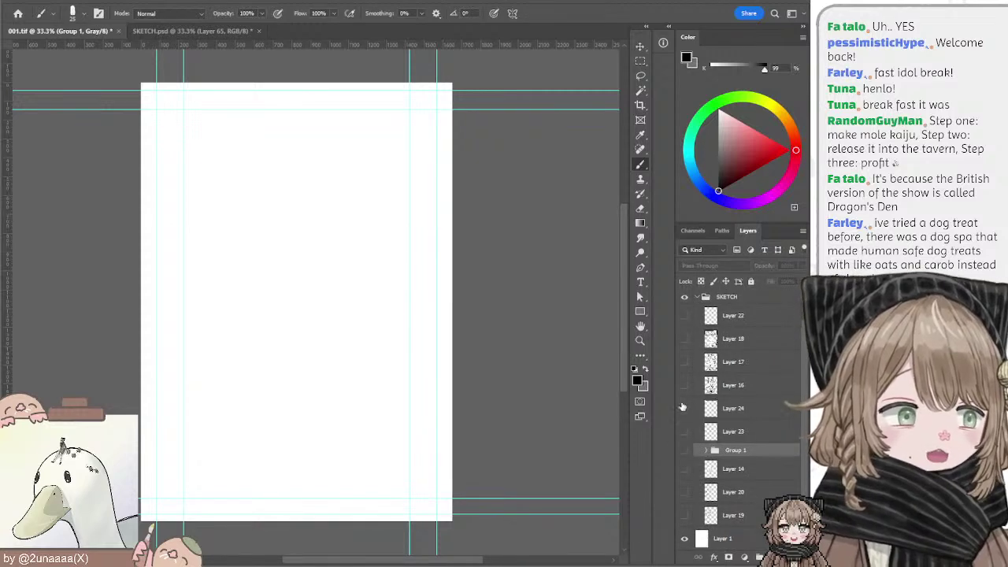
pyautogui.click(685, 408)
pyautogui.click(685, 408)
pyautogui.click(684, 386)
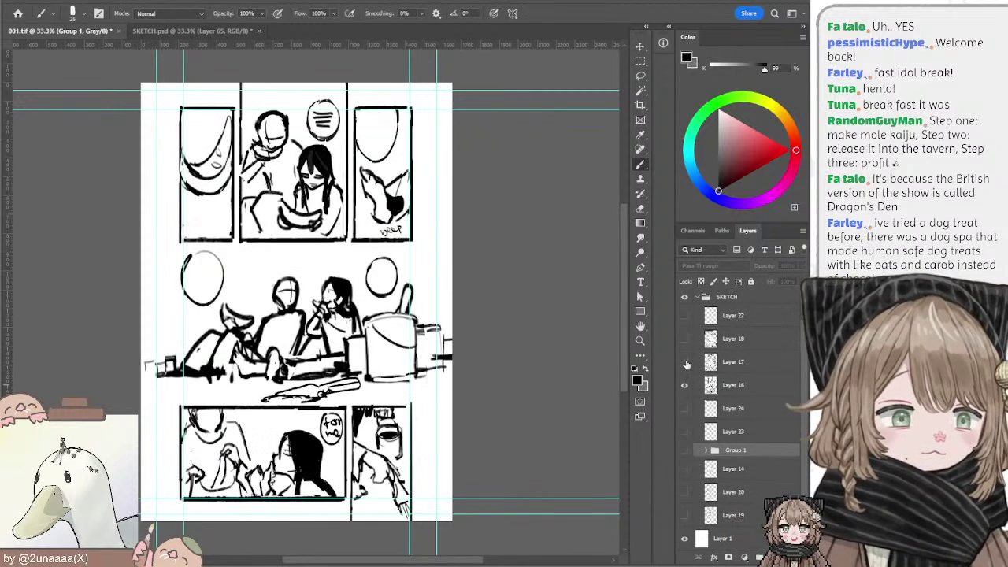
# Step: Lower Layer 16's opacity to 14% and marquee-select the top panel row up to the page's upper edge
pyautogui.click(713, 386)
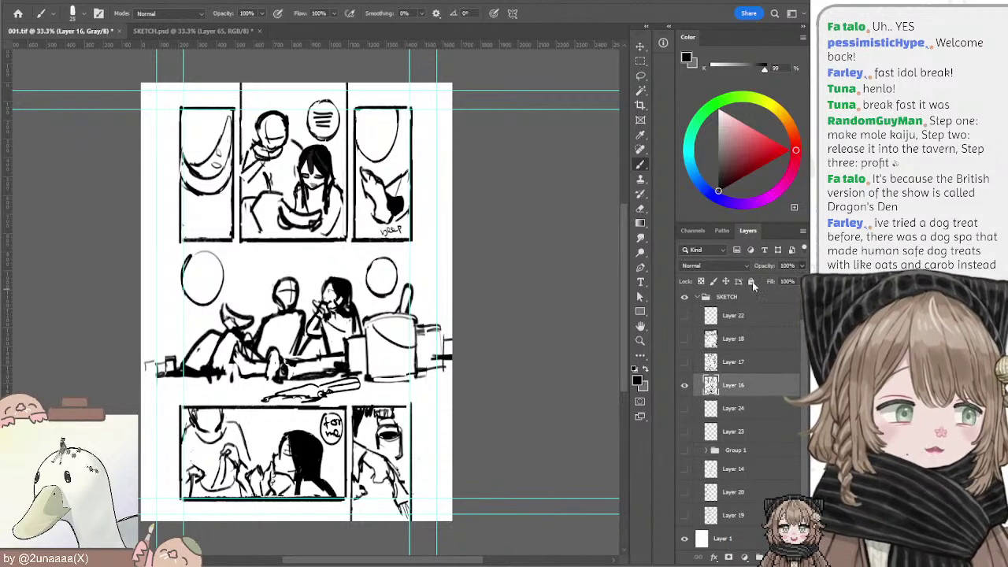
pyautogui.press('Return')
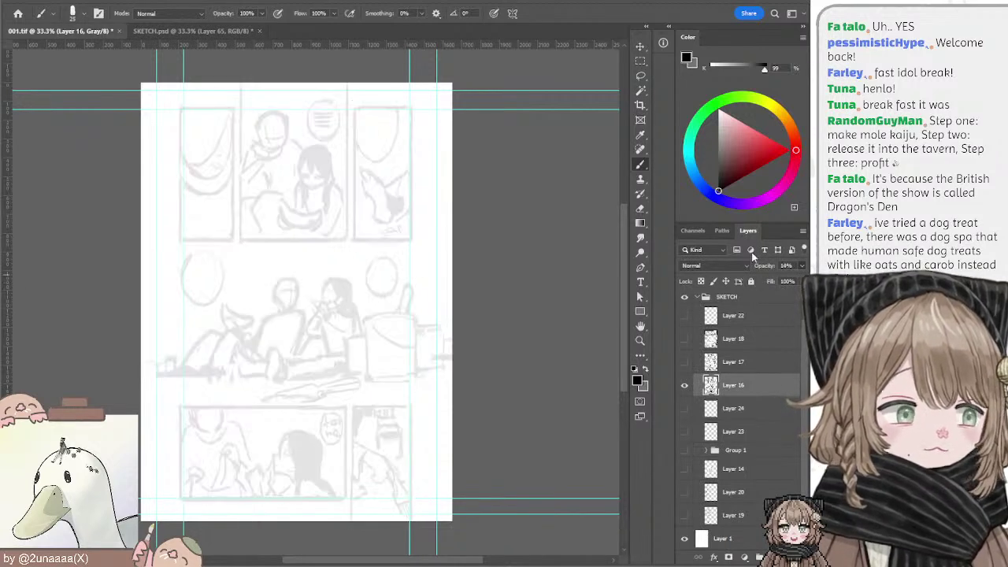
pyautogui.click(641, 60)
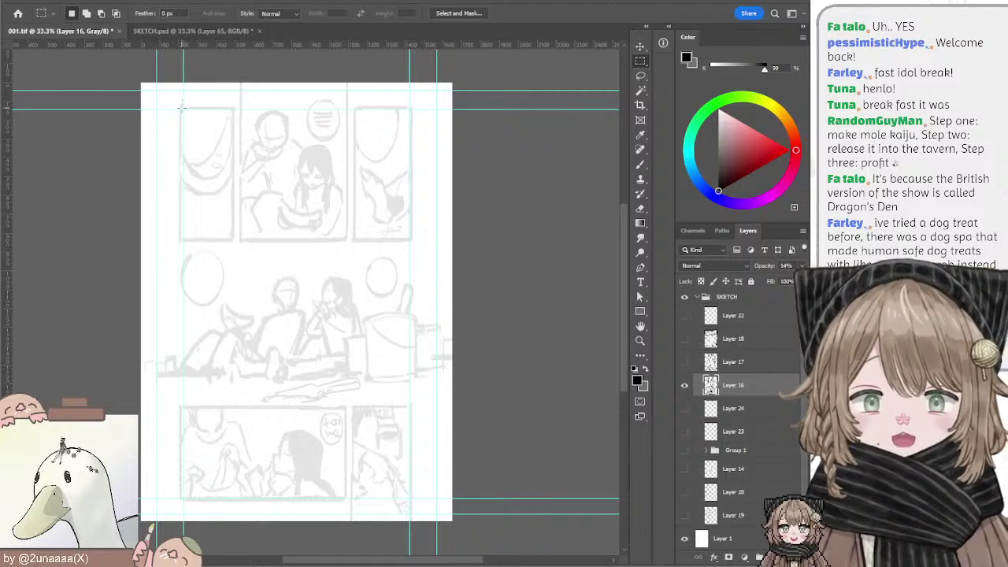
pyautogui.moveTo(294, 208); pyautogui.dragTo(410, 239)
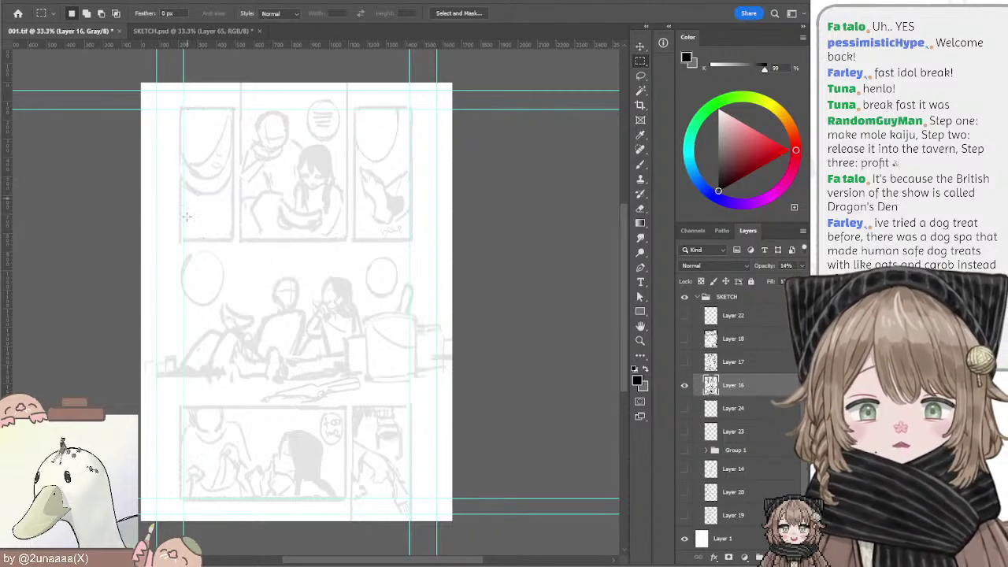
pyautogui.moveTo(400, 98); pyautogui.dragTo(410, 57)
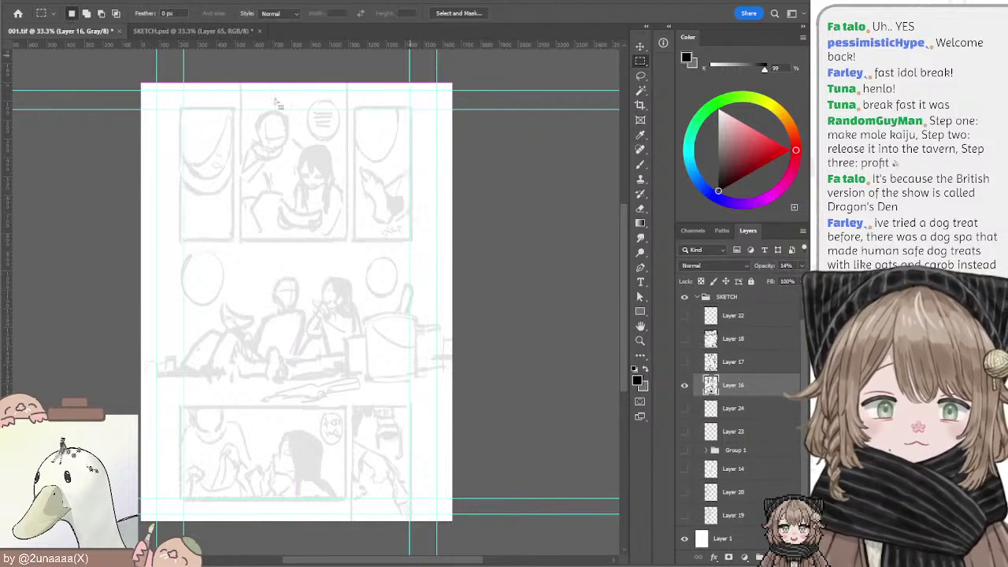
# Step: Subtract the two vertical gutters and the strips above the outer top panels from the selection, leaving the centre panel at full height
pyautogui.keyDown('alt'); pyautogui.moveTo(235, 80); pyautogui.dragTo(239, 266); pyautogui.keyUp('alt')
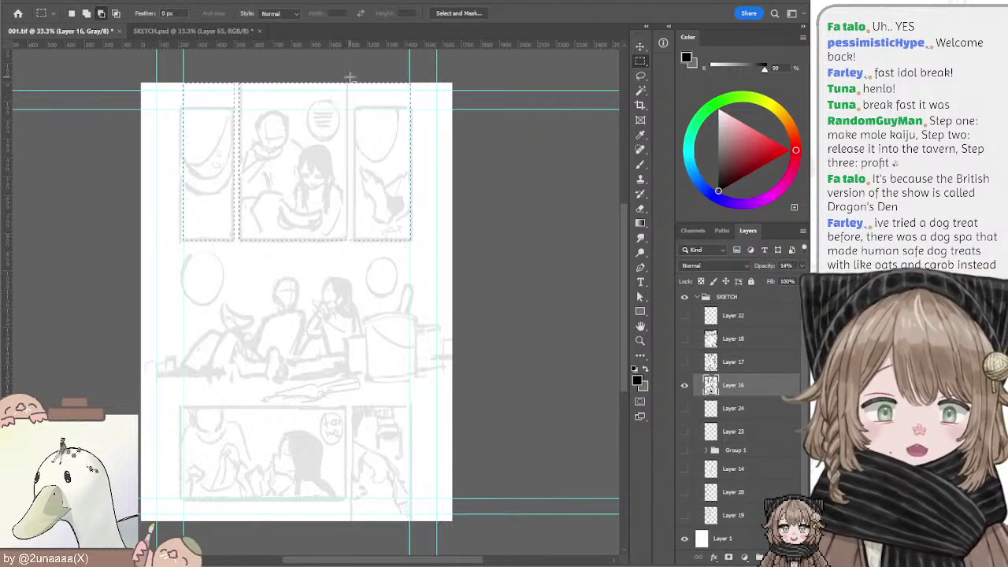
pyautogui.moveTo(351, 79); pyautogui.dragTo(355, 271)
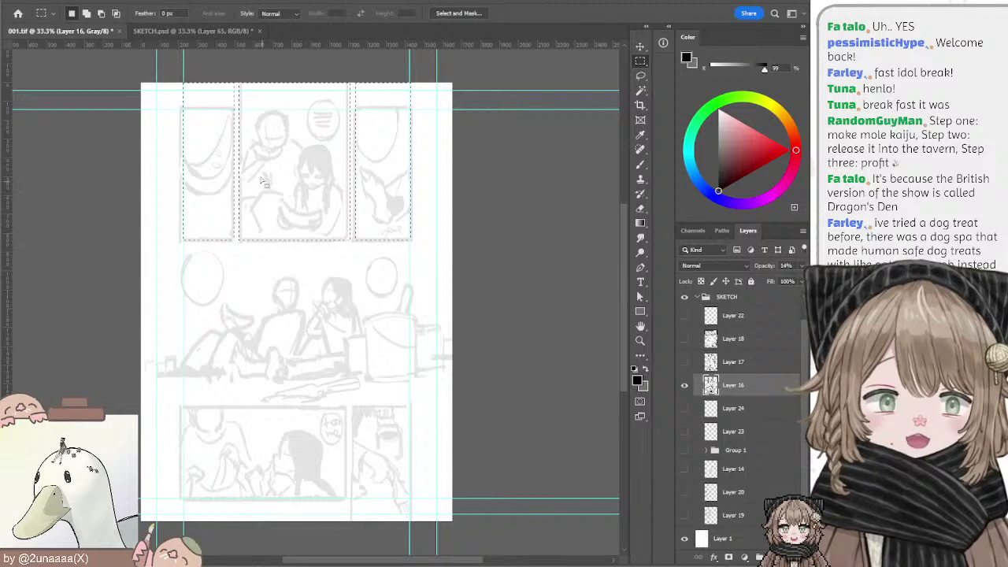
pyautogui.moveTo(167, 74); pyautogui.dragTo(235, 109)
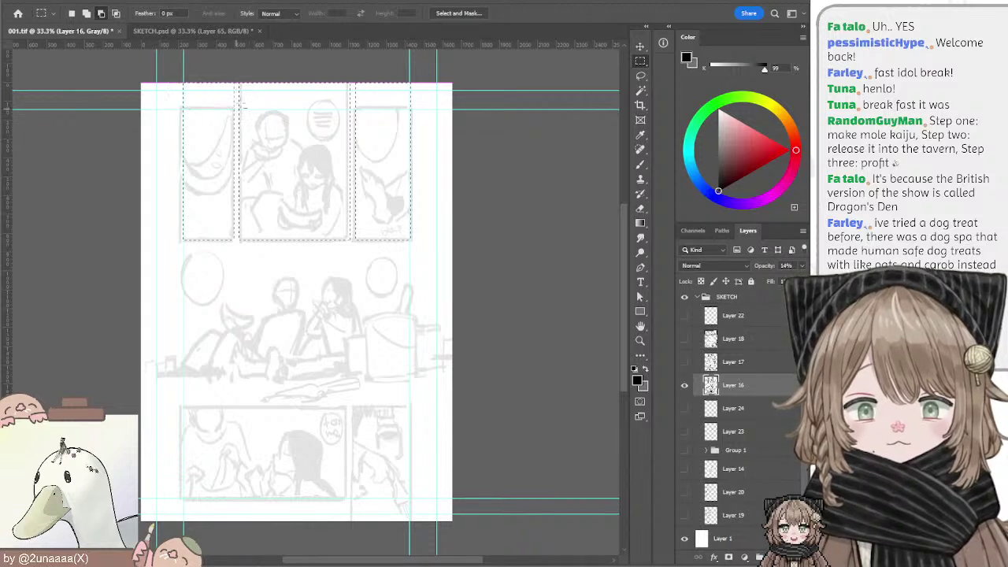
pyautogui.moveTo(351, 82); pyautogui.dragTo(441, 110)
pyautogui.moveTo(441, 110); pyautogui.dragTo(460, 96)
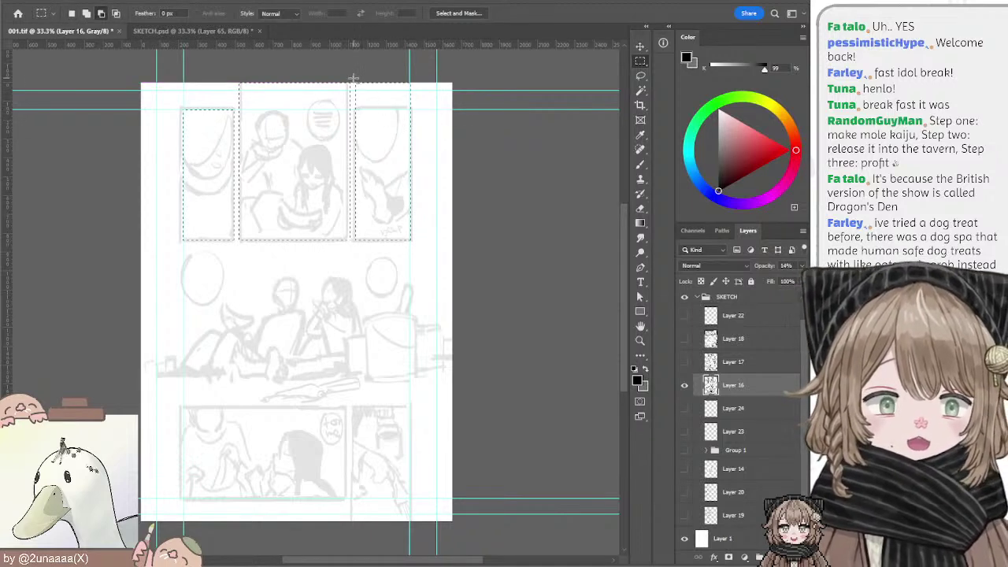
pyautogui.moveTo(353, 82); pyautogui.dragTo(451, 112)
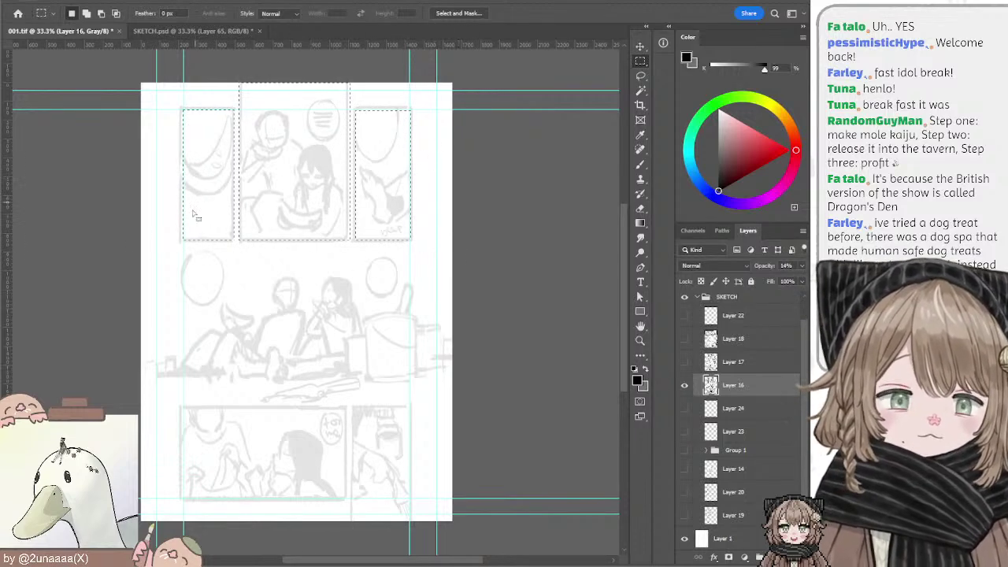
# Step: Add the full-width middle panel and the bottom panel row, extended to the page's lower edge, to the selection
pyautogui.moveTo(141, 251); pyautogui.dragTo(536, 396)
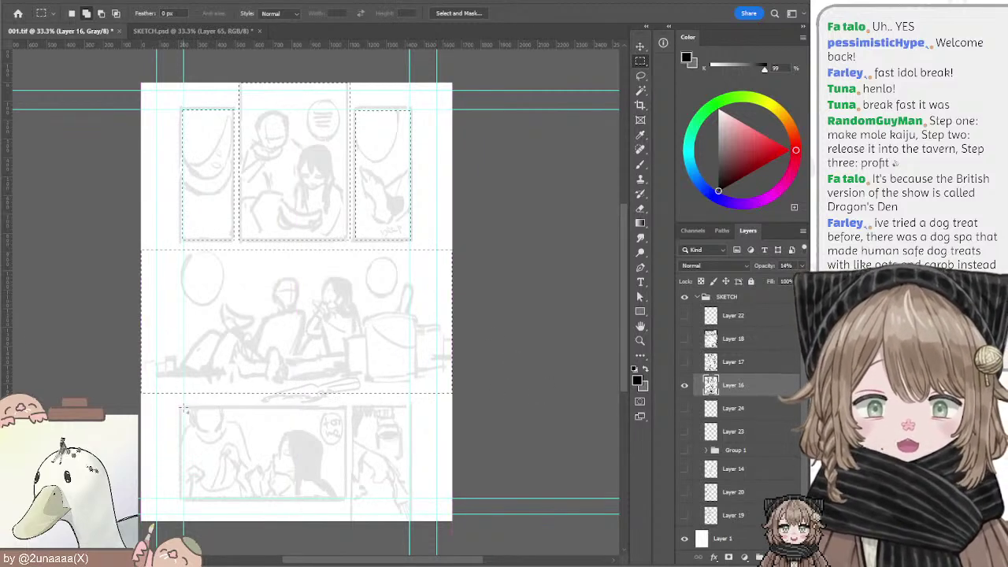
pyautogui.moveTo(183, 407); pyautogui.dragTo(401, 536)
pyautogui.hotkey('ctrl', 'z')
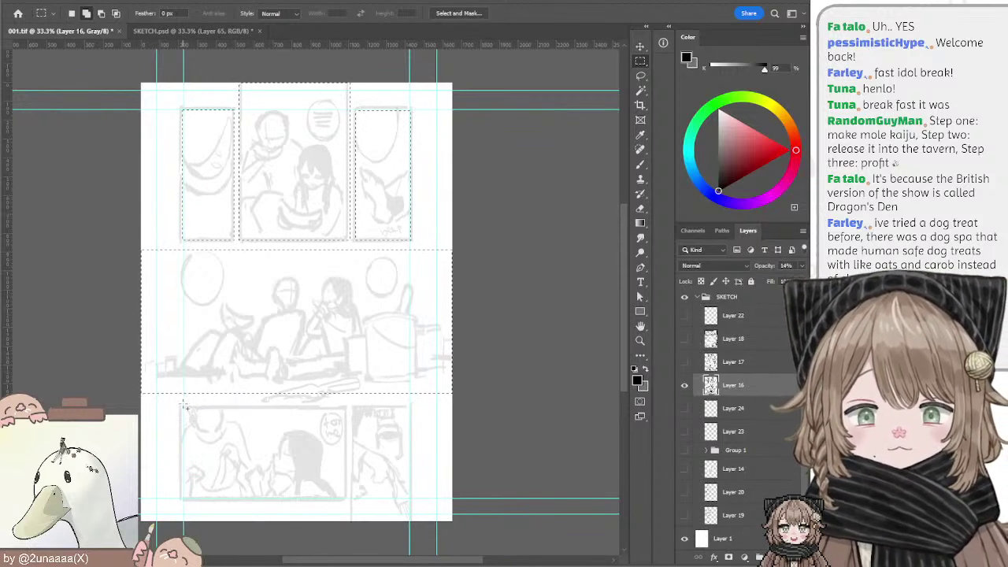
pyautogui.moveTo(260, 470); pyautogui.dragTo(408, 402)
pyautogui.moveTo(405, 209); pyautogui.dragTo(434, 461)
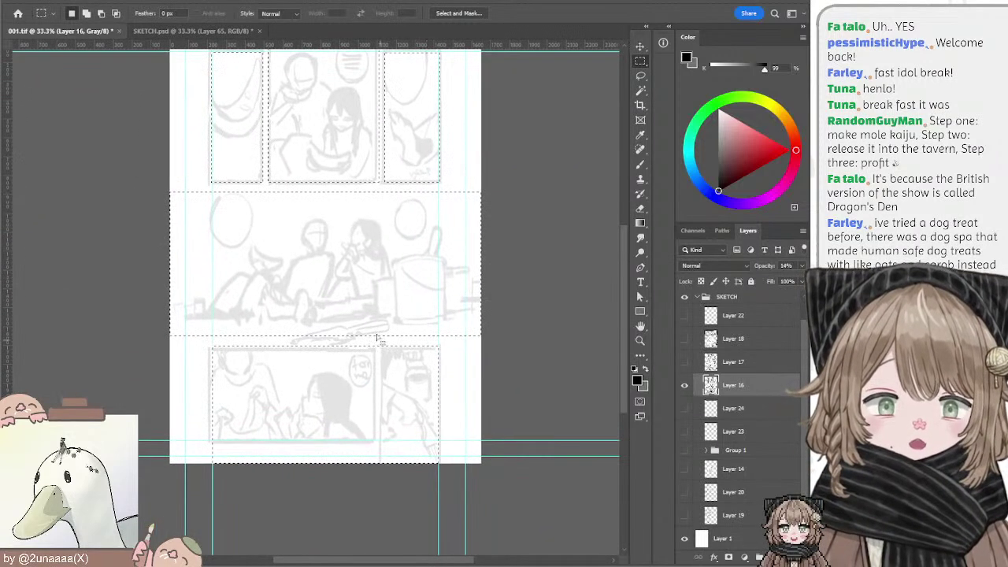
# Step: Subtract the vertical gutter between the two bottom panels from the selection
pyautogui.moveTo(375, 342); pyautogui.dragTo(385, 493)
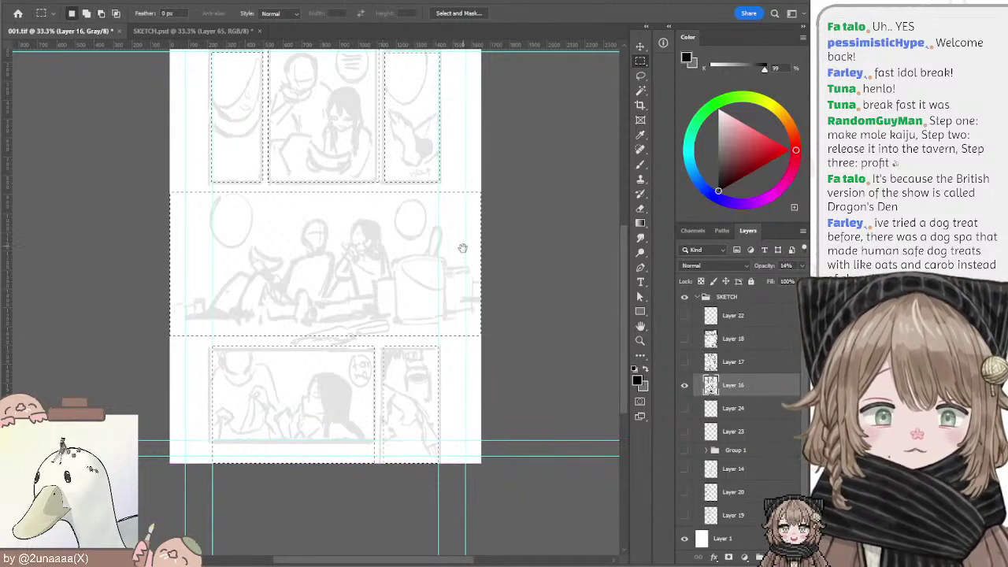
pyautogui.moveTo(461, 248); pyautogui.dragTo(463, 306)
pyautogui.hotkey('ctrl', 'z')
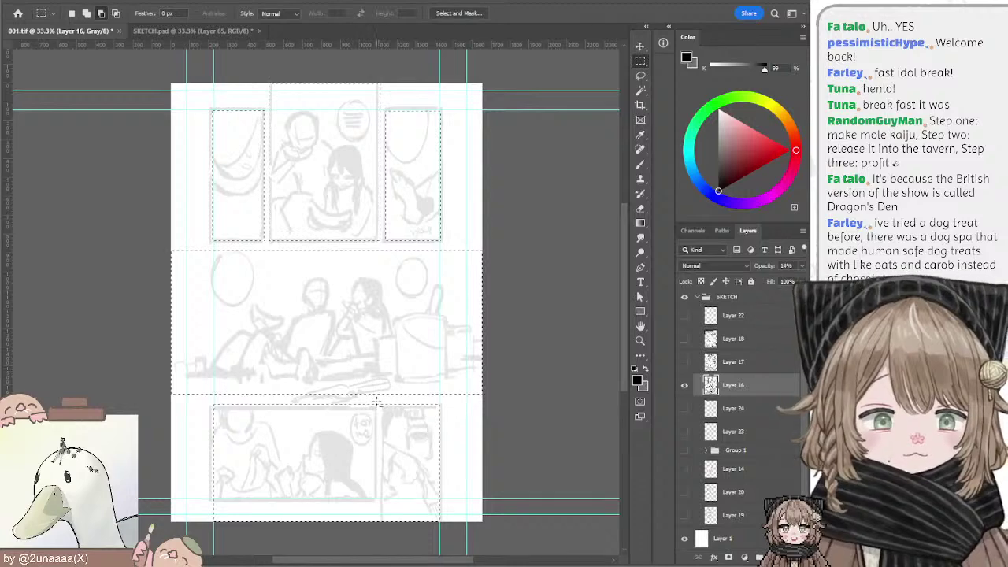
pyautogui.moveTo(381, 514); pyautogui.dragTo(382, 535)
pyautogui.moveTo(508, 211)
pyautogui.mouseDown()
pyautogui.moveTo(513, 245)
pyautogui.moveTo(509, 226)
pyautogui.mouseUp()
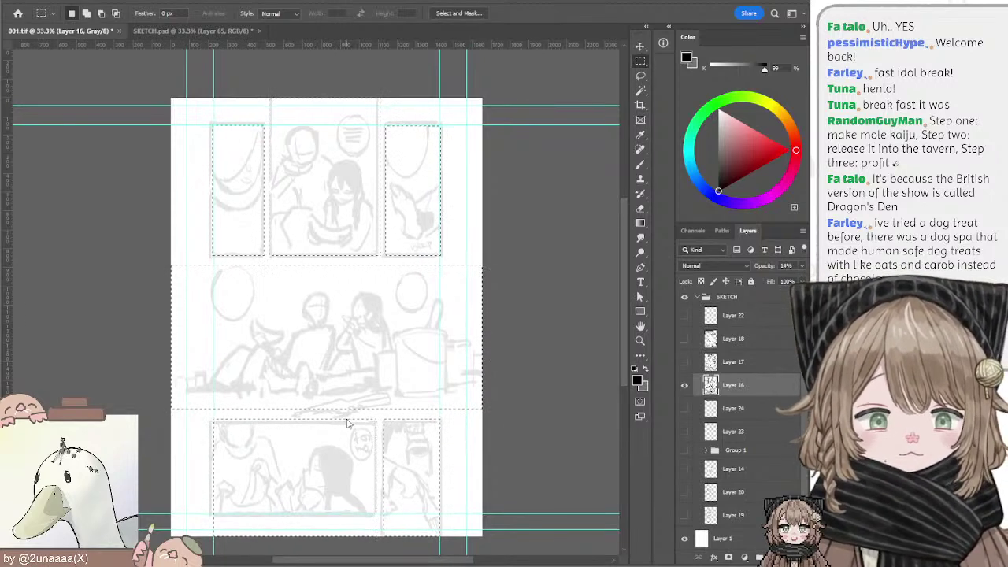
# Step: Create a new layer above Layer 16, stroke the panel selection in black and clear the selection
pyautogui.press('i')
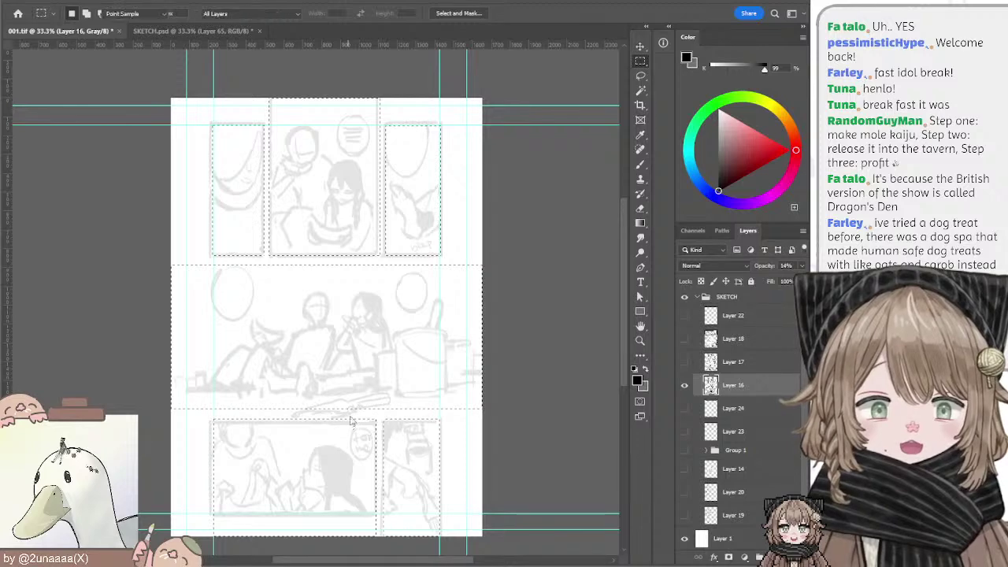
pyautogui.press('m')
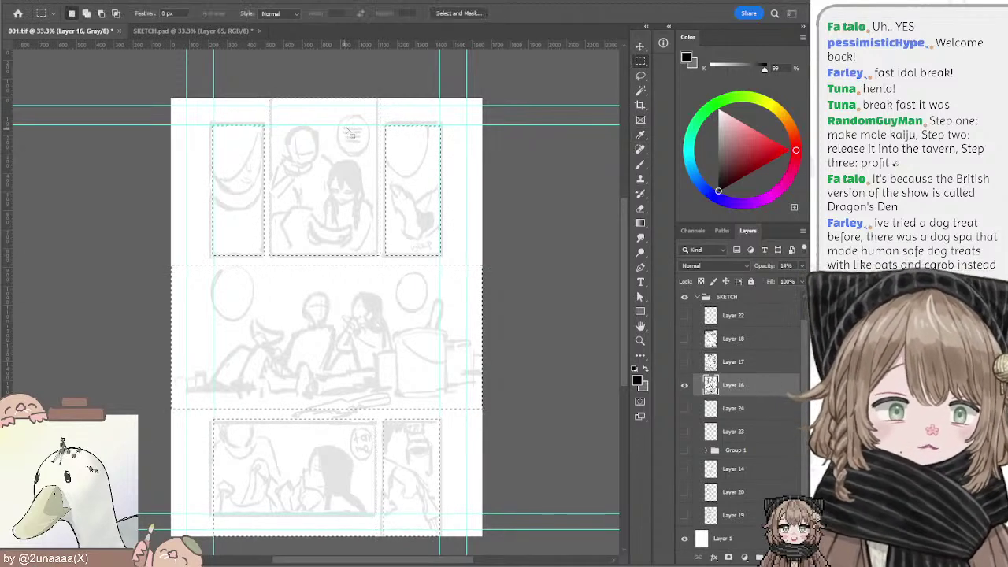
pyautogui.hotkey('ctrl', 'shift', 'alt', 'n')
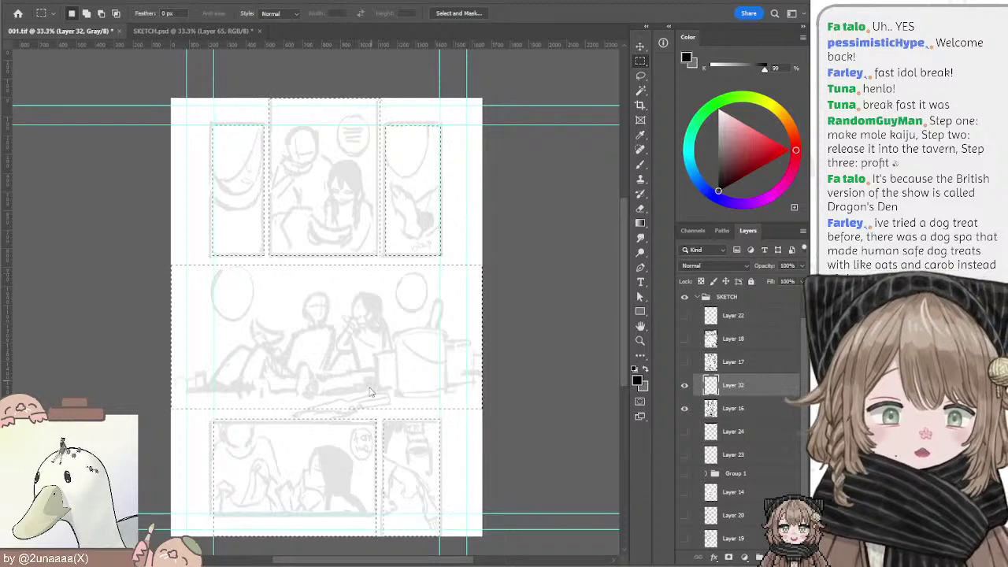
pyautogui.press('i')
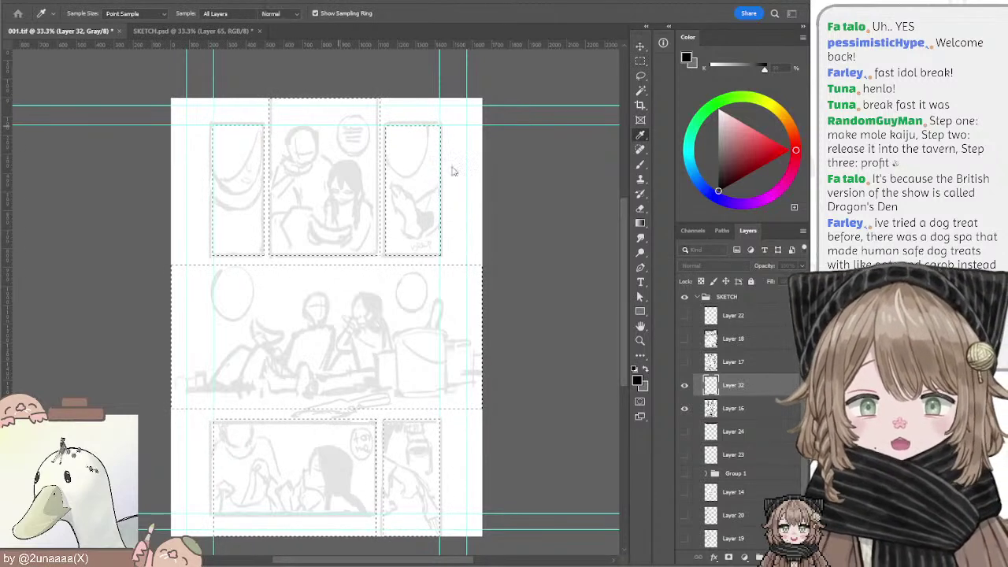
pyautogui.press('Return')
pyautogui.hotkey('ctrl', 'd')
# Step: Try short brush marks in the top centre panel and across its lower border, and undo them
pyautogui.press('l')
pyautogui.press('b')
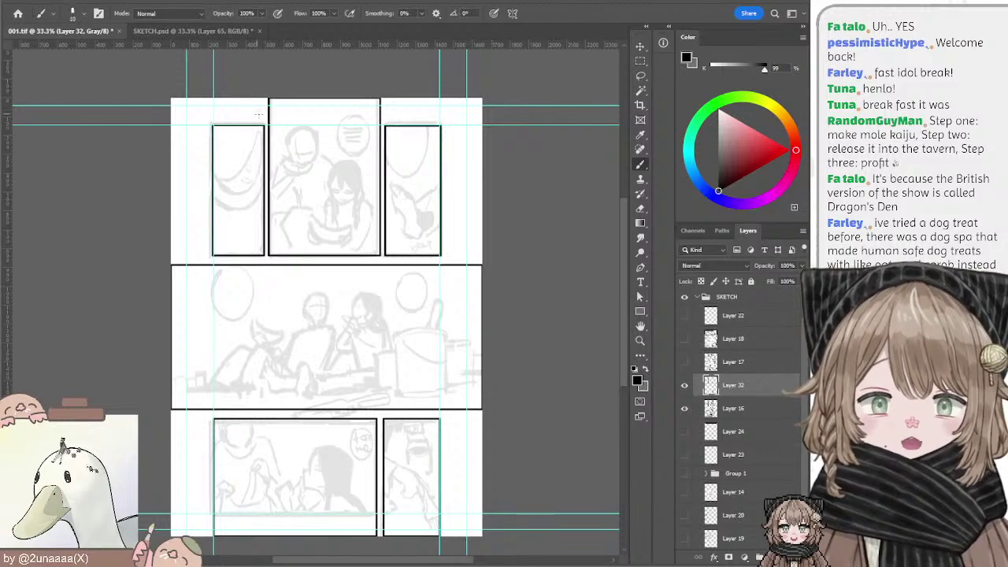
pyautogui.moveTo(303, 186)
pyautogui.mouseDown()
pyautogui.moveTo(275, 169)
pyautogui.moveTo(276, 185)
pyautogui.moveTo(294, 172)
pyautogui.moveTo(257, 180)
pyautogui.moveTo(276, 177)
pyautogui.mouseUp()
pyautogui.hotkey('ctrl', 'z')
pyautogui.hotkey('ctrl', 'z')
pyautogui.hotkey('ctrl', 'z')
pyautogui.moveTo(276, 165)
pyautogui.mouseDown()
pyautogui.moveTo(275, 188)
pyautogui.moveTo(259, 182)
pyautogui.mouseUp()
pyautogui.hotkey('ctrl', 'z')
pyautogui.hotkey('ctrl', 'z')
pyautogui.hotkey('ctrl', 'z')
pyautogui.moveTo(275, 162); pyautogui.dragTo(276, 188)
pyautogui.hotkey('ctrl', 'z')
pyautogui.hotkey('ctrl', 'z')
pyautogui.hotkey('ctrl', 'z')
pyautogui.moveTo(300, 250)
pyautogui.mouseDown()
pyautogui.moveTo(314, 250)
pyautogui.moveTo(306, 271)
pyautogui.mouseUp()
pyautogui.moveTo(298, 271); pyautogui.dragTo(315, 269)
pyautogui.hotkey('ctrl', 'z')
pyautogui.hotkey('ctrl', 'z')
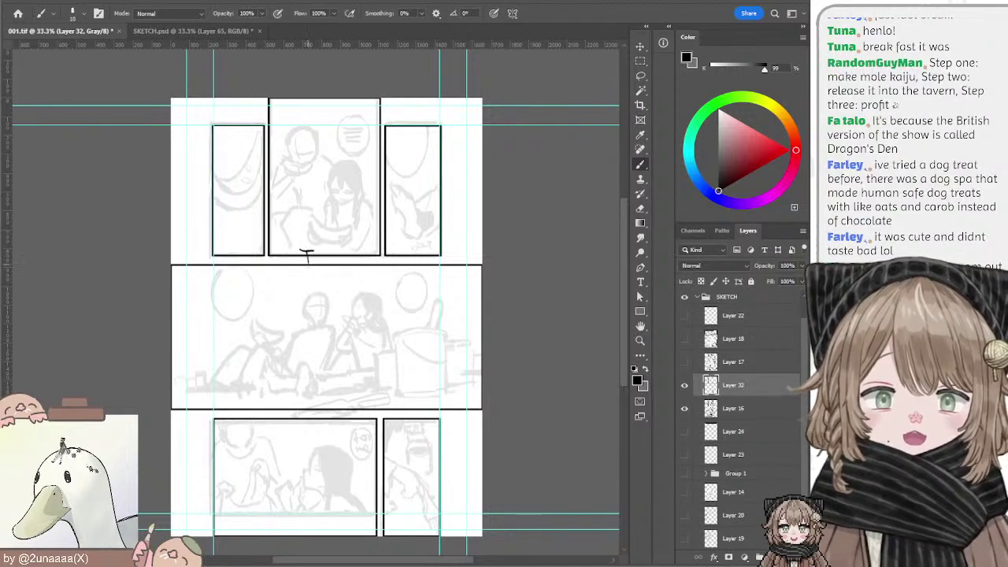
pyautogui.hotkey('ctrl', 'z')
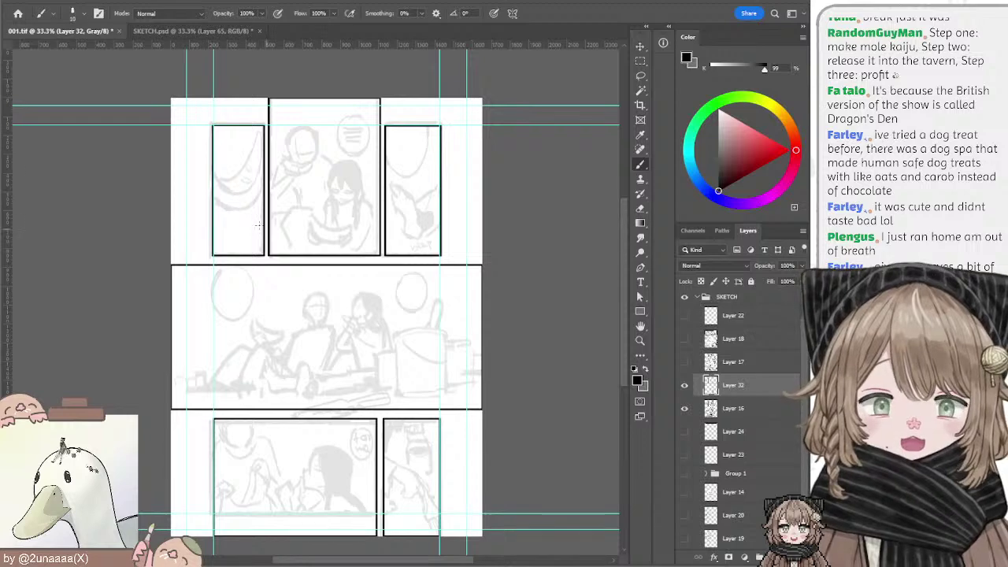
# Step: Try brush strokes running from the right-hand top panel down into the middle panel, and undo them
pyautogui.moveTo(344, 235); pyautogui.dragTo(355, 231)
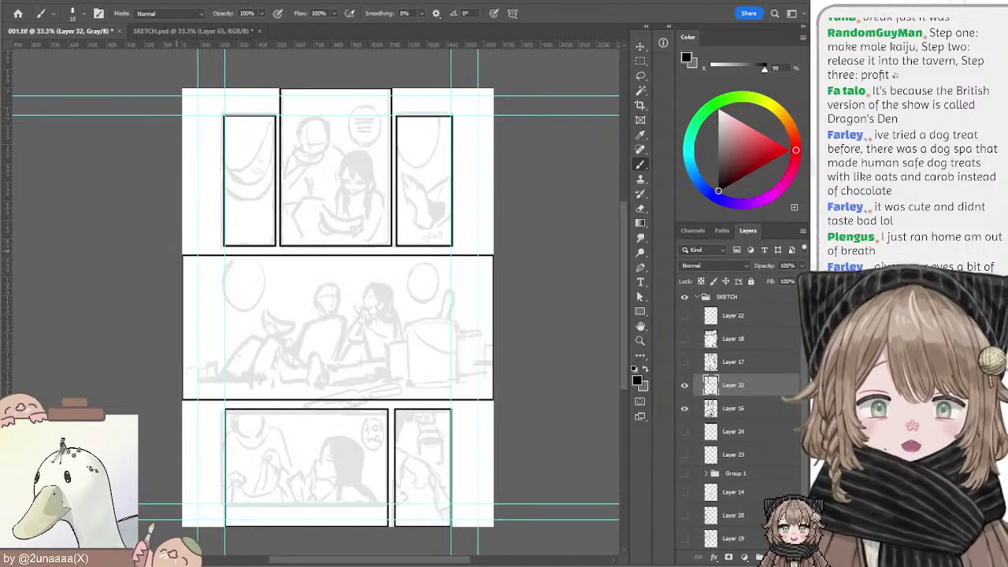
pyautogui.press('l')
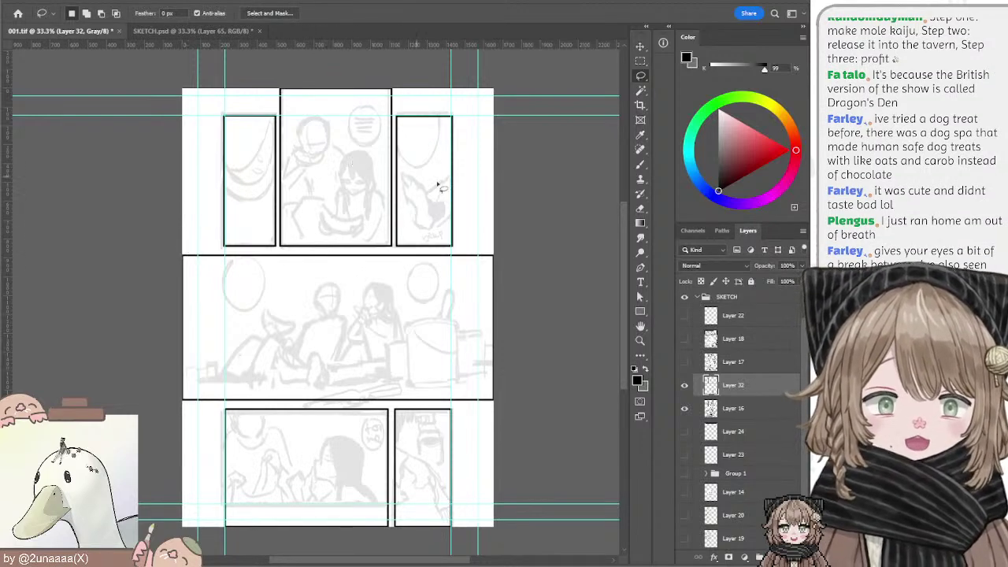
pyautogui.press('b')
pyautogui.moveTo(461, 188)
pyautogui.mouseDown()
pyautogui.moveTo(445, 296)
pyautogui.moveTo(463, 259)
pyautogui.moveTo(454, 280)
pyautogui.mouseUp()
pyautogui.hotkey('ctrl', 'z')
pyautogui.hotkey('ctrl', 'z')
pyautogui.moveTo(452, 264)
pyautogui.mouseDown()
pyautogui.moveTo(456, 281)
pyautogui.moveTo(468, 276)
pyautogui.mouseUp()
pyautogui.hotkey('ctrl', 'z')
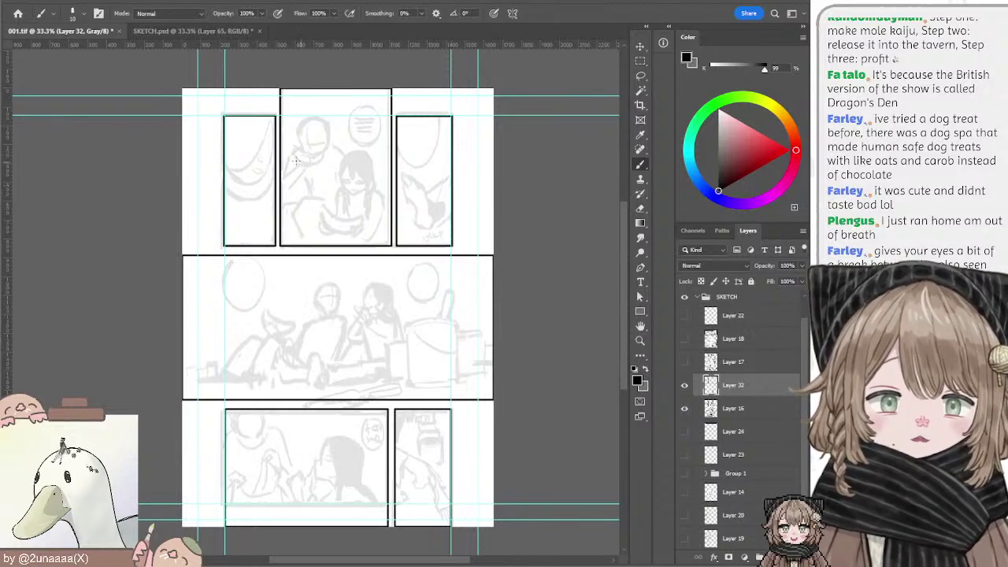
# Step: Loop a freehand stroke around each of the three panel rows, and undo the loops
pyautogui.moveTo(217, 91)
pyautogui.mouseDown()
pyautogui.moveTo(199, 216)
pyautogui.moveTo(252, 252)
pyautogui.moveTo(416, 249)
pyautogui.moveTo(425, 88)
pyautogui.mouseUp()
pyautogui.moveTo(208, 242)
pyautogui.mouseDown()
pyautogui.moveTo(496, 371)
pyautogui.moveTo(468, 252)
pyautogui.mouseUp()
pyautogui.moveTo(272, 386); pyautogui.dragTo(438, 417)
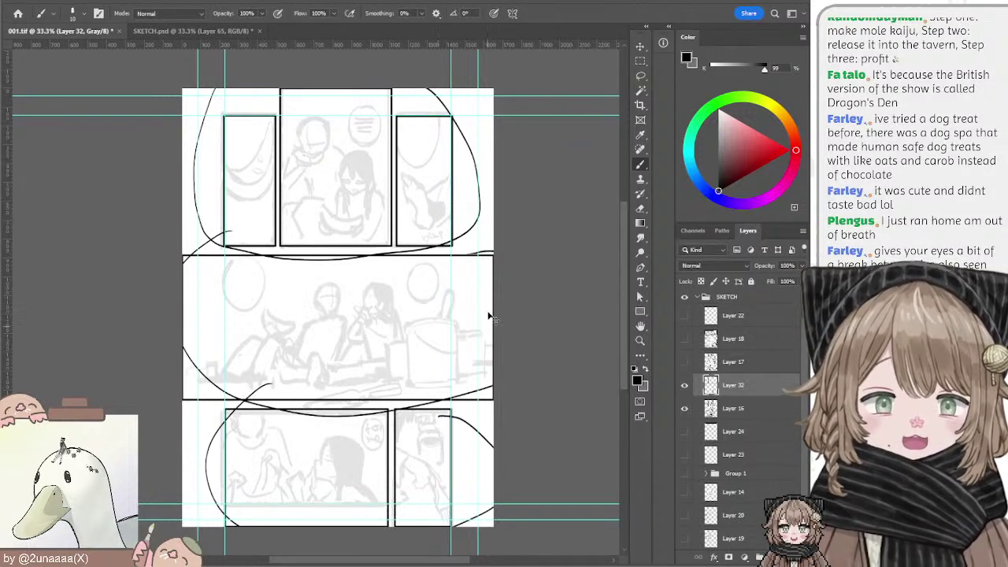
pyautogui.hotkey('ctrl', 'z')
pyautogui.hotkey('ctrl', 'z')
pyautogui.hotkey('ctrl', 'z')
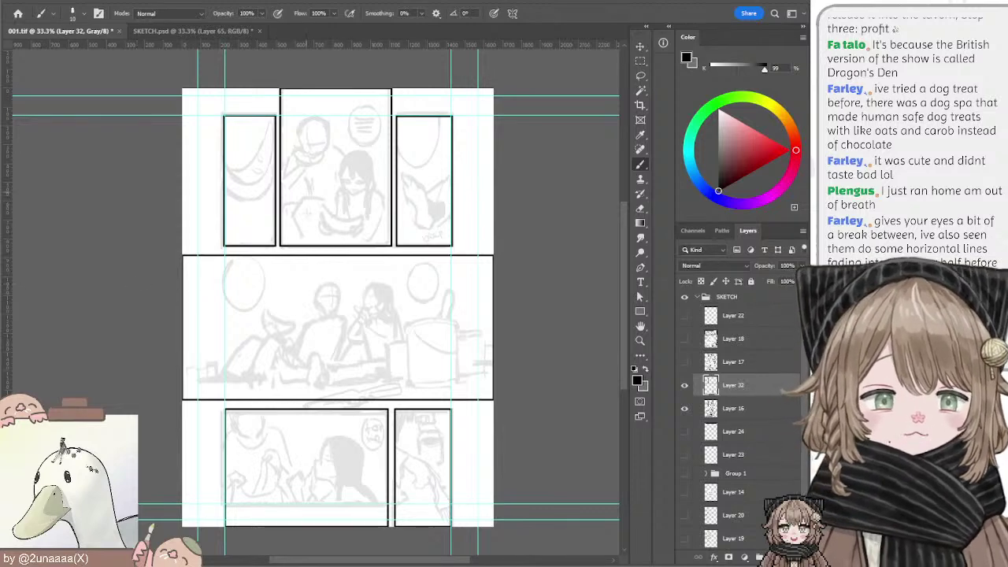
# Step: Try small brush marks in the middle panel, enlarging the brush to 20, and undo the marks
pyautogui.moveTo(313, 276); pyautogui.dragTo(288, 304)
pyautogui.moveTo(326, 295); pyautogui.dragTo(328, 307)
pyautogui.hotkey('ctrl', 'z')
pyautogui.hotkey('ctrl', 'z')
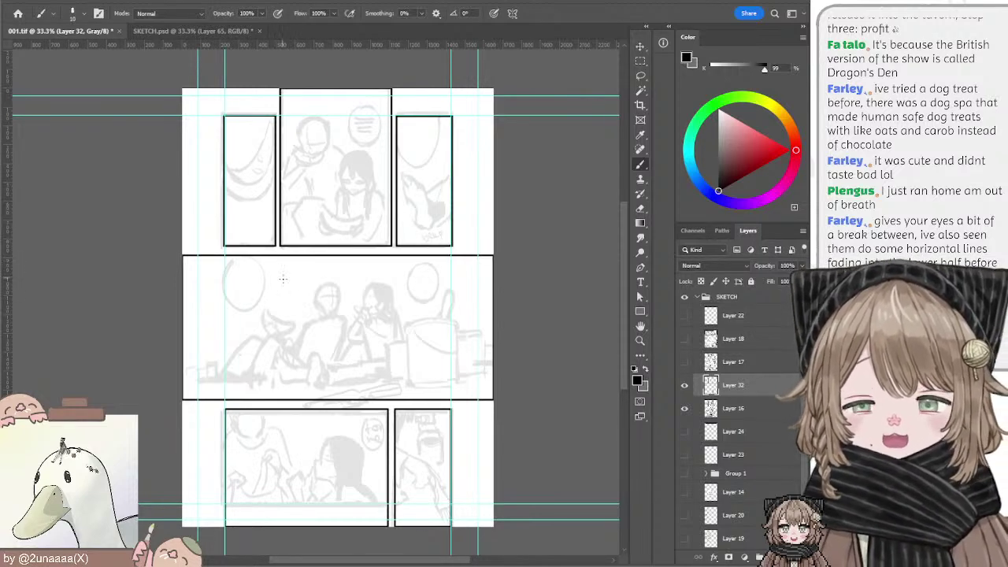
pyautogui.press(']')
pyautogui.press(']')
pyautogui.moveTo(286, 282); pyautogui.dragTo(284, 303)
pyautogui.moveTo(293, 303); pyautogui.dragTo(302, 313)
pyautogui.hotkey('ctrl', 'z')
pyautogui.hotkey('ctrl', 'z')
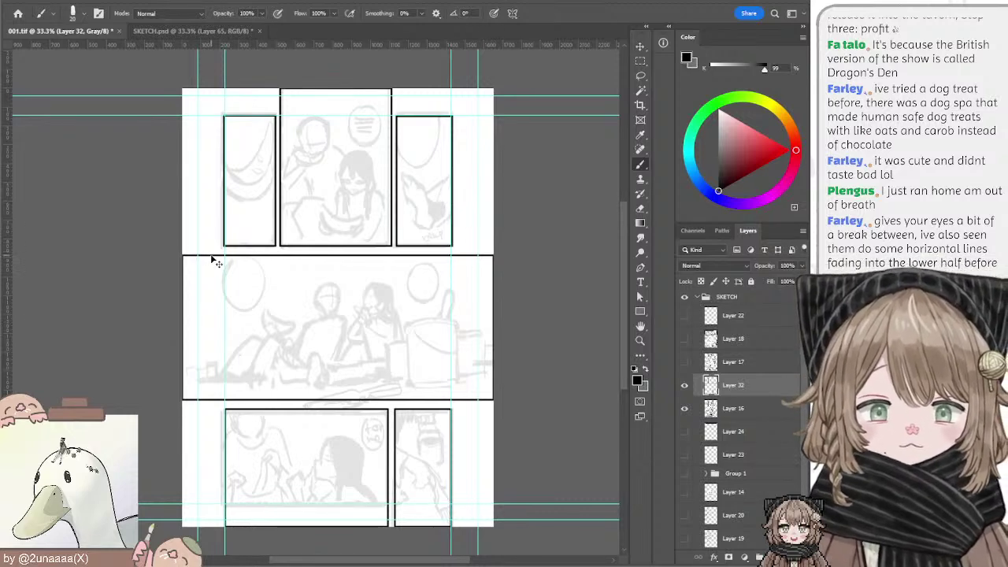
# Step: Marquee-select the full-width middle panel's frame on Layer 32, delete it and clear the selection
pyautogui.click(640, 60)
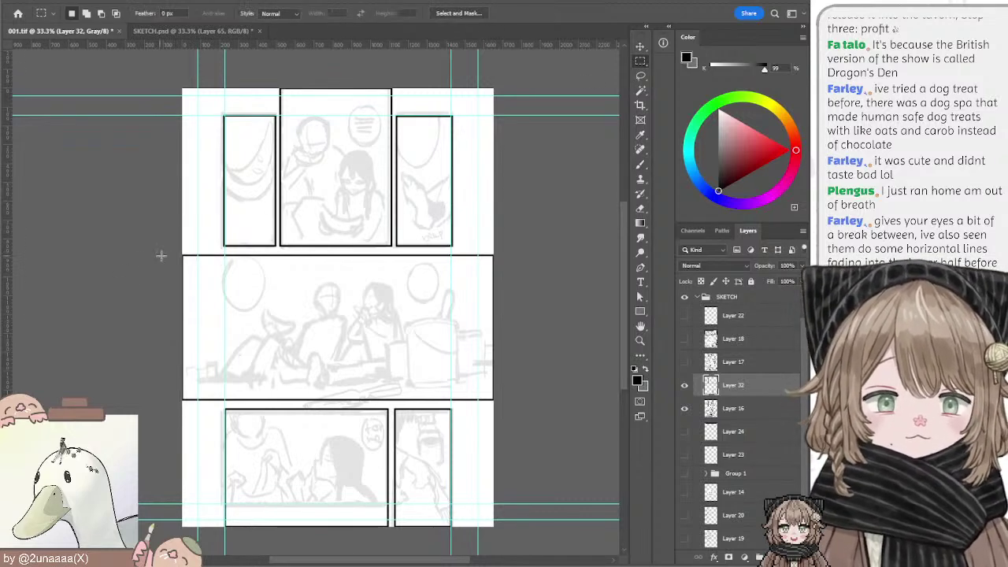
pyautogui.moveTo(176, 248); pyautogui.dragTo(351, 313)
pyautogui.moveTo(438, 331); pyautogui.dragTo(541, 396)
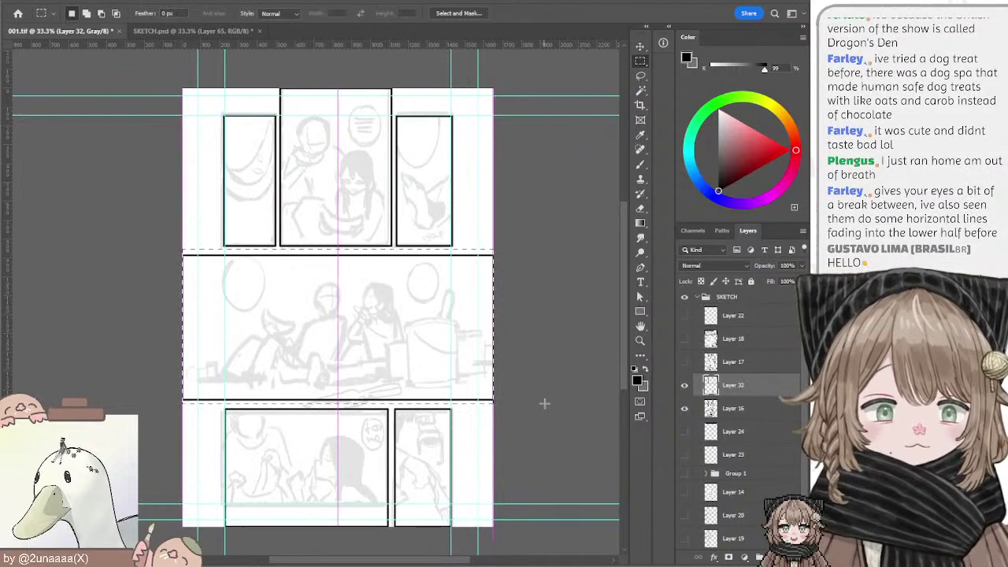
pyautogui.press('Delete')
pyautogui.hotkey('ctrl', 'd')
pyautogui.press('l')
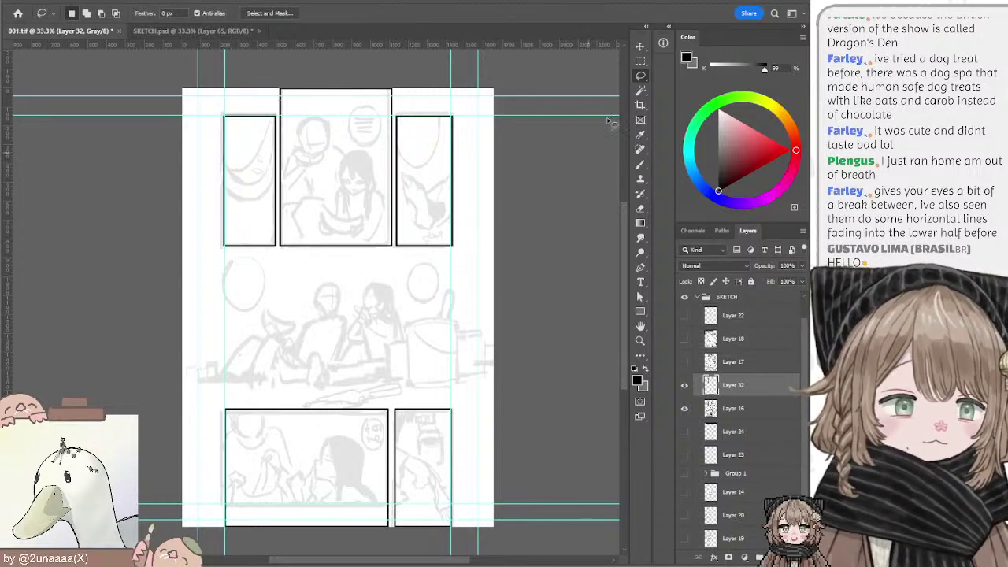
pyautogui.click(641, 61)
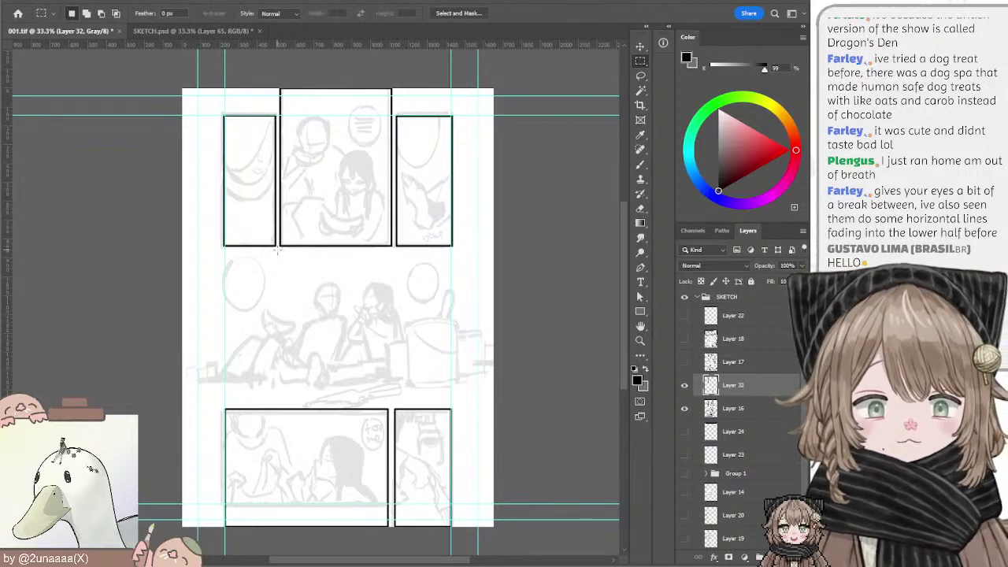
pyautogui.moveTo(279, 249); pyautogui.dragTo(394, 61)
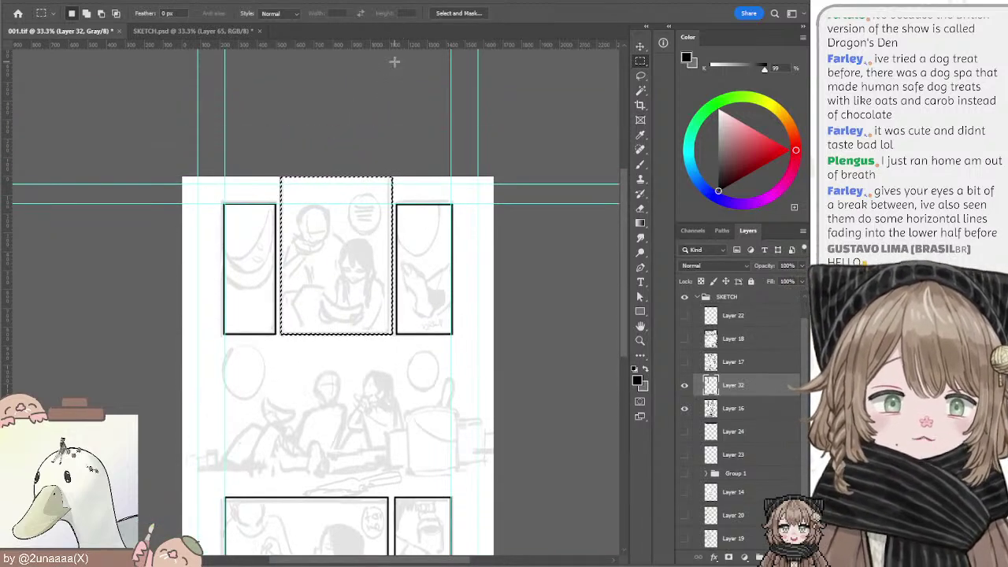
pyautogui.hotkey('ctrl', 'd')
pyautogui.moveTo(502, 180); pyautogui.dragTo(504, 138)
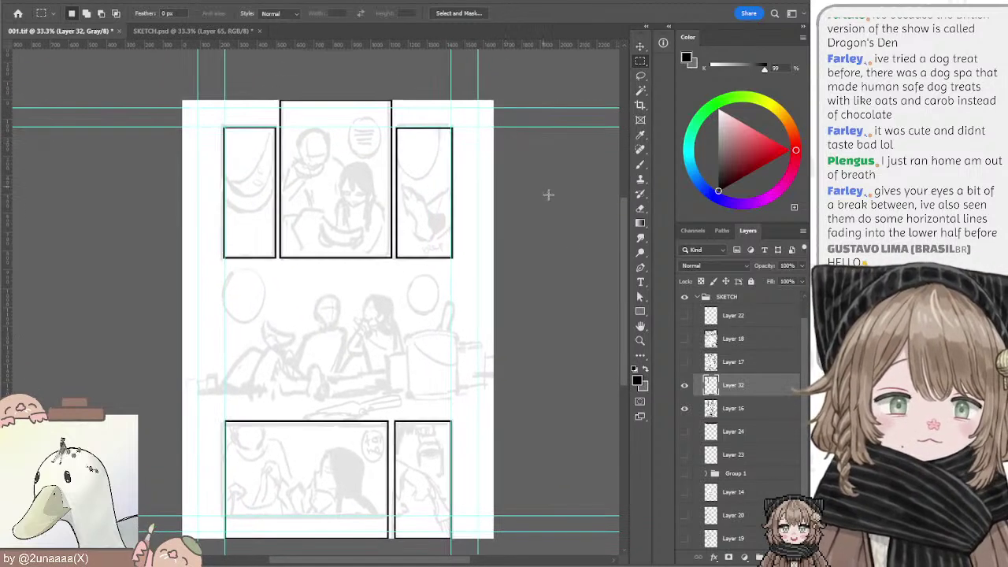
# Step: Add a new empty layer directly above the Layer 16 sketch
pyautogui.click(684, 389)
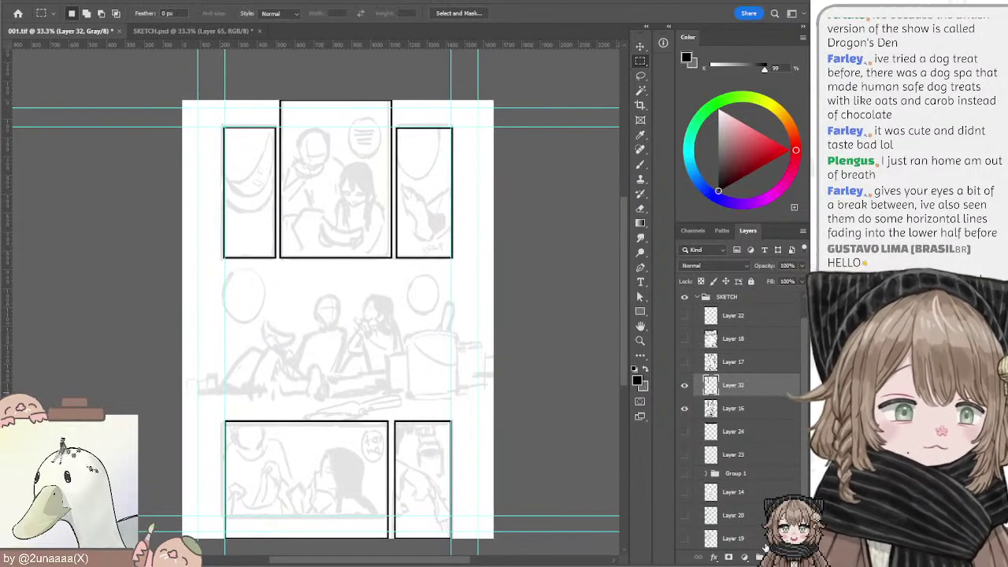
pyautogui.click(738, 410)
pyautogui.hotkey('ctrl', 'shift', 'alt', 'n')
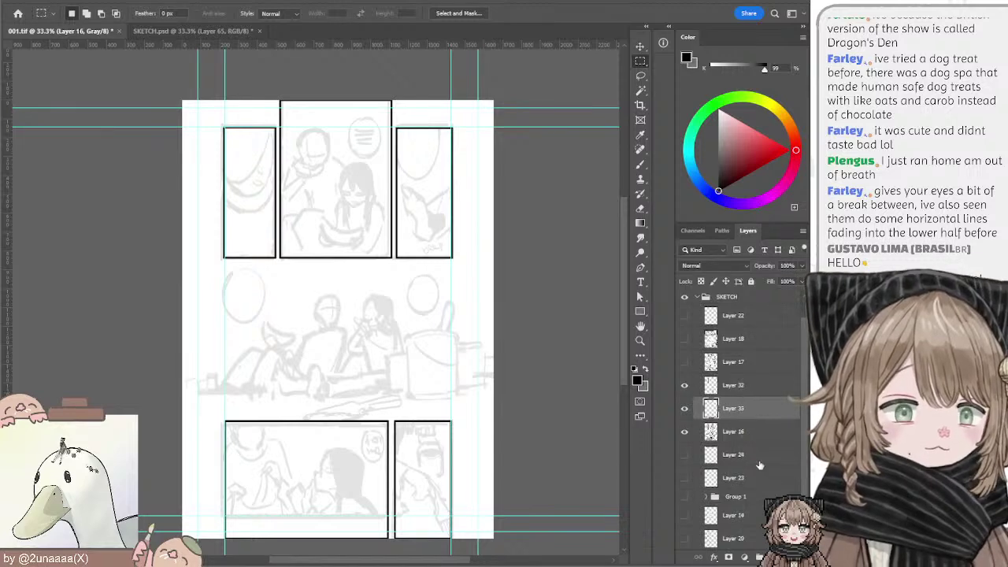
# Step: Lock the Layer 32 panel borders and group that layer with Layer 33 and Layer 16
pyautogui.click(733, 386)
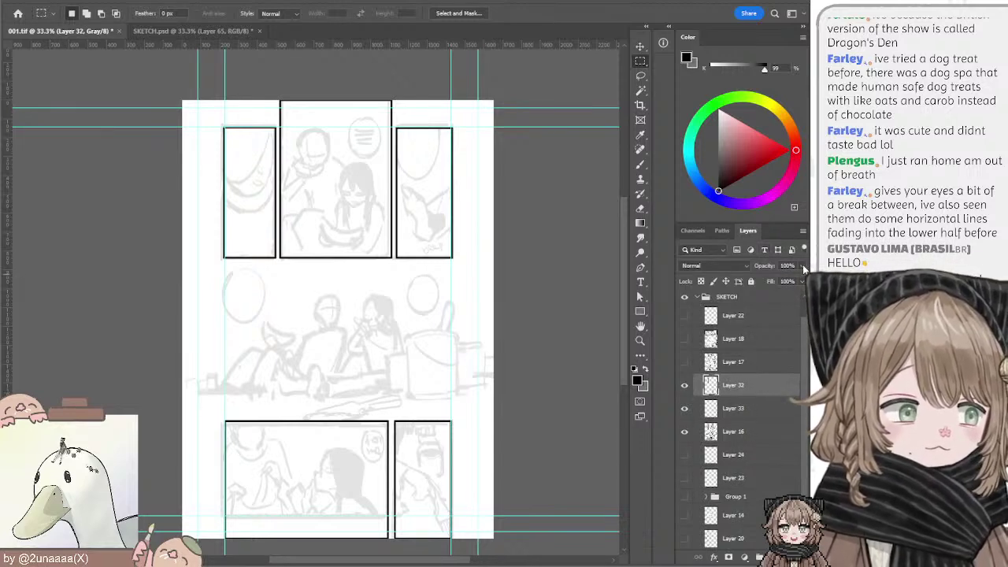
pyautogui.click(751, 281)
pyautogui.keyDown('shift'); pyautogui.click(721, 434); pyautogui.keyUp('shift')
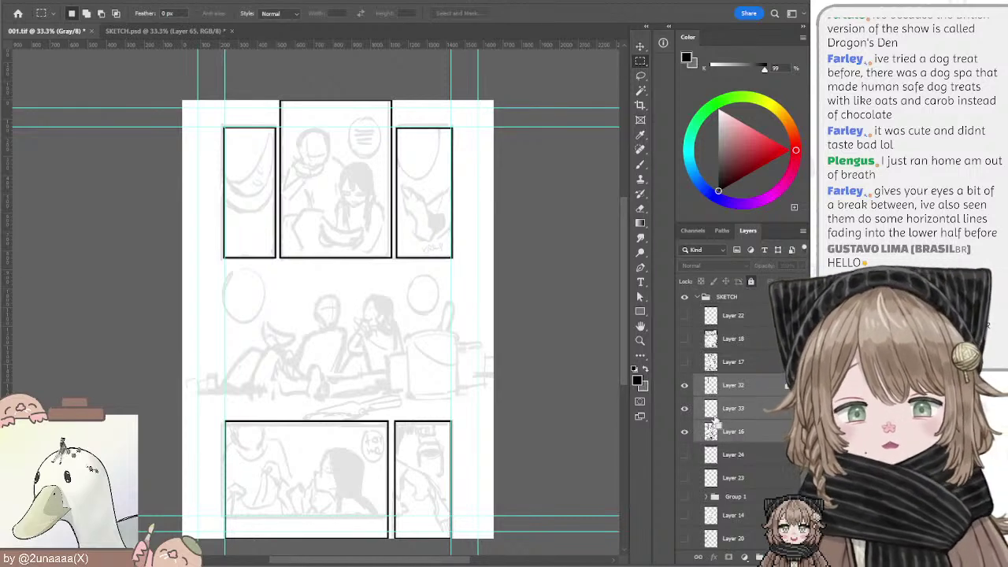
pyautogui.hotkey('ctrl', 'g')
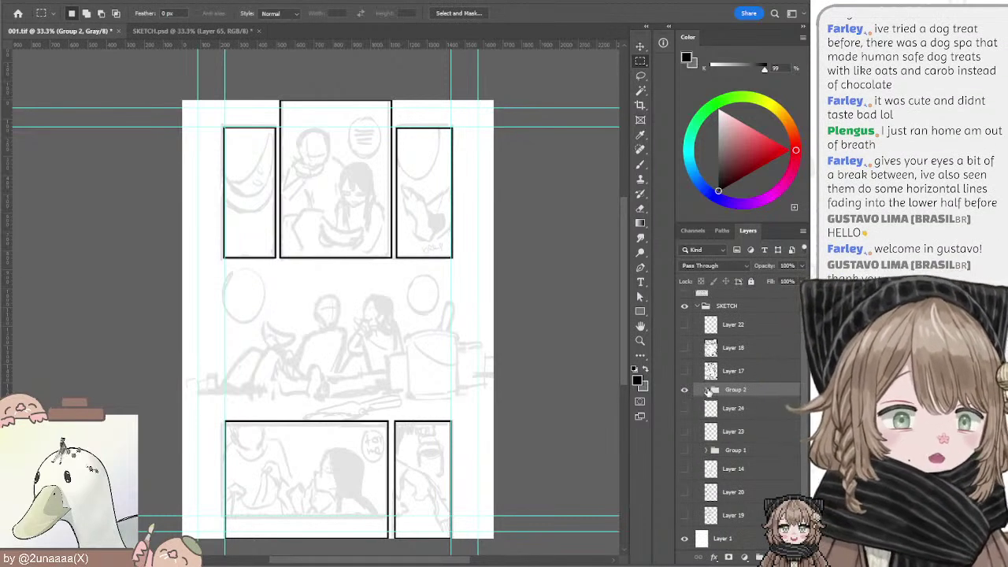
# Step: On Layer 33 inside Group 2, ink the curved sketch lines of the narrow top-left panel with a smaller brush, undoing poor strokes
pyautogui.click(707, 390)
pyautogui.click(720, 431)
pyautogui.press('b')
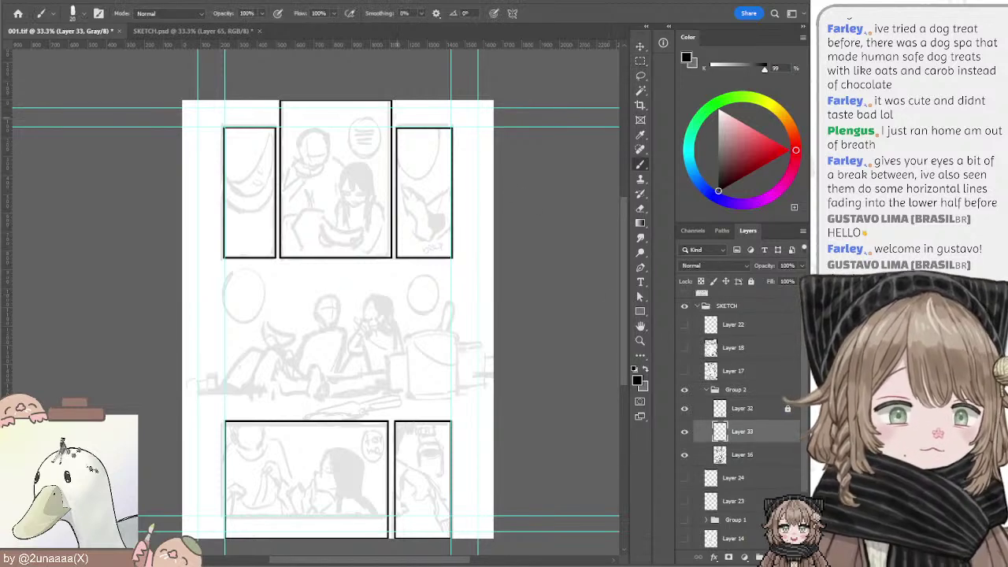
pyautogui.press('[')
pyautogui.press('[')
pyautogui.press('[')
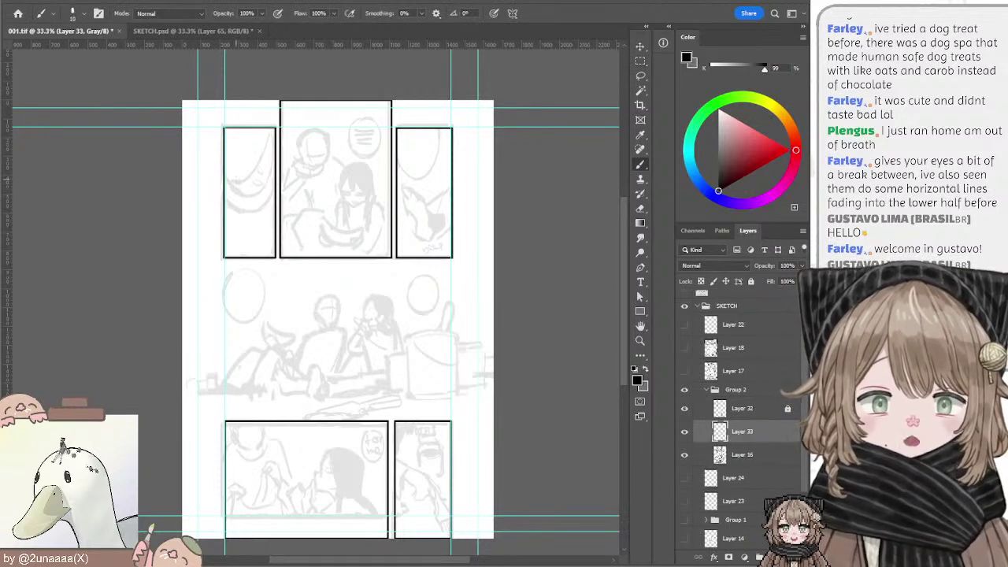
pyautogui.moveTo(229, 165)
pyautogui.mouseDown()
pyautogui.moveTo(257, 189)
pyautogui.moveTo(233, 188)
pyautogui.moveTo(264, 193)
pyautogui.moveTo(240, 192)
pyautogui.moveTo(262, 191)
pyautogui.moveTo(271, 167)
pyautogui.moveTo(236, 182)
pyautogui.moveTo(268, 162)
pyautogui.moveTo(252, 173)
pyautogui.moveTo(266, 134)
pyautogui.mouseUp()
pyautogui.hotkey('ctrl', 'z')
pyautogui.hotkey('ctrl', 'z')
pyautogui.hotkey('ctrl', 'z')
pyautogui.hotkey('ctrl', 'z')
pyautogui.hotkey('ctrl', 'z')
pyautogui.hotkey('ctrl', 'z')
pyautogui.hotkey('ctrl', 'z')
pyautogui.hotkey('ctrl', 'z')
pyautogui.hotkey('ctrl', 'z')
pyautogui.hotkey('ctrl', 'z')
pyautogui.hotkey('ctrl', 'z')
pyautogui.hotkey('ctrl', 'z')
pyautogui.hotkey('ctrl', 'z')
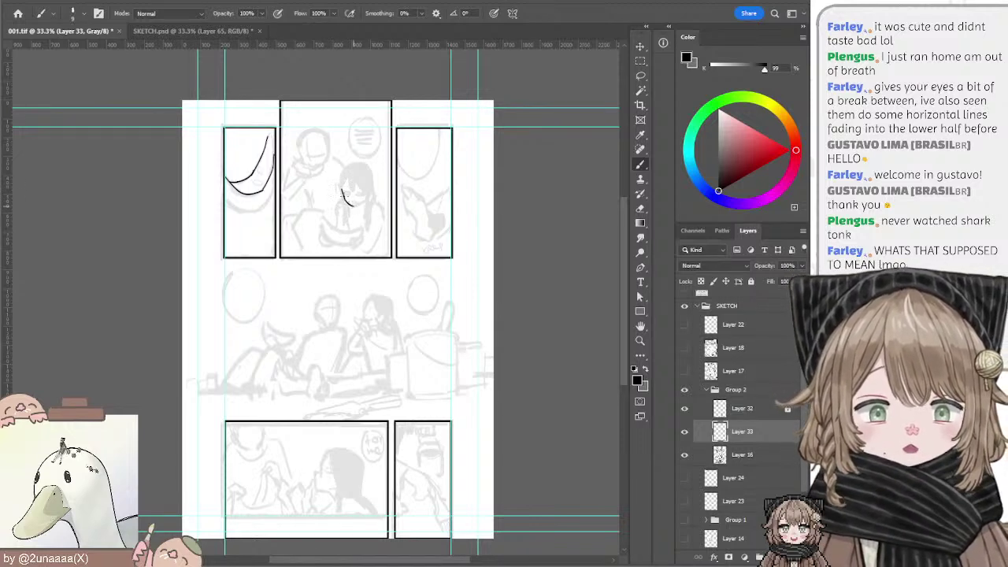
# Step: Ink the face outline and first fringe strands of the long-haired figure in the top centre panel, redoing the jaw stroke
pyautogui.moveTo(344, 198)
pyautogui.mouseDown()
pyautogui.moveTo(355, 206)
pyautogui.moveTo(365, 199)
pyautogui.mouseUp()
pyautogui.hotkey('ctrl', 'z')
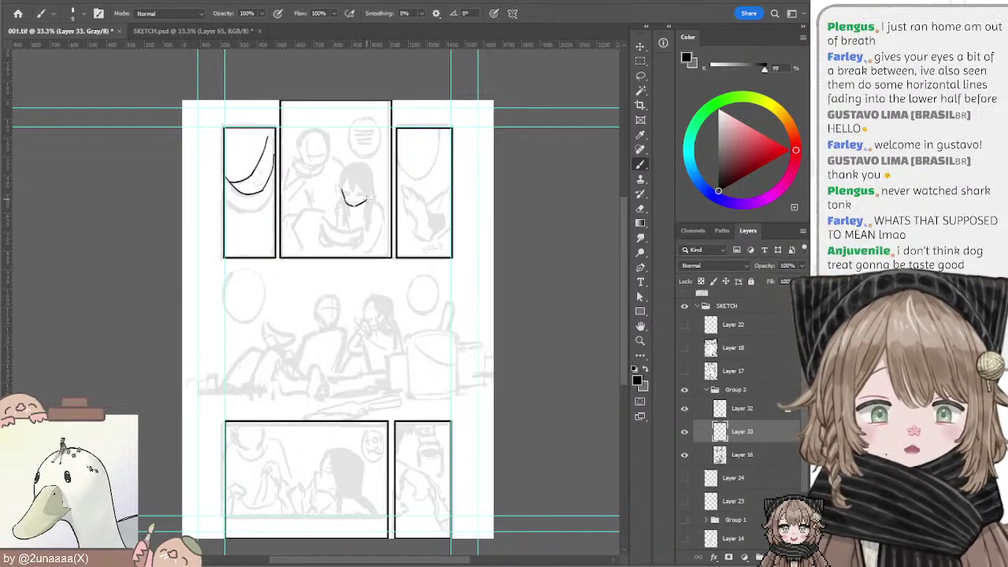
pyautogui.hotkey('ctrl', 'z')
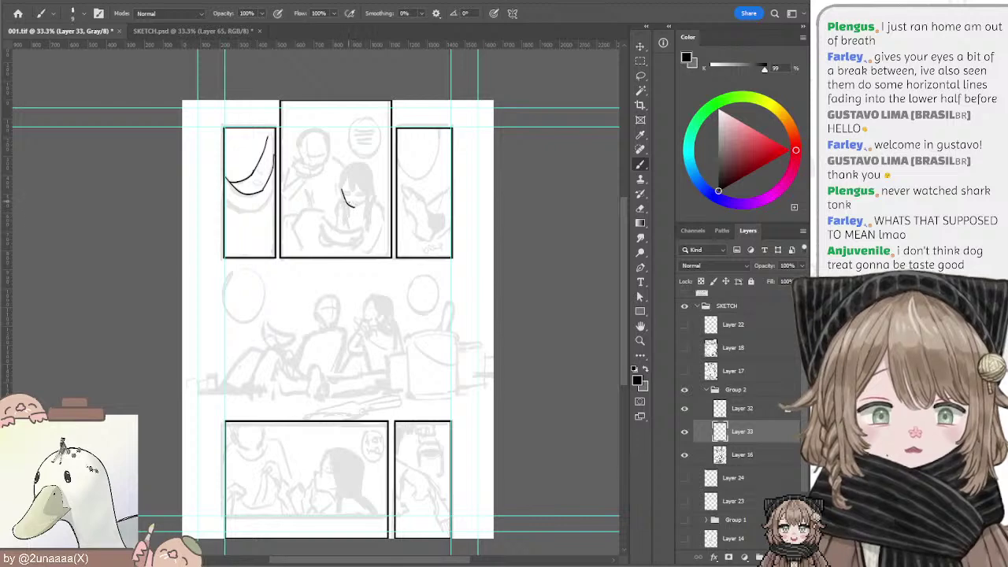
pyautogui.moveTo(355, 207)
pyautogui.mouseDown()
pyautogui.moveTo(364, 202)
pyautogui.moveTo(342, 191)
pyautogui.moveTo(356, 199)
pyautogui.mouseUp()
pyautogui.hotkey('ctrl', 'z')
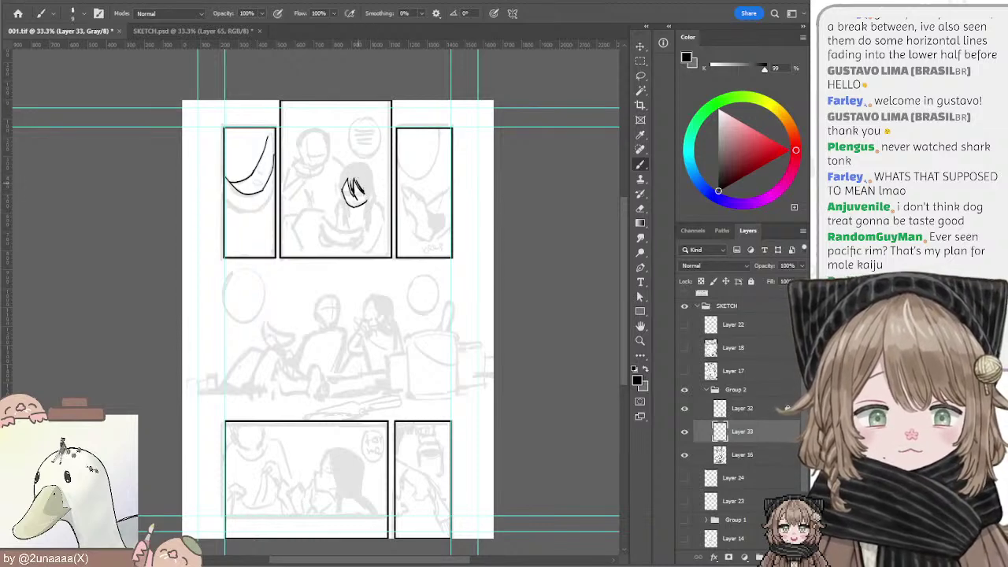
# Step: Enlarge the brush to 20 and paint the long-haired figure's hair solid black around the face
pyautogui.press(']')
pyautogui.press(']')
pyautogui.press(']')
pyautogui.press(']')
pyautogui.moveTo(361, 165)
pyautogui.mouseDown()
pyautogui.moveTo(347, 174)
pyautogui.moveTo(369, 171)
pyautogui.moveTo(371, 182)
pyautogui.moveTo(361, 186)
pyautogui.moveTo(358, 173)
pyautogui.moveTo(350, 189)
pyautogui.moveTo(346, 173)
pyautogui.moveTo(343, 192)
pyautogui.mouseUp()
pyautogui.hotkey('ctrl', 'z')
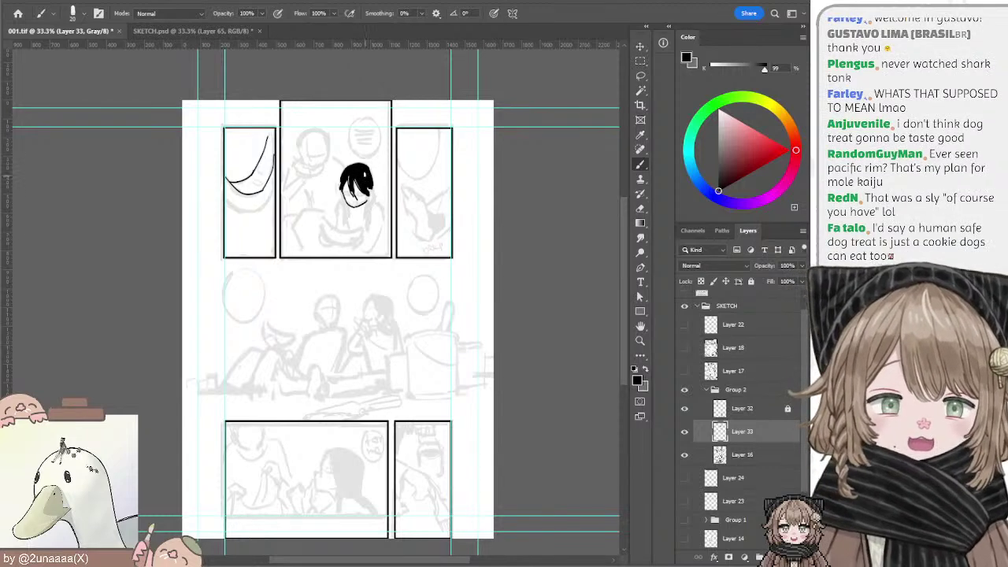
pyautogui.keyDown('alt'); pyautogui.click(365, 174); pyautogui.keyUp('alt')
pyautogui.moveTo(367, 167); pyautogui.dragTo(373, 187)
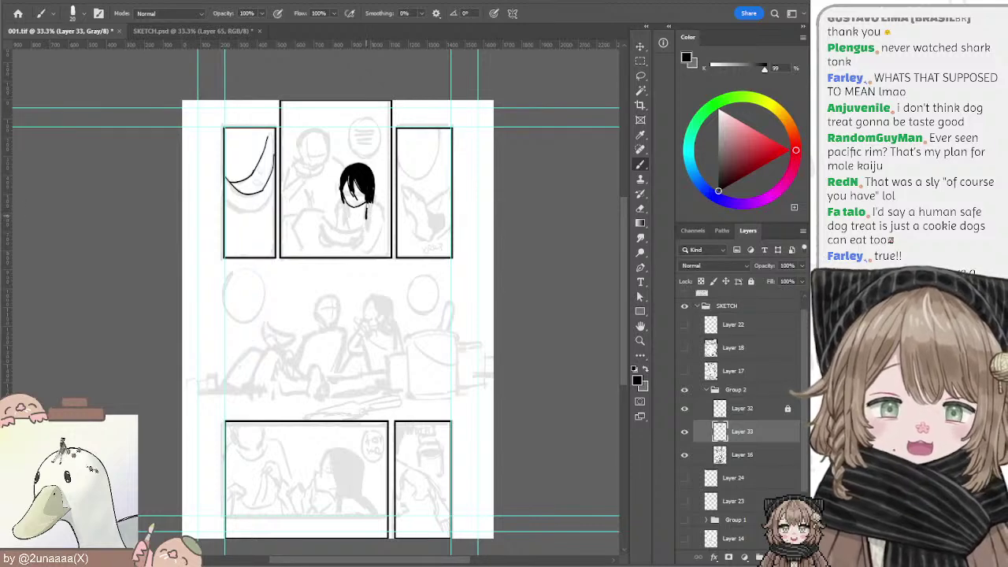
# Step: Ink the long black locks hanging down on both sides of the figure's face, undoing poor strokes
pyautogui.moveTo(367, 217); pyautogui.dragTo(371, 200)
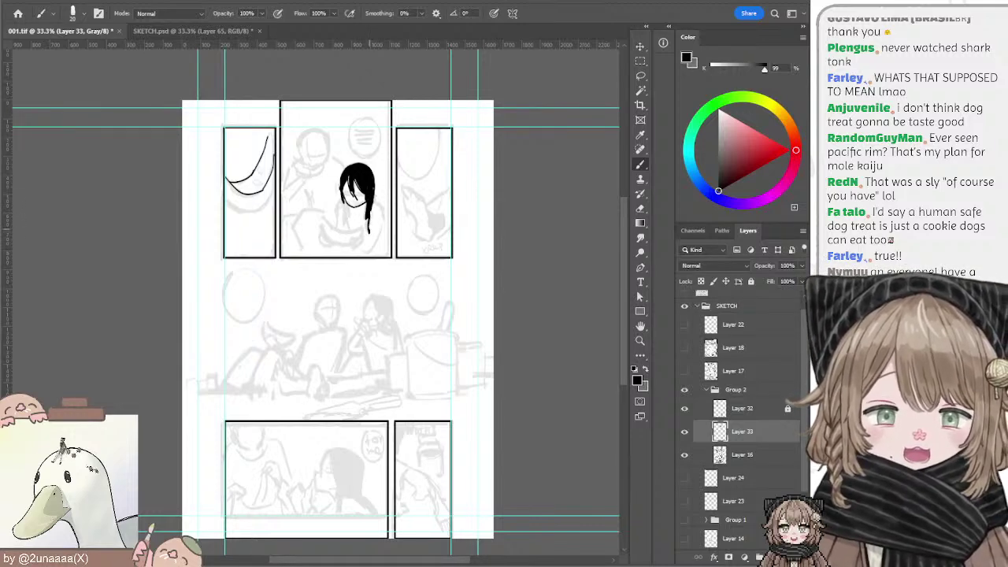
pyautogui.moveTo(346, 205); pyautogui.dragTo(344, 230)
pyautogui.hotkey('ctrl', 'z')
pyautogui.hotkey('ctrl', 'z')
pyautogui.hotkey('ctrl', 'z')
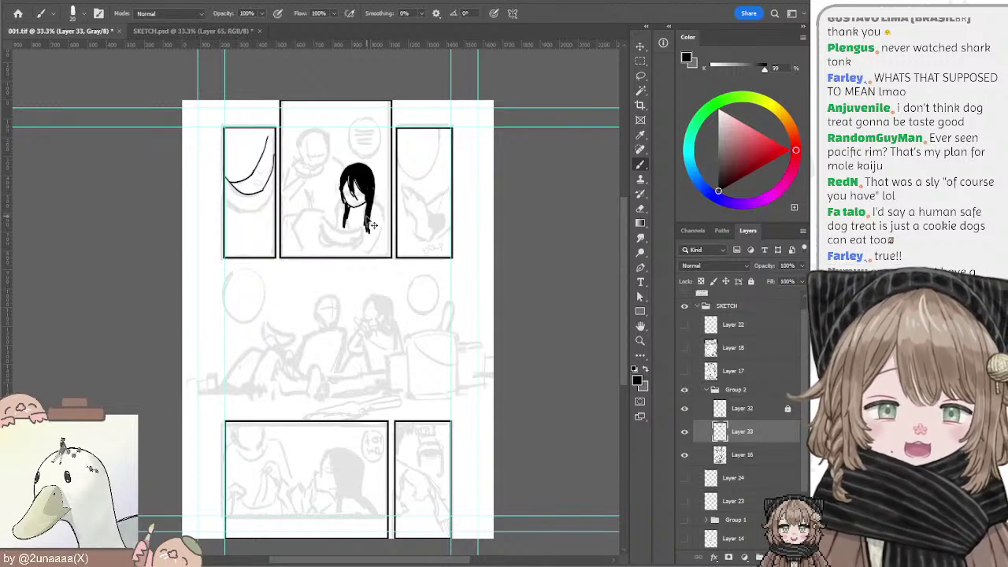
# Step: Reduce the brush to 10 and ink the long-haired figure's shoulders and outer arm lines over the sketch
pyautogui.press('[')
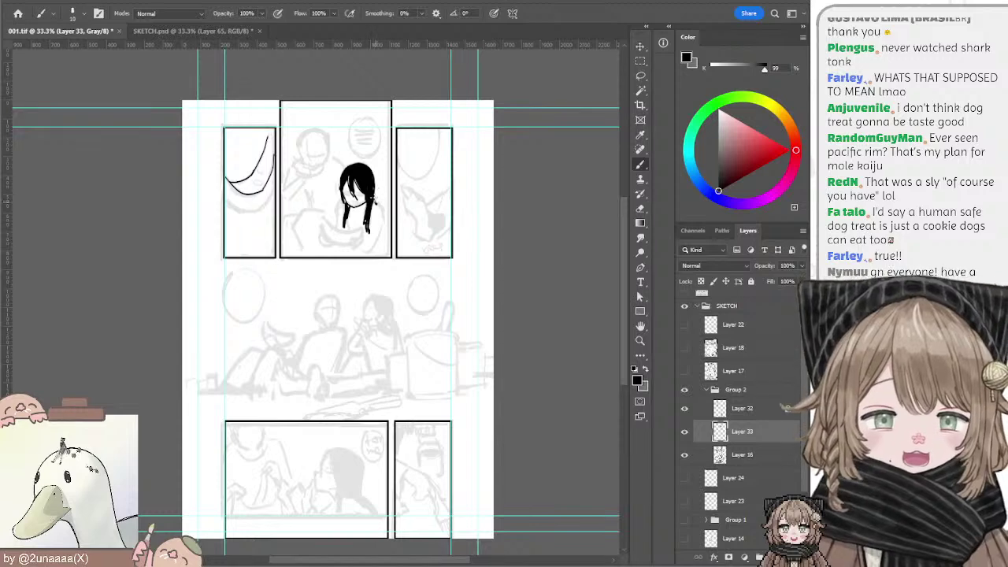
pyautogui.moveTo(373, 200)
pyautogui.mouseDown()
pyautogui.moveTo(337, 205)
pyautogui.moveTo(338, 223)
pyautogui.moveTo(370, 247)
pyautogui.mouseUp()
pyautogui.hotkey('ctrl', 'z')
pyautogui.hotkey('ctrl', 'z')
pyautogui.hotkey('ctrl', 'z')
pyautogui.hotkey('ctrl', 'z')
pyautogui.hotkey('ctrl', 'z')
pyautogui.hotkey('ctrl', 'z')
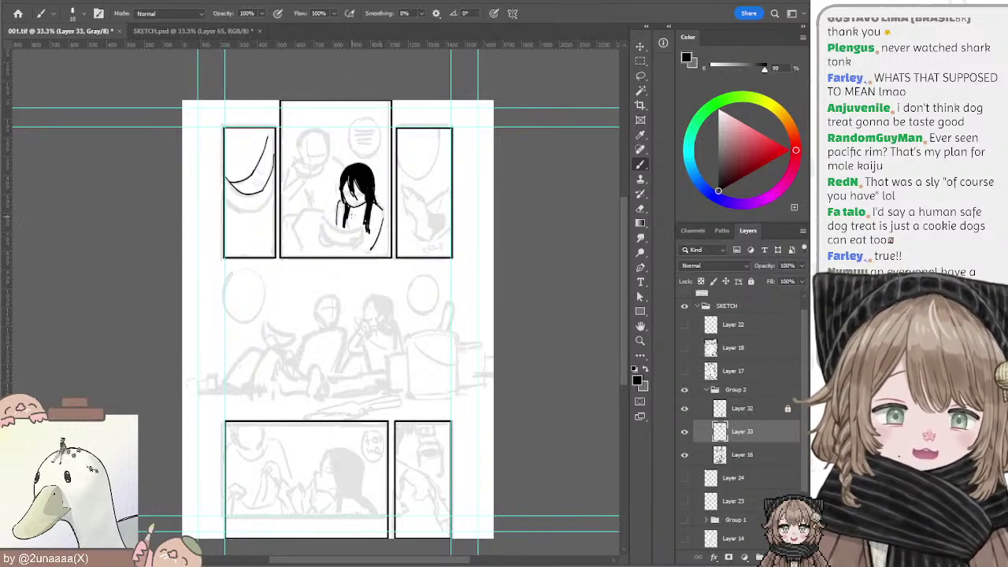
# Step: Ink the long-haired figure's neckline, her hands and the start of the object she holds
pyautogui.moveTo(350, 212); pyautogui.dragTo(365, 216)
pyautogui.hotkey('ctrl', 'z')
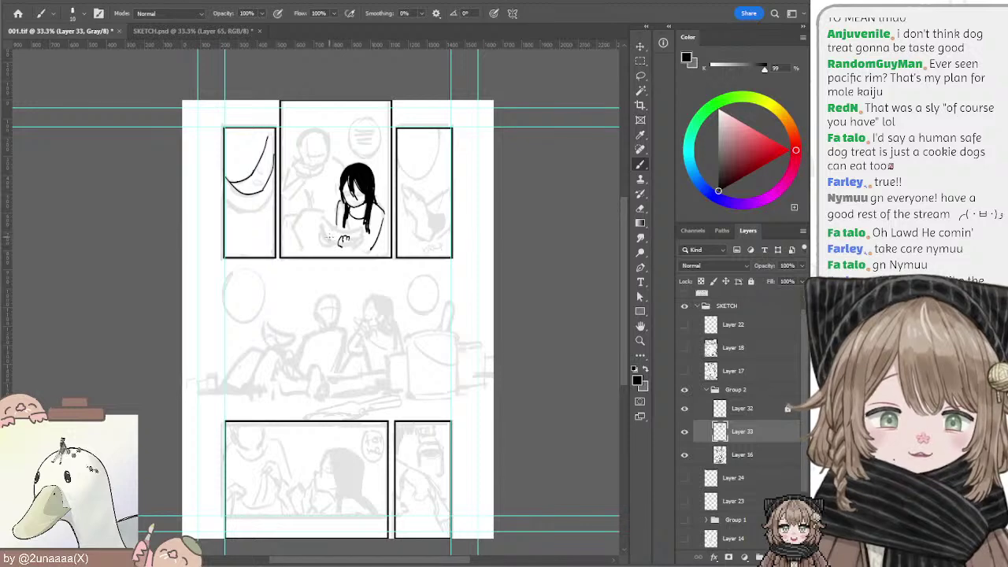
pyautogui.moveTo(326, 230); pyautogui.dragTo(326, 239)
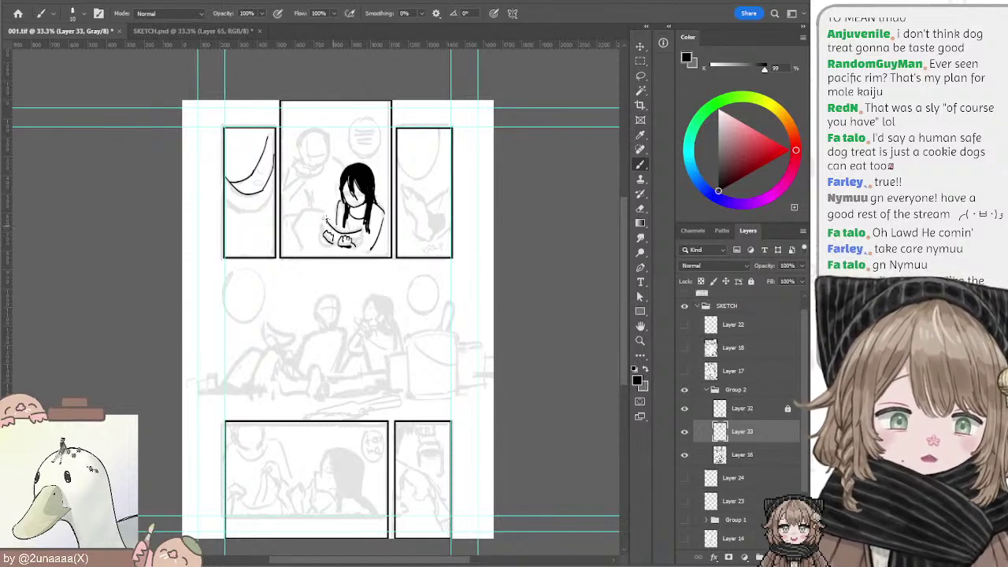
pyautogui.moveTo(328, 219); pyautogui.dragTo(322, 236)
pyautogui.hotkey('ctrl', 'z')
pyautogui.hotkey('ctrl', 'z')
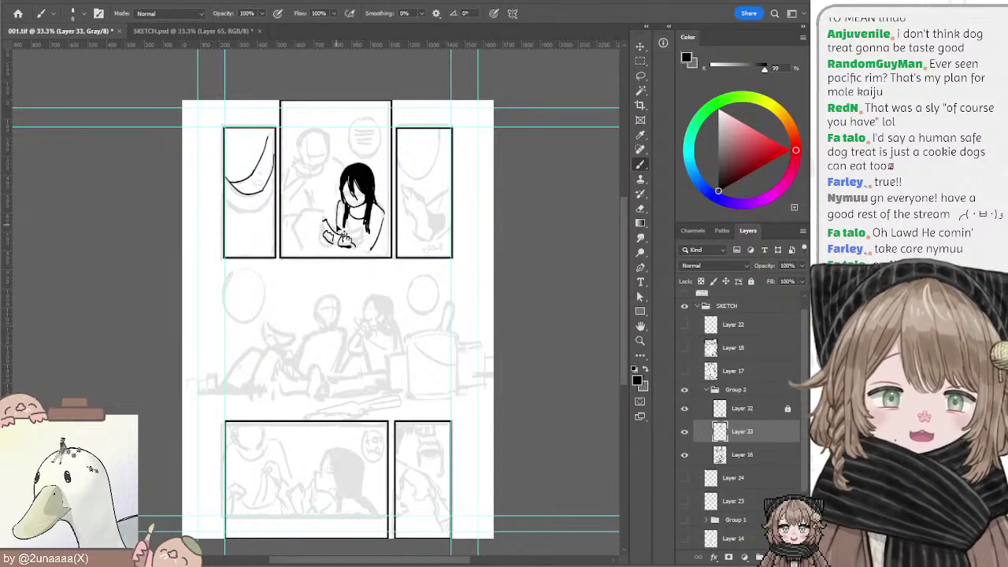
# Step: Clean up and finish the outline of the held object, alternating between the Eraser and the Brush
pyautogui.press('e')
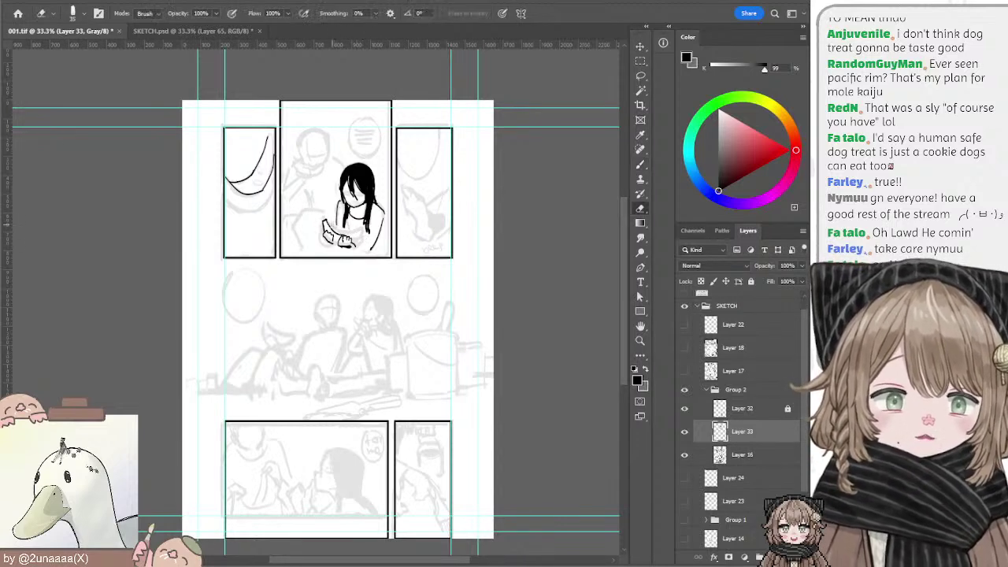
pyautogui.press('b')
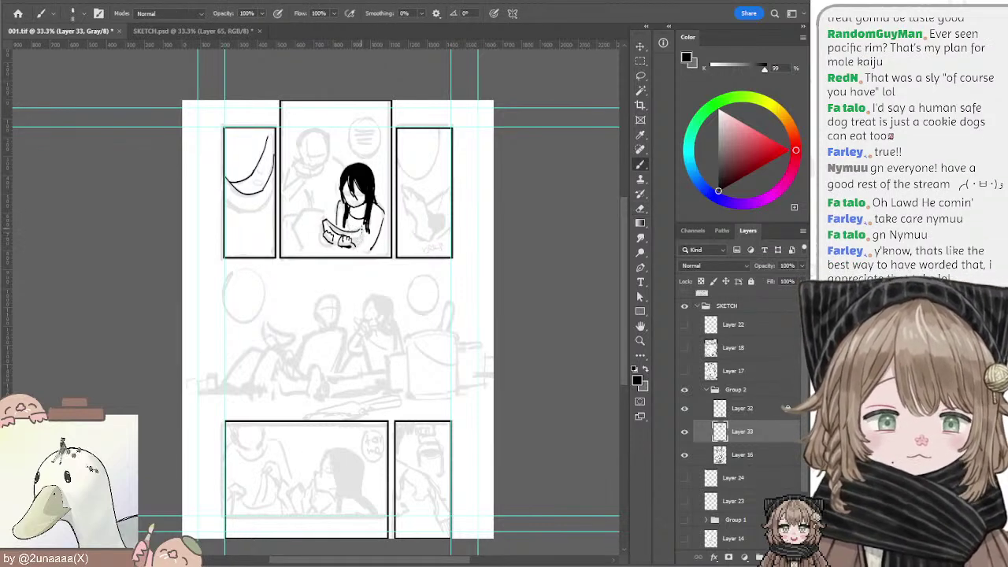
pyautogui.press('e')
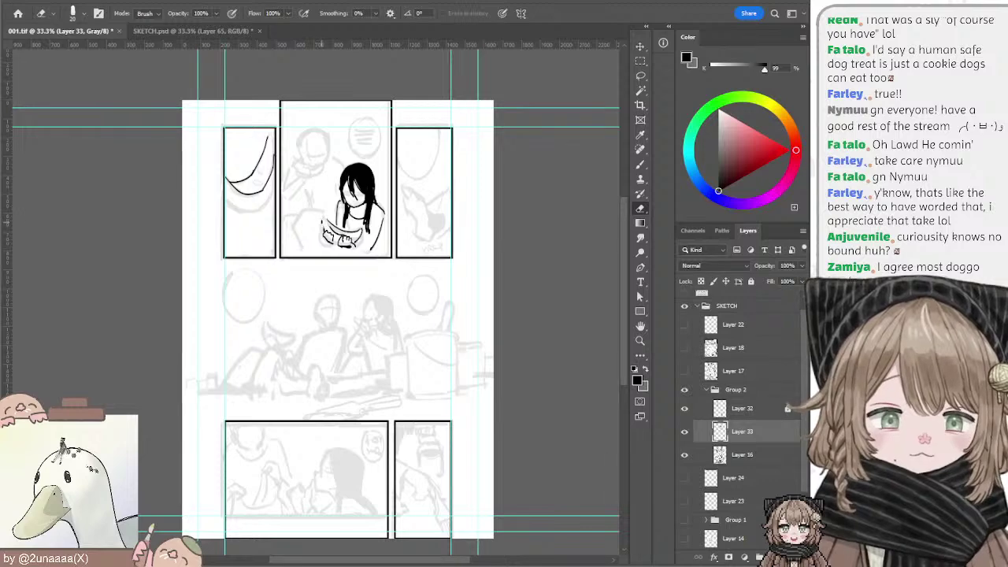
pyautogui.press('b')
pyautogui.hotkey('ctrl', 'z')
pyautogui.moveTo(323, 218)
pyautogui.mouseDown()
pyautogui.moveTo(337, 238)
pyautogui.moveTo(323, 219)
pyautogui.mouseUp()
pyautogui.hotkey('ctrl', 'z')
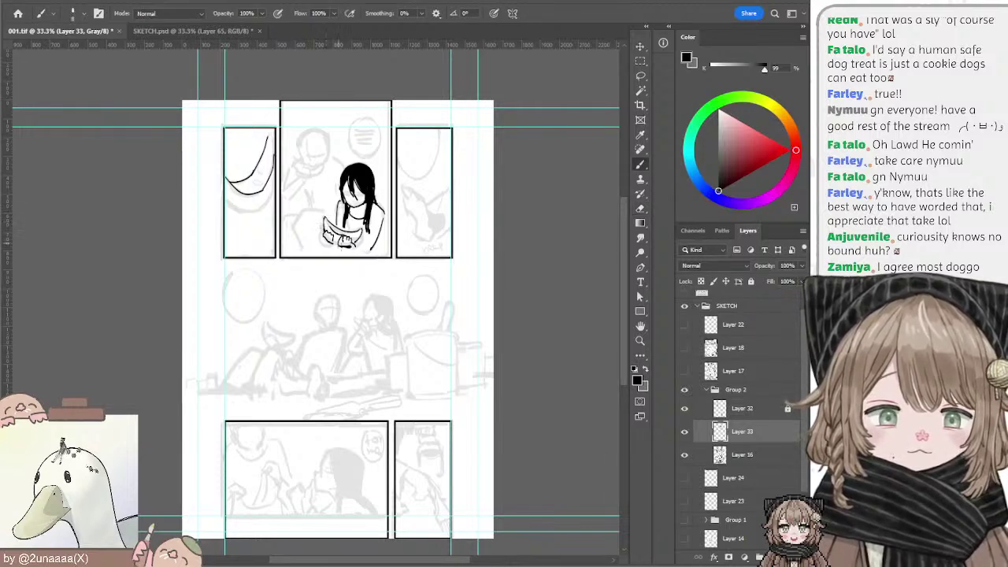
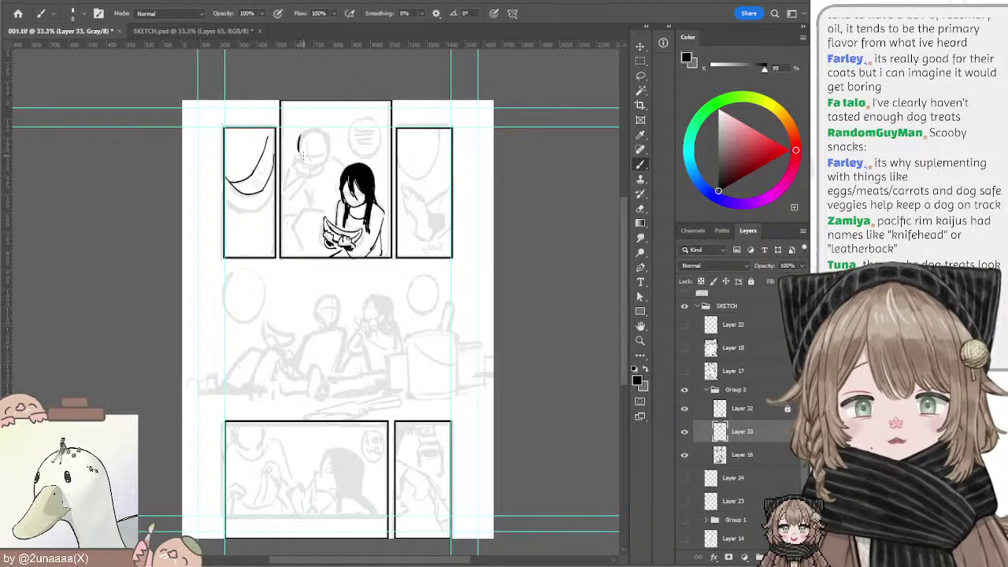
# Step: Start inking the head outline of the second figure in the top centre panel
pyautogui.moveTo(299, 139)
pyautogui.mouseDown()
pyautogui.moveTo(304, 162)
pyautogui.moveTo(316, 165)
pyautogui.mouseUp()
pyautogui.hotkey('ctrl', 'z')
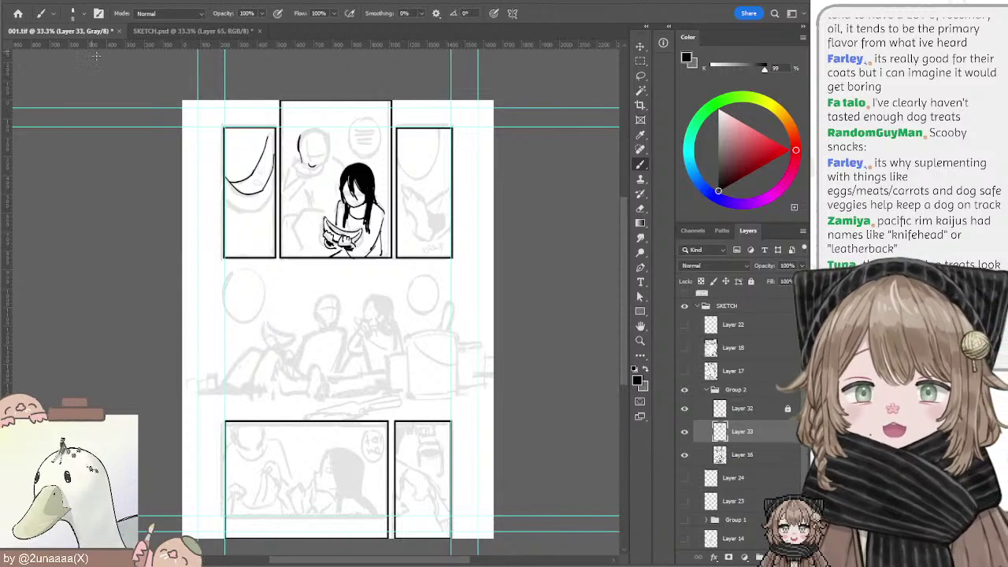
# Step: Switch to SKETCH.psd and hide the reference image layers from Layer 65 down to Layer 61 to uncover the page thumbnails
pyautogui.click(197, 31)
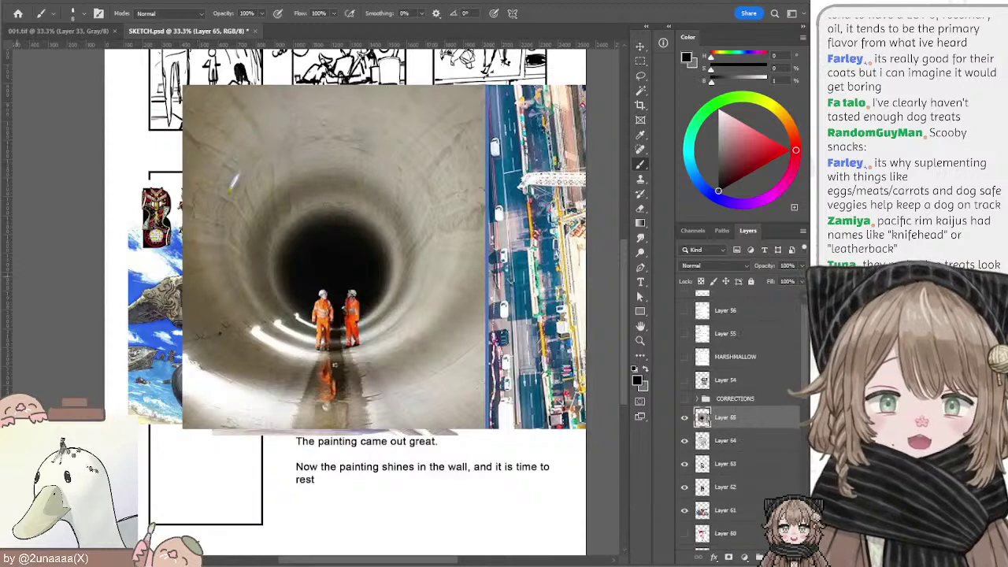
pyautogui.hotkey('ctrl', '-')
pyautogui.moveTo(338, 158); pyautogui.dragTo(359, 201)
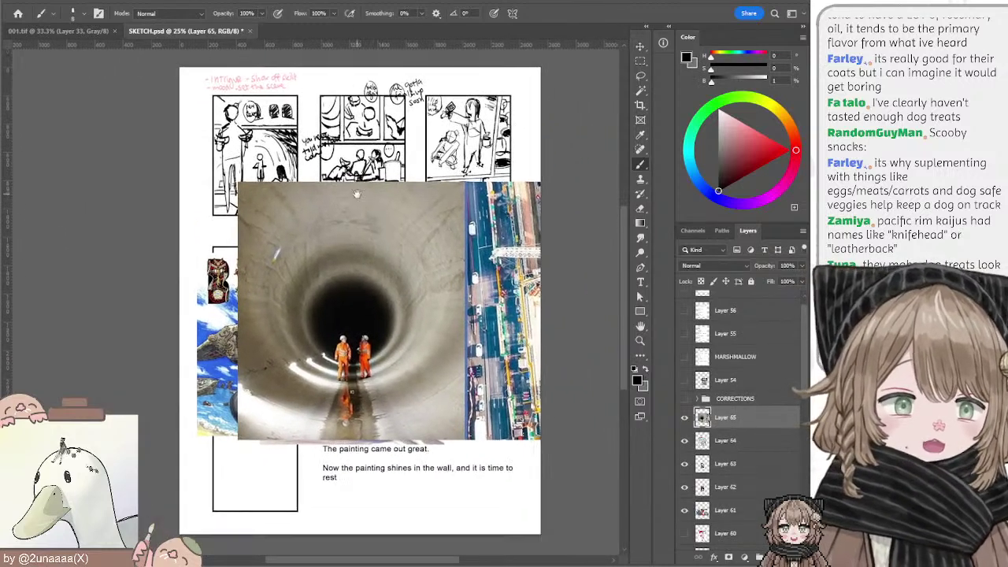
pyautogui.moveTo(684, 419); pyautogui.dragTo(685, 510)
pyautogui.moveTo(805, 313); pyautogui.dragTo(805, 301)
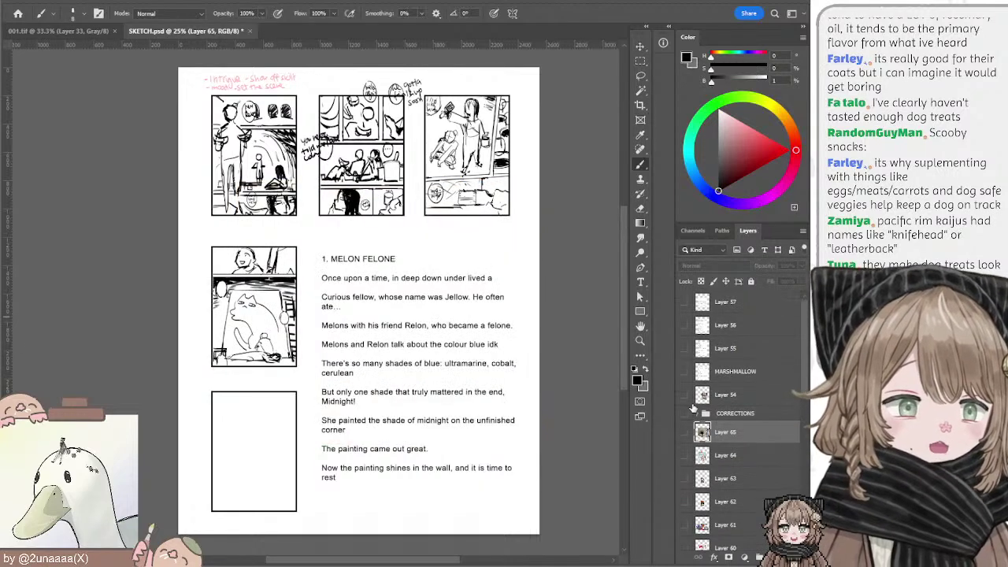
# Step: Check the contents of Layer 54 and the MARSHMALLOW layer by briefly toggling their visibility
pyautogui.click(685, 395)
pyautogui.click(685, 396)
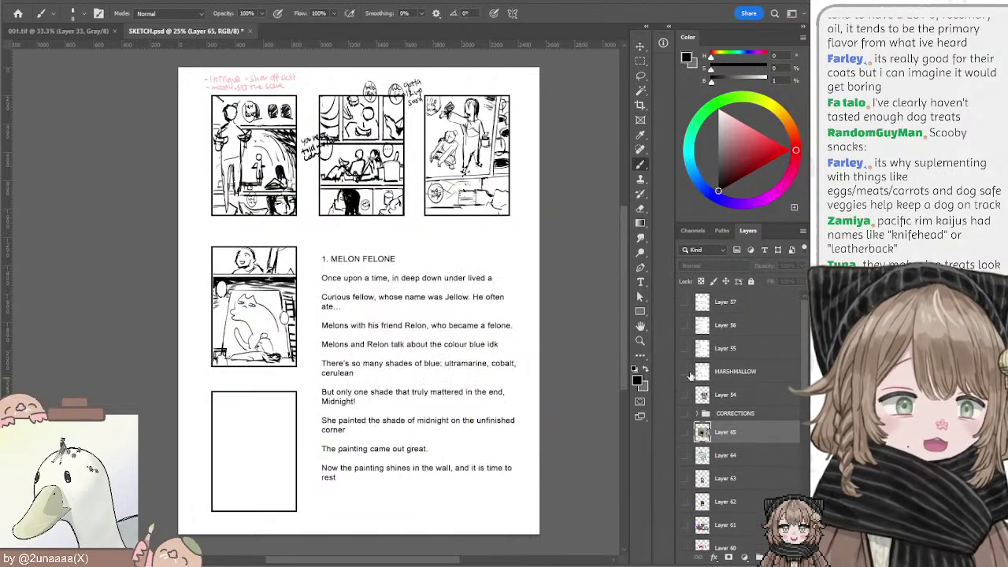
pyautogui.click(686, 372)
pyautogui.click(686, 372)
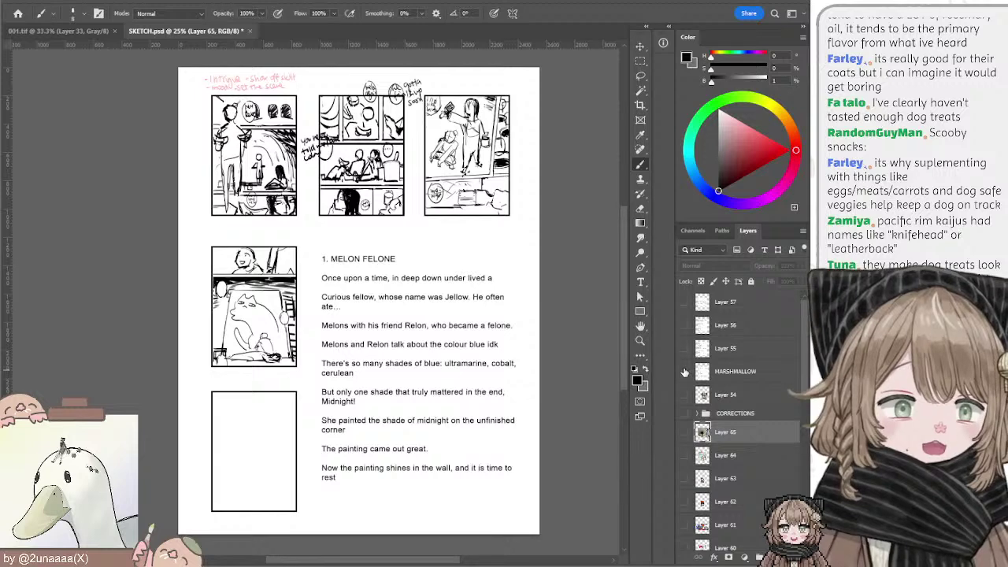
# Step: Check the contents of the MARSHMALLOW layer, Layer 59, Layer 7, Layer 8 and Layer 6 by briefly toggling their visibility
pyautogui.click(685, 372)
pyautogui.click(685, 372)
pyautogui.moveTo(806, 323); pyautogui.dragTo(806, 352)
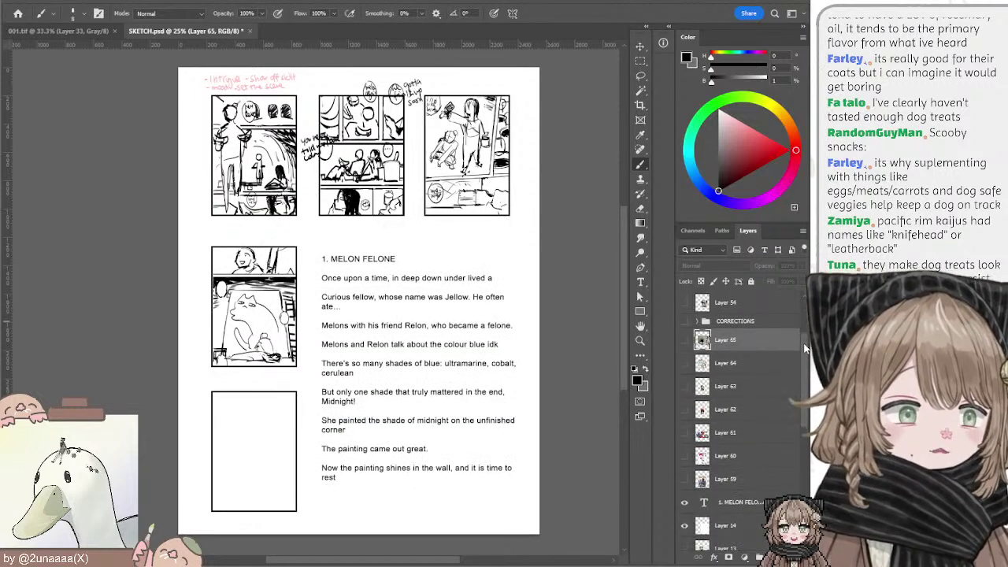
pyautogui.click(685, 482)
pyautogui.click(685, 482)
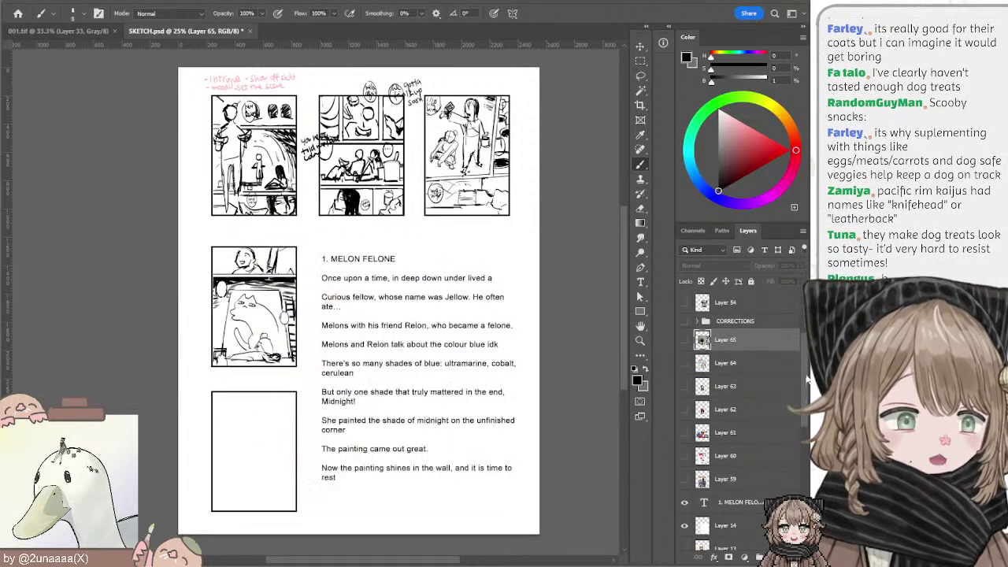
pyautogui.scroll(-5, 740, 409)
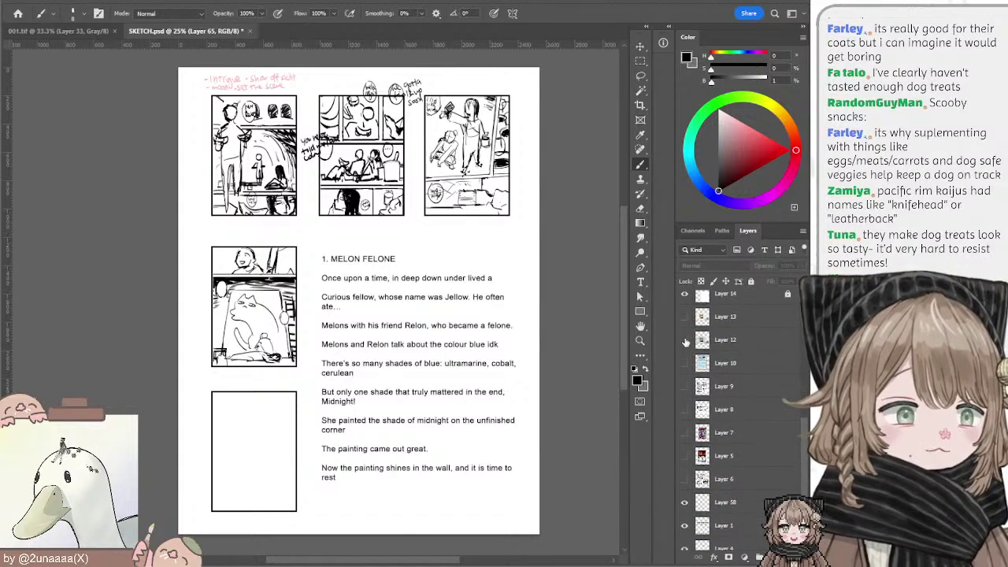
pyautogui.click(687, 427)
pyautogui.click(686, 426)
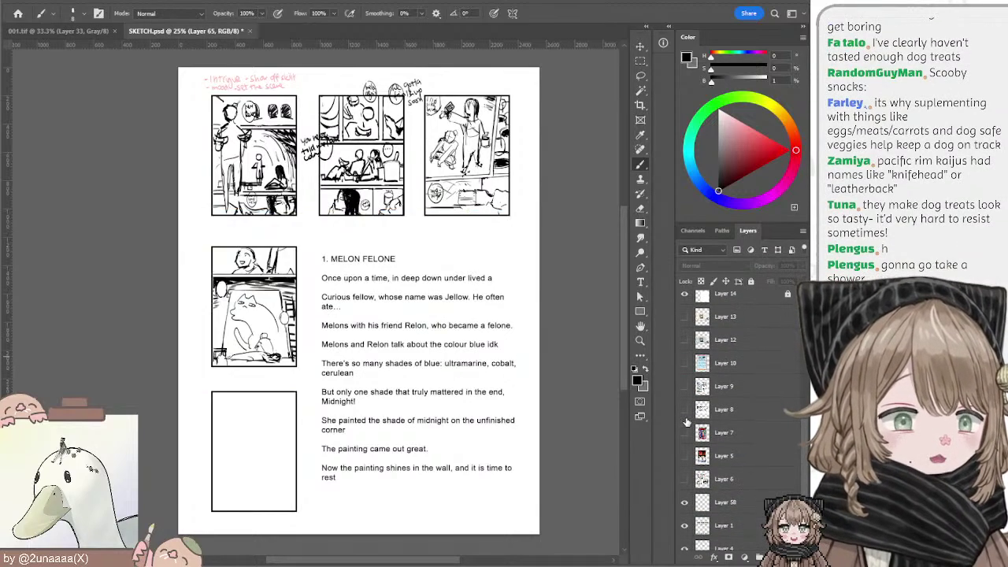
pyautogui.click(684, 411)
pyautogui.click(685, 410)
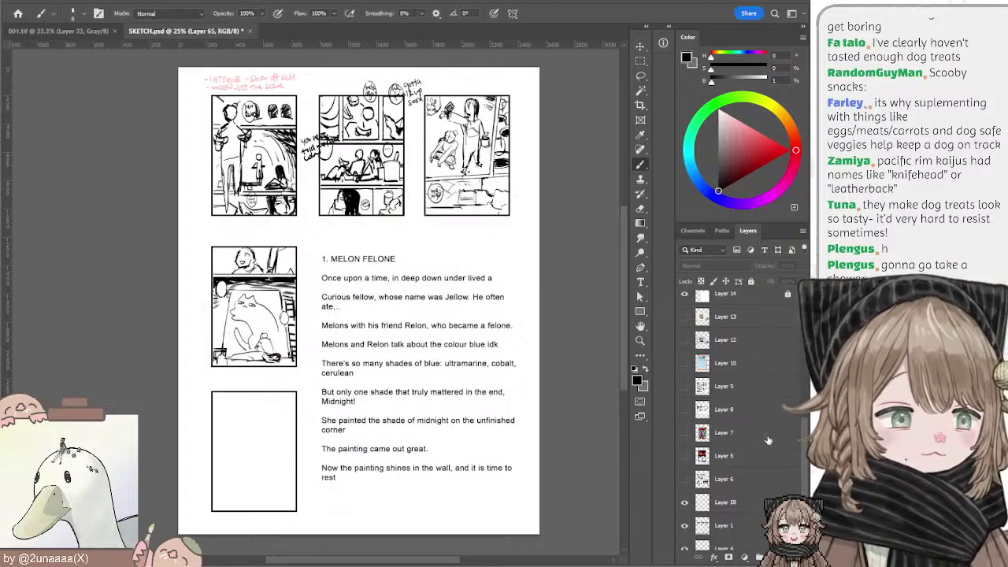
pyautogui.click(685, 480)
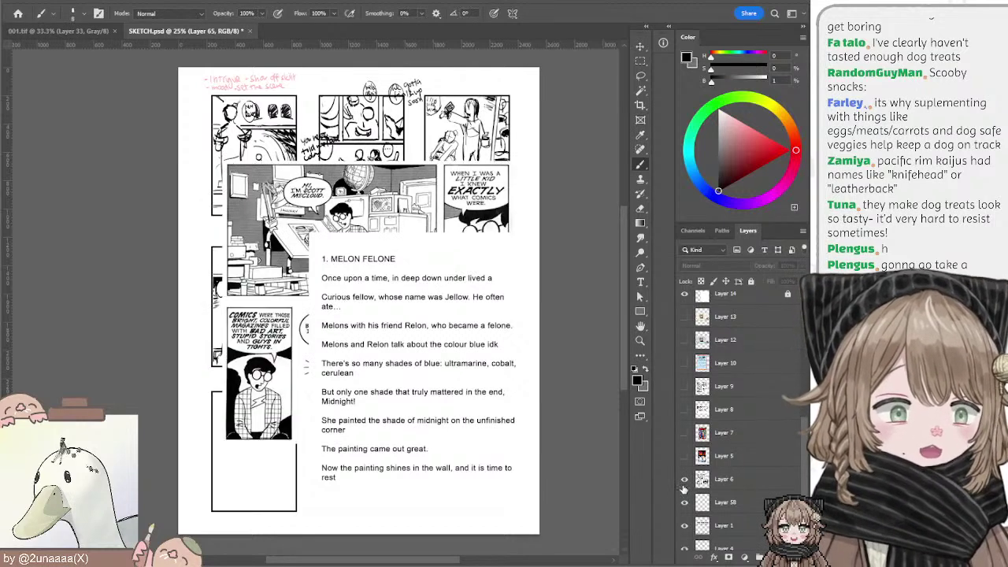
pyautogui.click(684, 479)
pyautogui.scroll(-3, 803, 462)
pyautogui.moveTo(799, 492); pyautogui.dragTo(784, 298)
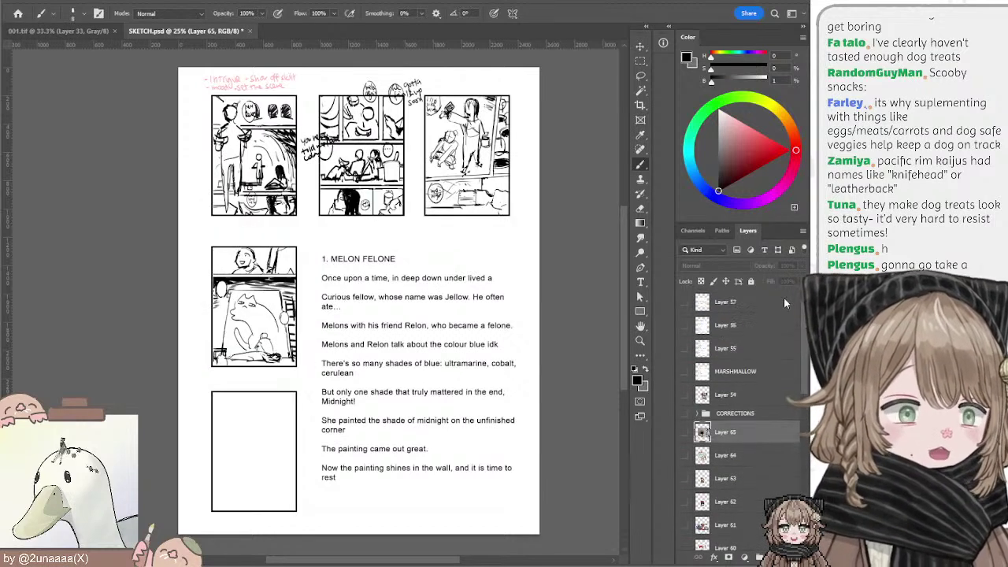
# Step: Compare the MARSHMALLOW layer with Layer 55, leave only MARSHMALLOW of the two visible, and make it the active layer
pyautogui.click(685, 371)
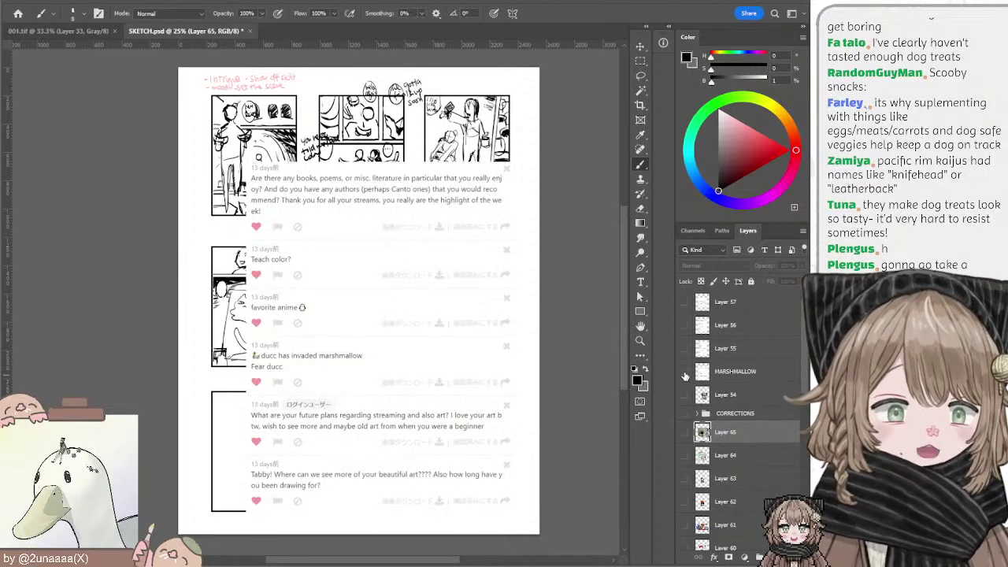
pyautogui.click(684, 372)
pyautogui.click(684, 350)
pyautogui.click(685, 352)
pyautogui.click(684, 371)
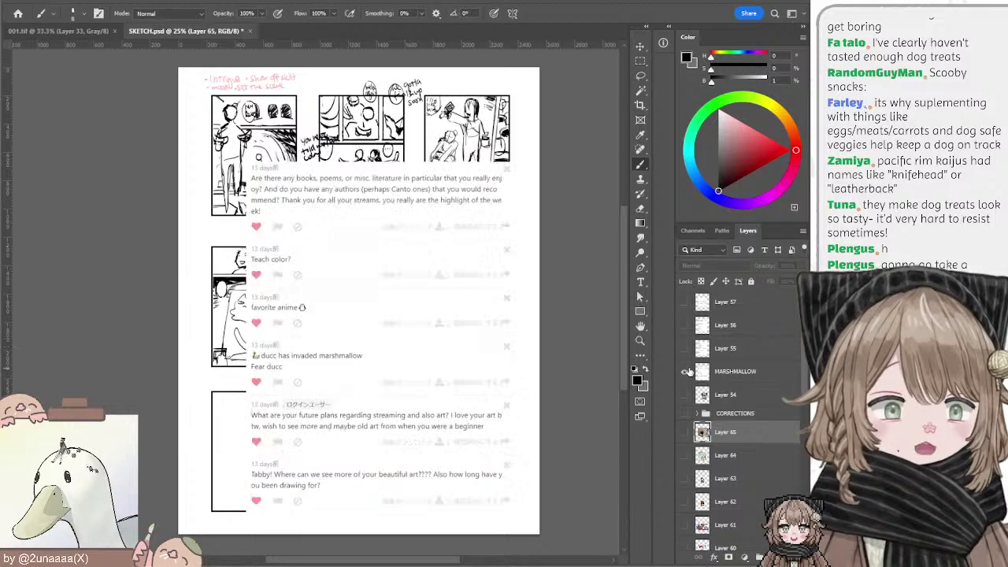
pyautogui.moveTo(445, 314); pyautogui.dragTo(479, 347)
pyautogui.moveTo(398, 321)
pyautogui.keyDown('ctrl'); pyautogui.mouseDown()
pyautogui.moveTo(368, 293)
pyautogui.moveTo(379, 320)
pyautogui.mouseUp(); pyautogui.keyUp('ctrl')
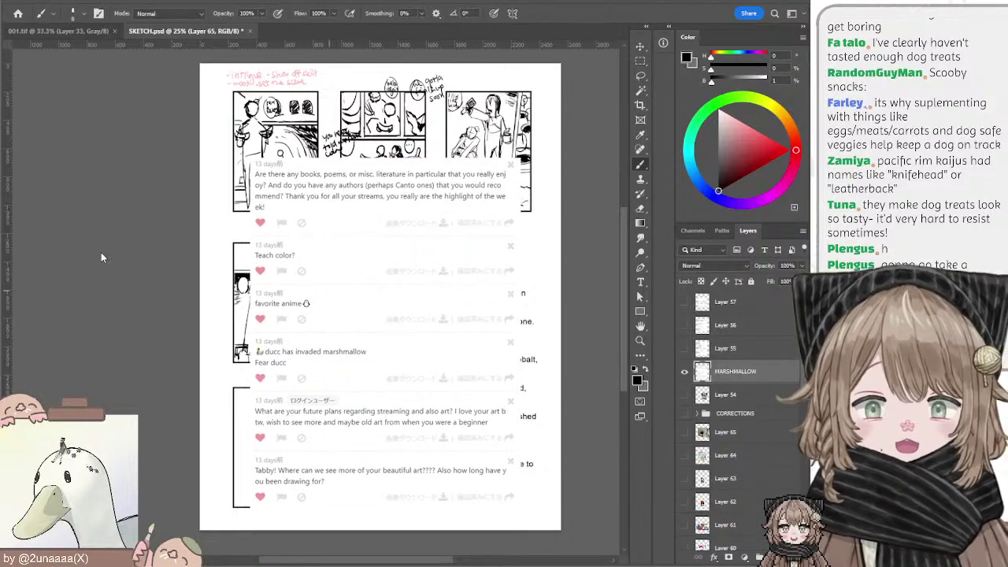
# Step: Sample the pink of a heart icon in the messages as the brush colour and enlarge the brush to 15
pyautogui.hotkey('ctrl', '+')
pyautogui.moveTo(339, 366); pyautogui.dragTo(306, 289)
pyautogui.scroll(-1, 113, 253)
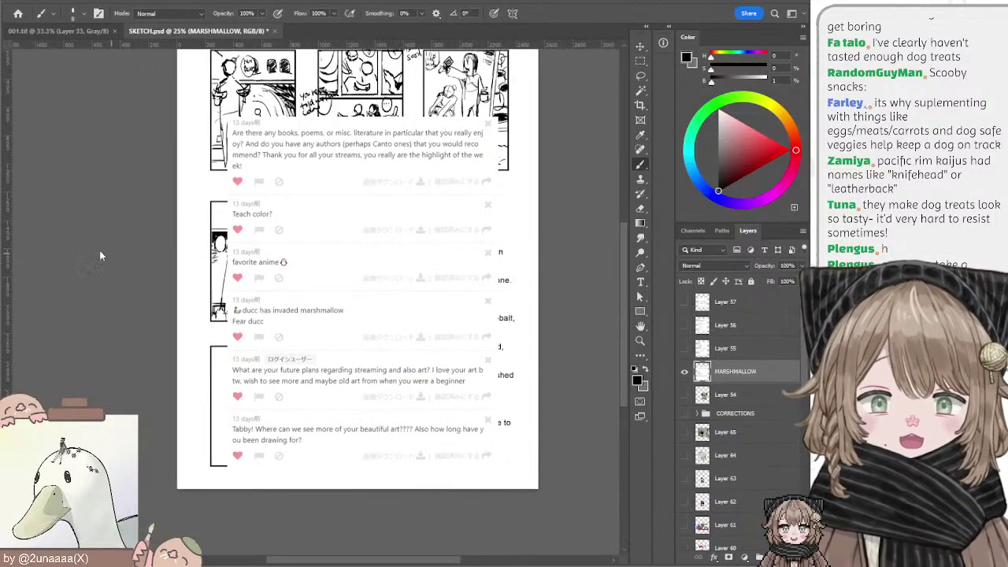
pyautogui.scroll(1, 99, 252)
pyautogui.scroll(-1, 99, 251)
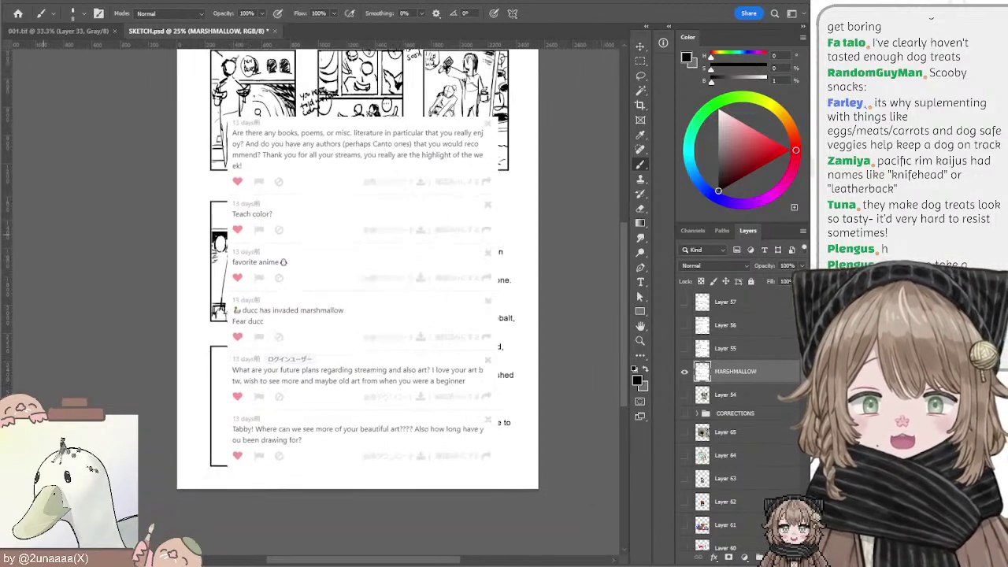
pyautogui.moveTo(318, 288); pyautogui.dragTo(337, 328)
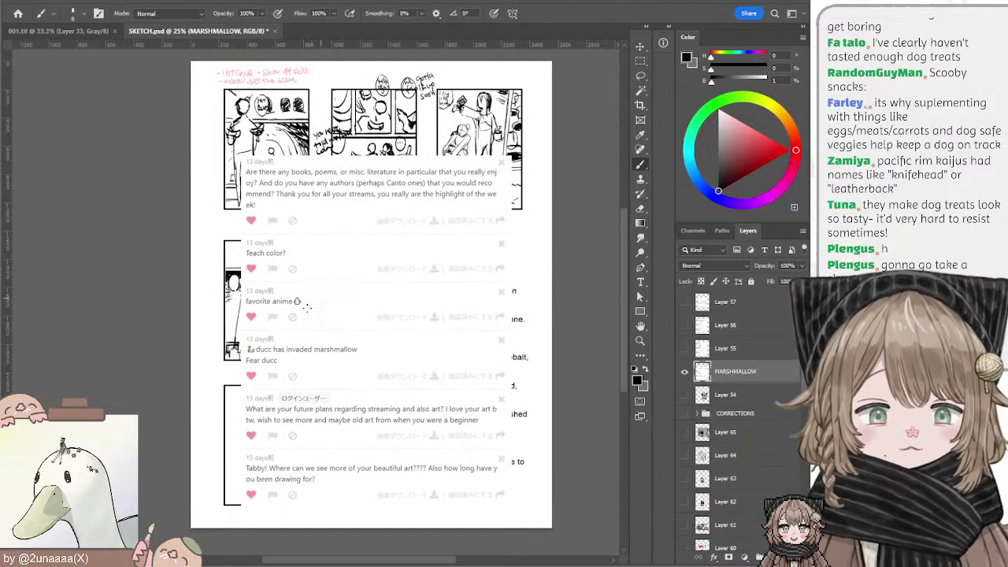
pyautogui.keyDown('alt'); pyautogui.click(250, 315); pyautogui.keyUp('alt')
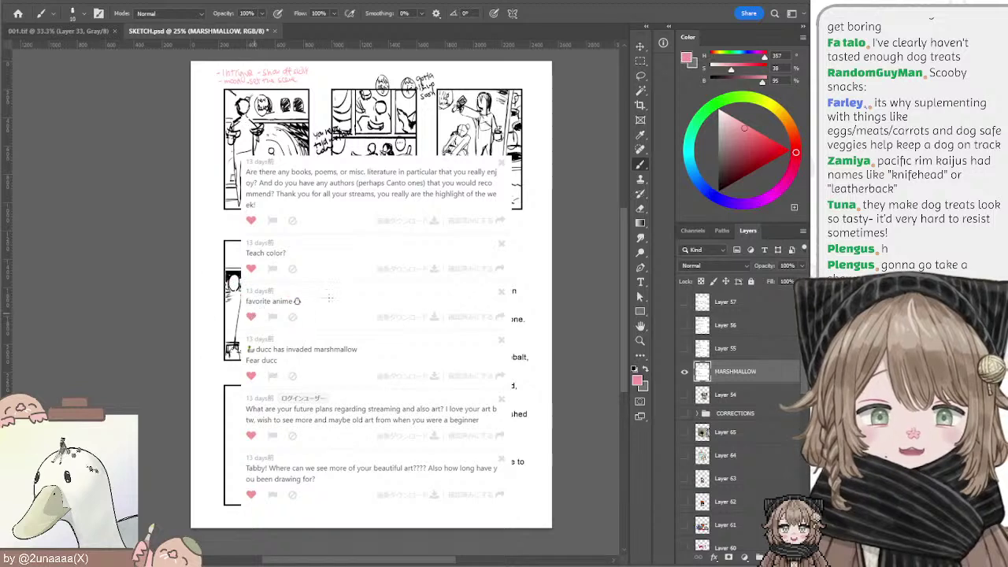
pyautogui.press(']')
# Step: Try out a pink arrow pointing at the "favorite anime" message, undoing its strokes
pyautogui.moveTo(338, 289); pyautogui.dragTo(316, 300)
pyautogui.hotkey('ctrl', 'z')
pyautogui.hotkey('ctrl', 'z')
pyautogui.hotkey('ctrl', 'z')
pyautogui.hotkey('ctrl', 'z')
pyautogui.hotkey('ctrl', 'z')
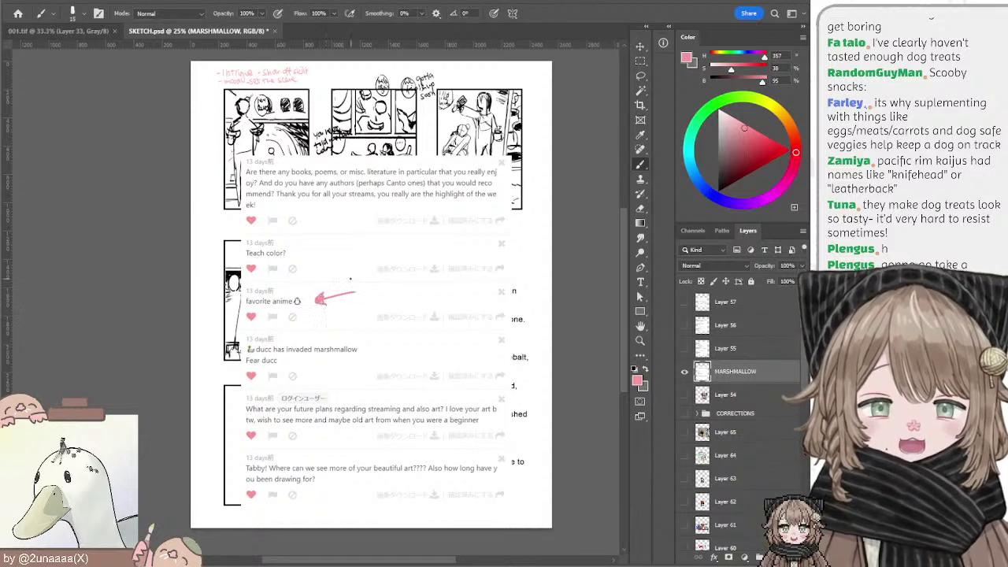
pyautogui.hotkey('ctrl', 'z')
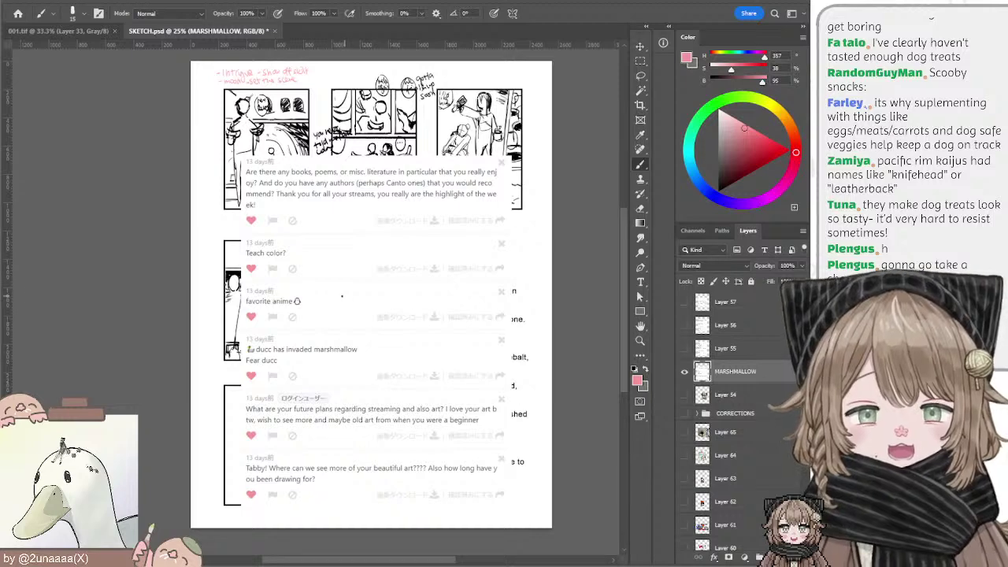
# Step: Redraw the pink arrow beside the "favorite anime" message, undoing the rejected versions
pyautogui.moveTo(354, 298); pyautogui.dragTo(329, 292)
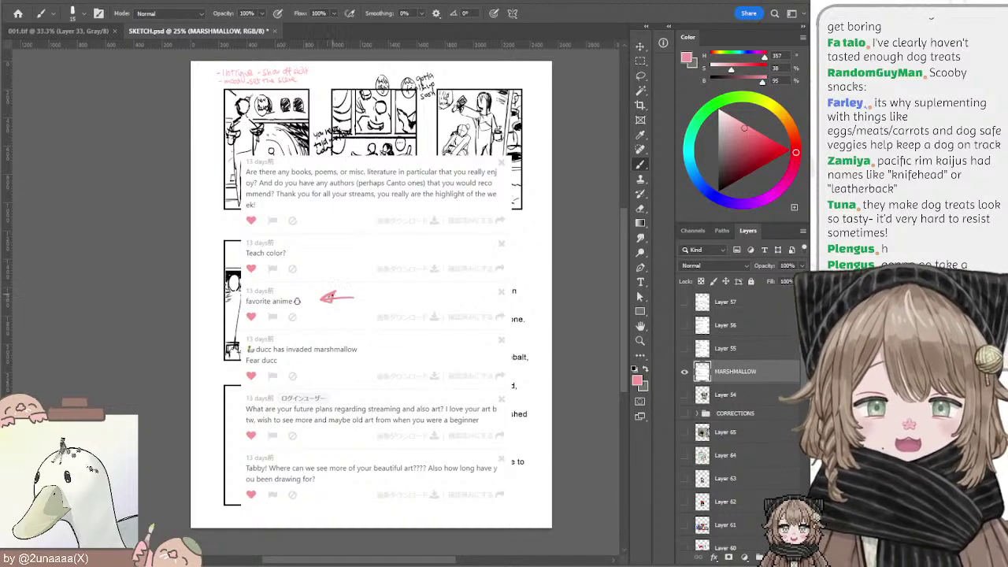
pyautogui.hotkey('ctrl', 'z')
pyautogui.moveTo(355, 297)
pyautogui.mouseDown()
pyautogui.moveTo(318, 302)
pyautogui.moveTo(333, 307)
pyautogui.moveTo(316, 296)
pyautogui.mouseUp()
pyautogui.hotkey('ctrl', 'z')
pyautogui.hotkey('ctrl', 'z')
pyautogui.hotkey('ctrl', 'z')
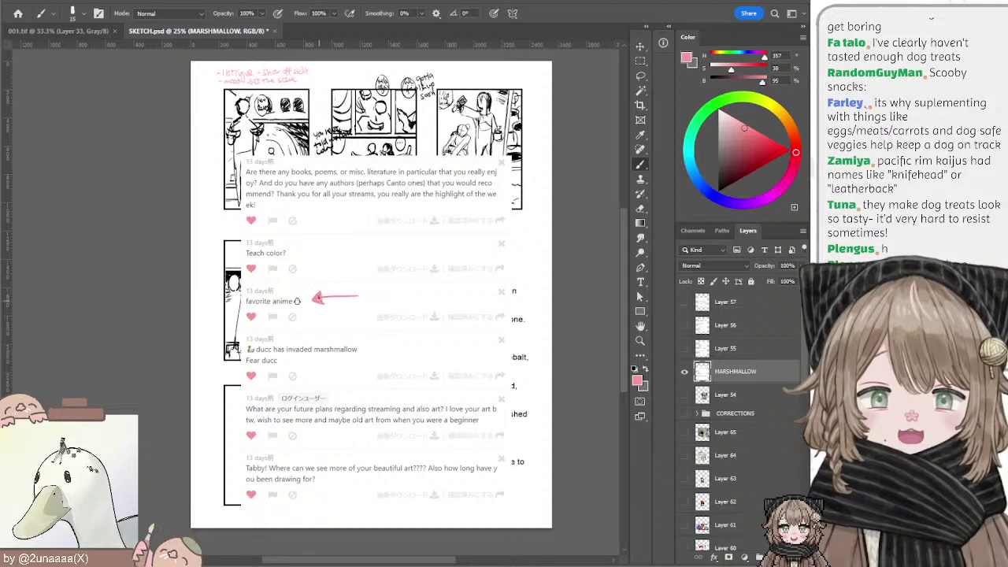
pyautogui.hotkey('ctrl', 'z')
pyautogui.moveTo(360, 295); pyautogui.dragTo(319, 295)
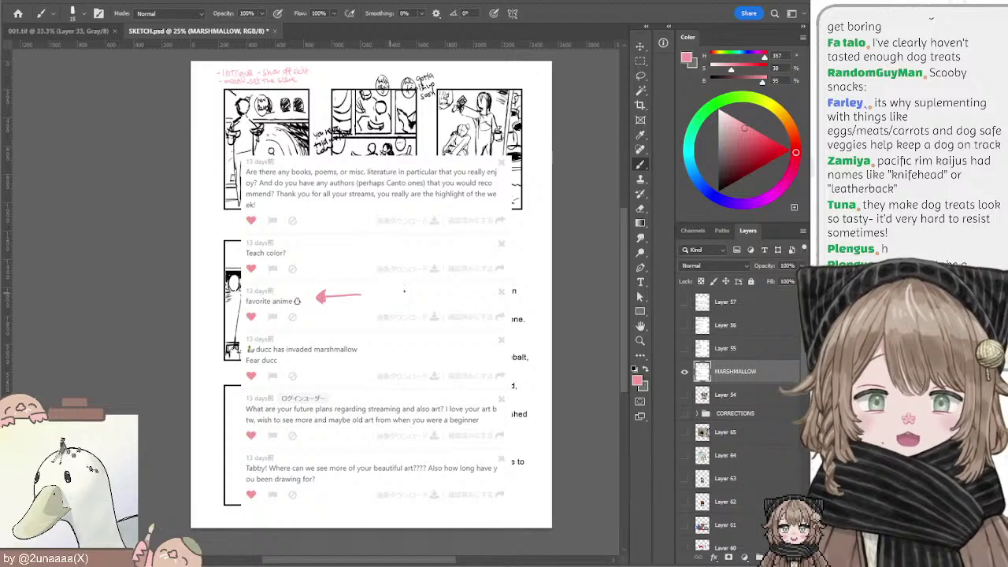
# Step: Sketch a small pink gift box with a bow beside the arrow, and undo both drawings
pyautogui.moveTo(392, 293)
pyautogui.mouseDown()
pyautogui.moveTo(384, 299)
pyautogui.moveTo(405, 300)
pyautogui.moveTo(394, 290)
pyautogui.mouseUp()
pyautogui.hotkey('ctrl', 'z')
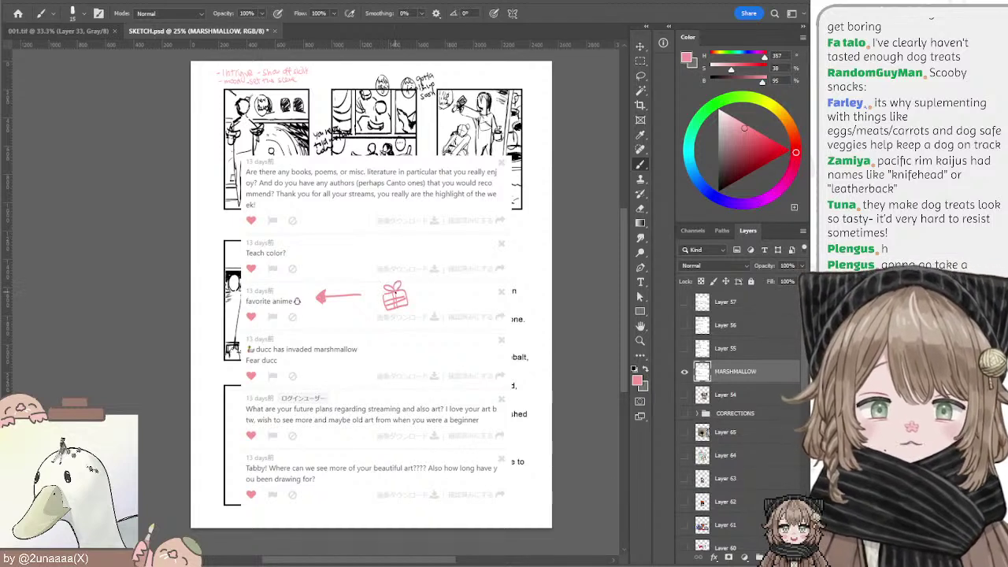
pyautogui.hotkey('ctrl', 'z')
pyautogui.hotkey('ctrl', 'z')
pyautogui.hotkey('ctrl', 'z')
pyautogui.hotkey('ctrl', 'z')
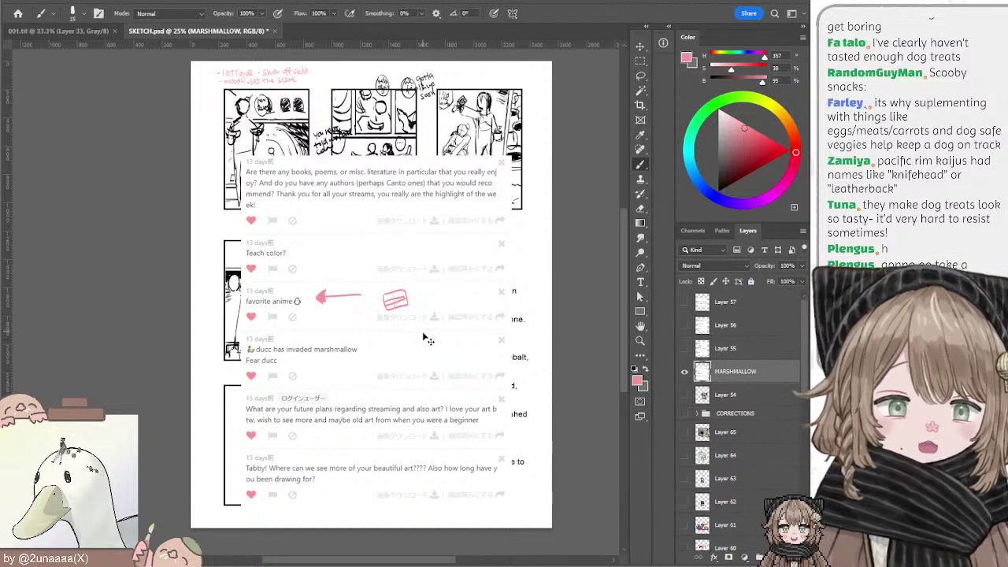
pyautogui.hotkey('ctrl', 'z')
pyautogui.hotkey('ctrl', 'z')
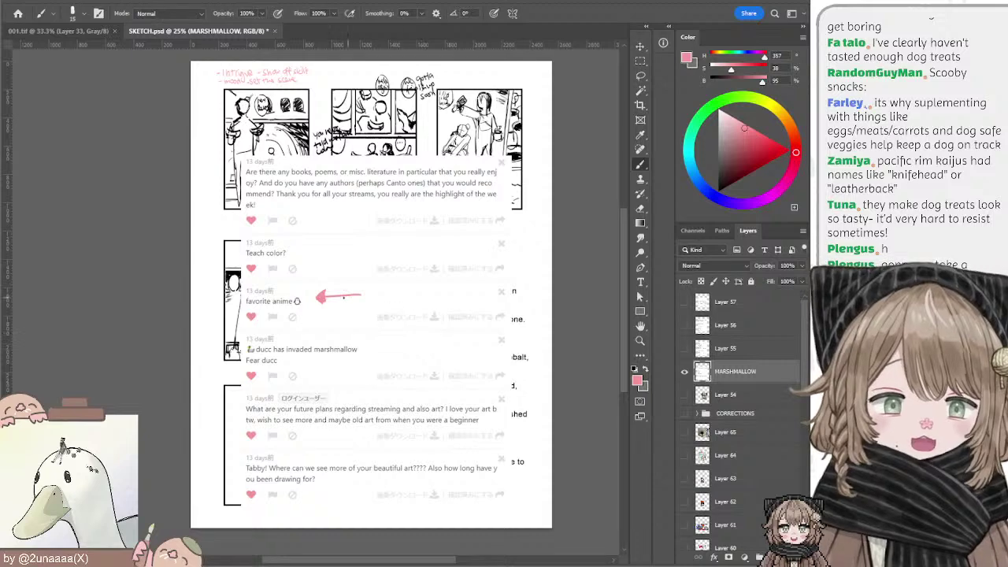
pyautogui.hotkey('ctrl', 'z')
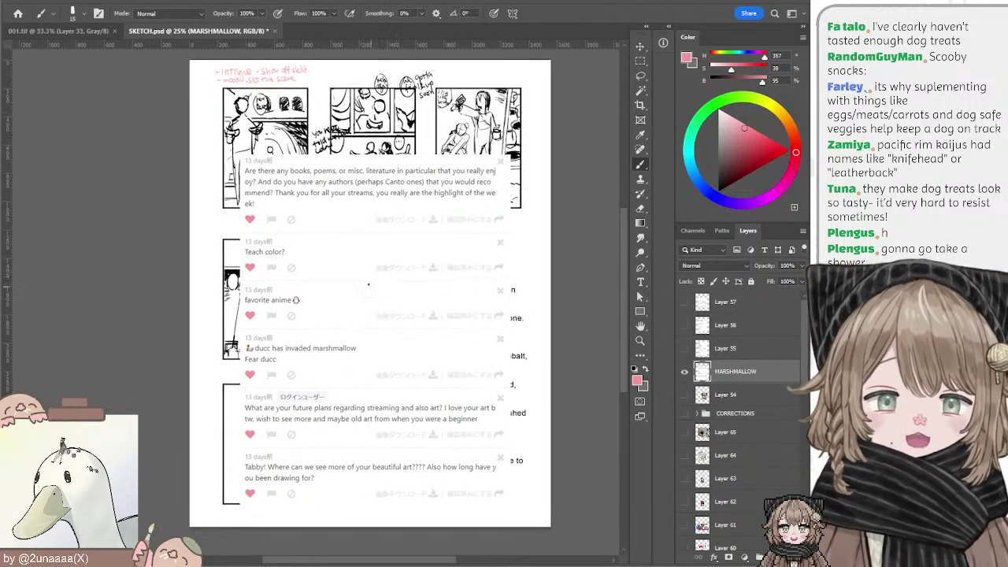
# Step: Try underlining "old art" in pink in the message about future plans, and undo the marks
pyautogui.moveTo(387, 278)
pyautogui.mouseDown()
pyautogui.moveTo(416, 281)
pyautogui.moveTo(408, 279)
pyautogui.moveTo(410, 302)
pyautogui.moveTo(412, 292)
pyautogui.moveTo(438, 303)
pyautogui.mouseUp()
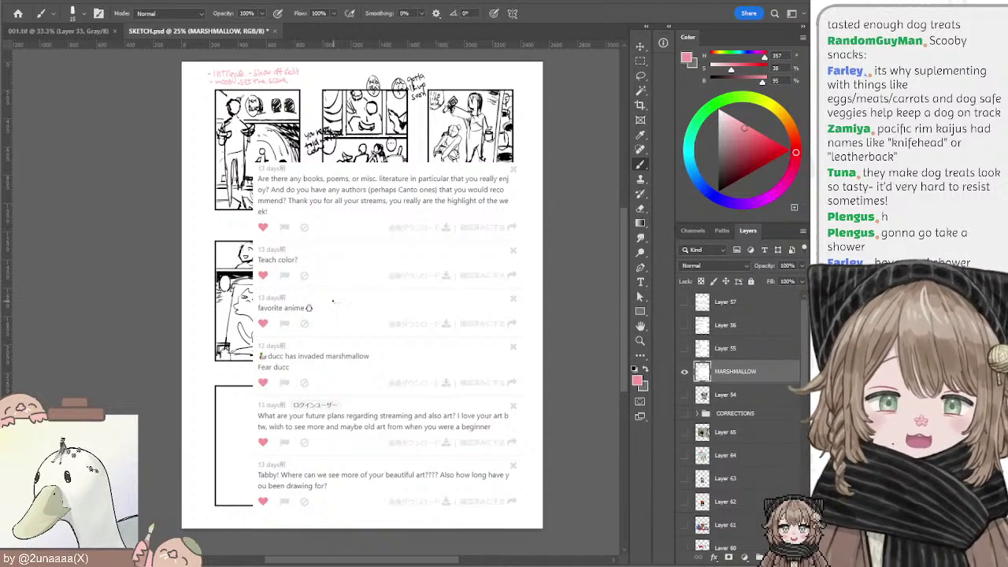
pyautogui.moveTo(375, 344)
pyautogui.mouseDown()
pyautogui.moveTo(385, 355)
pyautogui.moveTo(407, 344)
pyautogui.moveTo(391, 350)
pyautogui.mouseUp()
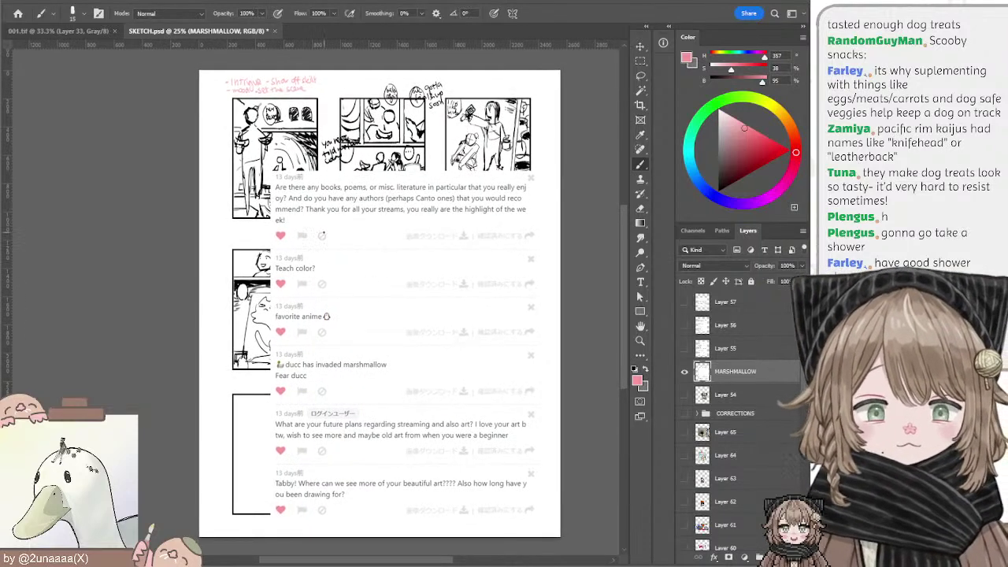
pyautogui.moveTo(384, 358); pyautogui.dragTo(380, 337)
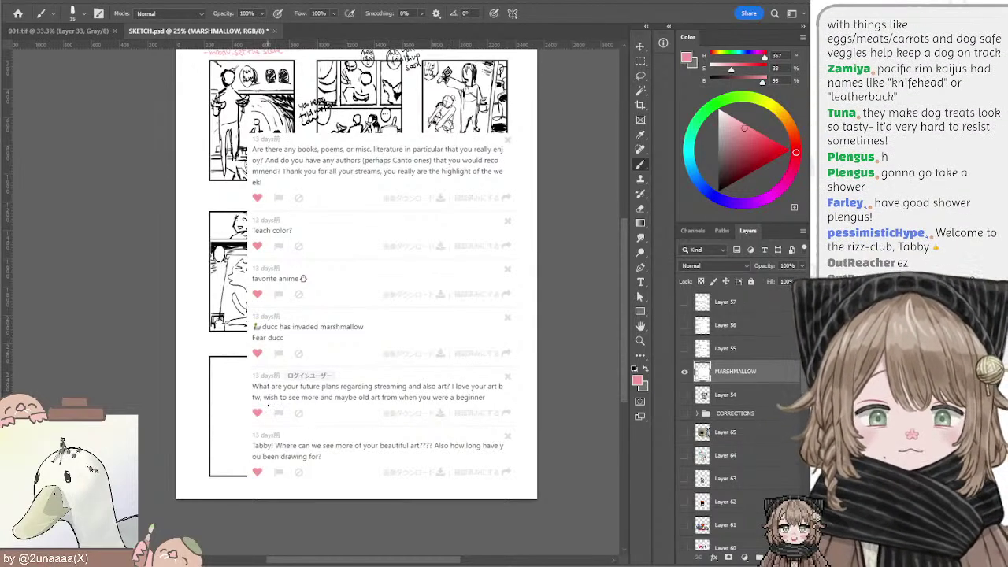
pyautogui.moveTo(347, 406); pyautogui.dragTo(389, 431)
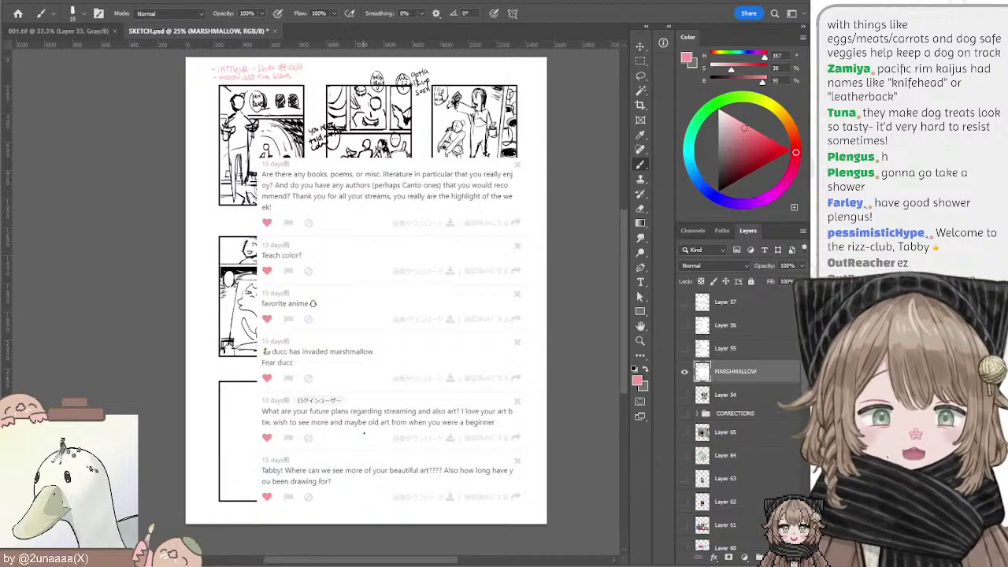
pyautogui.moveTo(368, 427)
pyautogui.mouseDown()
pyautogui.moveTo(397, 425)
pyautogui.moveTo(371, 431)
pyautogui.mouseUp()
pyautogui.hotkey('ctrl', 'z')
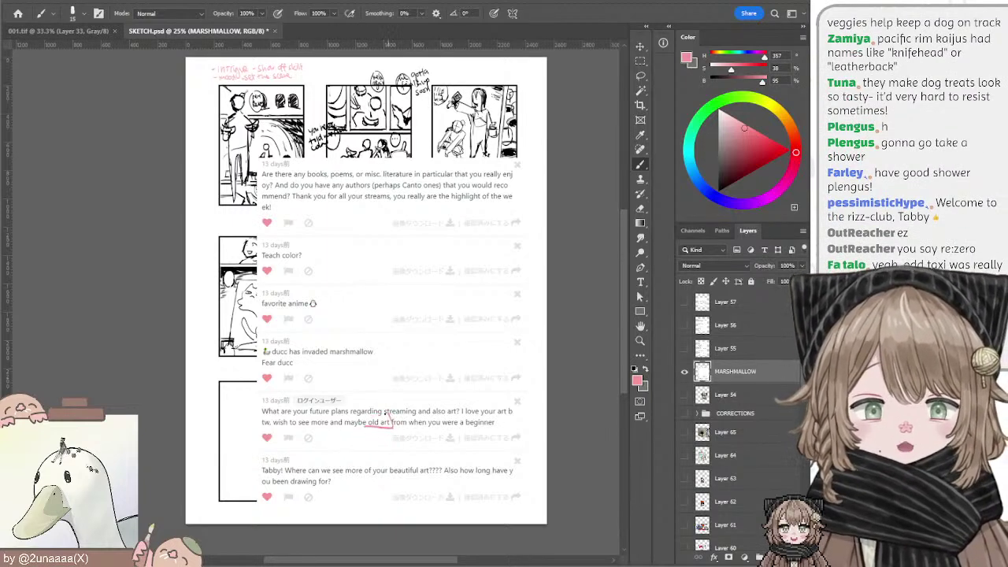
pyautogui.hotkey('ctrl', 'z')
pyautogui.moveTo(391, 419)
pyautogui.mouseDown()
pyautogui.moveTo(369, 422)
pyautogui.moveTo(374, 436)
pyautogui.moveTo(391, 404)
pyautogui.moveTo(392, 436)
pyautogui.moveTo(380, 433)
pyautogui.moveTo(390, 408)
pyautogui.moveTo(349, 401)
pyautogui.moveTo(366, 423)
pyautogui.moveTo(398, 434)
pyautogui.mouseUp()
pyautogui.hotkey('ctrl', 'z')
pyautogui.hotkey('ctrl', 'z')
pyautogui.hotkey('ctrl', 'z')
pyautogui.hotkey('ctrl', 'z')
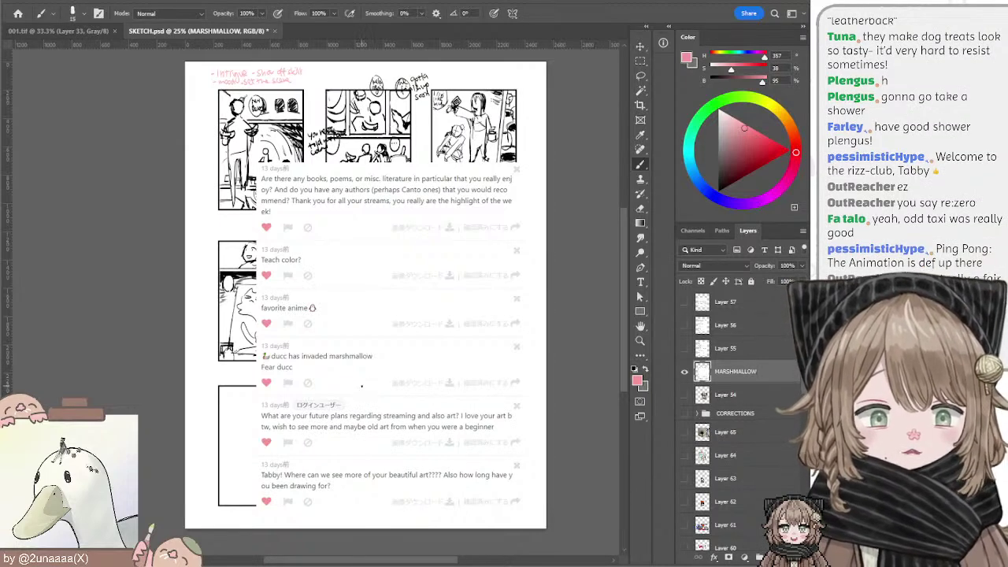
pyautogui.moveTo(400, 418); pyautogui.dragTo(389, 416)
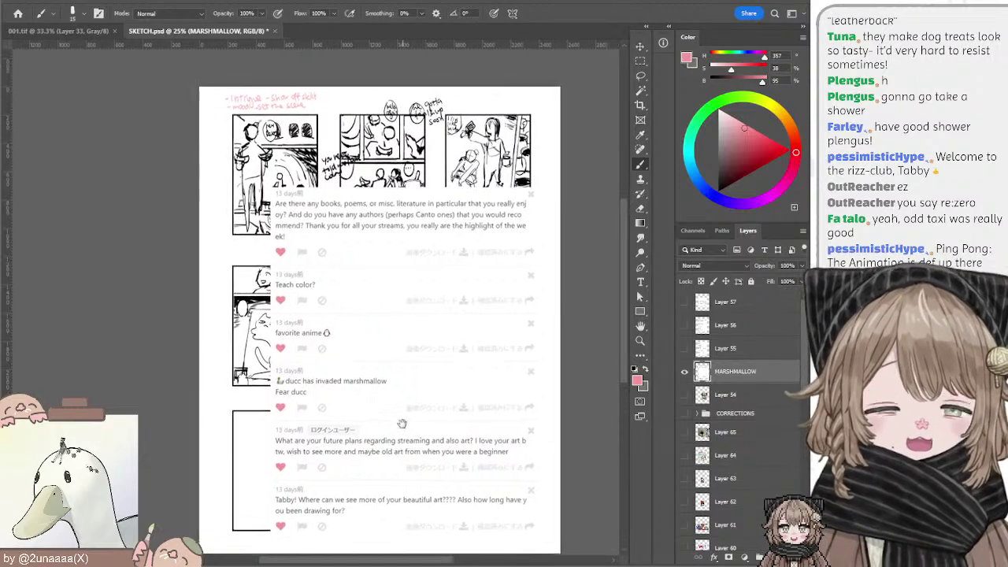
pyautogui.moveTo(388, 399)
pyautogui.mouseDown()
pyautogui.moveTo(397, 401)
pyautogui.moveTo(376, 396)
pyautogui.mouseUp()
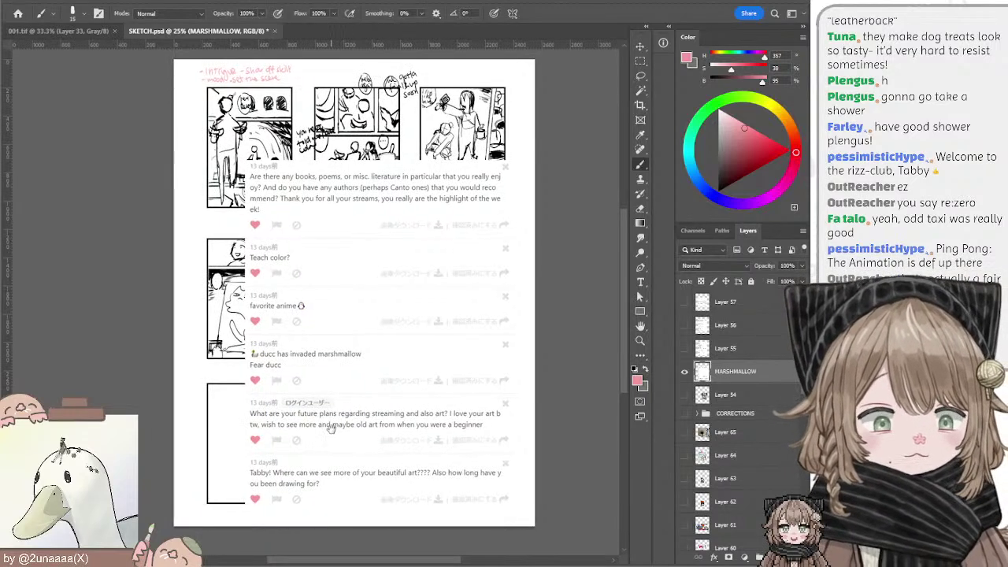
pyautogui.moveTo(337, 431); pyautogui.dragTo(356, 449)
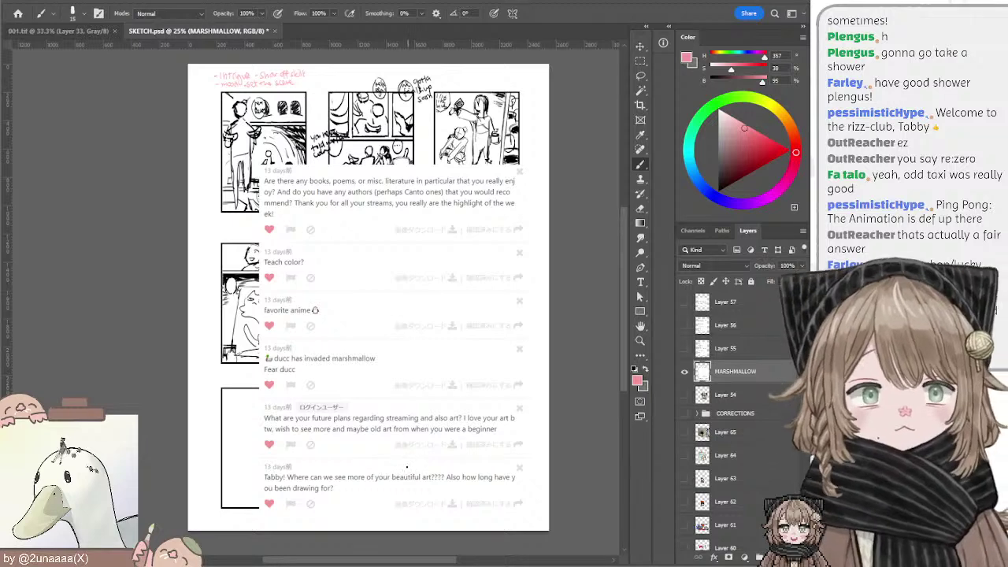
pyautogui.moveTo(379, 371)
pyautogui.mouseDown()
pyautogui.moveTo(378, 385)
pyautogui.moveTo(381, 373)
pyautogui.moveTo(391, 383)
pyautogui.mouseUp()
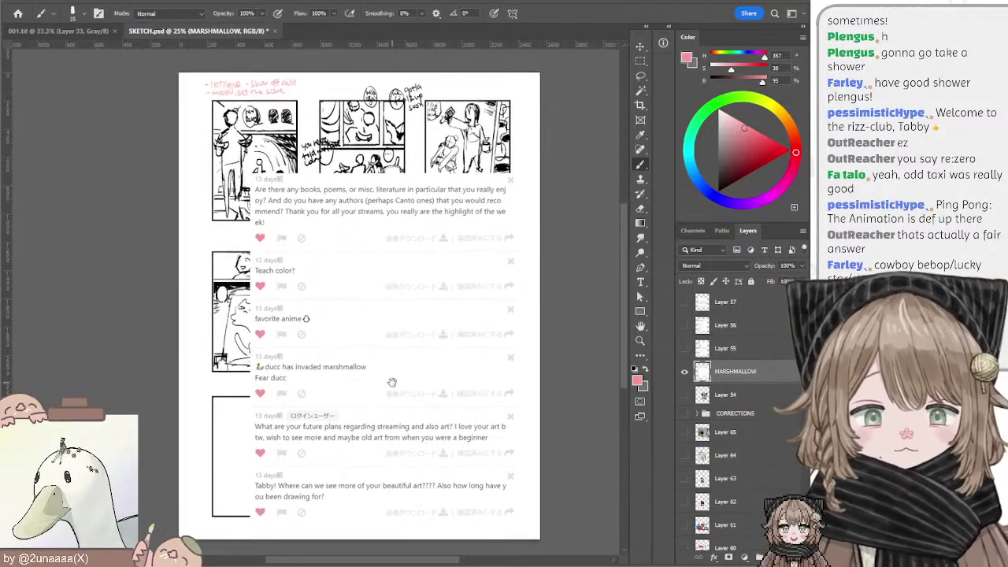
pyautogui.moveTo(355, 438); pyautogui.dragTo(357, 434)
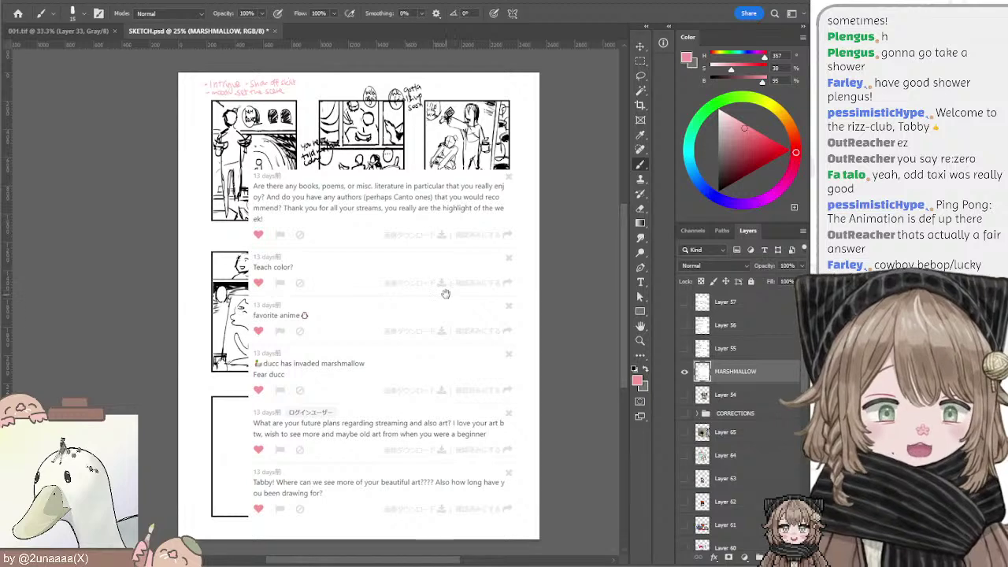
pyautogui.moveTo(446, 293); pyautogui.dragTo(449, 286)
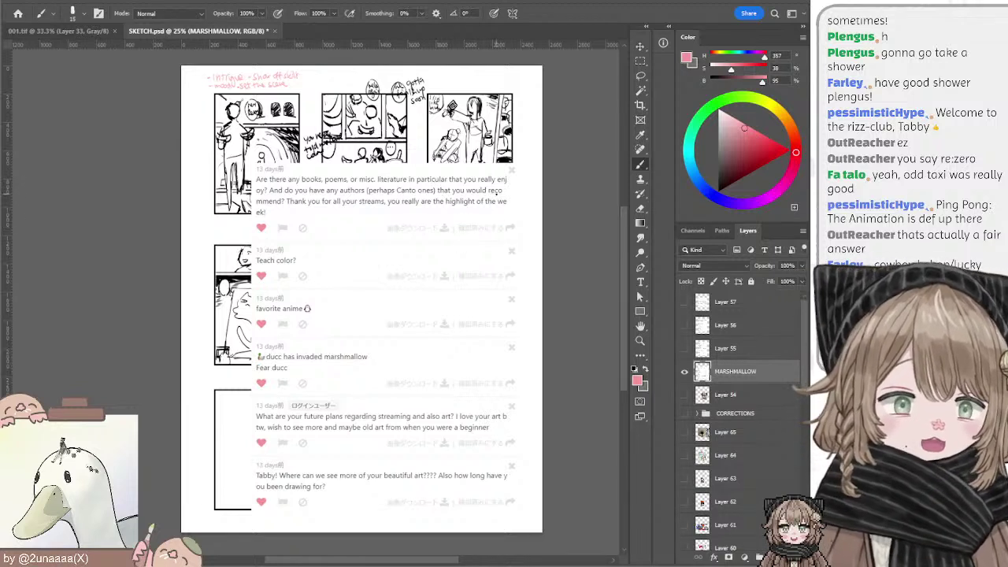
pyautogui.click(641, 47)
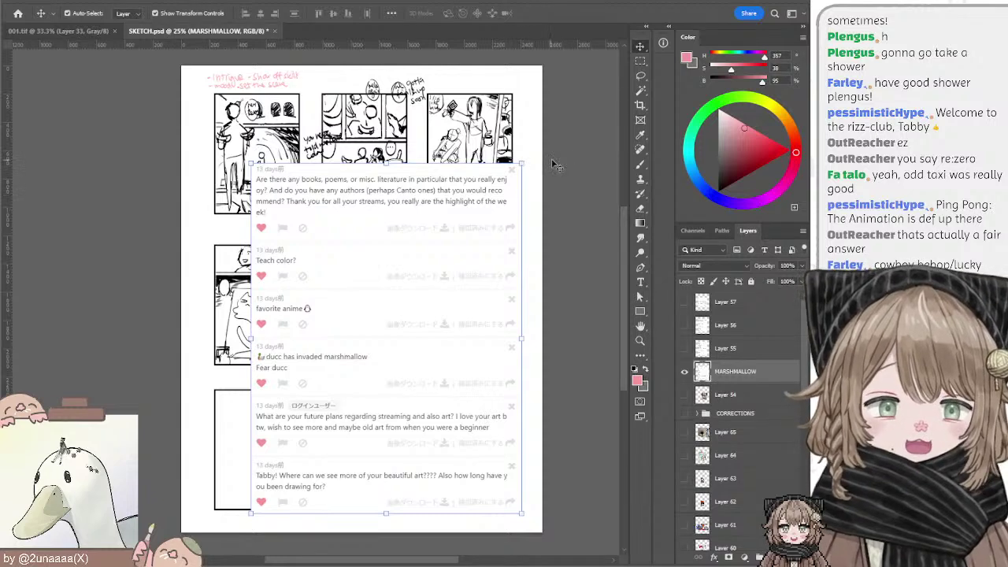
pyautogui.press('b')
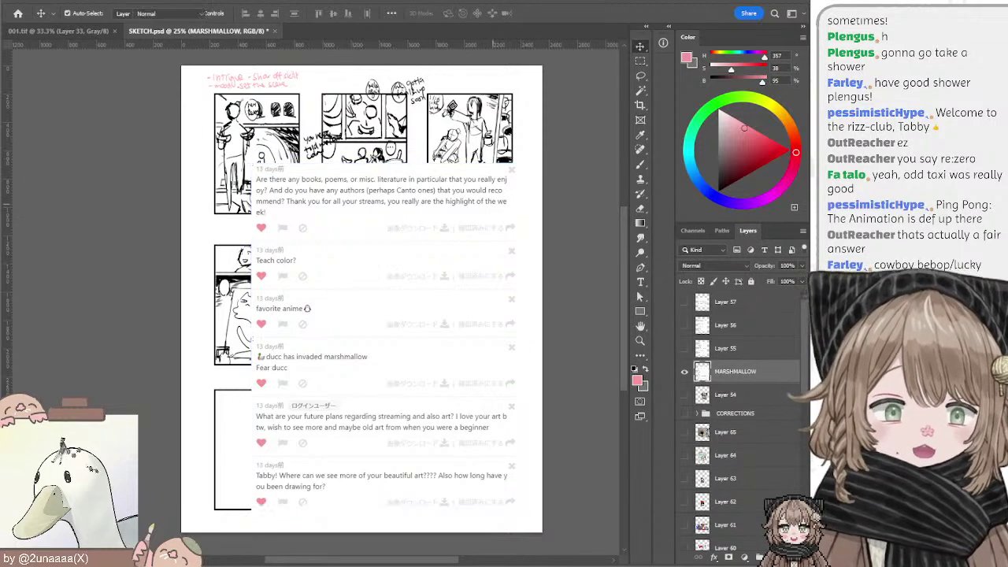
pyautogui.moveTo(557, 164); pyautogui.dragTo(556, 166)
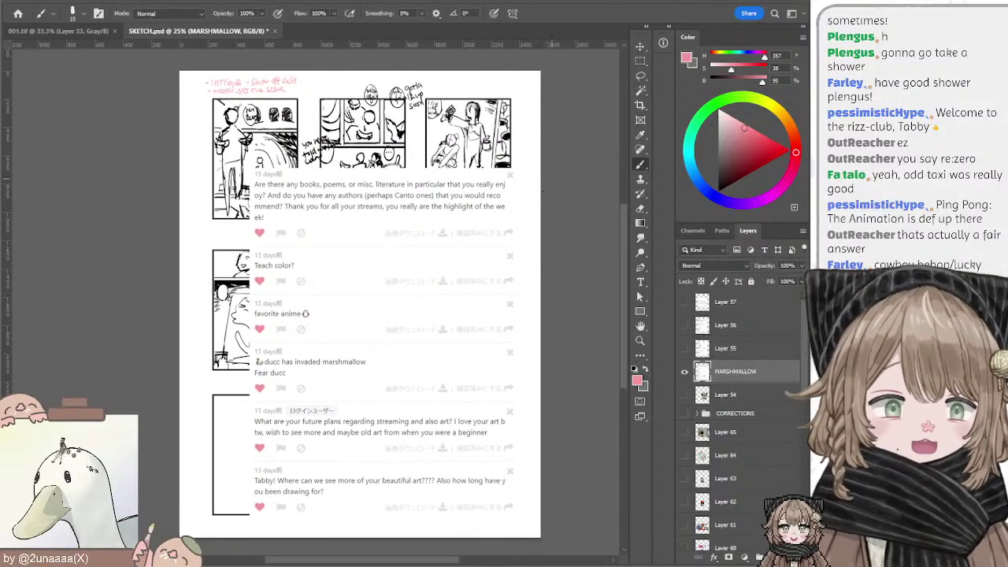
pyautogui.moveTo(561, 178); pyautogui.dragTo(555, 172)
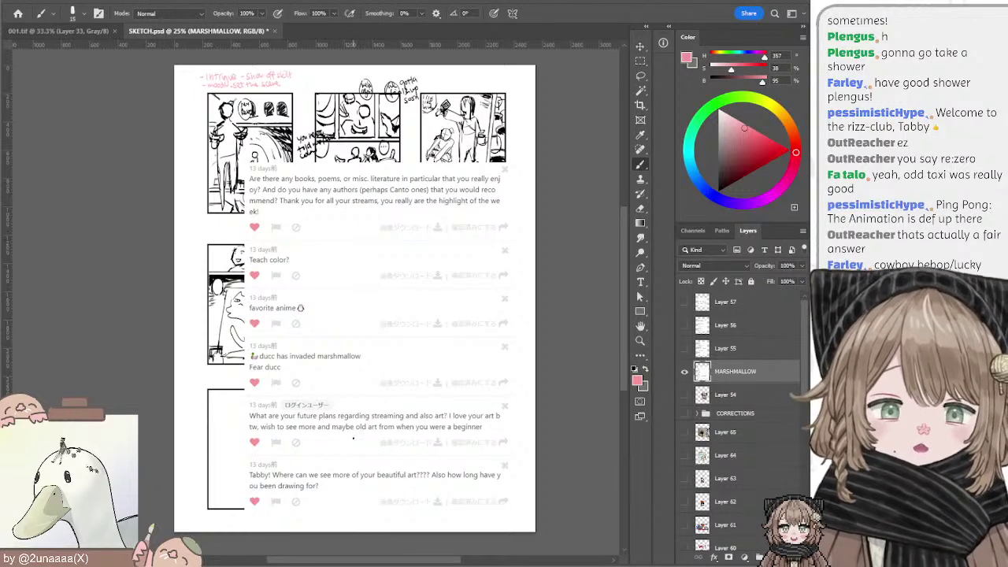
pyautogui.moveTo(369, 431)
pyautogui.mouseDown()
pyautogui.moveTo(383, 436)
pyautogui.moveTo(362, 423)
pyautogui.mouseUp()
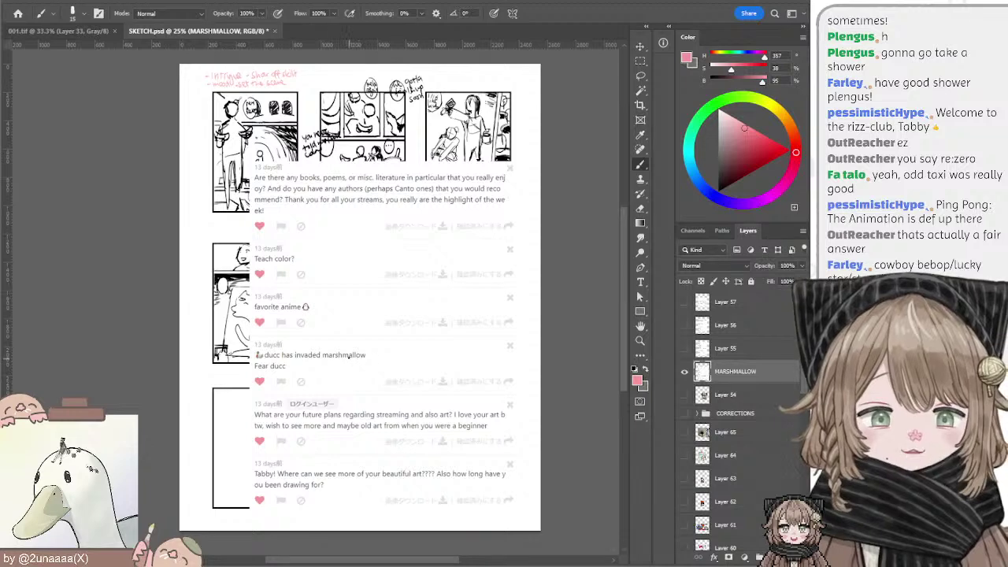
pyautogui.scroll(3, 332, 279)
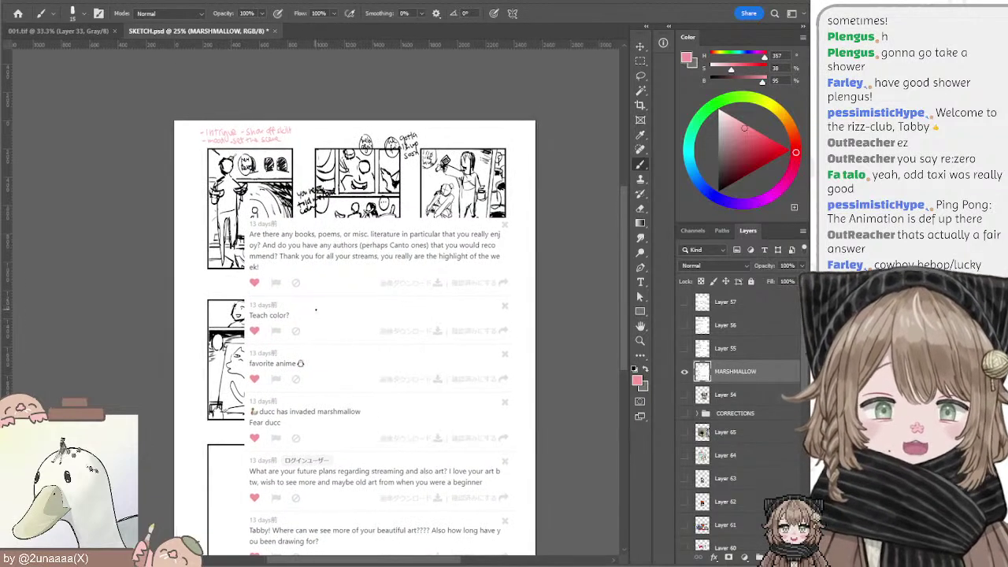
# Step: Try a few small pink strokes beside the "Teach color?" message, and undo them
pyautogui.moveTo(335, 306); pyautogui.dragTo(310, 313)
pyautogui.moveTo(316, 298)
pyautogui.mouseDown()
pyautogui.moveTo(309, 314)
pyautogui.moveTo(323, 315)
pyautogui.moveTo(303, 314)
pyautogui.moveTo(314, 319)
pyautogui.mouseUp()
pyautogui.hotkey('ctrl', 'z')
pyautogui.hotkey('ctrl', 'z')
pyautogui.moveTo(314, 307); pyautogui.dragTo(307, 316)
pyautogui.hotkey('ctrl', 'z')
pyautogui.hotkey('ctrl', 'z')
pyautogui.hotkey('ctrl', 'z')
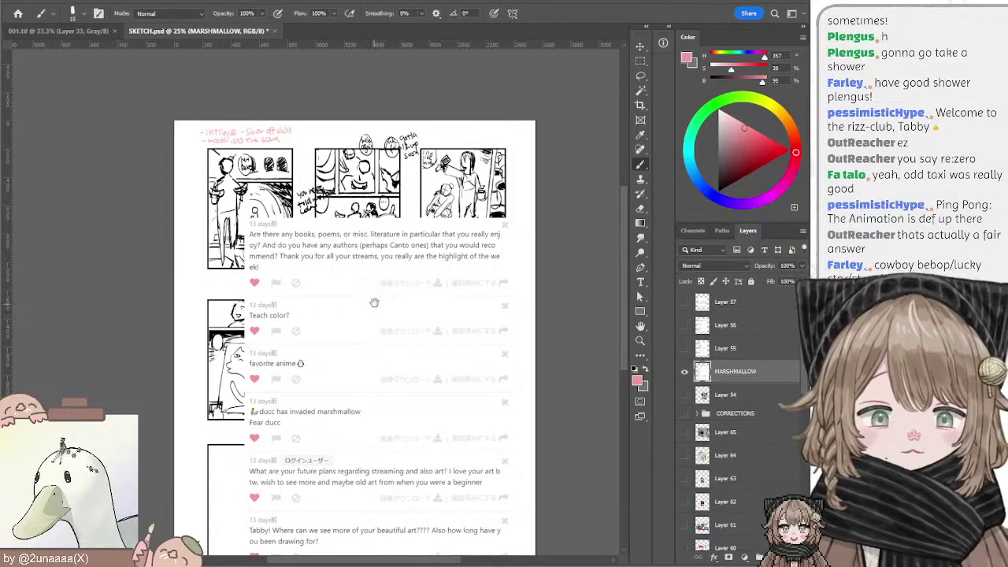
pyautogui.moveTo(375, 301); pyautogui.dragTo(399, 305)
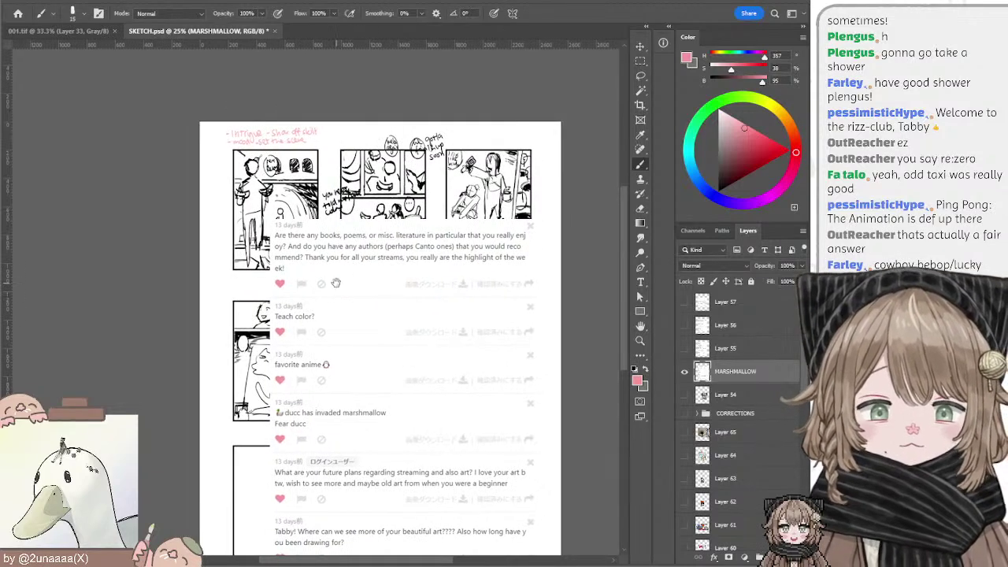
pyautogui.moveTo(336, 282)
pyautogui.mouseDown()
pyautogui.moveTo(354, 314)
pyautogui.moveTo(349, 291)
pyautogui.mouseUp()
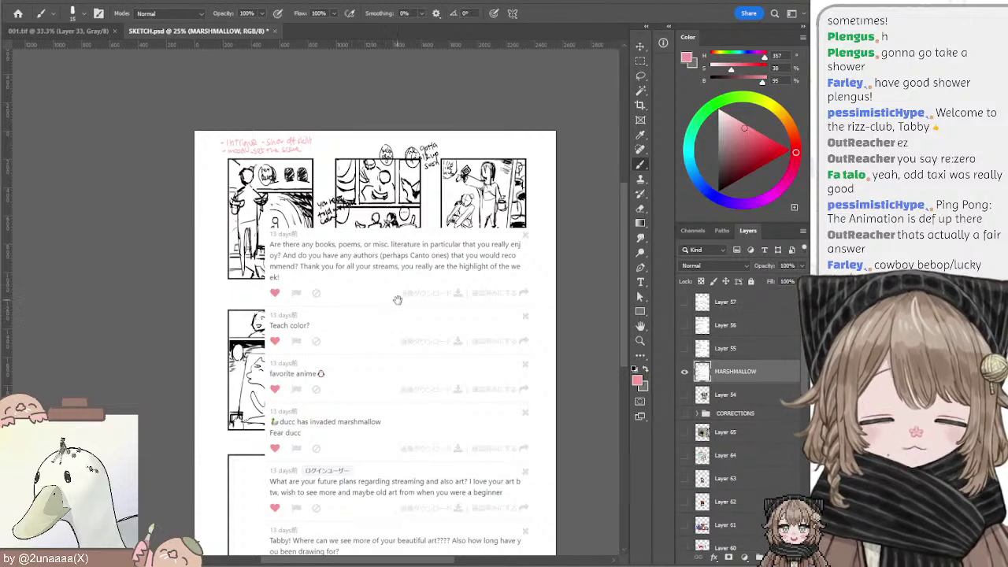
pyautogui.moveTo(398, 301); pyautogui.dragTo(381, 271)
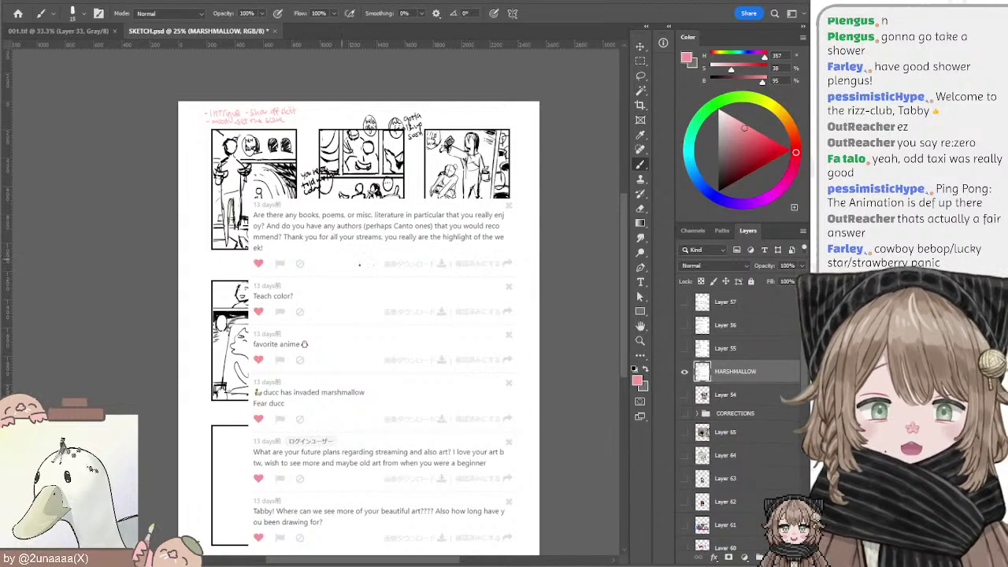
pyautogui.moveTo(394, 283)
pyautogui.mouseDown()
pyautogui.moveTo(343, 255)
pyautogui.moveTo(394, 270)
pyautogui.moveTo(402, 255)
pyautogui.mouseUp()
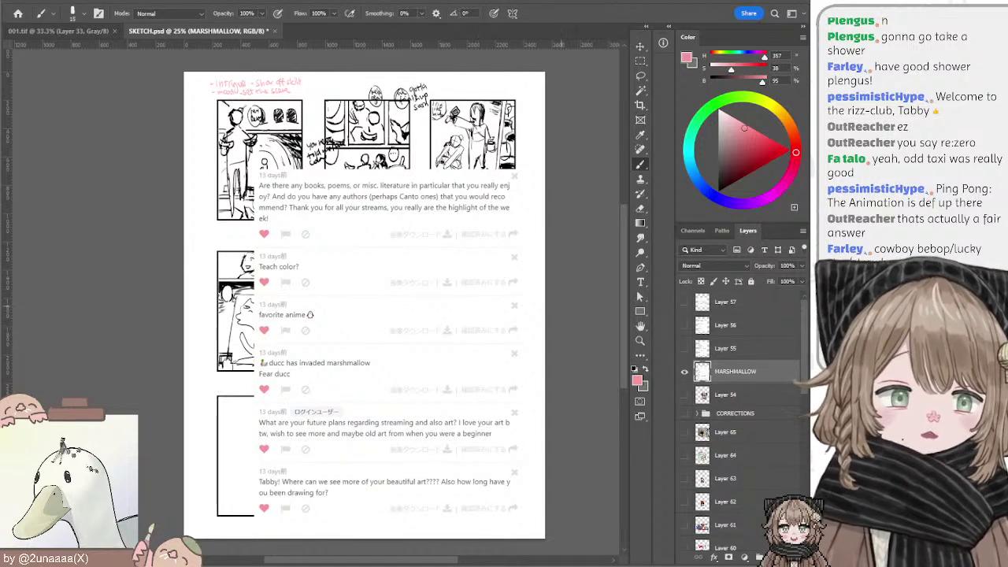
# Step: On a new layer above MARSHMALLOW, try a filled pale pink oval with a size 40 brush, and undo it
pyautogui.click(773, 557)
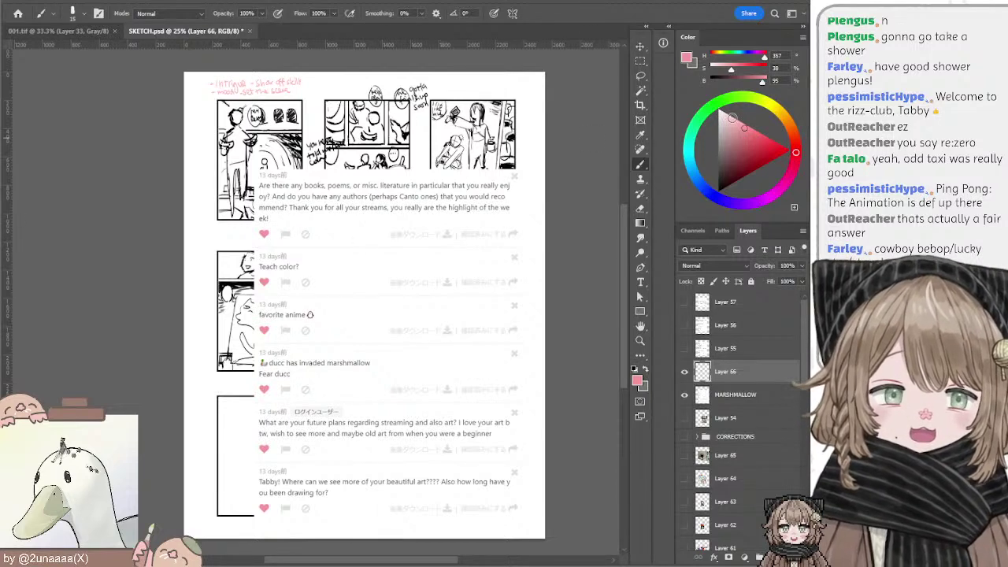
pyautogui.moveTo(732, 118); pyautogui.dragTo(733, 116)
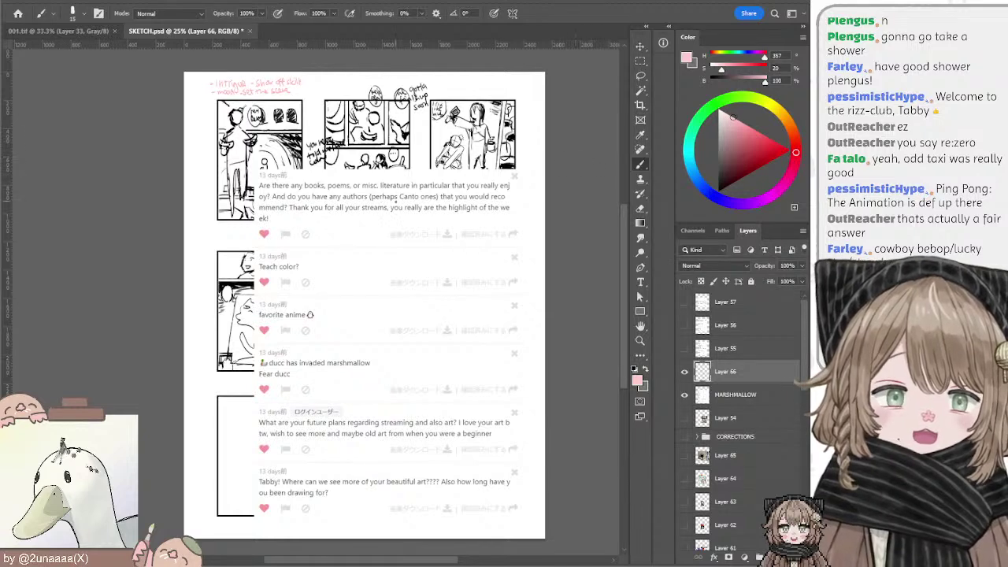
pyautogui.press(']')
pyautogui.press(']')
pyautogui.press(']')
pyautogui.press(']')
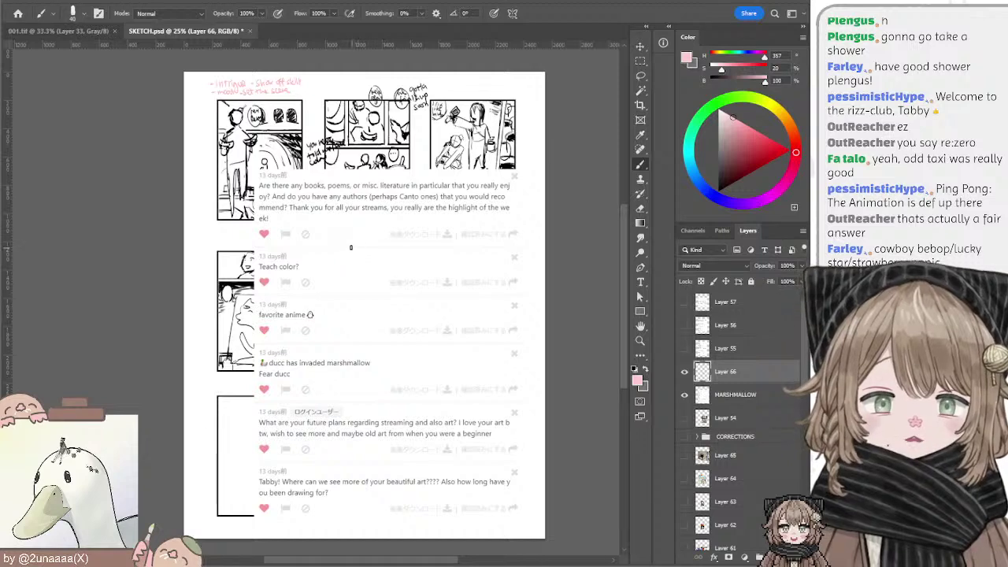
pyautogui.moveTo(351, 247)
pyautogui.mouseDown()
pyautogui.moveTo(361, 251)
pyautogui.moveTo(352, 256)
pyautogui.moveTo(366, 252)
pyautogui.moveTo(351, 246)
pyautogui.moveTo(373, 245)
pyautogui.mouseUp()
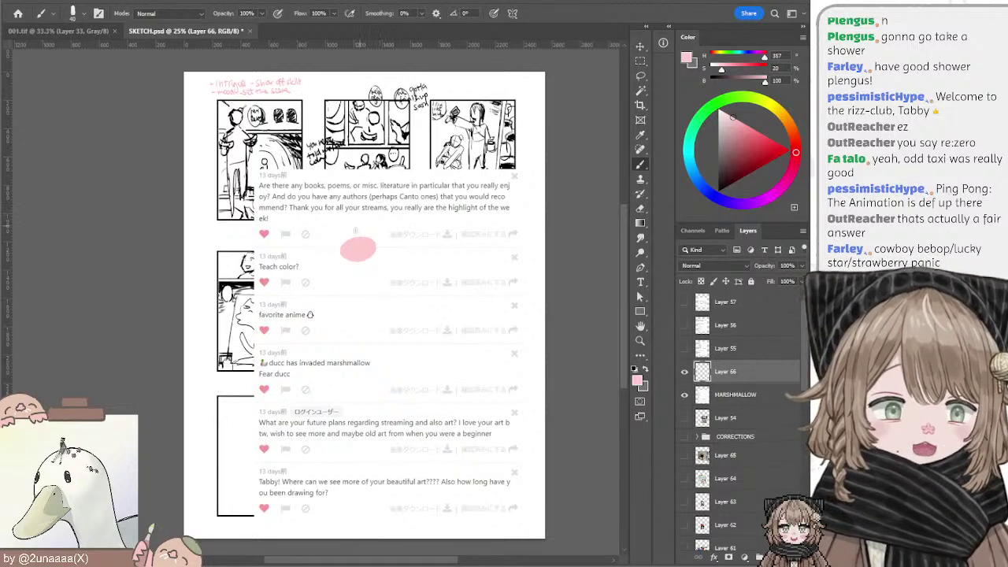
pyautogui.hotkey('ctrl', 'z')
# Step: Outline a rounded pale pink square beside the "Teach color?" message with a size 30 brush, undoing the first attempt
pyautogui.press('[')
pyautogui.press('[')
pyautogui.moveTo(330, 235); pyautogui.dragTo(337, 307)
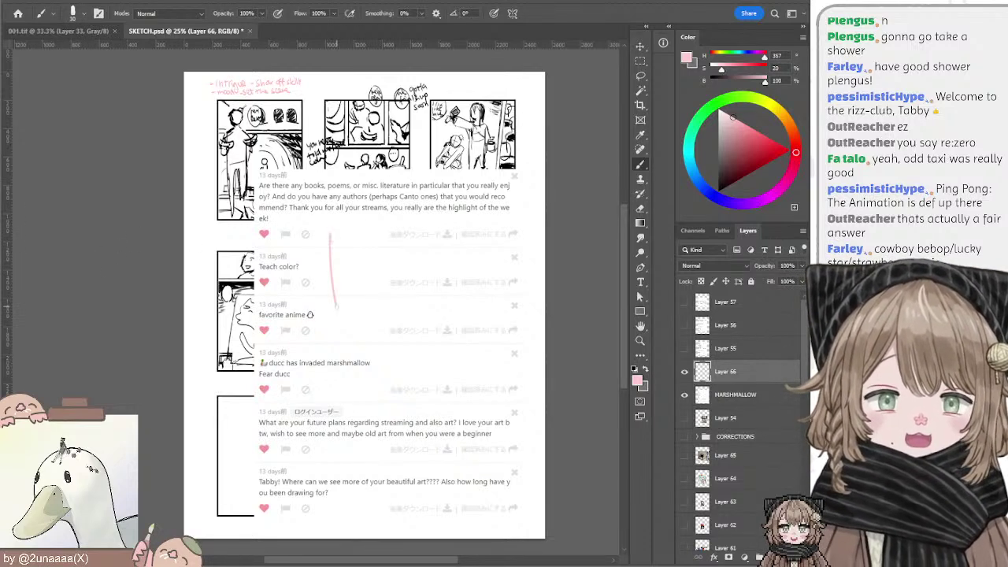
pyautogui.hotkey('ctrl', 'z')
pyautogui.moveTo(332, 229)
pyautogui.mouseDown()
pyautogui.moveTo(389, 309)
pyautogui.moveTo(419, 286)
pyautogui.moveTo(413, 224)
pyautogui.moveTo(334, 223)
pyautogui.mouseUp()
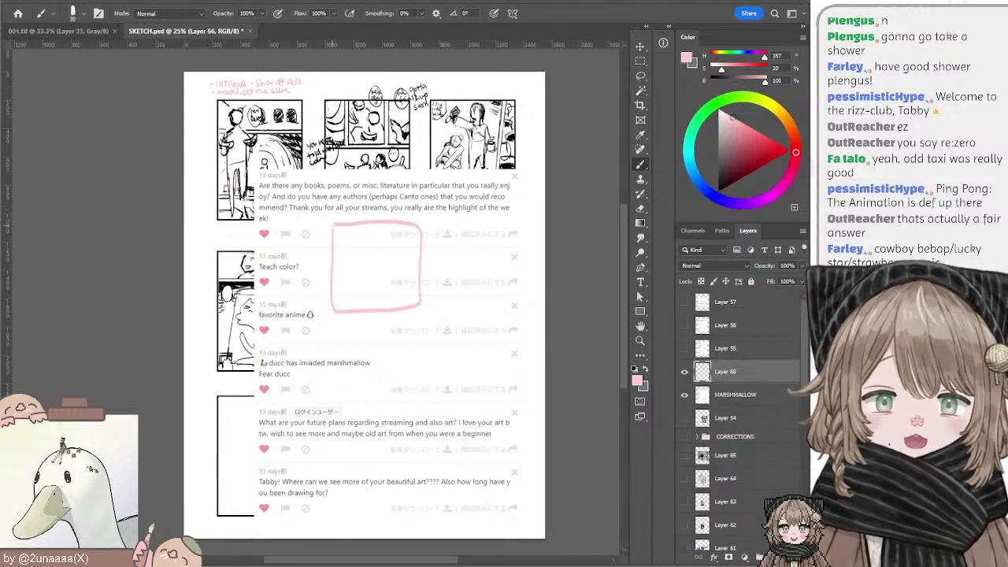
# Step: Sketch two drops inside the square with a size 15 brush, and letter "Yoghurt" above and "drops" below them
pyautogui.moveTo(355, 259)
pyautogui.mouseDown()
pyautogui.moveTo(386, 261)
pyautogui.moveTo(369, 252)
pyautogui.moveTo(361, 256)
pyautogui.moveTo(374, 274)
pyautogui.moveTo(362, 252)
pyautogui.moveTo(398, 279)
pyautogui.moveTo(396, 257)
pyautogui.moveTo(392, 280)
pyautogui.moveTo(393, 259)
pyautogui.moveTo(405, 271)
pyautogui.moveTo(390, 254)
pyautogui.mouseUp()
pyautogui.hotkey('ctrl', 'z')
pyautogui.press('[')
pyautogui.press('[')
pyautogui.press('[')
pyautogui.hotkey('ctrl', 'z')
pyautogui.hotkey('ctrl', 'z')
pyautogui.hotkey('ctrl', 'z')
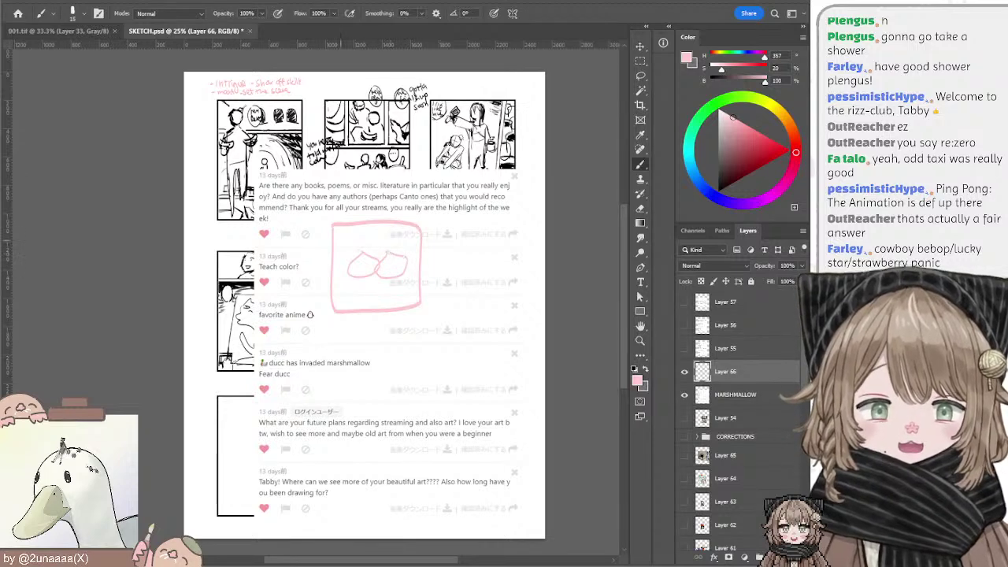
pyautogui.moveTo(337, 230)
pyautogui.mouseDown()
pyautogui.moveTo(361, 236)
pyautogui.moveTo(360, 246)
pyautogui.moveTo(398, 235)
pyautogui.mouseUp()
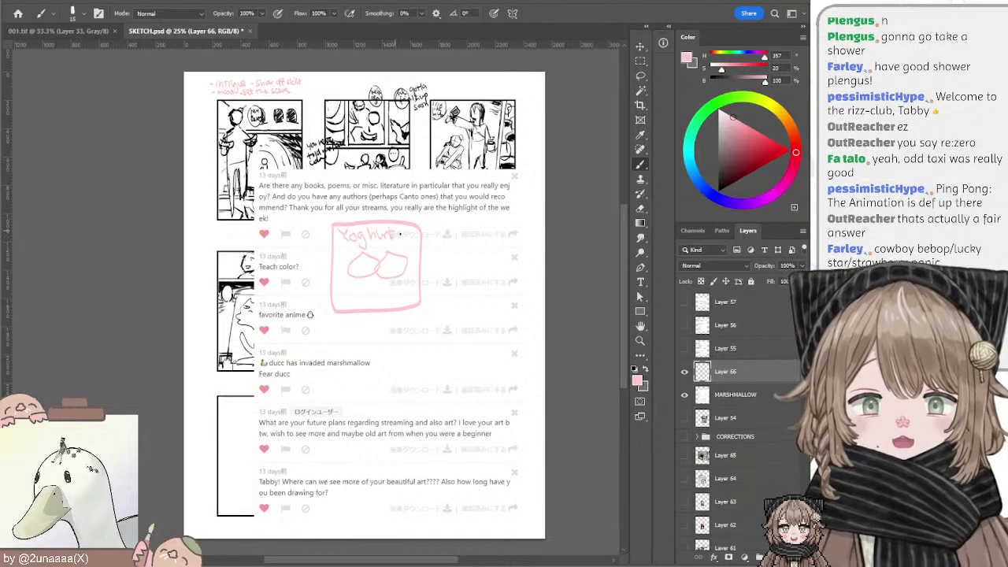
pyautogui.moveTo(356, 289)
pyautogui.mouseDown()
pyautogui.moveTo(350, 295)
pyautogui.moveTo(389, 293)
pyautogui.mouseUp()
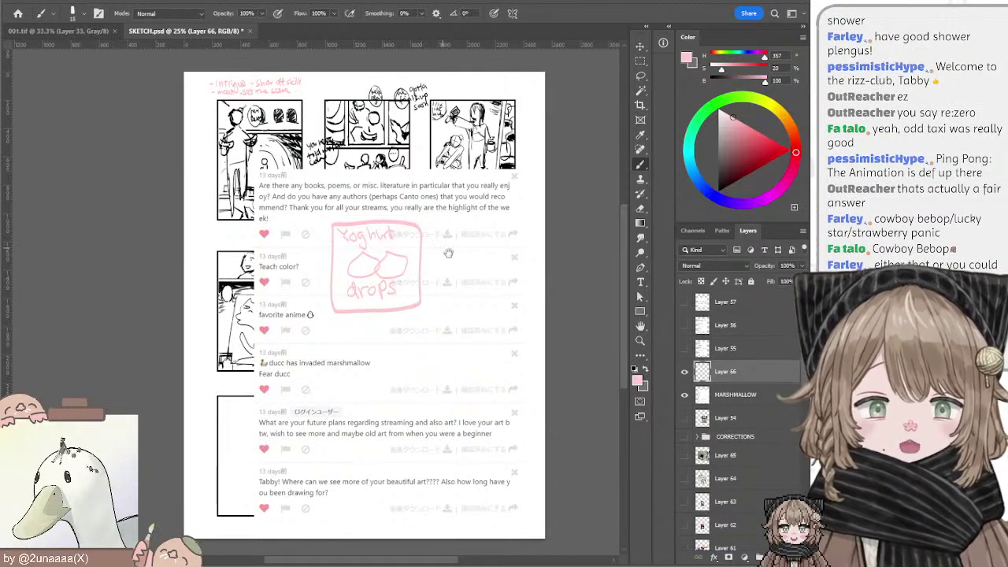
# Step: Sketch a tilted pink block with a divided-off end section beside the "ducc has invaded marshmallow" message
pyautogui.moveTo(449, 252); pyautogui.dragTo(431, 230)
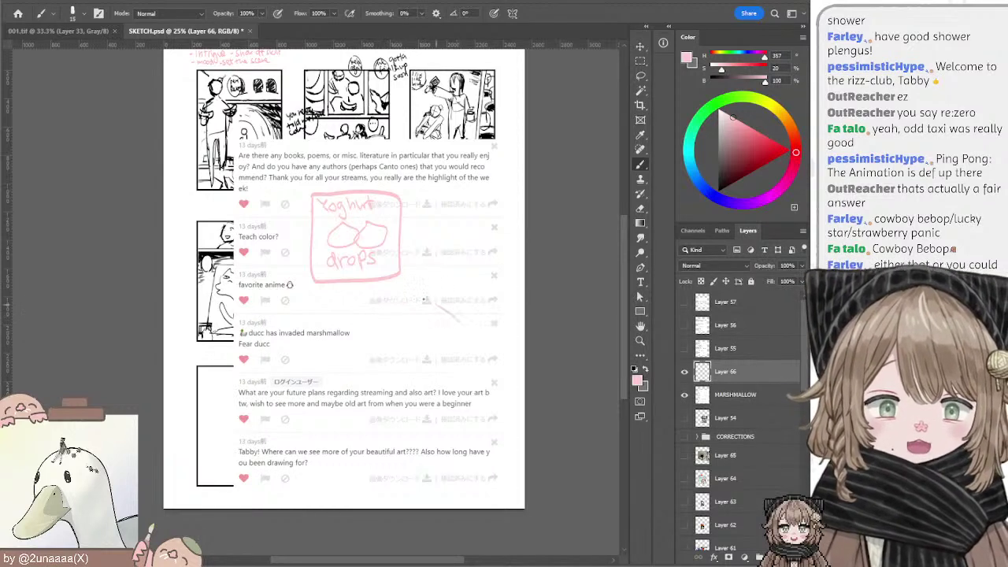
pyautogui.moveTo(427, 300)
pyautogui.mouseDown()
pyautogui.moveTo(388, 317)
pyautogui.moveTo(427, 358)
pyautogui.moveTo(457, 325)
pyautogui.moveTo(479, 342)
pyautogui.moveTo(490, 359)
pyautogui.moveTo(460, 380)
pyautogui.moveTo(428, 356)
pyautogui.moveTo(463, 381)
pyautogui.mouseUp()
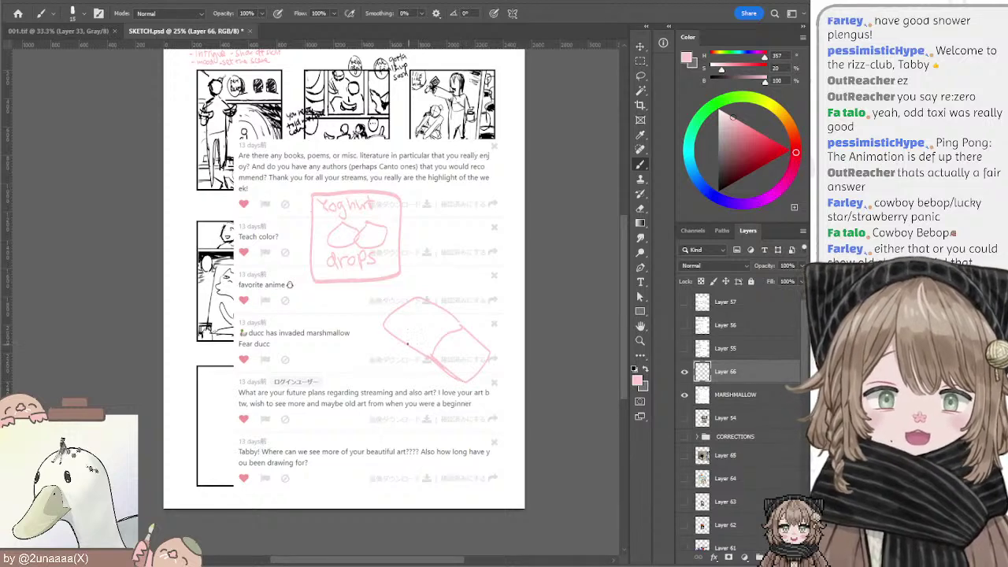
pyautogui.moveTo(401, 341); pyautogui.dragTo(425, 357)
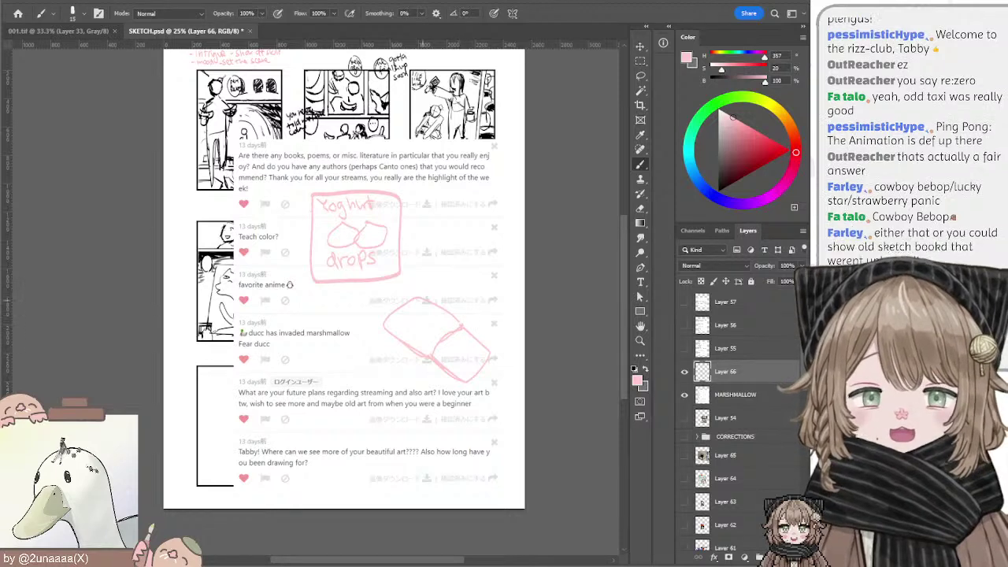
# Step: Draw an arrow pointing at the top of the tilted block, replacing the first attempt, and label it "white choco"
pyautogui.moveTo(443, 271); pyautogui.dragTo(431, 312)
pyautogui.moveTo(424, 307); pyautogui.dragTo(437, 310)
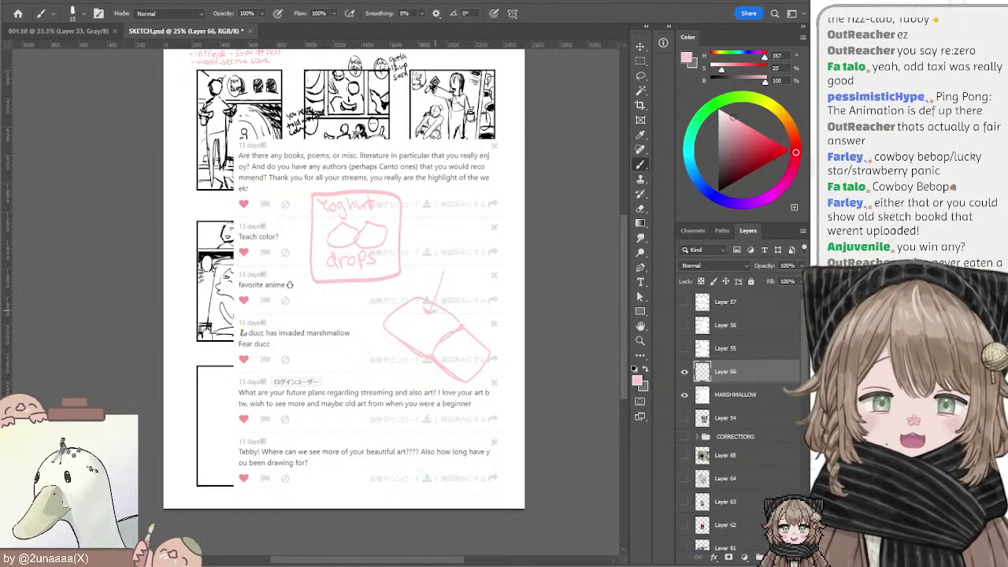
pyautogui.hotkey('ctrl', 'z')
pyautogui.hotkey('ctrl', 'z')
pyautogui.moveTo(449, 257); pyautogui.dragTo(428, 310)
pyautogui.moveTo(423, 305); pyautogui.dragTo(438, 305)
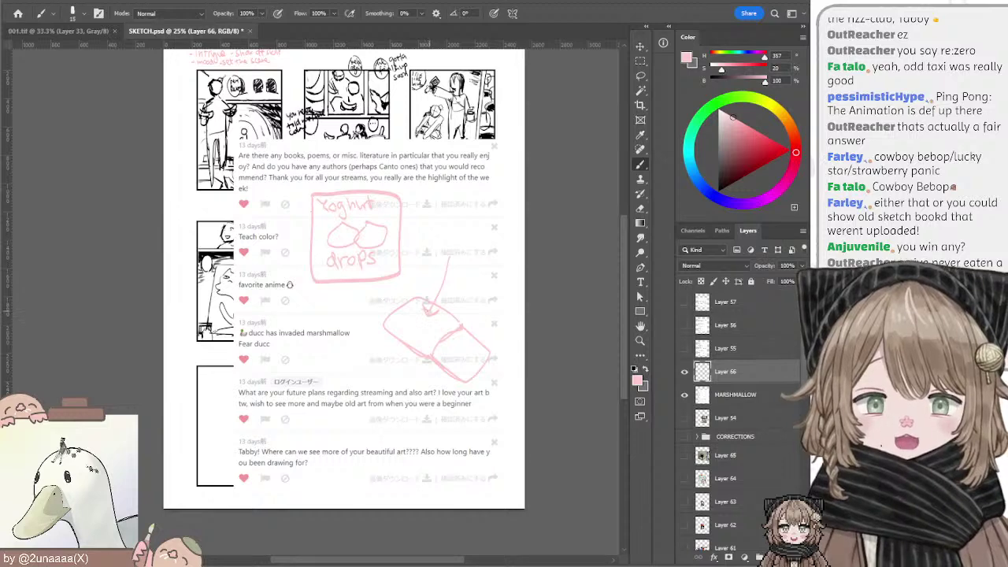
pyautogui.moveTo(451, 231)
pyautogui.mouseDown()
pyautogui.moveTo(455, 254)
pyautogui.moveTo(441, 263)
pyautogui.moveTo(436, 241)
pyautogui.moveTo(463, 243)
pyautogui.moveTo(450, 268)
pyautogui.moveTo(479, 261)
pyautogui.mouseUp()
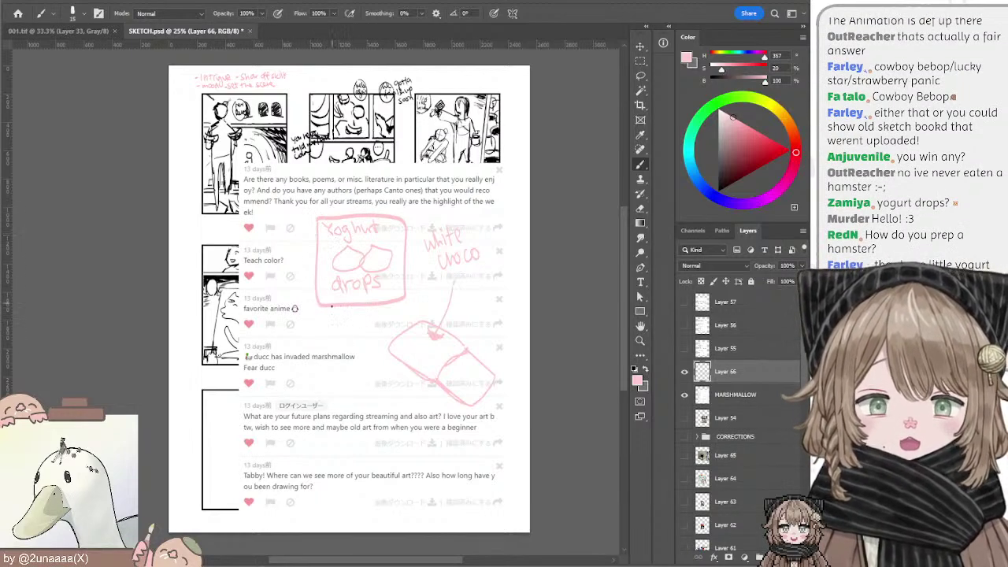
# Step: Letter "4 hamsters" in pale pink below the yoghurt drops square
pyautogui.moveTo(320, 310)
pyautogui.mouseDown()
pyautogui.moveTo(326, 326)
pyautogui.moveTo(392, 314)
pyautogui.mouseUp()
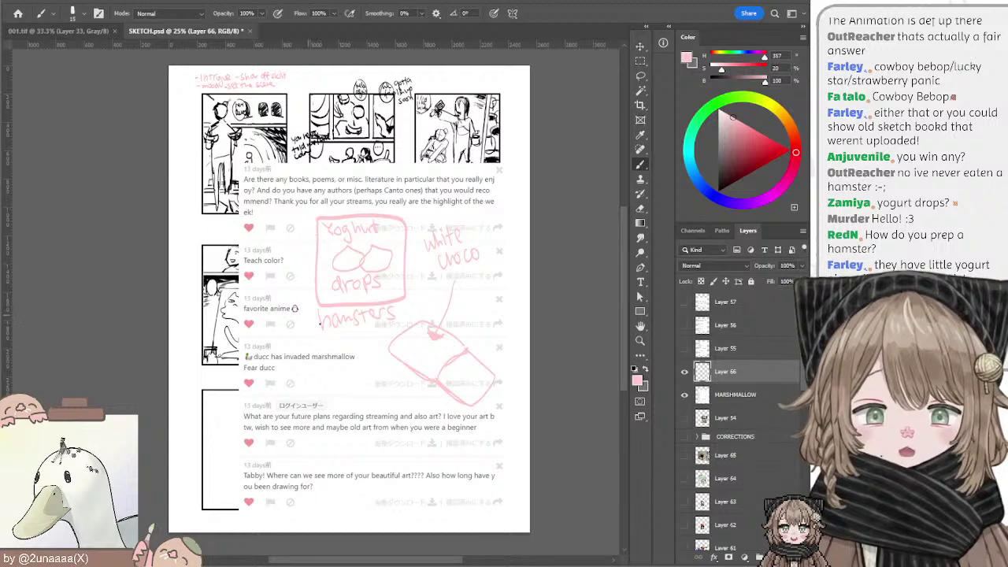
pyautogui.moveTo(314, 309); pyautogui.dragTo(318, 323)
pyautogui.moveTo(316, 316); pyautogui.dragTo(318, 338)
pyautogui.moveTo(409, 267)
pyautogui.mouseDown()
pyautogui.moveTo(422, 287)
pyautogui.moveTo(393, 280)
pyautogui.moveTo(399, 265)
pyautogui.mouseUp()
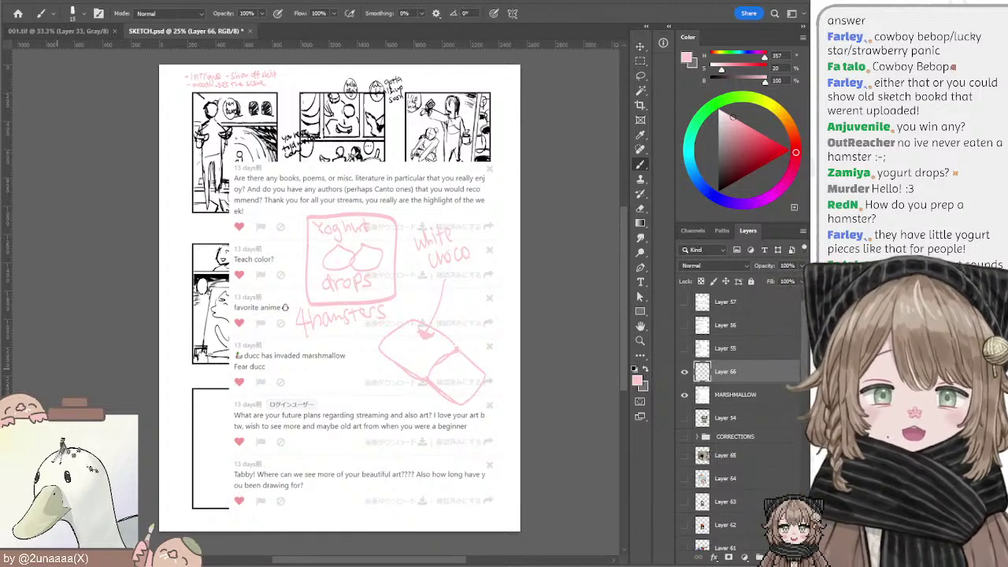
# Step: Undo the "4 hamsters" and "white choco" lettering, and delete the whole doodle layer above MARSHMALLOW
pyautogui.hotkey('ctrl', 'z')
pyautogui.hotkey('ctrl', 'z')
pyautogui.hotkey('ctrl', 'z')
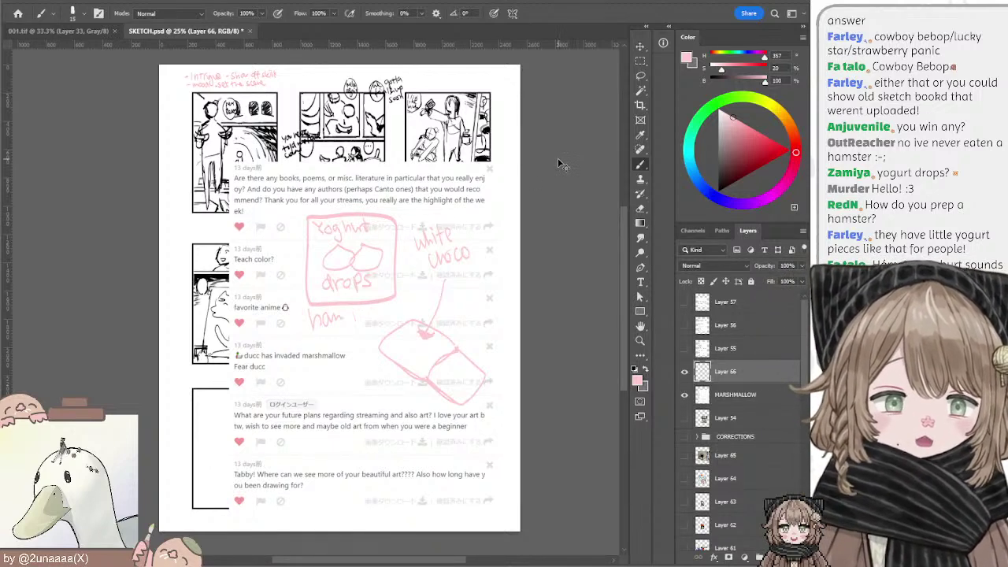
pyautogui.hotkey('ctrl', 'z')
pyautogui.hotkey('ctrl', 'z')
pyautogui.hotkey('ctrl', 'z')
pyautogui.hotkey('ctrl', 'z')
pyautogui.hotkey('ctrl', 'z')
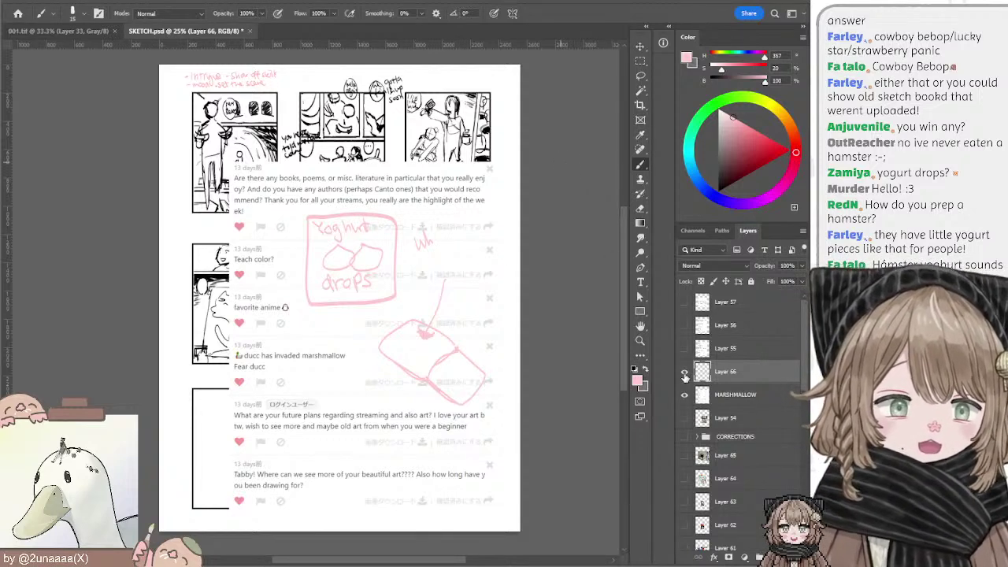
pyautogui.click(685, 372)
pyautogui.click(685, 371)
pyautogui.hotkey('ctrl', 'z')
pyautogui.hotkey('ctrl', 'z')
pyautogui.moveTo(725, 374)
pyautogui.mouseDown()
pyautogui.moveTo(729, 490)
pyautogui.moveTo(788, 557)
pyautogui.mouseUp()
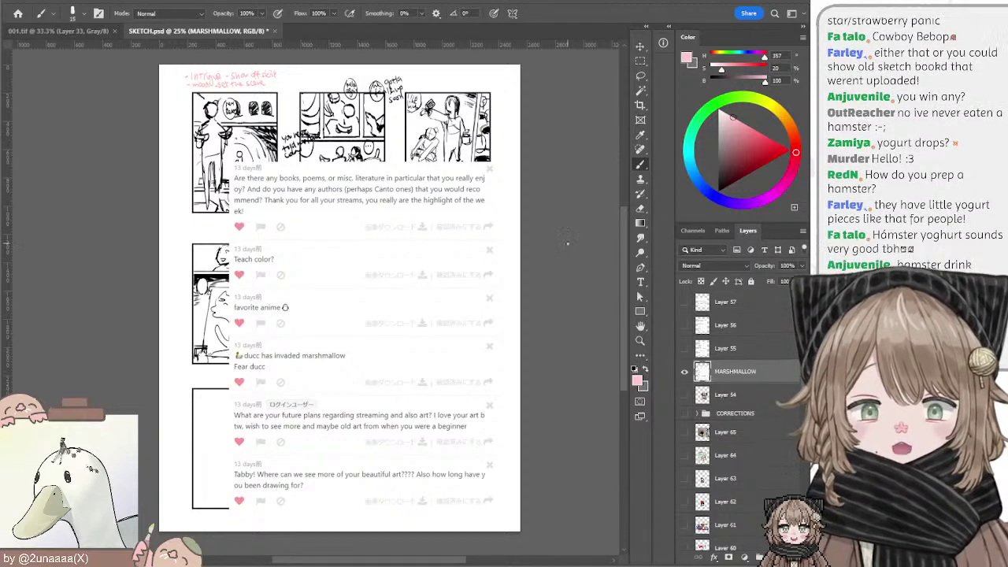
# Step: Paste the copied Vitakraft hamster drops image above the MARSHMALLOW layer and enlarge it to cover most of the page
pyautogui.hotkey('ctrl', 'v')
pyautogui.click(641, 45)
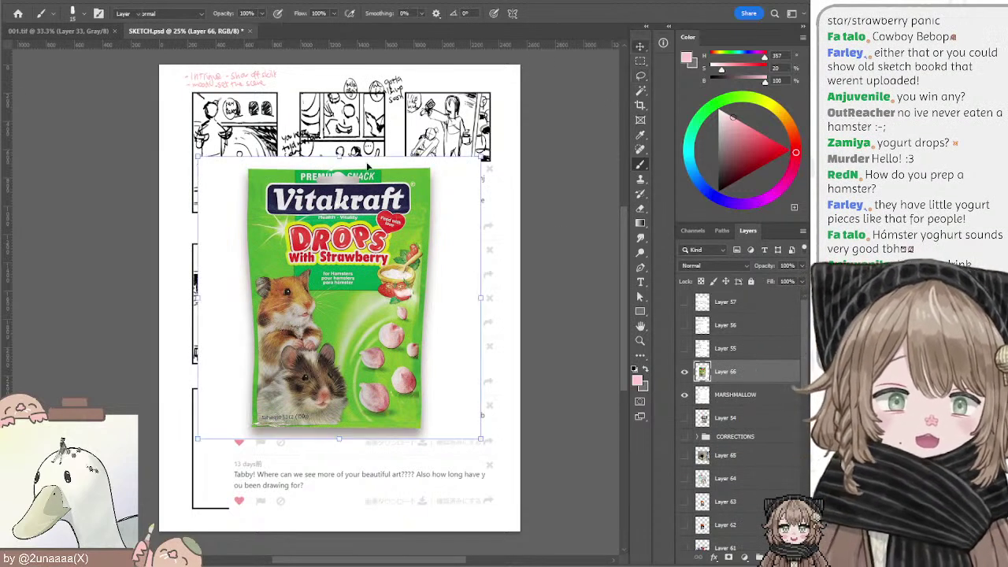
pyautogui.moveTo(481, 156); pyautogui.dragTo(529, 109)
pyautogui.press('Return')
pyautogui.click(551, 140)
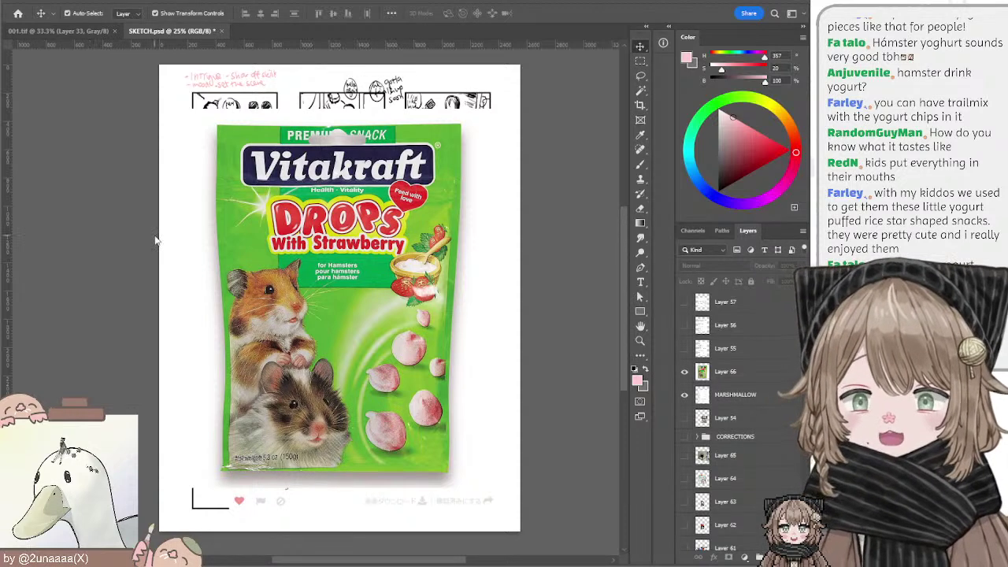
# Step: Select the pasted Vitakraft image's layer and hide it
pyautogui.keyDown('ctrl'); pyautogui.click(267, 242); pyautogui.keyUp('ctrl')
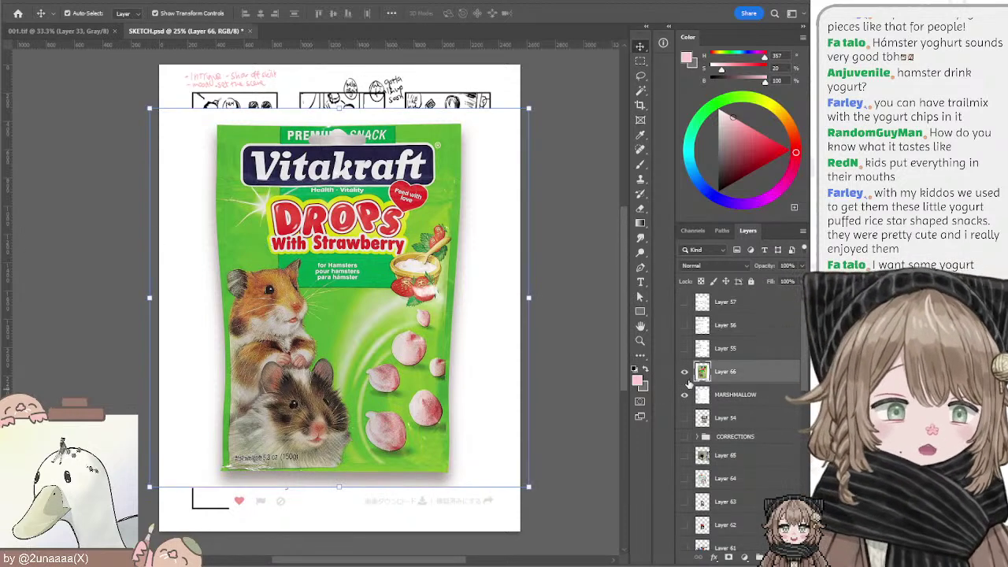
pyautogui.click(684, 371)
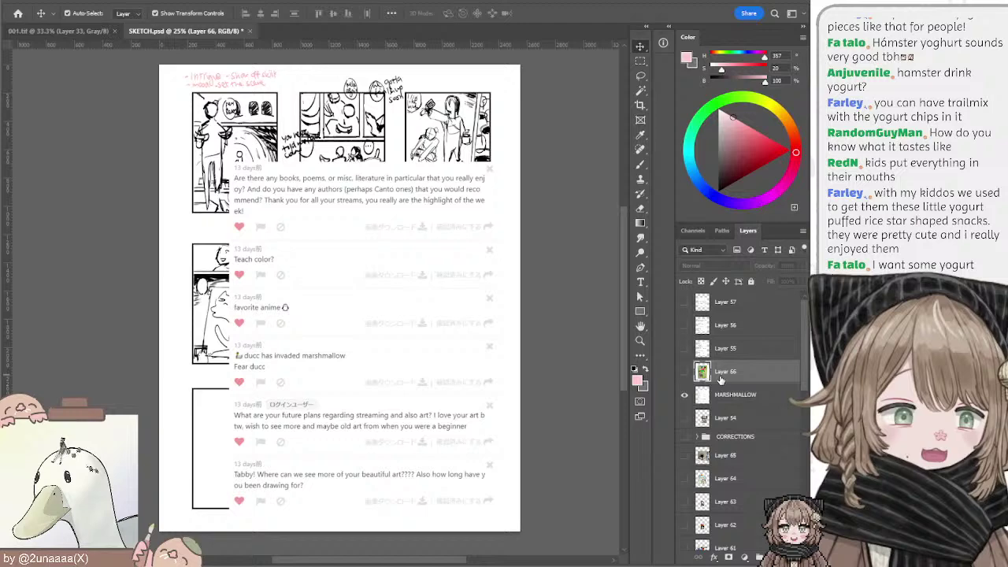
# Step: Select the message screenshot on the MARSHMALLOW layer and enlarge it to about 115.5%, extending it toward the page's upper left
pyautogui.click(382, 353)
pyautogui.moveTo(381, 352)
pyautogui.mouseDown()
pyautogui.moveTo(352, 345)
pyautogui.moveTo(378, 357)
pyautogui.mouseUp()
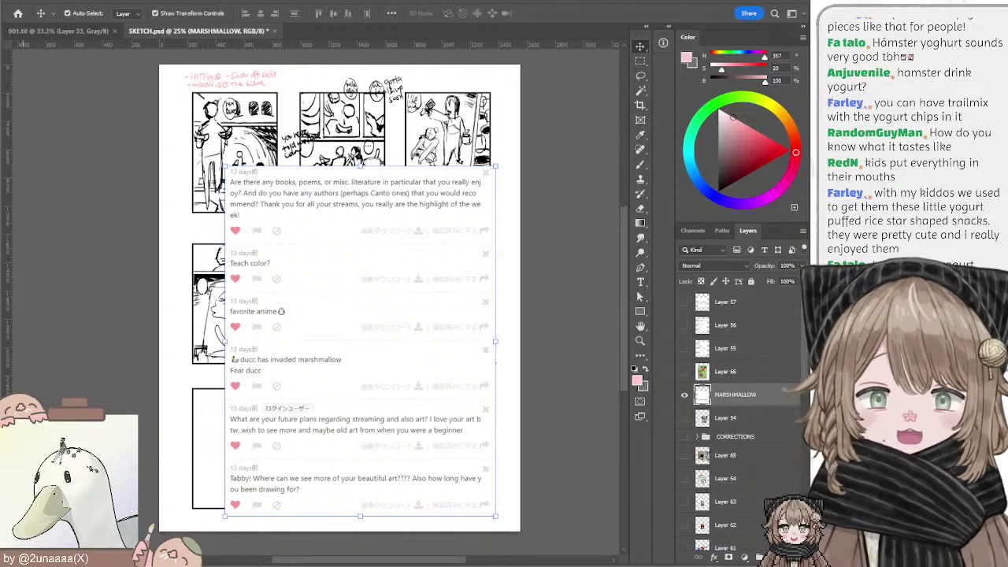
pyautogui.click(558, 307)
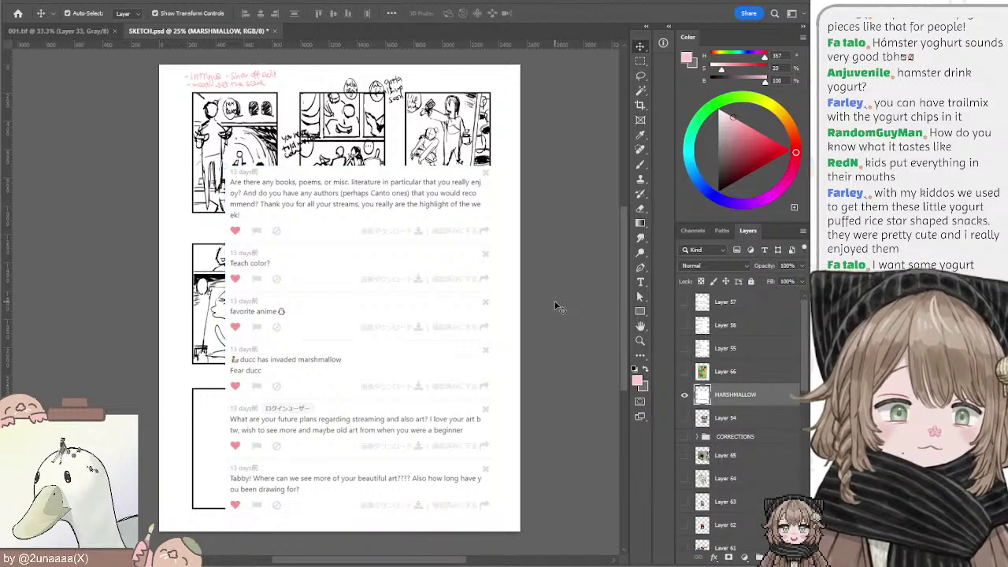
pyautogui.moveTo(454, 312); pyautogui.dragTo(452, 302)
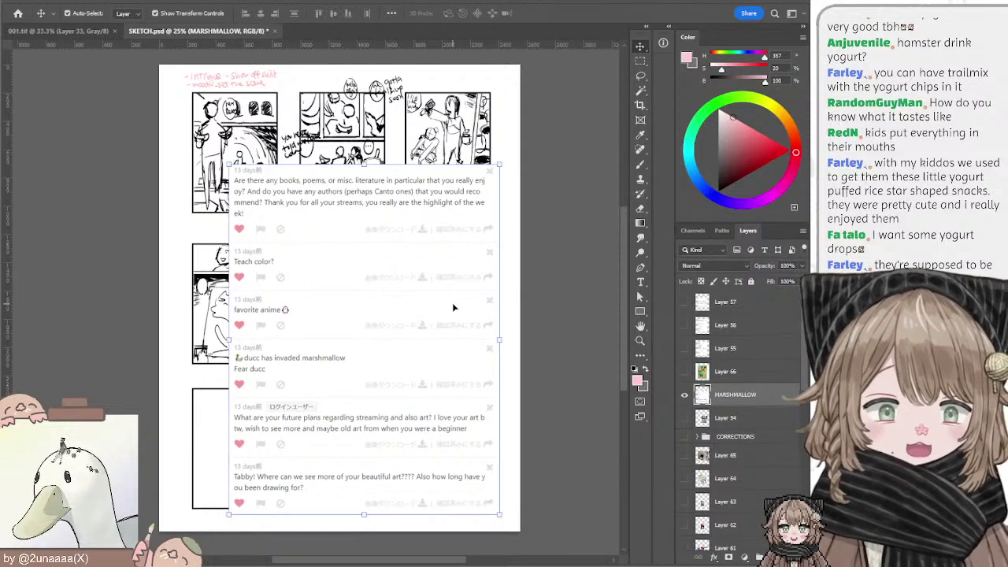
pyautogui.click(585, 272)
pyautogui.click(444, 282)
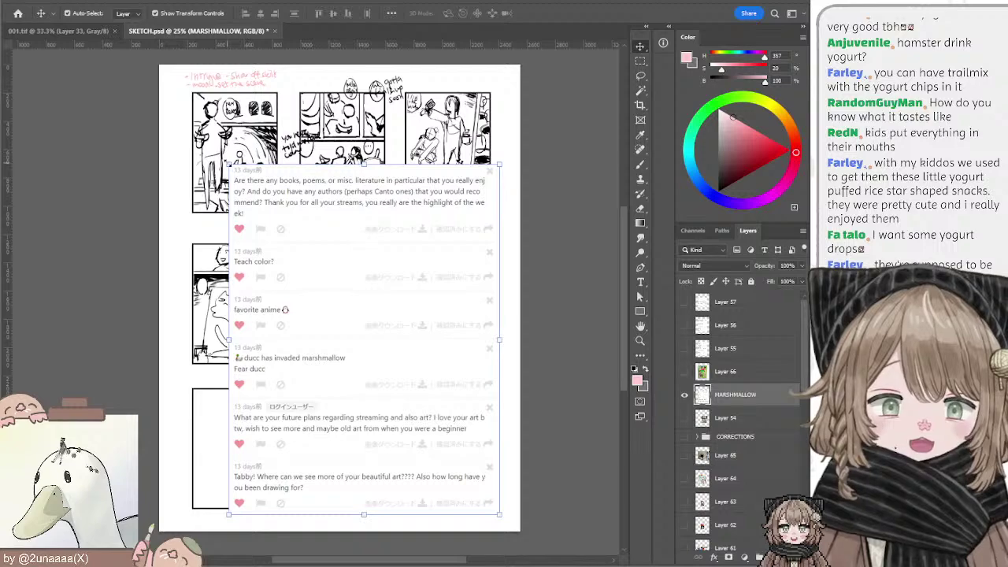
pyautogui.moveTo(229, 165); pyautogui.dragTo(181, 111)
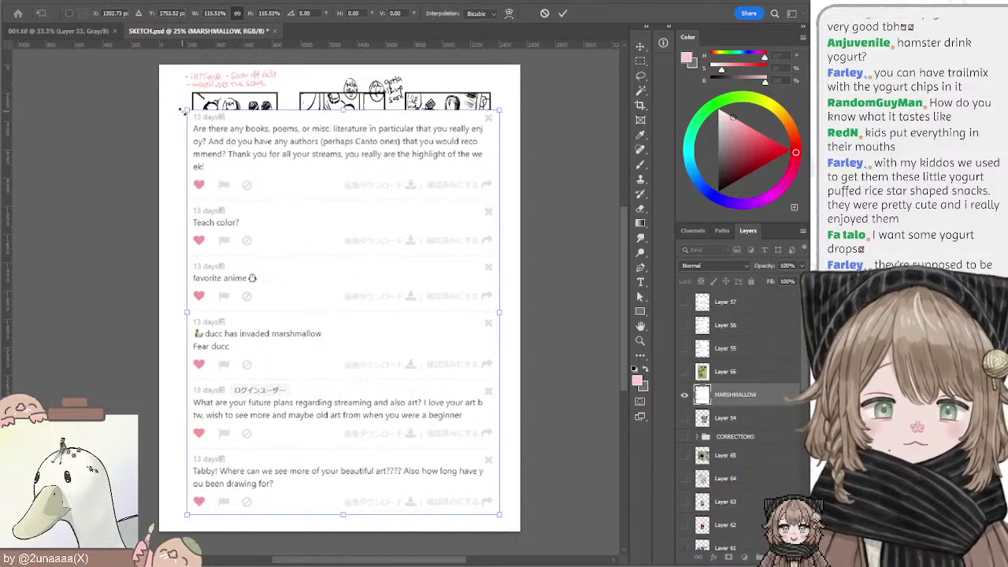
pyautogui.click(574, 198)
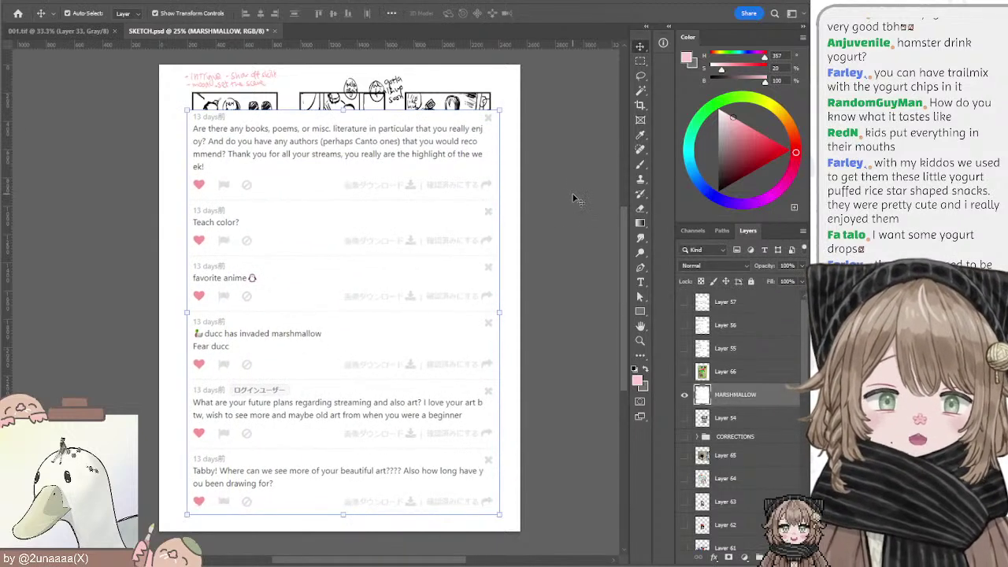
pyautogui.click(574, 198)
# Step: Try the enlarged message screenshot higher, over the thumbnail panels, and move it back down
pyautogui.moveTo(432, 242); pyautogui.dragTo(426, 202)
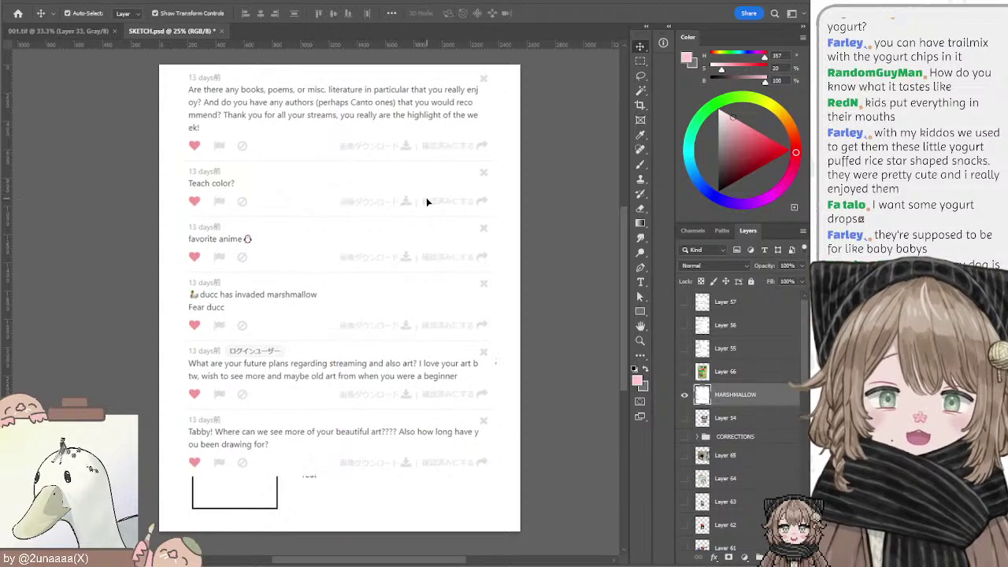
pyautogui.hotkey('ctrl', 't')
pyautogui.click(554, 216)
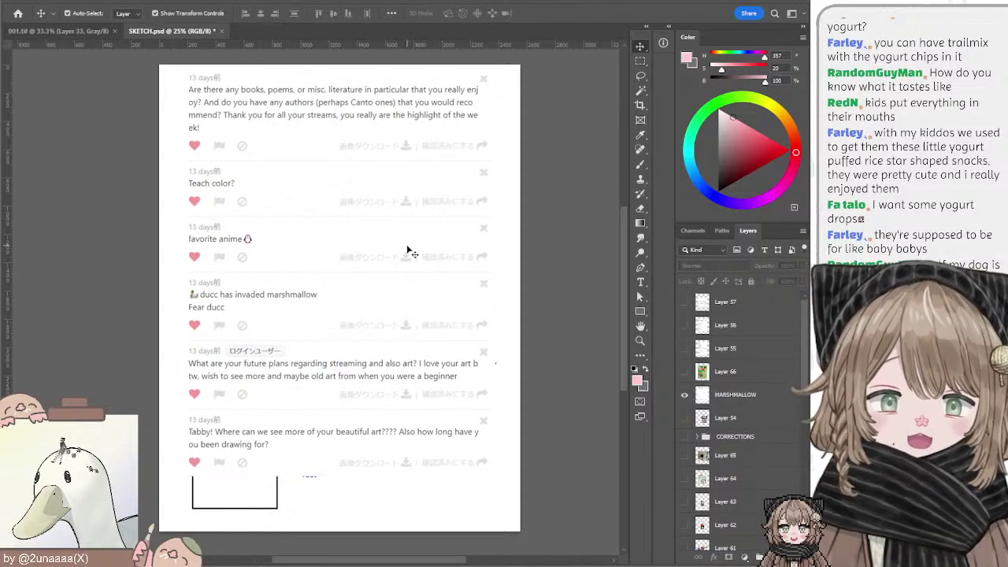
pyautogui.click(408, 246)
pyautogui.moveTo(407, 249)
pyautogui.mouseDown()
pyautogui.moveTo(428, 288)
pyautogui.moveTo(411, 284)
pyautogui.mouseUp()
pyautogui.click(552, 273)
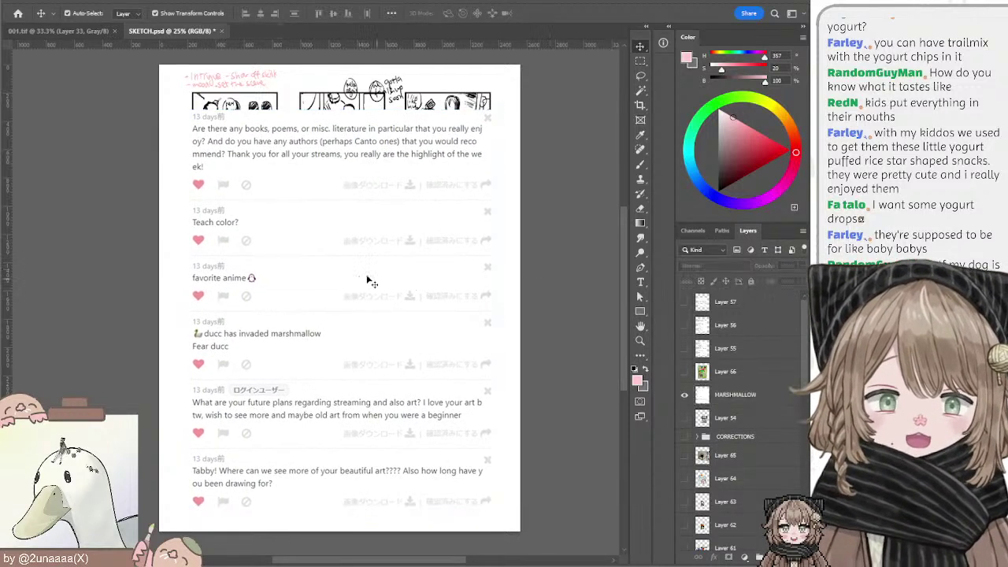
# Step: Make MARSHMALLOW the active layer and switch to the Brush tool
pyautogui.click(353, 273)
pyautogui.click(356, 278)
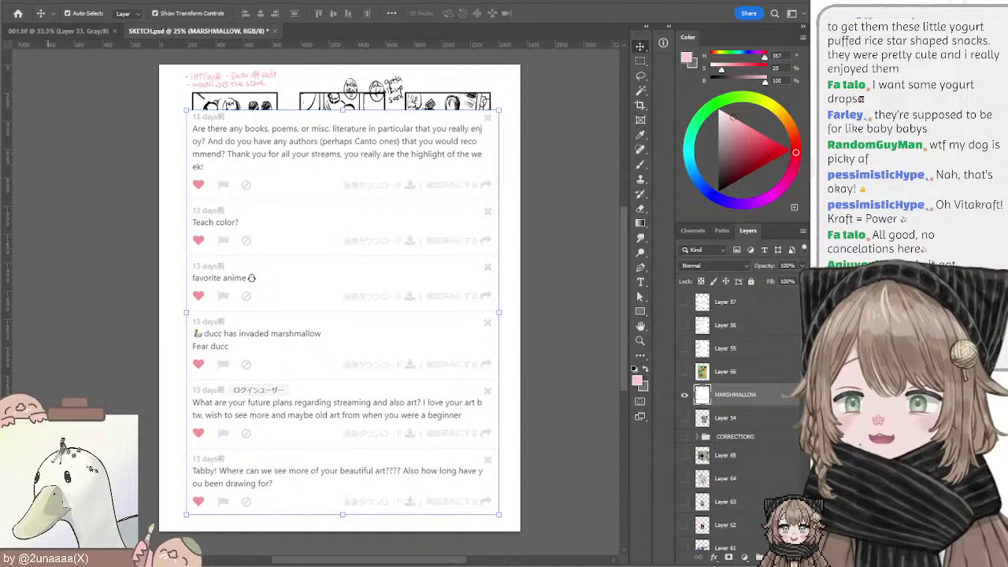
pyautogui.click(138, 197)
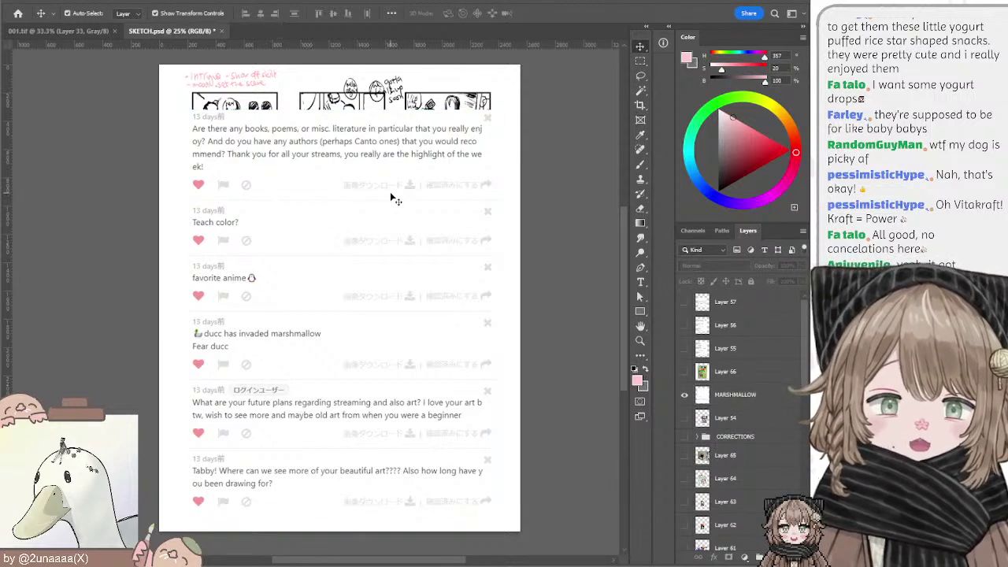
pyautogui.click(402, 243)
pyautogui.press('b')
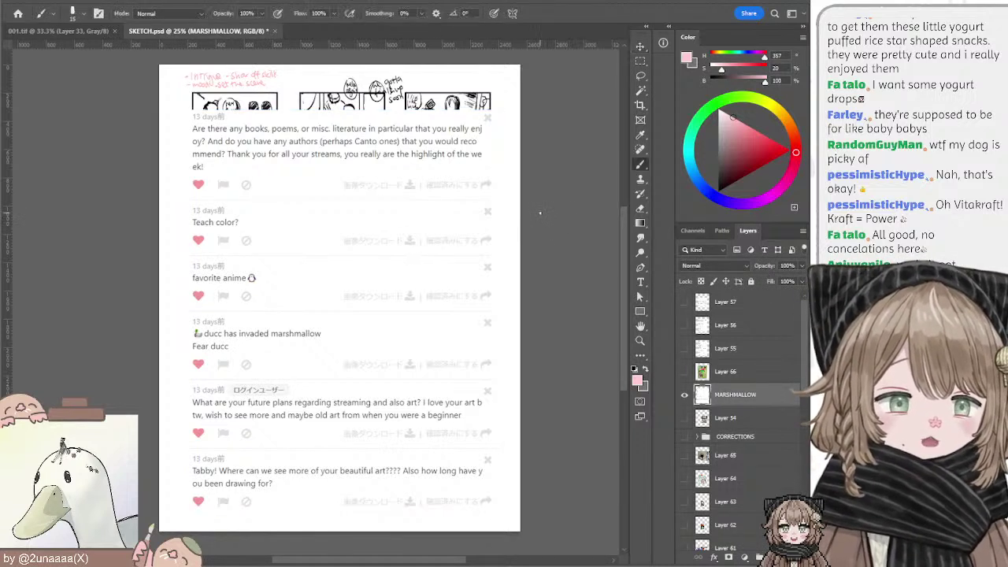
pyautogui.moveTo(550, 242)
pyautogui.mouseDown()
pyautogui.moveTo(554, 254)
pyautogui.moveTo(535, 223)
pyautogui.moveTo(535, 236)
pyautogui.mouseUp()
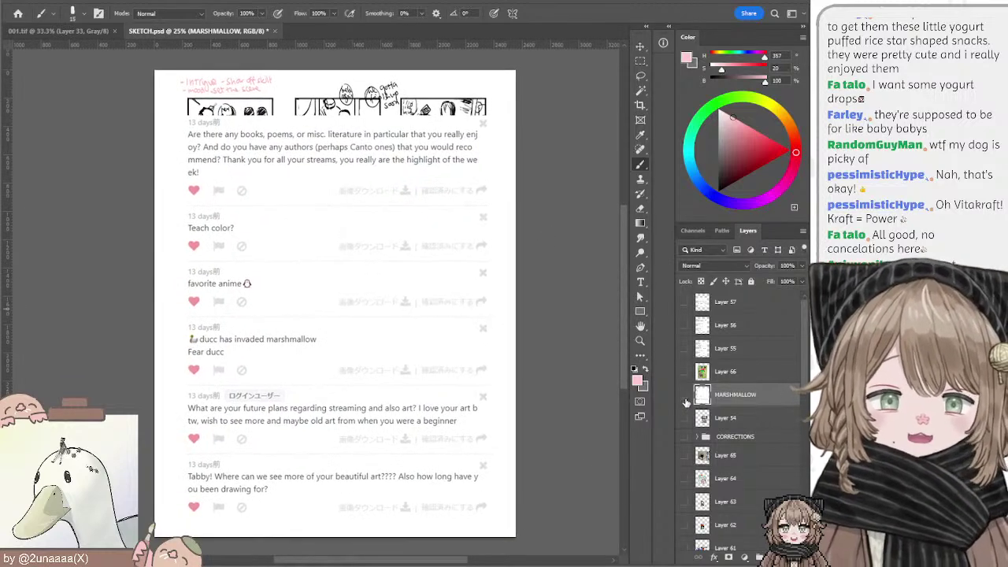
# Step: Briefly hide and show the MARSHMALLOW layer to check the page beneath the messages
pyautogui.click(685, 395)
pyautogui.click(685, 395)
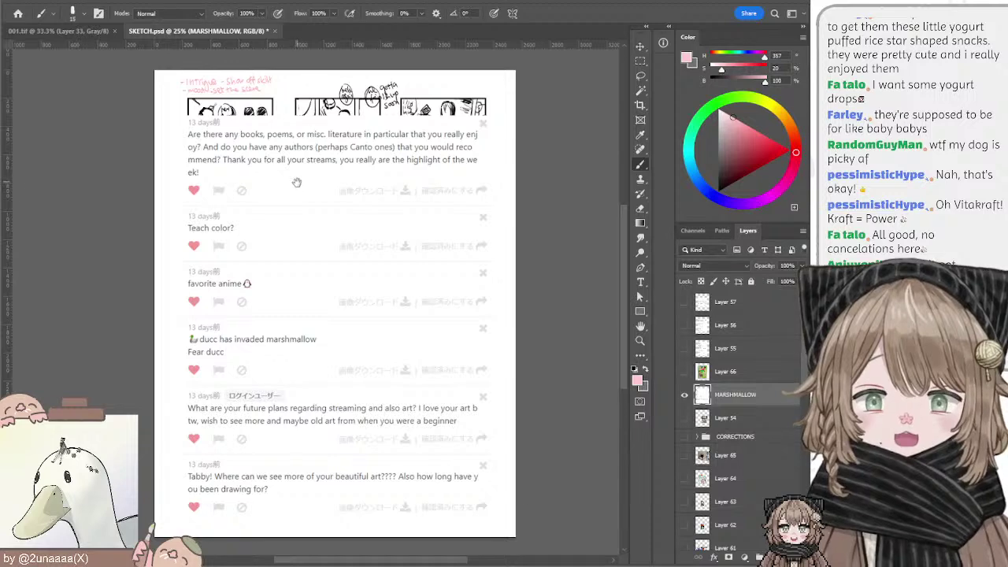
pyautogui.moveTo(297, 182); pyautogui.dragTo(295, 182)
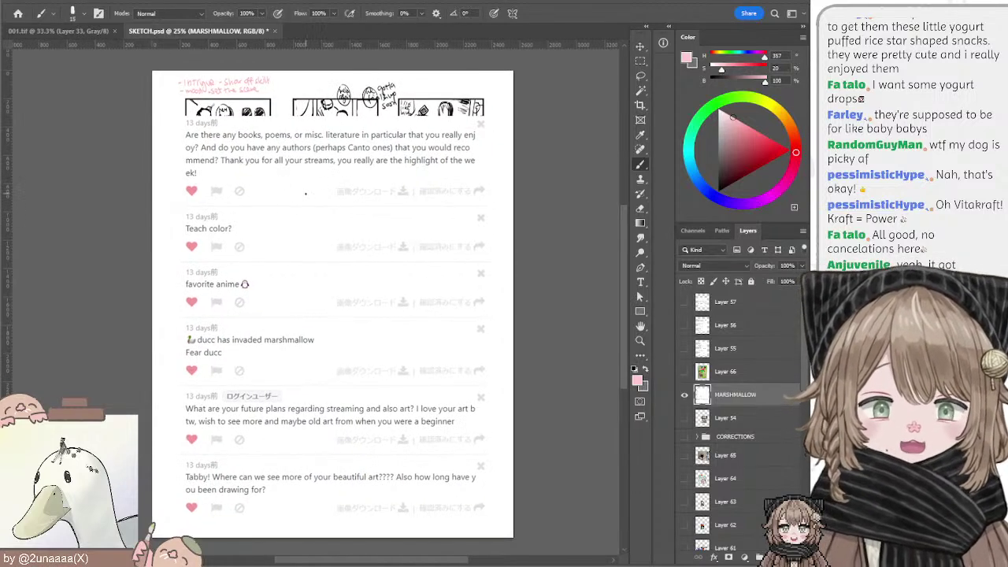
pyautogui.moveTo(313, 188)
pyautogui.mouseDown()
pyautogui.moveTo(330, 192)
pyautogui.moveTo(320, 193)
pyautogui.mouseUp()
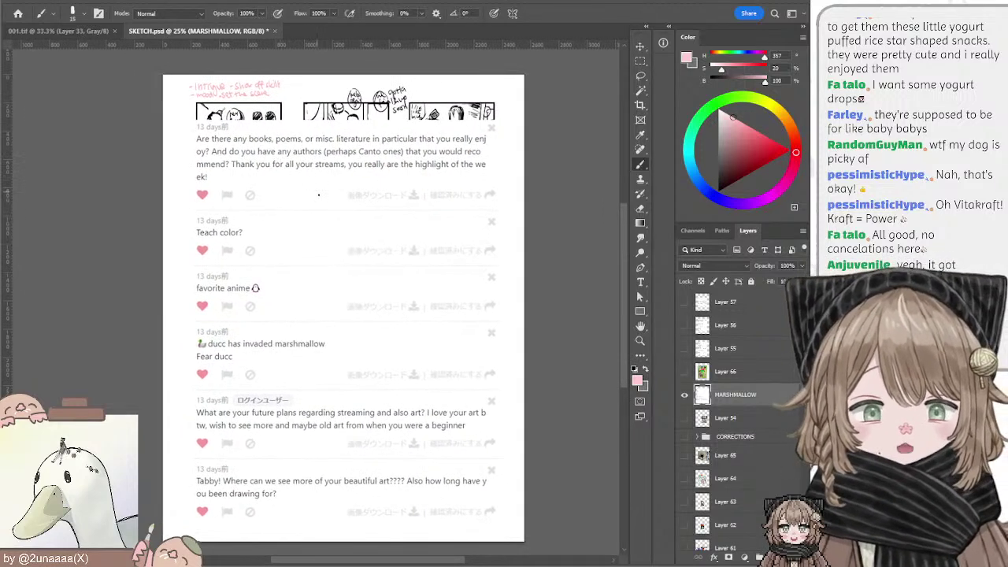
# Step: Try pale pink brush strokes under and across the first message, and undo them
pyautogui.moveTo(333, 217)
pyautogui.mouseDown()
pyautogui.moveTo(316, 183)
pyautogui.moveTo(304, 204)
pyautogui.mouseUp()
pyautogui.moveTo(316, 184)
pyautogui.mouseDown()
pyautogui.moveTo(304, 206)
pyautogui.moveTo(328, 191)
pyautogui.mouseUp()
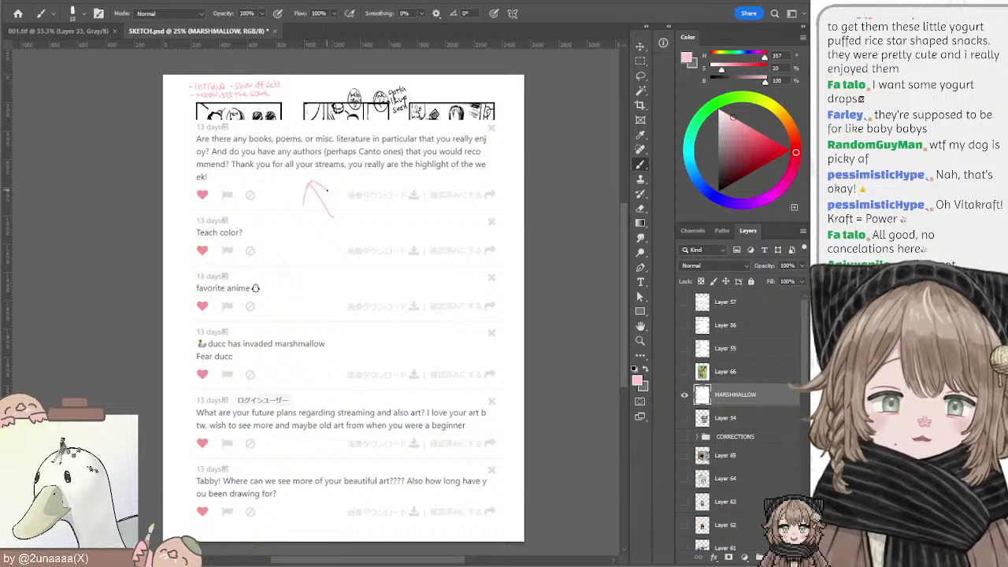
pyautogui.hotkey('ctrl', 'z')
pyautogui.hotkey('ctrl', 'z')
pyautogui.hotkey('ctrl', 'z')
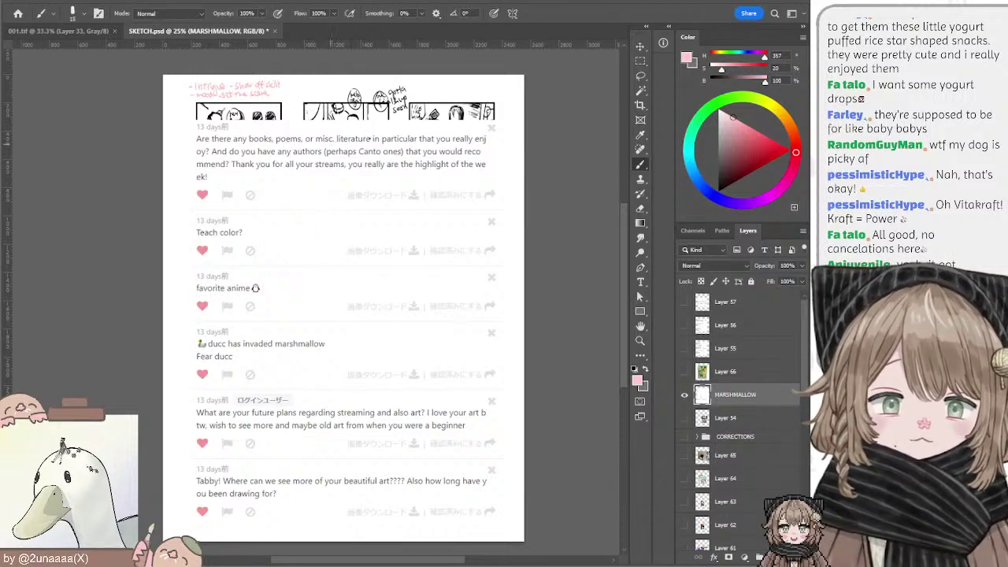
pyautogui.moveTo(329, 146)
pyautogui.mouseDown()
pyautogui.moveTo(333, 156)
pyautogui.moveTo(391, 136)
pyautogui.mouseUp()
pyautogui.moveTo(385, 173); pyautogui.dragTo(373, 184)
pyautogui.hotkey('ctrl', 'z')
pyautogui.hotkey('ctrl', 'z')
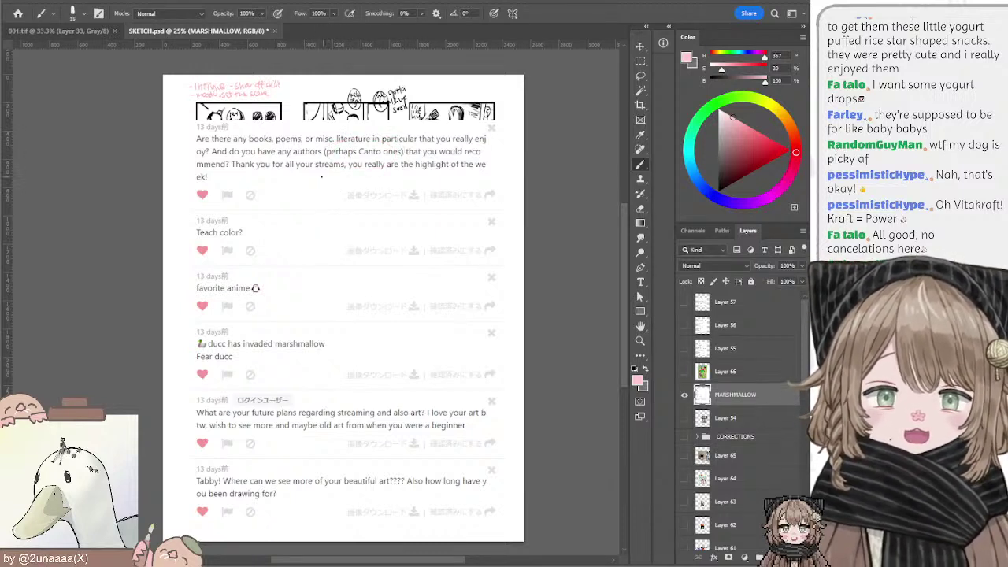
# Step: Pick a stronger pink at 36% saturation and nudge the message screenshot slightly left, keeping the brush size at 15
pyautogui.click(746, 119)
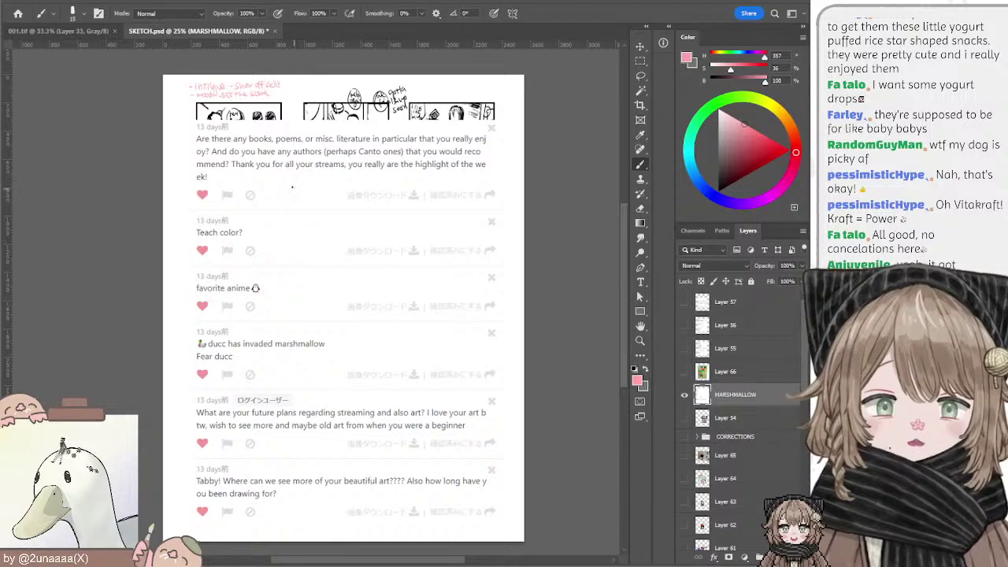
pyautogui.moveTo(310, 189)
pyautogui.mouseDown()
pyautogui.moveTo(333, 187)
pyautogui.moveTo(312, 183)
pyautogui.mouseUp()
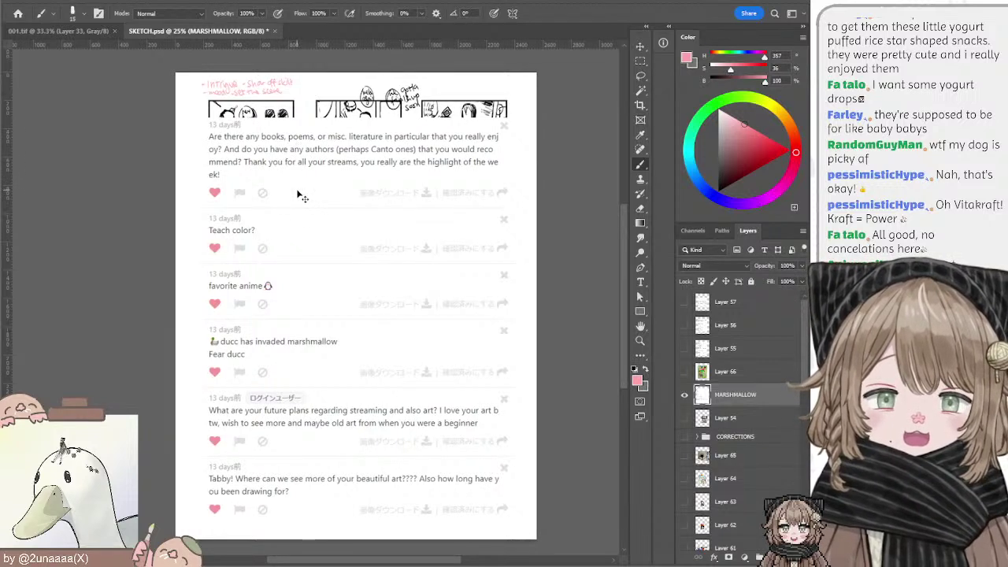
pyautogui.moveTo(304, 190); pyautogui.dragTo(302, 190)
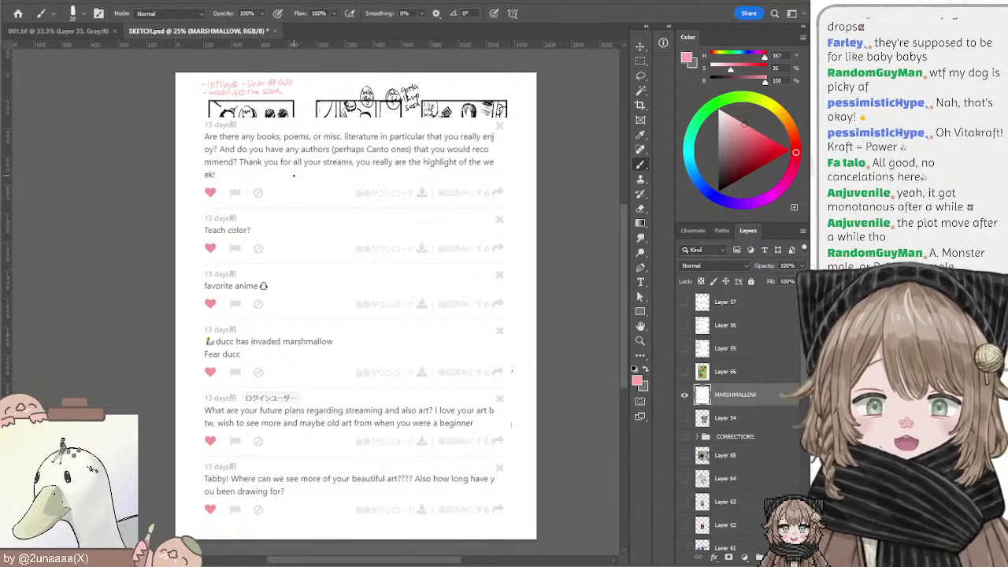
pyautogui.press(']')
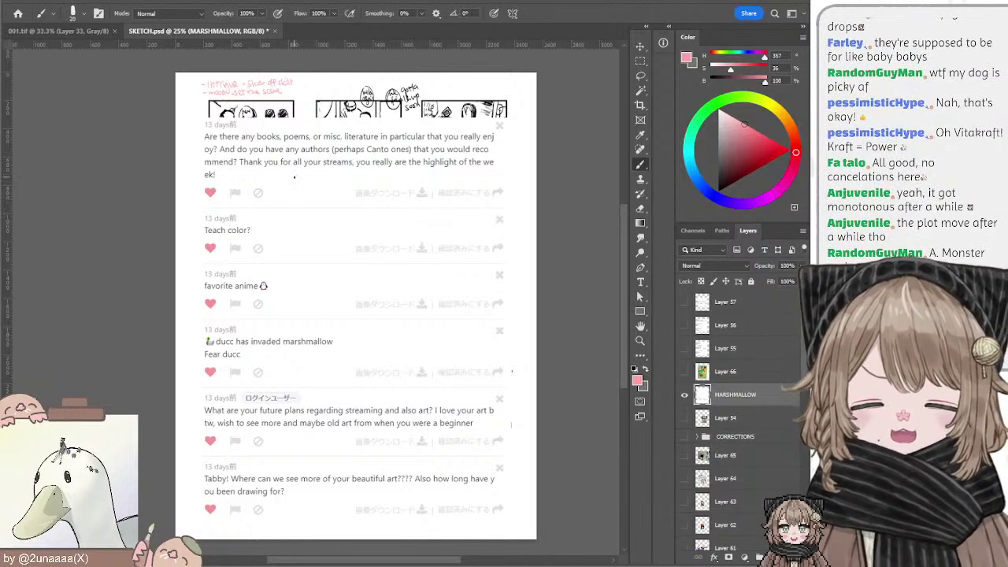
pyautogui.press('space')
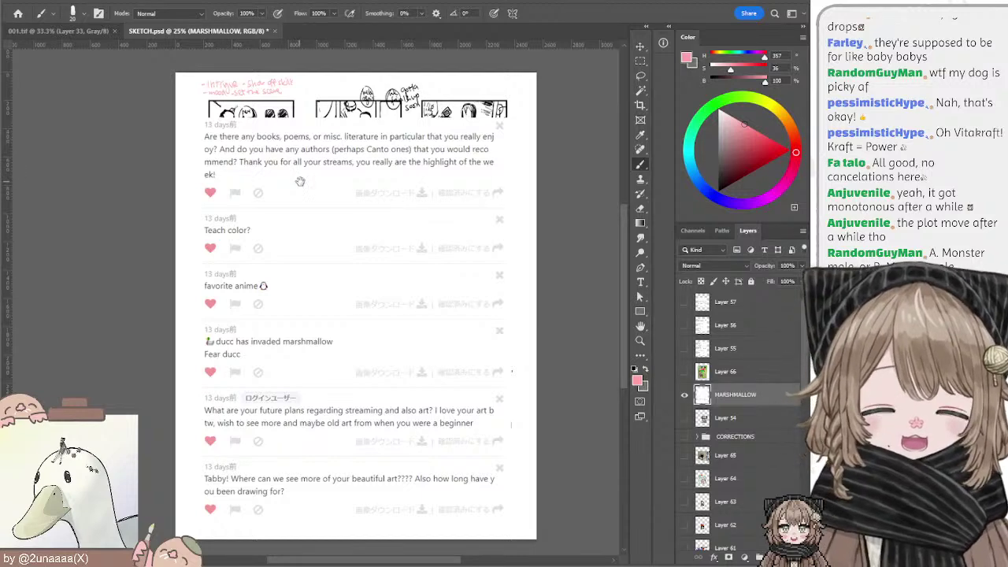
pyautogui.moveTo(300, 181); pyautogui.dragTo(314, 182)
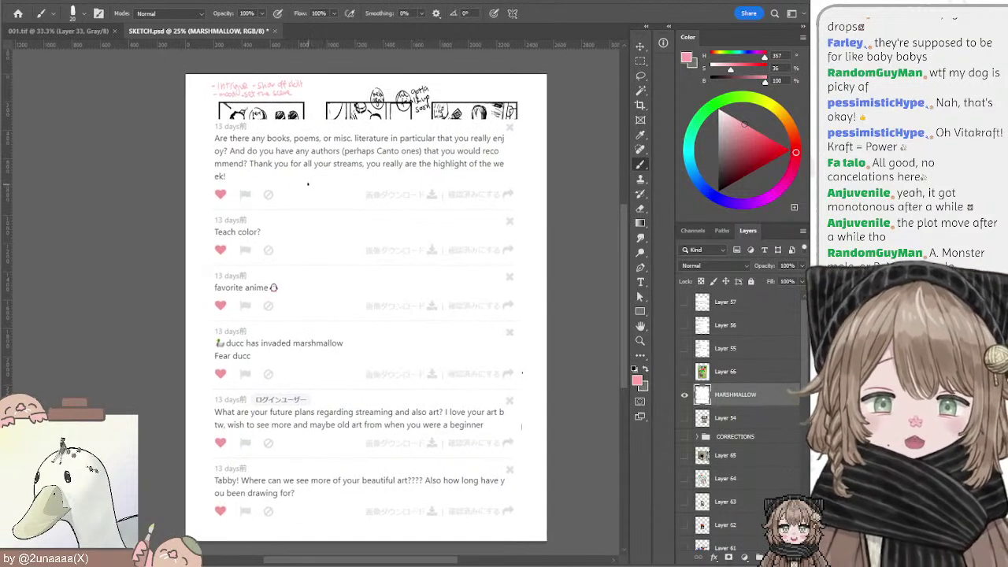
pyautogui.press('[')
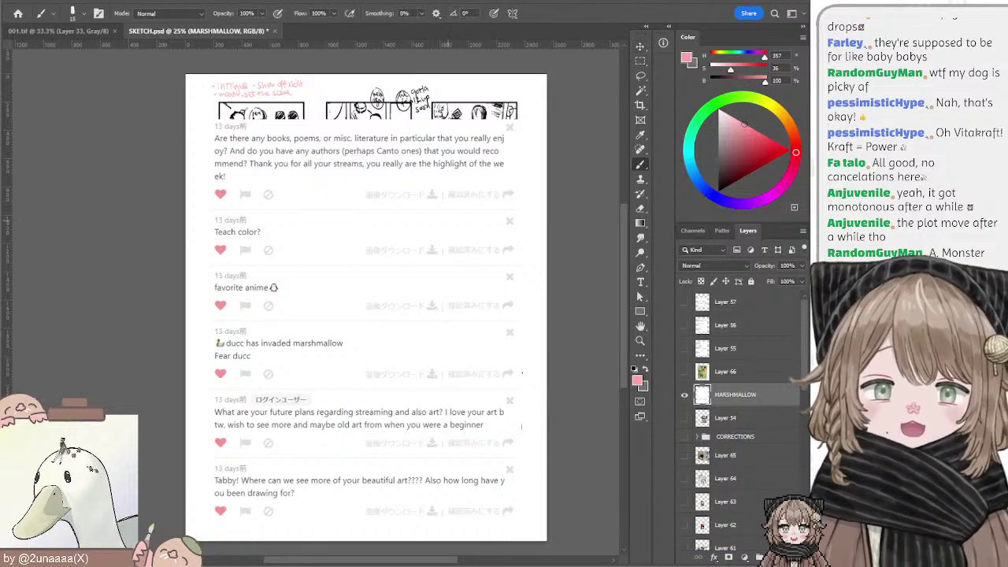
# Step: Nudge the message screenshot slightly up and clear the rectangular selection made across the page's upper strip
pyautogui.click(641, 60)
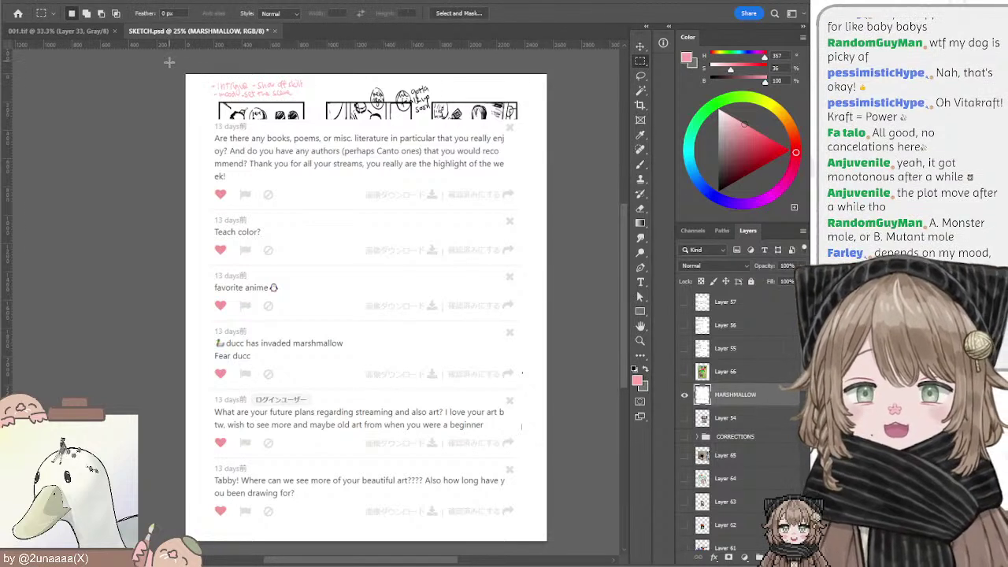
pyautogui.moveTo(172, 60); pyautogui.dragTo(537, 122)
pyautogui.press('b')
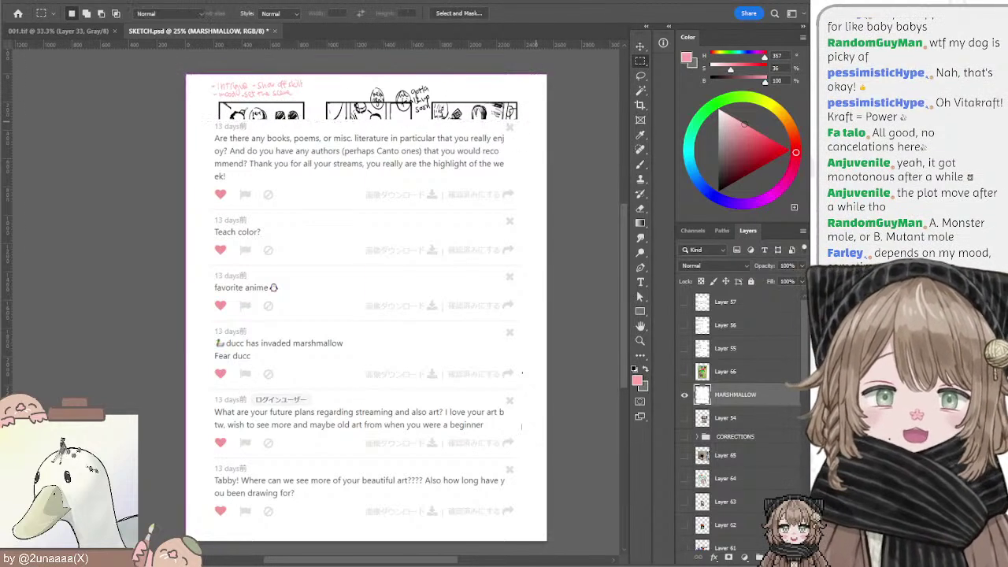
pyautogui.press('l')
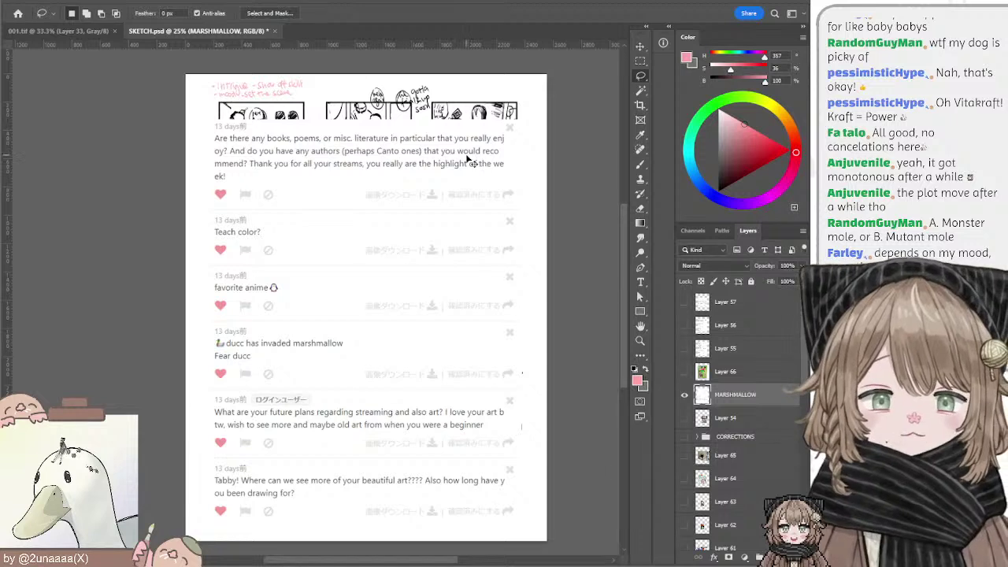
pyautogui.moveTo(467, 158)
pyautogui.mouseDown()
pyautogui.moveTo(468, 148)
pyautogui.moveTo(469, 159)
pyautogui.mouseUp()
pyautogui.hotkey('ctrl', 'd')
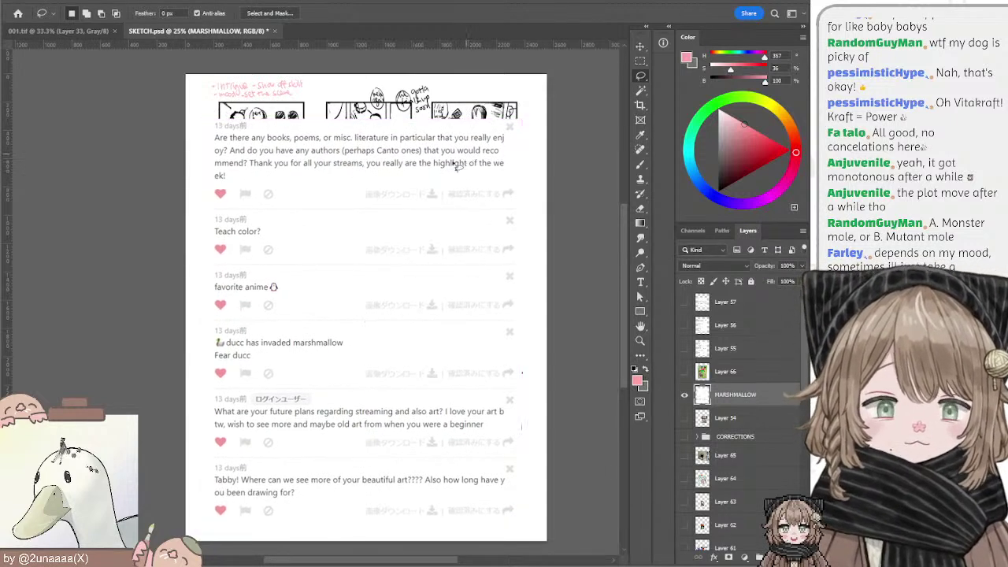
pyautogui.press('b')
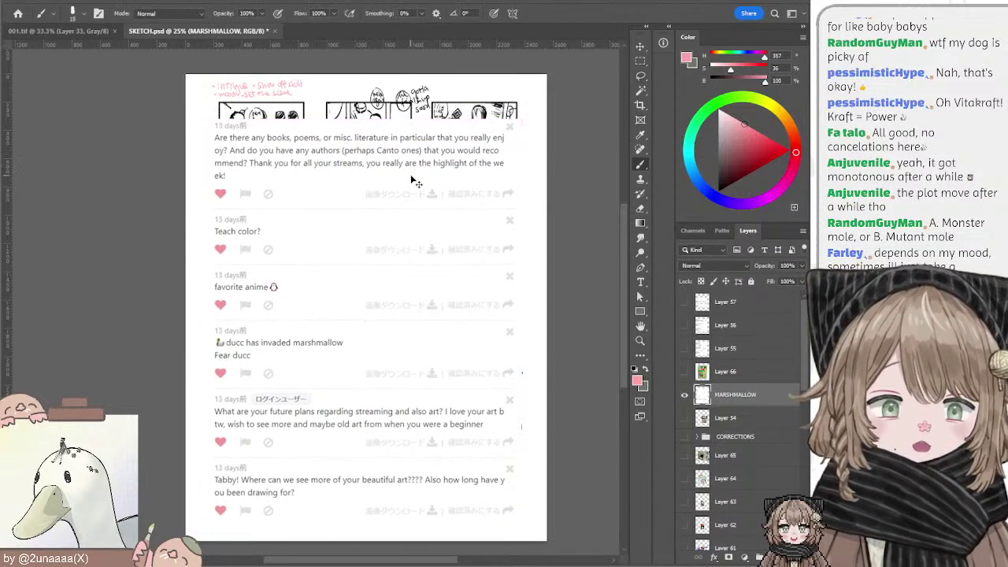
pyautogui.press('m')
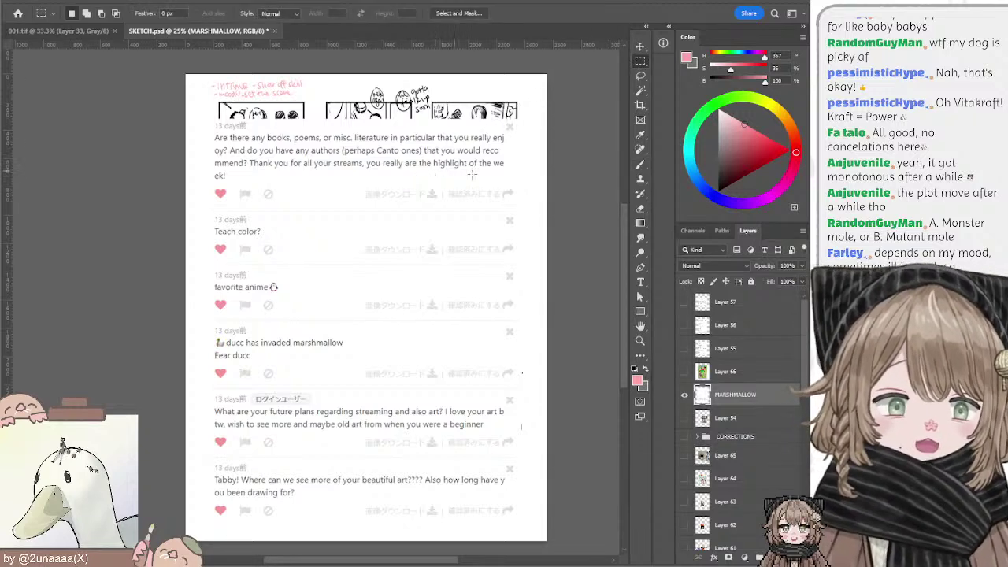
# Step: Hide the MARSHMALLOW layer to view the thumbnails and story text, show it again and return to the Brush tool
pyautogui.click(684, 395)
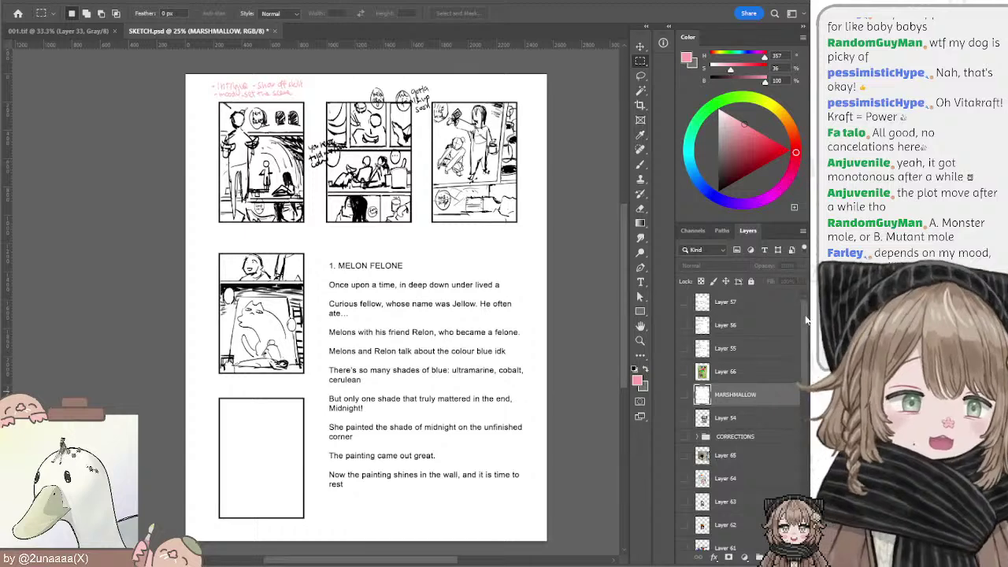
pyautogui.click(684, 395)
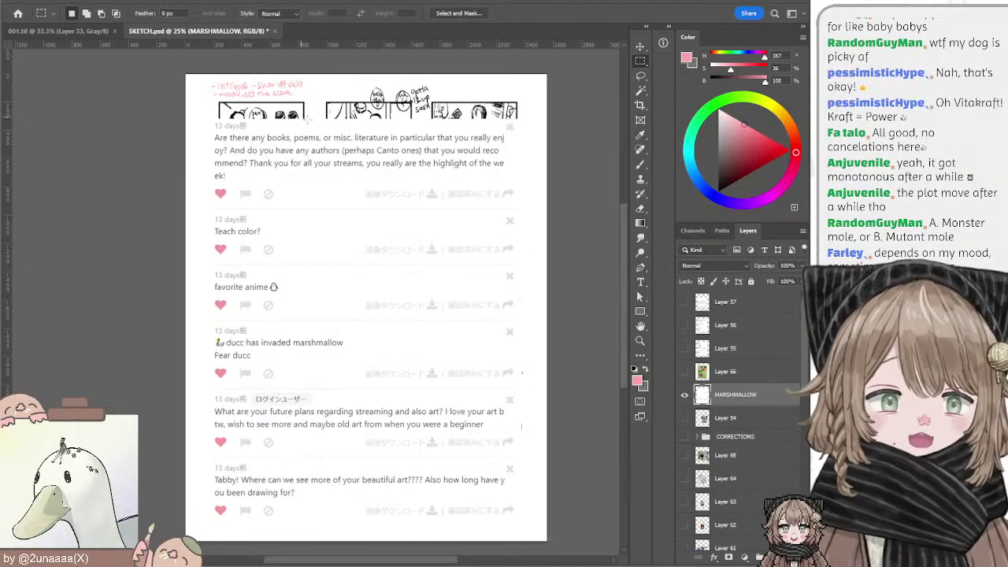
pyautogui.press('b')
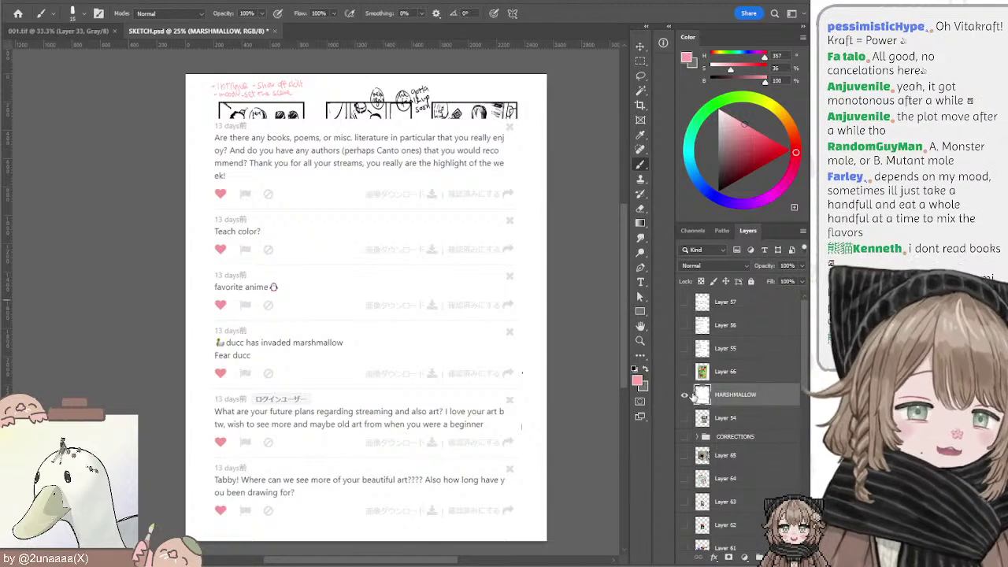
# Step: Hide the MARSHMALLOW layer, show Layer 55, and move MARSHMALLOW directly beneath it in the layer order
pyautogui.click(684, 394)
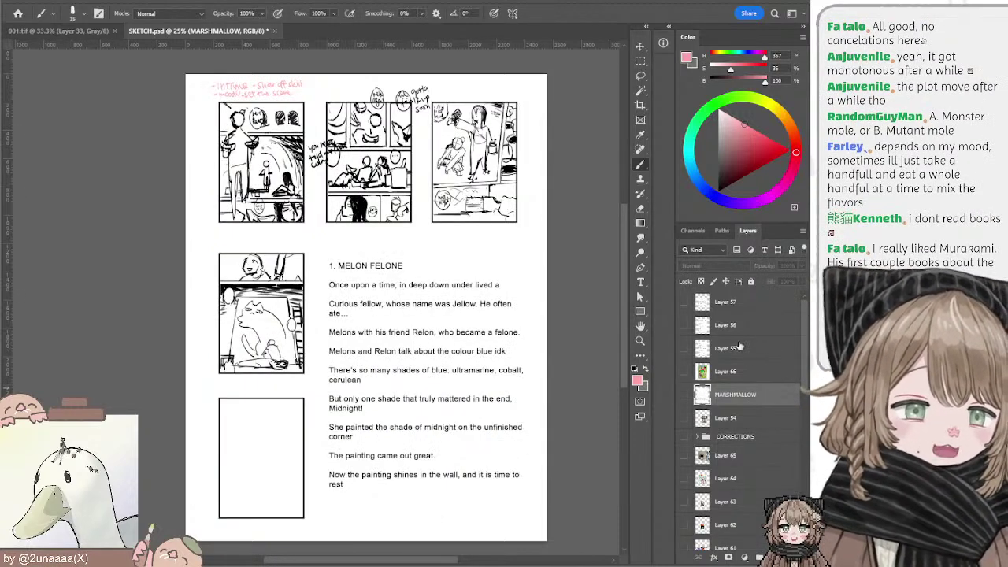
pyautogui.click(685, 351)
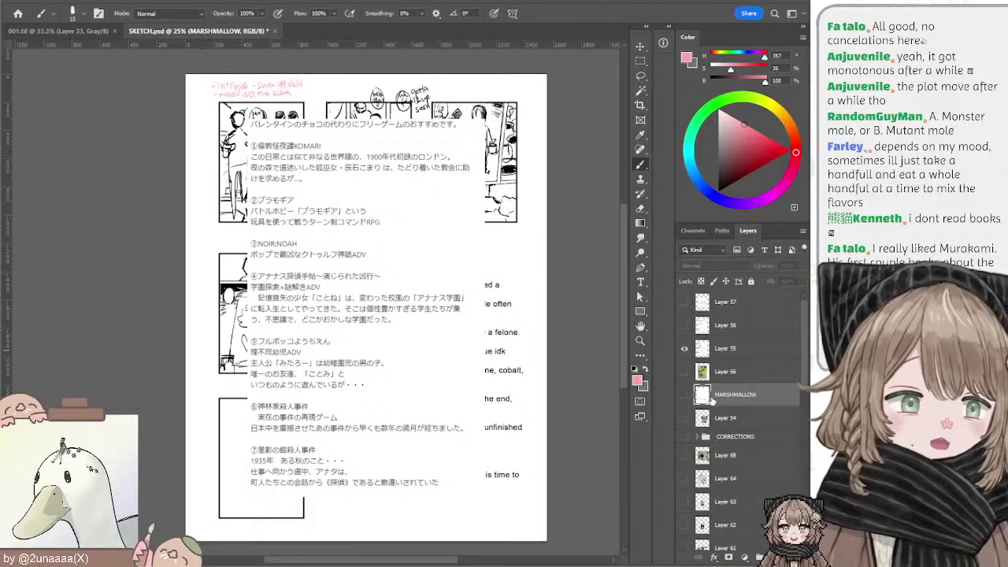
pyautogui.moveTo(709, 398); pyautogui.dragTo(709, 368)
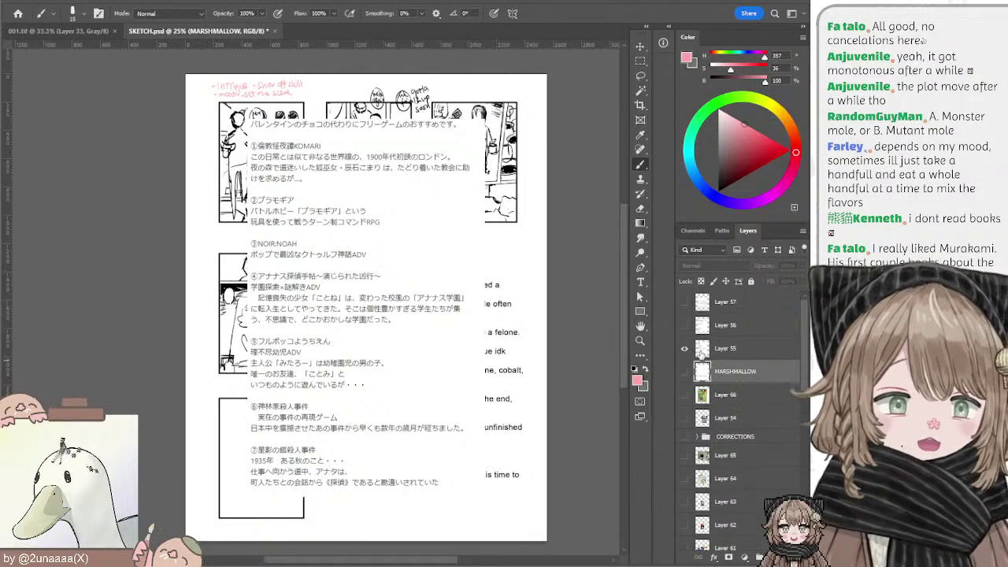
# Step: Show Layers 56 and 57, nudge each one's message screenshot slightly up, and hide Layer 57 again
pyautogui.click(694, 350)
pyautogui.click(684, 325)
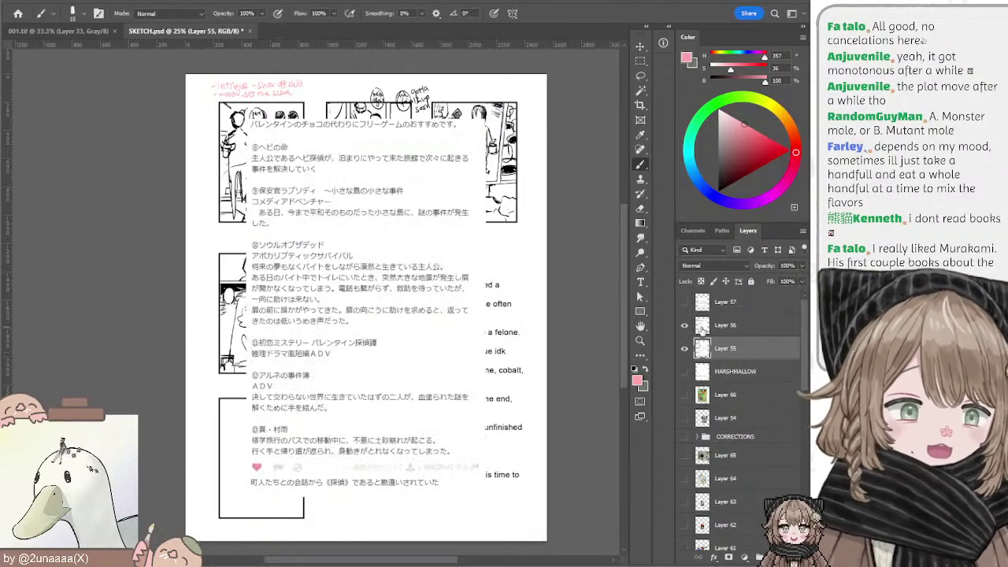
pyautogui.moveTo(321, 326)
pyautogui.mouseDown()
pyautogui.moveTo(336, 258)
pyautogui.moveTo(325, 326)
pyautogui.moveTo(324, 316)
pyautogui.mouseUp()
pyautogui.click(684, 303)
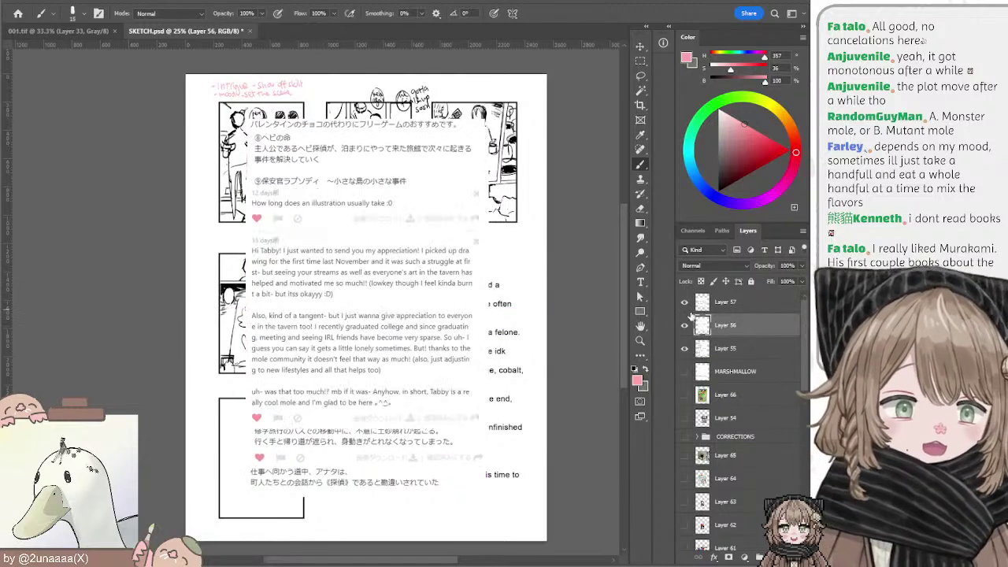
pyautogui.moveTo(396, 345)
pyautogui.mouseDown()
pyautogui.moveTo(398, 181)
pyautogui.moveTo(401, 333)
pyautogui.mouseUp()
pyautogui.click(684, 302)
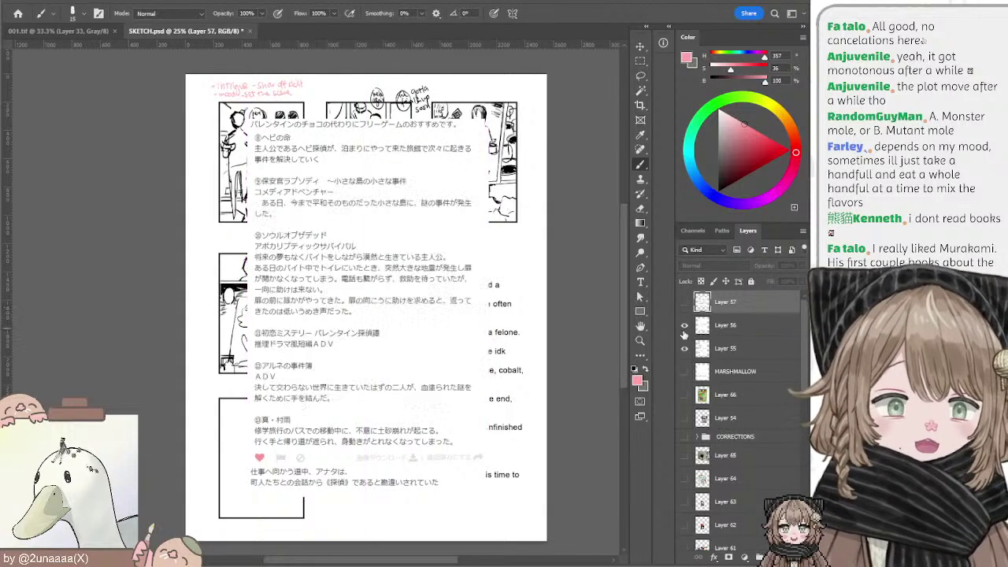
# Step: Move Layer 56's message screenshot down the page, and hide that layer so only Layer 55's messages are shown
pyautogui.click(684, 327)
pyautogui.click(684, 326)
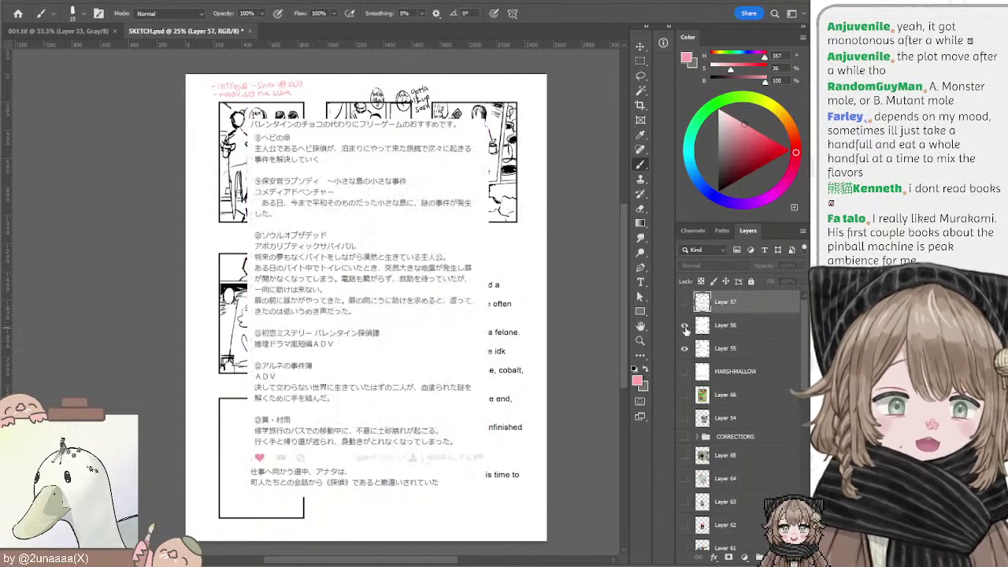
pyautogui.keyDown('ctrl'); pyautogui.click(392, 354); pyautogui.keyUp('ctrl')
pyautogui.scroll(3, 378, 338)
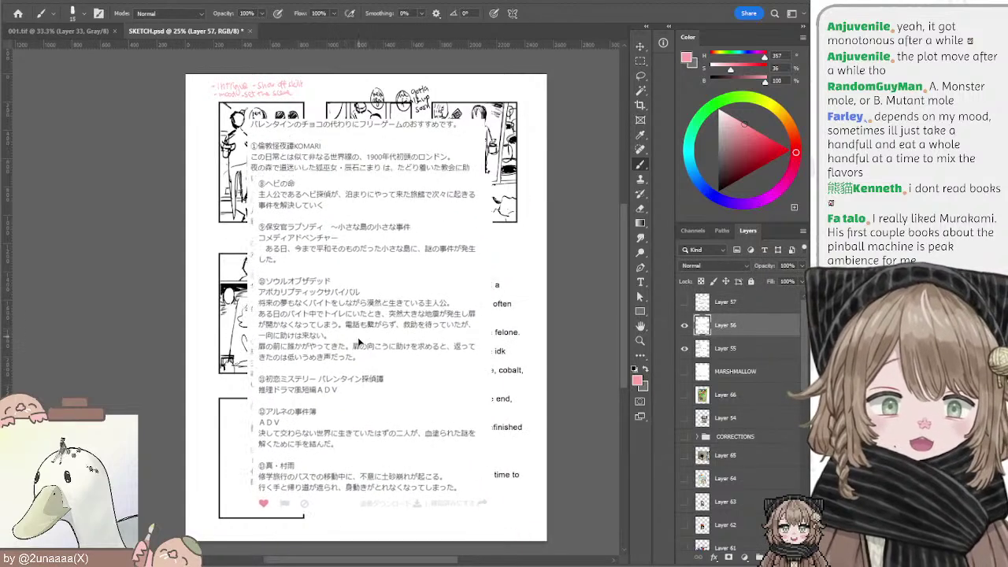
pyautogui.click(684, 325)
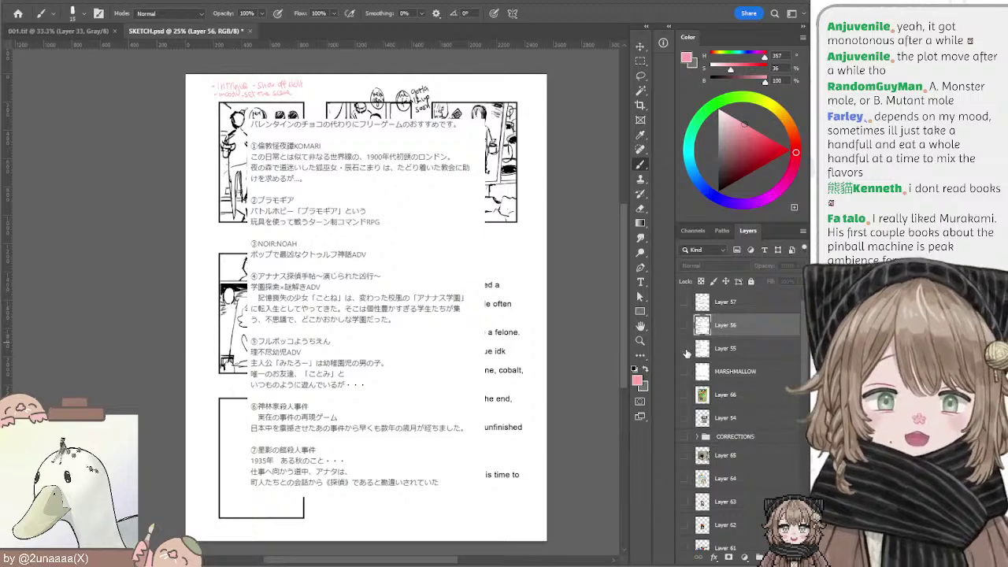
pyautogui.click(685, 350)
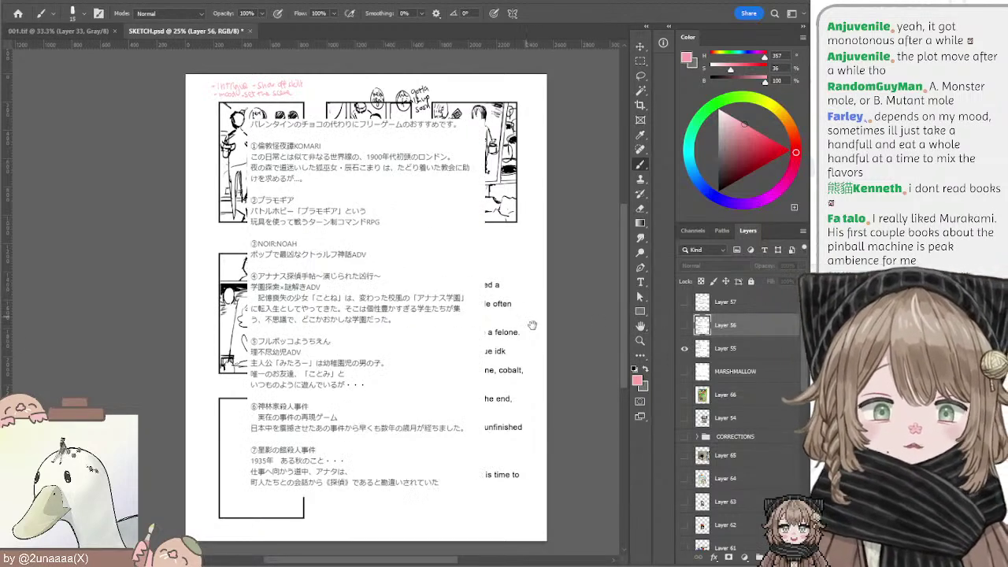
# Step: Nudge Layer 55's Japanese message screenshot slightly left, enlarge it to 118.91%, and deselect the layer
pyautogui.moveTo(532, 325); pyautogui.dragTo(540, 318)
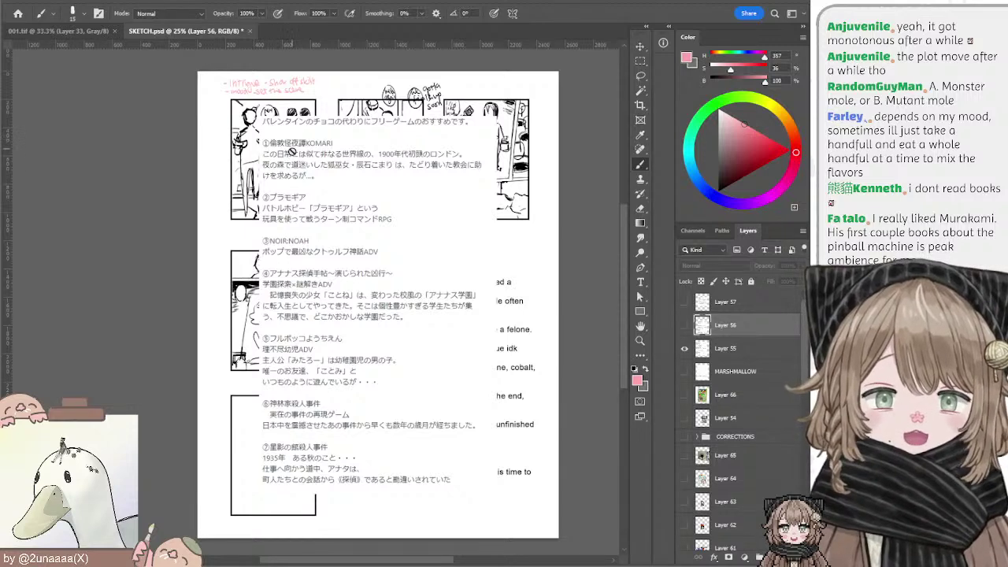
pyautogui.moveTo(320, 203); pyautogui.dragTo(319, 199)
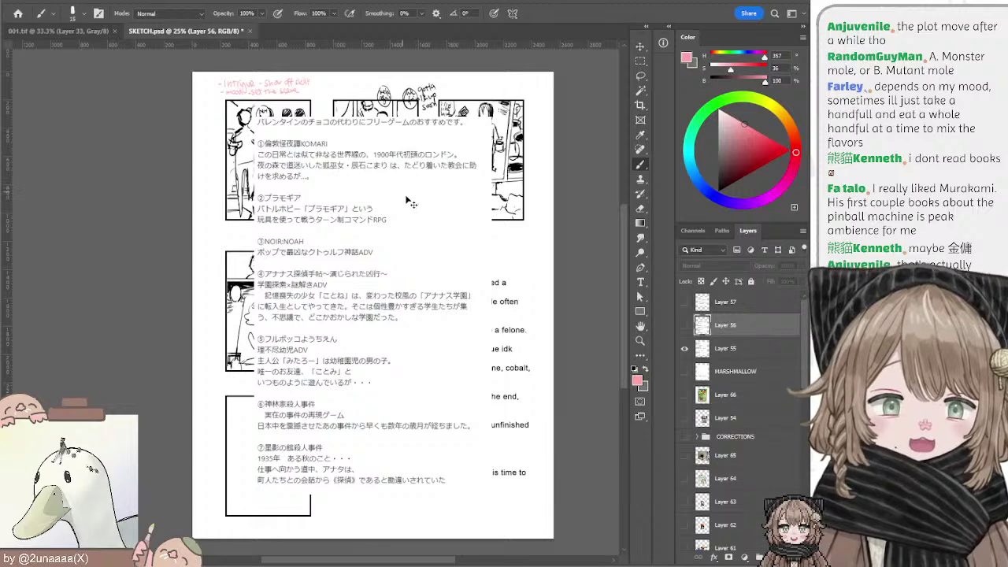
pyautogui.moveTo(410, 202)
pyautogui.mouseDown()
pyautogui.moveTo(393, 198)
pyautogui.moveTo(397, 188)
pyautogui.moveTo(402, 202)
pyautogui.mouseUp()
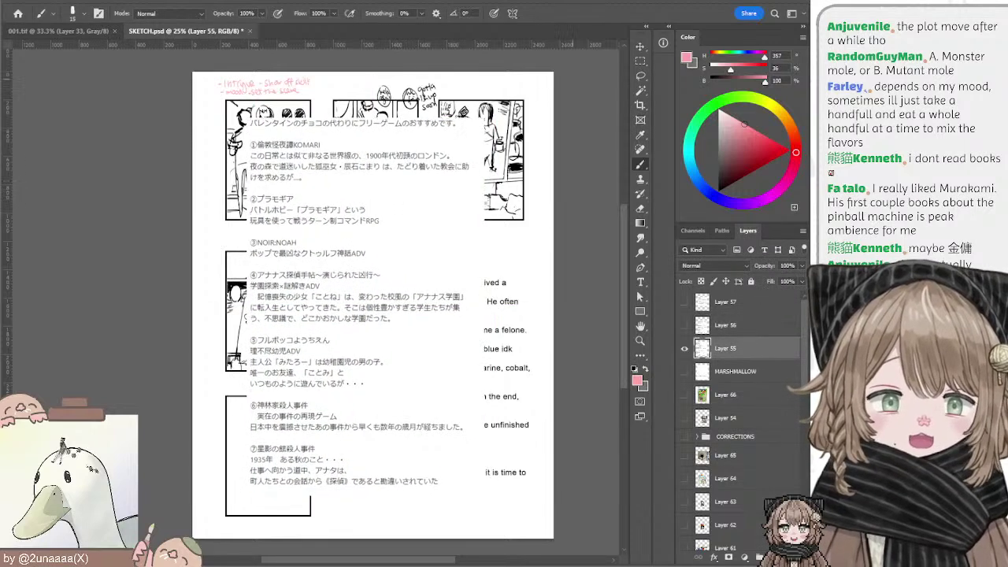
pyautogui.click(640, 47)
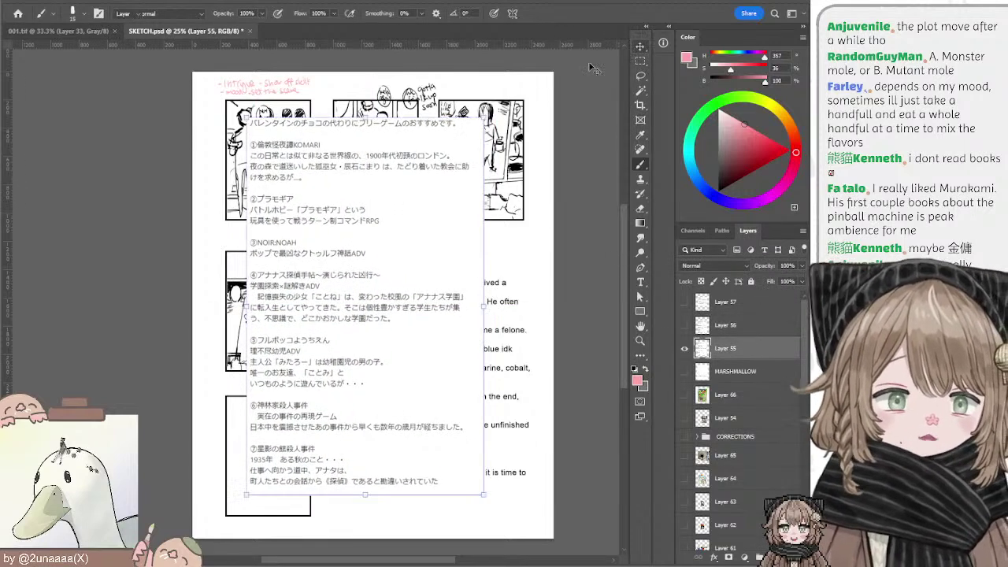
pyautogui.moveTo(482, 120); pyautogui.dragTo(526, 95)
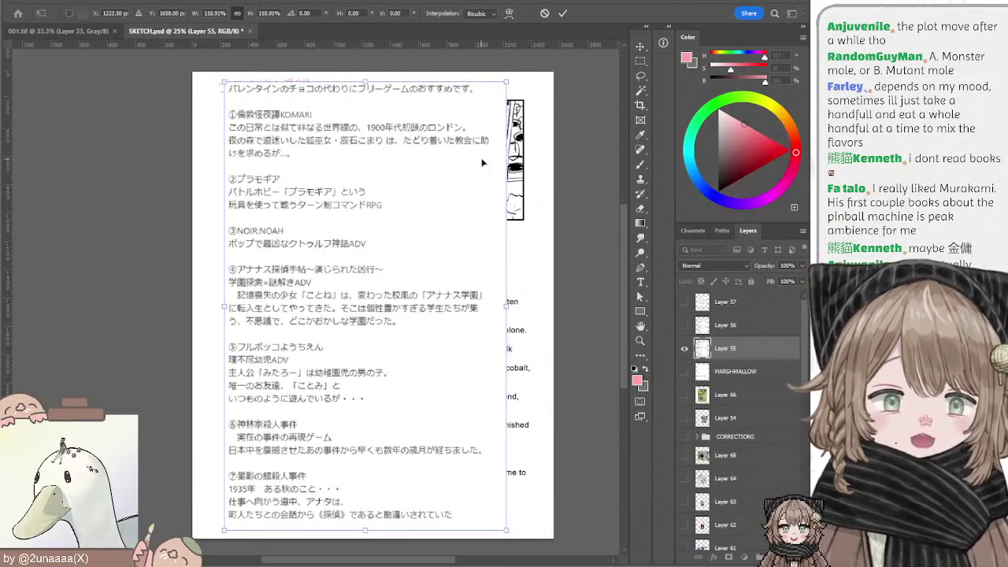
pyautogui.press('Return')
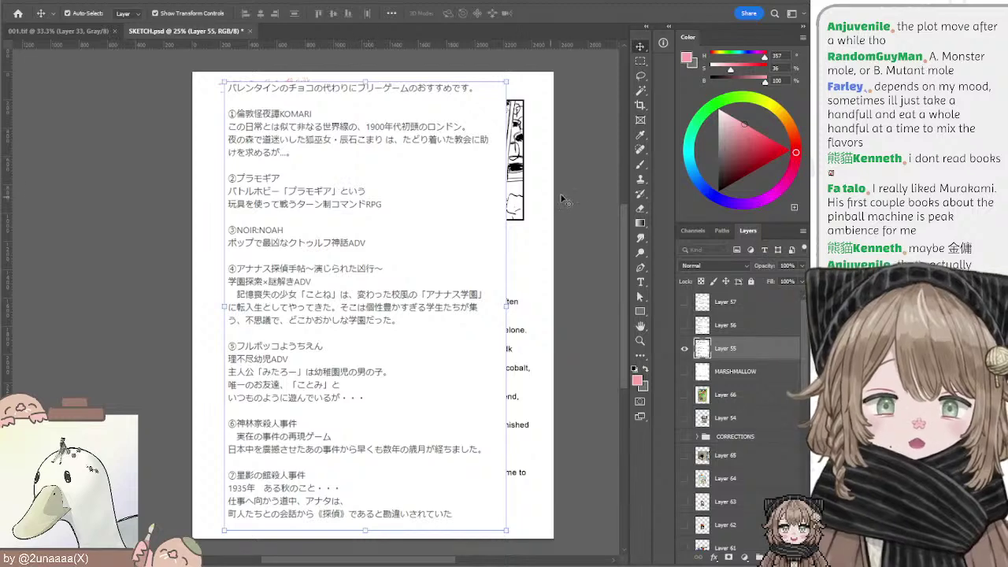
pyautogui.click(579, 183)
# Step: Show Layer 56 in place of Layer 55, enlarge its message screenshot upward to 129.21%, and hide it again
pyautogui.click(685, 348)
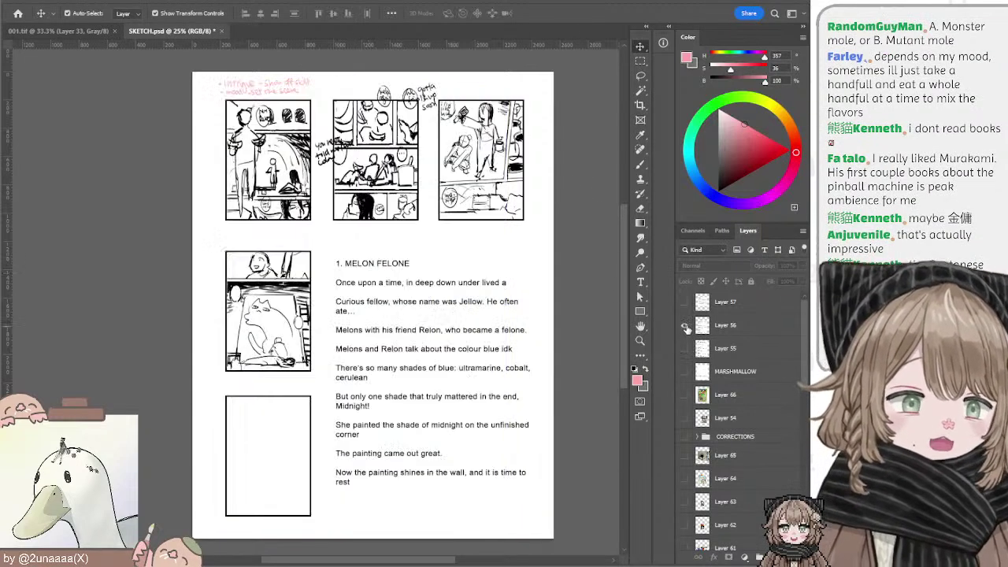
pyautogui.click(685, 325)
pyautogui.click(701, 331)
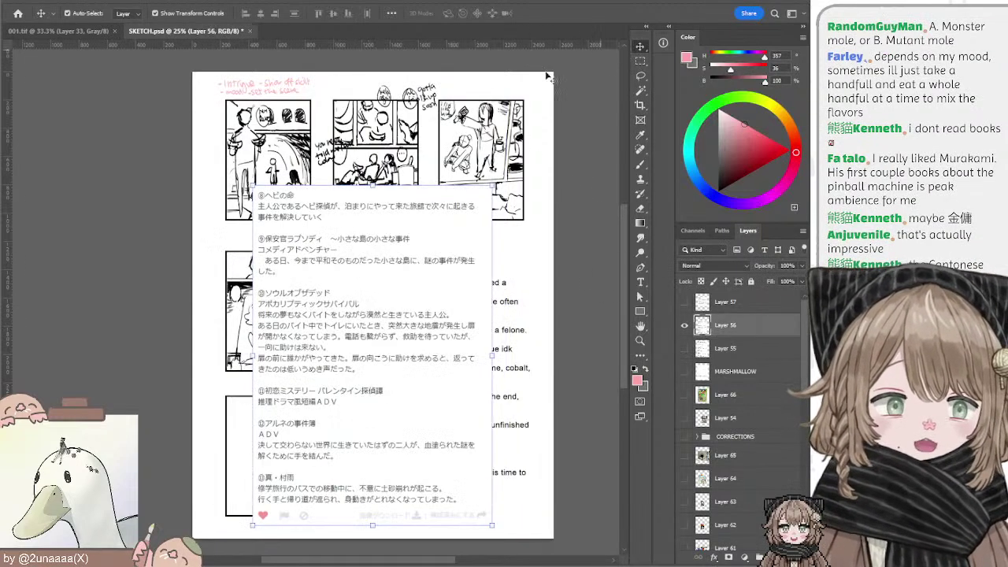
pyautogui.moveTo(373, 190); pyautogui.dragTo(373, 85)
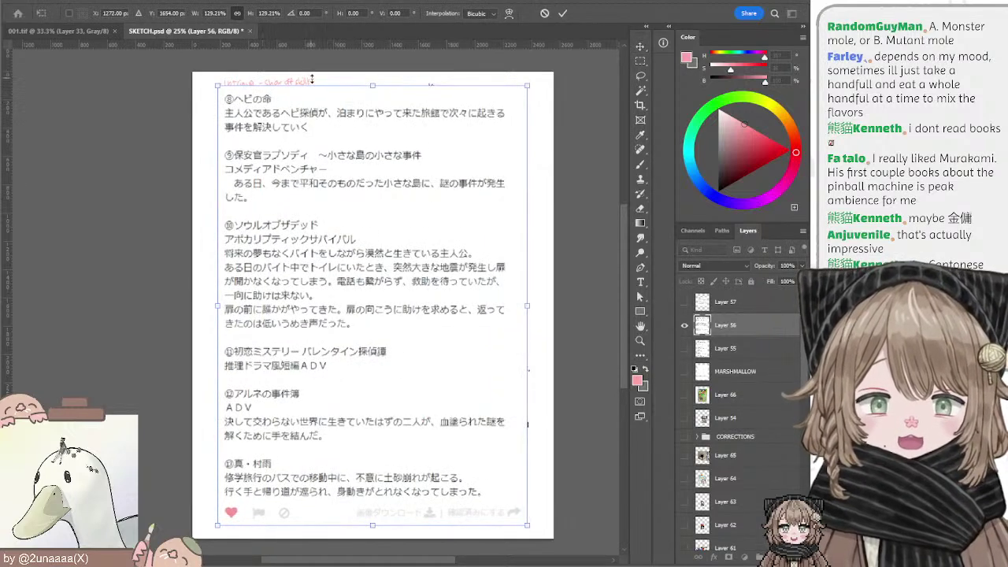
pyautogui.press('Return')
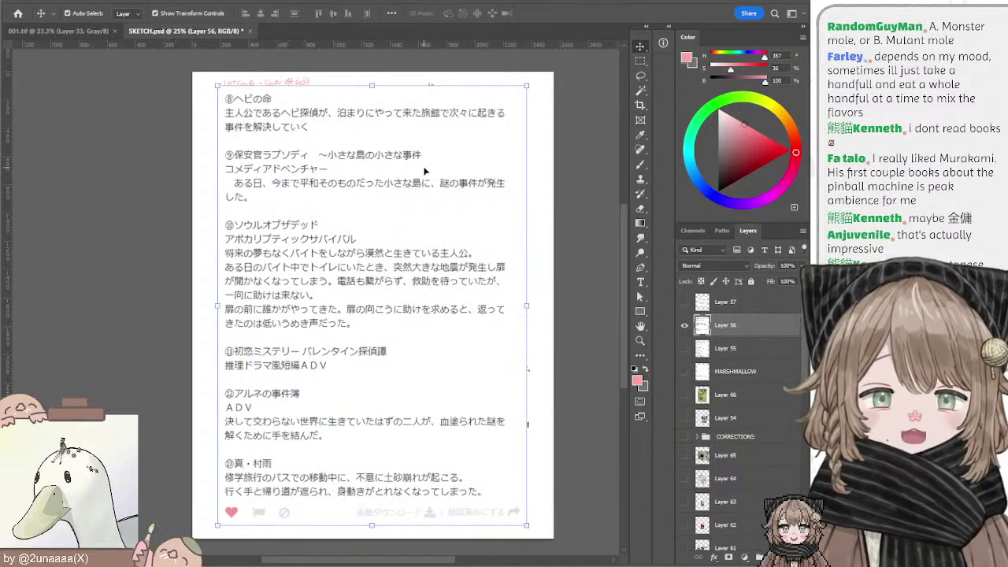
pyautogui.click(684, 327)
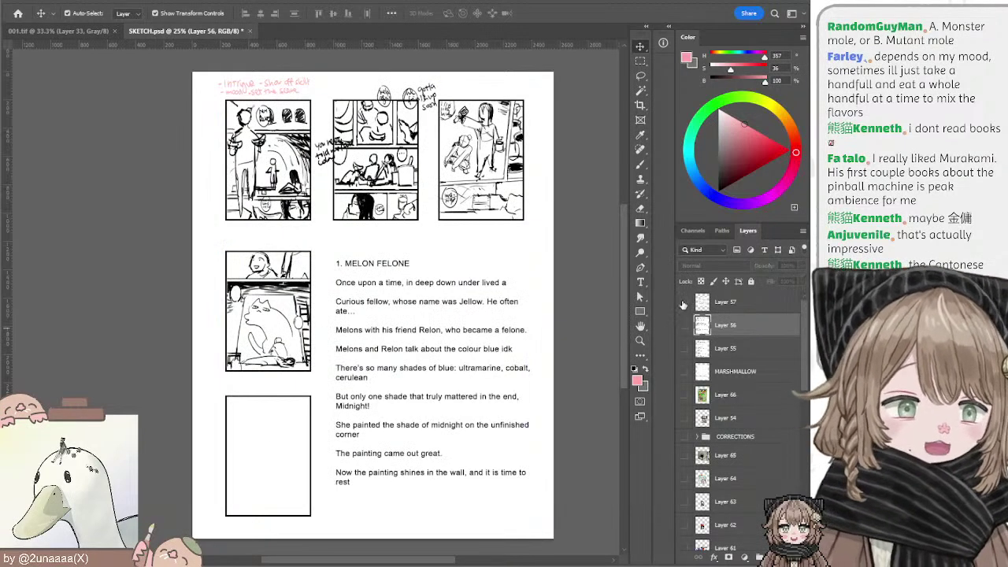
# Step: Show Layer 57, enlarge its message screenshot to 139.18%, and return to the Brush tool
pyautogui.click(685, 305)
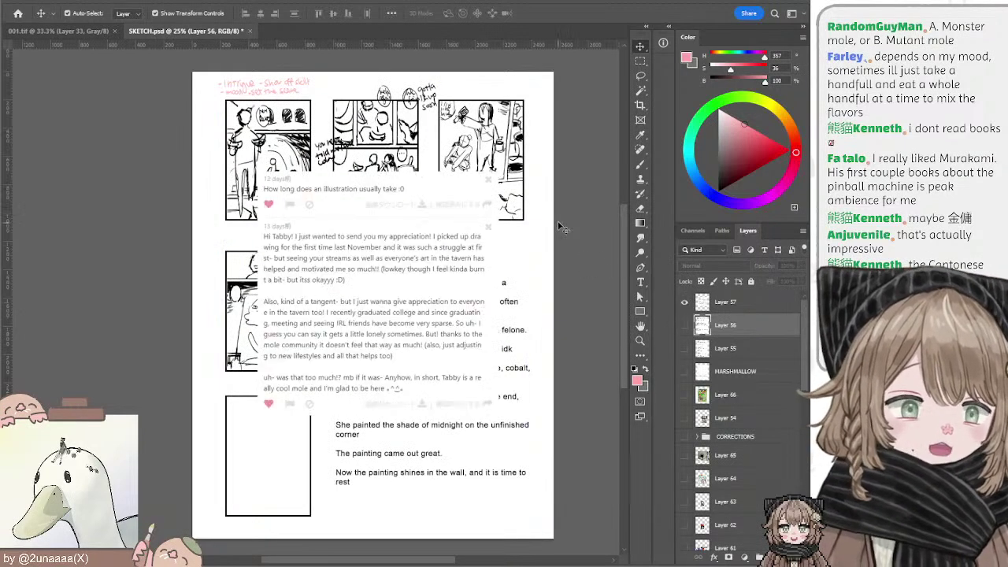
pyautogui.click(460, 196)
pyautogui.hotkey('ctrl', 't')
pyautogui.moveTo(499, 172); pyautogui.dragTo(524, 147)
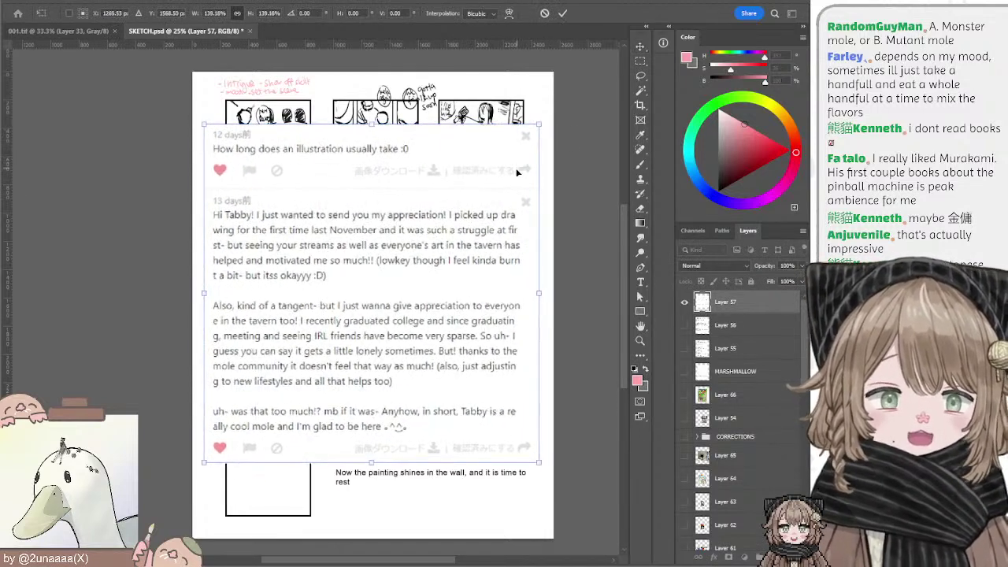
pyautogui.press('Return')
pyautogui.press('b')
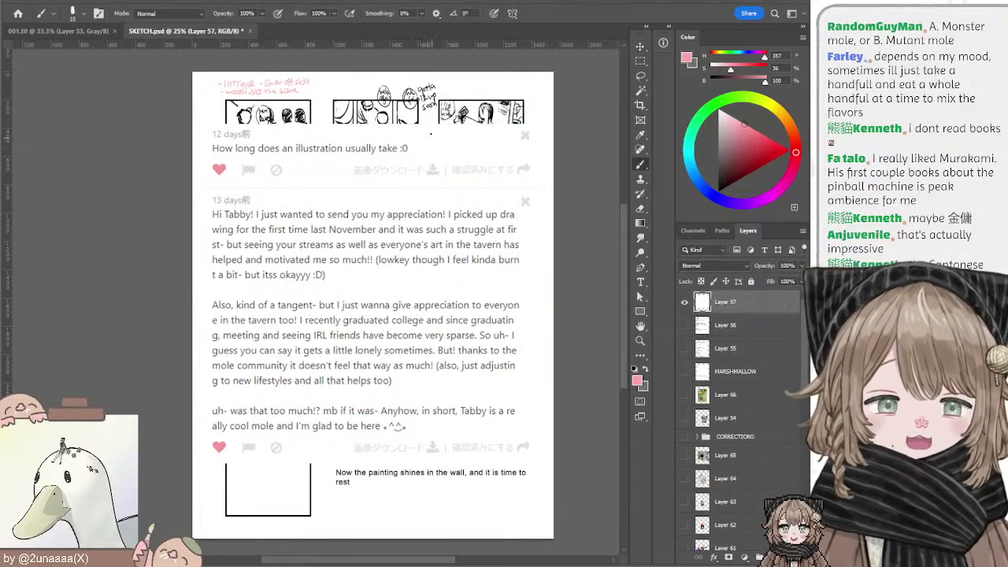
# Step: Move Layer 57's message screenshot down to the lower part of the page, uncovering more of the thumbnails
pyautogui.moveTo(387, 154)
pyautogui.mouseDown()
pyautogui.moveTo(419, 160)
pyautogui.moveTo(410, 155)
pyautogui.mouseUp()
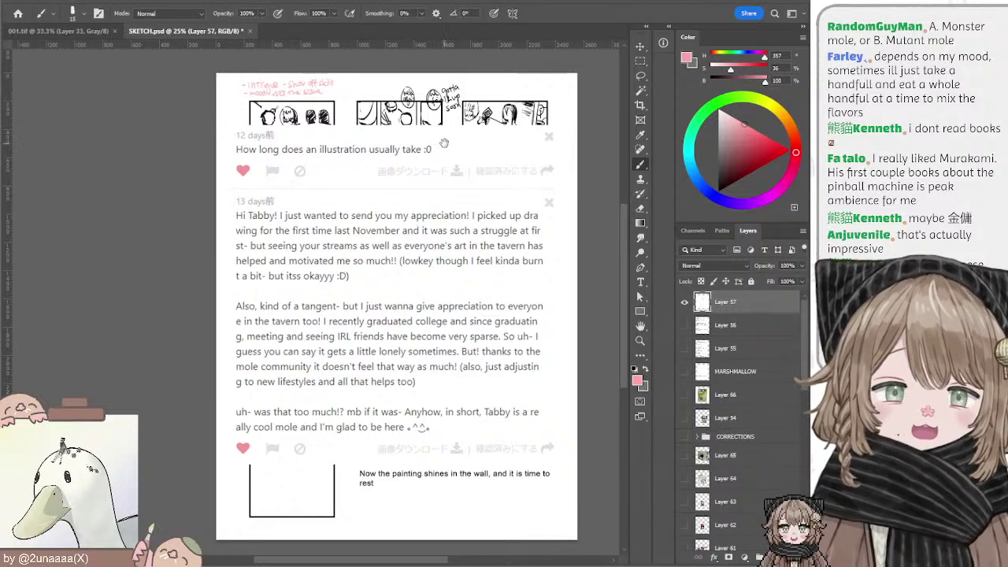
pyautogui.moveTo(445, 142); pyautogui.dragTo(442, 144)
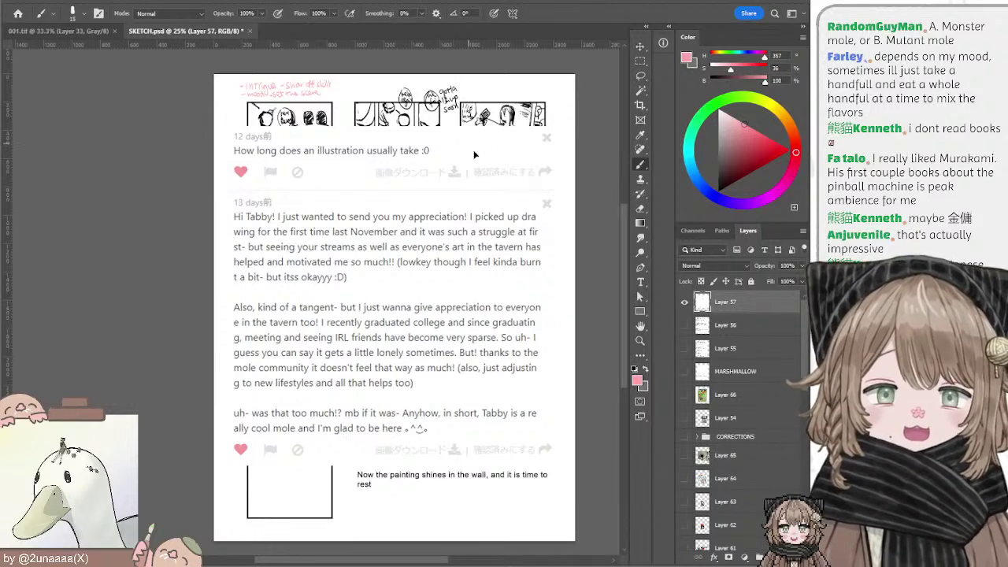
pyautogui.moveTo(469, 145)
pyautogui.mouseDown()
pyautogui.moveTo(465, 95)
pyautogui.moveTo(472, 225)
pyautogui.mouseUp()
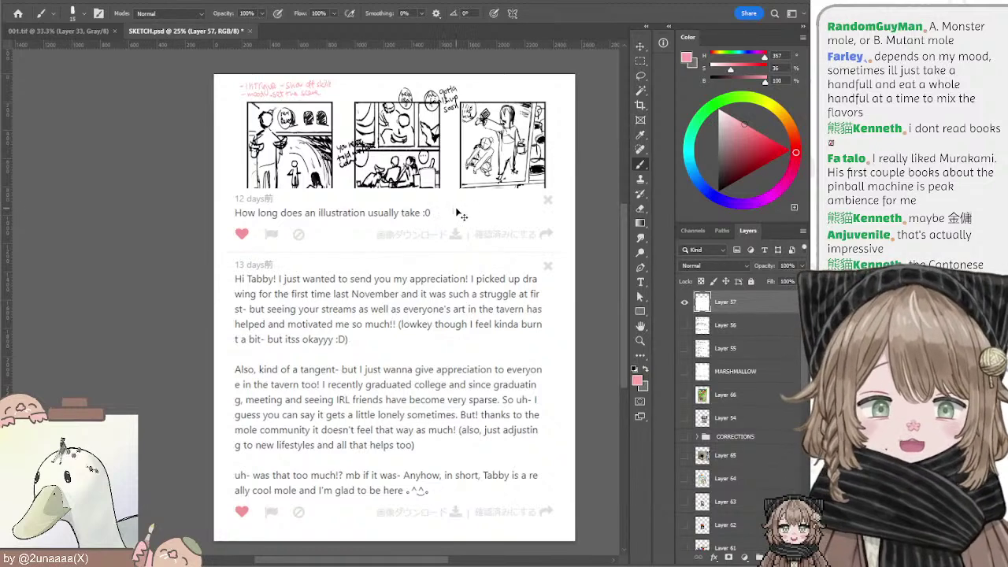
pyautogui.moveTo(461, 214)
pyautogui.mouseDown()
pyautogui.moveTo(455, 206)
pyautogui.moveTo(499, 221)
pyautogui.moveTo(490, 209)
pyautogui.mouseUp()
pyautogui.press('l')
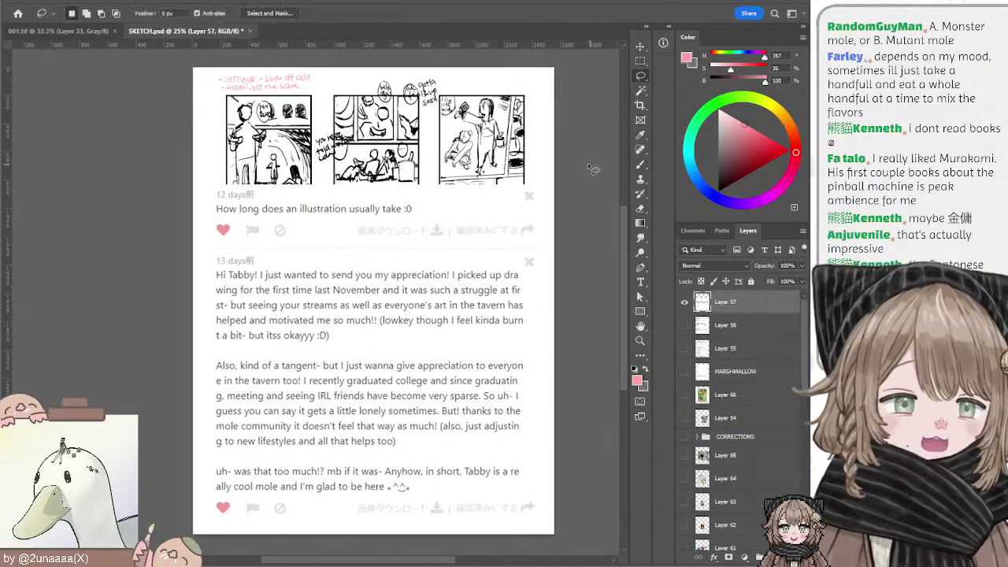
pyautogui.moveTo(595, 167)
pyautogui.mouseDown()
pyautogui.moveTo(572, 168)
pyautogui.moveTo(591, 165)
pyautogui.mouseUp()
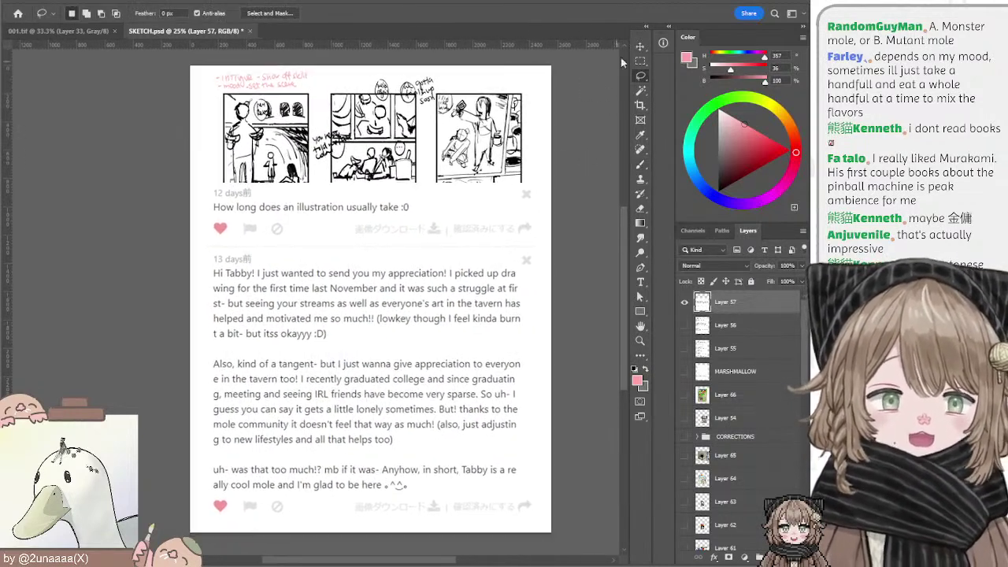
# Step: Enlarge Layer 57's message screenshot upward to 103.17% and switch back to the Brush tool
pyautogui.click(641, 47)
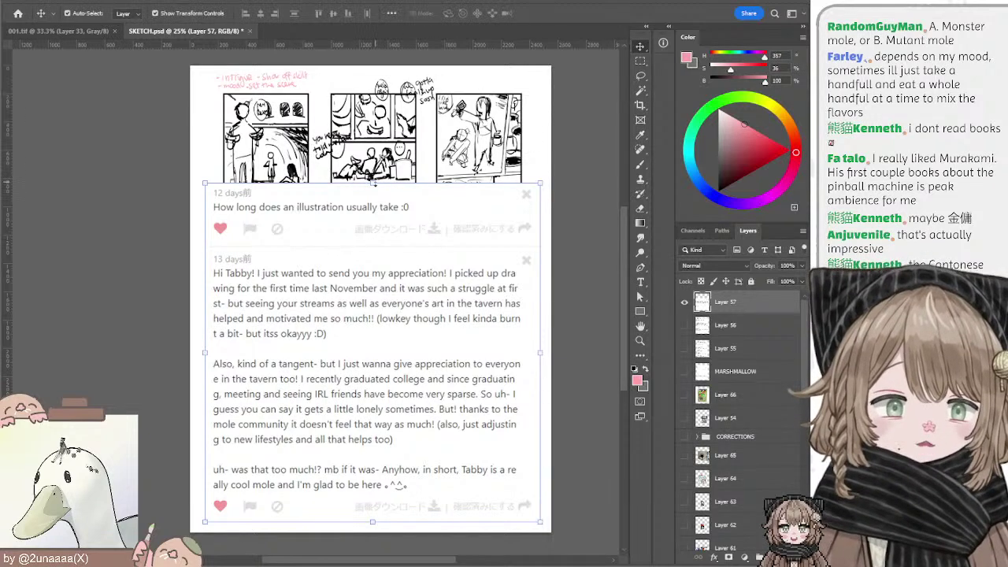
pyautogui.moveTo(375, 184)
pyautogui.mouseDown()
pyautogui.moveTo(375, 163)
pyautogui.moveTo(375, 173)
pyautogui.mouseUp()
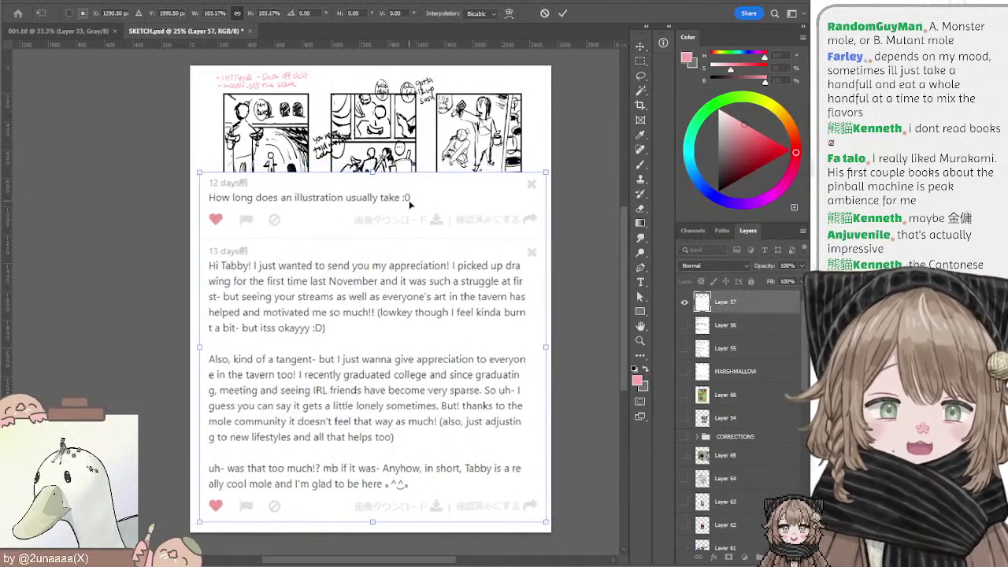
pyautogui.press('Return')
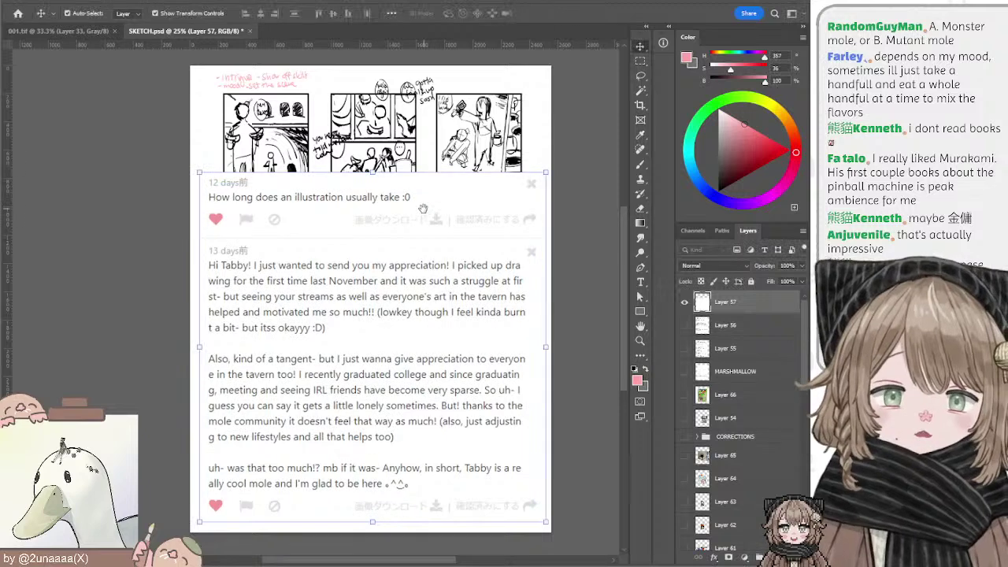
pyautogui.moveTo(424, 208)
pyautogui.mouseDown()
pyautogui.moveTo(446, 211)
pyautogui.moveTo(438, 211)
pyautogui.mouseUp()
pyautogui.press('l')
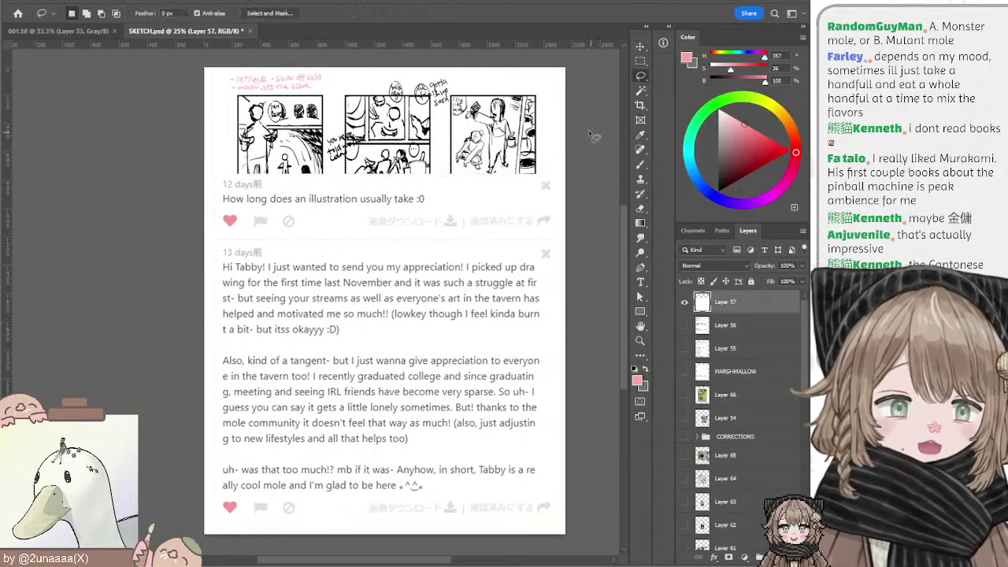
pyautogui.press('b')
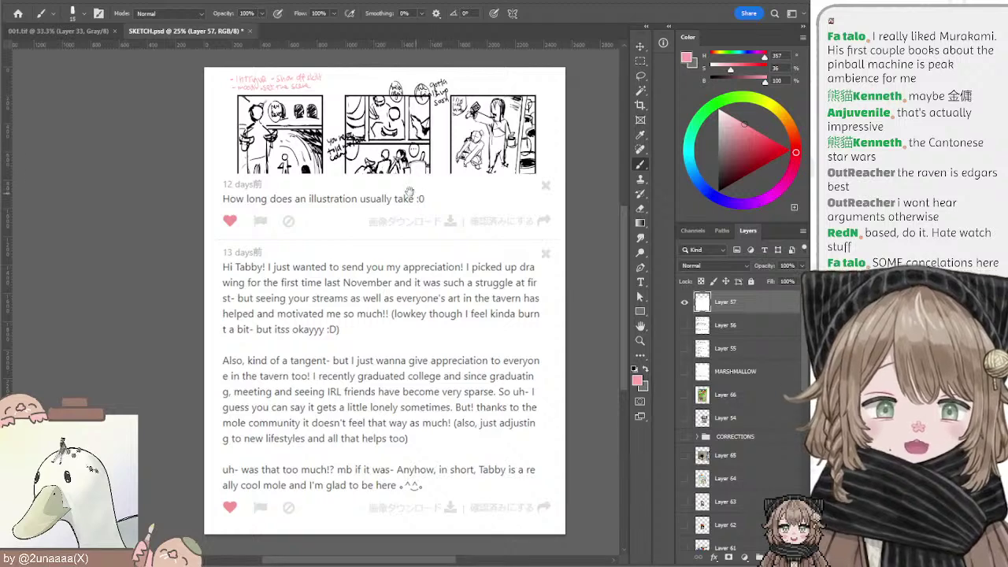
pyautogui.moveTo(411, 193); pyautogui.dragTo(395, 187)
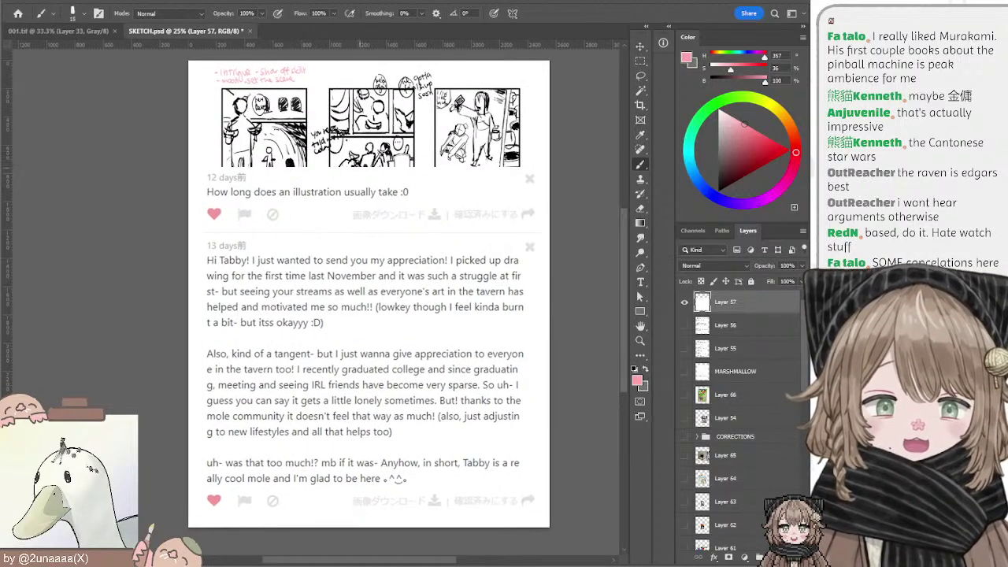
# Step: Read through the viewer's long appreciation message on Layer 57, from its opening lines to the closing paragraph
pyautogui.moveTo(349, 319); pyautogui.dragTo(335, 313)
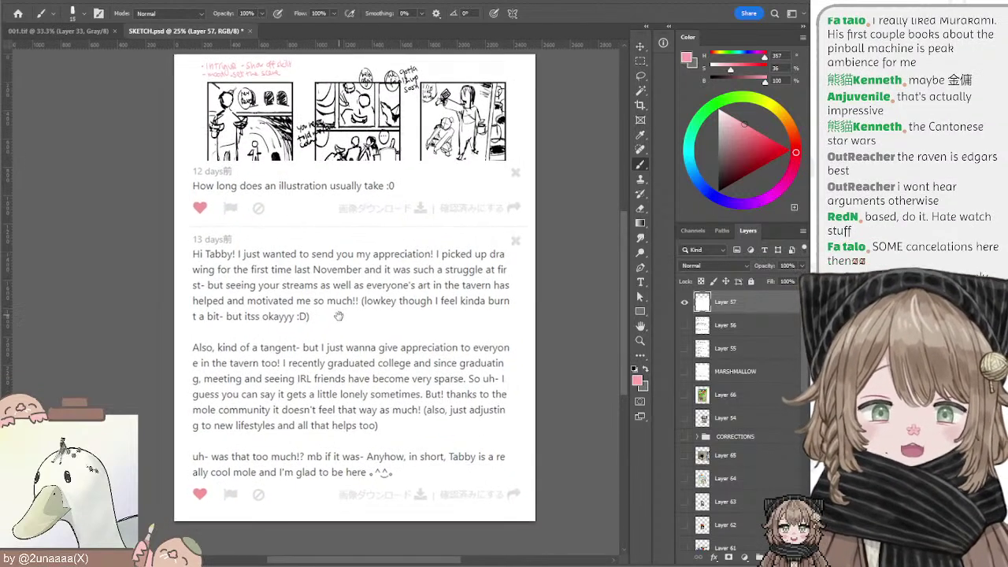
pyautogui.hotkey('ctrl', 'z')
pyautogui.hotkey('ctrl', 'z')
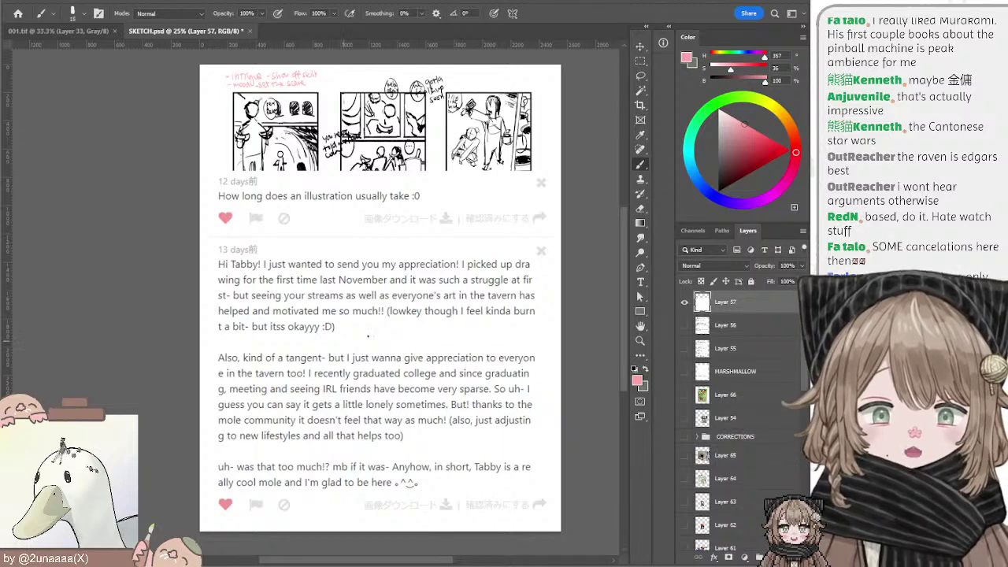
pyautogui.moveTo(379, 327)
pyautogui.mouseDown()
pyautogui.moveTo(360, 324)
pyautogui.moveTo(387, 326)
pyautogui.moveTo(371, 321)
pyautogui.moveTo(359, 238)
pyautogui.moveTo(360, 326)
pyautogui.moveTo(377, 318)
pyautogui.moveTo(384, 329)
pyautogui.moveTo(374, 316)
pyautogui.mouseUp()
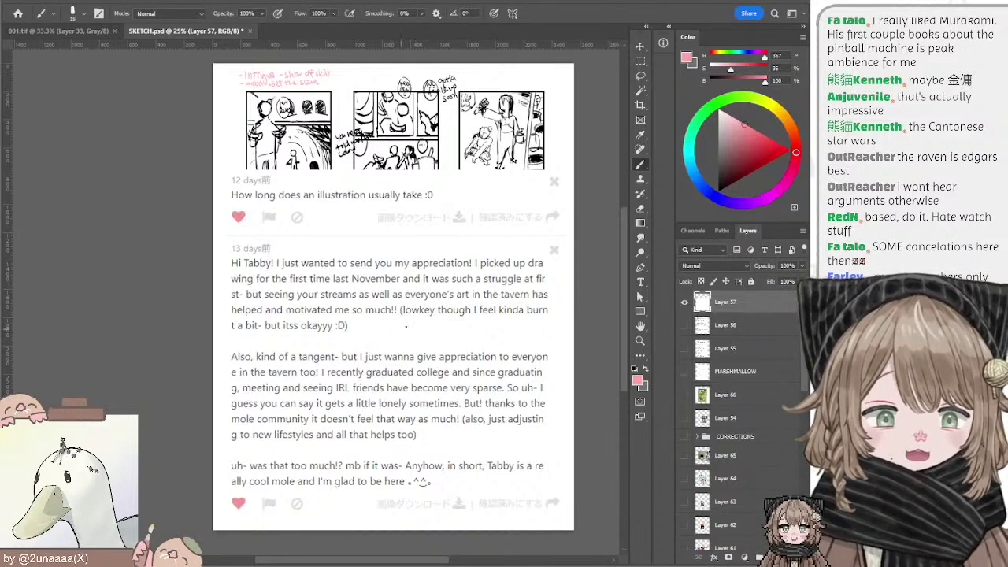
pyautogui.moveTo(426, 342)
pyautogui.mouseDown()
pyautogui.moveTo(434, 349)
pyautogui.moveTo(414, 336)
pyautogui.moveTo(434, 346)
pyautogui.moveTo(426, 346)
pyautogui.mouseUp()
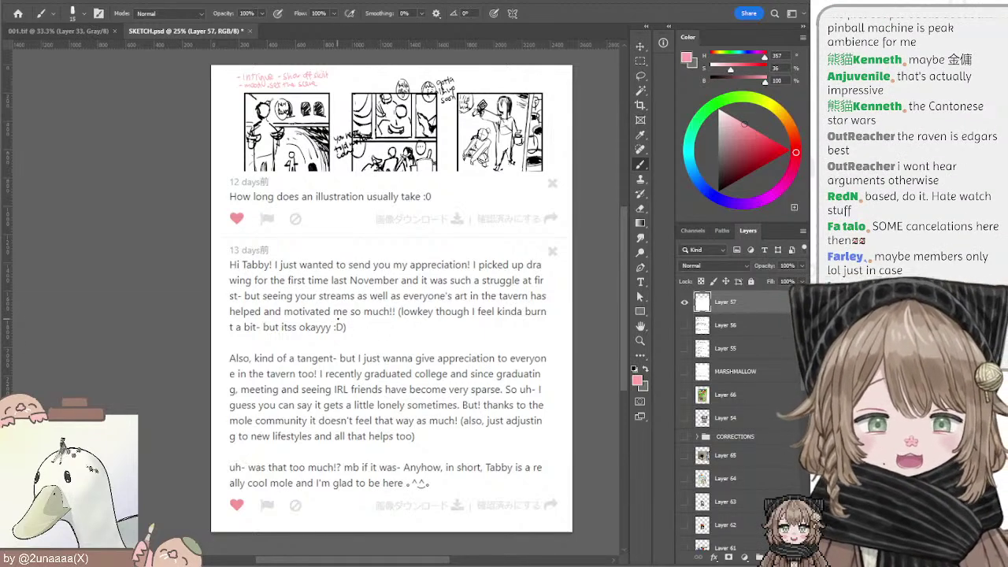
pyautogui.moveTo(362, 319); pyautogui.dragTo(365, 324)
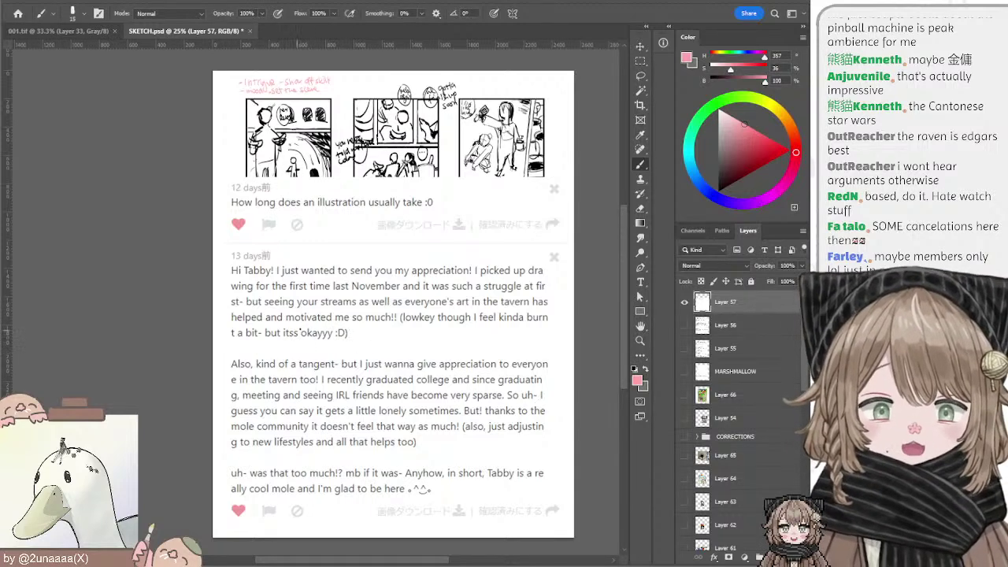
pyautogui.moveTo(374, 350); pyautogui.dragTo(364, 347)
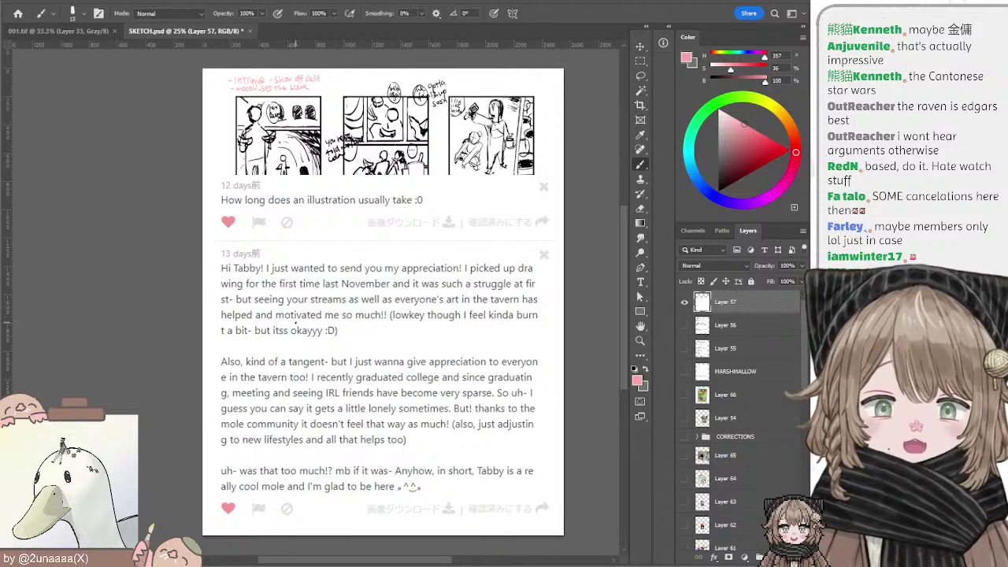
pyautogui.moveTo(377, 330)
pyautogui.mouseDown()
pyautogui.moveTo(356, 327)
pyautogui.moveTo(380, 328)
pyautogui.mouseUp()
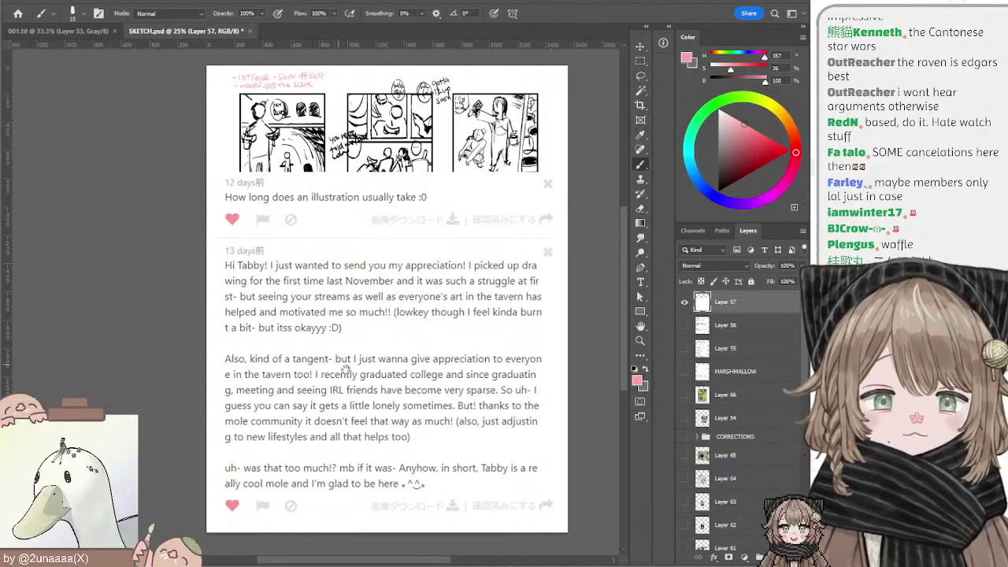
pyautogui.moveTo(362, 387); pyautogui.dragTo(346, 358)
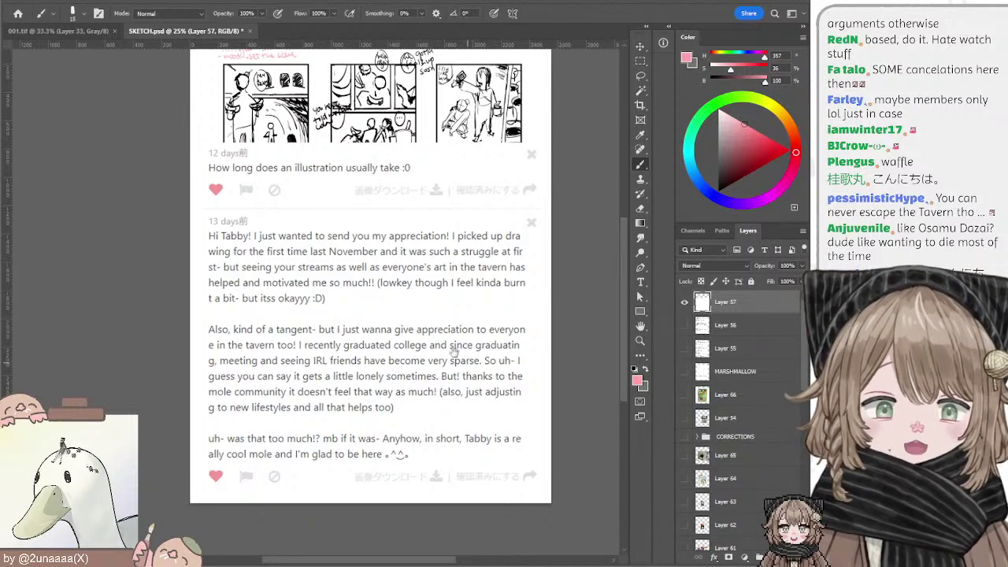
pyautogui.scroll(-2, 454, 354)
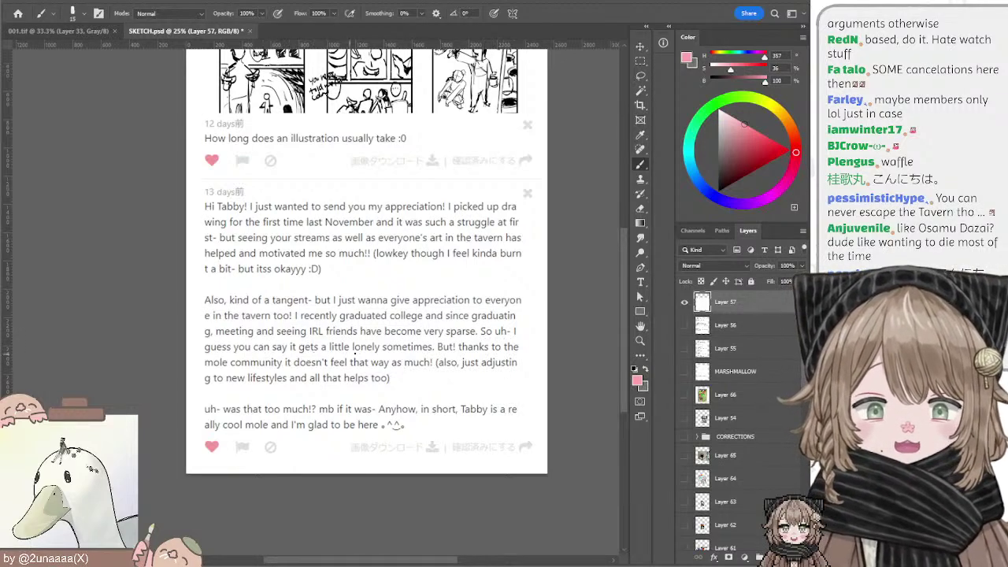
pyautogui.scroll(1, 430, 364)
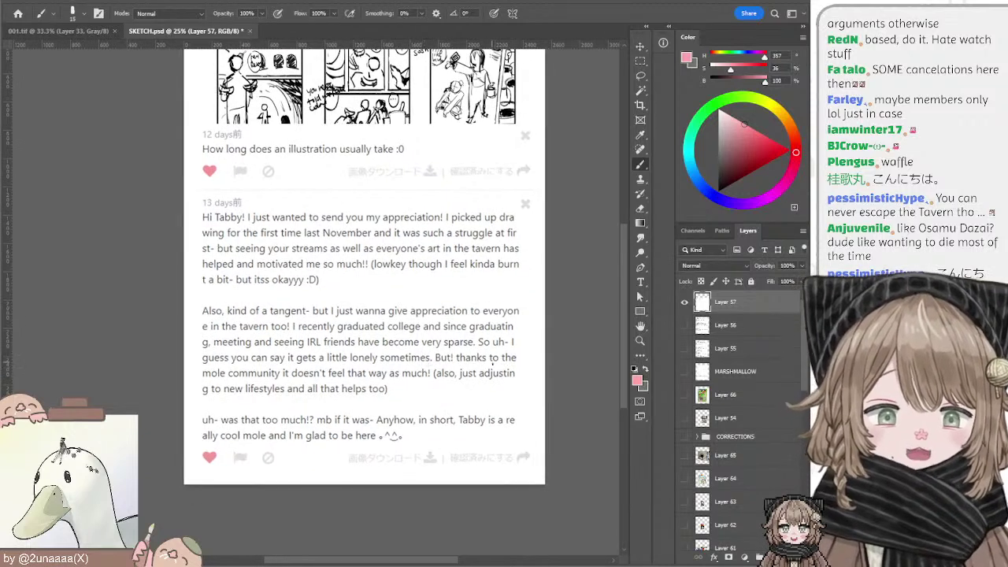
pyautogui.scroll(2, 473, 370)
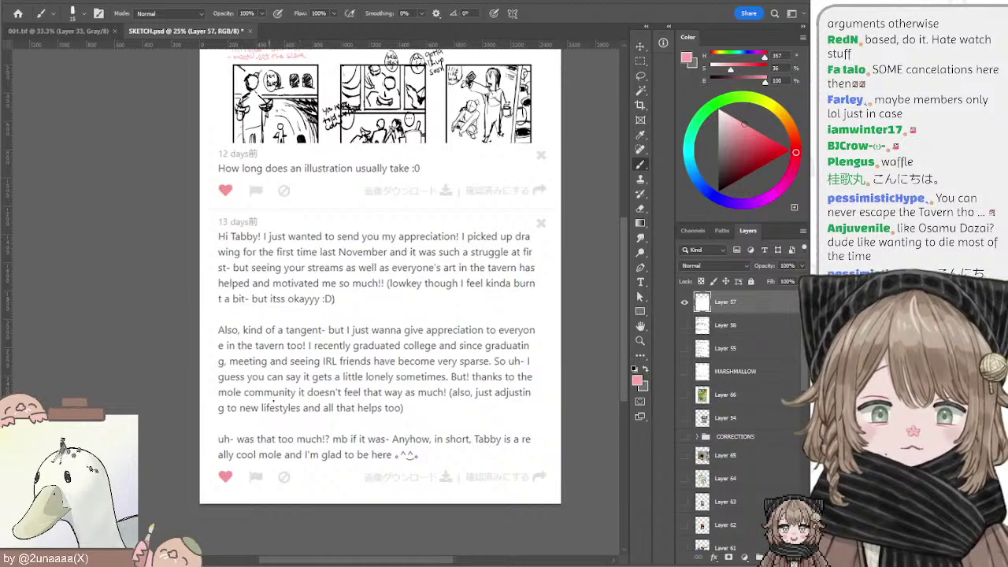
pyautogui.scroll(2, 360, 394)
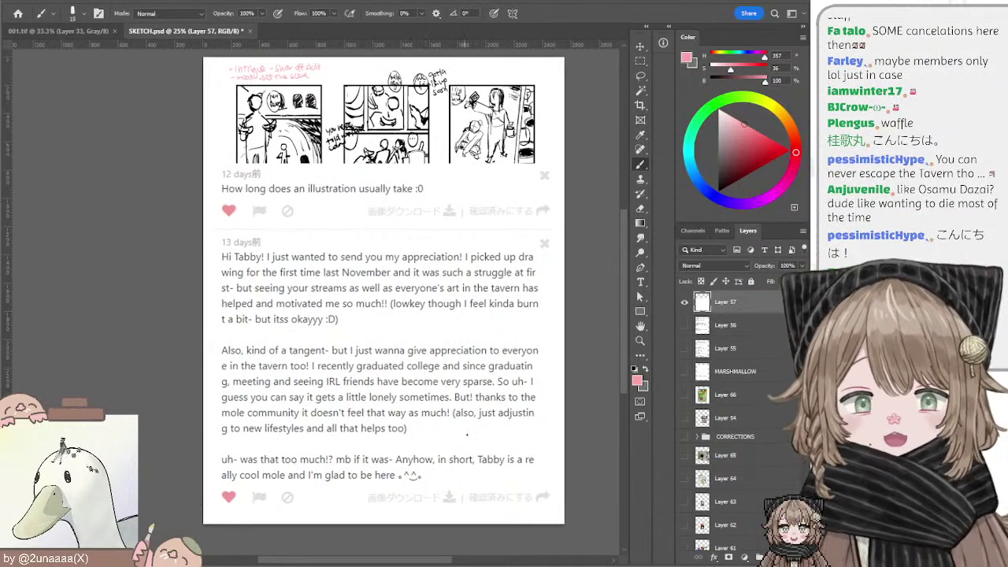
pyautogui.moveTo(326, 439)
pyautogui.mouseDown()
pyautogui.moveTo(340, 447)
pyautogui.moveTo(360, 412)
pyautogui.moveTo(356, 368)
pyautogui.moveTo(389, 391)
pyautogui.moveTo(356, 393)
pyautogui.moveTo(369, 414)
pyautogui.mouseUp()
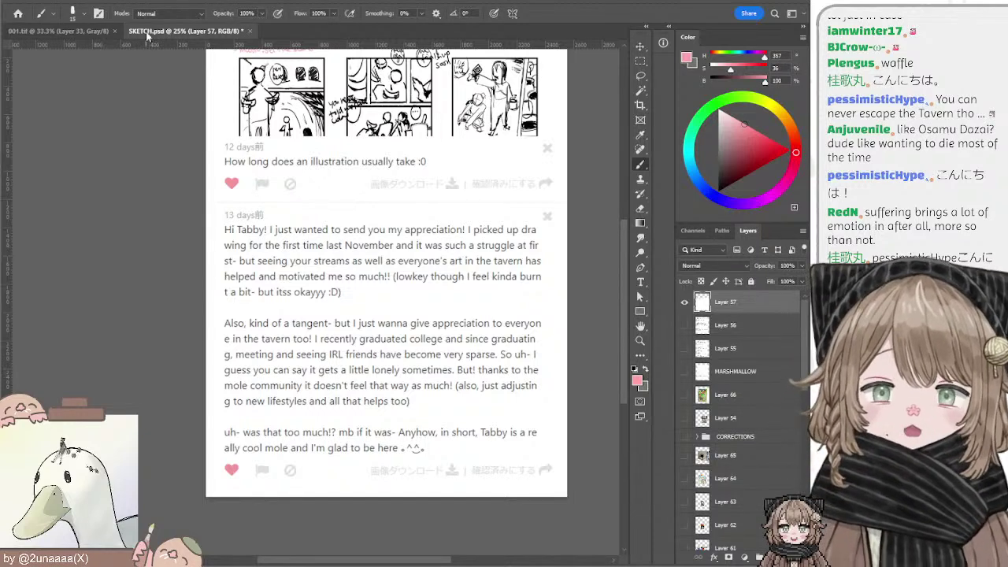
# Step: Switch to 001.tif, collapse Group 2 in the SKETCH group, and hide it
pyautogui.click(84, 34)
pyautogui.scroll(-1, 483, 124)
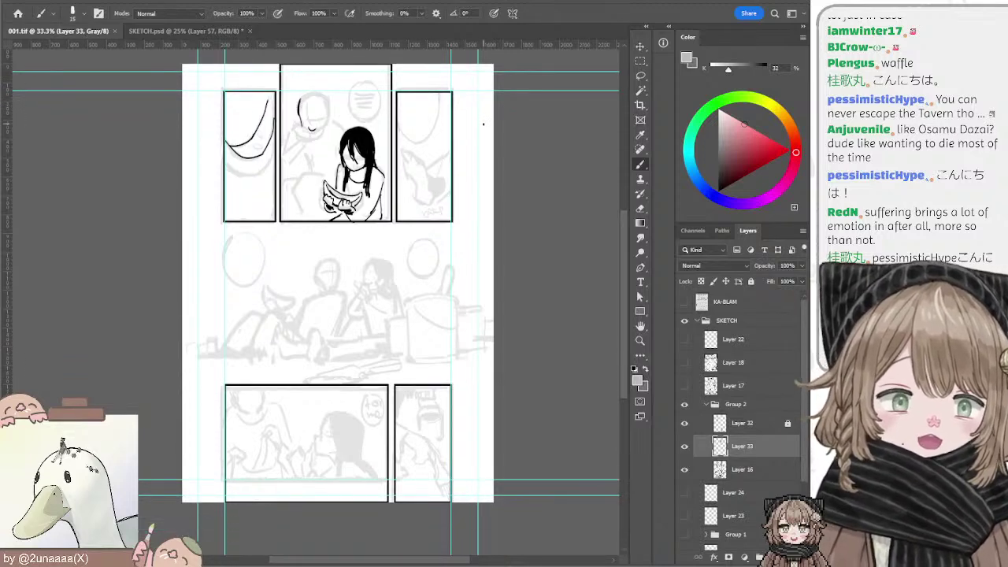
pyautogui.scroll(1, 483, 124)
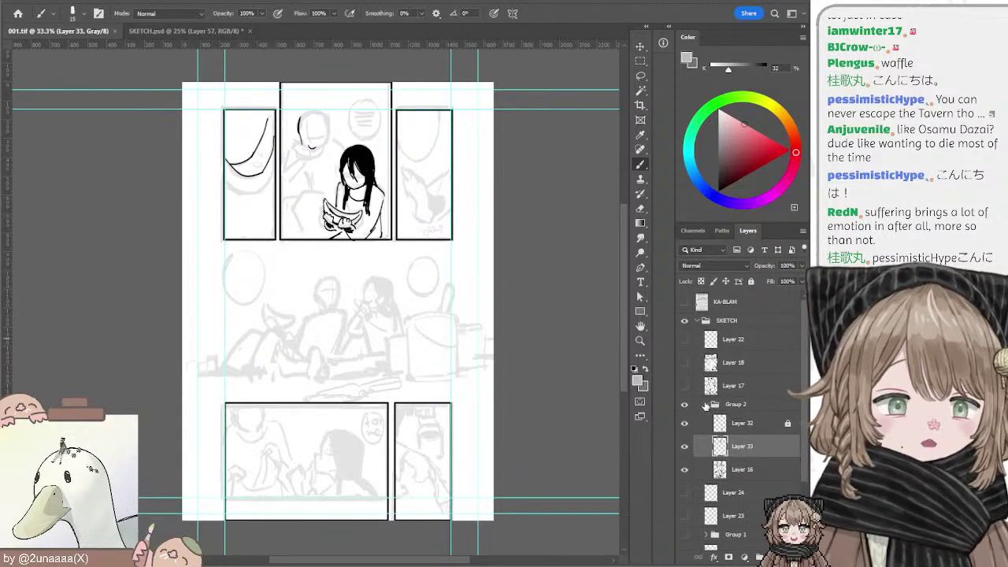
pyautogui.click(707, 405)
pyautogui.click(684, 404)
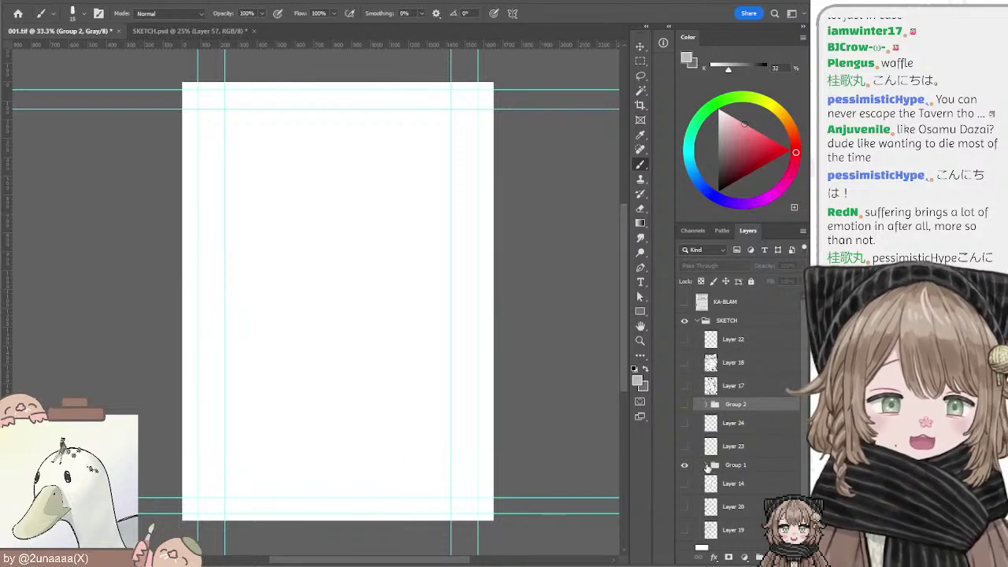
# Step: Expand Group 1 and show Layer 15 and Layer 30 to display the full-page sketch, switching to the Lasso tool
pyautogui.click(706, 465)
pyautogui.scroll(-3, 756, 425)
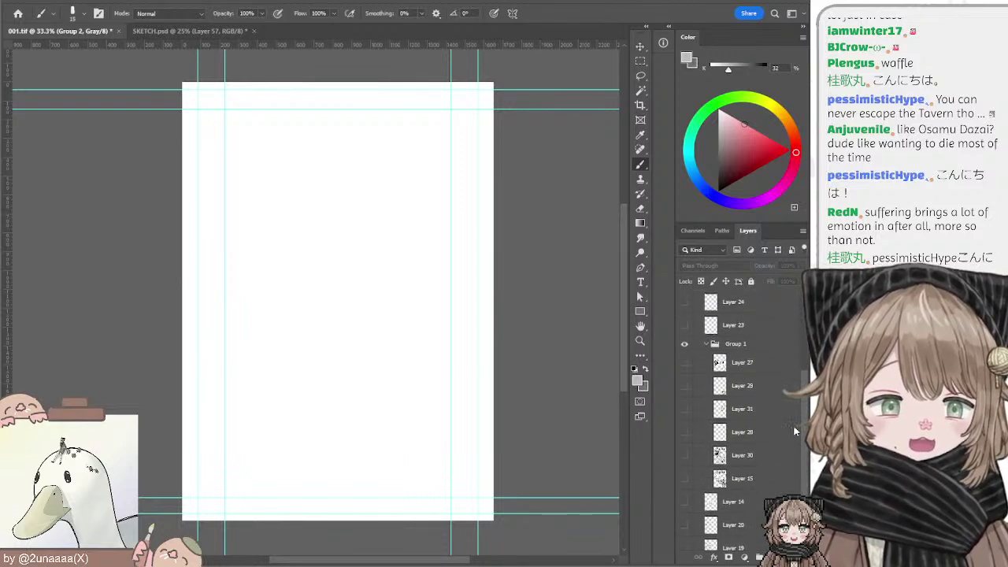
pyautogui.click(684, 478)
pyautogui.click(685, 457)
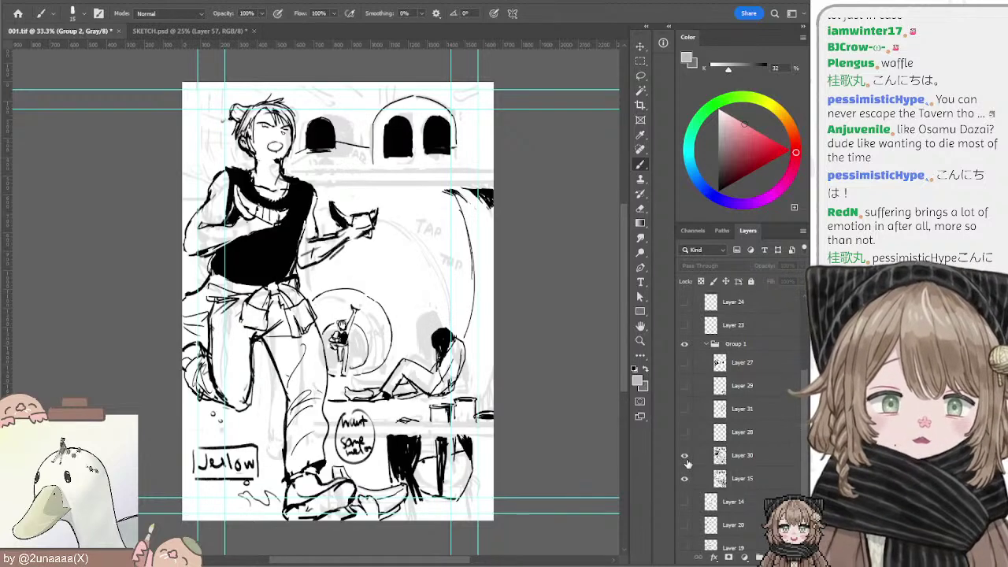
pyautogui.press('l')
pyautogui.moveTo(551, 279)
pyautogui.mouseDown()
pyautogui.moveTo(559, 294)
pyautogui.moveTo(544, 270)
pyautogui.moveTo(564, 273)
pyautogui.moveTo(547, 272)
pyautogui.mouseUp()
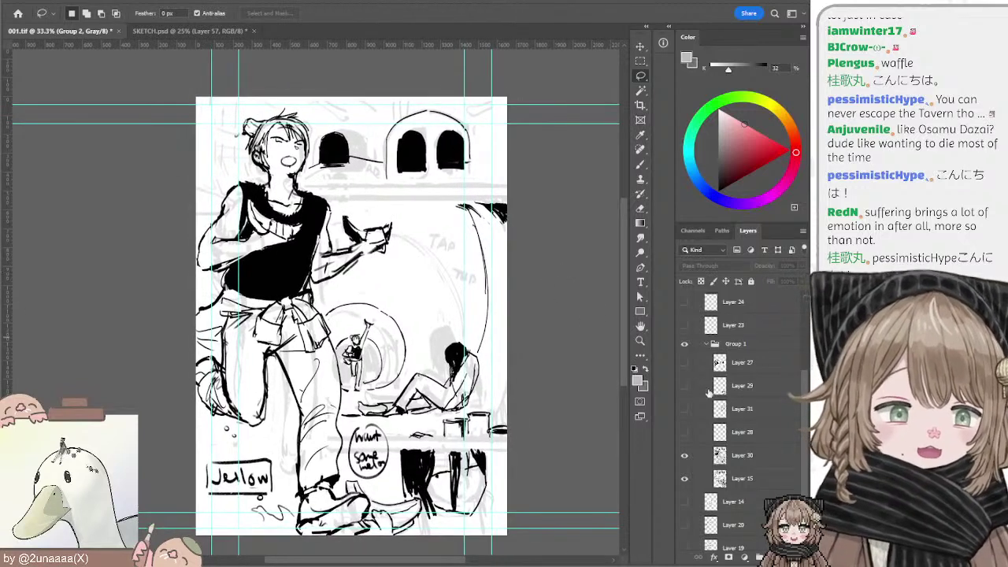
pyautogui.moveTo(591, 351); pyautogui.dragTo(569, 342)
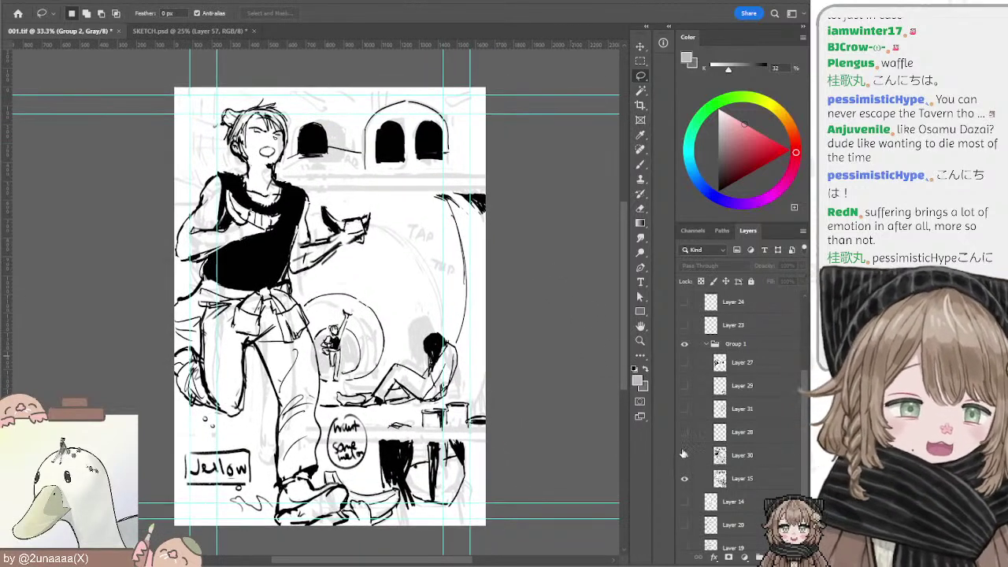
pyautogui.click(684, 455)
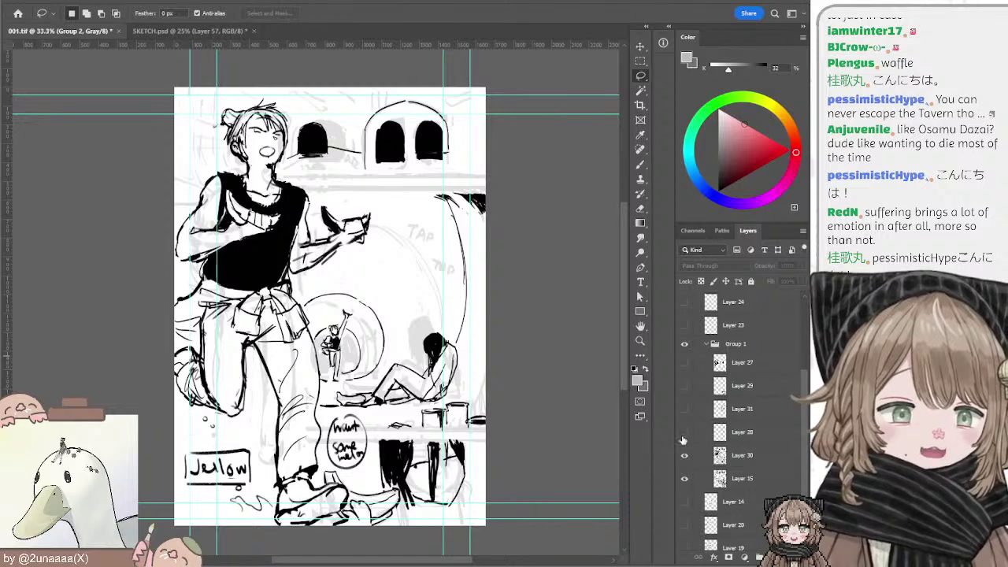
# Step: Hide and collapse Group 1, and show Group 2 in its place
pyautogui.click(691, 346)
pyautogui.scroll(2, 701, 379)
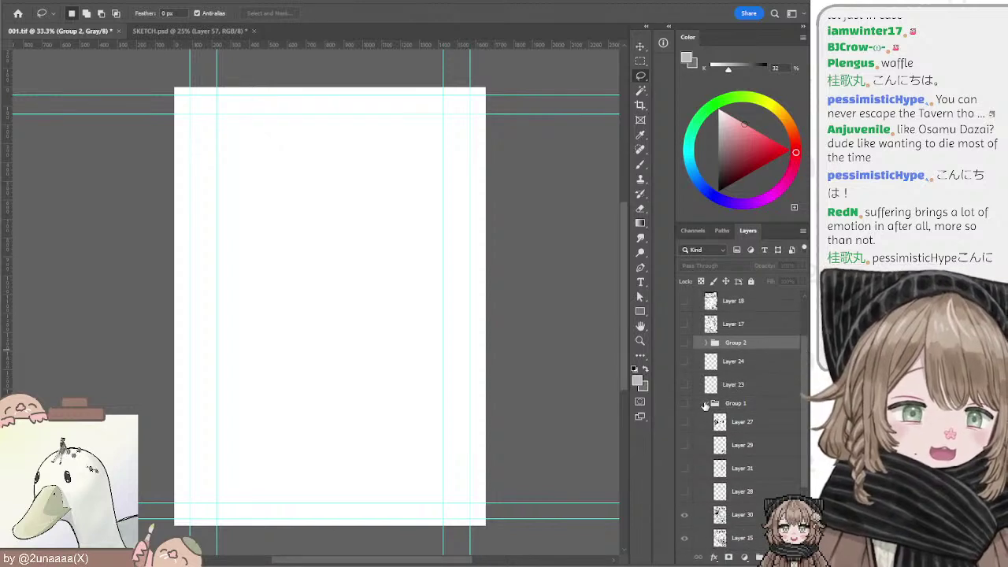
pyautogui.click(705, 404)
pyautogui.click(684, 389)
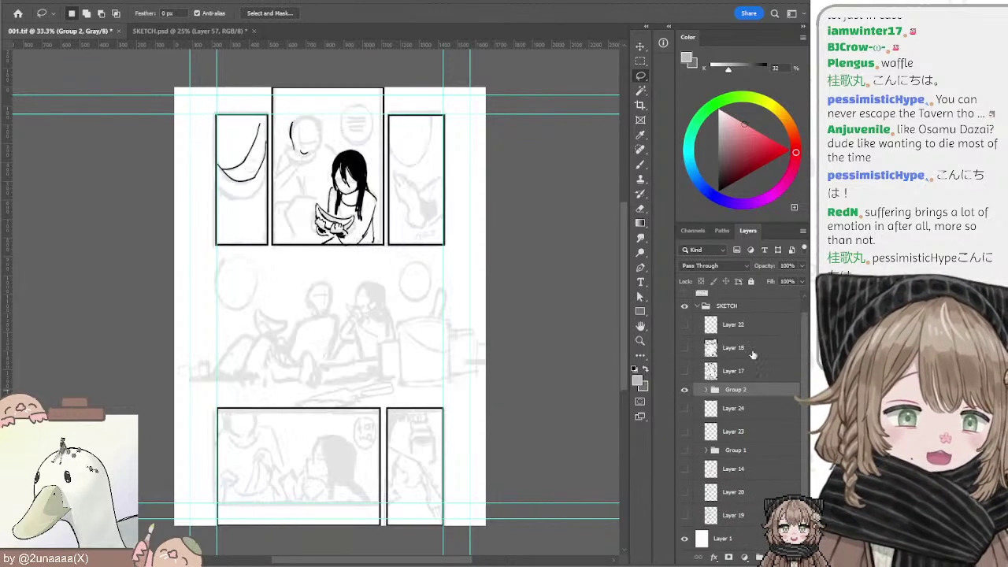
# Step: Hide Group 2 and preview the page sketches on Layer 17 and Layer 18 in turn, hiding each again
pyautogui.click(685, 389)
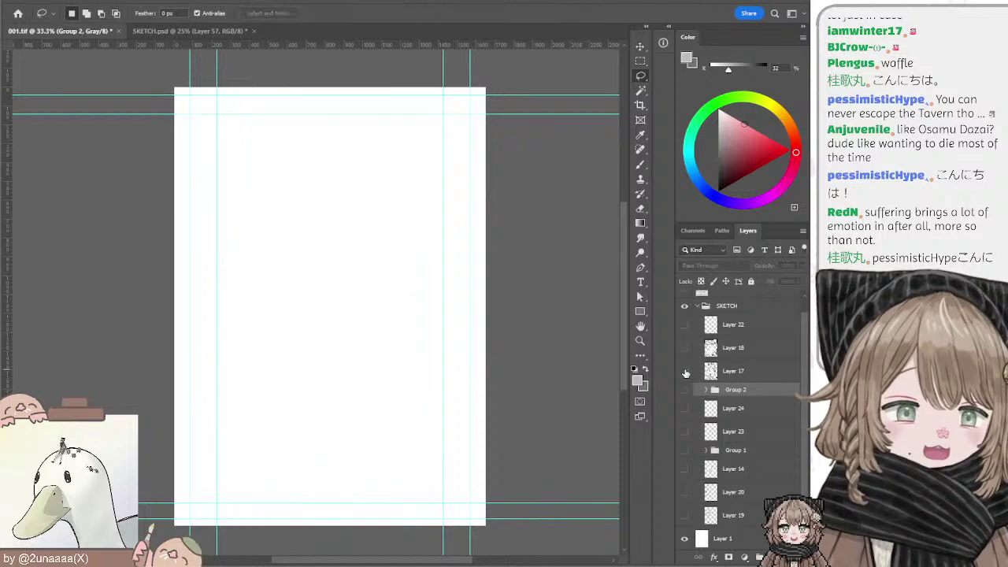
pyautogui.click(684, 371)
pyautogui.click(684, 371)
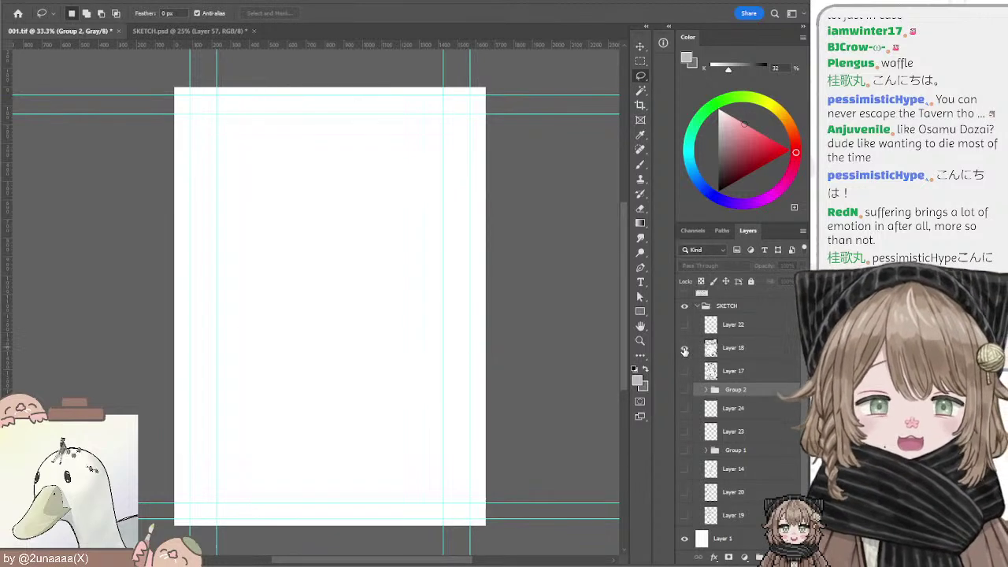
pyautogui.click(685, 349)
pyautogui.click(685, 349)
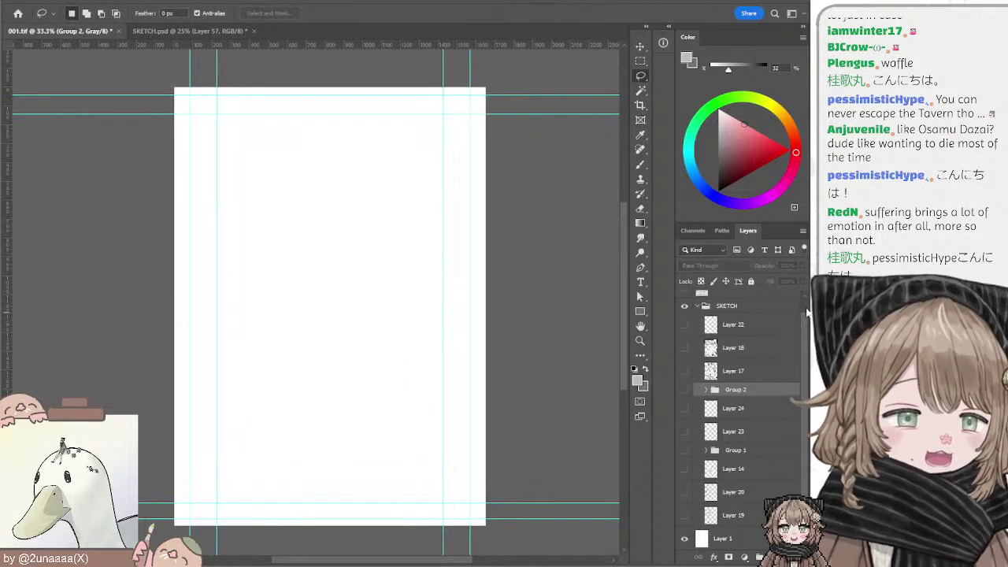
pyautogui.scroll(1, 733, 347)
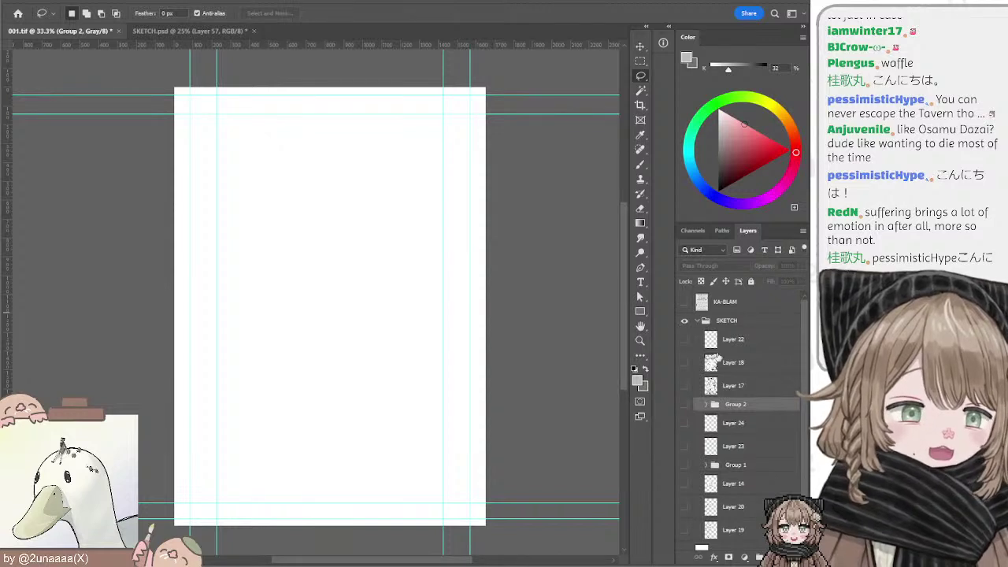
pyautogui.click(684, 363)
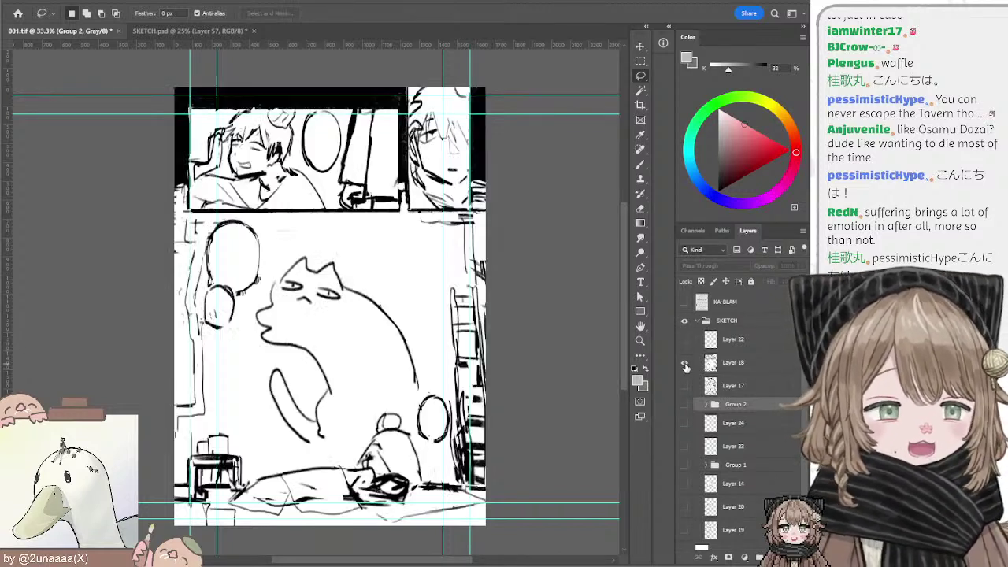
pyautogui.click(685, 363)
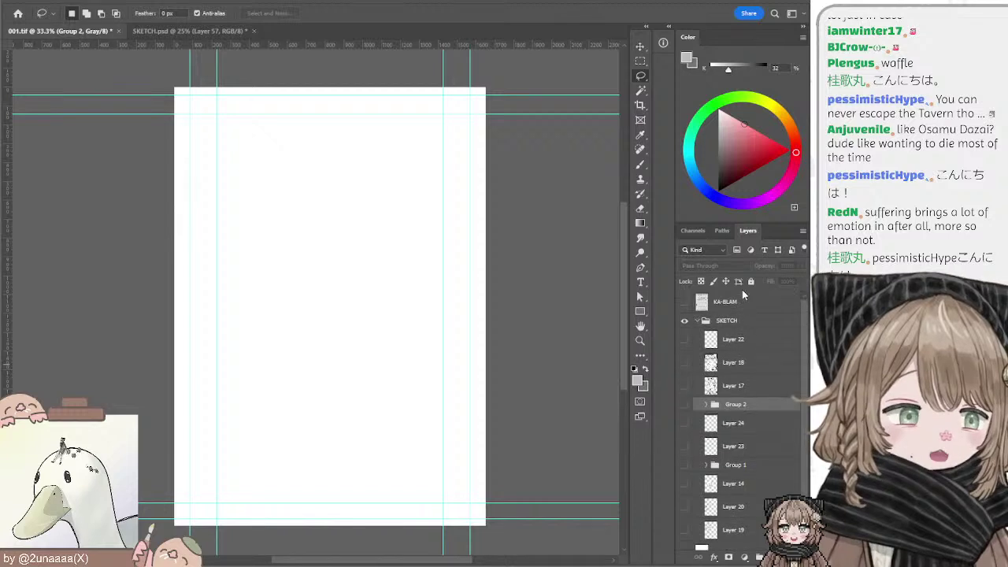
# Step: Preview the KA-BLAM template, hide it again, and make the SKETCH group and Group 2 visible
pyautogui.click(685, 303)
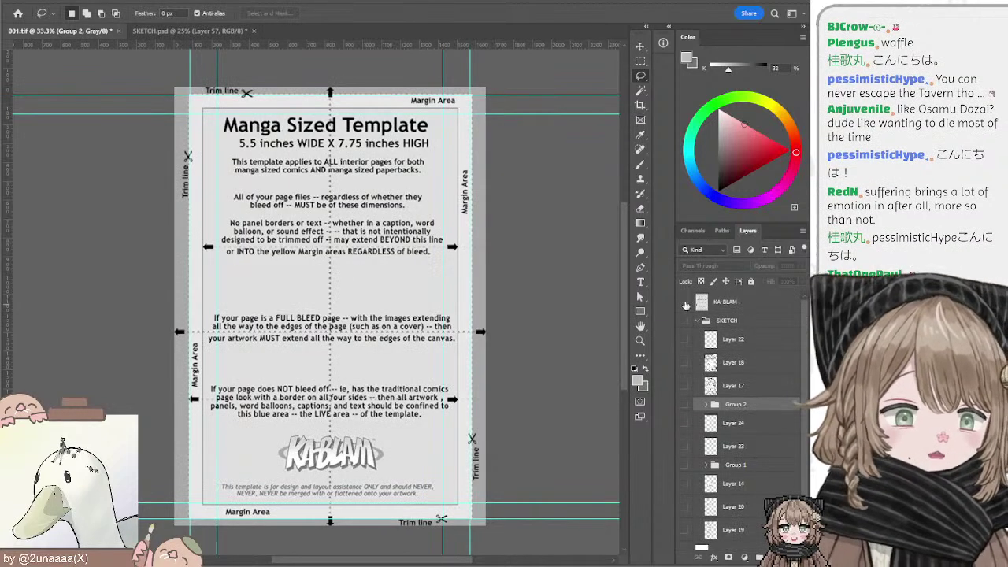
pyautogui.click(686, 304)
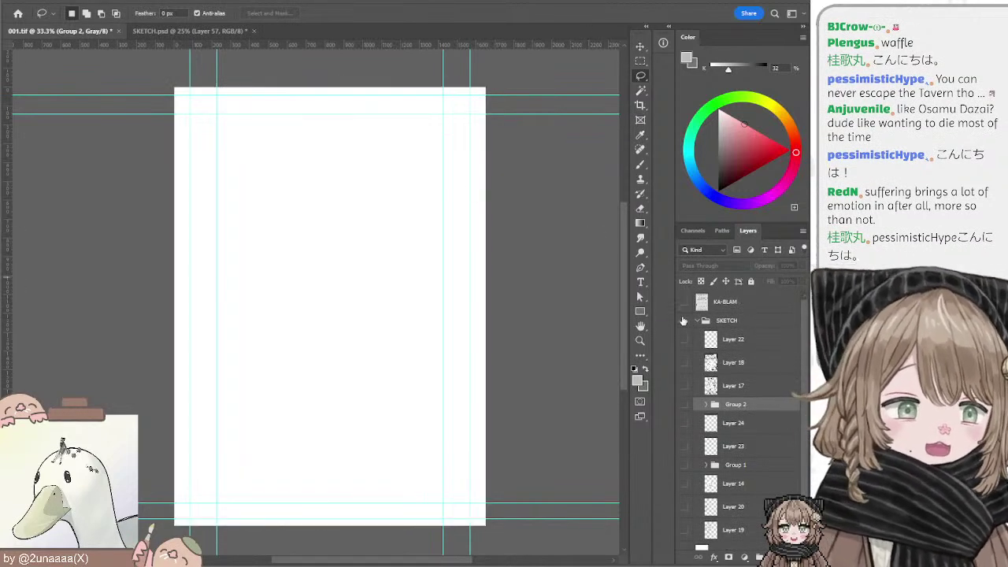
pyautogui.click(684, 320)
pyautogui.click(685, 404)
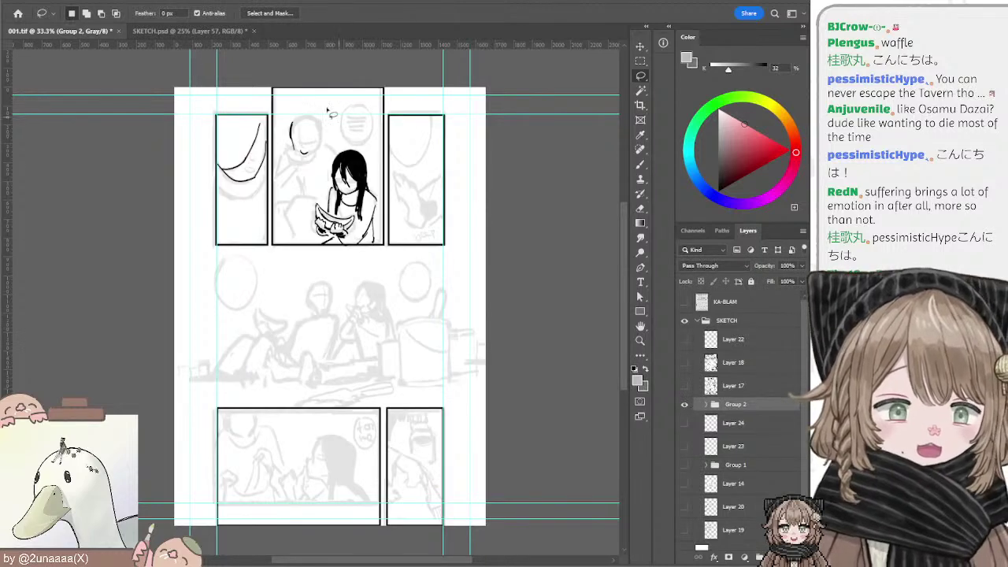
# Step: Return to SKETCH.psd with Layer 57's message screenshot in view and switch to the Brush tool
pyautogui.click(201, 30)
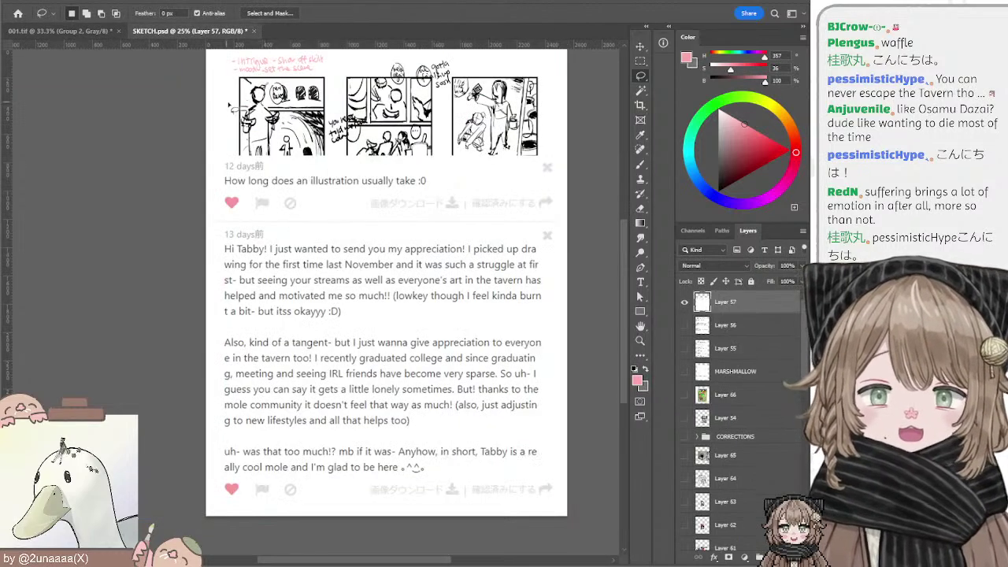
pyautogui.moveTo(229, 105)
pyautogui.mouseDown()
pyautogui.moveTo(219, 135)
pyautogui.moveTo(203, 115)
pyautogui.moveTo(205, 124)
pyautogui.mouseUp()
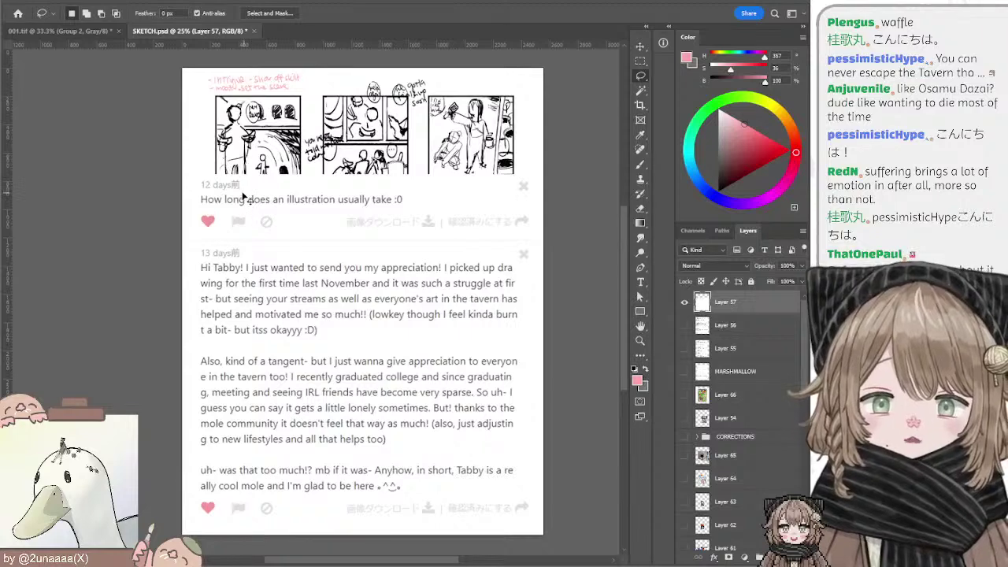
pyautogui.press('b')
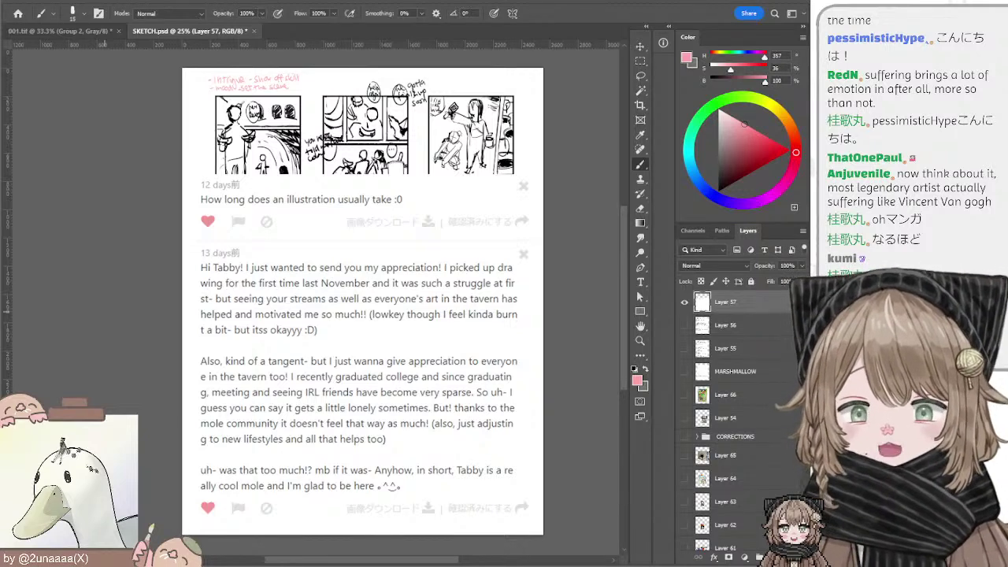
# Step: Hide Layer 57 and show the Japanese message screenshots on Layer 55 and Layer 56
pyautogui.click(684, 304)
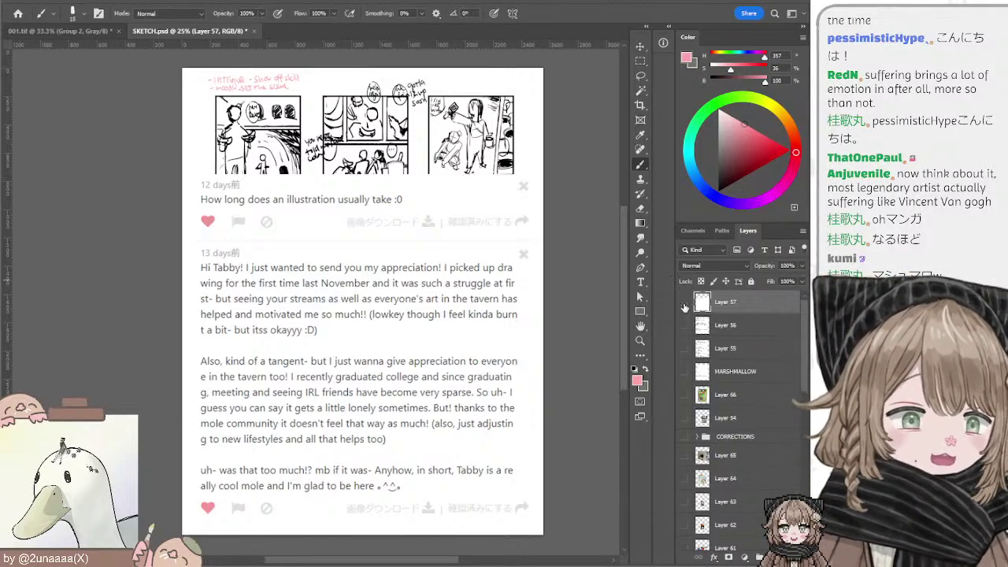
pyautogui.click(685, 348)
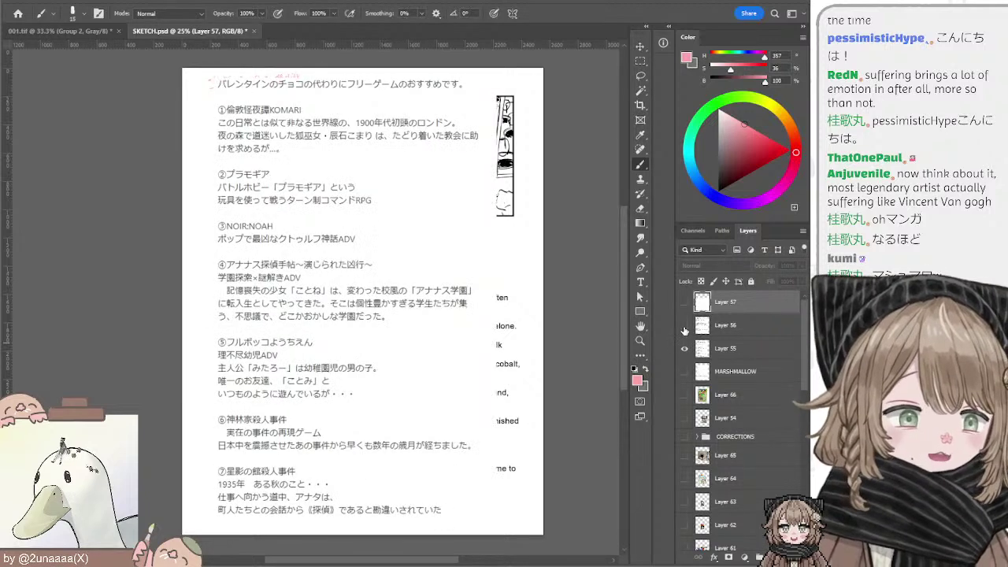
pyautogui.click(684, 326)
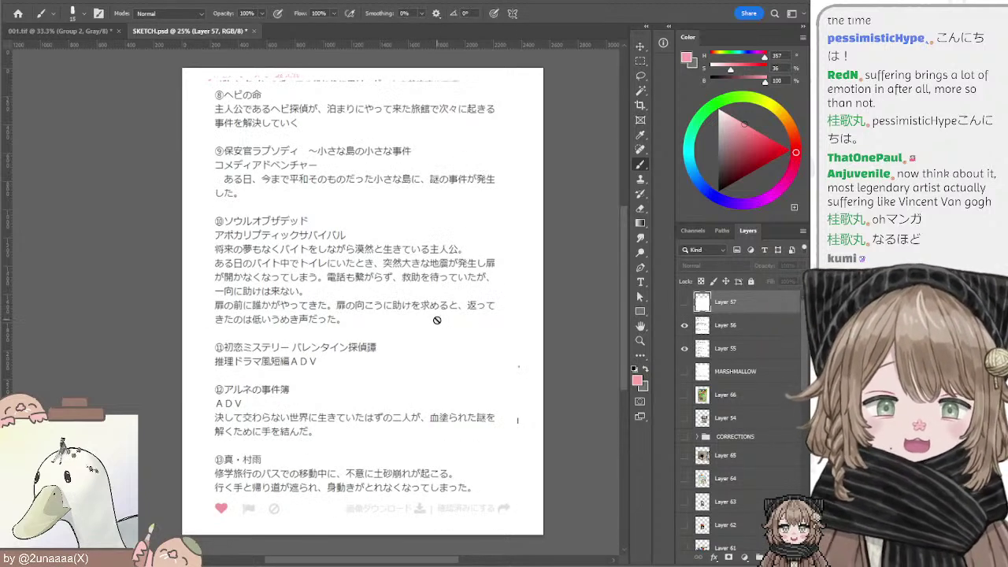
pyautogui.hotkey('alt', '[')
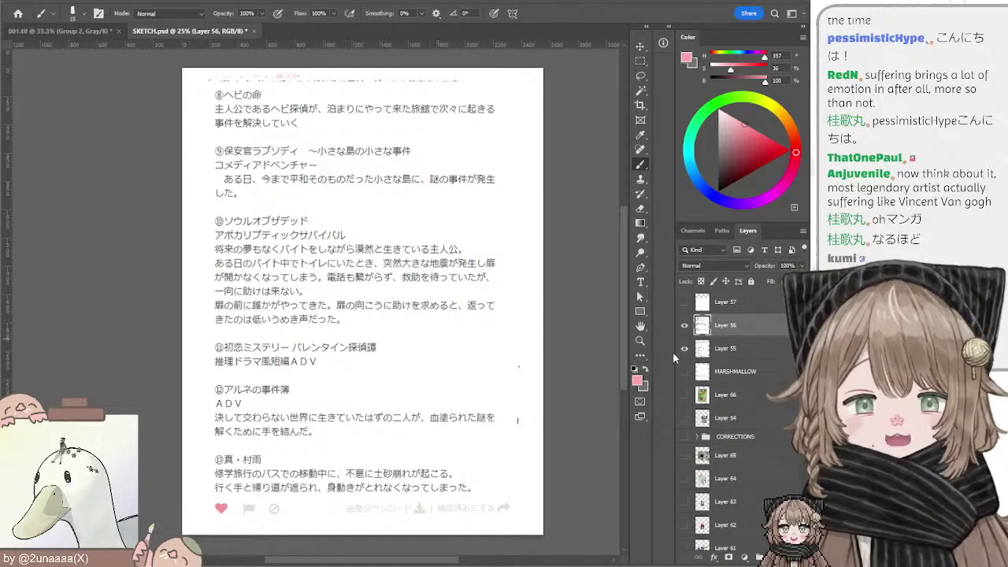
# Step: Hide Layer 56 and Layer 55, and bring Layer 57's message screenshot back into view
pyautogui.click(685, 325)
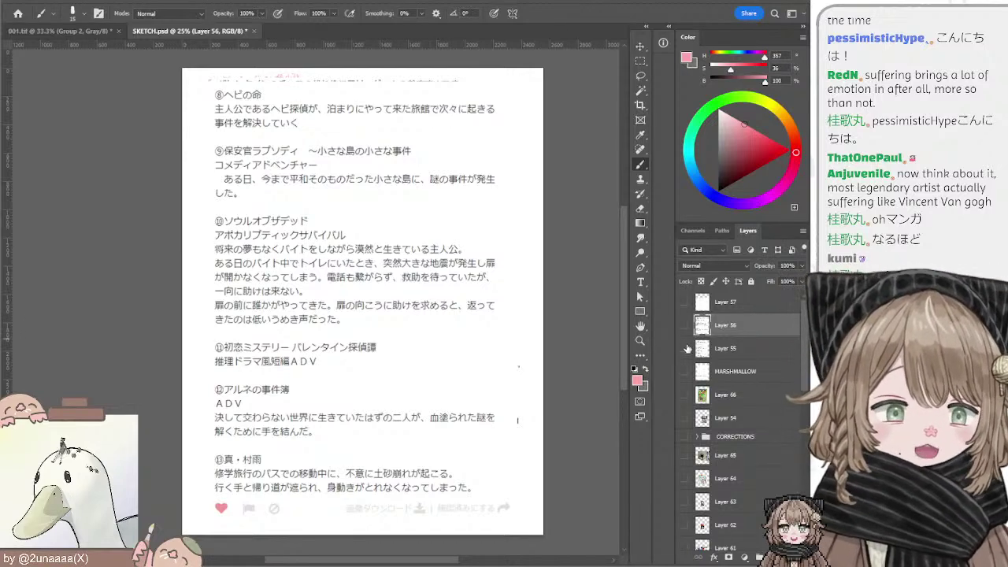
pyautogui.click(686, 349)
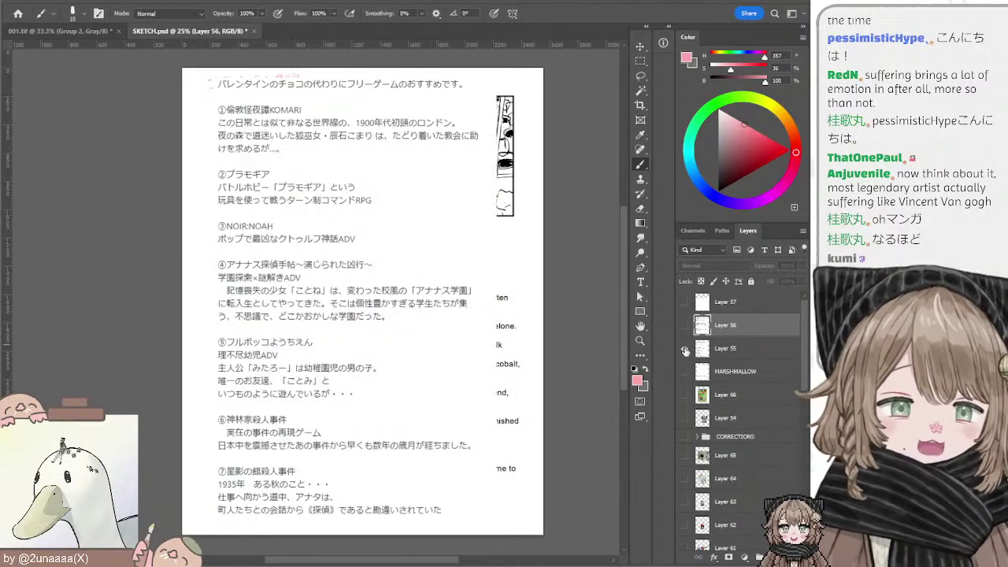
pyautogui.click(686, 349)
pyautogui.click(685, 349)
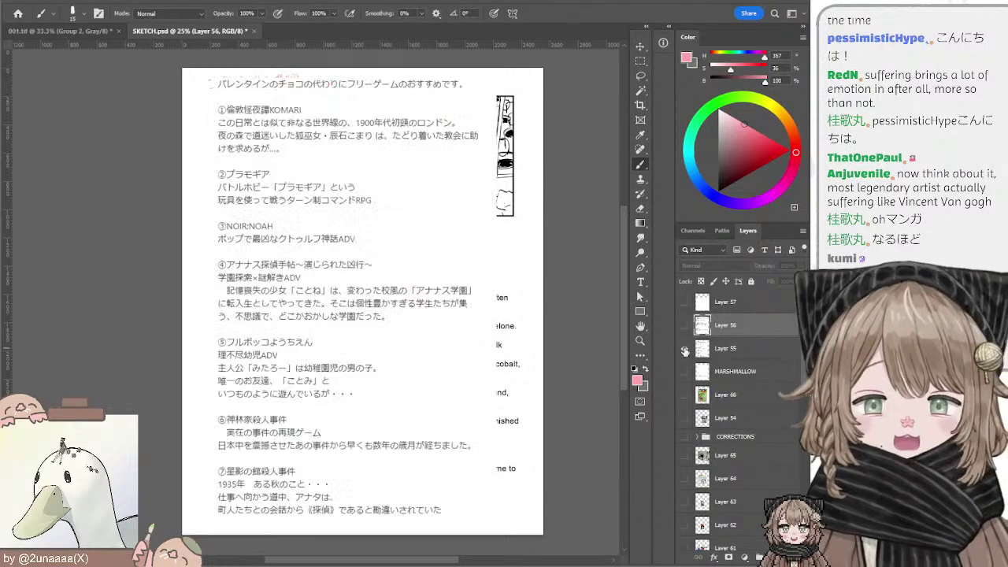
pyautogui.click(685, 350)
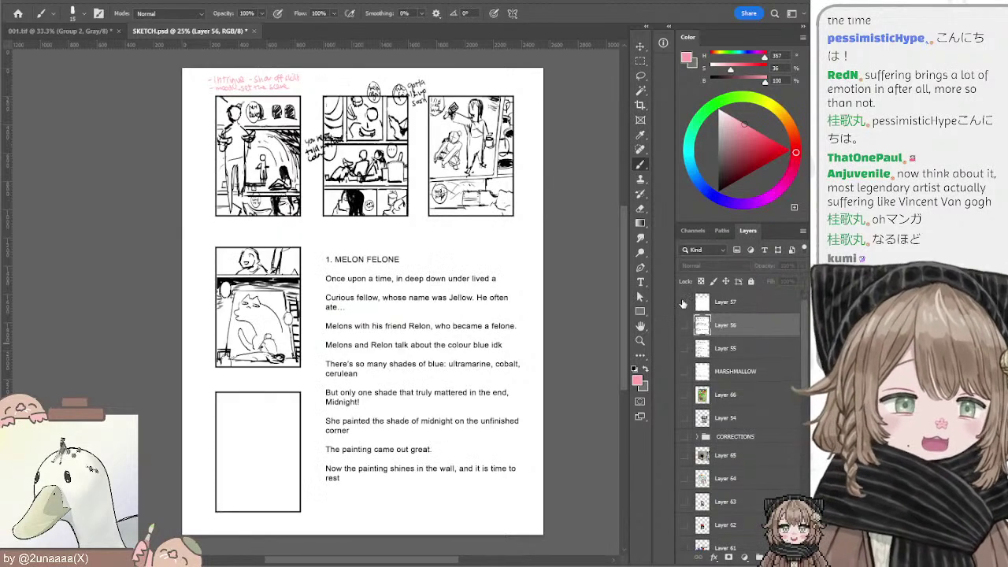
pyautogui.click(685, 302)
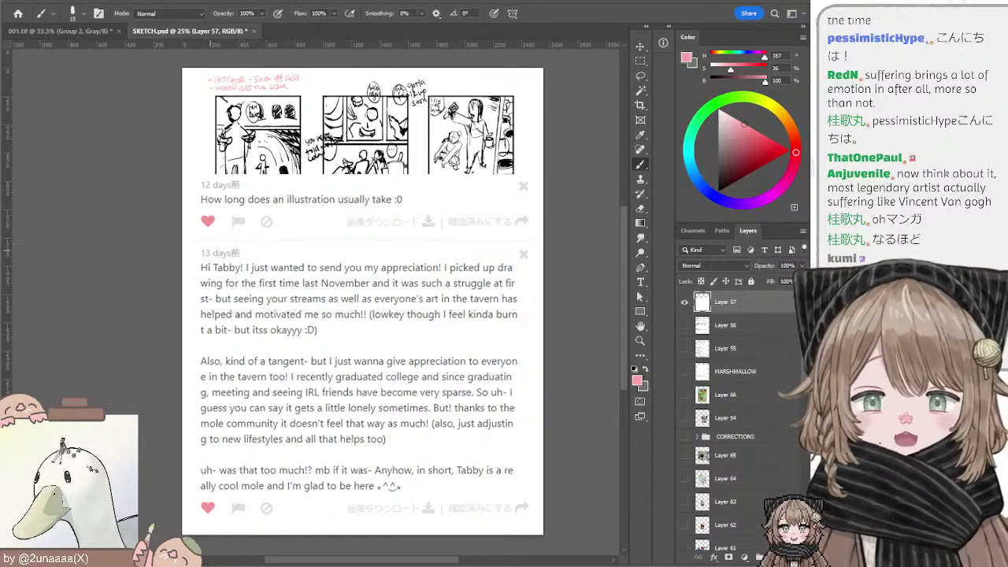
# Step: Look over the messages on Layer 57, briefly hiding the layer to check the page thumbnails and story text beneath
pyautogui.moveTo(203, 298)
pyautogui.mouseDown()
pyautogui.moveTo(263, 318)
pyautogui.moveTo(203, 288)
pyautogui.mouseUp()
pyautogui.scroll(1, 225, 276)
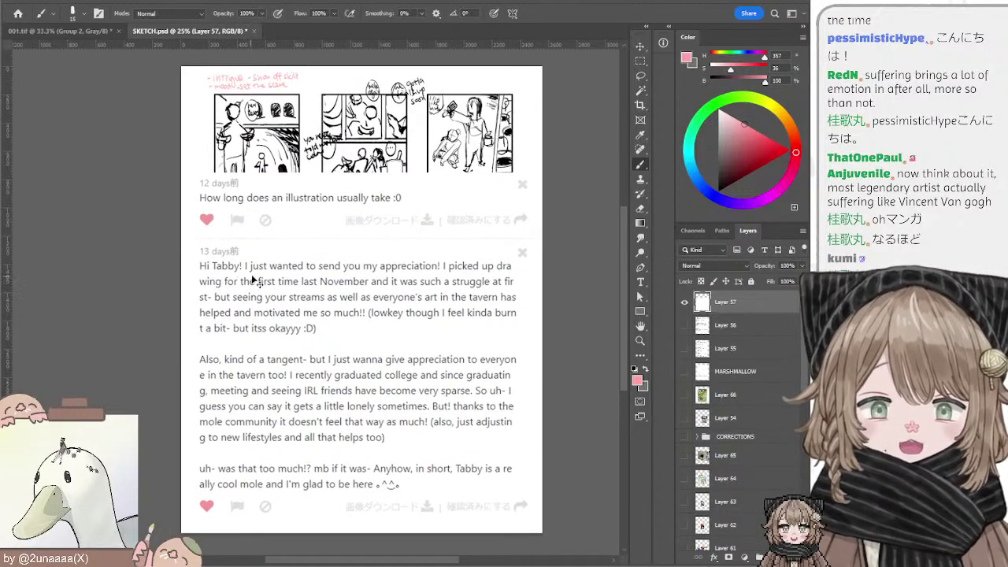
pyautogui.moveTo(289, 234); pyautogui.dragTo(291, 241)
pyautogui.moveTo(312, 277)
pyautogui.mouseDown()
pyautogui.moveTo(302, 264)
pyautogui.moveTo(314, 279)
pyautogui.mouseUp()
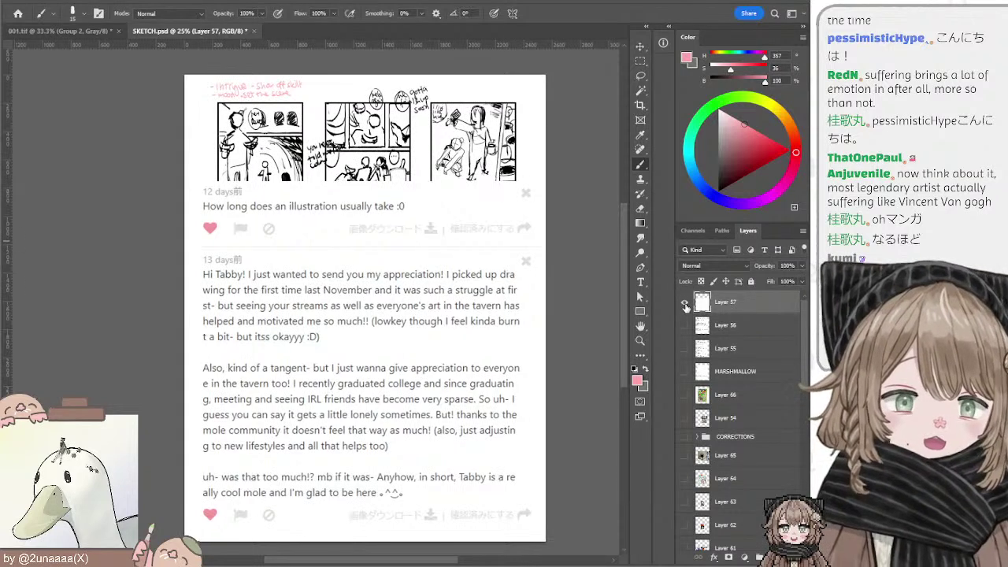
pyautogui.click(685, 303)
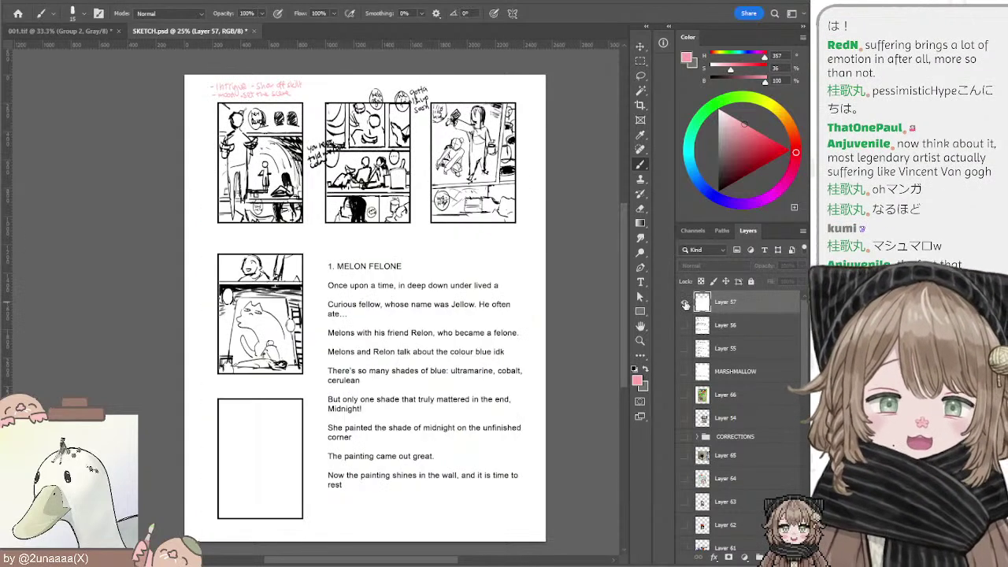
pyautogui.click(685, 303)
# Step: Switch to the Move tool and read through both viewer messages on Layer 57
pyautogui.click(640, 60)
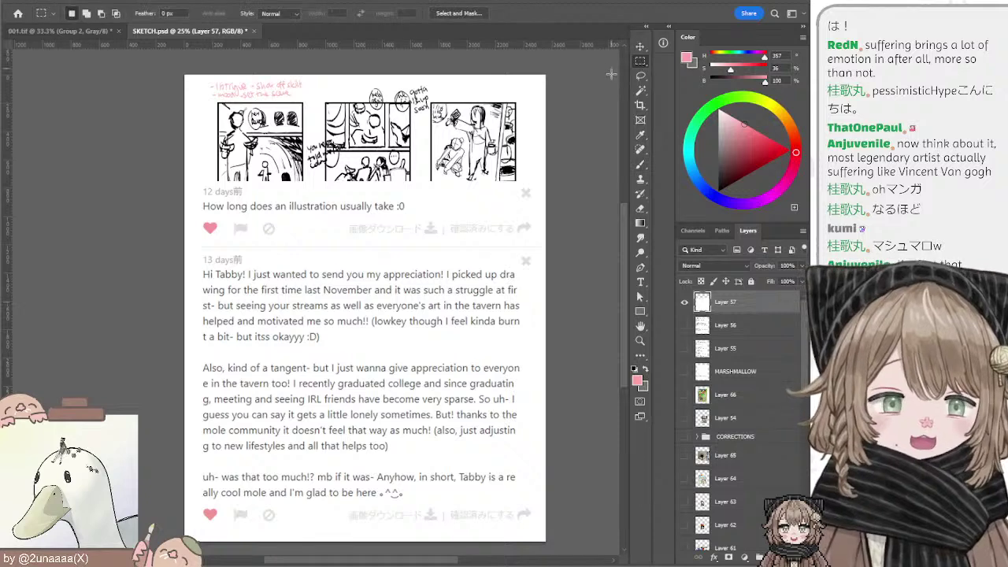
pyautogui.moveTo(580, 122)
pyautogui.mouseDown()
pyautogui.moveTo(573, 128)
pyautogui.moveTo(581, 120)
pyautogui.mouseUp()
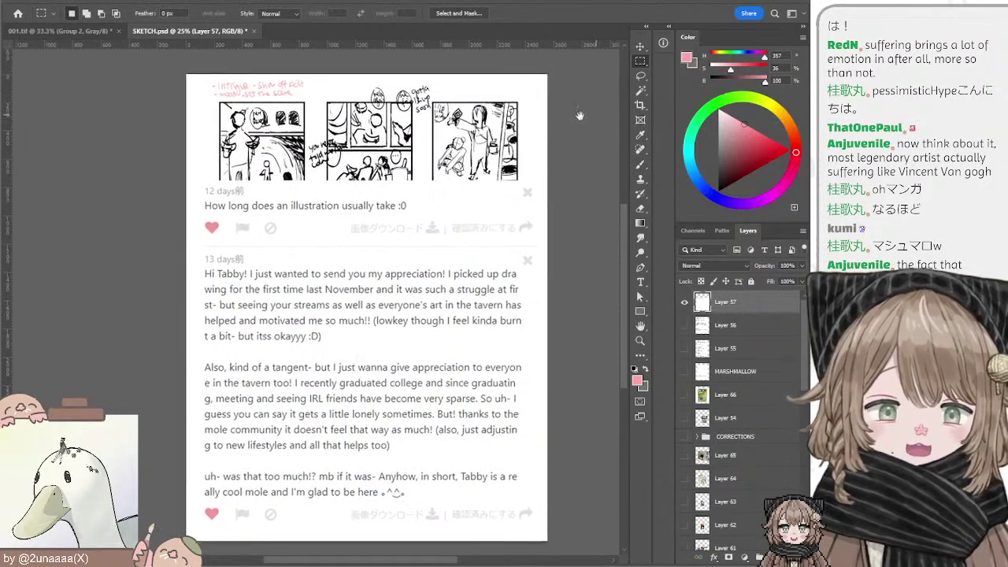
pyautogui.click(641, 47)
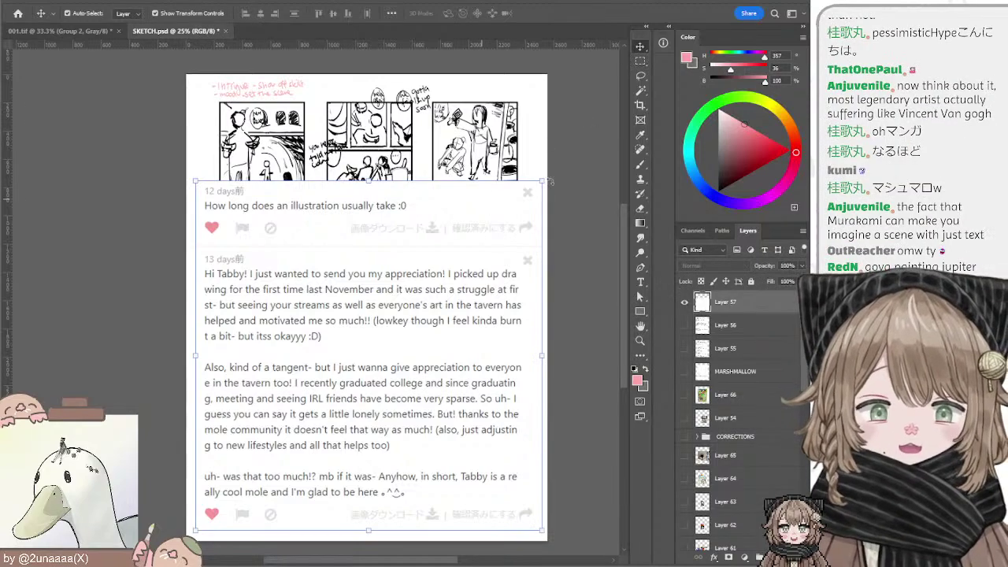
pyautogui.moveTo(578, 183); pyautogui.dragTo(566, 185)
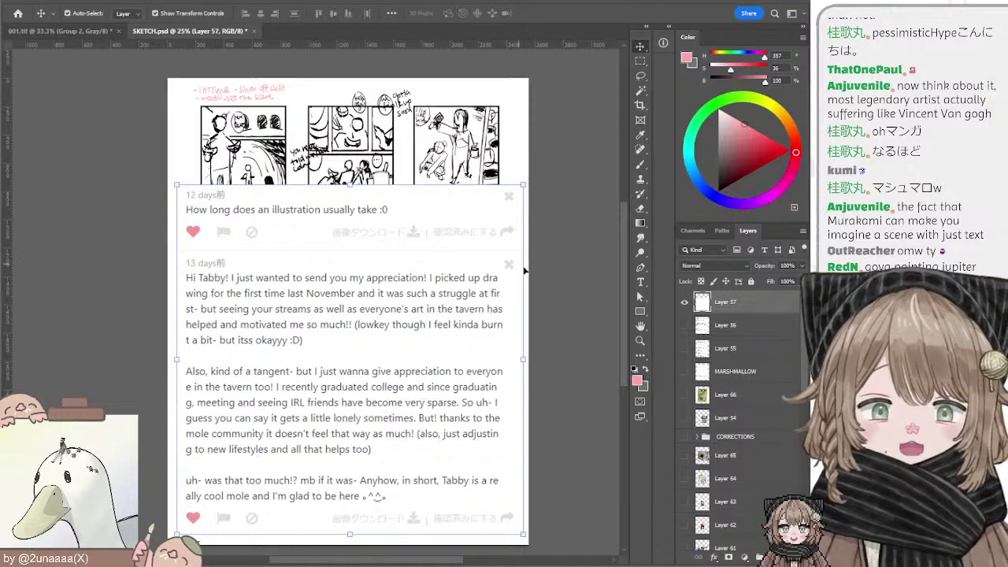
pyautogui.scroll(-3, 458, 313)
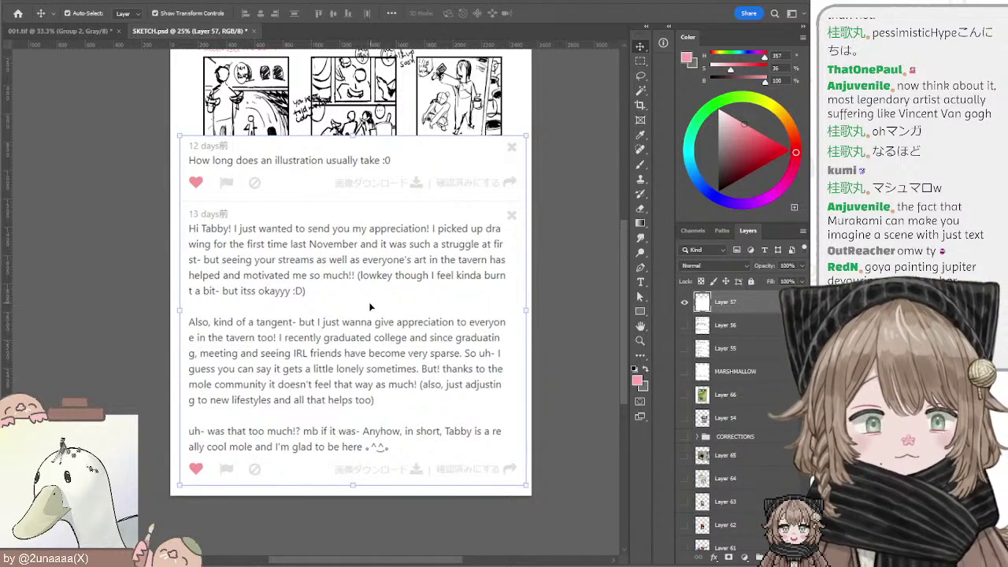
pyautogui.scroll(-2, 380, 300)
pyautogui.scroll(1, 379, 299)
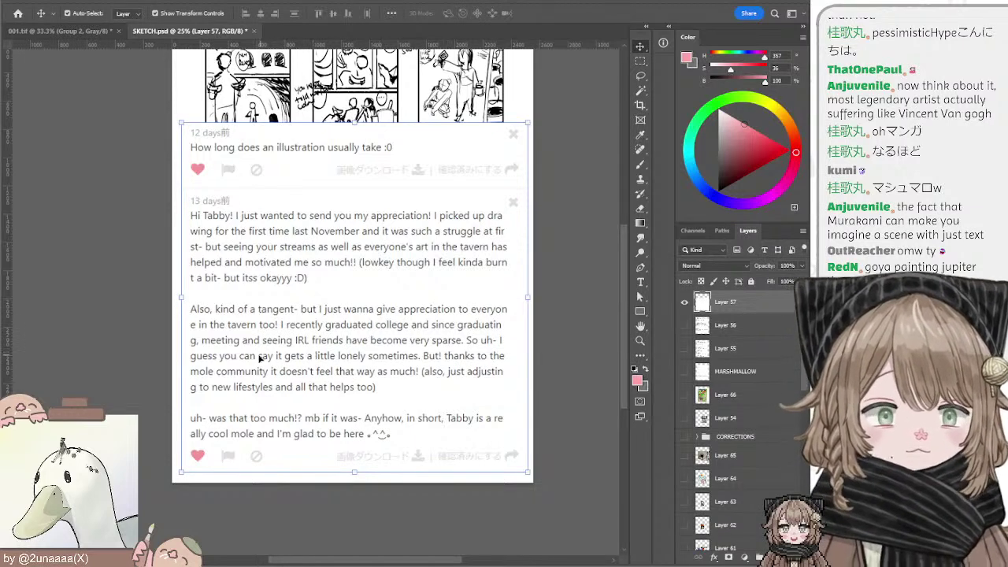
pyautogui.moveTo(270, 339)
pyautogui.mouseDown()
pyautogui.moveTo(276, 381)
pyautogui.moveTo(277, 331)
pyautogui.moveTo(281, 377)
pyautogui.moveTo(278, 355)
pyautogui.mouseUp()
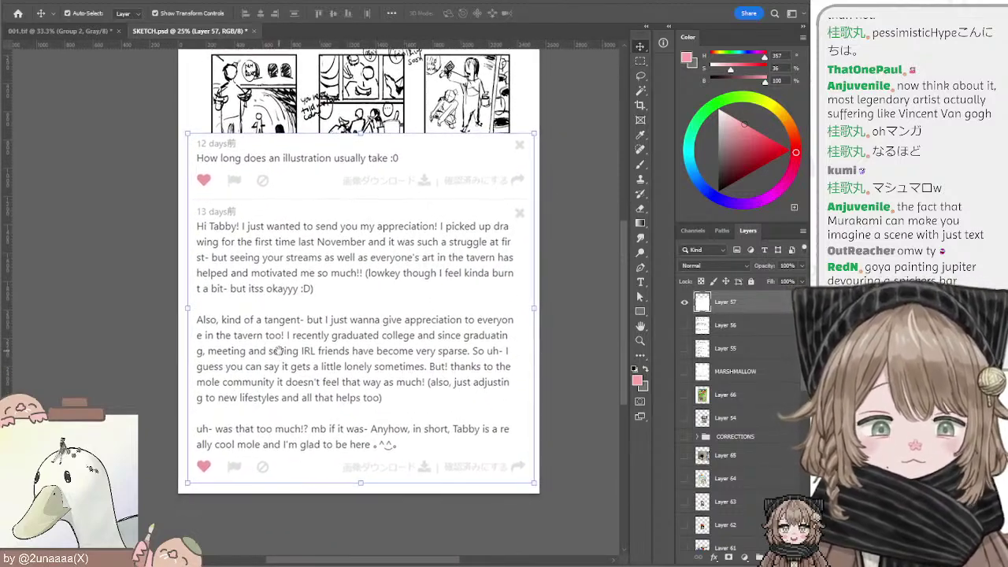
pyautogui.scroll(-2, 452, 237)
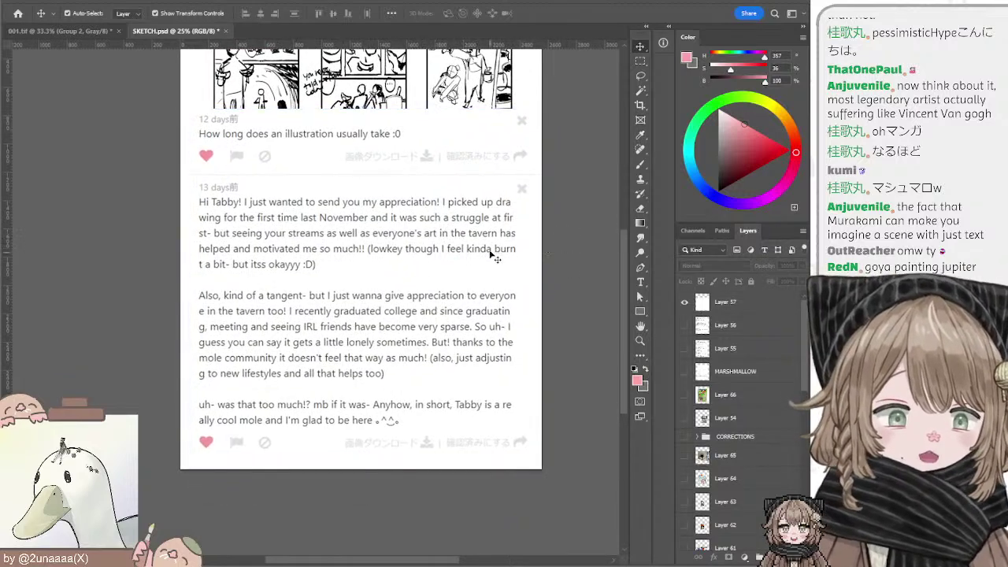
pyautogui.scroll(4, 561, 222)
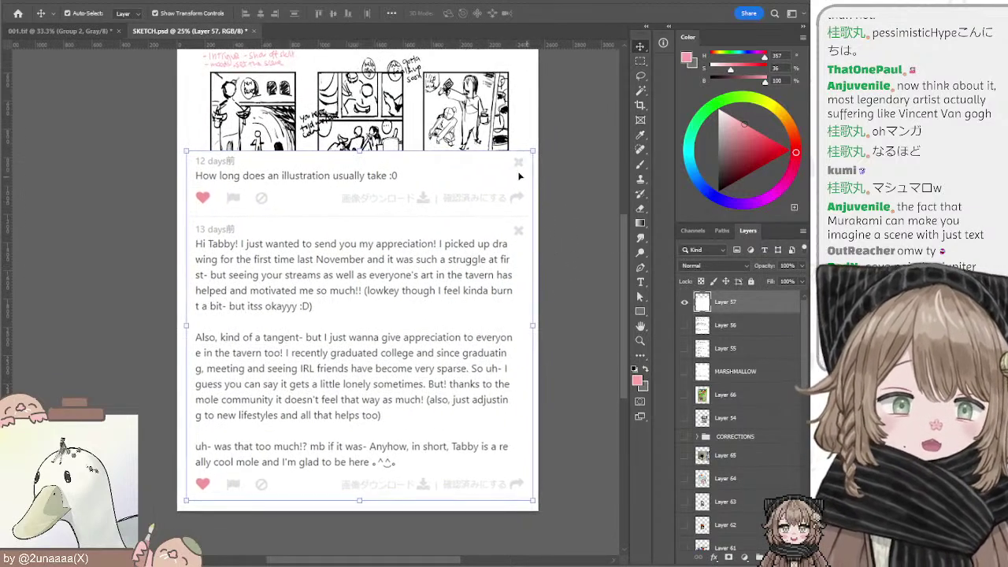
pyautogui.moveTo(560, 200)
pyautogui.mouseDown()
pyautogui.moveTo(559, 233)
pyautogui.moveTo(562, 212)
pyautogui.mouseUp()
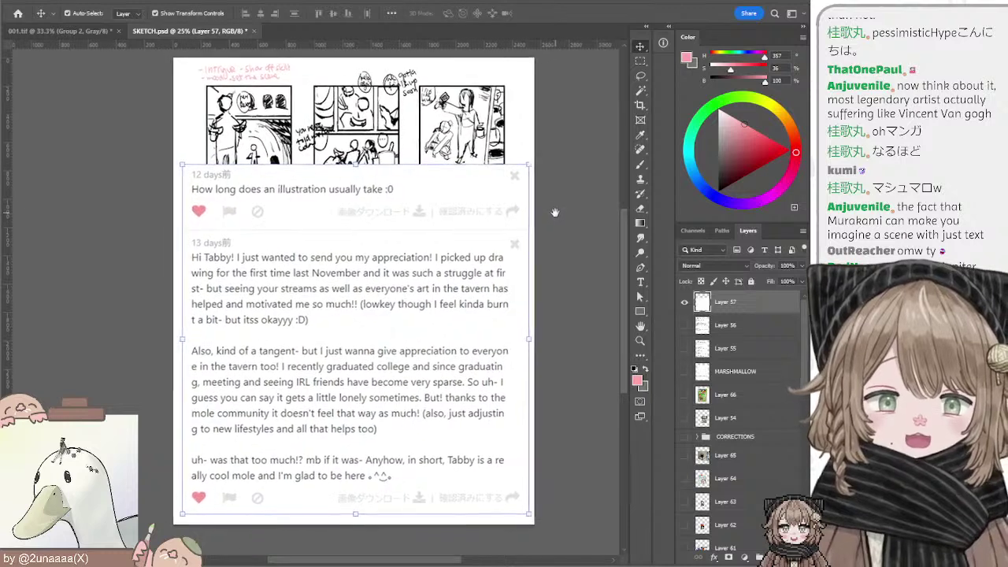
pyautogui.moveTo(561, 212)
pyautogui.mouseDown()
pyautogui.moveTo(551, 229)
pyautogui.moveTo(548, 215)
pyautogui.moveTo(556, 232)
pyautogui.mouseUp()
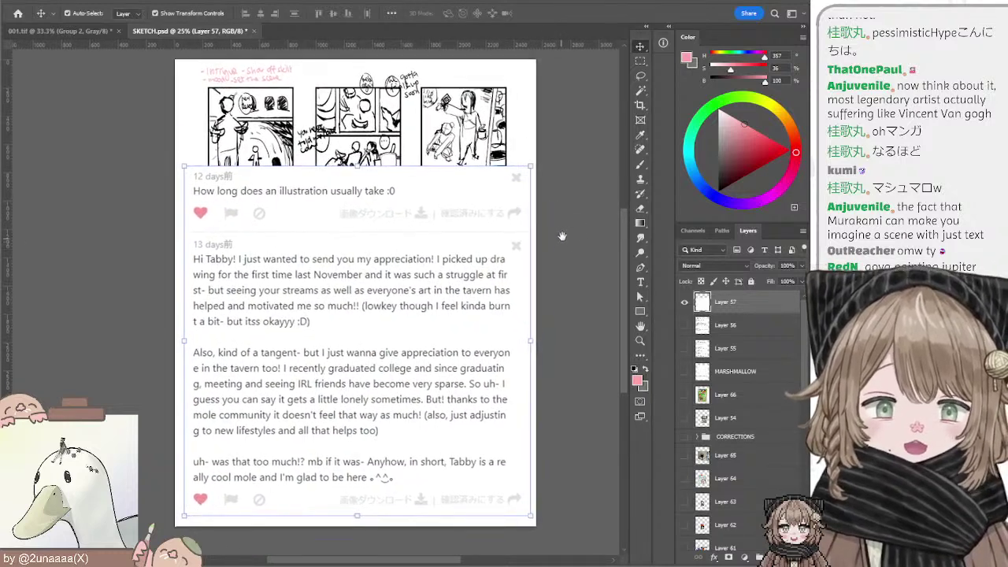
pyautogui.click(640, 60)
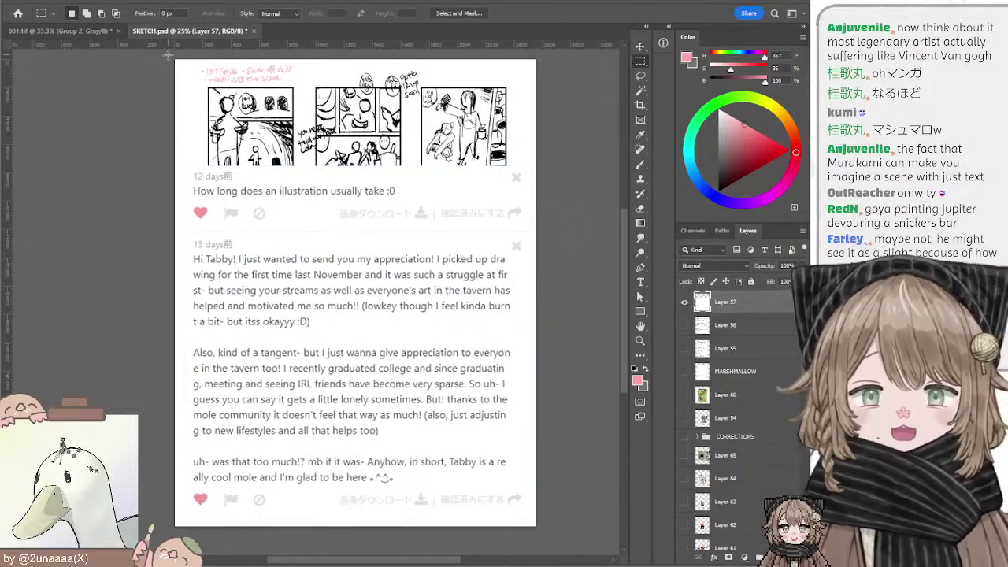
pyautogui.moveTo(169, 56); pyautogui.dragTo(547, 168)
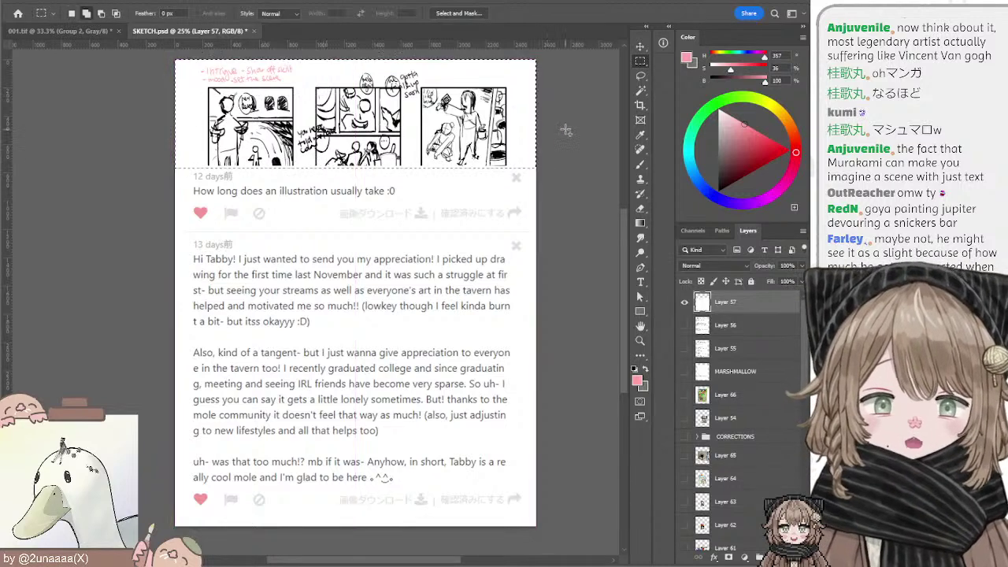
pyautogui.moveTo(565, 130)
pyautogui.mouseDown()
pyautogui.moveTo(519, 467)
pyautogui.moveTo(542, 500)
pyautogui.moveTo(569, 385)
pyautogui.mouseUp()
pyautogui.hotkey('ctrl', 'd')
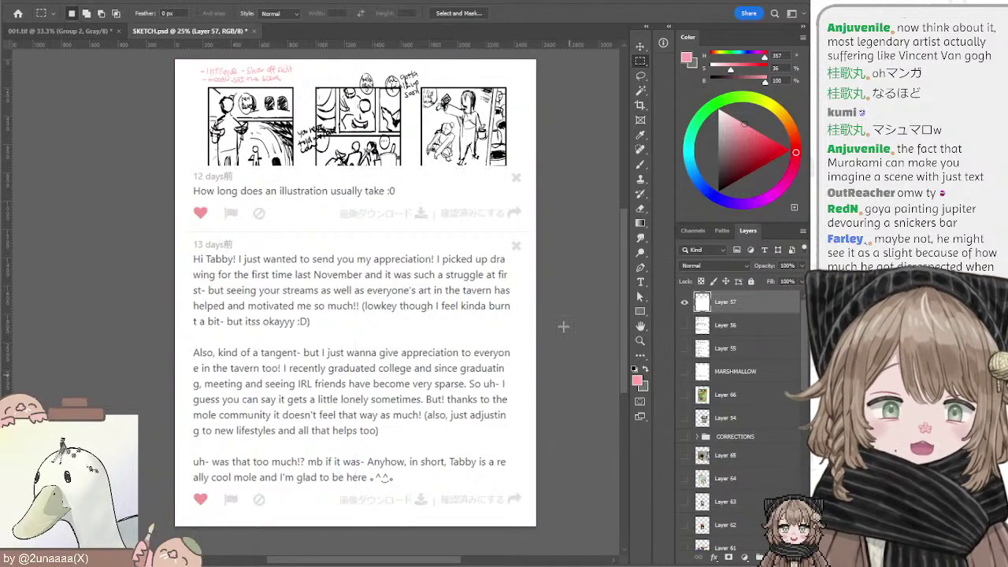
# Step: Read the longer appreciation message on Layer 57, clearing any stray selection made over it
pyautogui.scroll(-1, 556, 201)
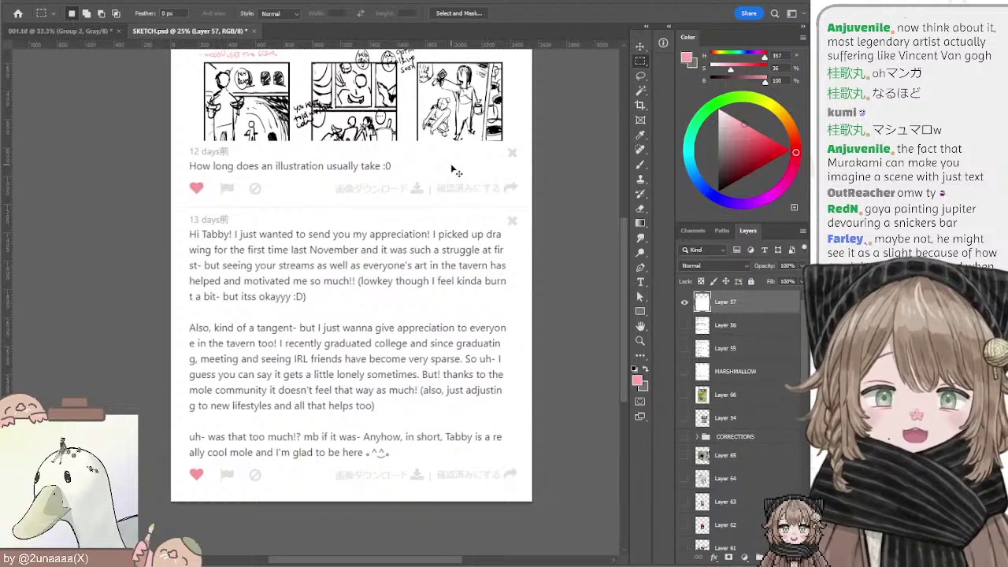
pyautogui.moveTo(500, 262)
pyautogui.mouseDown()
pyautogui.moveTo(520, 306)
pyautogui.moveTo(511, 276)
pyautogui.mouseUp()
pyautogui.moveTo(461, 180); pyautogui.dragTo(492, 176)
pyautogui.hotkey('ctrl', 'z')
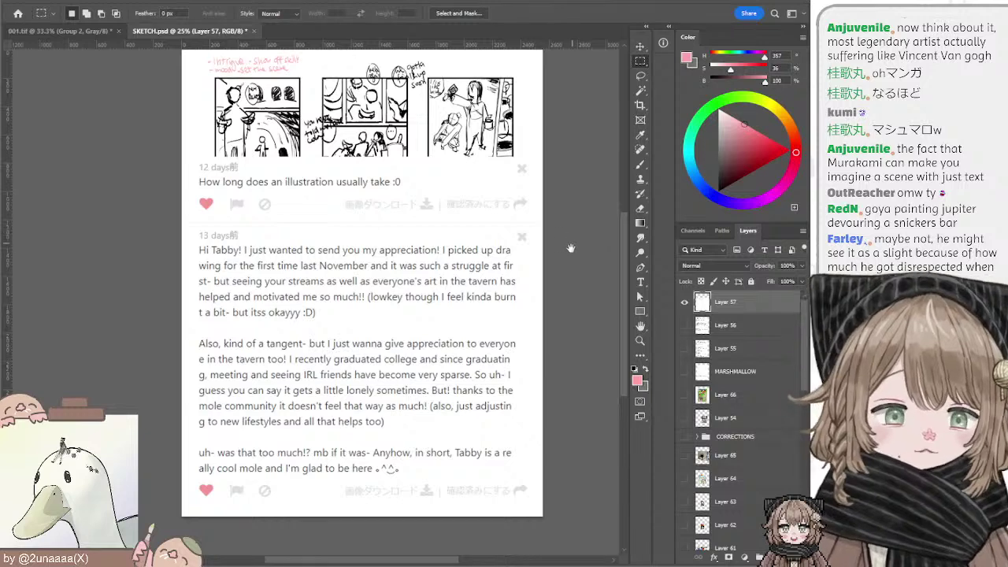
pyautogui.moveTo(568, 285); pyautogui.dragTo(574, 251)
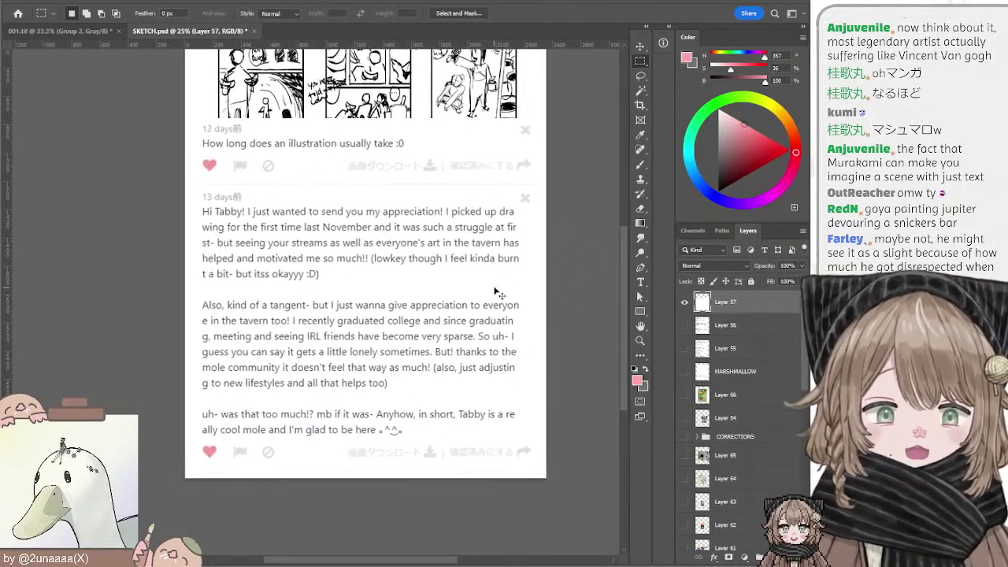
pyautogui.moveTo(519, 304); pyautogui.dragTo(533, 300)
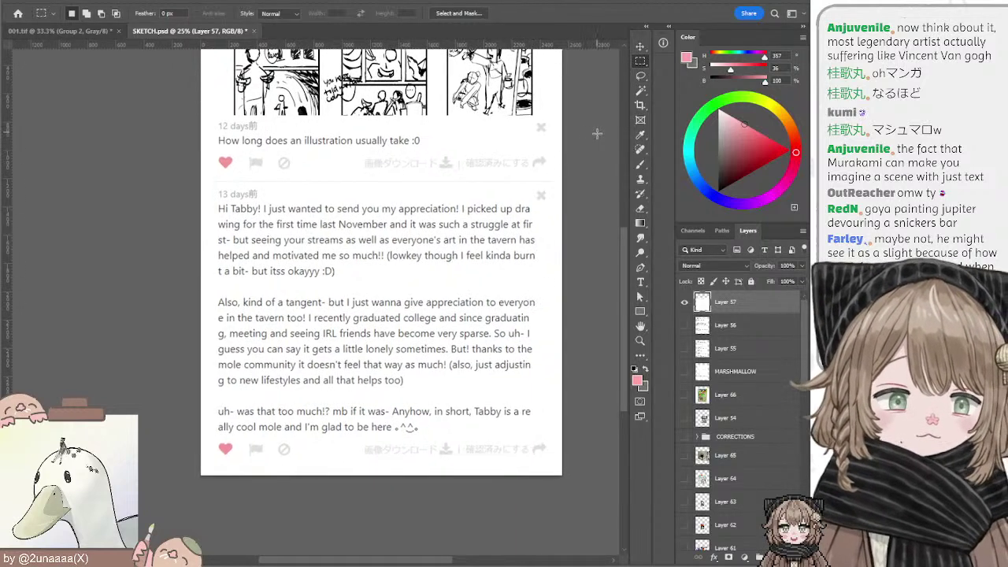
pyautogui.moveTo(543, 234); pyautogui.dragTo(521, 203)
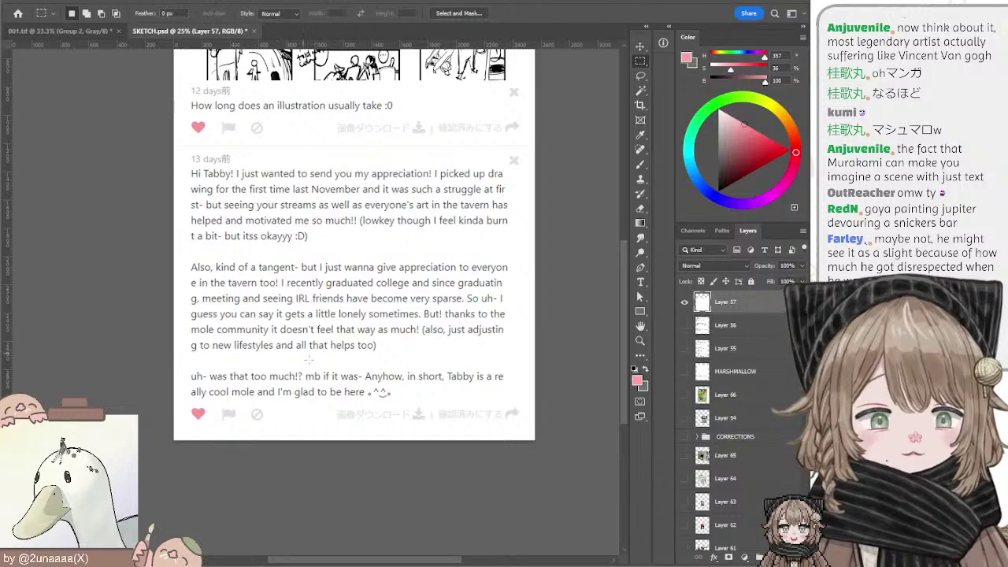
# Step: Read the message's closing paragraph, marking the word "mb" with a rectangular marquee and clearing the selection
pyautogui.moveTo(239, 362)
pyautogui.mouseDown()
pyautogui.moveTo(242, 380)
pyautogui.moveTo(234, 374)
pyautogui.mouseUp()
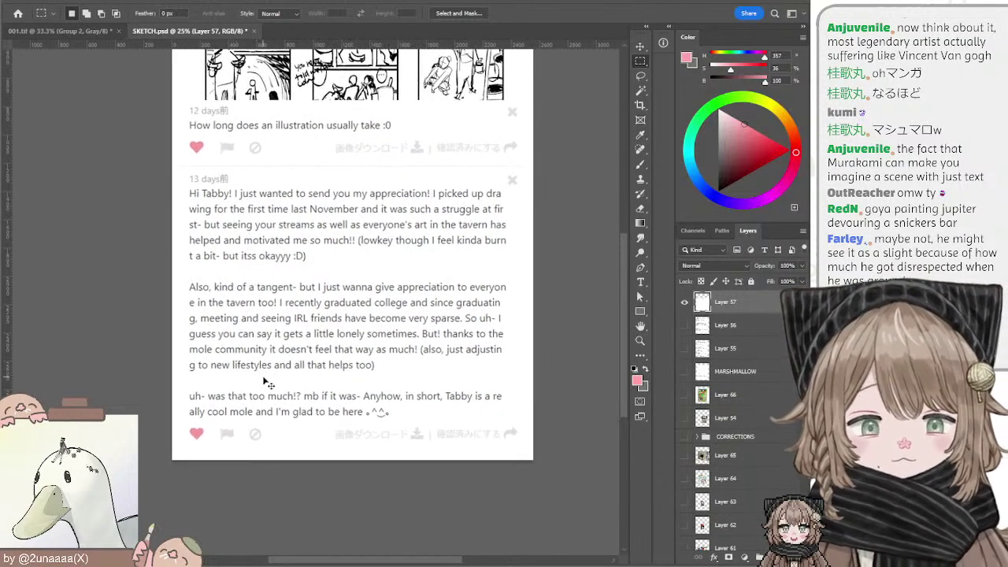
pyautogui.moveTo(289, 389); pyautogui.dragTo(282, 385)
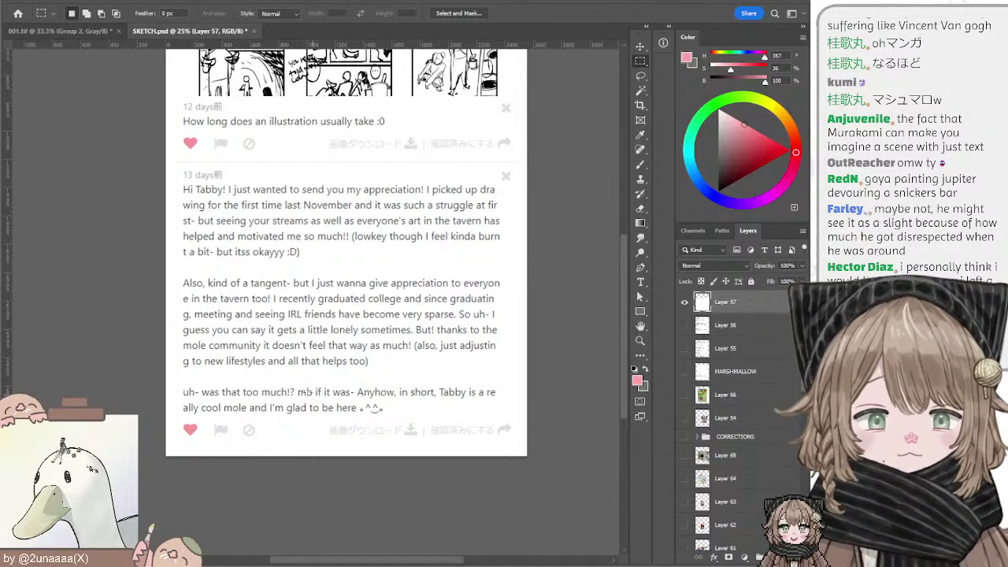
pyautogui.moveTo(311, 394); pyautogui.dragTo(314, 400)
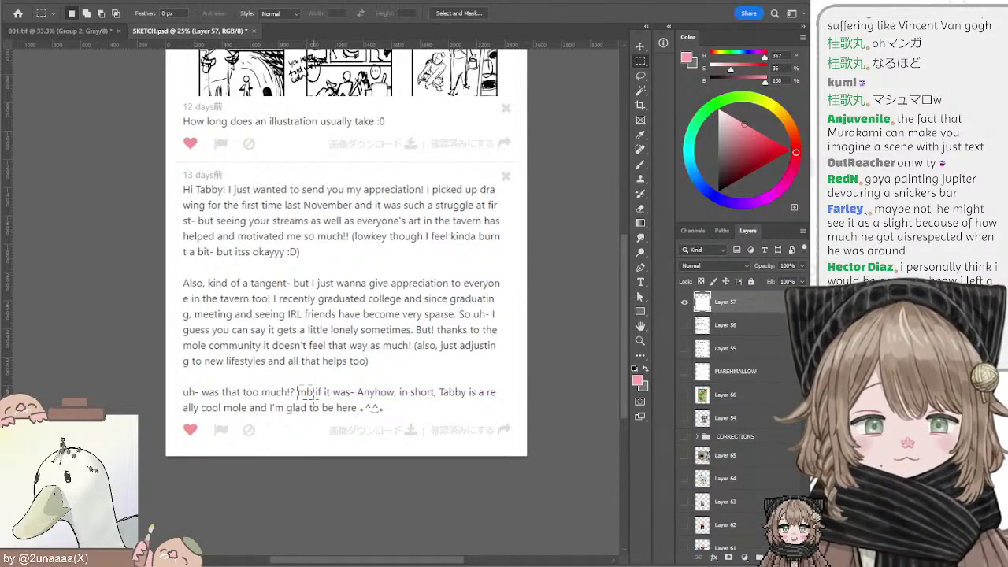
pyautogui.click(315, 397)
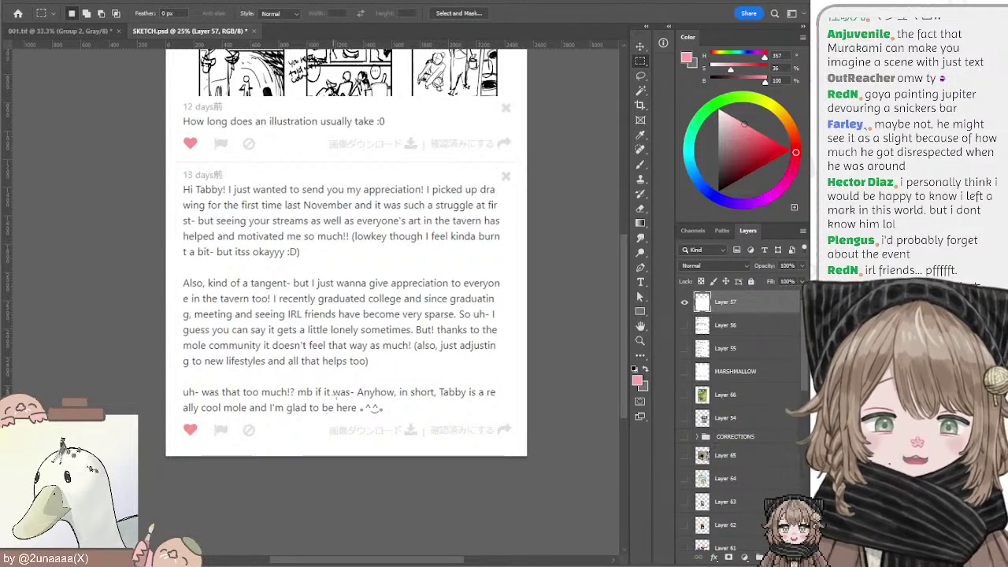
# Step: Finish looking over the two viewer messages and hide Layer 57
pyautogui.moveTo(342, 327)
pyautogui.mouseDown()
pyautogui.moveTo(345, 383)
pyautogui.moveTo(366, 399)
pyautogui.mouseUp()
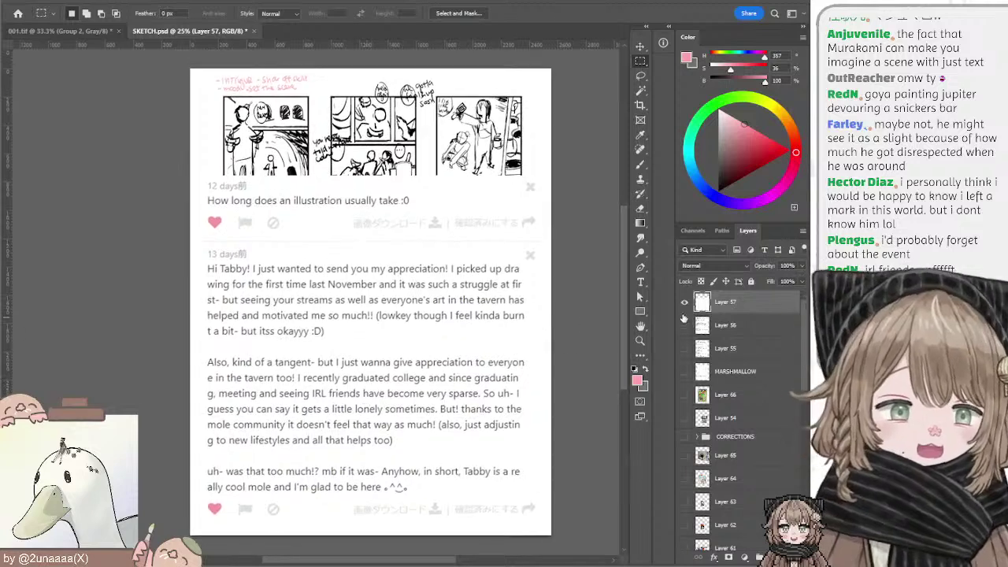
pyautogui.moveTo(554, 278); pyautogui.dragTo(526, 273)
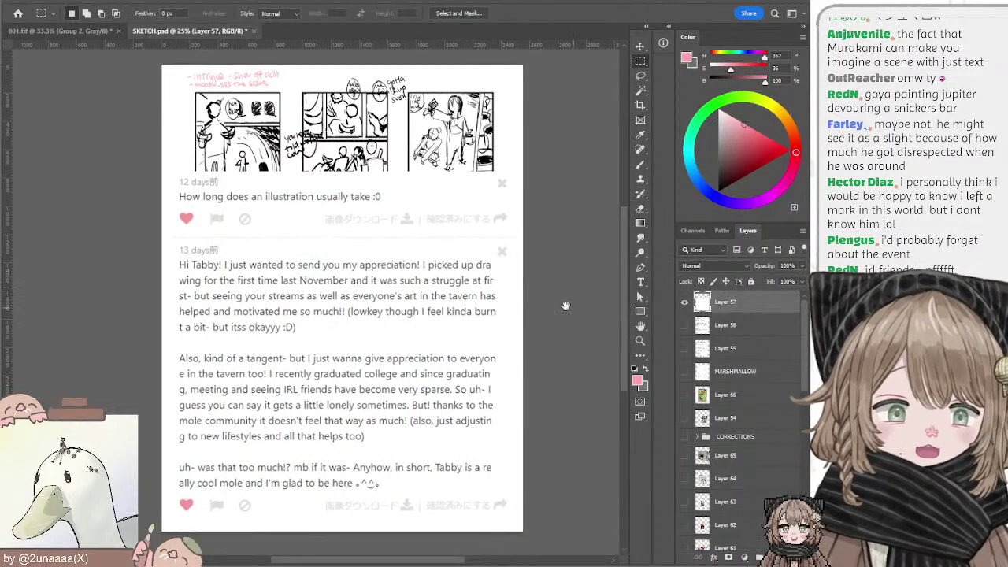
pyautogui.moveTo(560, 304); pyautogui.dragTo(585, 310)
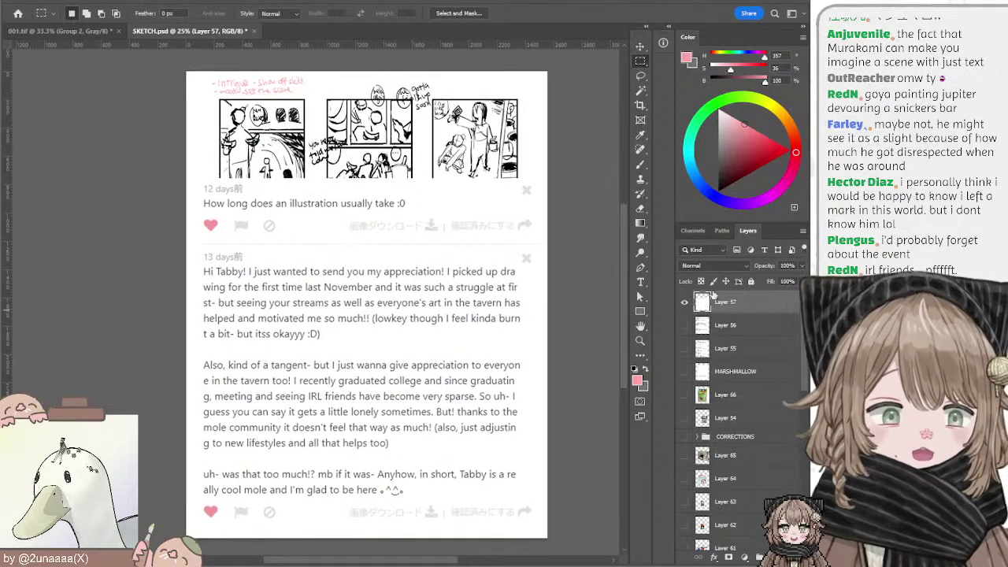
pyautogui.moveTo(585, 288); pyautogui.dragTo(564, 291)
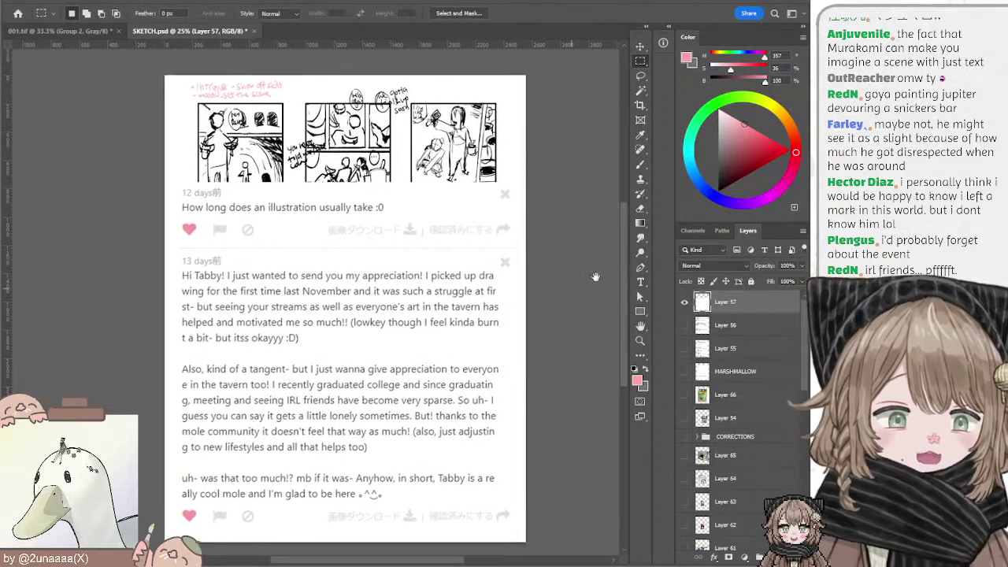
pyautogui.click(685, 302)
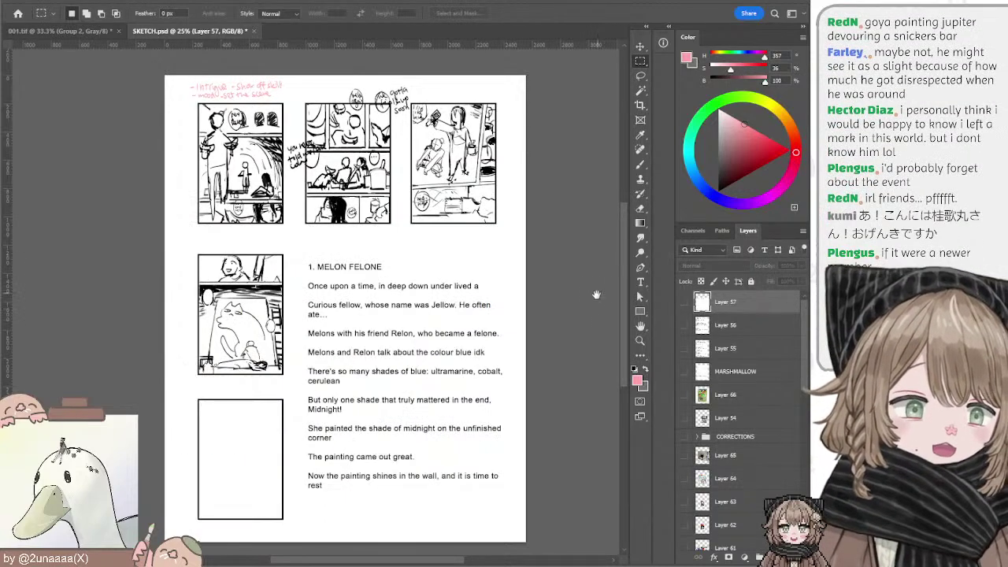
# Step: Briefly show Layer 56 to check its text, and hide it again
pyautogui.moveTo(596, 295)
pyautogui.mouseDown()
pyautogui.moveTo(585, 308)
pyautogui.moveTo(593, 298)
pyautogui.mouseUp()
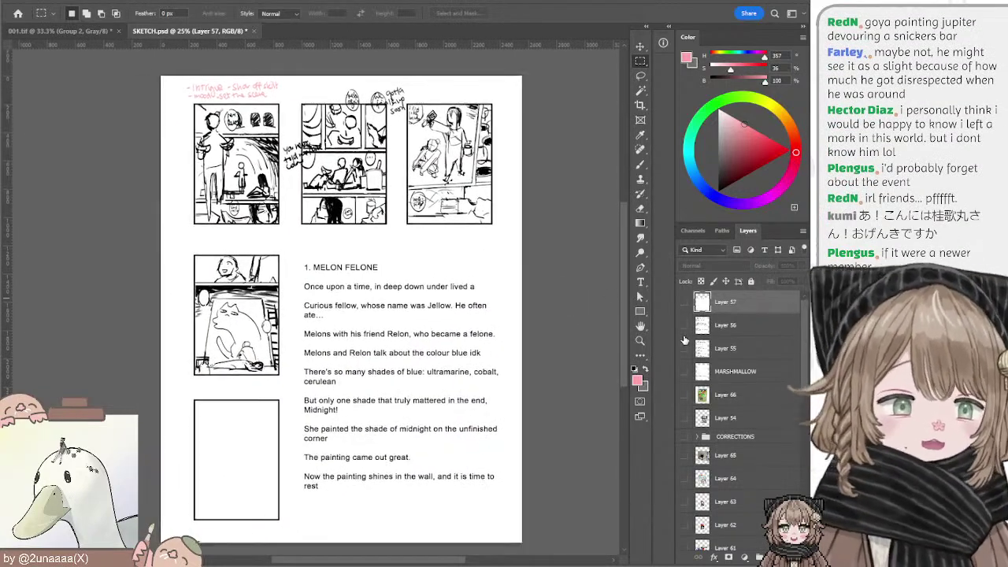
pyautogui.click(685, 329)
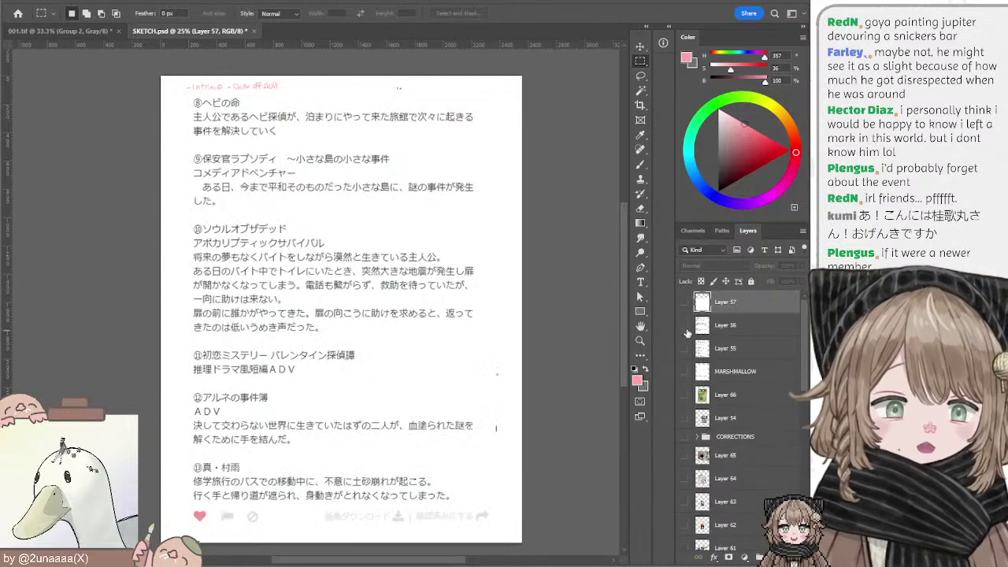
pyautogui.click(685, 329)
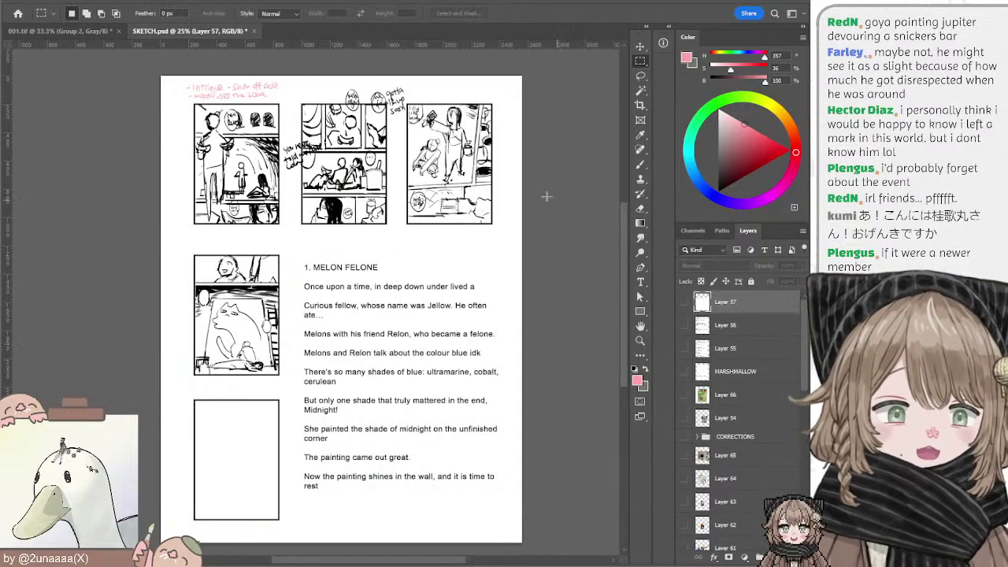
# Step: Select the "1. MELON FELONE" story text layer beside the page thumbnails
pyautogui.moveTo(520, 208); pyautogui.dragTo(558, 205)
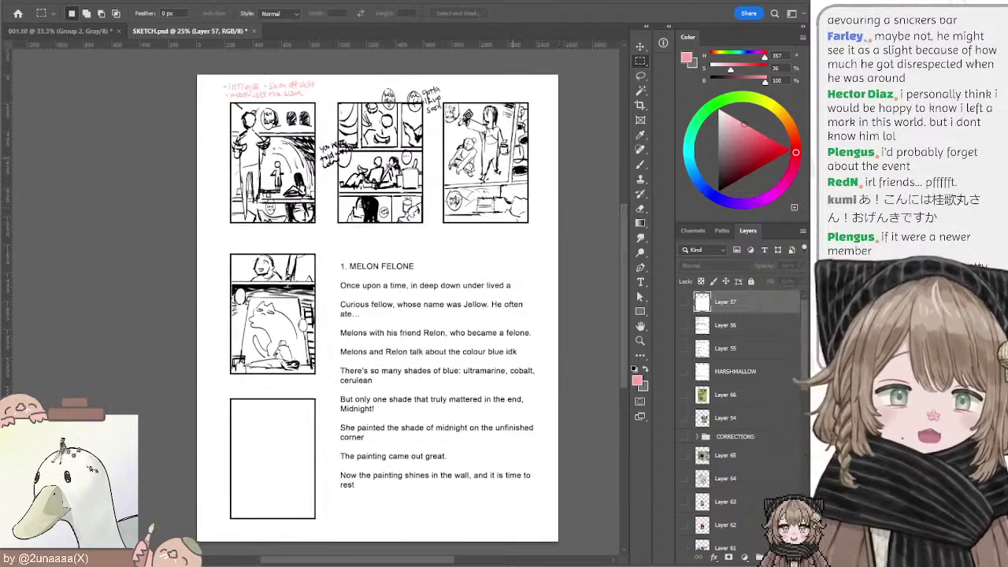
pyautogui.keyDown('ctrl'); pyautogui.click(362, 272); pyautogui.keyUp('ctrl')
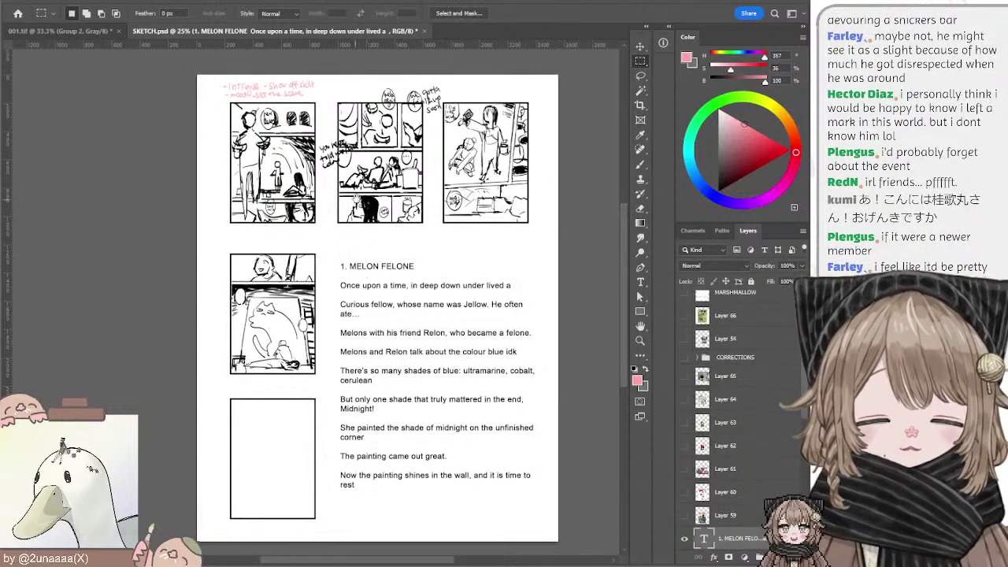
pyautogui.moveTo(380, 185)
pyautogui.mouseDown()
pyautogui.moveTo(387, 202)
pyautogui.moveTo(368, 184)
pyautogui.mouseUp()
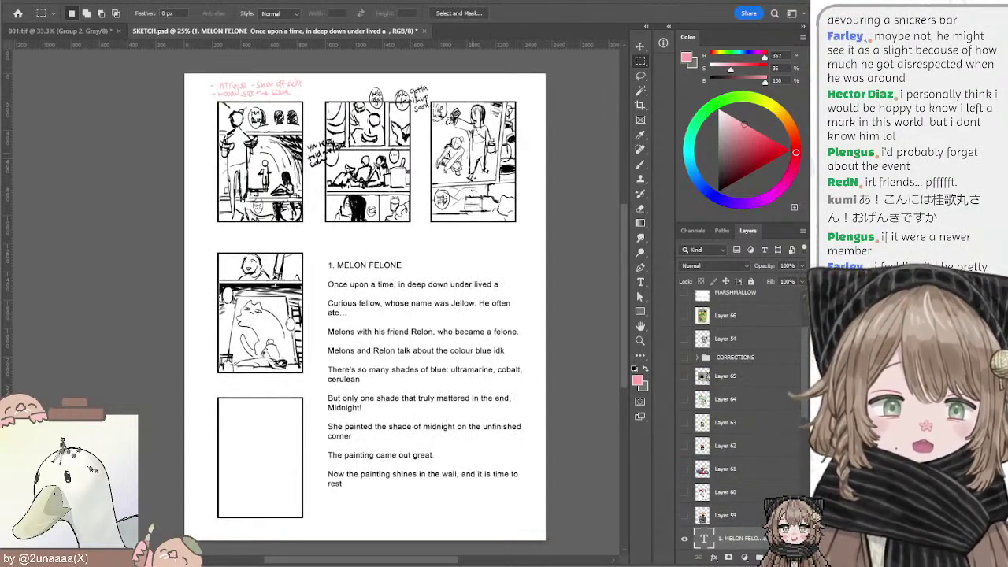
# Step: Switch to 001.tif with the Brush tool, select Layer 33, and sample black from the long-haired character's hair
pyautogui.press('b')
pyautogui.click(93, 31)
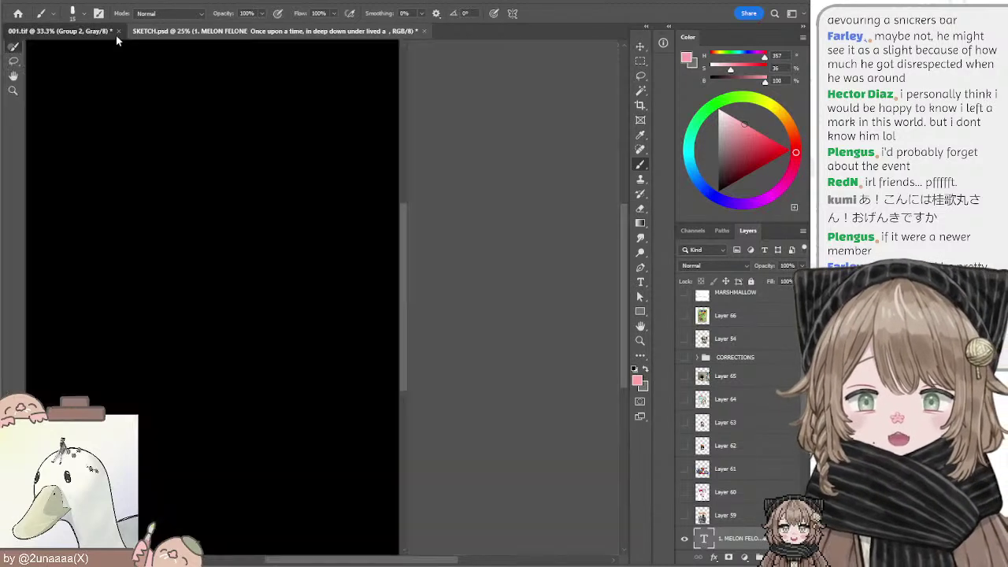
pyautogui.keyDown('ctrl'); pyautogui.click(357, 163); pyautogui.keyUp('ctrl')
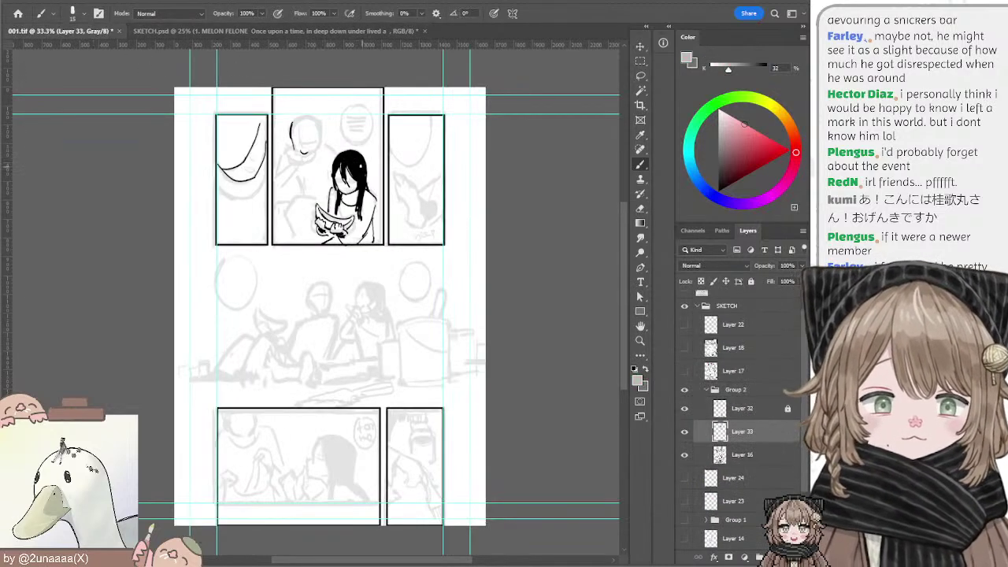
pyautogui.keyDown('alt'); pyautogui.click(362, 167); pyautogui.keyUp('alt')
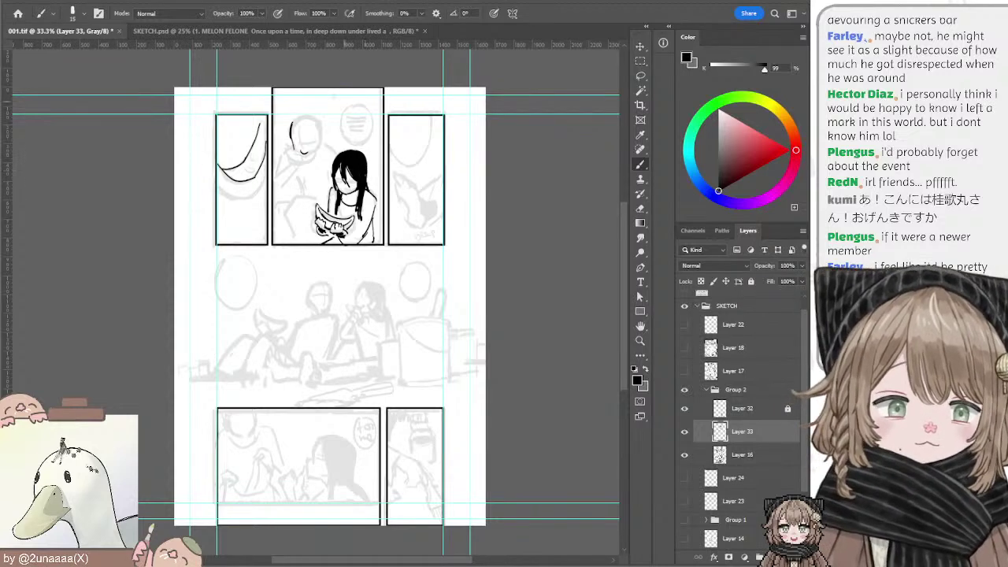
# Step: In SKETCH.psd, group the MELON FELONE text layer with Layer 14 and hide the group
pyautogui.click(266, 31)
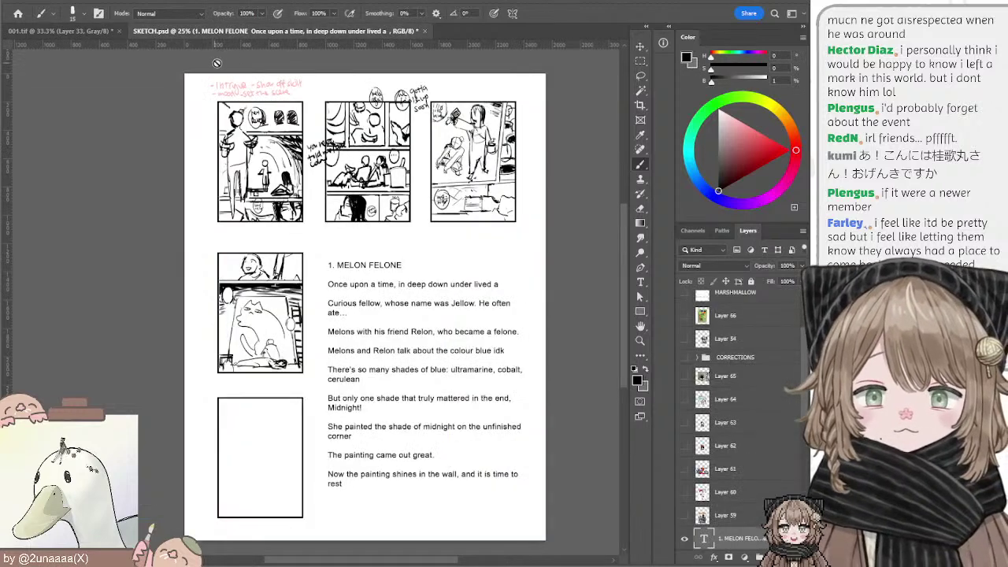
pyautogui.press('l')
pyautogui.moveTo(416, 163); pyautogui.dragTo(380, 137)
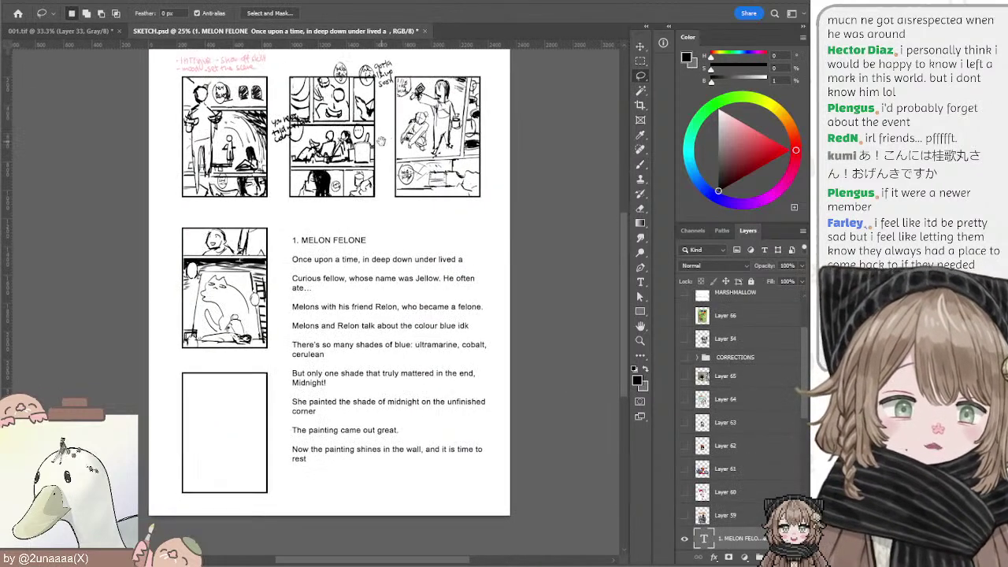
pyautogui.moveTo(805, 344); pyautogui.dragTo(805, 408)
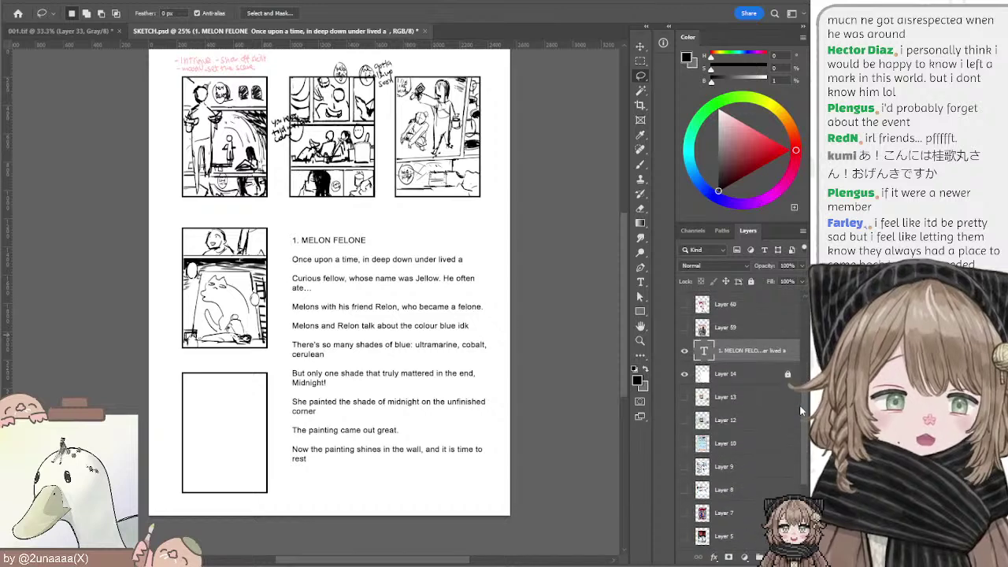
pyautogui.keyDown('shift'); pyautogui.click(727, 374); pyautogui.keyUp('shift')
pyautogui.hotkey('ctrl', 'g')
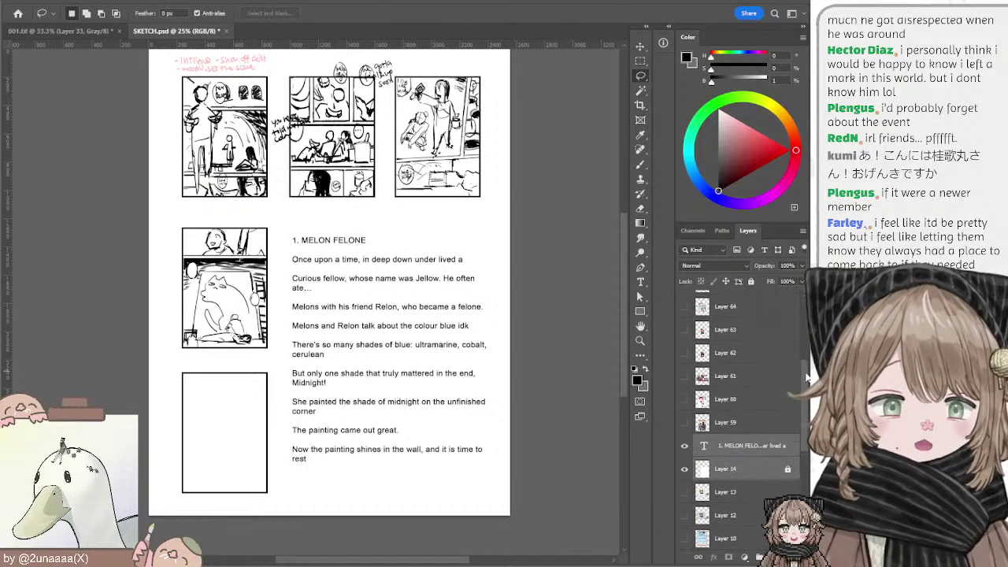
pyautogui.scroll(2, 780, 409)
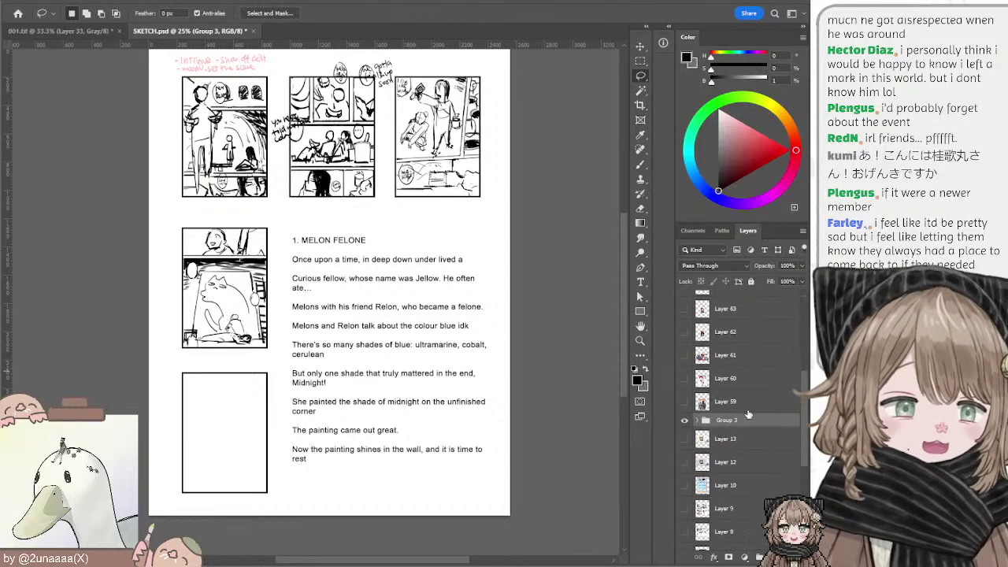
pyautogui.click(685, 420)
# Step: Show the CORRECTIONS group and expand it to list its layers
pyautogui.moveTo(802, 391); pyautogui.dragTo(798, 297)
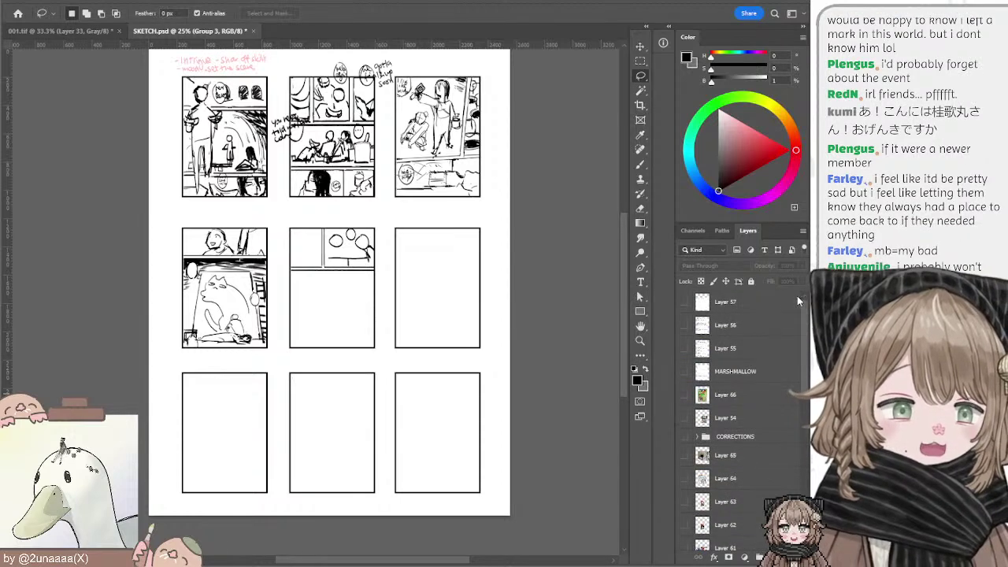
pyautogui.click(684, 436)
pyautogui.click(698, 436)
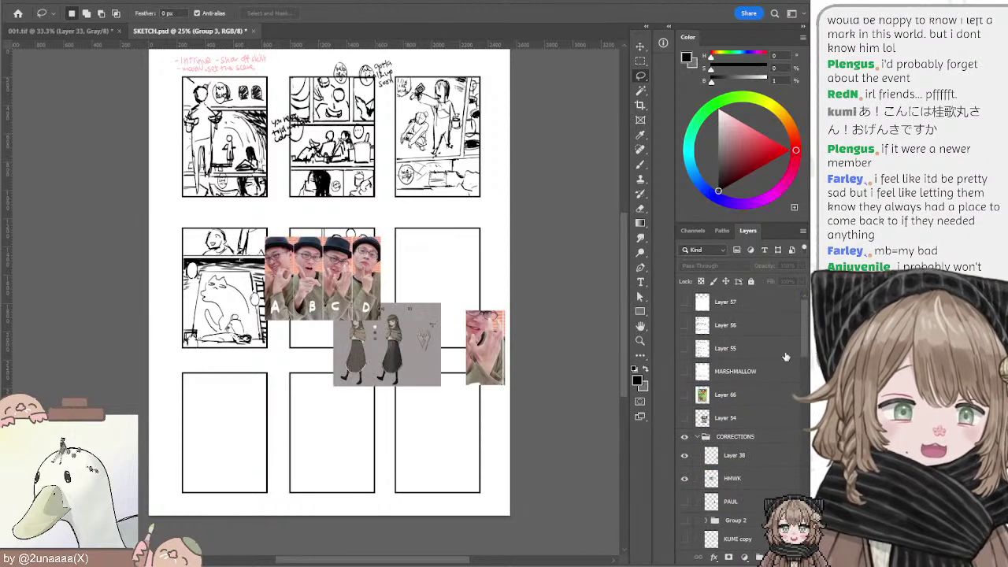
# Step: Briefly show the hidden layer directly beneath HMWK in the CORRECTIONS group to preview its artwork, and hide it again
pyautogui.moveTo(801, 327); pyautogui.dragTo(804, 349)
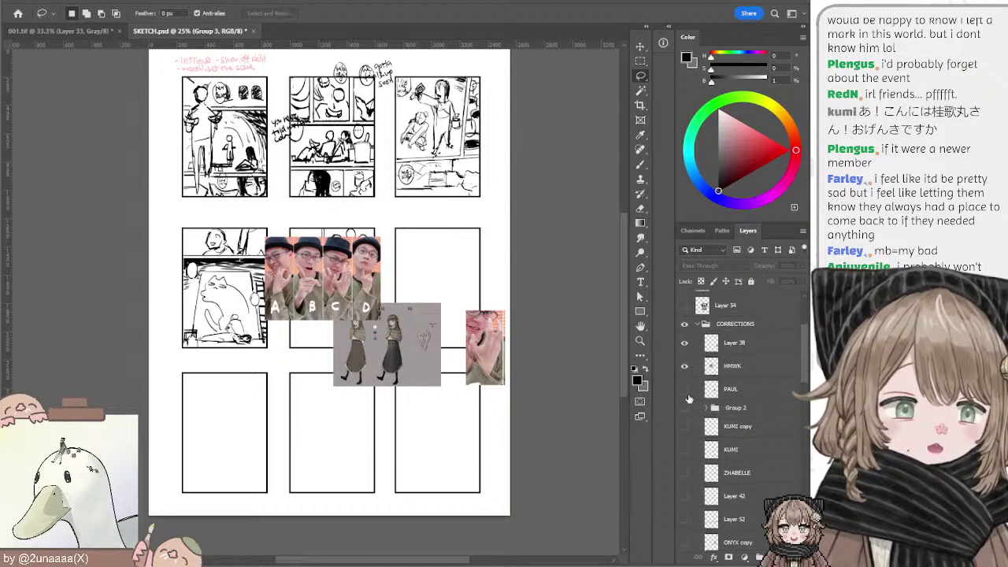
pyautogui.click(685, 387)
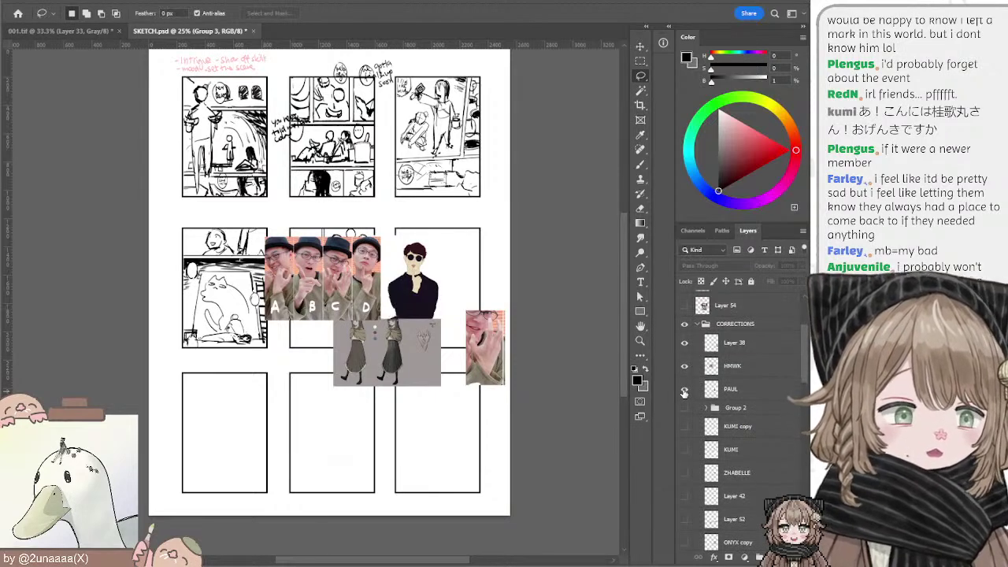
pyautogui.click(685, 389)
# Step: Paste the copied hot dog painting into the CORRECTIONS group and enlarge it until it covers most of the page thumbnails
pyautogui.click(723, 323)
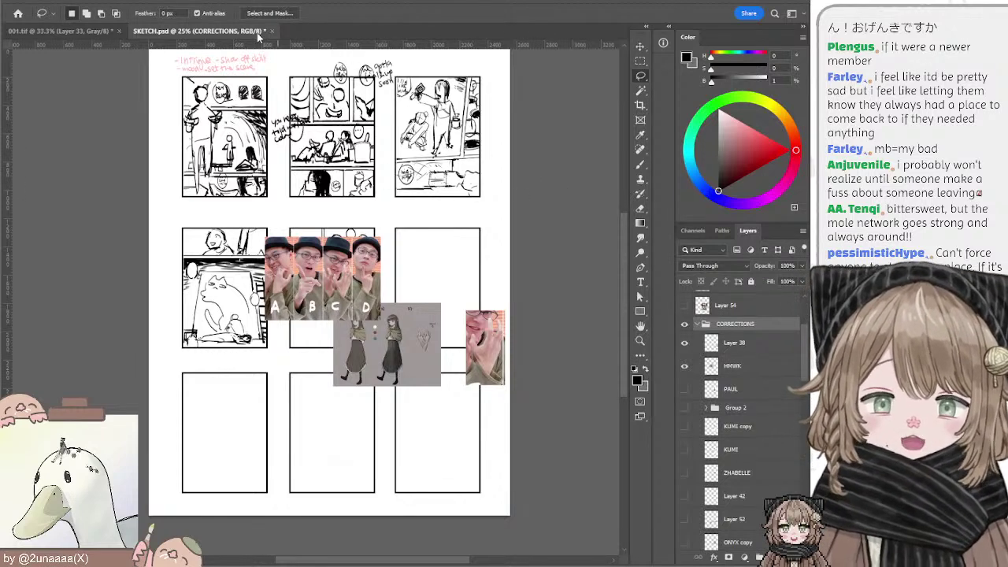
pyautogui.hotkey('ctrl', 'v')
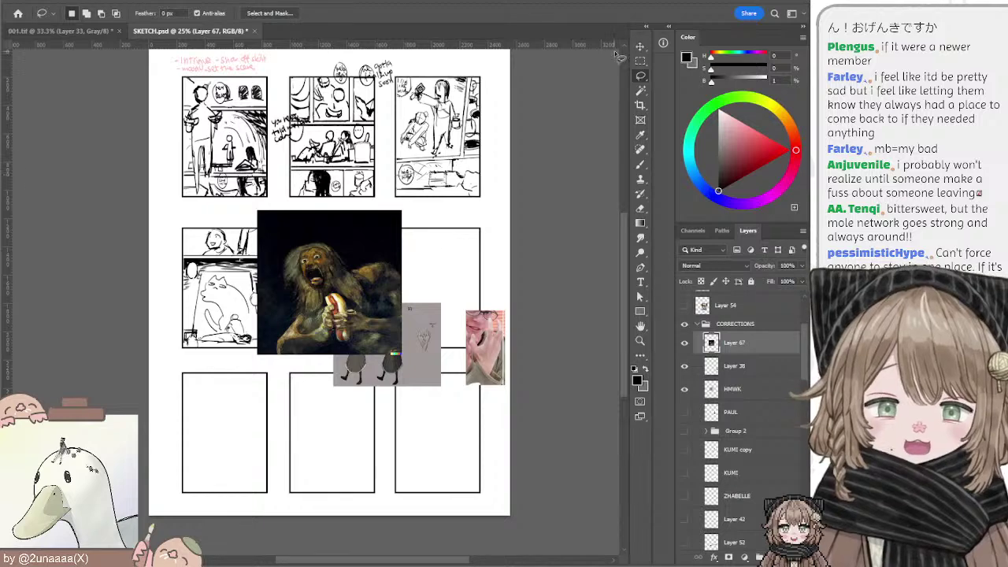
pyautogui.click(641, 46)
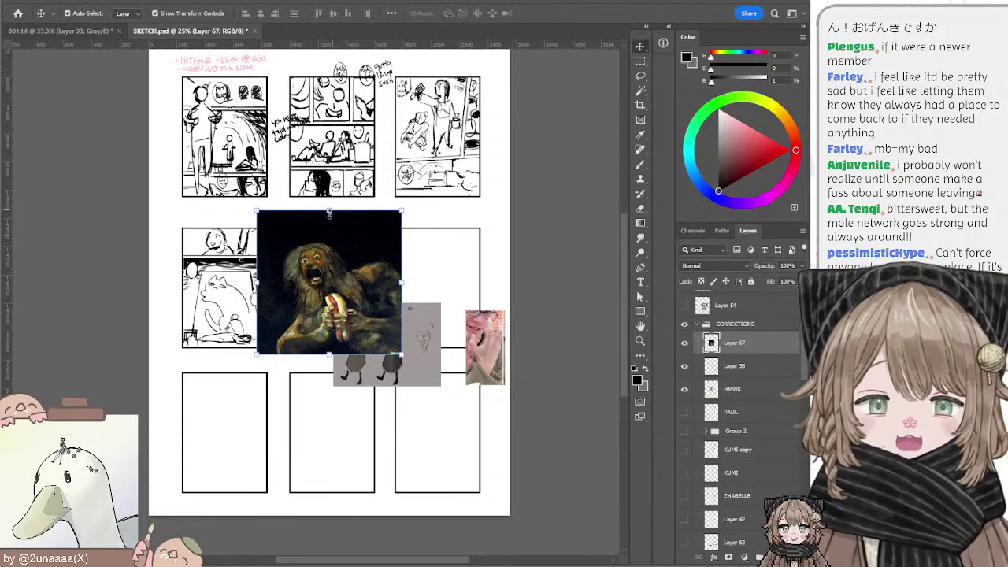
pyautogui.moveTo(364, 211); pyautogui.dragTo(373, 122)
pyautogui.press('Return')
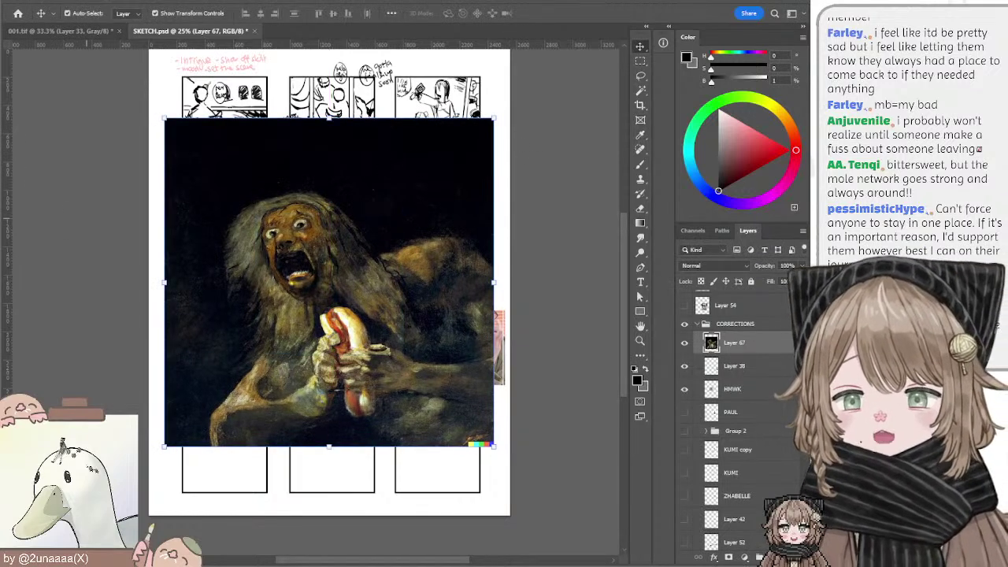
pyautogui.click(520, 140)
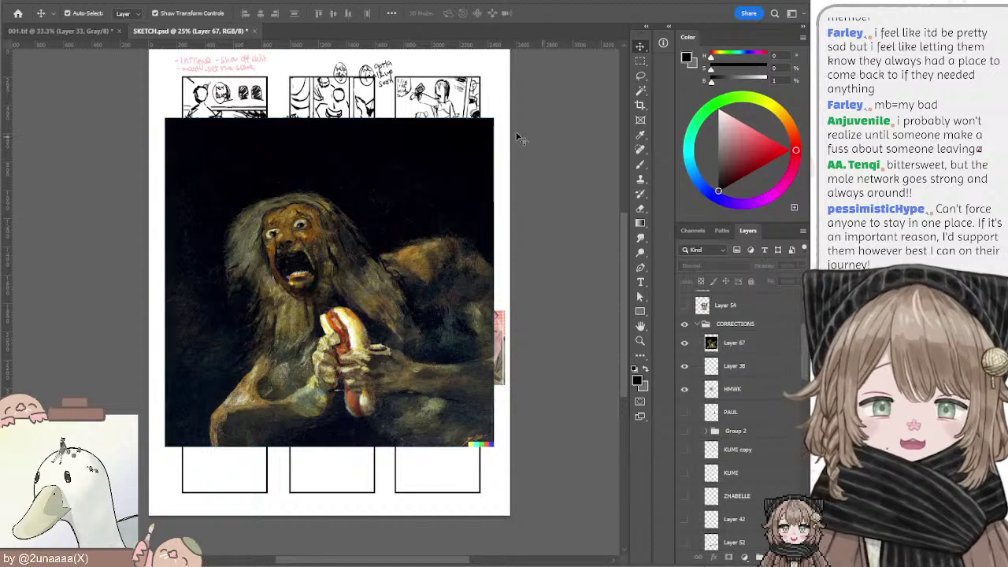
pyautogui.click(431, 173)
pyautogui.click(431, 172)
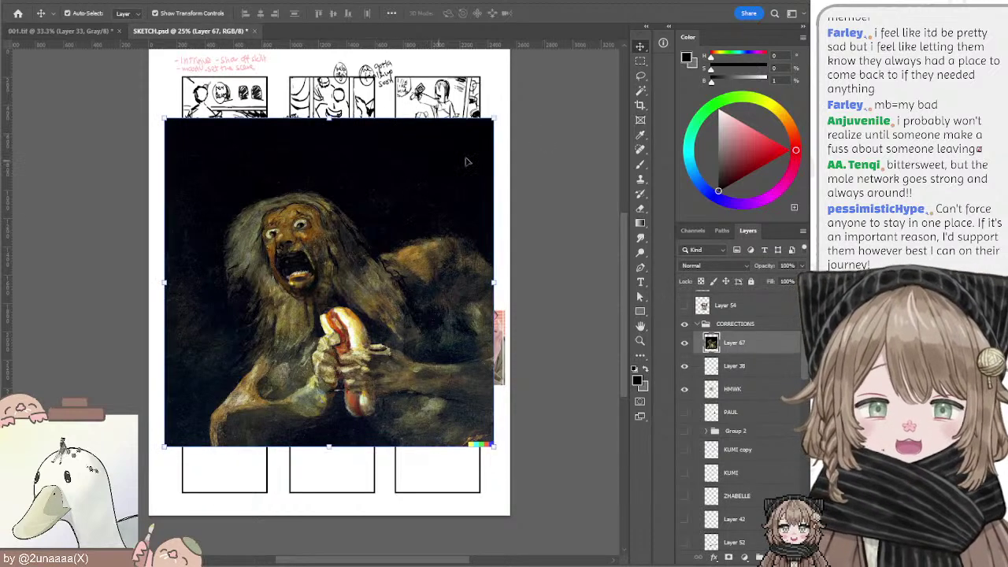
pyautogui.moveTo(544, 144); pyautogui.dragTo(561, 156)
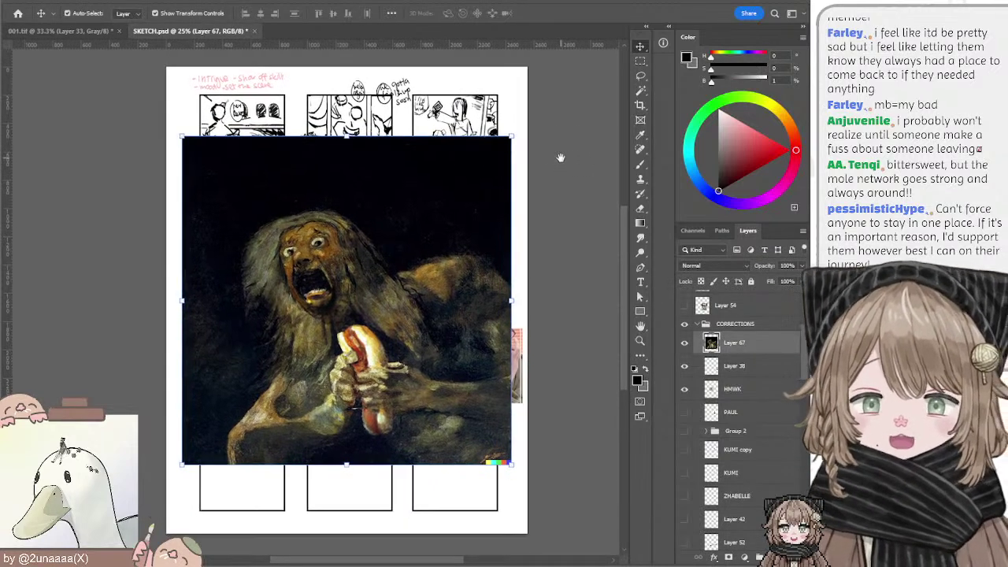
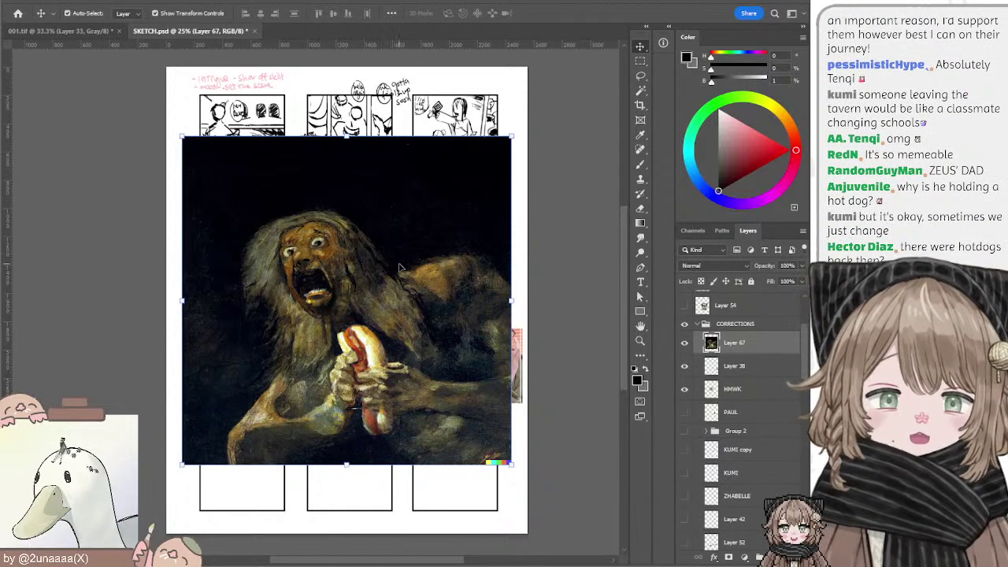
# Step: Hide the pasted hot dog painting so the thumbnail sketches are uncovered, keeping its layer selected
pyautogui.click(683, 344)
pyautogui.click(737, 369)
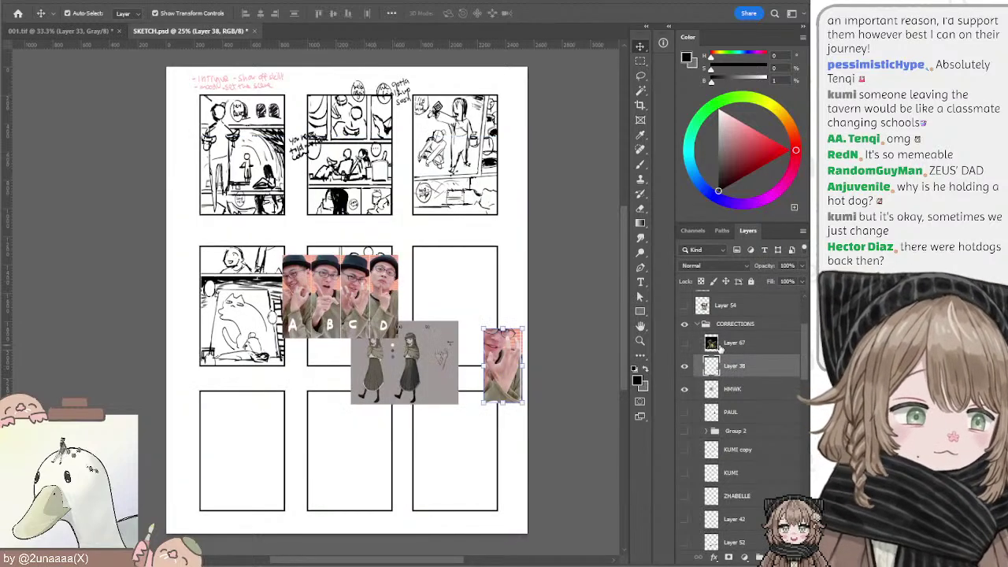
pyautogui.click(718, 346)
# Step: Select the grey character-design sheet and toggle its visibility and that of its neighbouring layers to check what each contains
pyautogui.moveTo(575, 239); pyautogui.dragTo(552, 176)
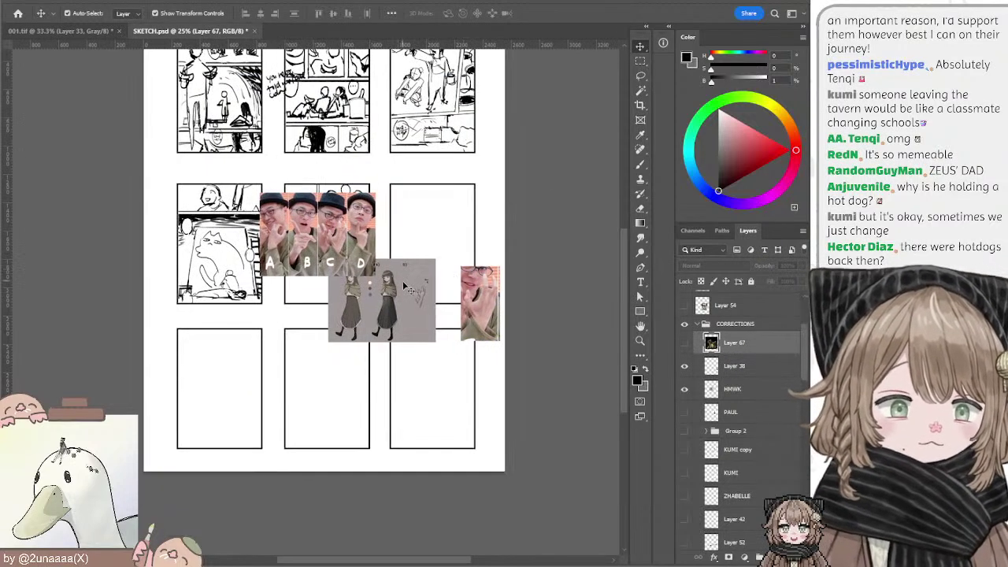
pyautogui.click(406, 286)
pyautogui.scroll(-5, 741, 371)
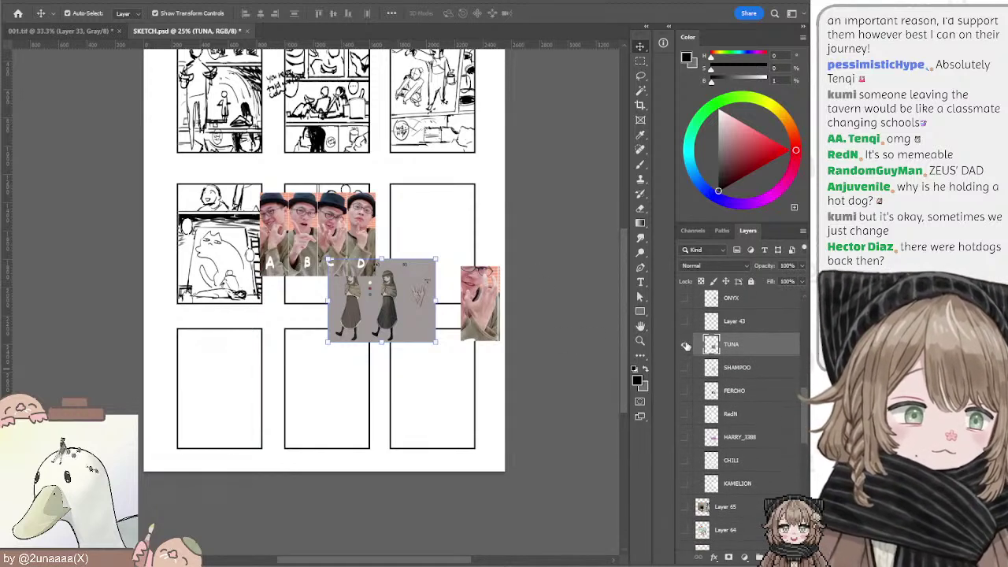
pyautogui.click(685, 344)
pyautogui.click(685, 367)
pyautogui.click(685, 367)
pyautogui.click(685, 344)
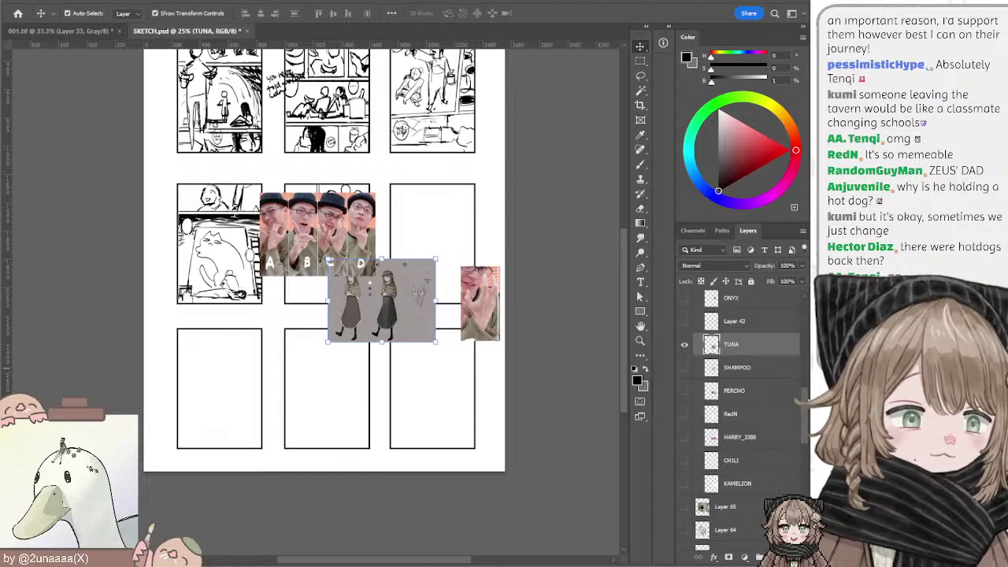
pyautogui.scroll(3, 685, 408)
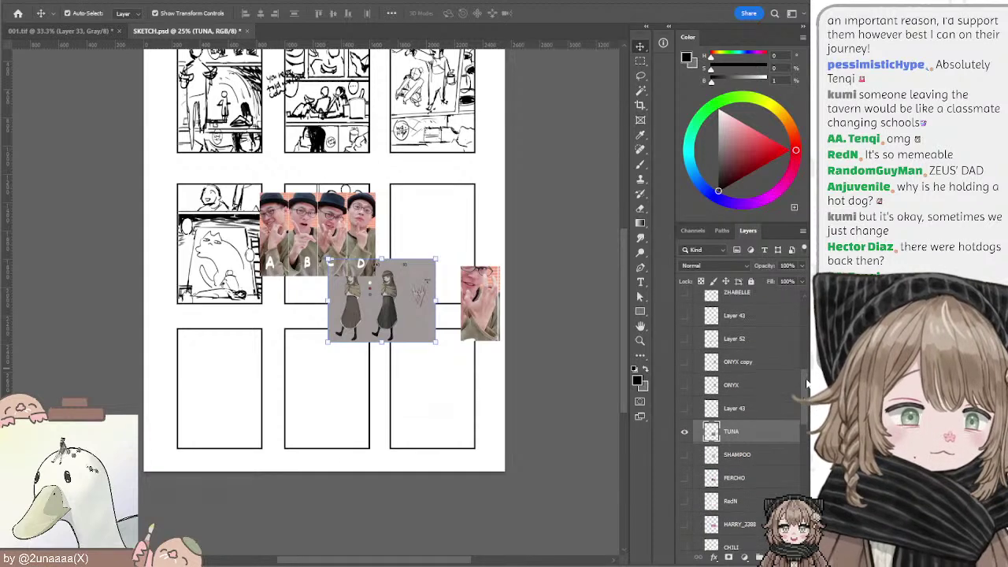
pyautogui.click(684, 405)
pyautogui.click(684, 405)
pyautogui.click(684, 429)
pyautogui.click(685, 429)
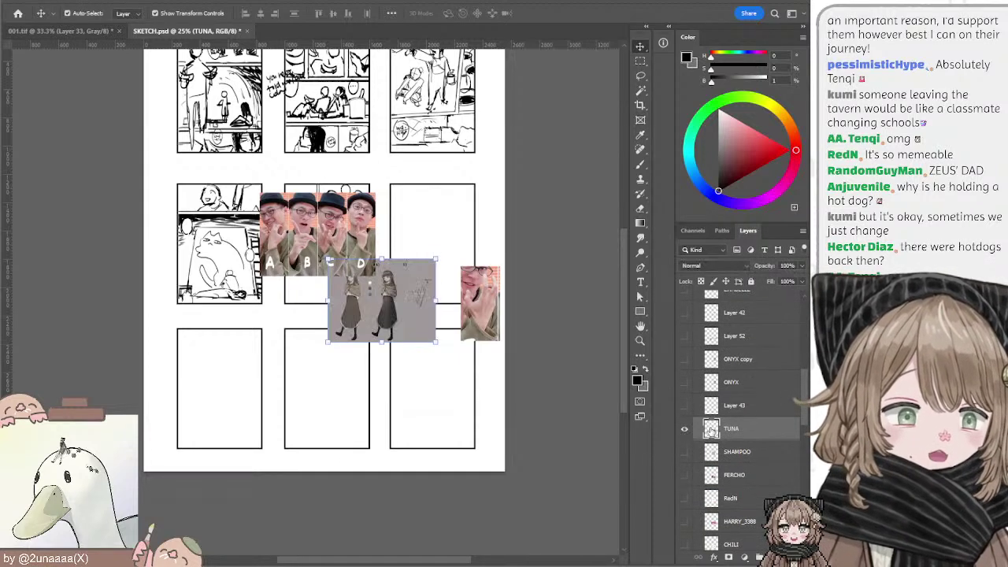
# Step: Move the grey character-design sheet over the bottom middle thumbnail frame and enlarge it to about 240%
pyautogui.moveTo(382, 302); pyautogui.dragTo(319, 365)
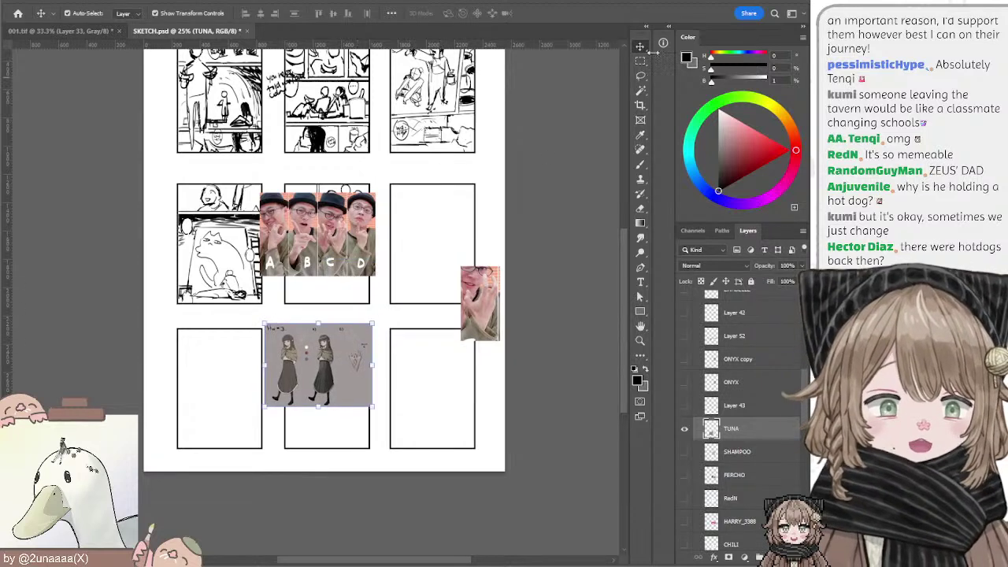
pyautogui.moveTo(372, 325); pyautogui.dragTo(451, 272)
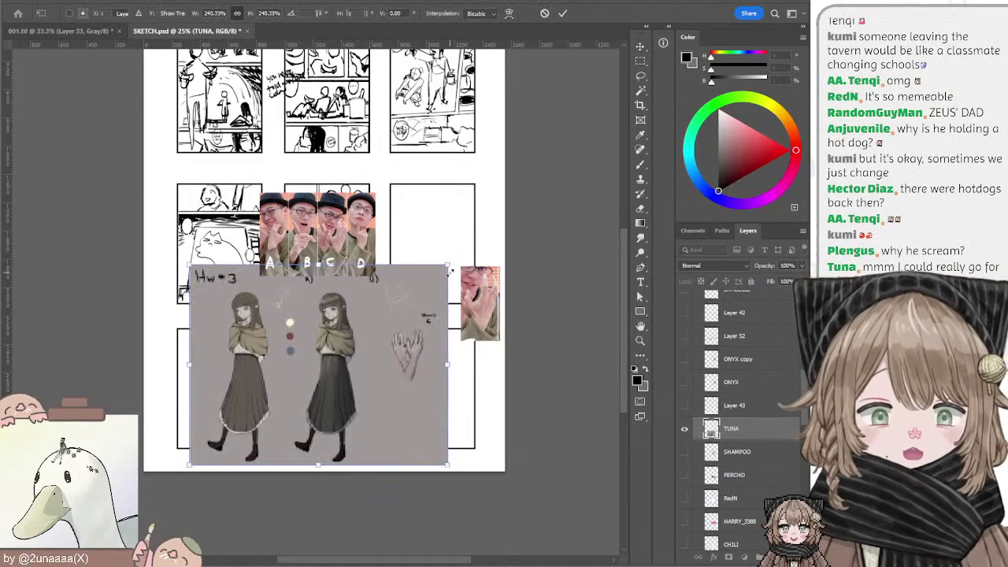
pyautogui.press('Return')
# Step: Move the A–D hand-pose photo strip slightly up and right, clear of the character sheet, and reselect the sheet
pyautogui.moveTo(339, 237)
pyautogui.mouseDown()
pyautogui.moveTo(342, 199)
pyautogui.moveTo(344, 221)
pyautogui.mouseUp()
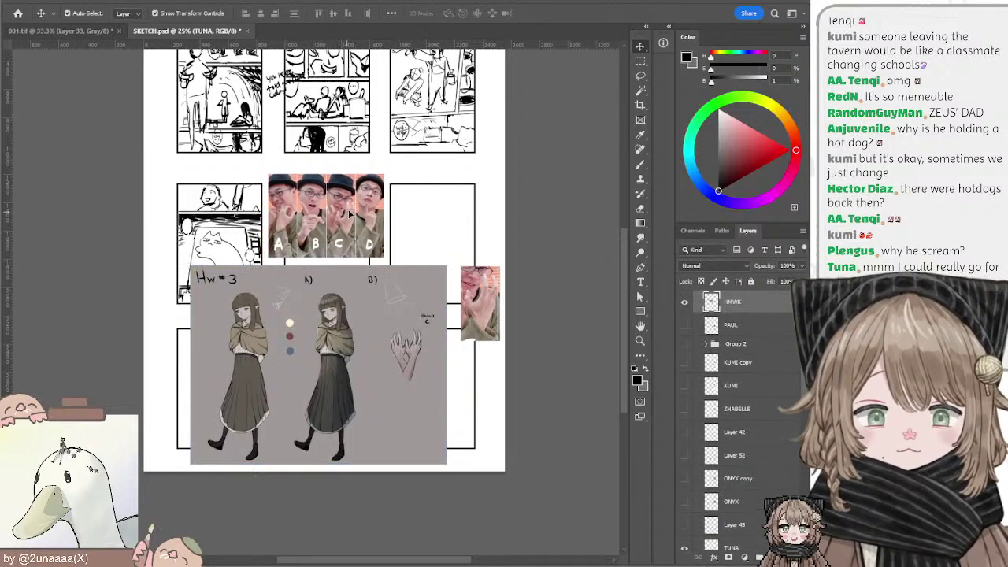
pyautogui.click(590, 209)
pyautogui.click(351, 320)
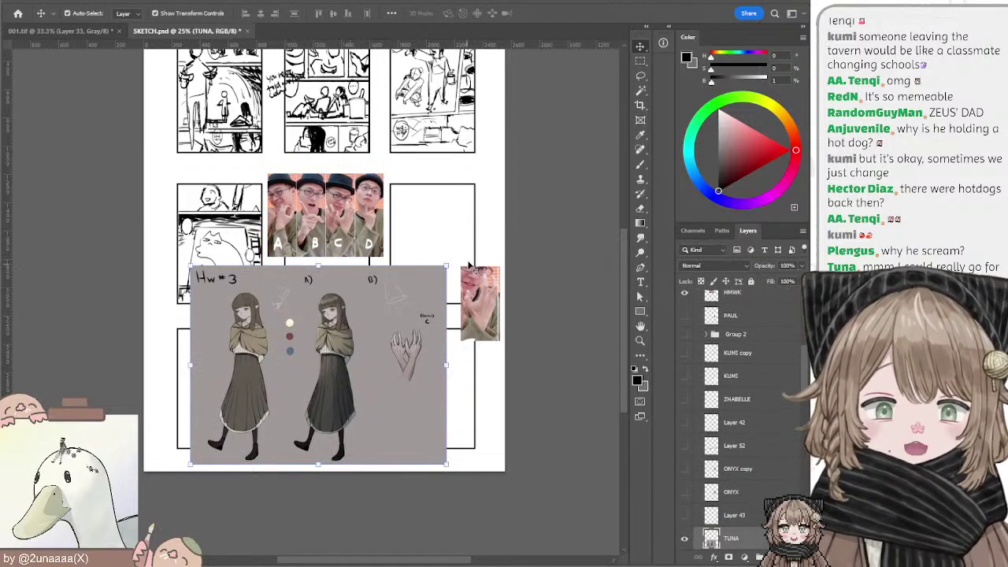
pyautogui.moveTo(569, 223); pyautogui.dragTo(570, 255)
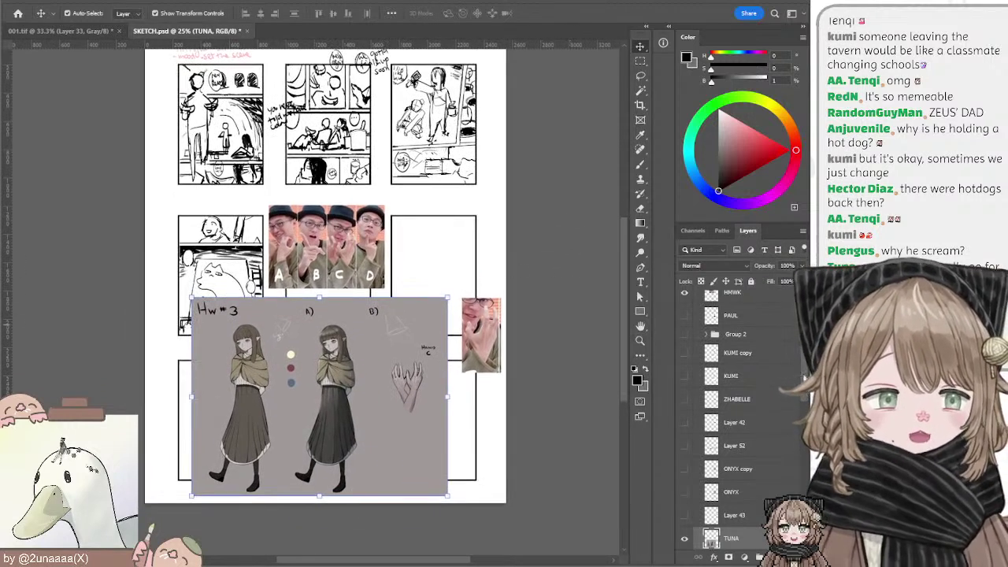
# Step: Hide the character-design sheet layer and the entire CORRECTIONS group, leaving only the thumbnail sketches, and clear the selection
pyautogui.scroll(-3, 733, 409)
pyautogui.click(685, 373)
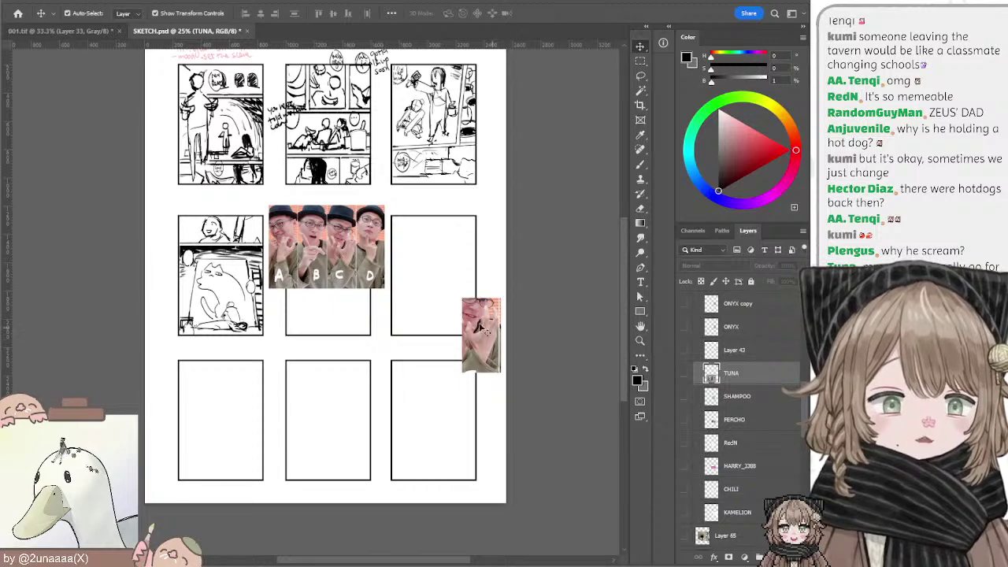
pyautogui.click(481, 329)
pyautogui.scroll(3, 788, 335)
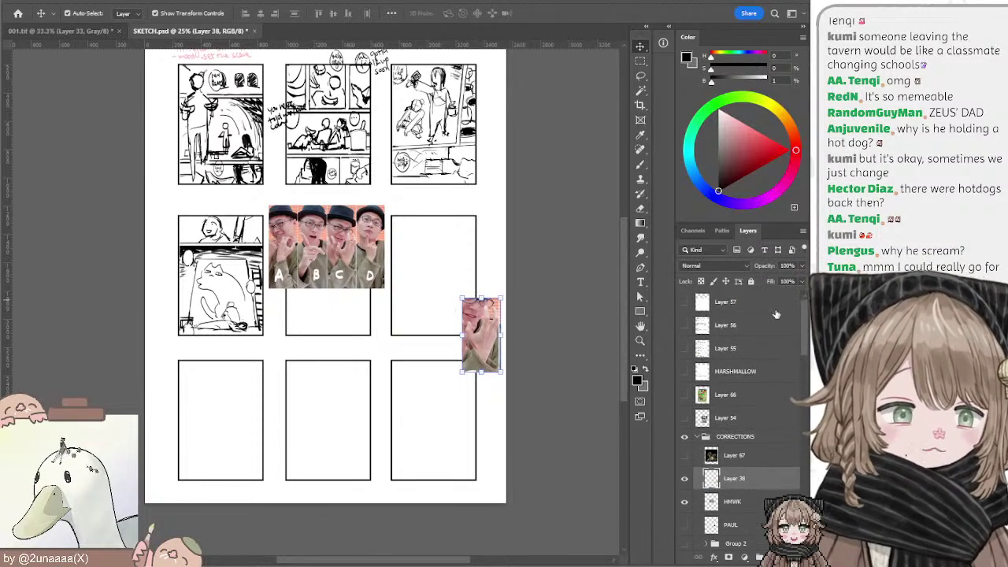
pyautogui.click(684, 436)
pyautogui.click(583, 291)
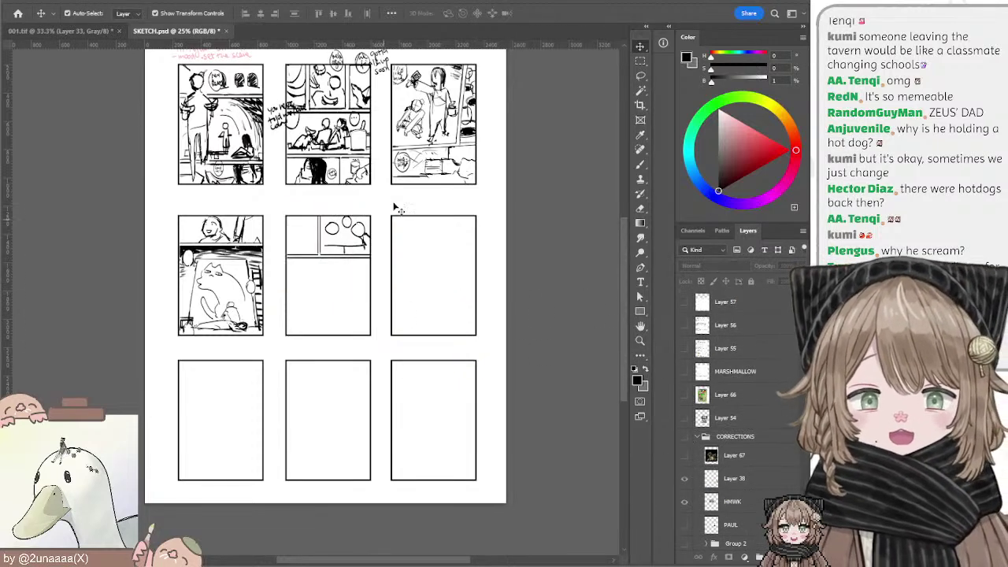
# Step: Switch to the 001.tif page and ink the crescent slice at the sketched figure's face in the upper middle panel using a smaller brush
pyautogui.click(79, 31)
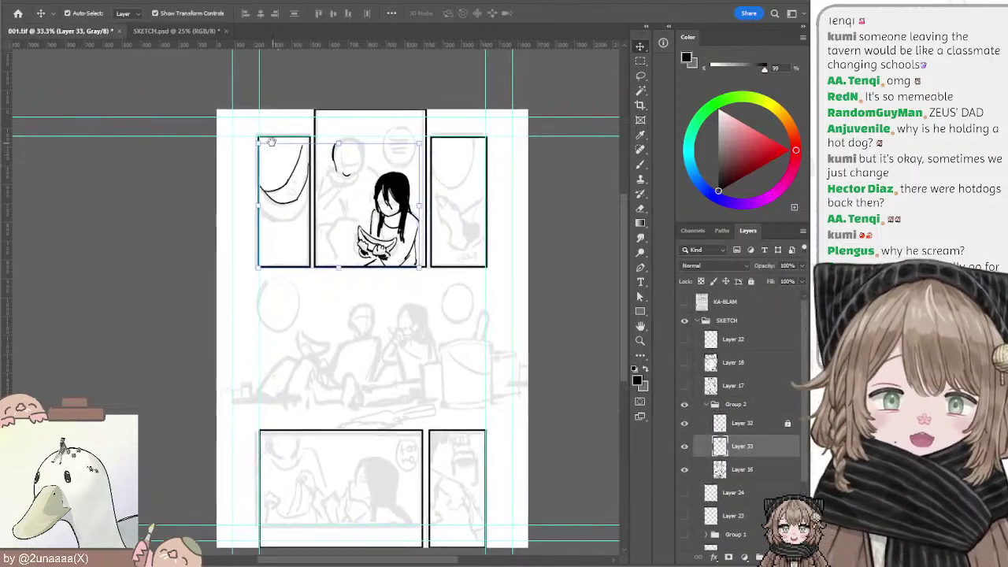
pyautogui.moveTo(270, 141); pyautogui.dragTo(237, 130)
pyautogui.press('b')
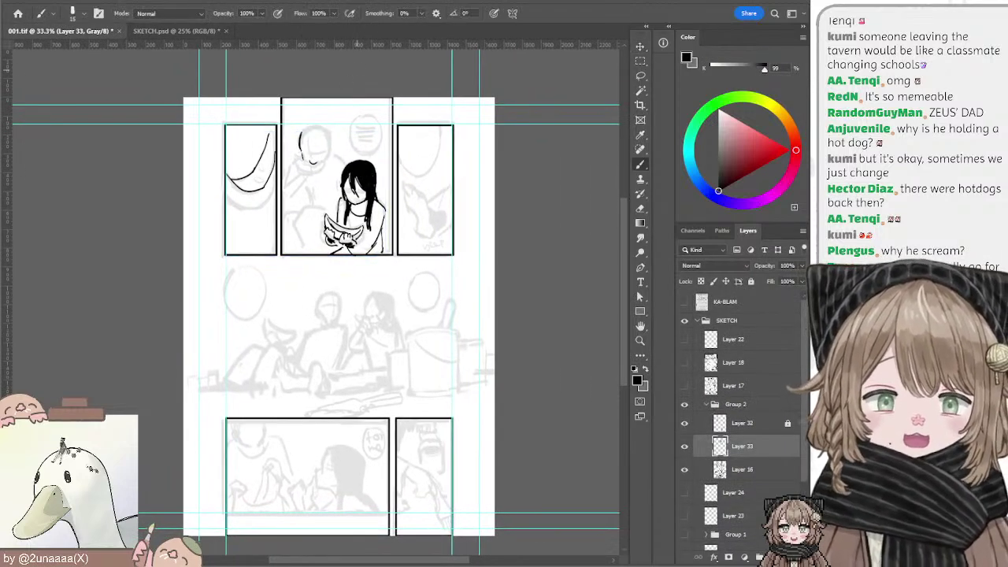
pyautogui.press('[')
pyautogui.press('[')
pyautogui.moveTo(303, 154); pyautogui.dragTo(314, 172)
pyautogui.hotkey('ctrl', 'z')
pyautogui.hotkey('ctrl', 'z')
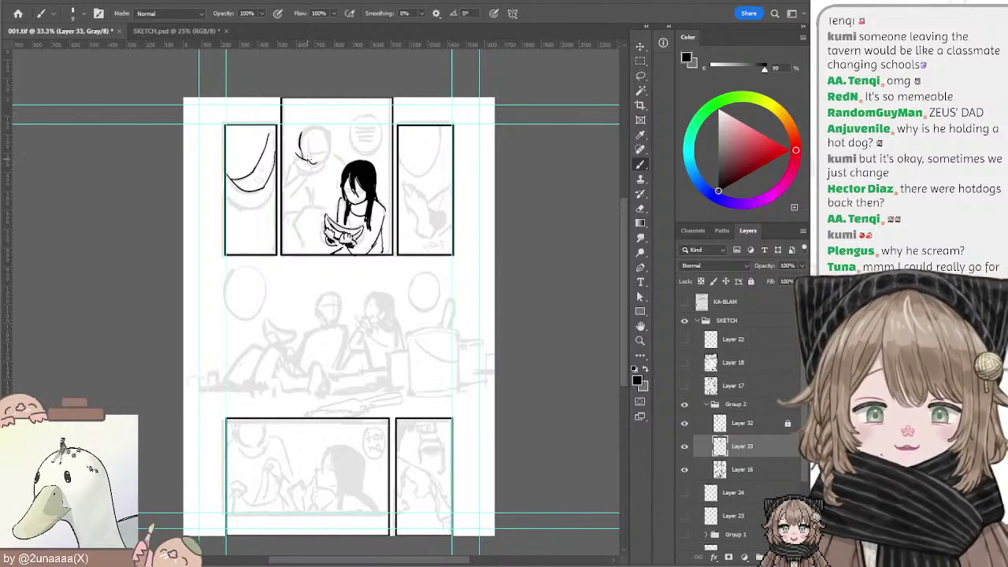
pyautogui.moveTo(314, 164)
pyautogui.mouseDown()
pyautogui.moveTo(332, 156)
pyautogui.moveTo(309, 169)
pyautogui.moveTo(318, 169)
pyautogui.moveTo(297, 164)
pyautogui.moveTo(333, 162)
pyautogui.moveTo(308, 171)
pyautogui.mouseUp()
pyautogui.hotkey('ctrl', 'z')
pyautogui.hotkey('ctrl', 'z')
pyautogui.hotkey('ctrl', 'z')
pyautogui.hotkey('ctrl', 'z')
pyautogui.hotkey('ctrl', 'z')
pyautogui.hotkey('ctrl', 'z')
pyautogui.hotkey('ctrl', 'z')
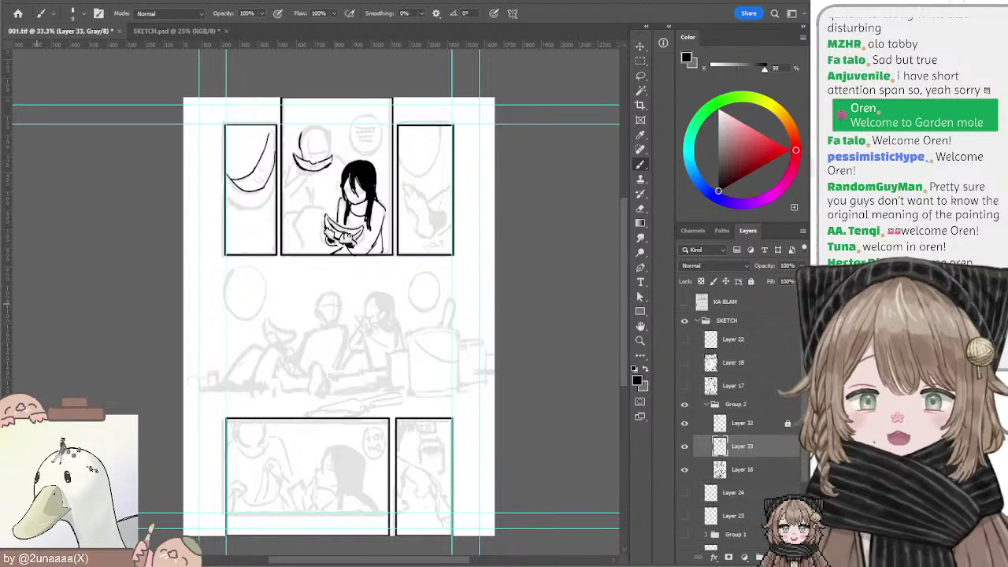
# Step: Ink the short arm lines running diagonally down from the crescent slice in the upper middle panel in black
pyautogui.keyDown('alt'); pyautogui.click(368, 165); pyautogui.keyUp('alt')
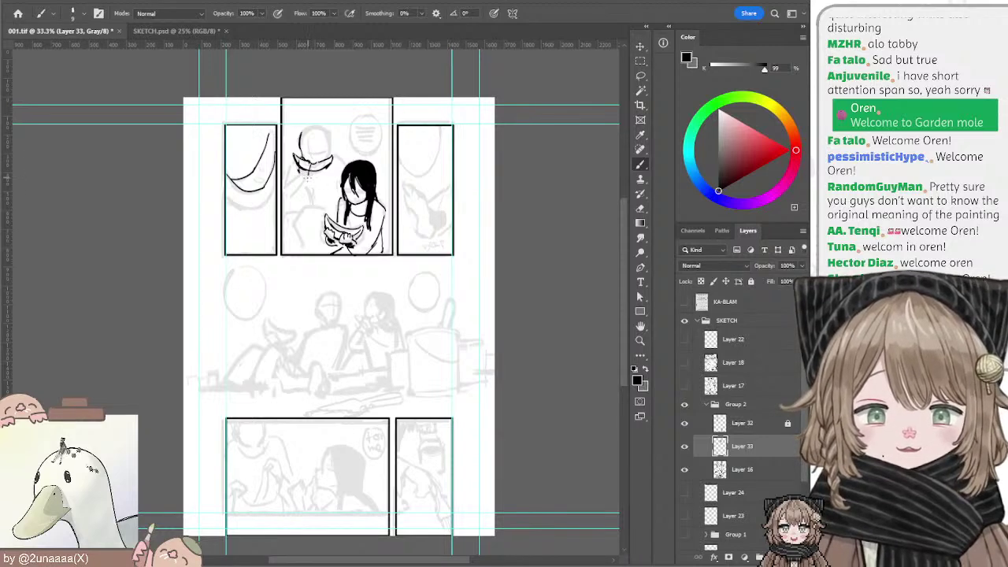
pyautogui.moveTo(300, 173); pyautogui.dragTo(289, 184)
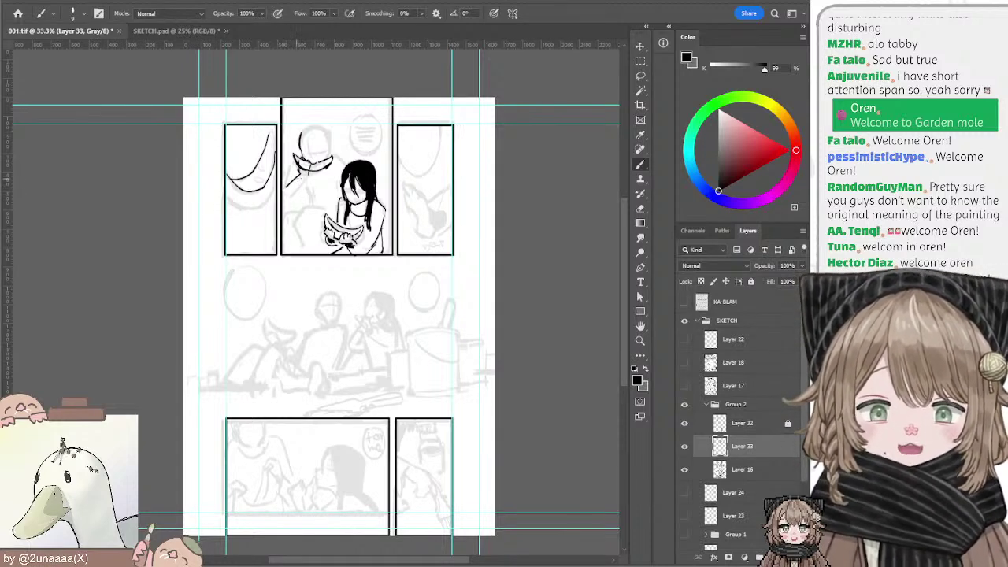
pyautogui.moveTo(306, 177); pyautogui.dragTo(293, 197)
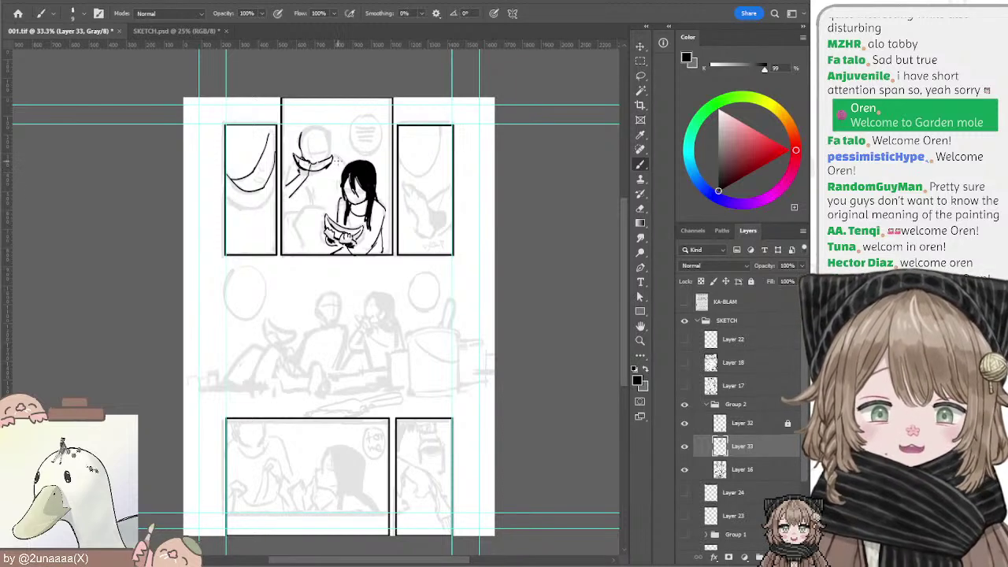
pyautogui.moveTo(301, 136); pyautogui.dragTo(324, 127)
pyautogui.hotkey('ctrl', 'z')
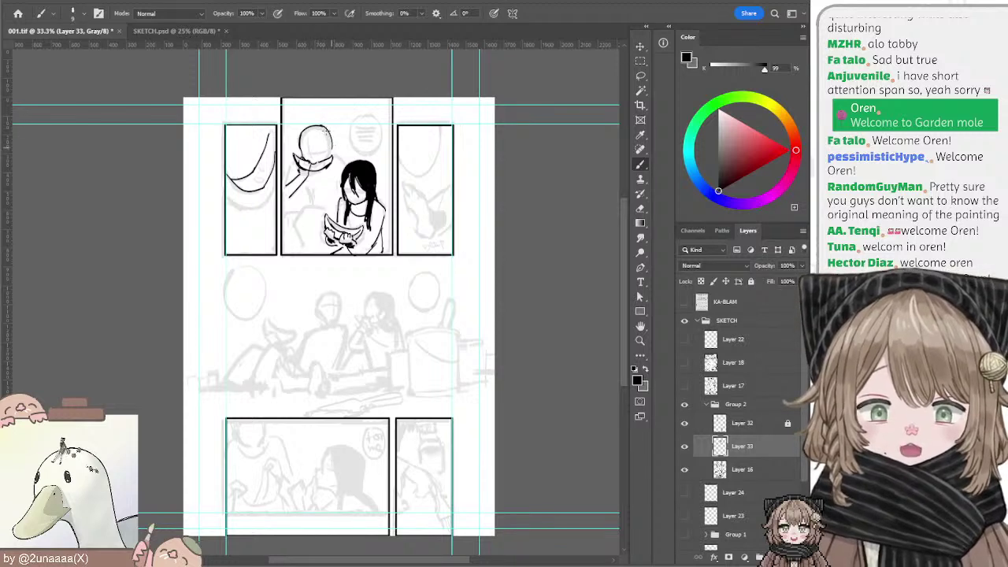
pyautogui.hotkey('ctrl', 'z')
pyautogui.hotkey('ctrl', 'z')
# Step: Ink the left curve of the figure's hair above the crescent slice, undoing unsatisfactory strokes
pyautogui.moveTo(306, 122)
pyautogui.mouseDown()
pyautogui.moveTo(300, 149)
pyautogui.moveTo(296, 138)
pyautogui.moveTo(308, 152)
pyautogui.moveTo(300, 149)
pyautogui.mouseUp()
pyautogui.hotkey('ctrl', 'z')
pyautogui.hotkey('ctrl', 'z')
pyautogui.hotkey('ctrl', 'z')
pyautogui.hotkey('ctrl', 'z')
pyautogui.hotkey('ctrl', 'z')
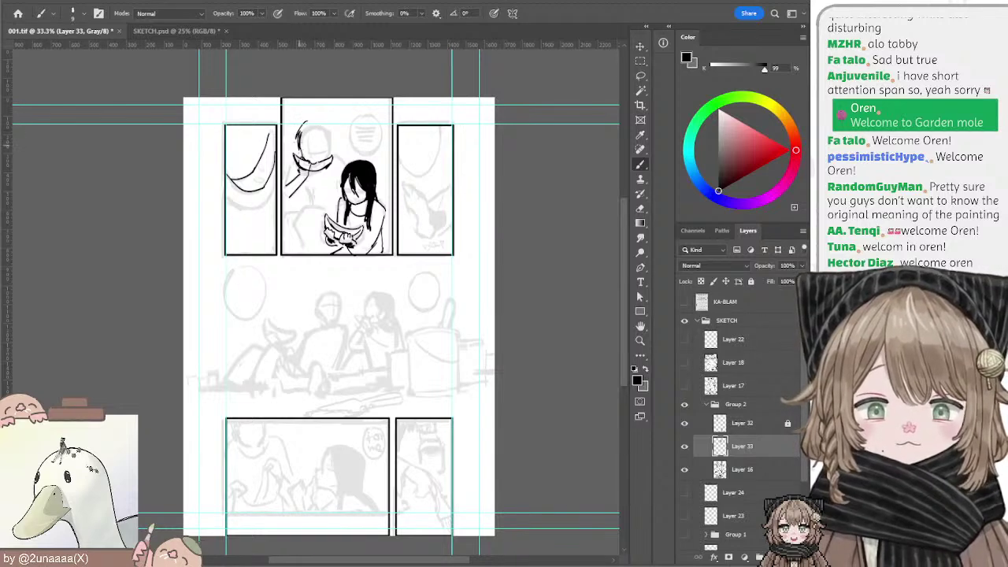
# Step: Complete the figure's rounded hair outline above the crescent slice and add vertical fringe strands inside it, undoing stray strokes
pyautogui.press('e')
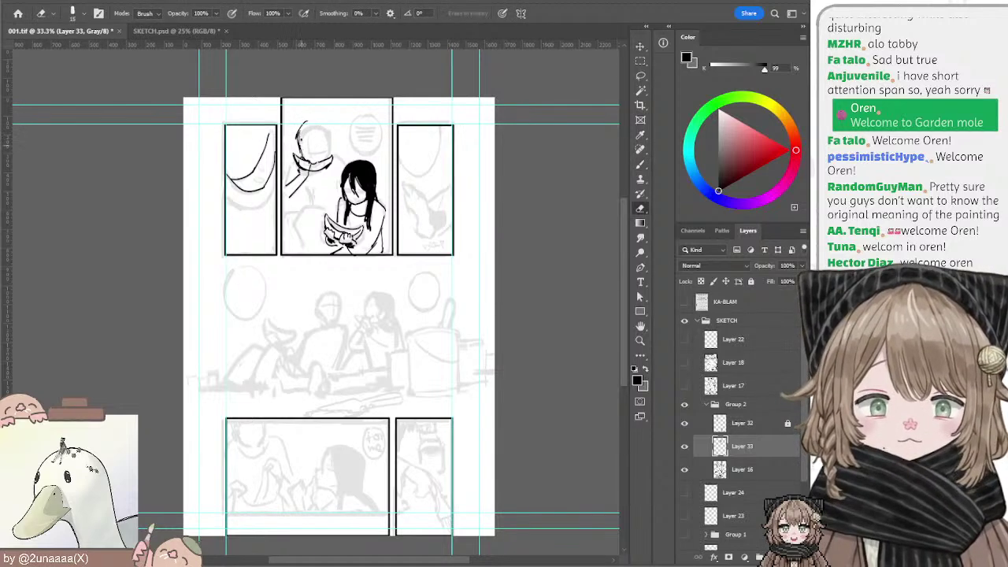
pyautogui.press('b')
pyautogui.moveTo(308, 131)
pyautogui.mouseDown()
pyautogui.moveTo(309, 154)
pyautogui.moveTo(322, 149)
pyautogui.moveTo(330, 117)
pyautogui.moveTo(336, 140)
pyautogui.moveTo(293, 143)
pyautogui.moveTo(331, 130)
pyautogui.mouseUp()
pyautogui.hotkey('ctrl', 'z')
pyautogui.hotkey('ctrl', 'z')
pyautogui.hotkey('ctrl', 'z')
pyautogui.hotkey('ctrl', 'z')
pyautogui.hotkey('ctrl', 'z')
pyautogui.hotkey('ctrl', 'z')
pyautogui.press('e')
pyautogui.press('b')
pyautogui.hotkey('ctrl', 'z')
pyautogui.hotkey('ctrl', 'z')
pyautogui.hotkey('ctrl', 'z')
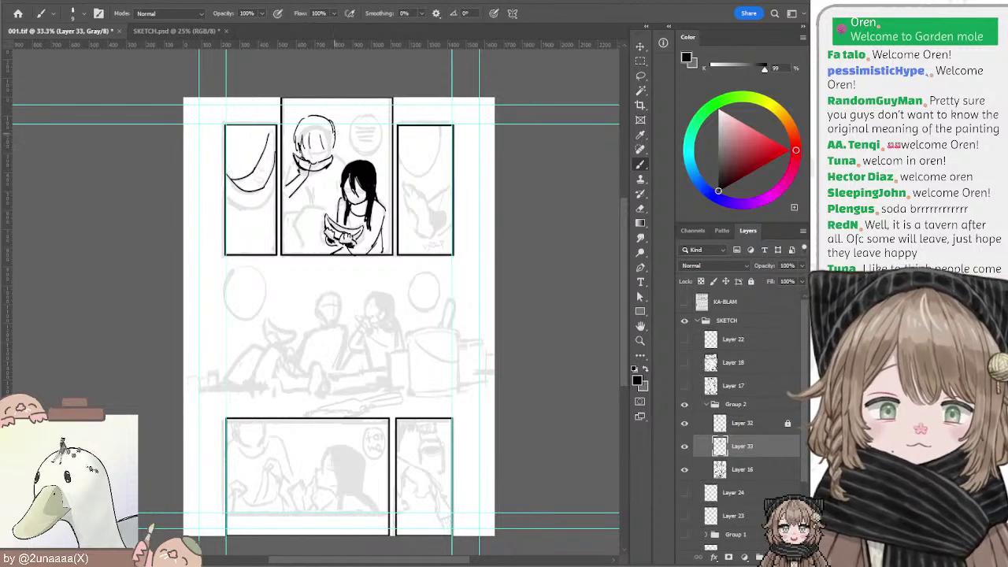
# Step: Collapse and hide the SKETCH group in 001.tif and add a new empty layer above it
pyautogui.press('e')
pyautogui.press('b')
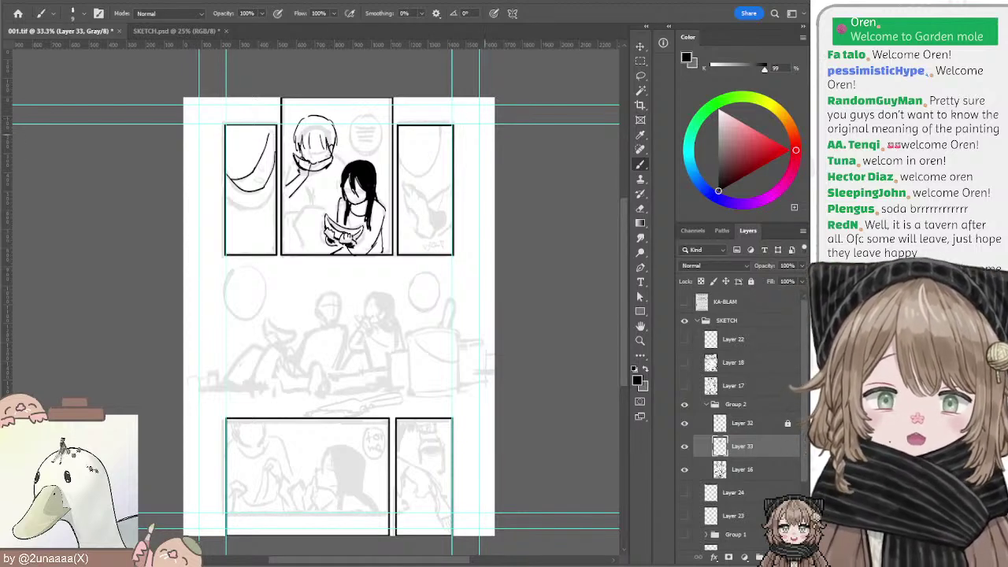
pyautogui.moveTo(536, 185); pyautogui.dragTo(541, 162)
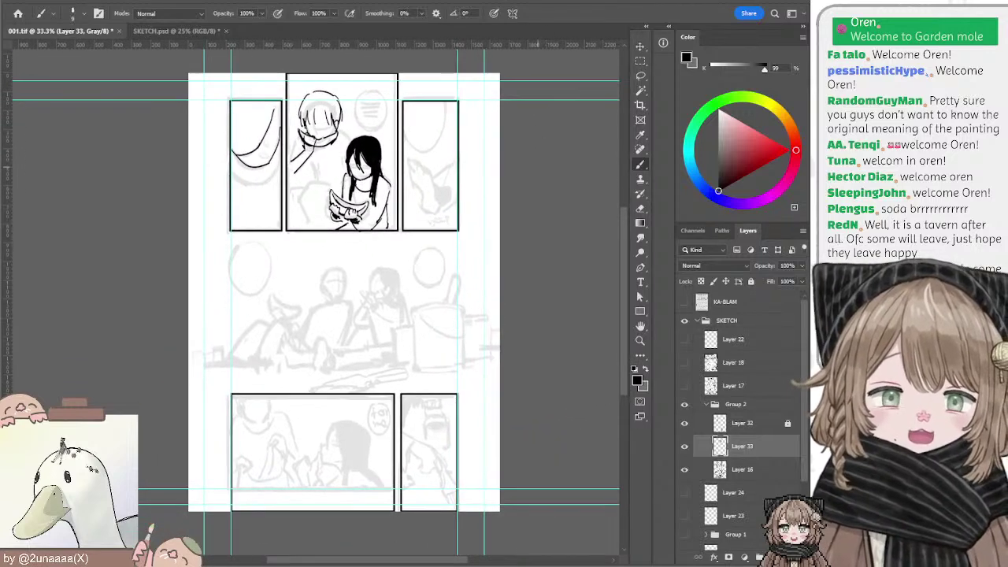
pyautogui.moveTo(546, 201); pyautogui.dragTo(538, 197)
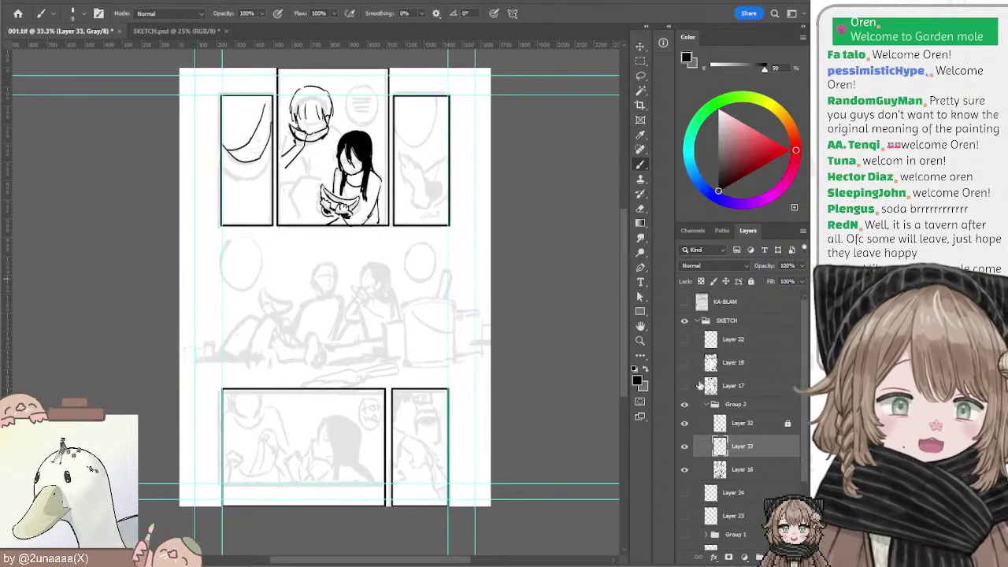
pyautogui.click(696, 321)
pyautogui.click(684, 320)
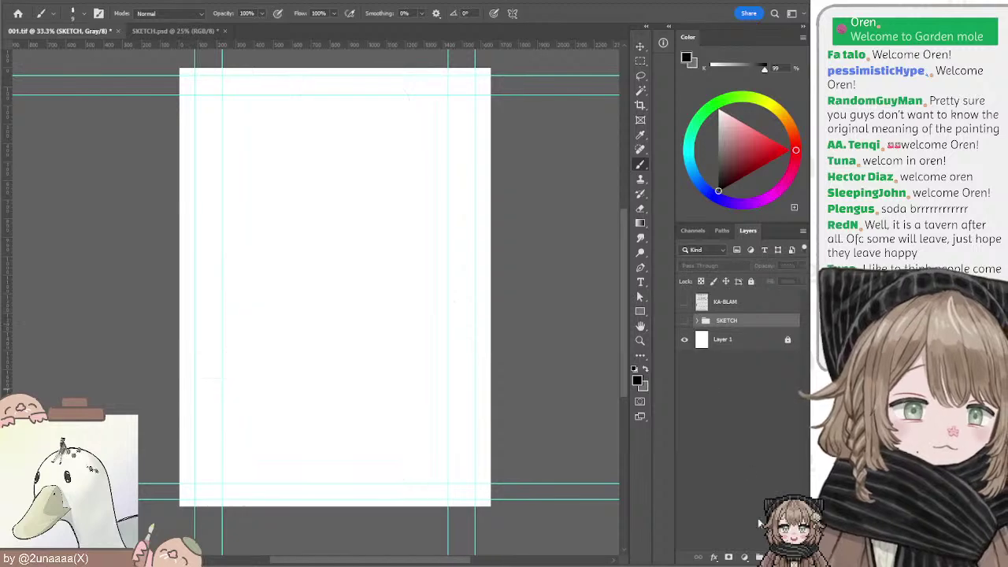
pyautogui.click(775, 557)
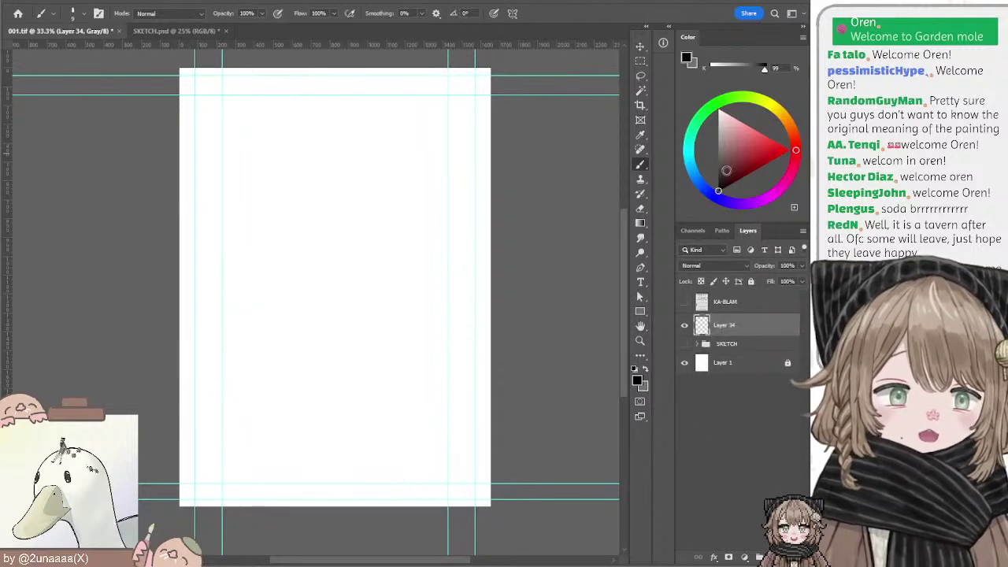
# Step: Hand-letter "Ending" in black near the top of the blank page with a size 25 brush, redoing unsatisfactory strokes
pyautogui.moveTo(726, 170)
pyautogui.mouseDown()
pyautogui.moveTo(709, 162)
pyautogui.moveTo(717, 188)
pyautogui.moveTo(702, 193)
pyautogui.mouseUp()
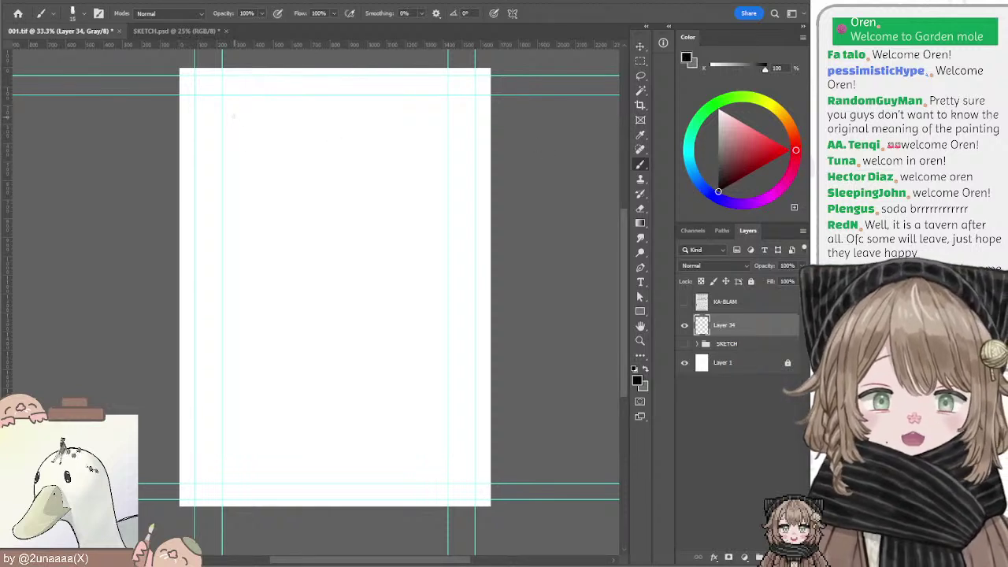
pyautogui.moveTo(235, 110)
pyautogui.mouseDown()
pyautogui.moveTo(251, 133)
pyautogui.moveTo(251, 109)
pyautogui.mouseUp()
pyautogui.moveTo(235, 120)
pyautogui.mouseDown()
pyautogui.moveTo(268, 127)
pyautogui.moveTo(249, 119)
pyautogui.mouseUp()
pyautogui.hotkey('ctrl', 'z')
pyautogui.hotkey('ctrl', 'z')
pyautogui.moveTo(255, 113)
pyautogui.mouseDown()
pyautogui.moveTo(304, 140)
pyautogui.moveTo(304, 153)
pyautogui.moveTo(288, 146)
pyautogui.moveTo(300, 152)
pyautogui.moveTo(292, 155)
pyautogui.moveTo(302, 141)
pyautogui.moveTo(297, 151)
pyautogui.moveTo(328, 158)
pyautogui.mouseUp()
pyautogui.hotkey('ctrl', 'z')
pyautogui.hotkey('ctrl', 'z')
pyautogui.hotkey('ctrl', 'z')
pyautogui.hotkey('ctrl', 'z')
pyautogui.hotkey('ctrl', 'z')
pyautogui.hotkey('ctrl', 'z')
pyautogui.moveTo(344, 141); pyautogui.dragTo(335, 169)
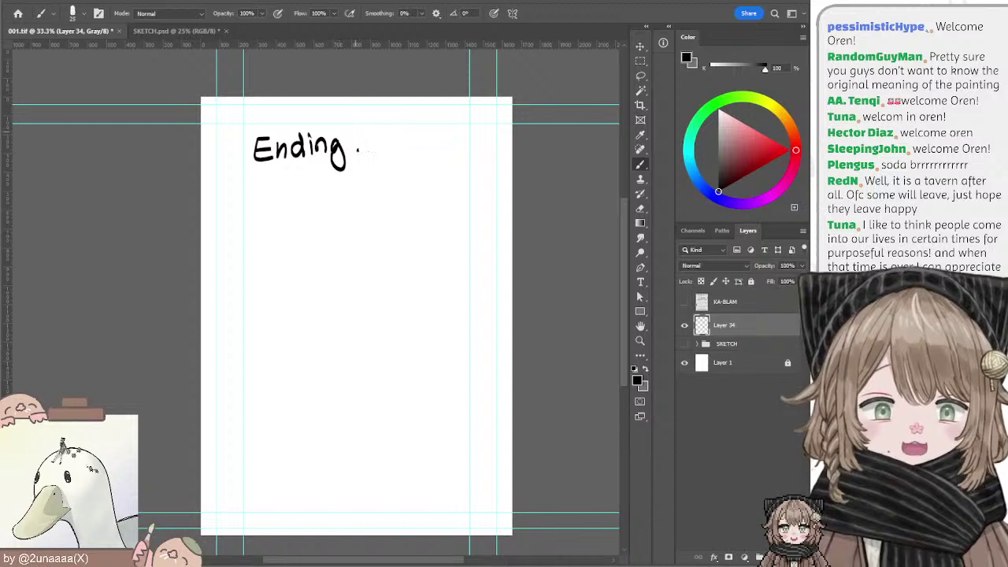
# Step: Hand-letter "Doodle" in black beside "Ending" to complete the page title
pyautogui.moveTo(357, 132); pyautogui.dragTo(356, 156)
pyautogui.moveTo(356, 133)
pyautogui.mouseDown()
pyautogui.moveTo(356, 156)
pyautogui.moveTo(406, 147)
pyautogui.mouseUp()
pyautogui.moveTo(410, 132)
pyautogui.mouseDown()
pyautogui.moveTo(409, 157)
pyautogui.moveTo(424, 145)
pyautogui.moveTo(437, 153)
pyautogui.moveTo(423, 139)
pyautogui.moveTo(384, 133)
pyautogui.mouseUp()
pyautogui.press('[')
pyautogui.press('[')
pyautogui.press('[')
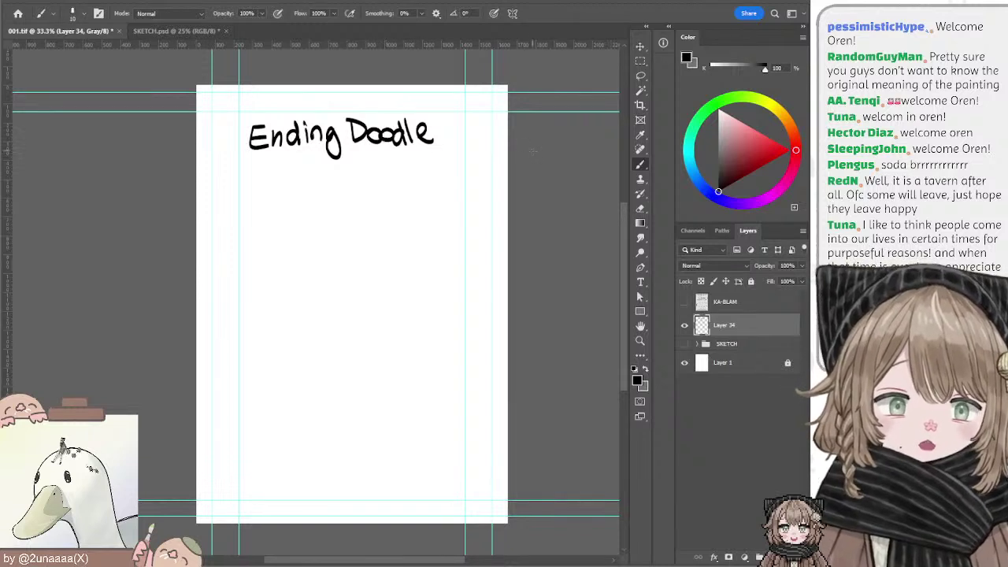
pyautogui.moveTo(523, 142); pyautogui.dragTo(526, 145)
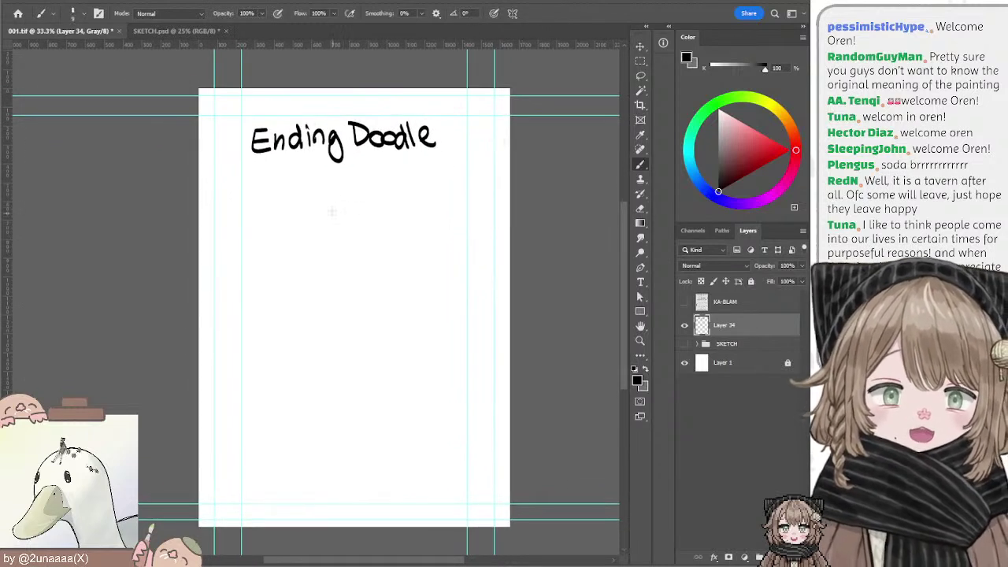
pyautogui.moveTo(344, 207); pyautogui.dragTo(351, 221)
pyautogui.hotkey('ctrl', 'z')
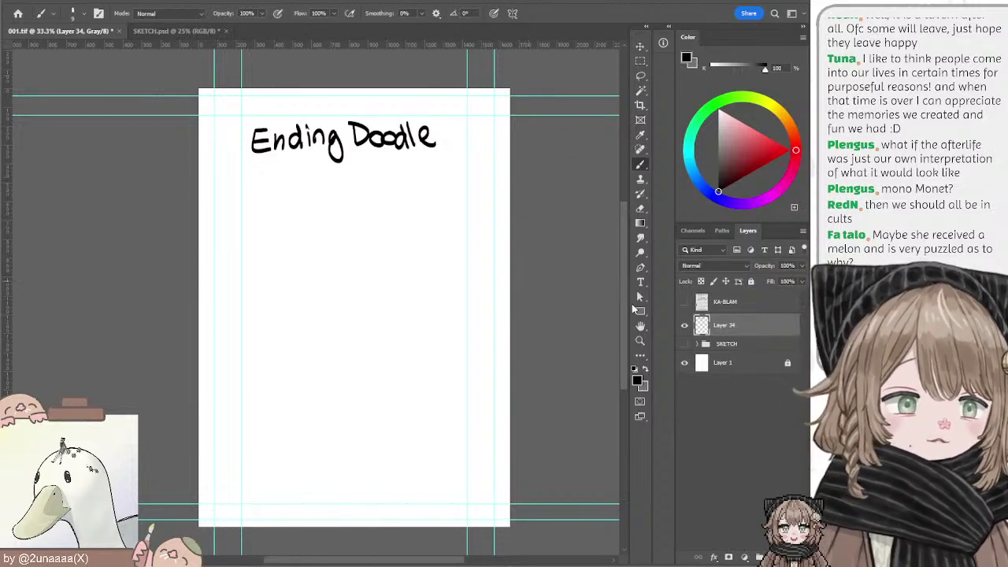
pyautogui.moveTo(302, 229); pyautogui.dragTo(303, 287)
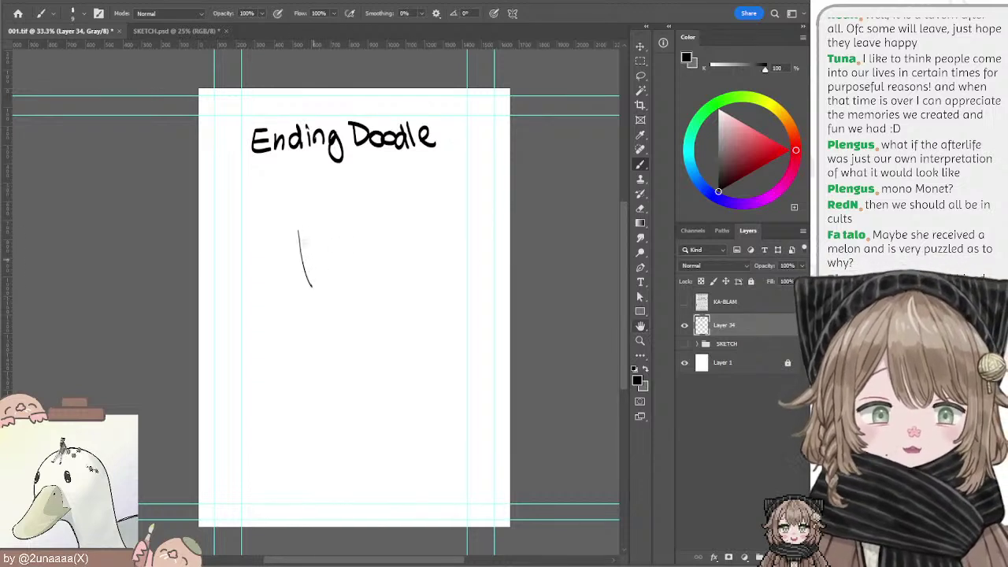
pyautogui.hotkey('ctrl', 'z')
pyautogui.press(']')
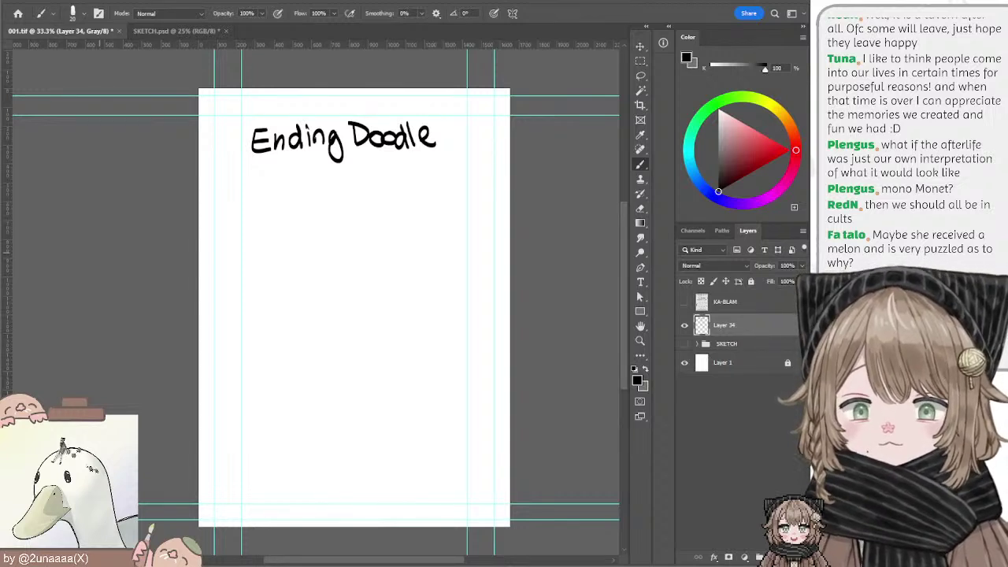
pyautogui.hotkey('ctrl', 'v')
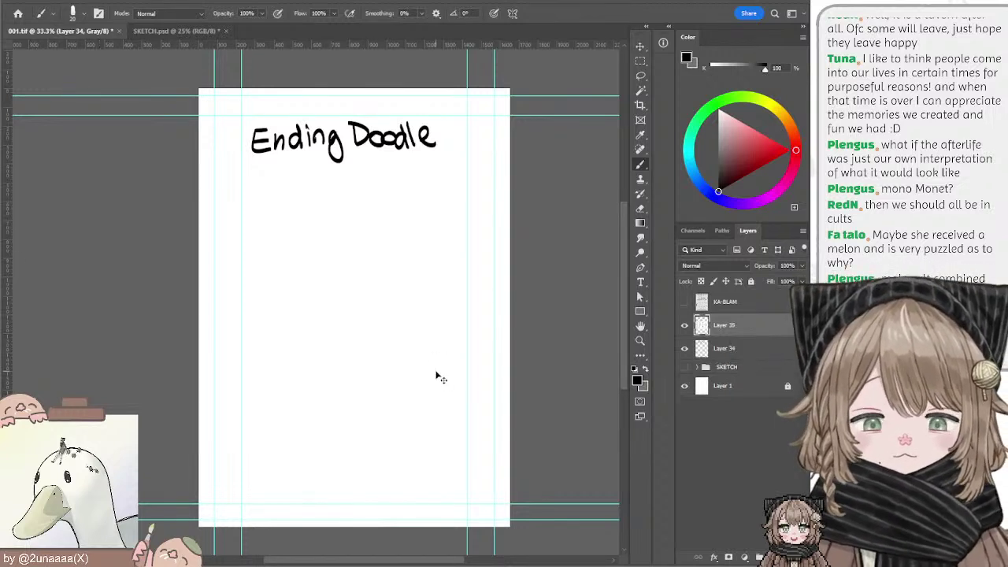
pyautogui.hotkey('ctrl', 'z')
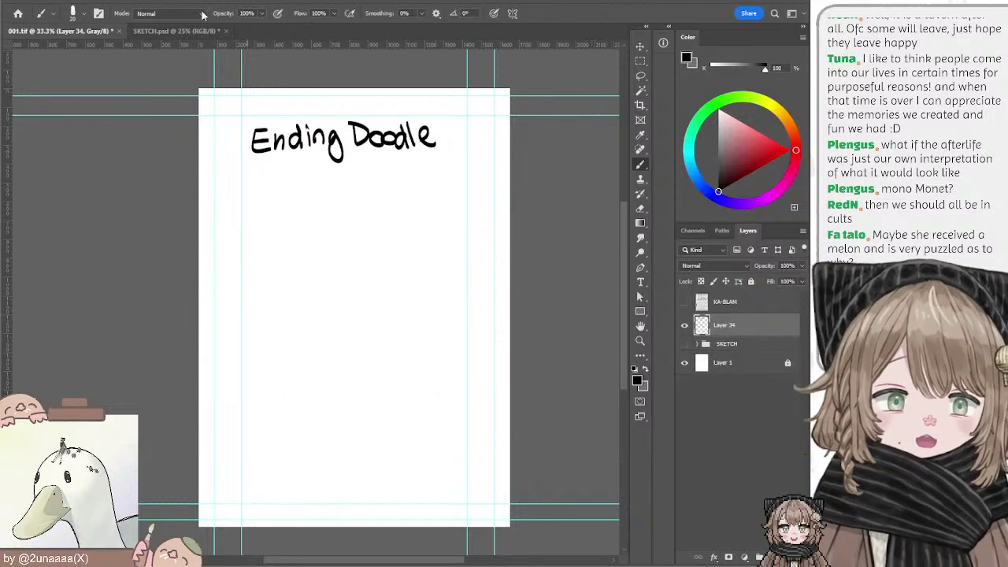
# Step: Switch to the SKETCH.psd document, add a new layer above Layer 57 and fill it with white
pyautogui.click(178, 30)
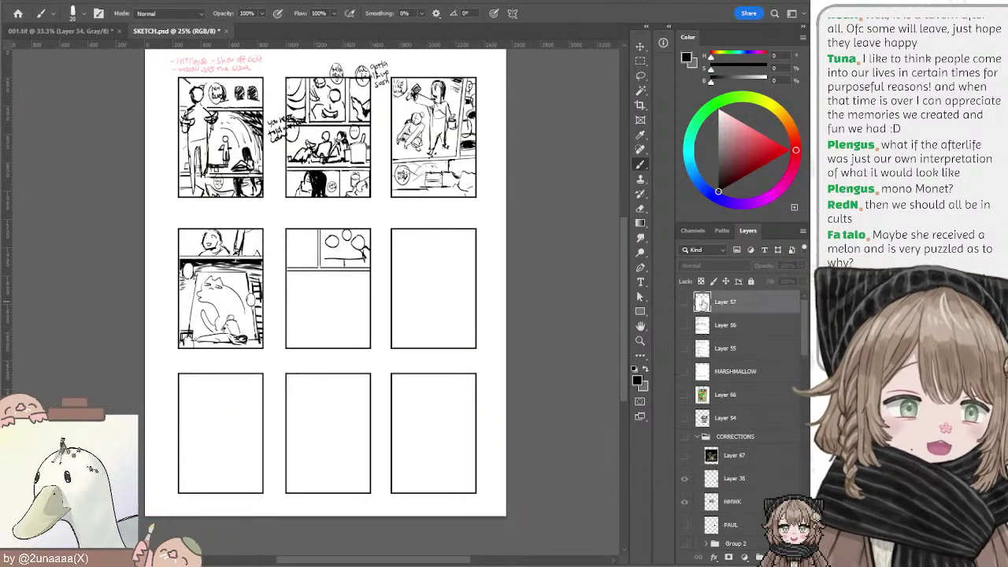
pyautogui.click(776, 557)
pyautogui.moveTo(737, 146); pyautogui.dragTo(679, 36)
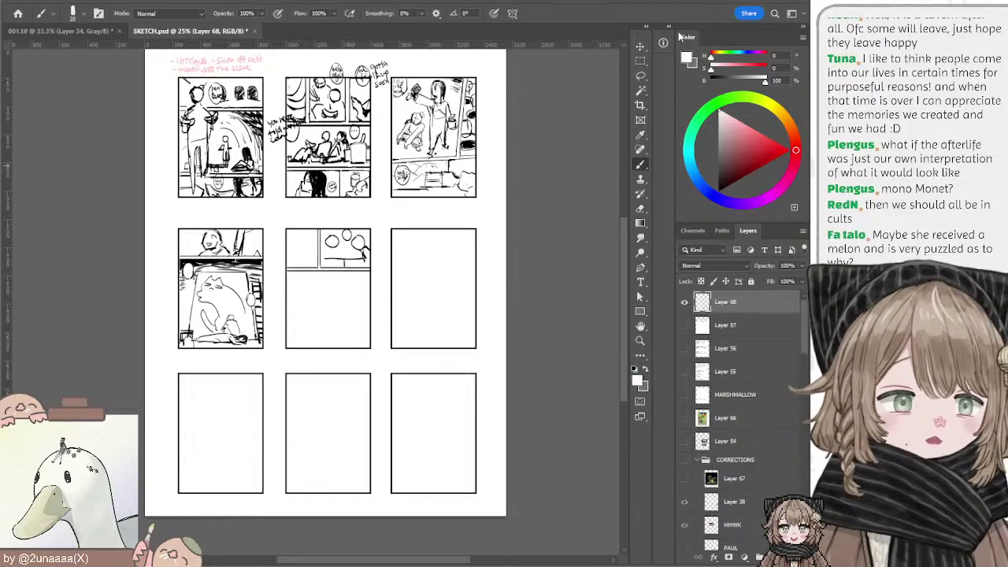
pyautogui.hotkey('alt', 'BackSpace')
# Step: Paste the purple-haired character reference sheet as a new layer and lock the white layer beneath it
pyautogui.hotkey('ctrl', 'v')
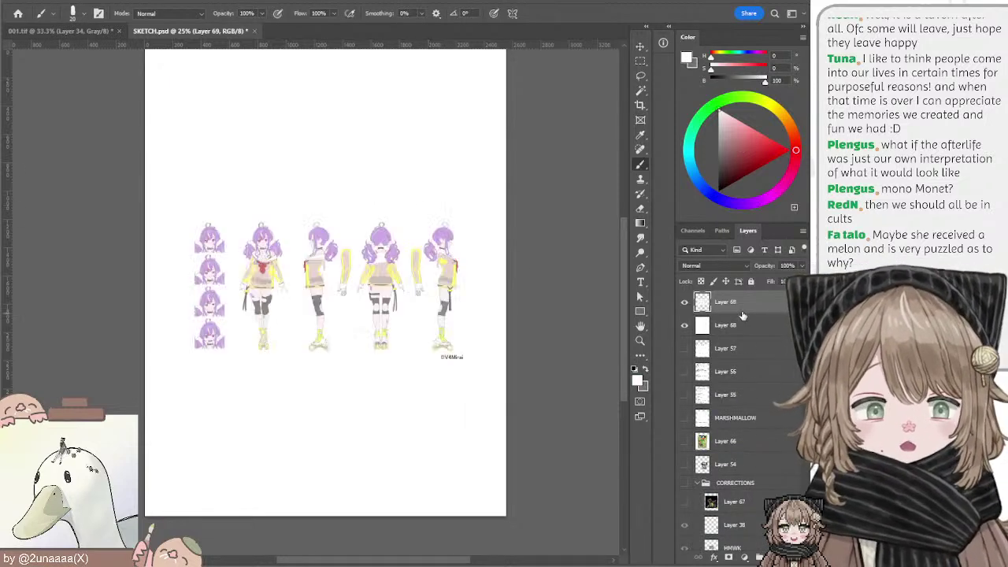
pyautogui.click(738, 325)
pyautogui.click(751, 281)
# Step: Scale the pasted reference sheet up to about 184% and move it into the upper half of the canvas
pyautogui.click(641, 46)
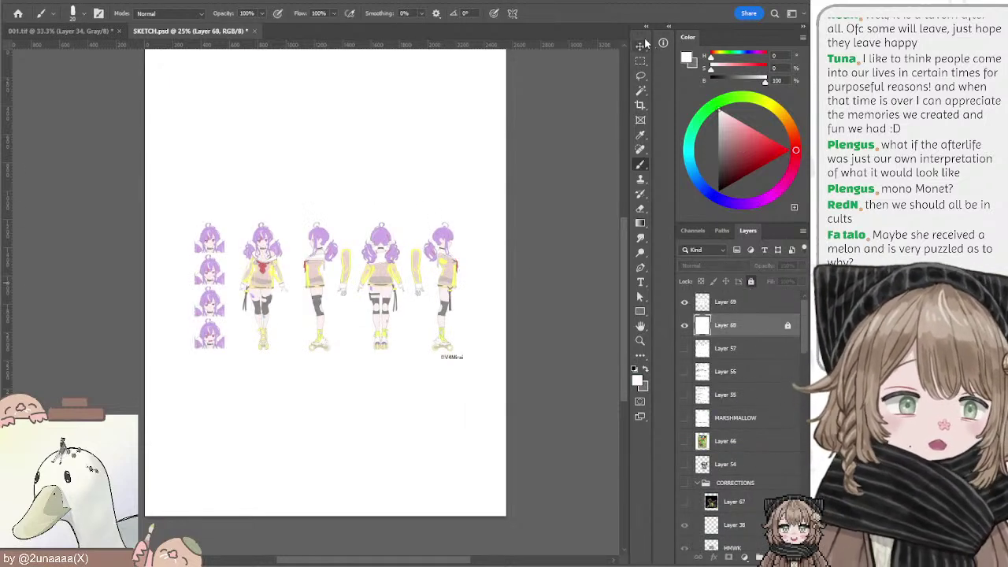
pyautogui.click(430, 227)
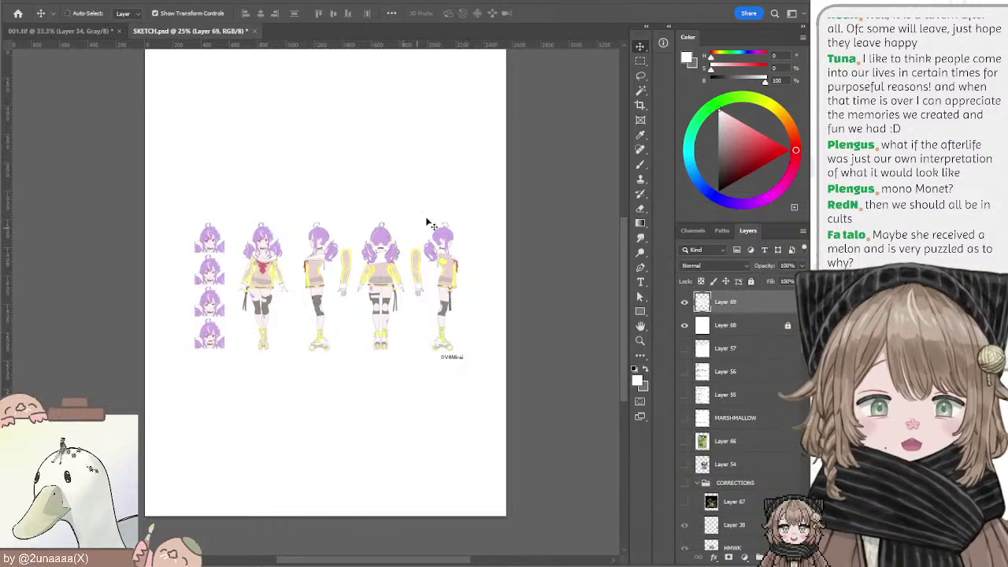
pyautogui.moveTo(468, 202); pyautogui.dragTo(585, 135)
pyautogui.moveTo(438, 251); pyautogui.dragTo(445, 160)
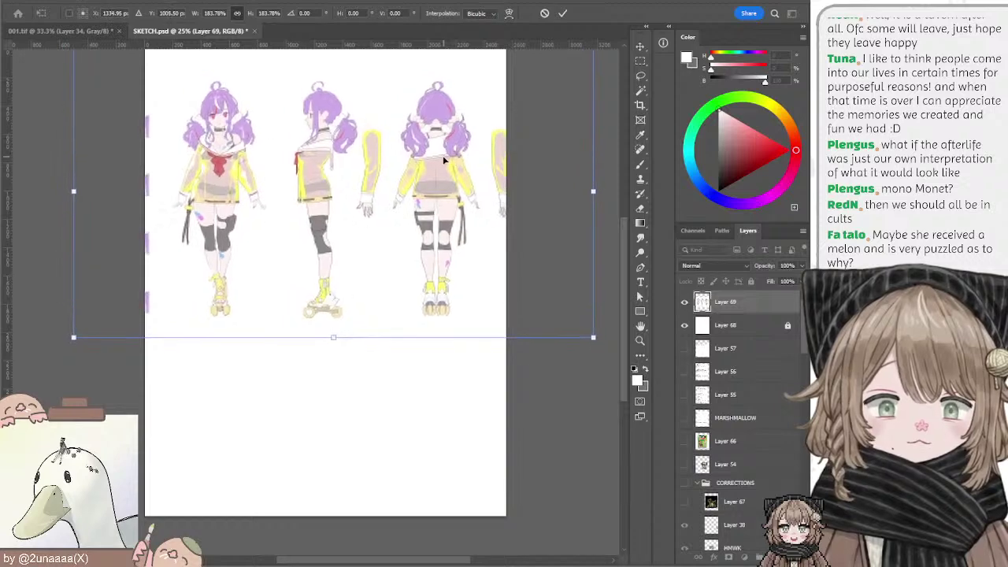
pyautogui.press('Return')
# Step: Add a new layer above the reference sheet, set the paint colour to black and choose a different brush preset
pyautogui.moveTo(336, 229); pyautogui.dragTo(328, 257)
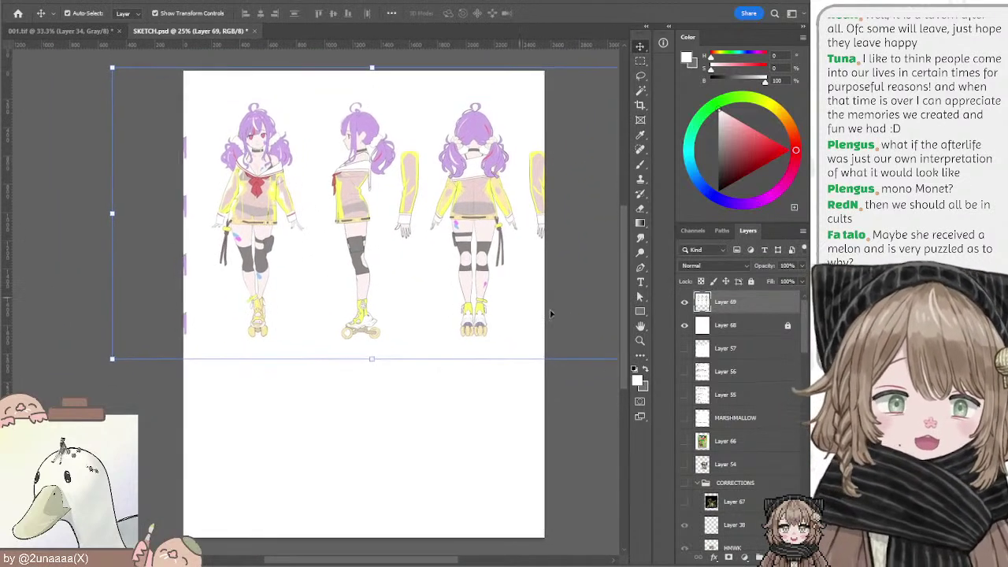
pyautogui.click(760, 553)
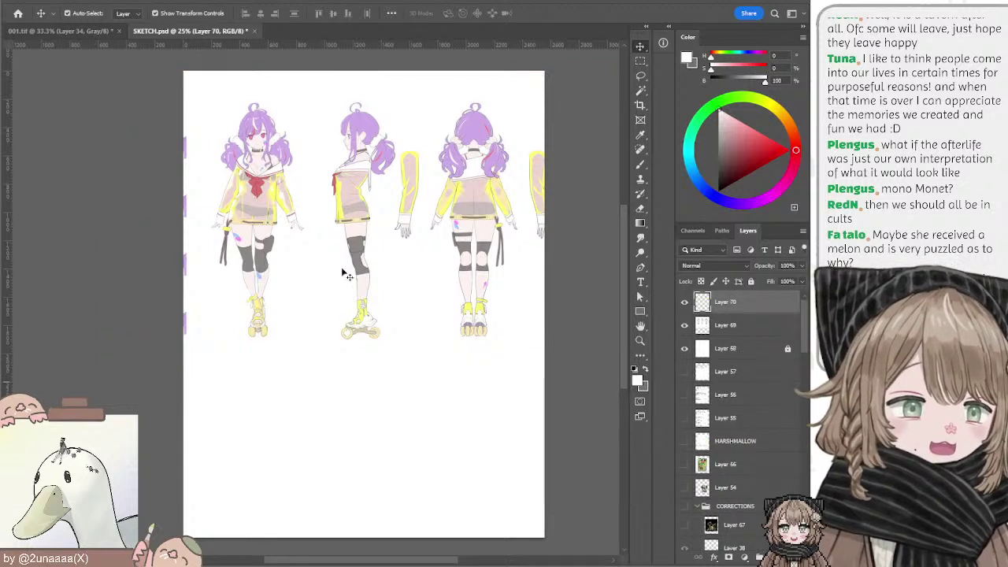
pyautogui.press('b')
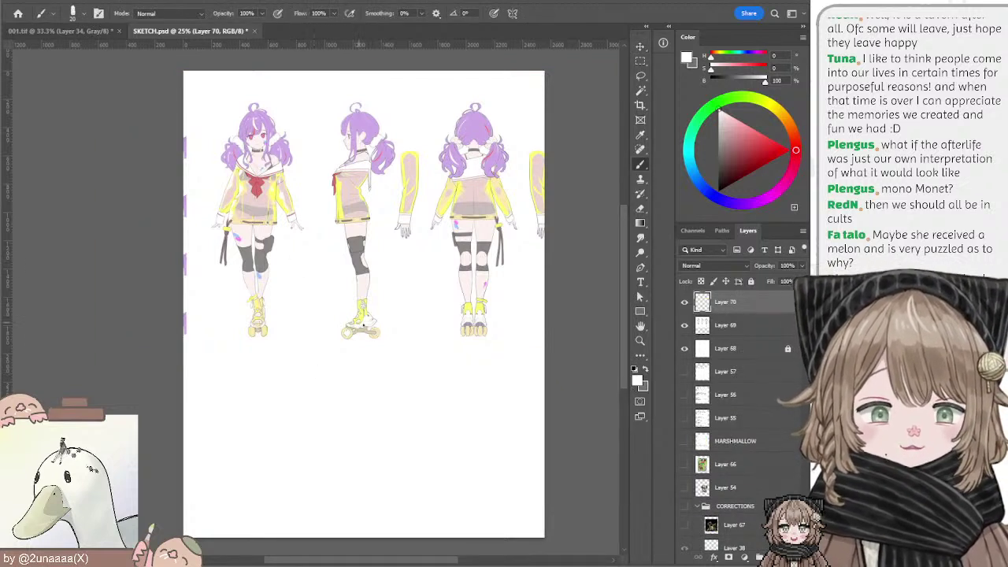
pyautogui.moveTo(348, 382); pyautogui.dragTo(337, 375)
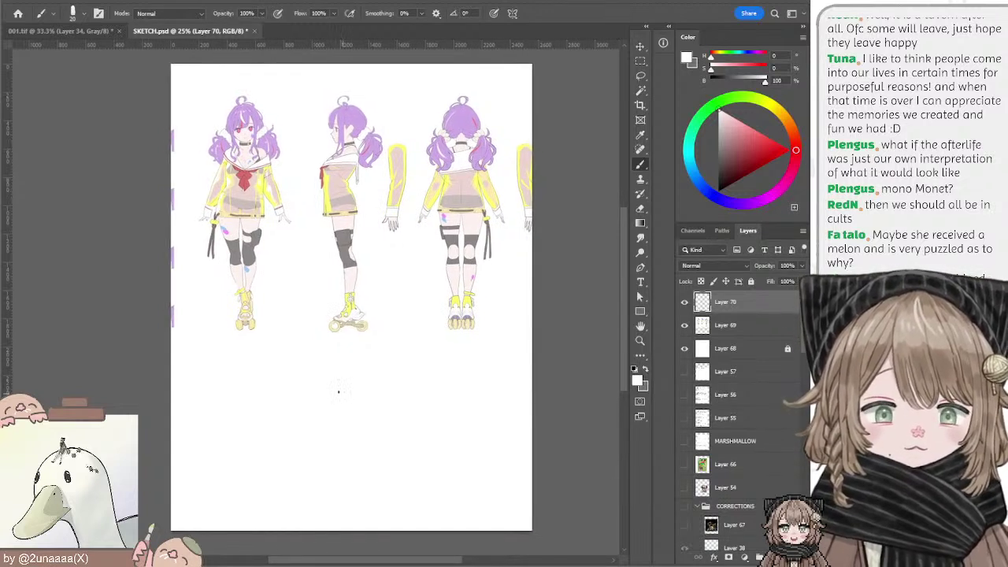
pyautogui.moveTo(702, 144); pyautogui.dragTo(663, 248)
pyautogui.moveTo(324, 361); pyautogui.dragTo(323, 364)
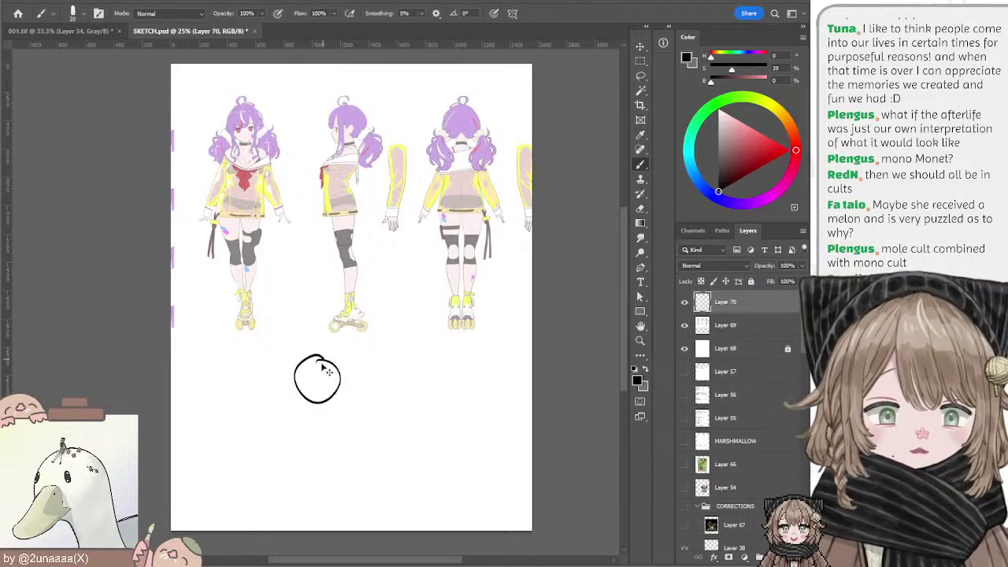
pyautogui.hotkey('ctrl', 'z')
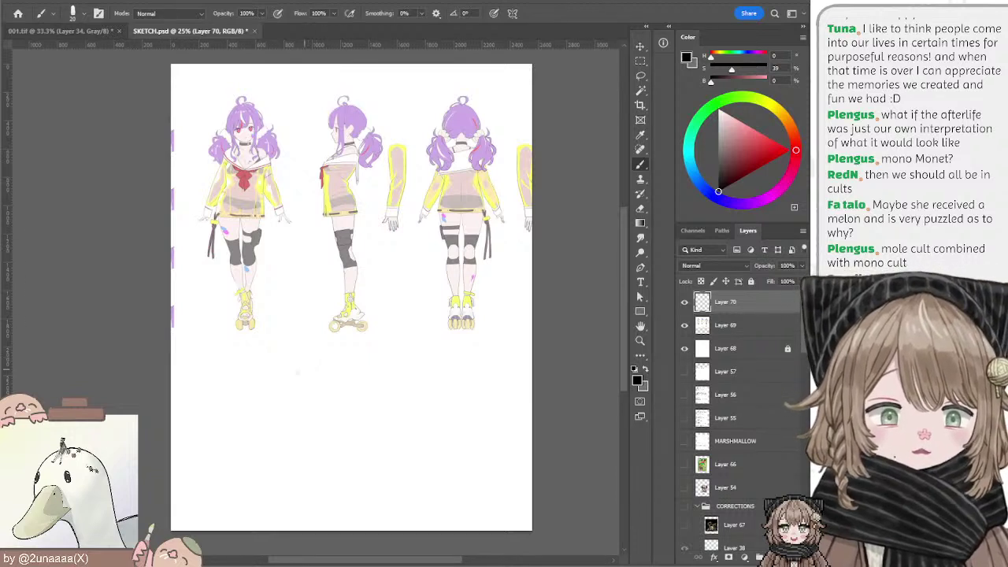
pyautogui.click(83, 13)
pyautogui.click(112, 214)
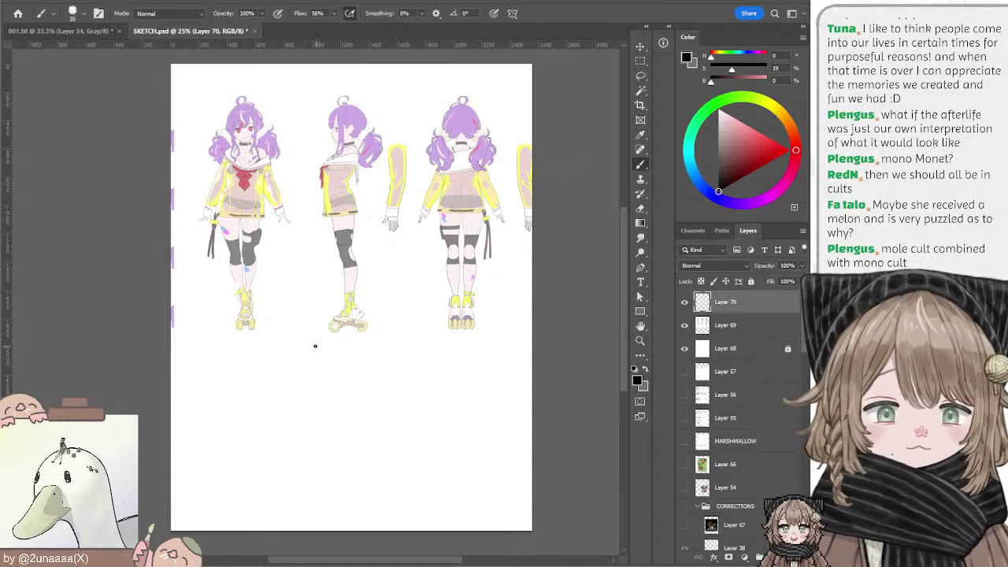
# Step: Try a short inward-curving black line below the side-view figure, reducing the brush to size 20 and redoing the stroke
pyautogui.moveTo(316, 377); pyautogui.dragTo(318, 418)
pyautogui.hotkey('ctrl', 'z')
pyautogui.hotkey('ctrl', 'z')
pyautogui.press('[')
pyautogui.press('[')
pyautogui.moveTo(316, 380); pyautogui.dragTo(317, 417)
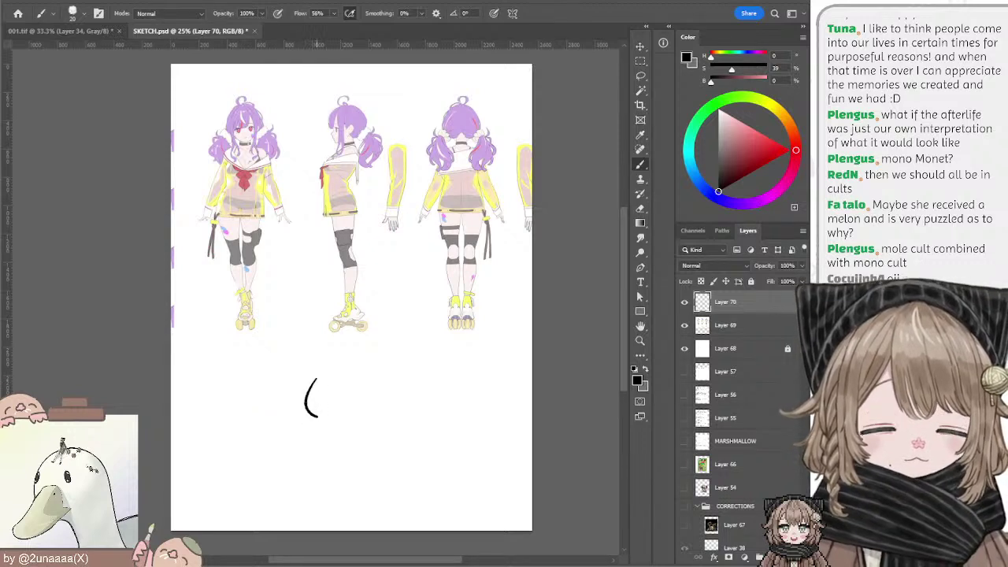
pyautogui.hotkey('ctrl', 'z')
pyautogui.moveTo(316, 378); pyautogui.dragTo(318, 414)
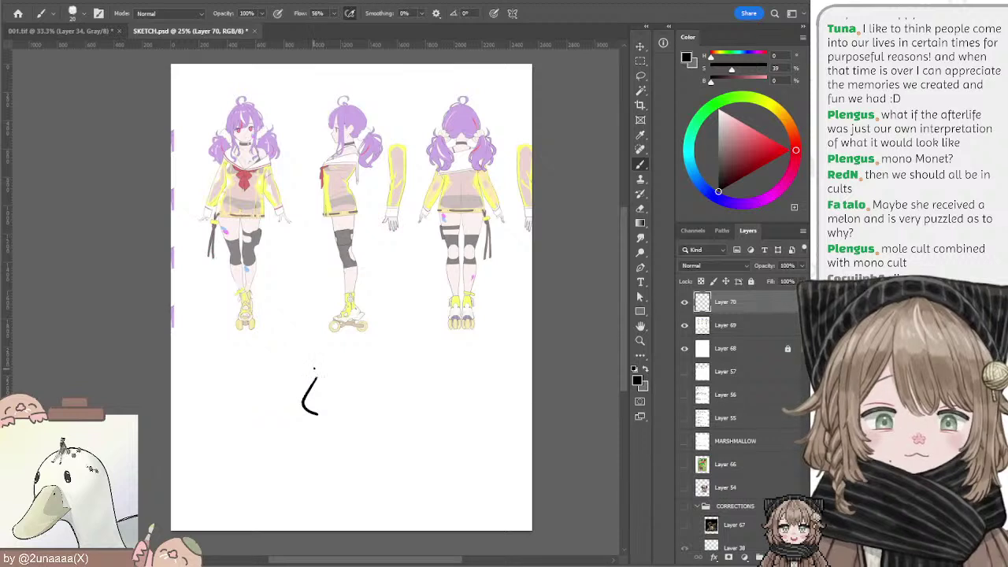
# Step: Try a longer outer contour line to the left of the short curve, undoing the strokes that miss
pyautogui.moveTo(316, 366)
pyautogui.mouseDown()
pyautogui.moveTo(299, 407)
pyautogui.moveTo(324, 366)
pyautogui.moveTo(318, 392)
pyautogui.moveTo(316, 373)
pyautogui.moveTo(300, 408)
pyautogui.mouseUp()
pyautogui.hotkey('ctrl', 'z')
pyautogui.hotkey('ctrl', 'z')
pyautogui.hotkey('ctrl', 'z')
pyautogui.hotkey('ctrl', 'z')
pyautogui.hotkey('ctrl', 'z')
pyautogui.hotkey('ctrl', 'z')
pyautogui.hotkey('ctrl', 'z')
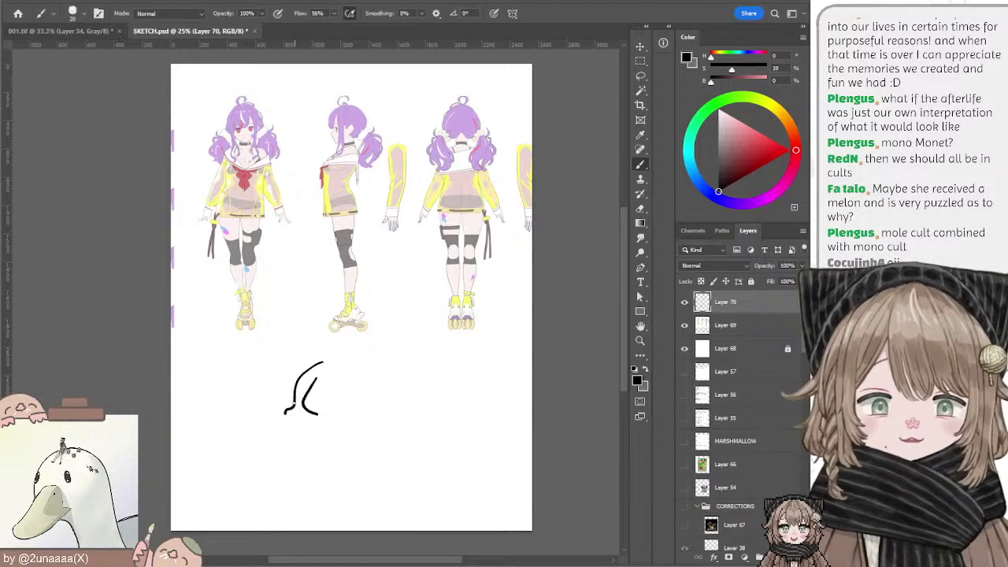
# Step: Try extending the lower end of the outer contour with a small hook and its upper end into an arc
pyautogui.moveTo(286, 411); pyautogui.dragTo(280, 425)
pyautogui.moveTo(295, 390); pyautogui.dragTo(276, 393)
pyautogui.hotkey('ctrl', 'z')
pyautogui.moveTo(323, 362)
pyautogui.mouseDown()
pyautogui.moveTo(369, 382)
pyautogui.moveTo(378, 367)
pyautogui.moveTo(389, 375)
pyautogui.mouseUp()
pyautogui.hotkey('ctrl', 'z')
pyautogui.hotkey('ctrl', 'z')
pyautogui.hotkey('ctrl', 'z')
pyautogui.hotkey('ctrl', 'z')
# Step: Try rounding the contour into a large domed head outline with a right-hand arc, and erase the whole doodle
pyautogui.press('e')
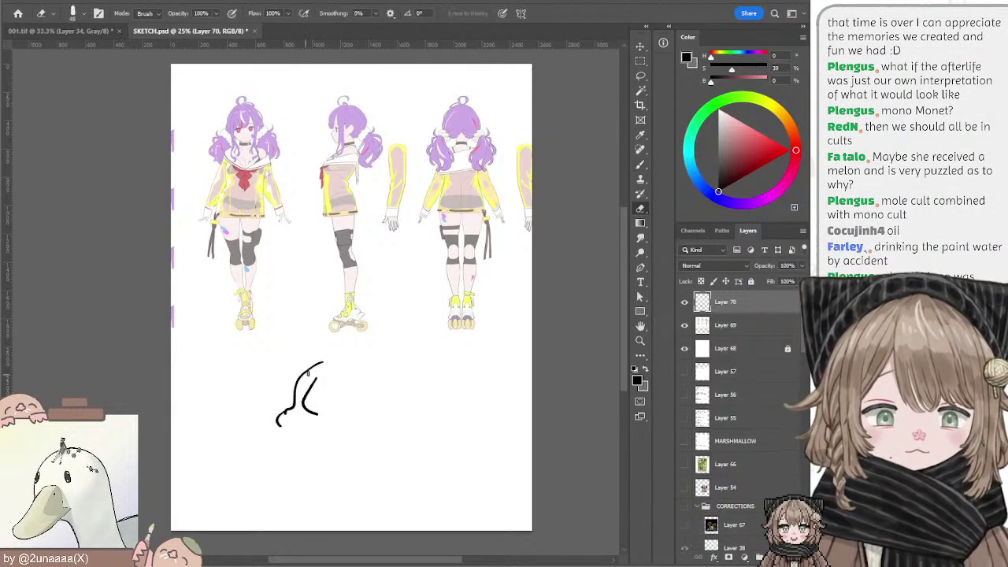
pyautogui.moveTo(306, 377)
pyautogui.mouseDown()
pyautogui.moveTo(329, 356)
pyautogui.moveTo(359, 352)
pyautogui.moveTo(394, 406)
pyautogui.mouseUp()
pyautogui.press('b')
pyautogui.hotkey('ctrl', 'z')
pyautogui.moveTo(363, 354); pyautogui.dragTo(387, 426)
pyautogui.hotkey('ctrl', 'z')
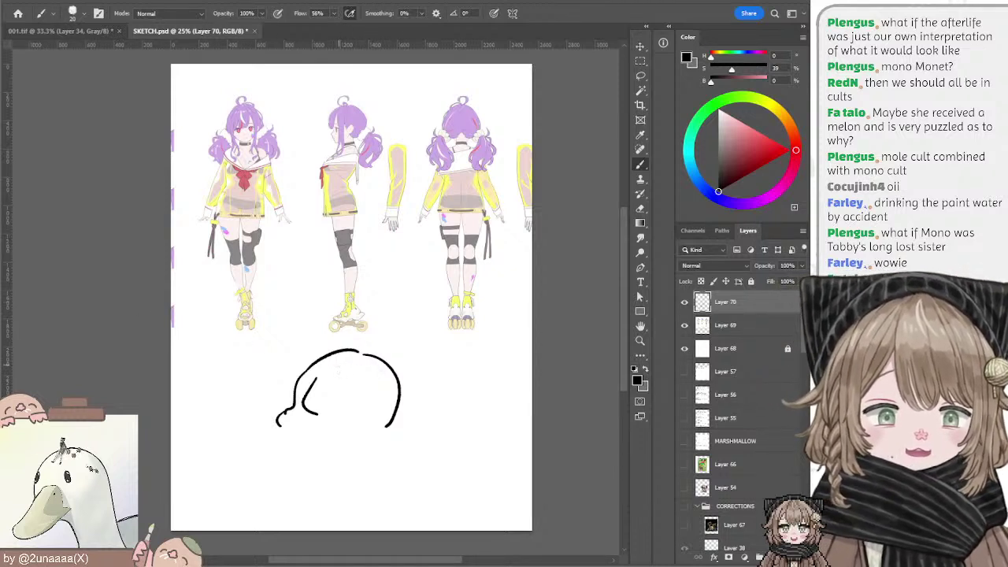
pyautogui.press('e')
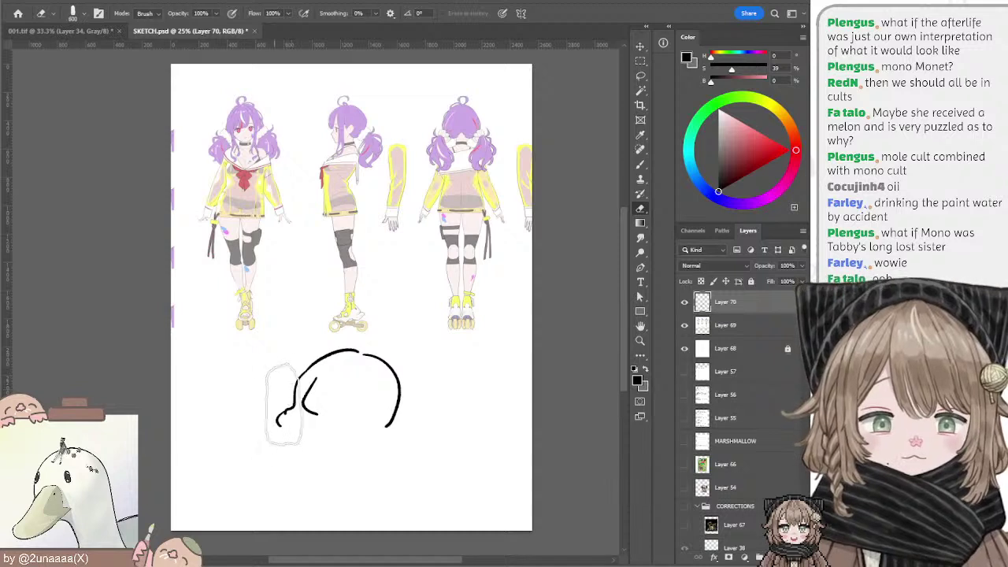
pyautogui.moveTo(284, 403); pyautogui.dragTo(349, 427)
# Step: Sketch a curved left face contour below the side-view figure with the black brush at size 10, redoing strokes that miss
pyautogui.press('b')
pyautogui.moveTo(329, 378)
pyautogui.mouseDown()
pyautogui.moveTo(319, 389)
pyautogui.moveTo(341, 426)
pyautogui.mouseUp()
pyautogui.hotkey('ctrl', 'z')
pyautogui.press('[')
pyautogui.moveTo(327, 381); pyautogui.dragTo(337, 429)
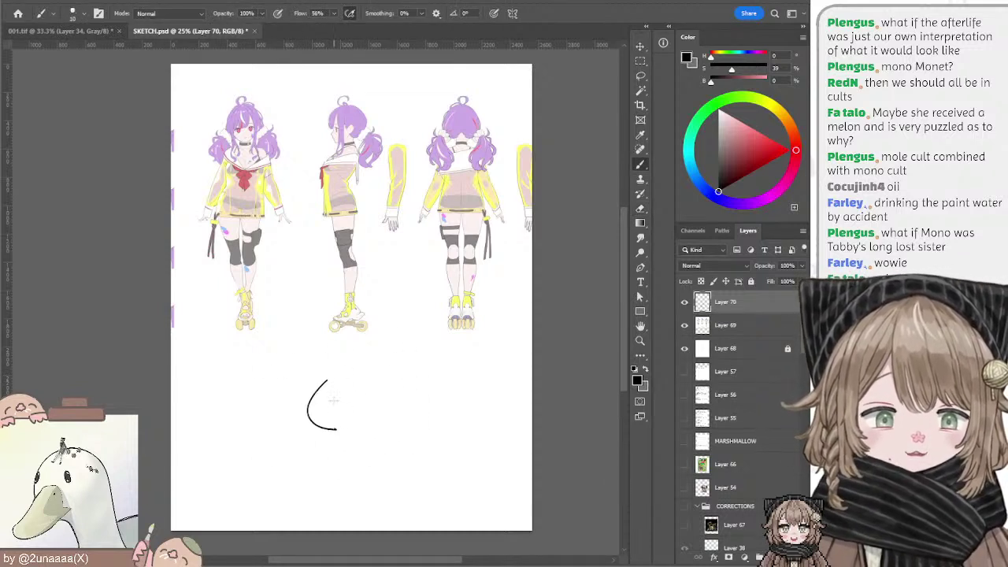
pyautogui.hotkey('ctrl', 'z')
# Step: Draw the arc of hair over the face and small curled strands at its left end
pyautogui.moveTo(333, 372)
pyautogui.mouseDown()
pyautogui.moveTo(337, 415)
pyautogui.moveTo(306, 387)
pyautogui.mouseUp()
pyautogui.hotkey('ctrl', 'z')
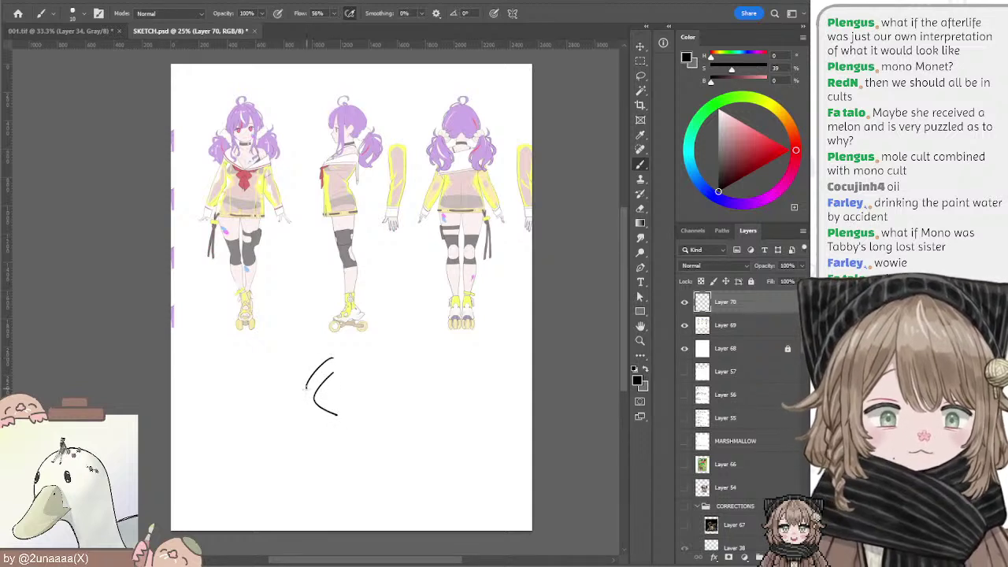
pyautogui.hotkey('ctrl', 'z')
pyautogui.moveTo(371, 354)
pyautogui.mouseDown()
pyautogui.moveTo(311, 381)
pyautogui.moveTo(322, 396)
pyautogui.moveTo(306, 390)
pyautogui.moveTo(290, 400)
pyautogui.moveTo(319, 375)
pyautogui.mouseUp()
pyautogui.hotkey('ctrl', 'z')
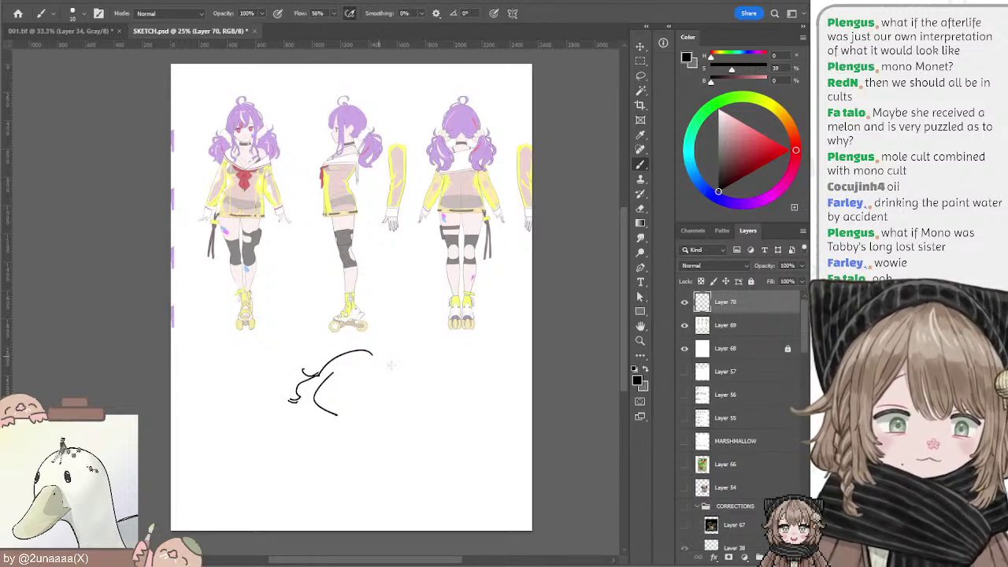
# Step: Close the right side of the head with one rounded arc from the crown down to jaw level, redoing it until it fits
pyautogui.moveTo(391, 366); pyautogui.dragTo(389, 417)
pyautogui.hotkey('ctrl', 'z')
pyautogui.moveTo(386, 364); pyautogui.dragTo(404, 430)
pyautogui.hotkey('ctrl', 'z')
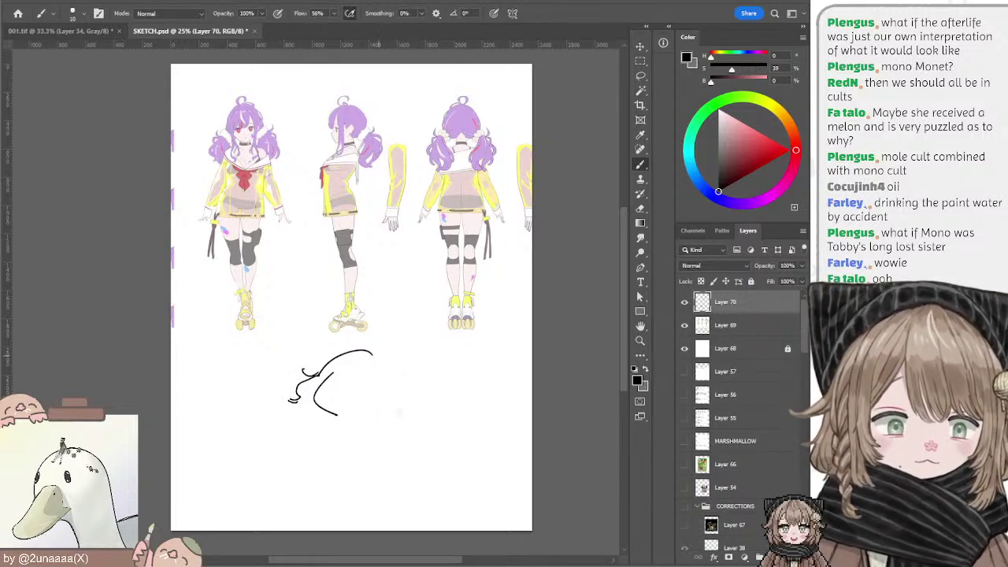
pyautogui.moveTo(377, 356); pyautogui.dragTo(372, 430)
pyautogui.hotkey('ctrl', 'z')
pyautogui.moveTo(375, 356); pyautogui.dragTo(371, 428)
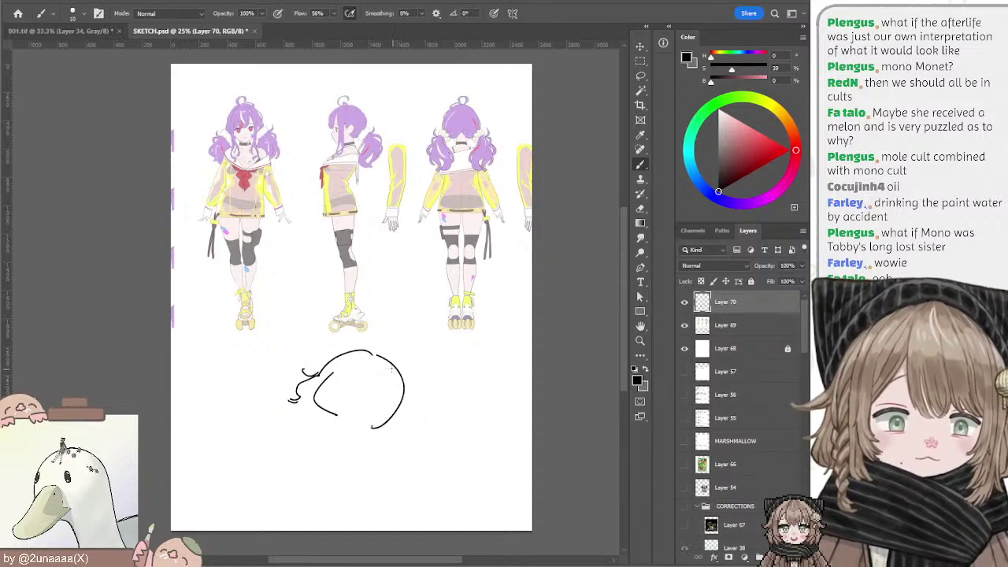
pyautogui.hotkey('ctrl', 'z')
pyautogui.moveTo(363, 352)
pyautogui.mouseDown()
pyautogui.moveTo(405, 396)
pyautogui.moveTo(377, 429)
pyautogui.mouseUp()
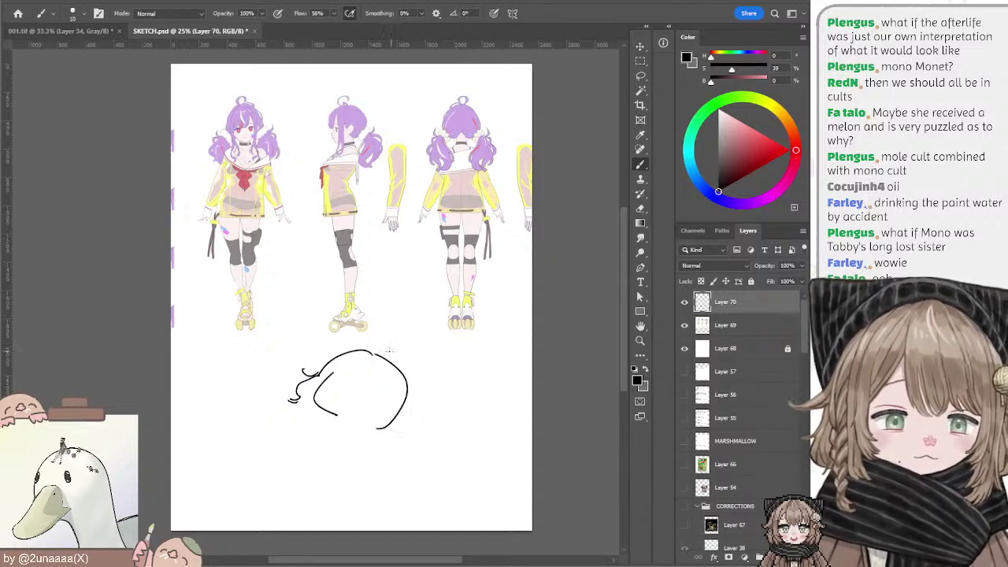
# Step: Add the curled ahoge on the crown and the swept bangs across the forehead
pyautogui.moveTo(381, 356); pyautogui.dragTo(398, 343)
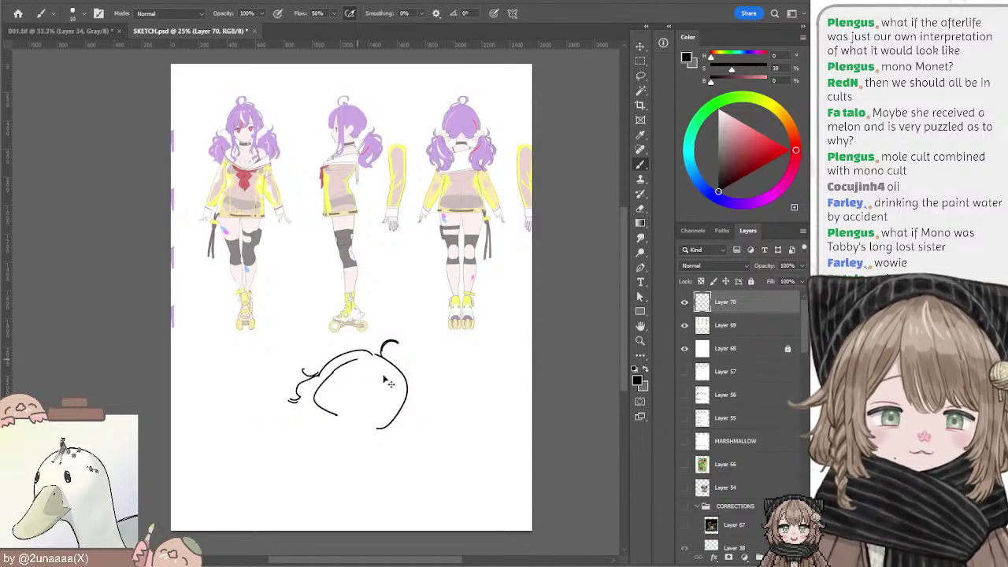
pyautogui.moveTo(346, 375)
pyautogui.mouseDown()
pyautogui.moveTo(365, 377)
pyautogui.moveTo(348, 378)
pyautogui.mouseUp()
pyautogui.hotkey('ctrl', 'z')
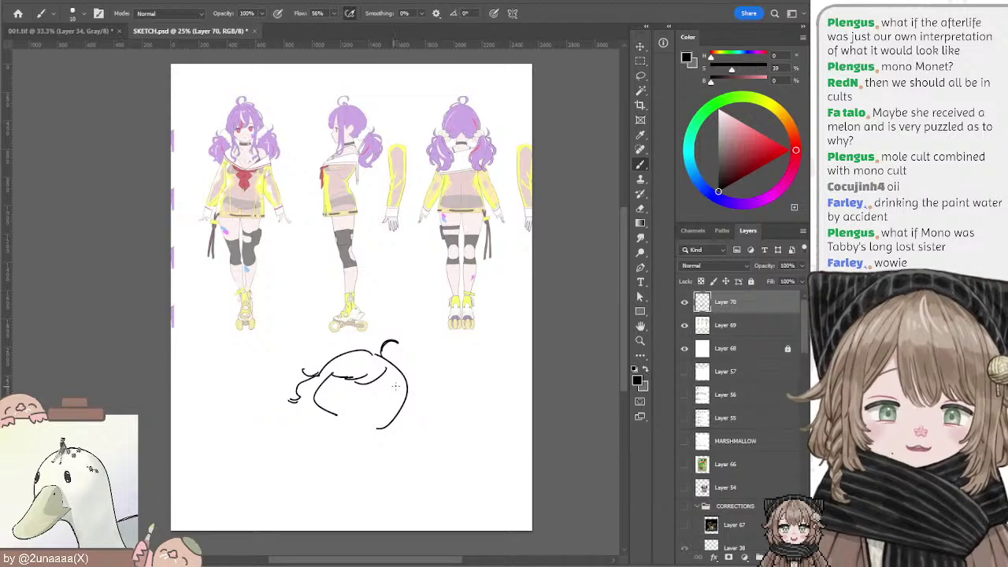
# Step: Draw the inner line down the right side of the face and the short chin strokes, redoing them until they fit
pyautogui.moveTo(392, 381); pyautogui.dragTo(354, 429)
pyautogui.hotkey('ctrl', 'z')
pyautogui.moveTo(393, 381); pyautogui.dragTo(357, 435)
pyautogui.hotkey('ctrl', 'z')
pyautogui.moveTo(389, 385)
pyautogui.mouseDown()
pyautogui.moveTo(344, 428)
pyautogui.moveTo(358, 433)
pyautogui.moveTo(371, 416)
pyautogui.mouseUp()
pyautogui.hotkey('ctrl', 'z')
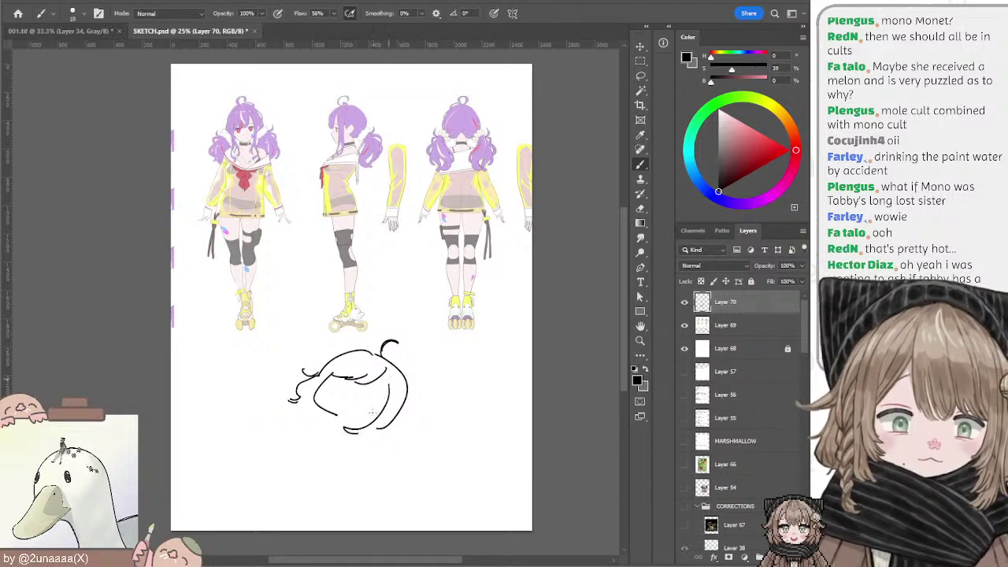
pyautogui.moveTo(388, 372); pyautogui.dragTo(366, 420)
pyautogui.hotkey('ctrl', 'z')
pyautogui.hotkey('ctrl', 'z')
pyautogui.hotkey('ctrl', 'z')
pyautogui.moveTo(387, 372)
pyautogui.mouseDown()
pyautogui.moveTo(373, 425)
pyautogui.moveTo(383, 439)
pyautogui.mouseUp()
pyautogui.hotkey('ctrl', 'z')
pyautogui.hotkey('ctrl', 'z')
pyautogui.hotkey('ctrl', 'z')
pyautogui.moveTo(388, 374)
pyautogui.mouseDown()
pyautogui.moveTo(370, 443)
pyautogui.moveTo(382, 437)
pyautogui.mouseUp()
pyautogui.hotkey('ctrl', 'z')
pyautogui.moveTo(386, 377)
pyautogui.mouseDown()
pyautogui.moveTo(383, 400)
pyautogui.moveTo(342, 422)
pyautogui.moveTo(355, 428)
pyautogui.mouseUp()
pyautogui.hotkey('ctrl', 'z')
pyautogui.hotkey('ctrl', 'z')
pyautogui.hotkey('ctrl', 'z')
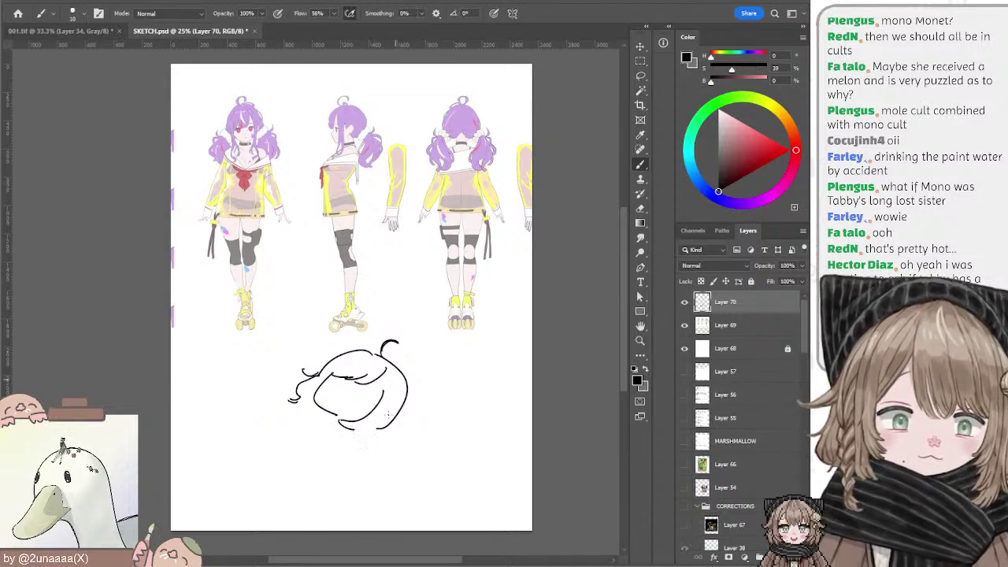
# Step: Add a second strand line inside the right head outline and rework the outline's lower end with the eraser and brush
pyautogui.moveTo(394, 375); pyautogui.dragTo(373, 430)
pyautogui.hotkey('ctrl', 'z')
pyautogui.hotkey('ctrl', 'z')
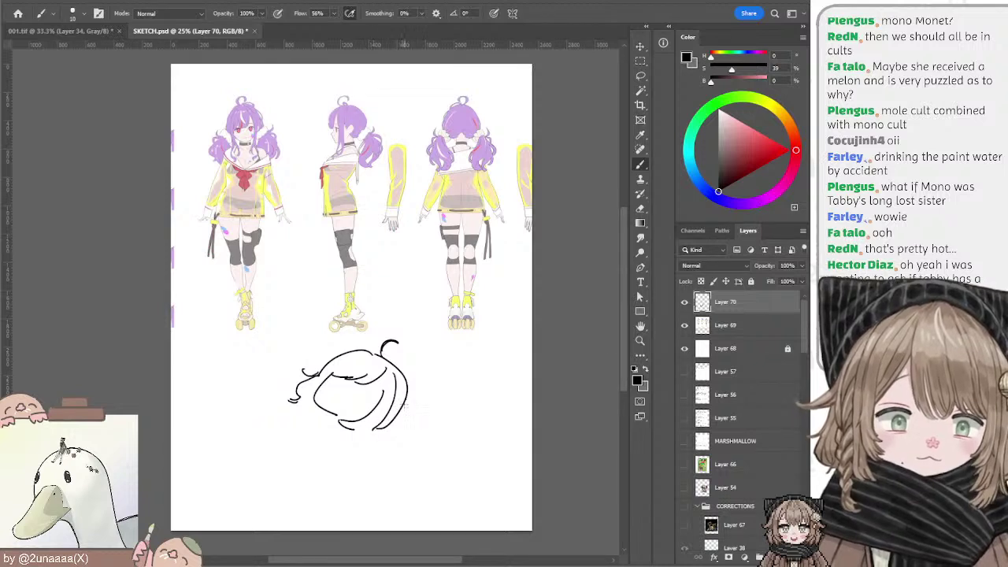
pyautogui.press('e')
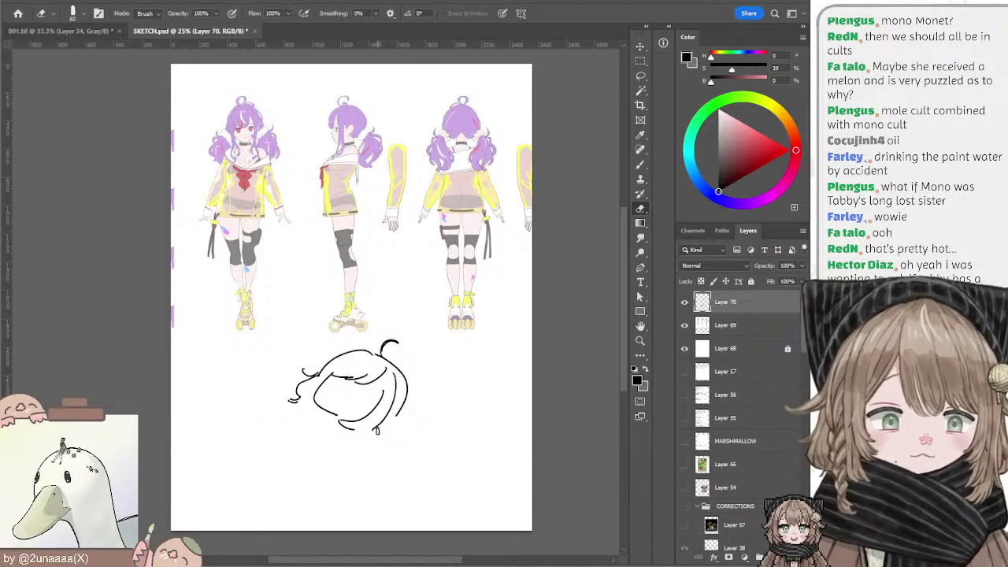
pyautogui.press('b')
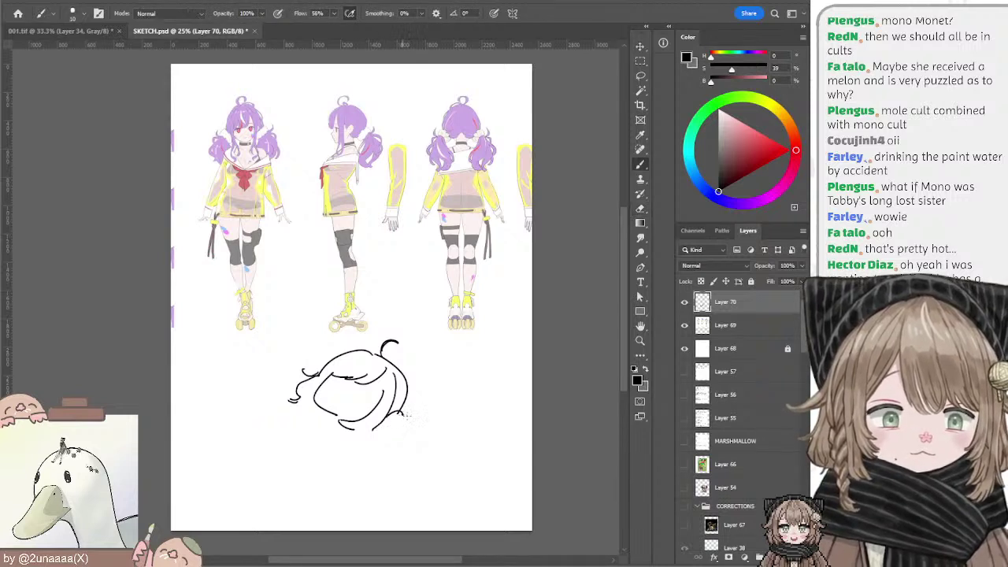
# Step: Outline the upper curve of the right pigtail and the flared shape of the left pigtail
pyautogui.moveTo(400, 414)
pyautogui.mouseDown()
pyautogui.moveTo(431, 416)
pyautogui.moveTo(434, 442)
pyautogui.mouseUp()
pyautogui.hotkey('ctrl', 'z')
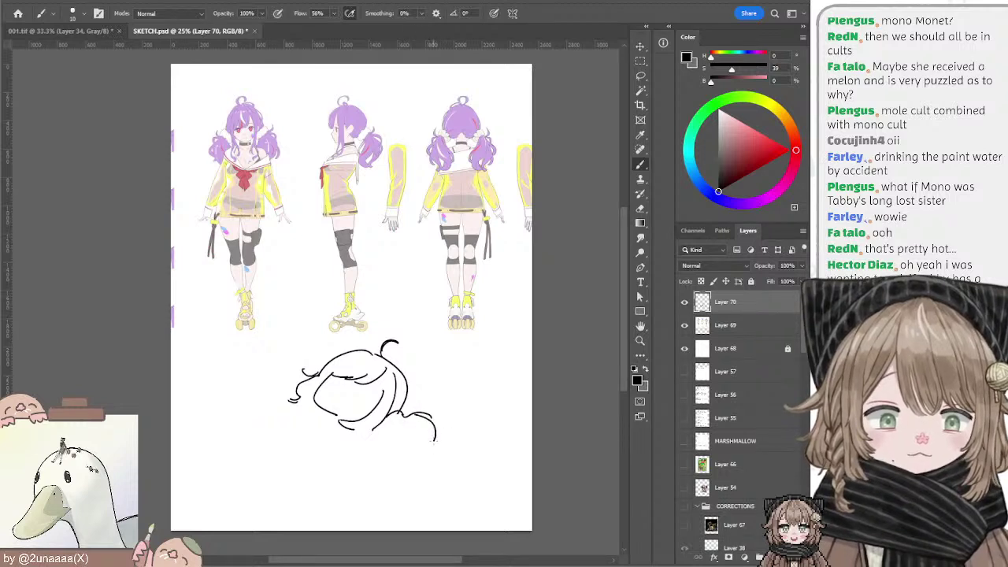
pyautogui.moveTo(305, 370)
pyautogui.mouseDown()
pyautogui.moveTo(273, 378)
pyautogui.moveTo(288, 383)
pyautogui.mouseUp()
pyautogui.hotkey('ctrl', 'z')
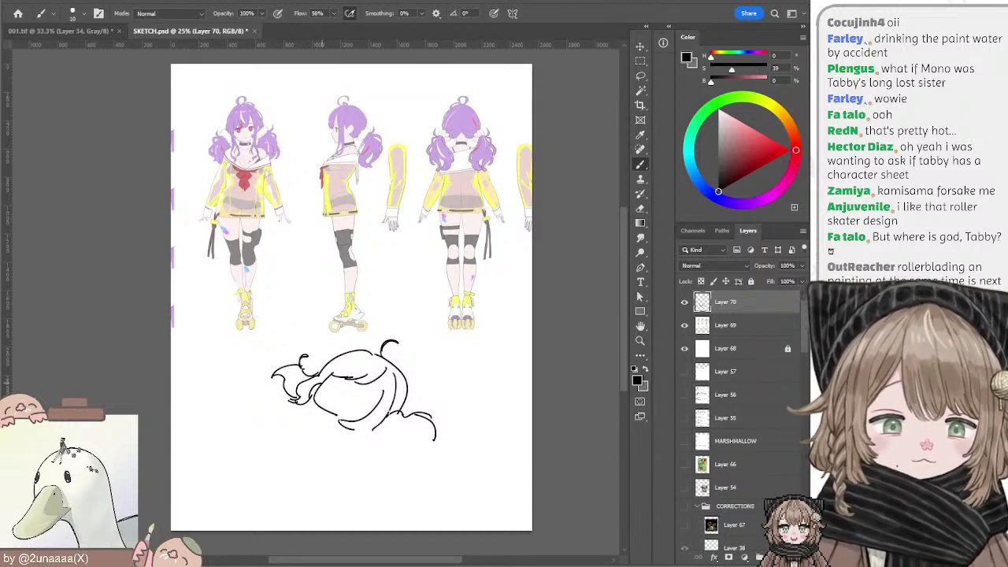
# Step: Complete the right pigtail with a rounded tuft at its base and a curved, pointed tip
pyautogui.moveTo(379, 424); pyautogui.dragTo(399, 431)
pyautogui.hotkey('ctrl', 'z')
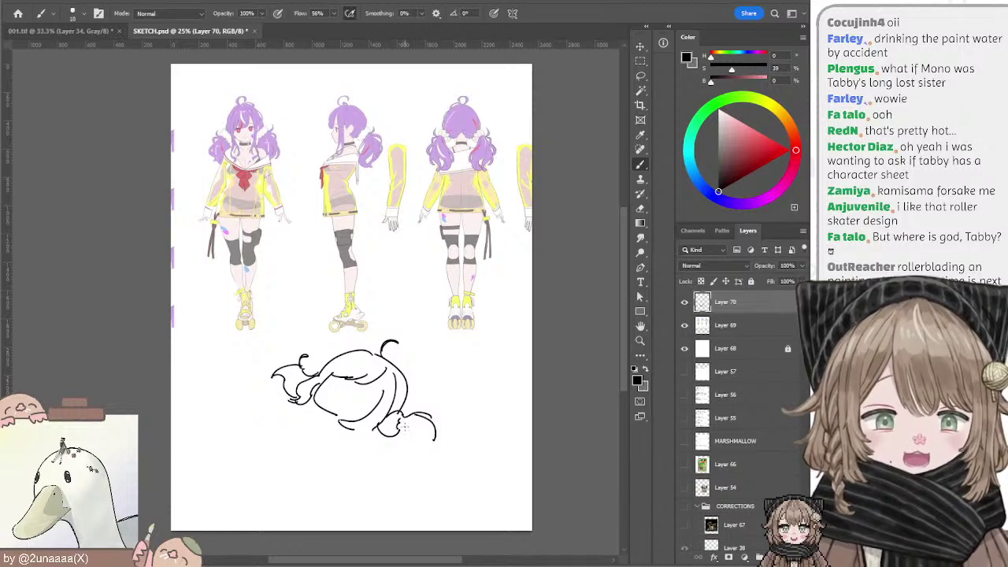
pyautogui.moveTo(402, 430); pyautogui.dragTo(425, 454)
pyautogui.hotkey('ctrl', 'z')
# Step: Draw two round eyes and a small wavy mouth on the face
pyautogui.moveTo(368, 392)
pyautogui.mouseDown()
pyautogui.moveTo(365, 401)
pyautogui.moveTo(375, 399)
pyautogui.moveTo(344, 389)
pyautogui.mouseUp()
pyautogui.hotkey('ctrl', 'z')
pyautogui.hotkey('ctrl', 'z')
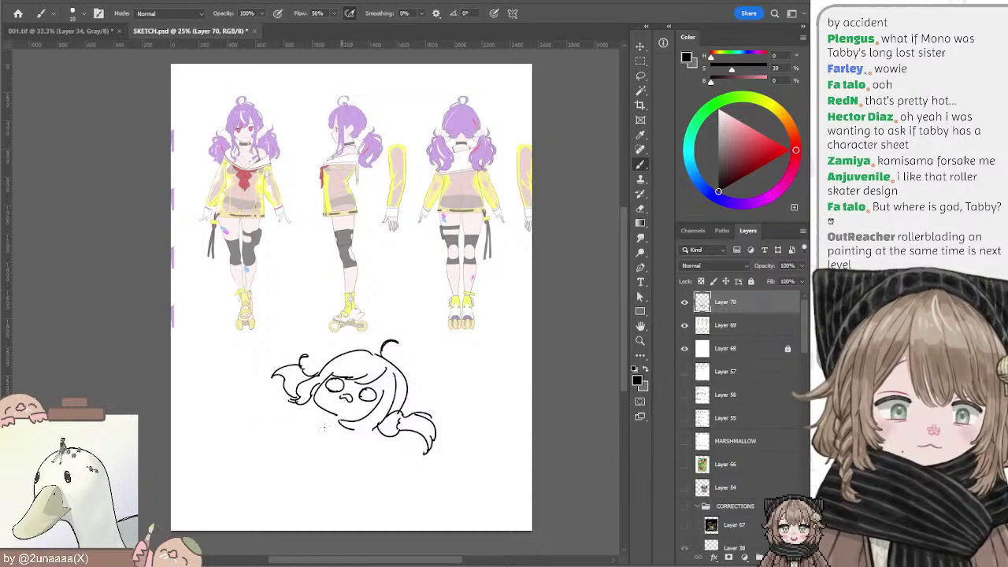
# Step: Erase the lower tip of the left pigtail and draw a small round hand in its place
pyautogui.press('e')
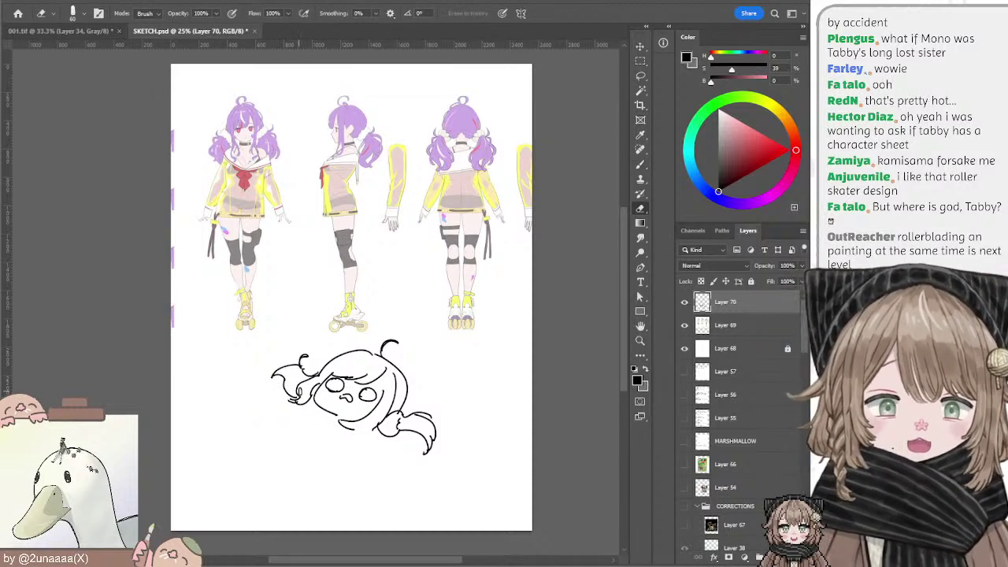
pyautogui.moveTo(290, 390); pyautogui.dragTo(299, 394)
pyautogui.press('b')
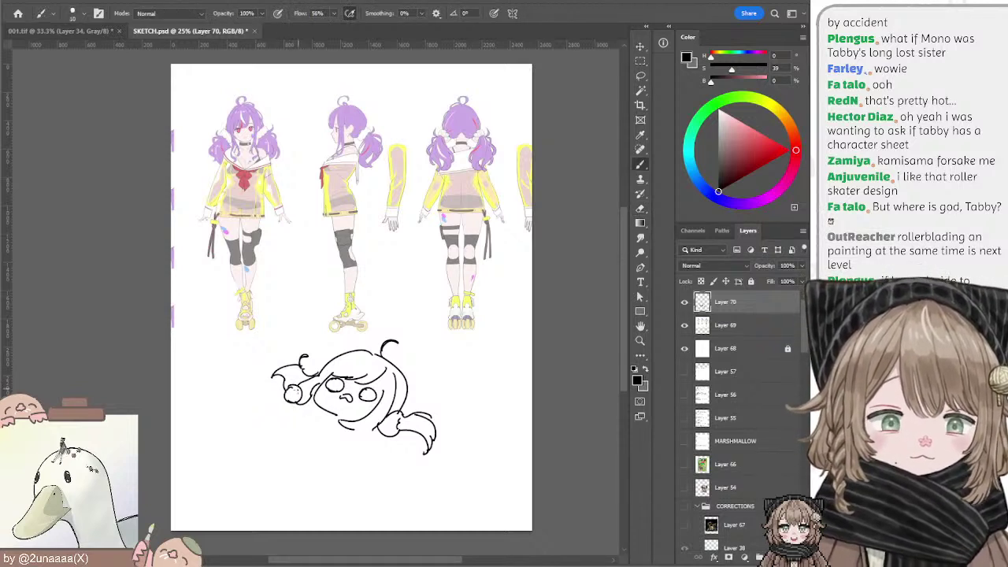
pyautogui.press('e')
pyautogui.press('b')
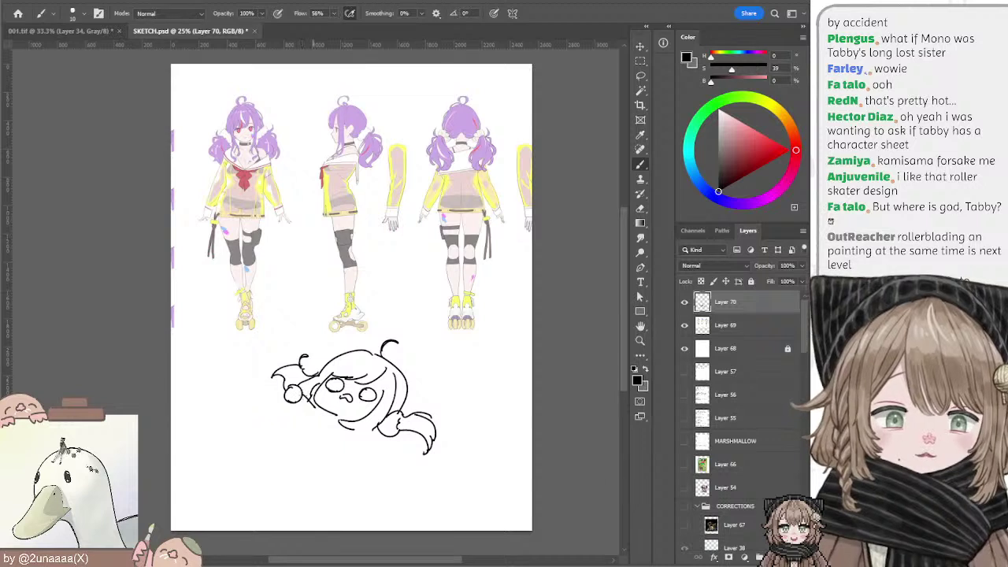
# Step: Draw the arm below the round hand and a second raised limb with a rounded end to its left
pyautogui.moveTo(302, 399)
pyautogui.mouseDown()
pyautogui.moveTo(296, 430)
pyautogui.moveTo(276, 408)
pyautogui.moveTo(270, 418)
pyautogui.moveTo(288, 409)
pyautogui.moveTo(273, 396)
pyautogui.moveTo(265, 405)
pyautogui.moveTo(282, 401)
pyautogui.moveTo(275, 393)
pyautogui.moveTo(257, 405)
pyautogui.mouseUp()
pyautogui.press('e')
pyautogui.press('b')
pyautogui.hotkey('ctrl', 'z')
pyautogui.hotkey('ctrl', 'z')
pyautogui.hotkey('ctrl', 'z')
pyautogui.hotkey('ctrl', 'z')
pyautogui.hotkey('ctrl', 'z')
pyautogui.hotkey('ctrl', 'z')
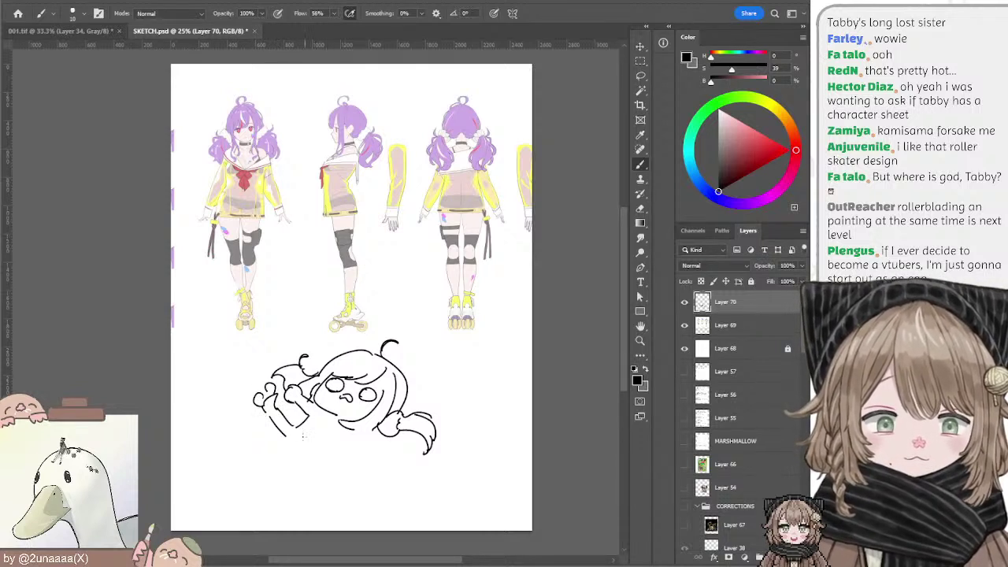
# Step: Draw the diagonal body line down into a lower leg with a foot, and the inner leg line back up towards the chin
pyautogui.moveTo(289, 437); pyautogui.dragTo(347, 479)
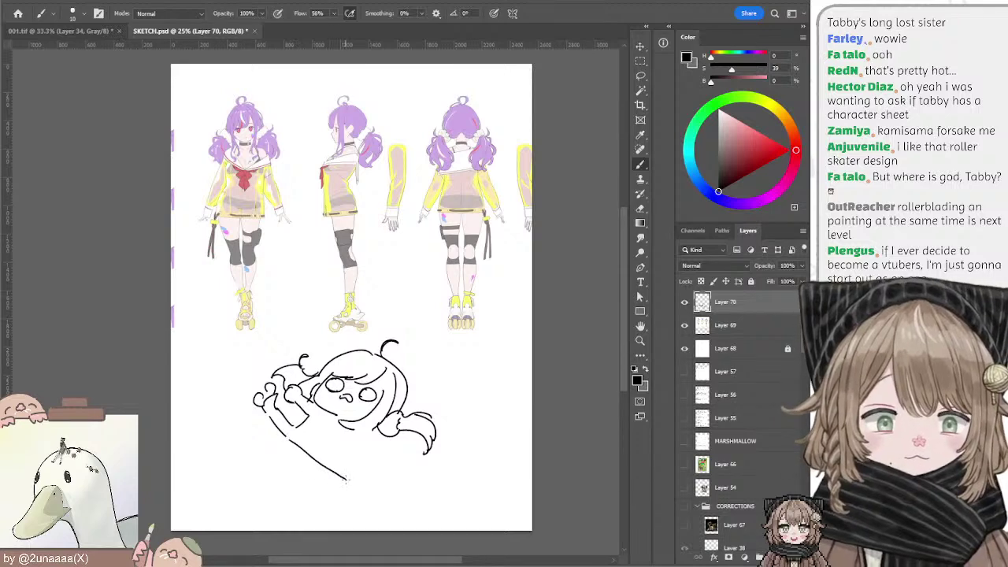
pyautogui.hotkey('ctrl', 'z')
pyautogui.moveTo(290, 434); pyautogui.dragTo(342, 476)
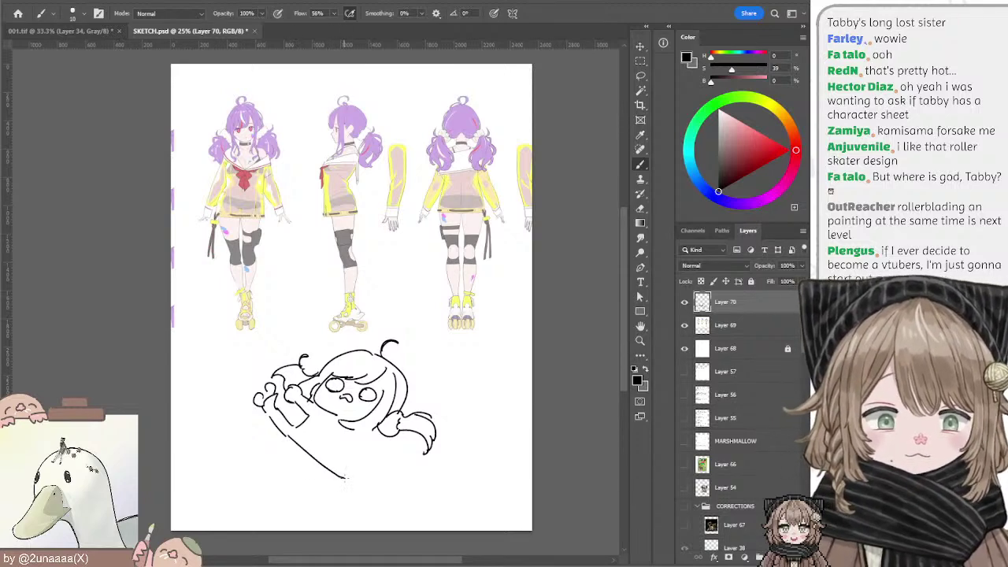
pyautogui.hotkey('ctrl', 'z')
pyautogui.moveTo(290, 435)
pyautogui.mouseDown()
pyautogui.moveTo(347, 487)
pyautogui.moveTo(369, 477)
pyautogui.moveTo(360, 483)
pyautogui.moveTo(364, 468)
pyautogui.moveTo(333, 445)
pyautogui.mouseUp()
pyautogui.press('e')
pyautogui.press('b')
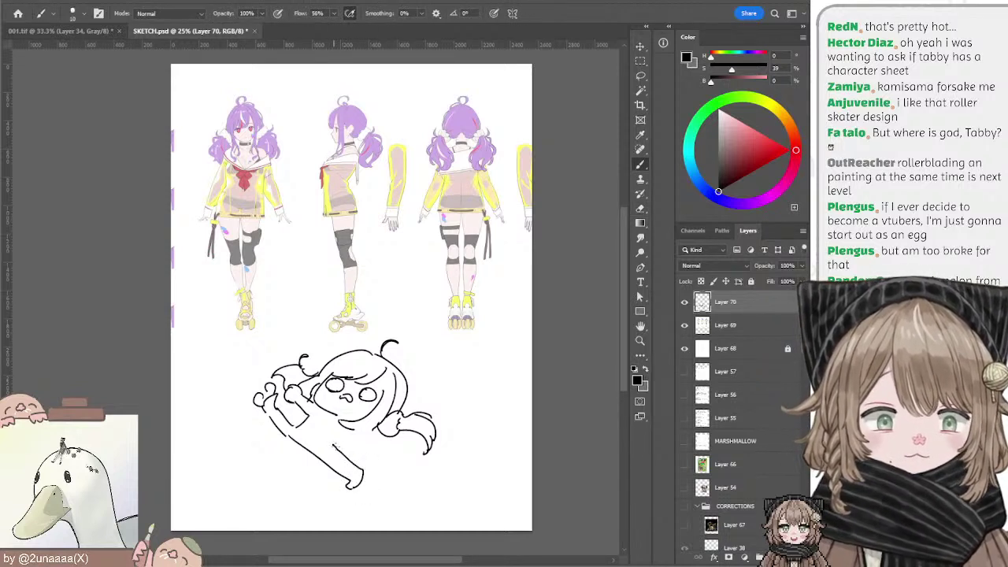
pyautogui.hotkey('ctrl', 'z')
pyautogui.moveTo(361, 488)
pyautogui.mouseDown()
pyautogui.moveTo(334, 448)
pyautogui.moveTo(348, 435)
pyautogui.mouseUp()
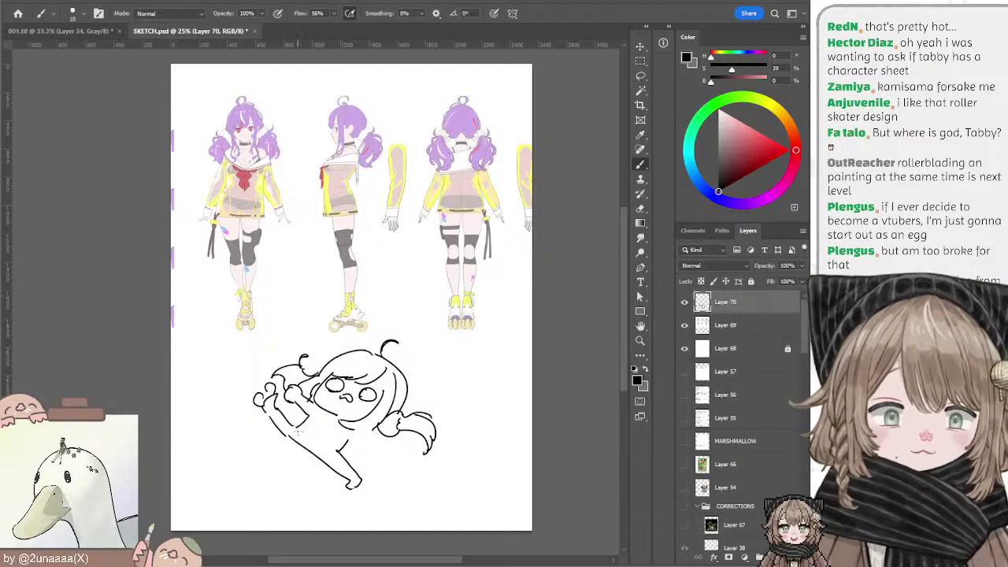
# Step: Block in the character's shorts in solid black across the hips, enlarging the brush to size 25
pyautogui.moveTo(301, 428)
pyautogui.mouseDown()
pyautogui.moveTo(298, 444)
pyautogui.moveTo(338, 452)
pyautogui.mouseUp()
pyautogui.hotkey('ctrl', 'z')
pyautogui.press(']')
pyautogui.press(']')
pyautogui.press(']')
pyautogui.moveTo(302, 428); pyautogui.dragTo(337, 452)
pyautogui.hotkey('ctrl', 'z')
pyautogui.hotkey('ctrl', 'z')
pyautogui.moveTo(335, 451)
pyautogui.mouseDown()
pyautogui.moveTo(315, 454)
pyautogui.moveTo(307, 437)
pyautogui.moveTo(334, 449)
pyautogui.moveTo(314, 452)
pyautogui.moveTo(304, 436)
pyautogui.moveTo(337, 449)
pyautogui.moveTo(306, 452)
pyautogui.mouseUp()
pyautogui.hotkey('ctrl', 'z')
pyautogui.hotkey('ctrl', 'z')
pyautogui.hotkey('ctrl', 'z')
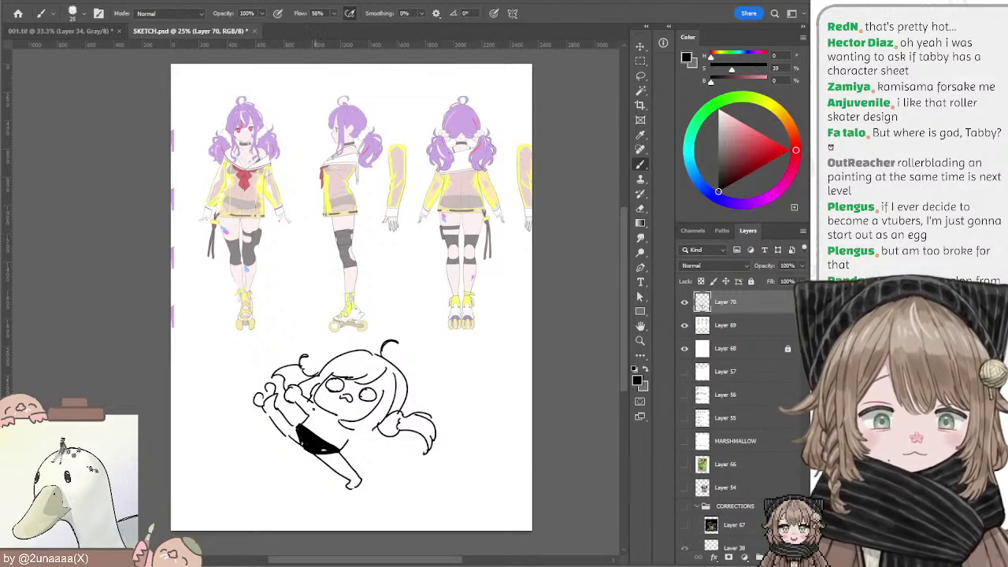
# Step: Reduce the brush to fine-line size and draw the collar lines around the neck below the chin
pyautogui.press('[')
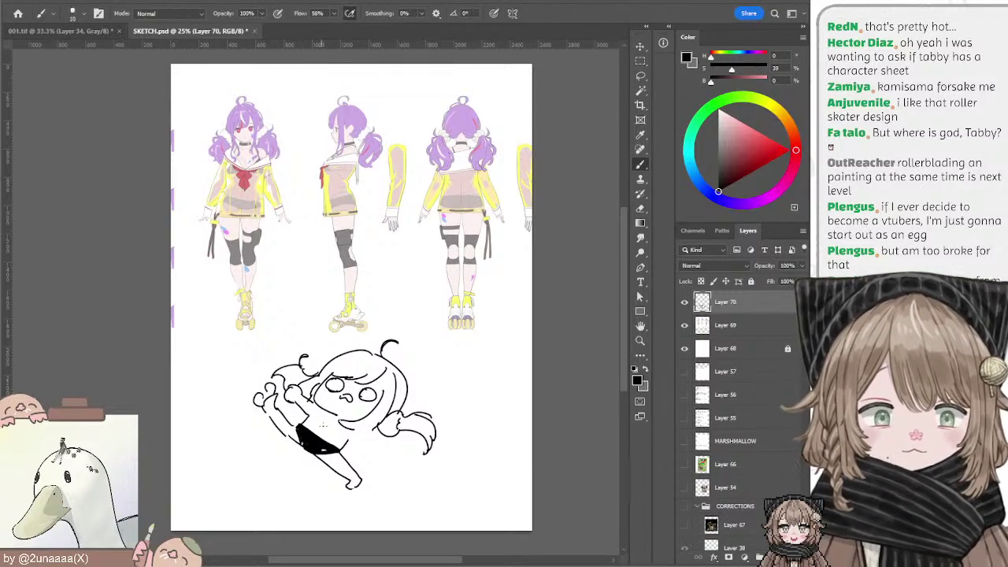
pyautogui.moveTo(311, 401)
pyautogui.mouseDown()
pyautogui.moveTo(320, 430)
pyautogui.moveTo(375, 428)
pyautogui.moveTo(369, 438)
pyautogui.moveTo(379, 425)
pyautogui.moveTo(365, 408)
pyautogui.mouseUp()
pyautogui.hotkey('ctrl', 'z')
pyautogui.hotkey('ctrl', 'z')
pyautogui.hotkey('ctrl', 'z')
pyautogui.hotkey('ctrl', 'z')
pyautogui.hotkey('ctrl', 'z')
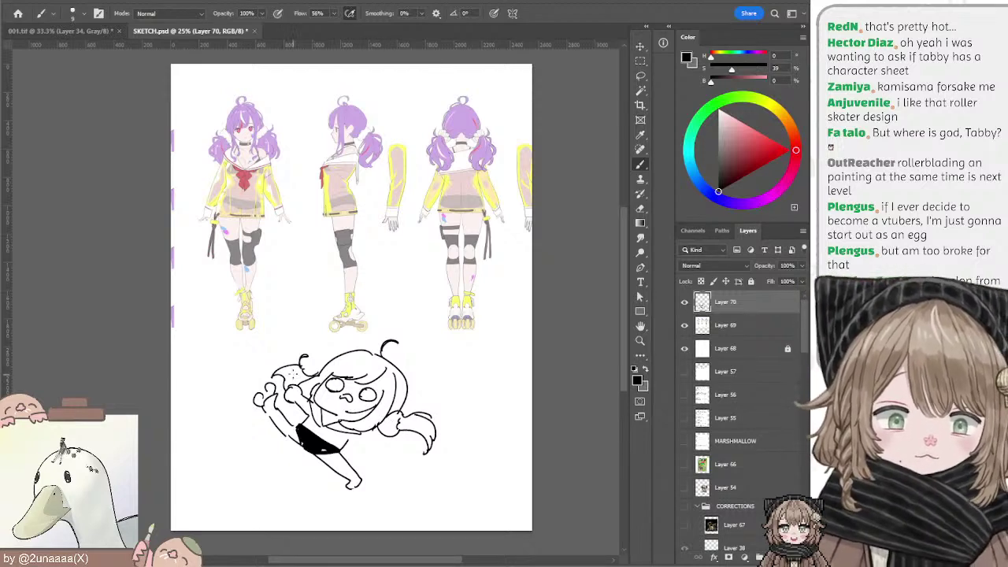
# Step: Erase part of the left pigtail and draw a long, narrow upright shape with a widened end above the round hand
pyautogui.press('e')
pyautogui.press('b')
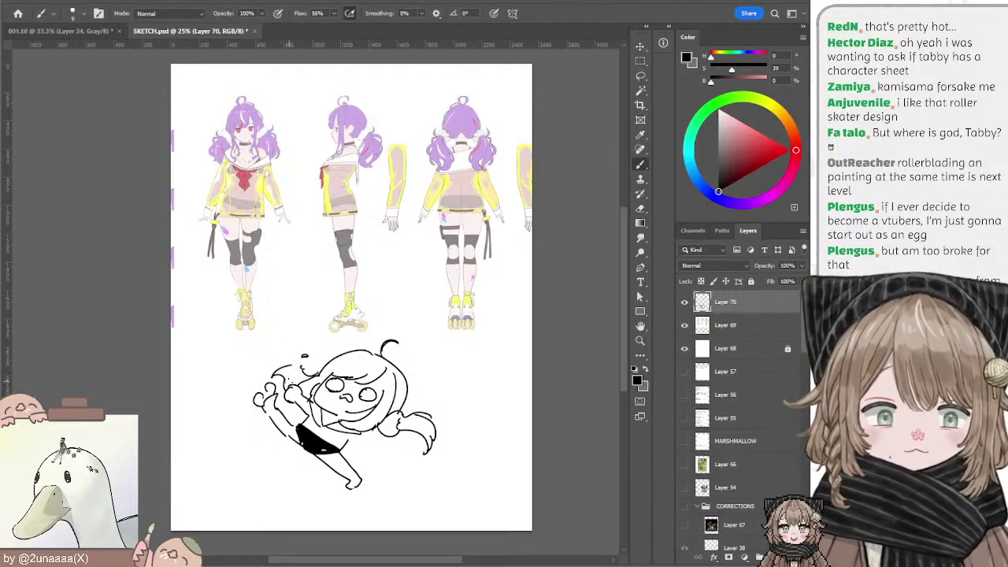
pyautogui.moveTo(288, 383); pyautogui.dragTo(293, 350)
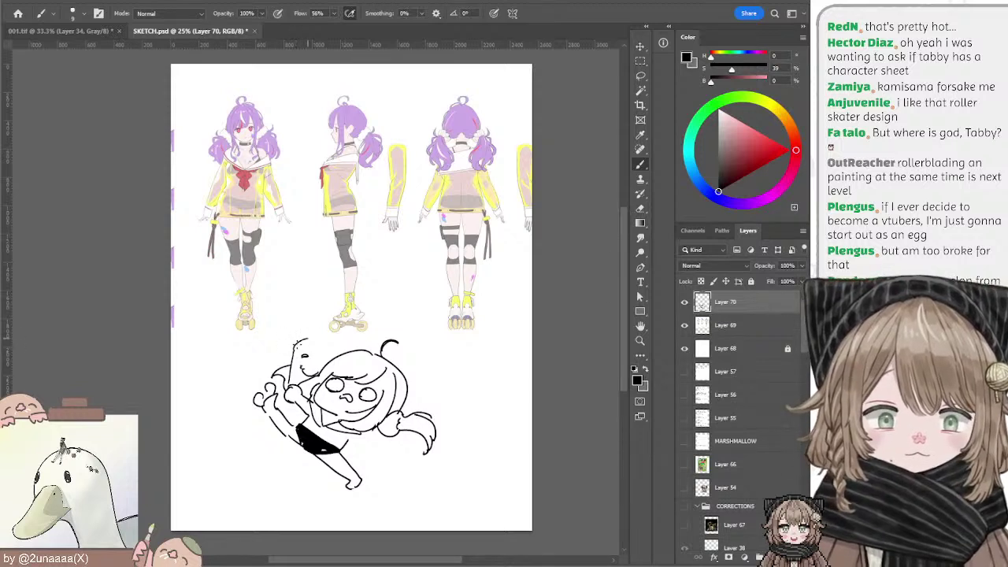
pyautogui.moveTo(290, 345)
pyautogui.mouseDown()
pyautogui.moveTo(301, 342)
pyautogui.moveTo(298, 380)
pyautogui.mouseUp()
pyautogui.press('e')
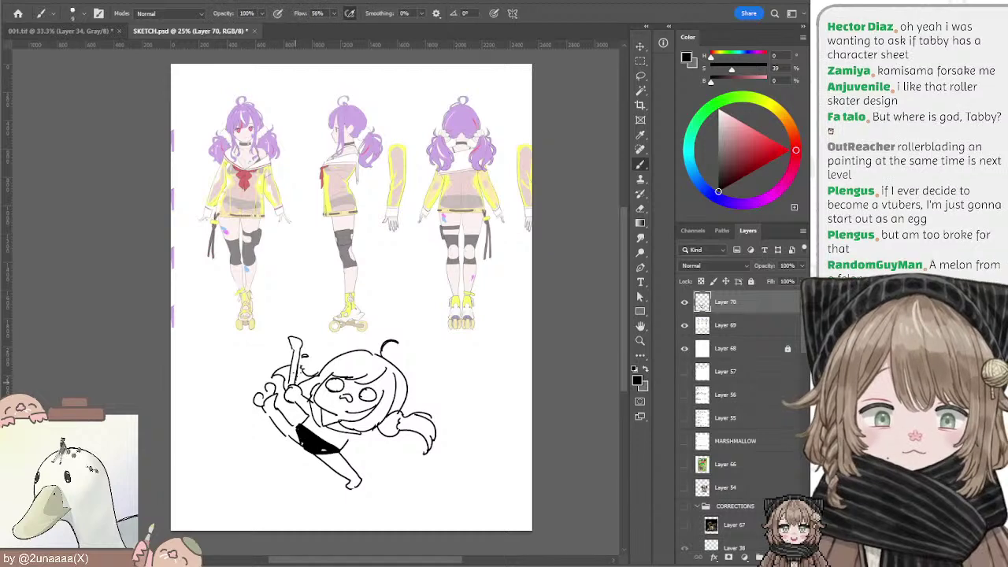
# Step: Draw the other arm and hand below the right pigtail, and rework the lines at the base of the upright shape
pyautogui.press('e')
pyautogui.press('b')
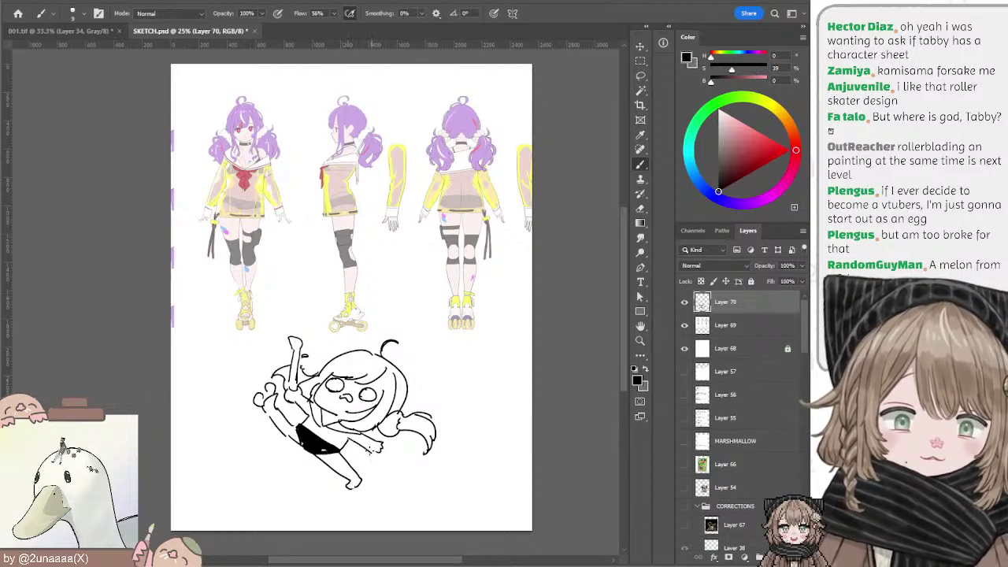
pyautogui.press('e')
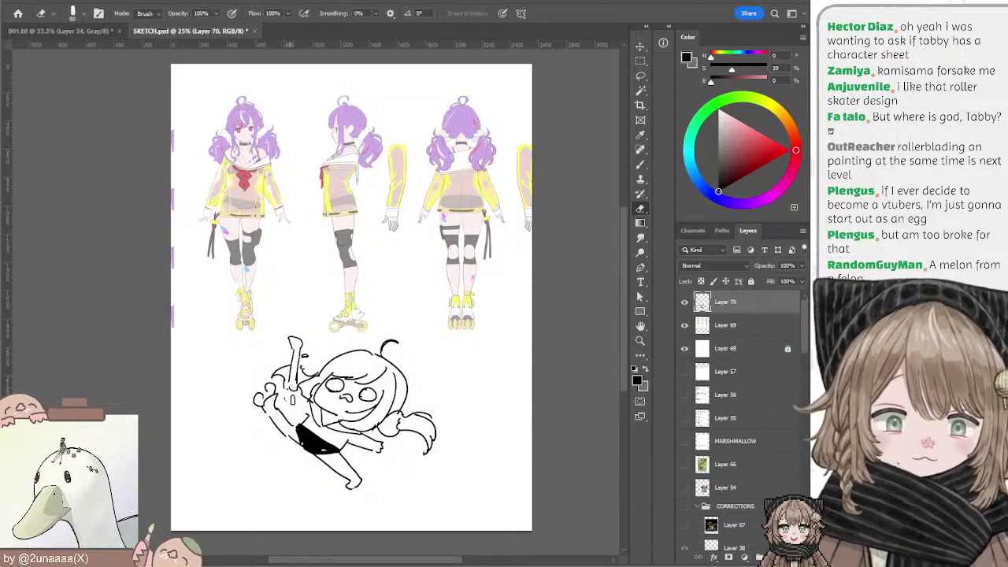
pyautogui.press('b')
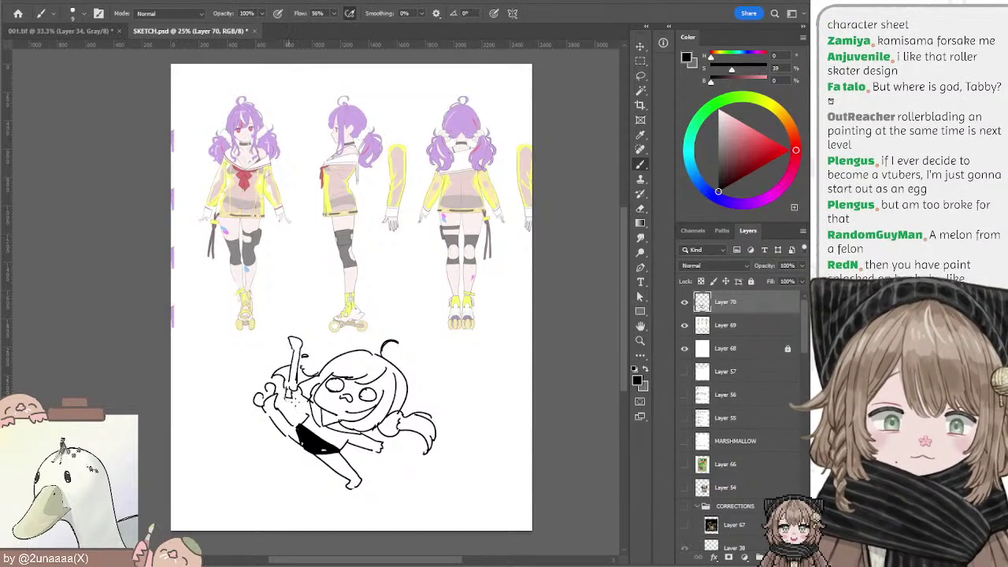
pyautogui.moveTo(293, 404); pyautogui.dragTo(308, 418)
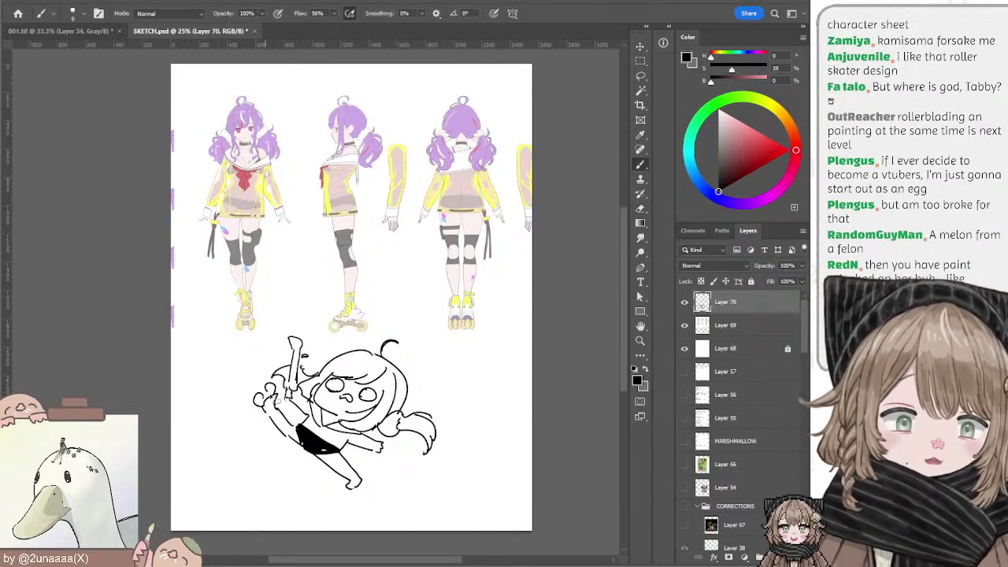
# Step: Lasso the raised leg, rotate it by -17.52° and move it in against the hips
pyautogui.press('l')
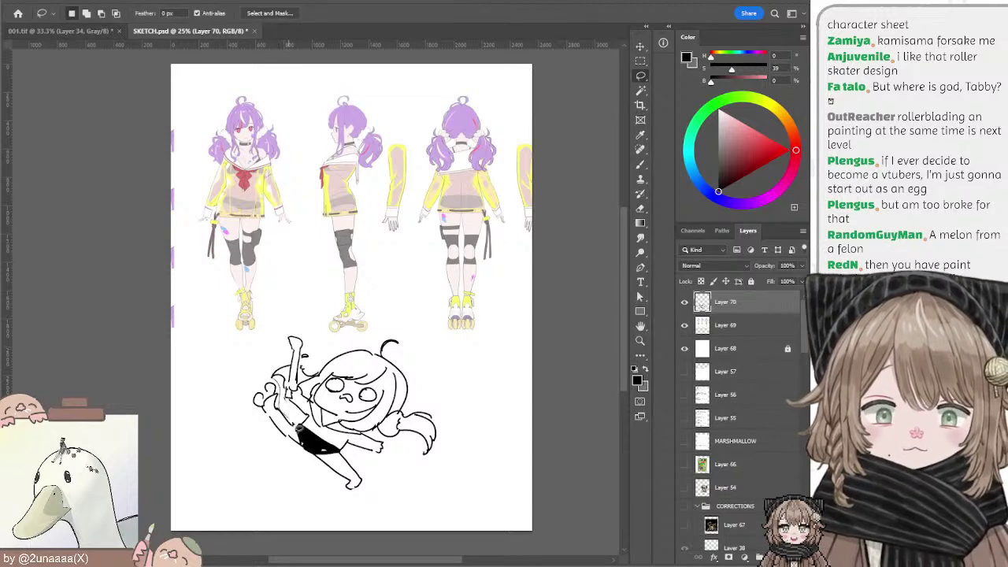
pyautogui.moveTo(296, 432)
pyautogui.mouseDown()
pyautogui.moveTo(270, 443)
pyautogui.moveTo(273, 385)
pyautogui.moveTo(286, 420)
pyautogui.moveTo(281, 413)
pyautogui.mouseUp()
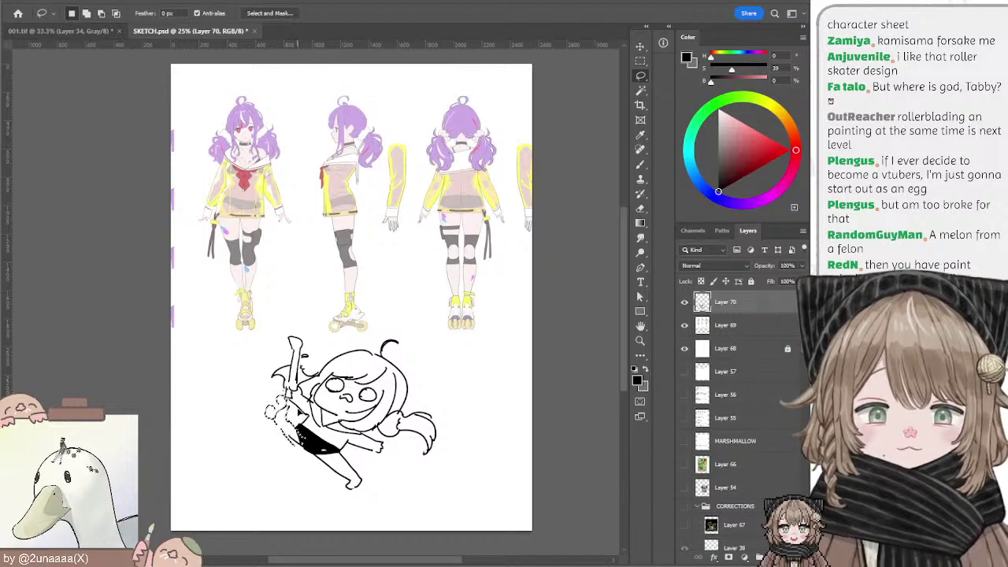
pyautogui.click(641, 46)
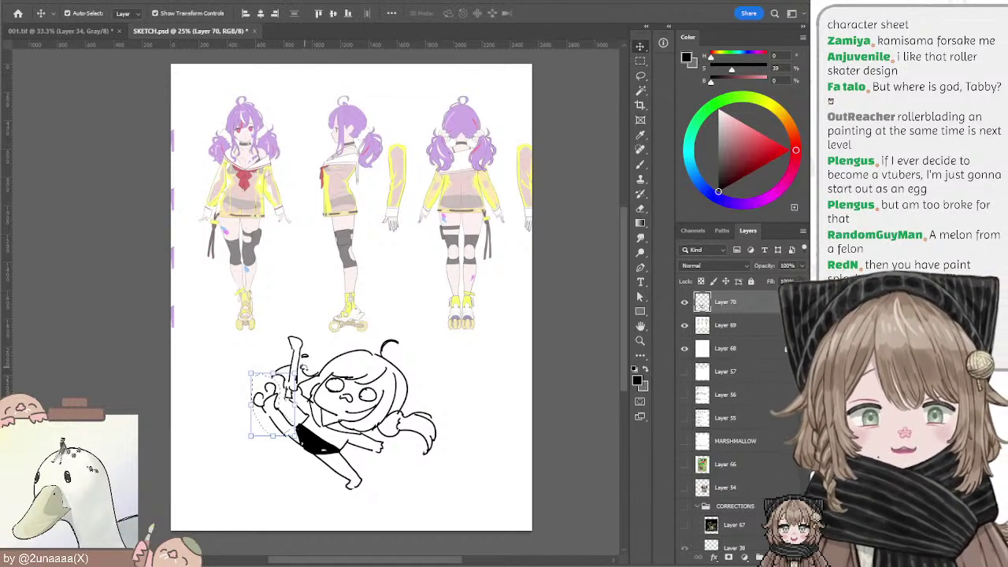
pyautogui.moveTo(307, 358); pyautogui.dragTo(301, 343)
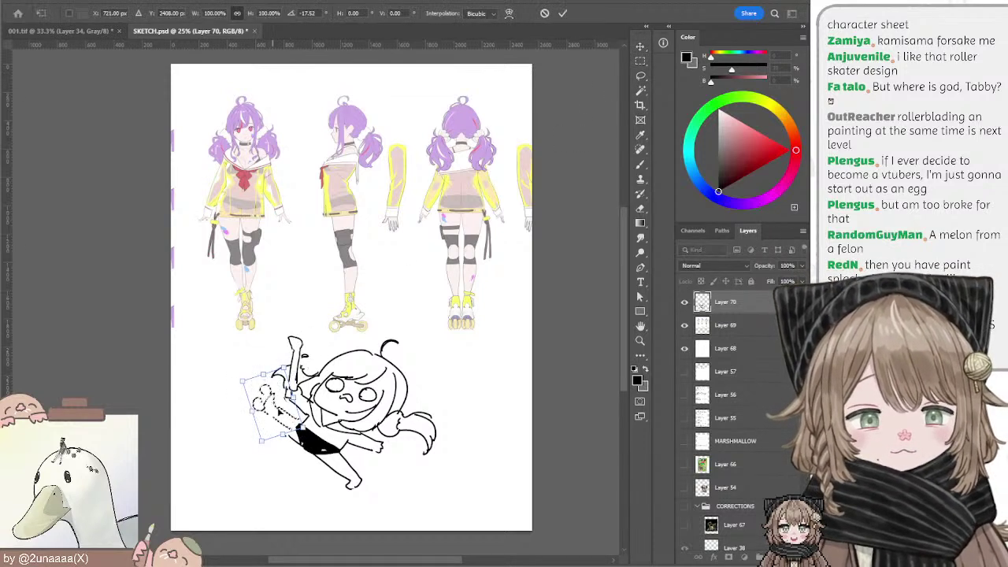
pyautogui.moveTo(273, 401); pyautogui.dragTo(278, 416)
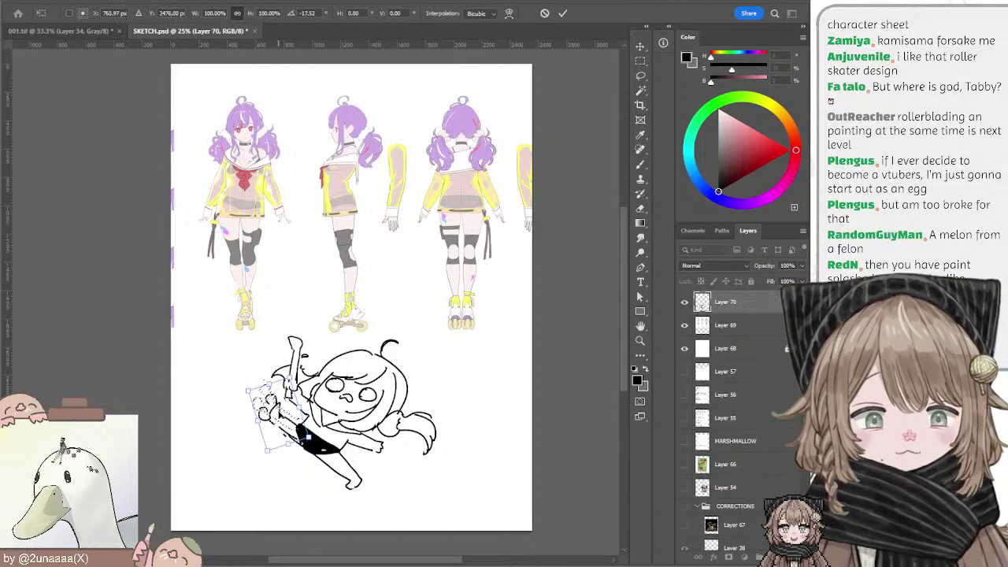
pyautogui.press('Return')
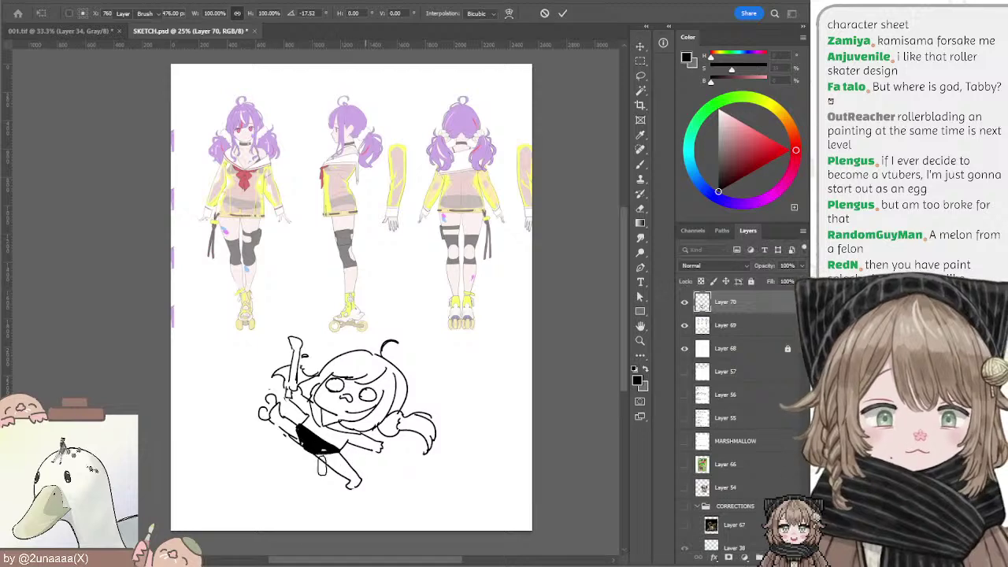
# Step: Erase the standing leg and redraw its two edges slanting down from the shorts toward the opposite side
pyautogui.moveTo(321, 465); pyautogui.dragTo(363, 487)
pyautogui.press('b')
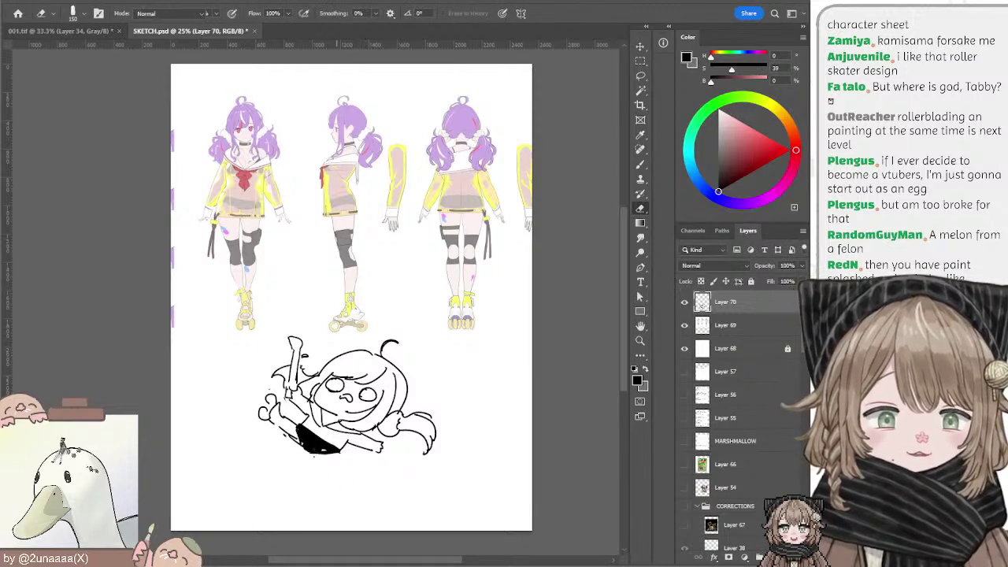
pyautogui.press('b')
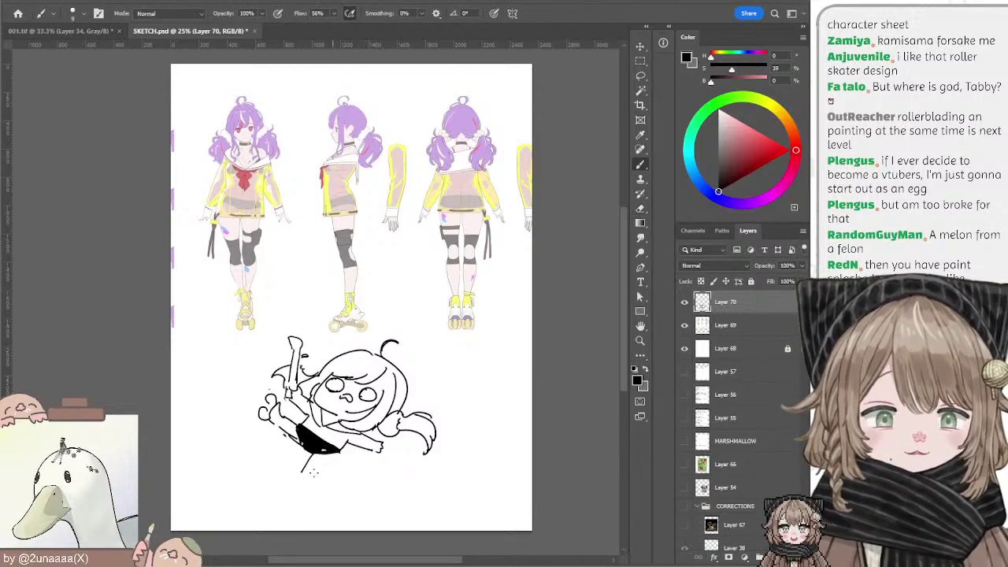
pyautogui.moveTo(302, 473)
pyautogui.mouseDown()
pyautogui.moveTo(340, 452)
pyautogui.moveTo(311, 479)
pyautogui.moveTo(330, 454)
pyautogui.moveTo(321, 447)
pyautogui.mouseUp()
pyautogui.hotkey('ctrl', 'z')
pyautogui.hotkey('ctrl', 'z')
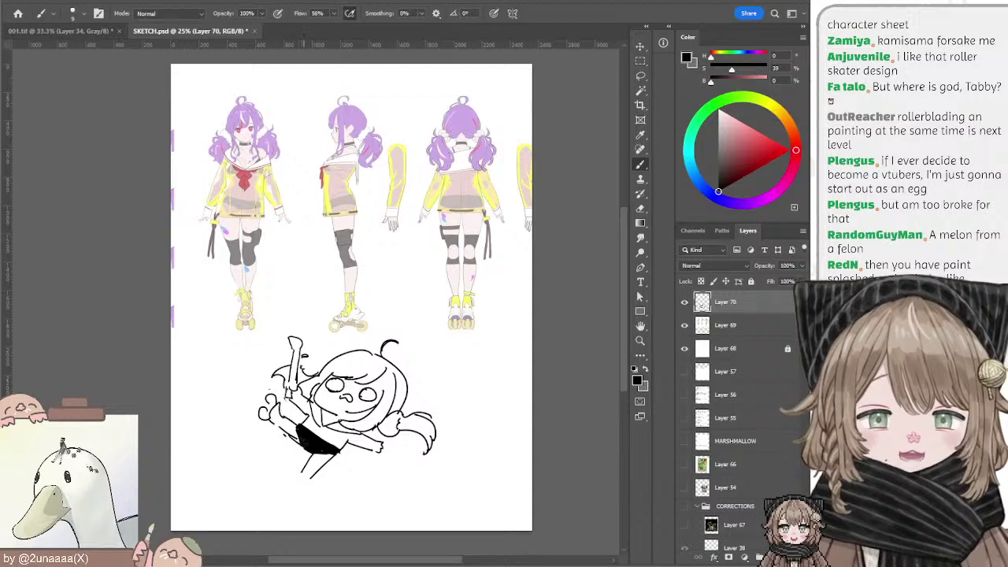
# Step: Draw the rounded foot shapes at the end of the standing leg and outline the loose clothing around the black torso area
pyautogui.moveTo(312, 474)
pyautogui.mouseDown()
pyautogui.moveTo(284, 468)
pyautogui.moveTo(306, 484)
pyautogui.moveTo(278, 479)
pyautogui.moveTo(294, 484)
pyautogui.moveTo(281, 471)
pyautogui.moveTo(305, 486)
pyautogui.mouseUp()
pyautogui.hotkey('ctrl', 'z')
pyautogui.hotkey('ctrl', 'z')
pyautogui.hotkey('ctrl', 'z')
pyautogui.hotkey('ctrl', 'z')
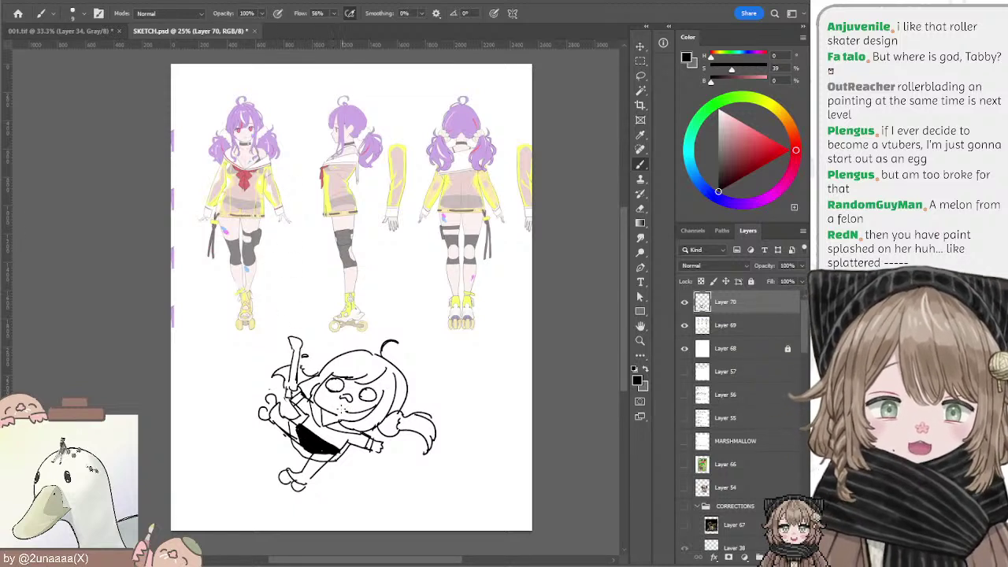
# Step: Clean up the torso and fill the chest in black above a white diagonal band, using brush size 20
pyautogui.press('e')
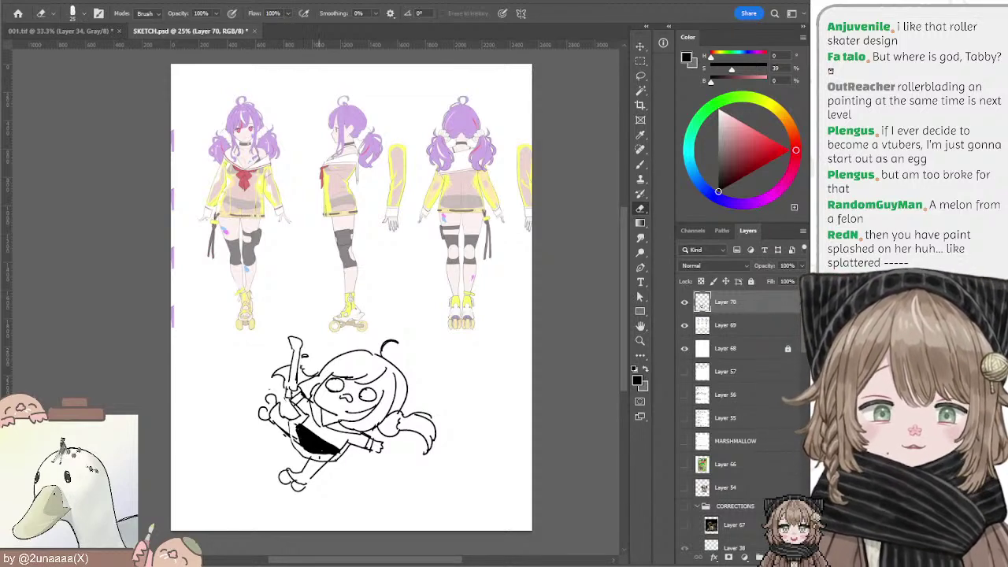
pyautogui.press('b')
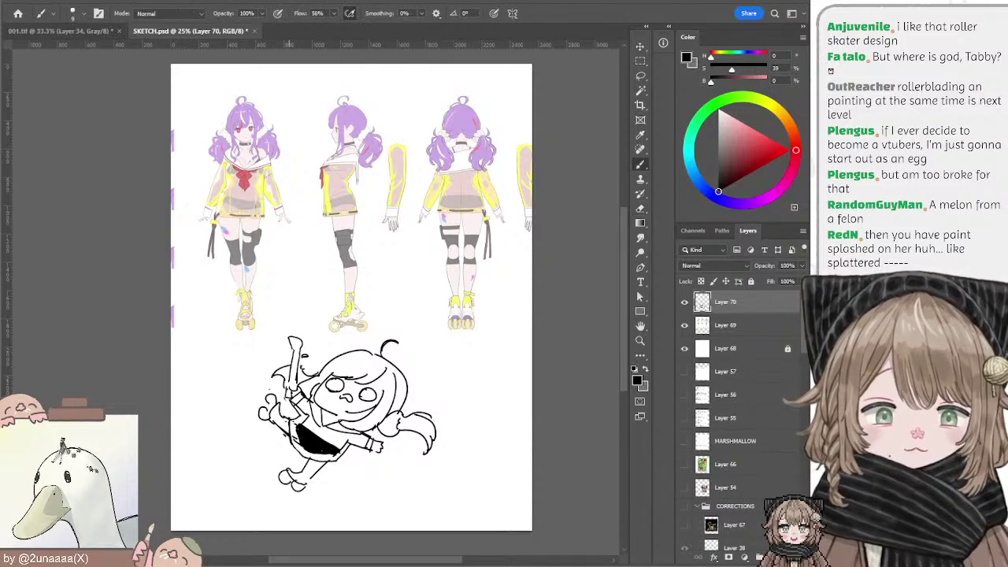
pyautogui.press('e')
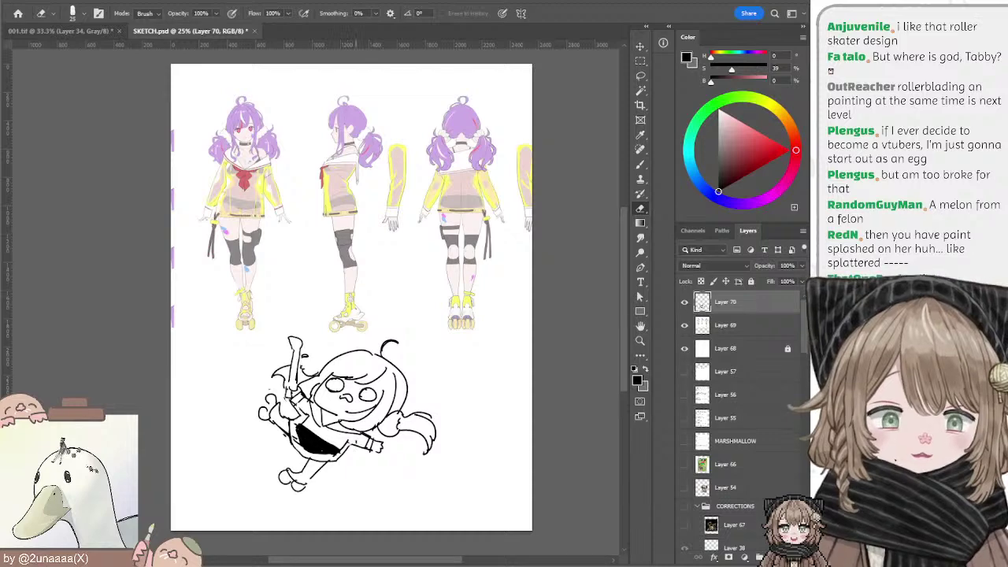
pyautogui.press('b')
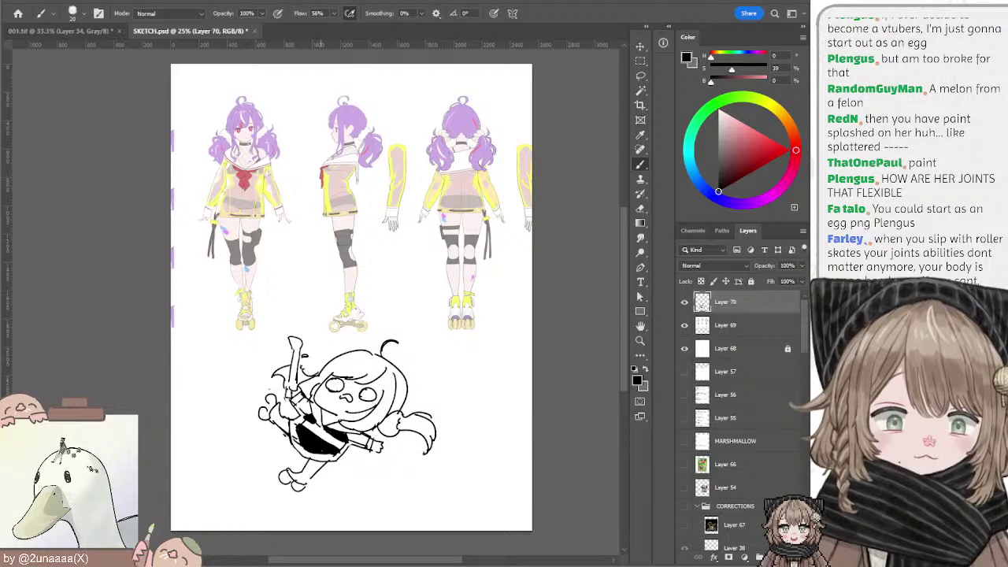
pyautogui.press('e')
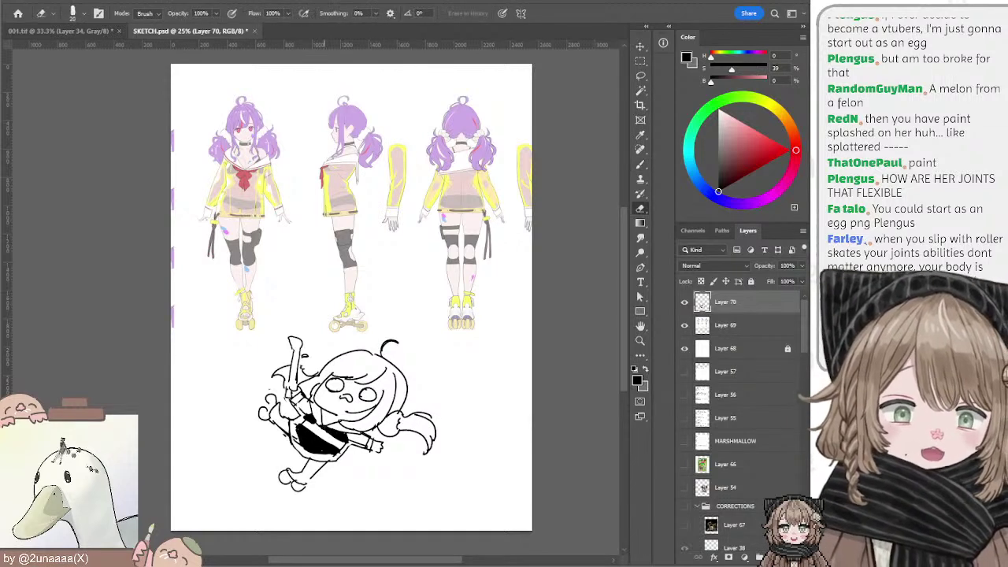
pyautogui.press('b')
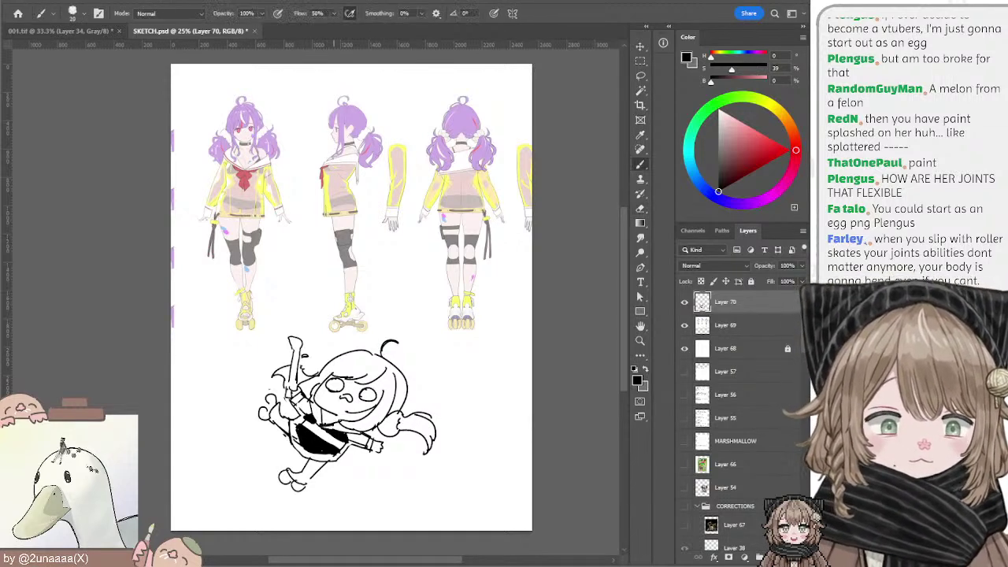
# Step: Erase and redraw a bow over the black chest with brush size 10, and add trailing ribbons at the hip
pyautogui.press('[')
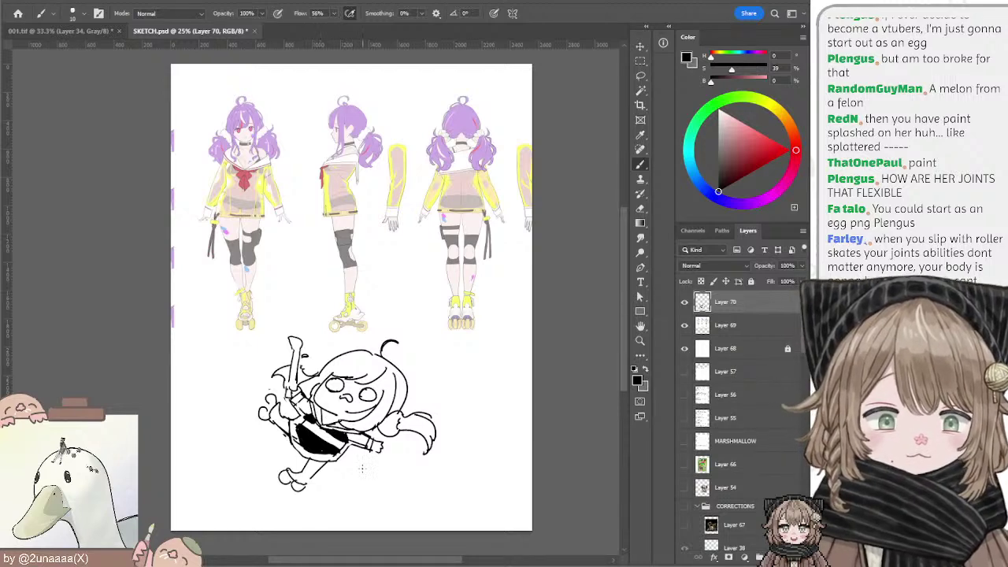
pyautogui.press('e')
pyautogui.press('b')
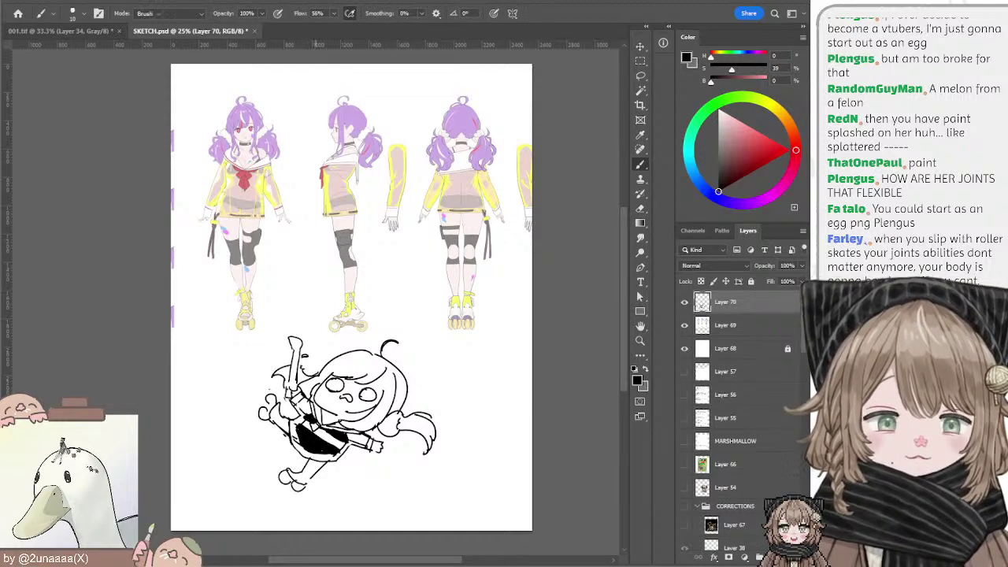
pyautogui.press('e')
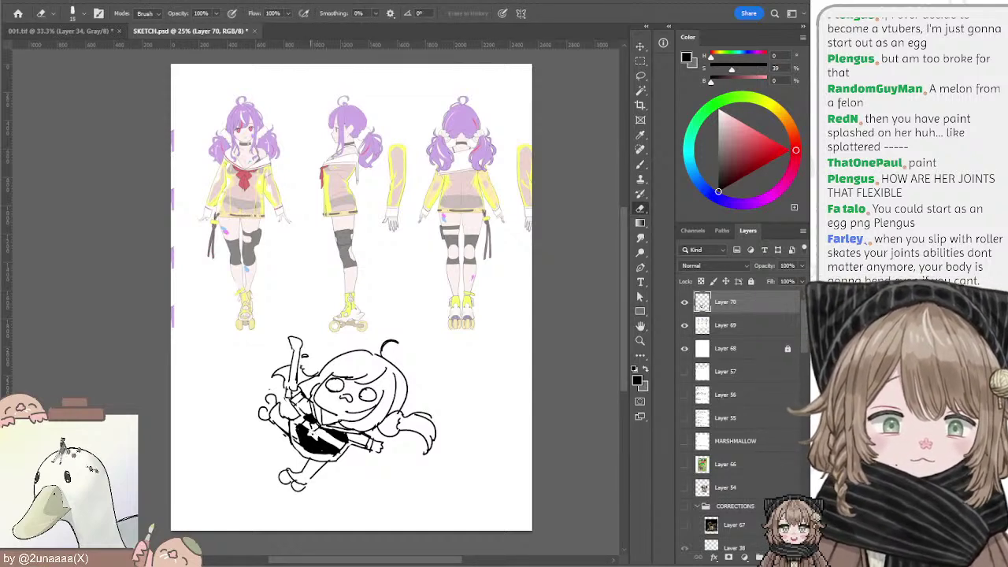
pyautogui.press('b')
pyautogui.press('e')
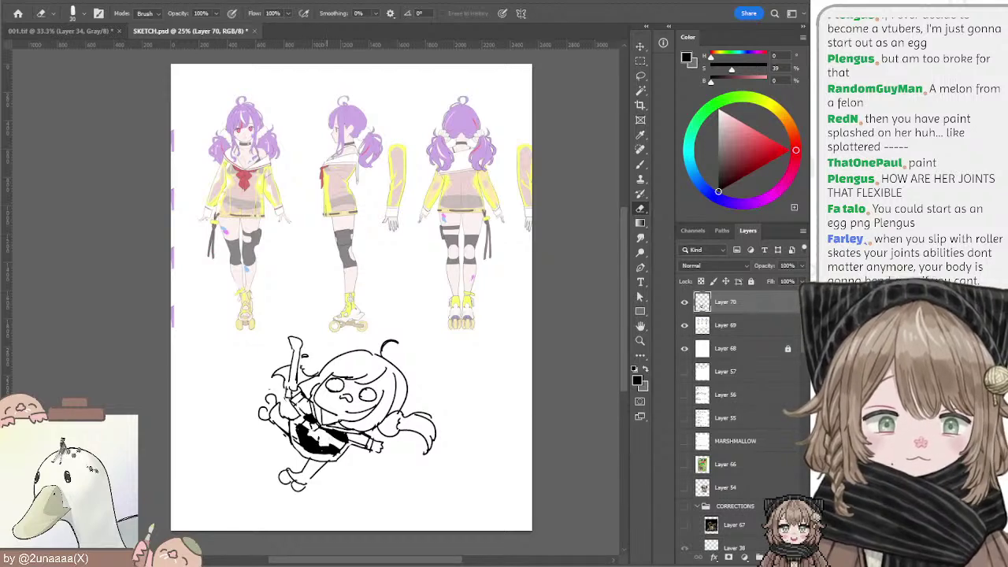
pyautogui.press('b')
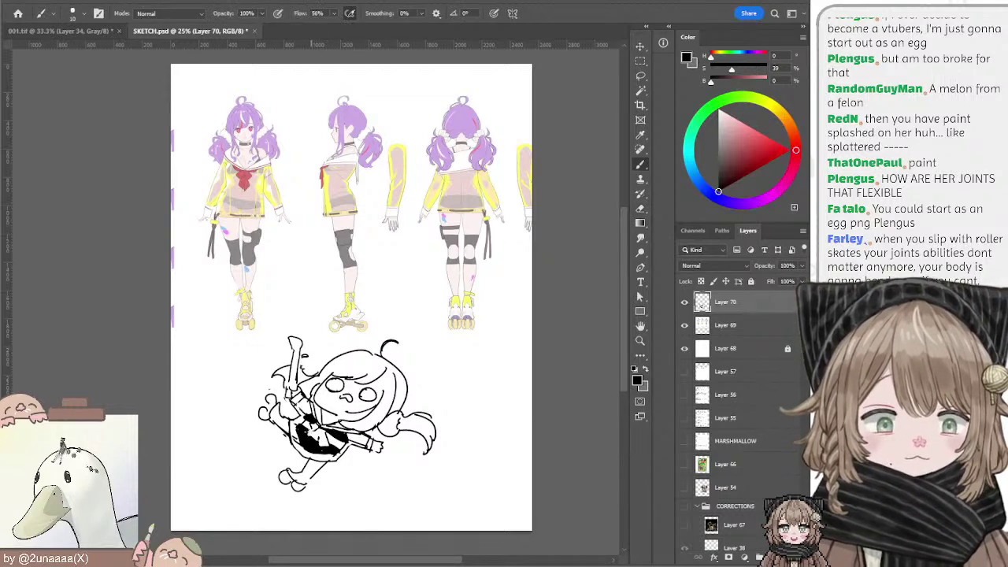
pyautogui.press('e')
pyautogui.press('b')
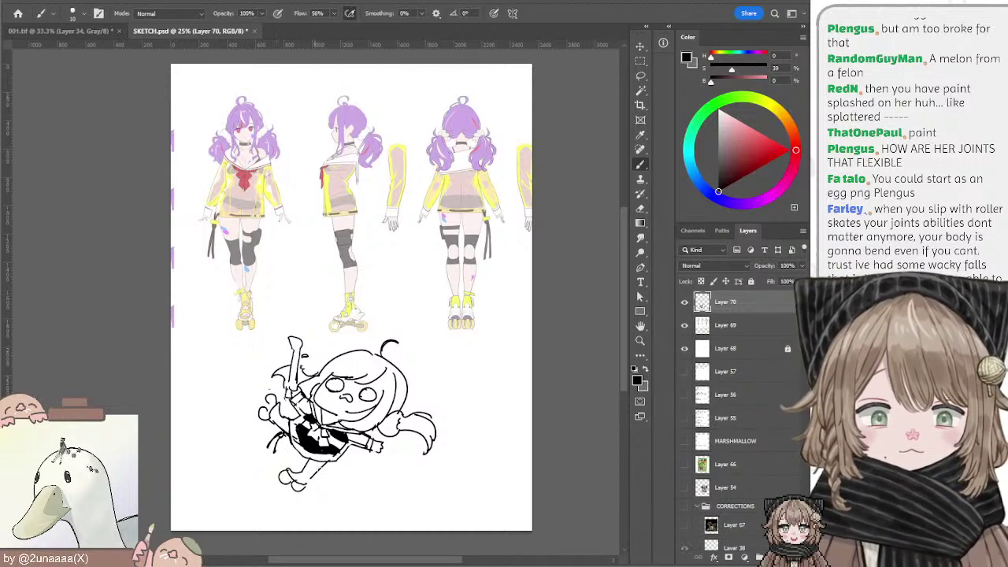
# Step: Paint black bands across the legs with brush size 25, based on the reference knee pads
pyautogui.moveTo(307, 460); pyautogui.dragTo(315, 469)
pyautogui.press(']')
pyautogui.press(']')
pyautogui.press(']')
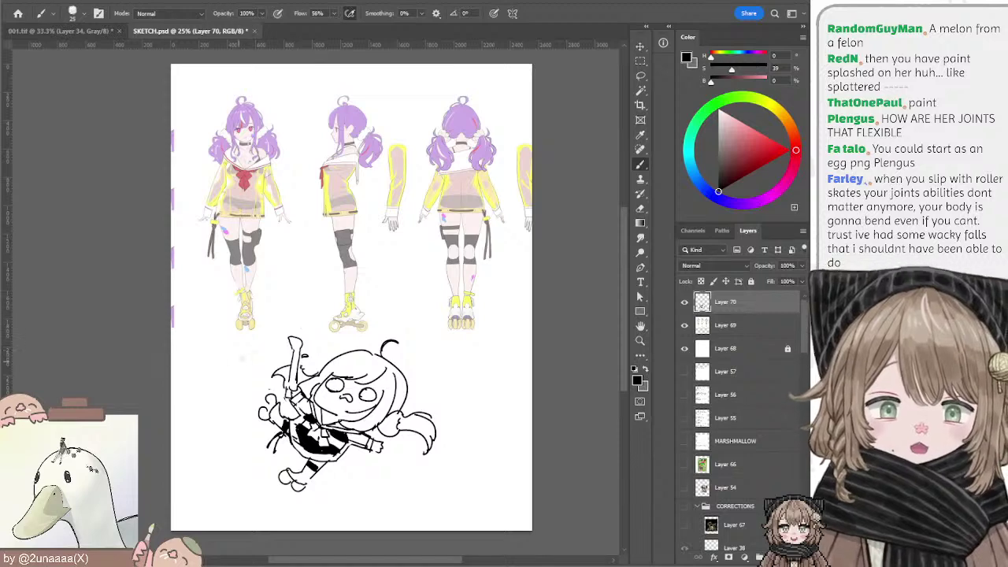
pyautogui.press('[')
pyautogui.press('[')
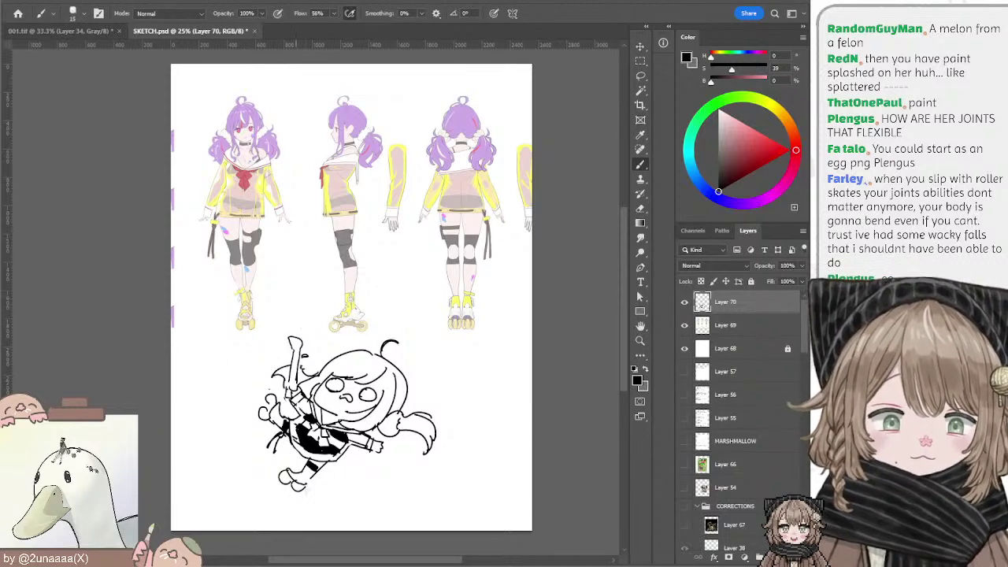
# Step: Paint a flat black ground shadow beneath the standing foot with brush size 25
pyautogui.moveTo(307, 485)
pyautogui.mouseDown()
pyautogui.moveTo(330, 489)
pyautogui.moveTo(290, 492)
pyautogui.moveTo(326, 496)
pyautogui.mouseUp()
pyautogui.hotkey('ctrl', 'z')
pyautogui.press('[')
pyautogui.press(']')
pyautogui.press(']')
pyautogui.press(']')
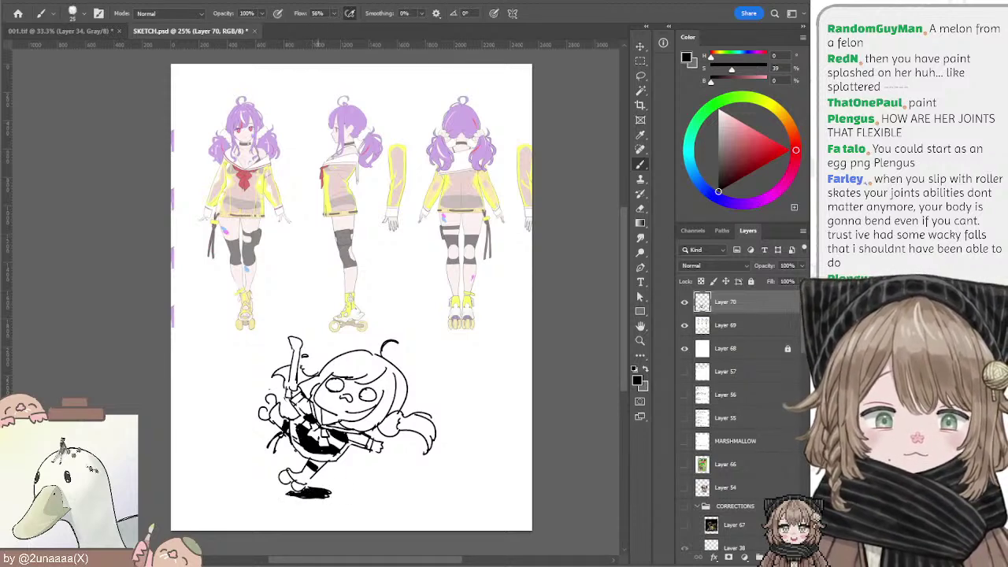
# Step: Draw thin curved motion lines sweeping between the raised foot and the standing foot, reworking them with a finer brush
pyautogui.press('[')
pyautogui.press('[')
pyautogui.press('[')
pyautogui.press('[')
pyautogui.moveTo(257, 408)
pyautogui.mouseDown()
pyautogui.moveTo(252, 439)
pyautogui.moveTo(281, 486)
pyautogui.mouseUp()
pyautogui.hotkey('ctrl', 'z')
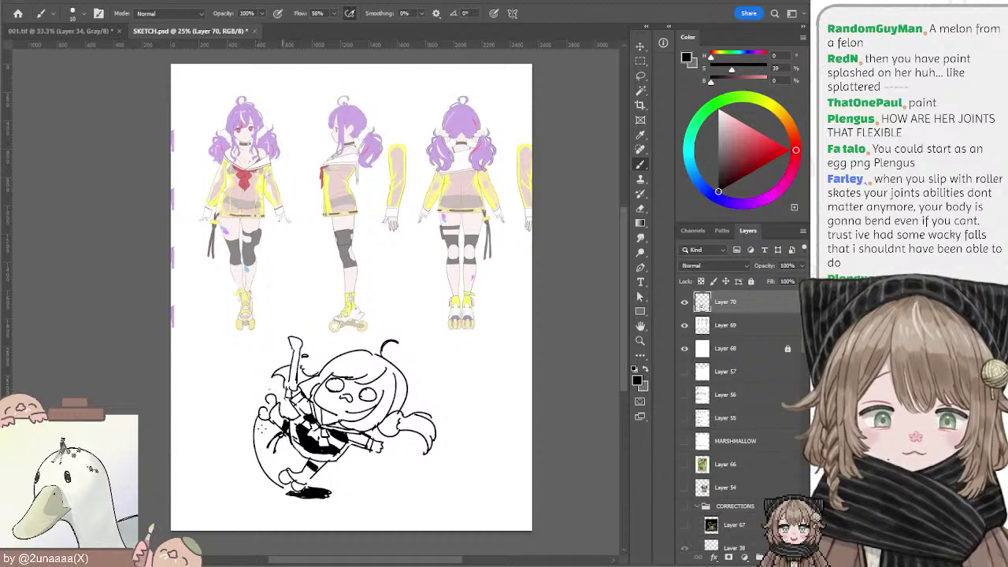
pyautogui.press('[')
pyautogui.hotkey('ctrl', 'z')
pyautogui.press('[')
pyautogui.moveTo(257, 430); pyautogui.dragTo(275, 488)
pyautogui.hotkey('ctrl', 'z')
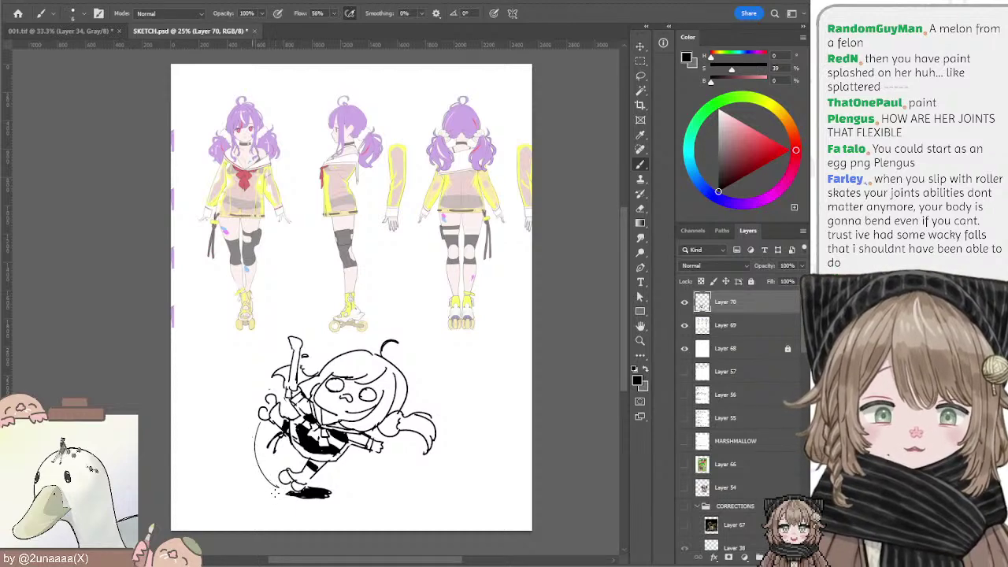
pyautogui.moveTo(254, 433); pyautogui.dragTo(277, 494)
pyautogui.hotkey('ctrl', 'z')
pyautogui.moveTo(255, 429); pyautogui.dragTo(274, 489)
pyautogui.hotkey('ctrl', 'z')
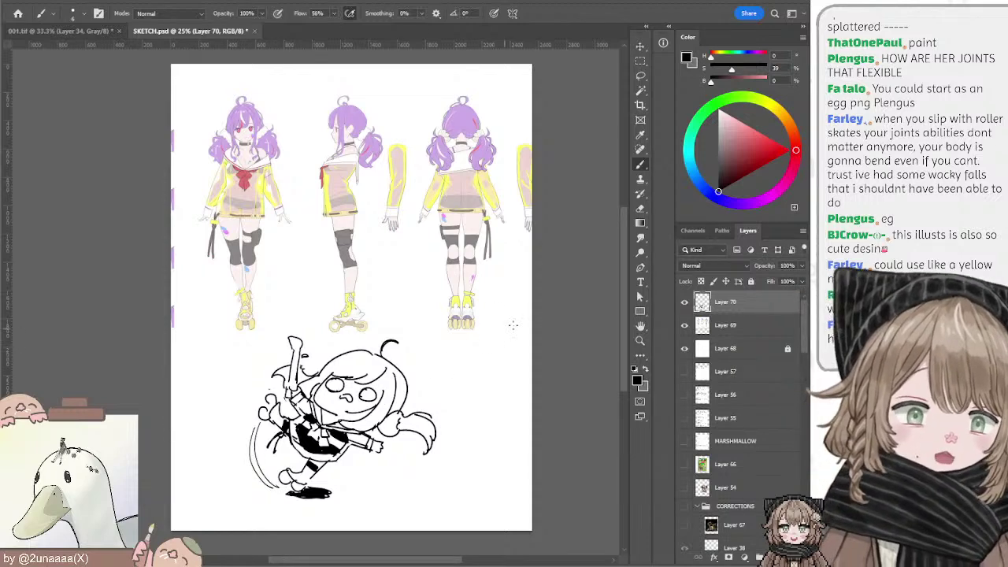
# Step: Touch up the standing leg's line and try black bands on the upright shape with brush size 15
pyautogui.moveTo(317, 471); pyautogui.dragTo(308, 482)
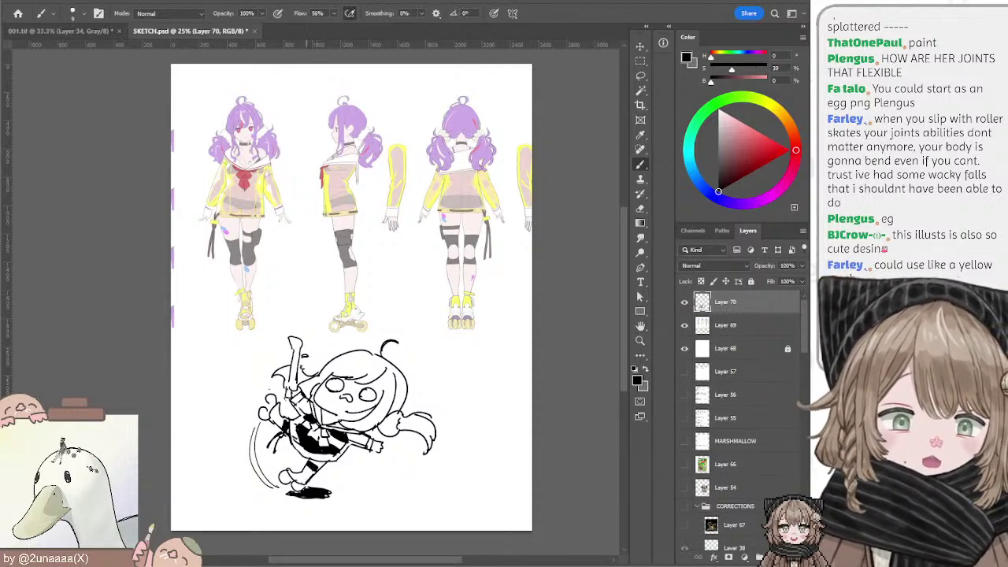
pyautogui.press(']')
pyautogui.press(']')
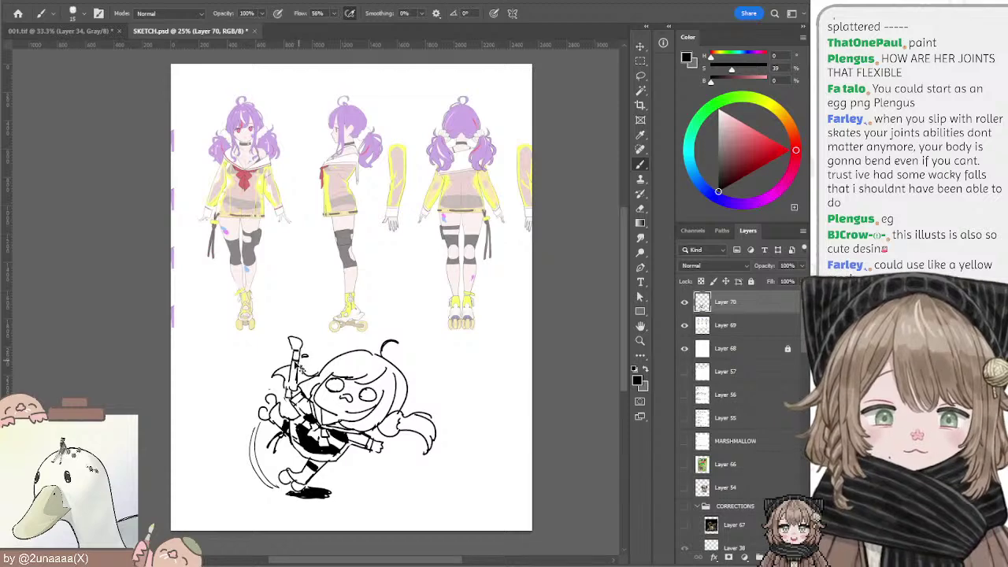
pyautogui.press('[')
pyautogui.press('[')
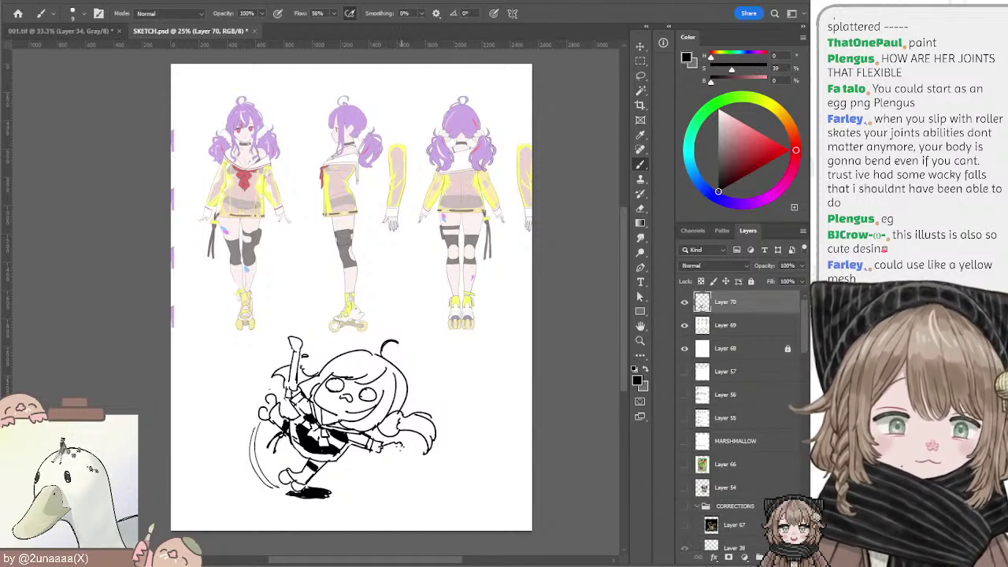
# Step: Draw a small spilling bucket at the lower hand and add detail lines to the widened end of the upright shape
pyautogui.moveTo(394, 460)
pyautogui.mouseDown()
pyautogui.moveTo(377, 465)
pyautogui.moveTo(369, 451)
pyautogui.mouseUp()
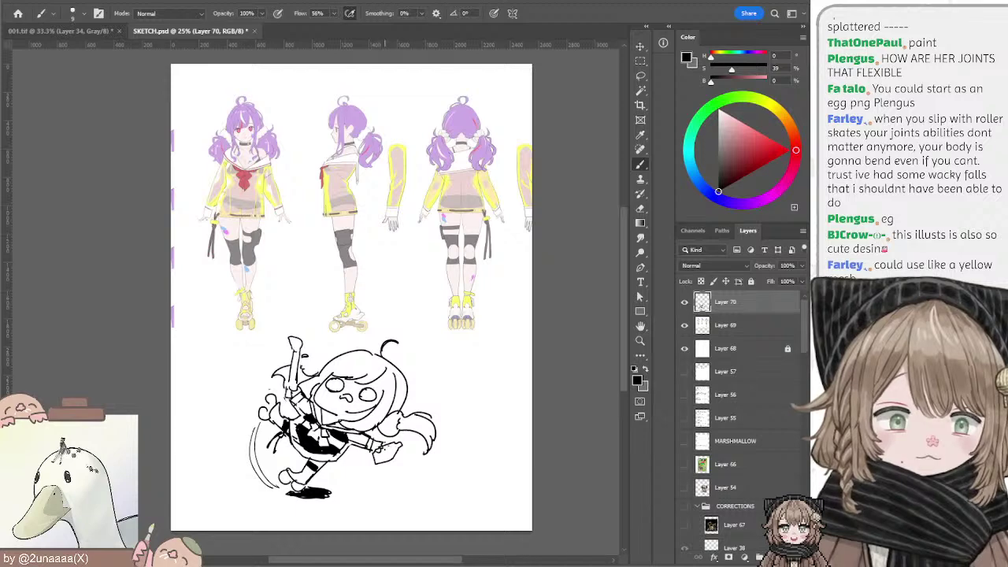
pyautogui.press('e')
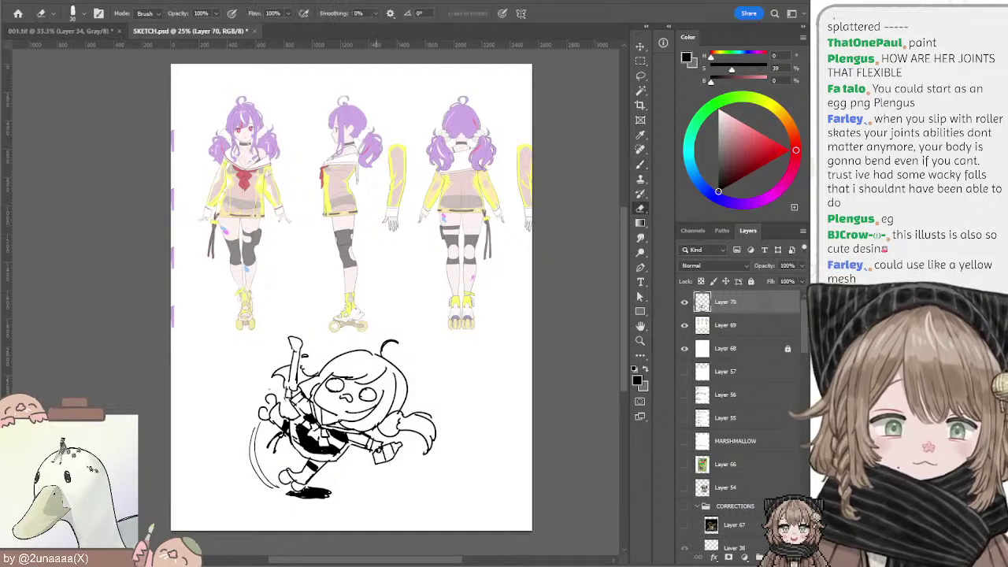
pyautogui.press('b')
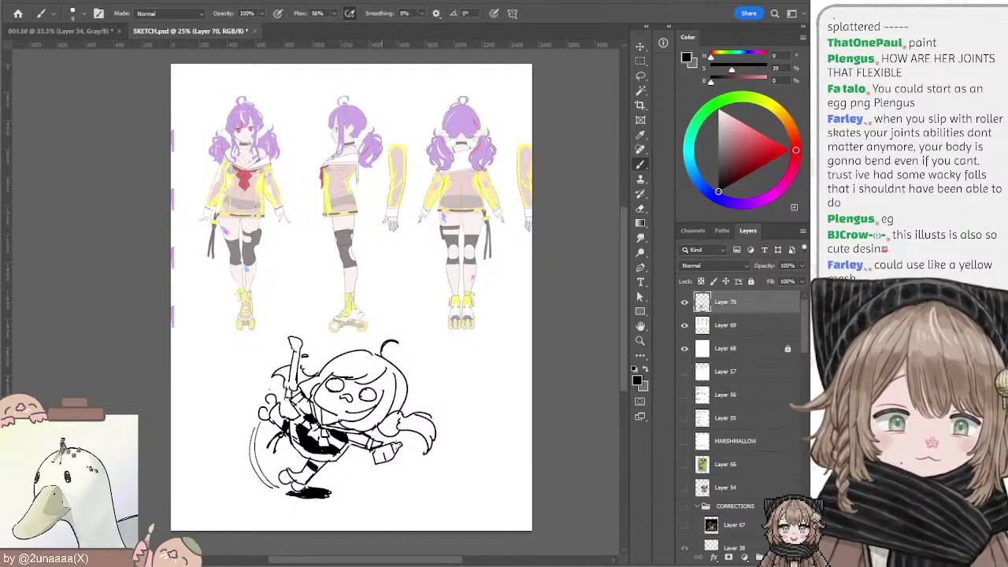
pyautogui.moveTo(388, 450)
pyautogui.mouseDown()
pyautogui.moveTo(395, 458)
pyautogui.moveTo(384, 462)
pyautogui.mouseUp()
pyautogui.hotkey('ctrl', 'z')
pyautogui.press('e')
pyautogui.press('b')
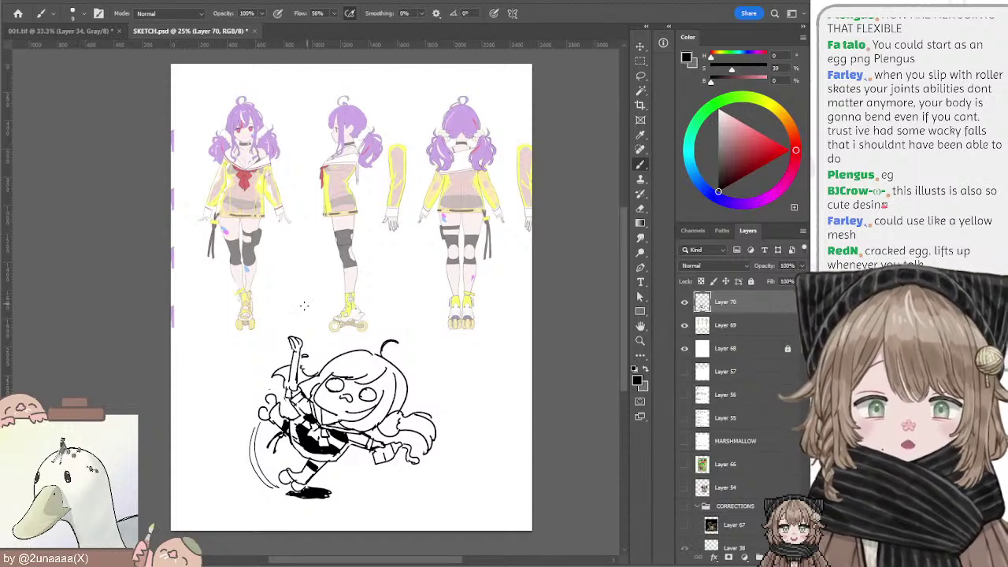
# Step: Try shifting the slipping figure's head and ponytail slightly sideways over its body
pyautogui.press('l')
pyautogui.moveTo(316, 293)
pyautogui.mouseDown()
pyautogui.moveTo(219, 441)
pyautogui.moveTo(430, 513)
pyautogui.moveTo(449, 314)
pyautogui.mouseUp()
pyautogui.click(502, 257)
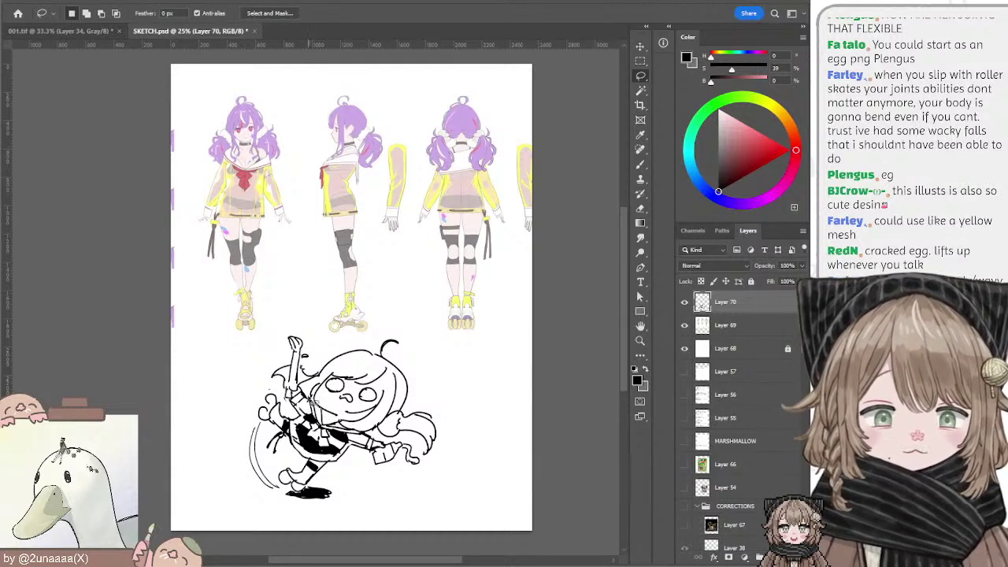
pyautogui.moveTo(314, 402)
pyautogui.mouseDown()
pyautogui.moveTo(321, 371)
pyautogui.moveTo(413, 338)
pyautogui.moveTo(422, 403)
pyautogui.moveTo(455, 441)
pyautogui.moveTo(426, 463)
pyautogui.moveTo(334, 418)
pyautogui.mouseUp()
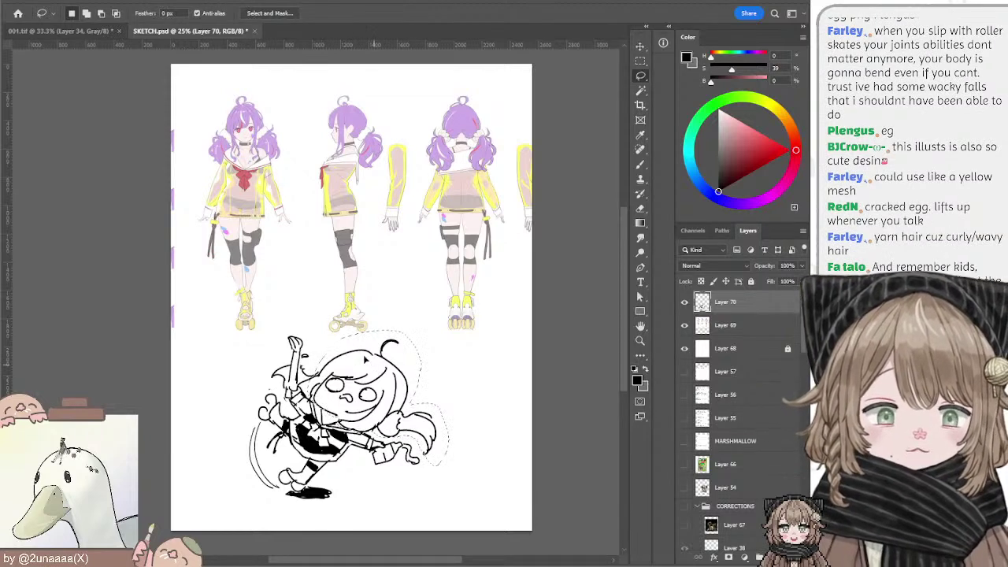
pyautogui.moveTo(374, 365); pyautogui.dragTo(368, 365)
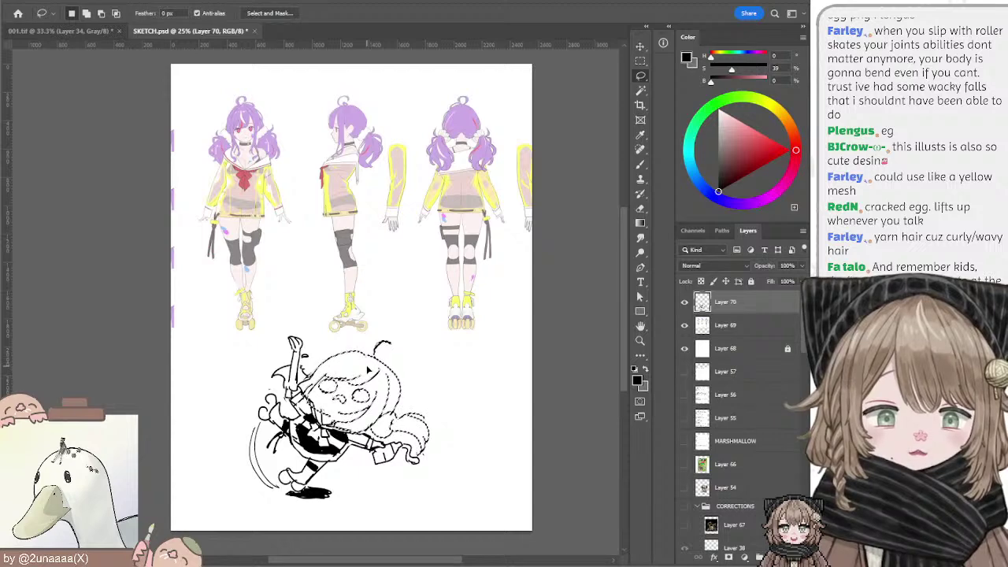
pyautogui.hotkey('ctrl', 'd')
pyautogui.press('e')
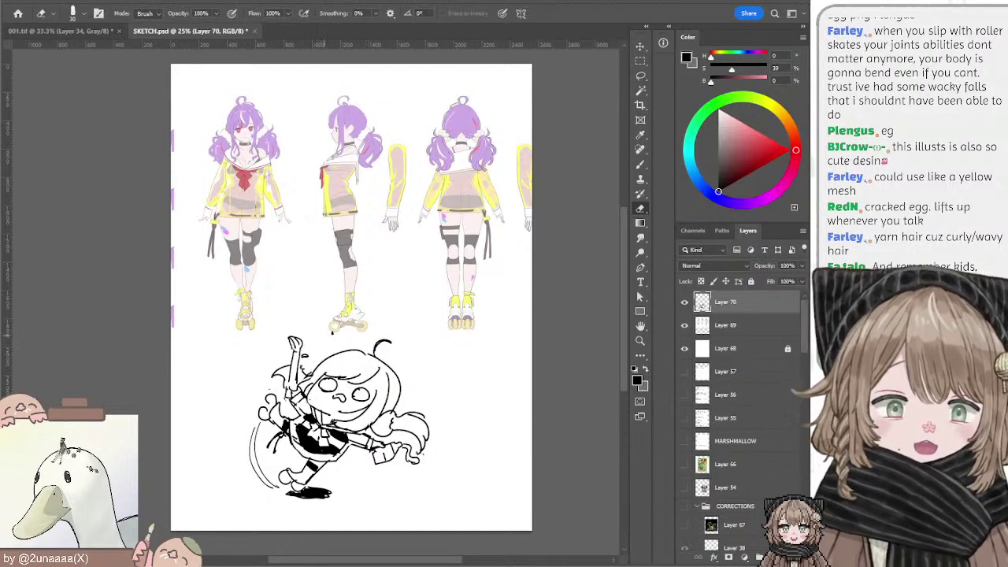
pyautogui.press('b')
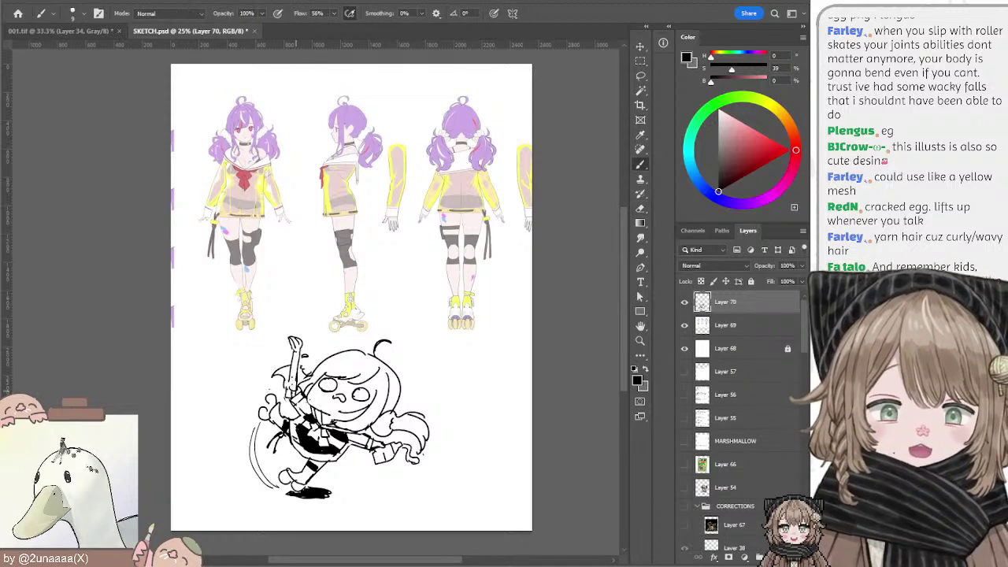
pyautogui.press(']')
pyautogui.press(']')
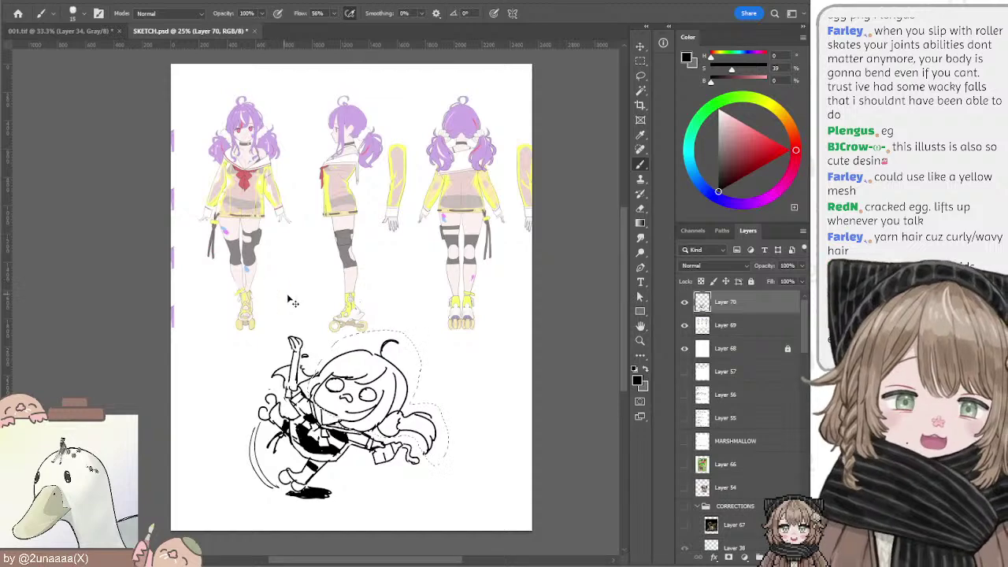
# Step: Move the whole slipping doodle sideways toward the page's left edge to free space beside it
pyautogui.press('l')
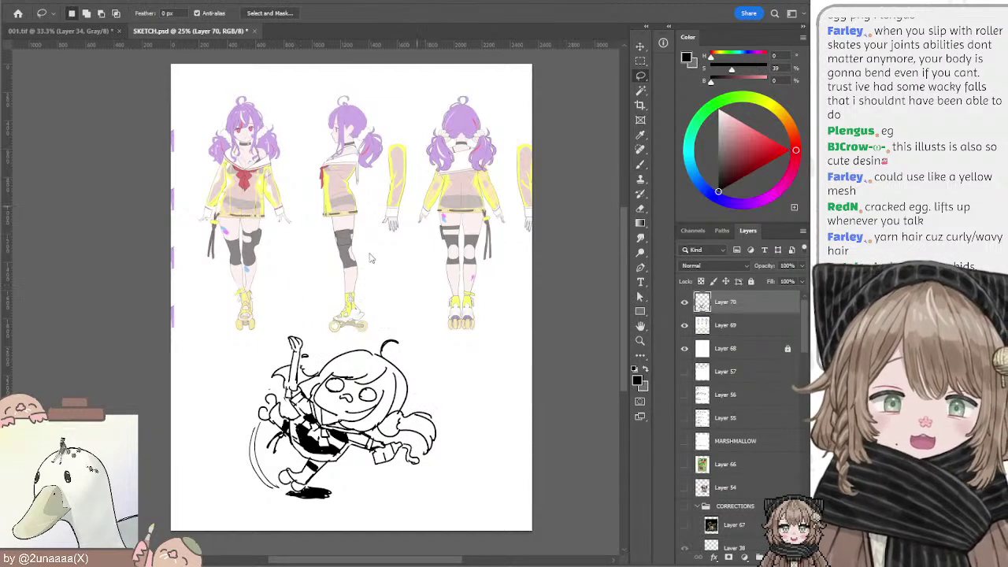
pyautogui.moveTo(314, 291)
pyautogui.mouseDown()
pyautogui.moveTo(494, 413)
pyautogui.moveTo(465, 303)
pyautogui.mouseUp()
pyautogui.moveTo(335, 402); pyautogui.dragTo(269, 411)
pyautogui.hotkey('ctrl', 'd')
pyautogui.press('b')
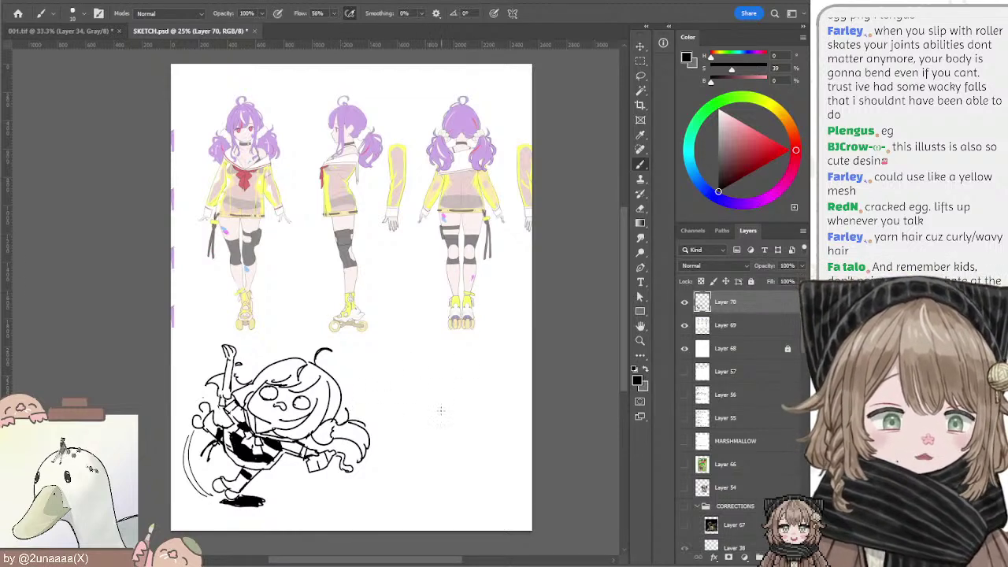
# Step: Skew the slipping doodle slightly, stretch its height to about 103%, and scale it down to about 66%
pyautogui.moveTo(441, 409); pyautogui.dragTo(387, 451)
pyautogui.hotkey('ctrl', 'z')
pyautogui.press('v')
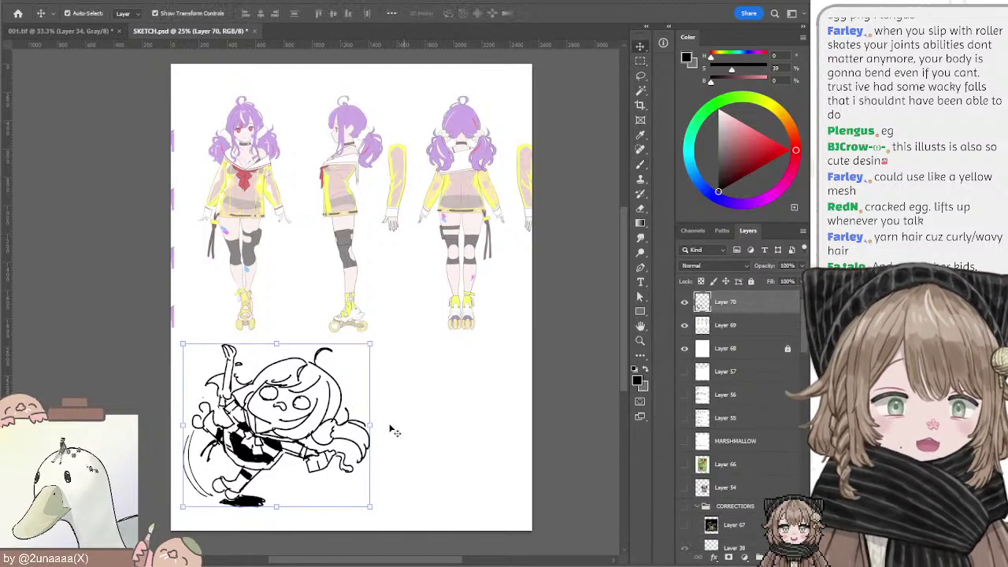
pyautogui.moveTo(277, 345); pyautogui.dragTo(269, 340)
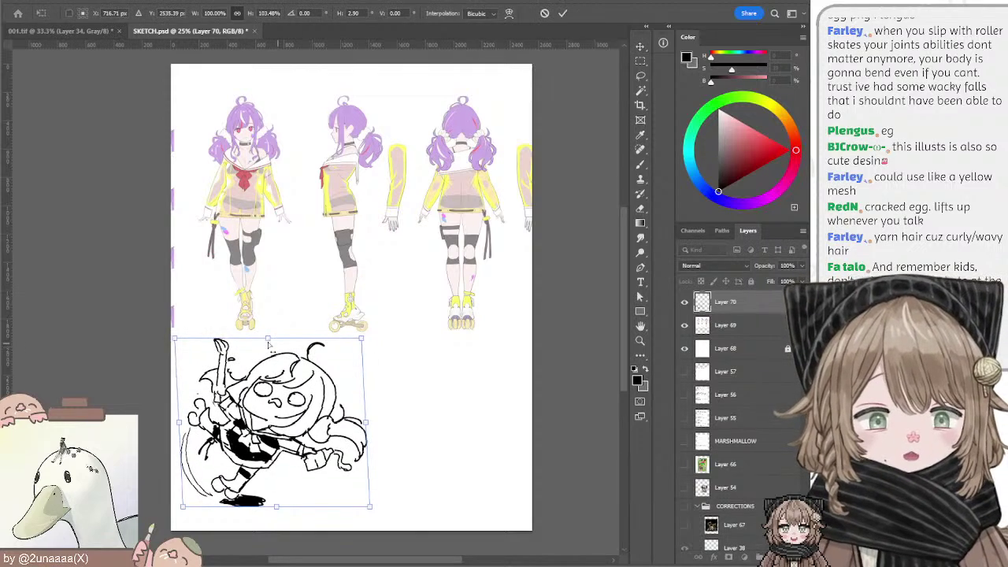
pyautogui.press('Return')
pyautogui.moveTo(367, 422); pyautogui.dragTo(303, 425)
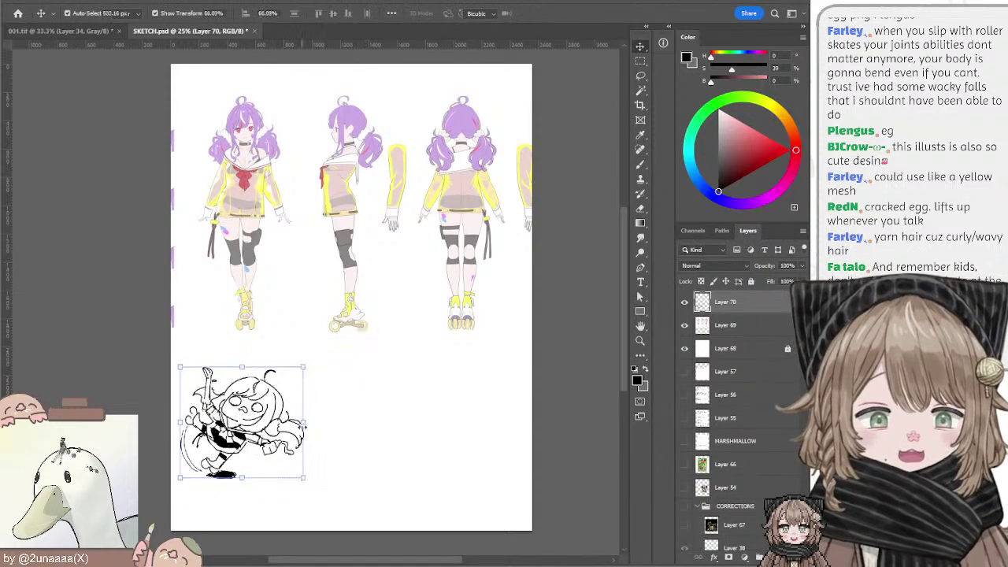
pyautogui.press('Return')
# Step: Start a second, larger head in the empty area with a jaw curve and one side hair lock, using brush size 10
pyautogui.press('l')
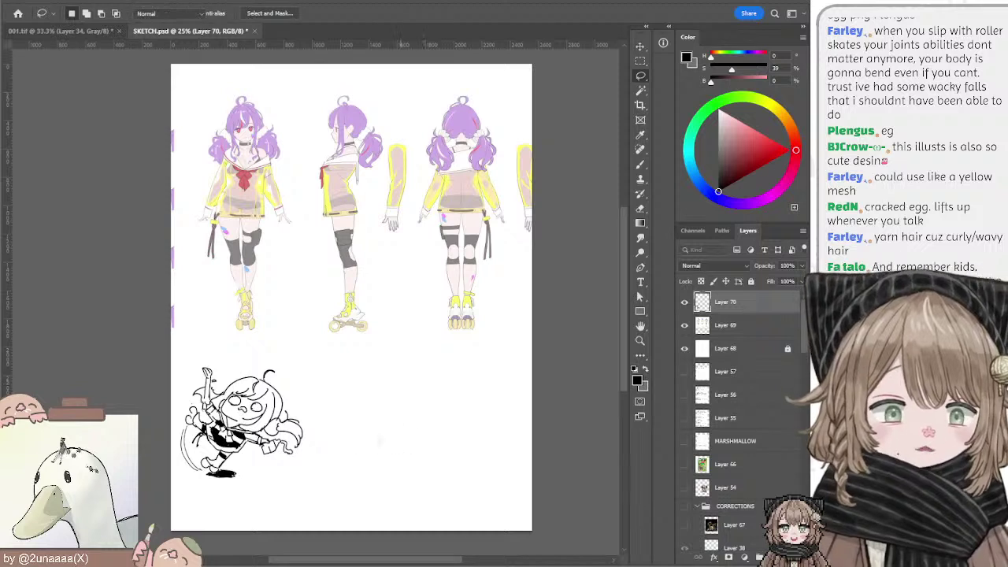
pyautogui.press('b')
pyautogui.moveTo(405, 378)
pyautogui.mouseDown()
pyautogui.moveTo(425, 380)
pyautogui.moveTo(417, 410)
pyautogui.moveTo(402, 414)
pyautogui.moveTo(425, 415)
pyautogui.mouseUp()
pyautogui.hotkey('ctrl', 'z')
pyautogui.hotkey('ctrl', 'z')
pyautogui.hotkey('ctrl', 'z')
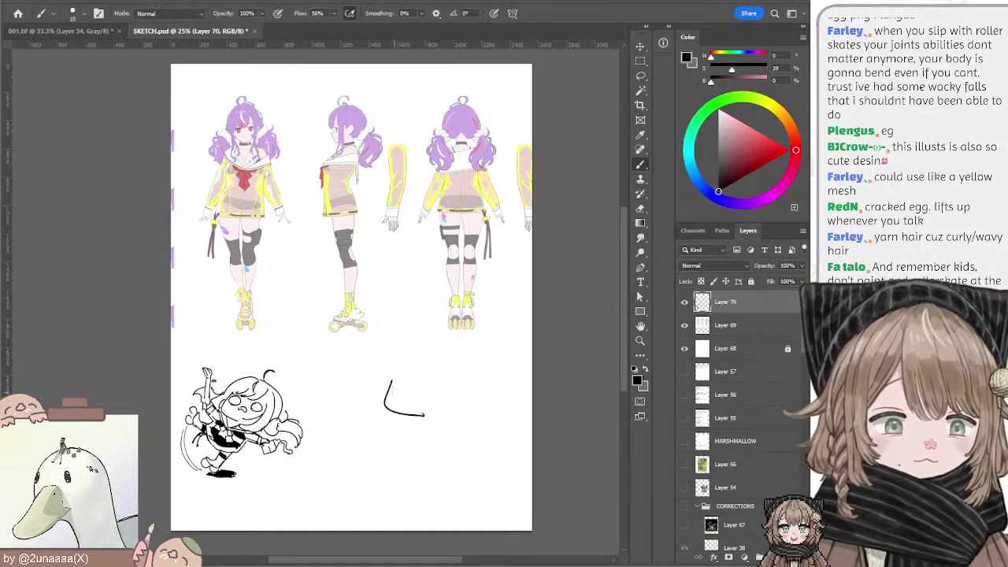
pyautogui.moveTo(385, 373); pyautogui.dragTo(384, 431)
pyautogui.hotkey('ctrl', 'z')
pyautogui.hotkey('ctrl', 'z')
pyautogui.hotkey('ctrl', 'z')
# Step: Draw the rounded crown of the second head and wavy hair locks down its other side
pyautogui.moveTo(386, 378)
pyautogui.mouseDown()
pyautogui.moveTo(429, 347)
pyautogui.moveTo(471, 378)
pyautogui.mouseUp()
pyautogui.hotkey('ctrl', 'z')
pyautogui.moveTo(426, 348); pyautogui.dragTo(474, 393)
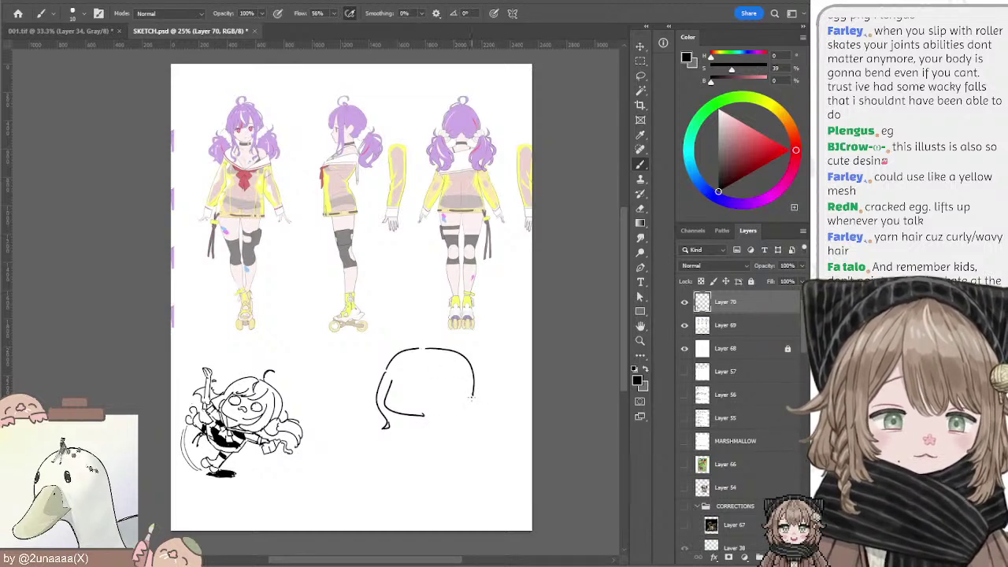
pyautogui.moveTo(472, 394); pyautogui.dragTo(473, 436)
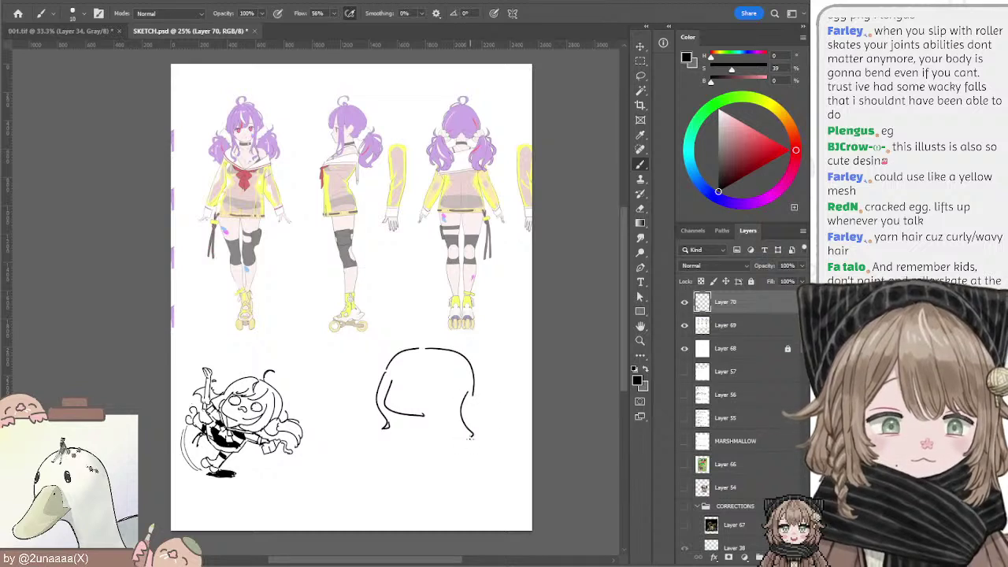
pyautogui.moveTo(471, 396); pyautogui.dragTo(476, 433)
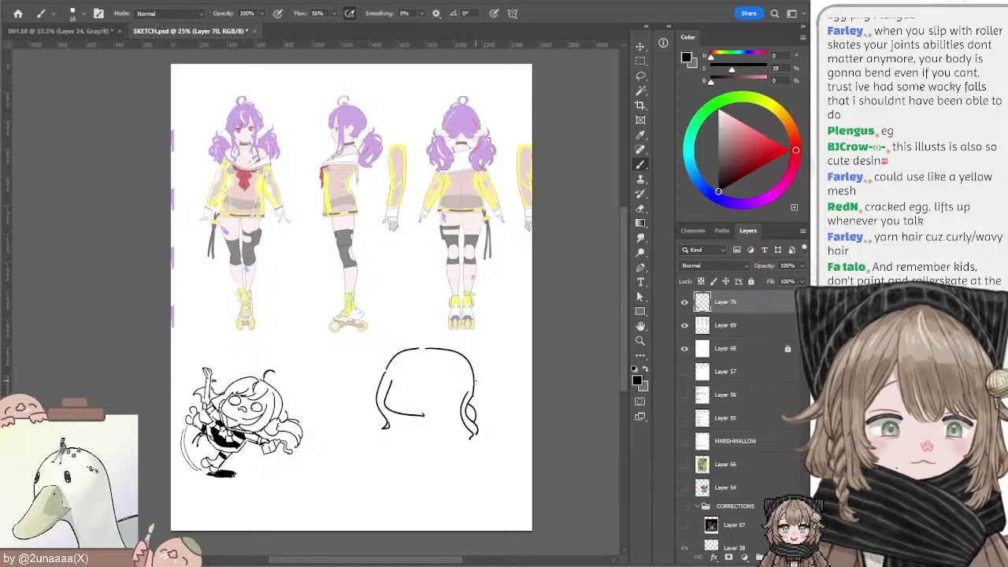
pyautogui.moveTo(476, 381); pyautogui.dragTo(479, 404)
pyautogui.hotkey('ctrl', 'z')
pyautogui.hotkey('ctrl', 'z')
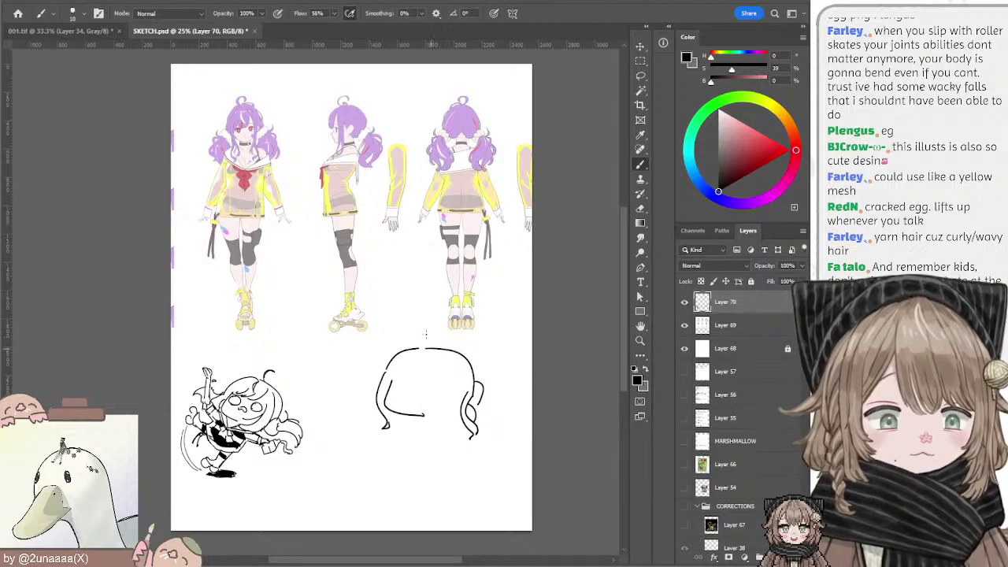
# Step: Add a curled ahoge and parted bangs to the second head, and draw its closed smiling eyes and open mouth
pyautogui.moveTo(435, 331); pyautogui.dragTo(431, 347)
pyautogui.hotkey('ctrl', 'z')
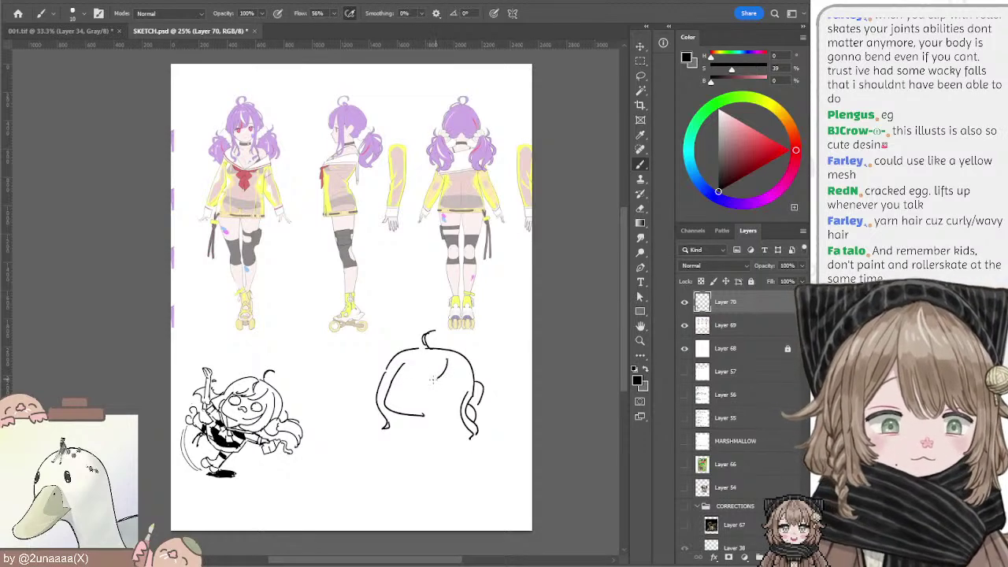
pyautogui.moveTo(446, 361)
pyautogui.mouseDown()
pyautogui.moveTo(432, 383)
pyautogui.moveTo(460, 387)
pyautogui.moveTo(452, 403)
pyautogui.moveTo(411, 391)
pyautogui.moveTo(425, 402)
pyautogui.mouseUp()
pyautogui.hotkey('ctrl', 'z')
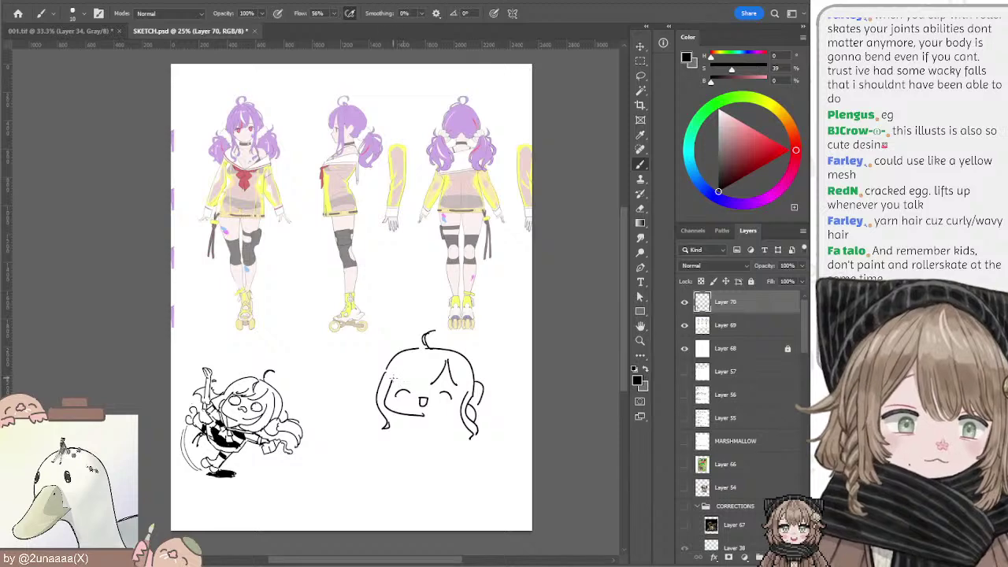
# Step: Clean up and complete the second head's jaw line, and paint a short black choker beneath the chin
pyautogui.press('e')
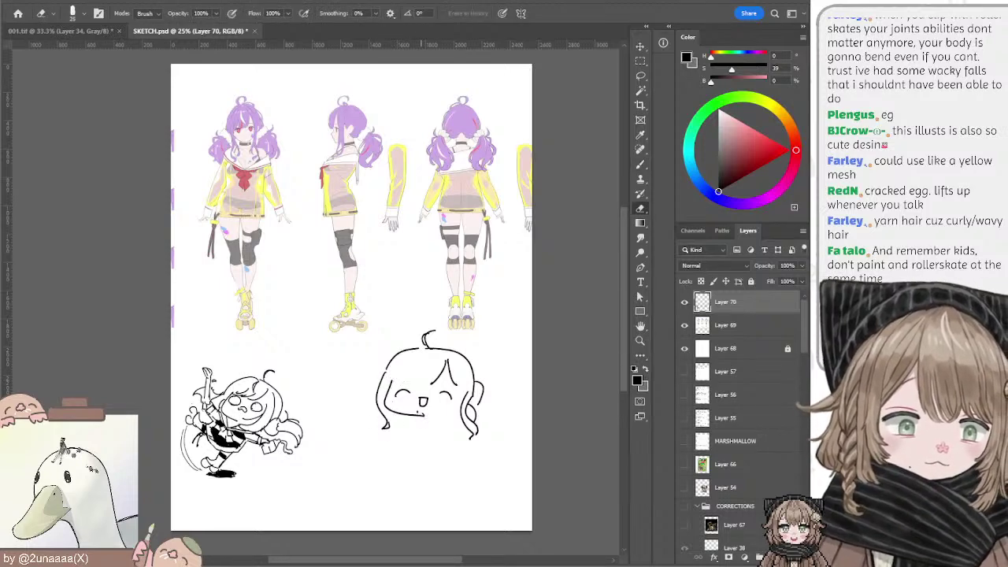
pyautogui.press('b')
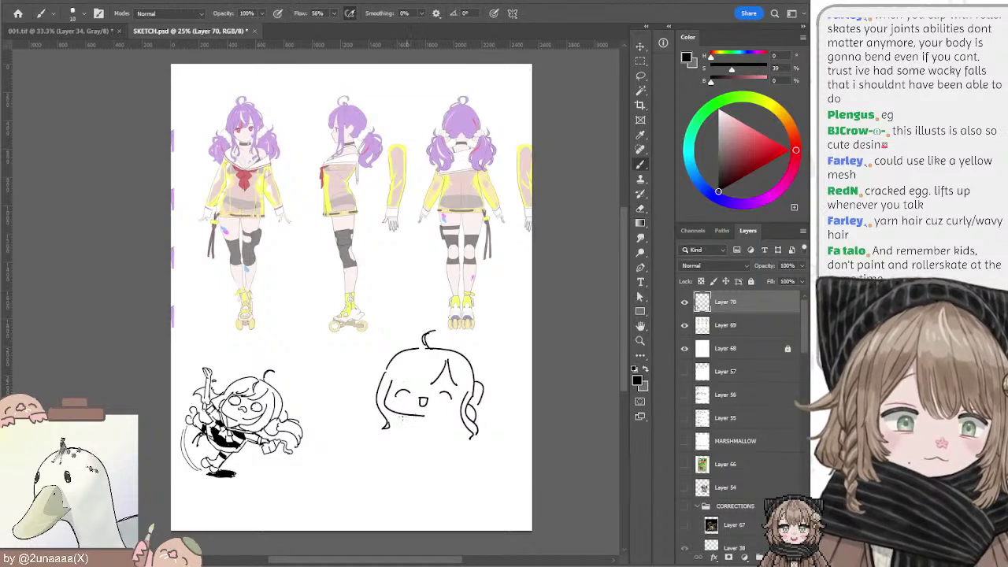
pyautogui.press(']')
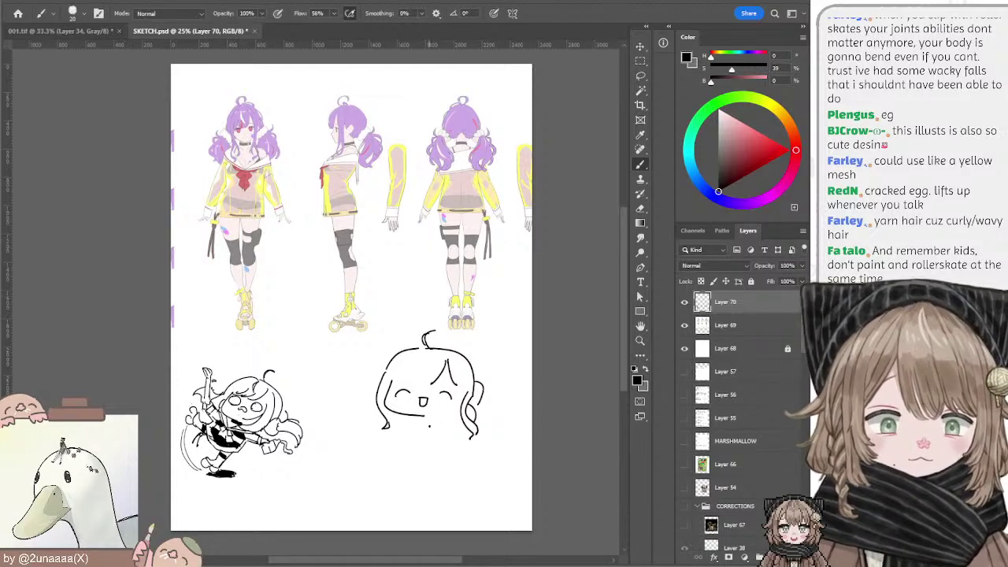
pyautogui.press('[')
pyautogui.press('[')
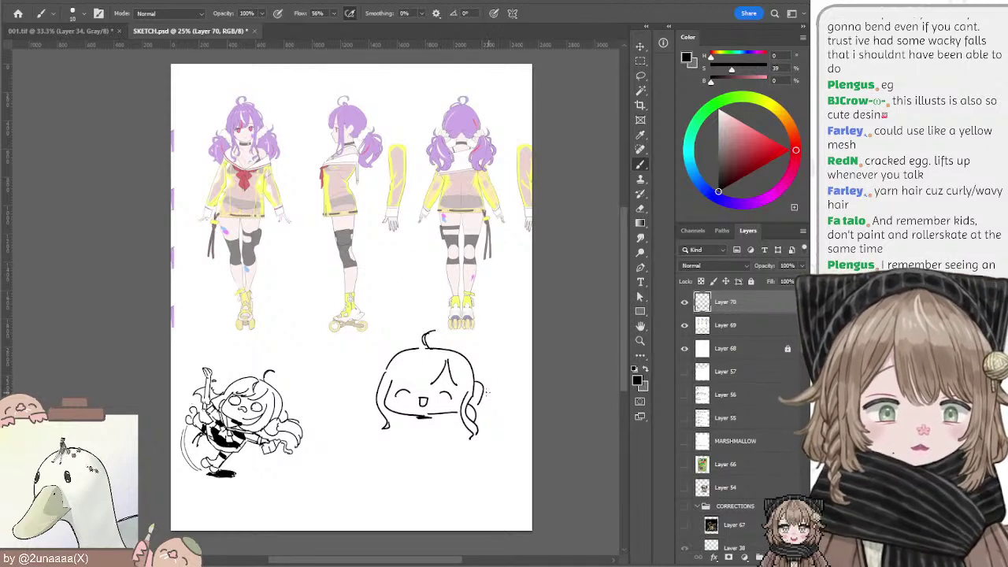
# Step: Draw wavy pigtails on both sides of the second head, and sketch the shoulders with a sailor collar and bow below
pyautogui.moveTo(487, 386); pyautogui.dragTo(506, 423)
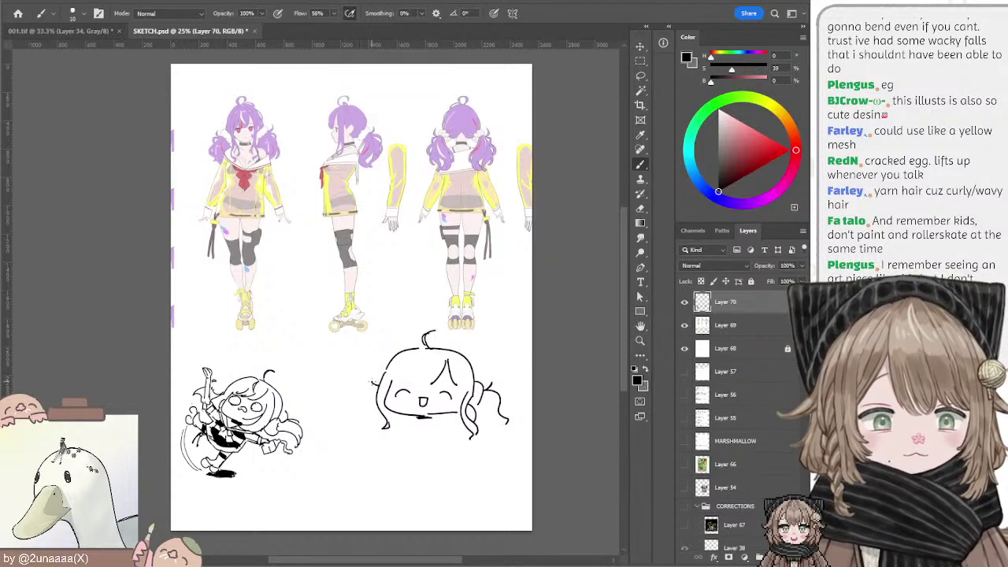
pyautogui.moveTo(378, 384)
pyautogui.mouseDown()
pyautogui.moveTo(362, 396)
pyautogui.moveTo(359, 419)
pyautogui.moveTo(385, 428)
pyautogui.mouseUp()
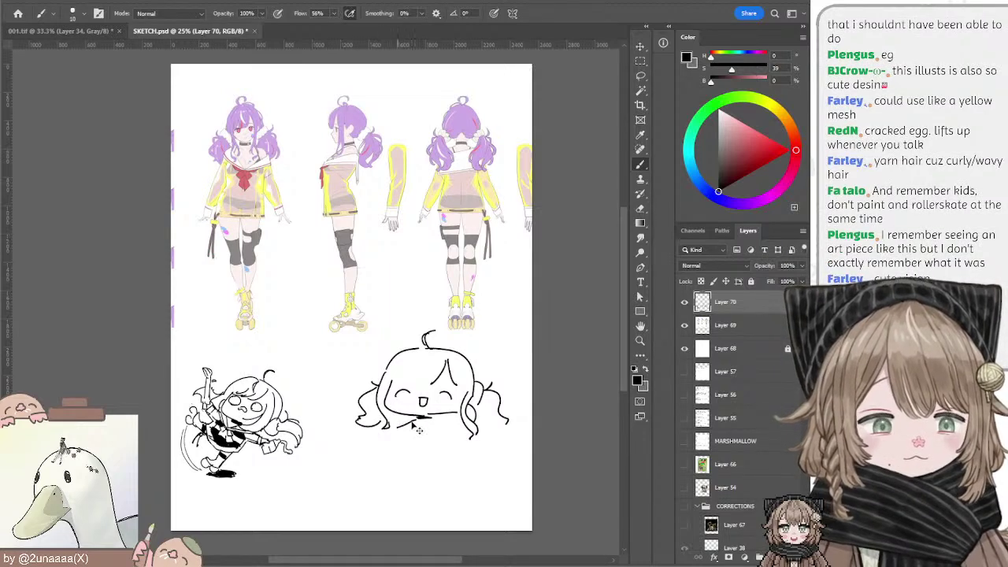
pyautogui.moveTo(412, 419)
pyautogui.mouseDown()
pyautogui.moveTo(370, 438)
pyautogui.moveTo(404, 437)
pyautogui.mouseUp()
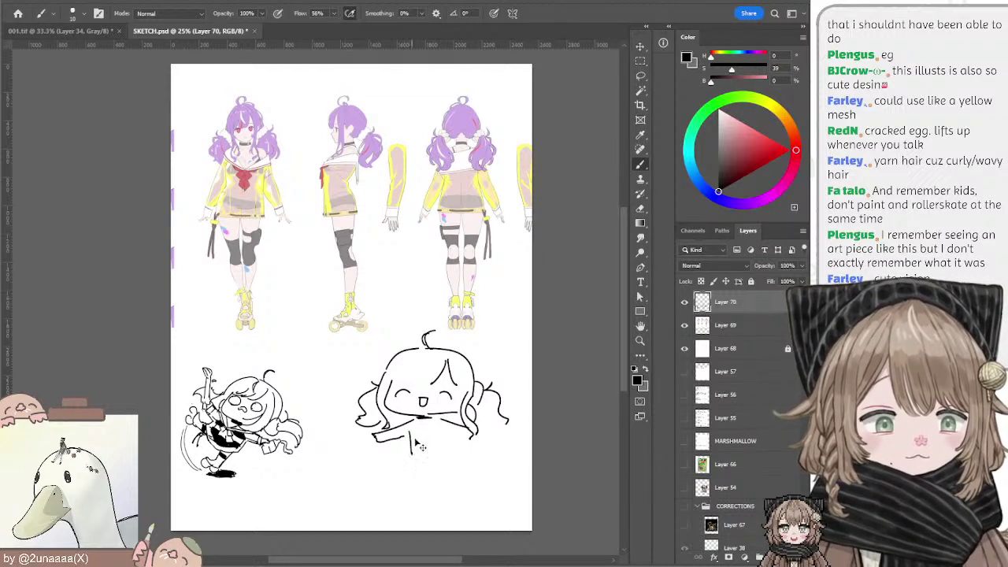
pyautogui.moveTo(426, 434)
pyautogui.mouseDown()
pyautogui.moveTo(442, 422)
pyautogui.moveTo(411, 449)
pyautogui.moveTo(424, 442)
pyautogui.moveTo(433, 451)
pyautogui.moveTo(426, 445)
pyautogui.moveTo(421, 462)
pyautogui.moveTo(438, 457)
pyautogui.mouseUp()
pyautogui.hotkey('ctrl', 'z')
pyautogui.hotkey('ctrl', 'z')
# Step: Move the second doodle sideways, closer to the slipping doodle
pyautogui.press('l')
pyautogui.moveTo(412, 313)
pyautogui.mouseDown()
pyautogui.moveTo(542, 352)
pyautogui.moveTo(533, 337)
pyautogui.mouseUp()
pyautogui.moveTo(470, 394); pyautogui.dragTo(440, 391)
pyautogui.hotkey('ctrl', 'd')
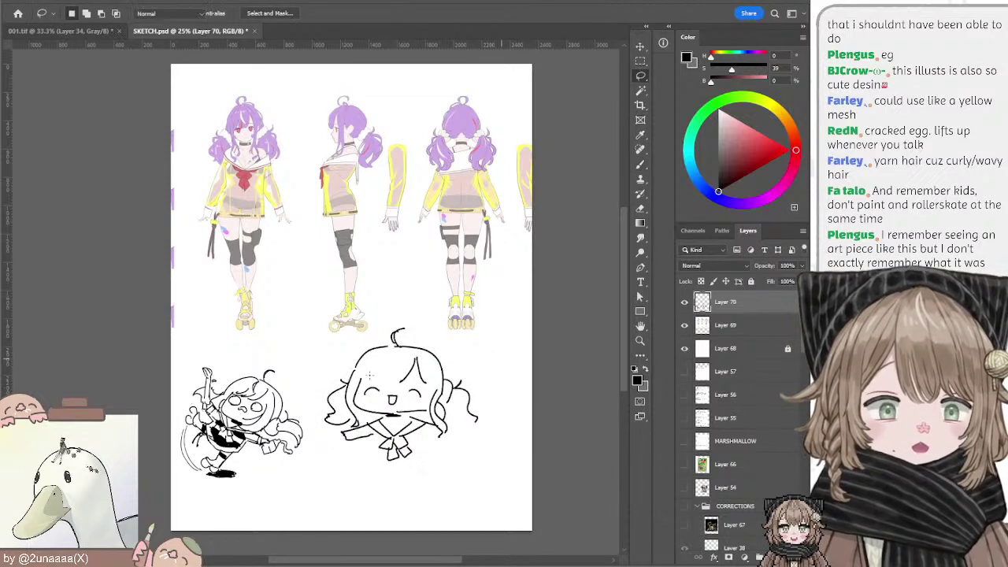
# Step: Fill in the bangs across the second doodle's forehead and draw small cuffs at the ends of both sleeves
pyautogui.press('e')
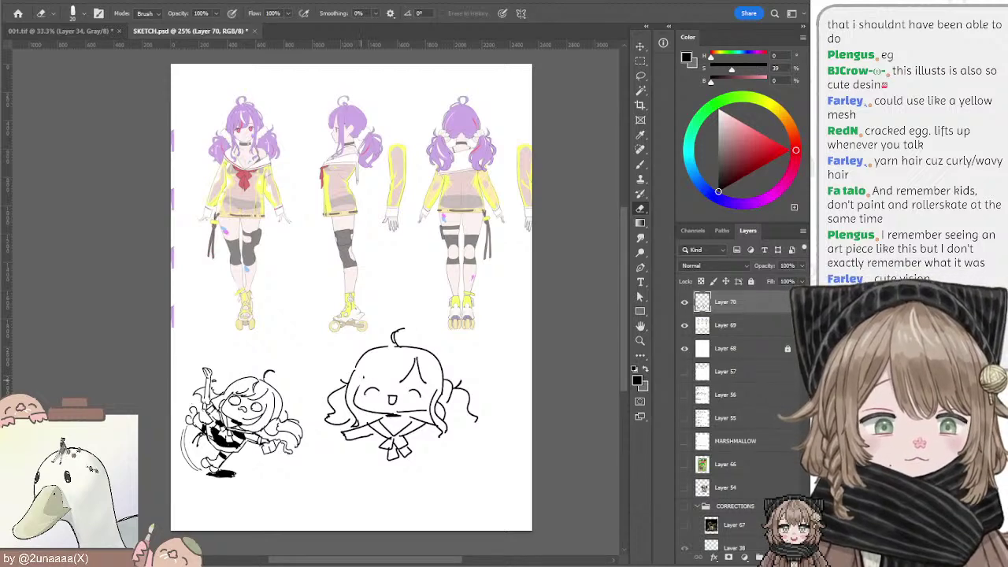
pyautogui.press('b')
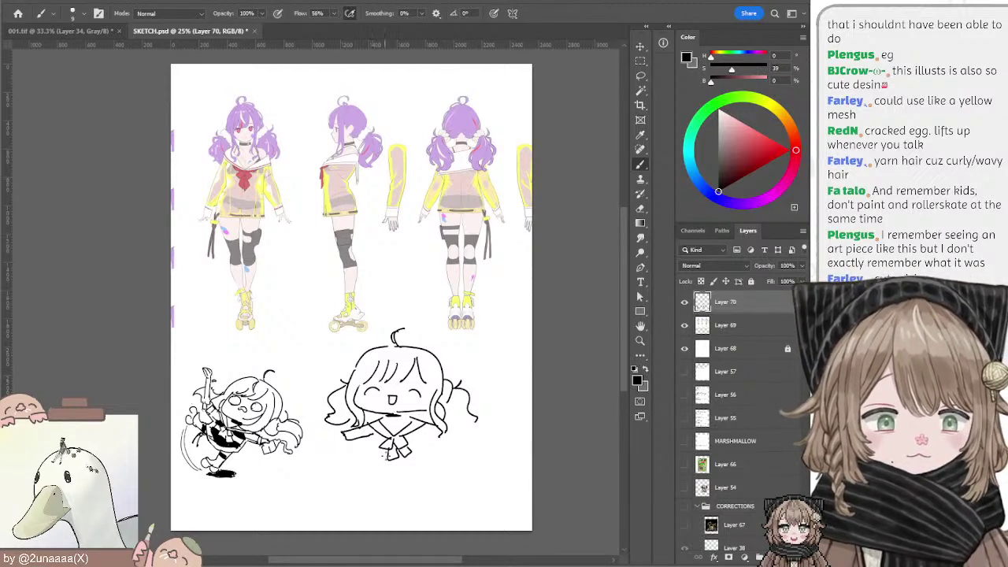
pyautogui.moveTo(346, 431)
pyautogui.mouseDown()
pyautogui.moveTo(361, 445)
pyautogui.moveTo(358, 433)
pyautogui.mouseUp()
pyautogui.hotkey('ctrl', 'z')
pyautogui.moveTo(427, 432); pyautogui.dragTo(454, 439)
pyautogui.hotkey('ctrl', 'z')
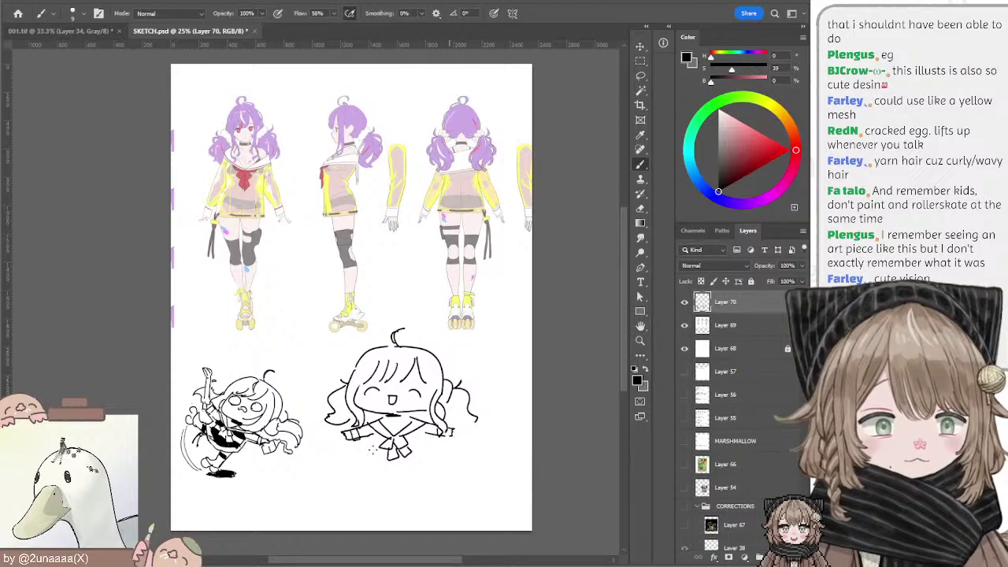
# Step: Draw the second doodle's boxy torso below the collar, reworking the flat hem and side lines
pyautogui.press('e')
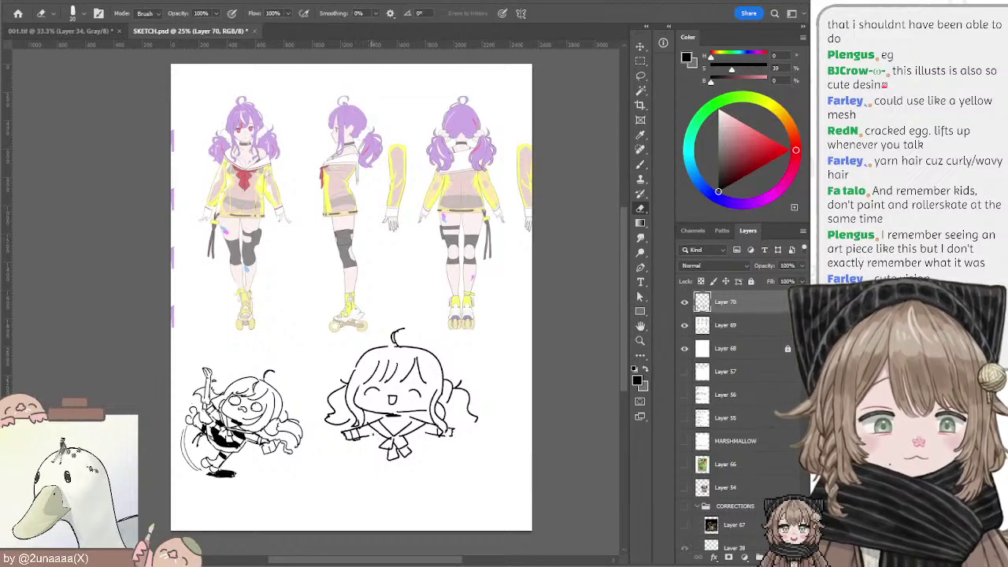
pyautogui.press('b')
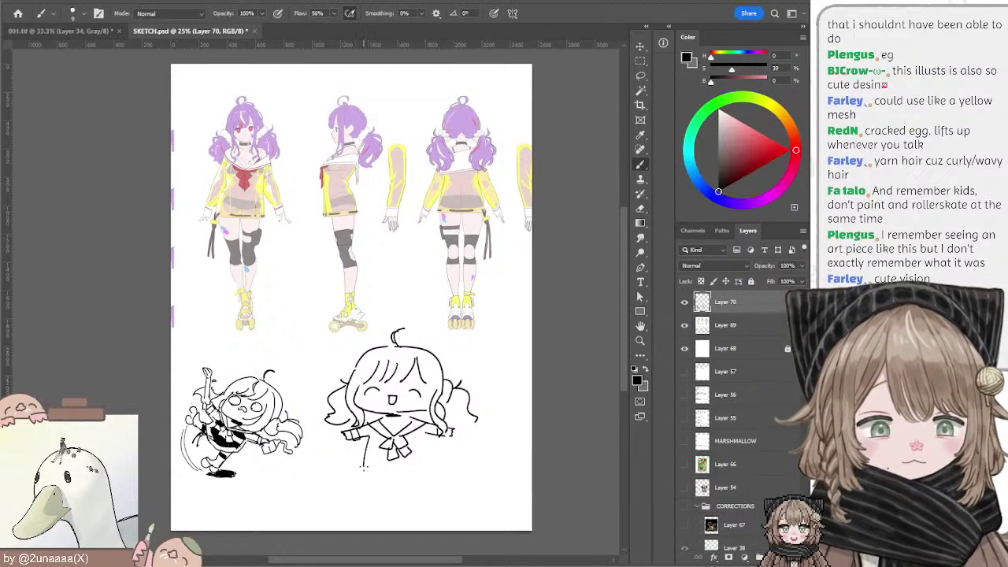
pyautogui.moveTo(365, 468); pyautogui.dragTo(434, 470)
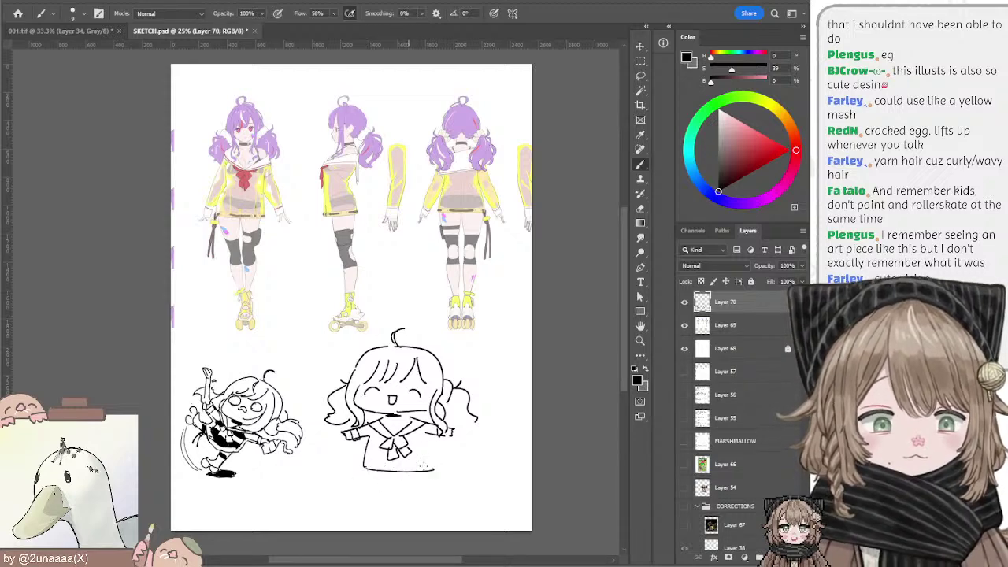
pyautogui.hotkey('ctrl', 'z')
pyautogui.hotkey('ctrl', 'z')
pyautogui.moveTo(371, 469); pyautogui.dragTo(429, 467)
pyautogui.hotkey('ctrl', 'z')
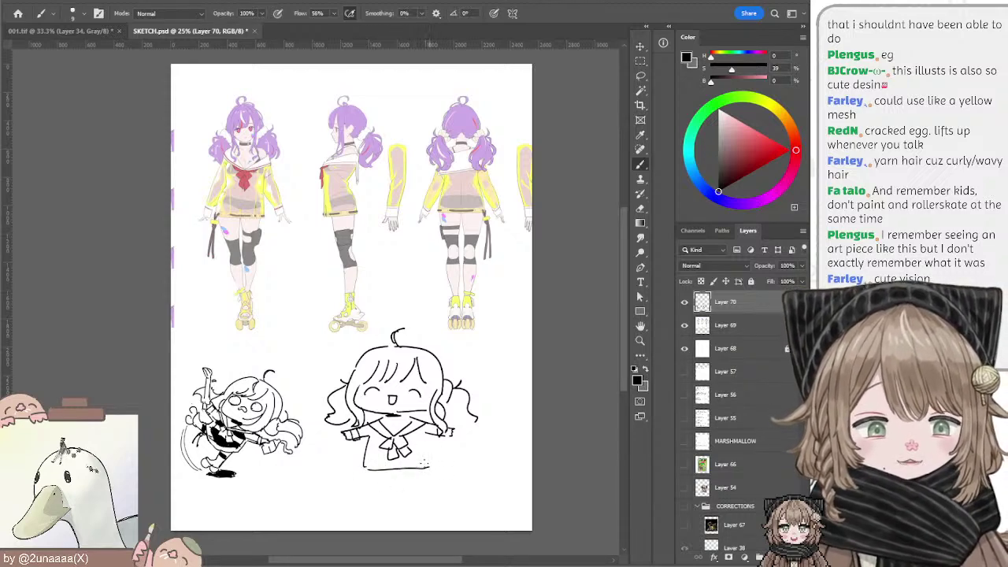
pyautogui.moveTo(428, 432); pyautogui.dragTo(431, 465)
pyautogui.hotkey('ctrl', 'z')
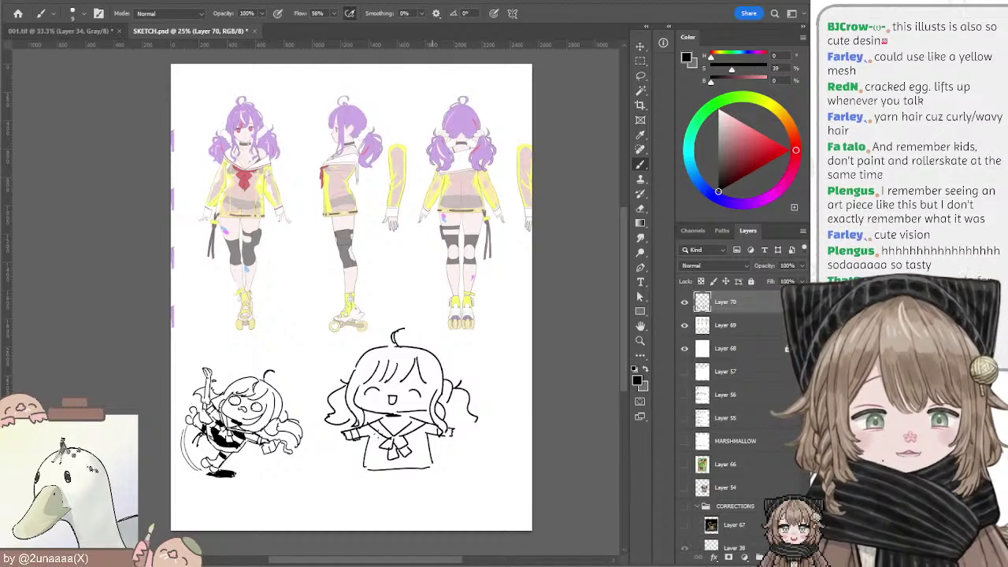
# Step: Fill black patches on both sides of the second doodle's bow and a dark band along the torso's hem, using a 20 px brush
pyautogui.hotkey('ctrl', 'z')
pyautogui.moveTo(427, 435)
pyautogui.mouseDown()
pyautogui.moveTo(431, 468)
pyautogui.moveTo(414, 434)
pyautogui.moveTo(378, 461)
pyautogui.moveTo(406, 464)
pyautogui.mouseUp()
pyautogui.press(']')
pyautogui.press(']')
pyautogui.press(']')
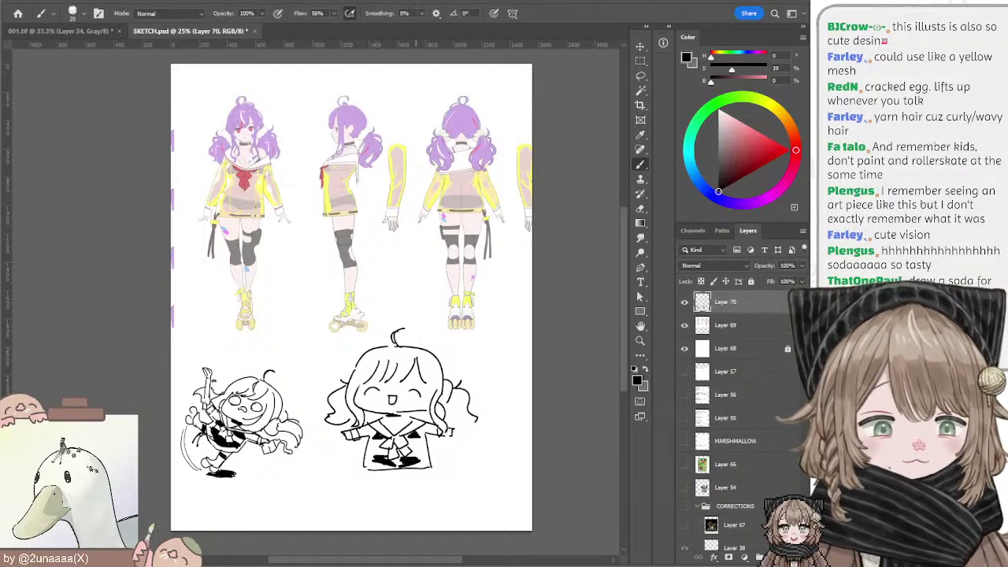
pyautogui.moveTo(400, 460); pyautogui.dragTo(413, 463)
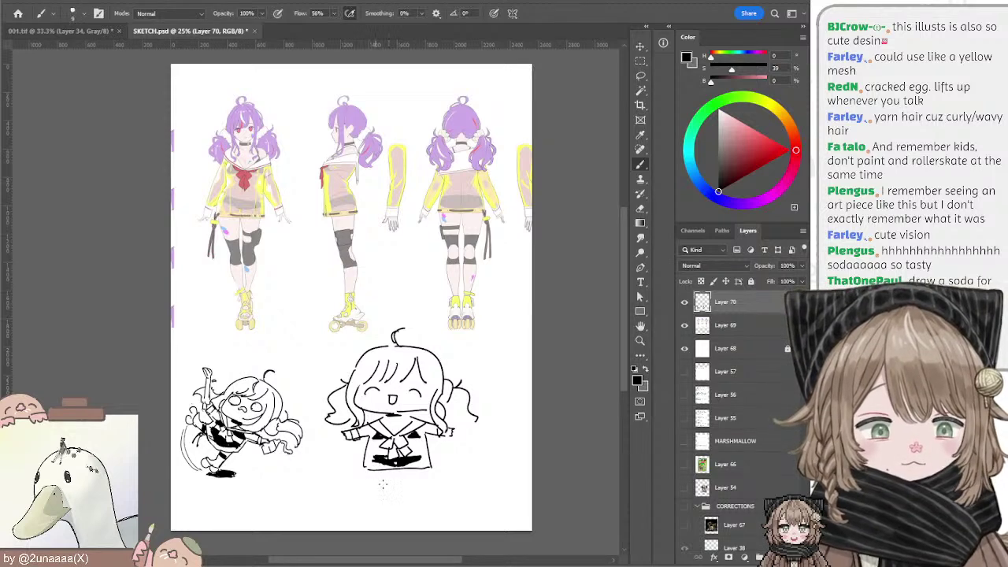
# Step: Draw the second doodle's legs below the hem, one standing in a small boot and the other bent back
pyautogui.moveTo(408, 468)
pyautogui.mouseDown()
pyautogui.moveTo(411, 478)
pyautogui.moveTo(432, 475)
pyautogui.mouseUp()
pyautogui.hotkey('ctrl', 'z')
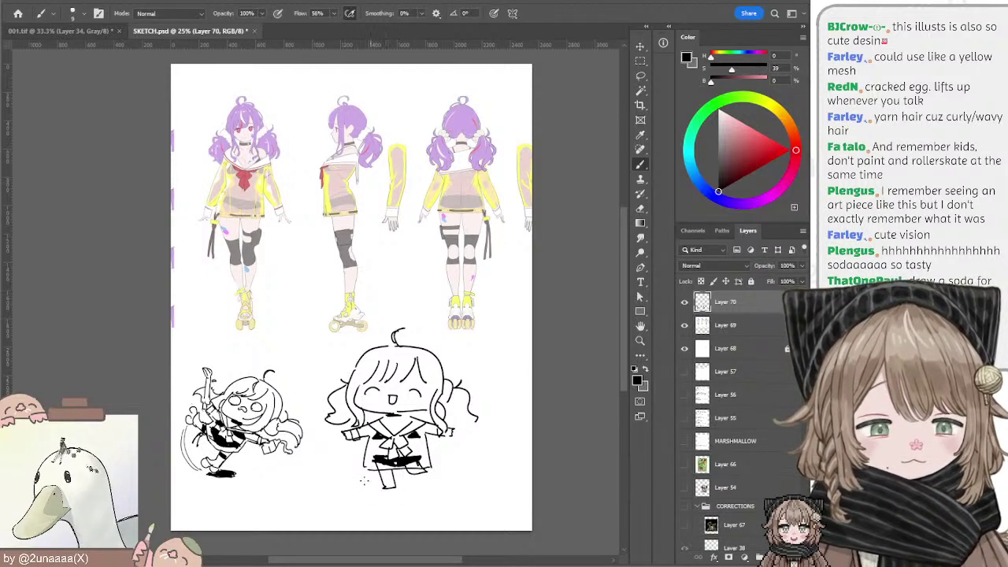
pyautogui.moveTo(359, 463); pyautogui.dragTo(309, 491)
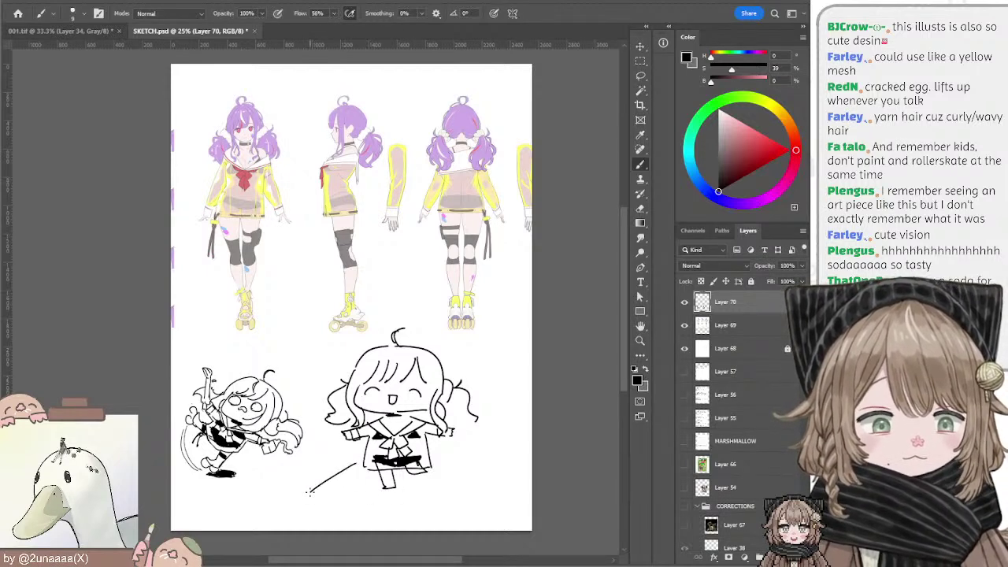
pyautogui.hotkey('ctrl', 'z')
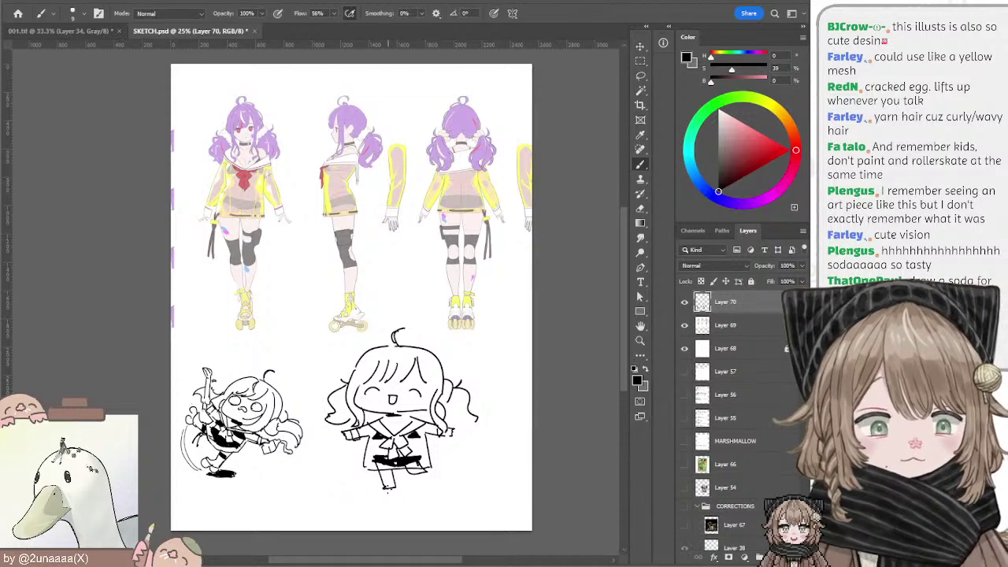
pyautogui.press('e')
pyautogui.press('b')
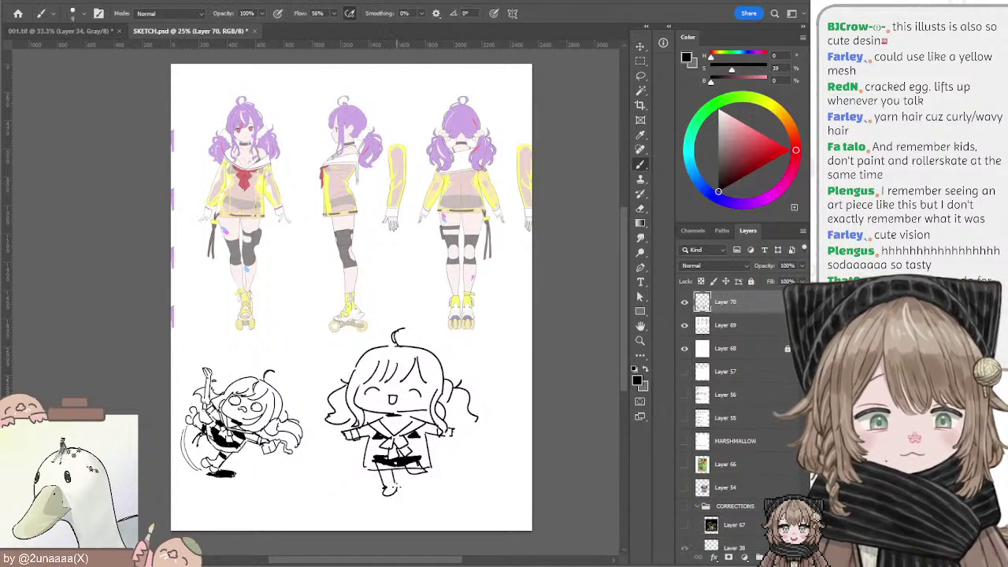
pyautogui.moveTo(386, 495)
pyautogui.mouseDown()
pyautogui.moveTo(389, 505)
pyautogui.moveTo(398, 492)
pyautogui.mouseUp()
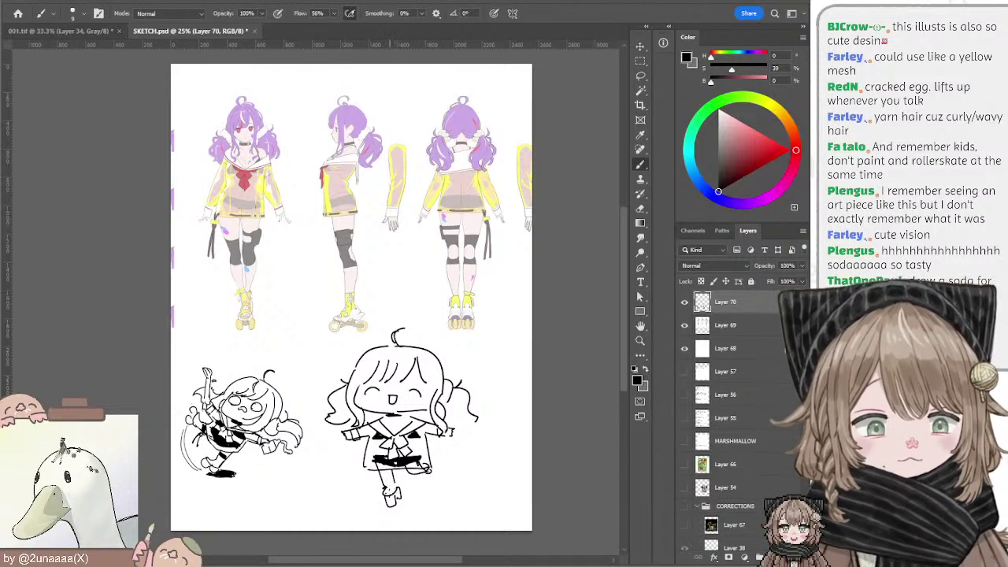
# Step: Paint black knee pads on both of the second doodle's legs with a 20 px brush, then return to a 10 px brush
pyautogui.press(']')
pyautogui.press(']')
pyautogui.press(']')
pyautogui.press(']')
pyautogui.press(']')
pyautogui.moveTo(382, 474); pyautogui.dragTo(420, 471)
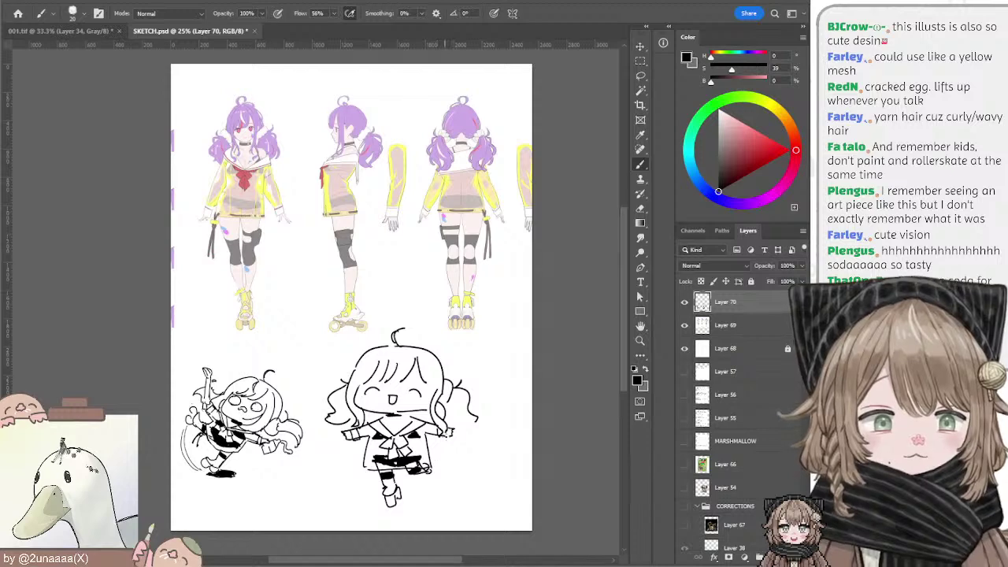
pyautogui.press('[')
pyautogui.press('[')
pyautogui.press('[')
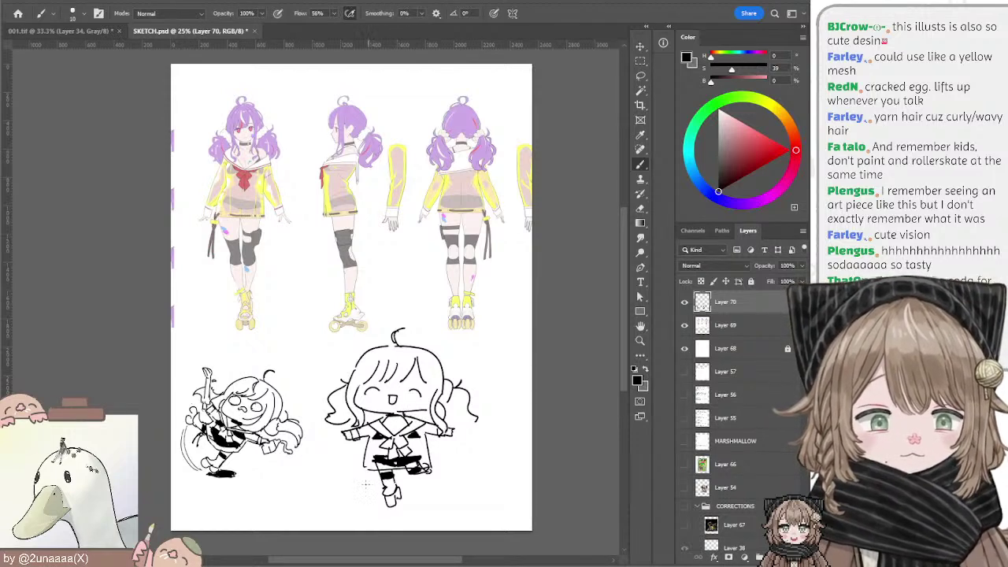
# Step: Sketch a diagonal ground line running outward from beside the second doodle's legs
pyautogui.moveTo(367, 477); pyautogui.dragTo(319, 505)
pyautogui.hotkey('ctrl', 'z')
pyautogui.hotkey('ctrl', 'z')
# Step: Scale the reference sheet on Layer 69 to 74.07% and place it near the top of the canvas
pyautogui.press('l')
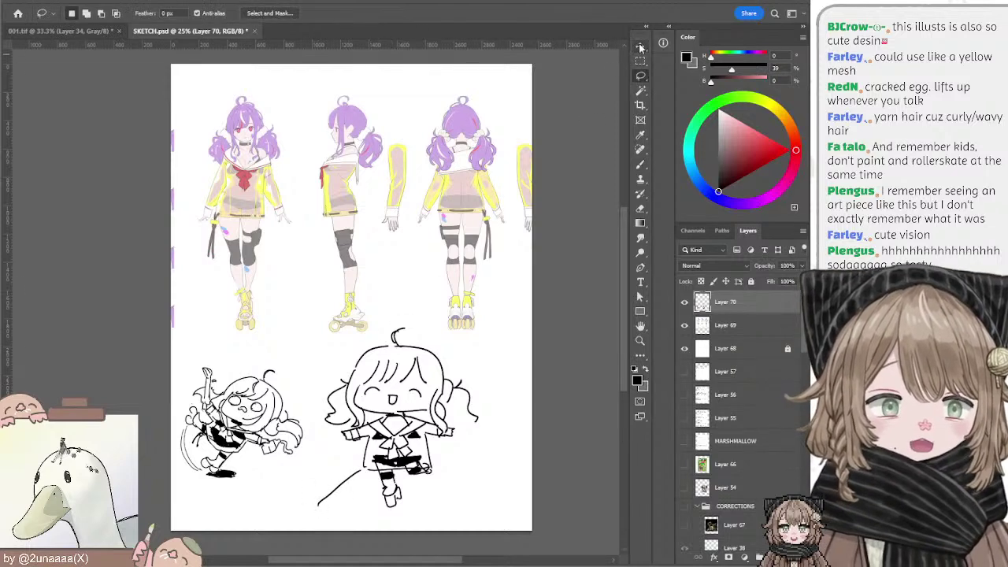
pyautogui.moveTo(352, 333)
pyautogui.mouseDown()
pyautogui.moveTo(309, 402)
pyautogui.moveTo(317, 457)
pyautogui.moveTo(293, 541)
pyautogui.moveTo(496, 523)
pyautogui.moveTo(461, 392)
pyautogui.mouseUp()
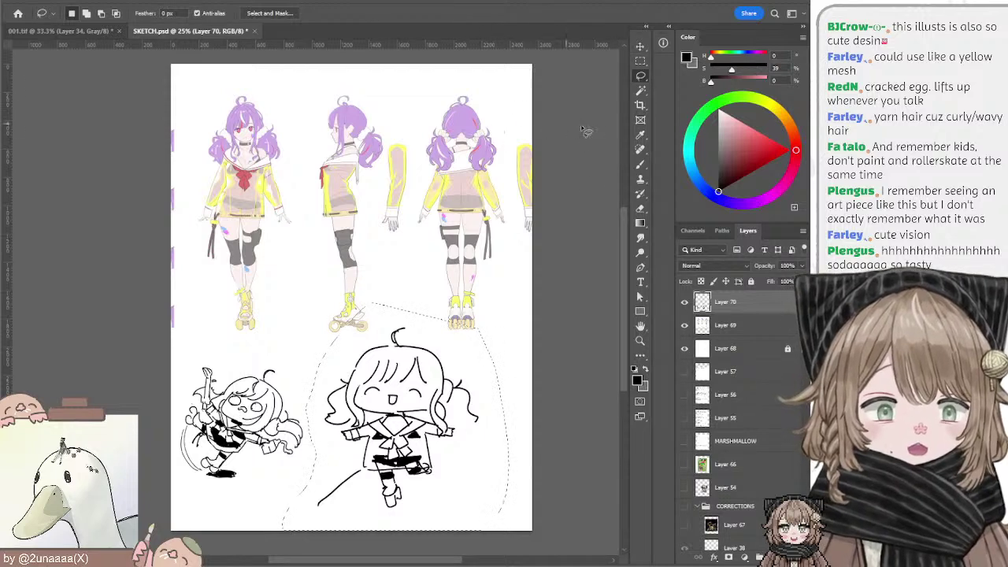
pyautogui.hotkey('alt', '[')
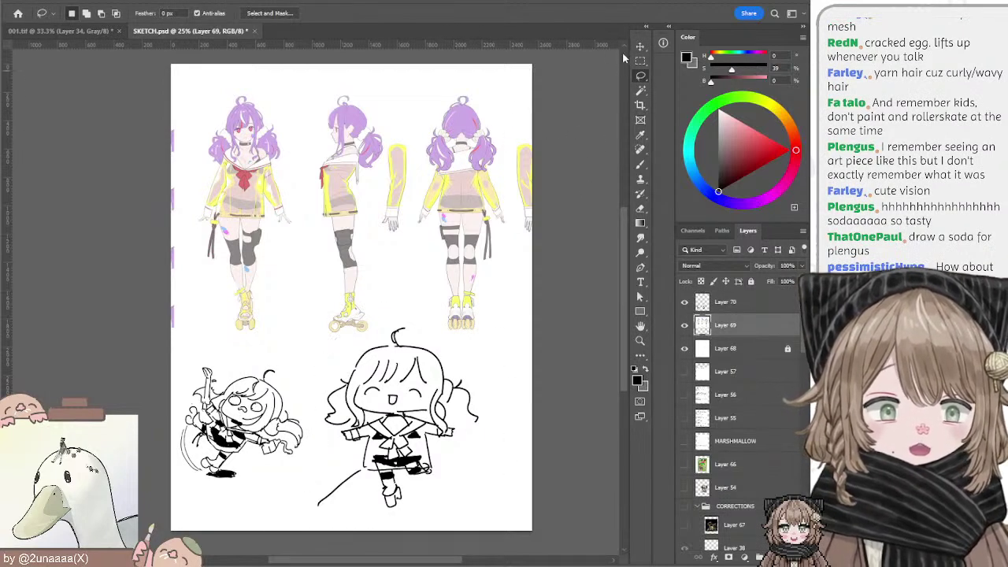
pyautogui.click(641, 45)
pyautogui.moveTo(360, 353); pyautogui.dragTo(359, 276)
pyautogui.press('Return')
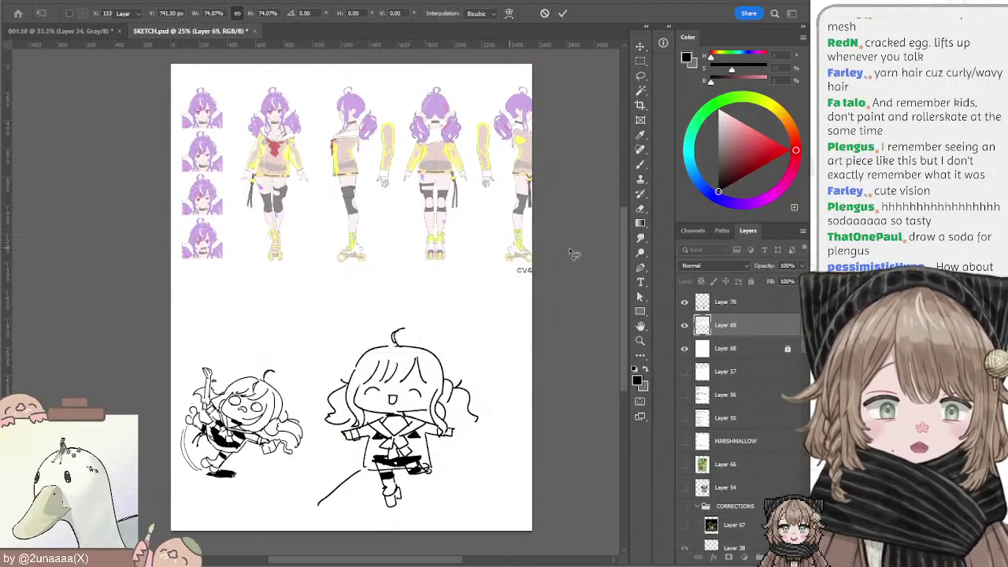
# Step: Lasso the second doodle on Layer 70 and move it up to make room below its feet
pyautogui.press('l')
pyautogui.hotkey('alt', ']')
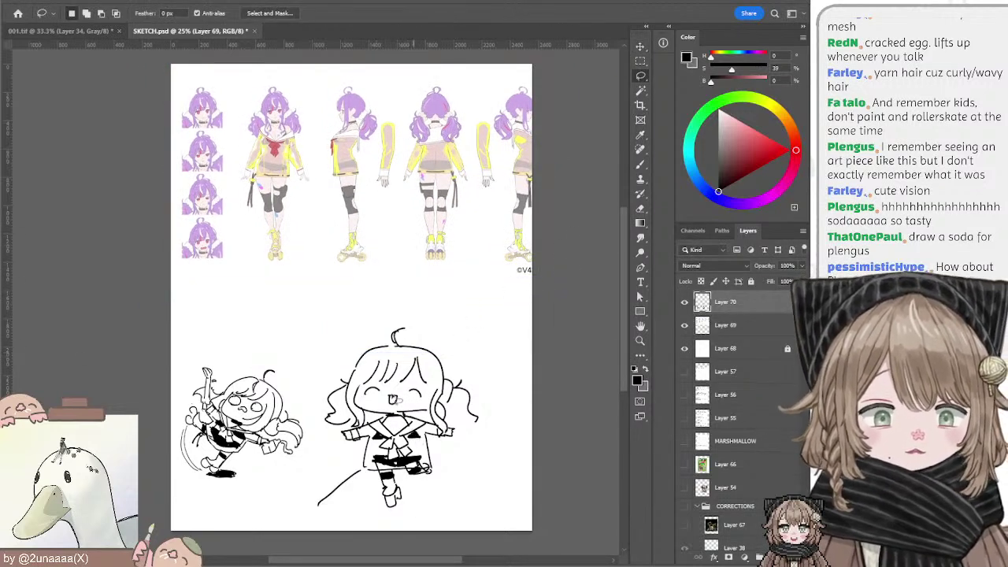
pyautogui.moveTo(370, 307)
pyautogui.mouseDown()
pyautogui.moveTo(298, 528)
pyautogui.moveTo(464, 316)
pyautogui.moveTo(470, 273)
pyautogui.mouseUp()
pyautogui.hotkey('ctrl', 'd')
pyautogui.press('b')
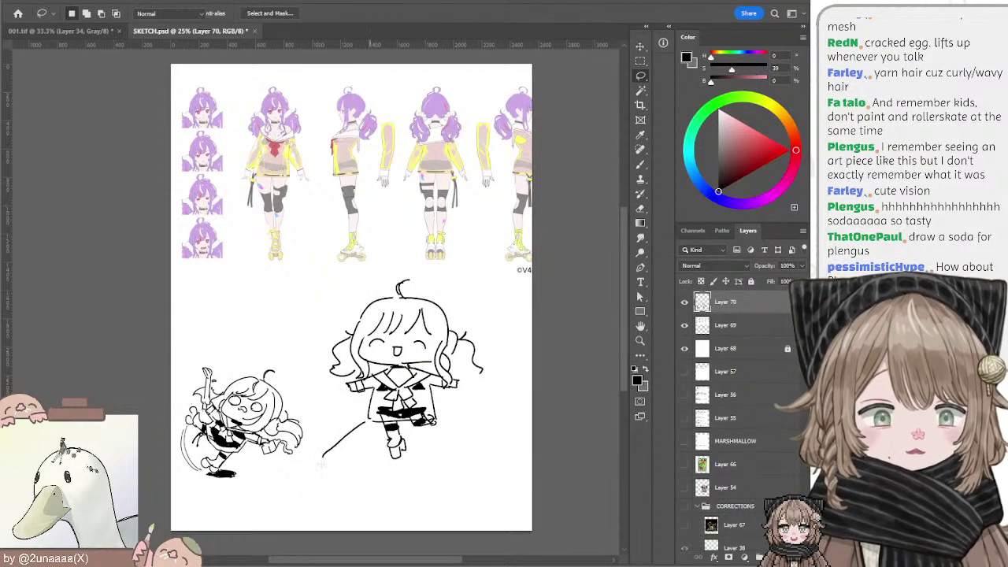
# Step: Try a tilted four-sided floor outline under the second doodle, then undo and erase its edges
pyautogui.moveTo(319, 457); pyautogui.dragTo(379, 503)
pyautogui.hotkey('ctrl', 'z')
pyautogui.moveTo(321, 461); pyautogui.dragTo(388, 515)
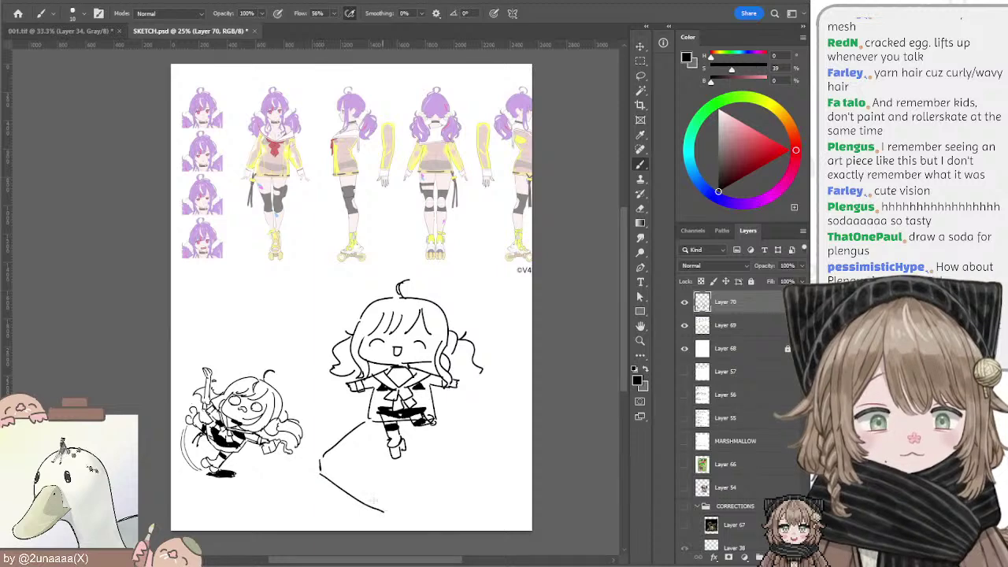
pyautogui.hotkey('ctrl', 'z')
pyautogui.moveTo(319, 464)
pyautogui.mouseDown()
pyautogui.moveTo(440, 501)
pyautogui.moveTo(530, 418)
pyautogui.mouseUp()
pyautogui.hotkey('ctrl', 'z')
pyautogui.moveTo(436, 498); pyautogui.dragTo(487, 418)
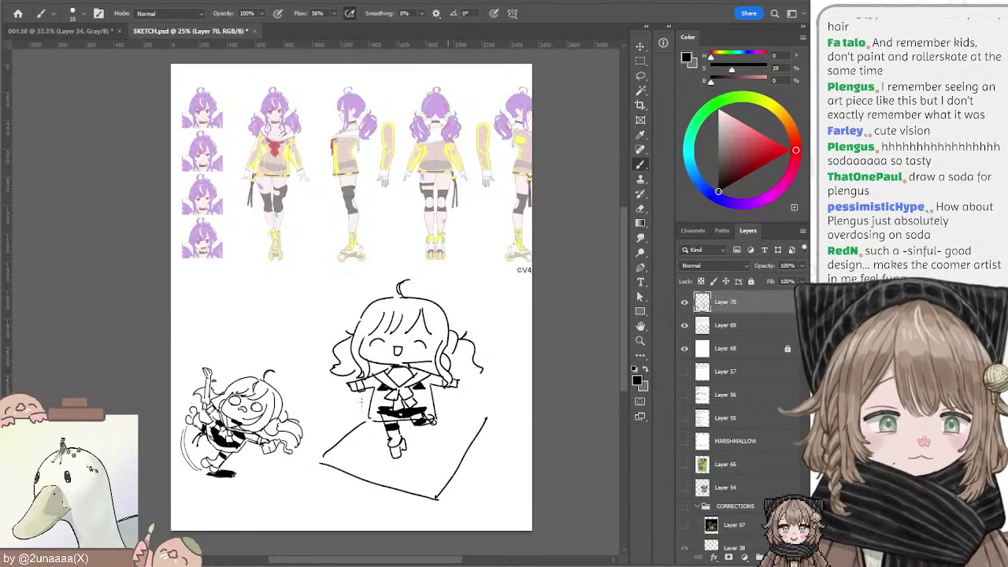
pyautogui.hotkey('ctrl', 'z')
pyautogui.hotkey('ctrl', 'z')
pyautogui.press('e')
pyautogui.moveTo(364, 422); pyautogui.dragTo(322, 453)
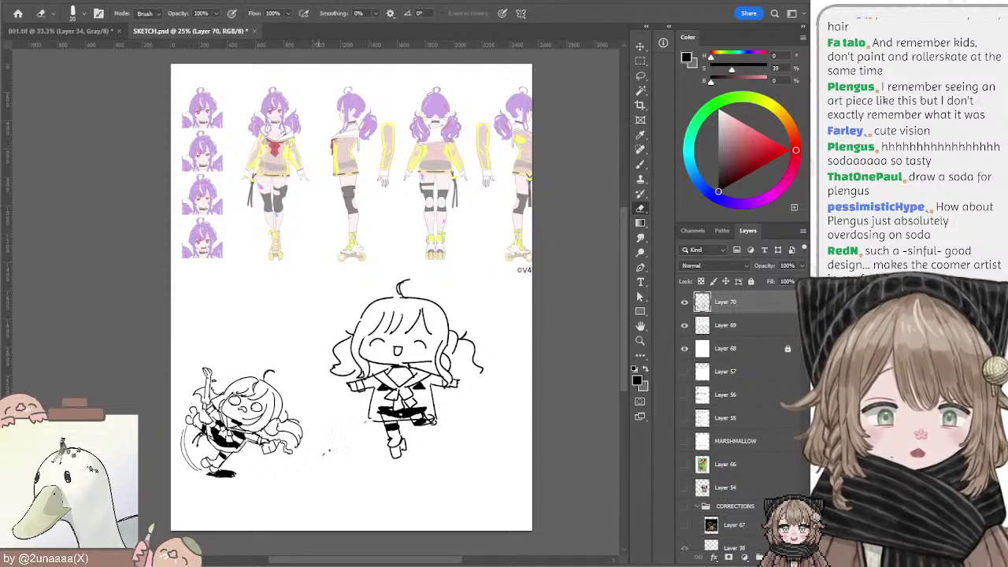
# Step: Draw a back edge and the V-shaped front edges of a diamond floor tile under the second doodle, redoing misplaced strokes
pyautogui.press('b')
pyautogui.moveTo(354, 400)
pyautogui.mouseDown()
pyautogui.moveTo(315, 434)
pyautogui.moveTo(403, 484)
pyautogui.mouseUp()
pyautogui.hotkey('ctrl', 'z')
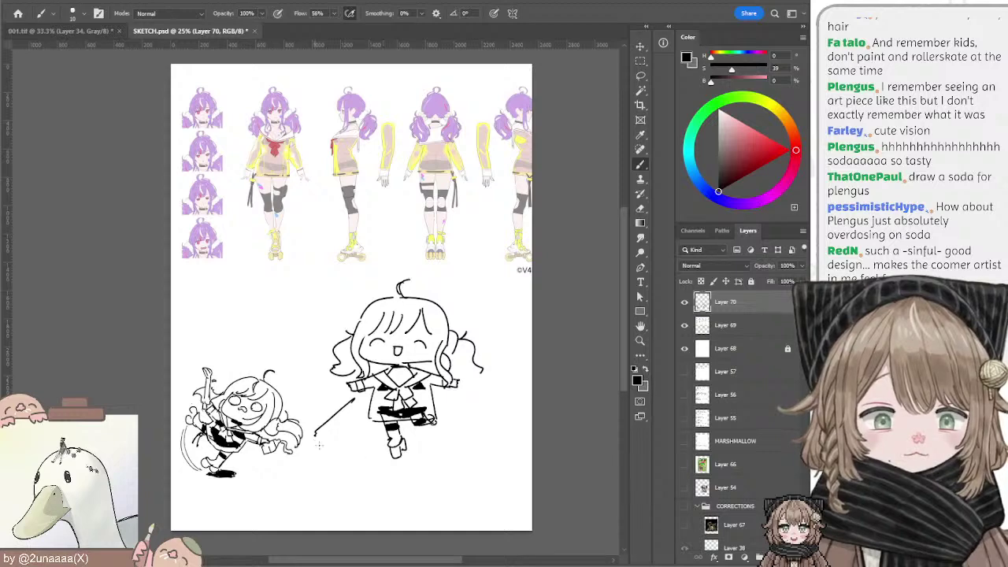
pyautogui.moveTo(315, 443); pyautogui.dragTo(392, 478)
pyautogui.moveTo(365, 414)
pyautogui.mouseDown()
pyautogui.moveTo(318, 431)
pyautogui.moveTo(421, 477)
pyautogui.moveTo(502, 432)
pyautogui.mouseUp()
pyautogui.hotkey('ctrl', 'z')
pyautogui.hotkey('ctrl', 'z')
pyautogui.hotkey('ctrl', 'z')
pyautogui.hotkey('ctrl', 'z')
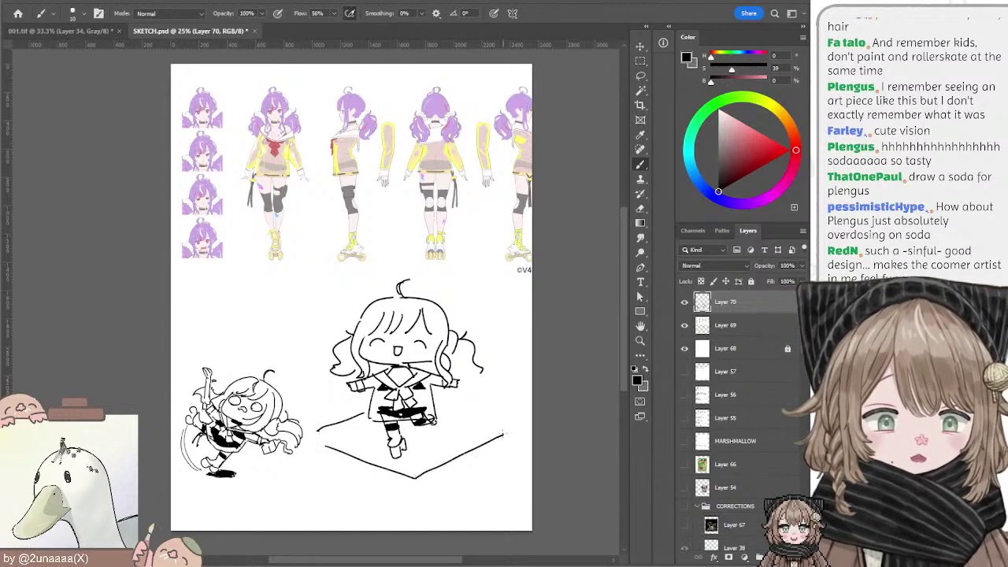
# Step: Close the floor tile with a back edge running from behind the raised leg to the far side corner
pyautogui.moveTo(443, 399); pyautogui.dragTo(508, 424)
pyautogui.hotkey('ctrl', 'z')
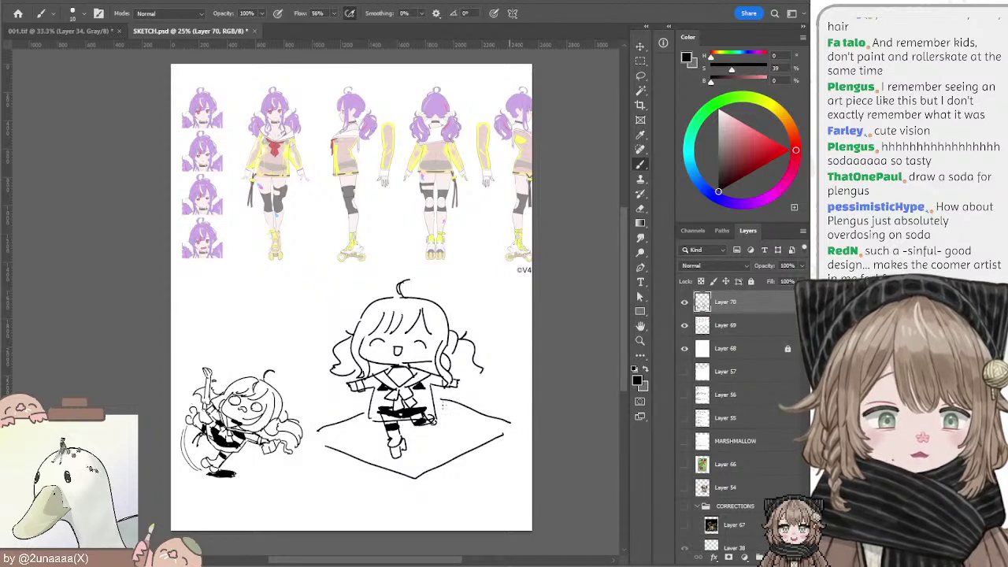
pyautogui.hotkey('ctrl', 'z')
pyautogui.moveTo(441, 404); pyautogui.dragTo(510, 427)
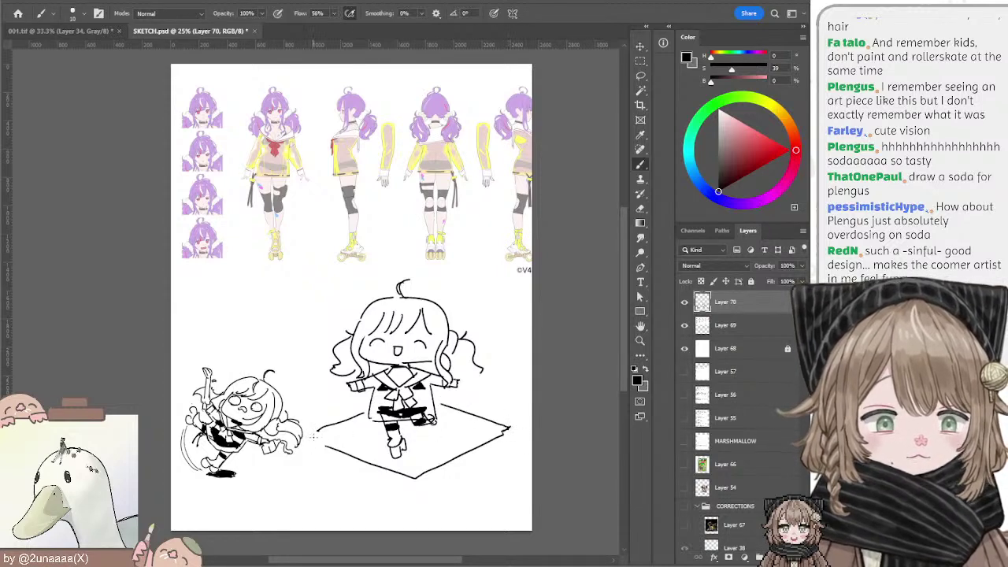
# Step: Draw the tile's near side corner, then lasso its front edges and duplicate them slightly lower to give the tile thickness
pyautogui.moveTo(315, 436)
pyautogui.mouseDown()
pyautogui.moveTo(339, 454)
pyautogui.moveTo(314, 435)
pyautogui.mouseUp()
pyautogui.hotkey('ctrl', 'z')
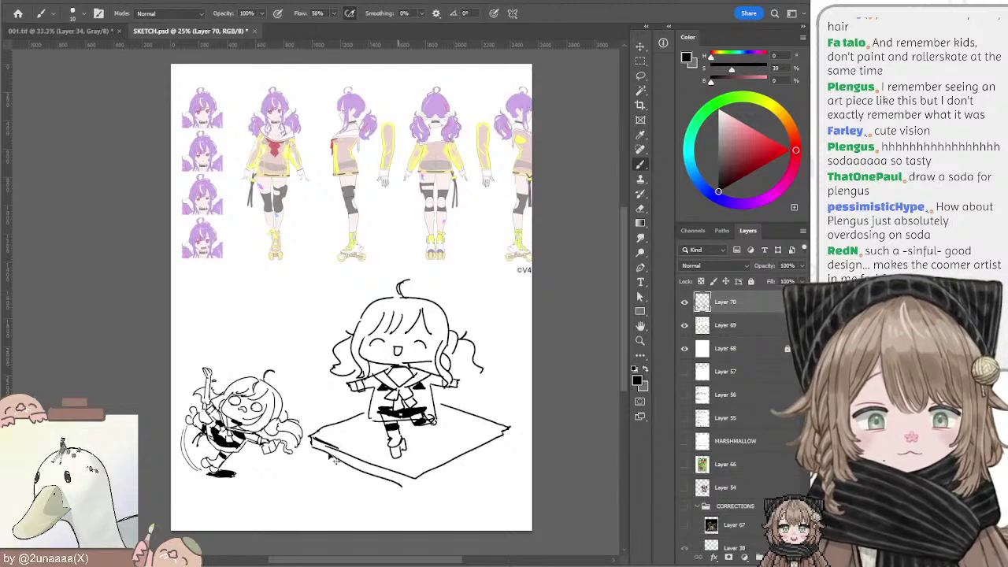
pyautogui.press('l')
pyautogui.moveTo(311, 438)
pyautogui.mouseDown()
pyautogui.moveTo(382, 489)
pyautogui.moveTo(418, 489)
pyautogui.moveTo(509, 430)
pyautogui.mouseUp()
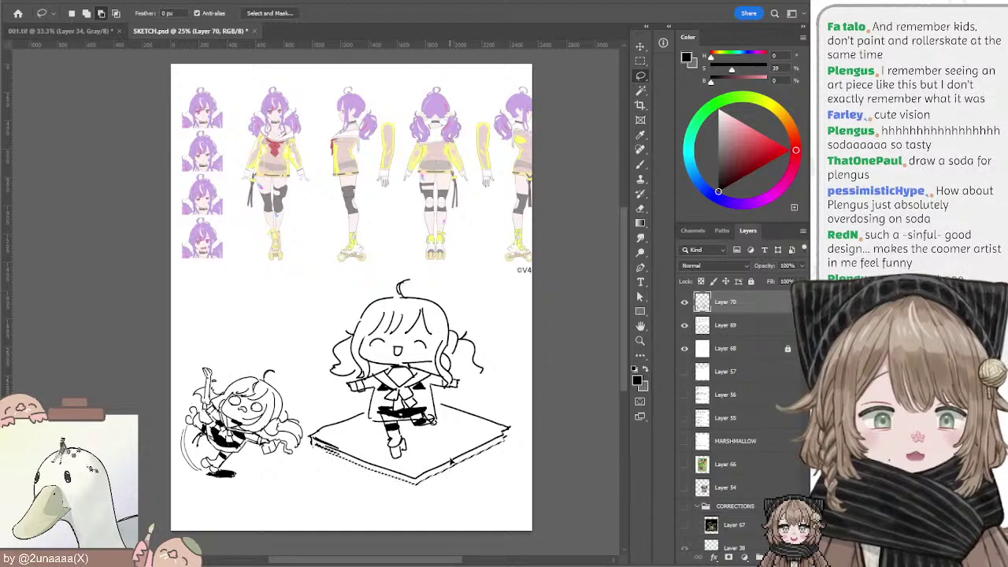
pyautogui.moveTo(451, 464)
pyautogui.mouseDown()
pyautogui.moveTo(528, 390)
pyautogui.moveTo(331, 389)
pyautogui.moveTo(372, 445)
pyautogui.moveTo(456, 465)
pyautogui.moveTo(445, 464)
pyautogui.mouseUp()
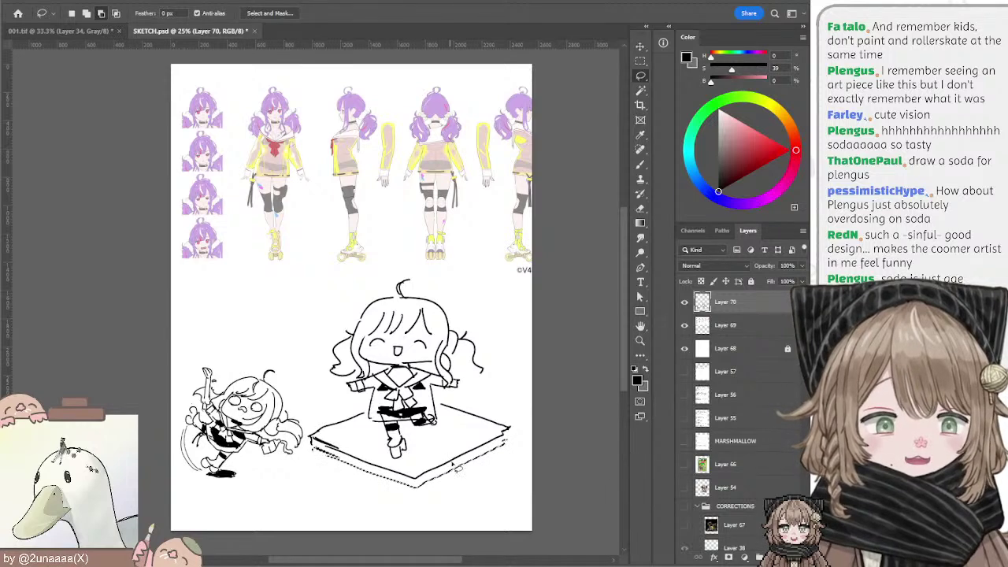
pyautogui.hotkey('ctrl', 'd')
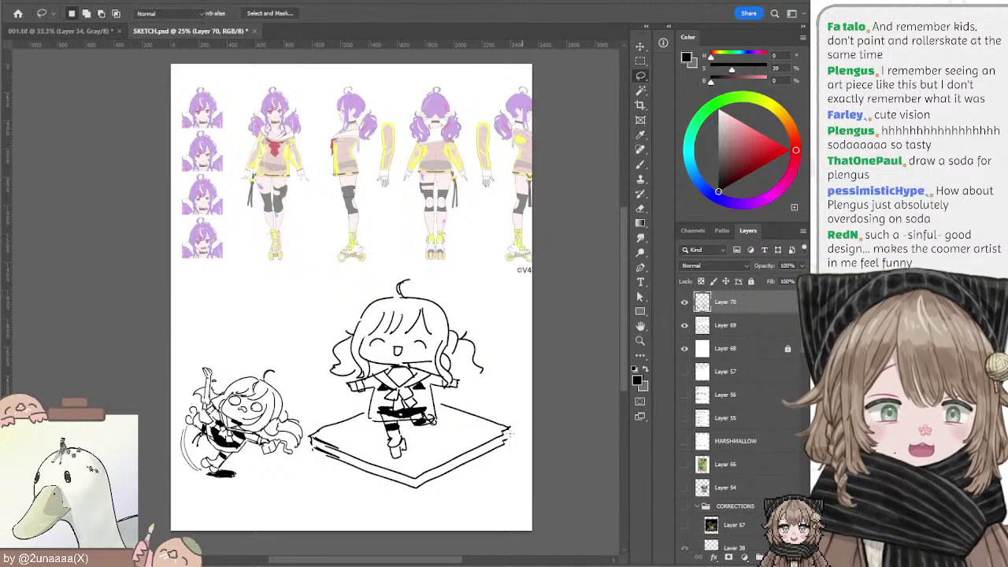
# Step: Join the floor tile's side corners and erase the stray line ends around them
pyautogui.press('b')
pyautogui.press('e')
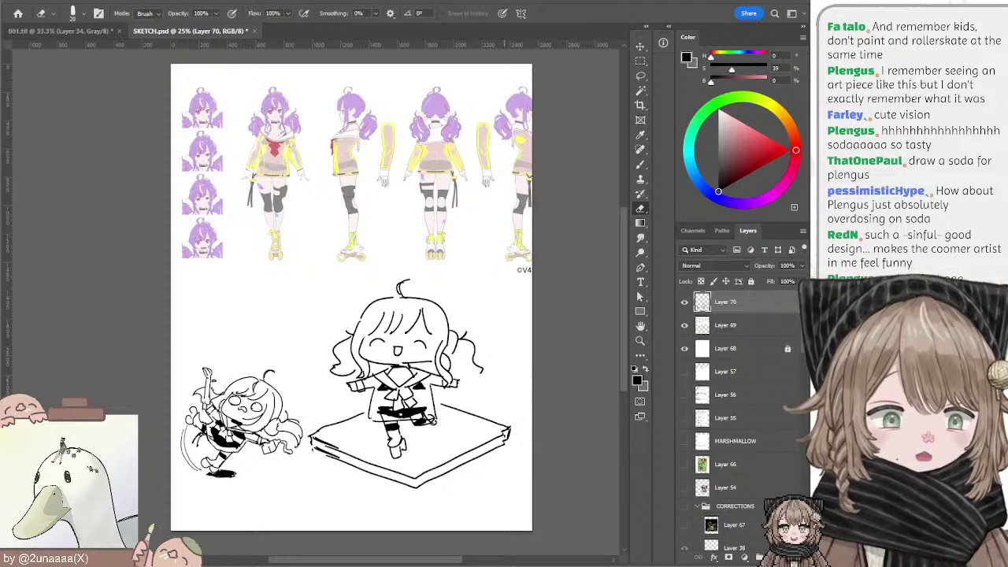
pyautogui.moveTo(499, 435); pyautogui.dragTo(504, 443)
pyautogui.moveTo(323, 444)
pyautogui.mouseDown()
pyautogui.moveTo(342, 453)
pyautogui.moveTo(325, 454)
pyautogui.mouseUp()
pyautogui.press('b')
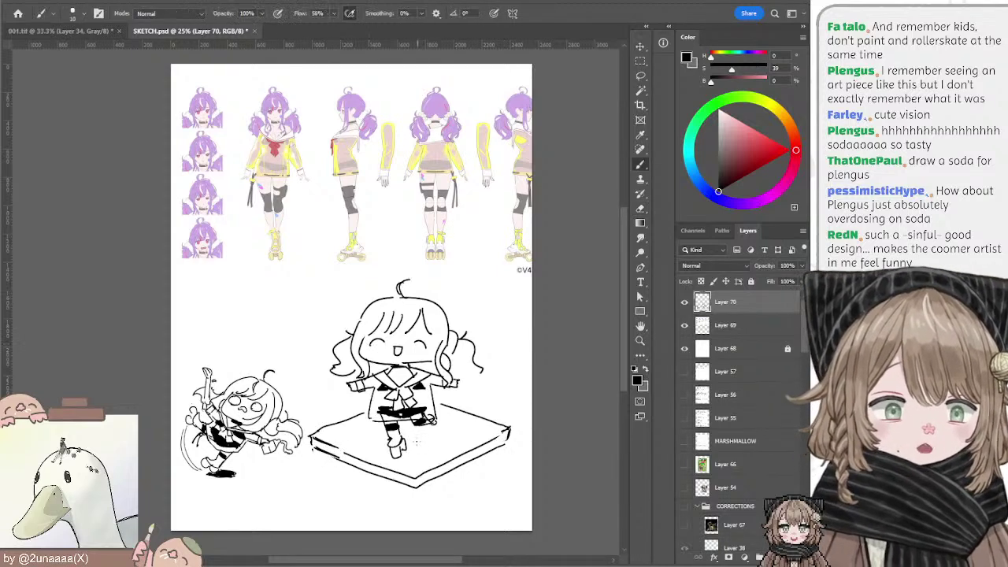
# Step: Try a thick curved shadow stroke on the floor tile beside the standing foot, enlarging the brush to 30 px, and undo it
pyautogui.moveTo(409, 445); pyautogui.dragTo(456, 428)
pyautogui.hotkey('ctrl', 'z')
pyautogui.hotkey('ctrl', 'z')
pyautogui.press(']')
pyautogui.hotkey('ctrl', 'z')
pyautogui.hotkey('ctrl', 'z')
pyautogui.press(']')
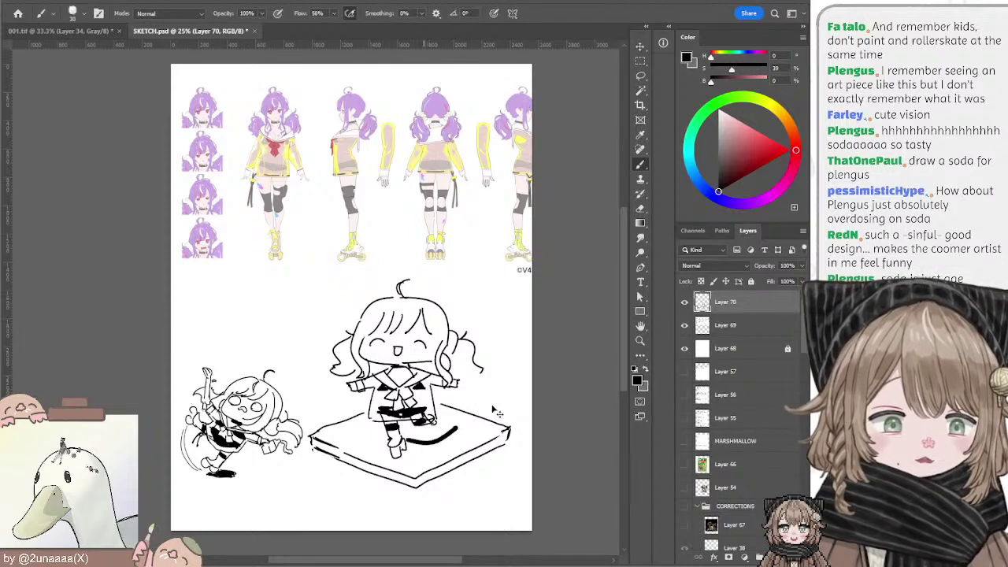
pyautogui.hotkey('ctrl', 'z')
# Step: Add a new layer above Layer 69 and paint a thick curved black shadow on the tile beside the second doodle's foot
pyautogui.click(727, 324)
pyautogui.click(772, 557)
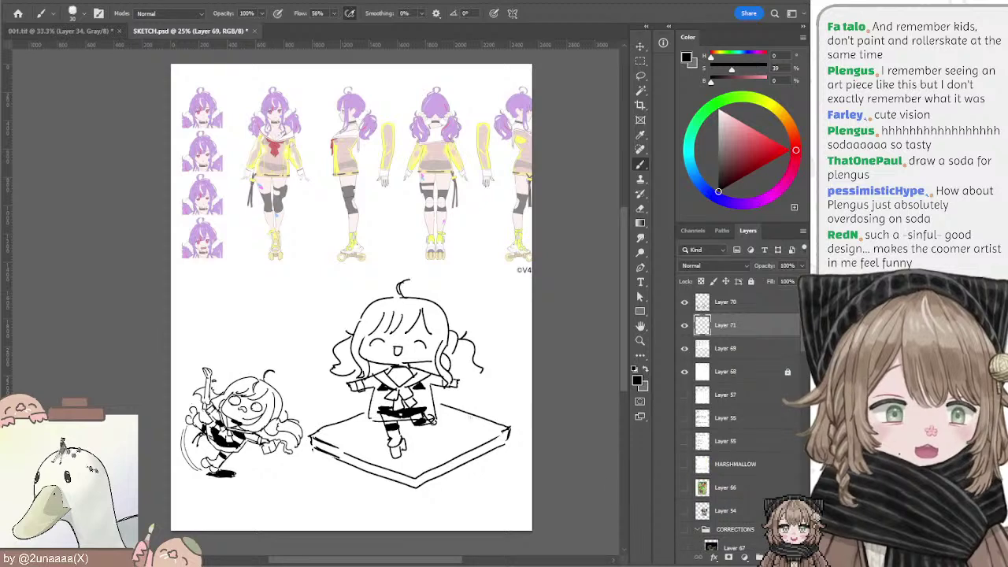
pyautogui.moveTo(403, 446)
pyautogui.mouseDown()
pyautogui.moveTo(449, 429)
pyautogui.moveTo(444, 437)
pyautogui.moveTo(457, 428)
pyautogui.moveTo(452, 417)
pyautogui.mouseUp()
pyautogui.hotkey('ctrl', 'z')
pyautogui.hotkey('ctrl', 'z')
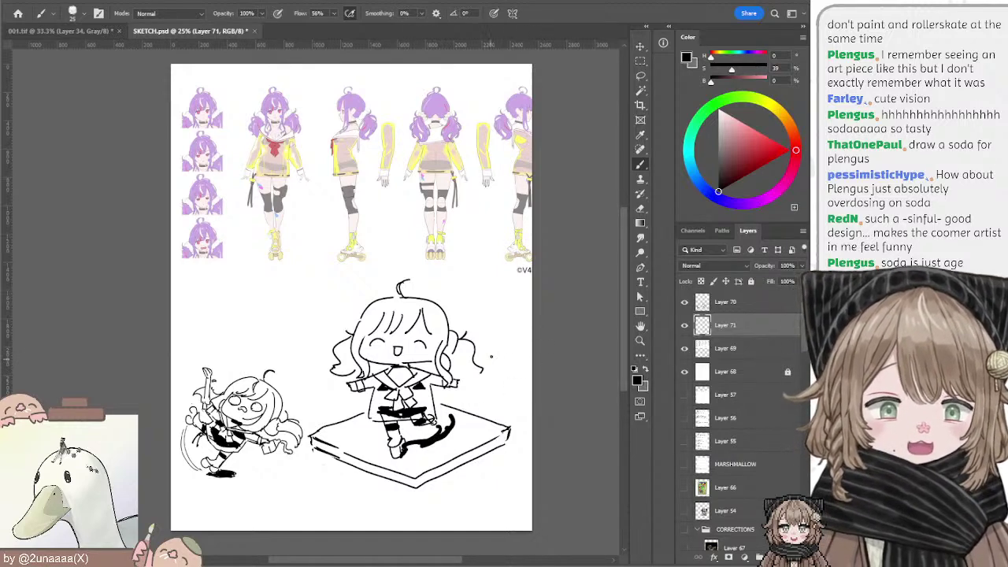
# Step: Lasso the floor tile's back edge and far side corner on Layer 70, move them outward to widen the tile, and deselect
pyautogui.hotkey('alt', ']')
pyautogui.press('e')
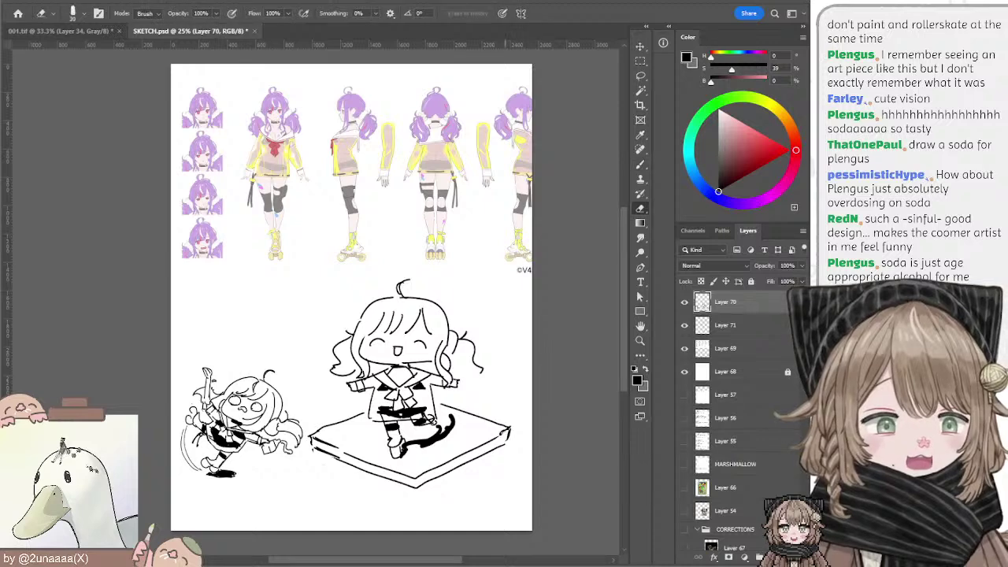
pyautogui.press('l')
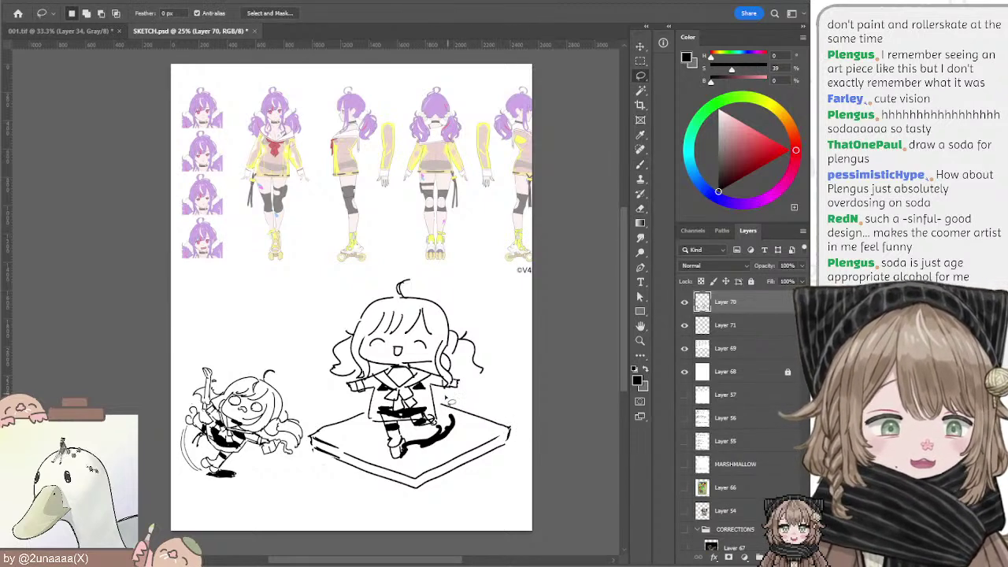
pyautogui.moveTo(455, 394)
pyautogui.mouseDown()
pyautogui.moveTo(510, 448)
pyautogui.moveTo(526, 418)
pyautogui.mouseUp()
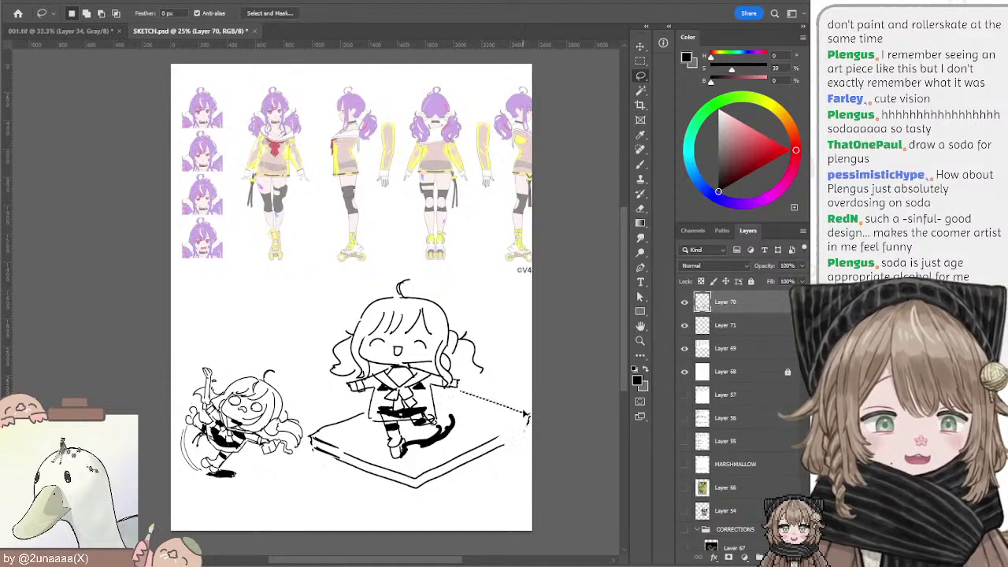
pyautogui.hotkey('ctrl', 'd')
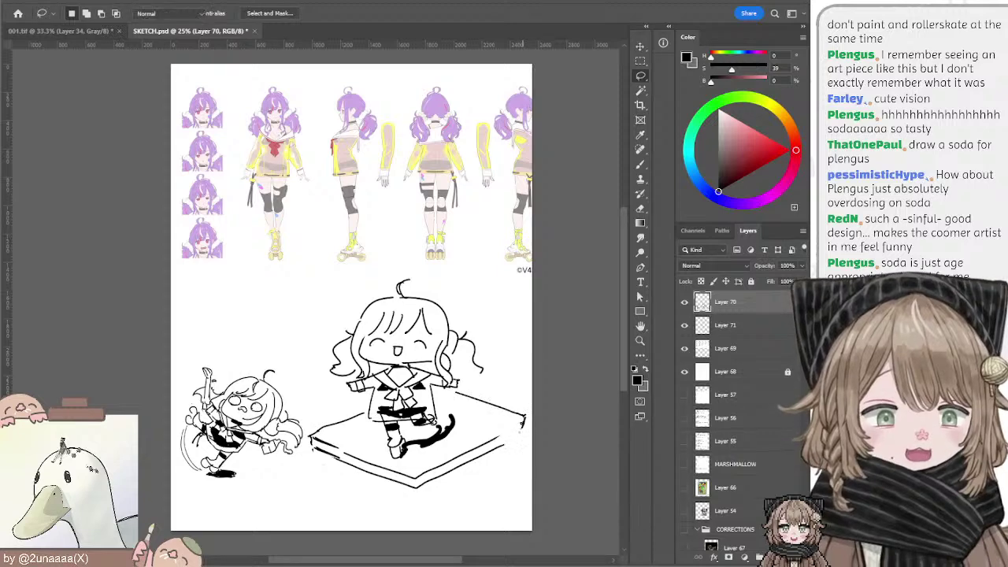
# Step: Complete the floor tile's front edge up to its widened corner and close the open end of the second doodle's pigtail
pyautogui.press('b')
pyautogui.moveTo(523, 431); pyautogui.dragTo(489, 453)
pyautogui.hotkey('ctrl', 'z')
pyautogui.press('e')
pyautogui.press('b')
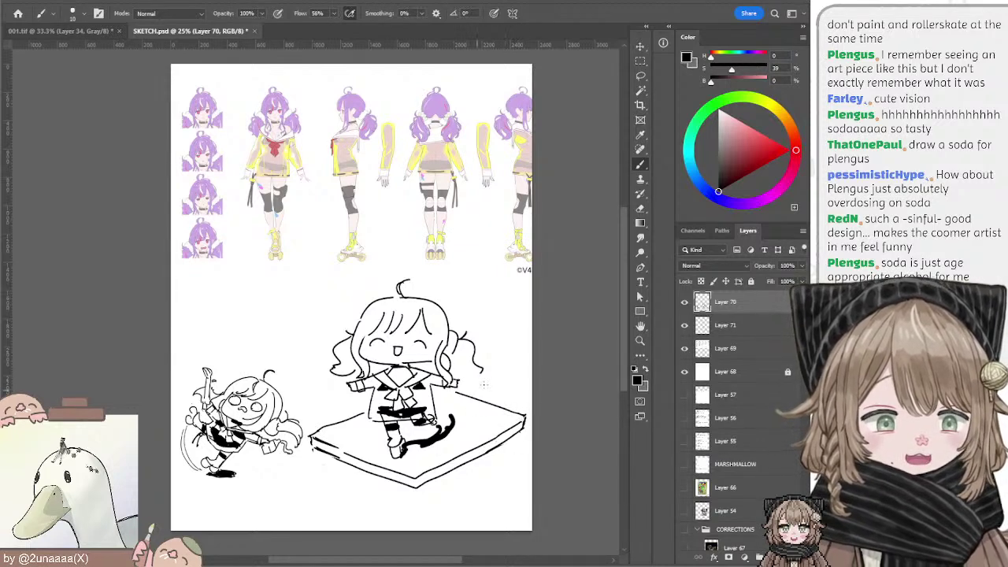
pyautogui.moveTo(487, 382)
pyautogui.mouseDown()
pyautogui.moveTo(507, 383)
pyautogui.moveTo(462, 368)
pyautogui.mouseUp()
pyautogui.hotkey('ctrl', 'z')
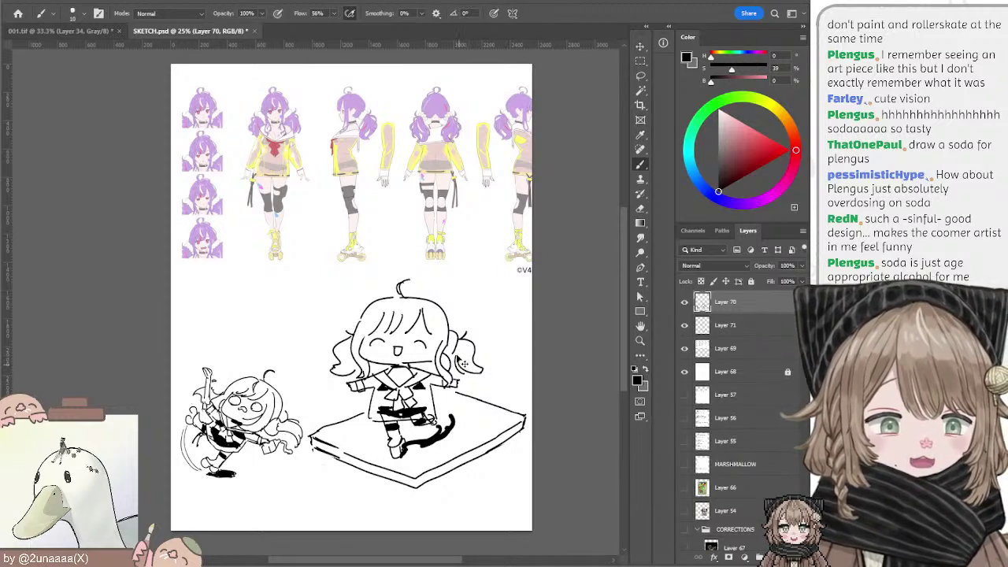
# Step: Draw a small flat paint tray behind the tile's far corner and fill in two black paint patches with a 20 px brush
pyautogui.moveTo(493, 379)
pyautogui.mouseDown()
pyautogui.moveTo(523, 389)
pyautogui.moveTo(509, 402)
pyautogui.moveTo(520, 406)
pyautogui.mouseUp()
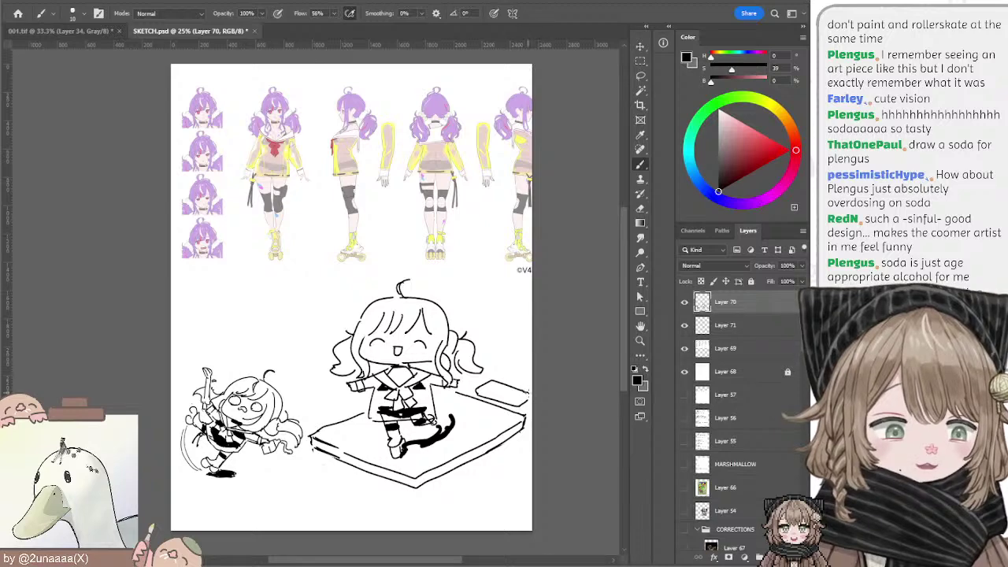
pyautogui.press(']')
pyautogui.press(']')
pyautogui.moveTo(496, 387)
pyautogui.mouseDown()
pyautogui.moveTo(486, 390)
pyautogui.moveTo(520, 397)
pyautogui.mouseUp()
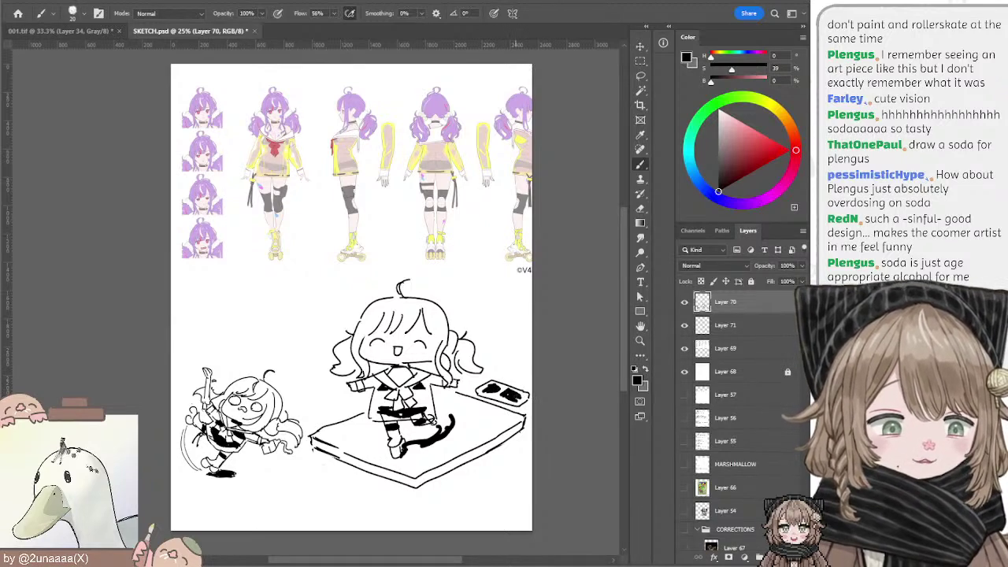
# Step: Reduce the brush size and draw a small cup of liquid just behind the paint tray
pyautogui.press('[')
pyautogui.press('[')
pyautogui.press('[')
pyautogui.press('[')
pyautogui.moveTo(492, 364)
pyautogui.mouseDown()
pyautogui.moveTo(508, 362)
pyautogui.moveTo(510, 381)
pyautogui.moveTo(489, 380)
pyautogui.moveTo(495, 364)
pyautogui.moveTo(511, 370)
pyautogui.mouseUp()
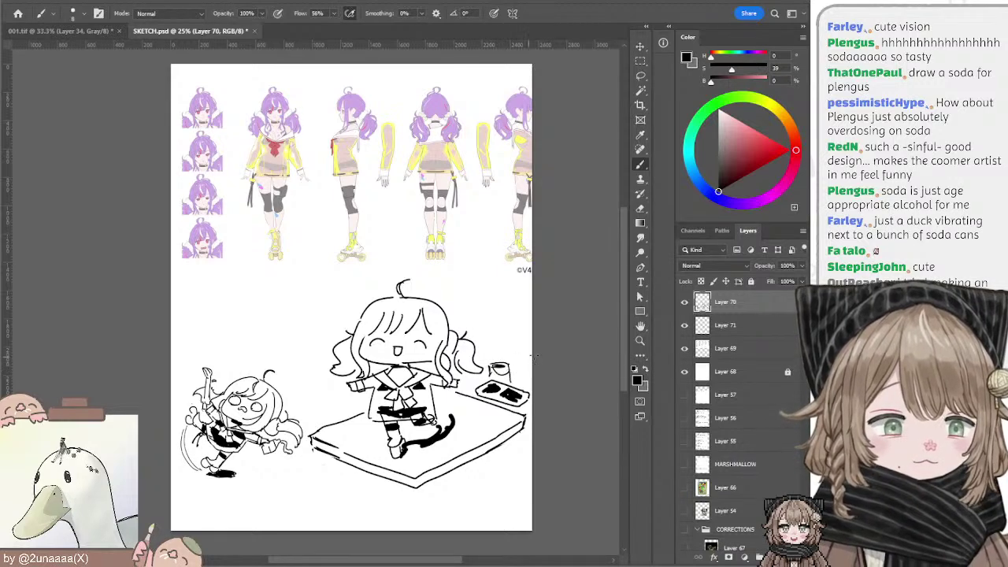
# Step: Paint thick curved black strokes on the tile beside the raised foot and near its far corner with a 25 px brush
pyautogui.moveTo(454, 397)
pyautogui.mouseDown()
pyautogui.moveTo(438, 419)
pyautogui.moveTo(465, 405)
pyautogui.moveTo(497, 407)
pyautogui.mouseUp()
pyautogui.hotkey('ctrl', 'z')
pyautogui.moveTo(473, 445); pyautogui.dragTo(495, 406)
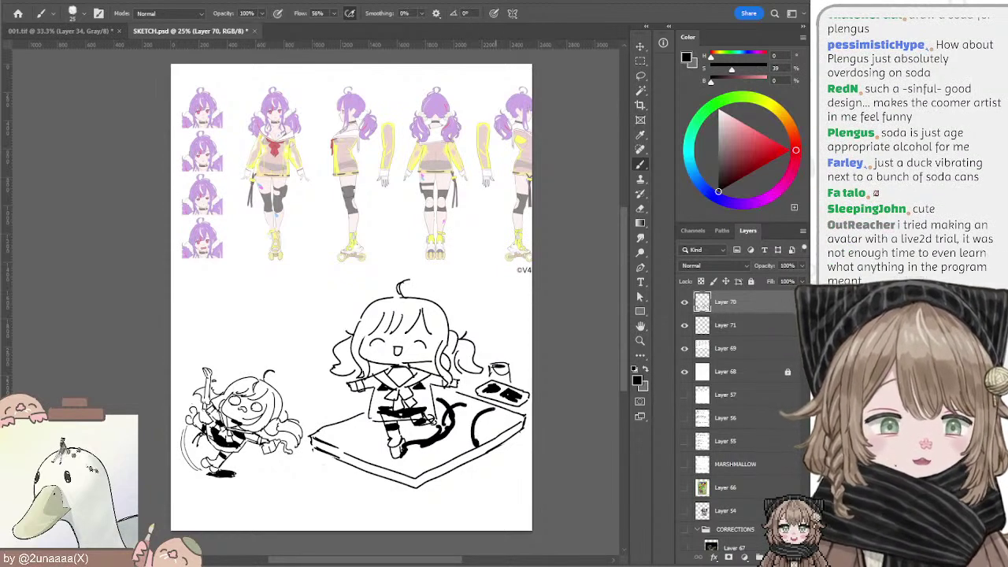
pyautogui.hotkey('ctrl', 'z')
pyautogui.moveTo(474, 445); pyautogui.dragTo(495, 407)
pyautogui.moveTo(494, 408); pyautogui.dragTo(486, 443)
pyautogui.hotkey('ctrl', 'z')
pyautogui.hotkey('ctrl', 'z')
# Step: Paint crossing curved black strokes on the tile beside the standing leg with a 20 px brush, undoing the extra strokes near the front edge
pyautogui.moveTo(353, 419); pyautogui.dragTo(365, 460)
pyautogui.hotkey('ctrl', 'z')
pyautogui.moveTo(351, 423)
pyautogui.mouseDown()
pyautogui.moveTo(369, 458)
pyautogui.moveTo(328, 432)
pyautogui.moveTo(380, 449)
pyautogui.moveTo(367, 465)
pyautogui.mouseUp()
pyautogui.hotkey('ctrl', 'z')
pyautogui.hotkey('ctrl', 'z')
pyautogui.hotkey('ctrl', 'z')
pyautogui.moveTo(358, 415)
pyautogui.mouseDown()
pyautogui.moveTo(354, 454)
pyautogui.moveTo(424, 476)
pyautogui.mouseUp()
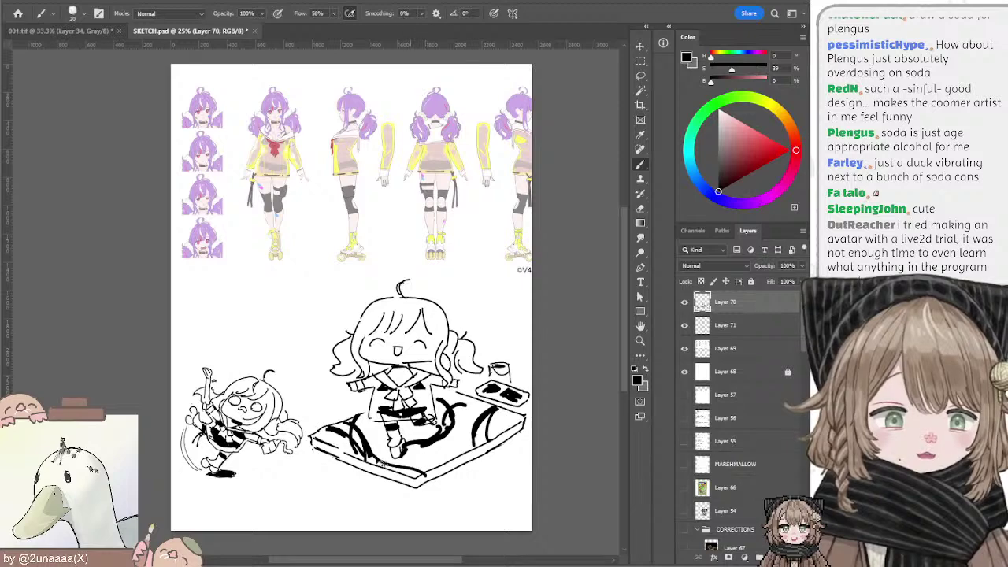
pyautogui.hotkey('ctrl', 'z')
pyautogui.moveTo(373, 457); pyautogui.dragTo(390, 470)
pyautogui.hotkey('ctrl', 'z')
pyautogui.moveTo(455, 425); pyautogui.dragTo(434, 461)
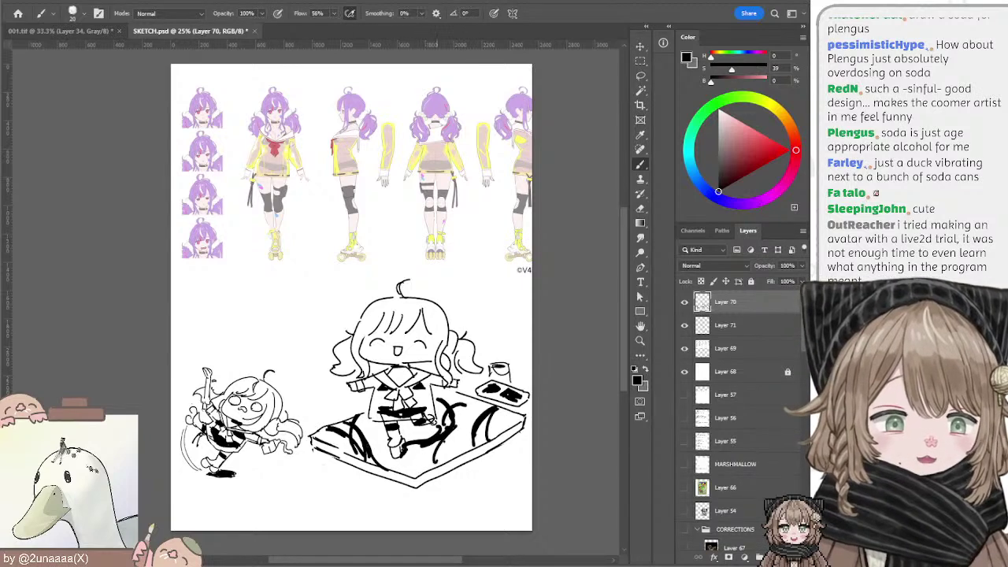
pyautogui.hotkey('ctrl', 'z')
# Step: Thicken and extend the curved black strokes on both sides of the tile with a 25 px brush
pyautogui.moveTo(443, 398); pyautogui.dragTo(461, 412)
pyautogui.press('[')
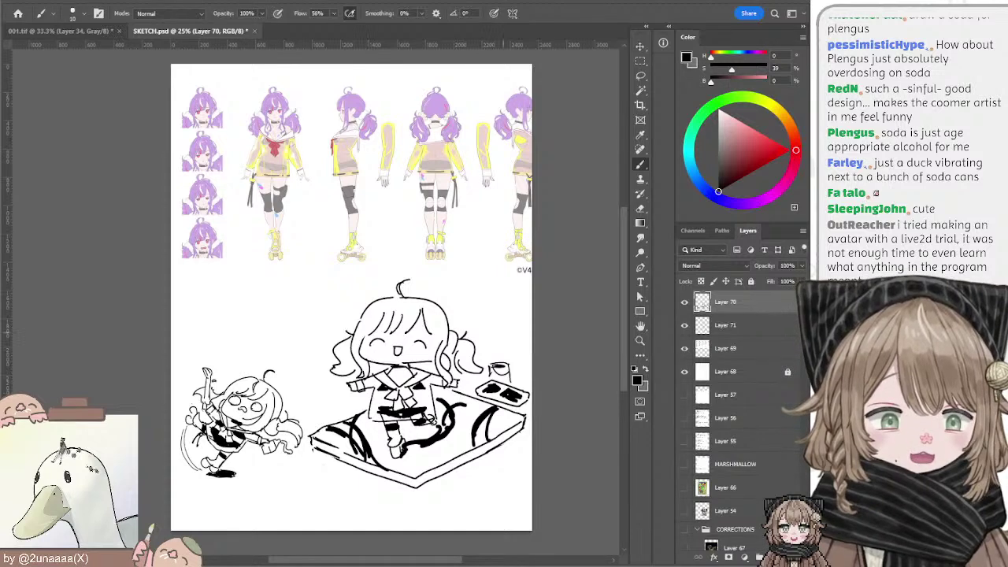
pyautogui.press('l')
pyautogui.press('b')
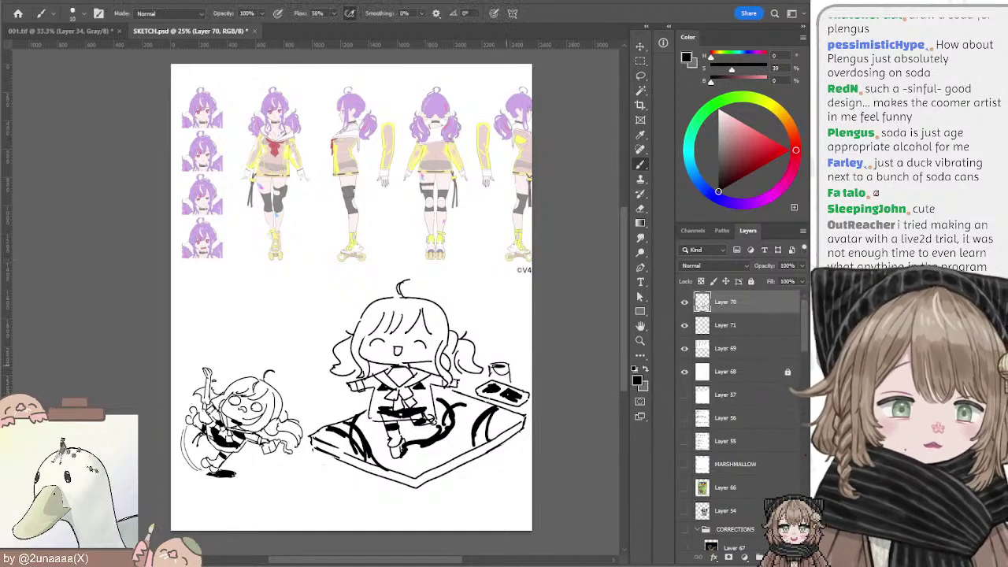
pyautogui.press(']')
pyautogui.press(']')
pyautogui.press(']')
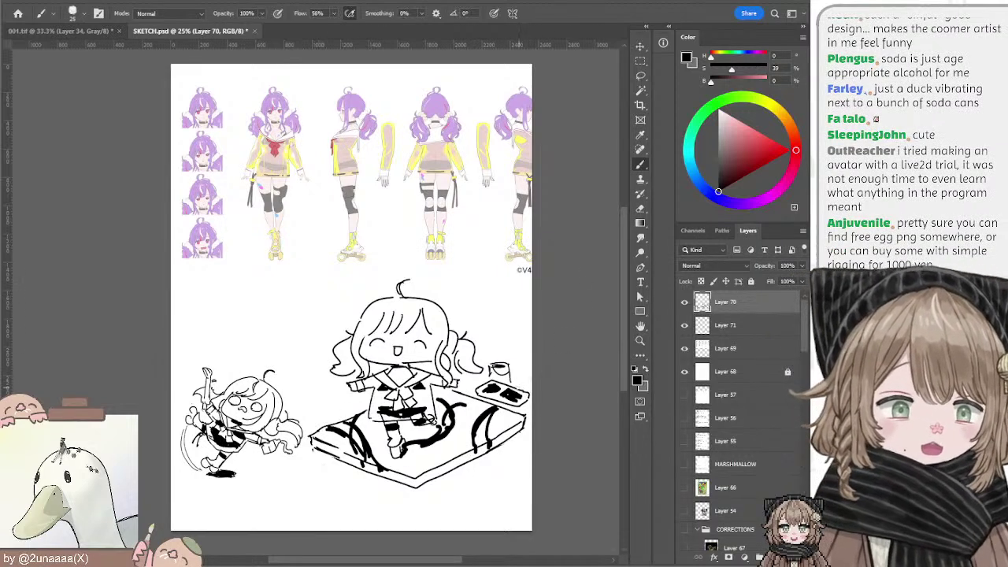
# Step: Check which marks lie on Layer 70 and Layer 71 by toggling their visibility, and merge the two layers
pyautogui.click(721, 333)
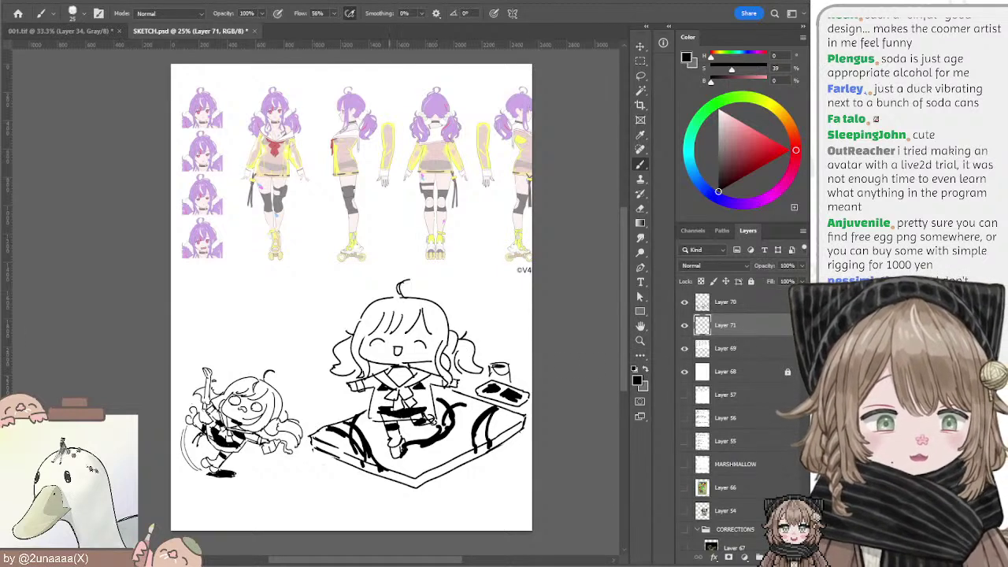
pyautogui.press('[')
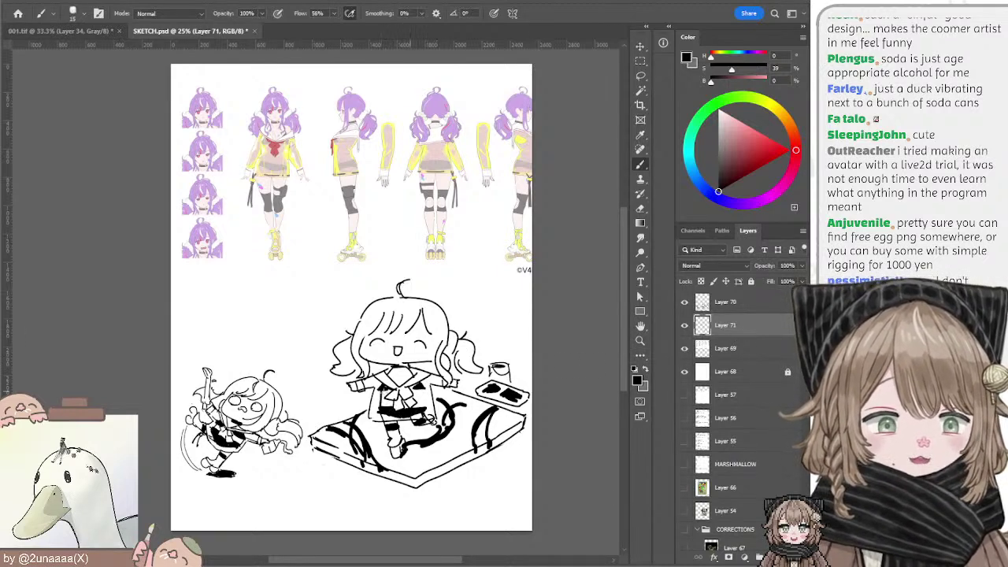
pyautogui.press('[')
pyautogui.press('[')
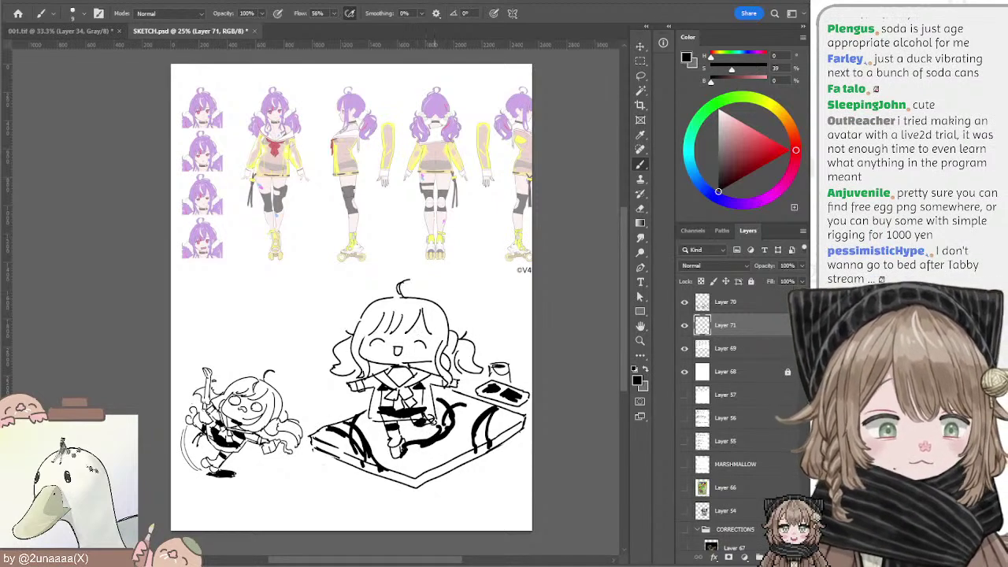
pyautogui.press('e')
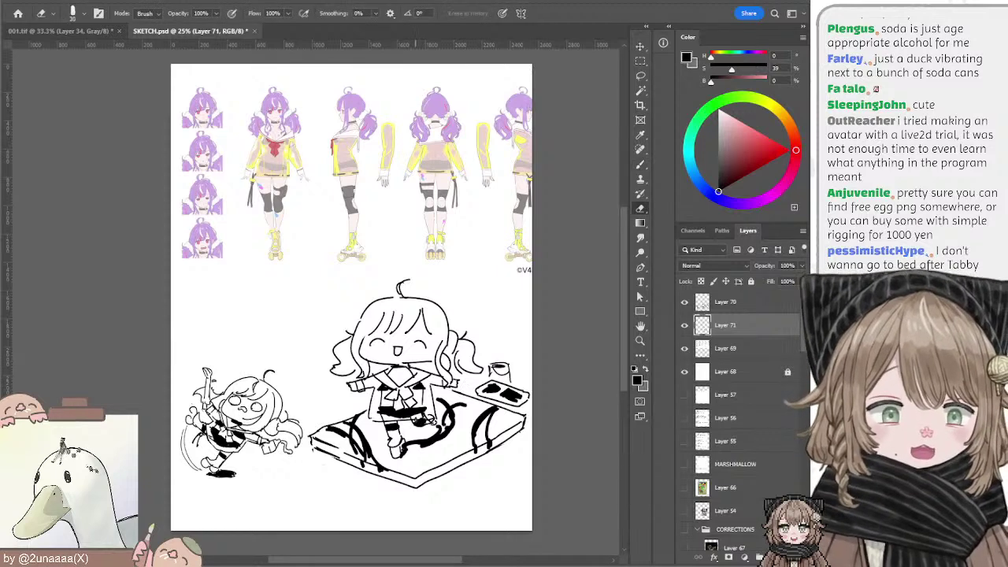
pyautogui.keyDown('ctrl'); pyautogui.click(422, 419); pyautogui.keyUp('ctrl')
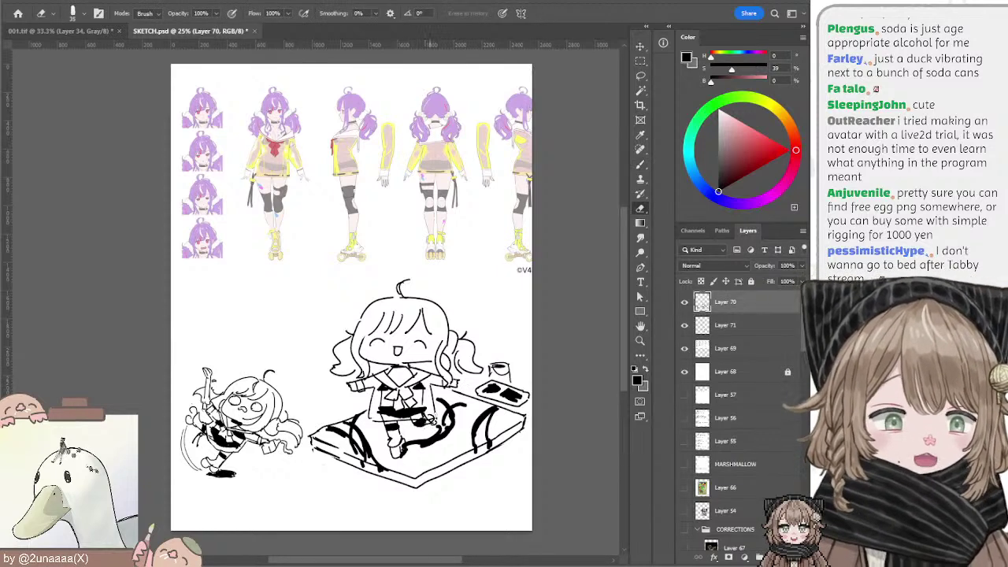
pyautogui.click(685, 302)
pyautogui.click(685, 302)
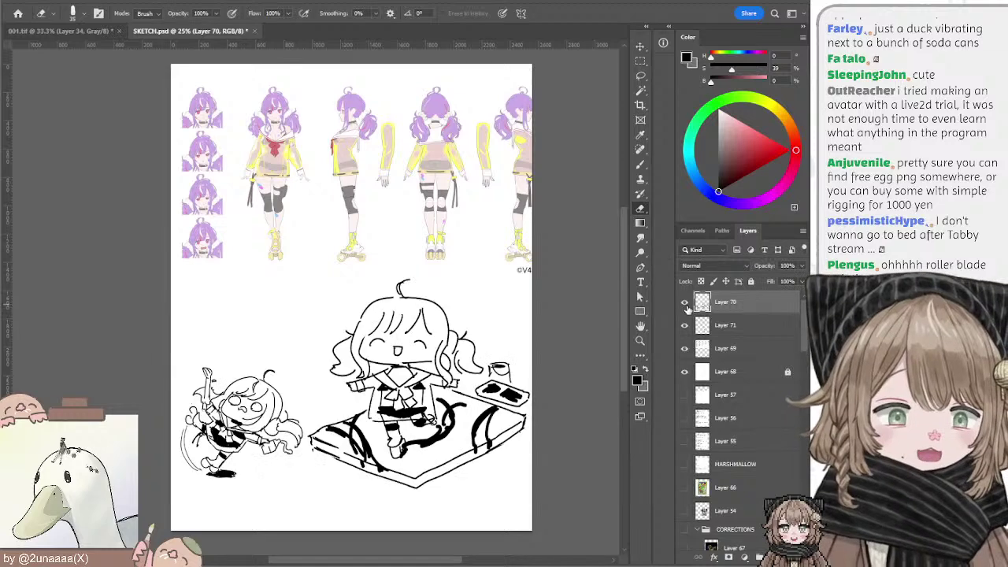
pyautogui.click(684, 325)
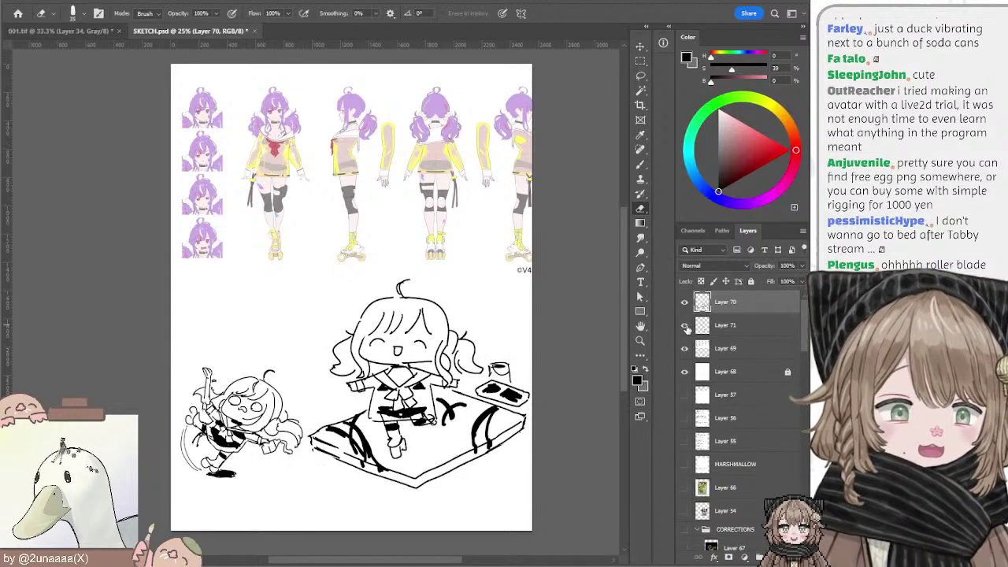
pyautogui.keyDown('shift'); pyautogui.click(726, 324); pyautogui.keyUp('shift')
pyautogui.hotkey('ctrl', 'e')
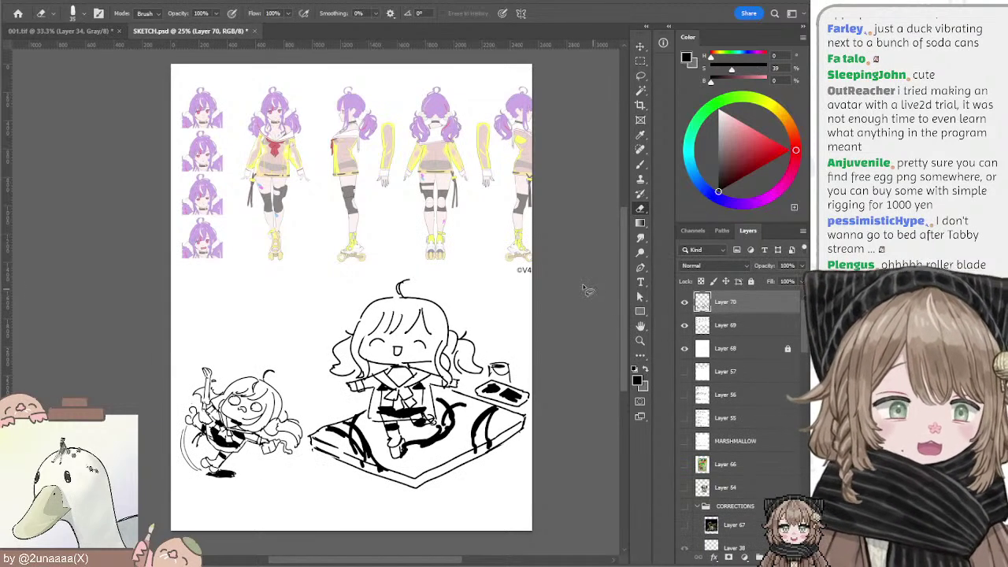
# Step: Turn the loose strand on top of both doodles' heads into a closed loop with the brush
pyautogui.press('l')
pyautogui.press('b')
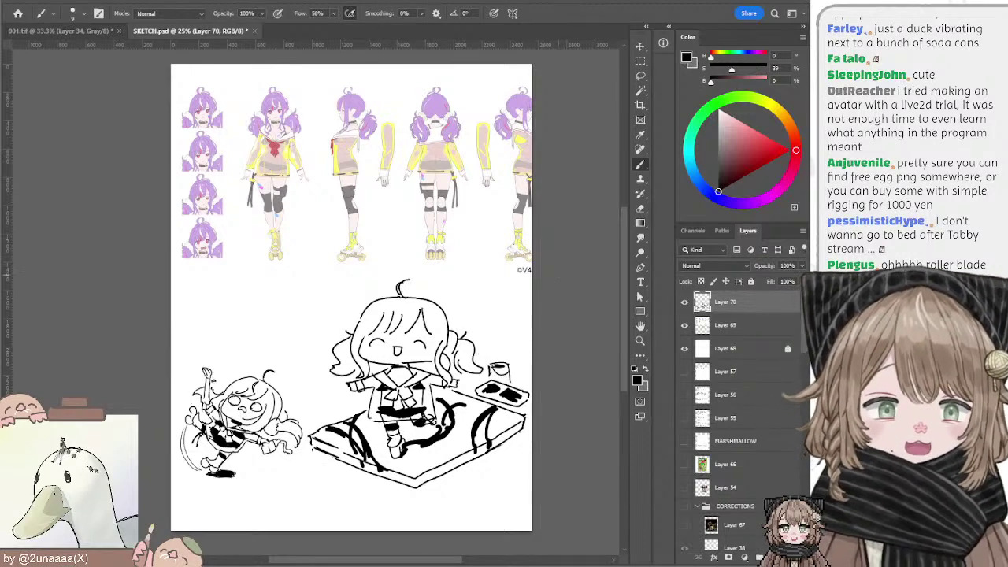
pyautogui.moveTo(570, 251)
pyautogui.mouseDown()
pyautogui.moveTo(563, 268)
pyautogui.moveTo(572, 257)
pyautogui.mouseUp()
pyautogui.moveTo(409, 287); pyautogui.dragTo(409, 302)
pyautogui.hotkey('ctrl', 'z')
pyautogui.moveTo(271, 383)
pyautogui.mouseDown()
pyautogui.moveTo(275, 372)
pyautogui.moveTo(277, 391)
pyautogui.mouseUp()
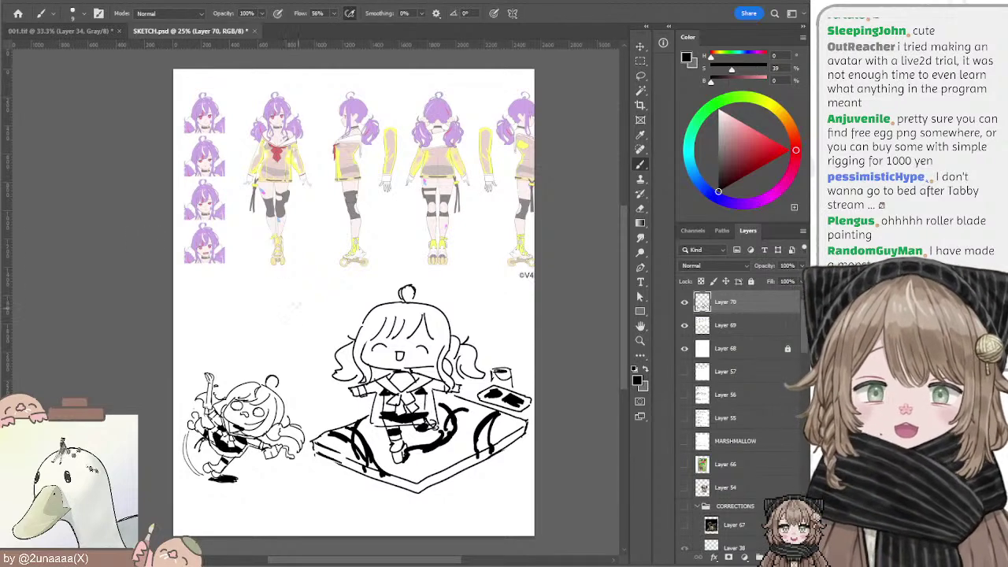
pyautogui.moveTo(294, 282)
pyautogui.mouseDown()
pyautogui.moveTo(283, 349)
pyautogui.moveTo(300, 377)
pyautogui.mouseUp()
pyautogui.hotkey('ctrl', 'z')
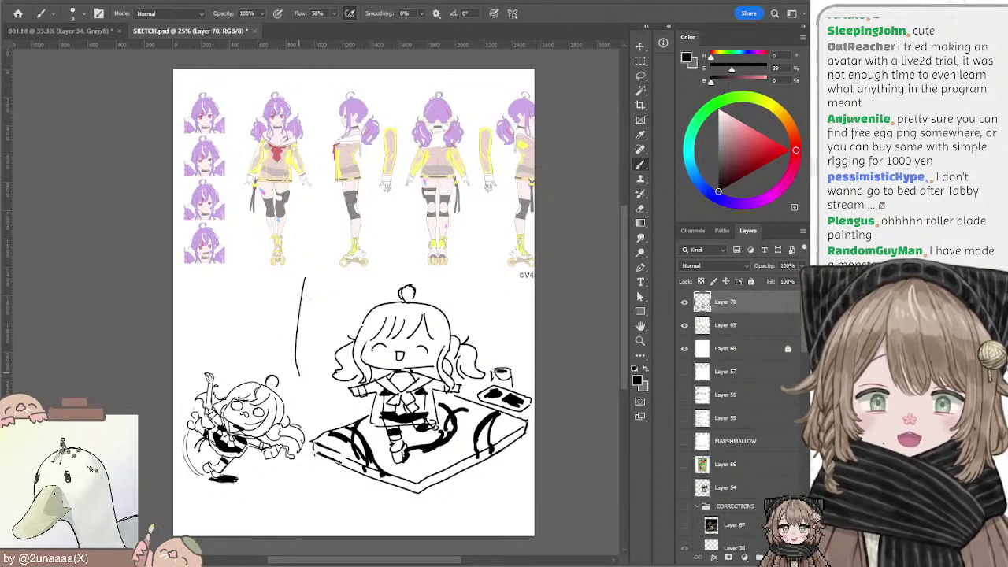
pyautogui.hotkey('ctrl', 'z')
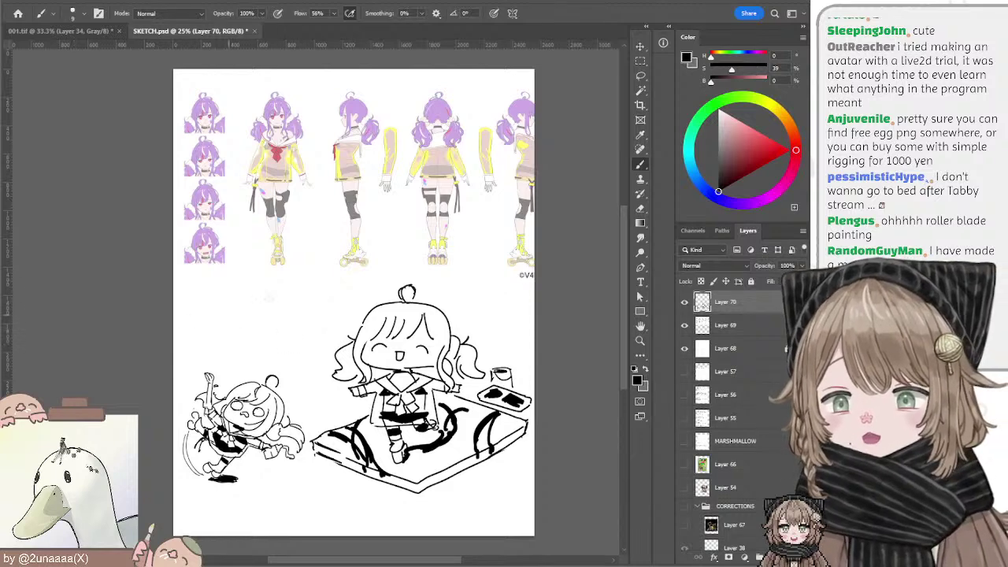
# Step: Sketch a large head above the slipping doodle, with round X-marked eyes and a hair outline ending in long side locks
pyautogui.moveTo(284, 290); pyautogui.dragTo(289, 306)
pyautogui.moveTo(289, 296)
pyautogui.mouseDown()
pyautogui.moveTo(282, 307)
pyautogui.moveTo(244, 295)
pyautogui.moveTo(255, 307)
pyautogui.moveTo(237, 325)
pyautogui.moveTo(228, 304)
pyautogui.moveTo(218, 313)
pyautogui.moveTo(199, 306)
pyautogui.moveTo(230, 301)
pyautogui.mouseUp()
pyautogui.hotkey('ctrl', 'z')
pyautogui.hotkey('ctrl', 'z')
pyautogui.moveTo(214, 351)
pyautogui.mouseDown()
pyautogui.moveTo(203, 307)
pyautogui.moveTo(230, 283)
pyautogui.moveTo(201, 292)
pyautogui.moveTo(236, 266)
pyautogui.moveTo(266, 268)
pyautogui.mouseUp()
pyautogui.hotkey('ctrl', 'z')
pyautogui.hotkey('ctrl', 'z')
pyautogui.moveTo(201, 296)
pyautogui.mouseDown()
pyautogui.moveTo(211, 282)
pyautogui.moveTo(279, 263)
pyautogui.mouseUp()
pyautogui.hotkey('ctrl', 'z')
pyautogui.moveTo(202, 299)
pyautogui.mouseDown()
pyautogui.moveTo(235, 257)
pyautogui.moveTo(296, 262)
pyautogui.moveTo(325, 306)
pyautogui.moveTo(319, 352)
pyautogui.moveTo(308, 351)
pyautogui.moveTo(293, 323)
pyautogui.mouseUp()
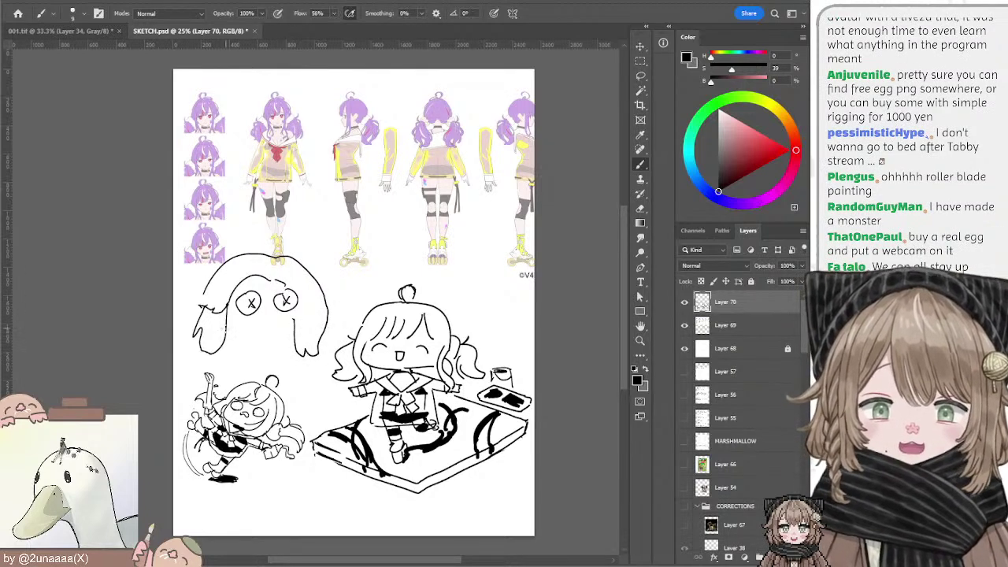
# Step: Draw the large head's chin line and small smile, and add round hair ornaments with ribbons on both sides
pyautogui.moveTo(226, 329)
pyautogui.mouseDown()
pyautogui.moveTo(260, 347)
pyautogui.moveTo(296, 340)
pyautogui.moveTo(272, 327)
pyautogui.mouseUp()
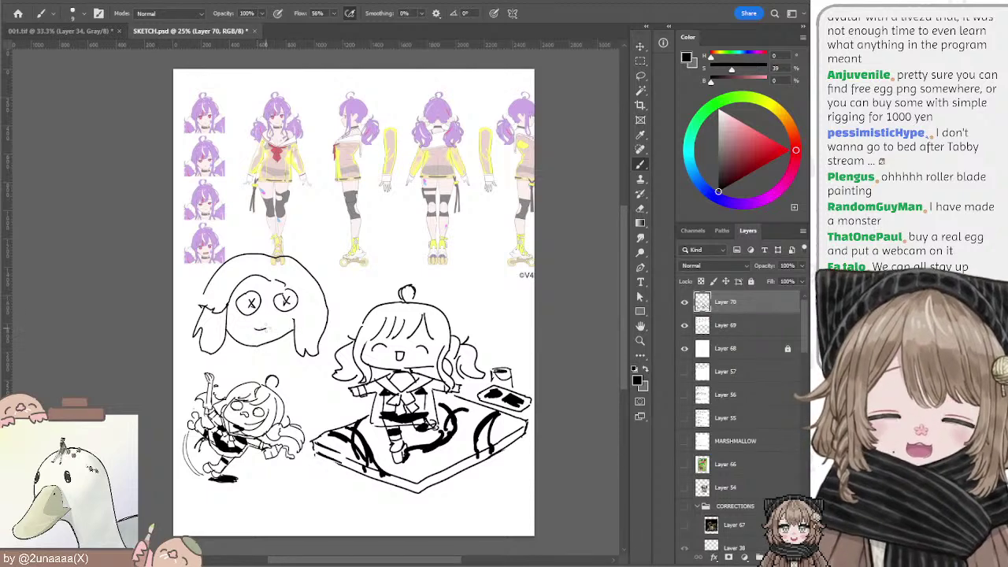
pyautogui.moveTo(319, 282)
pyautogui.mouseDown()
pyautogui.moveTo(305, 268)
pyautogui.moveTo(339, 293)
pyautogui.moveTo(323, 286)
pyautogui.moveTo(316, 265)
pyautogui.mouseUp()
pyautogui.moveTo(222, 266)
pyautogui.mouseDown()
pyautogui.moveTo(209, 261)
pyautogui.moveTo(192, 288)
pyautogui.moveTo(216, 293)
pyautogui.moveTo(213, 258)
pyautogui.mouseUp()
# Step: Draw a braid down the large head's right side lock and add an inner line to its left lock
pyautogui.moveTo(286, 276); pyautogui.dragTo(319, 342)
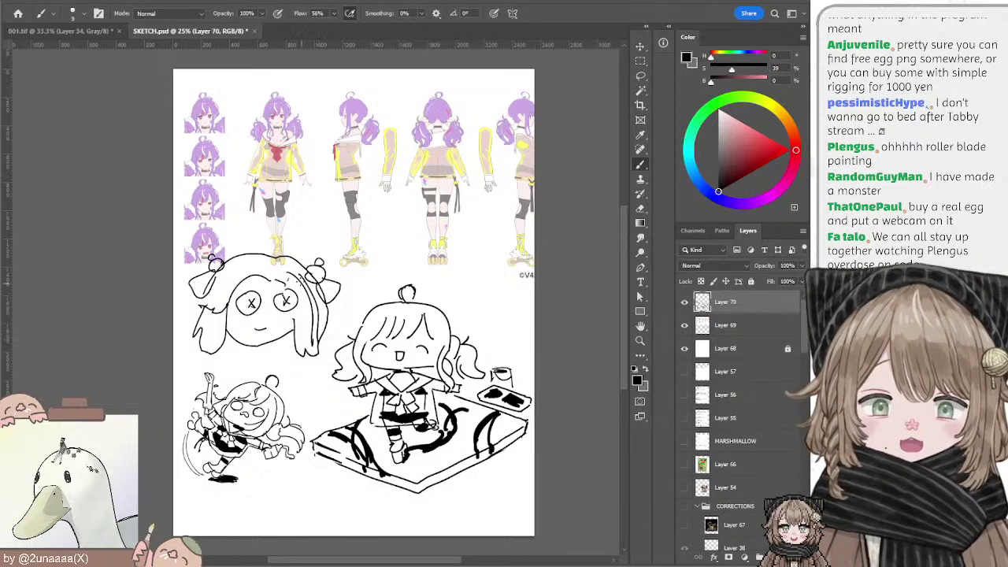
pyautogui.moveTo(302, 283); pyautogui.dragTo(312, 298)
pyautogui.moveTo(305, 295); pyautogui.dragTo(319, 315)
pyautogui.moveTo(312, 310)
pyautogui.mouseDown()
pyautogui.moveTo(324, 326)
pyautogui.moveTo(311, 354)
pyautogui.mouseUp()
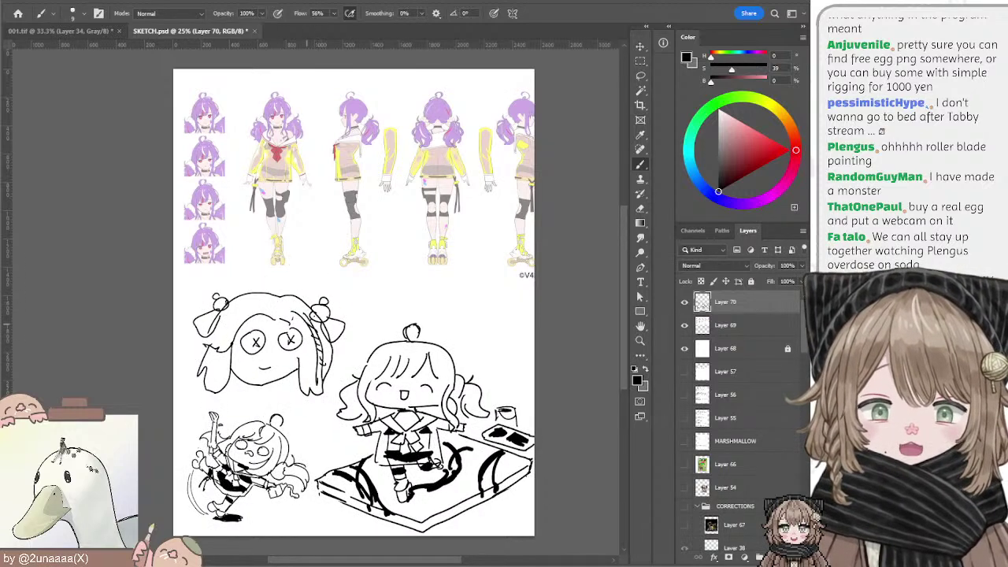
pyautogui.hotkey('ctrl', 'z')
pyautogui.moveTo(299, 286); pyautogui.dragTo(308, 345)
pyautogui.hotkey('ctrl', 'z')
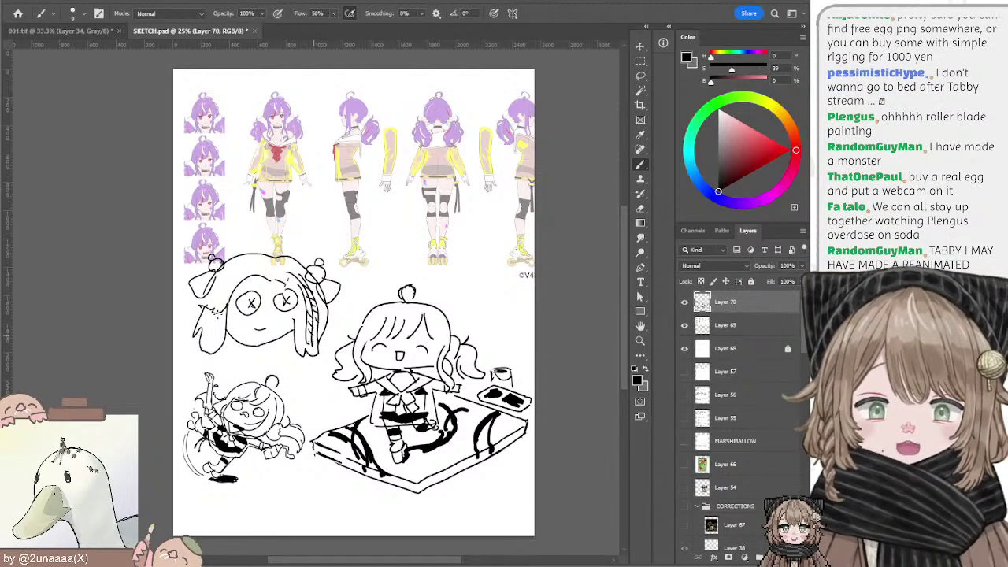
pyautogui.moveTo(219, 312)
pyautogui.mouseDown()
pyautogui.moveTo(208, 340)
pyautogui.moveTo(216, 346)
pyautogui.mouseUp()
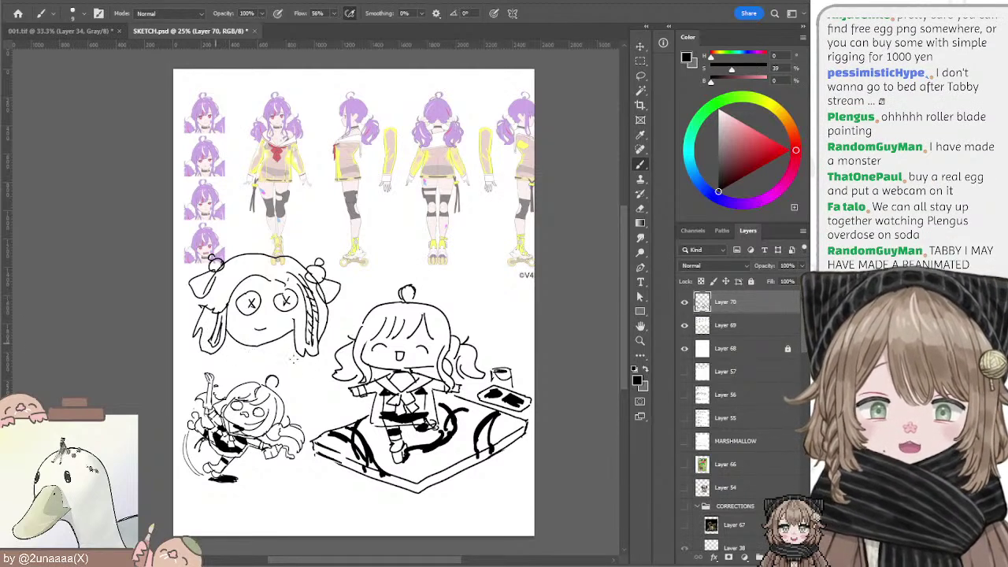
# Step: Draw a long narrow diagonal limb with a rounded end beneath the large head
pyautogui.moveTo(280, 343); pyautogui.dragTo(318, 389)
pyautogui.hotkey('ctrl', 'z')
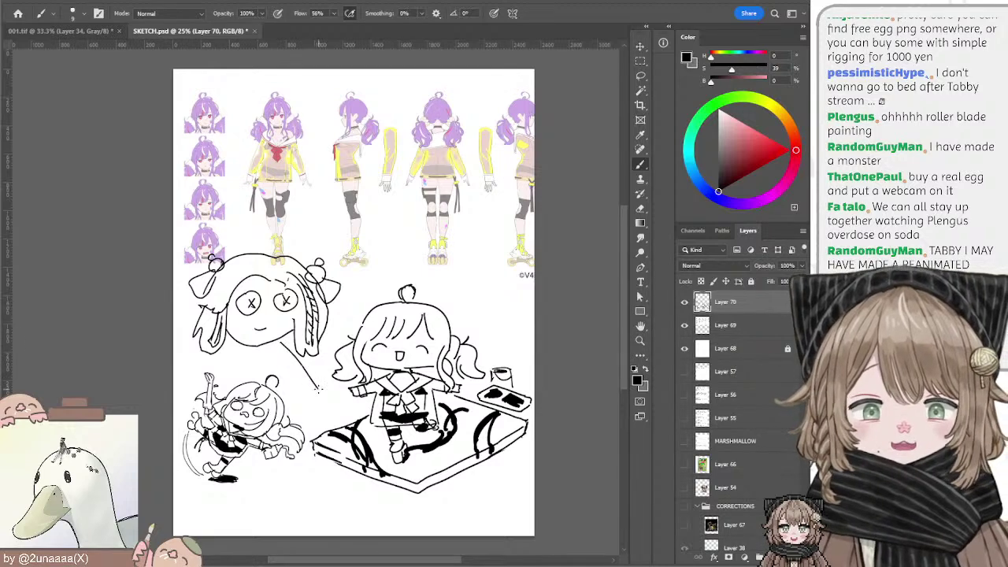
pyautogui.hotkey('ctrl', 'z')
pyautogui.moveTo(286, 344); pyautogui.dragTo(316, 391)
pyautogui.moveTo(275, 350)
pyautogui.mouseDown()
pyautogui.moveTo(307, 398)
pyautogui.moveTo(312, 392)
pyautogui.mouseUp()
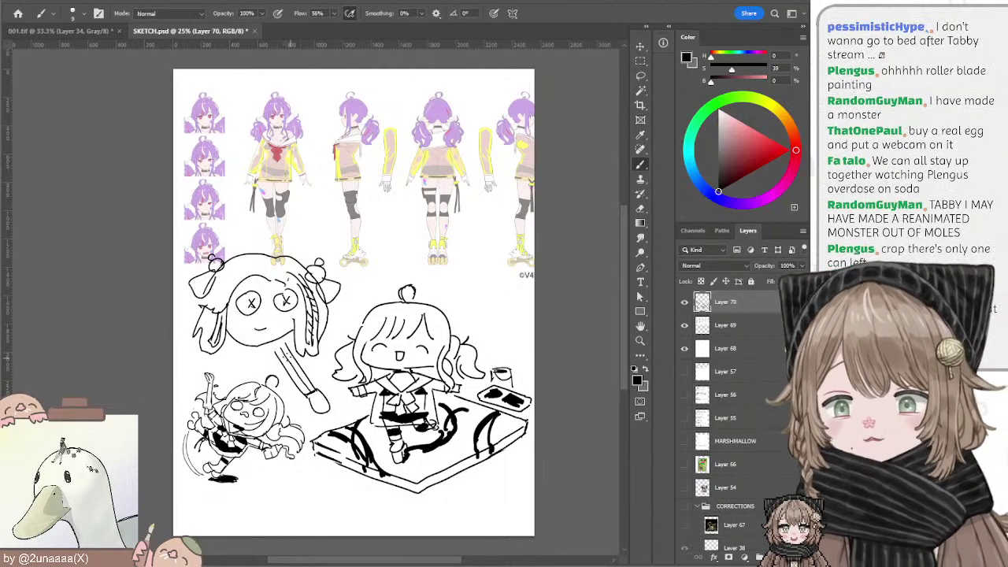
# Step: Erase the diagonal limb beneath the large head with an enlarged eraser
pyautogui.press('e')
pyautogui.press(']')
pyautogui.press(']')
pyautogui.press(']')
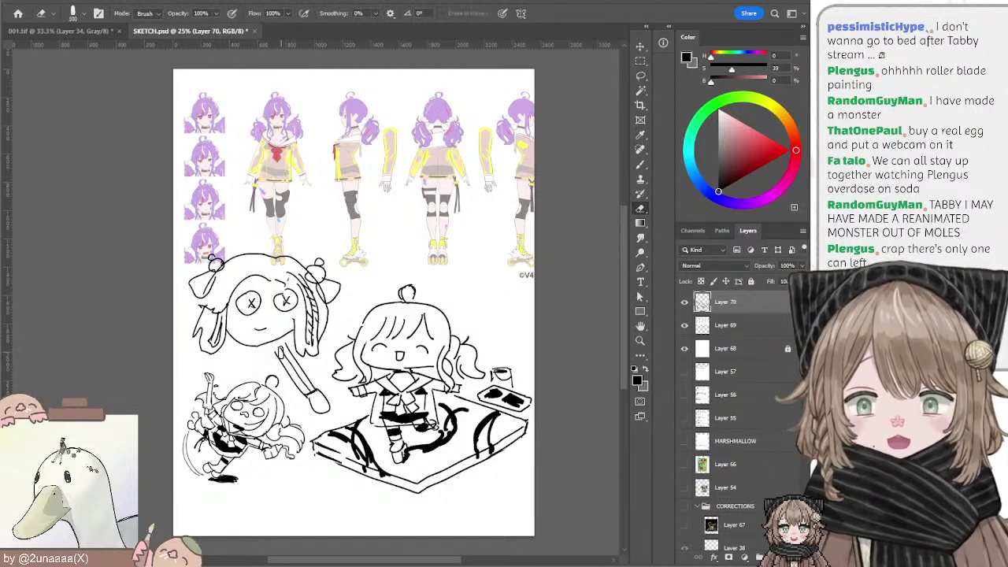
pyautogui.moveTo(280, 356)
pyautogui.mouseDown()
pyautogui.moveTo(290, 349)
pyautogui.moveTo(321, 402)
pyautogui.moveTo(317, 393)
pyautogui.mouseUp()
pyautogui.press(']')
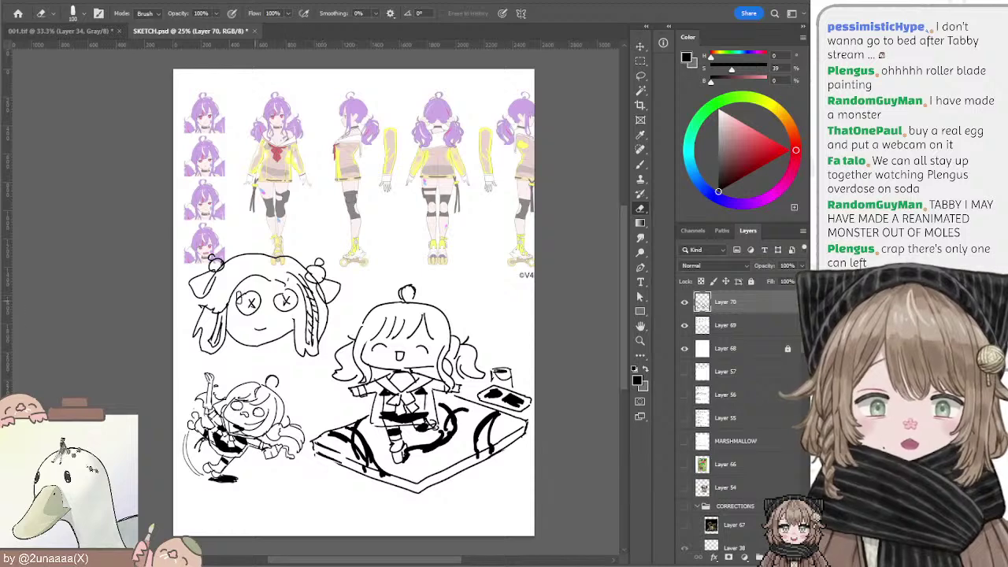
# Step: Enlarge the eraser further and erase the whole large X-eyed head above the slipping doodle
pyautogui.press('l')
pyautogui.press('e')
pyautogui.press(']')
pyautogui.press(']')
pyautogui.press(']')
pyautogui.press(']')
pyautogui.press(']')
pyautogui.press(']')
pyautogui.press(']')
pyautogui.press(']')
pyautogui.press(']')
pyautogui.press(']')
pyautogui.press(']')
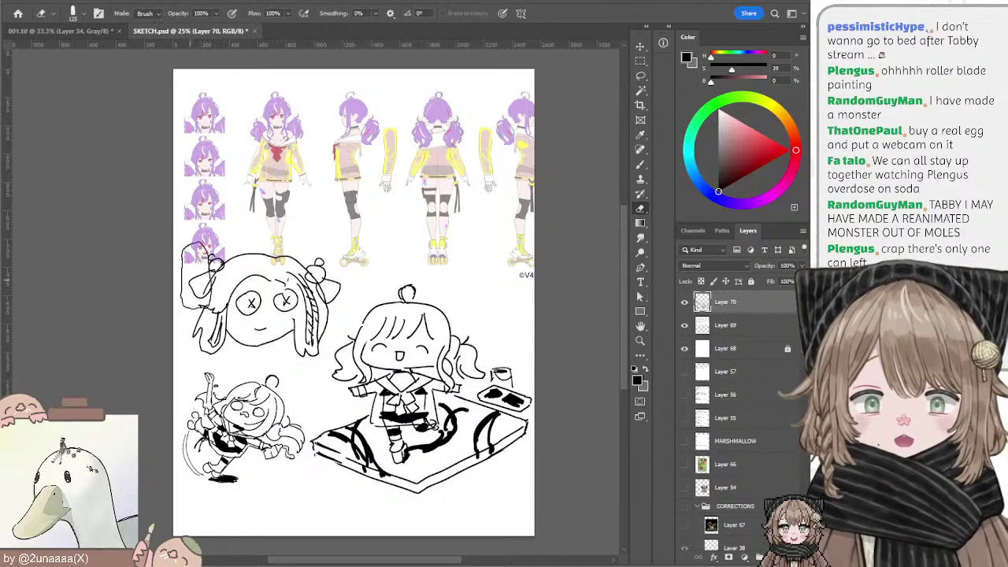
pyautogui.moveTo(193, 277)
pyautogui.mouseDown()
pyautogui.moveTo(289, 283)
pyautogui.moveTo(268, 281)
pyautogui.moveTo(318, 266)
pyautogui.moveTo(339, 298)
pyautogui.moveTo(326, 295)
pyautogui.moveTo(323, 321)
pyautogui.moveTo(301, 341)
pyautogui.moveTo(217, 337)
pyautogui.mouseUp()
pyautogui.press('[')
pyautogui.press('[')
pyautogui.press('[')
pyautogui.press('[')
pyautogui.press('[')
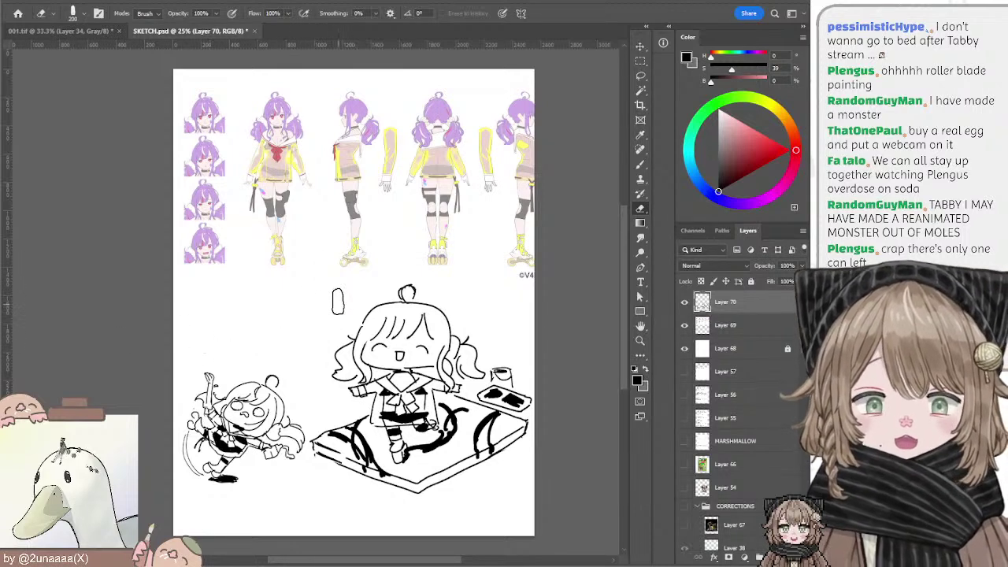
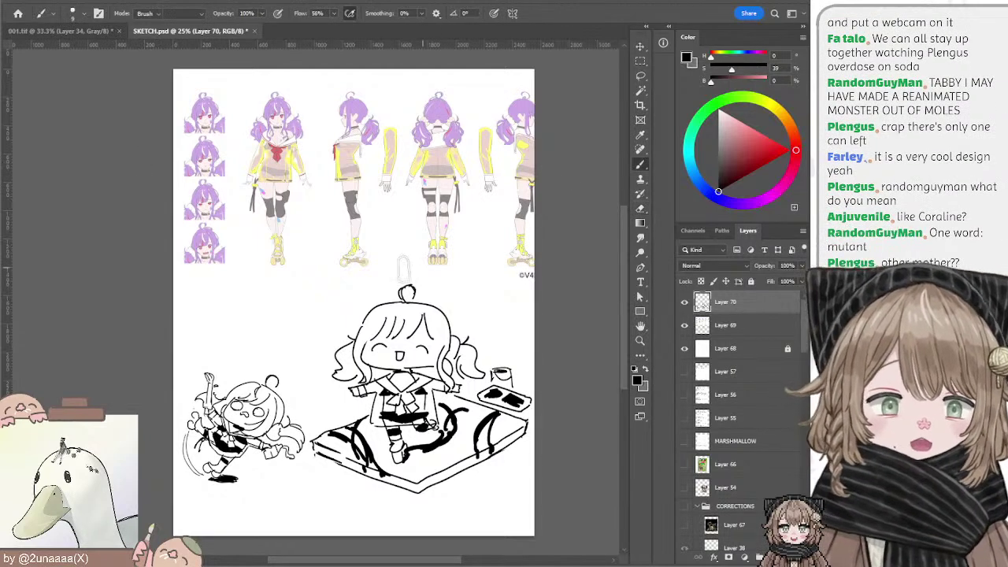
# Step: Shrink the eraser and touch up the linework of the hair loop on top of the smiling chibi's head
pyautogui.press('[')
pyautogui.press('[')
pyautogui.press('[')
pyautogui.press('[')
pyautogui.press('[')
pyautogui.press('[')
pyautogui.press('[')
pyautogui.press('[')
pyautogui.press('[')
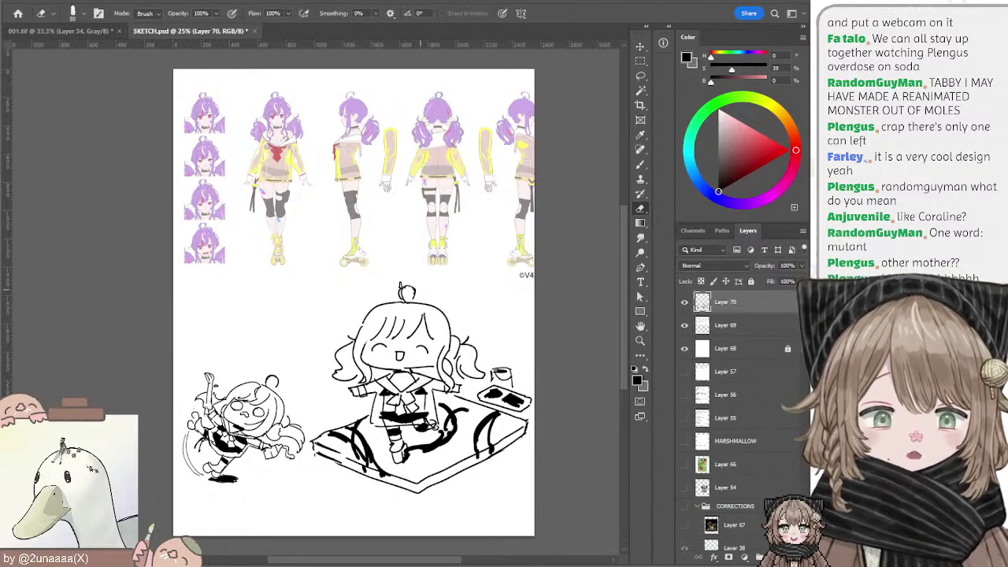
pyautogui.press('b')
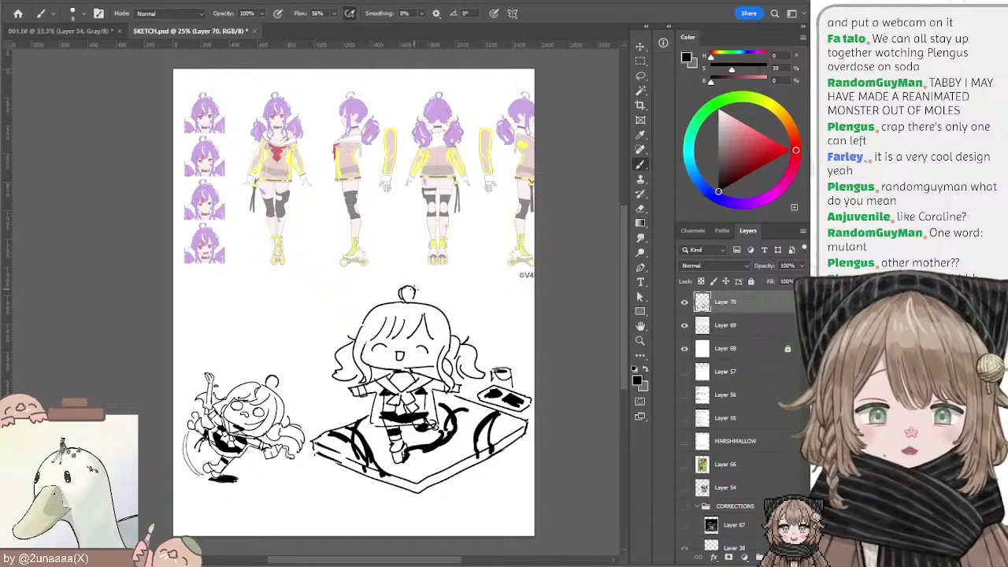
pyautogui.press('e')
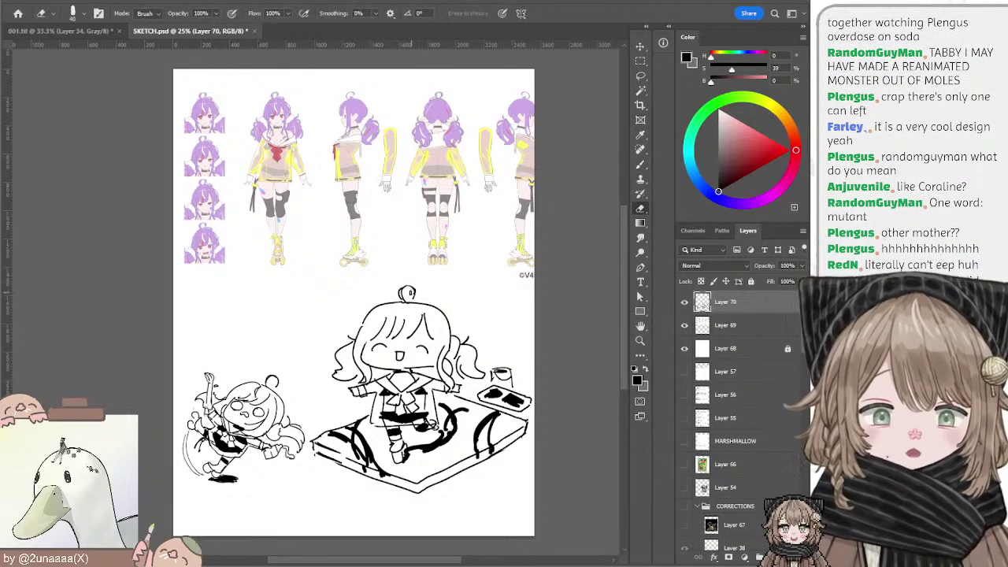
pyautogui.press('b')
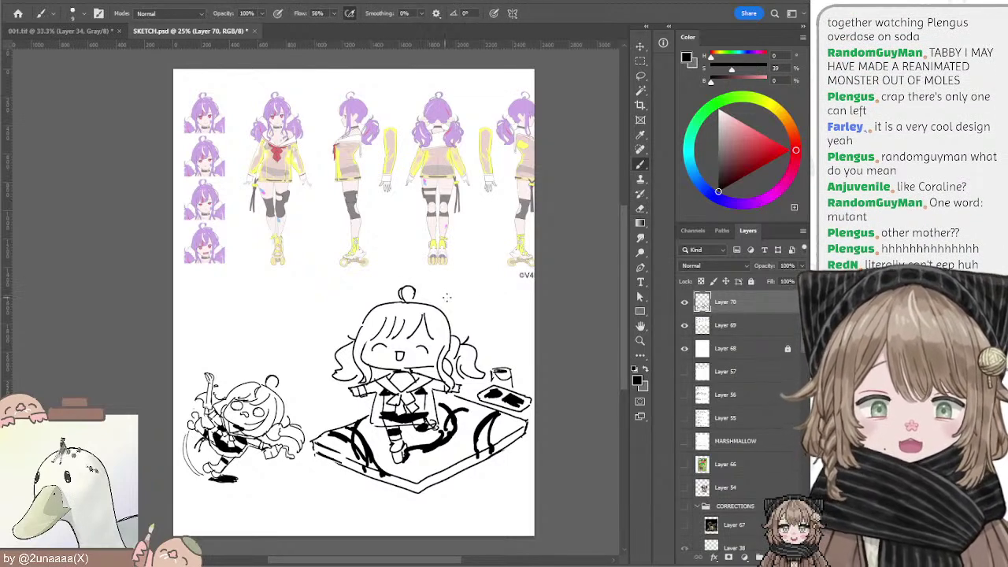
# Step: Add a new layer directly above Layer 69
pyautogui.moveTo(569, 219); pyautogui.dragTo(558, 201)
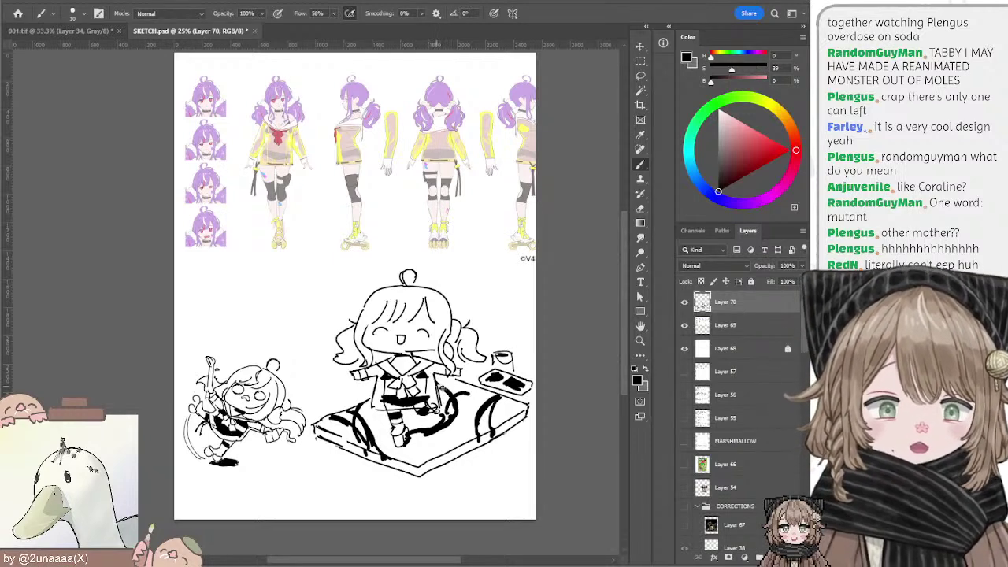
pyautogui.click(710, 323)
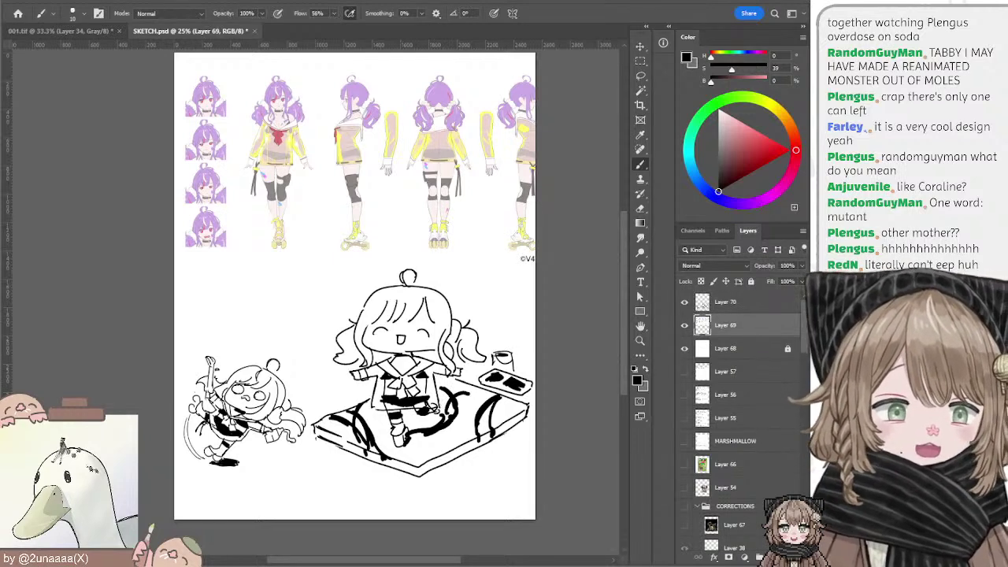
pyautogui.click(775, 557)
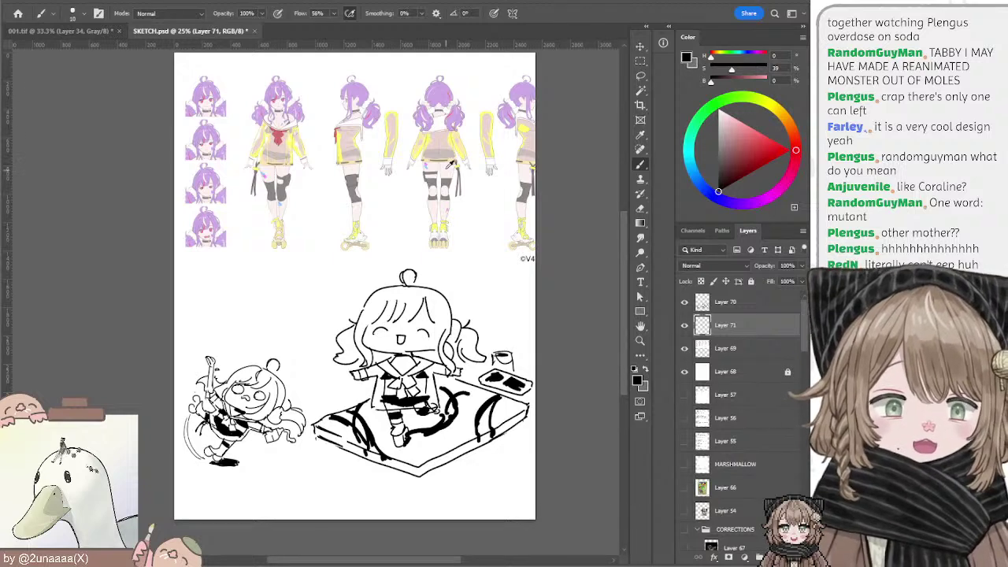
# Step: Swap to the pale pink colour, enlarge the brush and block in the slipping doodle's face and hair
pyautogui.press('x')
pyautogui.press(']')
pyautogui.press(']')
pyautogui.press(']')
pyautogui.press(']')
pyautogui.press(']')
pyautogui.press(']')
pyautogui.press(']')
pyautogui.press(']')
pyautogui.press(']')
pyautogui.press(']')
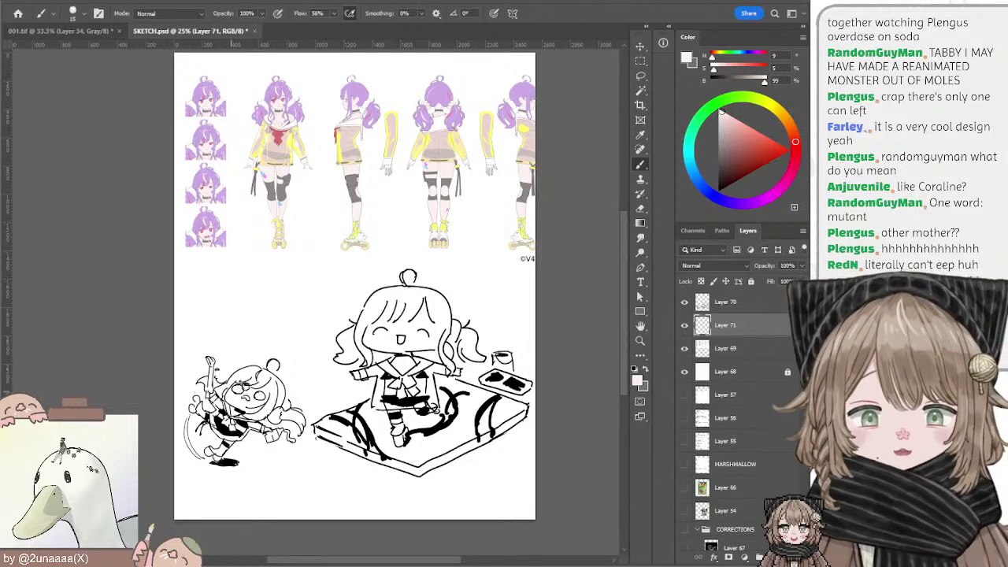
pyautogui.moveTo(244, 384)
pyautogui.mouseDown()
pyautogui.moveTo(244, 394)
pyautogui.moveTo(235, 385)
pyautogui.mouseUp()
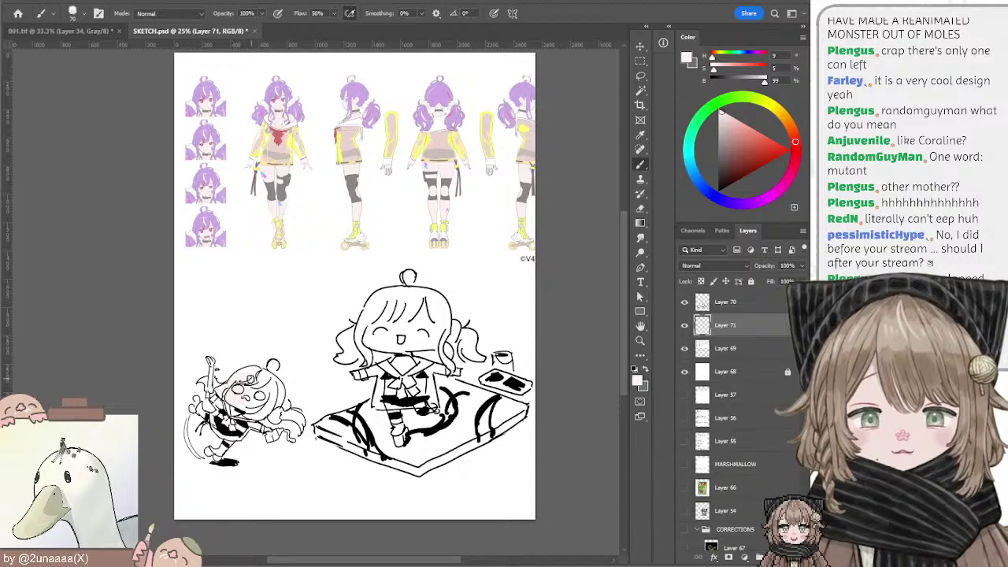
pyautogui.hotkey('ctrl', '+')
pyautogui.moveTo(270, 365); pyautogui.dragTo(316, 286)
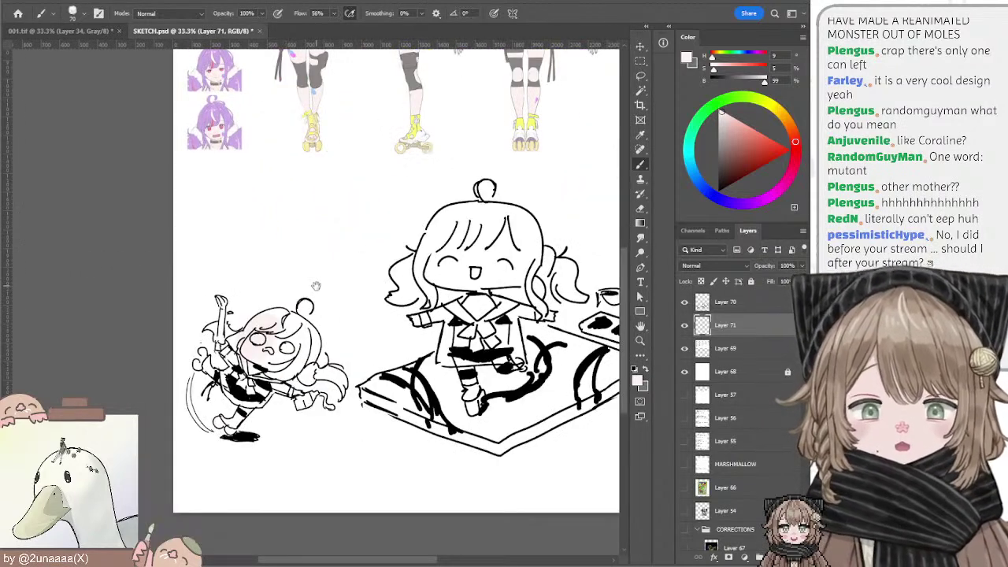
pyautogui.press('[')
pyautogui.press('[')
pyautogui.press('[')
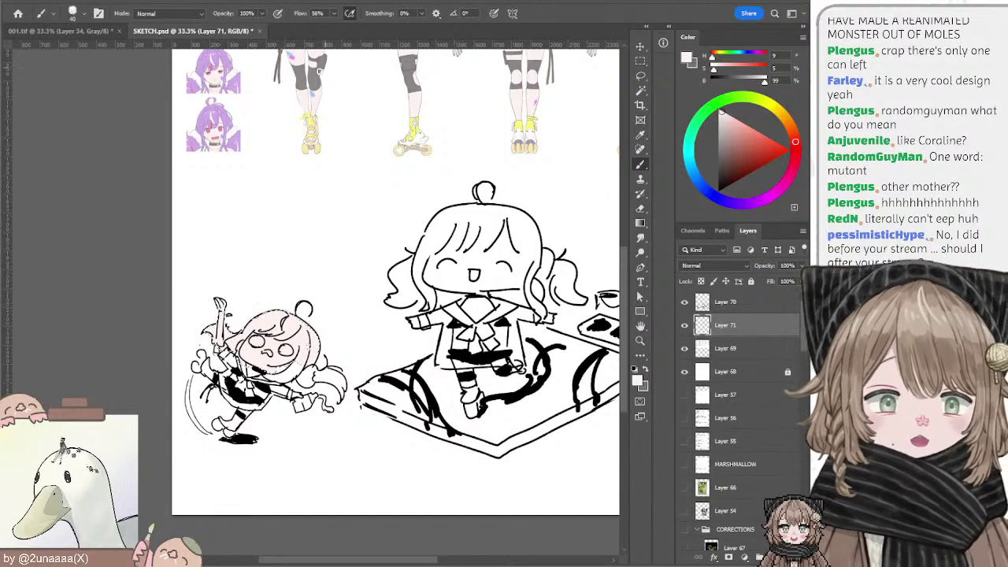
# Step: Sample light purple from the reference hair and recolour the slipping doodle's pale pink base with it
pyautogui.keyDown('alt'); pyautogui.click(228, 54); pyautogui.keyUp('alt')
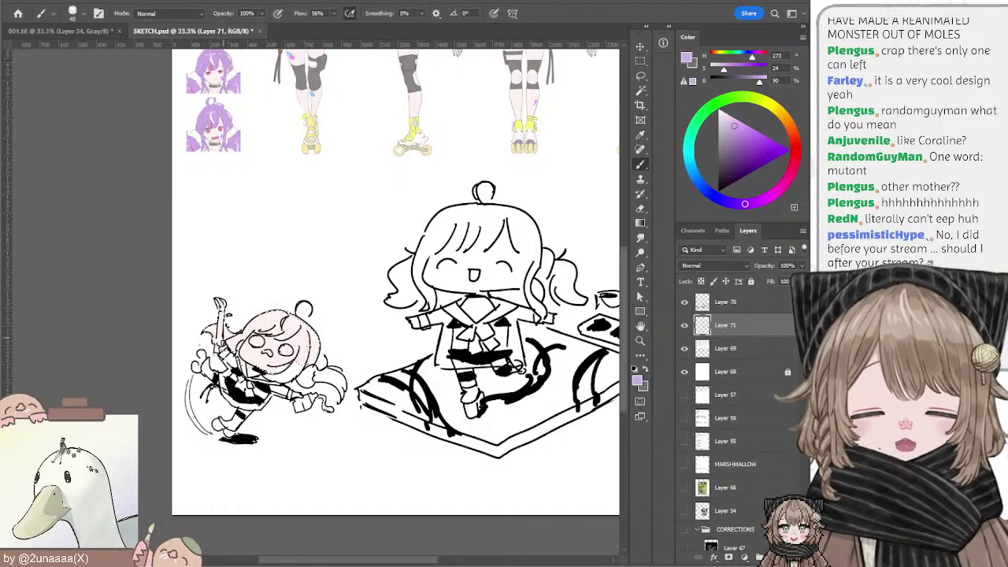
pyautogui.hotkey('ctrl', 'BackSpace')
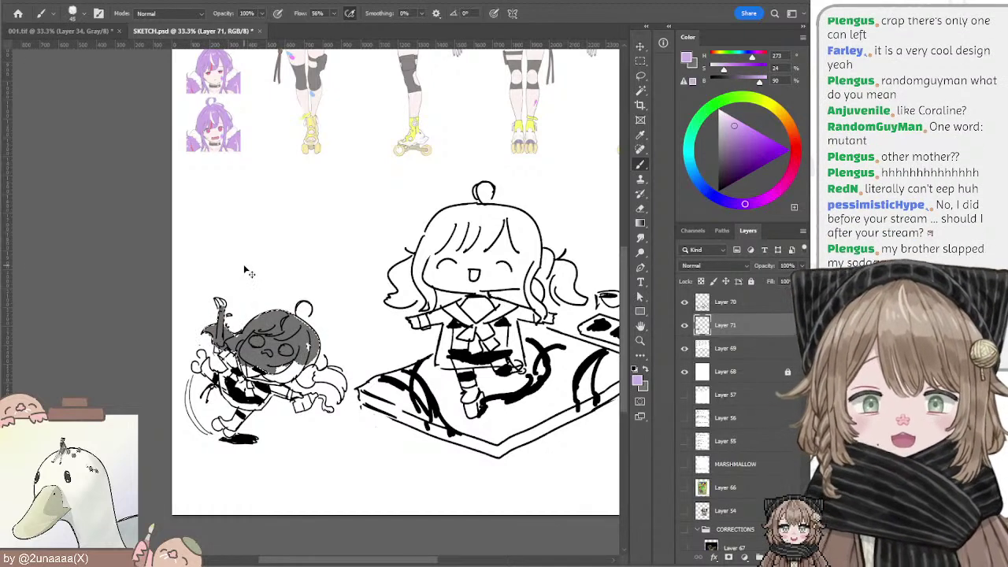
pyautogui.hotkey('ctrl', 'z')
pyautogui.hotkey('alt', 'BackSpace')
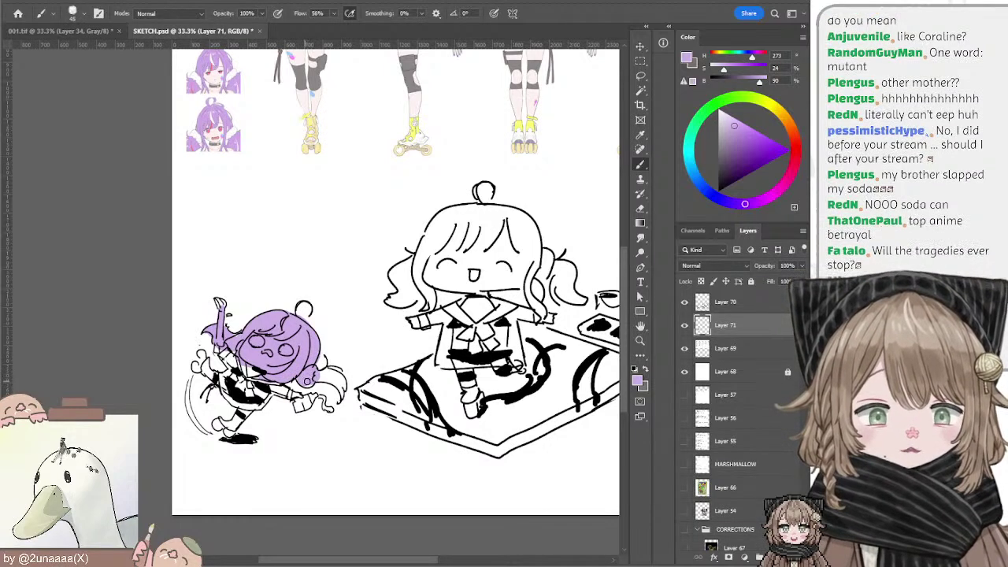
# Step: Paint the slipping doodle's trailing ponytail, raised arm and hand, and nearby side hair light purple
pyautogui.moveTo(319, 376); pyautogui.dragTo(343, 393)
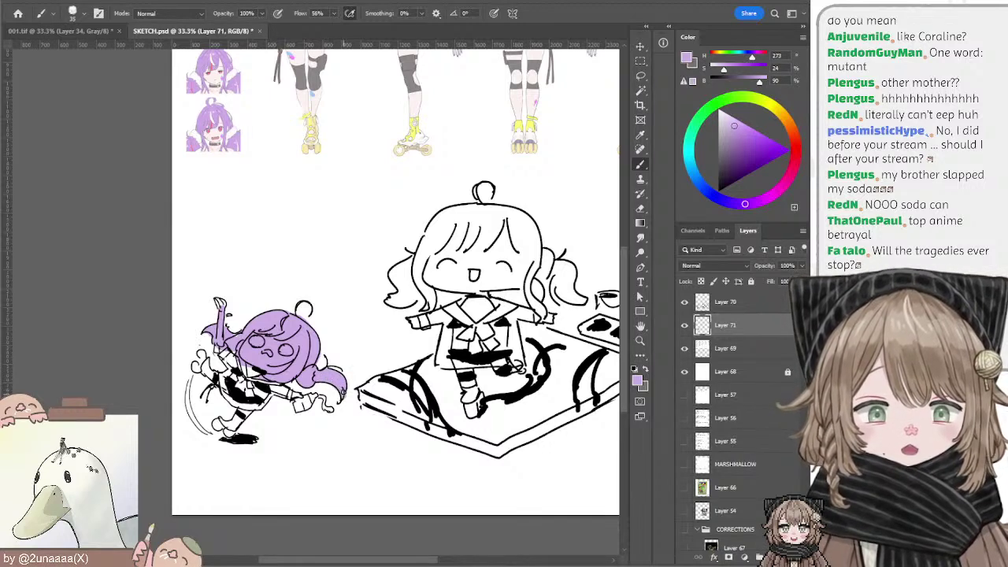
pyautogui.press('[')
pyautogui.moveTo(226, 352); pyautogui.dragTo(235, 338)
pyautogui.press(']')
pyautogui.moveTo(217, 301); pyautogui.dragTo(222, 307)
pyautogui.press(']')
pyautogui.press(']')
pyautogui.moveTo(223, 350); pyautogui.dragTo(235, 366)
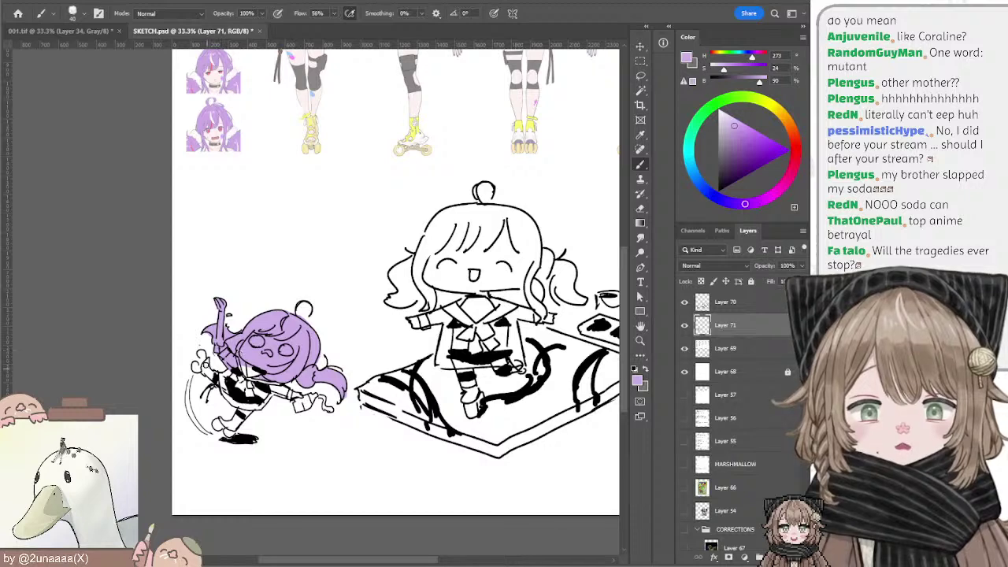
# Step: Fill the slipping doodle's torso, outstretched arm and both legs with light purple, adjusting the brush size to fit
pyautogui.press('[')
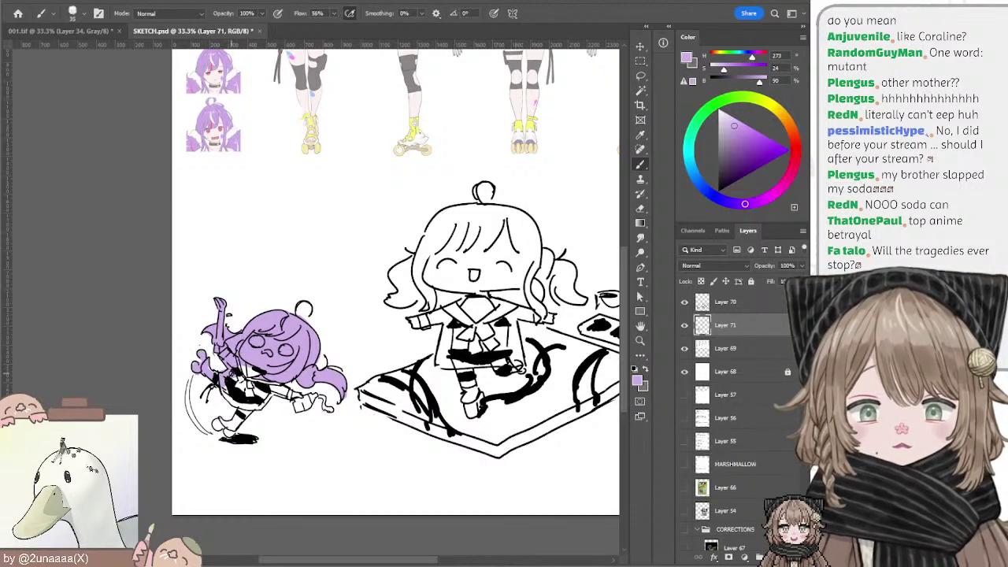
pyautogui.press(']')
pyautogui.press(']')
pyautogui.press(']')
pyautogui.moveTo(229, 391)
pyautogui.mouseDown()
pyautogui.moveTo(239, 402)
pyautogui.moveTo(257, 391)
pyautogui.moveTo(313, 401)
pyautogui.mouseUp()
pyautogui.press('[')
pyautogui.press('[')
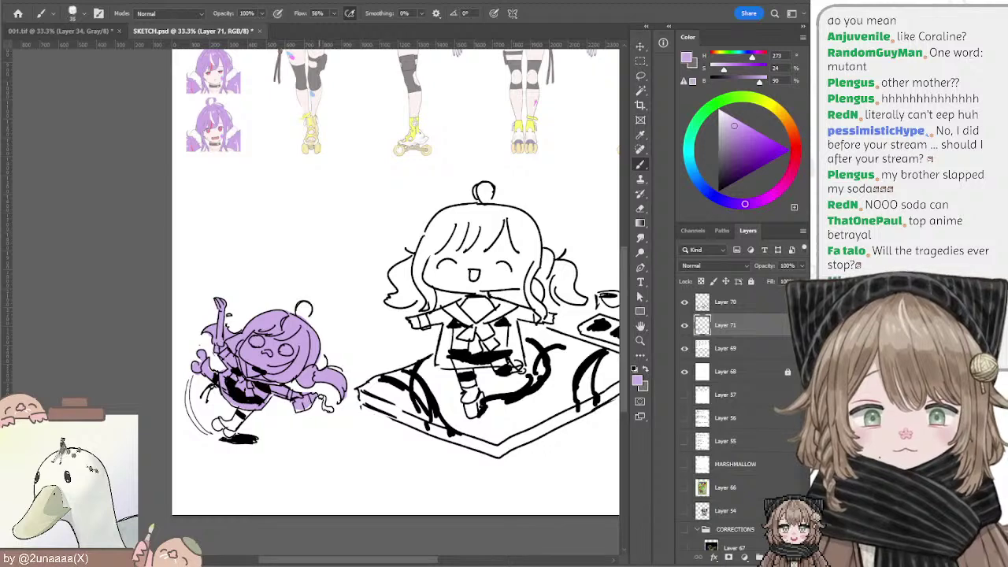
pyautogui.press('[')
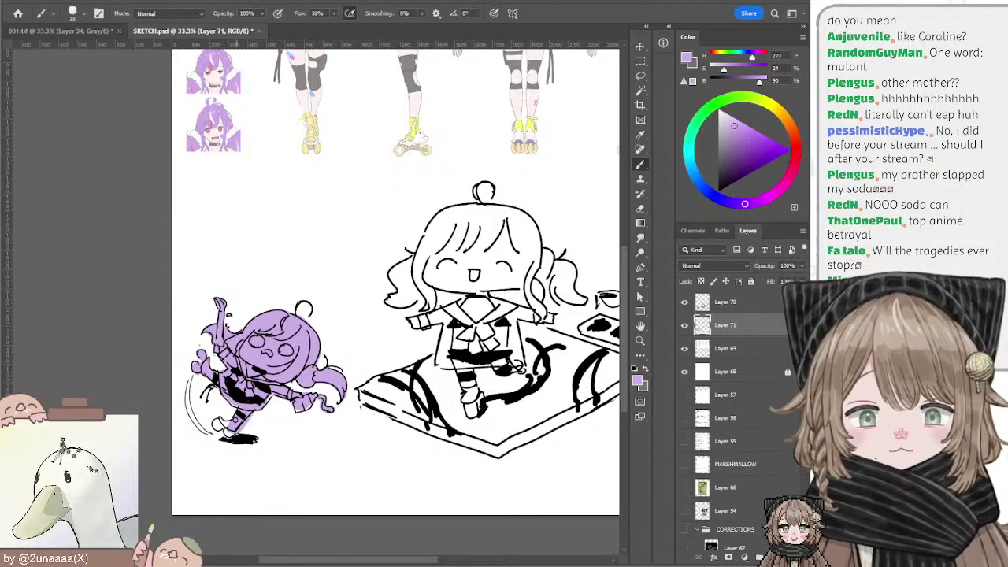
pyautogui.press('e')
pyautogui.press('b')
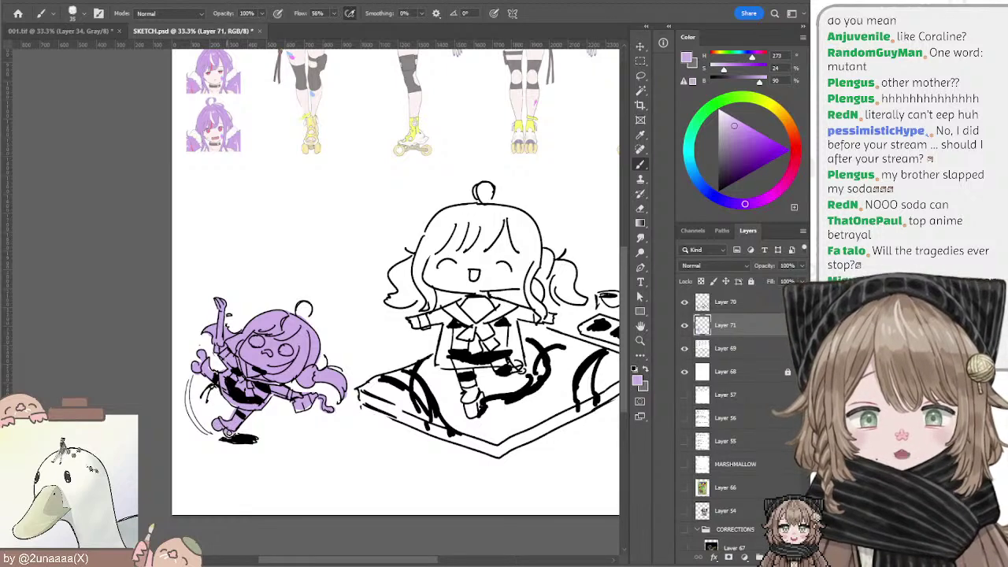
pyautogui.press('e')
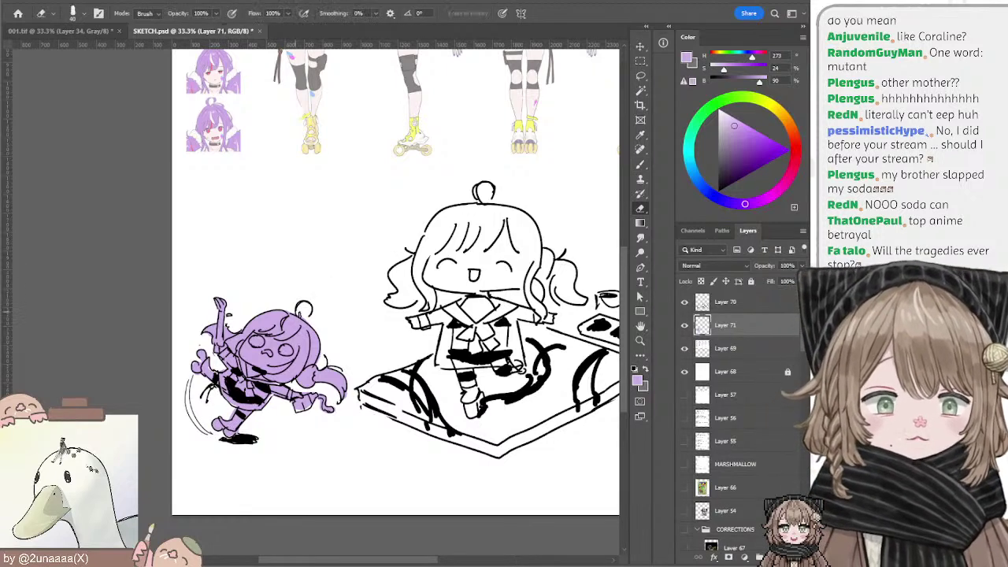
# Step: Paint the smiling chibi's crown, right side hair and right pigtail light purple
pyautogui.moveTo(399, 272); pyautogui.dragTo(349, 272)
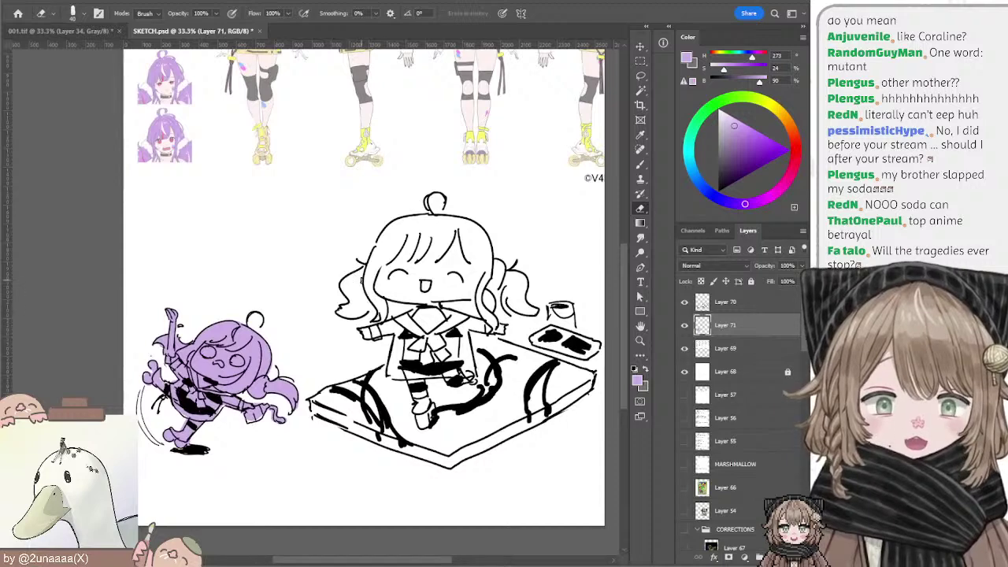
pyautogui.press('b')
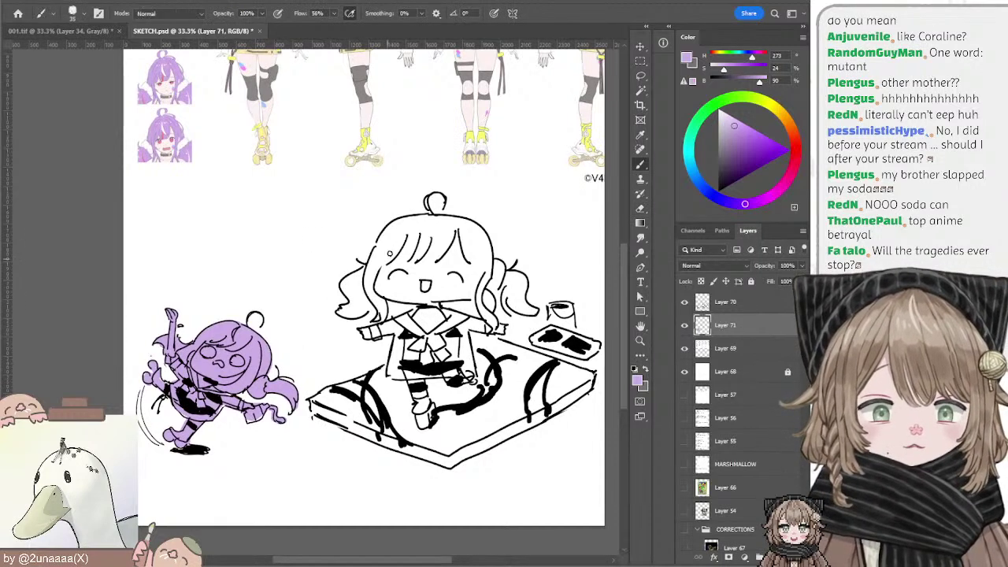
pyautogui.moveTo(383, 245)
pyautogui.mouseDown()
pyautogui.moveTo(415, 226)
pyautogui.moveTo(395, 226)
pyautogui.moveTo(439, 228)
pyautogui.moveTo(434, 206)
pyautogui.moveTo(420, 222)
pyautogui.moveTo(455, 223)
pyautogui.mouseUp()
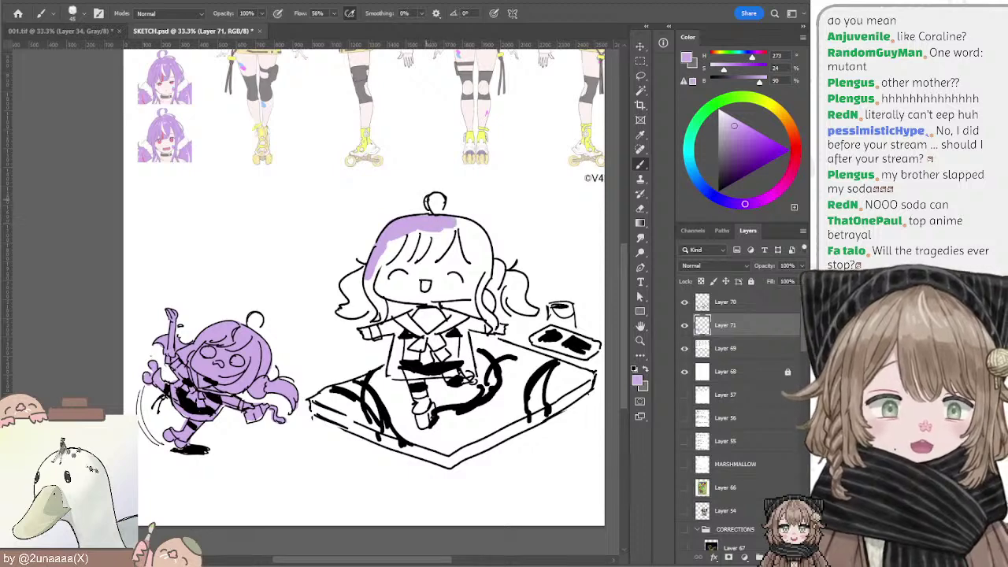
pyautogui.moveTo(473, 230); pyautogui.dragTo(501, 267)
pyautogui.moveTo(492, 274)
pyautogui.mouseDown()
pyautogui.moveTo(494, 288)
pyautogui.moveTo(519, 278)
pyautogui.moveTo(512, 306)
pyautogui.moveTo(529, 304)
pyautogui.mouseUp()
pyautogui.press(']')
pyautogui.press(']')
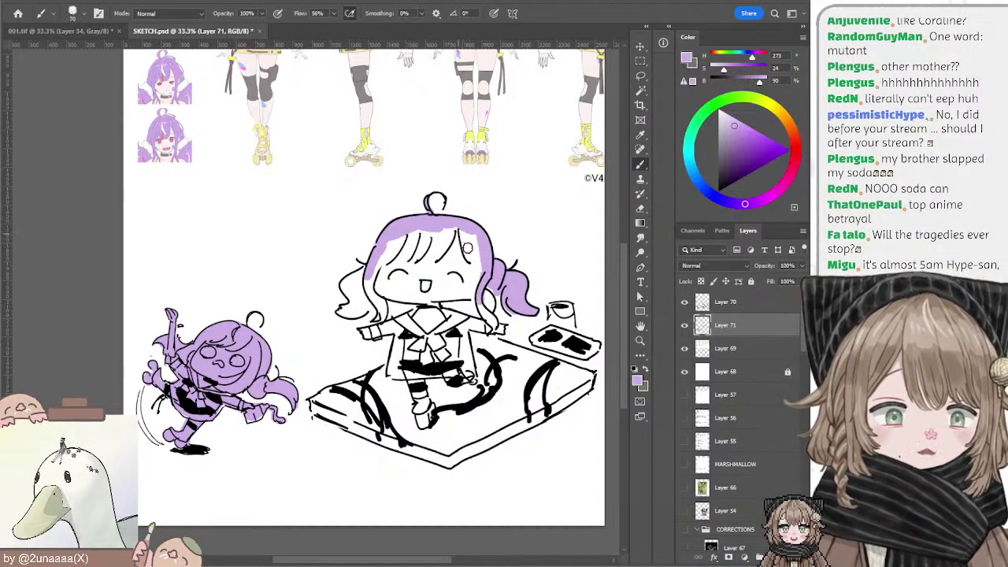
pyautogui.moveTo(467, 248); pyautogui.dragTo(473, 237)
# Step: Paint the smiling chibi's left pigtail, left side hair, lower face and left sleeve with a smaller light purple brush
pyautogui.press('[')
pyautogui.press('[')
pyautogui.press('[')
pyautogui.moveTo(347, 285)
pyautogui.mouseDown()
pyautogui.moveTo(359, 275)
pyautogui.moveTo(350, 309)
pyautogui.moveTo(360, 290)
pyautogui.moveTo(378, 307)
pyautogui.moveTo(388, 246)
pyautogui.mouseUp()
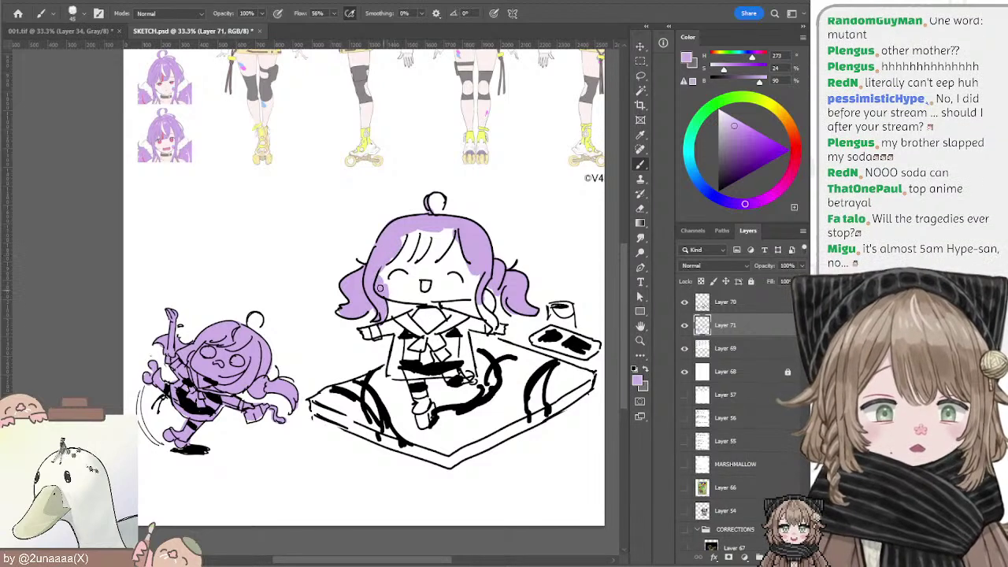
pyautogui.moveTo(380, 289)
pyautogui.mouseDown()
pyautogui.moveTo(429, 299)
pyautogui.moveTo(408, 246)
pyautogui.moveTo(394, 269)
pyautogui.moveTo(427, 289)
pyautogui.mouseUp()
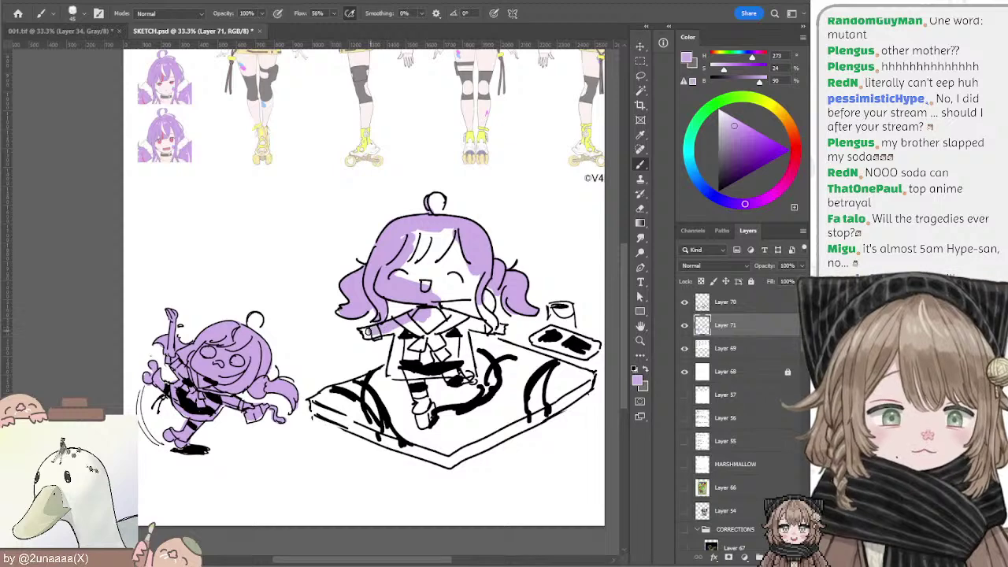
# Step: Fill the smiling chibi's torso, right sleeve, legs and shoes with light purple
pyautogui.moveTo(396, 339)
pyautogui.mouseDown()
pyautogui.moveTo(392, 371)
pyautogui.moveTo(437, 371)
pyautogui.moveTo(408, 333)
pyautogui.moveTo(420, 367)
pyautogui.moveTo(408, 366)
pyautogui.moveTo(449, 361)
pyautogui.moveTo(434, 338)
pyautogui.moveTo(436, 317)
pyautogui.moveTo(491, 322)
pyautogui.mouseUp()
pyautogui.press('e')
pyautogui.press('b')
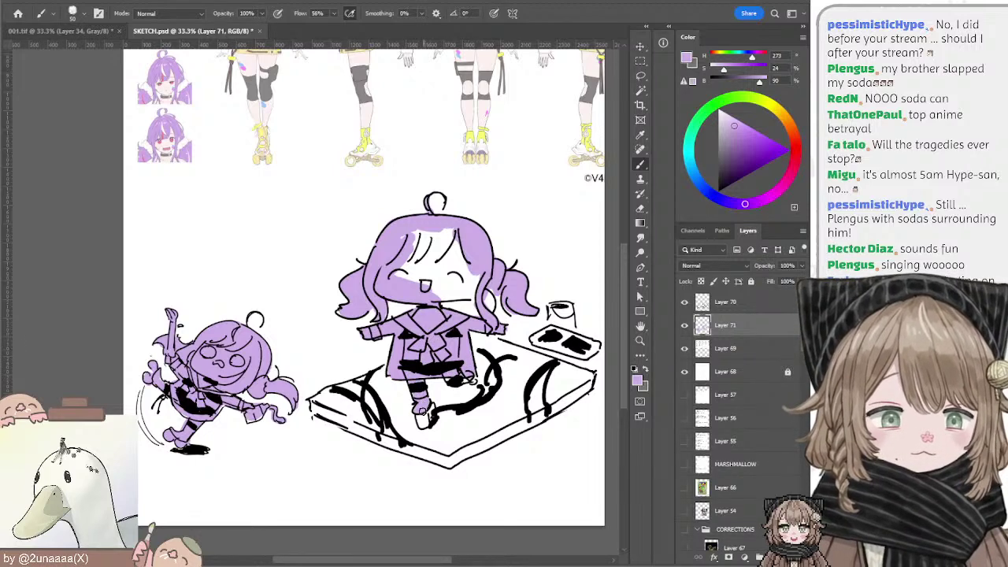
pyautogui.moveTo(424, 412); pyautogui.dragTo(419, 417)
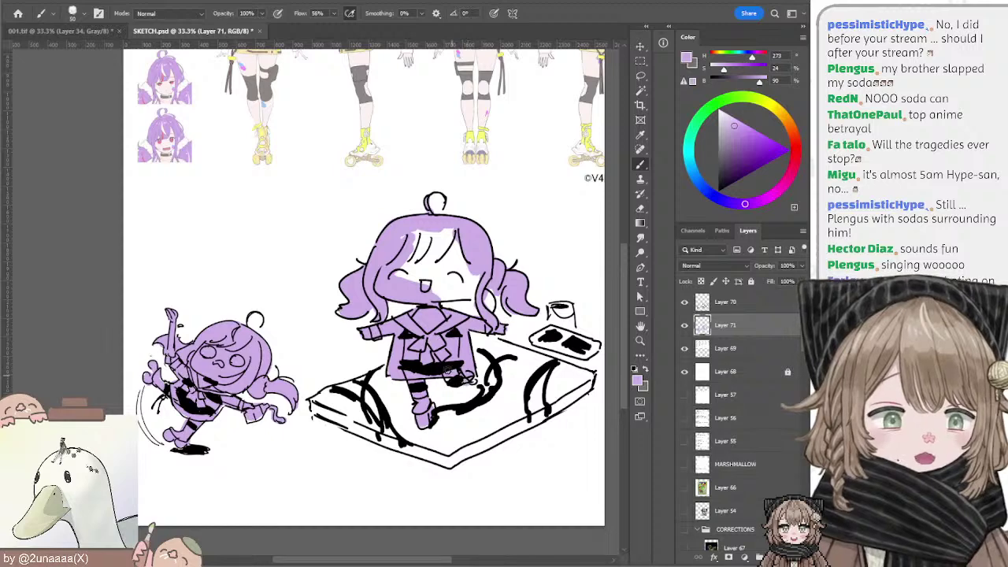
# Step: Erase the purple from the outer panels on both sides of the smiling chibi's outfit
pyautogui.press('e')
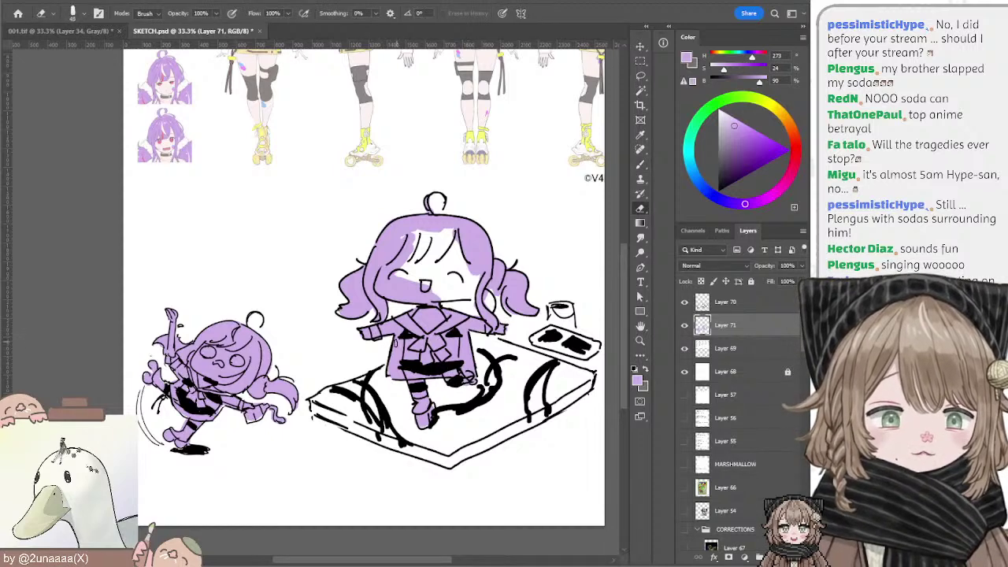
pyautogui.moveTo(395, 343)
pyautogui.mouseDown()
pyautogui.moveTo(397, 377)
pyautogui.moveTo(394, 350)
pyautogui.moveTo(388, 378)
pyautogui.mouseUp()
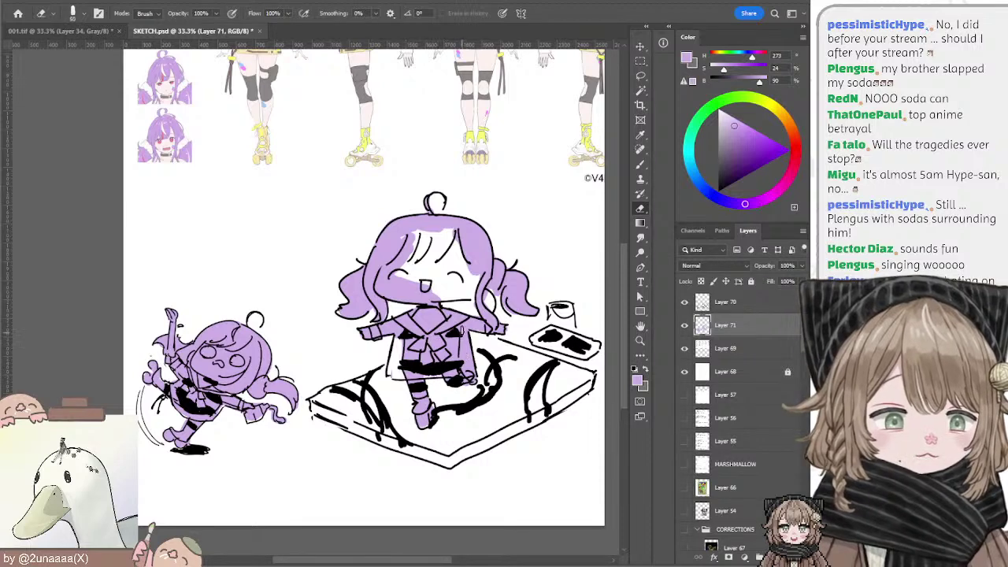
pyautogui.moveTo(462, 347)
pyautogui.mouseDown()
pyautogui.moveTo(475, 339)
pyautogui.moveTo(466, 332)
pyautogui.moveTo(472, 370)
pyautogui.mouseUp()
pyautogui.hotkey('ctrl', 'z')
pyautogui.hotkey('ctrl', 'z')
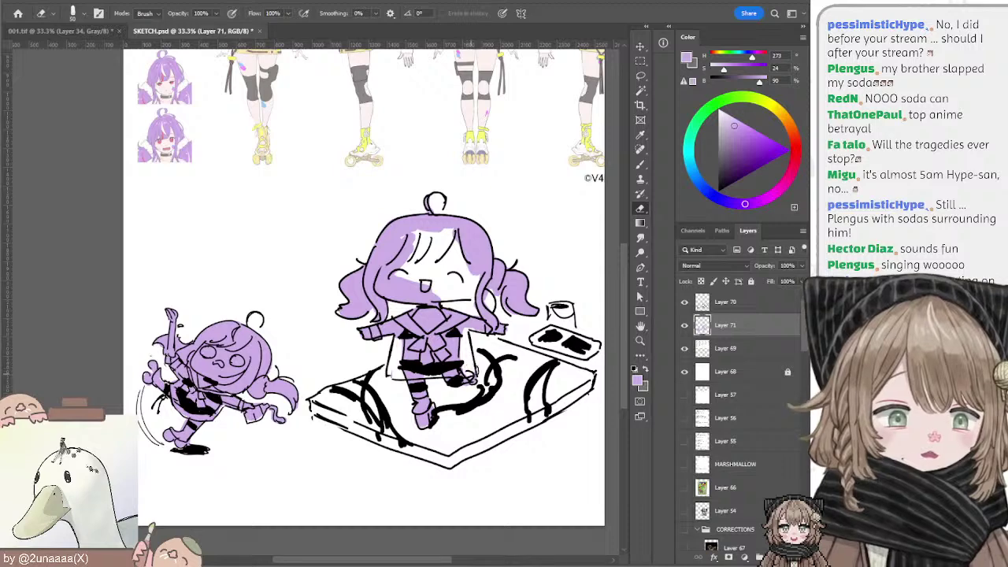
# Step: Fill the remaining white areas of the smiling chibi's face and bangs with light purple
pyautogui.press('b')
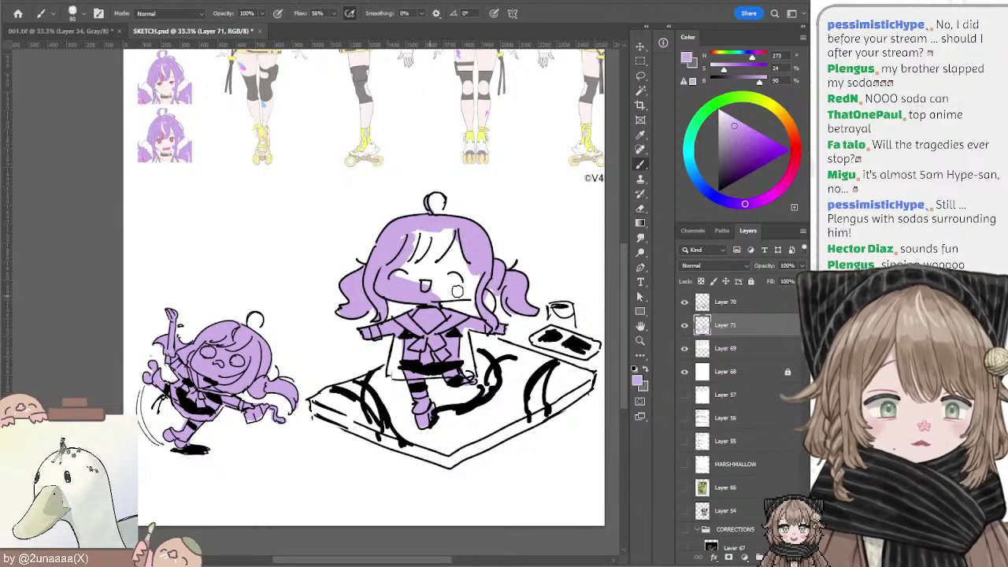
pyautogui.moveTo(472, 283)
pyautogui.mouseDown()
pyautogui.moveTo(408, 271)
pyautogui.moveTo(411, 242)
pyautogui.moveTo(461, 236)
pyautogui.mouseUp()
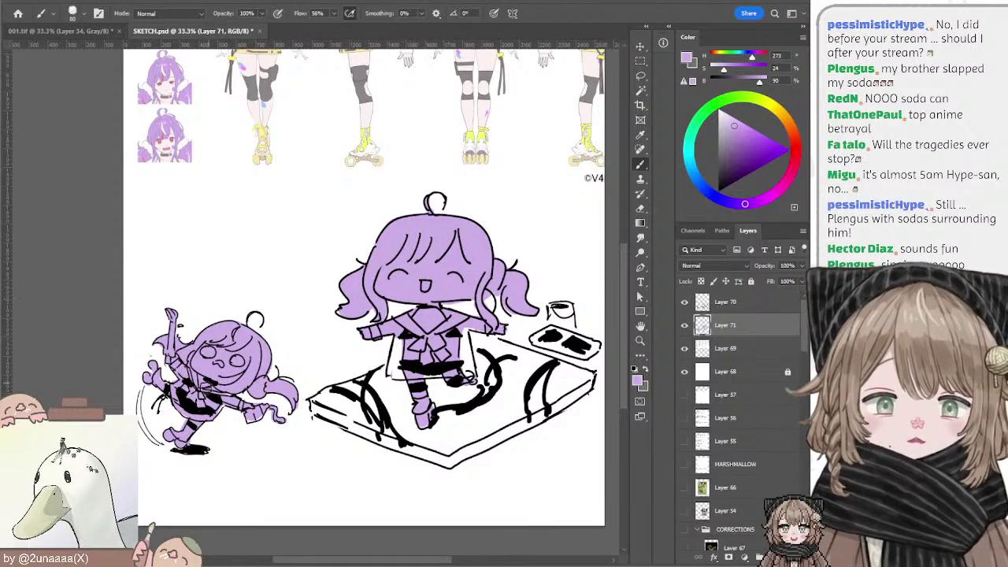
# Step: On a new layer above the purple silhouettes, fill both characters' shapes with the pale skin colour sampled from the reference sheet
pyautogui.press('e')
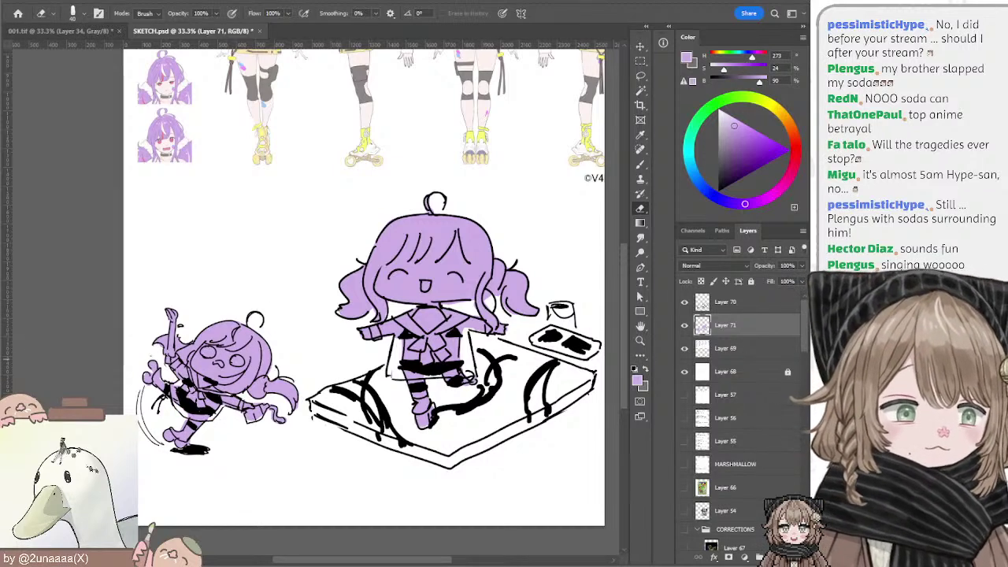
pyautogui.click(775, 557)
pyautogui.press('b')
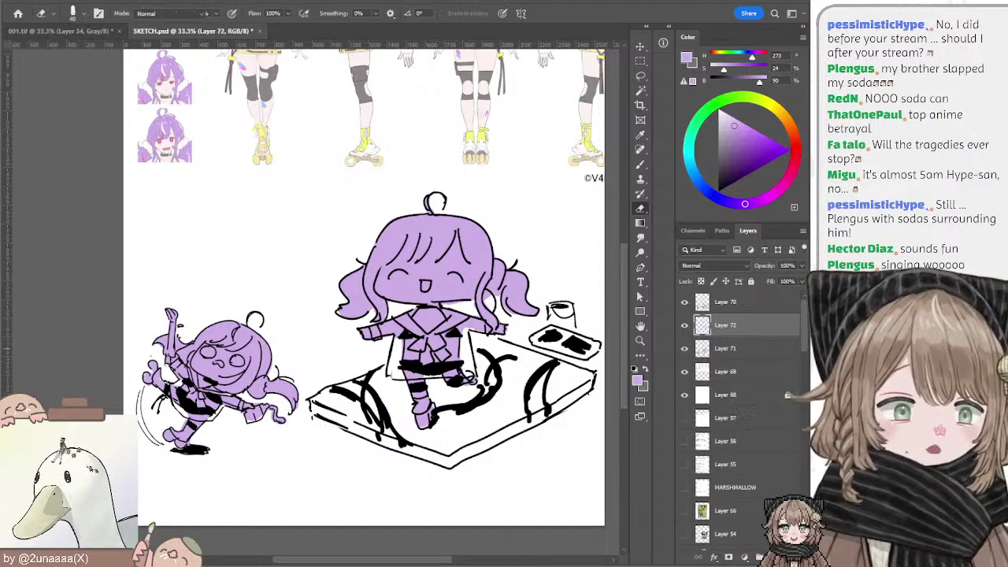
pyautogui.keyDown('ctrl'); pyautogui.click(701, 349); pyautogui.keyUp('ctrl')
pyautogui.keyDown('alt'); pyautogui.click(492, 90); pyautogui.keyUp('alt')
pyautogui.hotkey('alt', 'BackSpace')
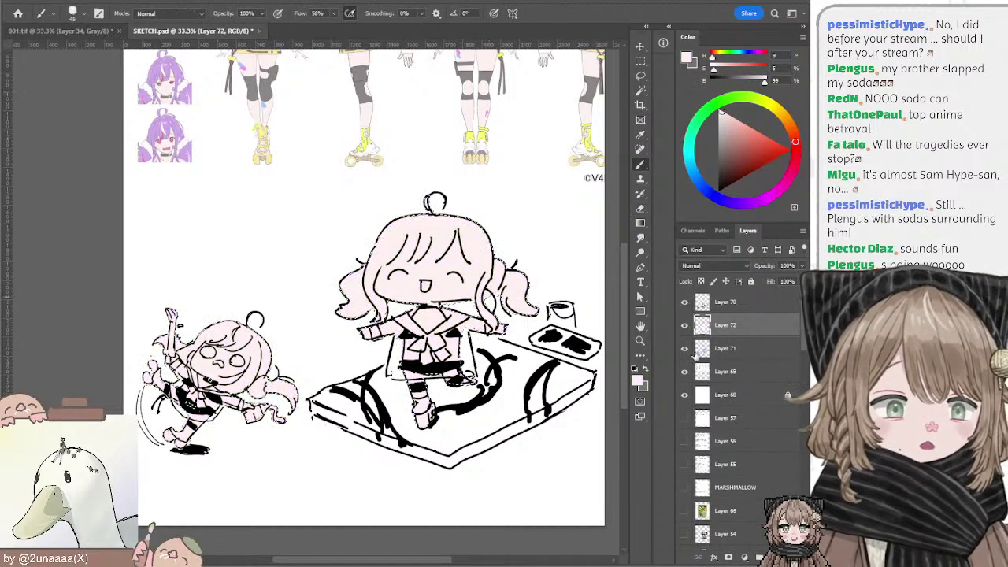
pyautogui.press('l')
pyautogui.hotkey('ctrl', 'd')
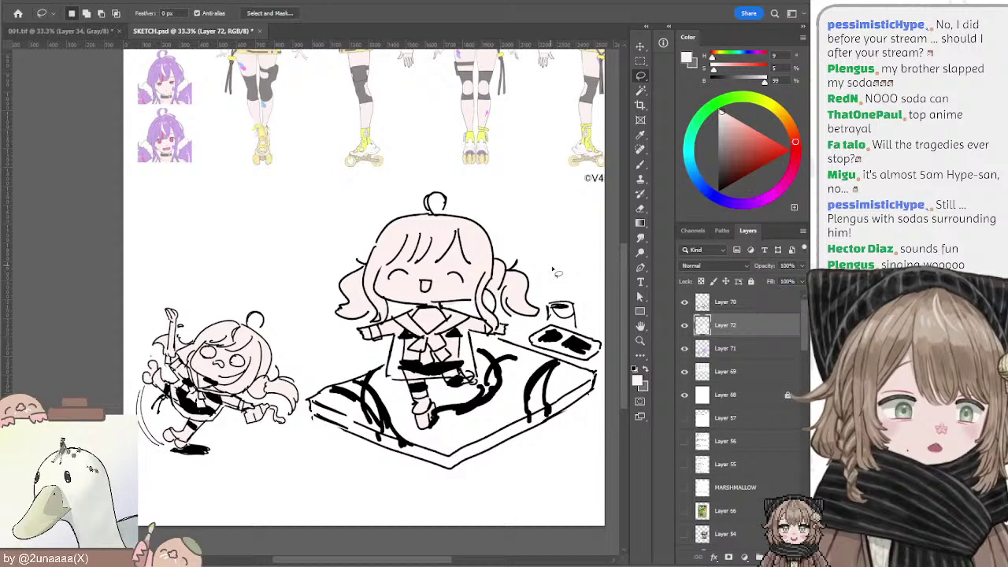
# Step: Add a new layer above Layer 71 and toggle the visibility of the skin-coloured Layer 72 to compare the fills
pyautogui.click(702, 351)
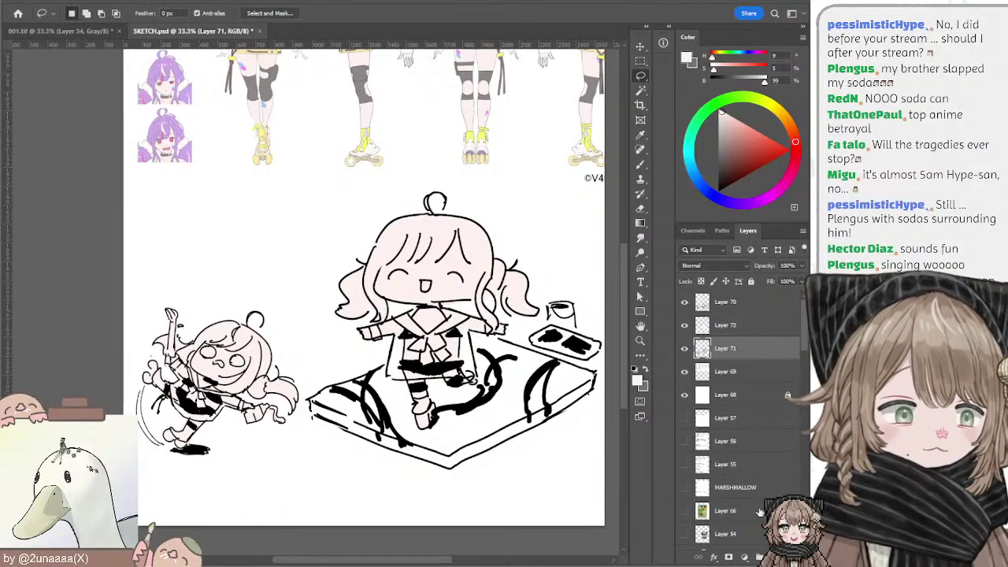
pyautogui.hotkey('ctrl', 'shift', 'alt', 'n')
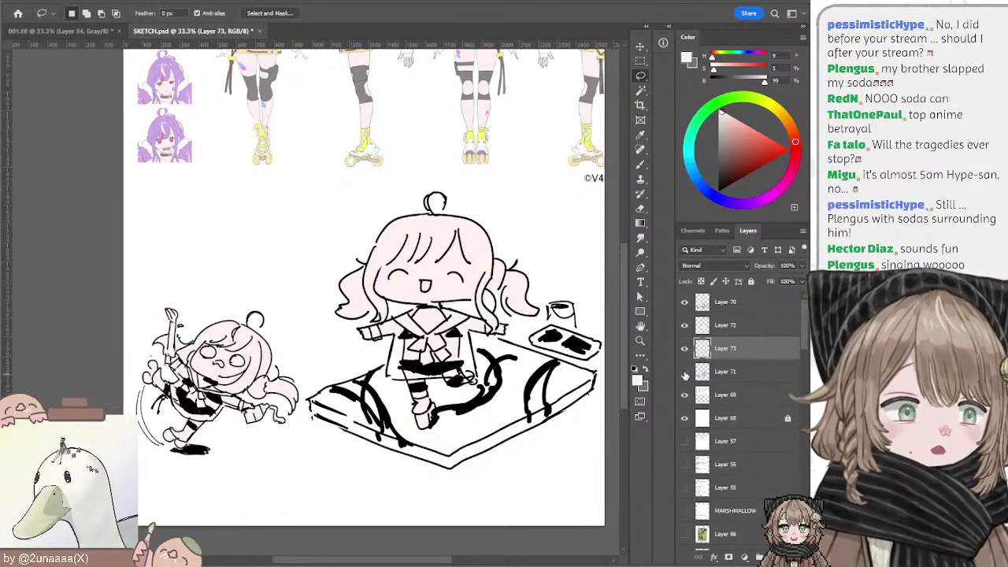
pyautogui.click(685, 326)
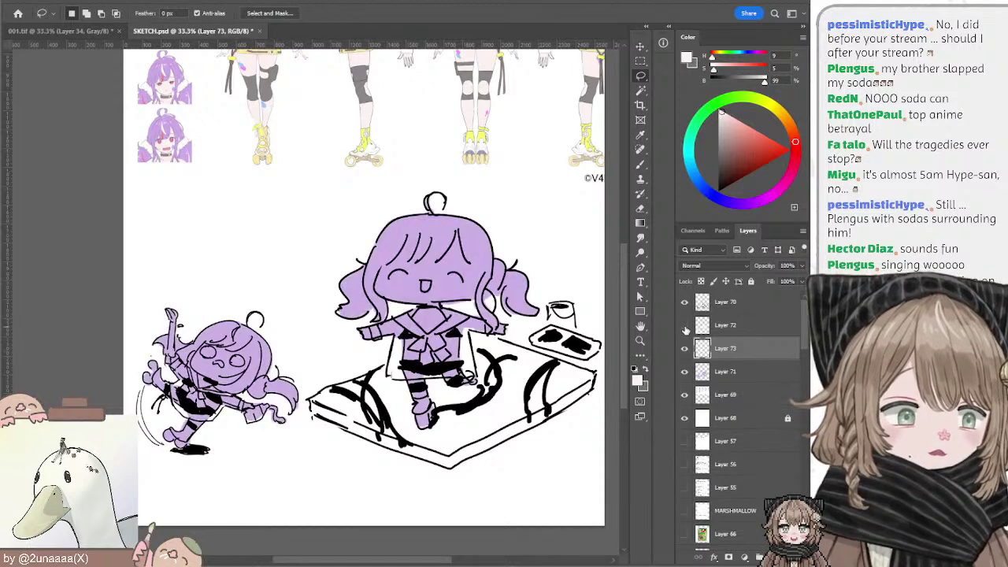
pyautogui.click(685, 326)
pyautogui.click(684, 327)
pyautogui.click(683, 327)
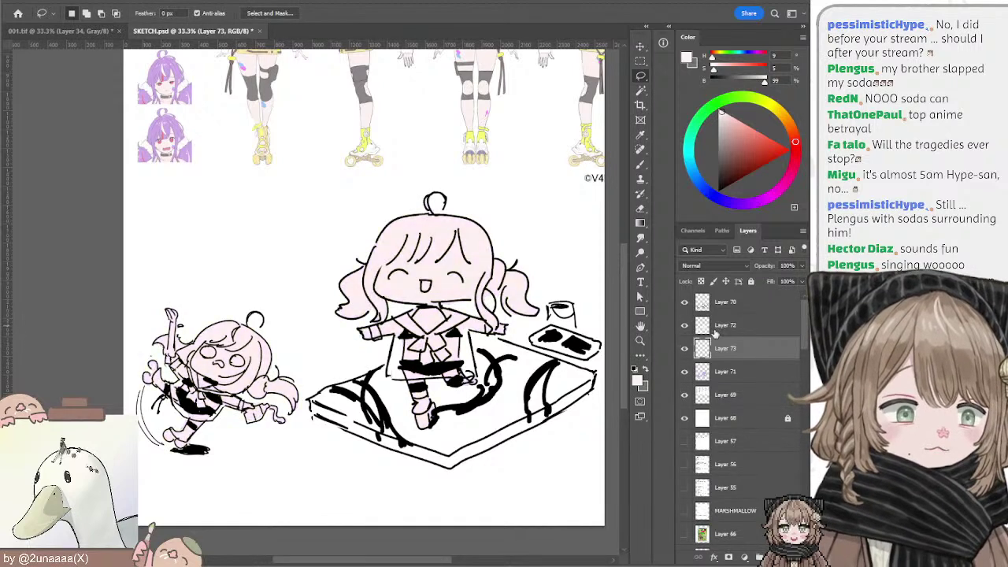
# Step: Place Layer 73 above the skin-coloured Layer 72 and clip it to that layer
pyautogui.keyDown('ctrl'); pyautogui.click(723, 326); pyautogui.keyUp('ctrl')
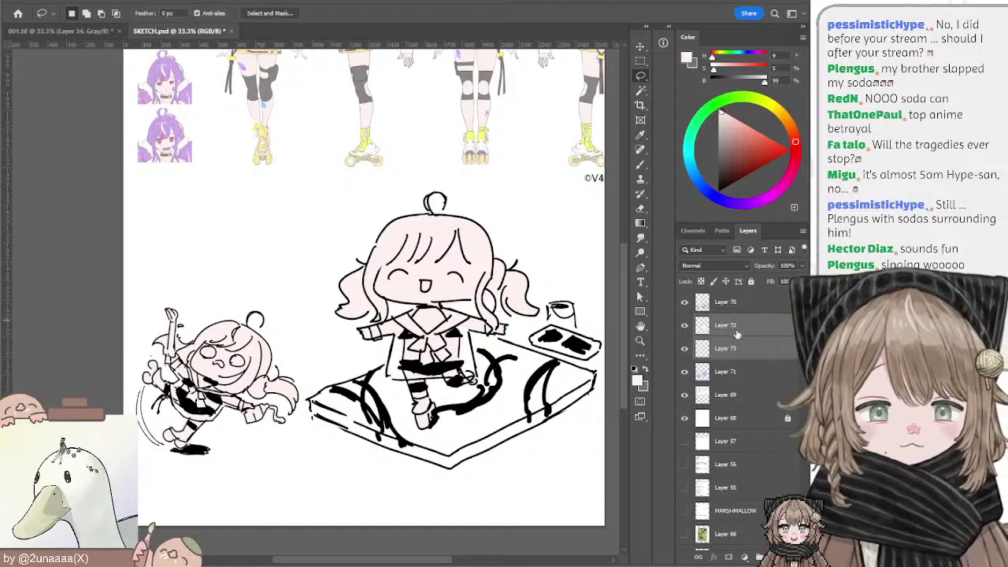
pyautogui.hotkey('ctrl', 'e')
pyautogui.hotkey('ctrl', 'z')
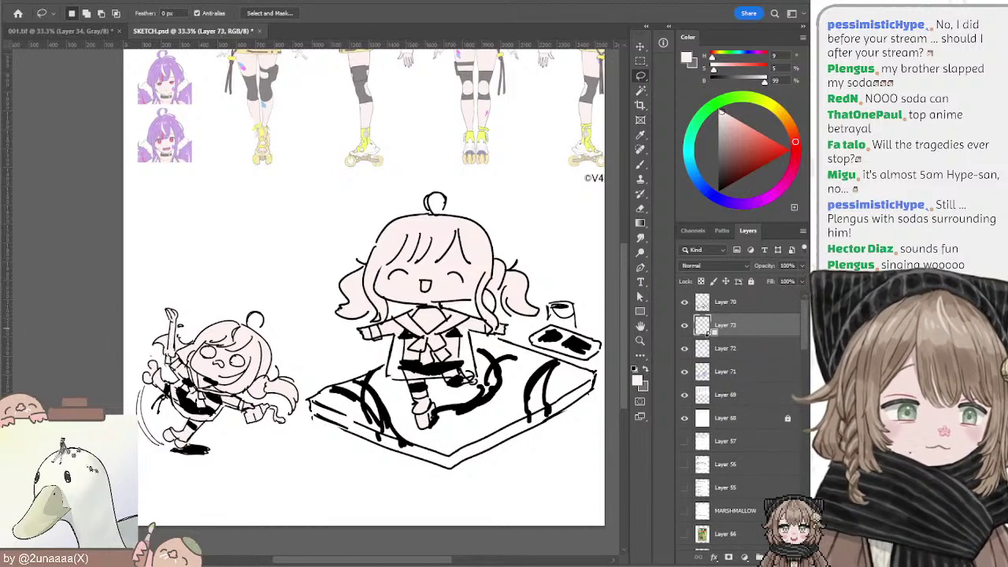
pyautogui.keyDown('alt'); pyautogui.click(707, 335); pyautogui.keyUp('alt')
# Step: Paint both characters' bangs, side hair and pigtails with the light purple sampled from the reference heads
pyautogui.press('b')
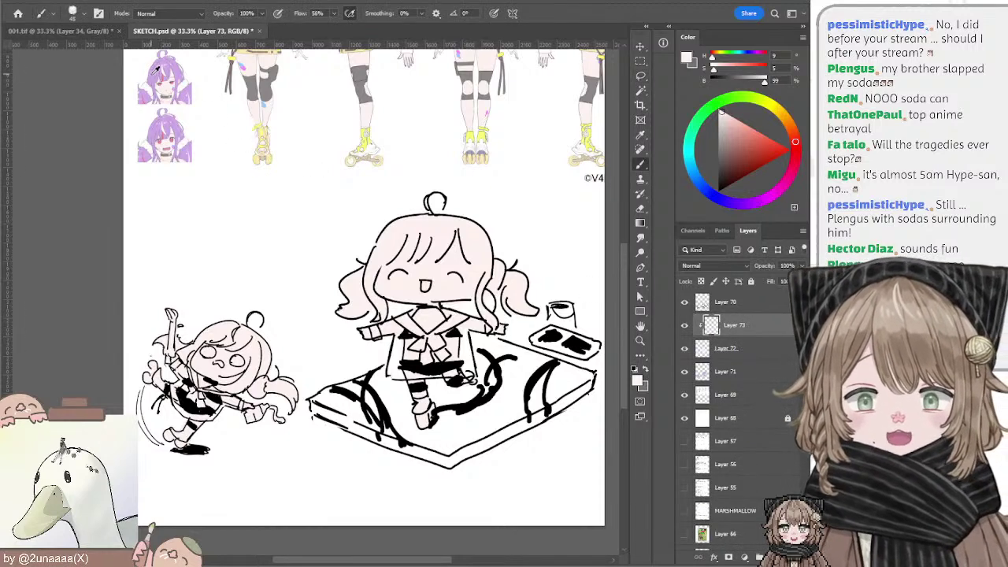
pyautogui.keyDown('alt'); pyautogui.click(158, 70); pyautogui.keyUp('alt')
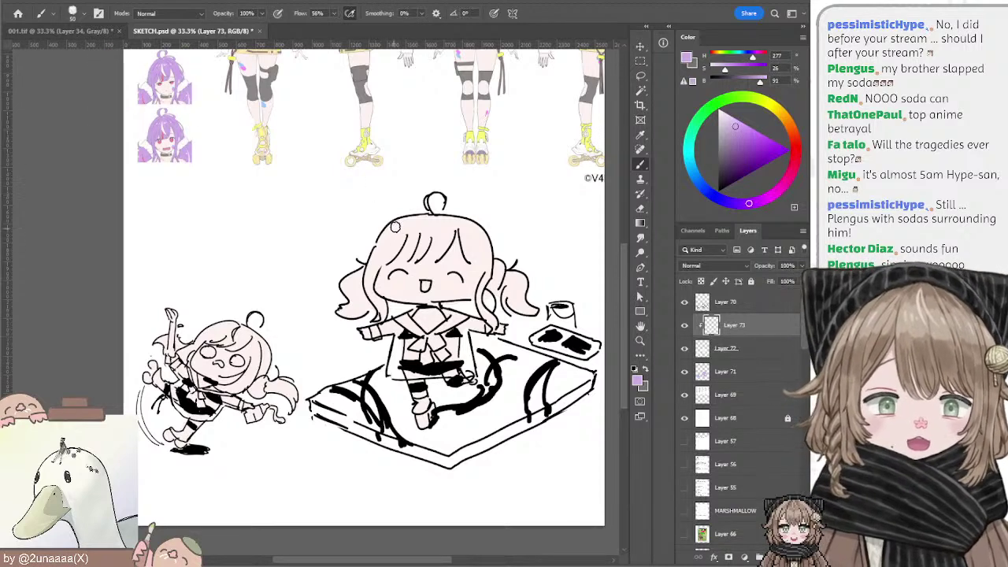
pyautogui.moveTo(395, 227)
pyautogui.mouseDown()
pyautogui.moveTo(374, 263)
pyautogui.moveTo(415, 220)
pyautogui.moveTo(405, 257)
pyautogui.moveTo(423, 241)
pyautogui.moveTo(435, 200)
pyautogui.moveTo(431, 254)
pyautogui.moveTo(451, 223)
pyautogui.moveTo(441, 218)
pyautogui.moveTo(435, 255)
pyautogui.moveTo(461, 223)
pyautogui.moveTo(475, 256)
pyautogui.moveTo(465, 245)
pyautogui.moveTo(490, 267)
pyautogui.moveTo(493, 325)
pyautogui.moveTo(512, 266)
pyautogui.moveTo(528, 275)
pyautogui.moveTo(503, 271)
pyautogui.moveTo(524, 293)
pyautogui.mouseUp()
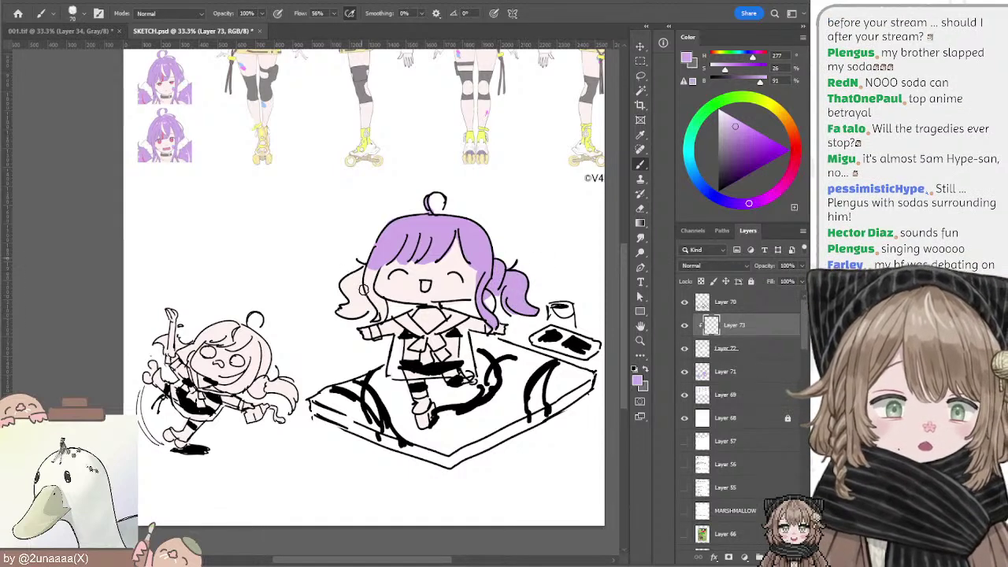
pyautogui.moveTo(363, 289)
pyautogui.mouseDown()
pyautogui.moveTo(373, 265)
pyautogui.moveTo(376, 307)
pyautogui.moveTo(370, 315)
pyautogui.moveTo(344, 297)
pyautogui.moveTo(342, 313)
pyautogui.mouseUp()
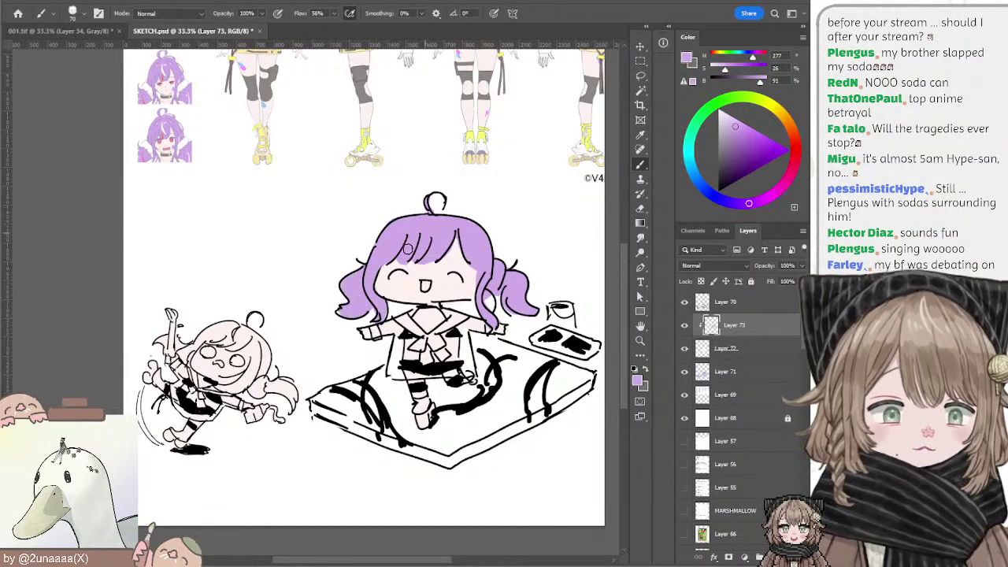
pyautogui.moveTo(224, 339)
pyautogui.mouseDown()
pyautogui.moveTo(233, 331)
pyautogui.moveTo(218, 337)
pyautogui.moveTo(257, 347)
pyautogui.moveTo(279, 389)
pyautogui.moveTo(293, 386)
pyautogui.mouseUp()
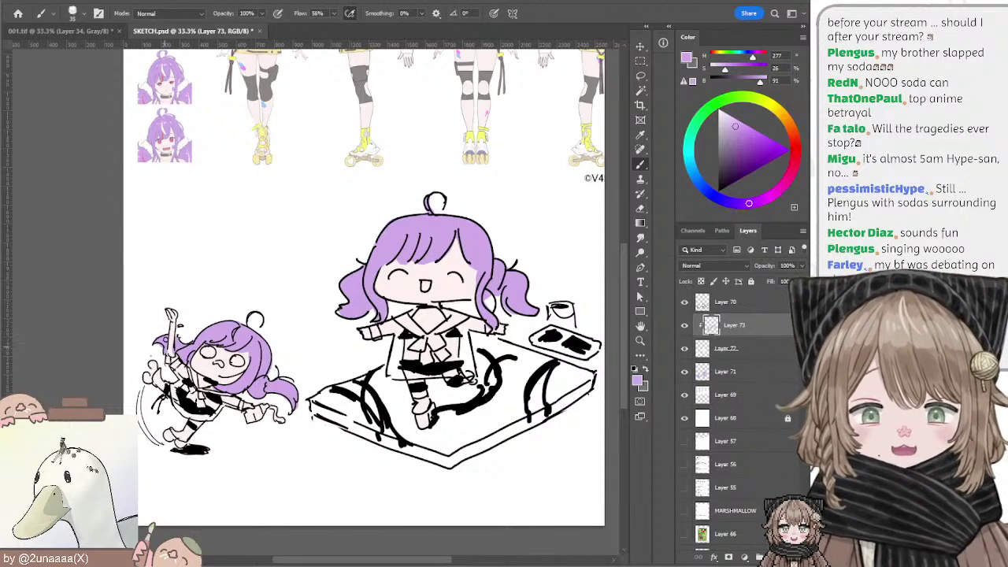
# Step: Colour the container in the slipping character's hand light grey and its spilling liquid light blue
pyautogui.click(719, 119)
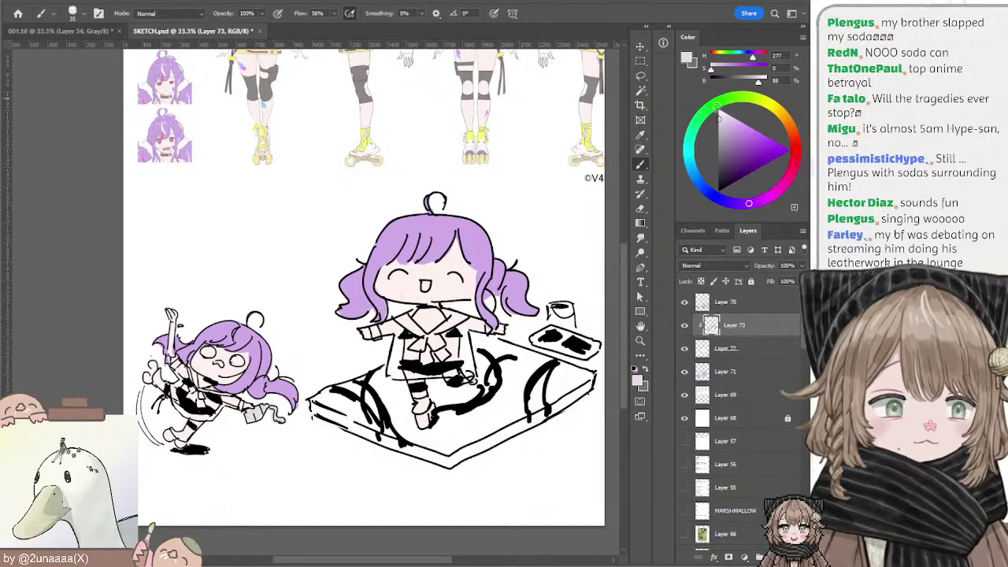
pyautogui.click(718, 110)
pyautogui.click(713, 107)
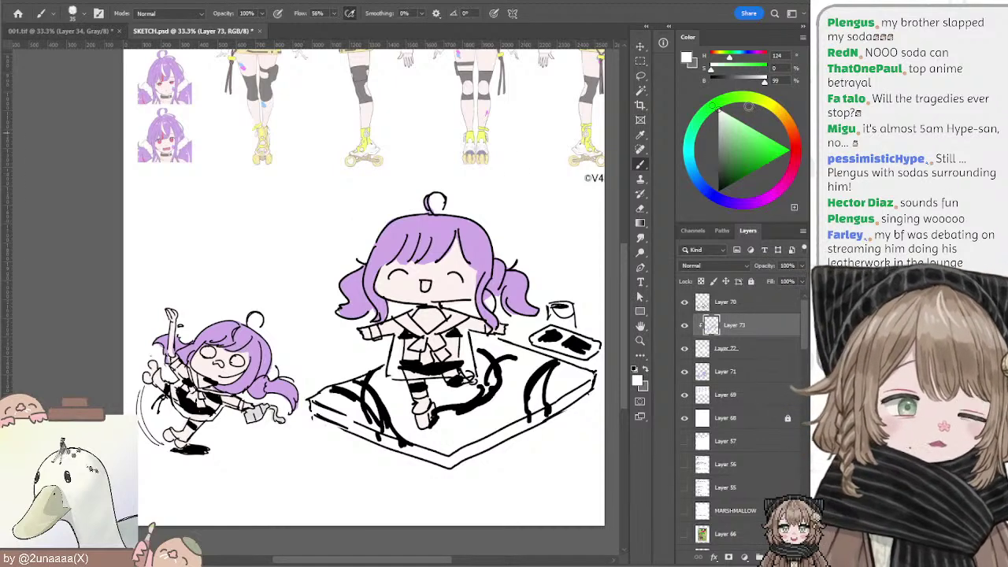
pyautogui.moveTo(398, 197); pyautogui.dragTo(407, 224)
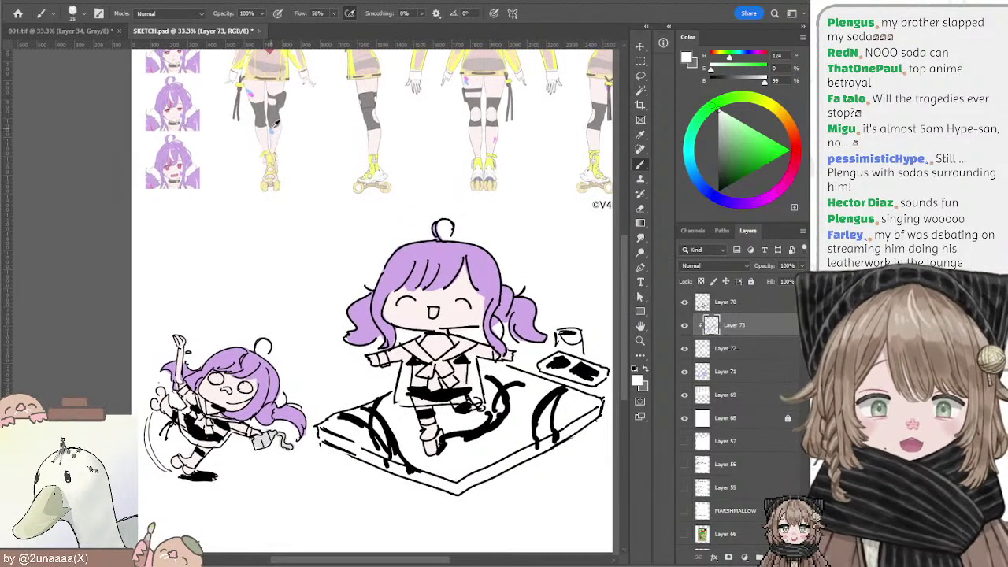
pyautogui.keyDown('alt'); pyautogui.click(275, 129); pyautogui.keyUp('alt')
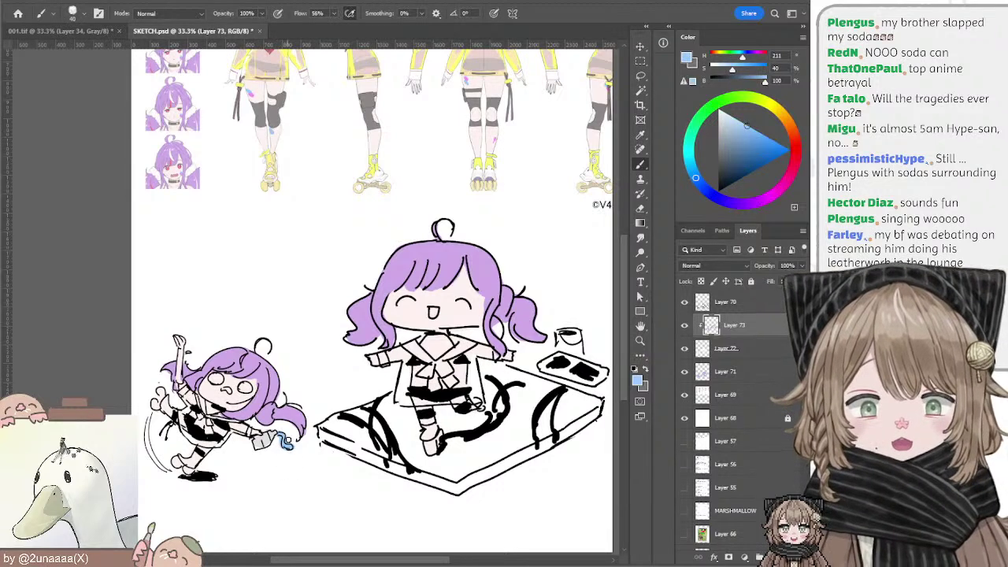
pyautogui.moveTo(345, 309); pyautogui.dragTo(355, 288)
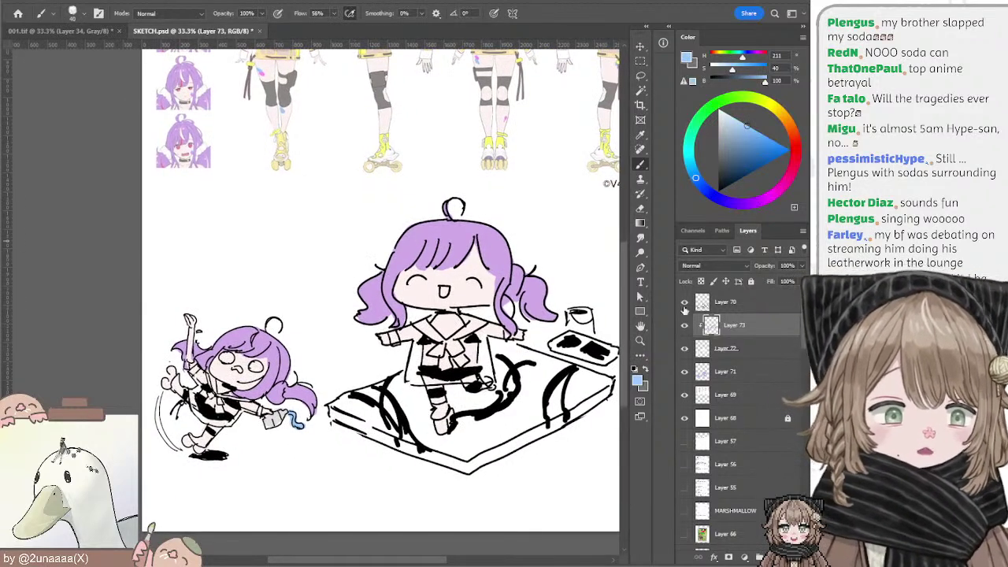
# Step: Paint both characters' neck bows with the reference's red and the smiling chibi's sailor collar white
pyautogui.moveTo(275, 147); pyautogui.dragTo(284, 200)
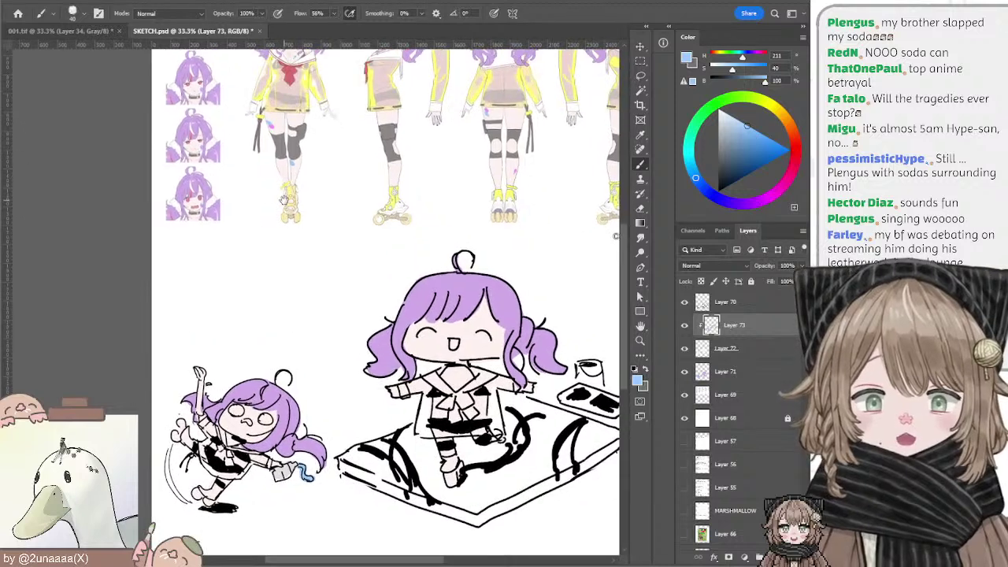
pyautogui.keyDown('alt'); pyautogui.click(218, 138); pyautogui.keyUp('alt')
pyautogui.scroll(-1, 252, 154)
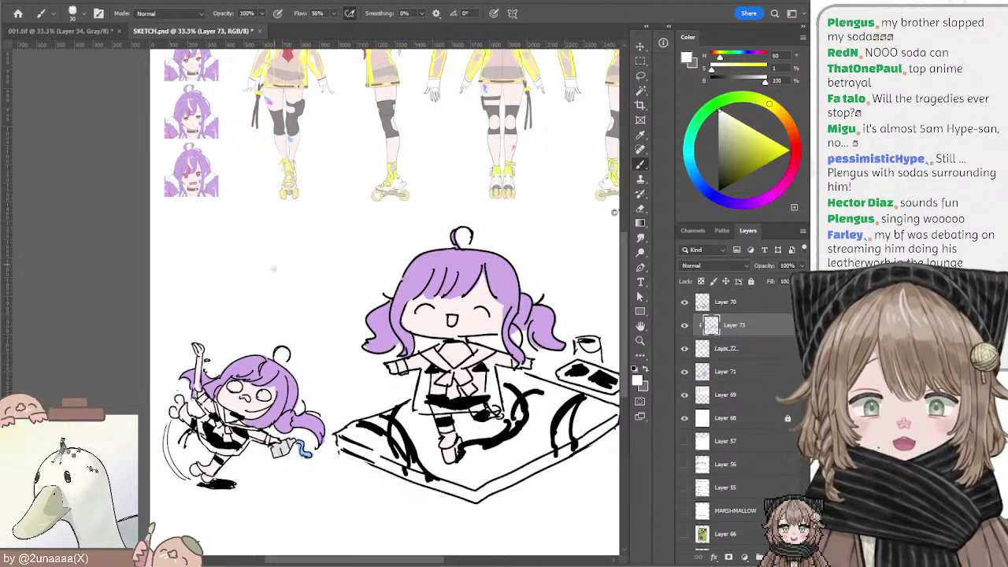
pyautogui.moveTo(289, 226); pyautogui.dragTo(300, 245)
pyautogui.keyDown('alt'); pyautogui.click(301, 73); pyautogui.keyUp('alt')
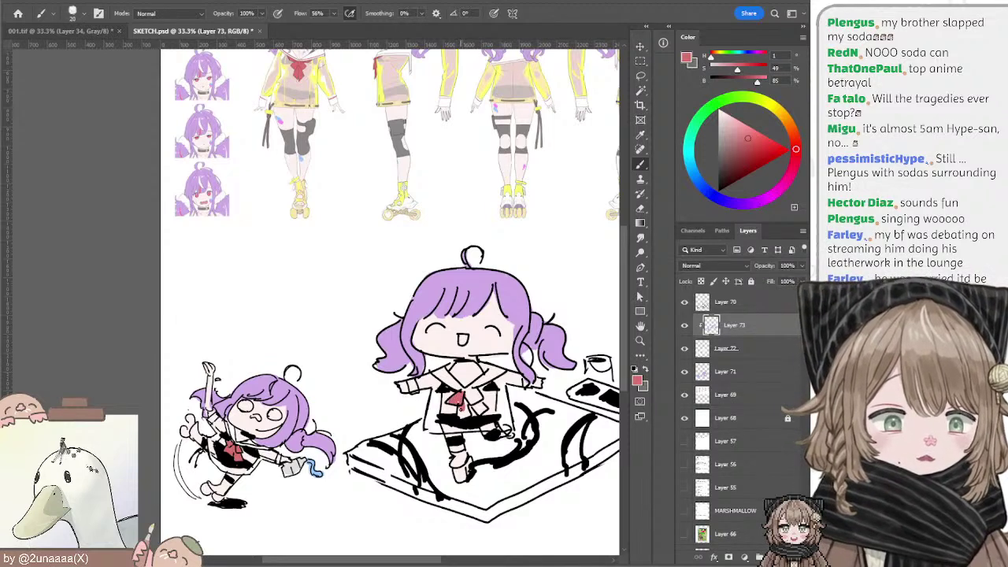
pyautogui.moveTo(457, 416); pyautogui.dragTo(468, 394)
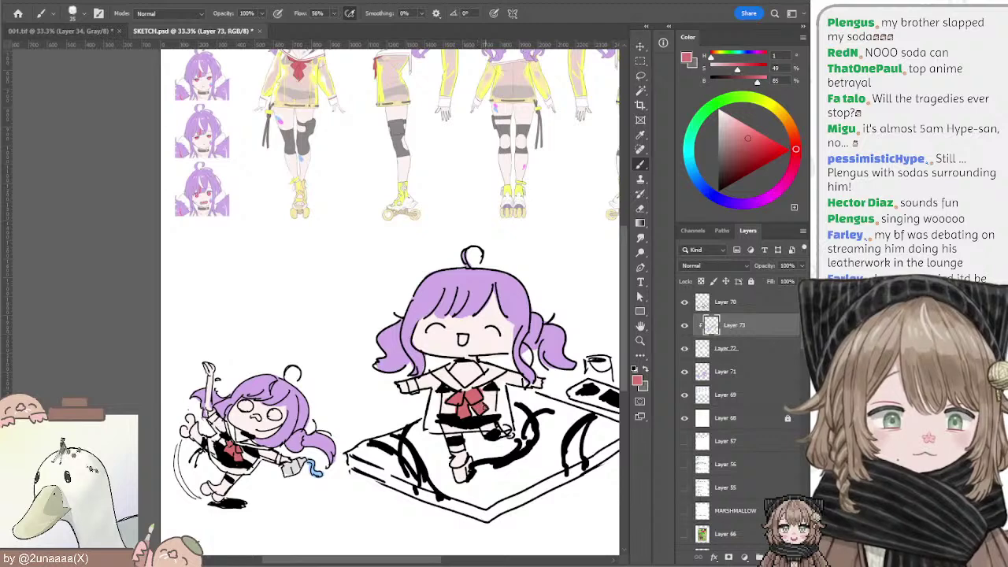
pyautogui.keyDown('alt'); pyautogui.click(232, 430); pyautogui.keyUp('alt')
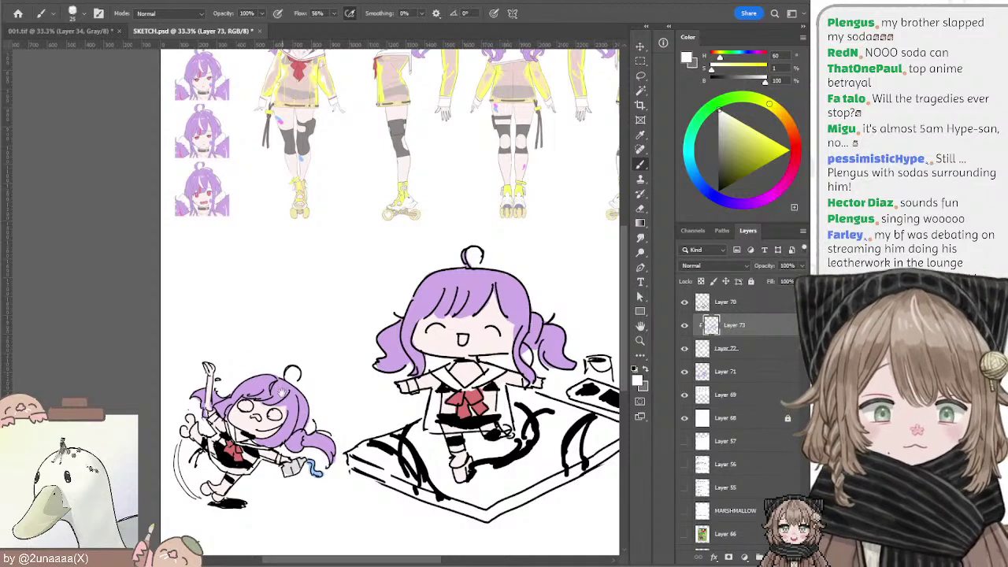
pyautogui.moveTo(281, 391); pyautogui.dragTo(287, 369)
# Step: Paint the slipping character's jacket with the reference's yellow on a new layer at 50% opacity
pyautogui.moveTo(365, 227); pyautogui.dragTo(371, 286)
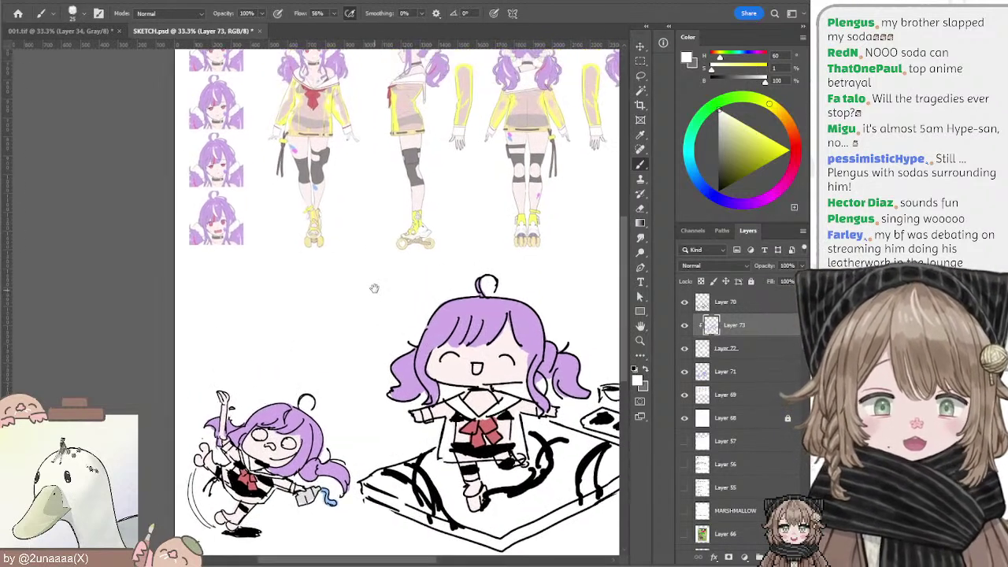
pyautogui.keyDown('alt'); pyautogui.click(334, 98); pyautogui.keyUp('alt')
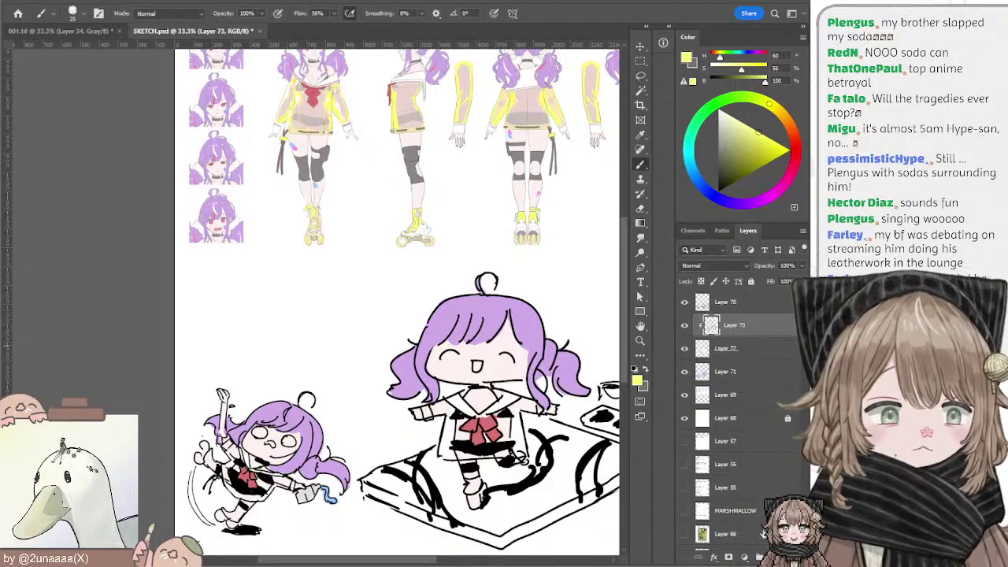
pyautogui.hotkey('ctrl', 'shift', 'alt', 'n')
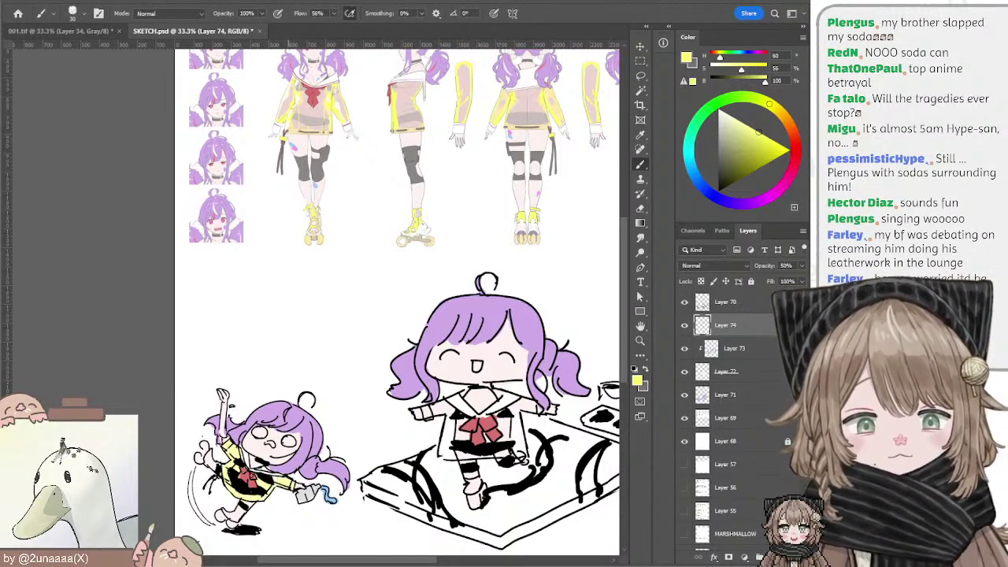
pyautogui.press('e')
pyautogui.press('b')
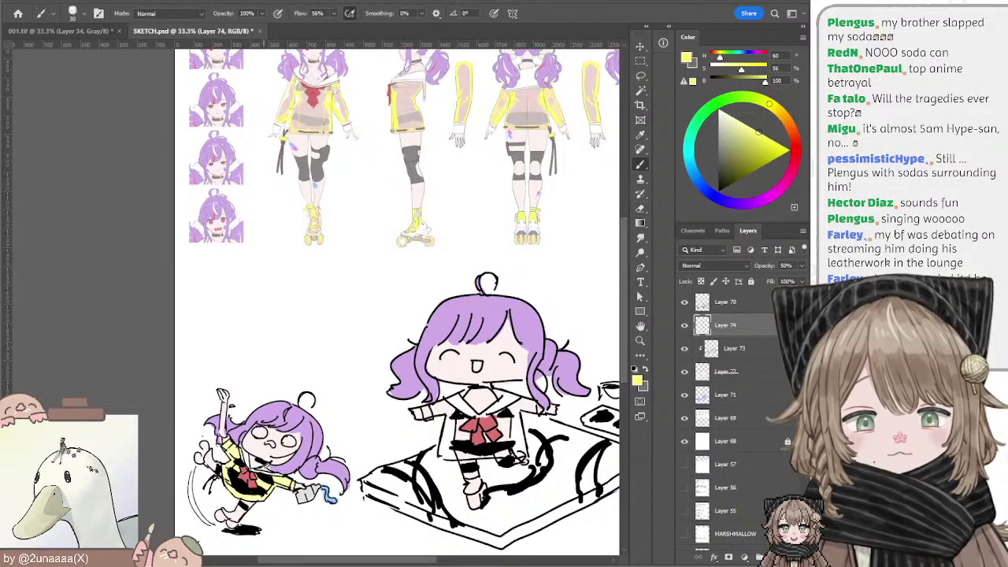
pyautogui.press('d')
pyautogui.press('e')
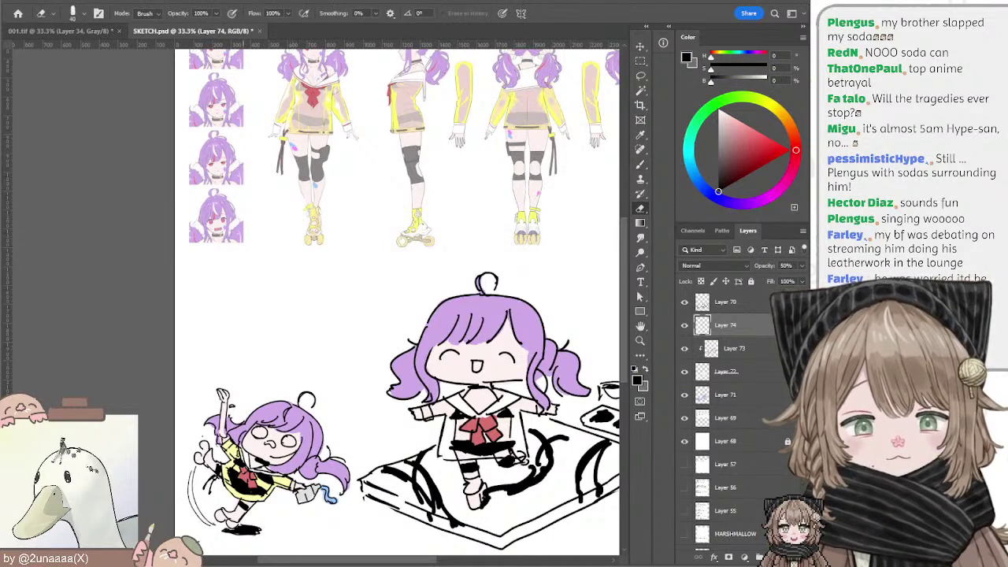
pyautogui.press('b')
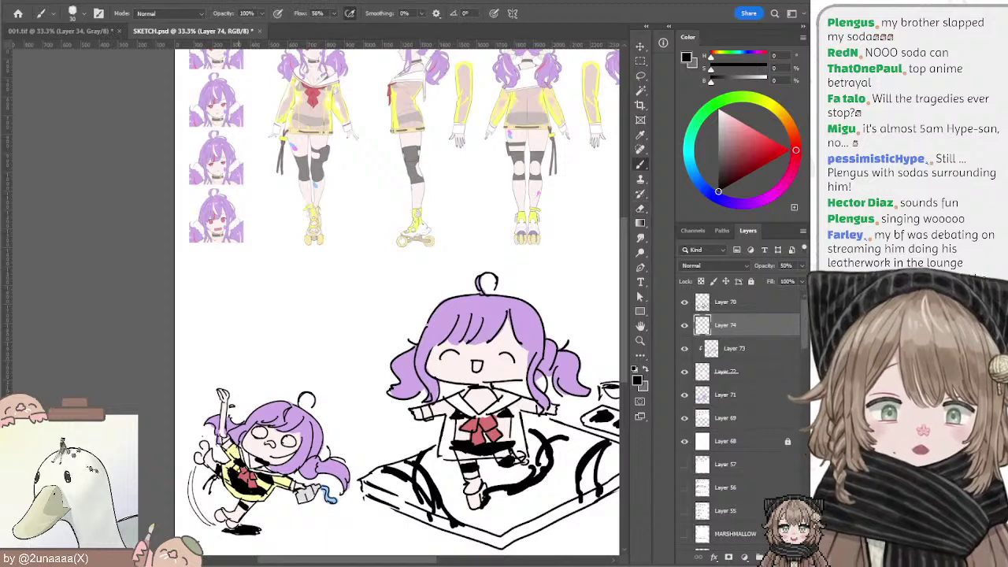
# Step: Paint the slipping character's skates with the reference's yellow on clipped Layer 73, and switch the paint colour to white
pyautogui.keyDown('alt'); pyautogui.click(314, 210); pyautogui.keyUp('alt')
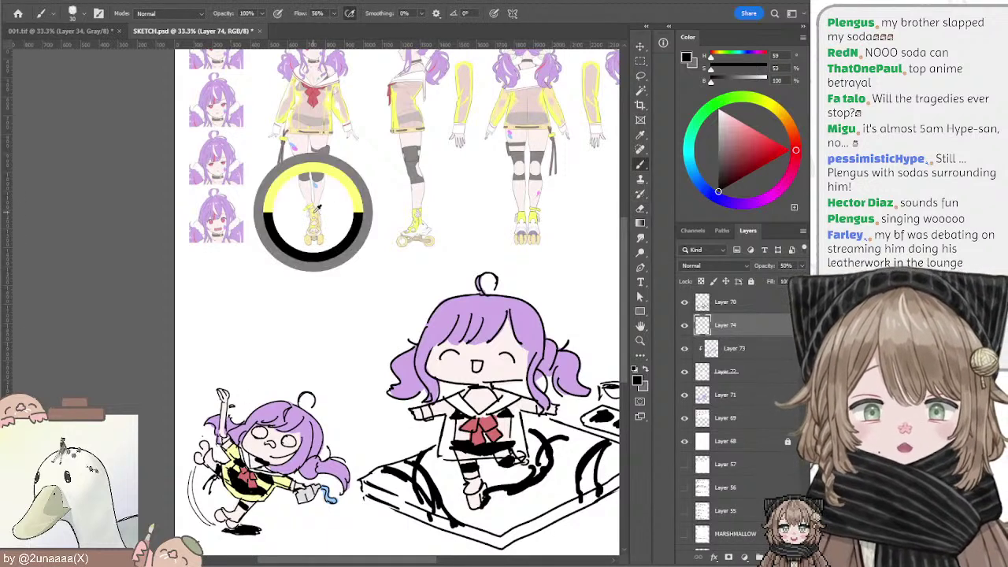
pyautogui.click(709, 348)
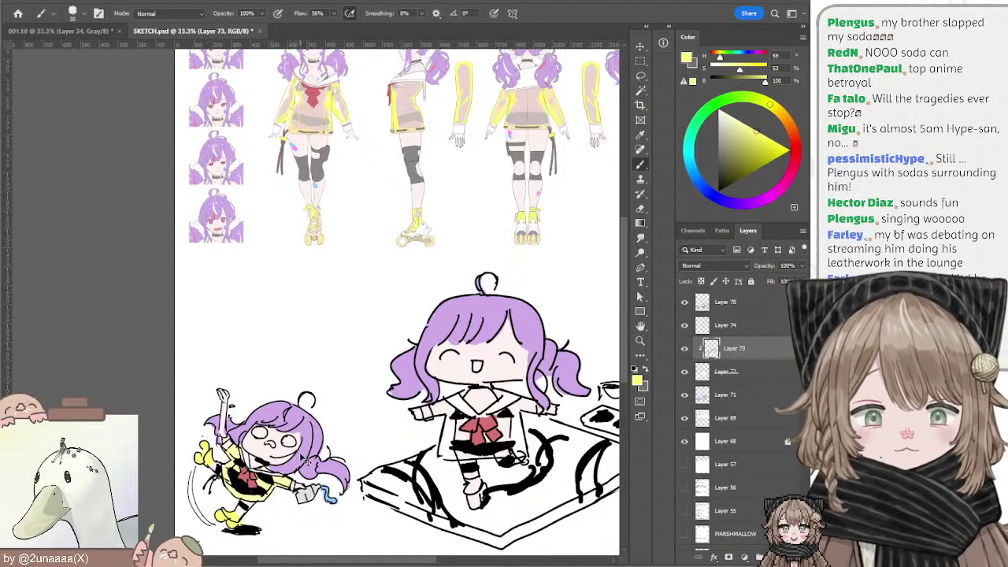
pyautogui.press('e')
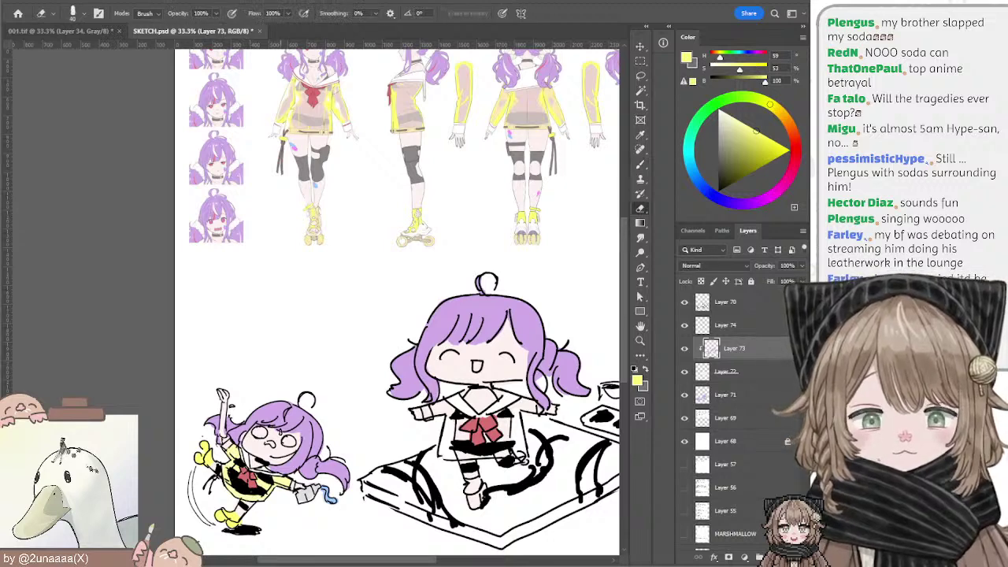
pyautogui.press('b')
pyautogui.press('x')
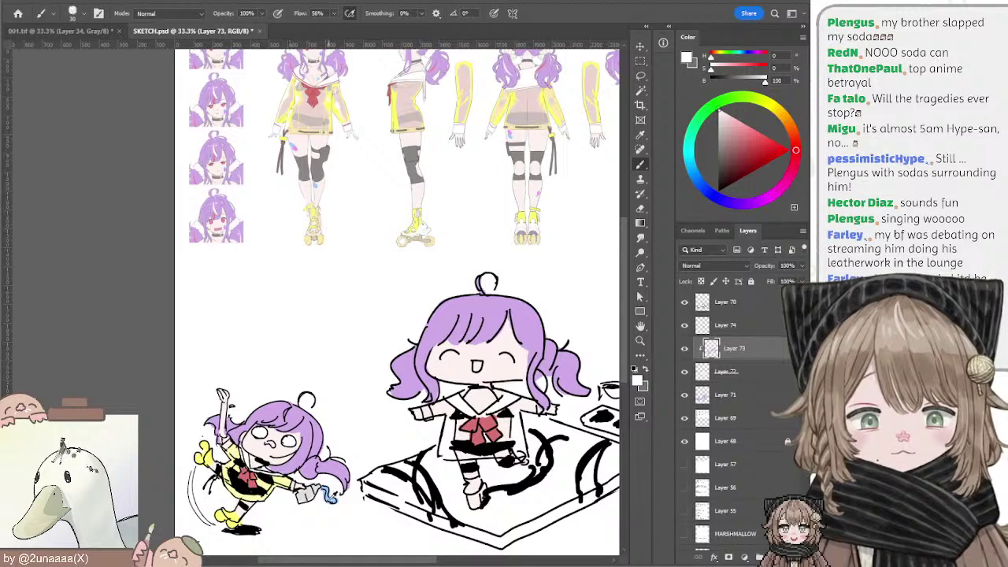
# Step: Colour the slipping character's raised paintbrush with a light blue tip and a dark grey handle
pyautogui.keyDown('alt'); pyautogui.click(331, 493); pyautogui.keyUp('alt')
pyautogui.moveTo(221, 392); pyautogui.dragTo(225, 398)
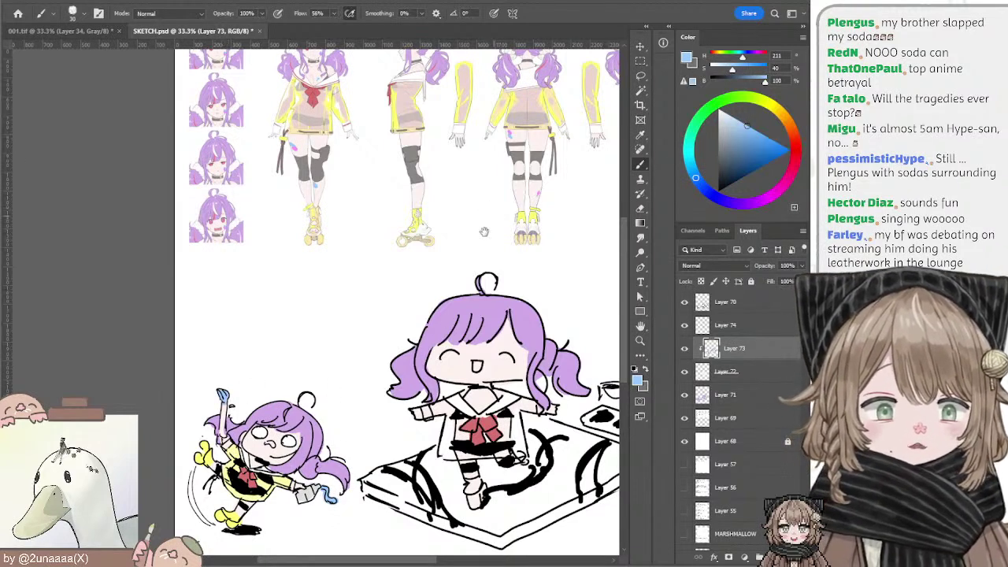
pyautogui.moveTo(484, 232); pyautogui.dragTo(497, 197)
pyautogui.click(717, 173)
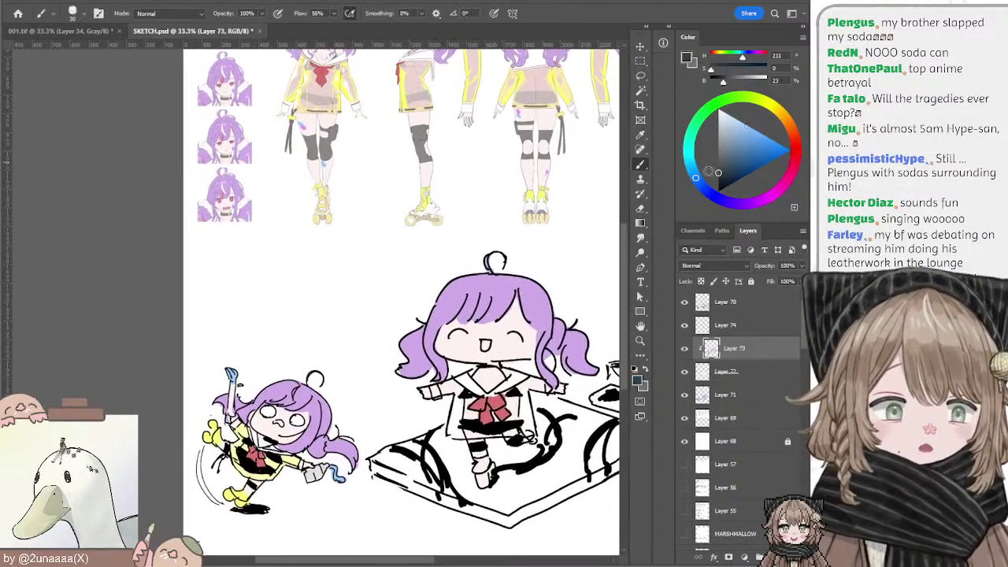
pyautogui.moveTo(231, 388); pyautogui.dragTo(232, 410)
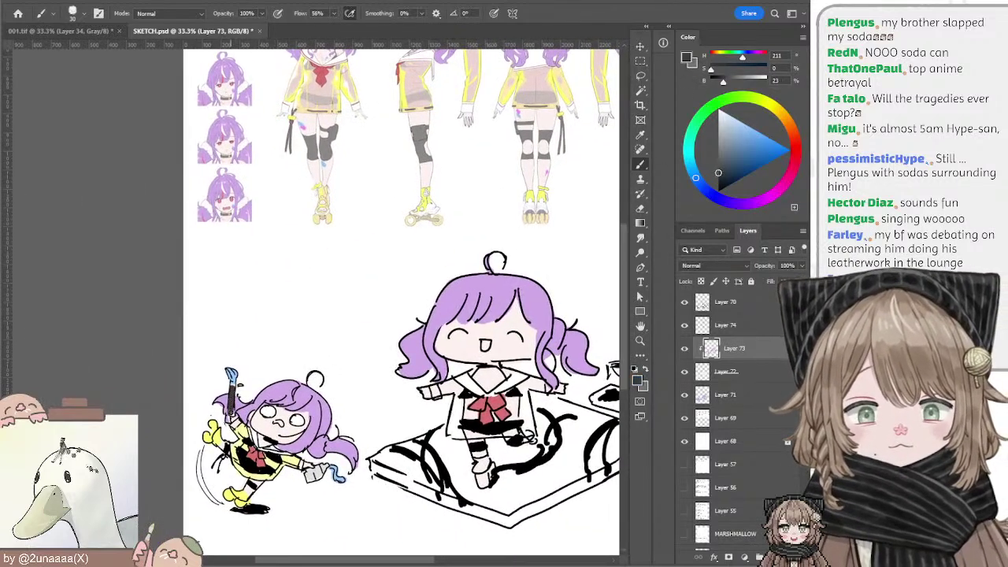
# Step: Colour the slipping character's open mouth soft pink and shade its round eyes with pale blue
pyautogui.keyDown('alt'); pyautogui.click(315, 469); pyautogui.keyUp('alt')
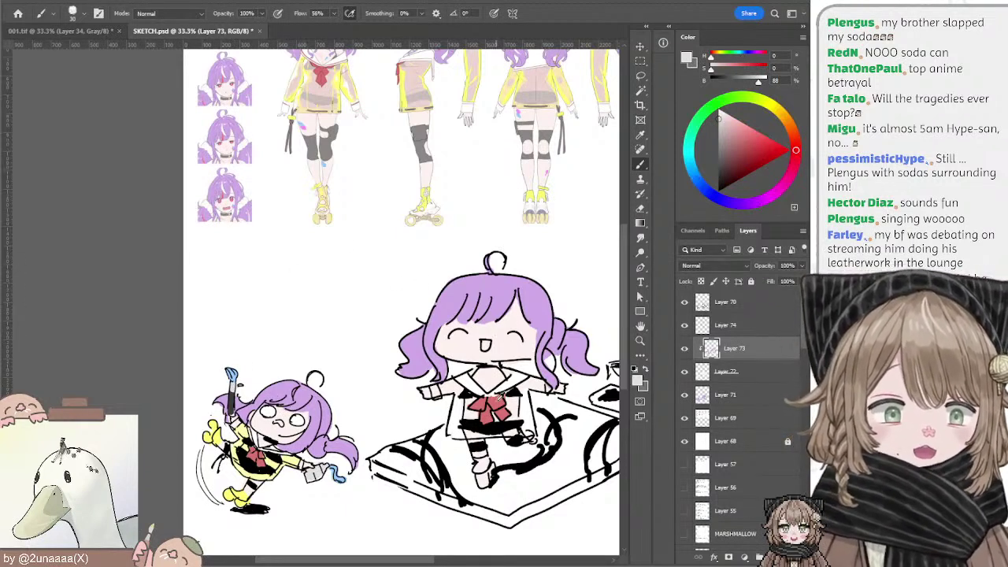
pyautogui.keyDown('alt'); pyautogui.click(497, 401); pyautogui.keyUp('alt')
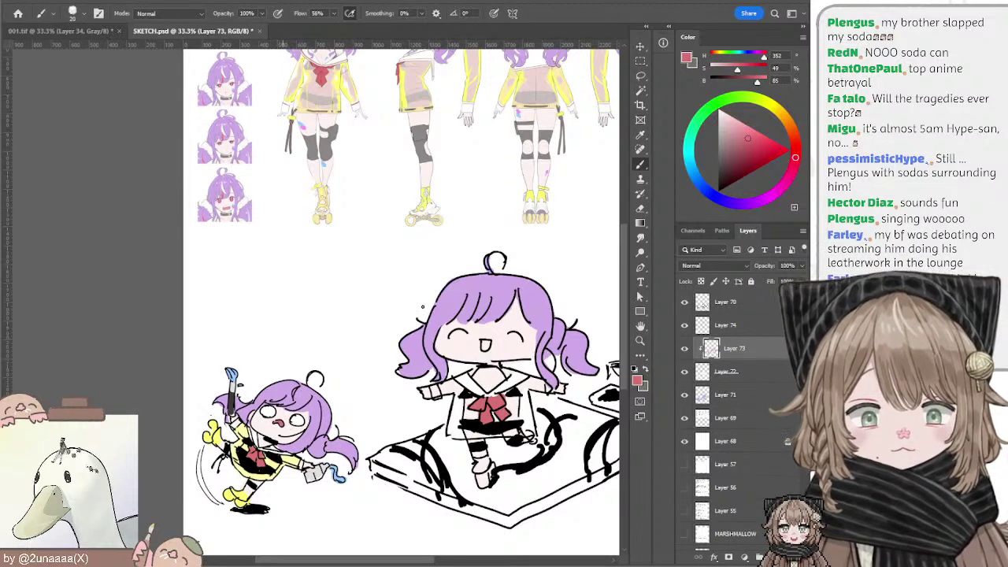
pyautogui.click(738, 132)
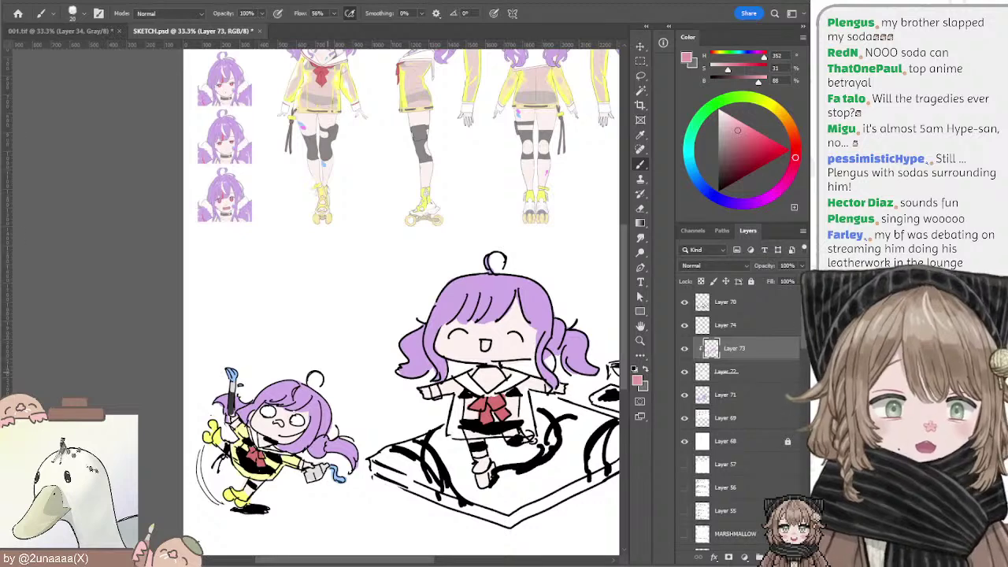
pyautogui.moveTo(279, 423); pyautogui.dragTo(283, 424)
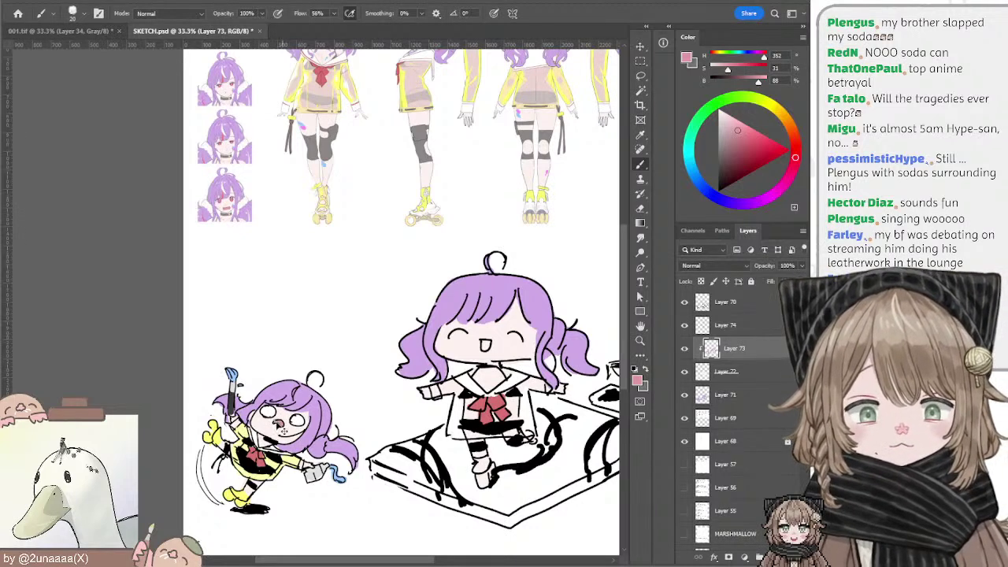
pyautogui.hotkey('ctrl', 'z')
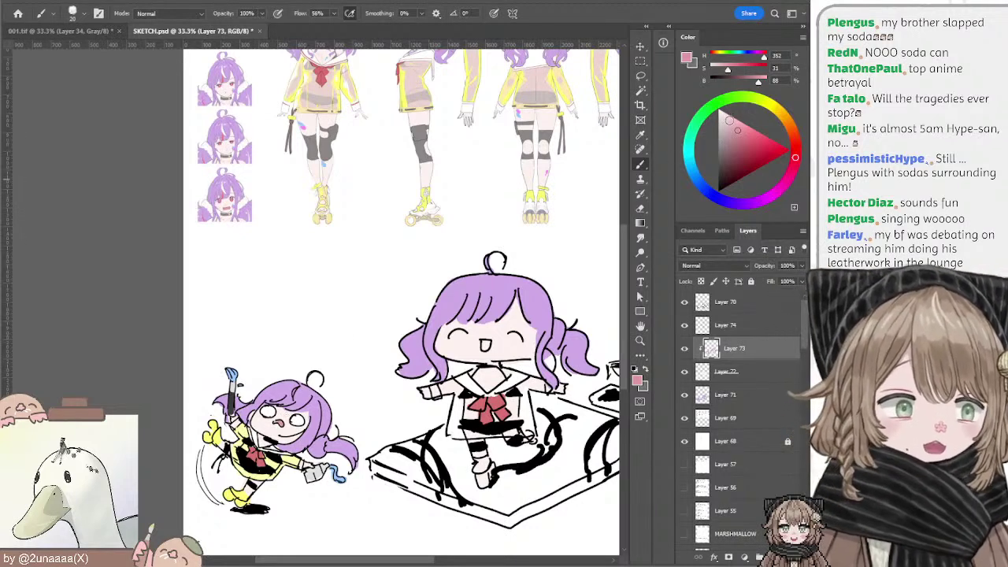
pyautogui.click(726, 120)
pyautogui.click(691, 170)
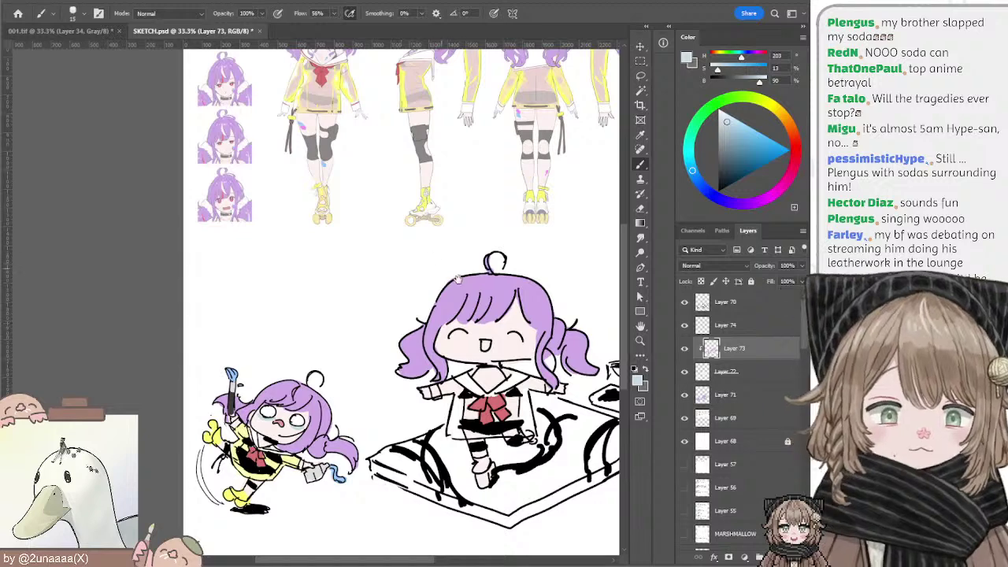
# Step: Erase the jacket yellow on Layer 74 around the slipping character's collar and bow
pyautogui.moveTo(428, 265); pyautogui.dragTo(412, 241)
pyautogui.keyDown('ctrl'); pyautogui.click(257, 445); pyautogui.keyUp('ctrl')
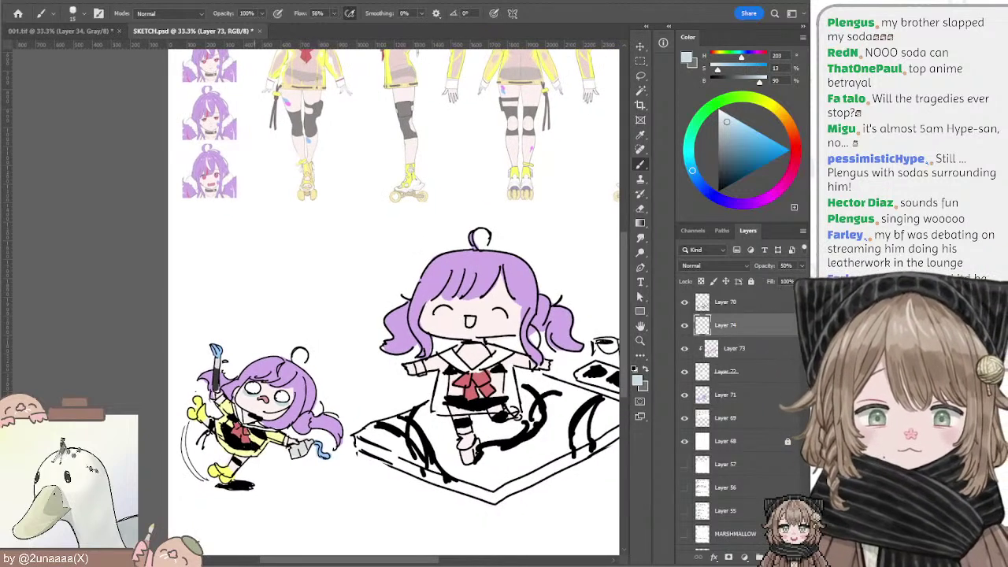
pyautogui.press('e')
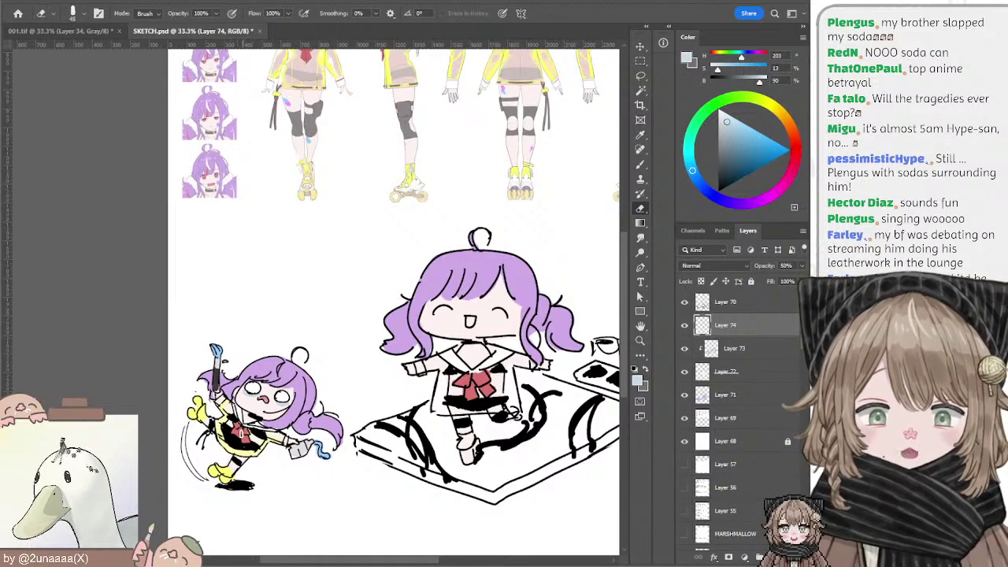
pyautogui.moveTo(426, 379)
pyautogui.mouseDown()
pyautogui.moveTo(397, 370)
pyautogui.moveTo(409, 423)
pyautogui.moveTo(417, 392)
pyautogui.mouseUp()
# Step: Add the reference's pink and light blue marks to the slipping character's legs on clipped Layer 73
pyautogui.press('b')
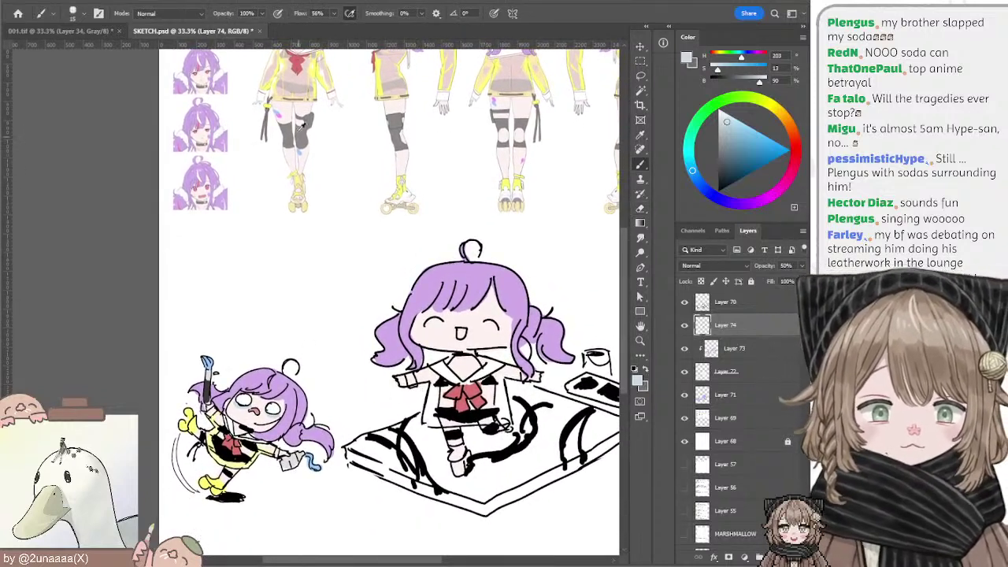
pyautogui.keyDown('alt'); pyautogui.click(281, 106); pyautogui.keyUp('alt')
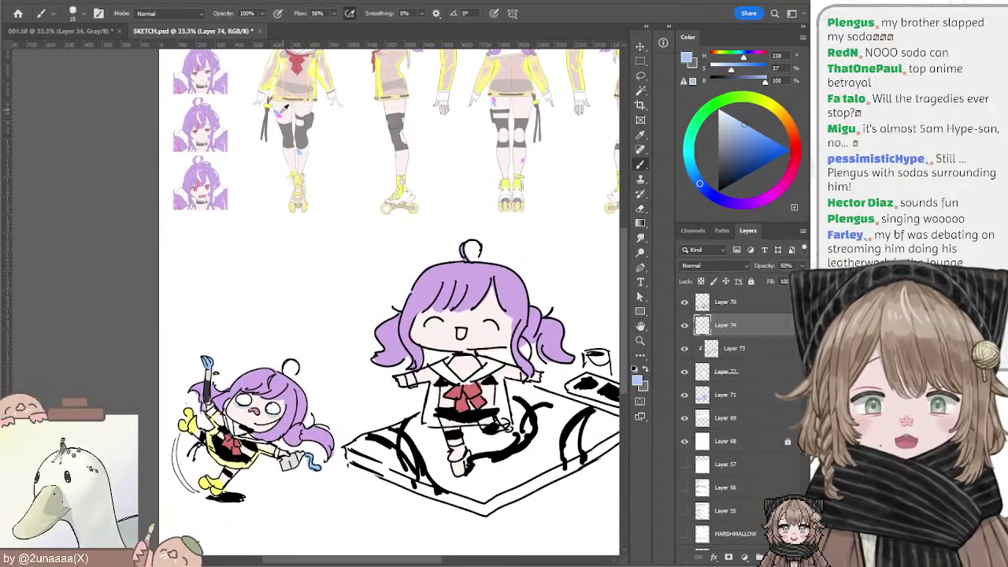
pyautogui.keyDown('alt'); pyautogui.click(278, 111); pyautogui.keyUp('alt')
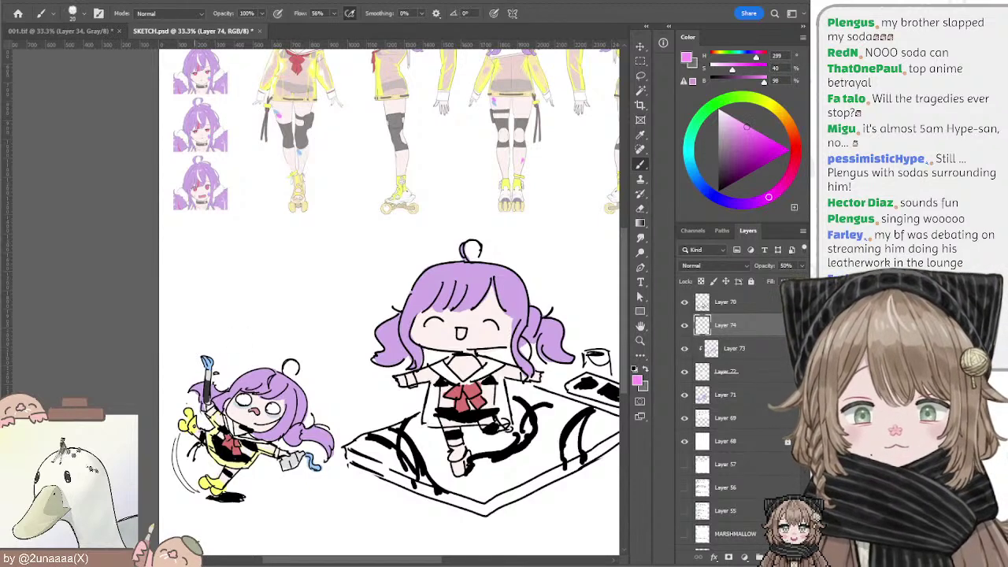
pyautogui.hotkey('alt', '[')
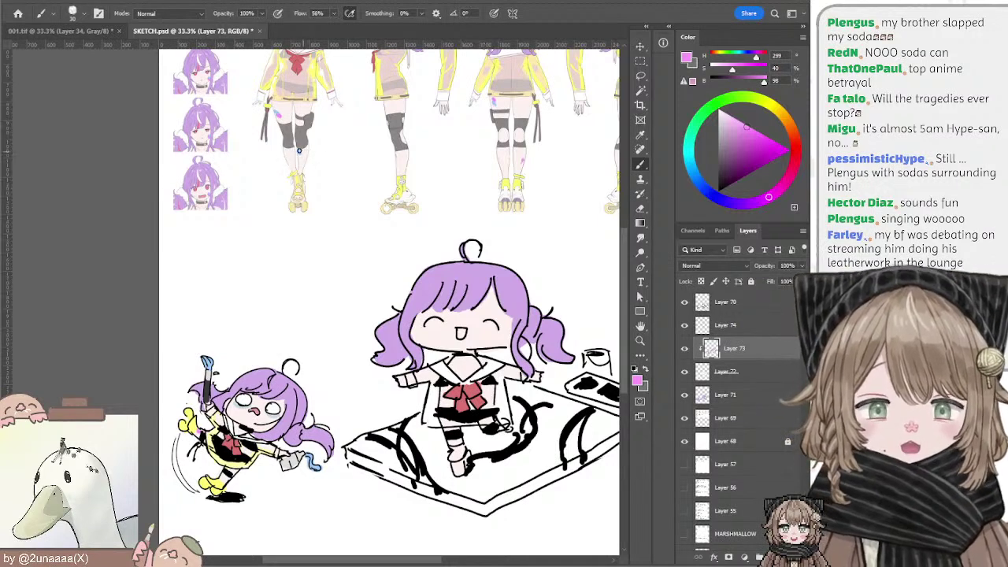
pyautogui.keyDown('alt'); pyautogui.click(300, 151); pyautogui.keyUp('alt')
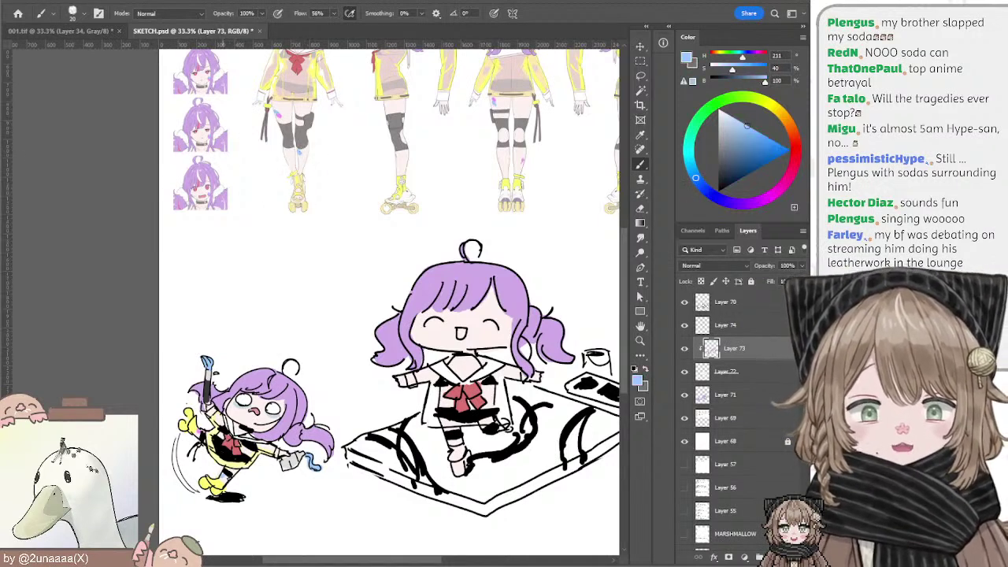
pyautogui.moveTo(388, 360)
pyautogui.mouseDown()
pyautogui.moveTo(368, 358)
pyautogui.moveTo(393, 356)
pyautogui.mouseUp()
# Step: Paint the reference's red streak and a white streak into the slipping character's fringe
pyautogui.moveTo(343, 314); pyautogui.dragTo(368, 372)
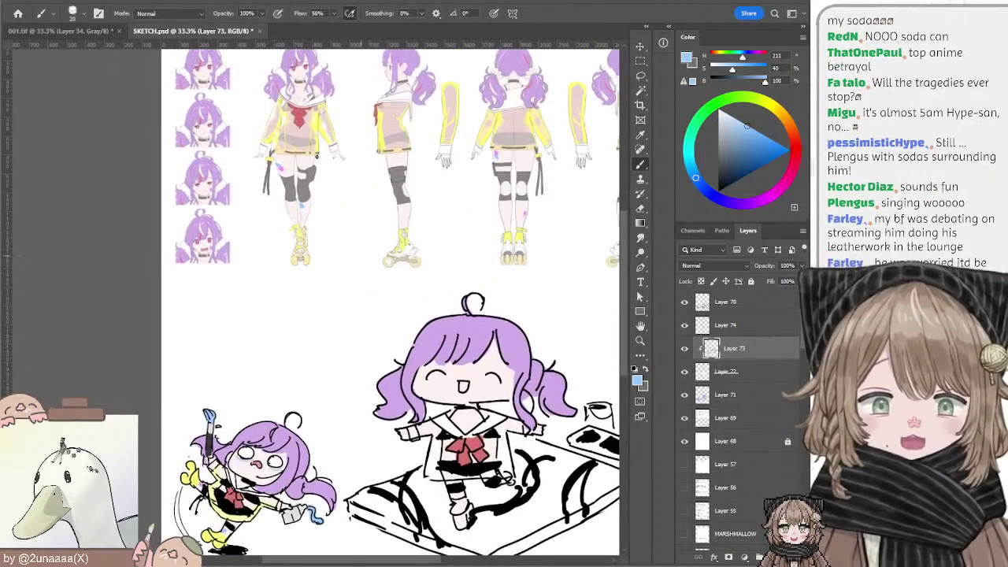
pyautogui.keyDown('alt'); pyautogui.click(307, 68); pyautogui.keyUp('alt')
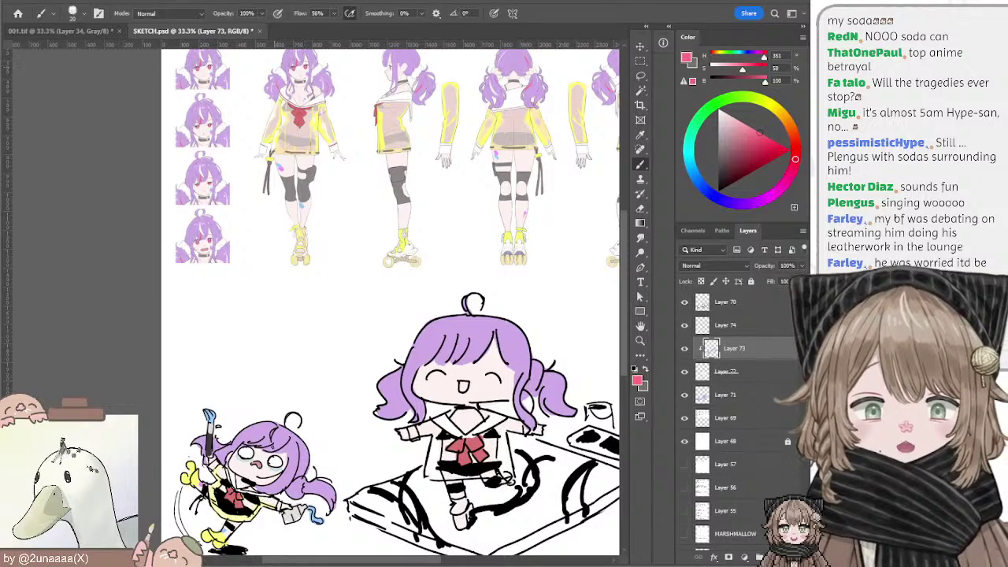
pyautogui.press('[')
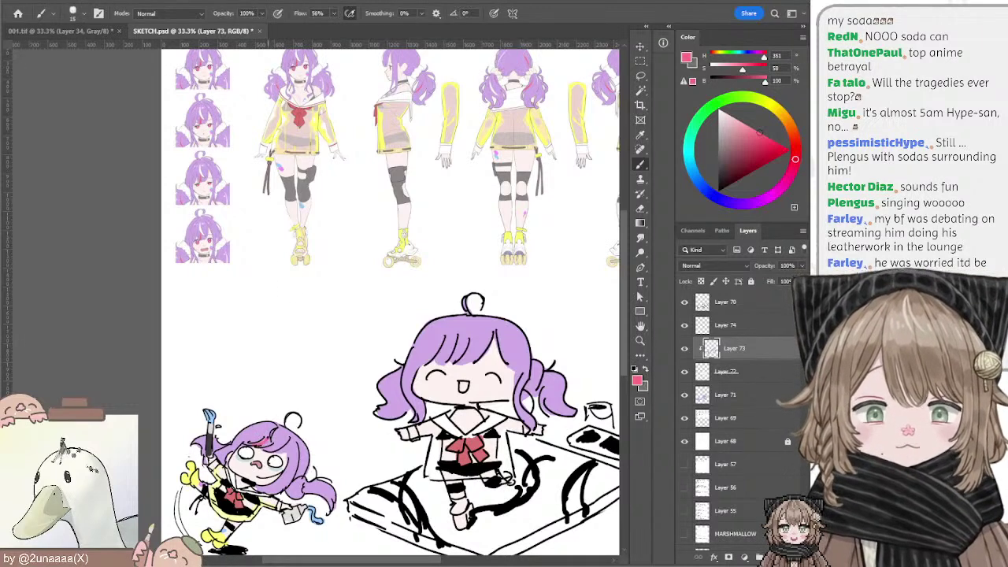
pyautogui.keyDown('alt'); pyautogui.click(293, 420); pyautogui.keyUp('alt')
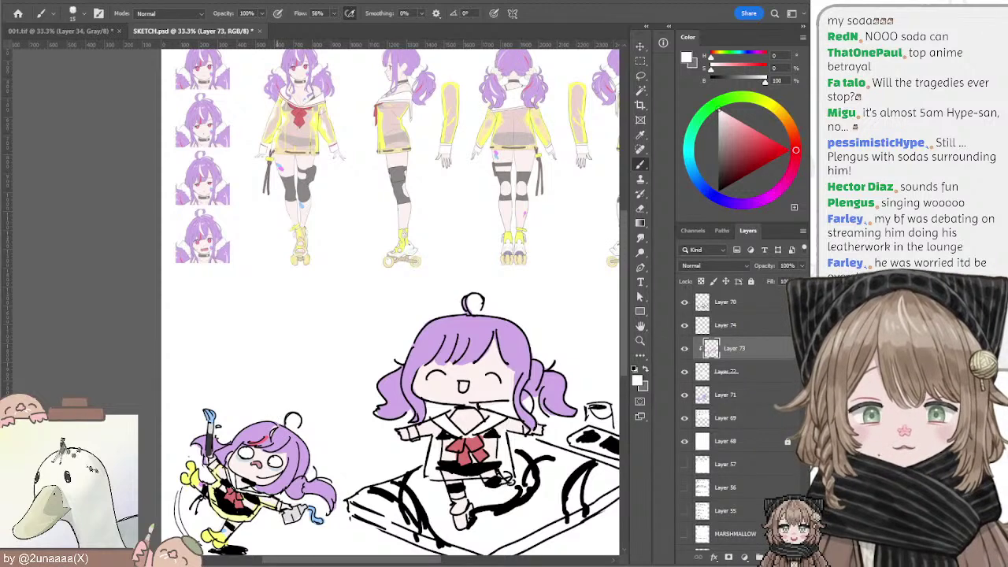
# Step: Paint the base of the slipping character's pigtail white with a larger brush
pyautogui.scroll(-2, 316, 393)
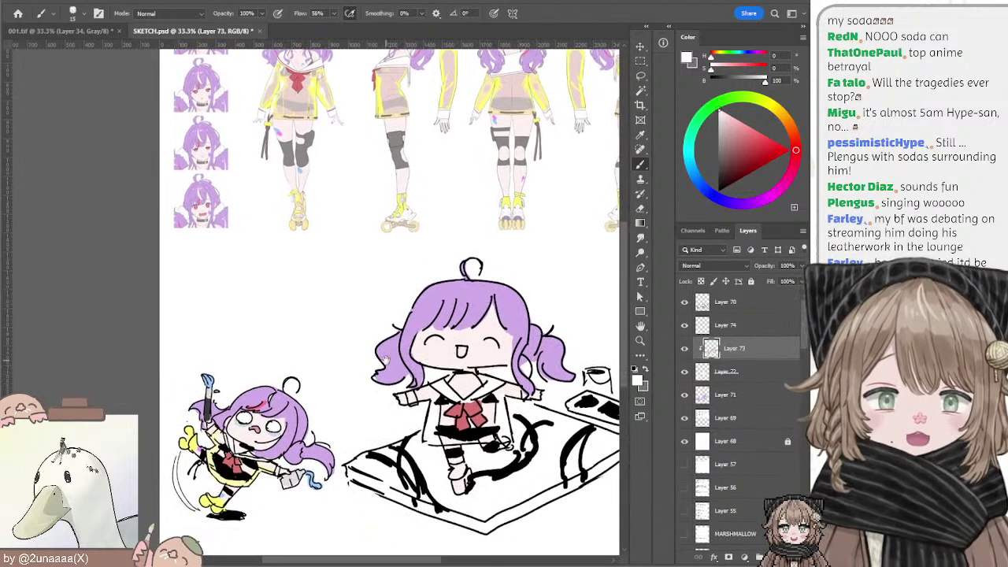
pyautogui.press(']')
pyautogui.press(']')
pyautogui.press(']')
pyautogui.press(']')
pyautogui.moveTo(290, 447)
pyautogui.mouseDown()
pyautogui.moveTo(299, 453)
pyautogui.moveTo(286, 457)
pyautogui.mouseUp()
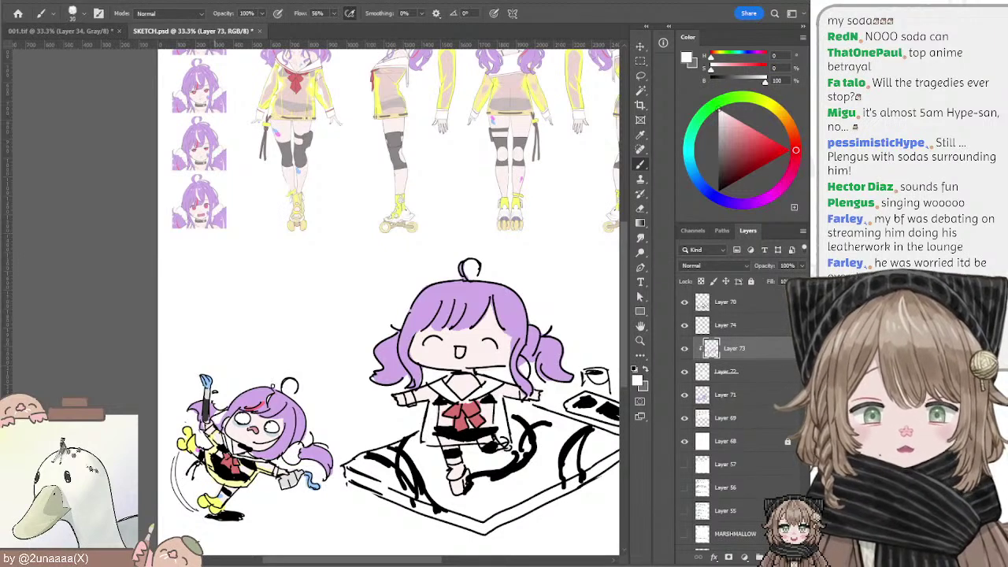
# Step: Fill the smiling chibi's open mouth with the pink of the slipping character's mouth
pyautogui.press('[')
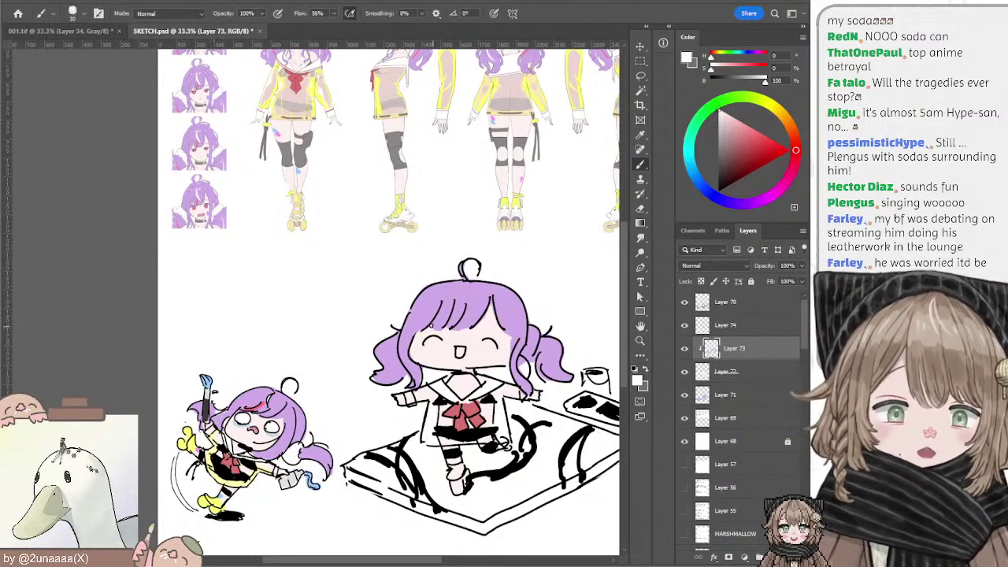
pyautogui.press('space')
pyautogui.moveTo(436, 353); pyautogui.dragTo(394, 354)
pyautogui.keyDown('alt'); pyautogui.click(214, 426); pyautogui.keyUp('alt')
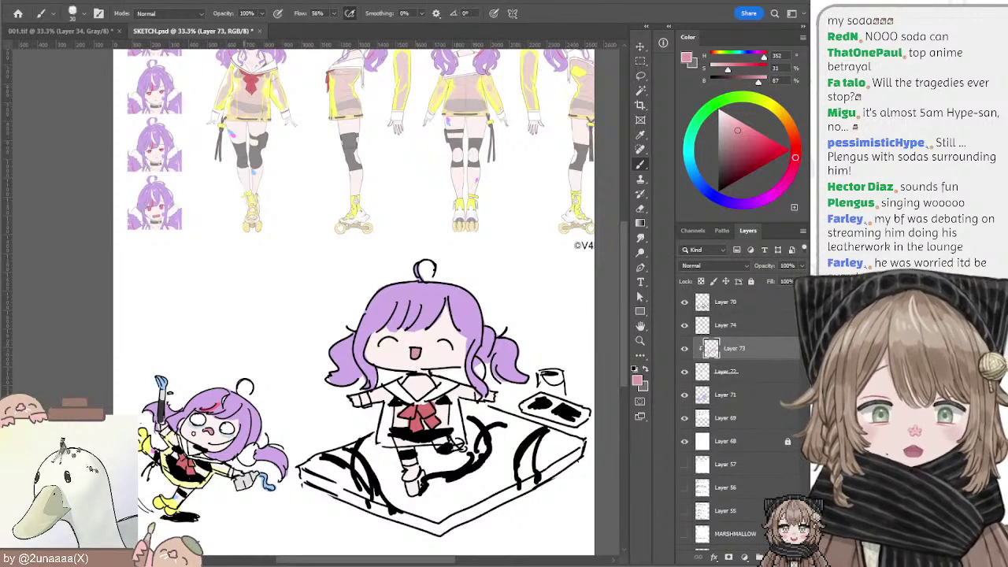
# Step: Paint the smiling chibi's jacket on the 50% opacity Layer 74 with the yellow of the slipping character's skates
pyautogui.moveTo(239, 444); pyautogui.dragTo(244, 427)
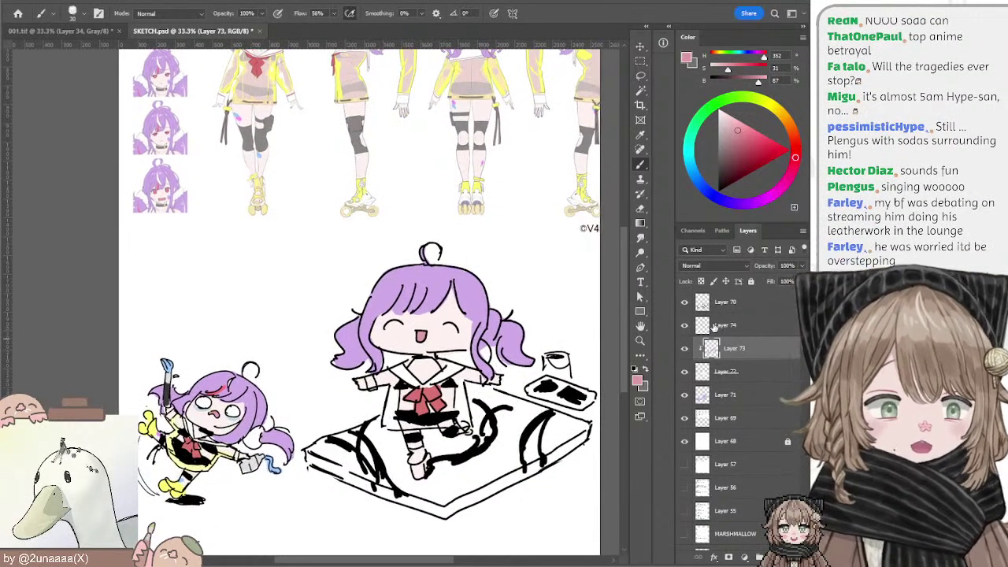
pyautogui.click(713, 326)
pyautogui.keyDown('alt'); pyautogui.click(158, 426); pyautogui.keyUp('alt')
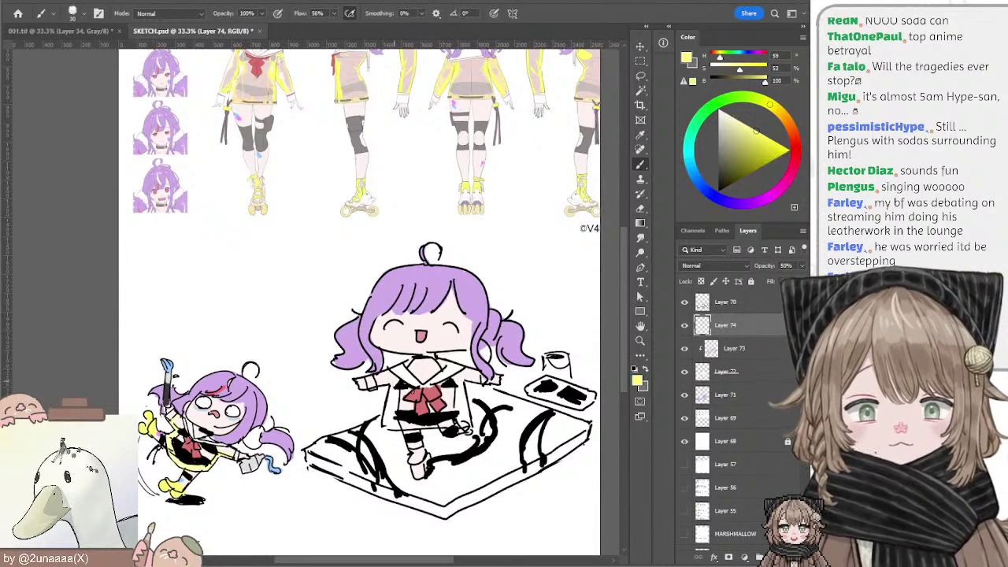
pyautogui.press(']')
pyautogui.press(']')
pyautogui.moveTo(381, 380)
pyautogui.mouseDown()
pyautogui.moveTo(396, 389)
pyautogui.moveTo(389, 427)
pyautogui.mouseUp()
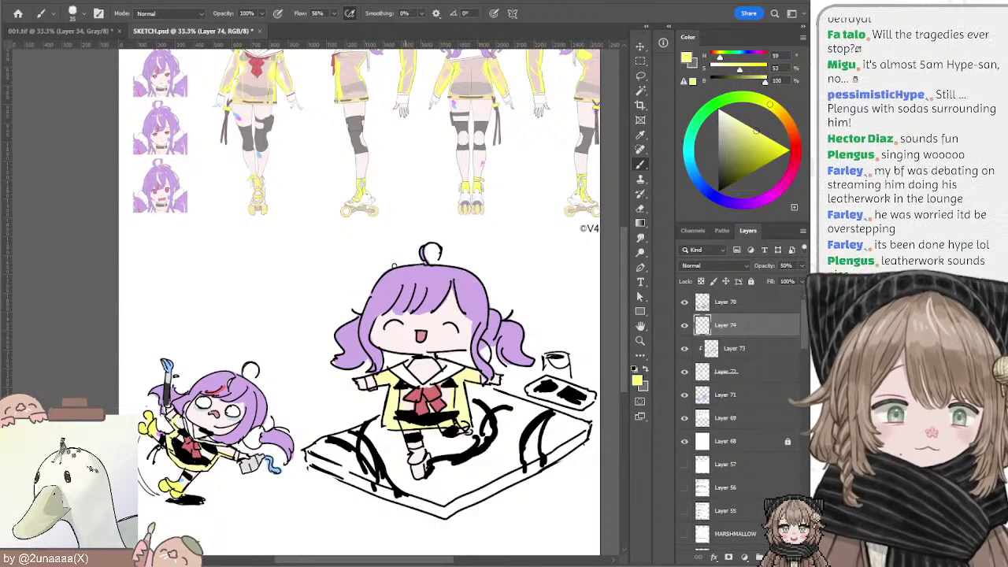
# Step: Add pink blush to the smiling chibi's cheeks and paint its skates yellow on Layer 73
pyautogui.keyDown('alt'); pyautogui.click(426, 331); pyautogui.keyUp('alt')
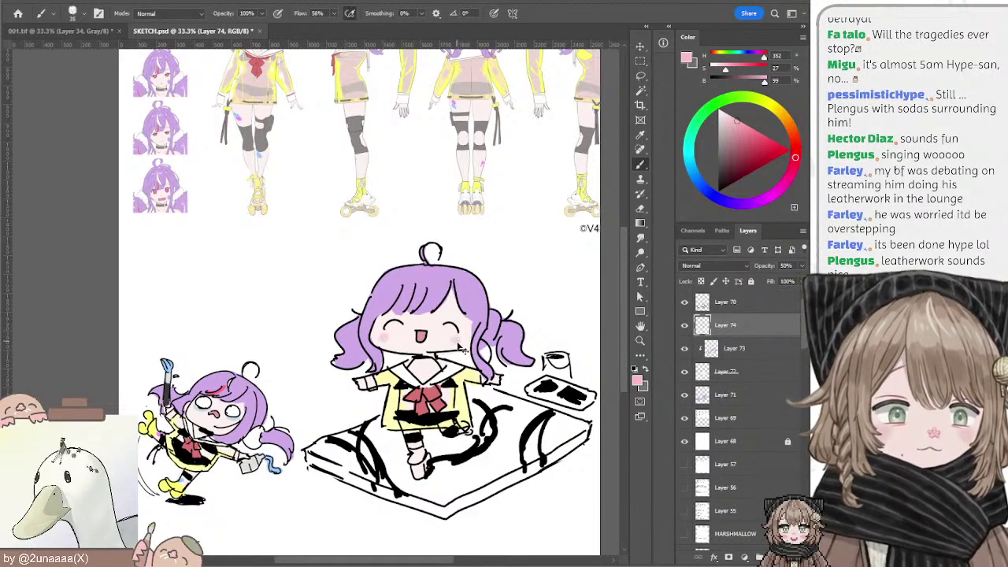
pyautogui.hotkey('alt', '[')
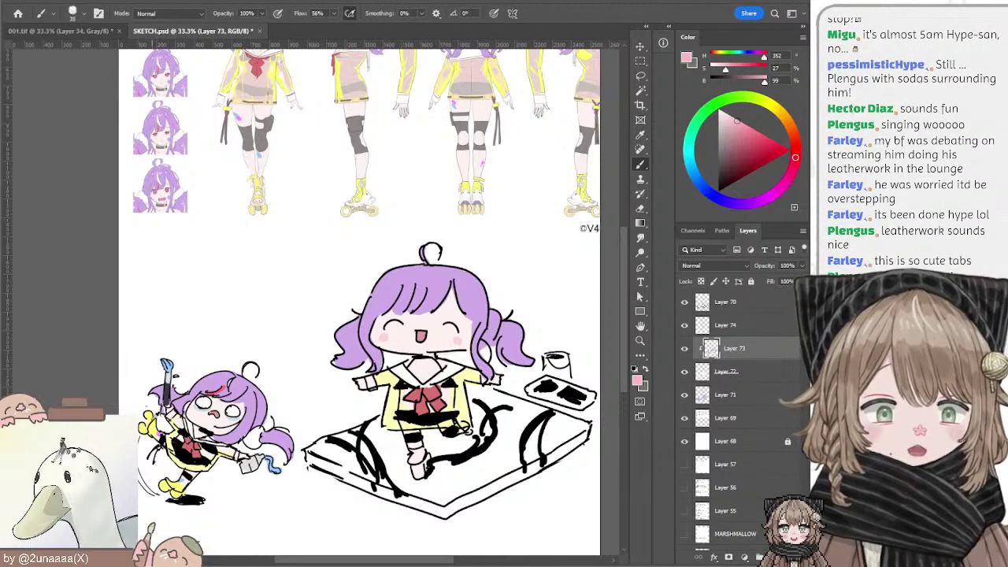
pyautogui.keyDown('alt'); pyautogui.click(162, 419); pyautogui.keyUp('alt')
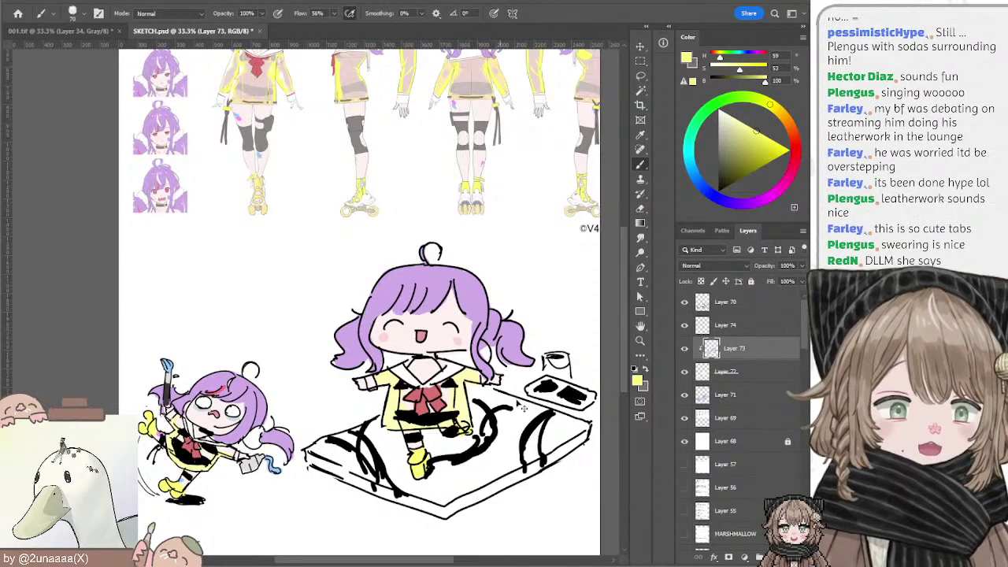
# Step: Touch up the smiling chibi's black top beside the bow on line-art Layer 70 with black paint and the Eraser
pyautogui.moveTo(454, 326); pyautogui.dragTo(462, 290)
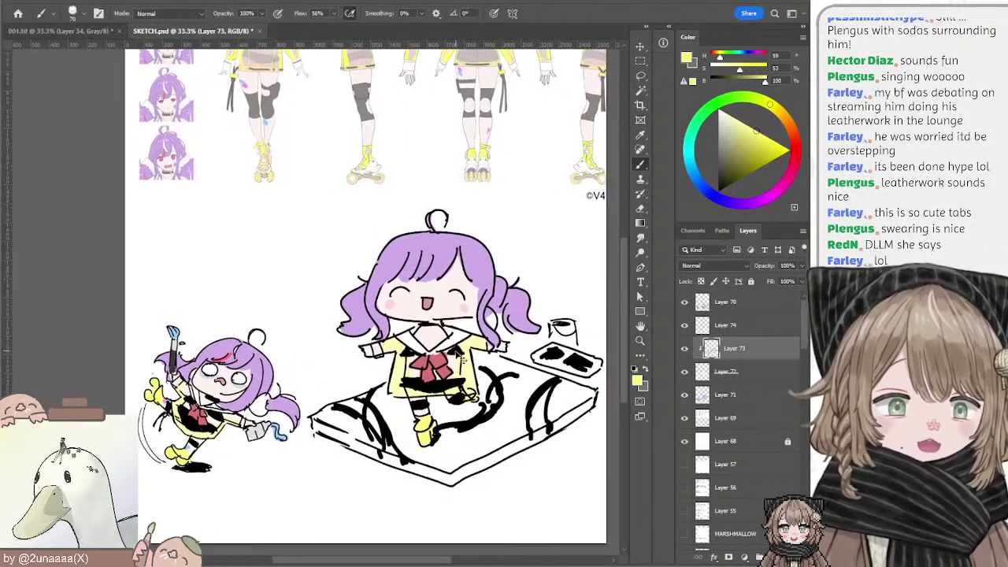
pyautogui.keyDown('ctrl'); pyautogui.click(456, 351); pyautogui.keyUp('ctrl')
pyautogui.press('d')
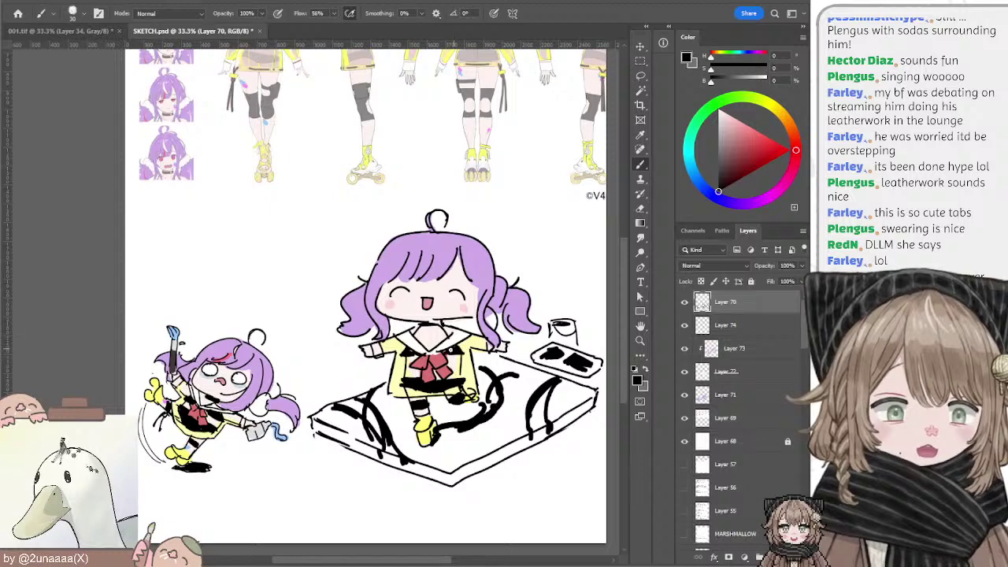
pyautogui.press('e')
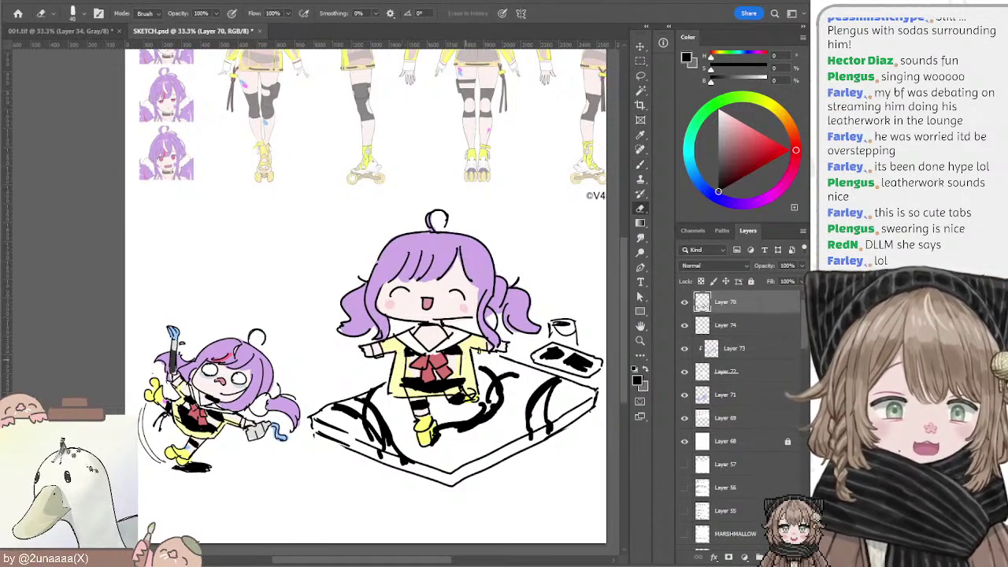
pyautogui.moveTo(524, 371)
pyautogui.mouseDown()
pyautogui.moveTo(530, 345)
pyautogui.moveTo(529, 368)
pyautogui.mouseUp()
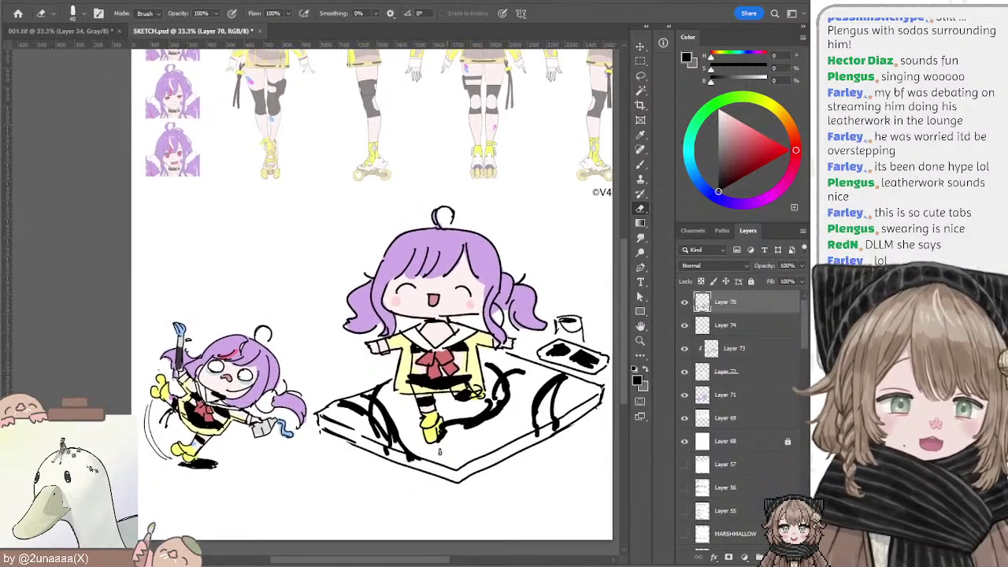
# Step: Dab light blue and pink paint marks on the smiling chibi's leg on Layer 73 and tint its hands with its blush pink
pyautogui.click(758, 348)
pyautogui.press('b')
pyautogui.keyDown('alt'); pyautogui.click(194, 442); pyautogui.keyUp('alt')
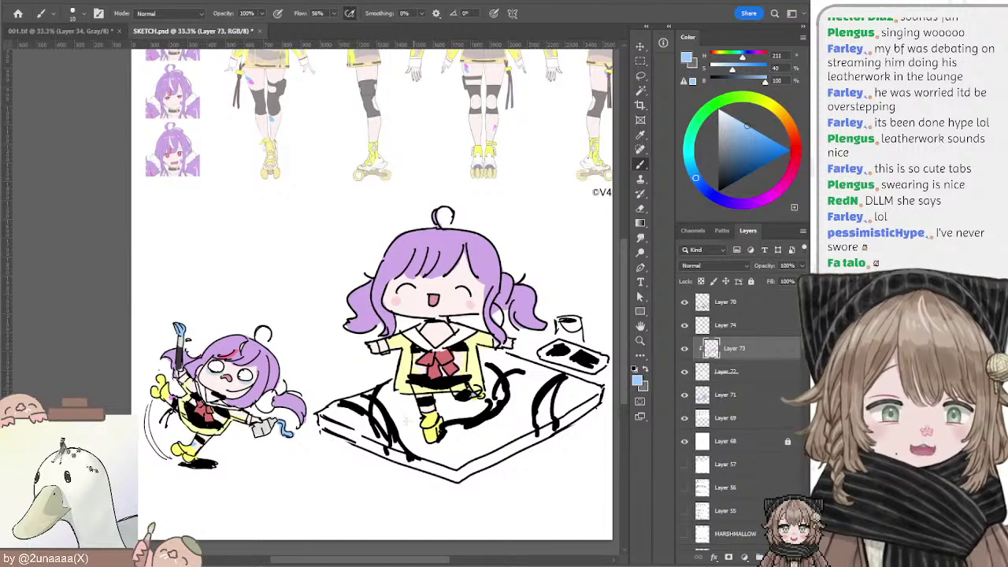
pyautogui.keyDown('alt'); pyautogui.click(175, 395); pyautogui.keyUp('alt')
pyautogui.press(']')
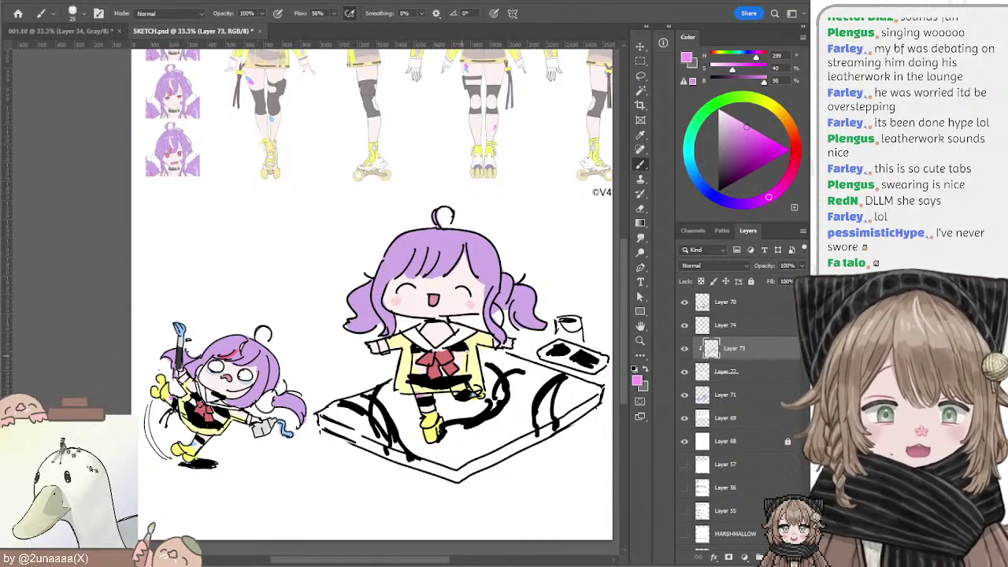
pyautogui.keyDown('alt'); pyautogui.click(475, 394); pyautogui.keyUp('alt')
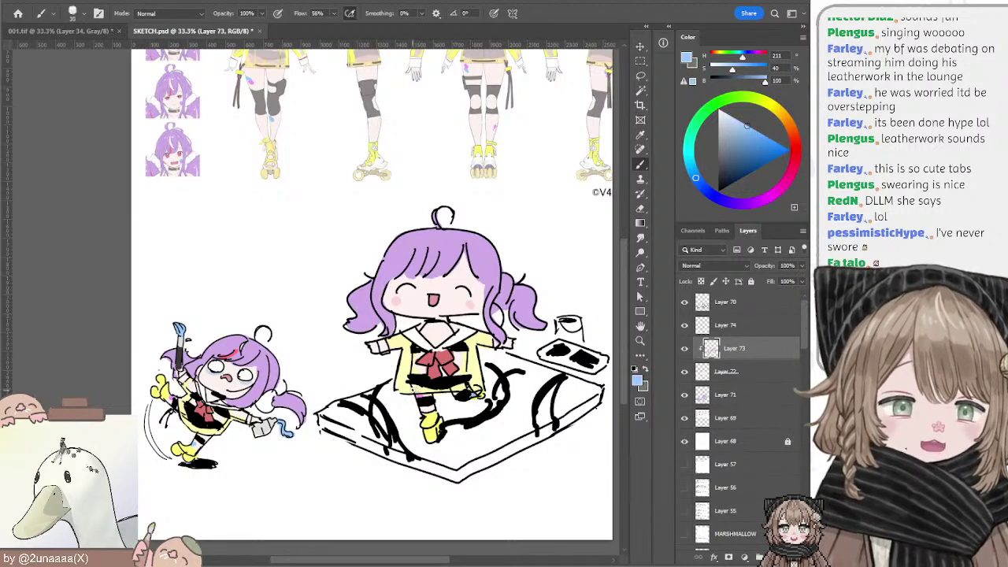
pyautogui.moveTo(558, 401)
pyautogui.mouseDown()
pyautogui.moveTo(500, 412)
pyautogui.moveTo(565, 397)
pyautogui.mouseUp()
pyautogui.keyDown('alt'); pyautogui.click(483, 298); pyautogui.keyUp('alt')
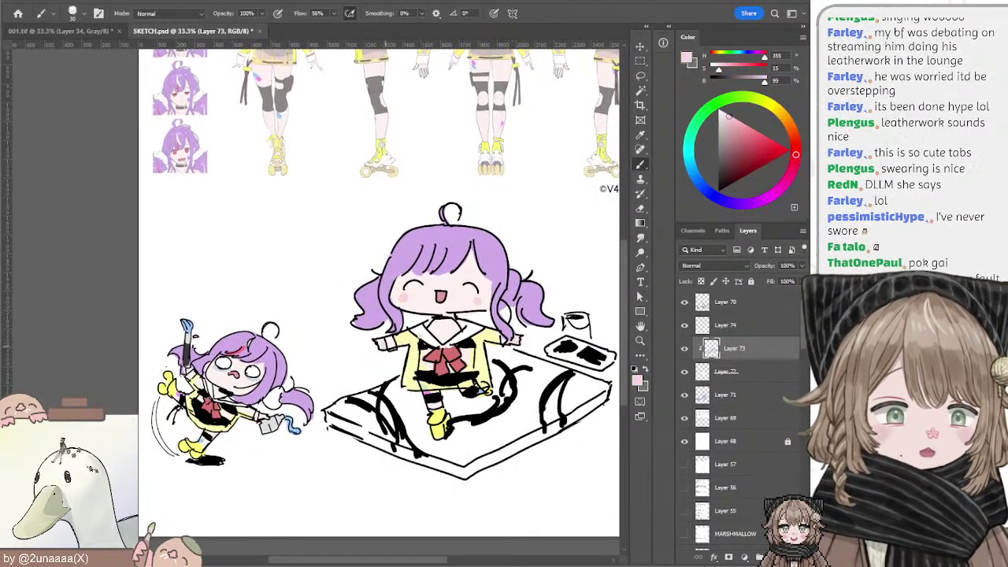
# Step: Paint a white hair tie between the smiling chibi's head and ponytail on Layer 73, using the white of its collar
pyautogui.keyDown('alt'); pyautogui.click(419, 327); pyautogui.keyUp('alt')
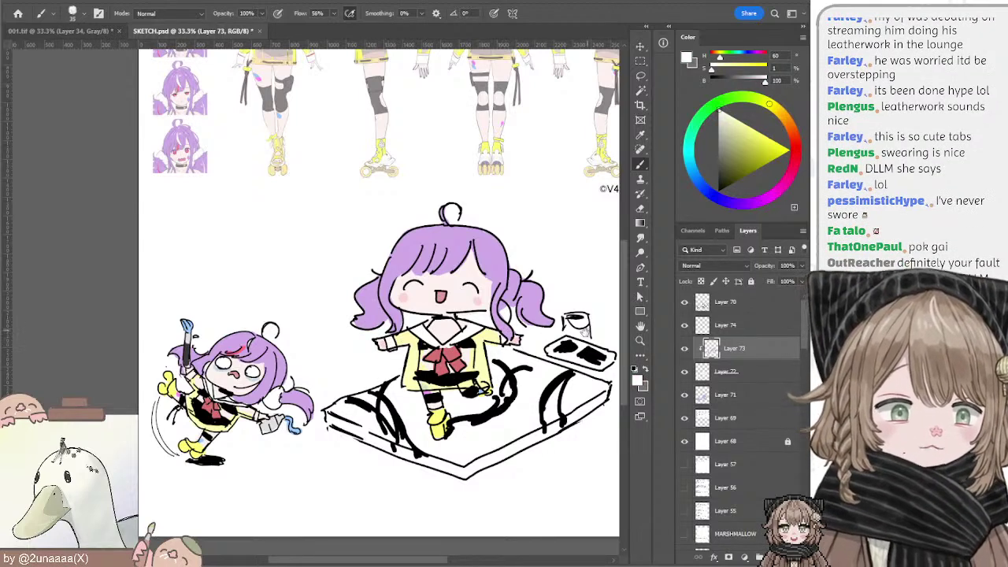
pyautogui.scroll(-2, 586, 333)
pyautogui.moveTo(572, 320); pyautogui.dragTo(584, 333)
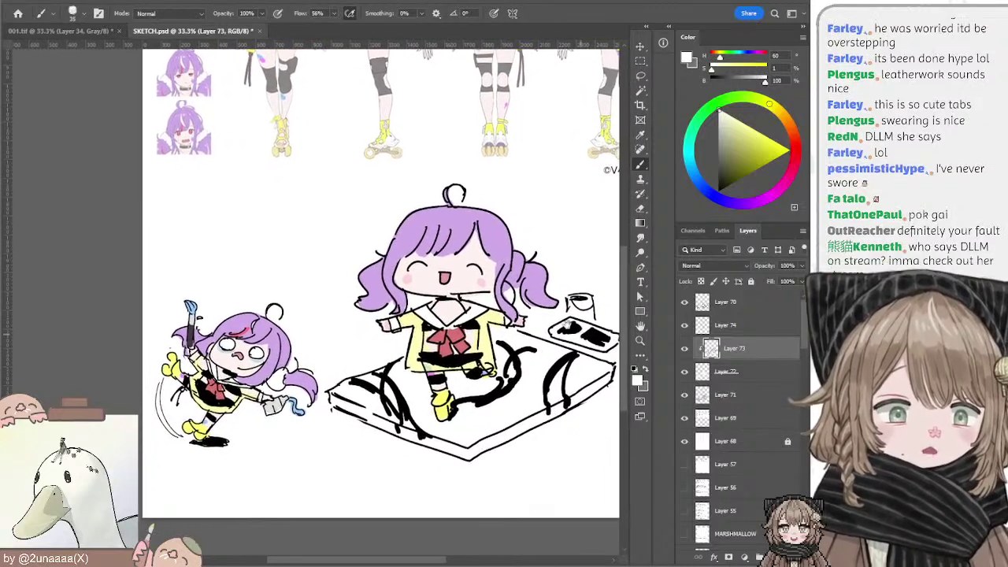
pyautogui.keyDown('alt'); pyautogui.click(474, 313); pyautogui.keyUp('alt')
pyautogui.press(']')
pyautogui.press(']')
pyautogui.press(']')
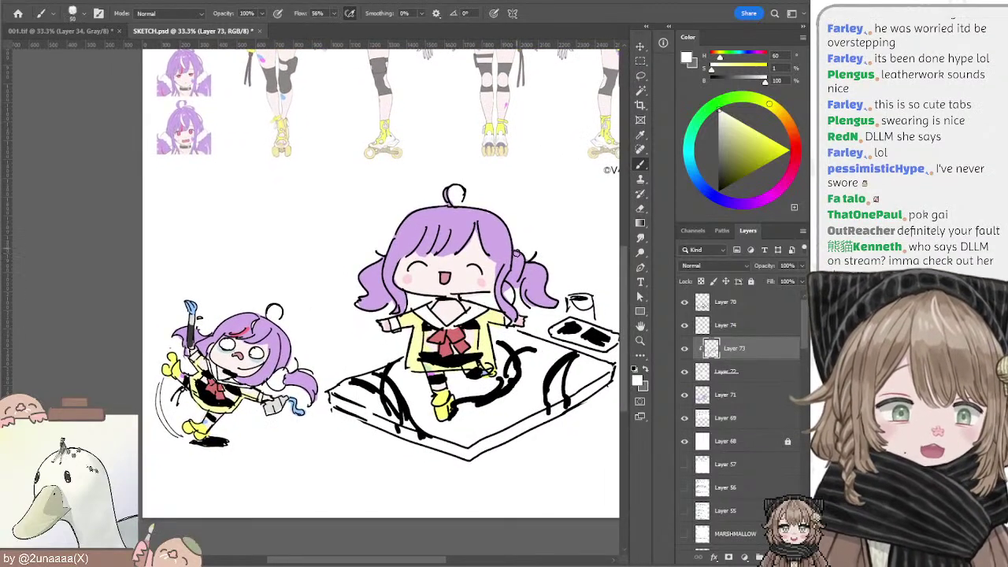
pyautogui.moveTo(515, 252); pyautogui.dragTo(511, 283)
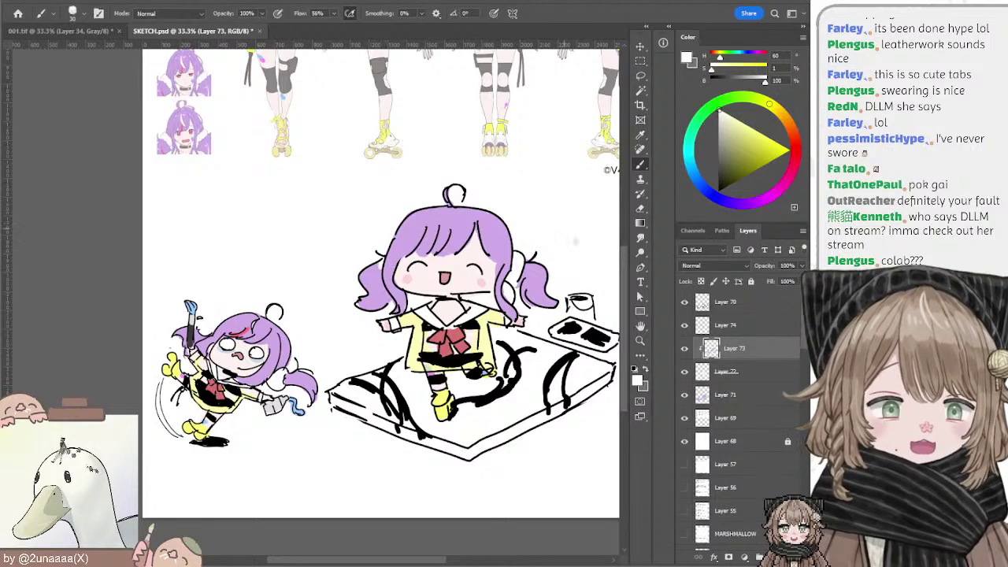
pyautogui.moveTo(535, 324); pyautogui.dragTo(581, 339)
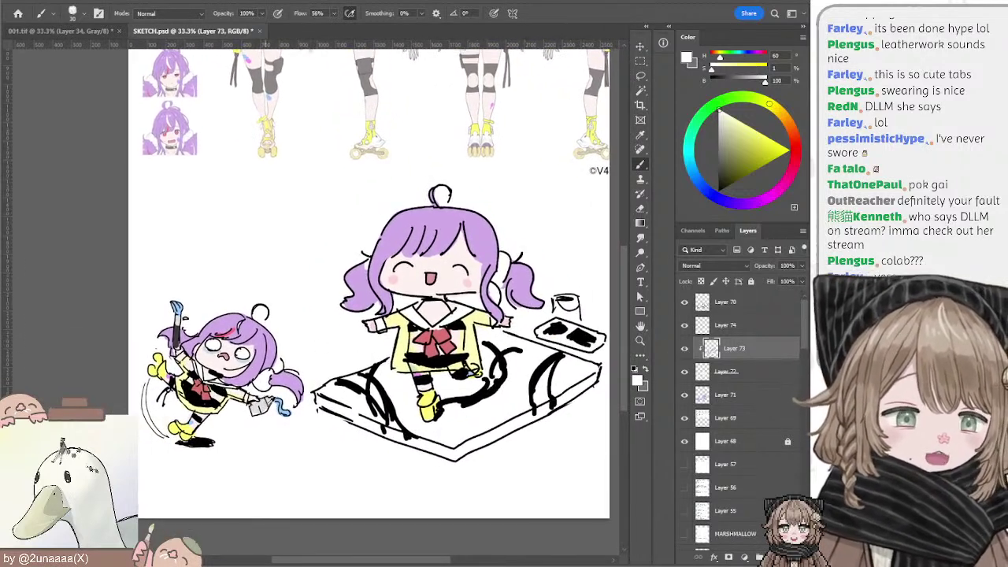
# Step: Shade the paint bucket and the front side of the floor tile on Layer 72 with the light grey of the slipping character's bucket
pyautogui.keyDown('alt'); pyautogui.click(266, 402); pyautogui.keyUp('alt')
pyautogui.click(699, 373)
pyautogui.click(685, 373)
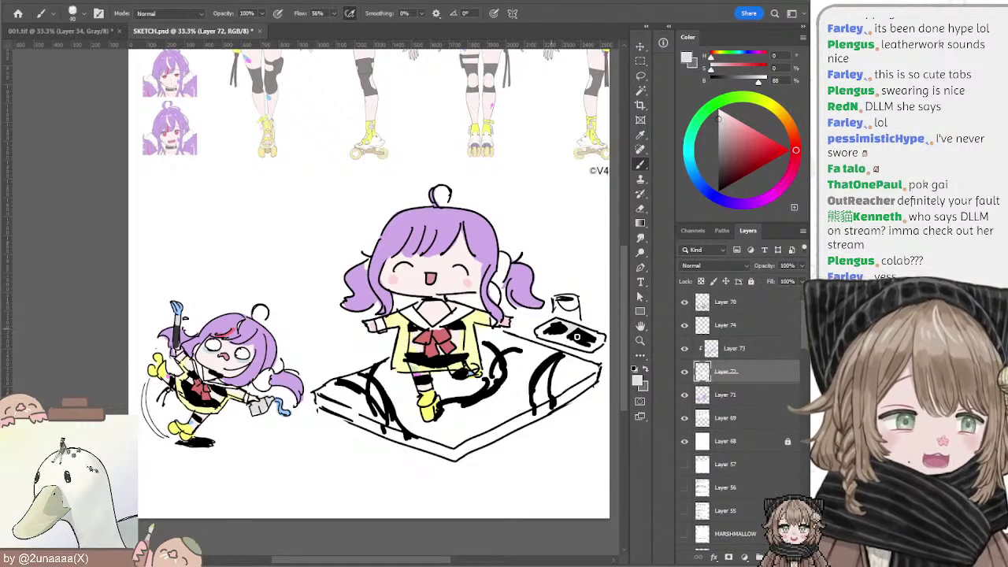
pyautogui.moveTo(566, 306); pyautogui.dragTo(578, 318)
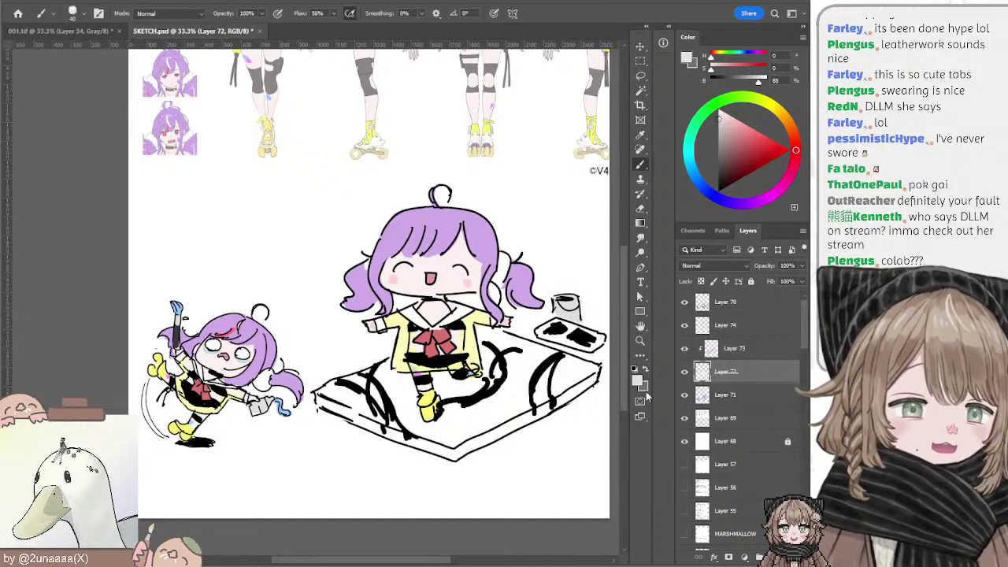
pyautogui.moveTo(318, 403); pyautogui.dragTo(345, 411)
pyautogui.moveTo(407, 434)
pyautogui.mouseDown()
pyautogui.moveTo(435, 441)
pyautogui.moveTo(388, 419)
pyautogui.moveTo(505, 421)
pyautogui.moveTo(461, 450)
pyautogui.moveTo(583, 387)
pyautogui.mouseUp()
pyautogui.press(']')
pyautogui.press(']')
pyautogui.hotkey('ctrl', 'z')
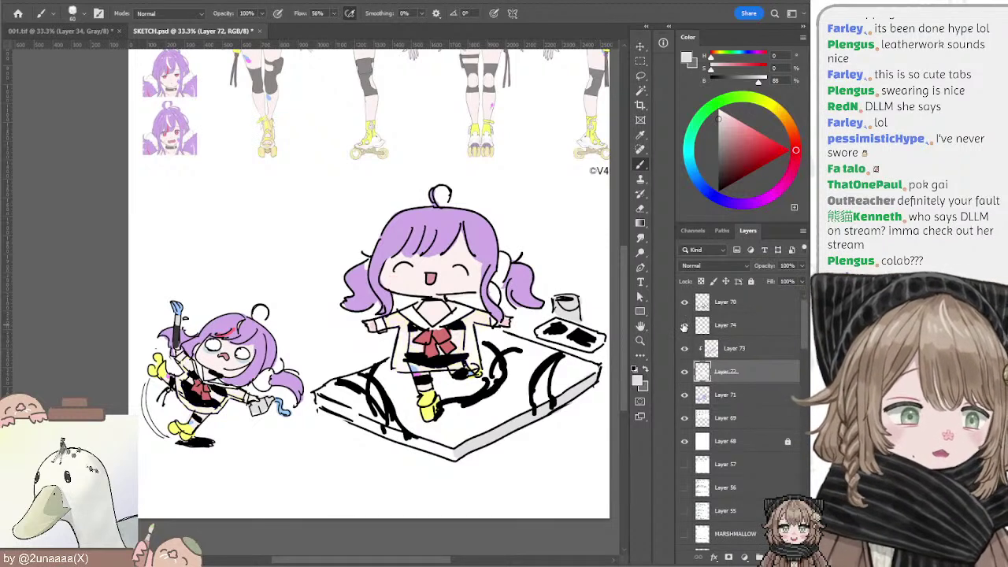
# Step: Add Layer 75 clipped to line-art Layer 70 and recolour the black paint strokes on the floor tile light blue
pyautogui.click(707, 304)
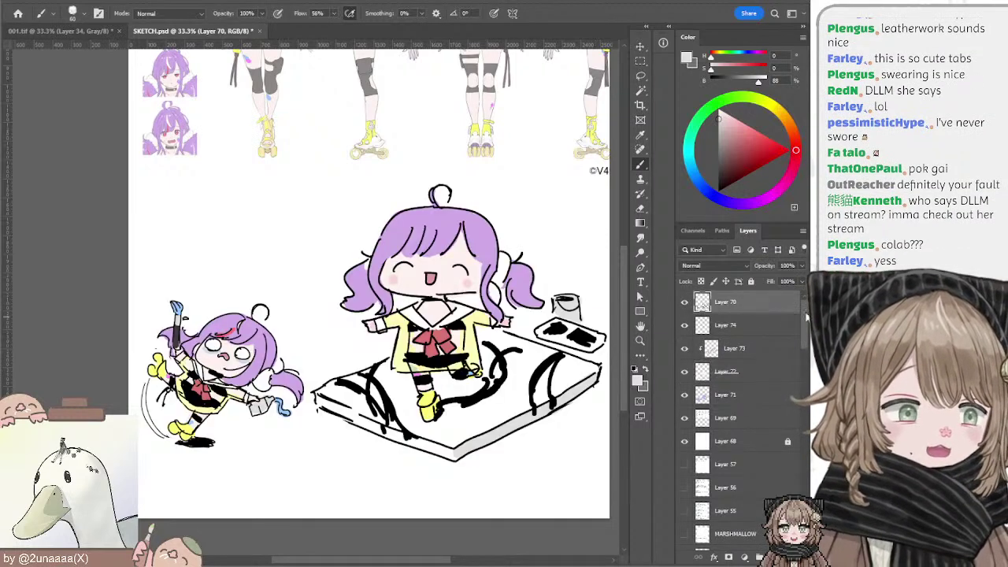
pyautogui.click(776, 557)
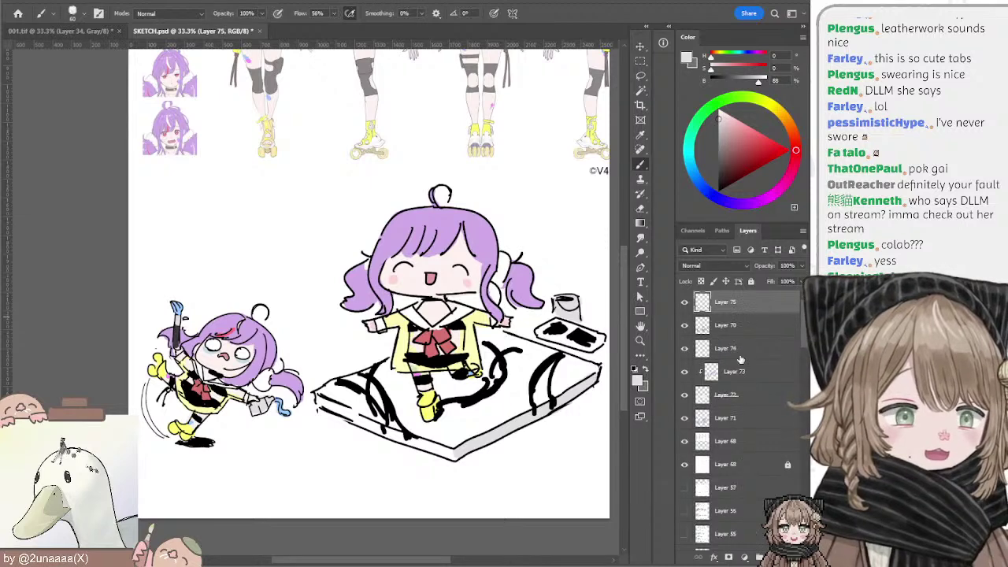
pyautogui.keyDown('alt'); pyautogui.click(731, 313); pyautogui.keyUp('alt')
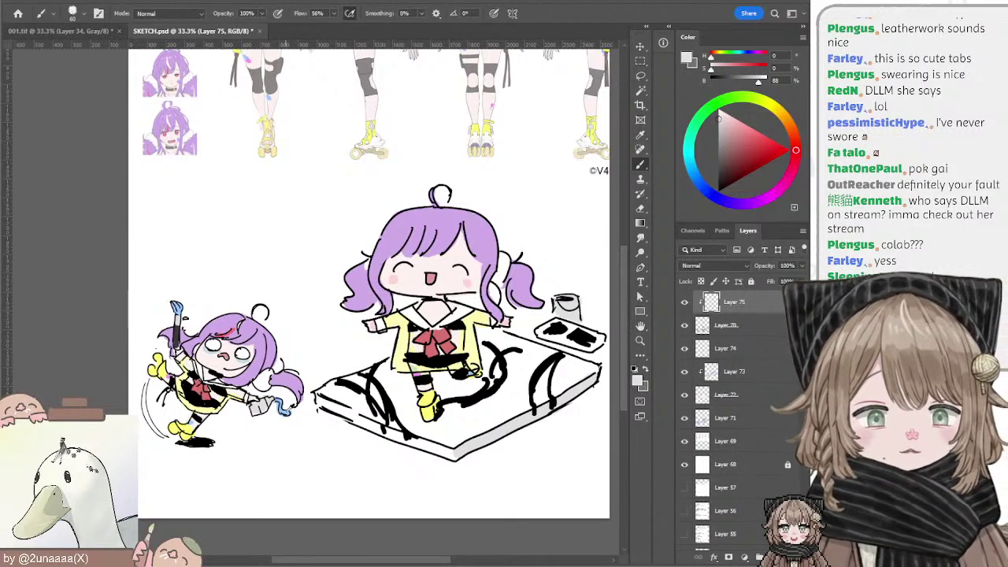
pyautogui.keyDown('alt'); pyautogui.click(292, 407); pyautogui.keyUp('alt')
pyautogui.moveTo(544, 363)
pyautogui.mouseDown()
pyautogui.moveTo(533, 397)
pyautogui.moveTo(558, 356)
pyautogui.moveTo(536, 394)
pyautogui.moveTo(552, 398)
pyautogui.mouseUp()
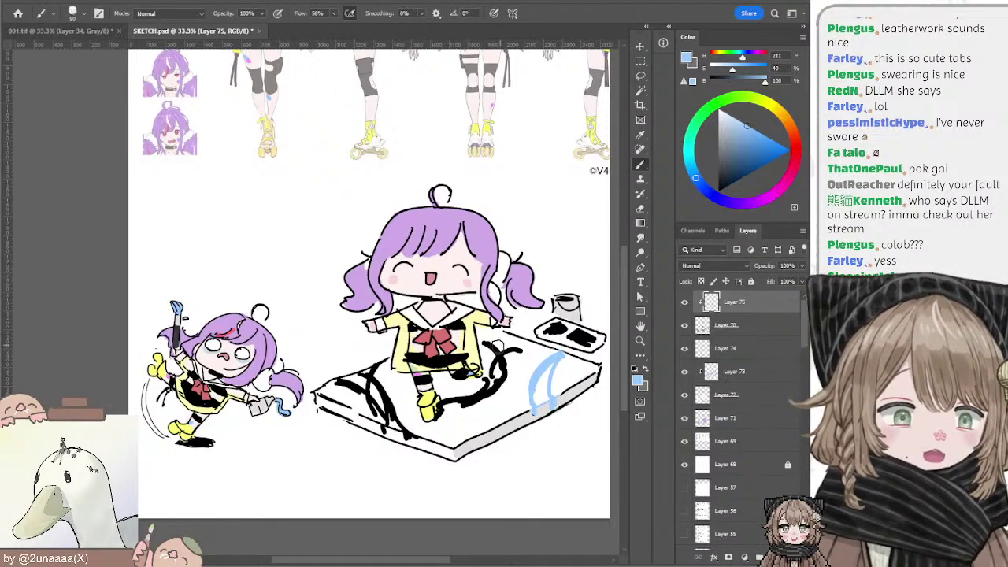
pyautogui.moveTo(510, 348)
pyautogui.mouseDown()
pyautogui.moveTo(499, 371)
pyautogui.moveTo(512, 351)
pyautogui.moveTo(510, 363)
pyautogui.moveTo(484, 399)
pyautogui.moveTo(497, 368)
pyautogui.moveTo(444, 405)
pyautogui.mouseUp()
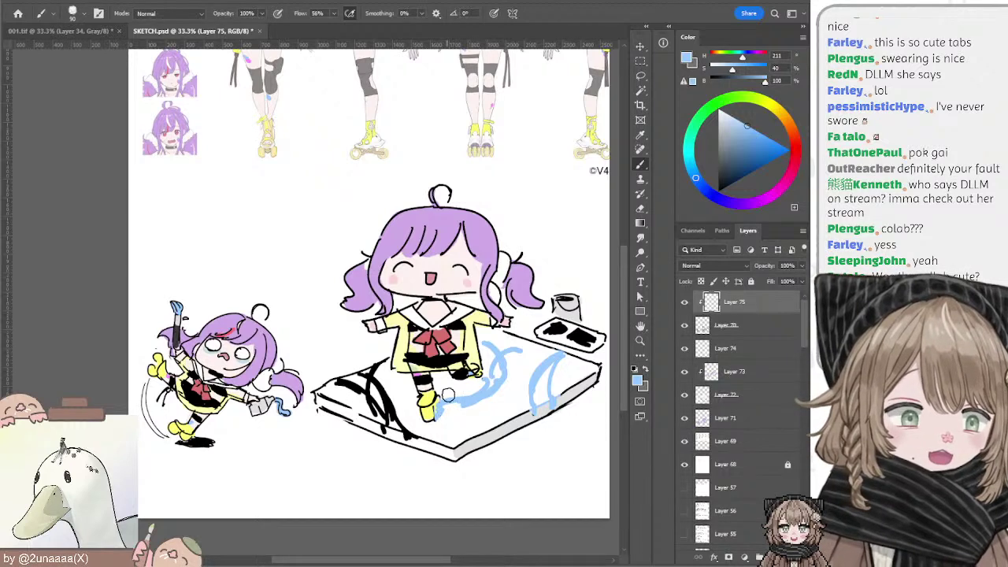
pyautogui.moveTo(340, 392)
pyautogui.mouseDown()
pyautogui.moveTo(371, 376)
pyautogui.moveTo(347, 384)
pyautogui.moveTo(378, 372)
pyautogui.moveTo(378, 392)
pyautogui.moveTo(347, 382)
pyautogui.moveTo(378, 372)
pyautogui.moveTo(390, 414)
pyautogui.mouseUp()
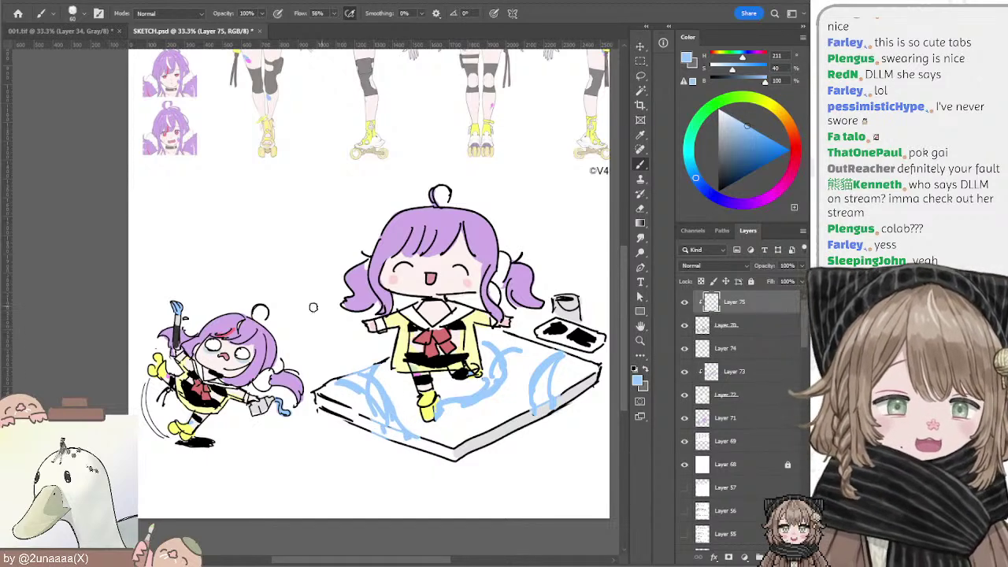
# Step: Paint over part of the floor tile's blue strokes with the pink of the reference sheet's leg marks
pyautogui.keyDown('alt'); pyautogui.click(251, 56); pyautogui.keyUp('alt')
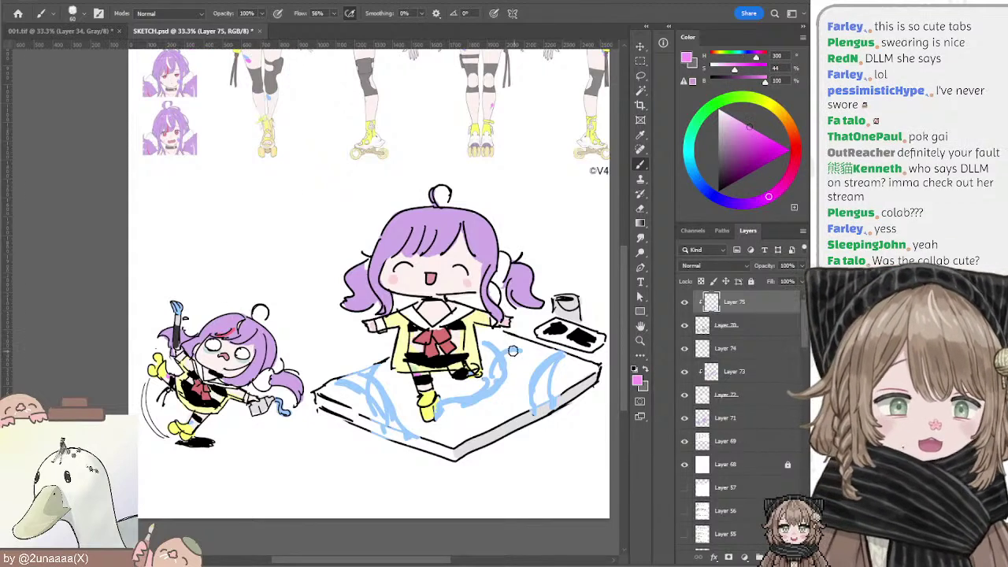
pyautogui.moveTo(494, 363)
pyautogui.mouseDown()
pyautogui.moveTo(482, 391)
pyautogui.moveTo(443, 403)
pyautogui.mouseUp()
pyautogui.moveTo(540, 369)
pyautogui.mouseDown()
pyautogui.moveTo(558, 357)
pyautogui.moveTo(529, 403)
pyautogui.mouseUp()
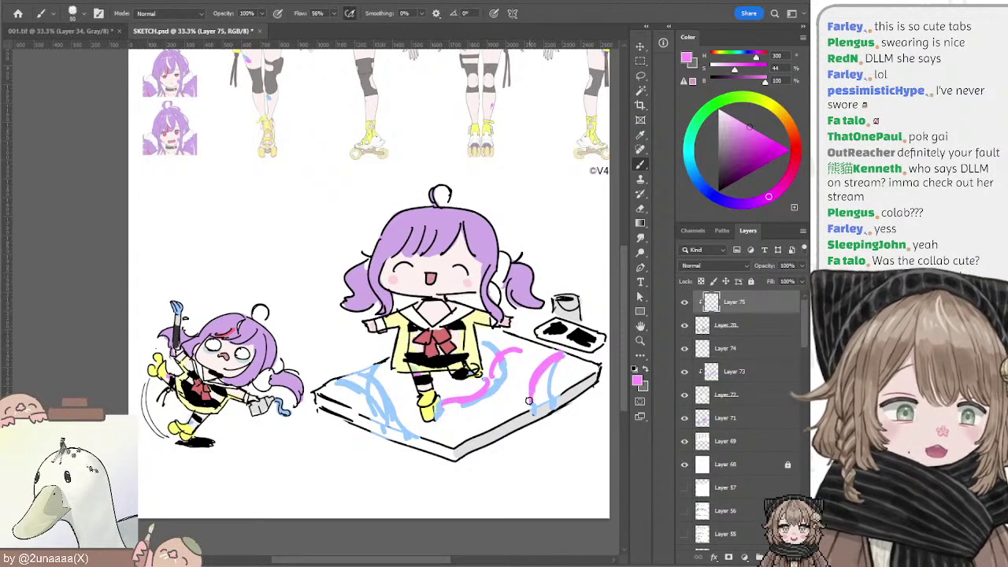
pyautogui.moveTo(381, 368)
pyautogui.mouseDown()
pyautogui.moveTo(374, 419)
pyautogui.moveTo(396, 423)
pyautogui.mouseUp()
# Step: Colour the paint tray's two blobs pink and light blue and the paint inside the bucket pink, reducing the brush size
pyautogui.moveTo(569, 328)
pyautogui.mouseDown()
pyautogui.moveTo(556, 326)
pyautogui.moveTo(589, 340)
pyautogui.moveTo(579, 334)
pyautogui.mouseUp()
pyautogui.keyDown('alt'); pyautogui.click(495, 342); pyautogui.keyUp('alt')
pyautogui.press('[')
pyautogui.press('[')
pyautogui.press('[')
pyautogui.press('[')
pyautogui.moveTo(564, 301); pyautogui.dragTo(569, 299)
pyautogui.keyDown('alt'); pyautogui.click(557, 327); pyautogui.keyUp('alt')
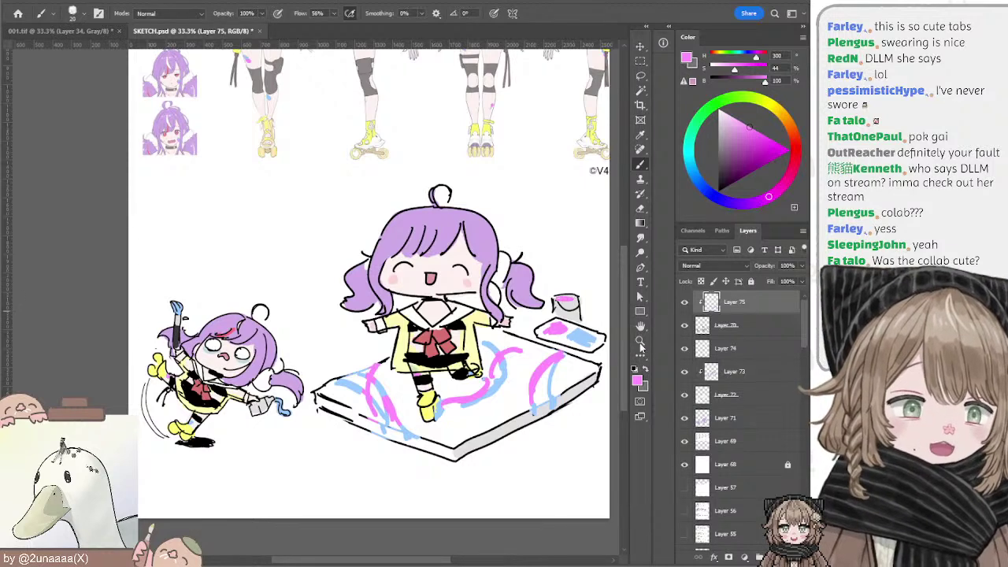
# Step: Add Layer 76 on top and paint trim lines on both characters' sailor collars with the chibi's bow red
pyautogui.moveTo(486, 383); pyautogui.dragTo(450, 384)
pyautogui.moveTo(421, 351); pyautogui.dragTo(485, 362)
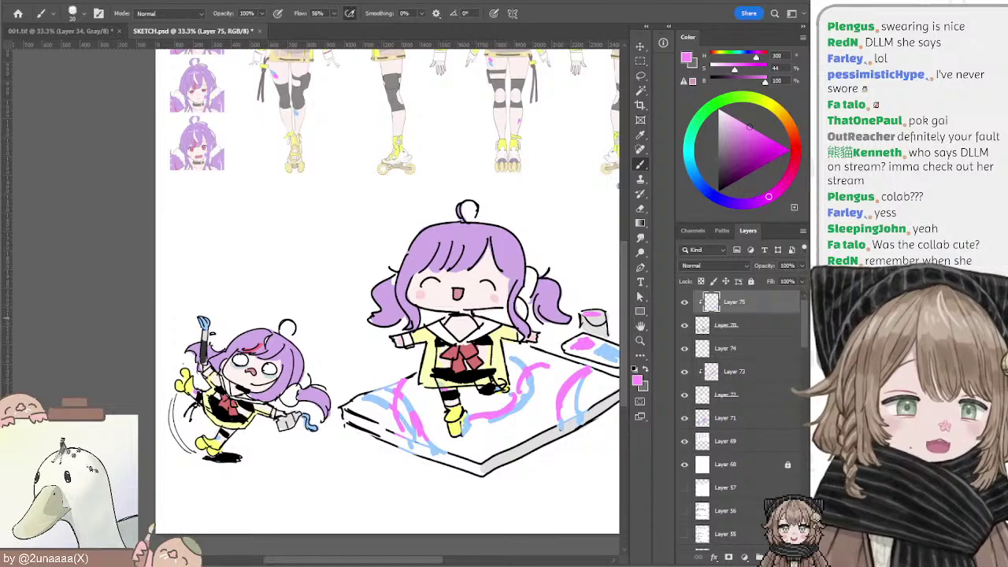
pyautogui.hotkey('ctrl', 'shift', 'alt', 'n')
pyautogui.scroll(3, 445, 208)
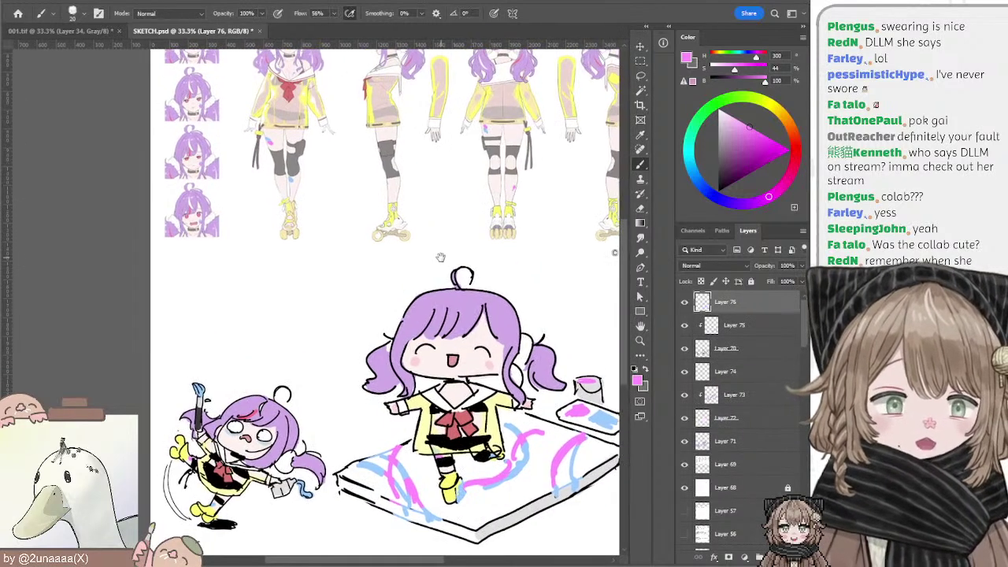
pyautogui.keyDown('alt'); pyautogui.click(456, 407); pyautogui.keyUp('alt')
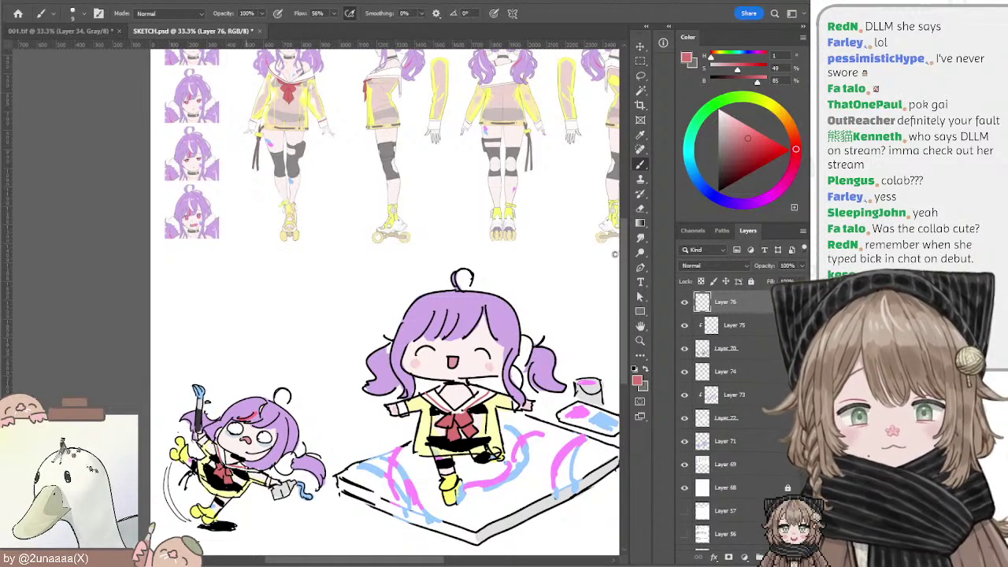
# Step: Redraw the outline of the hair tie beside the smiling chibi's left-hand ponytail in black on line-art Layer 70, undoing unwanted strokes
pyautogui.moveTo(305, 356)
pyautogui.mouseDown()
pyautogui.moveTo(371, 306)
pyautogui.moveTo(346, 299)
pyautogui.mouseUp()
pyautogui.keyDown('ctrl'); pyautogui.click(432, 294); pyautogui.keyUp('ctrl')
pyautogui.press('e')
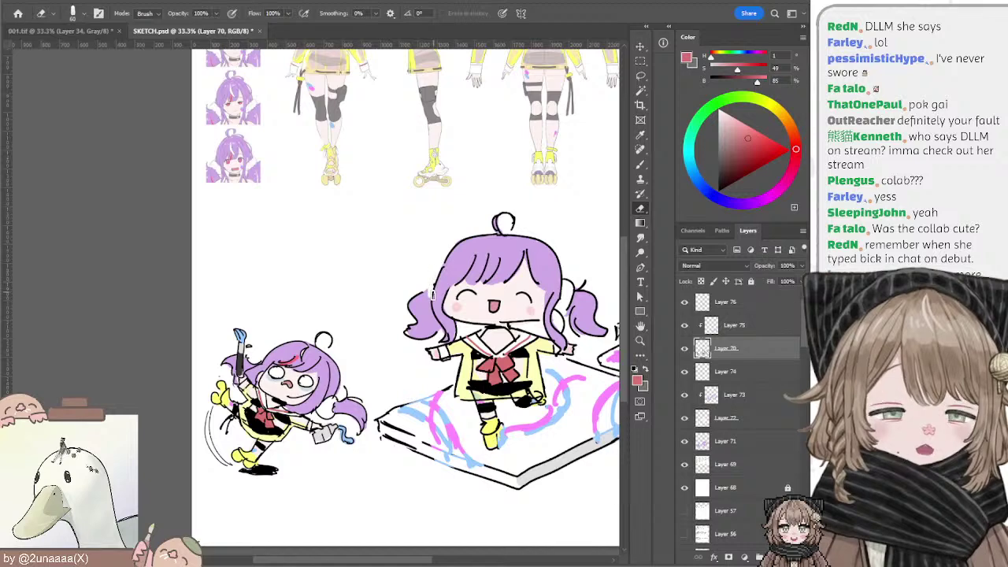
pyautogui.press('b')
pyautogui.press('d')
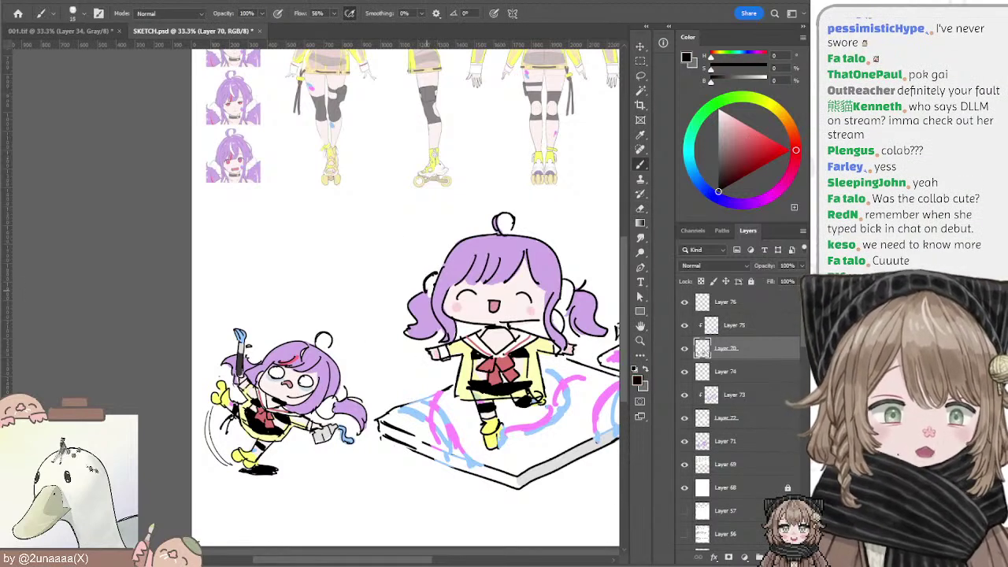
pyautogui.moveTo(438, 263); pyautogui.dragTo(427, 297)
pyautogui.hotkey('ctrl', 'z')
pyautogui.press(']')
pyautogui.press(']')
pyautogui.hotkey('ctrl', 'z')
pyautogui.hotkey('ctrl', 'z')
pyautogui.hotkey('ctrl', 'z')
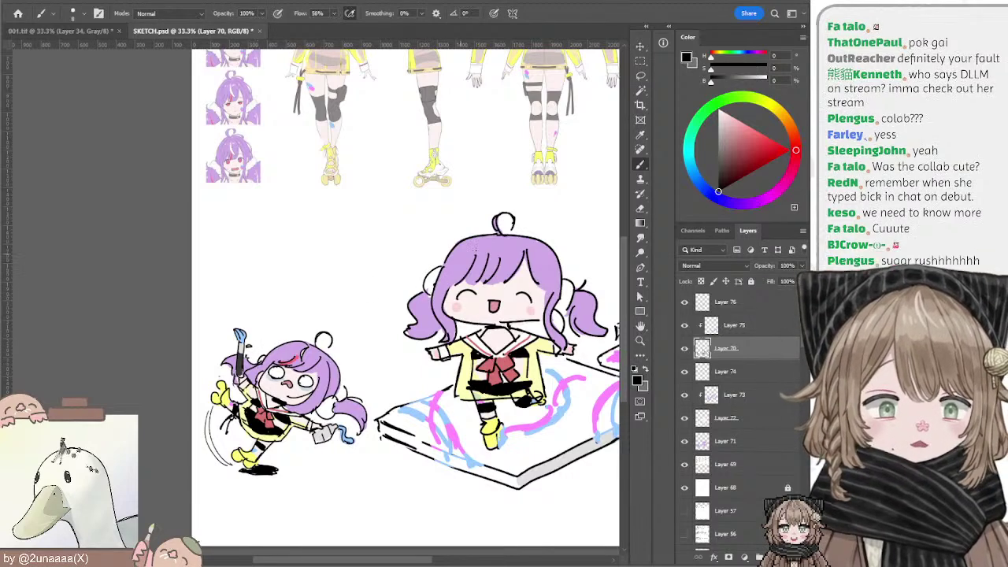
# Step: Touch up the smiling chibi's hair beside the right-hand hair tie on Layer 73 with its own purple
pyautogui.moveTo(555, 239); pyautogui.dragTo(520, 233)
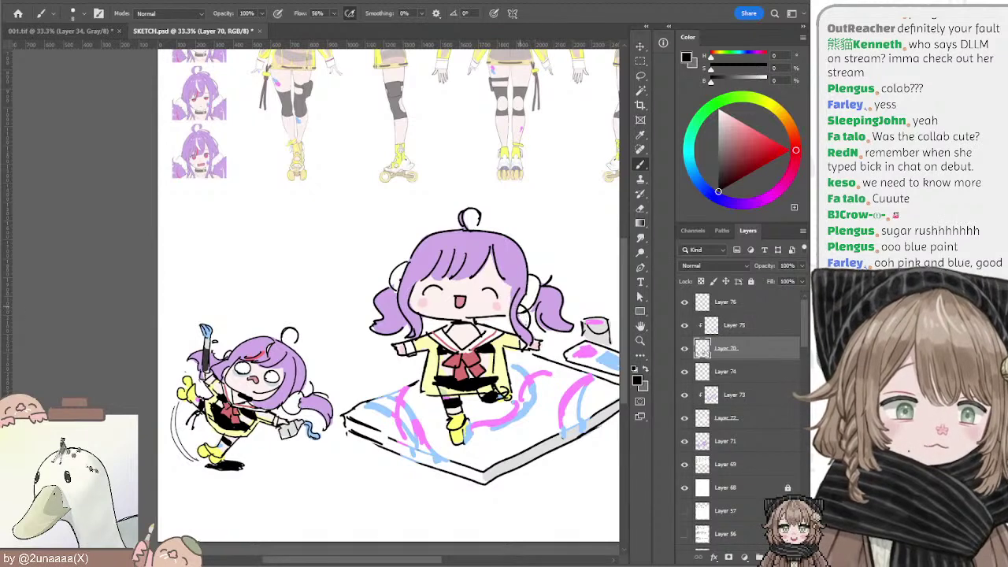
pyautogui.keyDown('ctrl'); pyautogui.click(521, 279); pyautogui.keyUp('ctrl')
pyautogui.keyDown('alt'); pyautogui.click(519, 272); pyautogui.keyUp('alt')
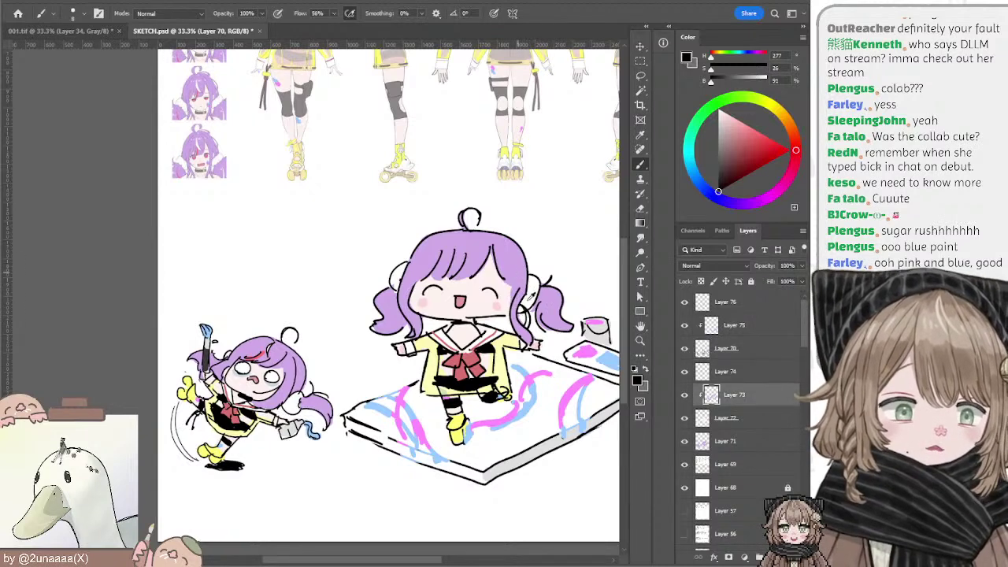
pyautogui.keyDown('alt'); pyautogui.click(526, 292); pyautogui.keyUp('alt')
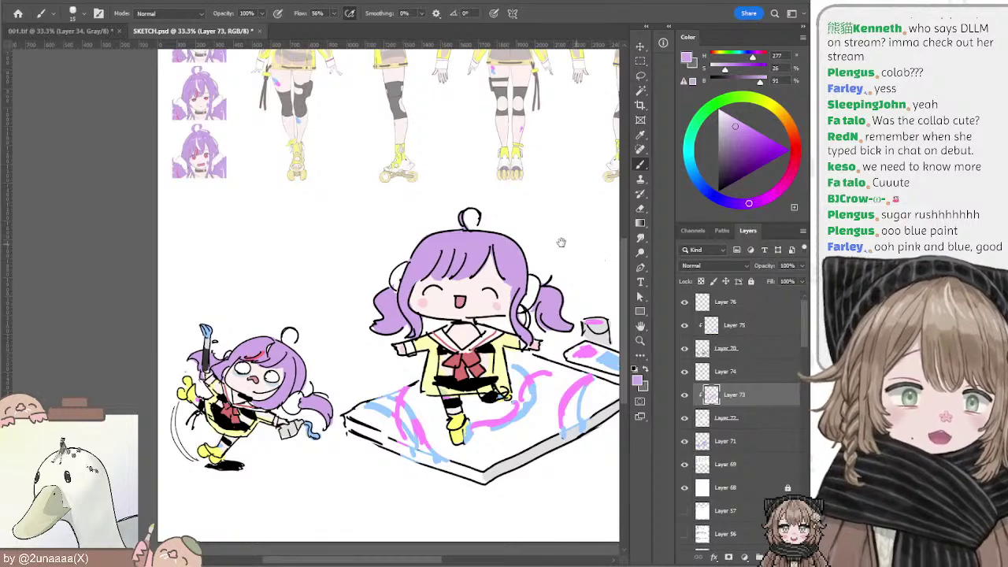
pyautogui.moveTo(561, 242)
pyautogui.mouseDown()
pyautogui.moveTo(528, 230)
pyautogui.moveTo(552, 236)
pyautogui.mouseUp()
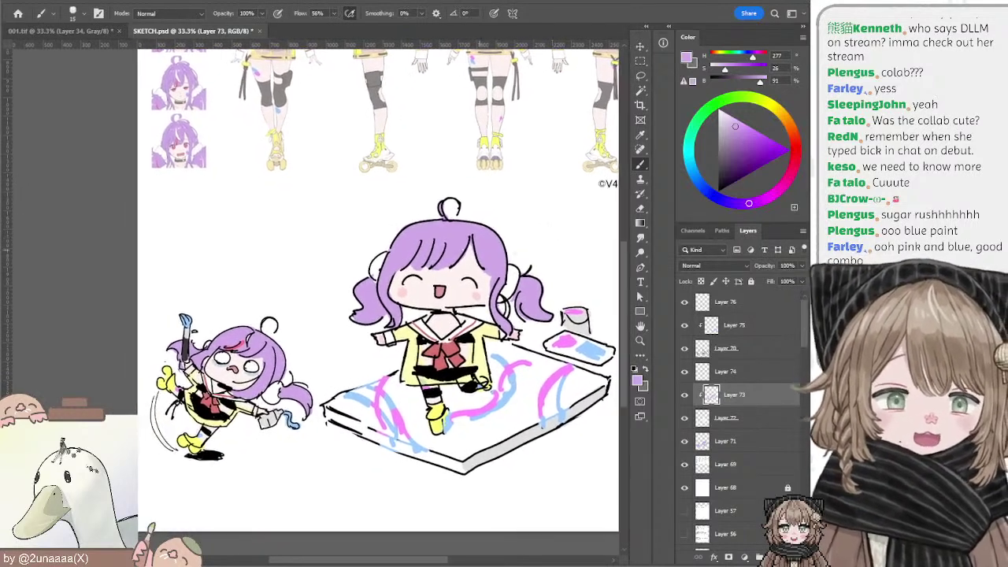
# Step: Write "wee~" in black beside the smiling chibi's head on line-art Layer 70
pyautogui.keyDown('ctrl'); pyautogui.click(460, 206); pyautogui.keyUp('ctrl')
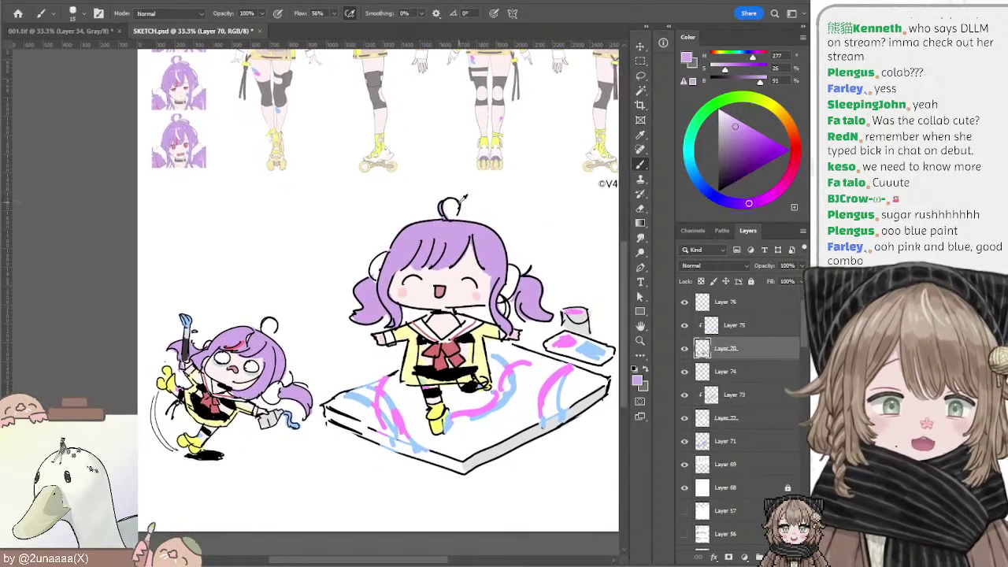
pyautogui.press('d')
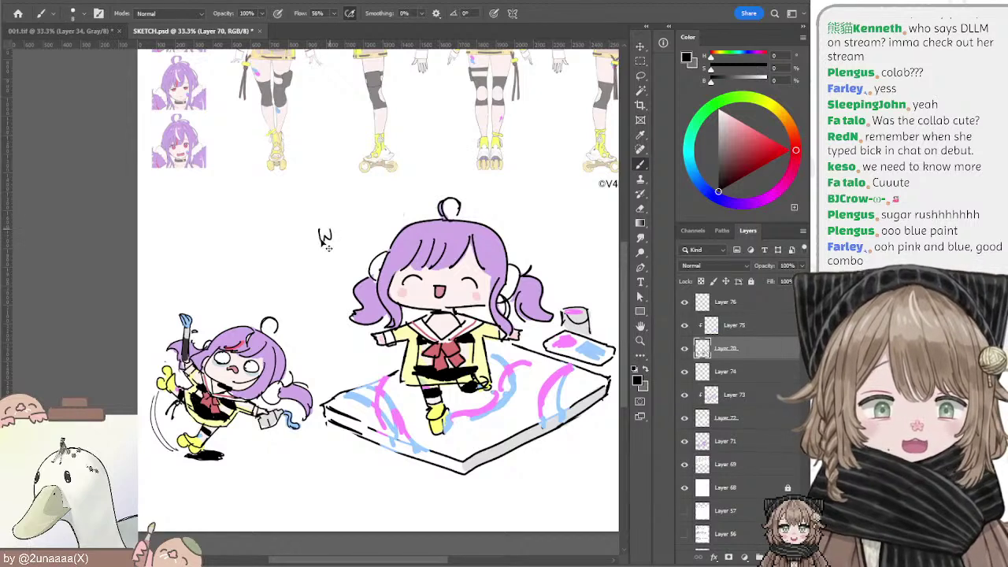
pyautogui.moveTo(323, 231); pyautogui.dragTo(365, 243)
pyautogui.click(367, 236)
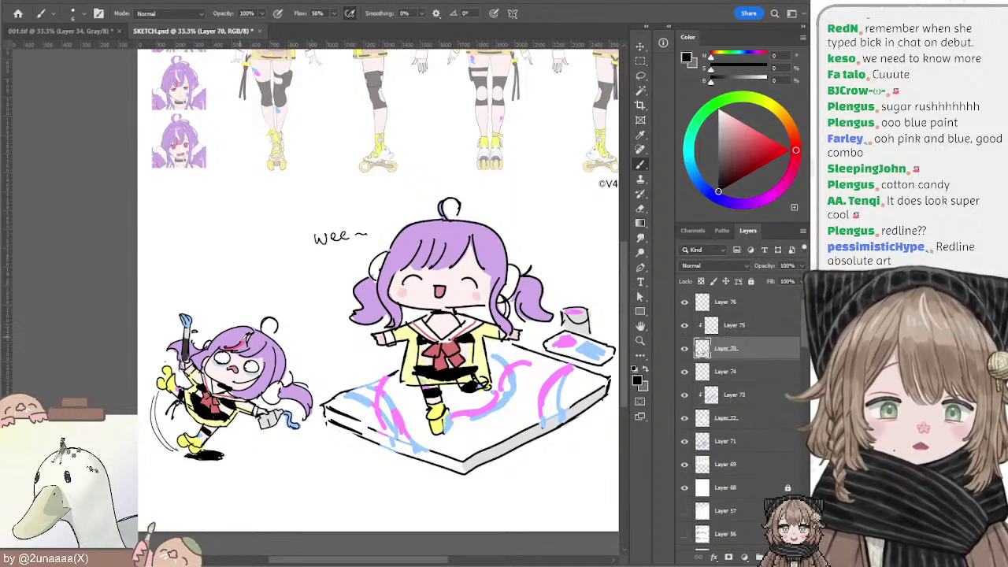
# Step: Paint a pinkish-red streak in the smiling chibi's bangs on Layer 73, using the slipping character's streak colour
pyautogui.keyDown('alt'); pyautogui.click(245, 340); pyautogui.keyUp('alt')
pyautogui.keyDown('ctrl'); pyautogui.click(445, 241); pyautogui.keyUp('ctrl')
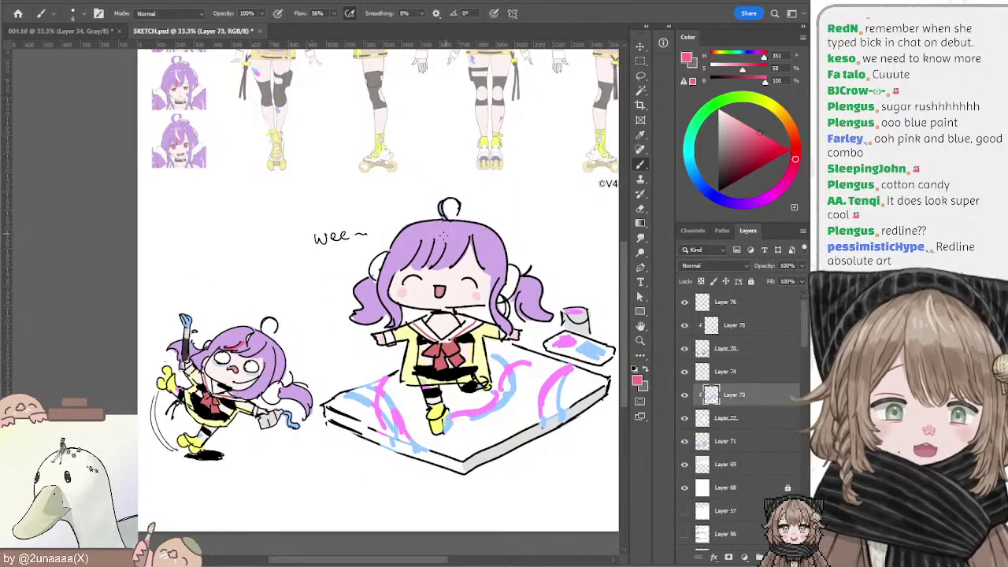
pyautogui.press(']')
pyautogui.press(']')
pyautogui.moveTo(433, 240)
pyautogui.mouseDown()
pyautogui.moveTo(418, 266)
pyautogui.moveTo(446, 235)
pyautogui.moveTo(428, 242)
pyautogui.moveTo(443, 247)
pyautogui.moveTo(448, 319)
pyautogui.mouseUp()
# Step: Paint a white streak beside the red one in the smiling chibi's bangs on Layer 73, undoing unwanted strokes
pyautogui.keyDown('alt'); pyautogui.click(322, 294); pyautogui.keyUp('alt')
pyautogui.hotkey('ctrl', 'z')
pyautogui.hotkey('ctrl', 'z')
pyautogui.hotkey('ctrl', 'z')
pyautogui.press('[')
pyautogui.hotkey('ctrl', 'z')
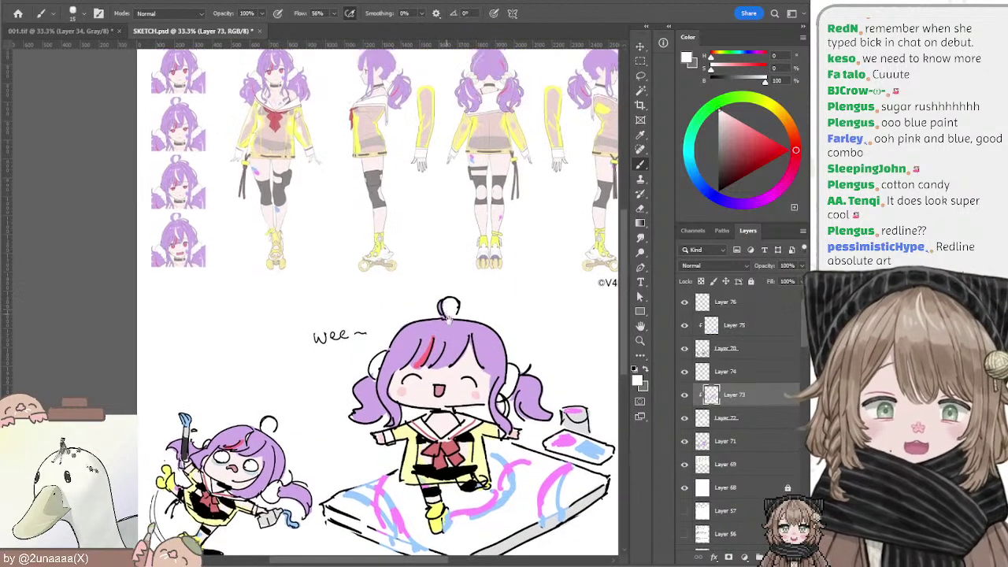
pyautogui.scroll(-2, 447, 315)
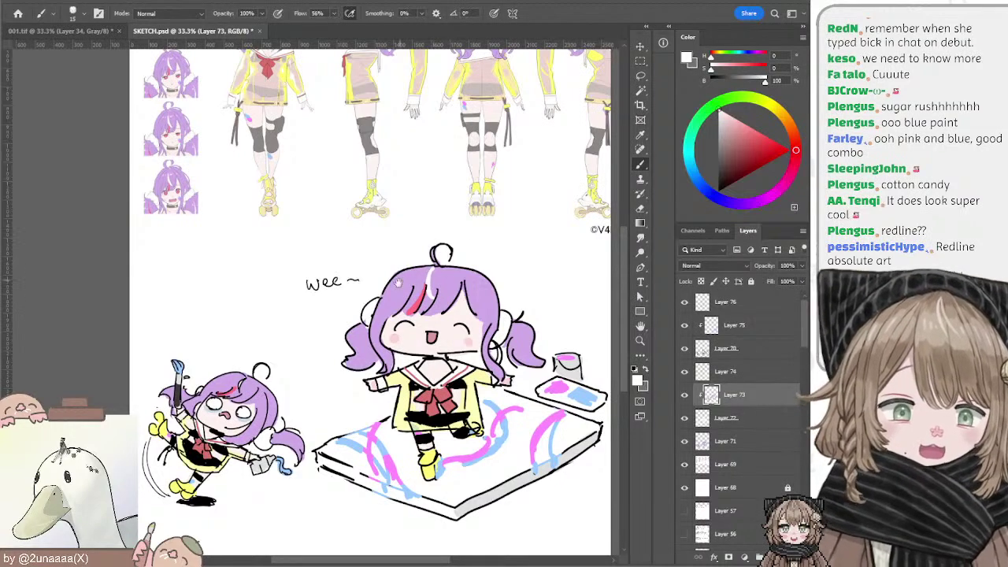
pyautogui.moveTo(398, 282)
pyautogui.mouseDown()
pyautogui.moveTo(434, 220)
pyautogui.moveTo(407, 231)
pyautogui.moveTo(449, 364)
pyautogui.moveTo(425, 244)
pyautogui.mouseUp()
# Step: Paint pinkish-red streaks through both of the smiling chibi's ponytails and the slipping character's ponytail on Layer 73
pyautogui.keyDown('alt'); pyautogui.click(430, 259); pyautogui.keyUp('alt')
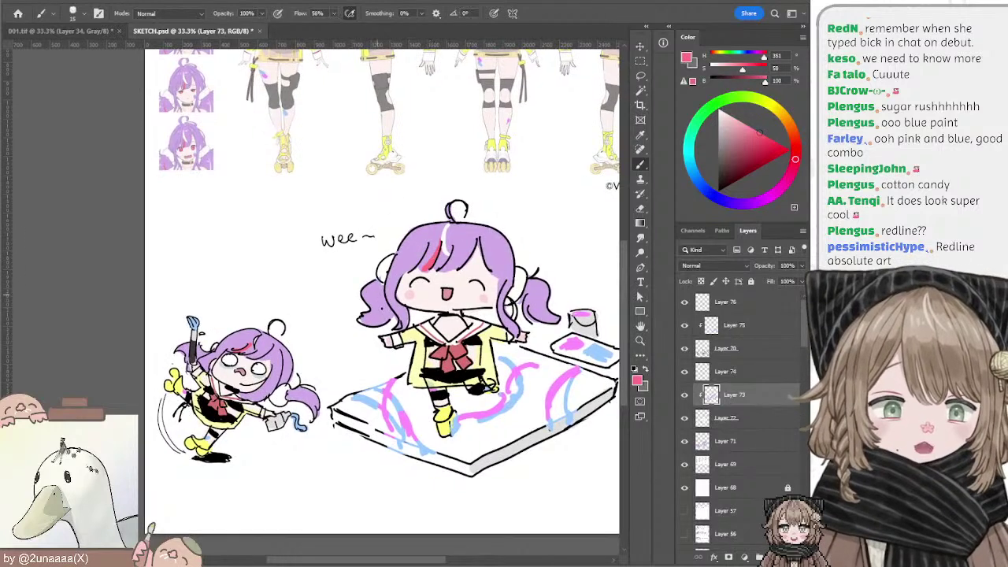
pyautogui.moveTo(379, 295); pyautogui.dragTo(365, 323)
pyautogui.hotkey('ctrl', 'z')
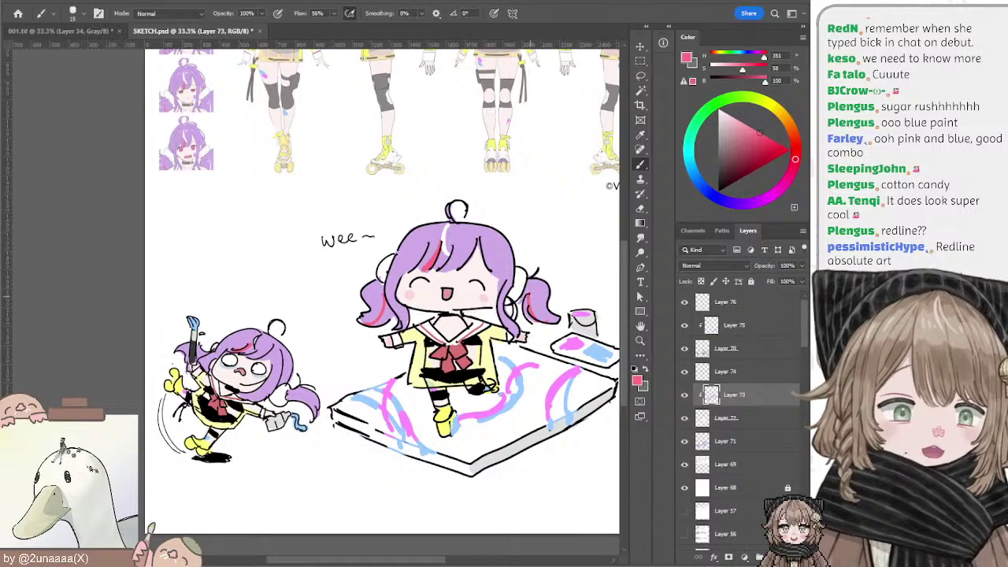
pyautogui.moveTo(490, 219)
pyautogui.mouseDown()
pyautogui.moveTo(521, 246)
pyautogui.moveTo(498, 222)
pyautogui.mouseUp()
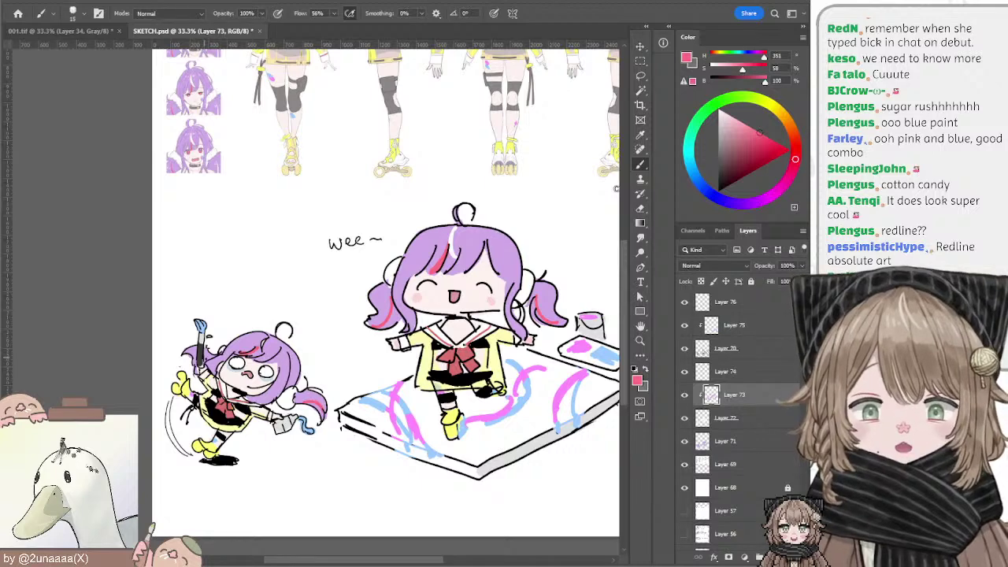
pyautogui.moveTo(347, 323); pyautogui.dragTo(335, 323)
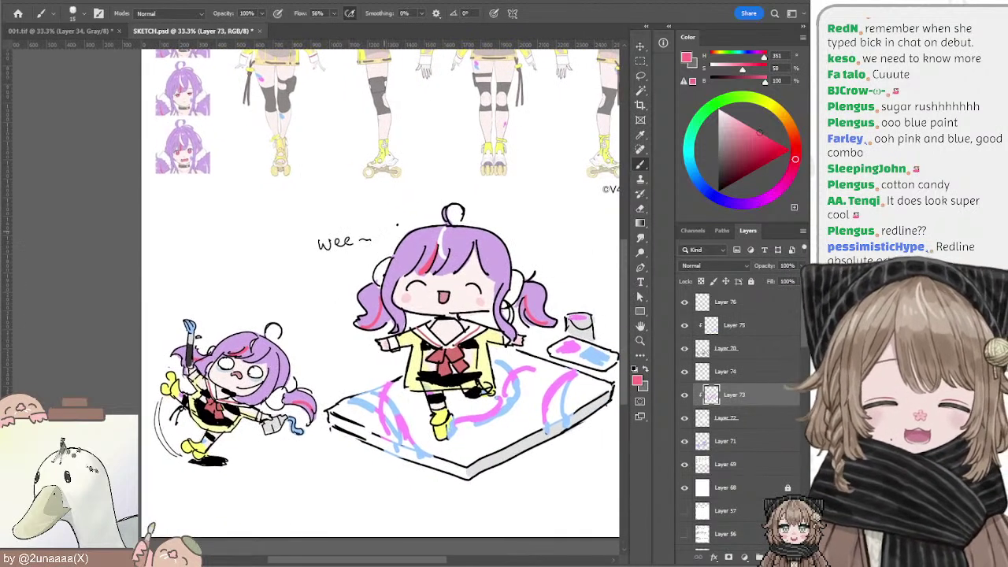
# Step: Add a new layer above Layer 76 and handwrite "Thank you" in black above the slipping character, redoing unwanted strokes
pyautogui.click(735, 307)
pyautogui.click(773, 557)
pyautogui.click(718, 190)
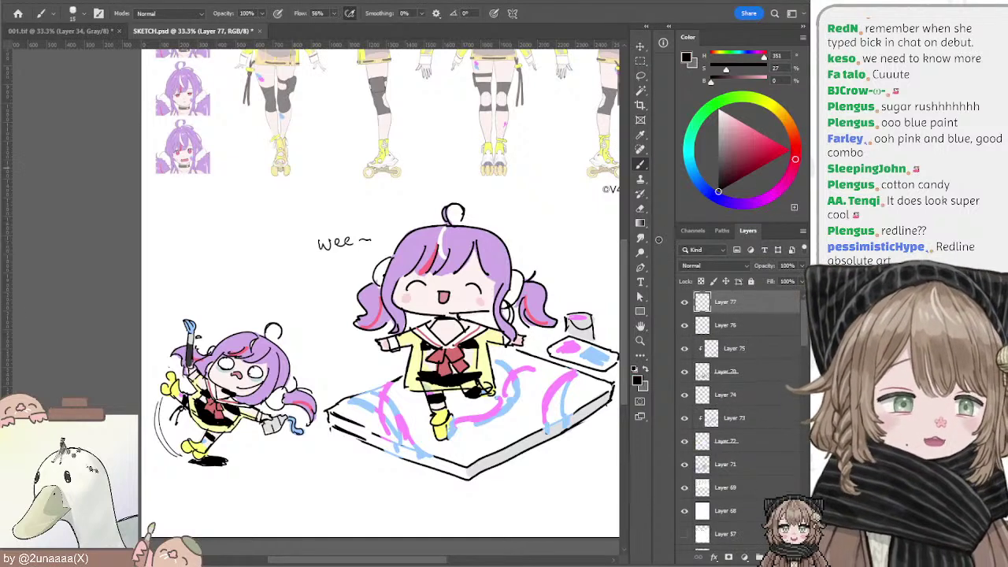
pyautogui.moveTo(239, 258); pyautogui.dragTo(271, 261)
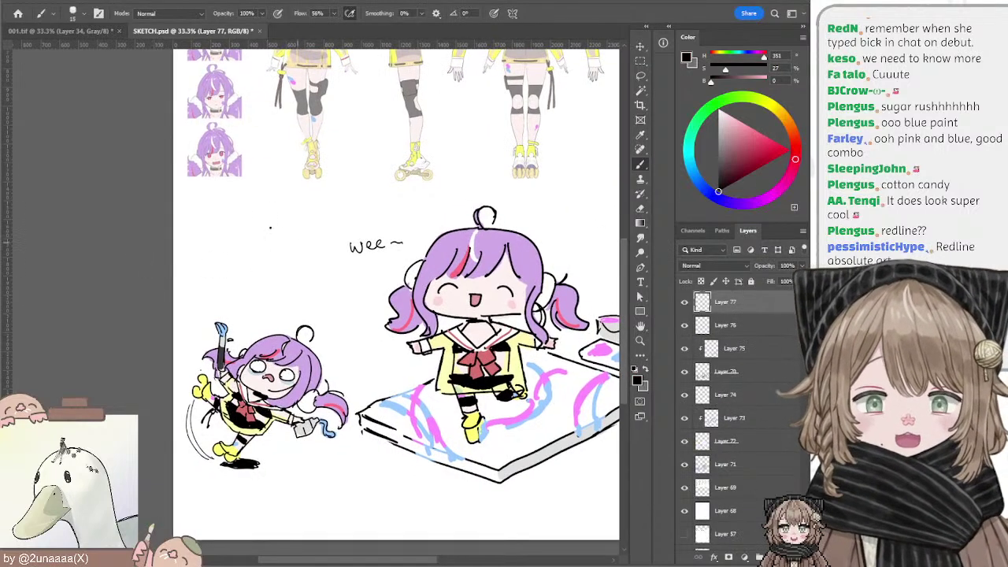
pyautogui.moveTo(312, 217); pyautogui.dragTo(268, 210)
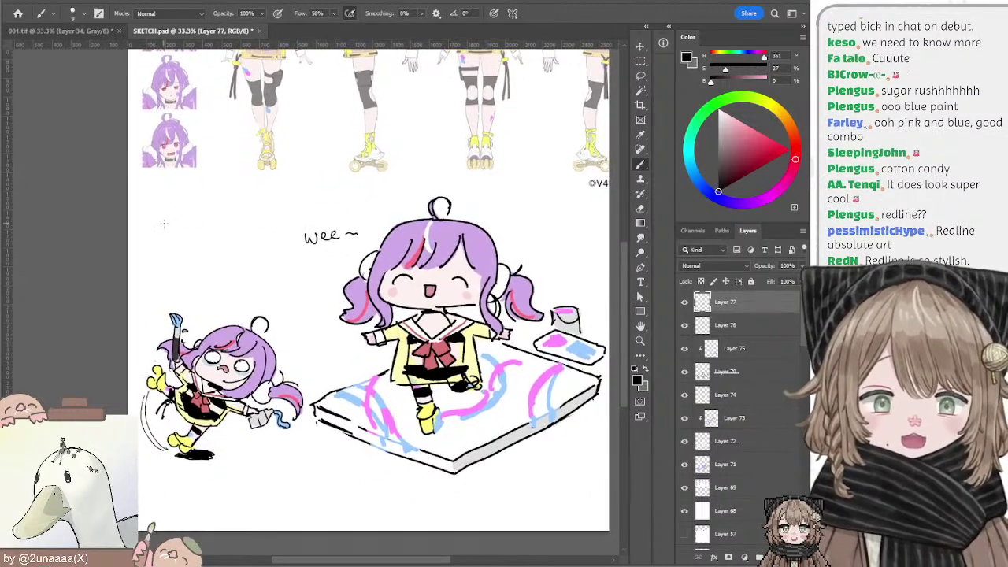
pyautogui.moveTo(169, 221)
pyautogui.mouseDown()
pyautogui.moveTo(145, 218)
pyautogui.moveTo(164, 219)
pyautogui.moveTo(153, 244)
pyautogui.moveTo(200, 235)
pyautogui.mouseUp()
pyautogui.hotkey('ctrl', 'z')
pyautogui.hotkey('ctrl', 'z')
pyautogui.moveTo(204, 211)
pyautogui.mouseDown()
pyautogui.moveTo(202, 232)
pyautogui.moveTo(233, 236)
pyautogui.moveTo(242, 222)
pyautogui.mouseUp()
pyautogui.moveTo(247, 212)
pyautogui.mouseDown()
pyautogui.moveTo(259, 221)
pyautogui.moveTo(241, 220)
pyautogui.moveTo(245, 212)
pyautogui.mouseUp()
pyautogui.hotkey('ctrl', 'z')
pyautogui.hotkey('ctrl', 'z')
pyautogui.moveTo(250, 210); pyautogui.dragTo(260, 213)
# Step: Handwrite "for watching!" in black on a second line beneath "Thank you"
pyautogui.moveTo(164, 257); pyautogui.dragTo(158, 285)
pyautogui.moveTo(153, 271); pyautogui.dragTo(178, 266)
pyautogui.moveTo(188, 263)
pyautogui.mouseDown()
pyautogui.moveTo(214, 253)
pyautogui.moveTo(219, 263)
pyautogui.mouseUp()
pyautogui.moveTo(228, 240)
pyautogui.mouseDown()
pyautogui.moveTo(229, 261)
pyautogui.moveTo(239, 247)
pyautogui.mouseUp()
pyautogui.moveTo(241, 250)
pyautogui.mouseDown()
pyautogui.moveTo(236, 259)
pyautogui.moveTo(244, 253)
pyautogui.mouseUp()
pyautogui.moveTo(246, 249)
pyautogui.mouseDown()
pyautogui.moveTo(266, 251)
pyautogui.moveTo(271, 266)
pyautogui.mouseUp()
pyautogui.moveTo(282, 215); pyautogui.dragTo(280, 238)
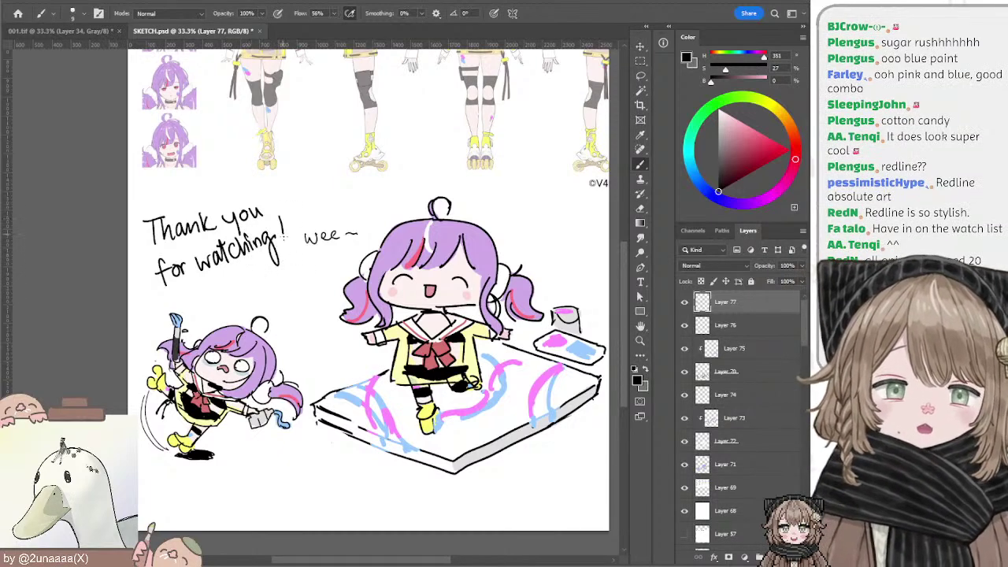
pyautogui.click(283, 241)
pyautogui.moveTo(298, 271); pyautogui.dragTo(304, 271)
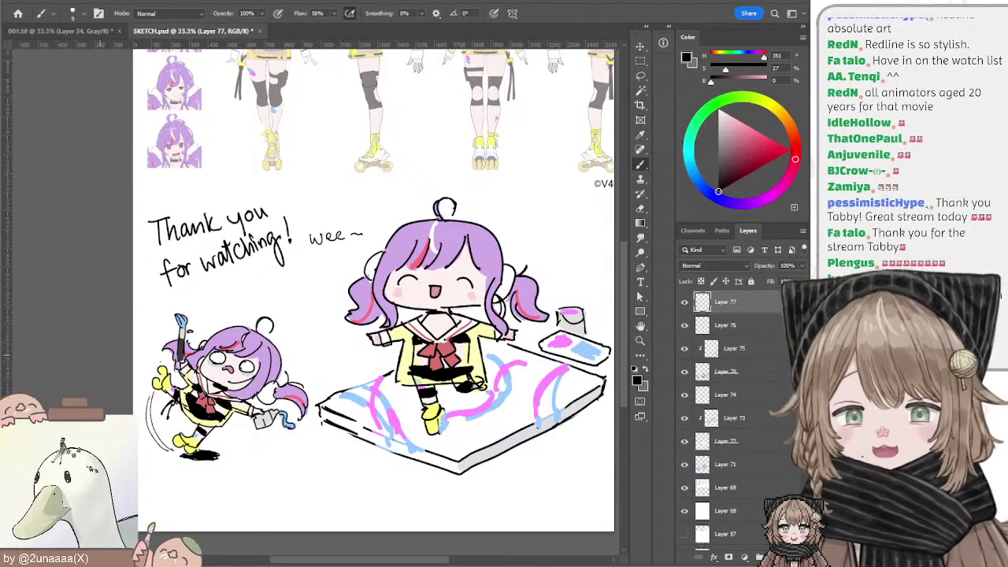
# Step: Doodle a tiny black figure in a cat-eared hat between the two characters and write "OUT!!" above it
pyautogui.moveTo(486, 236); pyautogui.dragTo(445, 231)
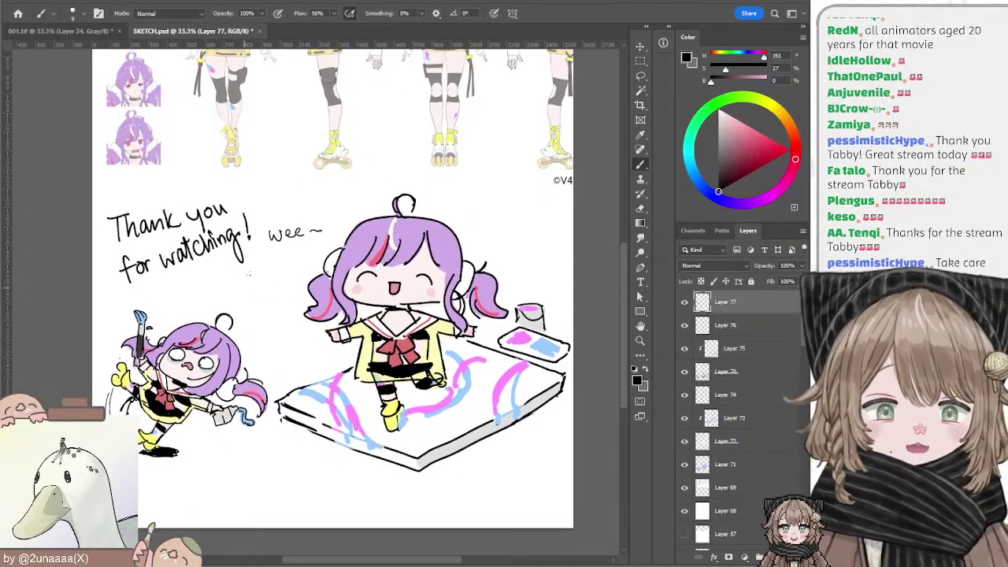
pyautogui.moveTo(249, 274)
pyautogui.mouseDown()
pyautogui.moveTo(261, 291)
pyautogui.moveTo(278, 291)
pyautogui.moveTo(273, 303)
pyautogui.moveTo(257, 299)
pyautogui.moveTo(265, 296)
pyautogui.moveTo(258, 313)
pyautogui.moveTo(275, 304)
pyautogui.moveTo(247, 320)
pyautogui.moveTo(271, 322)
pyautogui.mouseUp()
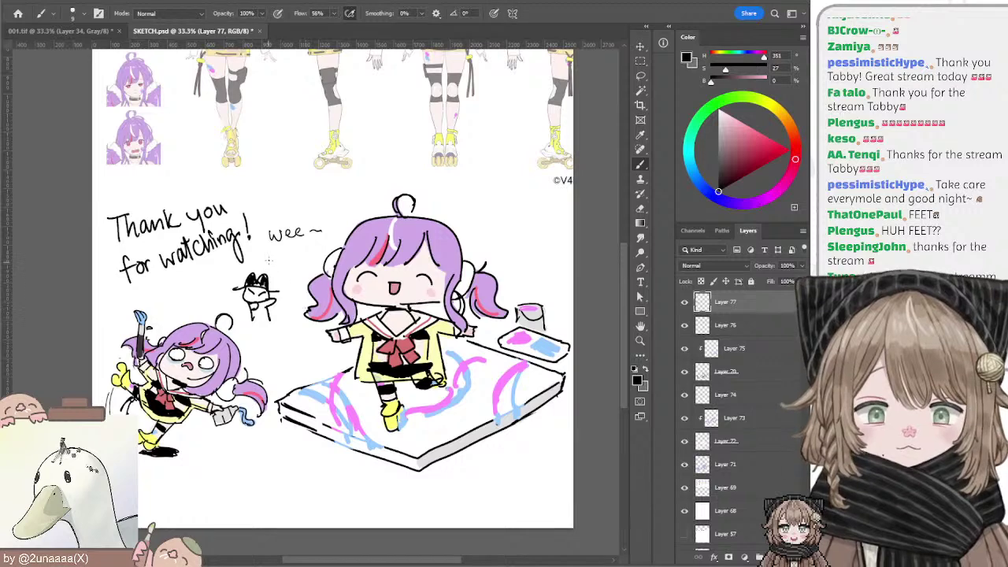
pyautogui.moveTo(273, 257); pyautogui.dragTo(302, 252)
pyautogui.moveTo(294, 254); pyautogui.dragTo(299, 263)
pyautogui.moveTo(305, 251); pyautogui.dragTo(305, 263)
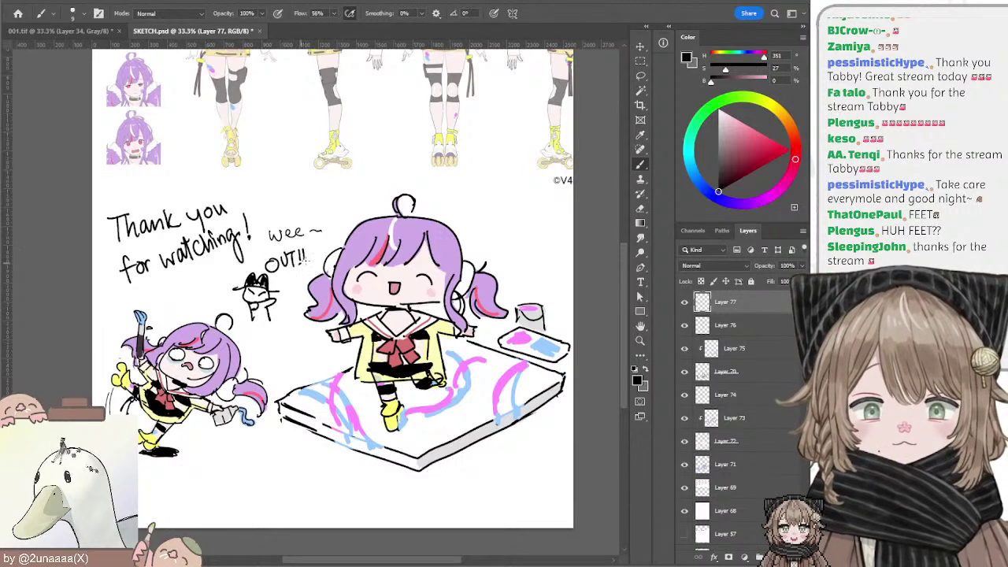
pyautogui.moveTo(317, 192)
pyautogui.mouseDown()
pyautogui.moveTo(370, 200)
pyautogui.moveTo(349, 200)
pyautogui.mouseUp()
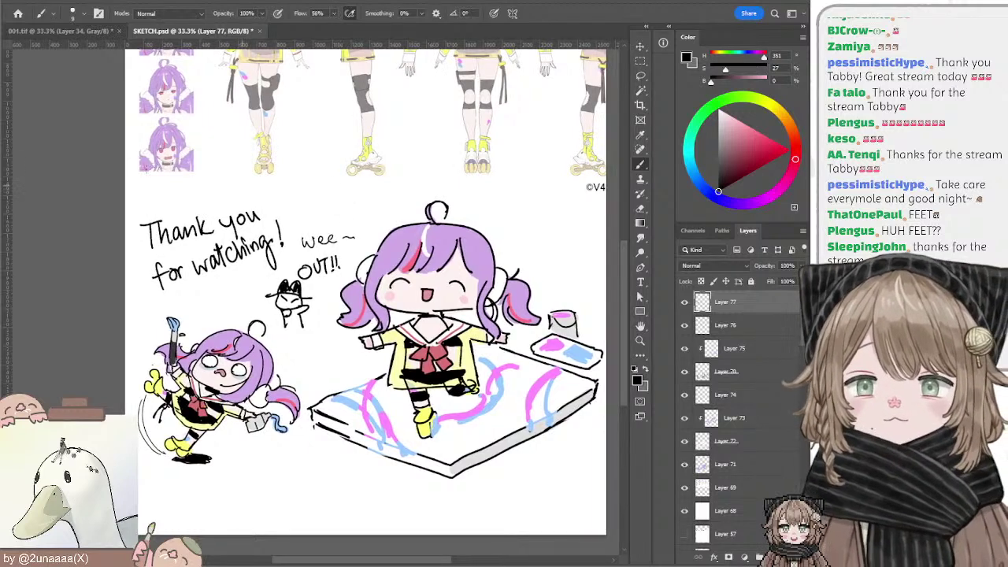